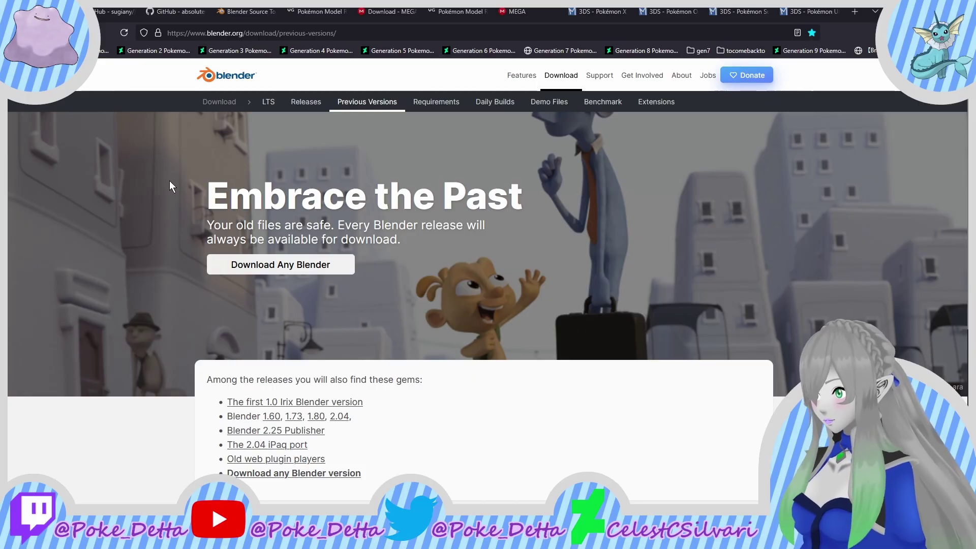
Step: View the complete directory of past Blender releases from the previous versions page, and close it
click(314, 474)
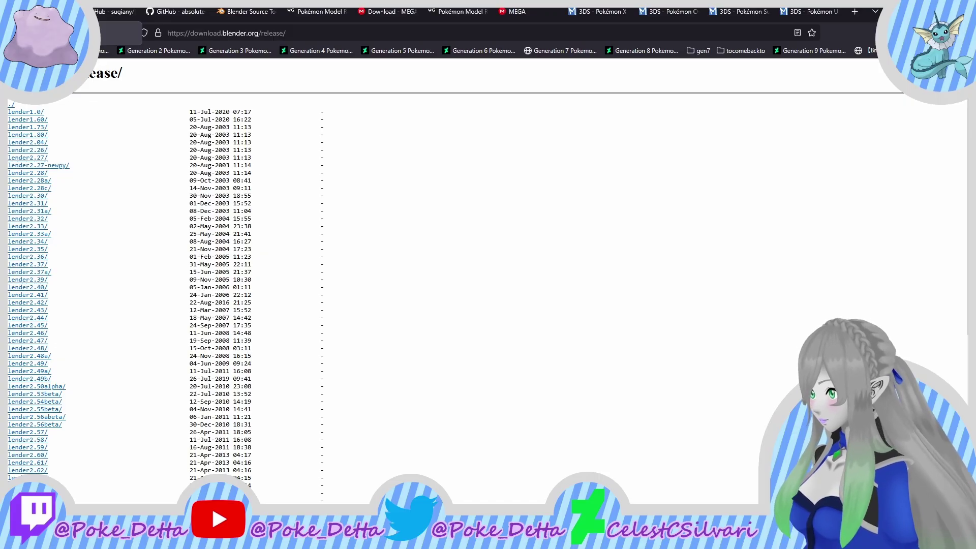
key(ctrl+w)
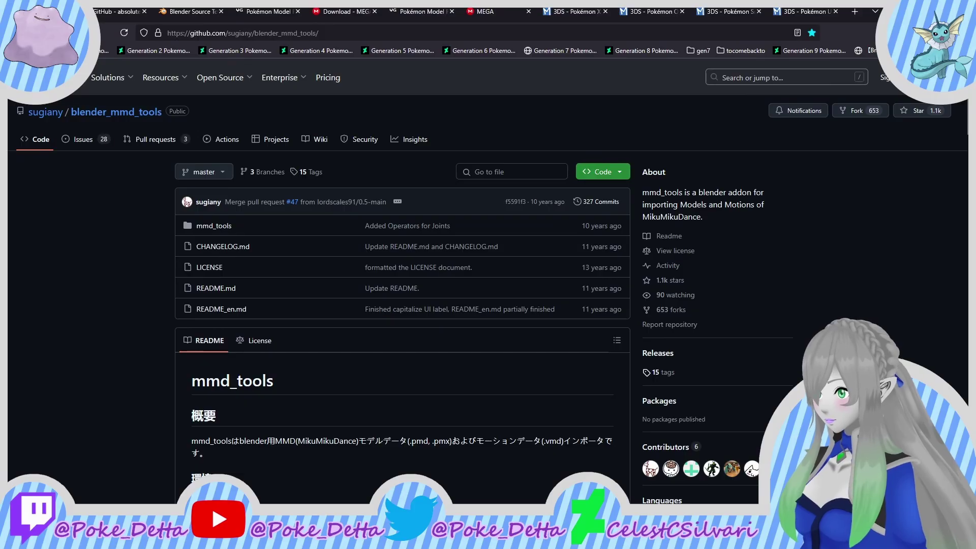
Step: View the GitHub pages of the blender_mmd_tools add-on and the cats-blender-plugin
mouse_move(108, 77)
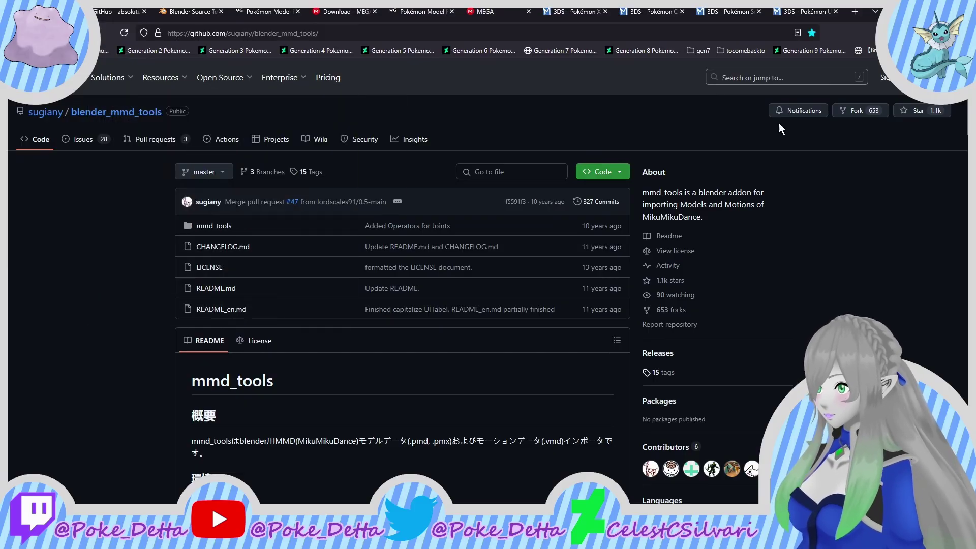
mouse_move(99, 18)
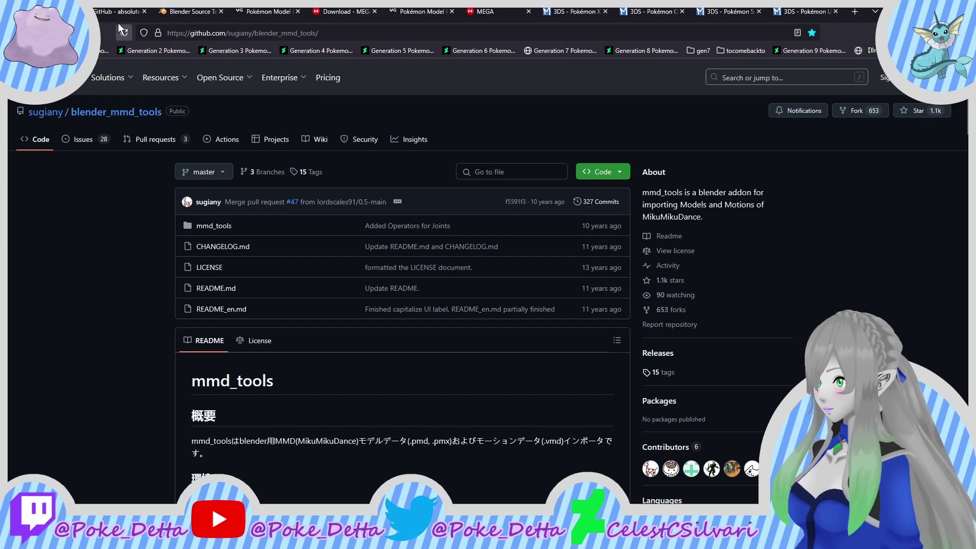
click(117, 15)
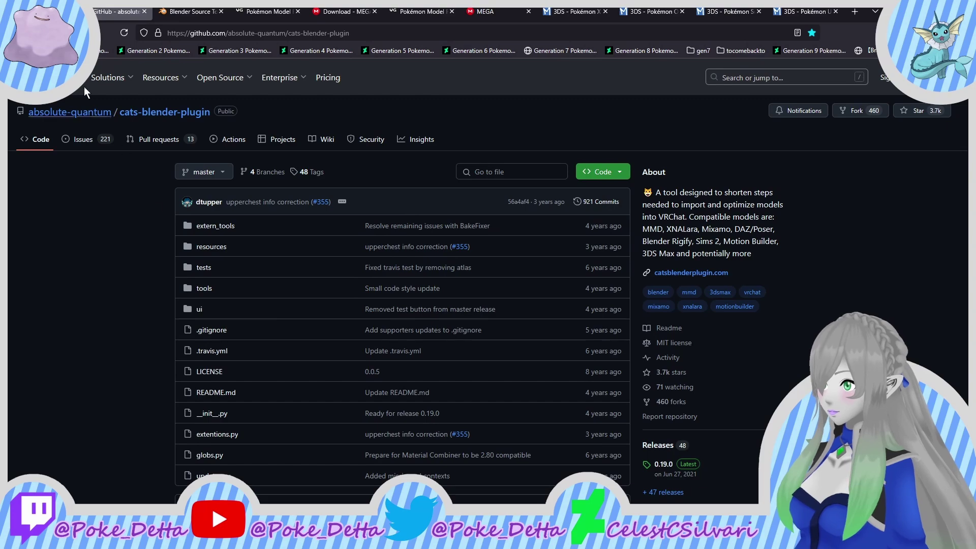
click(14, 33)
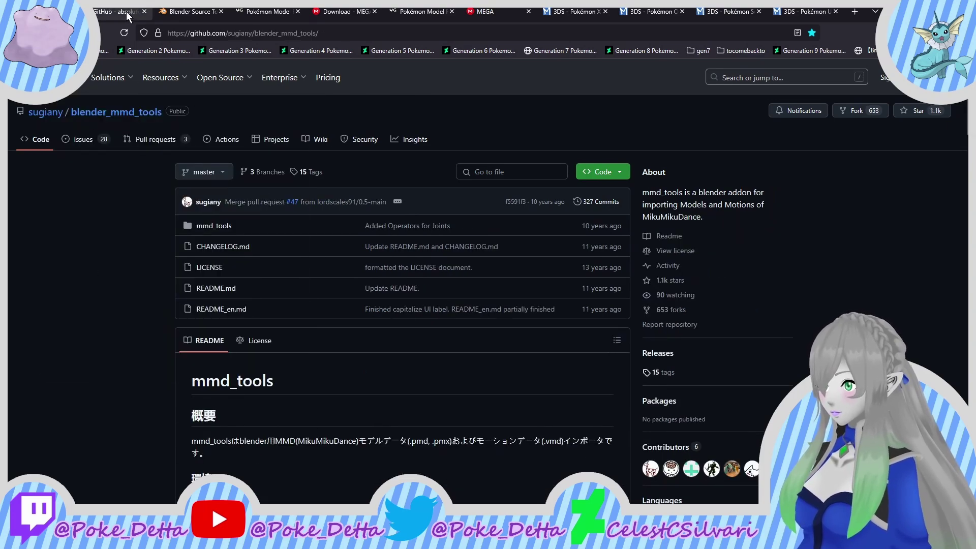
Step: Open the release archives of Blender Source Tools to examine the add-on versions for each Blender release
mouse_move(190, 16)
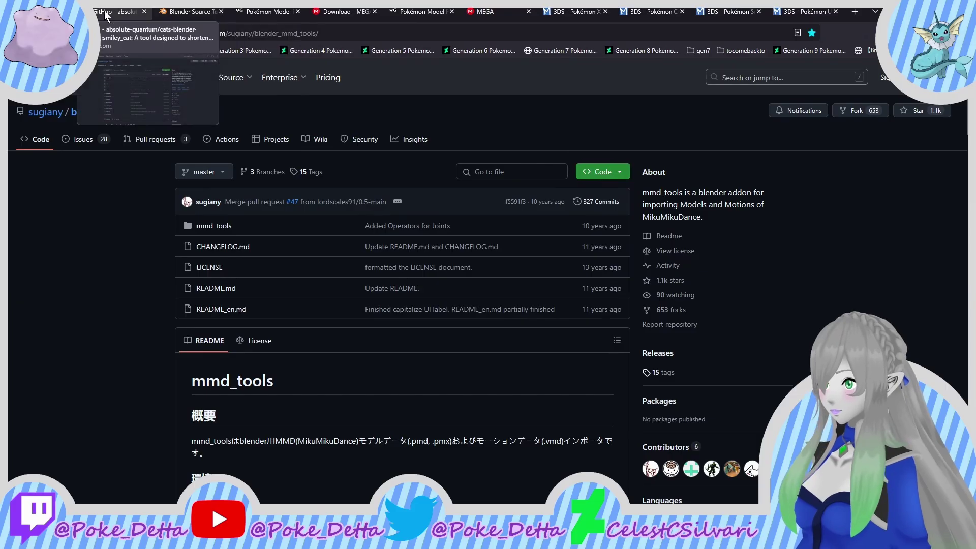
click(180, 13)
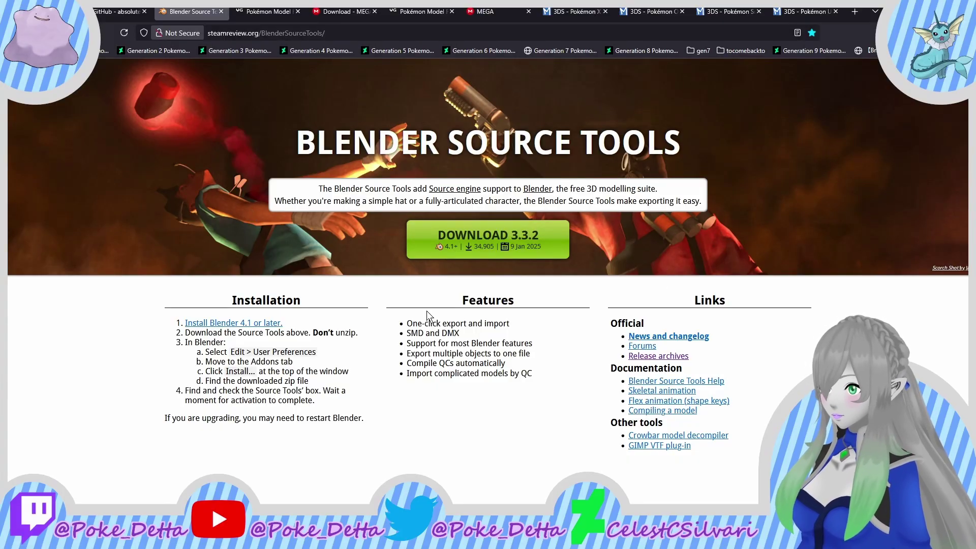
click(676, 357)
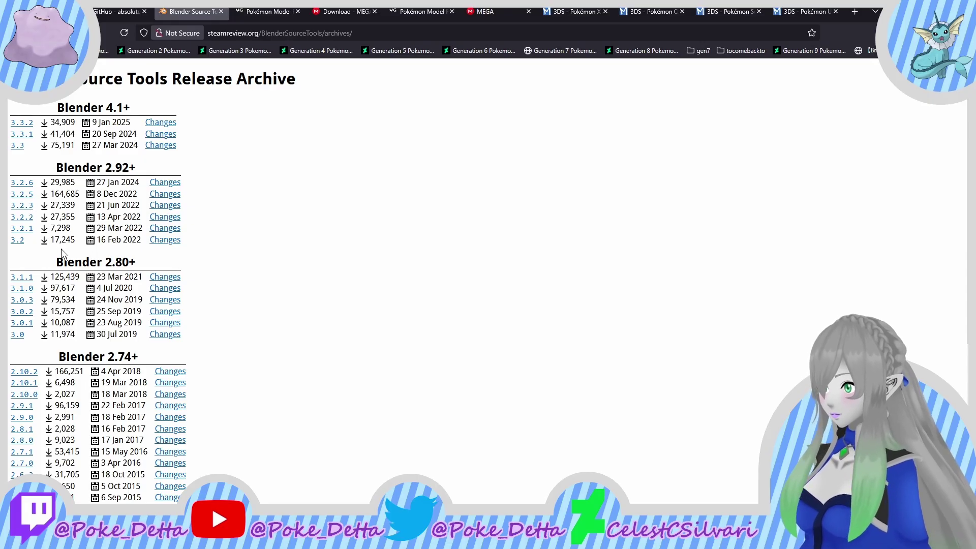
Step: Review the Pokémon Model Ripping Project thread, including its Ohana3DS.zip download page and the post sharing the UV map tool
mouse_move(244, 23)
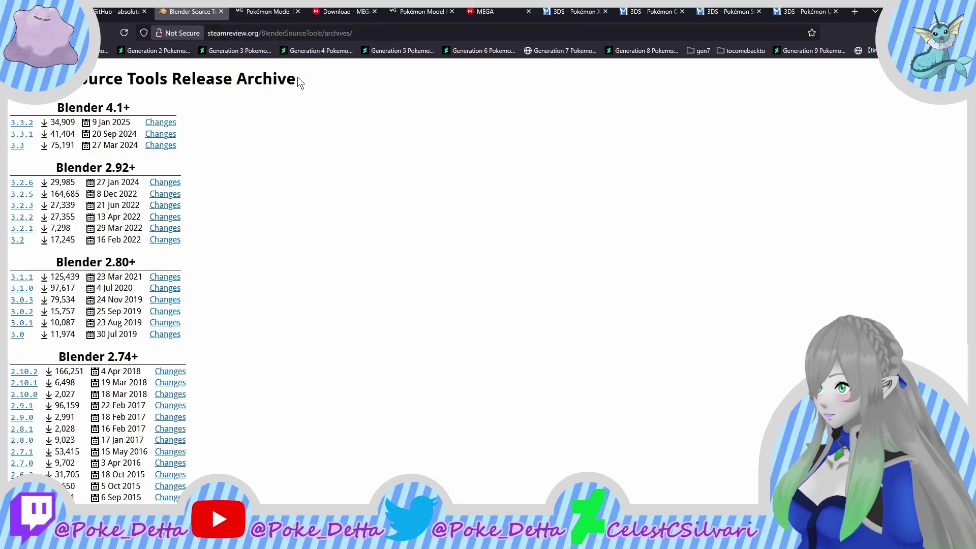
click(263, 13)
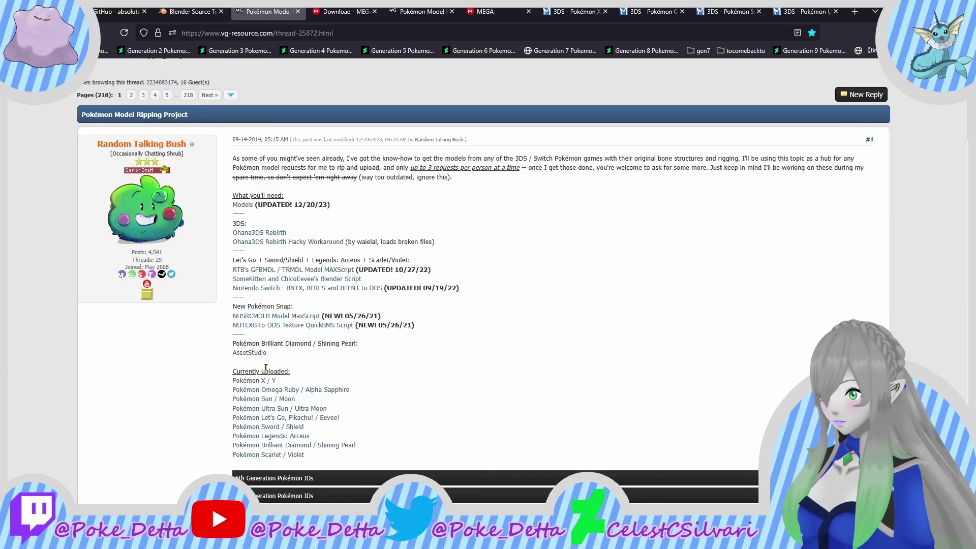
click(337, 15)
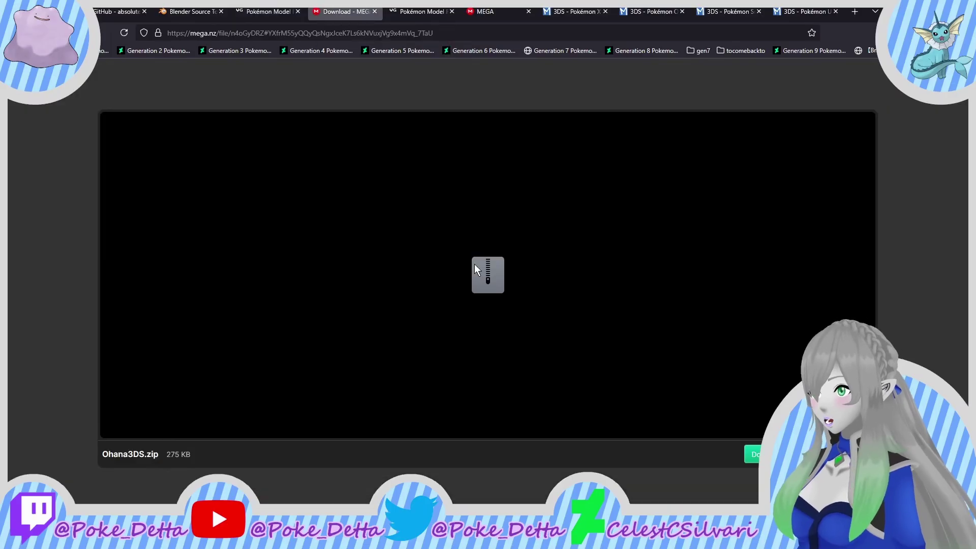
click(381, 13)
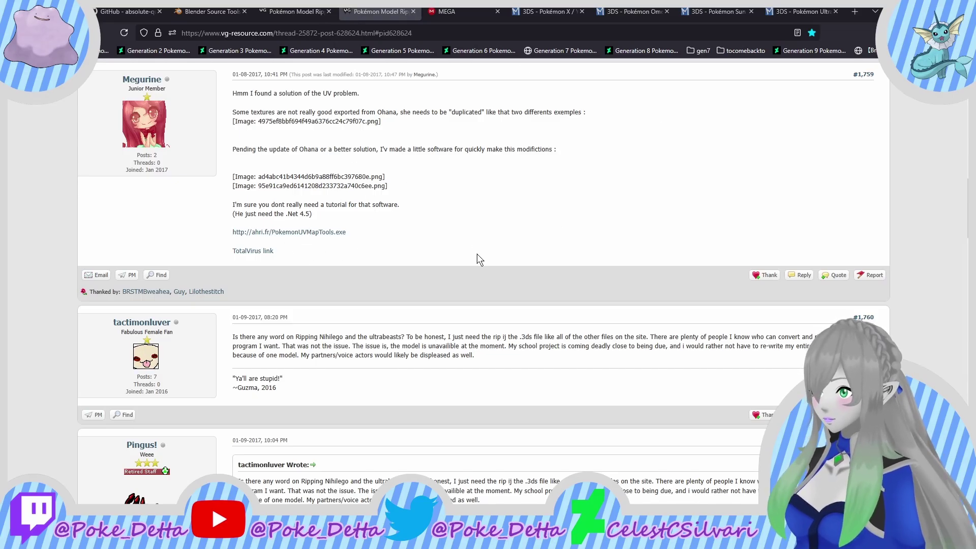
Step: Look through the archives in the shared PokéModels folder on MEGA for models and textures by game
click(455, 10)
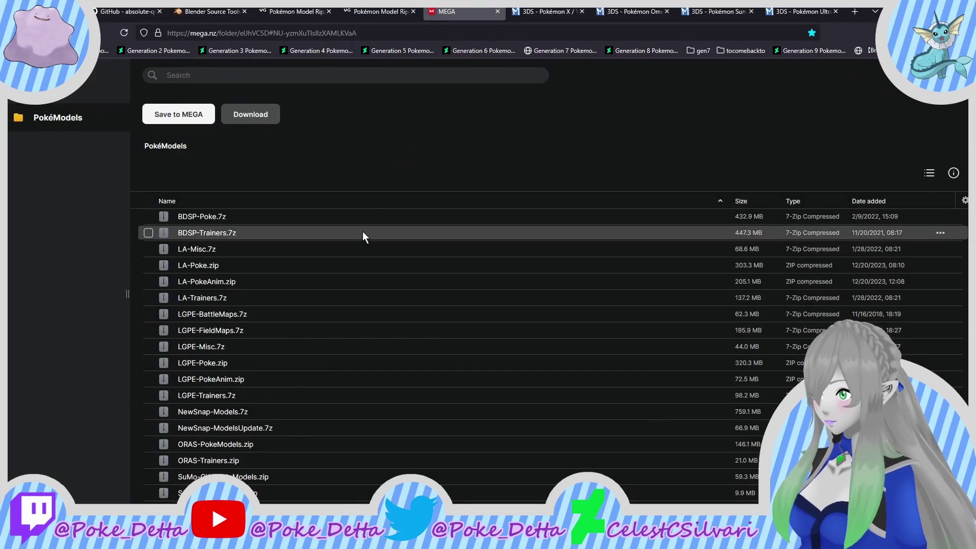
scroll(361, 233, down, 5)
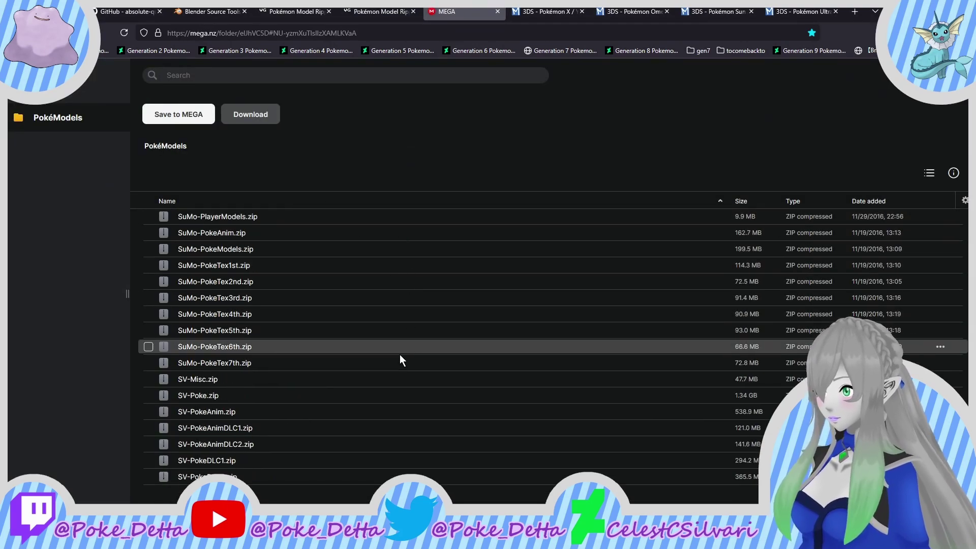
scroll(380, 412, down, 3)
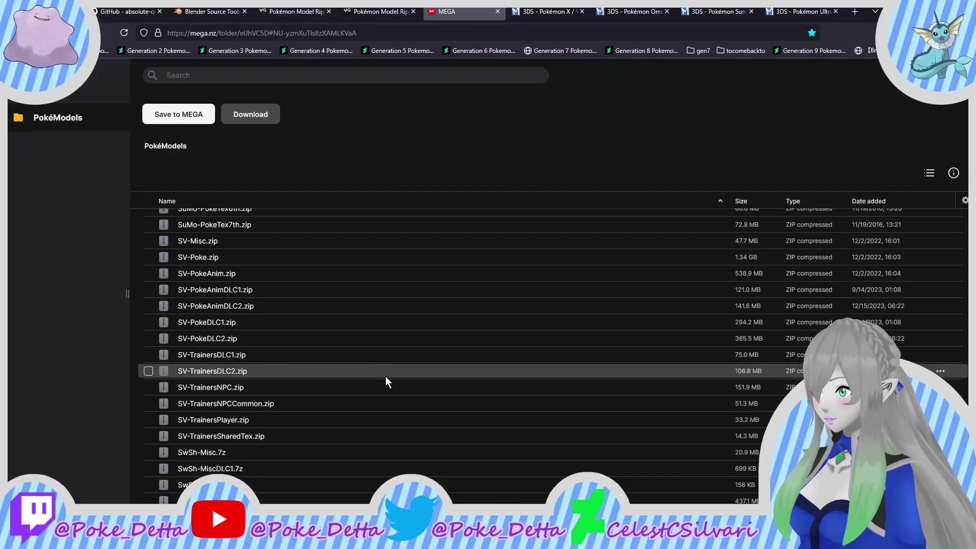
scroll(385, 376, up, 3)
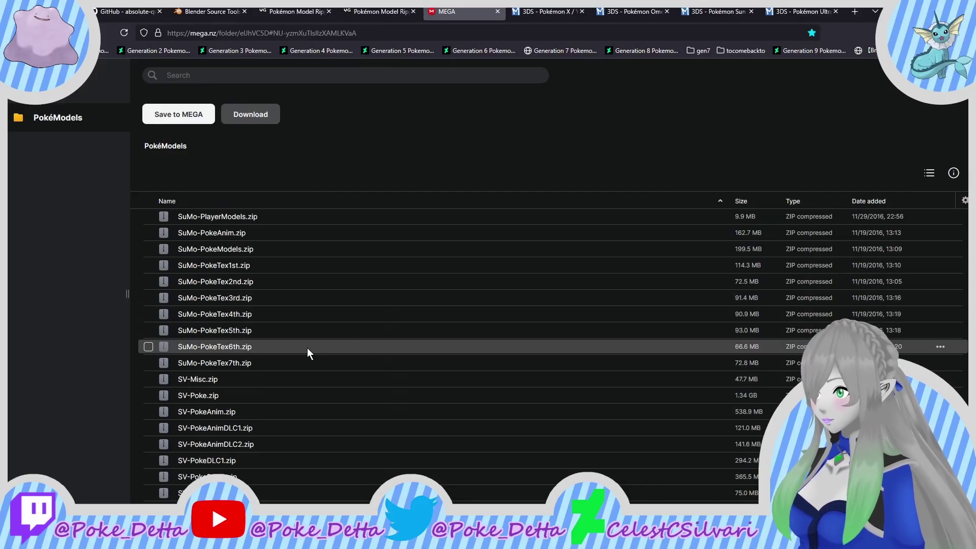
scroll(308, 342, up, 3)
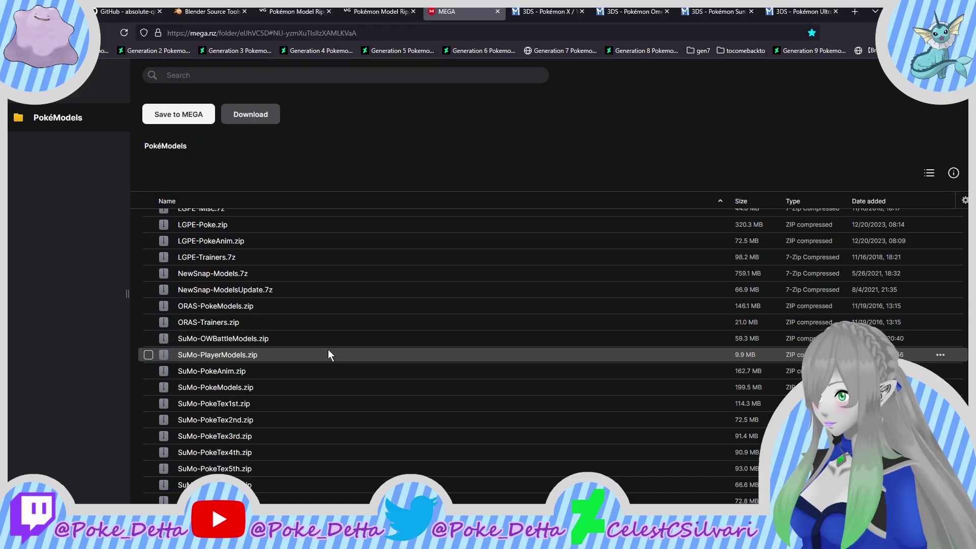
scroll(328, 349, down, 3)
scroll(367, 343, down, 3)
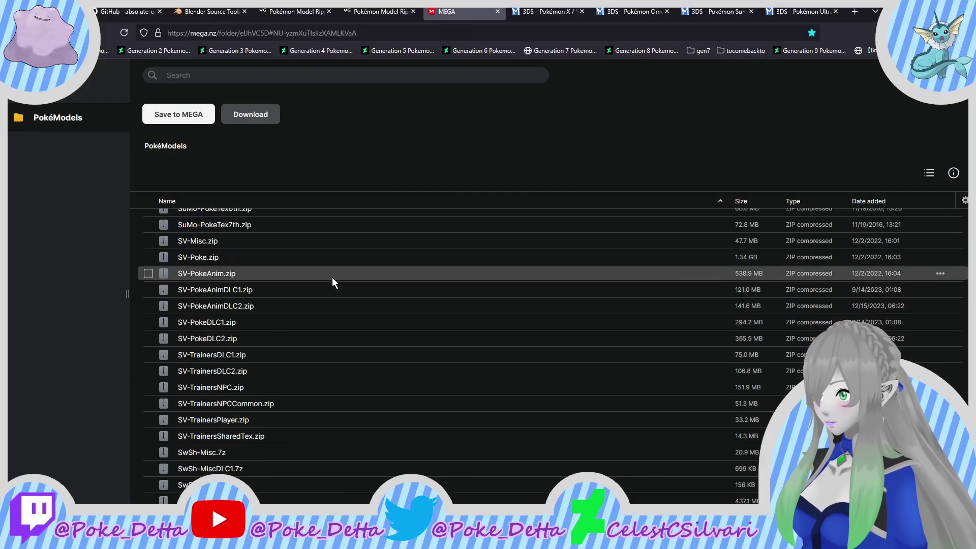
scroll(331, 277, down, 7)
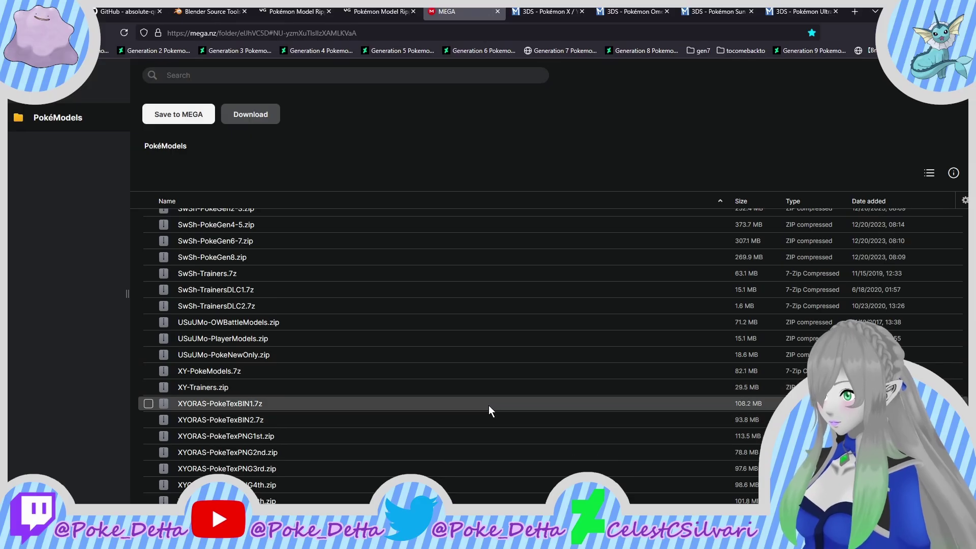
scroll(484, 381, up, 15)
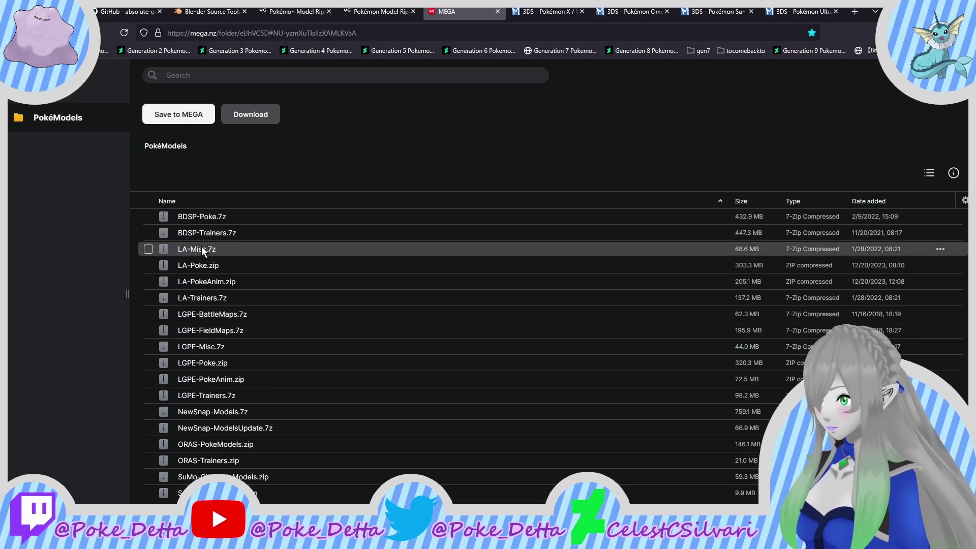
scroll(245, 222, down, 5)
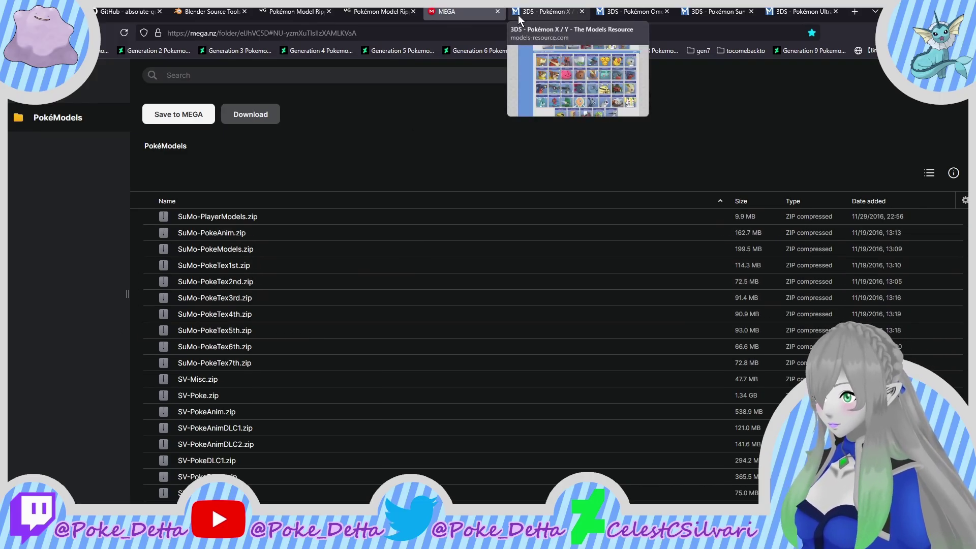
Step: Close the MEGA folder and browse the Pokémon X / Y model listings by generation on The Models Resource
click(502, 14)
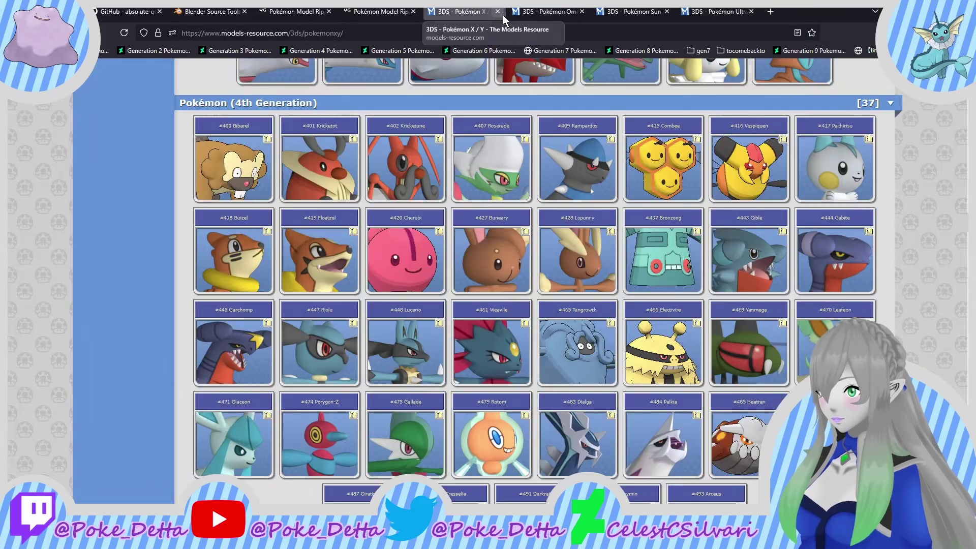
scroll(690, 270, up, 12)
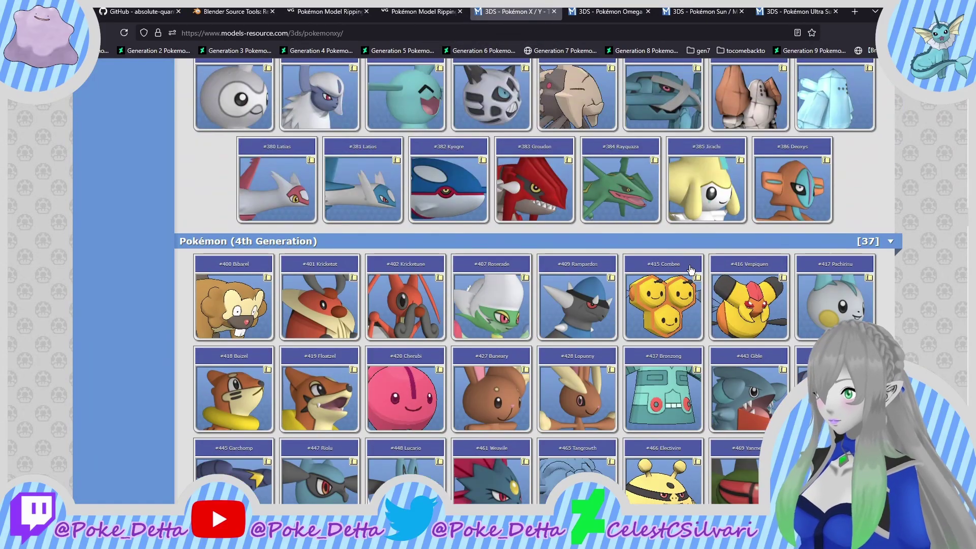
scroll(691, 235, up, 12)
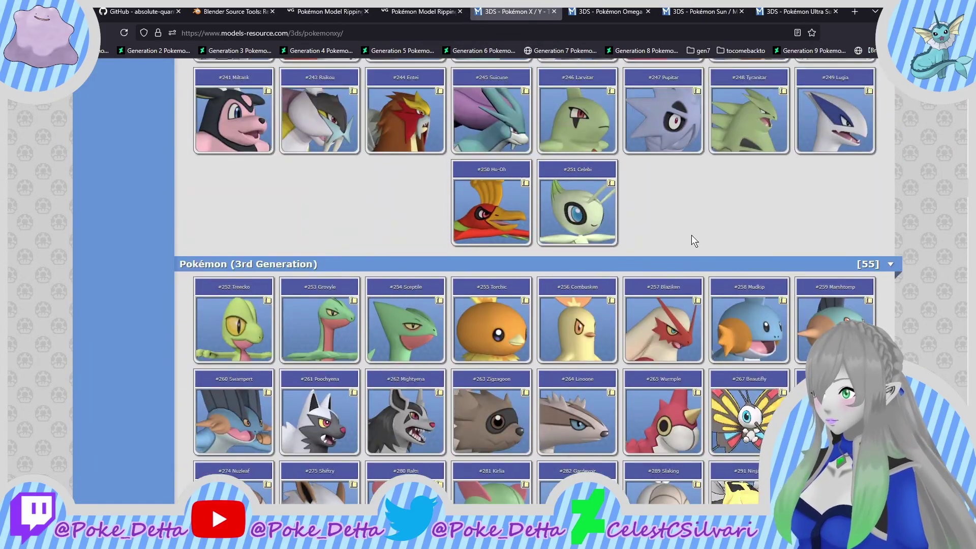
scroll(691, 234, up, 15)
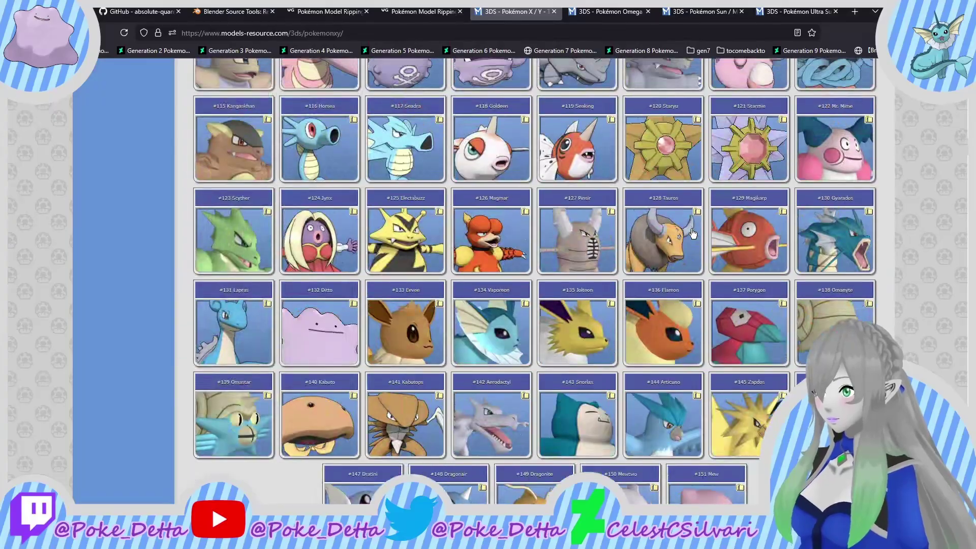
scroll(692, 224, up, 10)
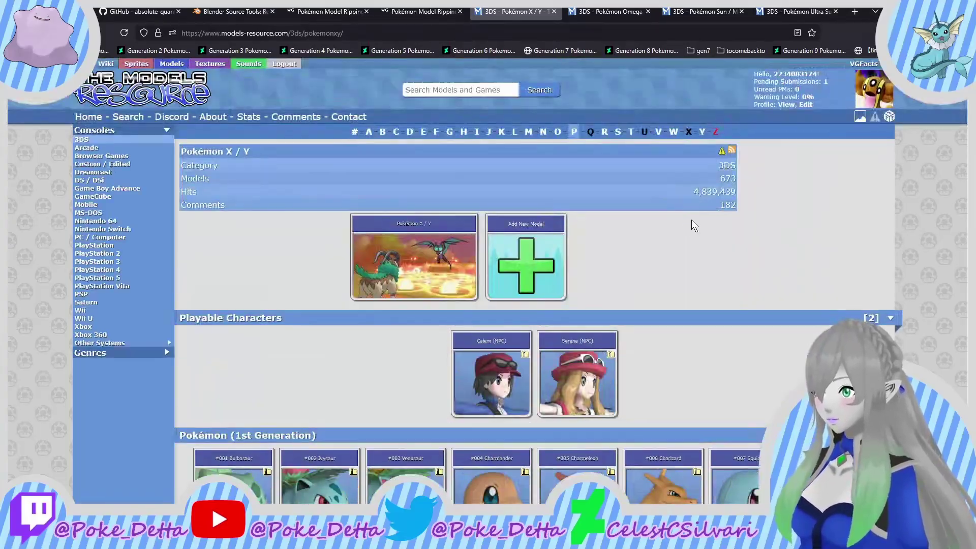
scroll(693, 224, down, 6)
scroll(693, 224, down, 20)
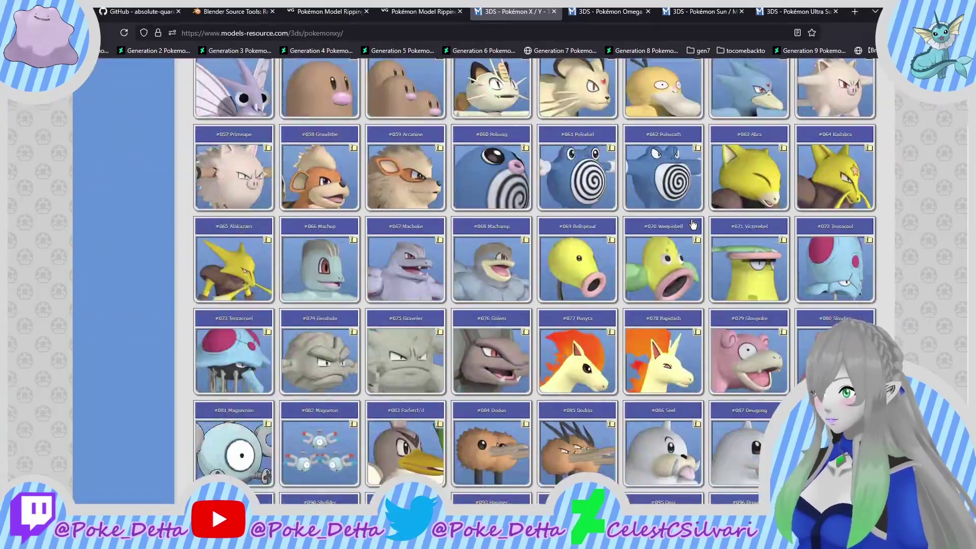
scroll(693, 224, down, 12)
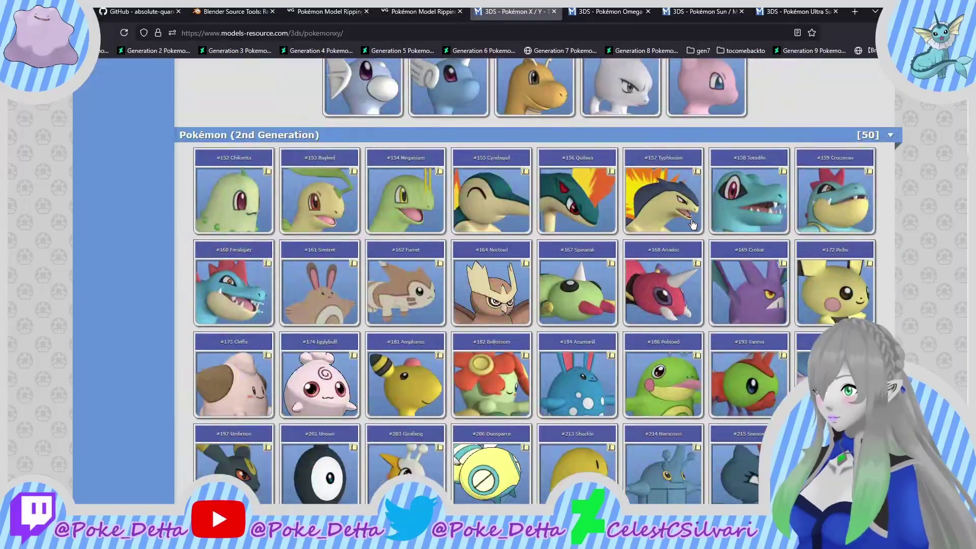
scroll(693, 224, down, 20)
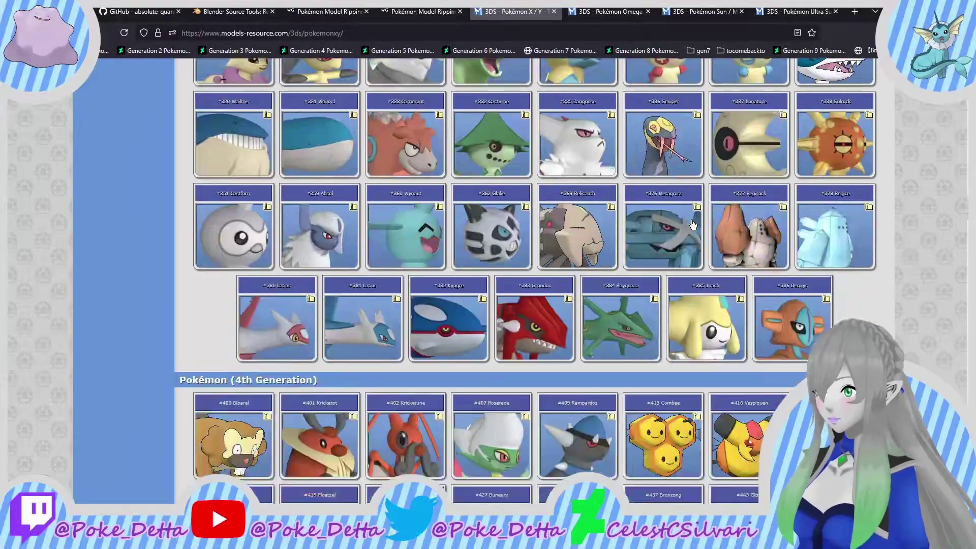
scroll(692, 224, down, 5)
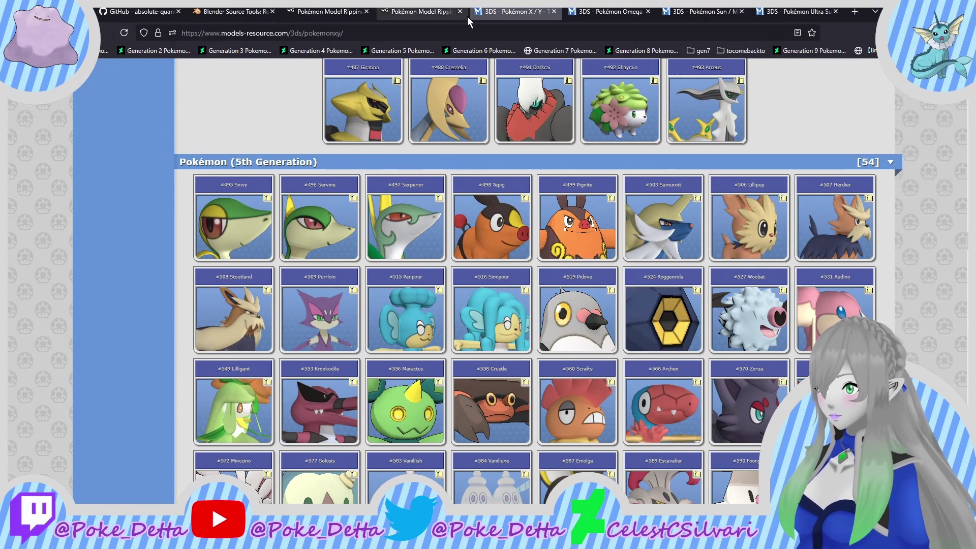
Step: Browse the Pokémon Omega Ruby / Alpha Sapphire model listings, and bring up the Pokémon Sun / Moon models page
click(554, 11)
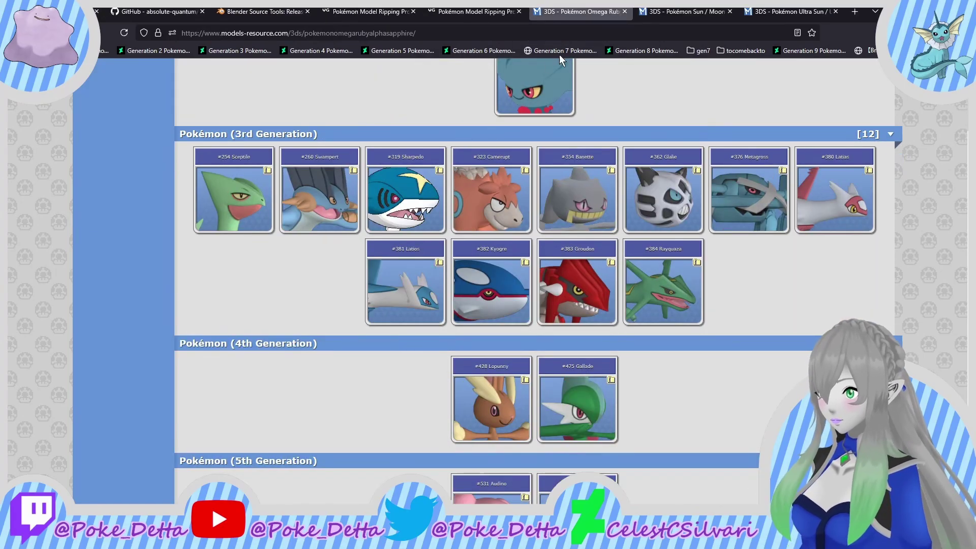
scroll(317, 288, down, 5)
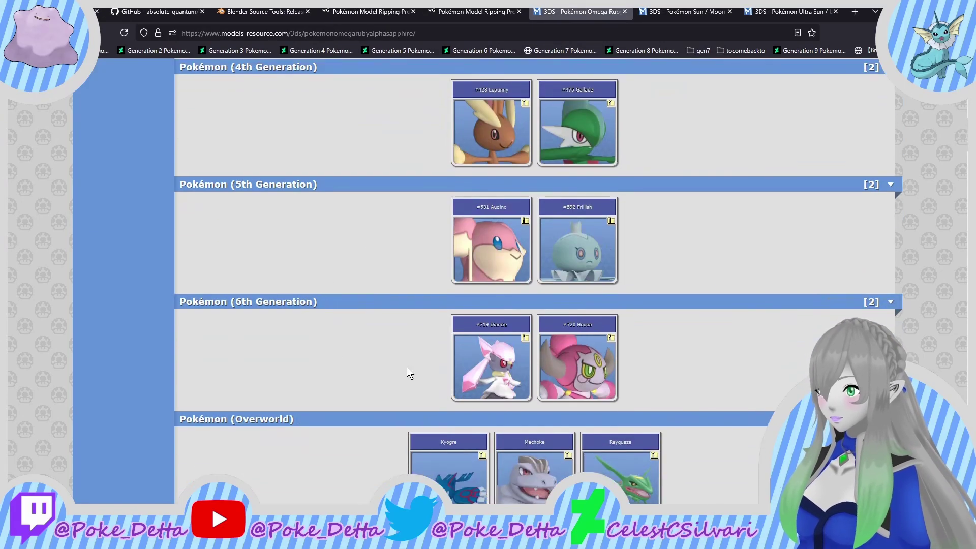
scroll(418, 307, up, 13)
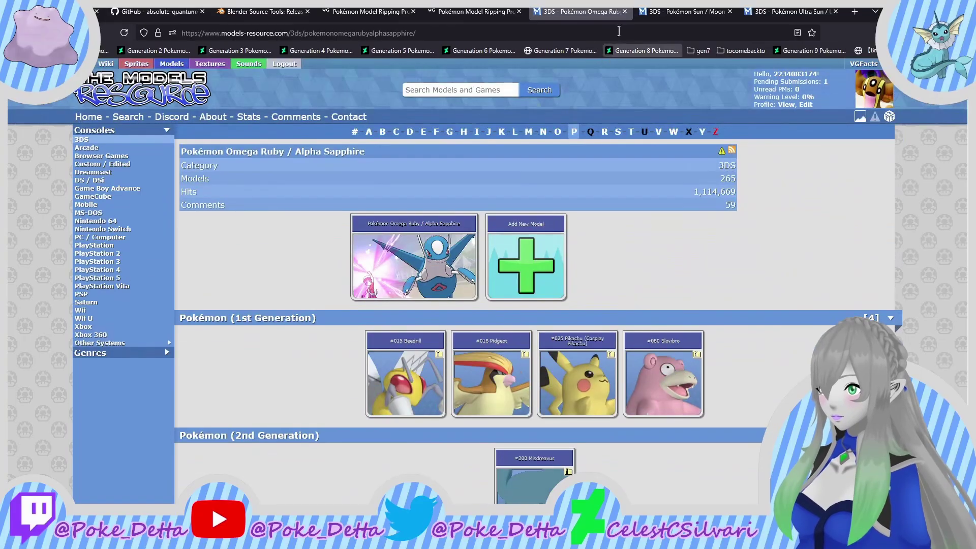
click(624, 12)
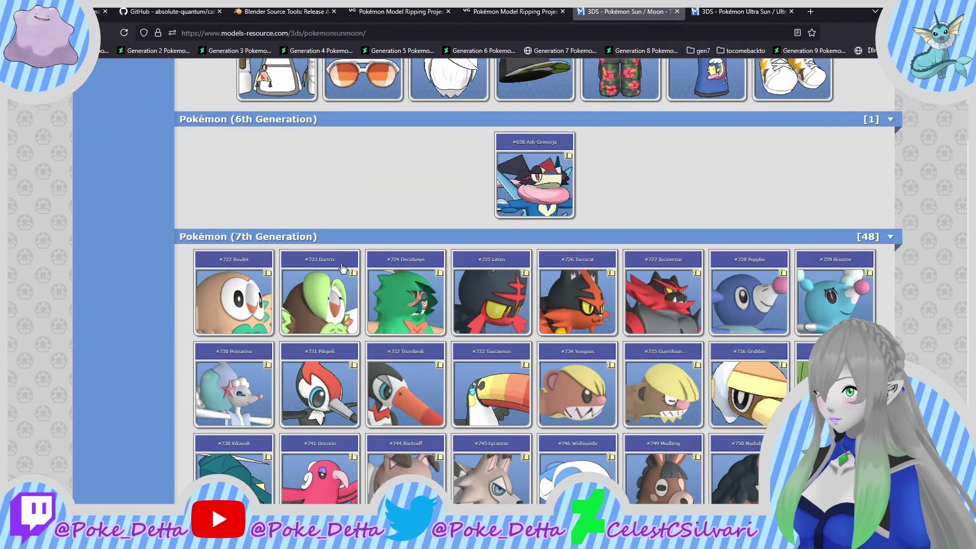
Step: Browse the Pokémon Sun / Moon and Ultra Sun / Ultra Moon model listings, closing each page when done
scroll(342, 268, down, 8)
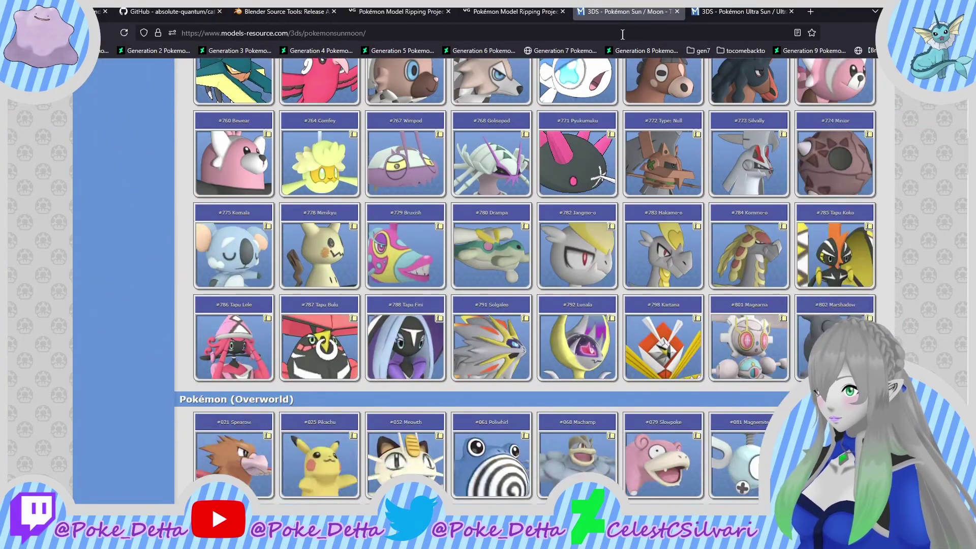
click(677, 12)
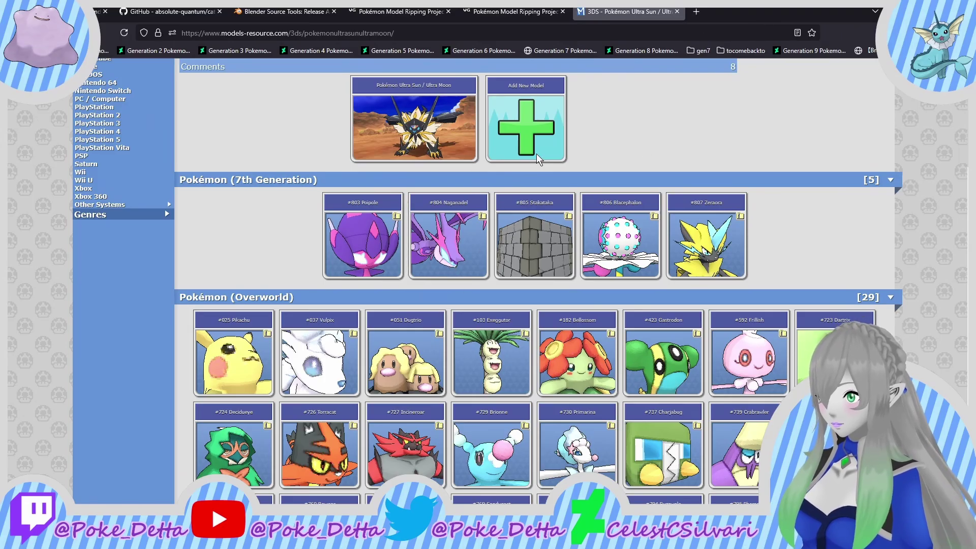
click(677, 11)
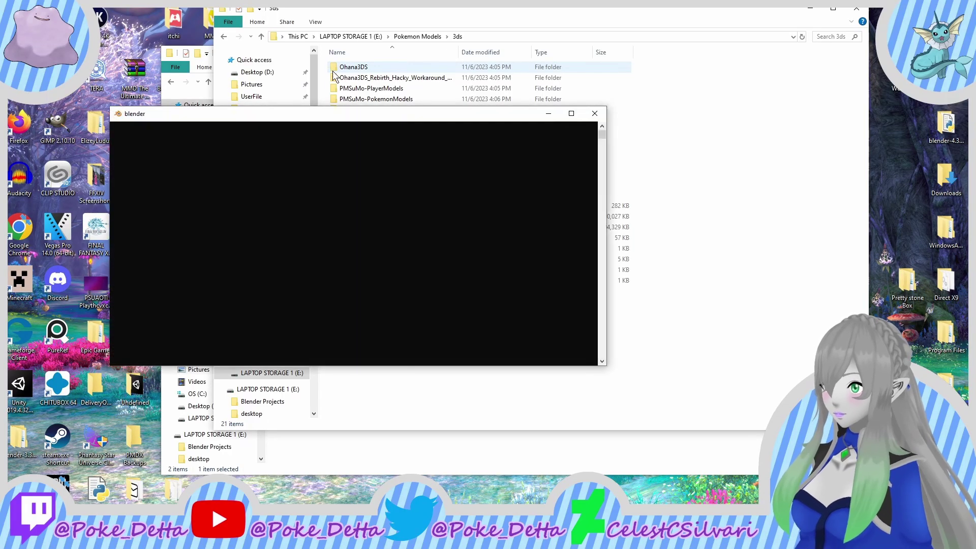
Step: Launch Ohana3DS Rebirth.exe and load the Happiny model 0627 - Happiny.bin from the Gen4 folder of PMSuMo-PokemonModels
double_click(353, 68)
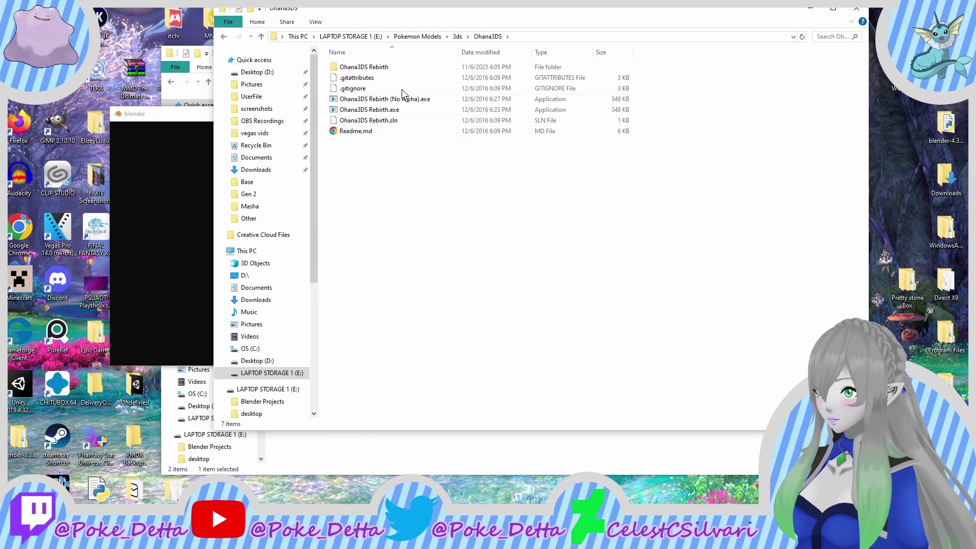
double_click(353, 110)
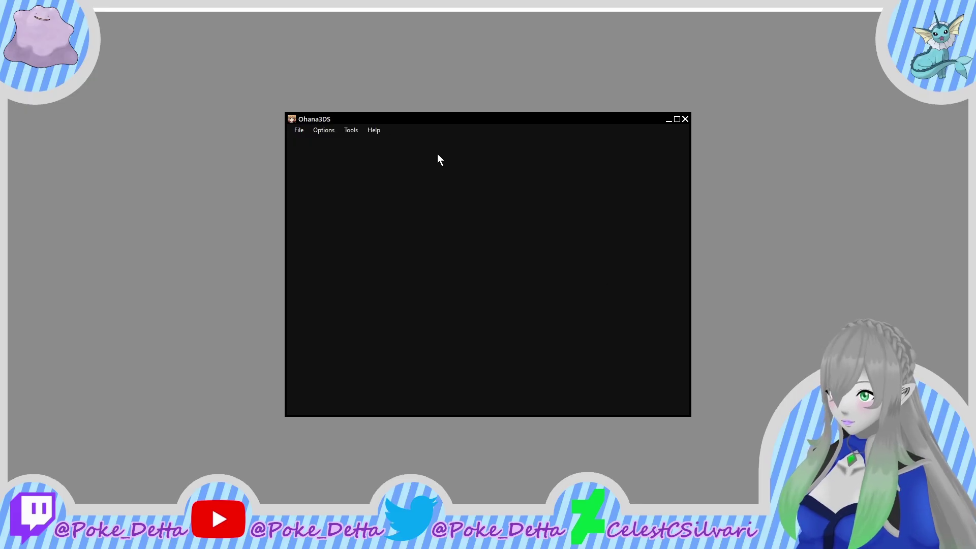
click(295, 131)
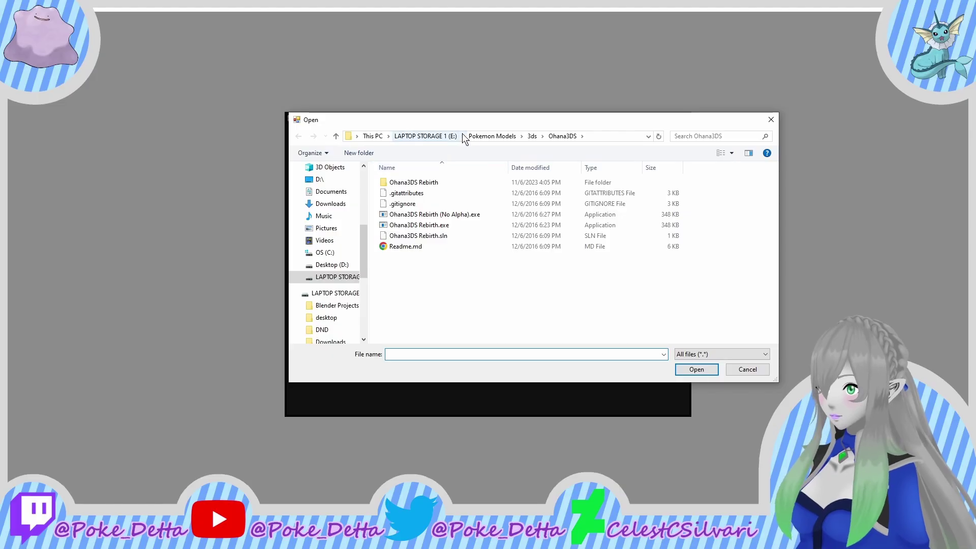
click(531, 136)
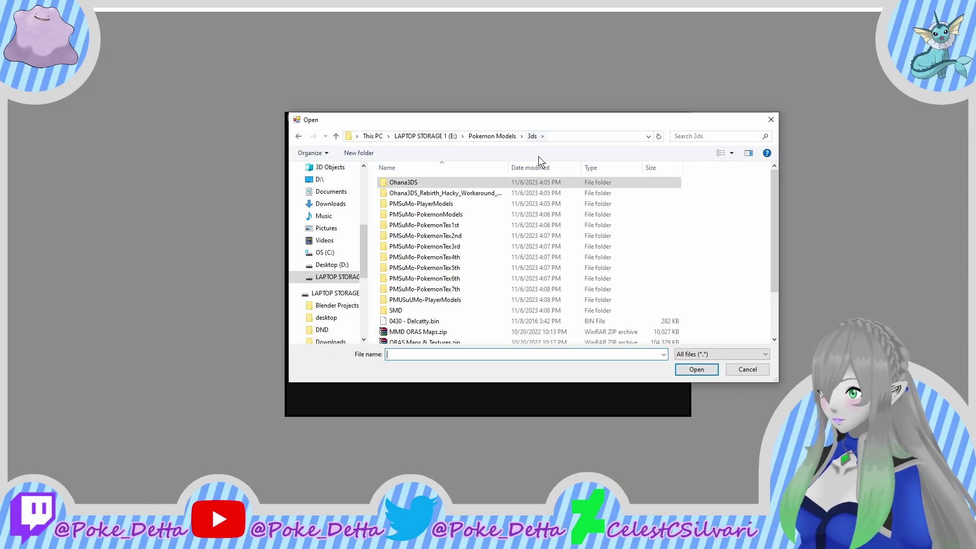
double_click(447, 215)
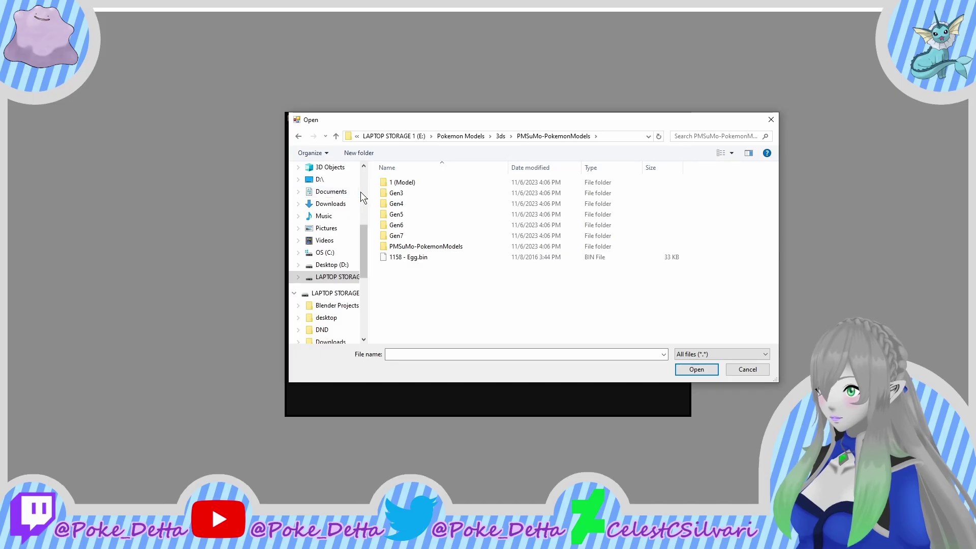
click(392, 206)
key(Return)
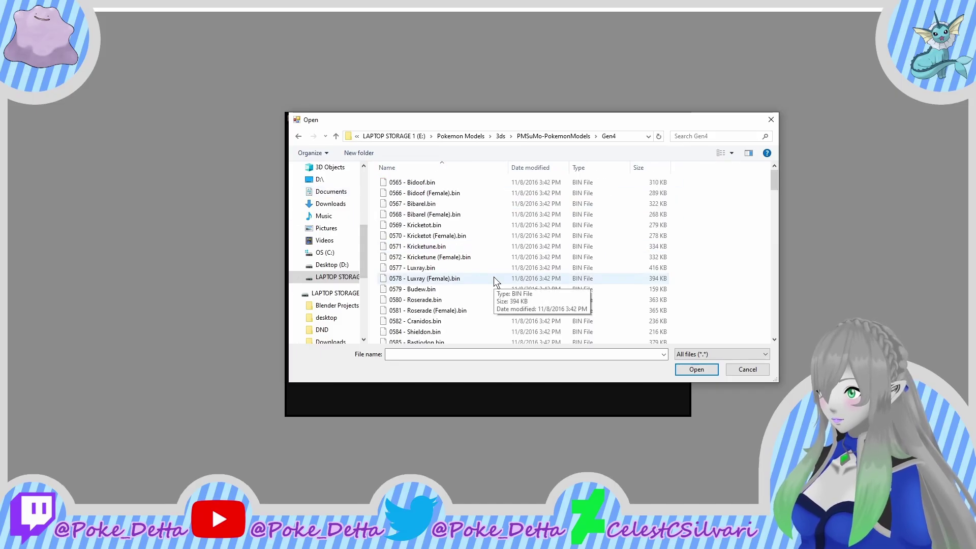
scroll(493, 277, down, 5)
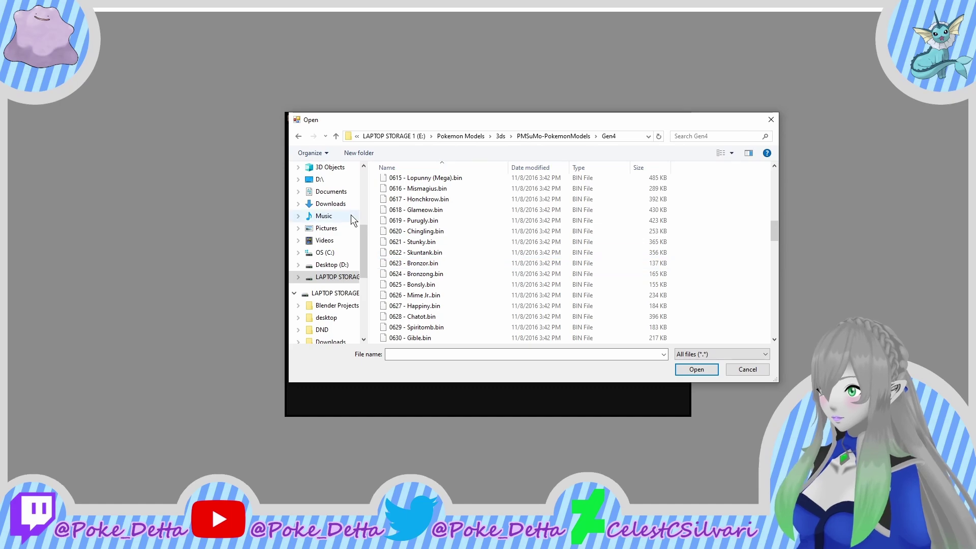
double_click(421, 305)
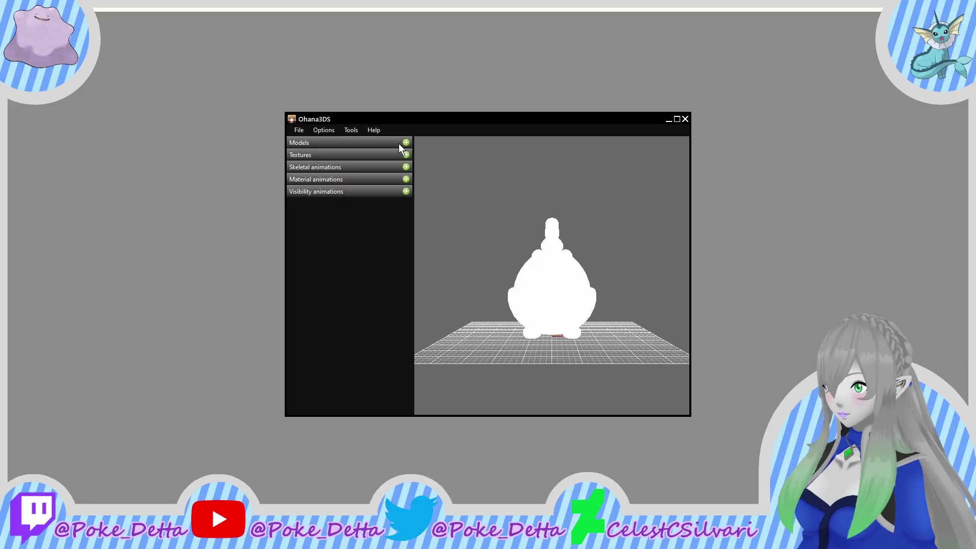
Step: Begin exporting the first listed model and set the output folder to D:\400 Happiny\3DS, using the path copied from File Explorer
click(401, 144)
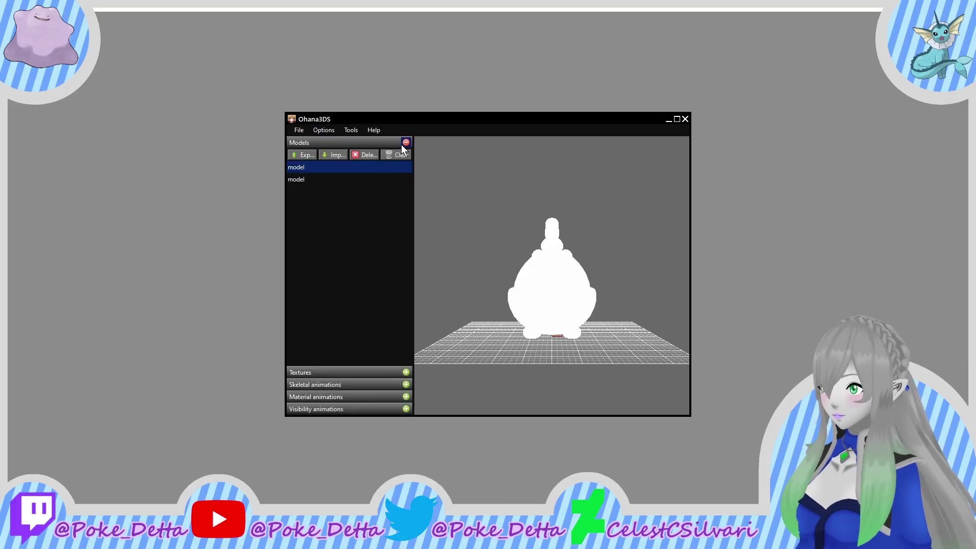
click(302, 155)
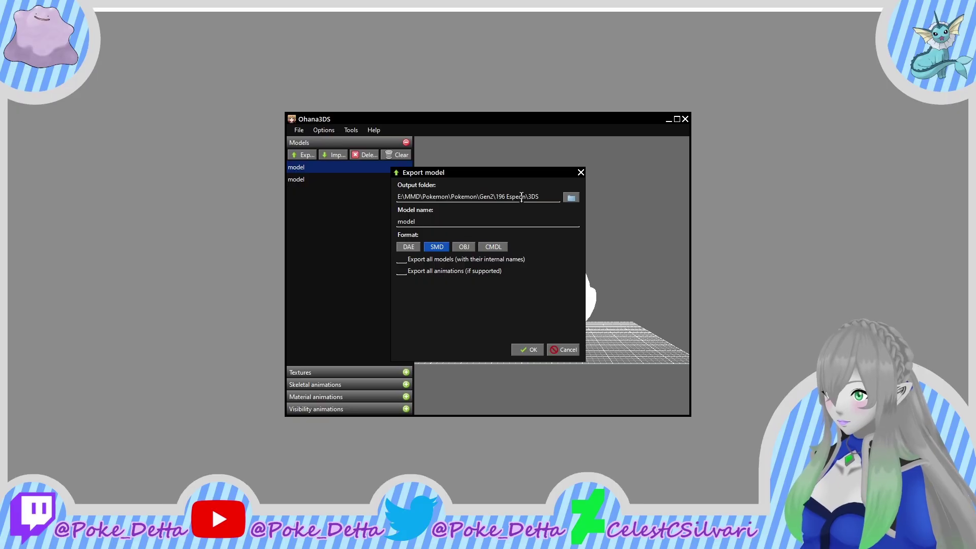
drag(522, 197, 496, 205)
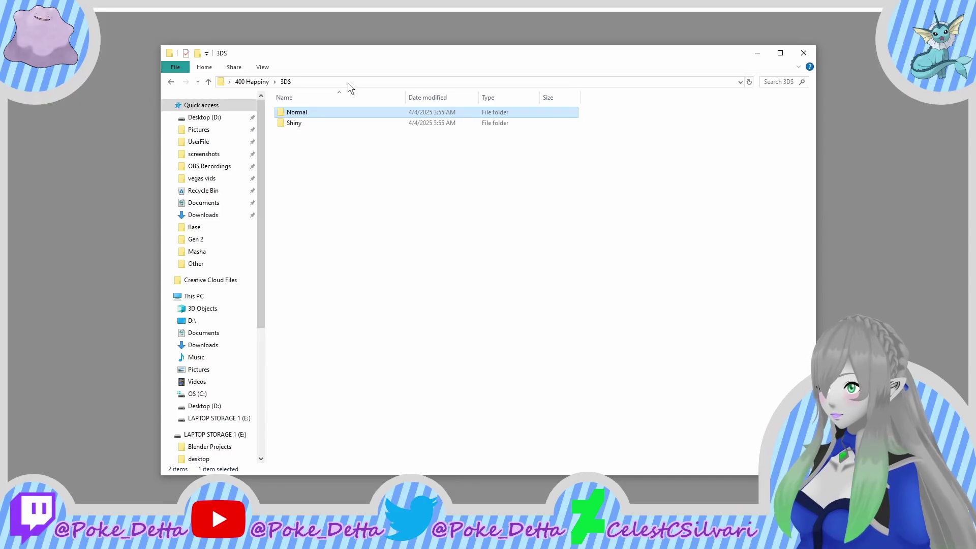
click(347, 83)
right_click(347, 83)
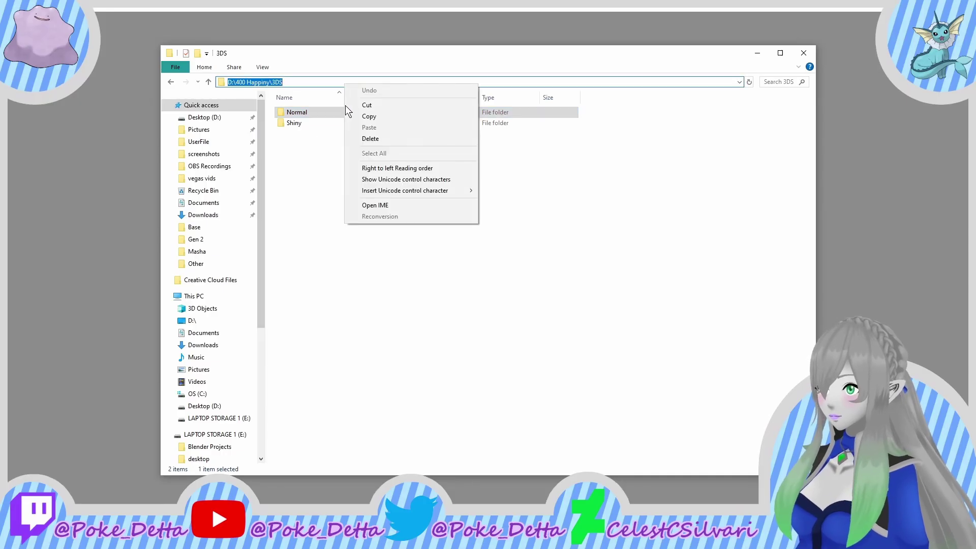
click(368, 116)
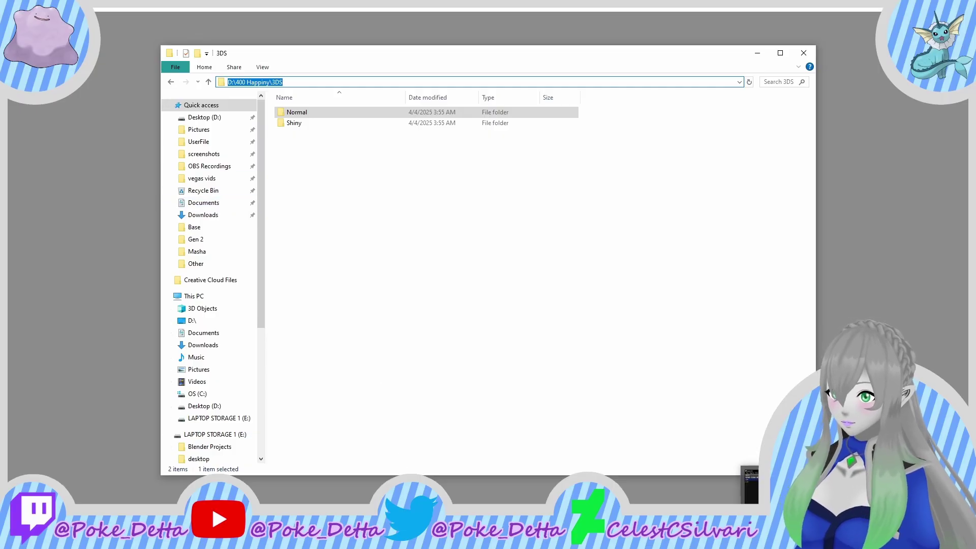
click(783, 539)
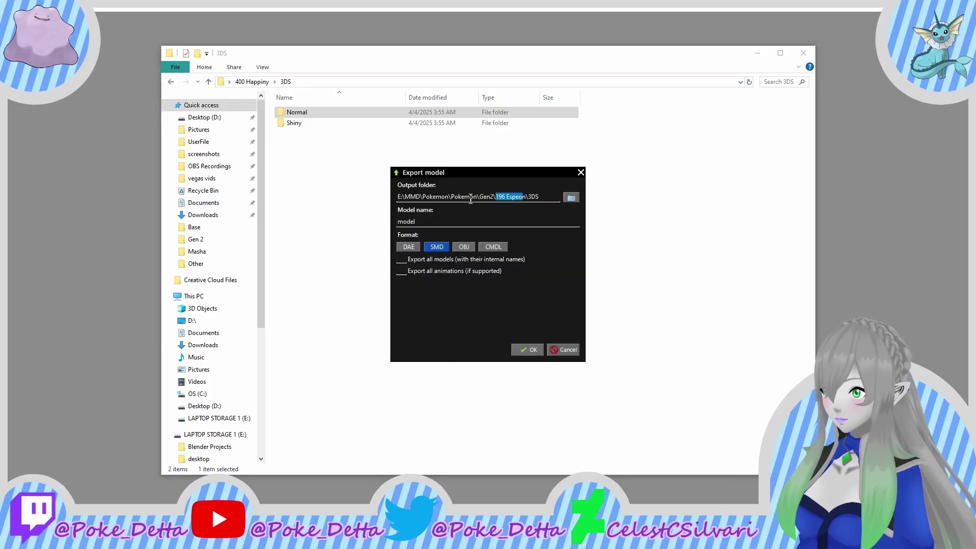
drag(539, 196, 358, 209)
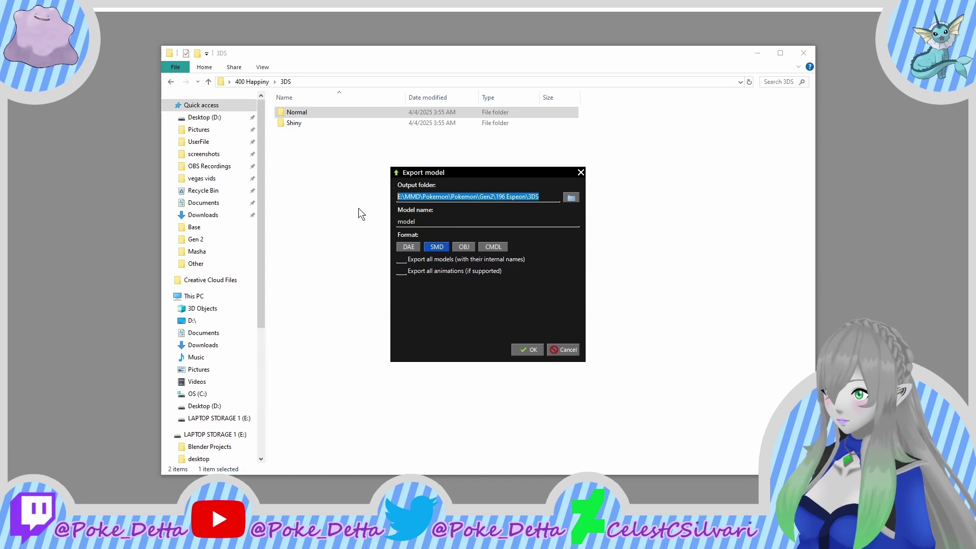
key(ctrl+v)
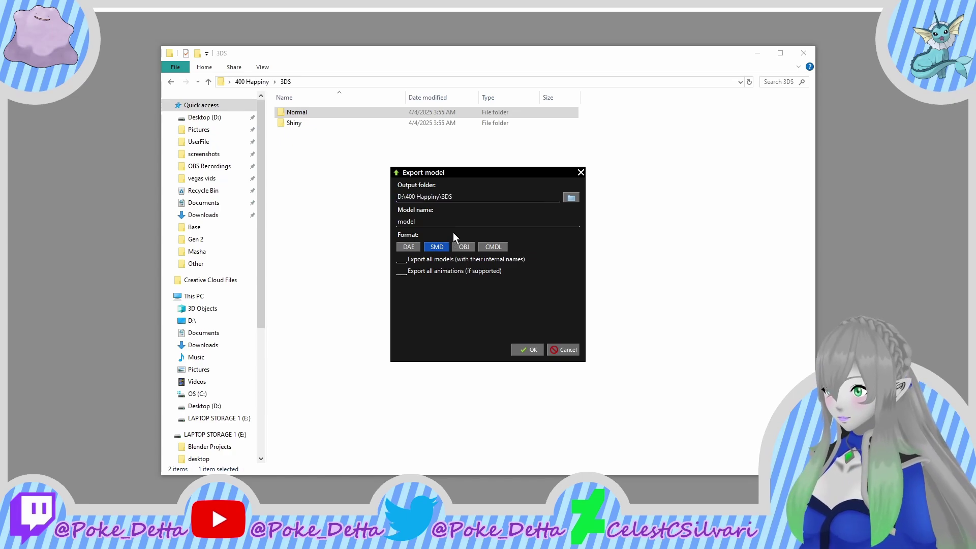
Step: Name the model Happiny and export it in SMD format
double_click(434, 222)
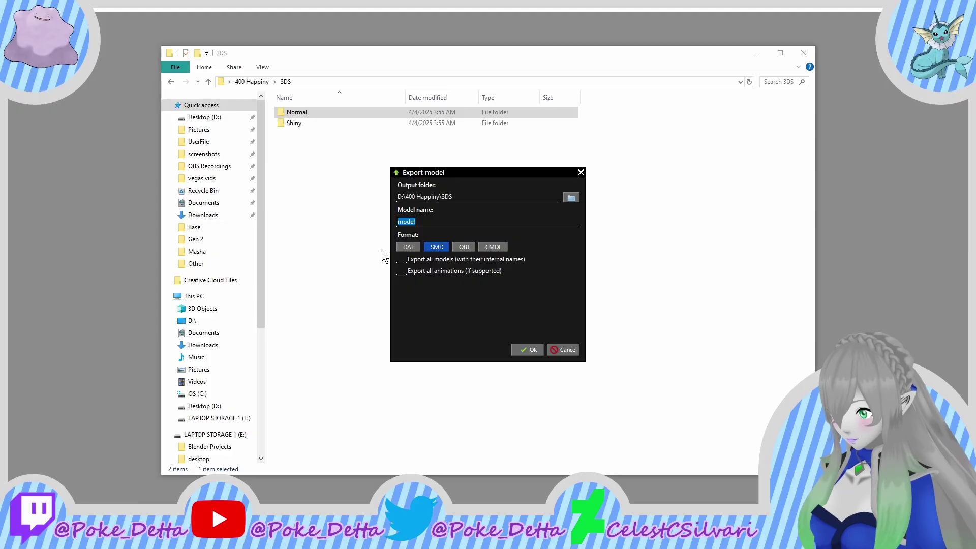
text(H)
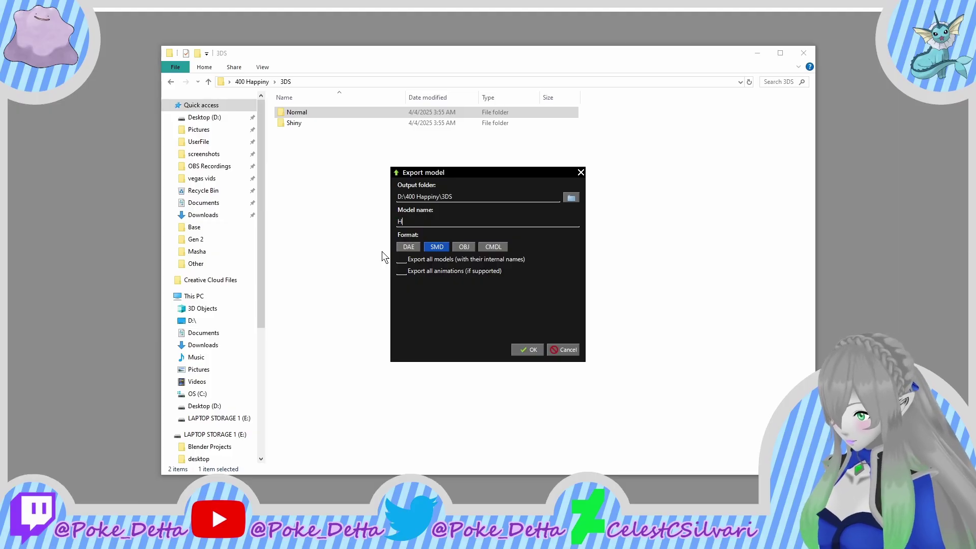
text(appiny)
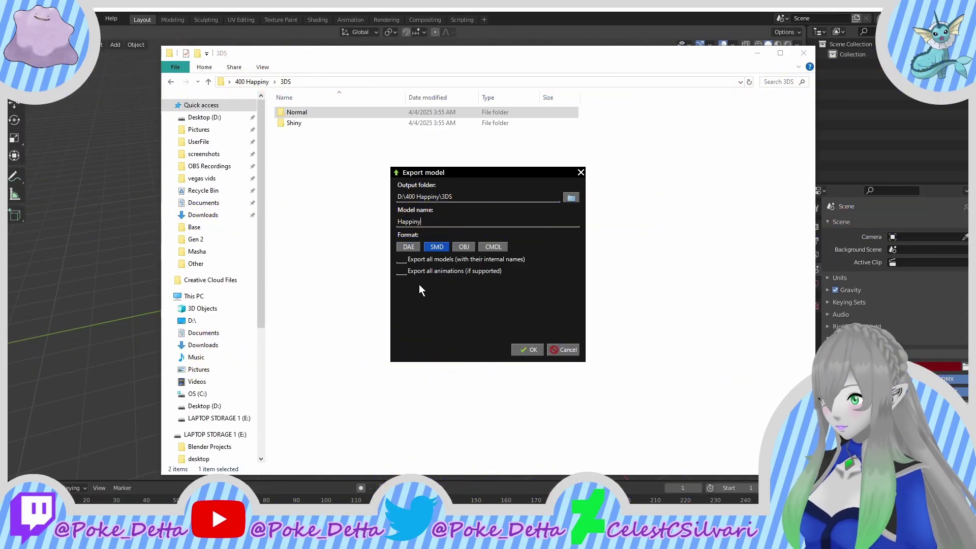
click(520, 346)
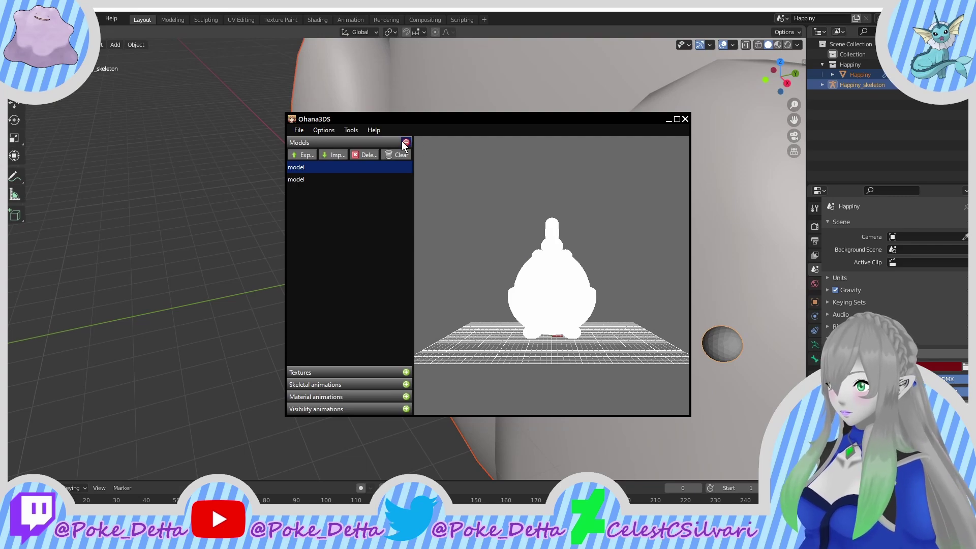
Step: Start a texture import in Ohana3DS and open the 2 (Tex) folder inside PMSuMo-PokemonTex4th
click(405, 143)
click(405, 154)
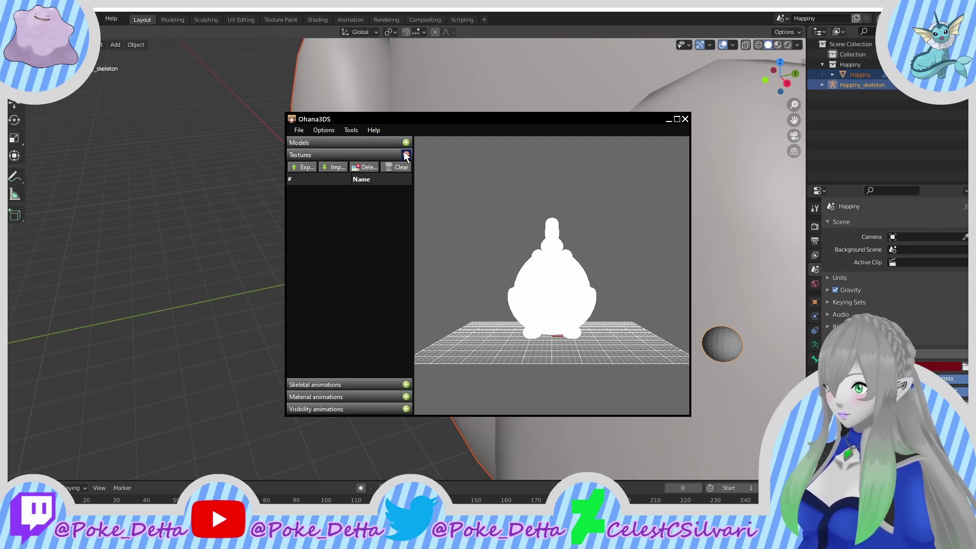
click(334, 167)
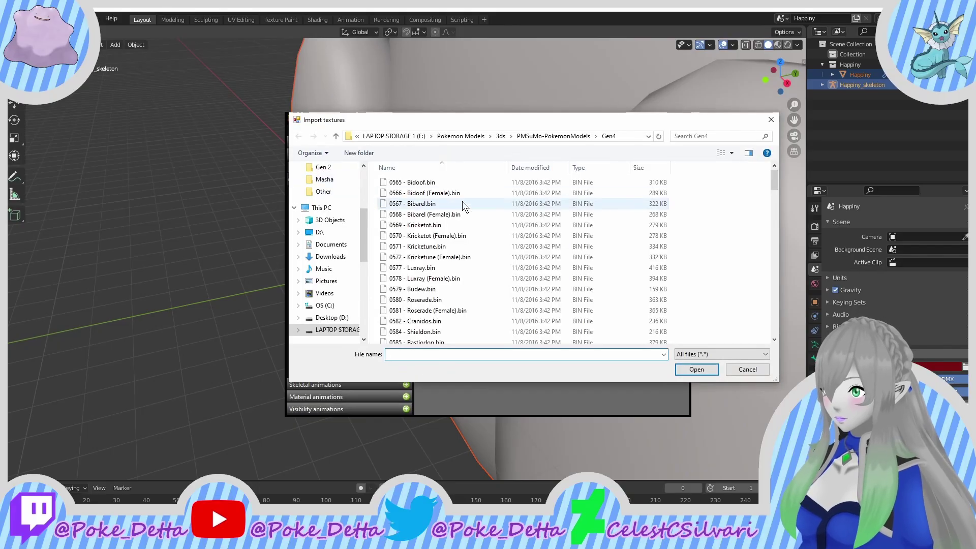
click(501, 140)
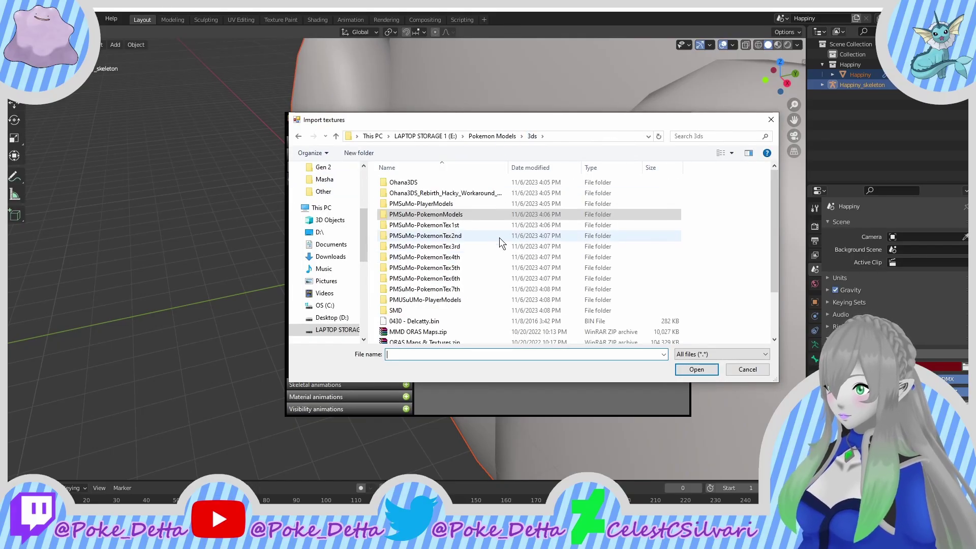
double_click(438, 257)
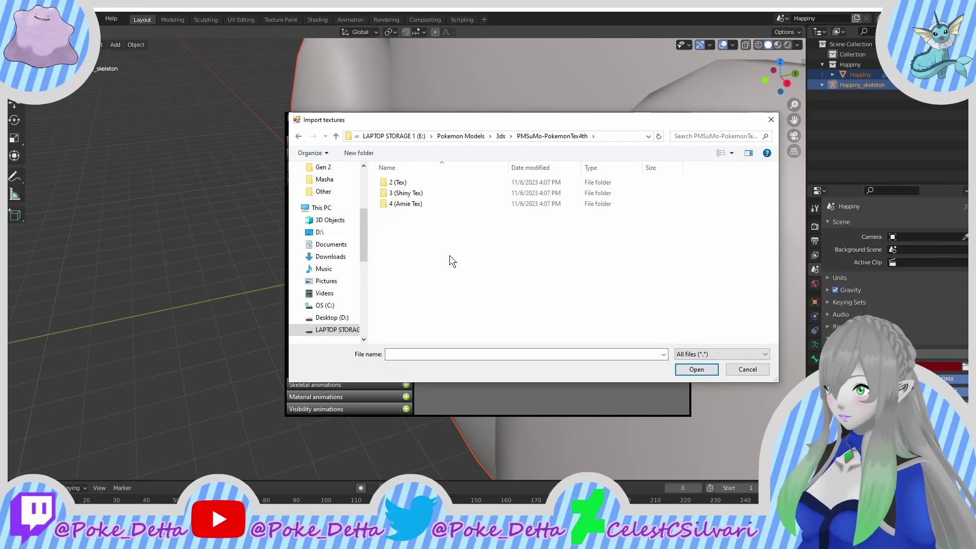
double_click(421, 181)
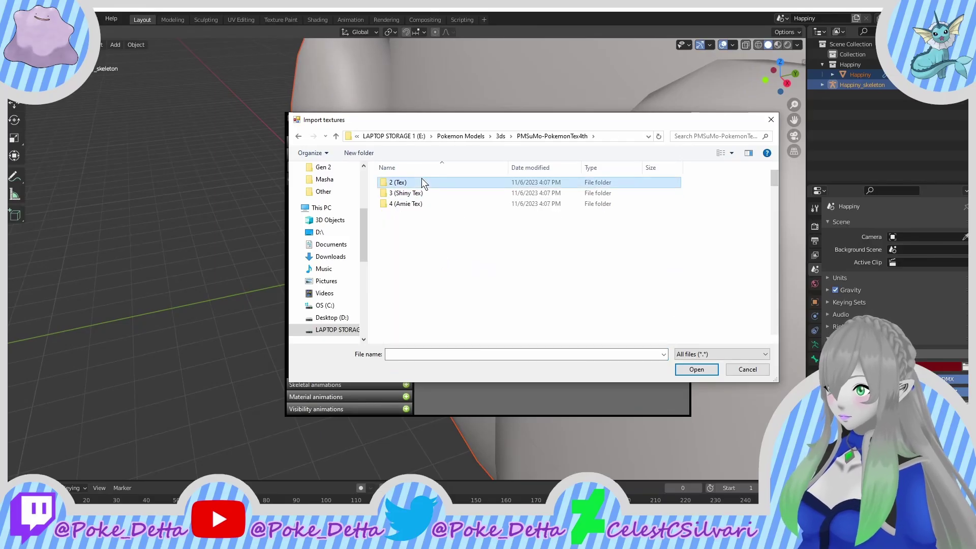
Step: Look through the Gen 4 texture files in the 2 (Tex) folder to locate the one for Happiny
scroll(556, 248, down, 12)
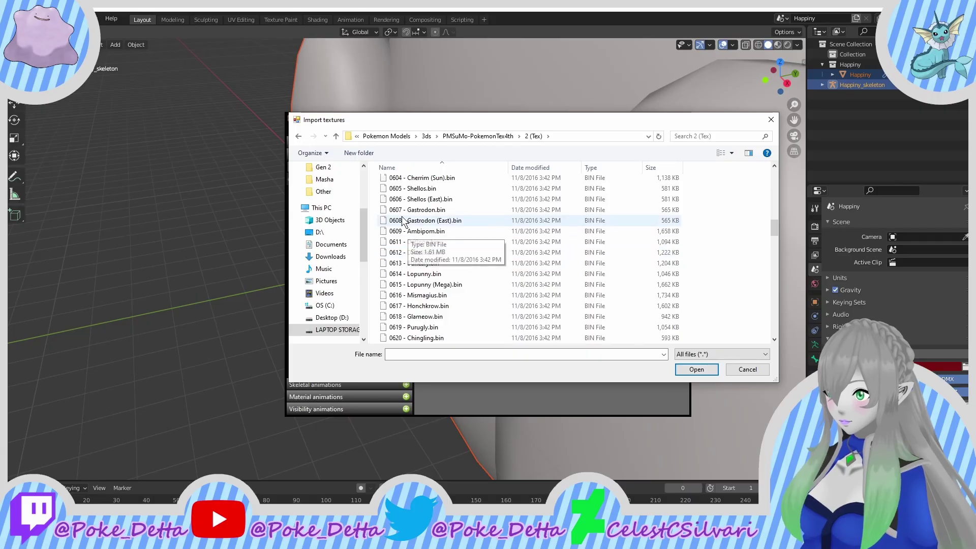
scroll(416, 235, down, 5)
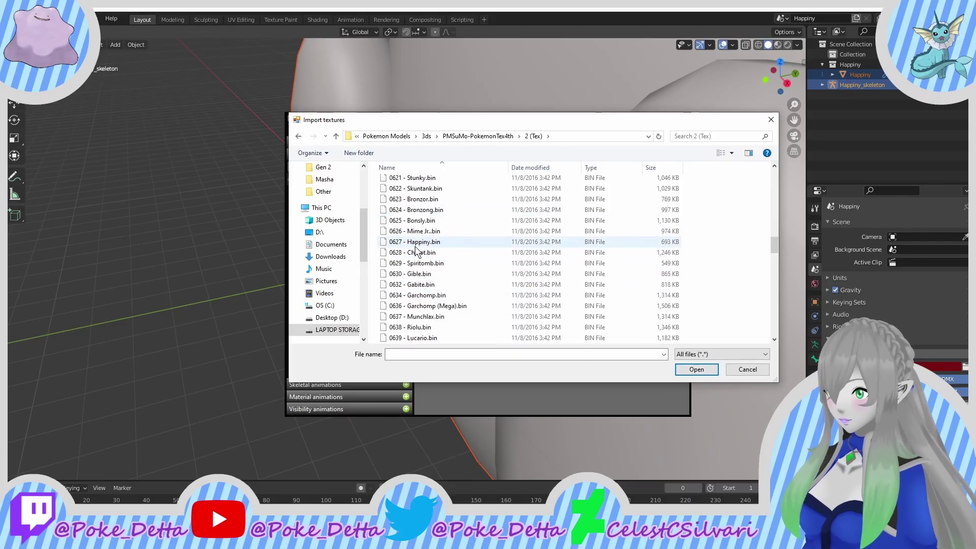
scroll(415, 248, down, 5)
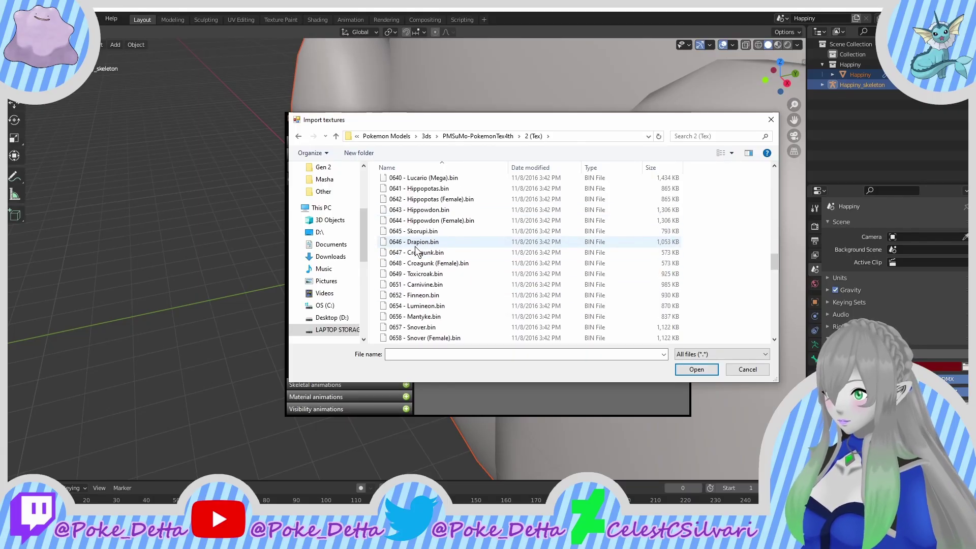
scroll(416, 250, down, 1)
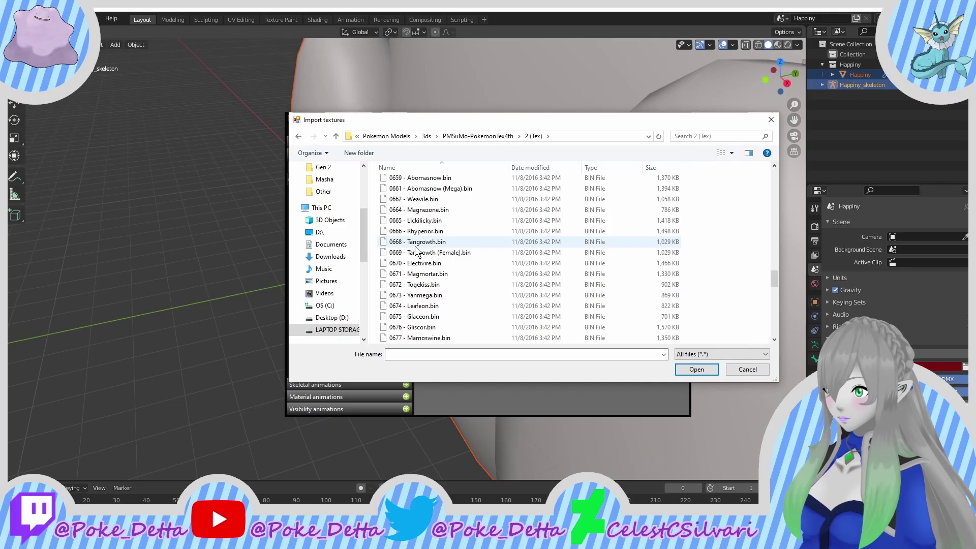
scroll(416, 250, up, 9)
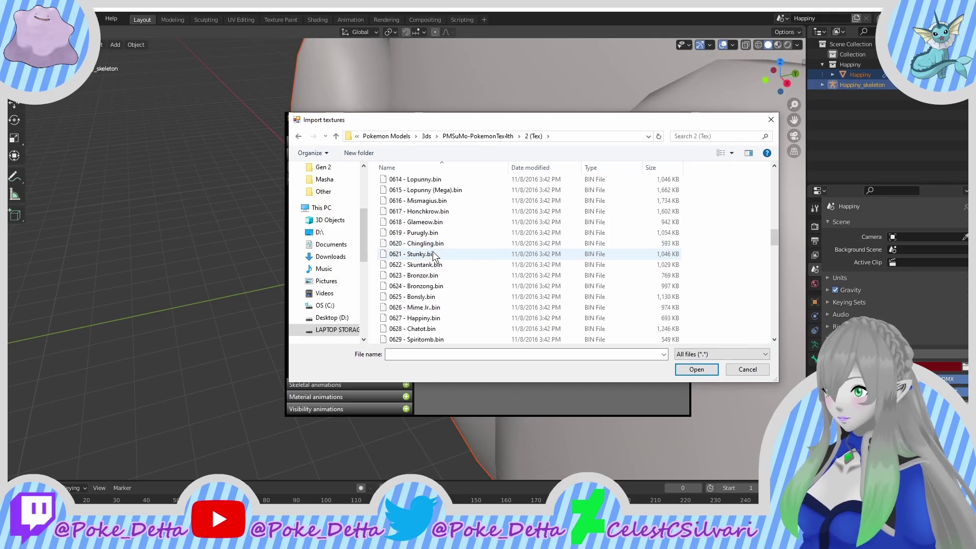
scroll(450, 212, up, 12)
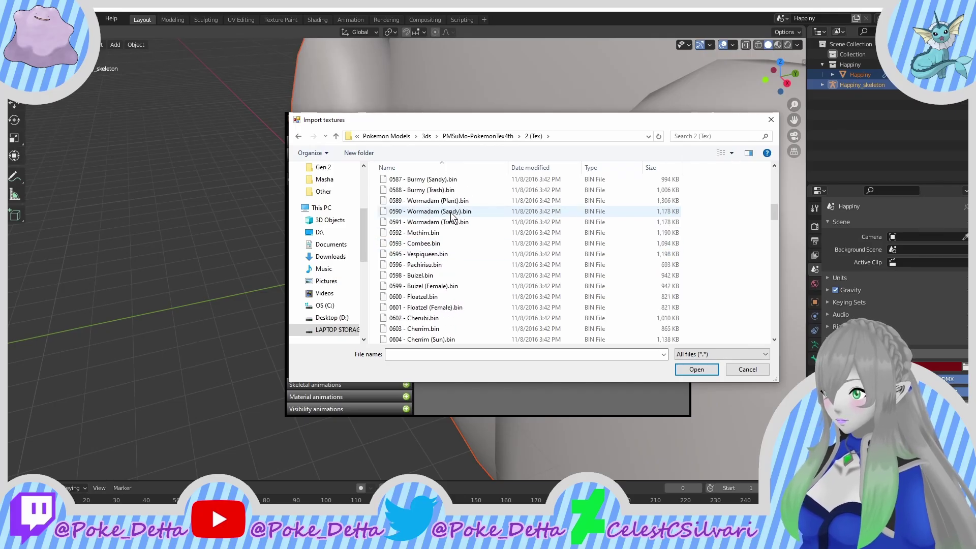
scroll(450, 212, up, 5)
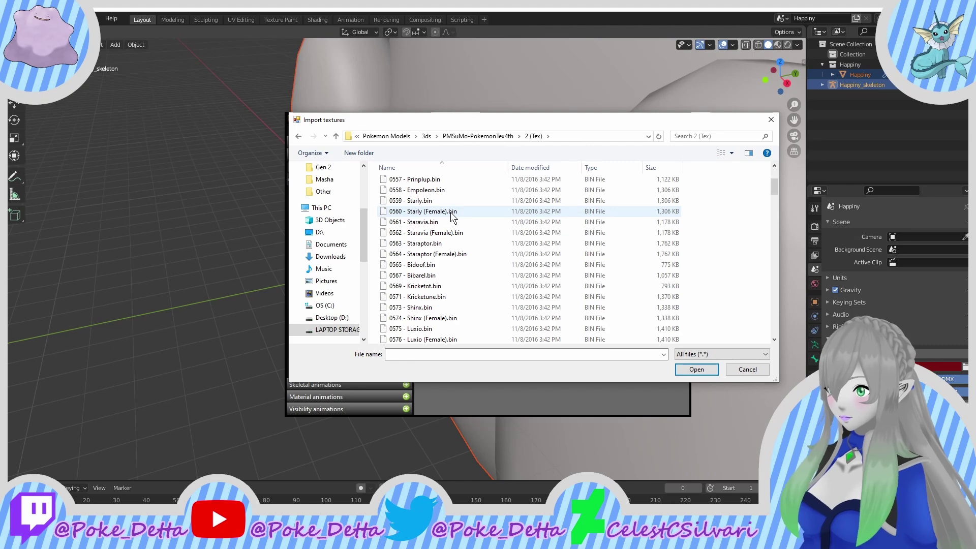
scroll(451, 212, down, 2)
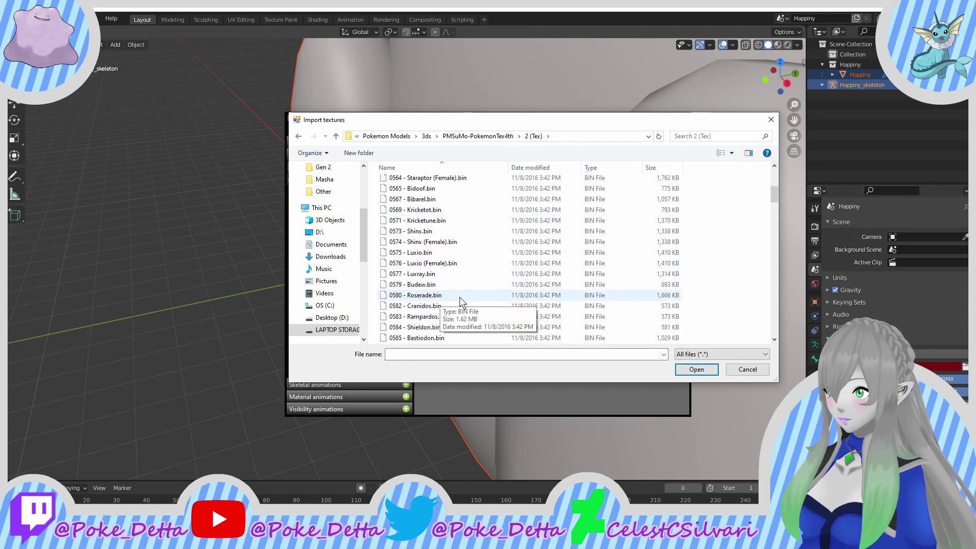
scroll(460, 297, down, 5)
scroll(460, 297, down, 5)
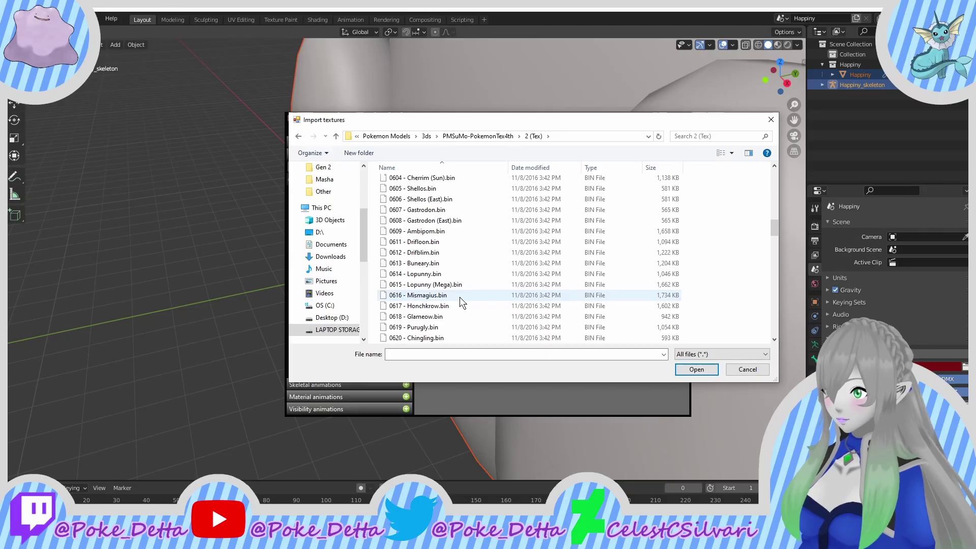
scroll(460, 292, down, 5)
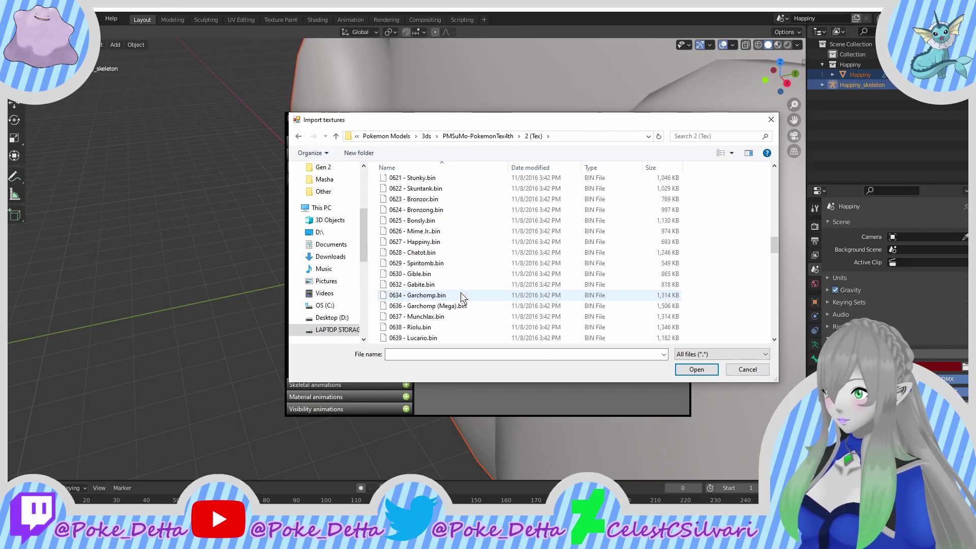
scroll(460, 295, down, 6)
scroll(460, 294, down, 9)
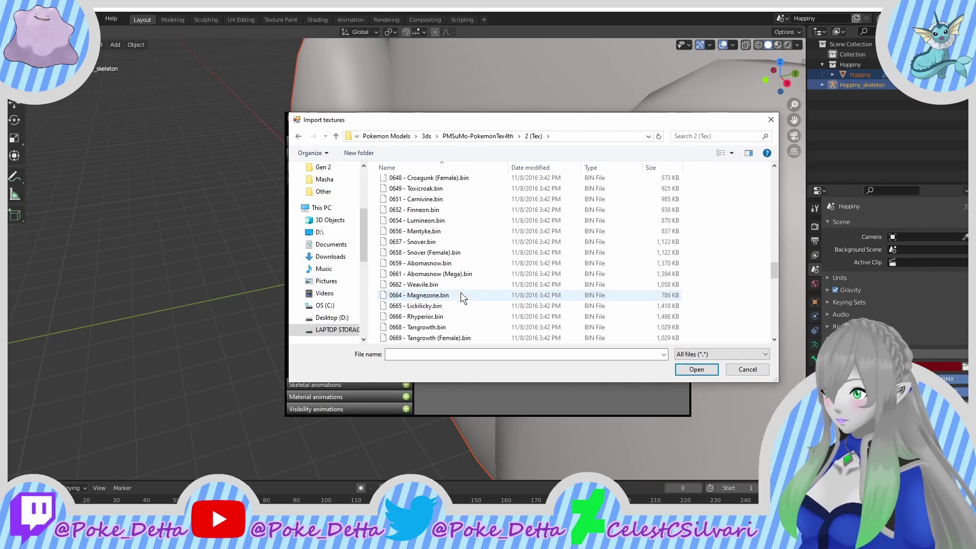
scroll(461, 294, down, 8)
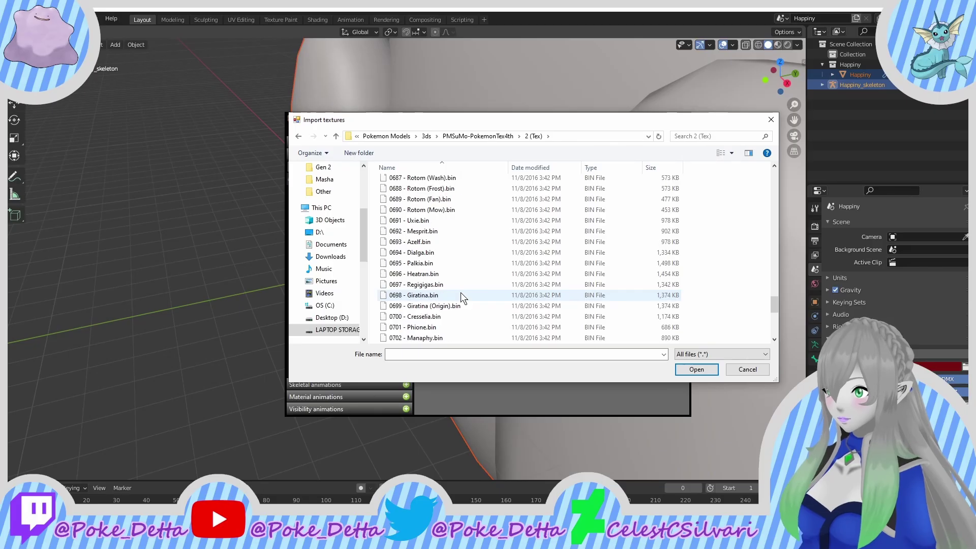
scroll(461, 295, up, 8)
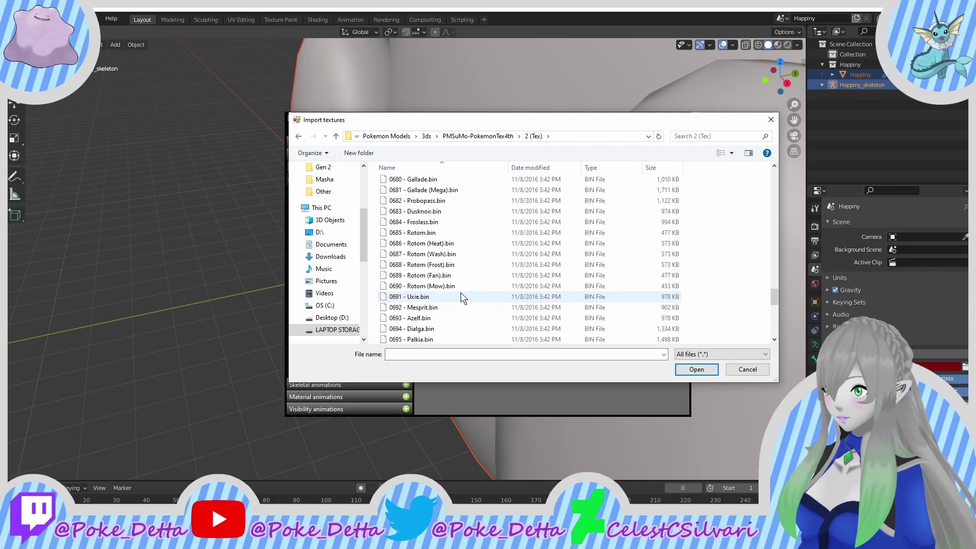
scroll(461, 294, up, 9)
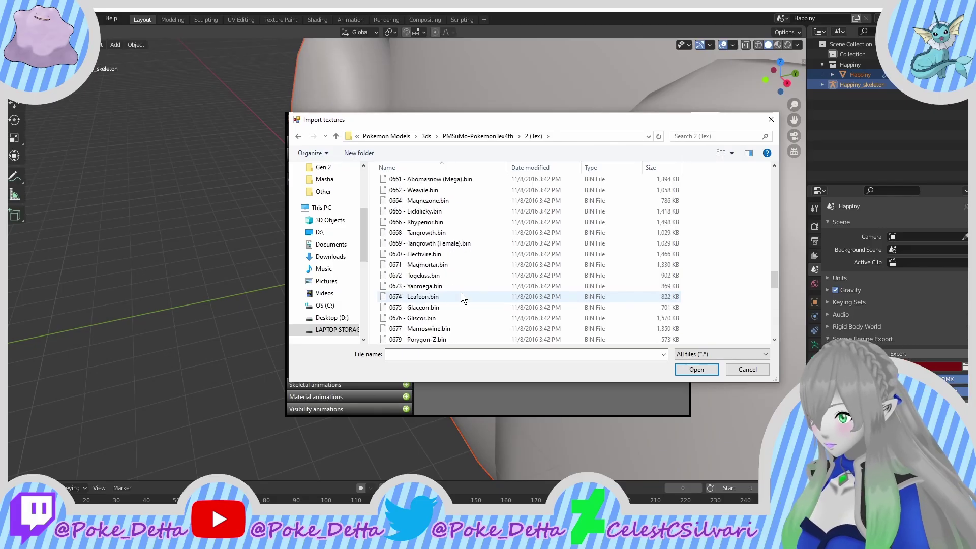
scroll(486, 231, up, 5)
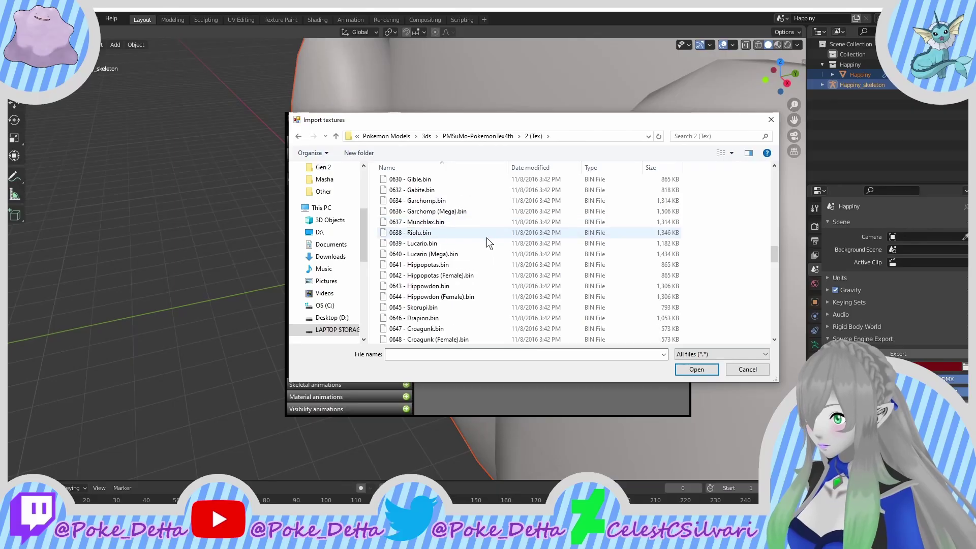
scroll(443, 223, up, 12)
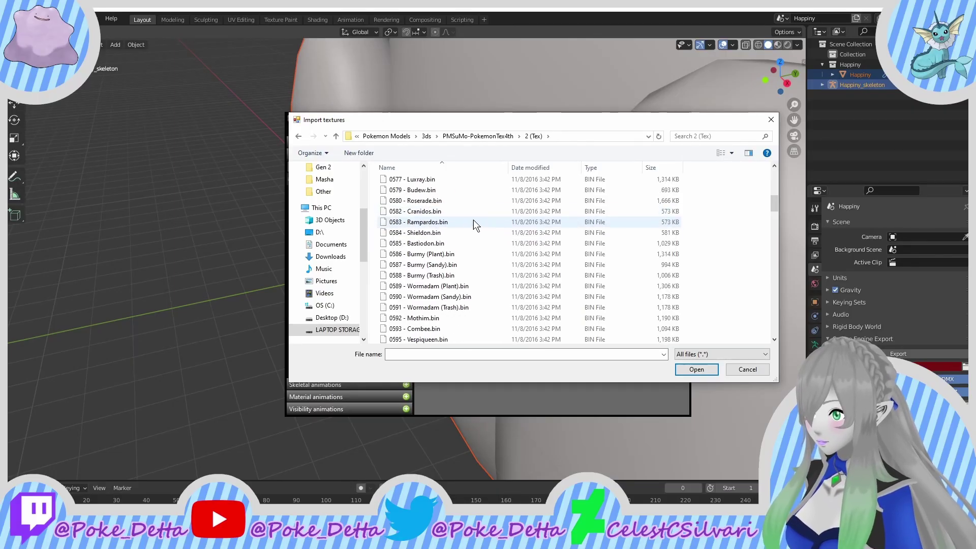
scroll(467, 219, up, 5)
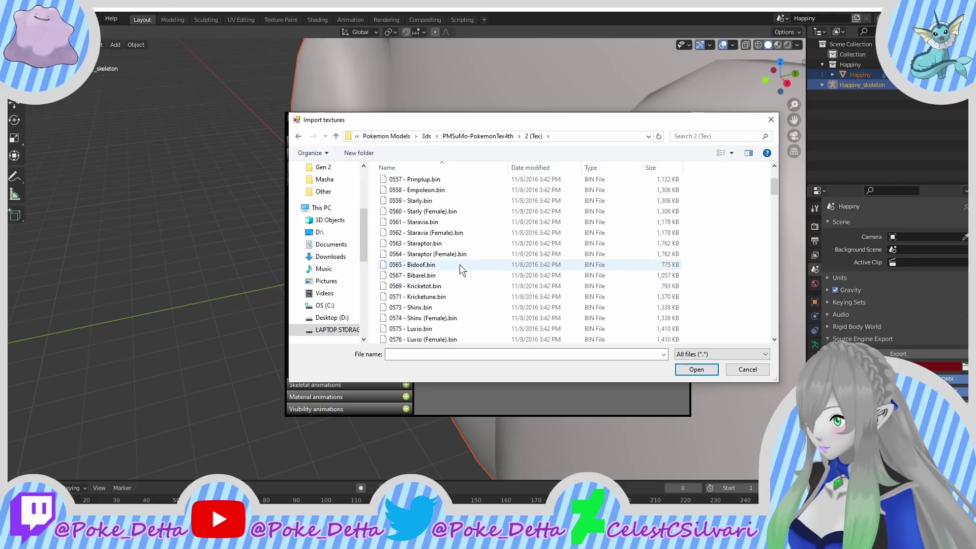
scroll(451, 260, down, 9)
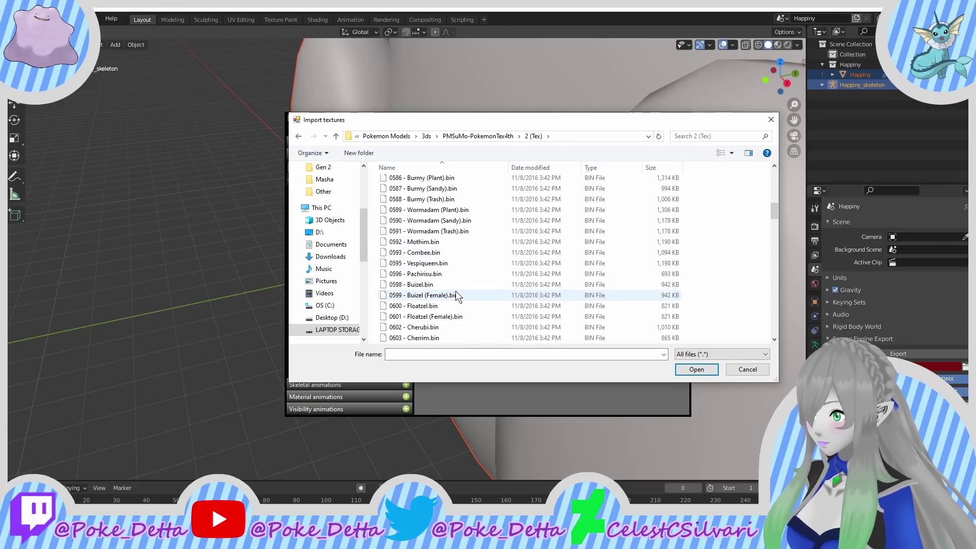
scroll(465, 304, down, 3)
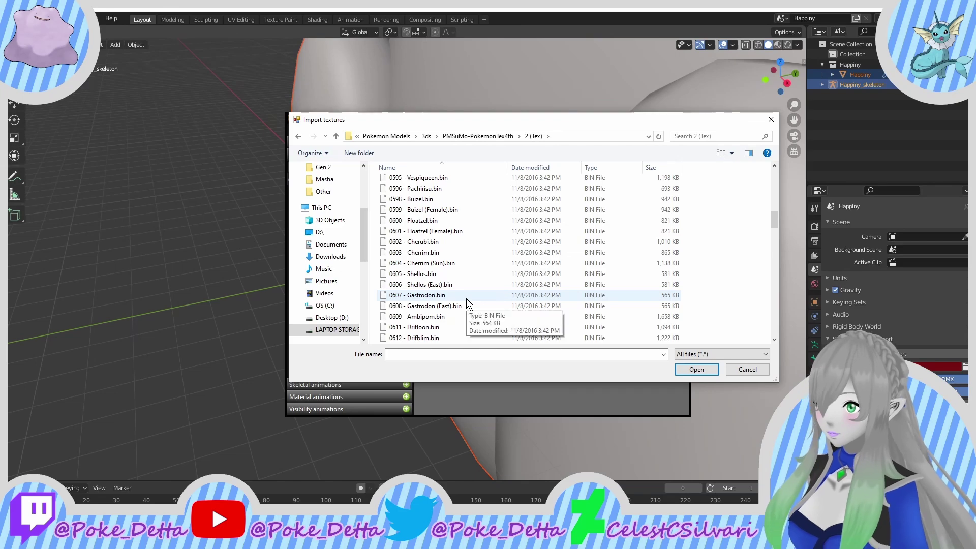
scroll(465, 298, down, 3)
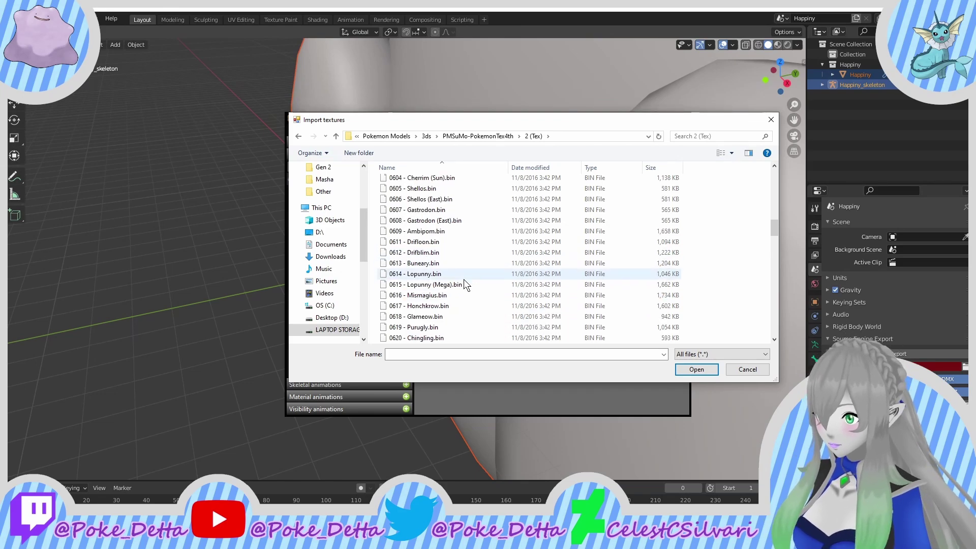
Step: Import the texture file 0627 - Happiny.bin and inspect the textured model and its texture list
click(447, 327)
scroll(428, 268, down, 6)
scroll(428, 268, up, 3)
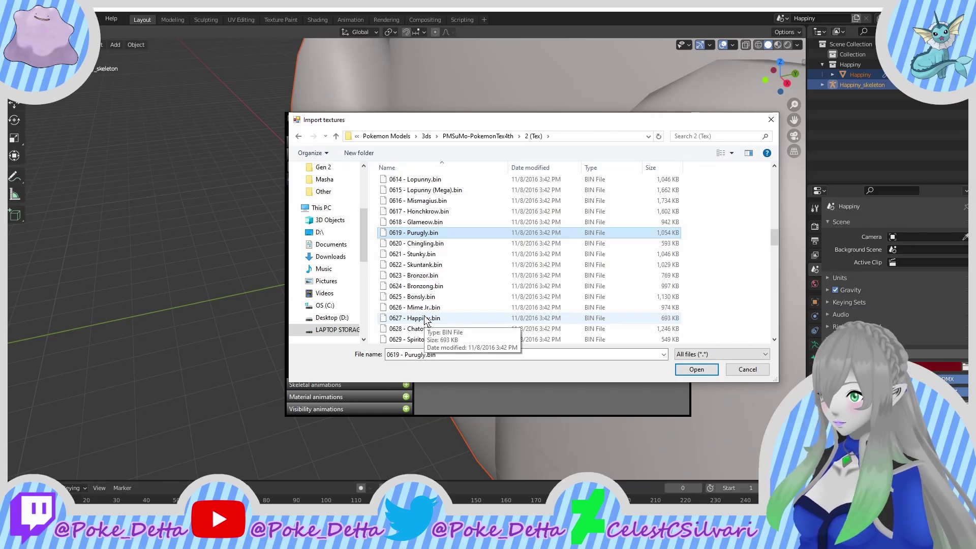
click(425, 319)
double_click(425, 319)
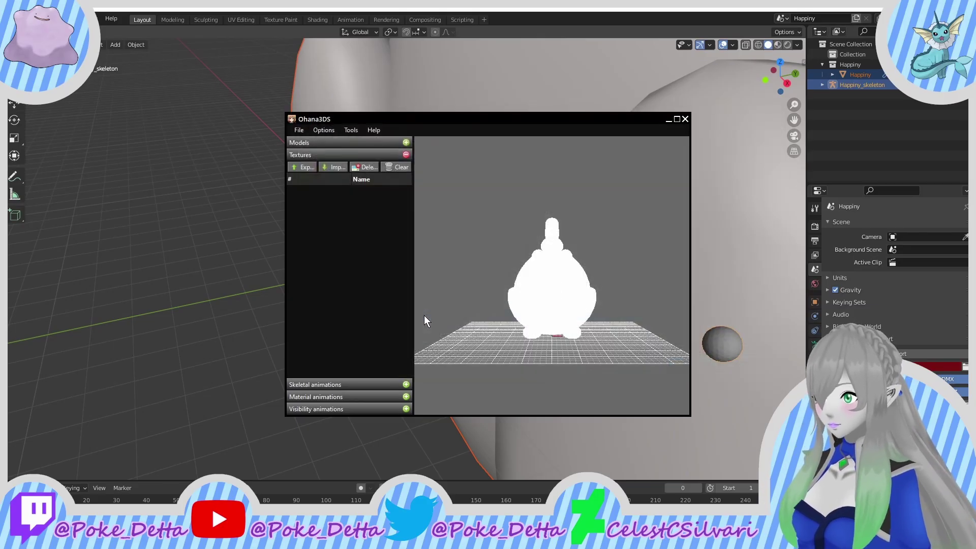
right_drag(575, 301, 581, 342)
scroll(580, 341, up, 7)
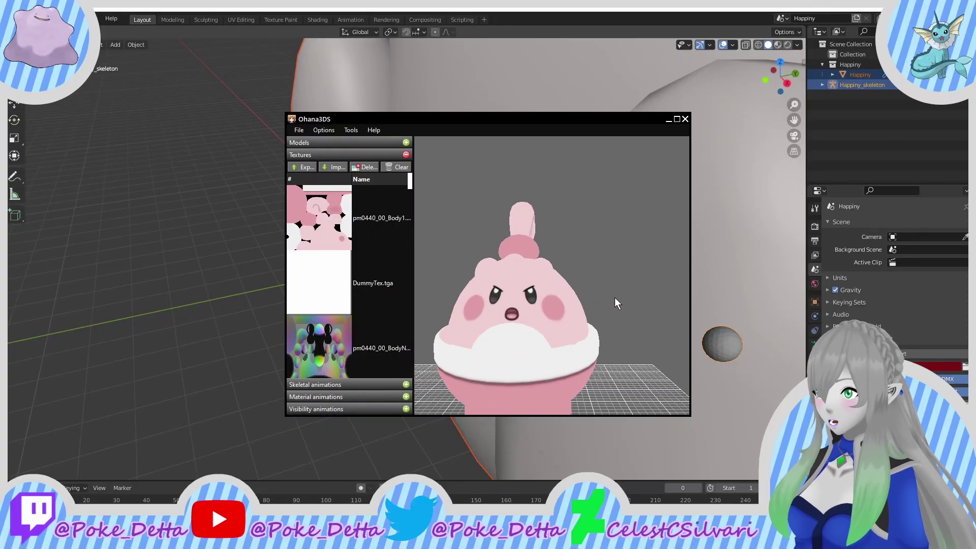
drag(538, 332, 557, 316)
scroll(351, 286, down, 8)
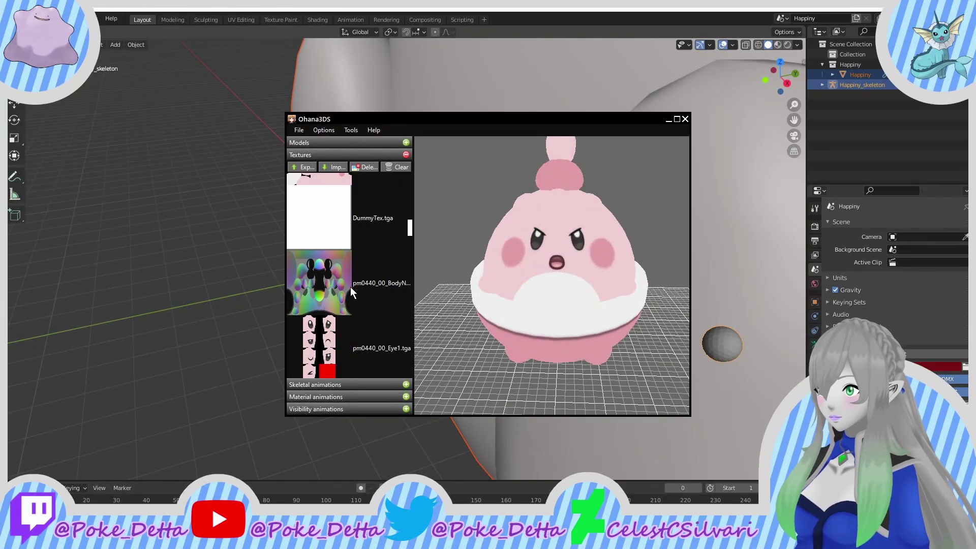
scroll(367, 294, up, 8)
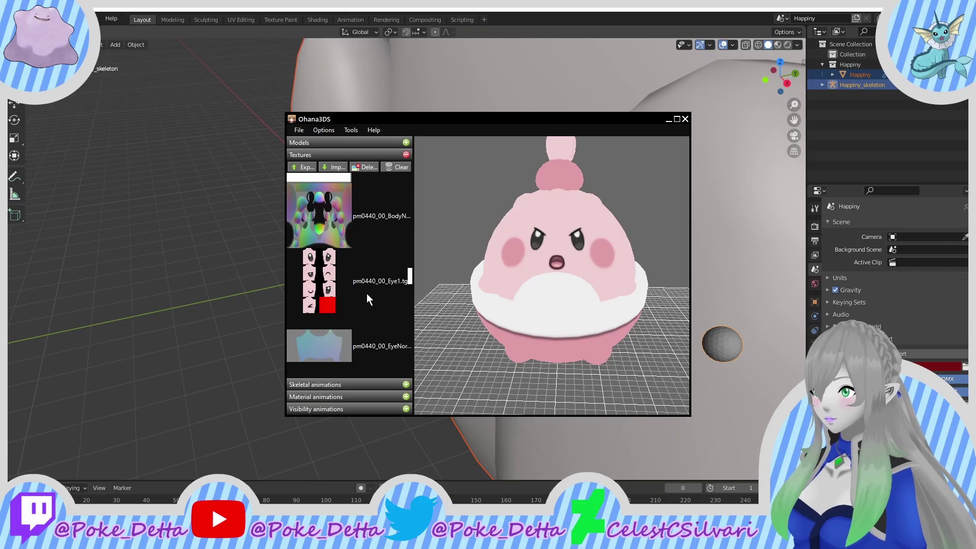
Step: Export all textures with their internal names to the output folder D:\400 Happiny\3DS\Normal
click(304, 167)
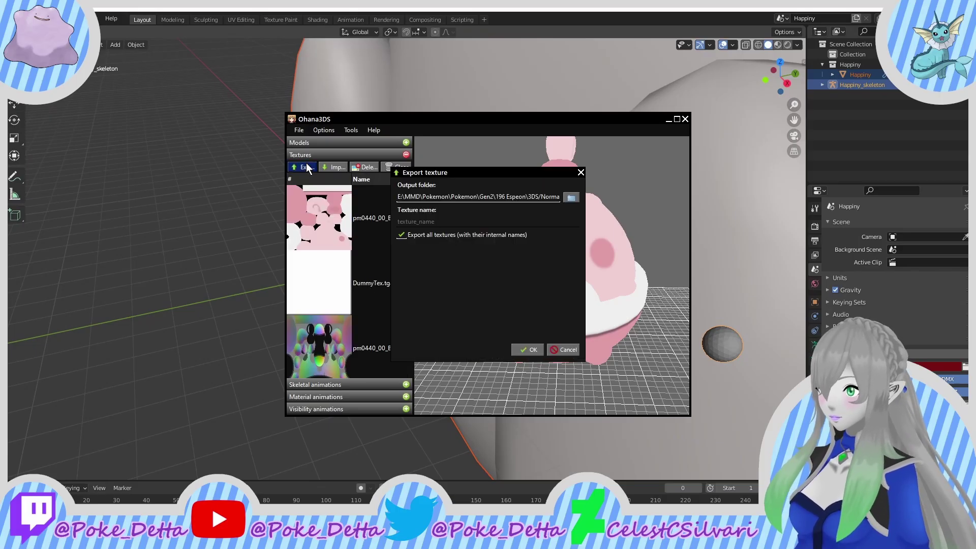
double_click(524, 197)
click(524, 197)
double_click(524, 197)
right_click(524, 197)
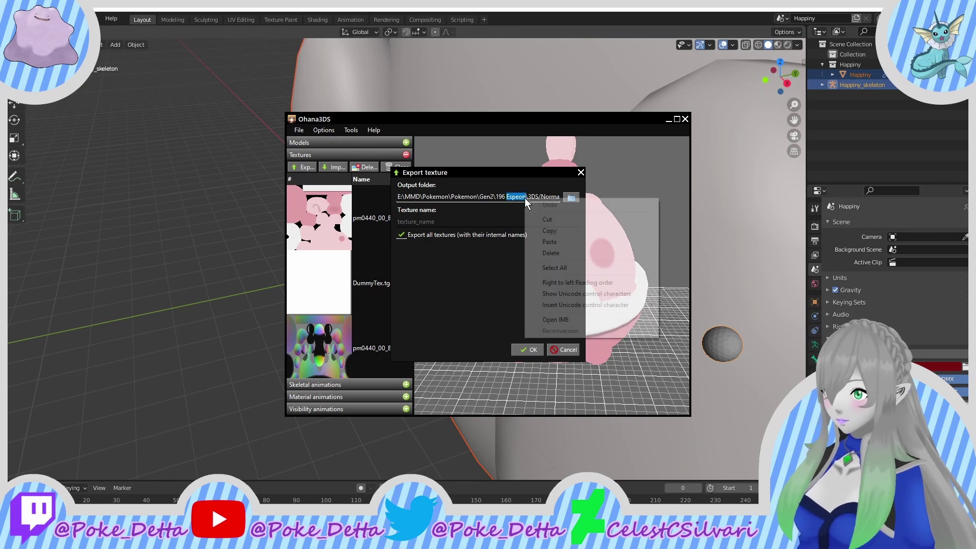
click(538, 267)
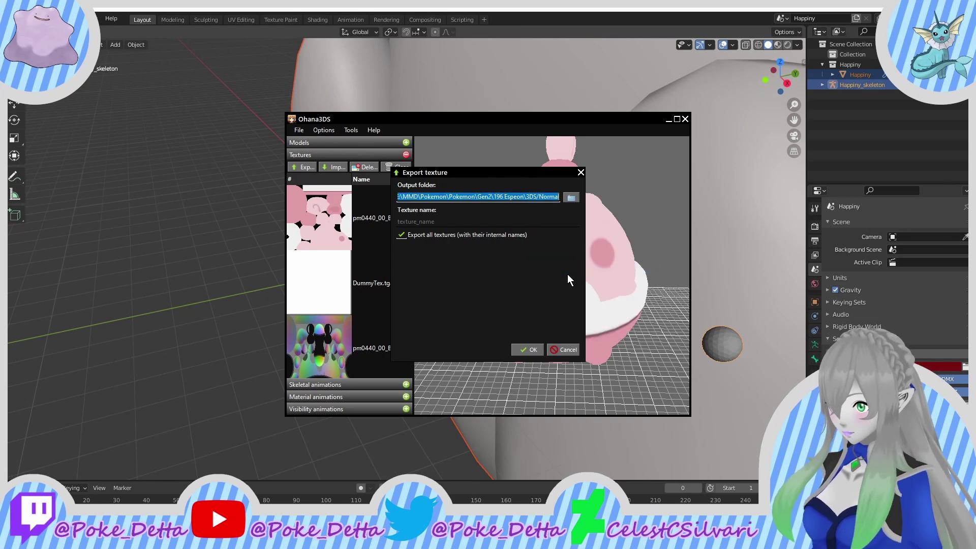
text(D:\400 Happiny\3DS)
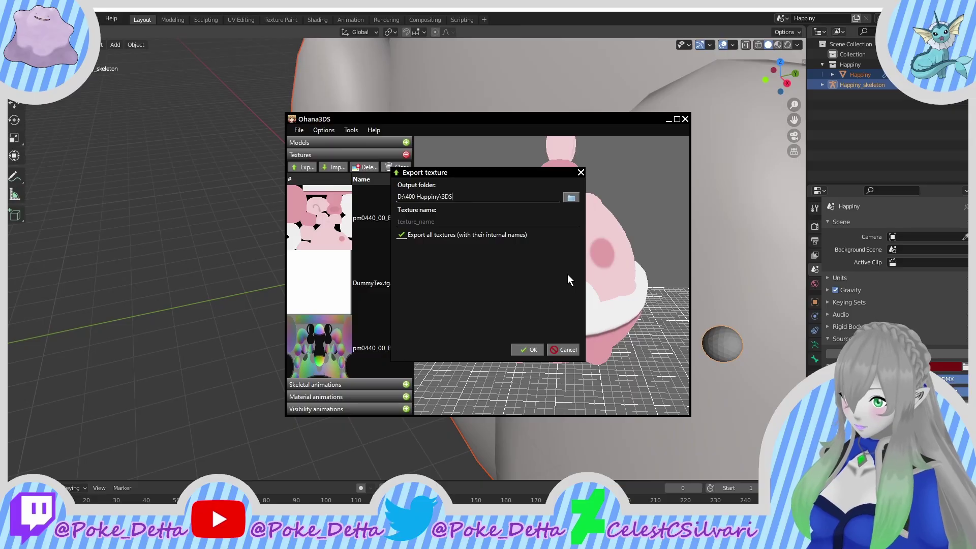
text(/)
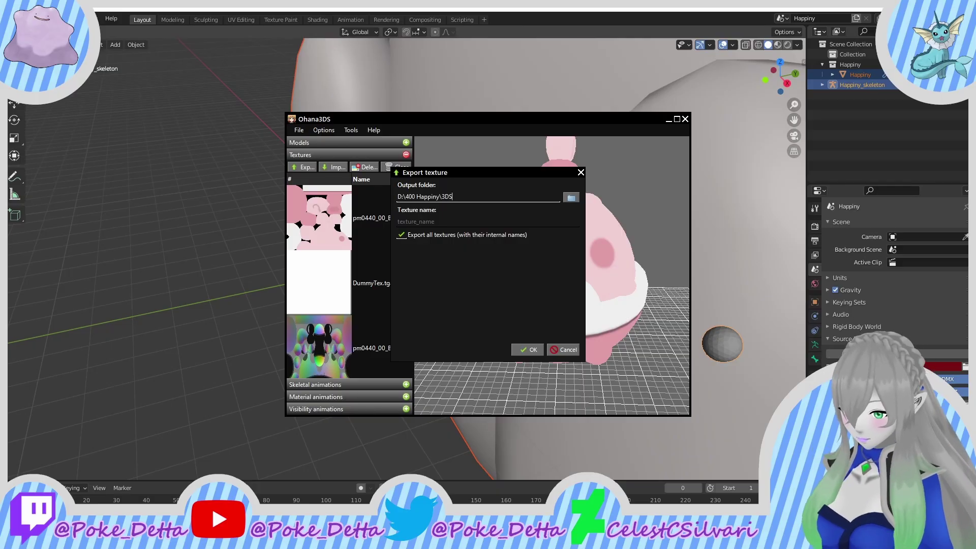
text(\)
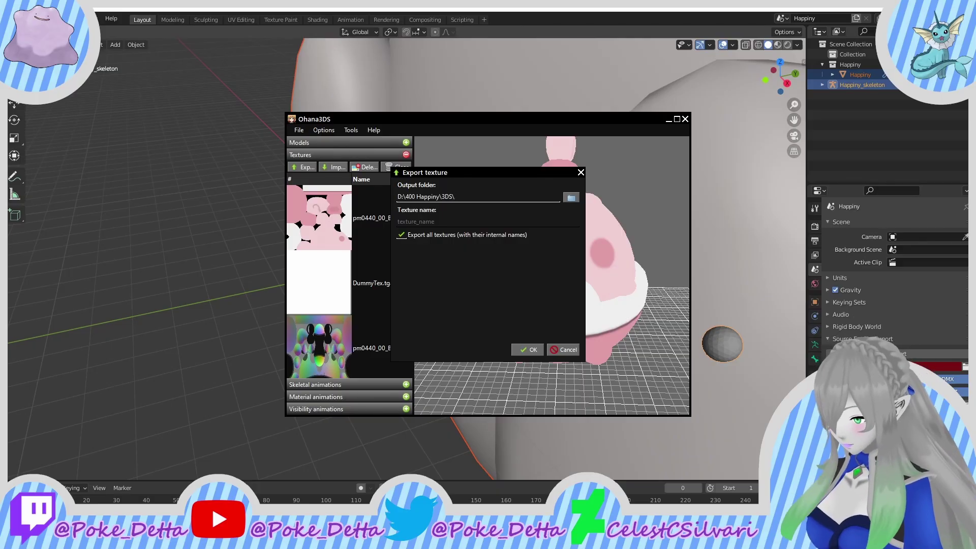
text(Normal)
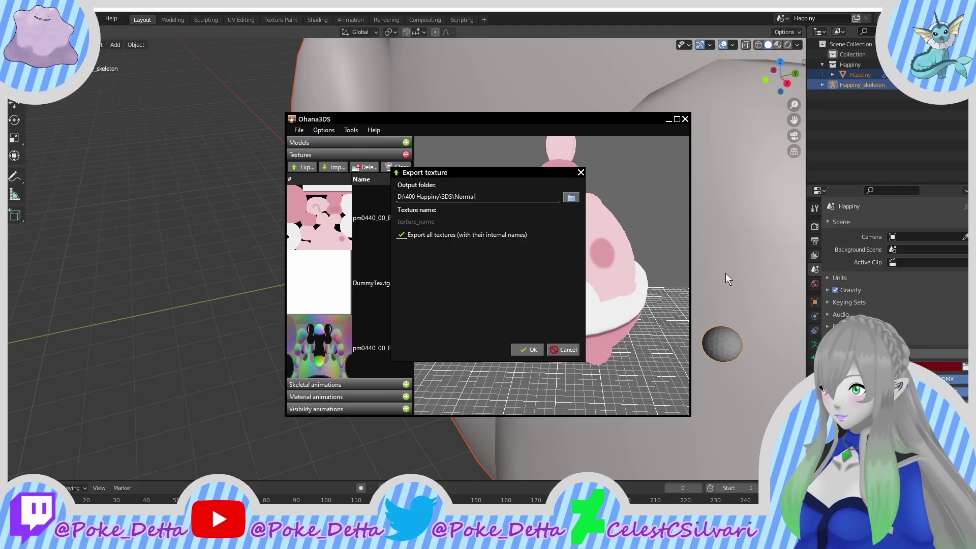
click(517, 349)
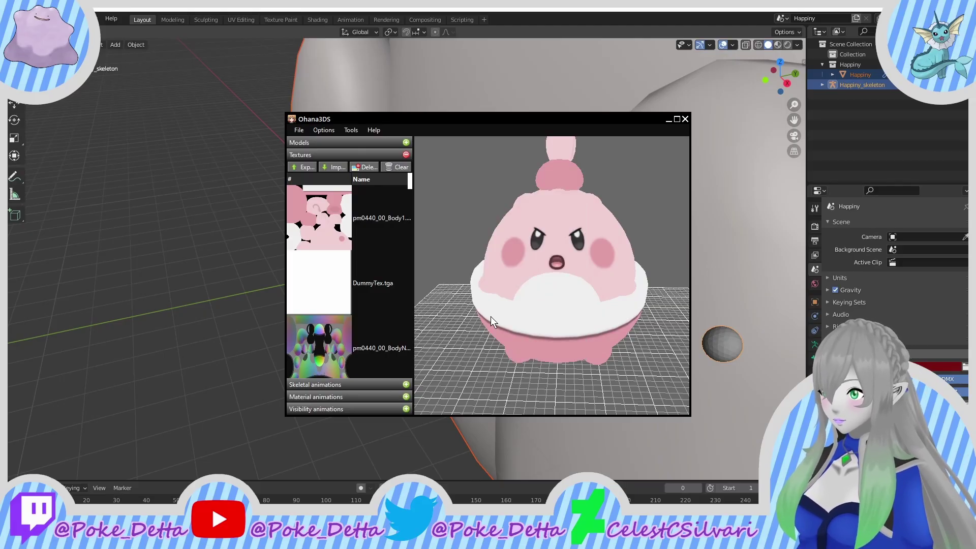
Step: Clear the loaded textures and open the 3 (Shiny Tex) folder in PMSuMo-PokemonTex4th for a new texture import
click(394, 168)
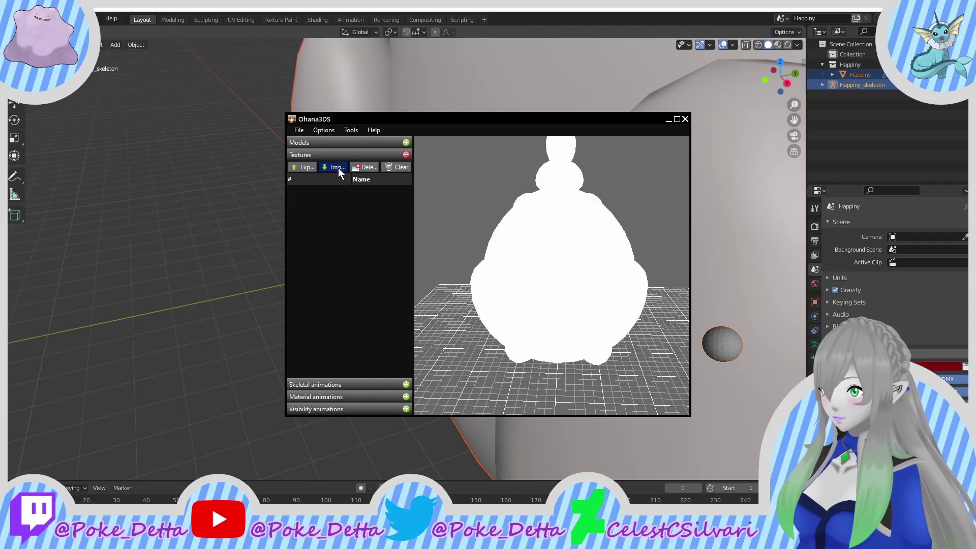
click(337, 167)
click(488, 137)
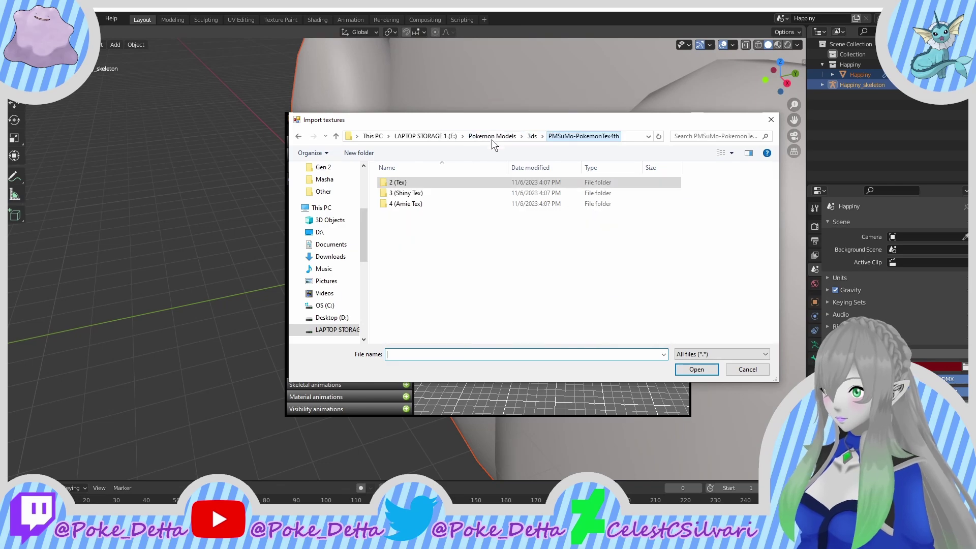
double_click(432, 193)
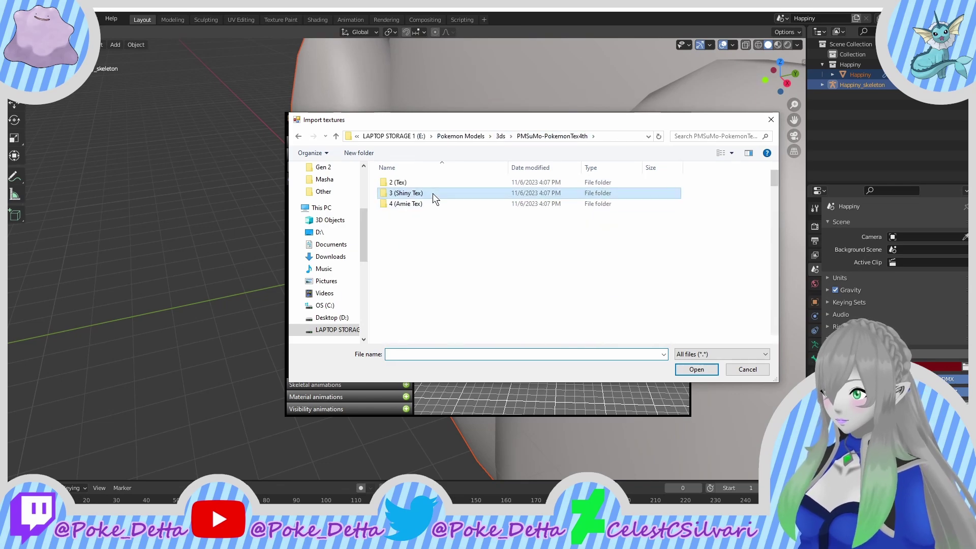
Step: Import the shiny texture file 0627 - Happiny.bin and inspect the recoloured model
scroll(472, 264, down, 5)
scroll(471, 264, down, 7)
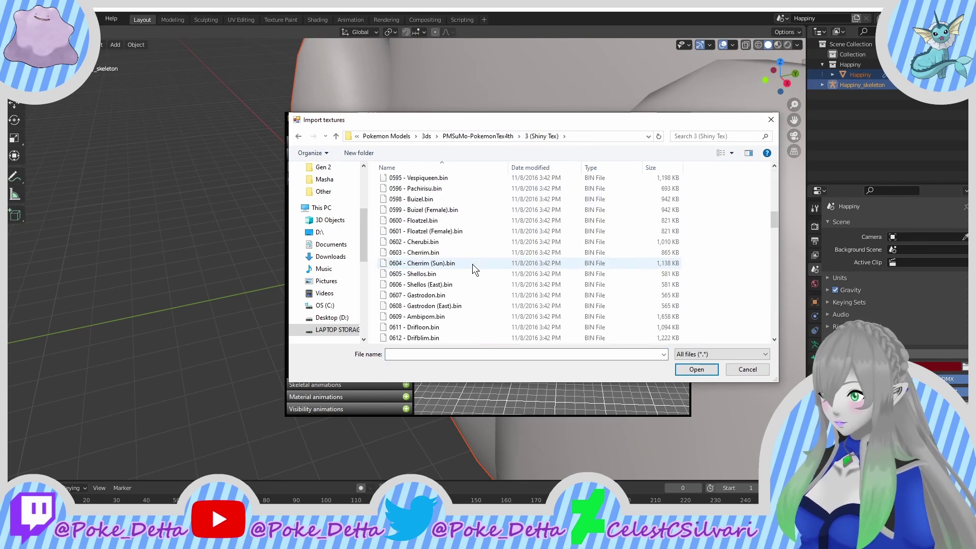
scroll(456, 265, down, 10)
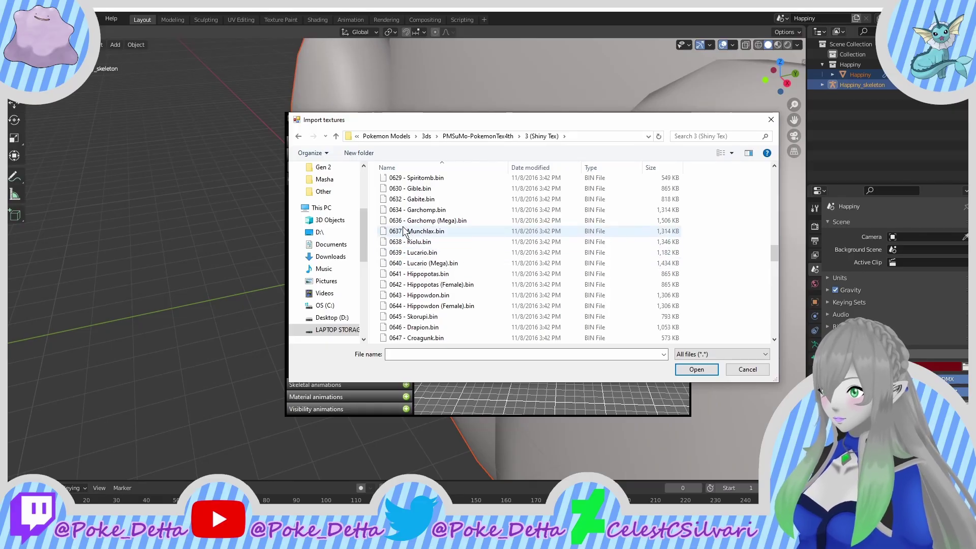
scroll(457, 209, up, 2)
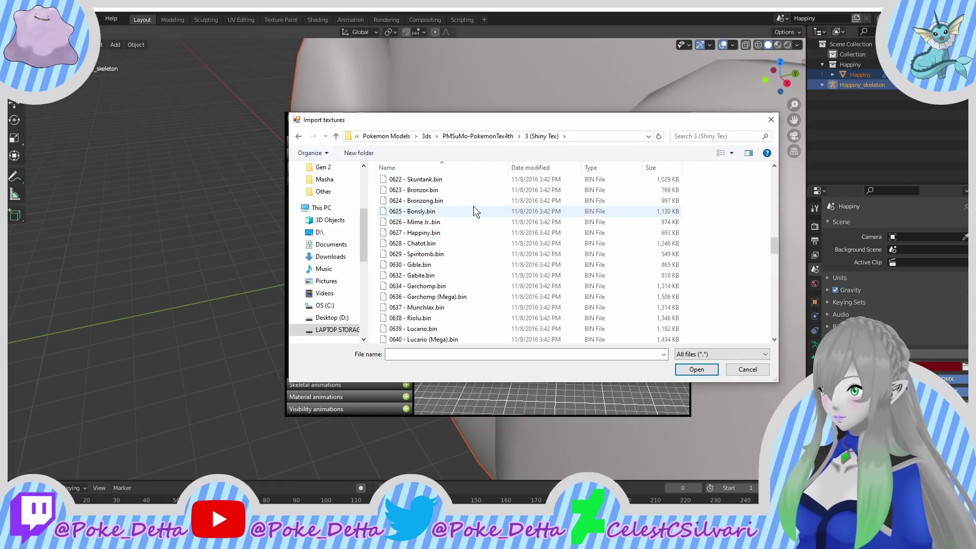
double_click(409, 232)
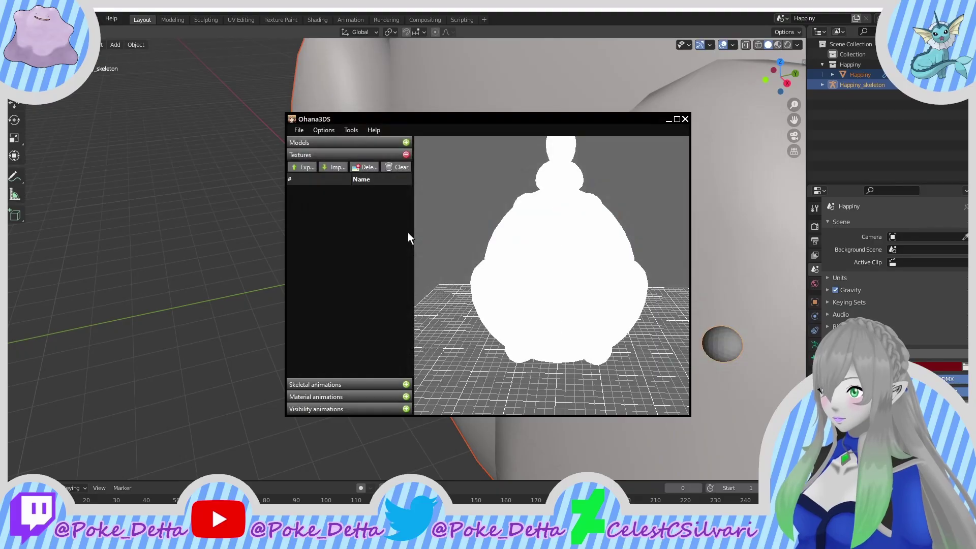
mouse_move(497, 259)
right_down()
mouse_move(575, 244)
mouse_move(516, 278)
mouse_move(493, 277)
right_up()
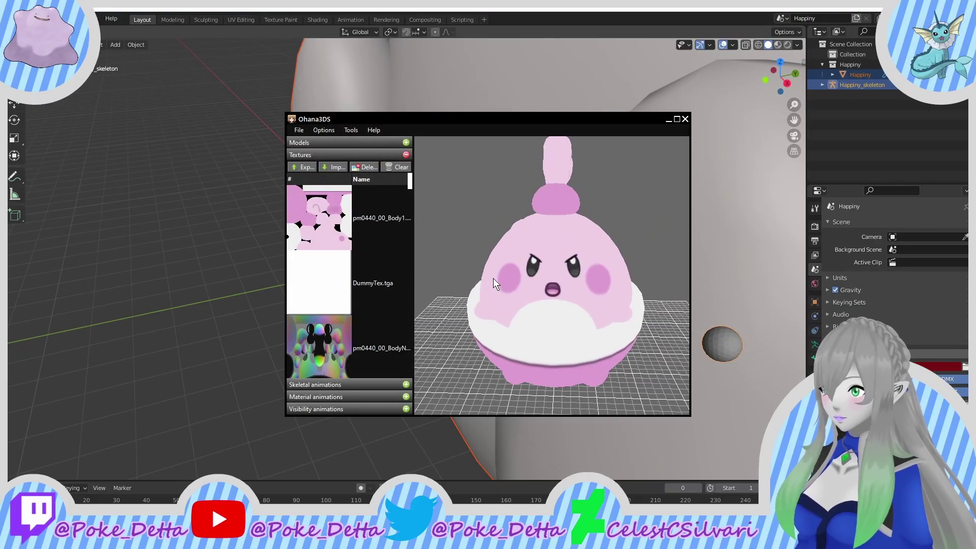
drag(492, 277, 417, 254)
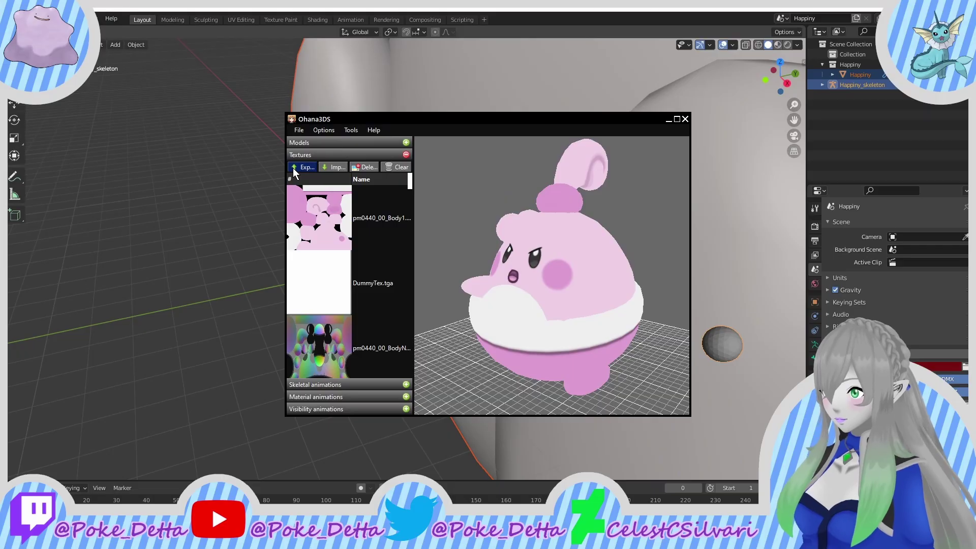
Step: Export all textures with their internal names to the output folder D:\400 Happiny\3DS\Shiny
click(293, 168)
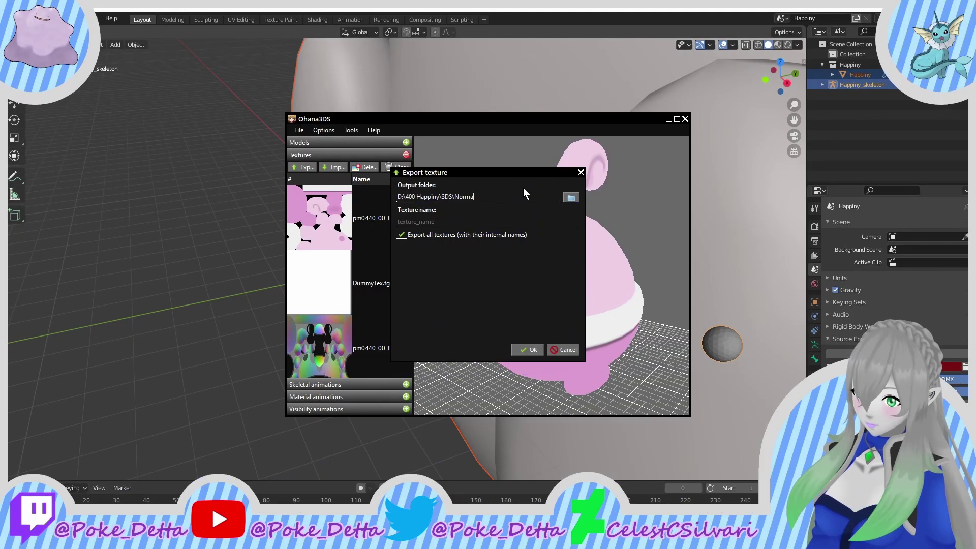
key(BackSpace)
key(BackSpace)
key(BackSpace)
key(BackSpace)
key(BackSpace)
key(BackSpace)
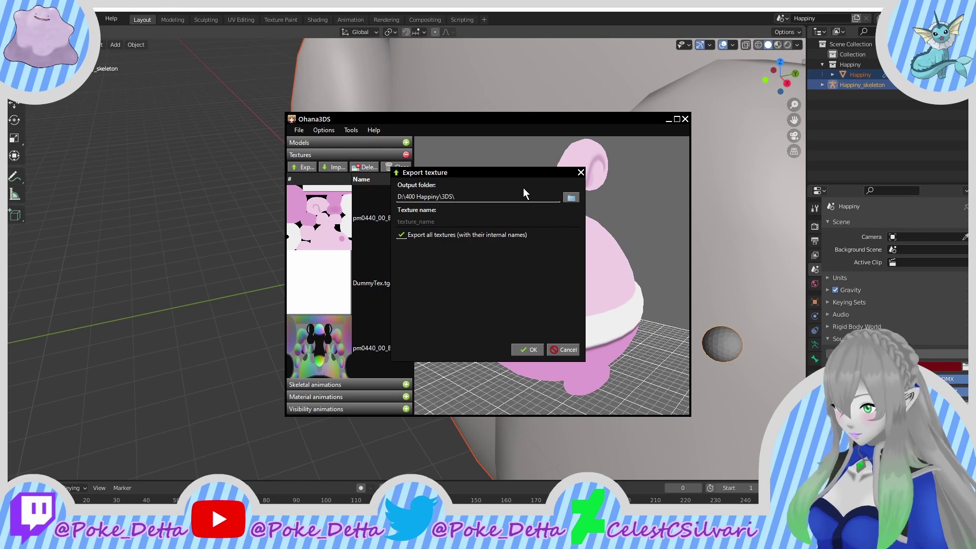
text(S)
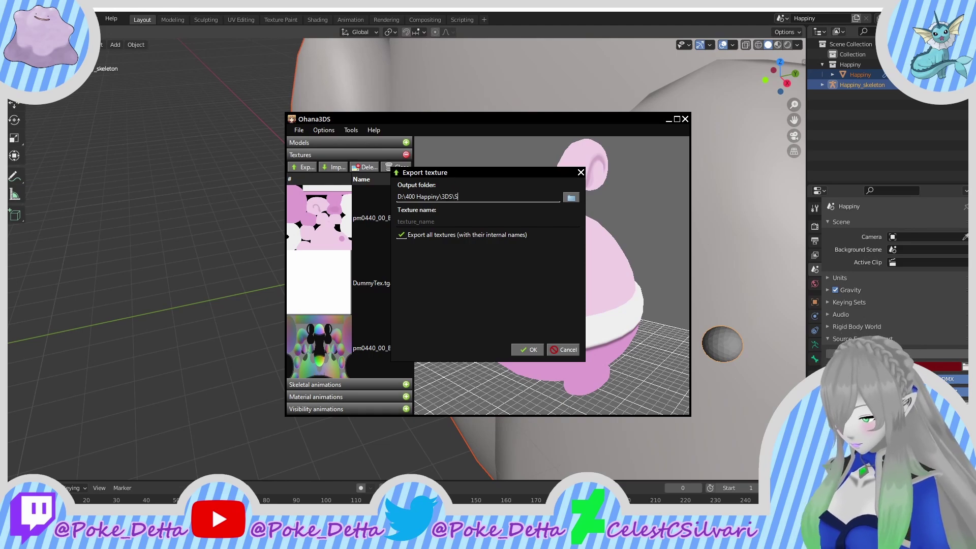
text(hiny)
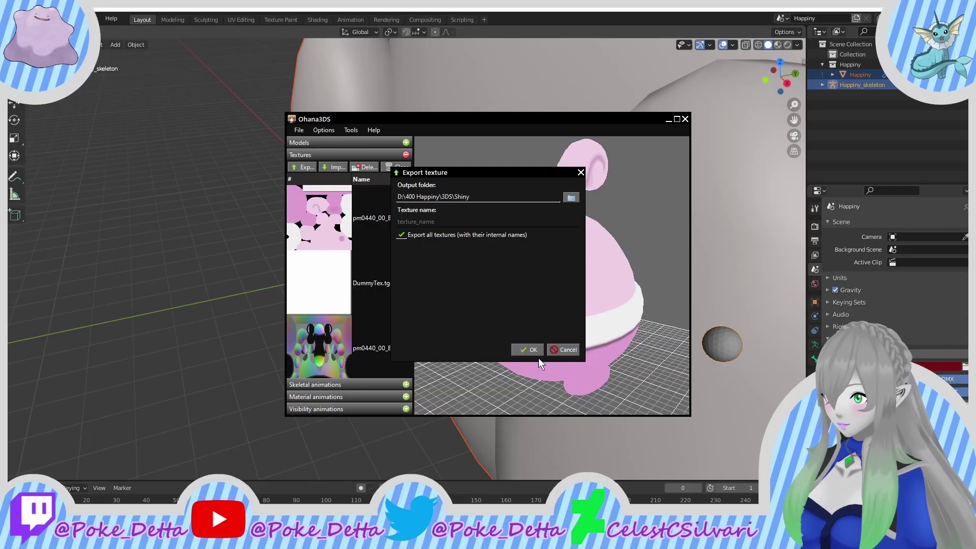
click(528, 349)
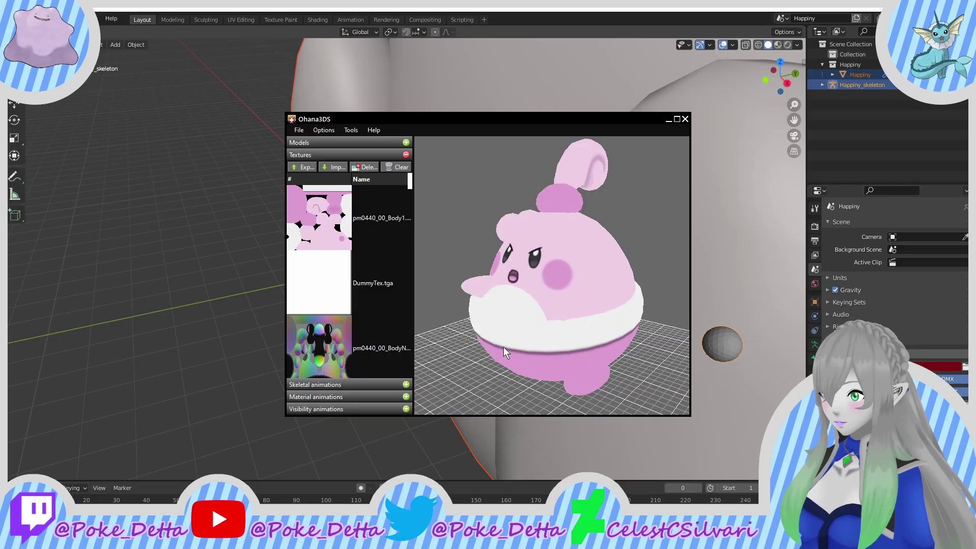
mouse_move(523, 305)
right_down()
mouse_move(678, 279)
mouse_move(532, 315)
right_up()
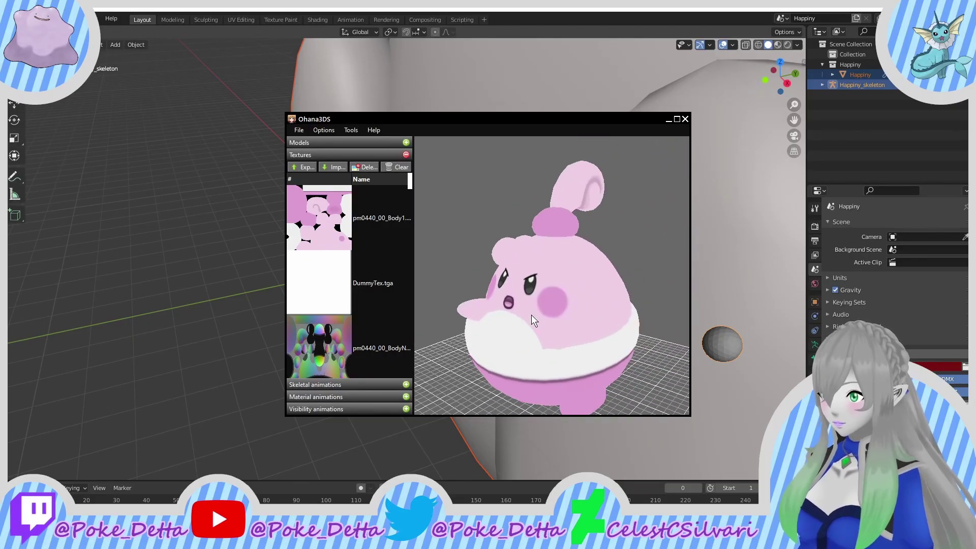
drag(536, 313, 639, 310)
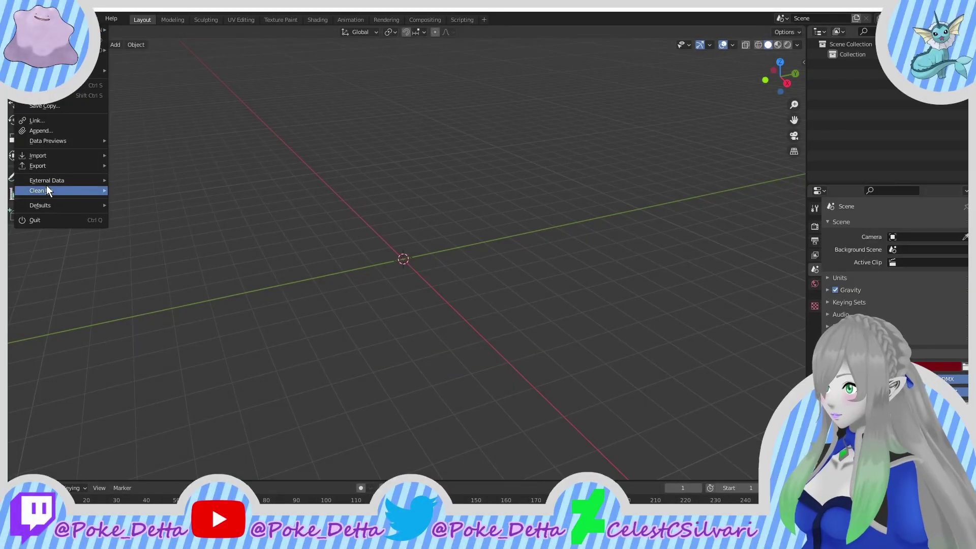
Step: Switch to Blender and import the Happiny model from D:\400 Happiny\3DS using the Source Engine format
mouse_move(53, 154)
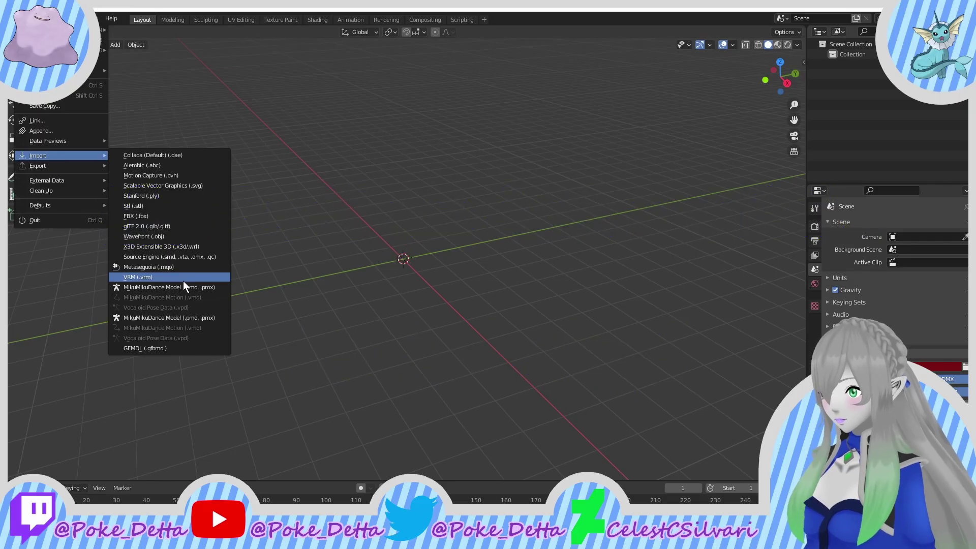
click(143, 256)
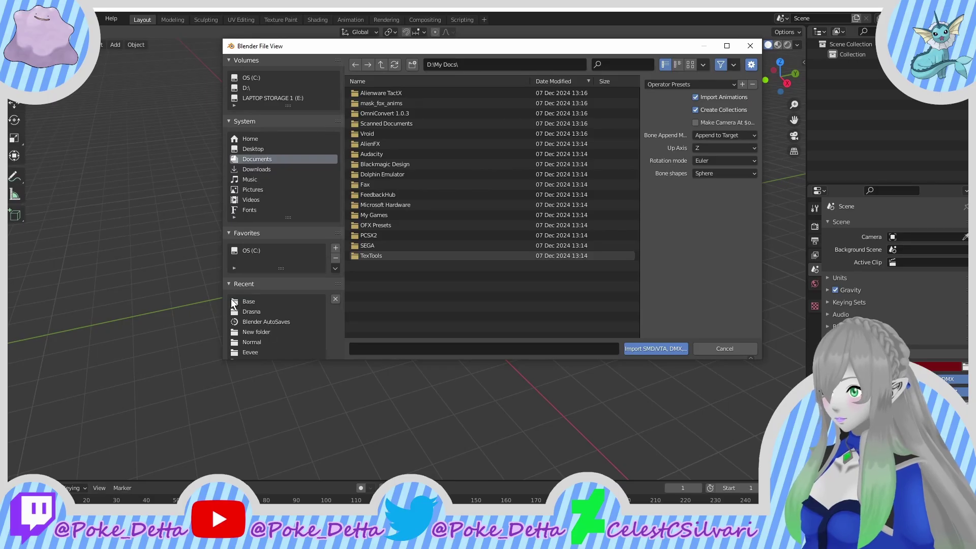
click(247, 148)
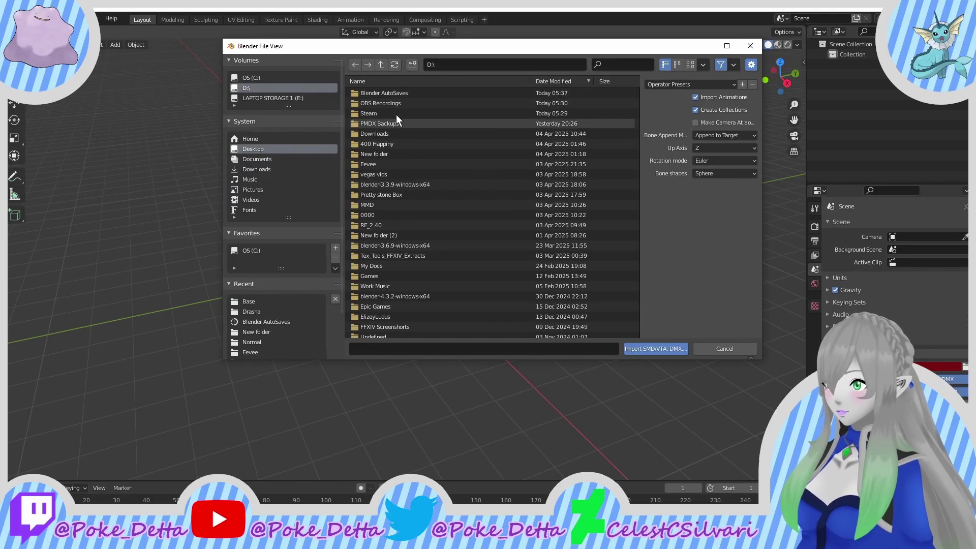
click(371, 82)
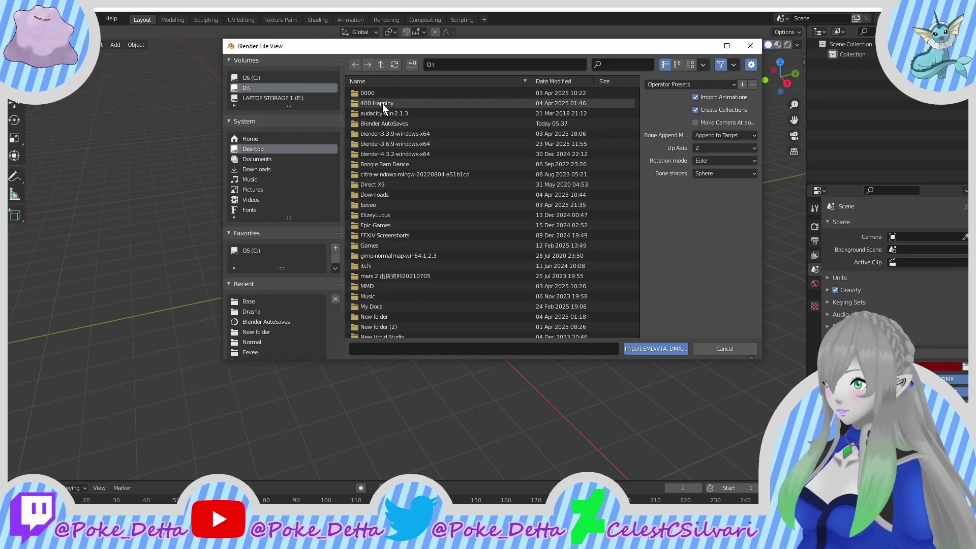
double_click(382, 103)
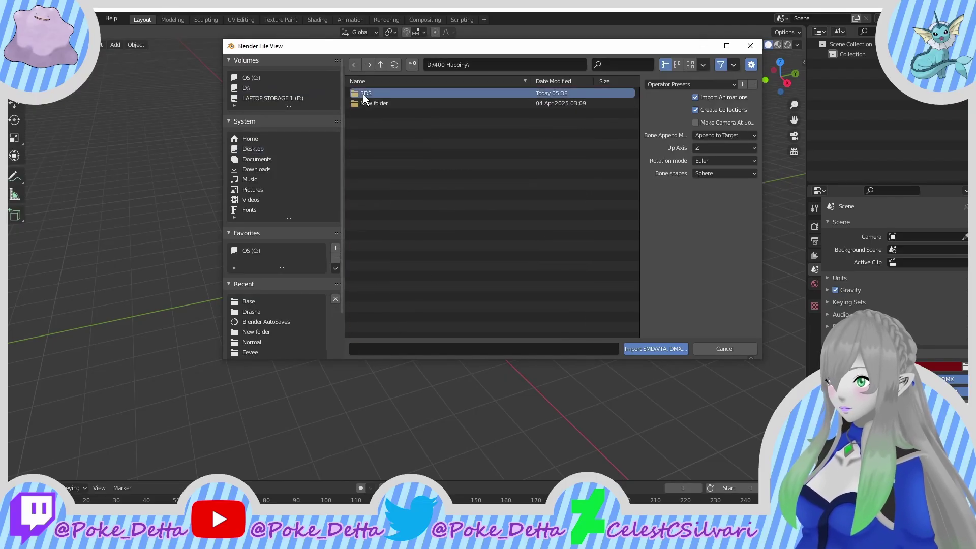
double_click(363, 94)
click(358, 113)
double_click(359, 113)
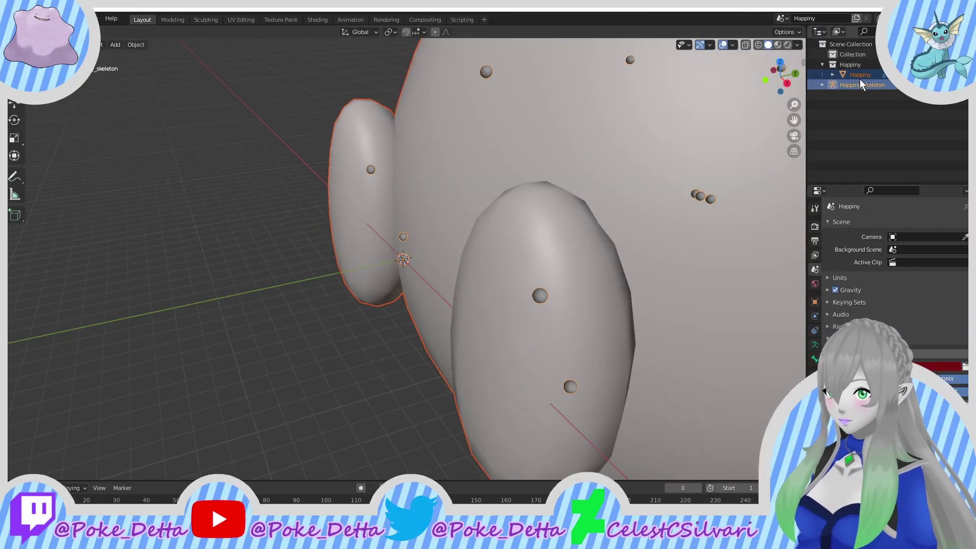
Step: Parent the Happiny mesh to the Happiny_skeleton armature
drag(868, 79, 868, 90)
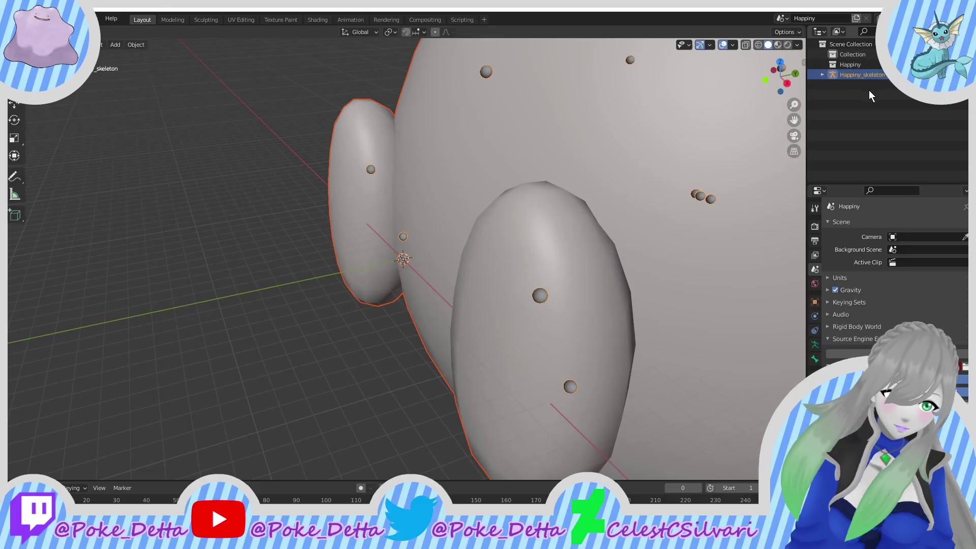
scroll(423, 142, down, 3)
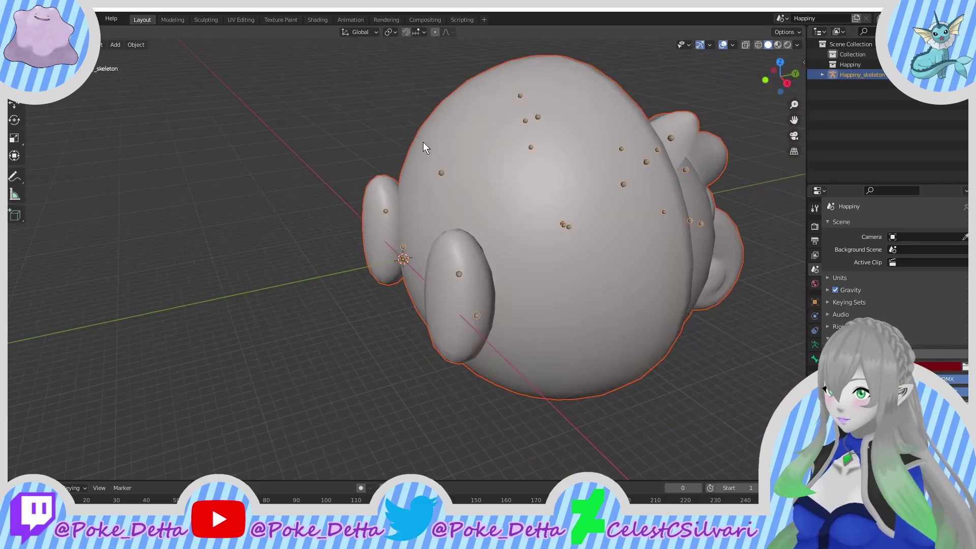
shift+middle_drag(235, 169, 121, 191)
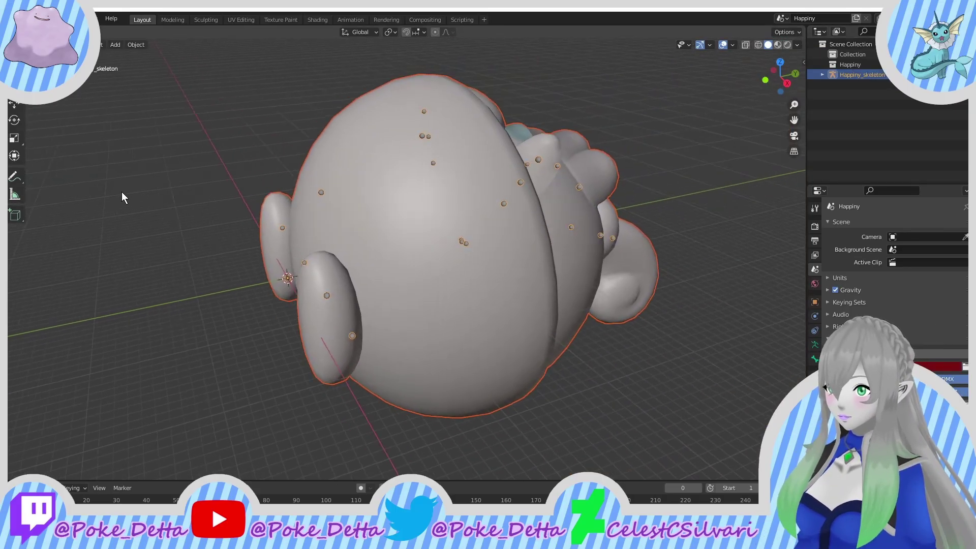
mouse_move(303, 179)
middle_down()
mouse_move(248, 158)
mouse_move(254, 210)
mouse_move(370, 232)
mouse_move(462, 154)
mouse_move(536, 138)
mouse_move(309, 161)
middle_up()
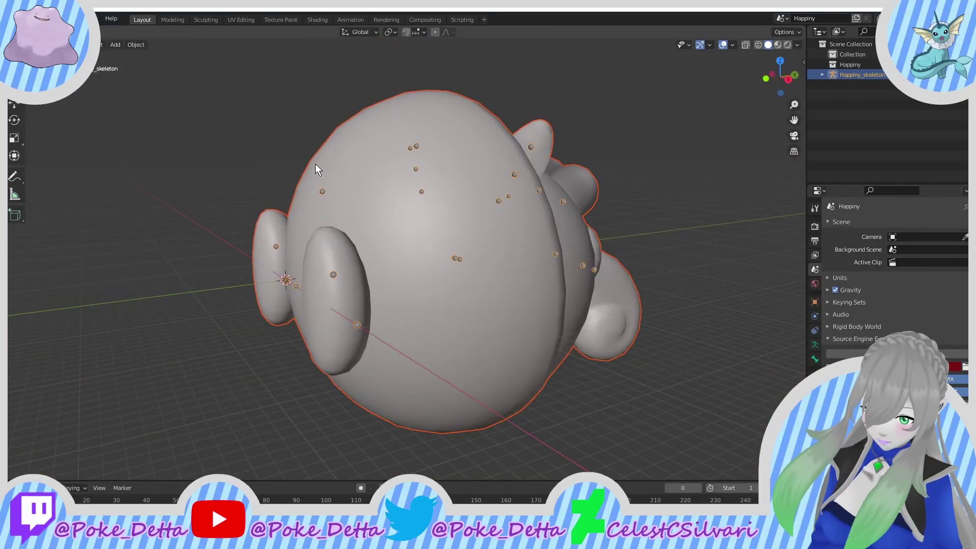
Step: Rotate Happiny_skeleton by -90 degrees in the right side view to stand the model upright, and check it from the front
key(KP_3)
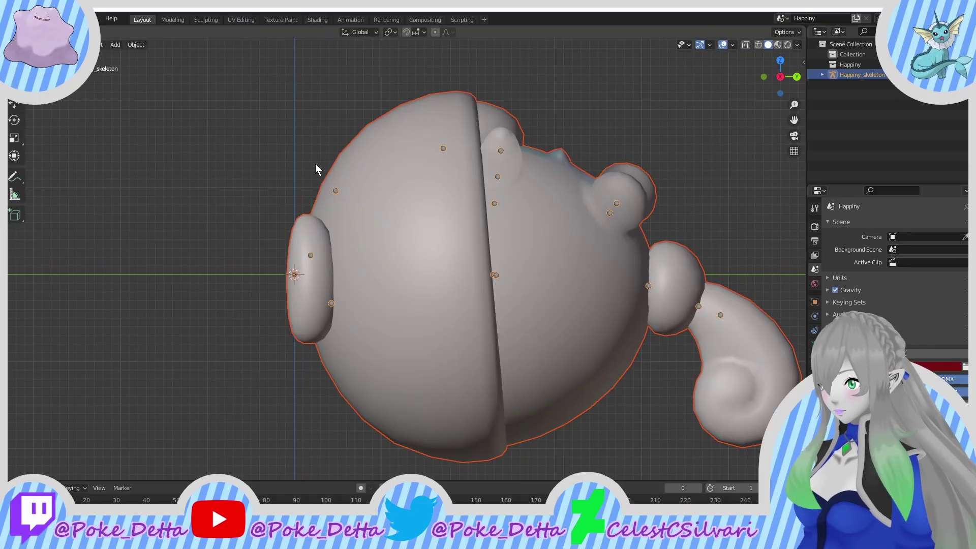
scroll(323, 279, down, 4)
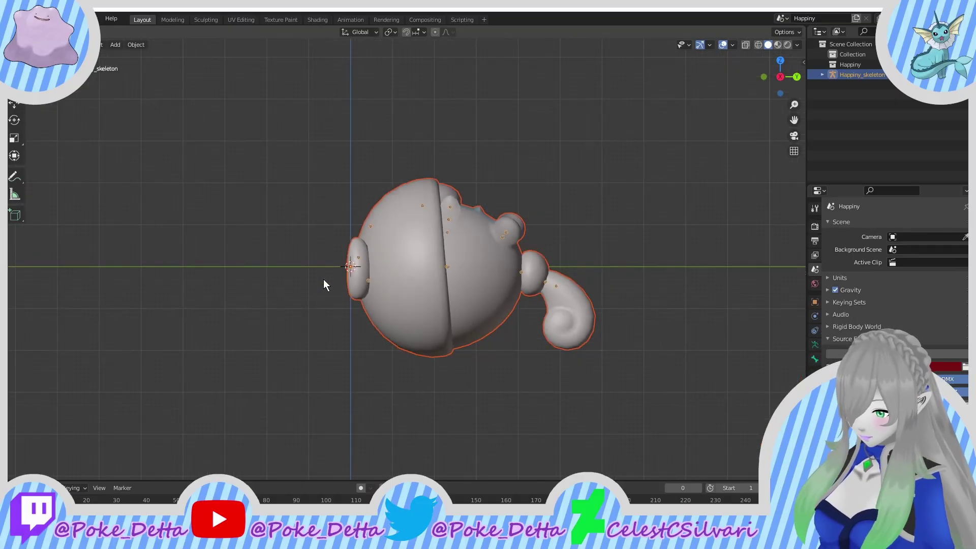
key(ctrl+KP_3)
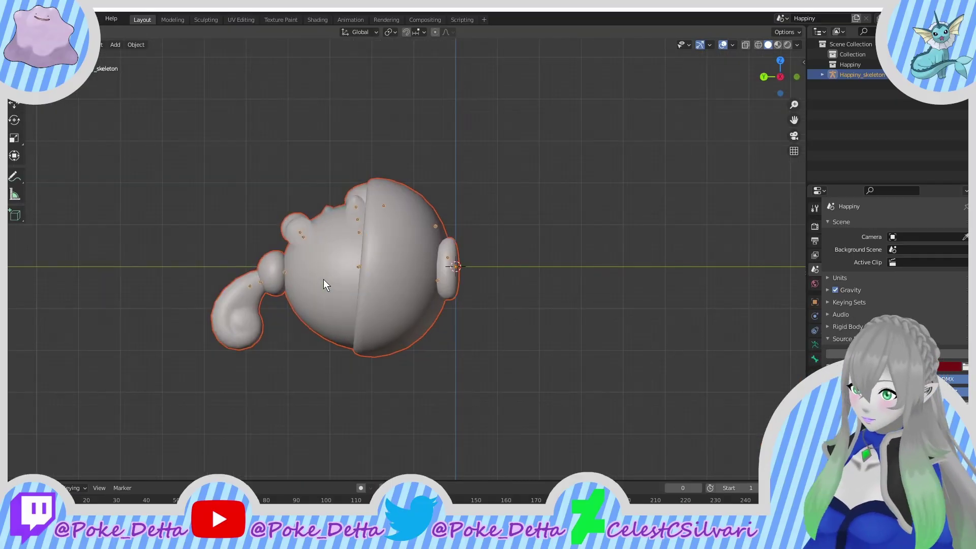
key(KP_1)
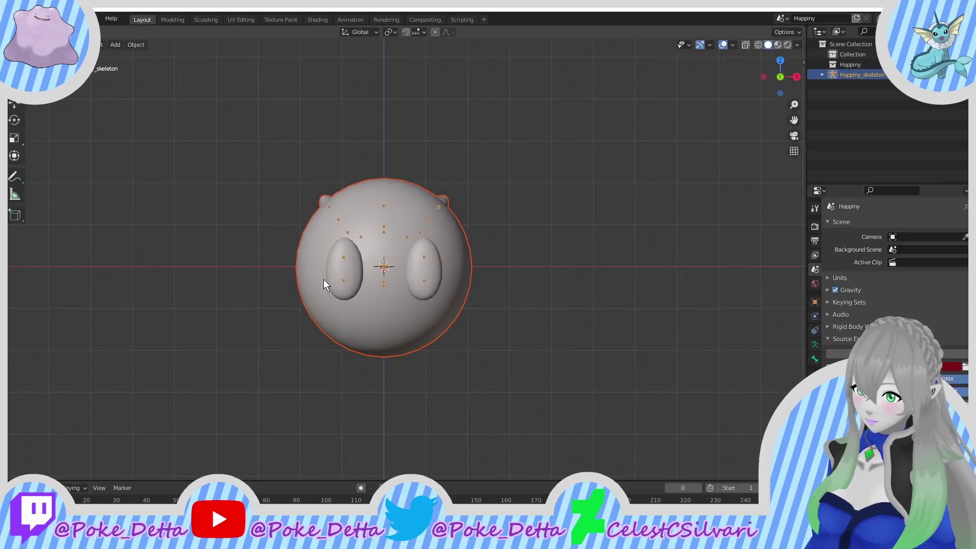
key(KP_3)
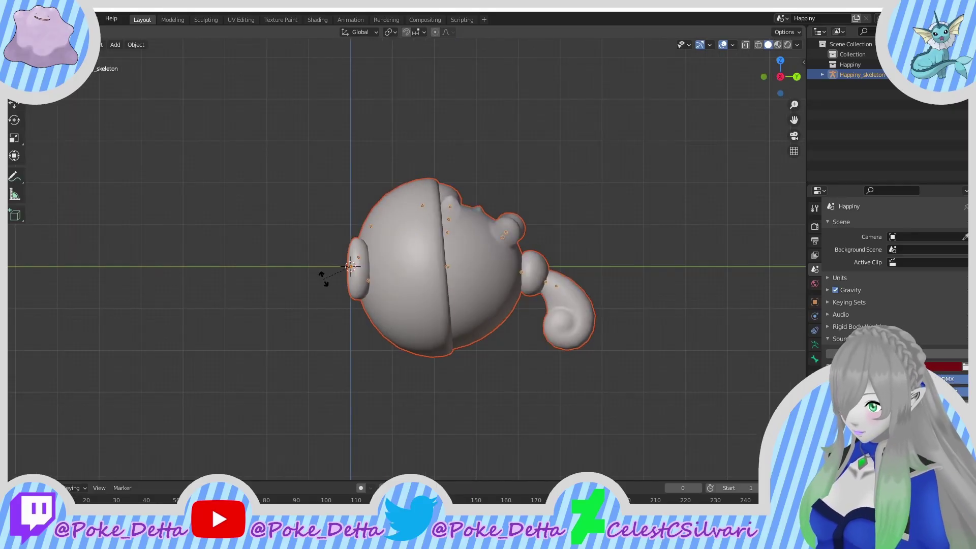
text(r90-)
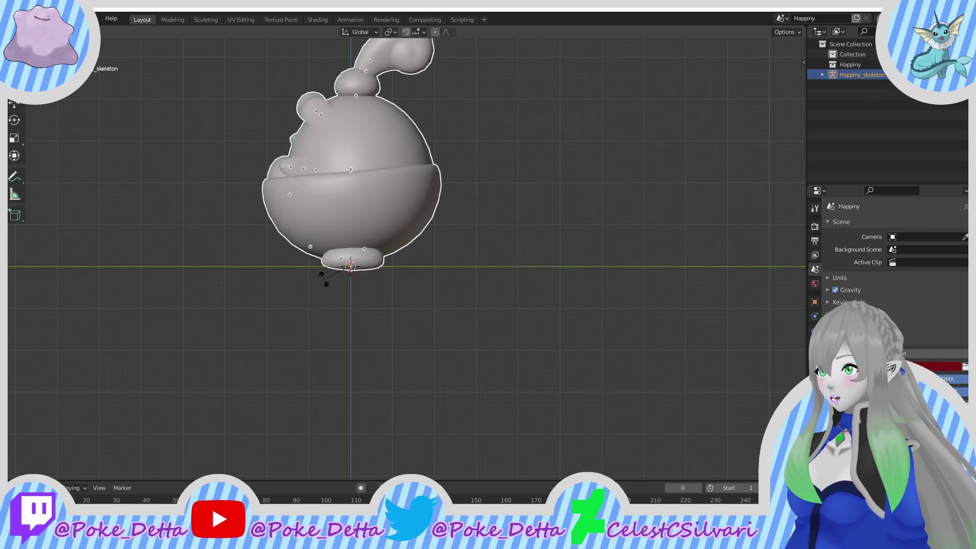
key(Return)
middle_drag(323, 279, 460, 390)
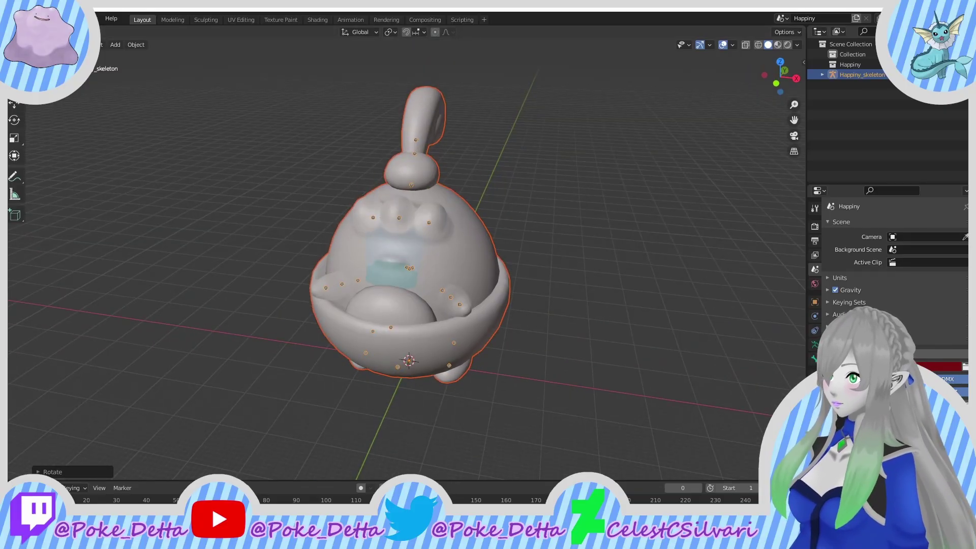
Step: Start a MikuMikuDance model import and browse to the E:\pokemon works folder
click(23, 18)
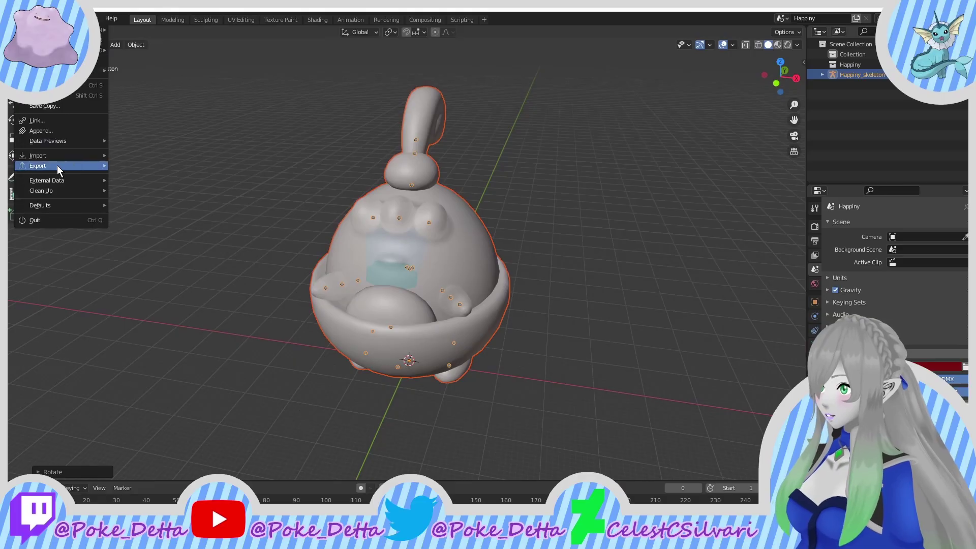
mouse_move(36, 157)
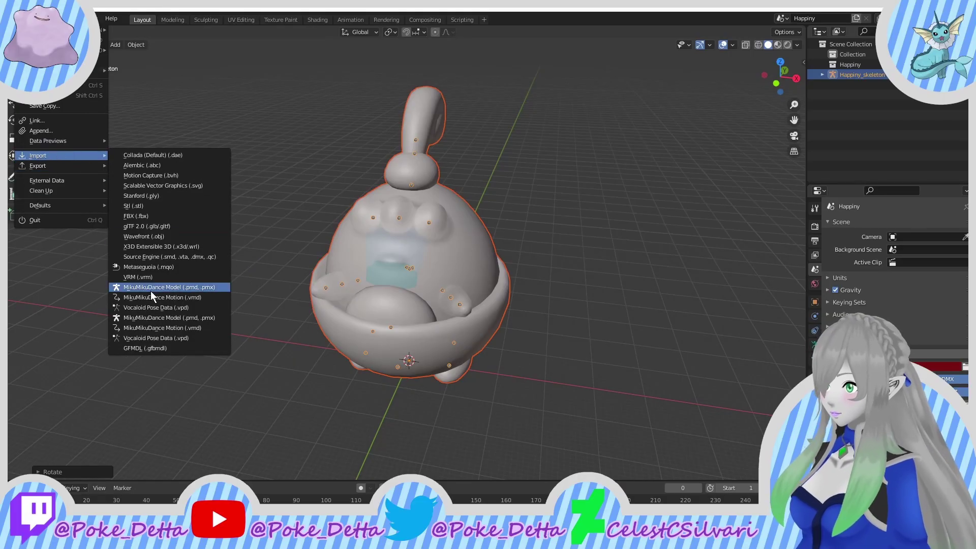
click(155, 288)
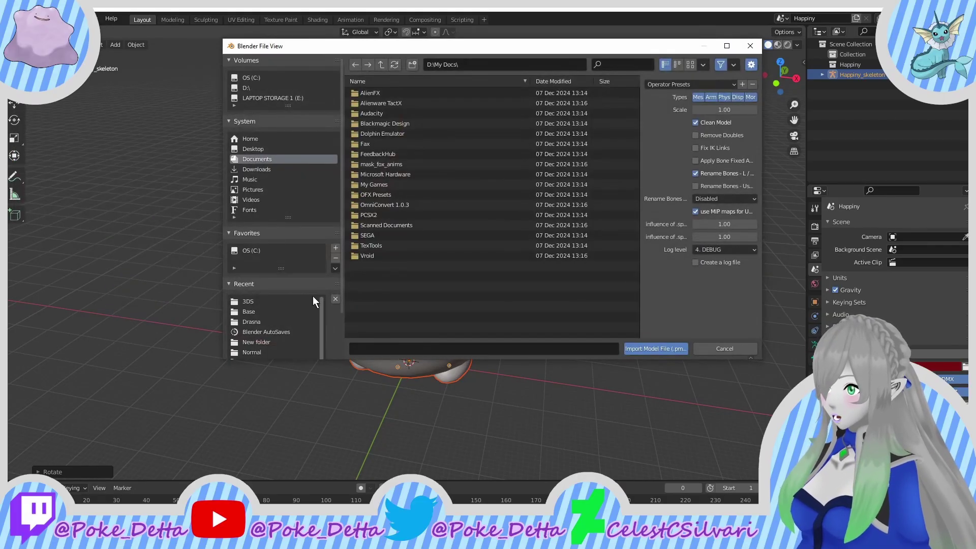
click(255, 310)
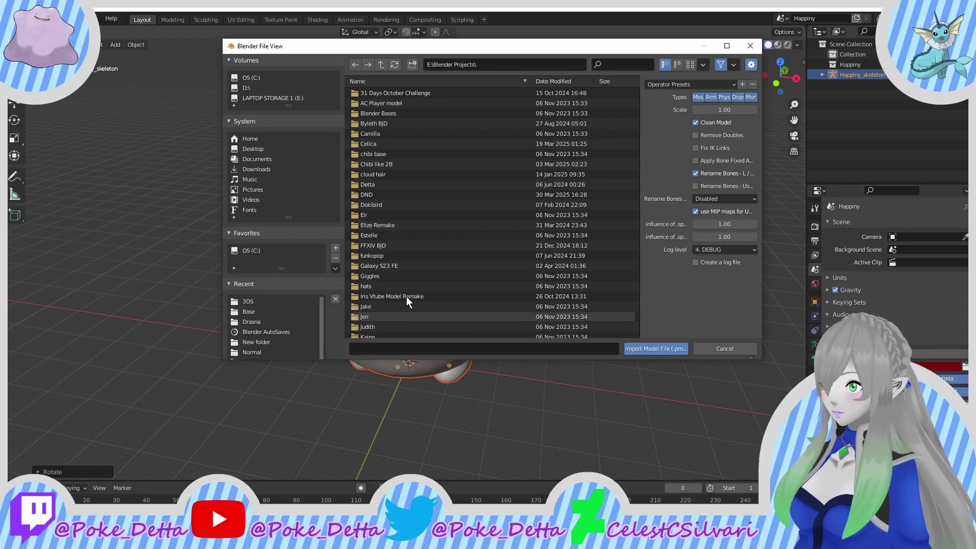
click(380, 64)
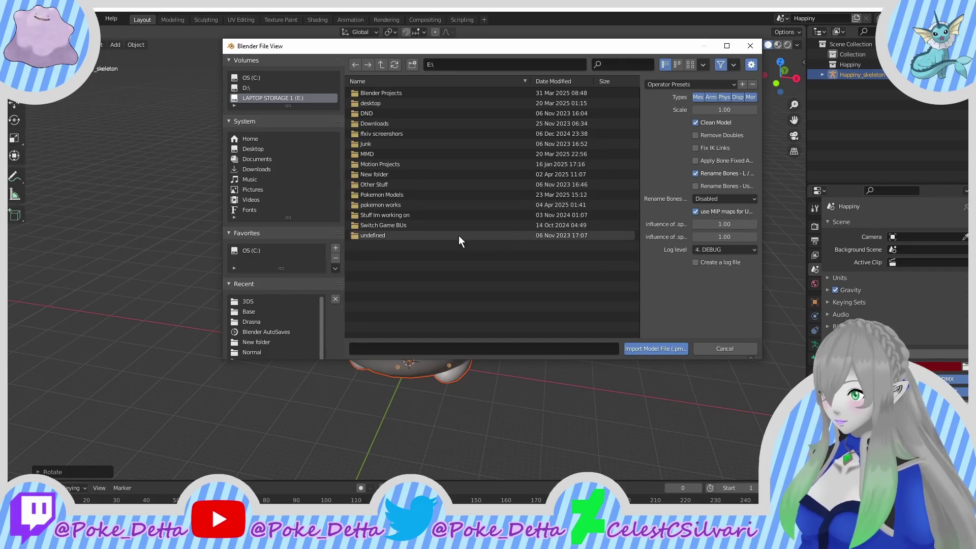
click(389, 206)
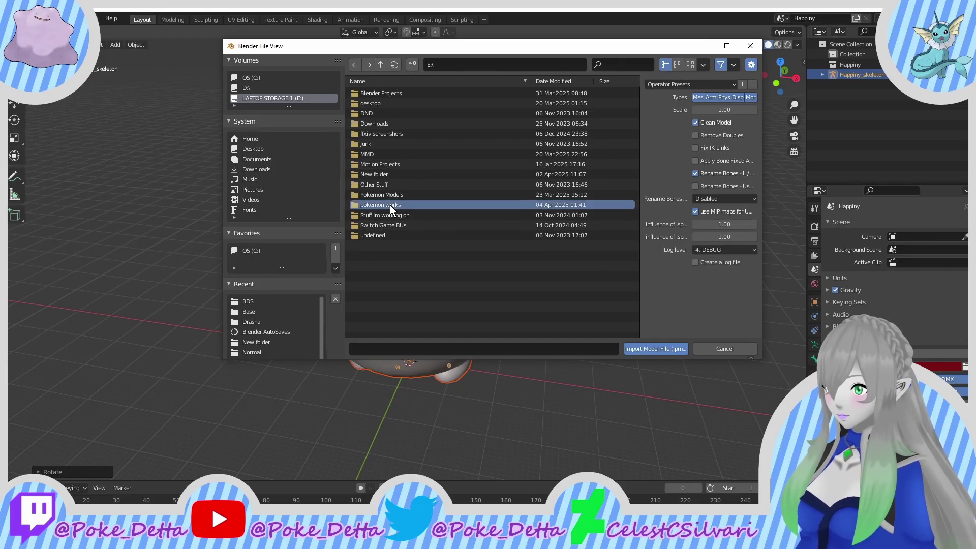
click(389, 205)
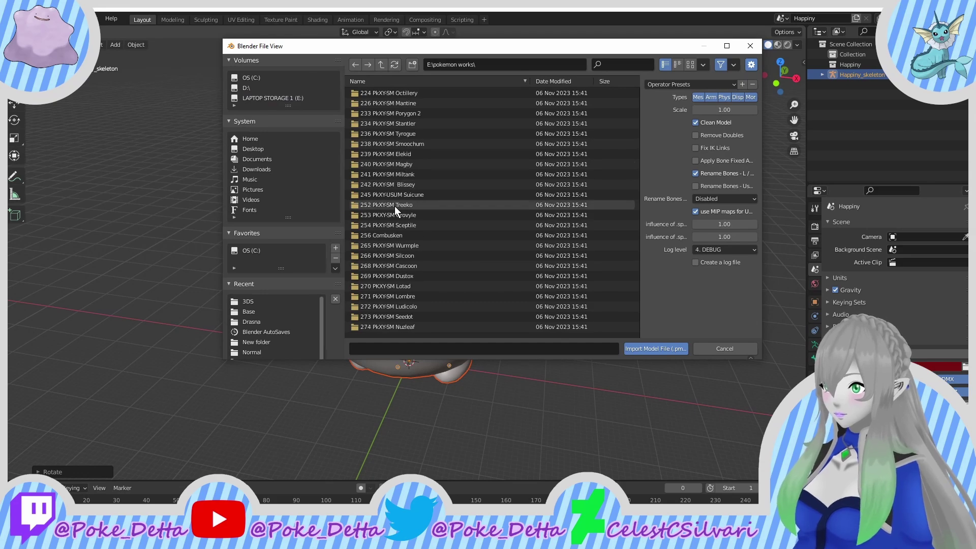
Step: Import DeviousBunny's Height Chart ver.2.2.pmd from the To be redone folder
scroll(494, 237, down, 15)
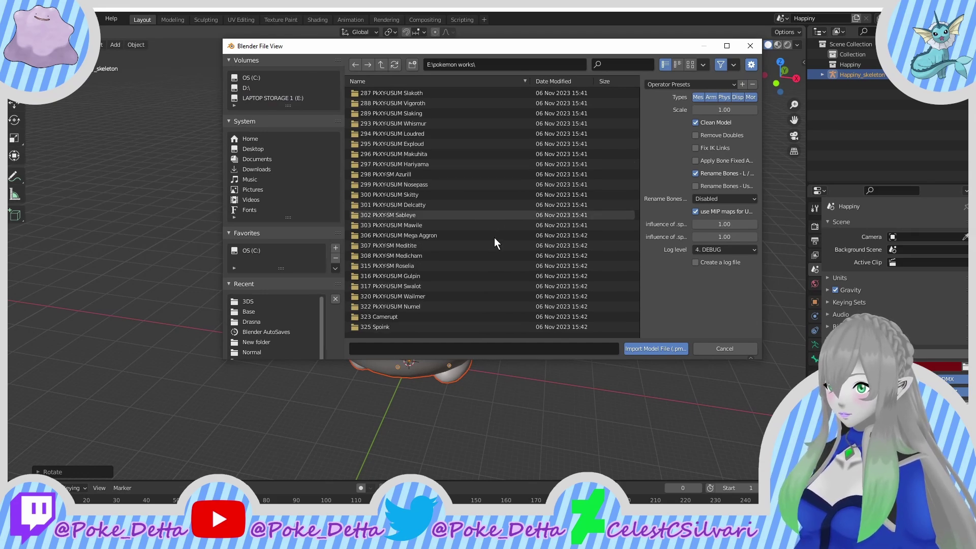
scroll(491, 260, down, 15)
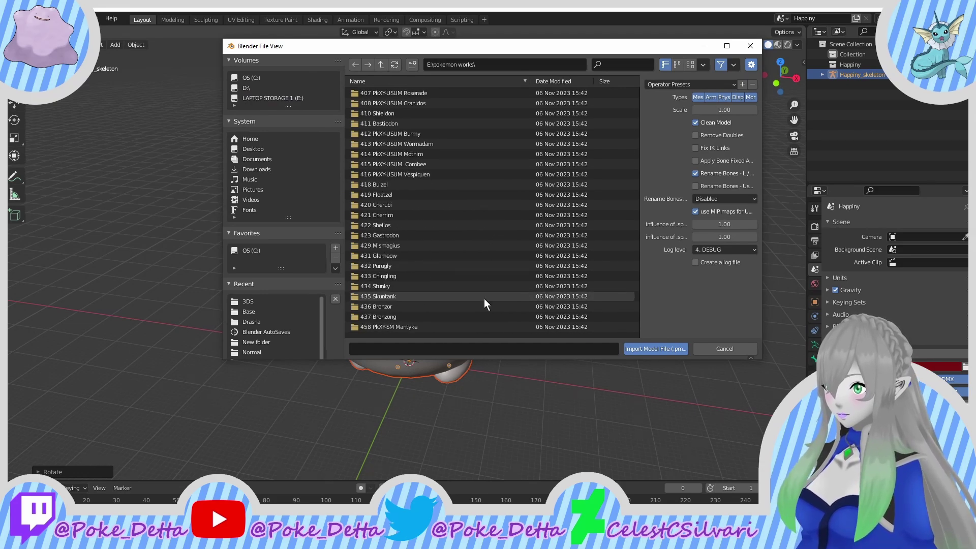
scroll(484, 299, down, 15)
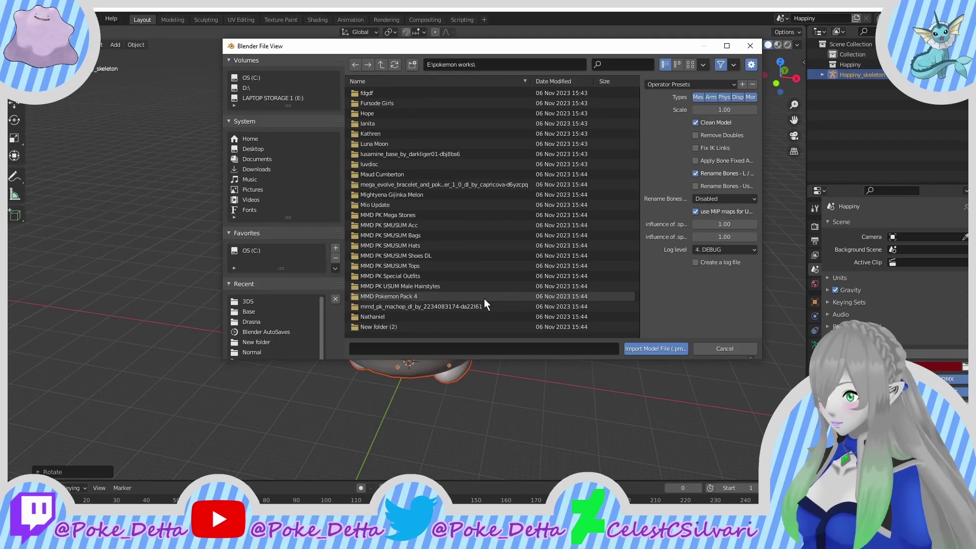
scroll(483, 304, down, 1)
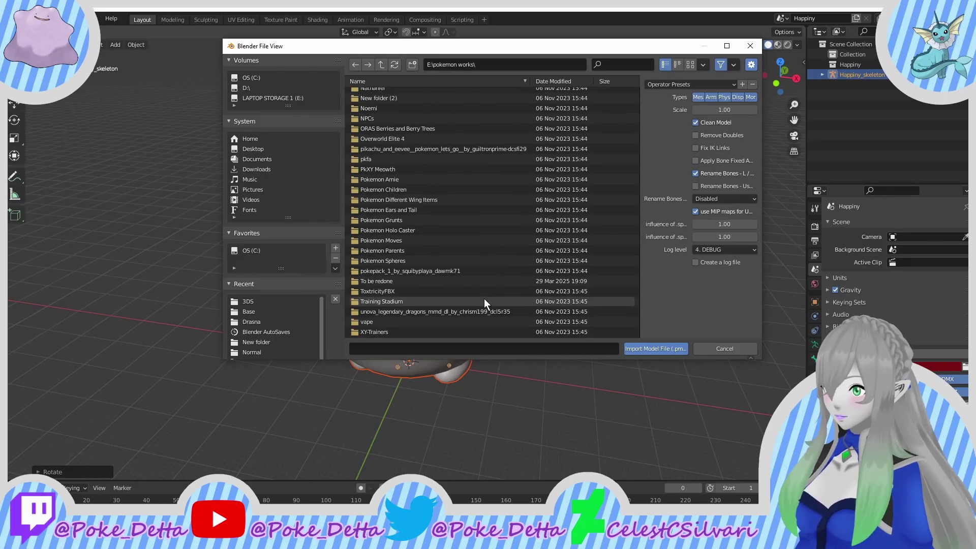
double_click(399, 281)
scroll(404, 300, down, 8)
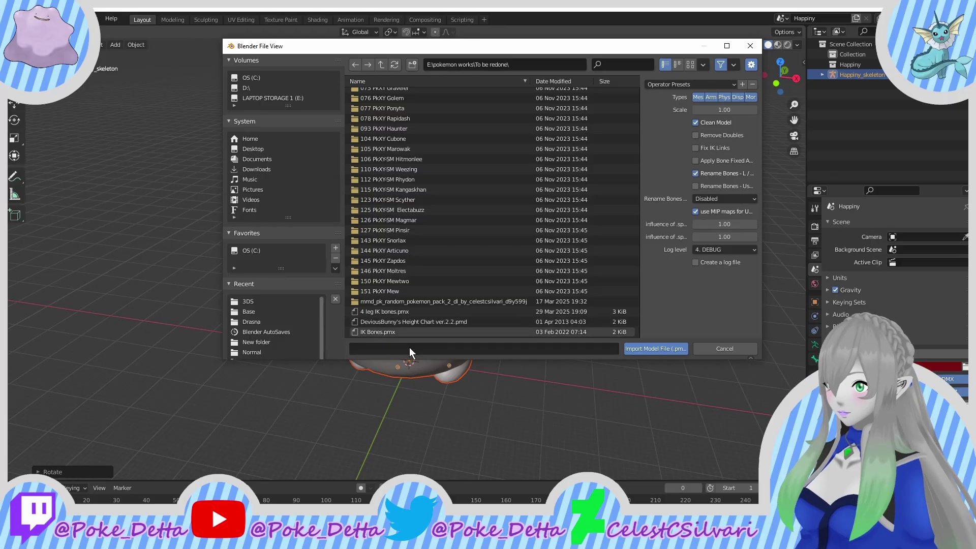
click(359, 321)
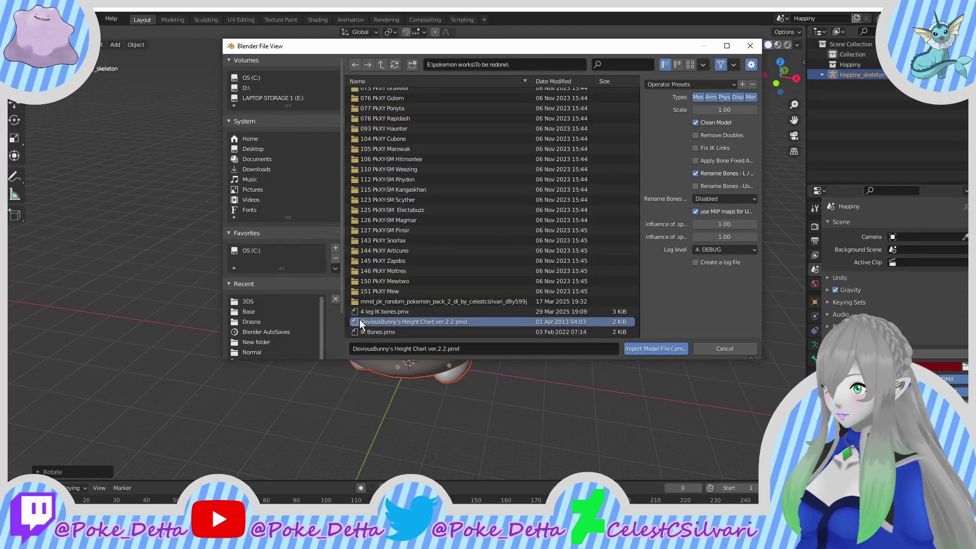
click(638, 348)
Step: Select the height chart mesh and switch the viewport to Material Preview shading
middle_drag(449, 284, 379, 295)
scroll(488, 383, up, 3)
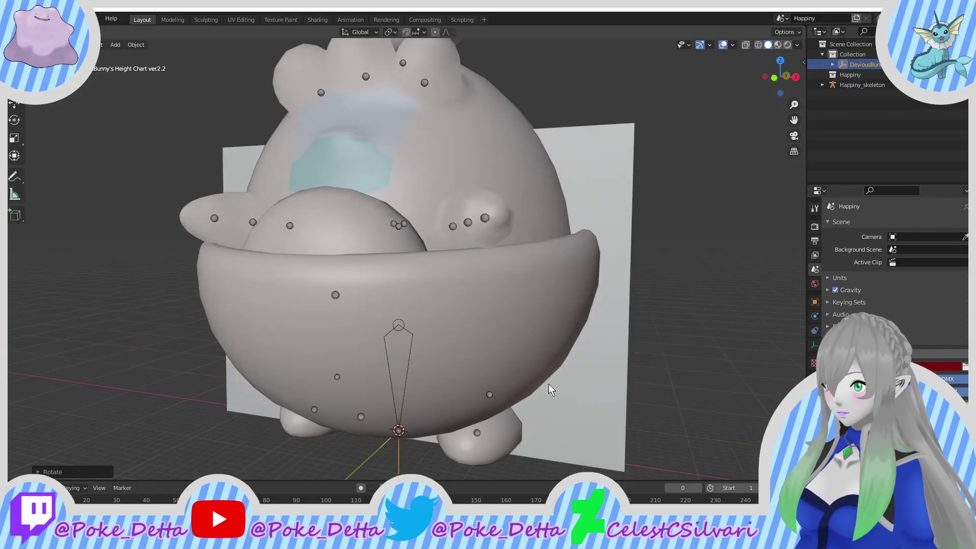
click(567, 400)
scroll(578, 361, down, 3)
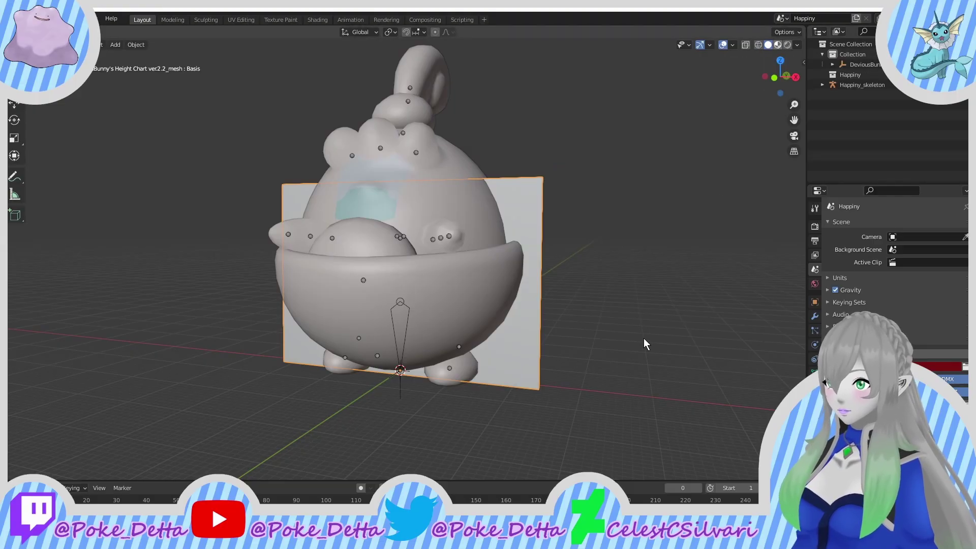
key(z)
key(2)
Step: Move the height chart backwards along the Y axis, further behind Happiny's centre
mouse_move(647, 355)
middle_down()
mouse_move(597, 392)
mouse_move(599, 358)
middle_up()
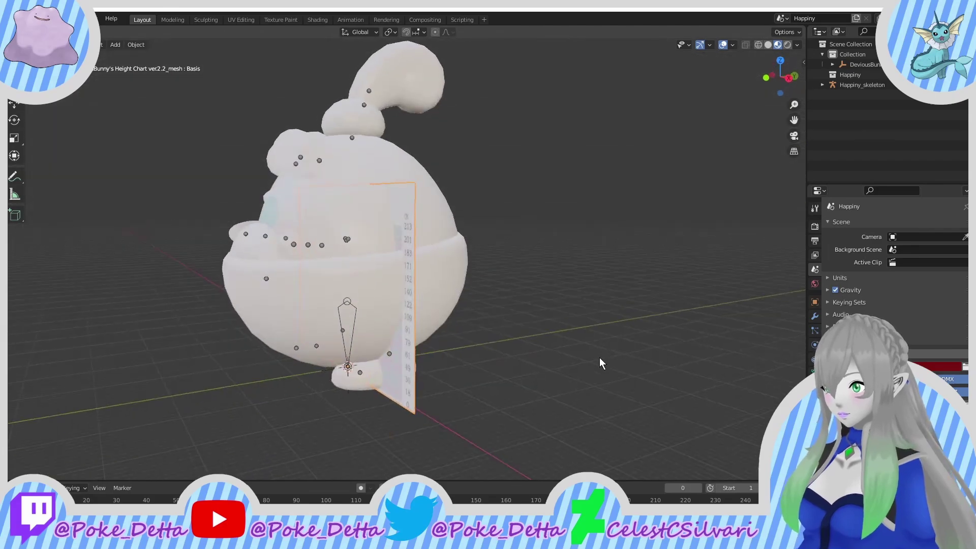
key(g)
key(y)
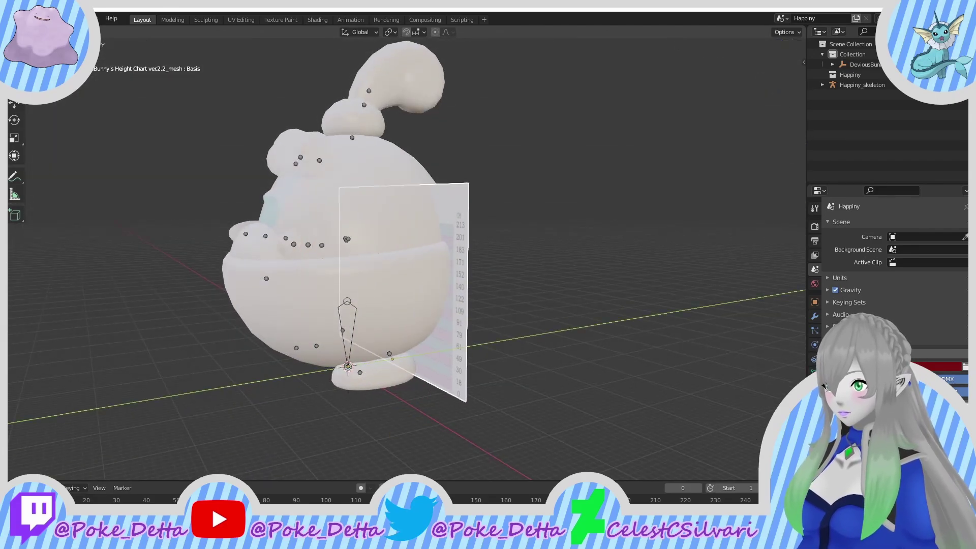
click(587, 363)
Step: In the front view, shift the height chart along the X axis so it extends past Happiny's side
key(KP_1)
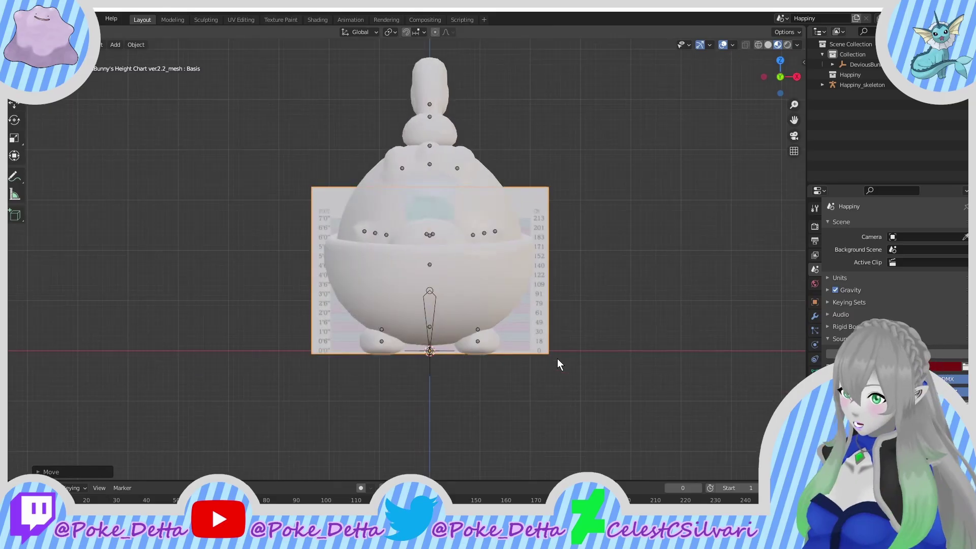
key(g)
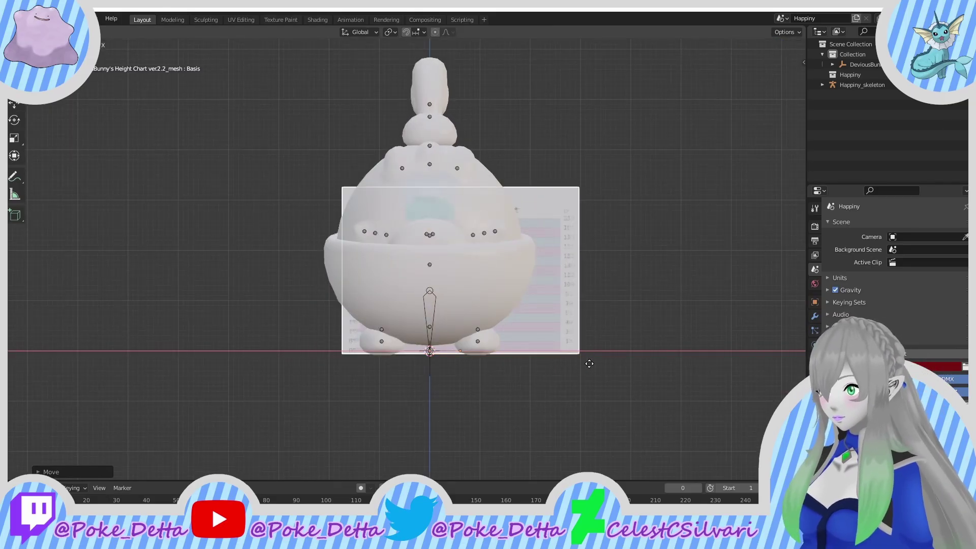
click(618, 420)
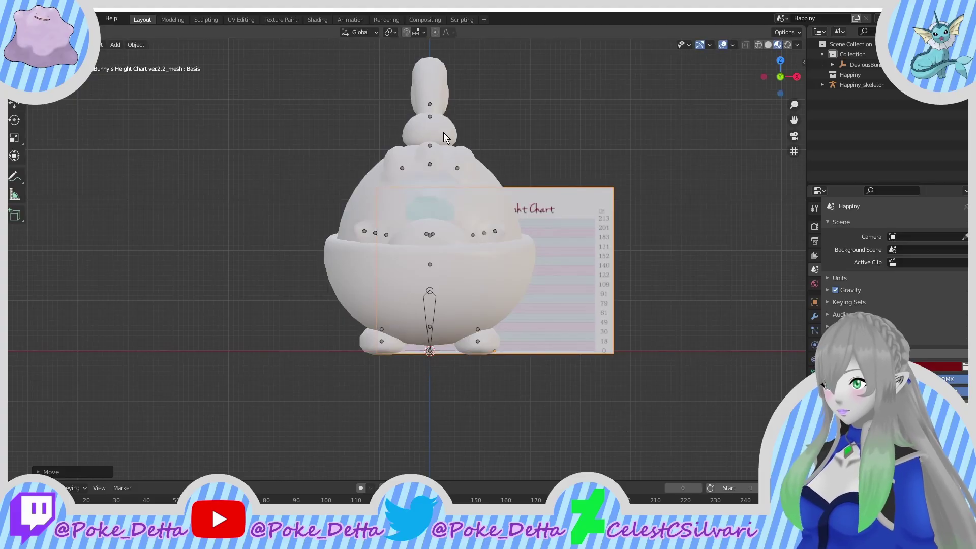
middle_drag(438, 214, 348, 154)
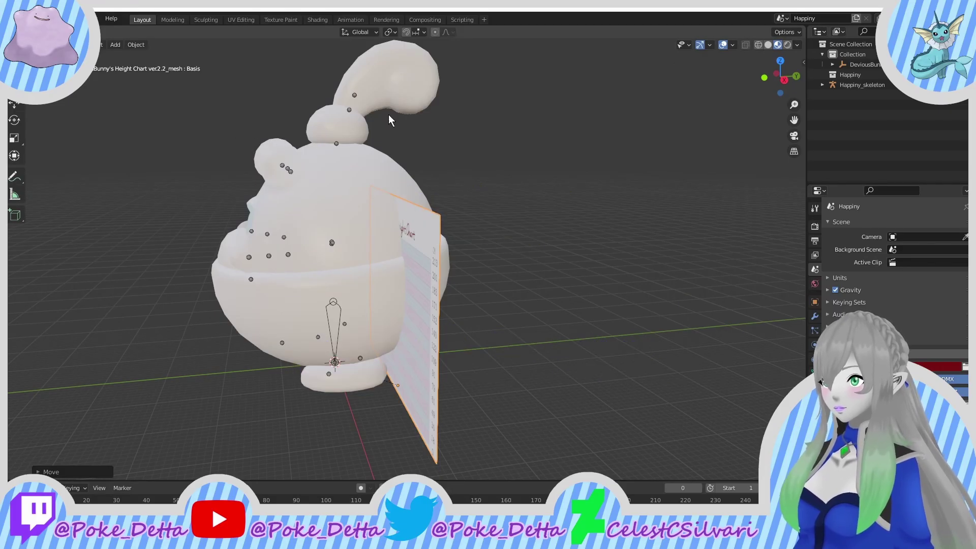
middle_drag(324, 204, 391, 223)
key(KP_1)
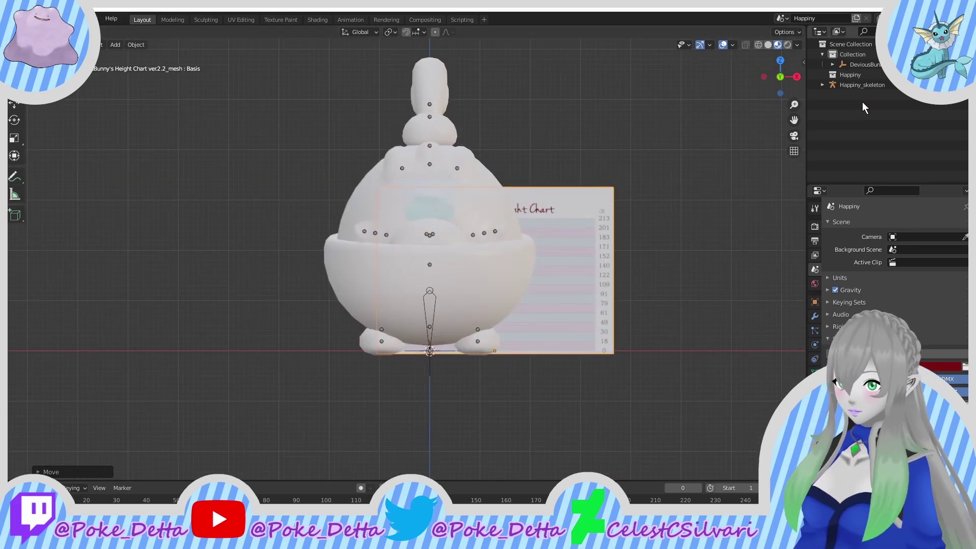
Step: Scale Happiny_skeleton down against the height chart until the hair curl reaches about 3'6" and the head top about 2'6"
click(875, 82)
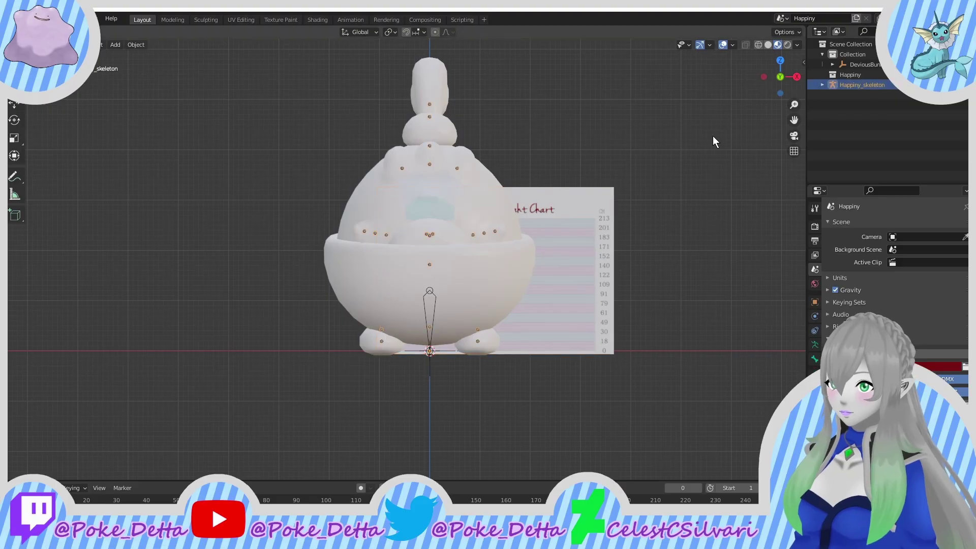
scroll(625, 152, up, 2)
scroll(618, 152, up, 3)
shift+middle_drag(569, 140, 359, 433)
scroll(397, 464, up, 1)
shift+middle_drag(398, 464, 651, 292)
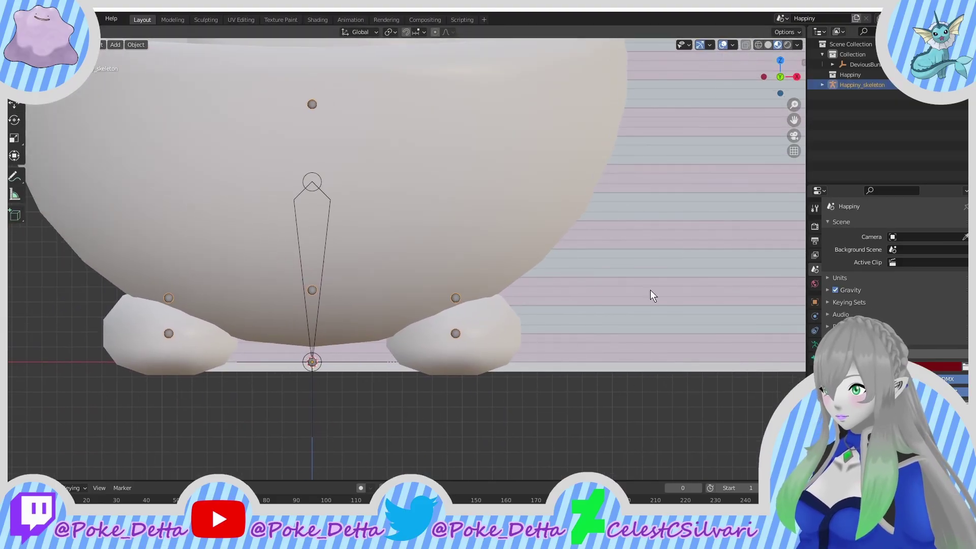
key(s)
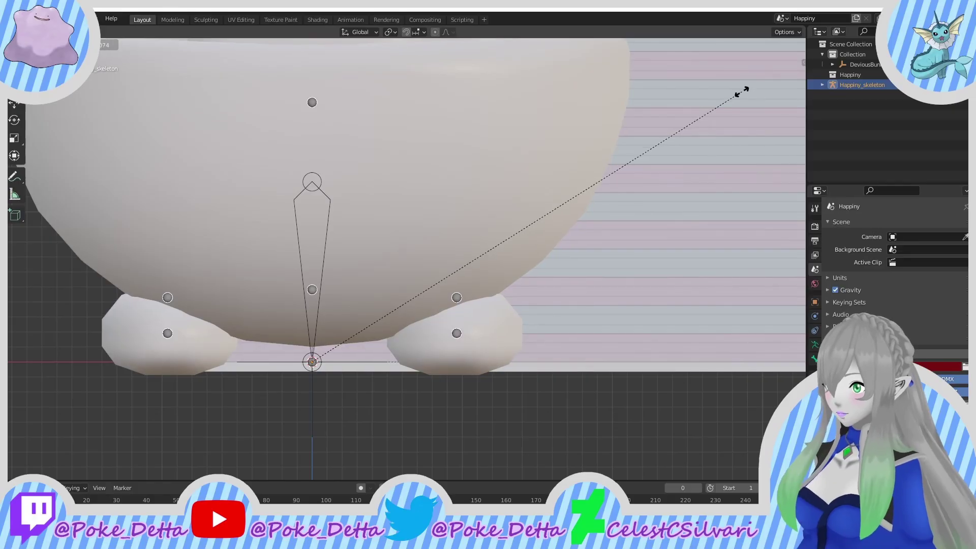
click(427, 374)
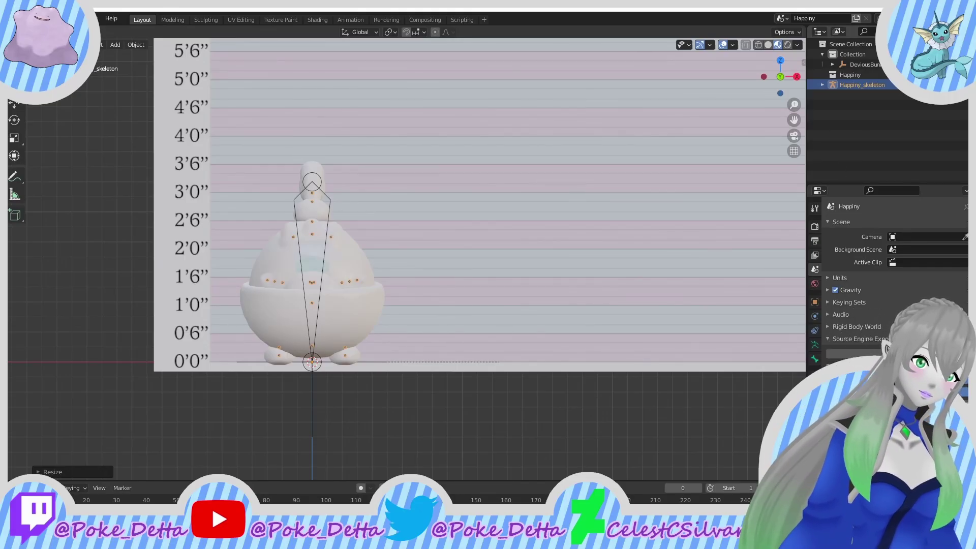
Step: Scale Happiny_skeleton down further until the top of the head, below the hair, lines up with the 2'0" mark
key(alt+Tab)
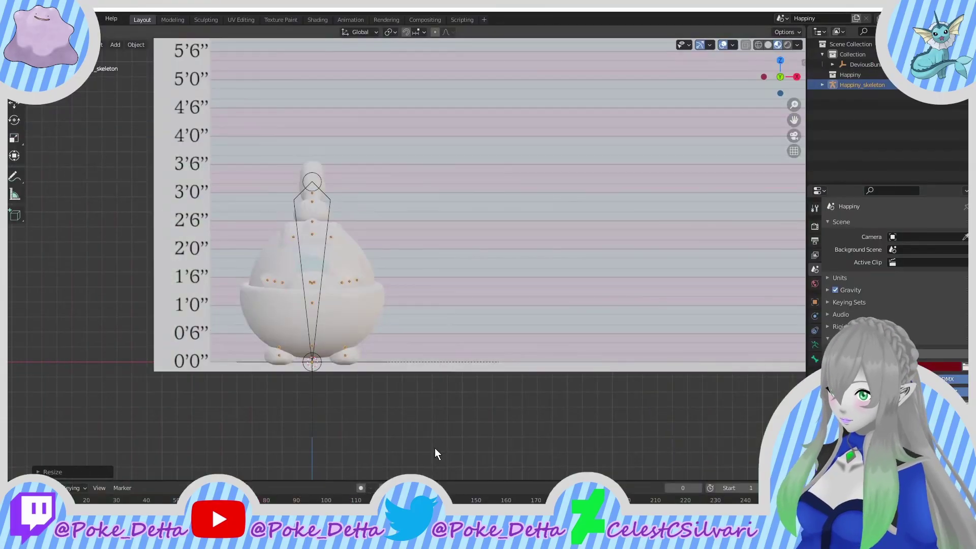
scroll(289, 353, up, 4)
shift+middle_drag(263, 352, 480, 338)
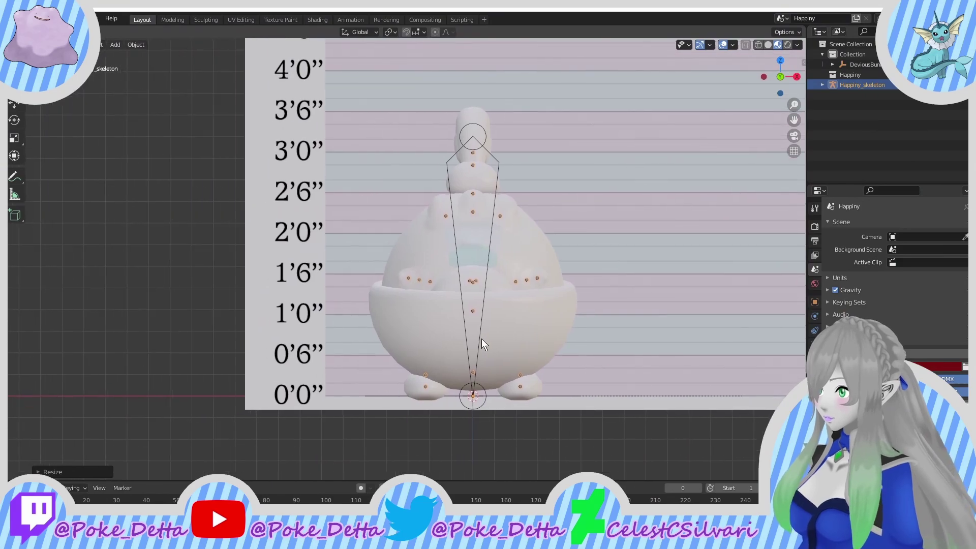
scroll(479, 338, up, 3)
scroll(247, 224, up, 2)
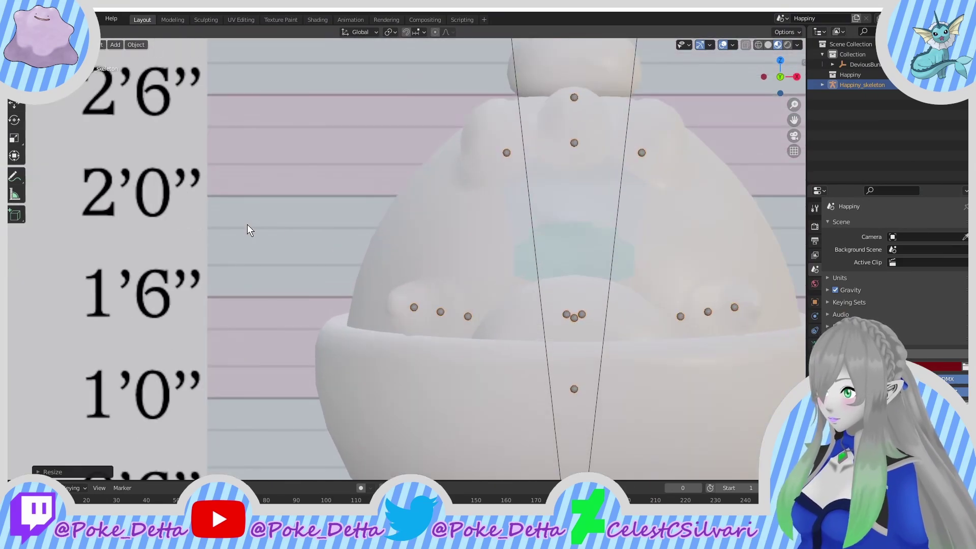
scroll(98, 244, up, 2)
scroll(206, 219, up, 1)
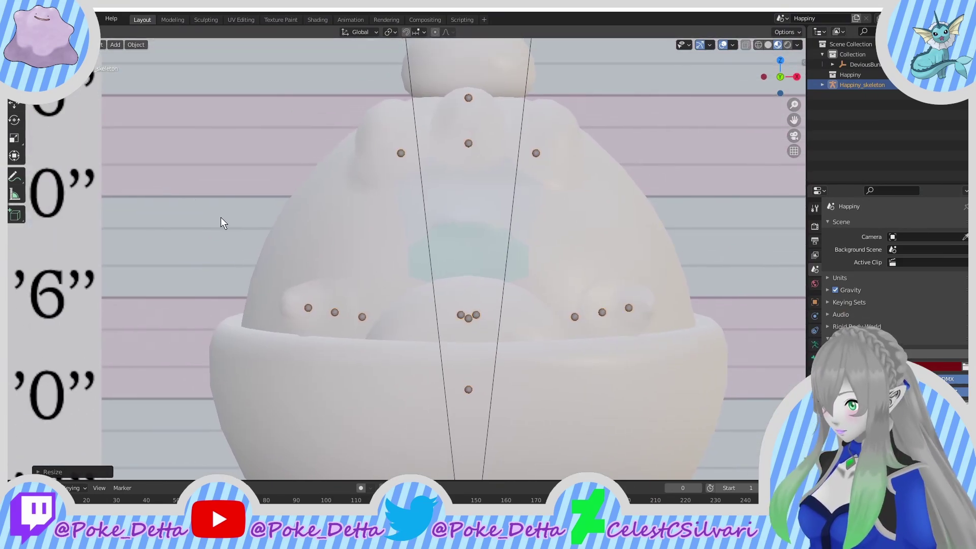
key(s)
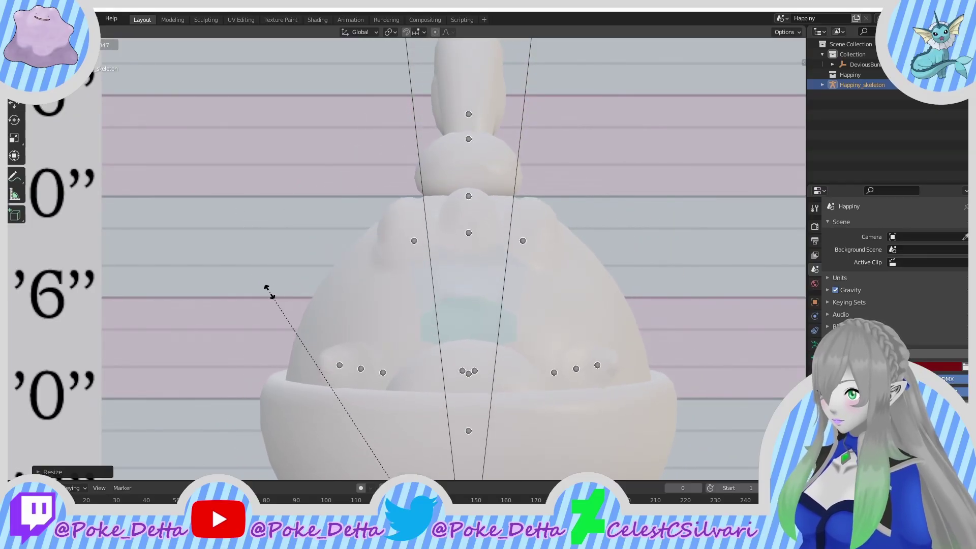
click(270, 292)
Step: Examine Happiny's size against the height chart from the front and both sides
key(KP_Decimal)
scroll(269, 298, down, 5)
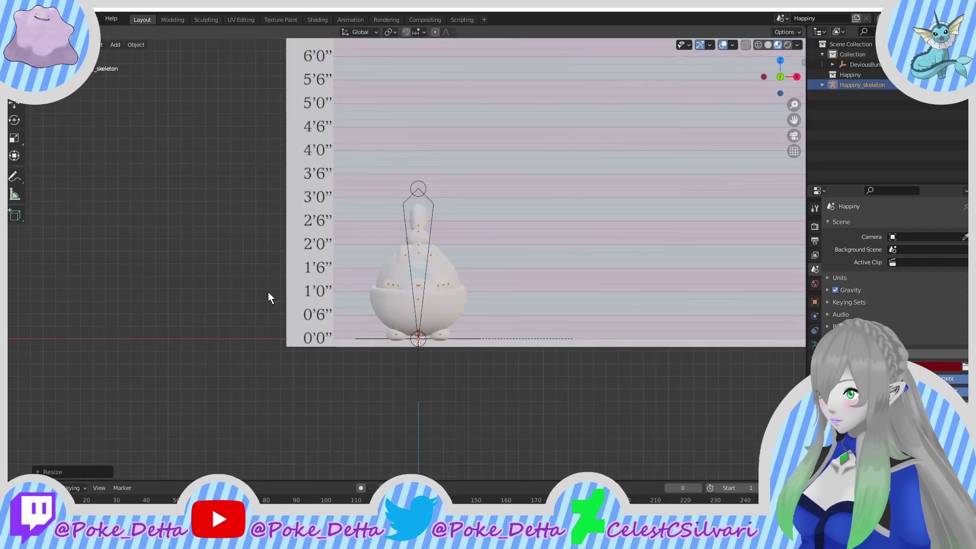
scroll(281, 291, up, 2)
scroll(337, 285, up, 2)
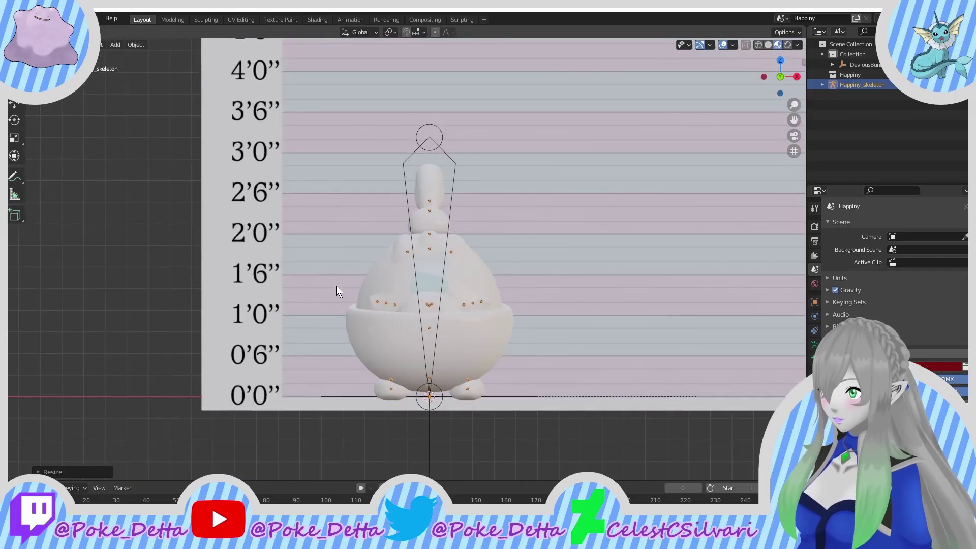
scroll(499, 292, up, 2)
scroll(499, 293, down, 2)
middle_drag(509, 302, 557, 248)
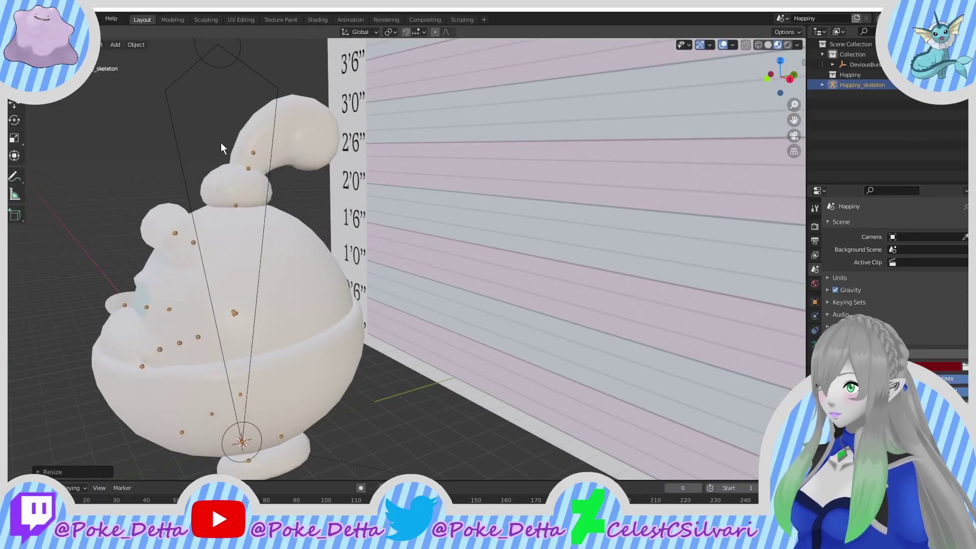
middle_drag(254, 166, 446, 160)
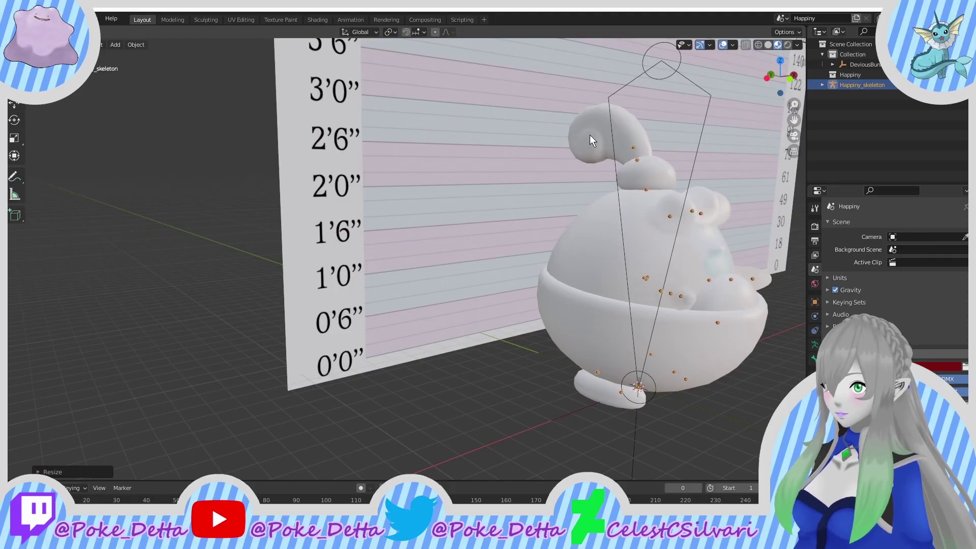
Step: Delete the DeviousBunny's Height Chart ver.2.2 object together with its armature and mesh from the scene
middle_drag(534, 285, 236, 283)
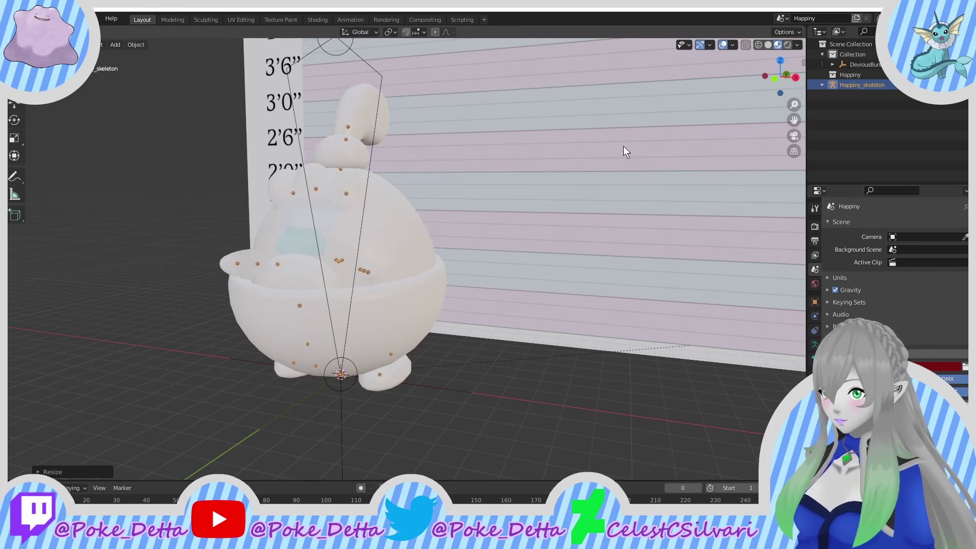
click(837, 65)
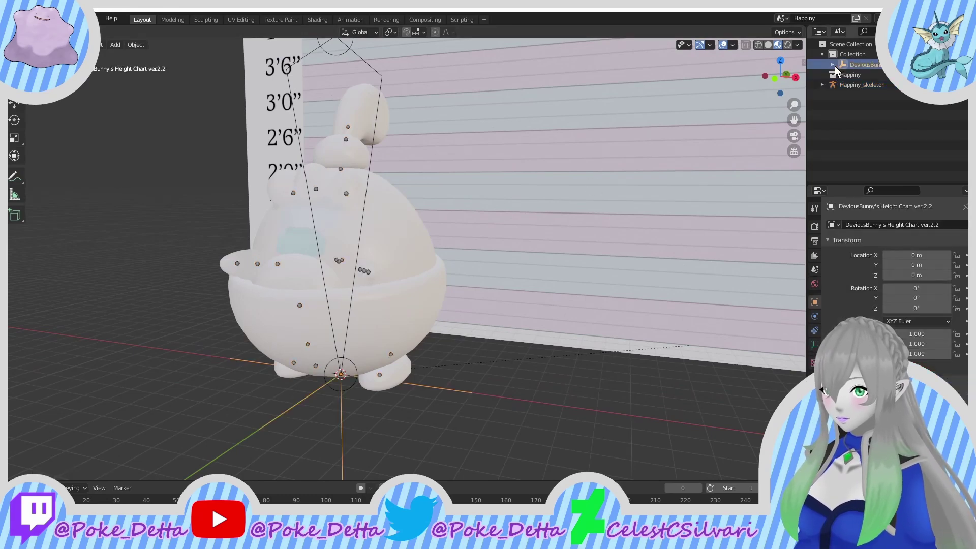
click(833, 66)
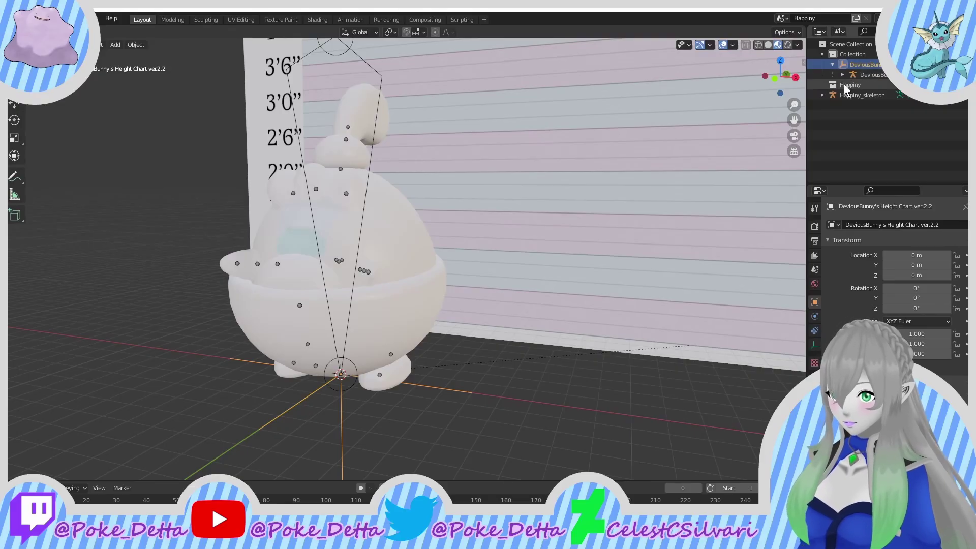
click(843, 74)
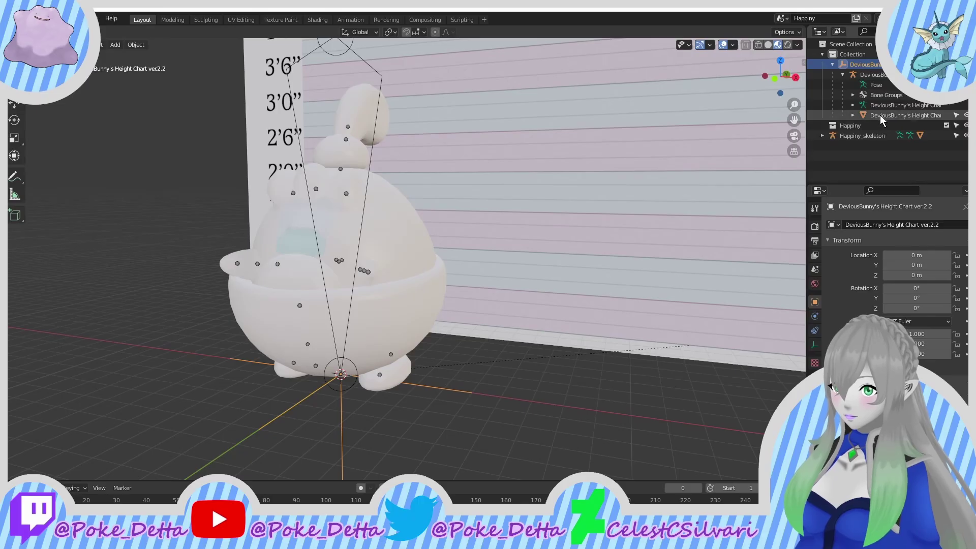
shift+click(880, 115)
key(Delete)
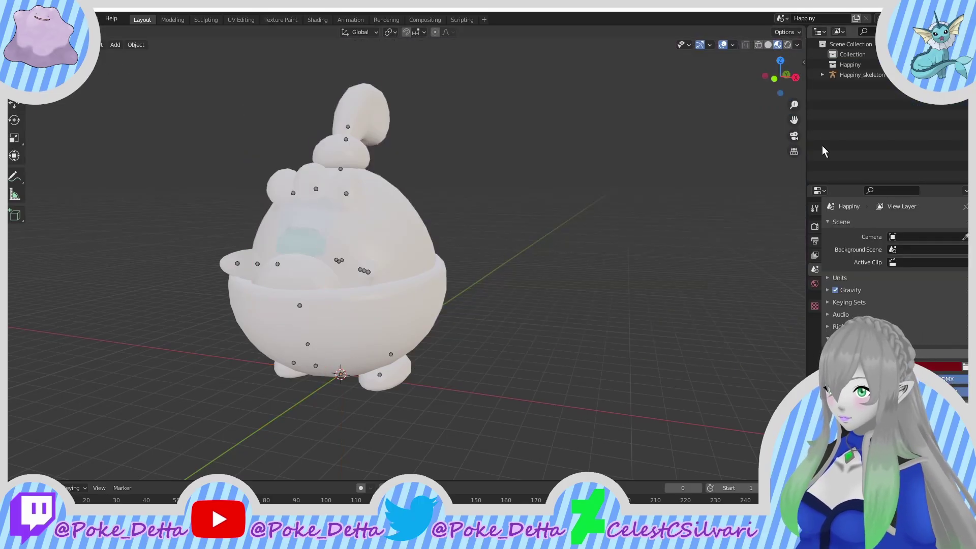
Step: Set the base color of the Happiny mesh's pm0440_00_Body1.tga material to pure white
middle_drag(358, 195, 432, 116)
scroll(355, 211, up, 3)
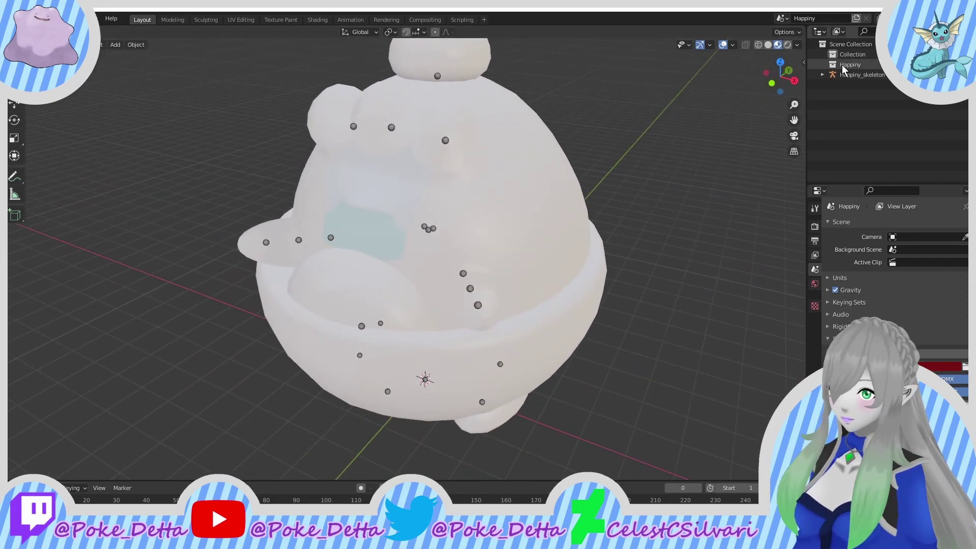
click(820, 75)
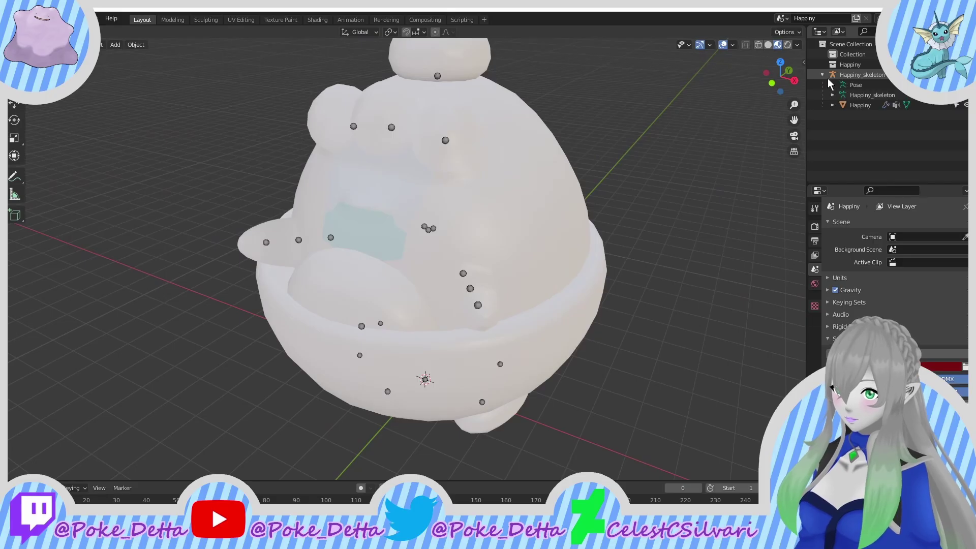
click(857, 104)
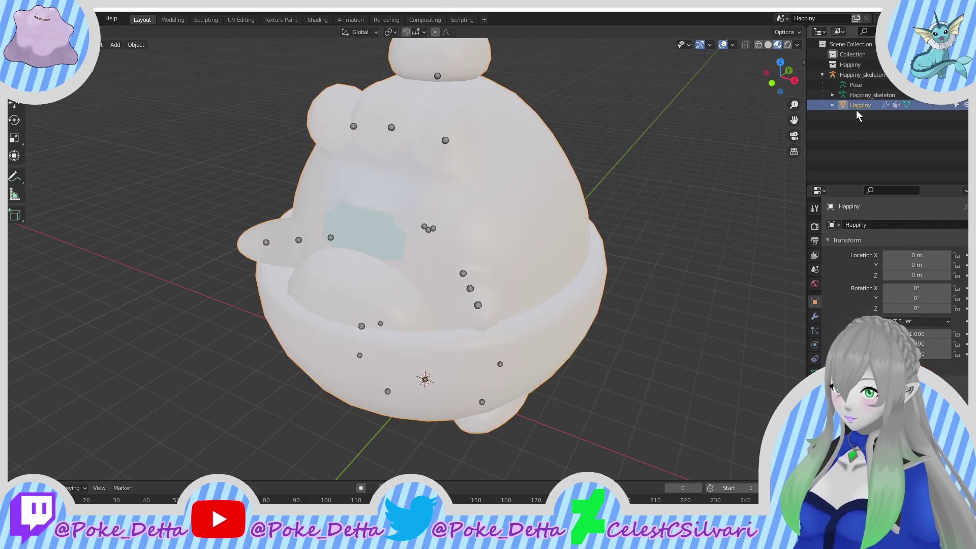
click(813, 315)
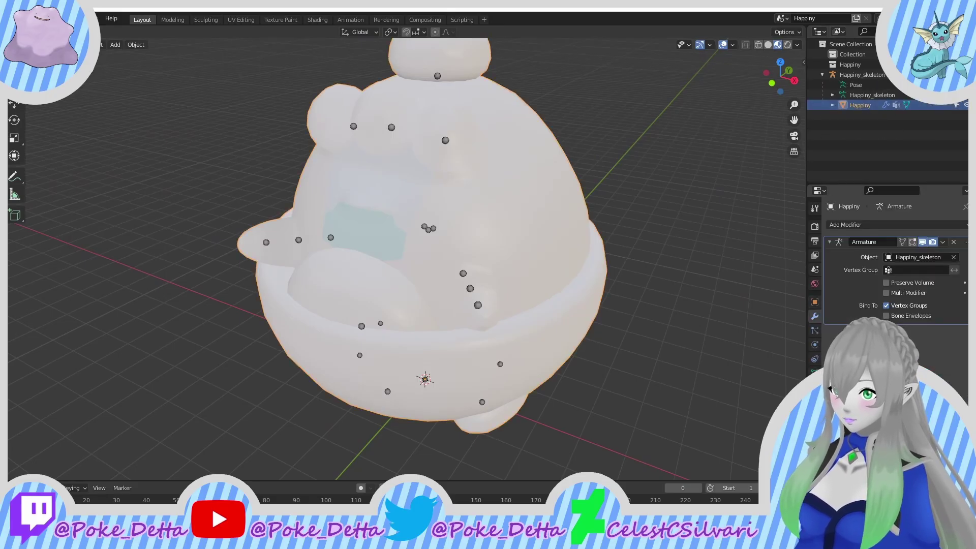
click(814, 385)
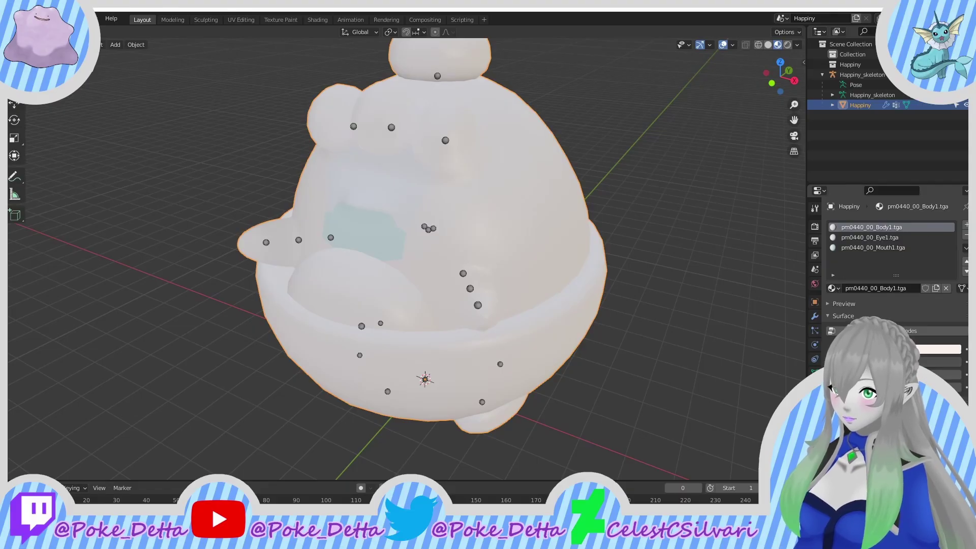
click(922, 350)
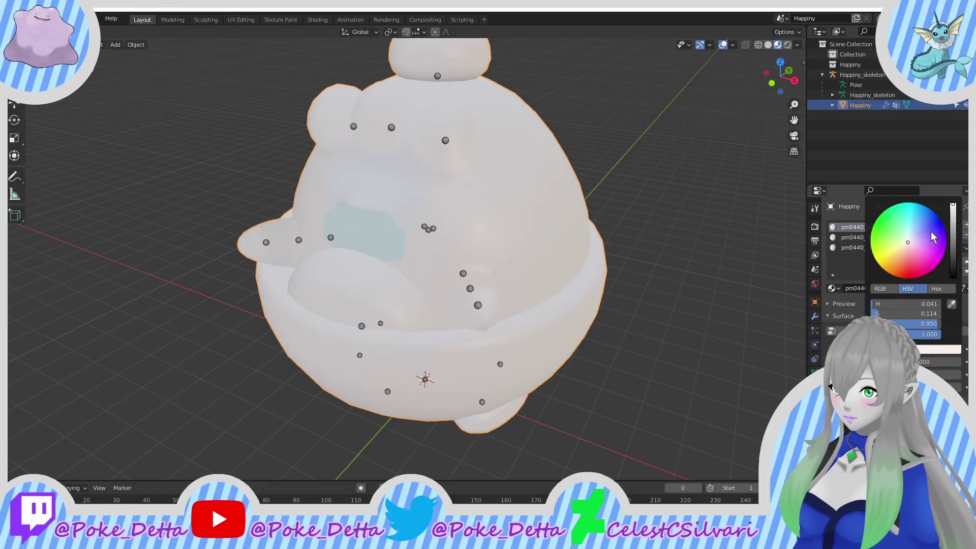
scroll(921, 342, down, 2)
scroll(921, 342, up, 3)
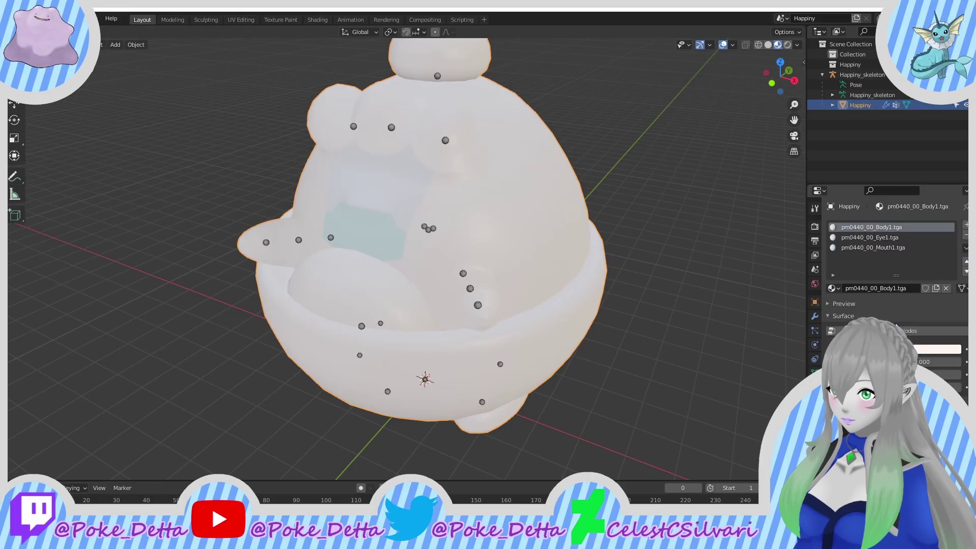
click(922, 349)
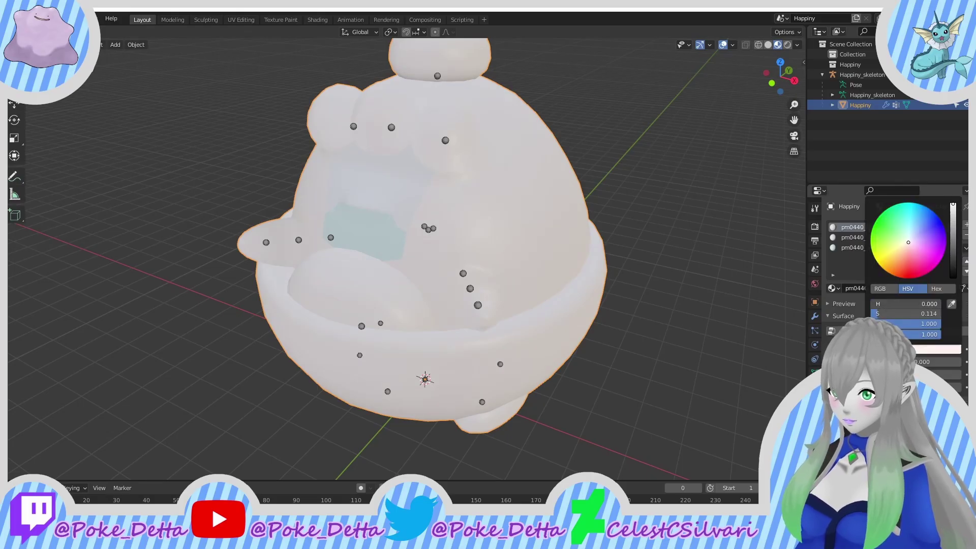
mouse_move(886, 316)
mouse_down()
mouse_move(815, 323)
mouse_move(886, 323)
mouse_up()
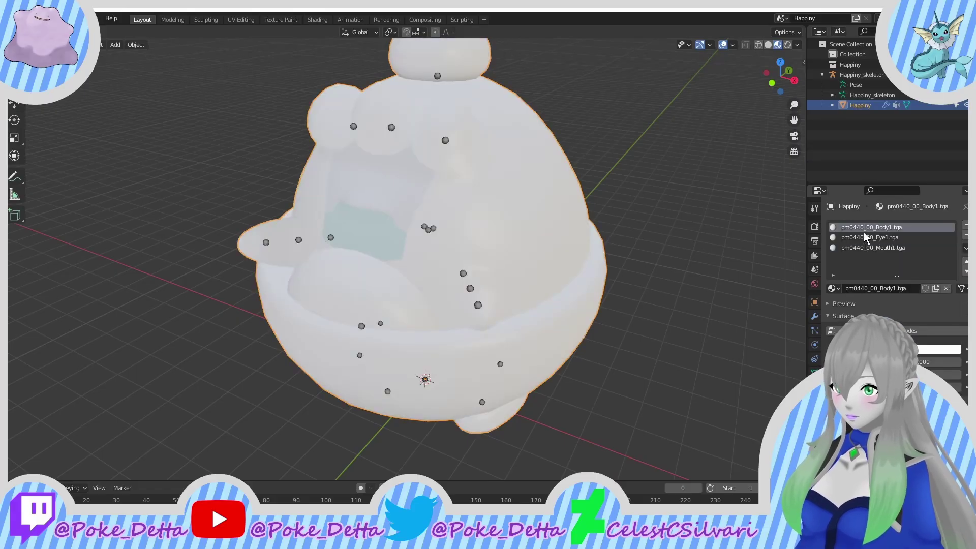
Step: Set the base colors of the pm0440_00_Eye1.tga and pm0440_00_Mouth1.tga materials to pure white
click(864, 237)
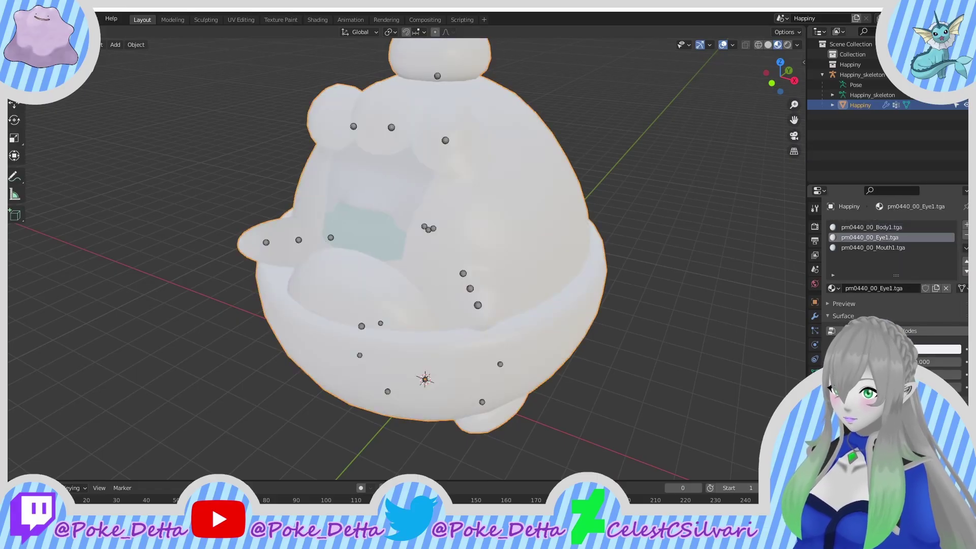
click(937, 349)
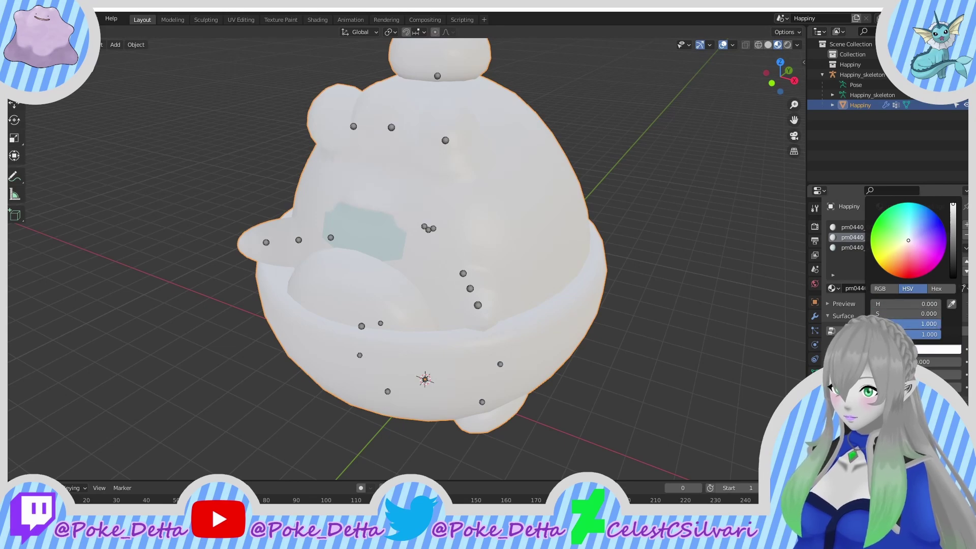
click(869, 248)
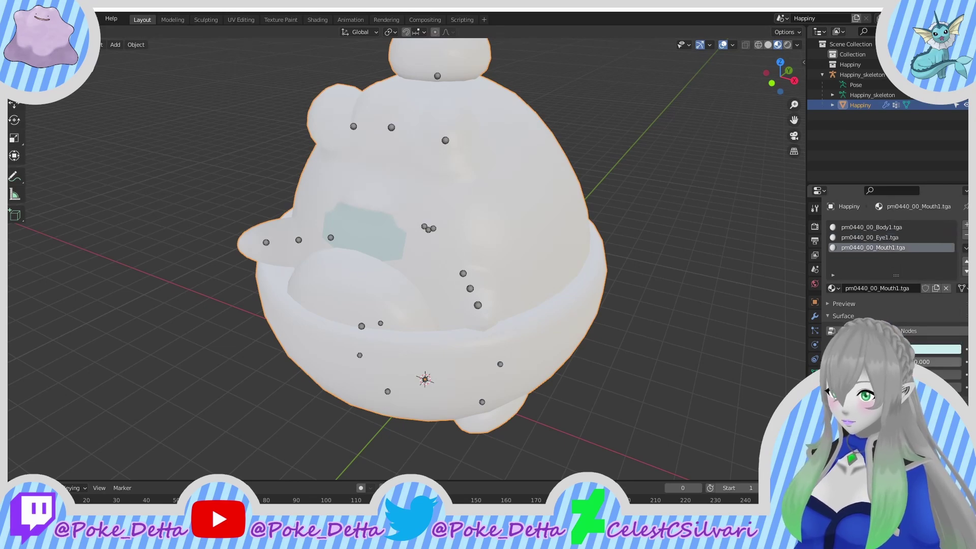
click(939, 350)
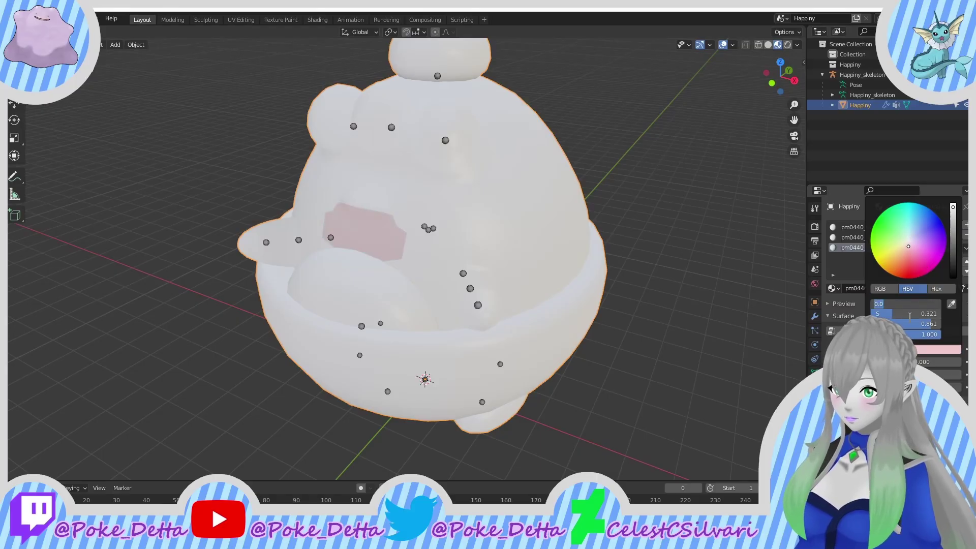
drag(879, 315, 940, 325)
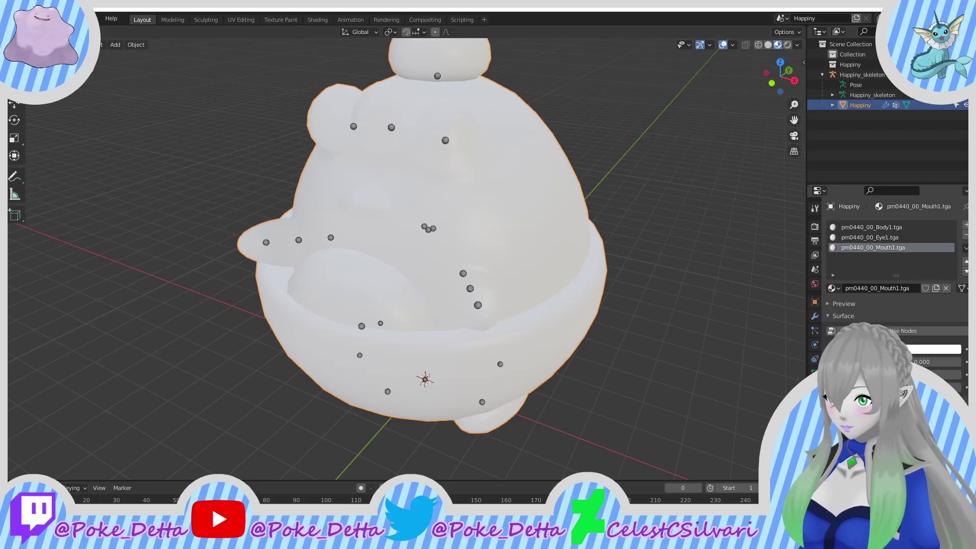
Step: Enable nodes for the pm0440_00_Body1.tga material and set its Principled BSDF's specular and sheen tint to 0 and roughness to 1
click(856, 227)
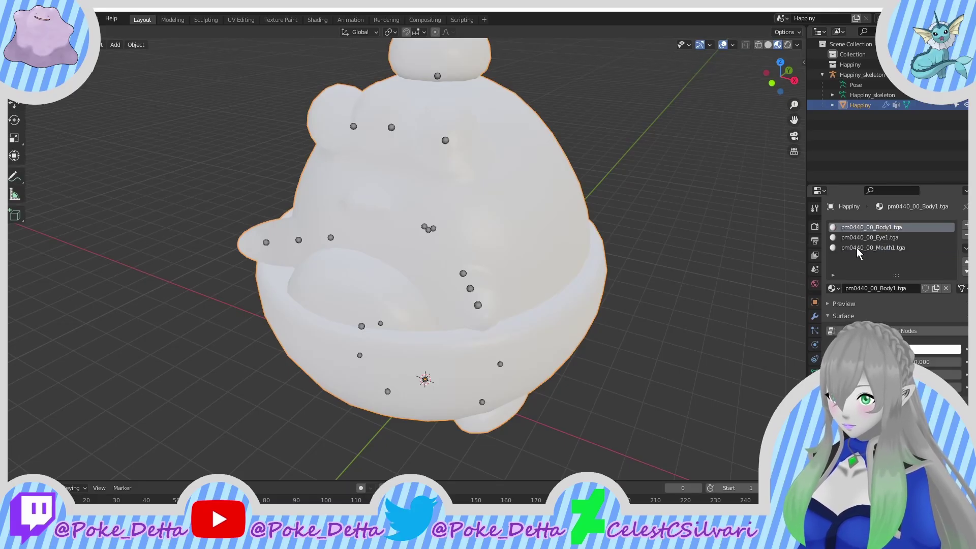
click(917, 331)
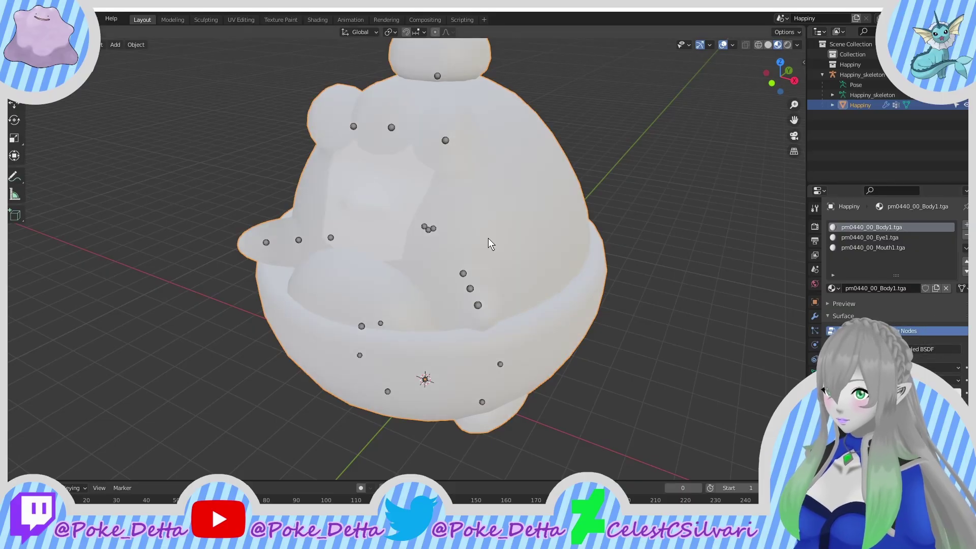
click(314, 18)
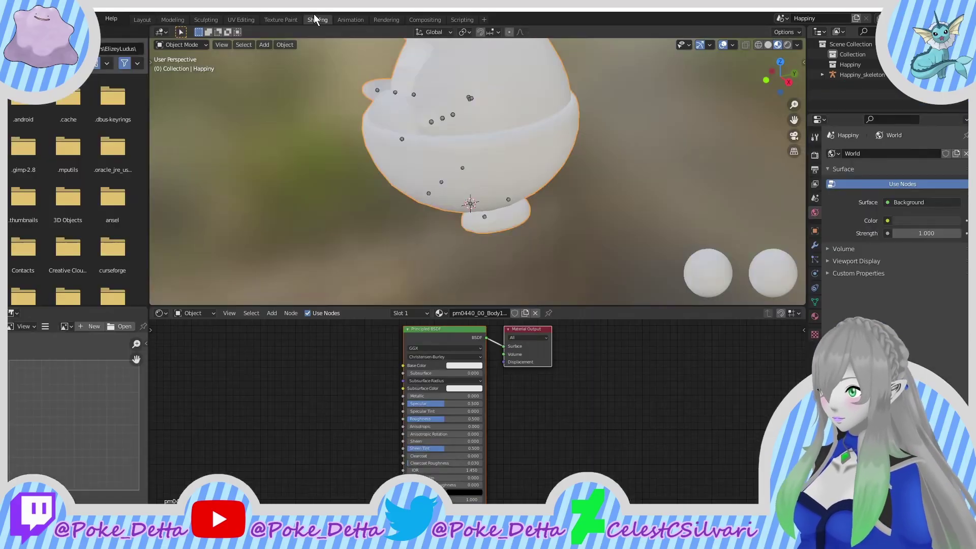
shift+middle_drag(260, 292, 272, 80)
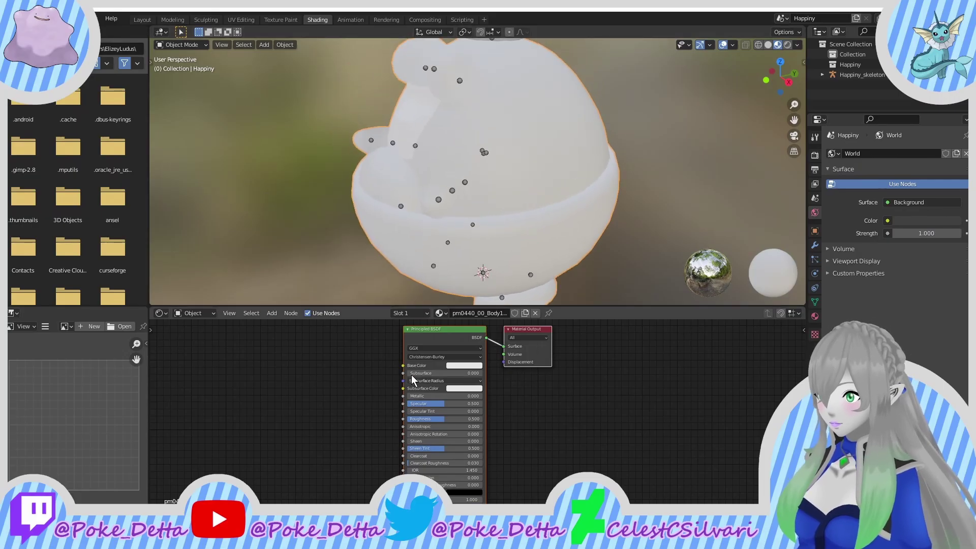
drag(427, 404, 482, 416)
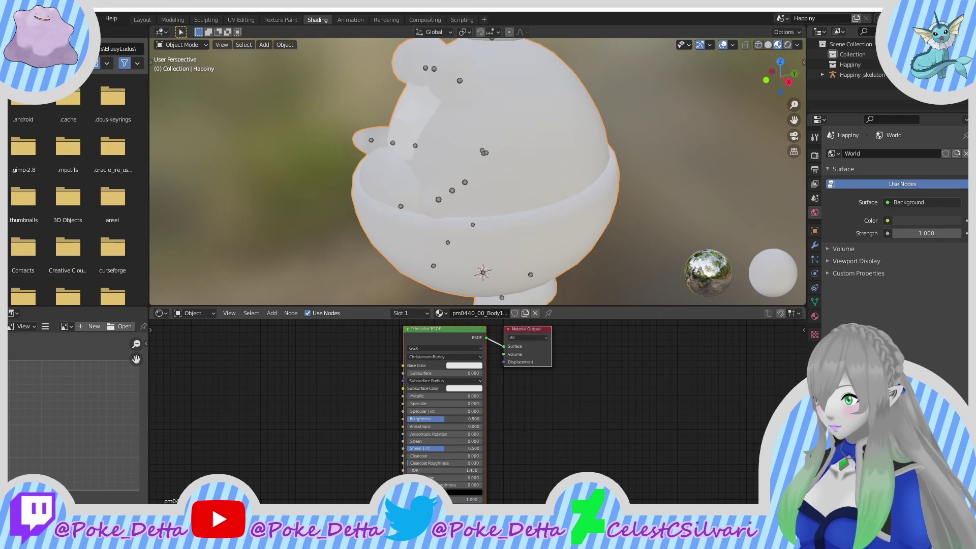
drag(442, 448, 407, 448)
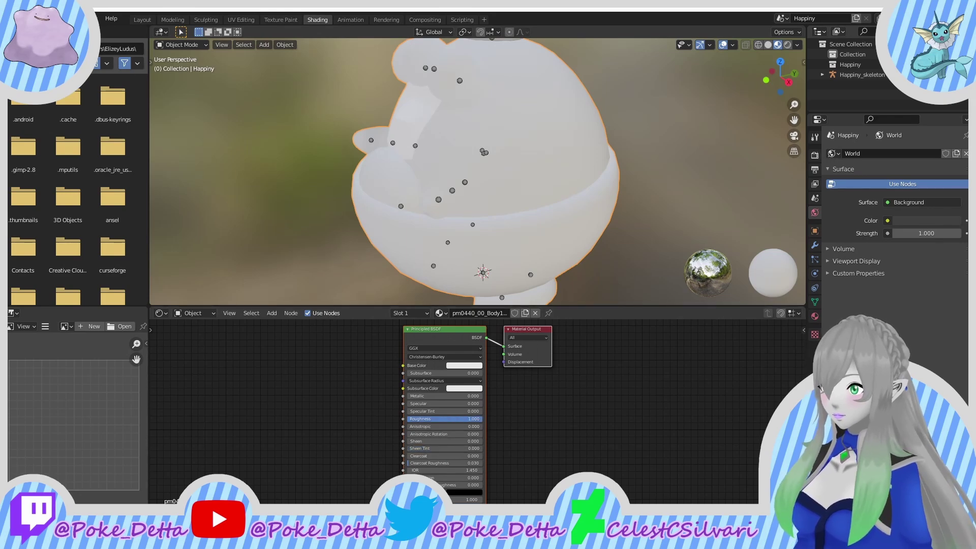
Step: Add pm0440_00_Body1.tga.png from the 3DS Normal folder as an image texture node and connect its Color to the Principled BSDF's Base Color
key(alt+Tab)
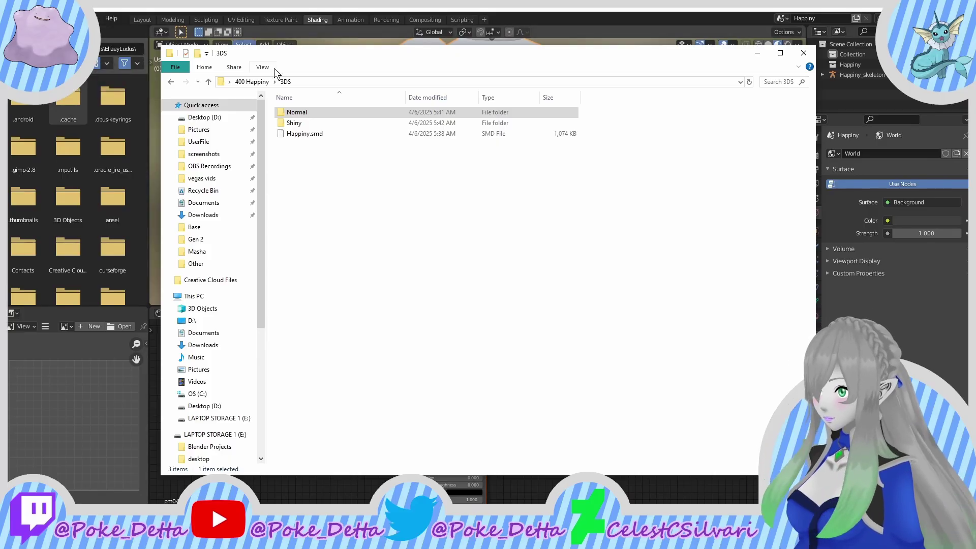
click(303, 106)
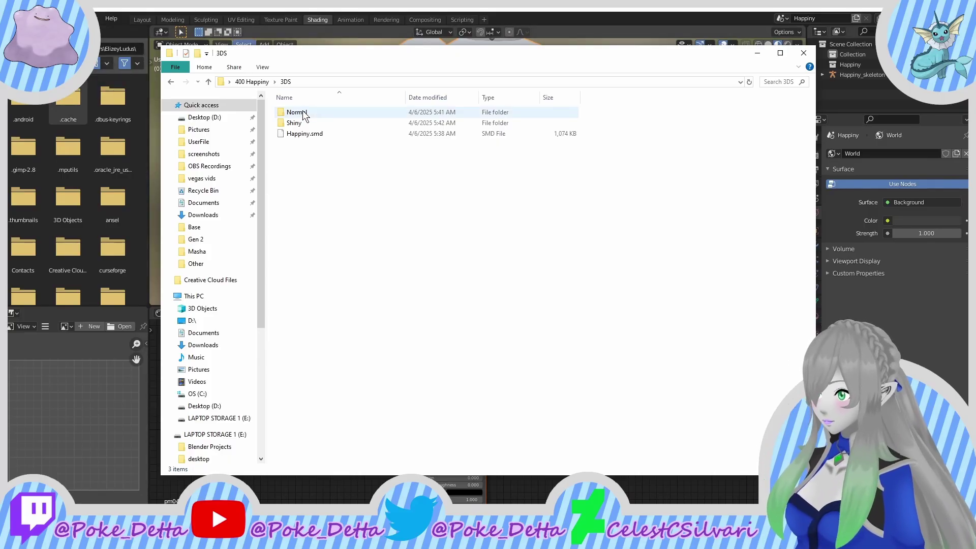
double_click(310, 111)
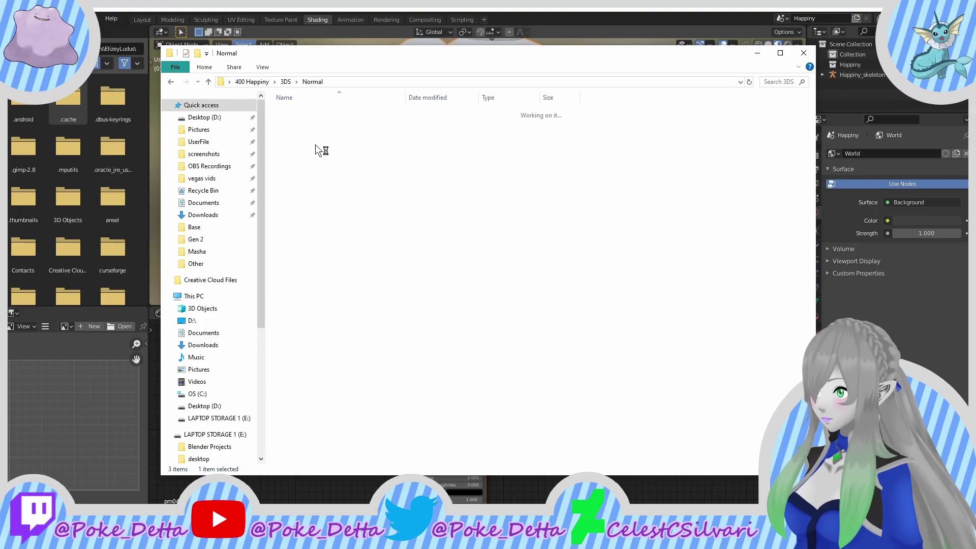
drag(351, 136, 250, 354)
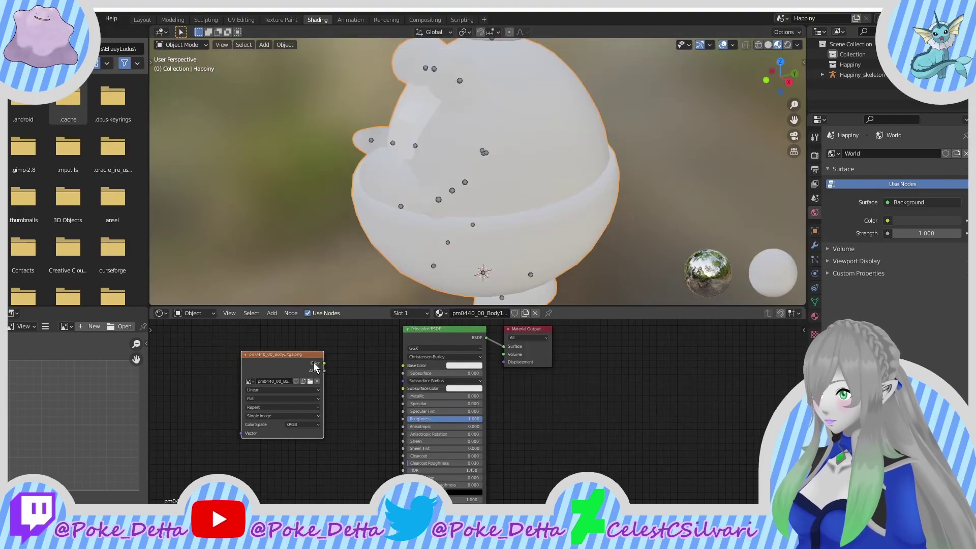
drag(324, 362, 402, 366)
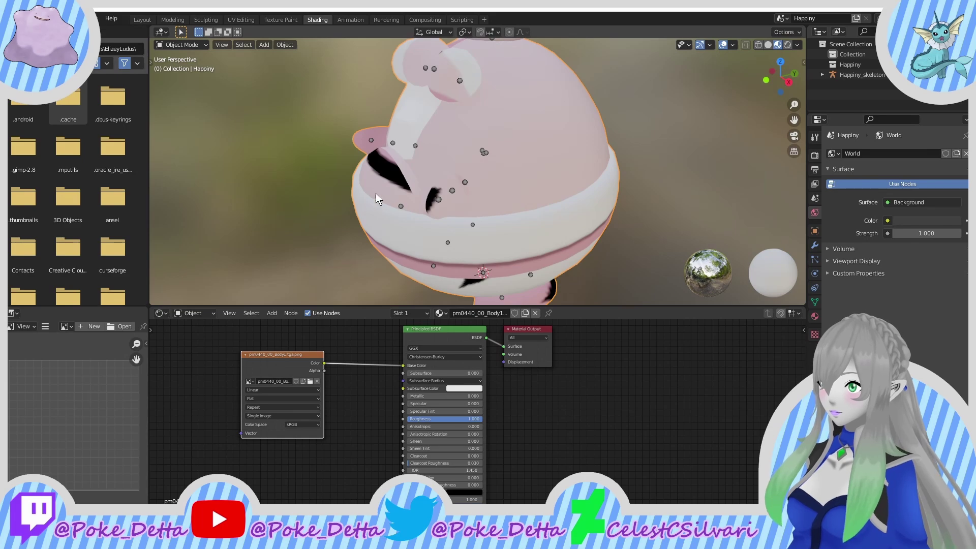
middle_drag(376, 193, 440, 190)
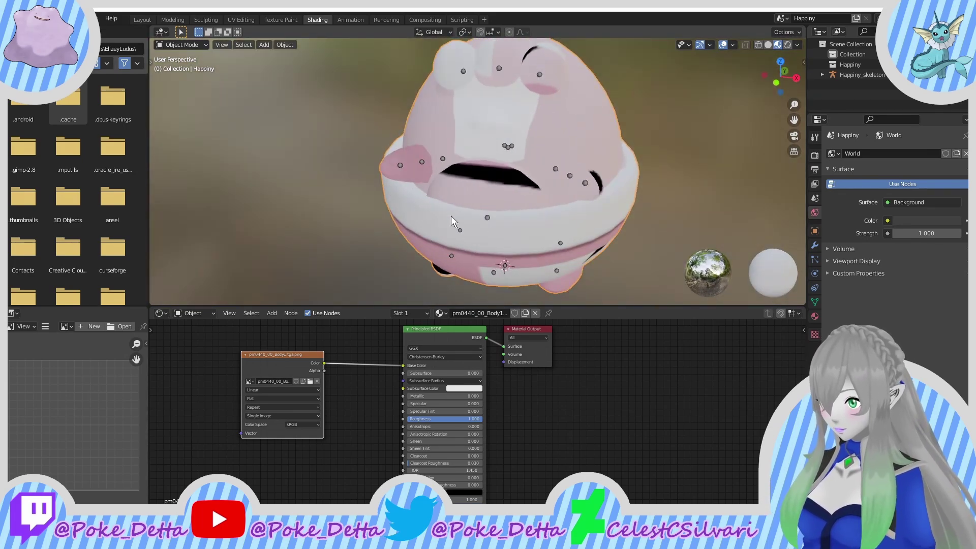
Step: Switch to File Explorer and launch PokemonUVMapTools.exe from the Pokemon Models folder
key(alt+Tab)
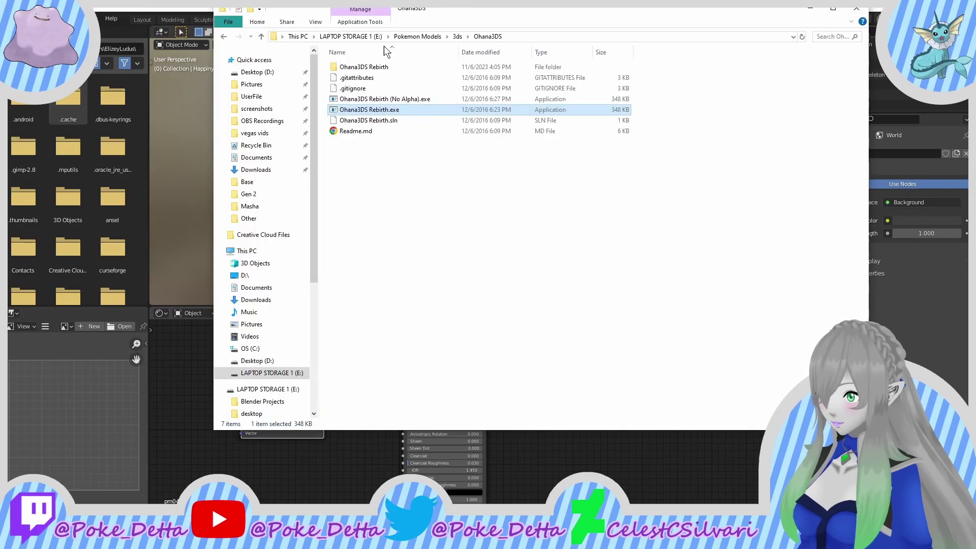
click(458, 37)
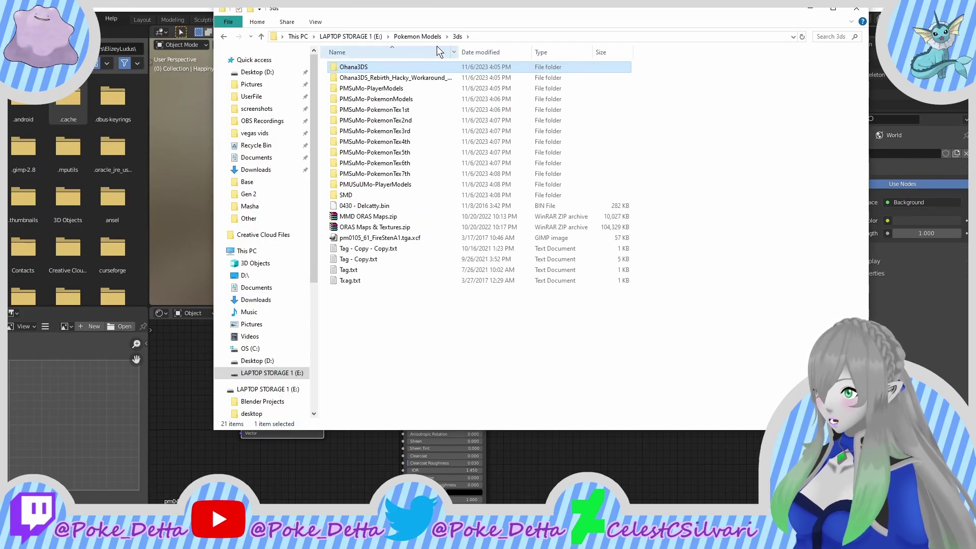
click(420, 37)
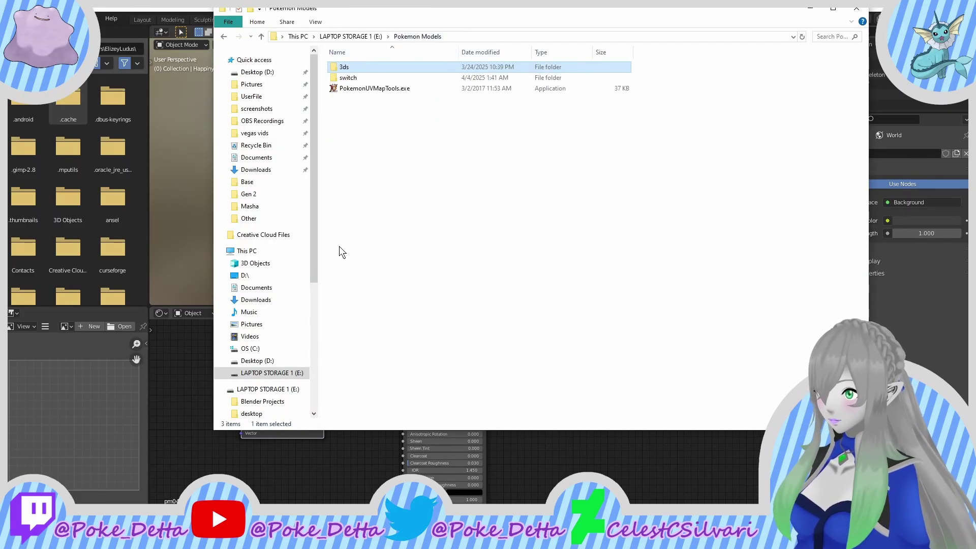
double_click(356, 91)
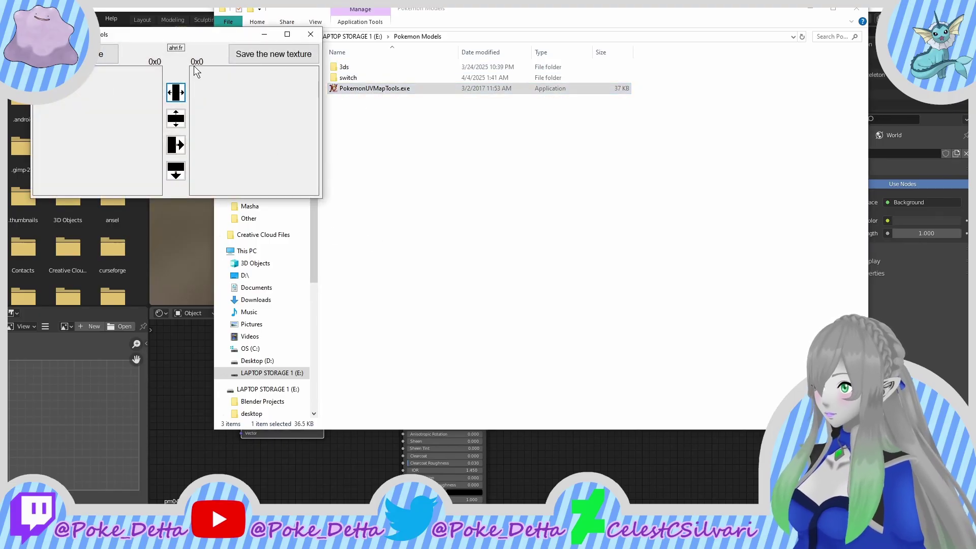
Step: Load pm0440_00_Body1.tga.png from D:\400 Happiny\3DS\Normal as the source texture
click(97, 62)
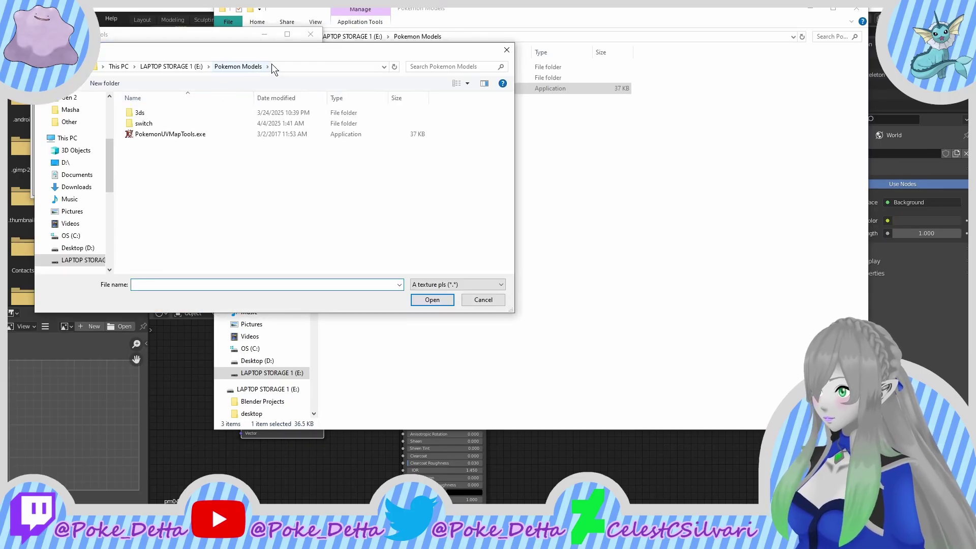
click(272, 64)
text(E:\400 Happiny\3DS)
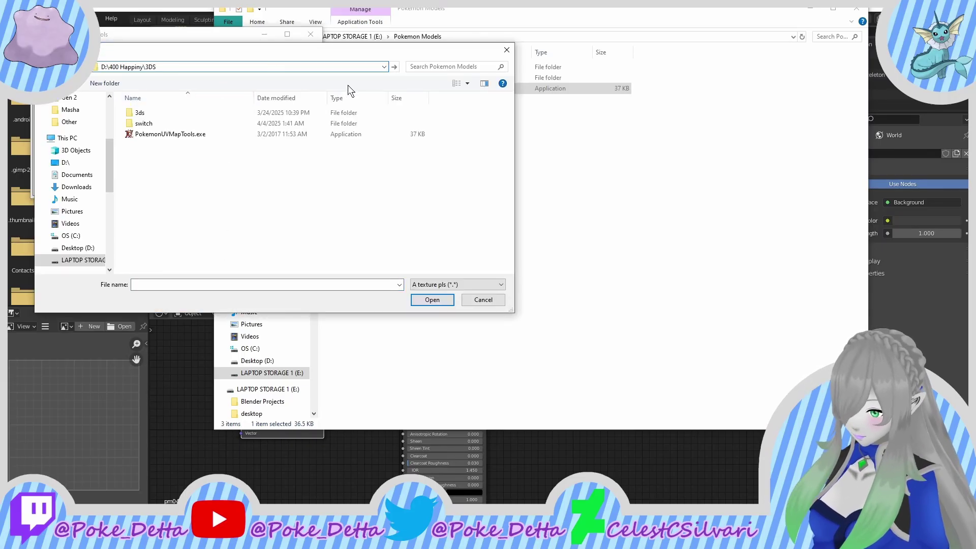
key(Return)
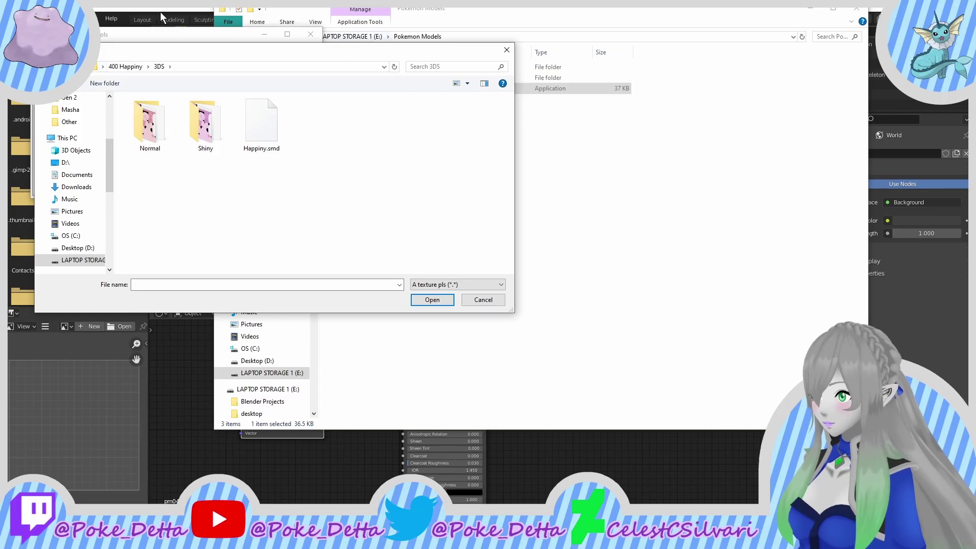
double_click(149, 125)
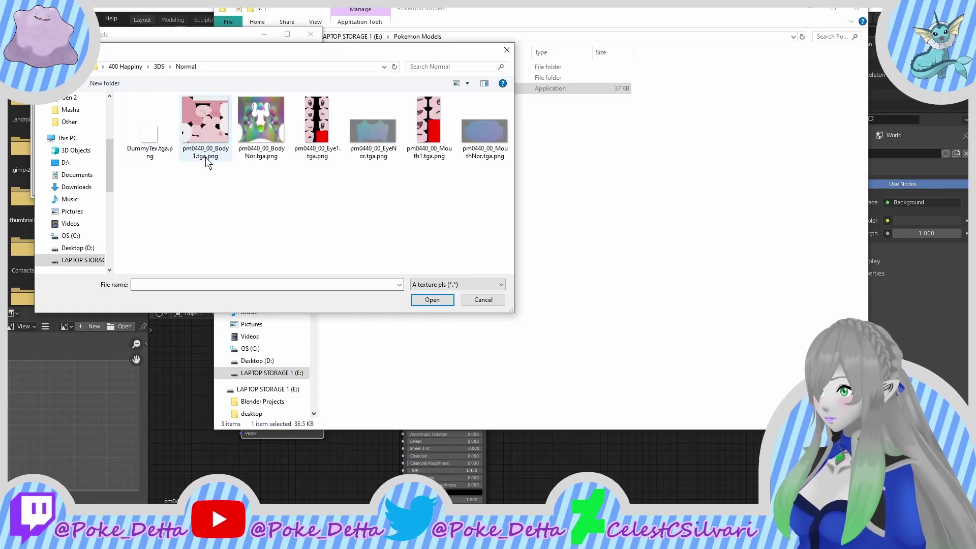
double_click(203, 137)
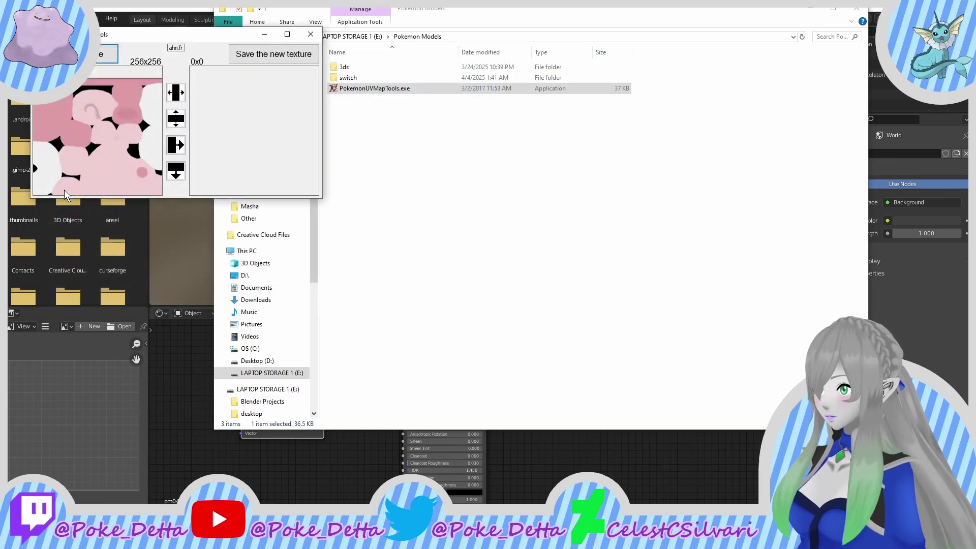
Step: Extend the body texture with a mirrored copy to its right and save it as Body in the 3DS Normal folder
click(176, 144)
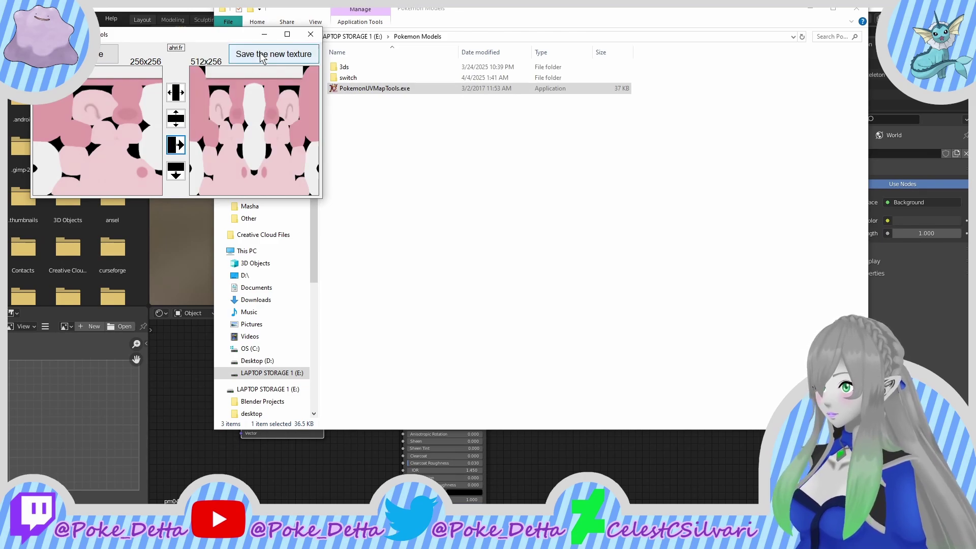
click(275, 55)
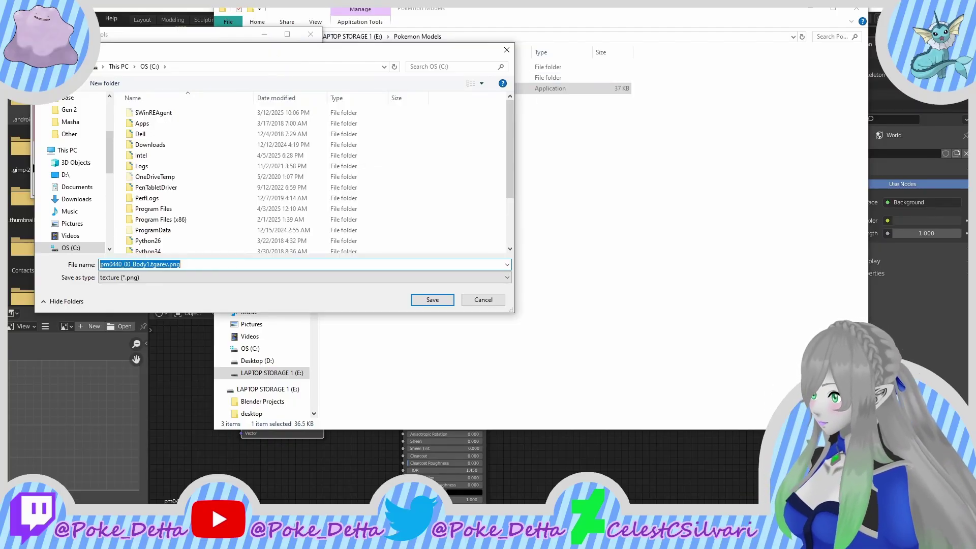
scroll(43, 114, up, 2)
scroll(42, 114, up, 3)
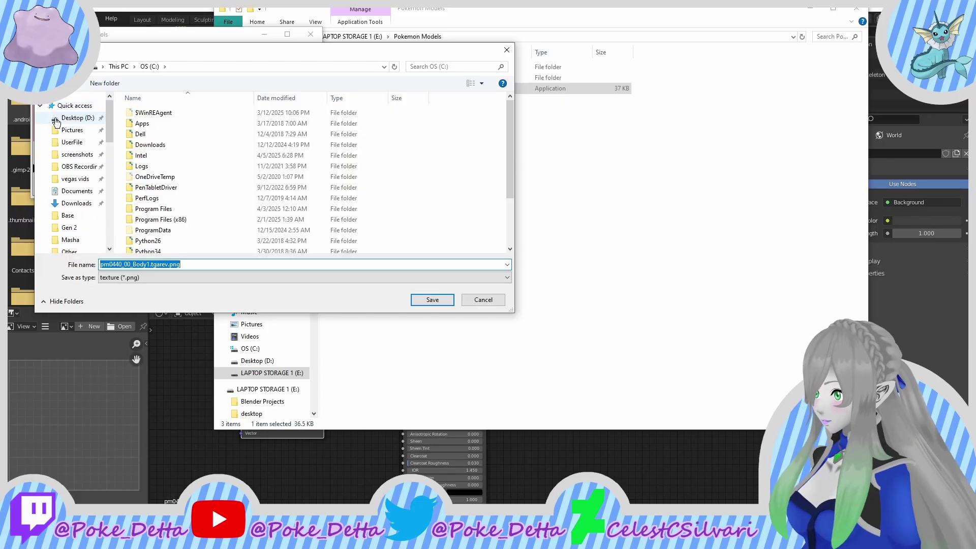
click(76, 118)
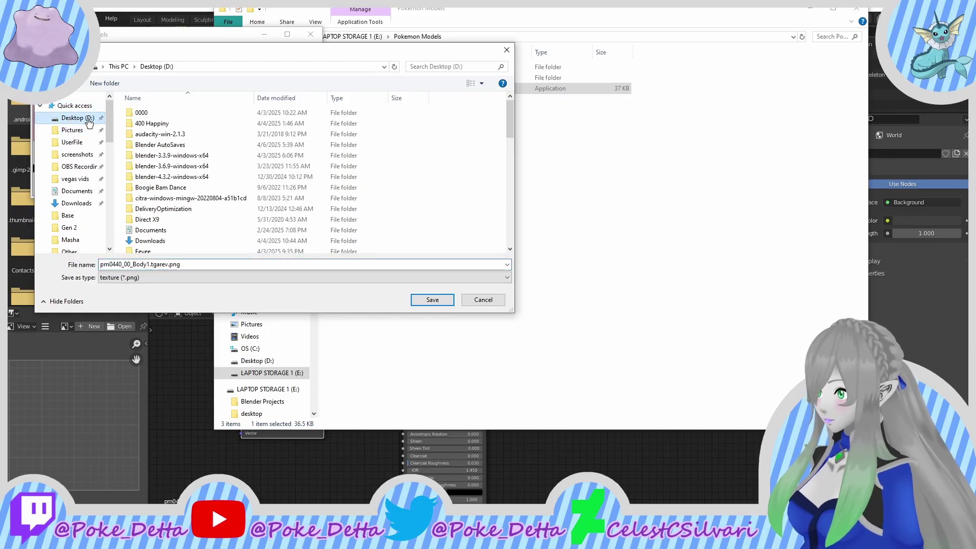
double_click(152, 123)
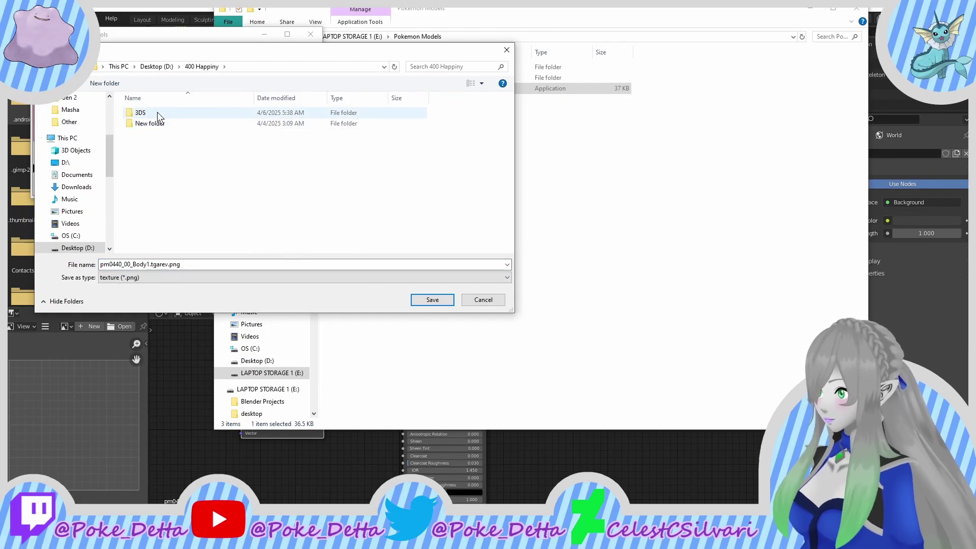
double_click(142, 113)
click(146, 116)
double_click(144, 117)
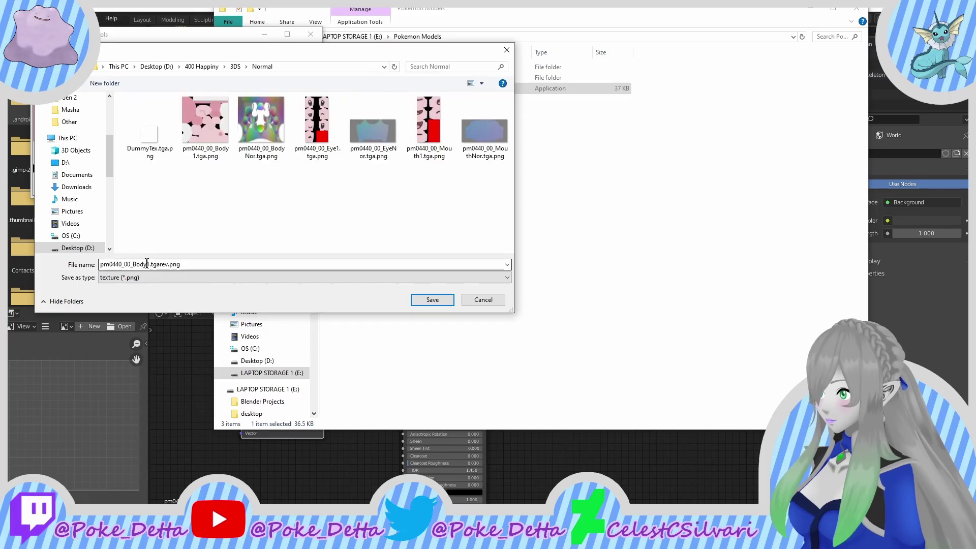
click(150, 263)
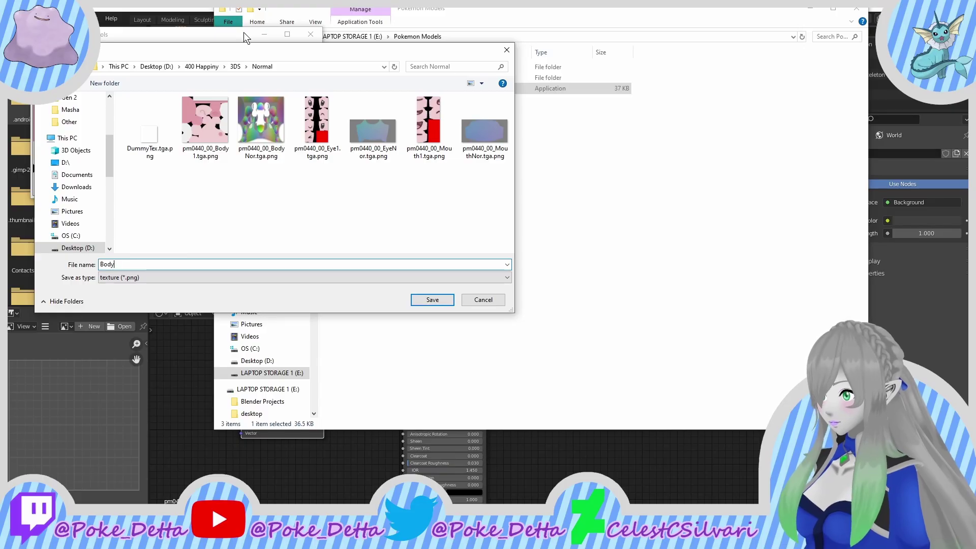
click(429, 300)
Step: Load pm0440_00_Eye1.tga.png from the Normal folder and mirror each eye column horizontally into full faces
click(107, 53)
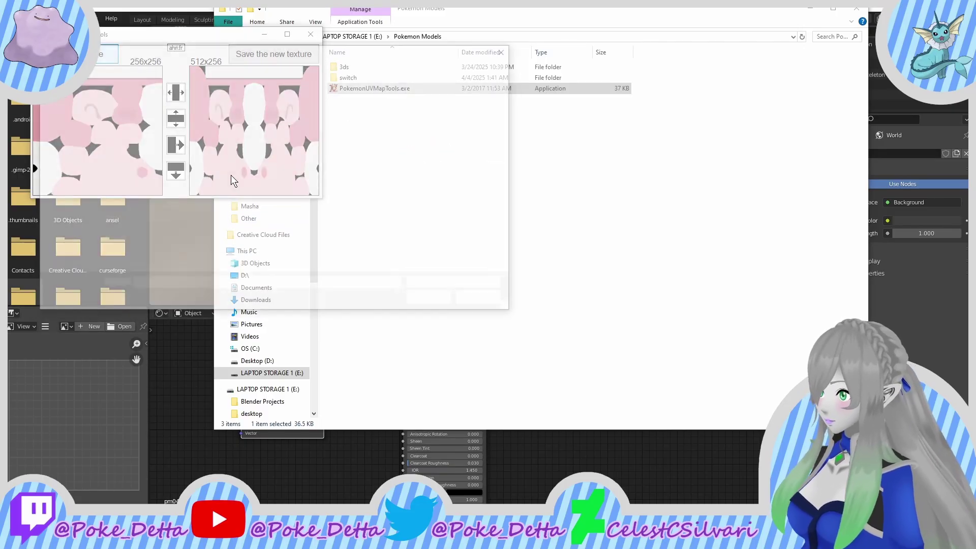
click(353, 142)
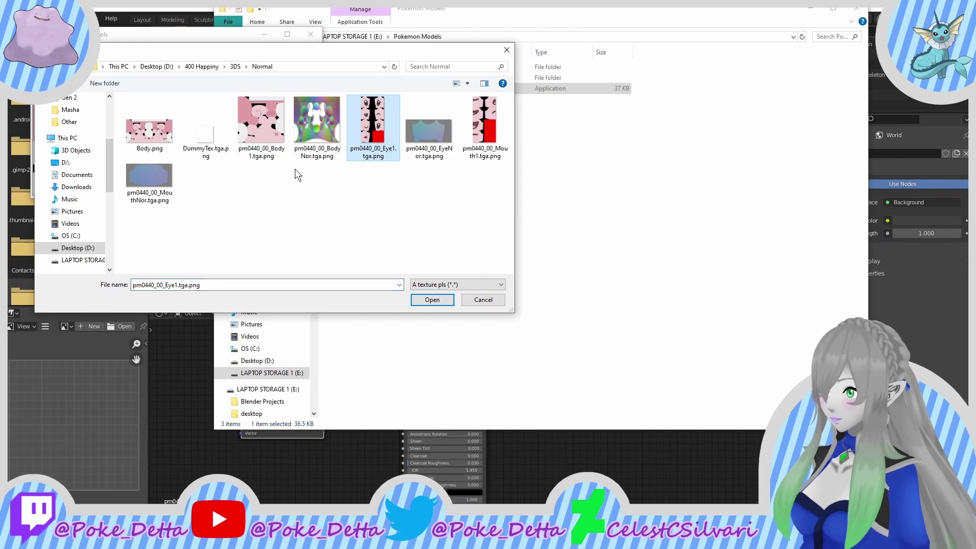
double_click(367, 137)
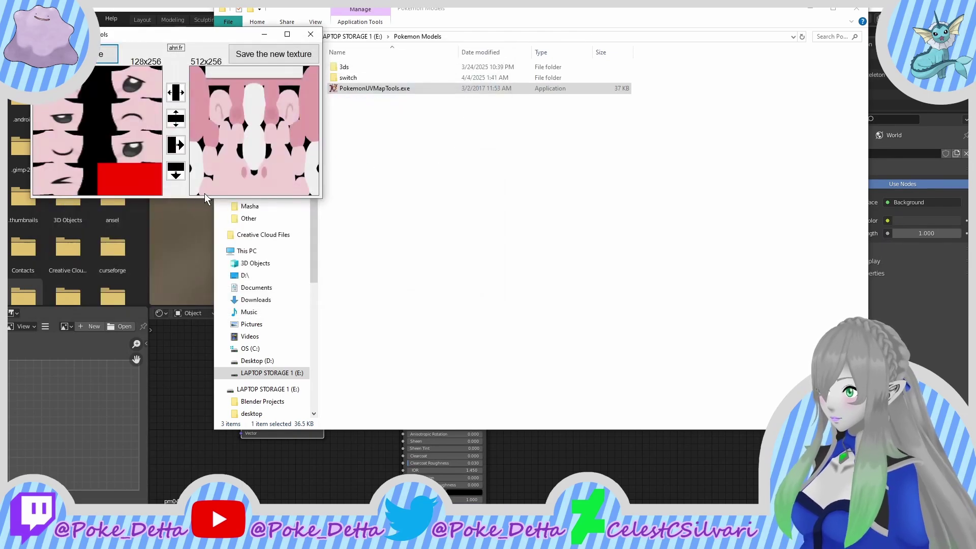
click(177, 99)
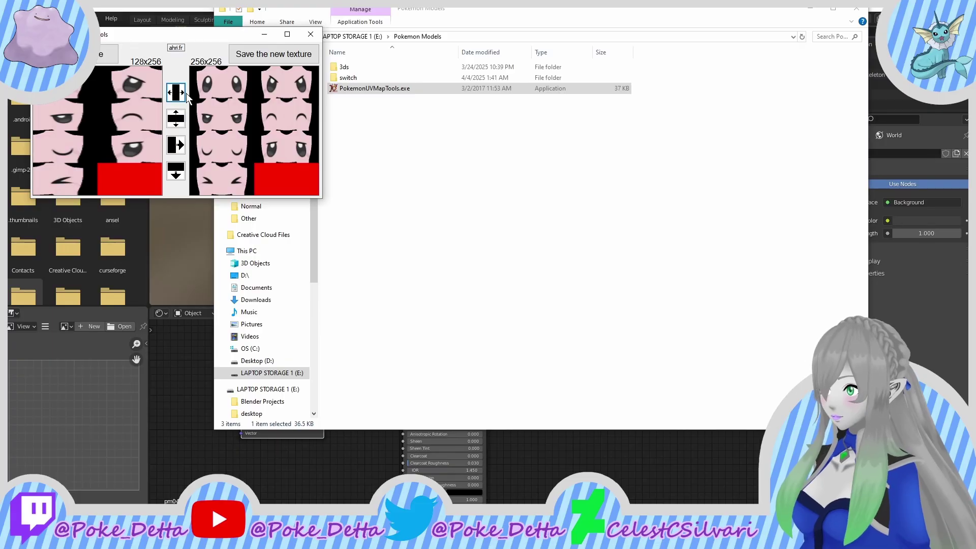
Step: Save the mirrored eye texture as Eye in the 3DS Normal folder
click(260, 63)
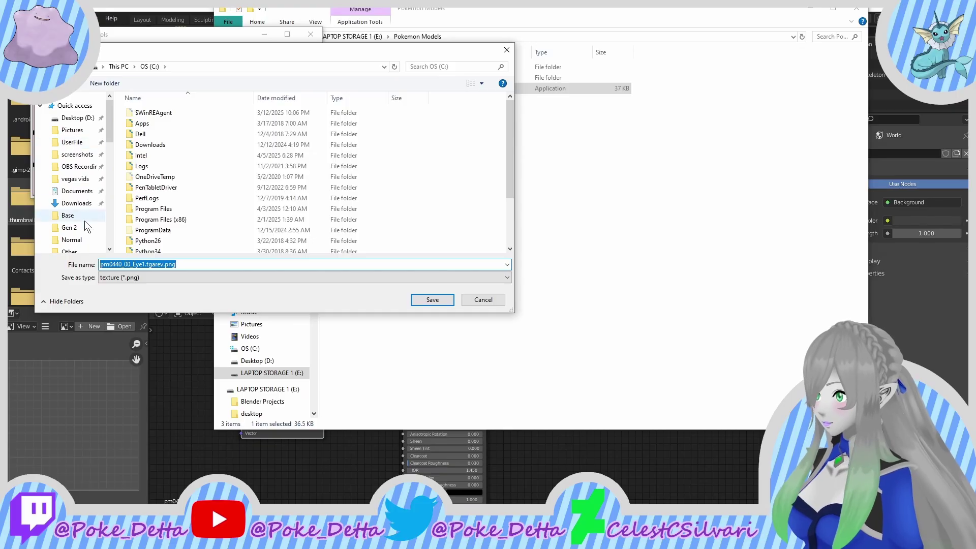
click(71, 239)
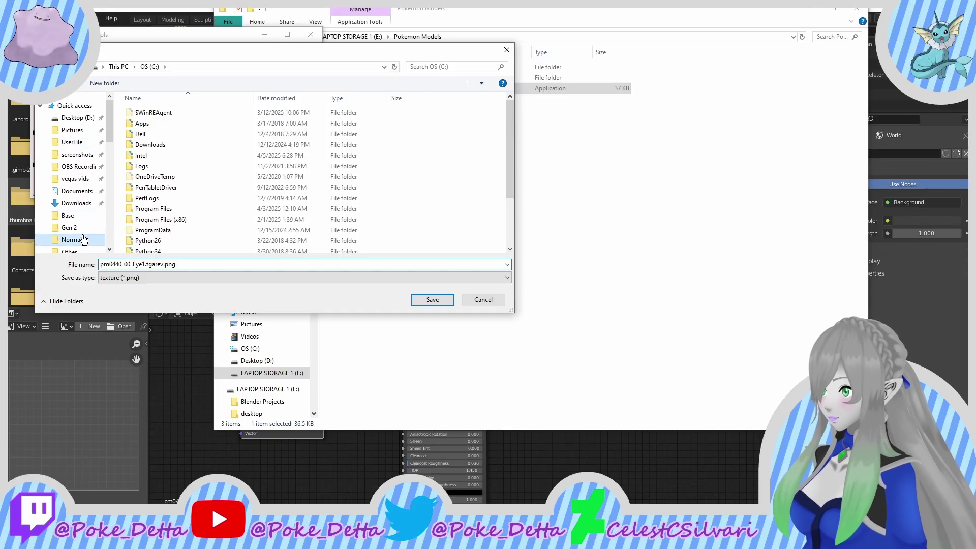
click(160, 264)
double_click(160, 264)
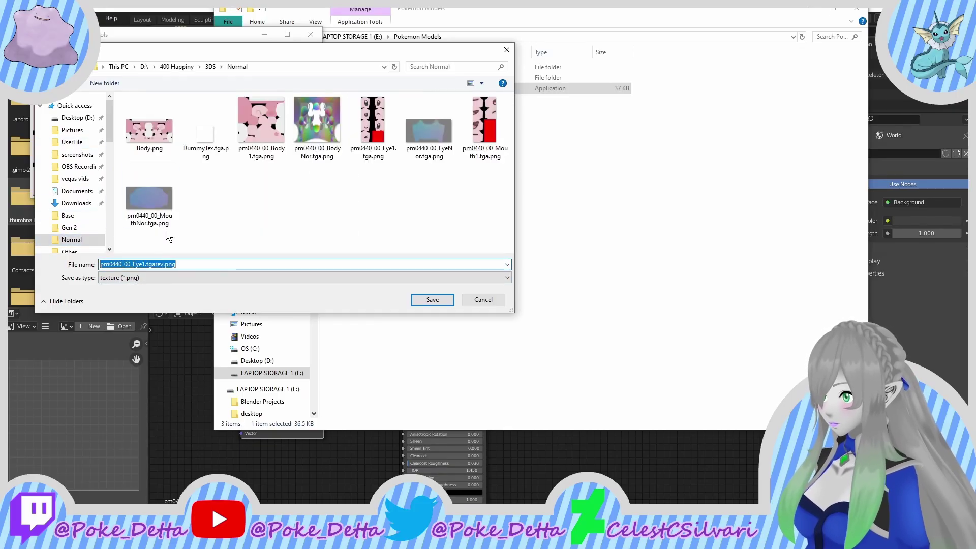
text(Eu)
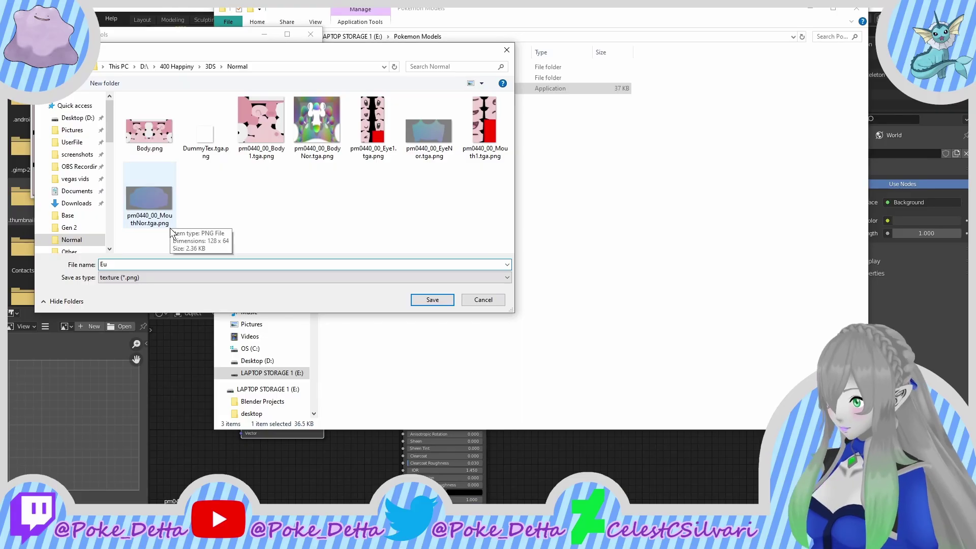
text(ye)
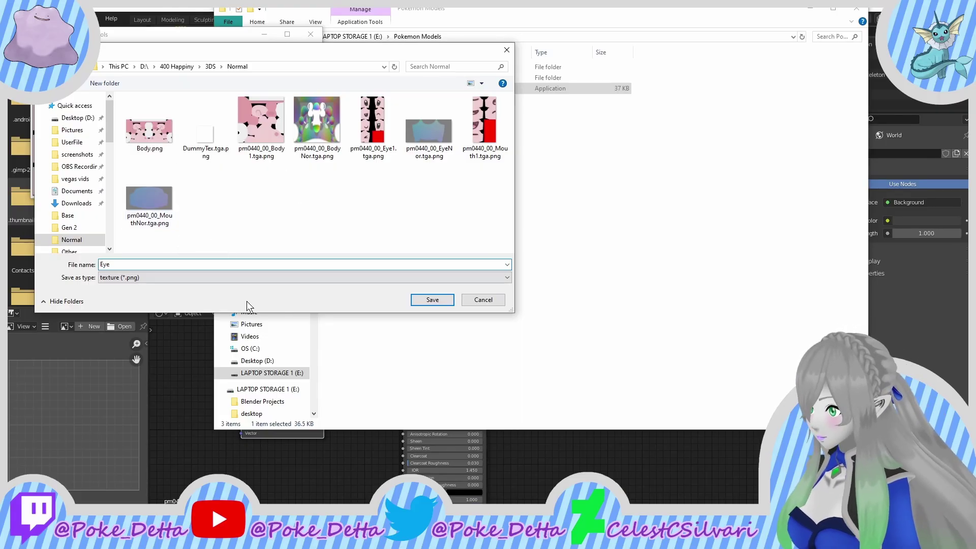
click(432, 300)
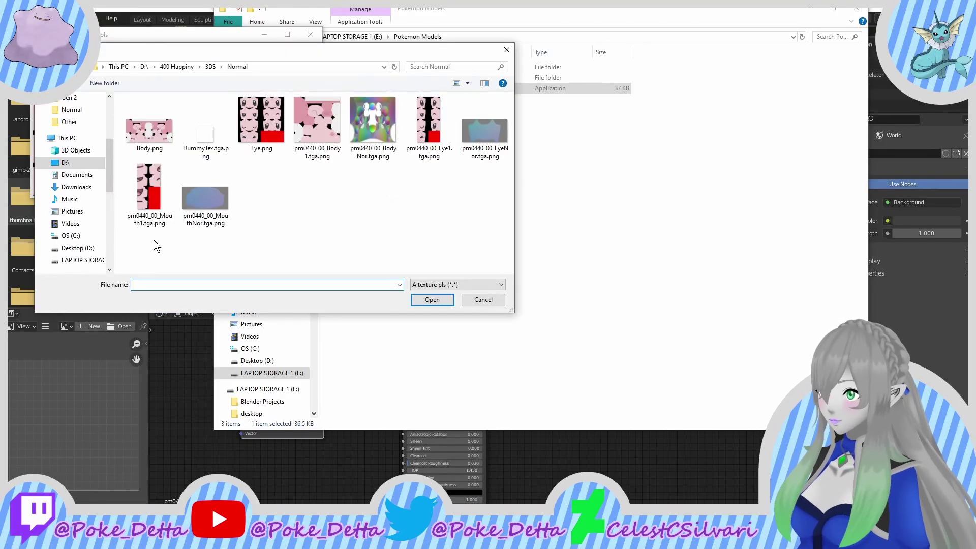
Step: Load pm0440_00_Mouth1.tga.png from the Normal folder and mirror each mouth column horizontally into full shapes
click(142, 223)
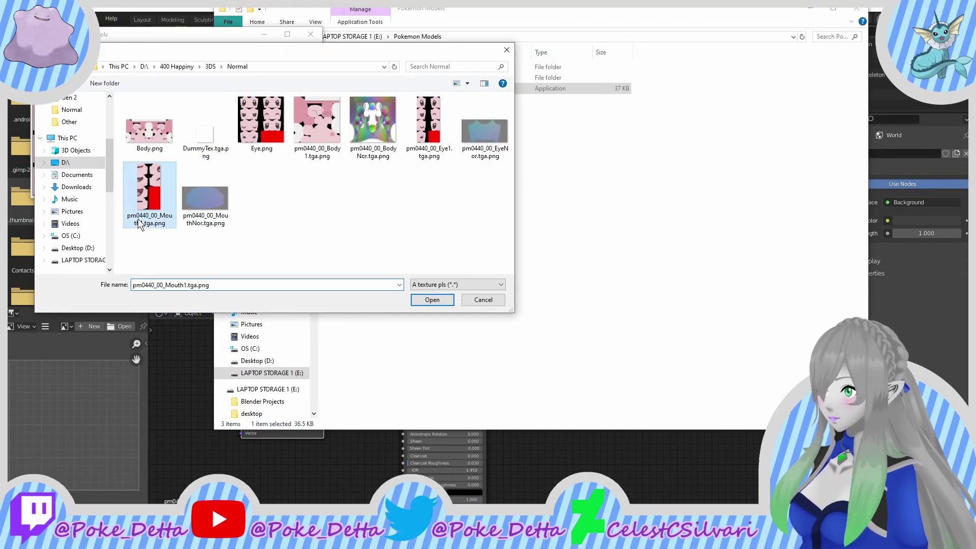
double_click(148, 175)
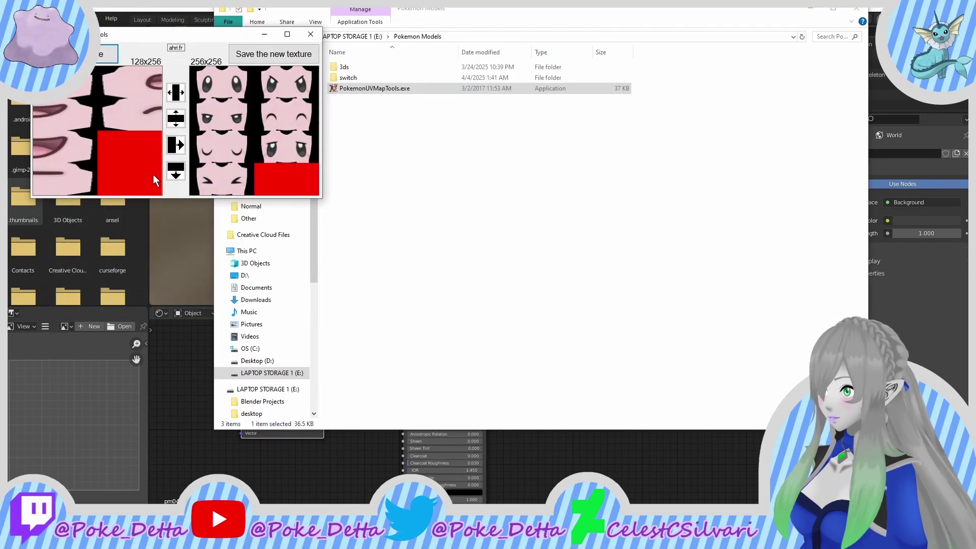
click(175, 99)
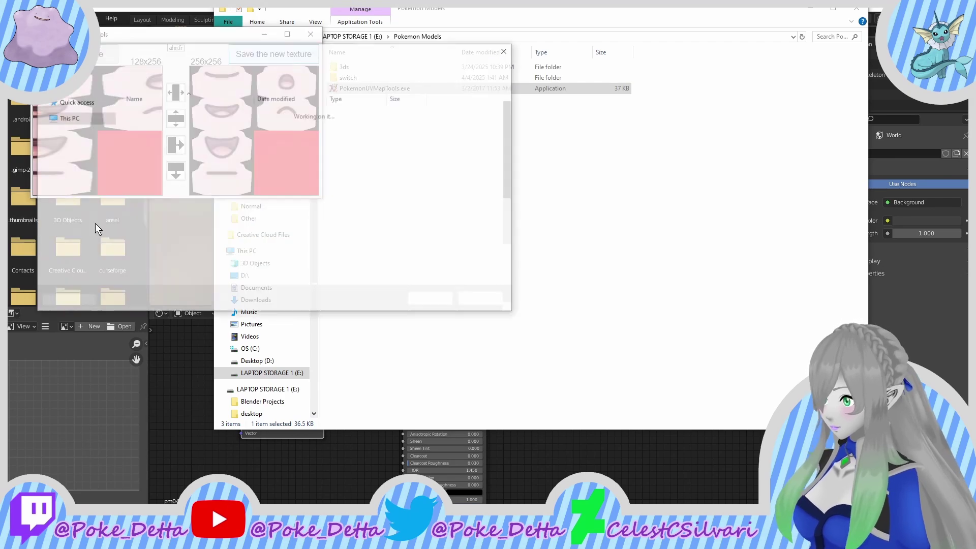
Step: Save the mirrored mouth texture as Mouth in the 3DS Normal folder
scroll(81, 228, up, 3)
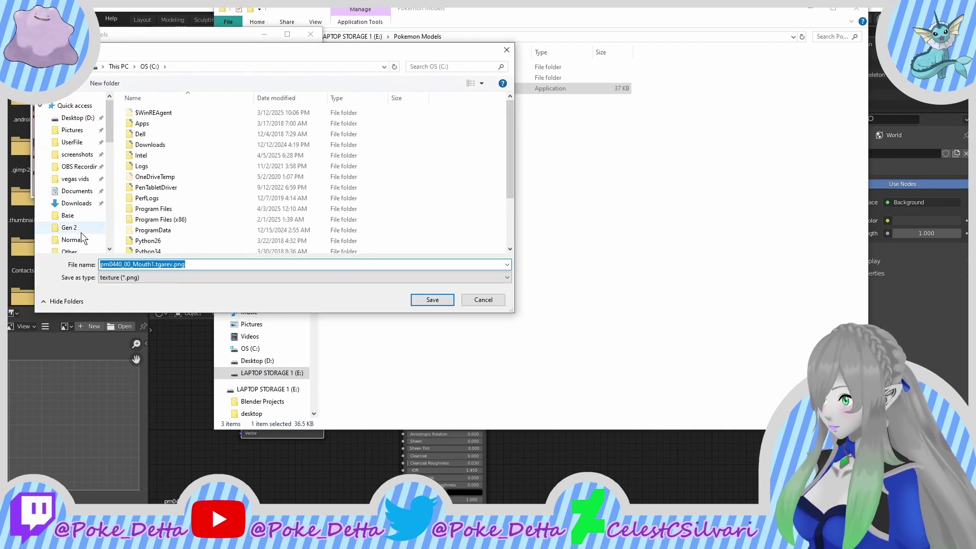
click(72, 241)
double_click(175, 263)
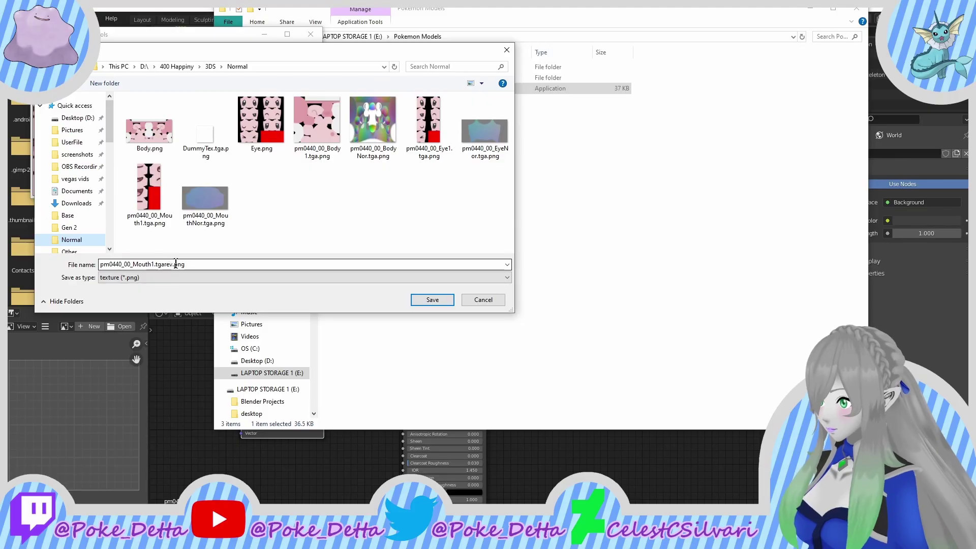
text(Mouth)
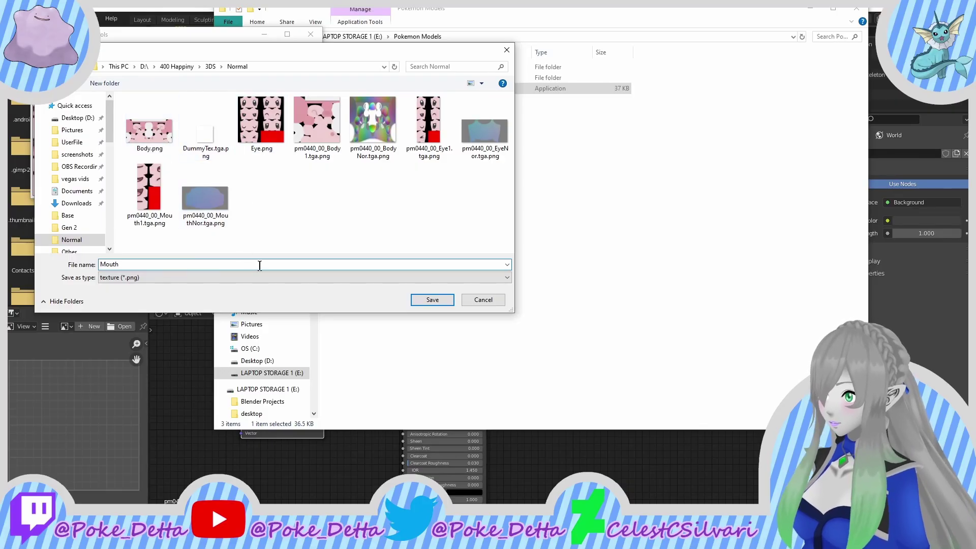
click(414, 302)
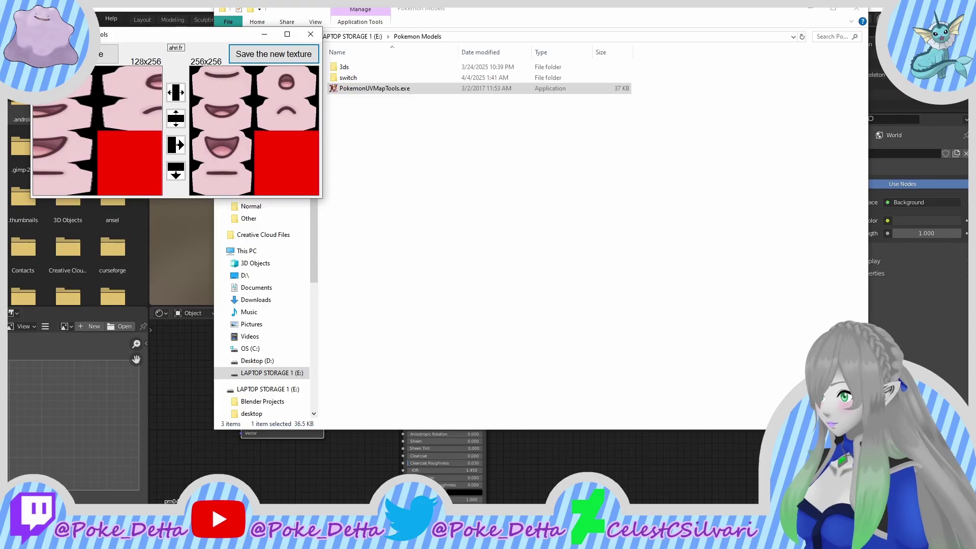
Step: Load the Body1 texture from the 3DS Shiny folder and extend it with a mirrored copy to its right
click(108, 54)
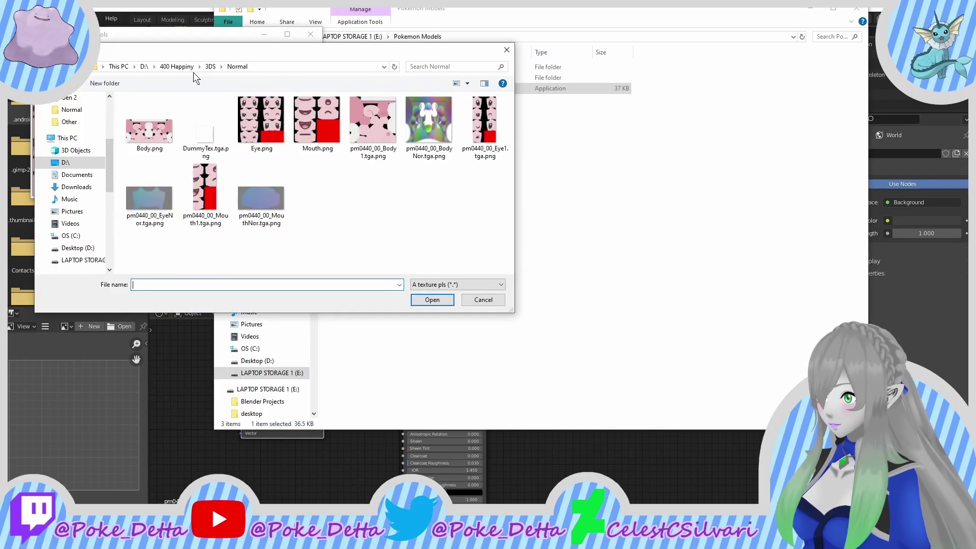
click(200, 67)
click(221, 67)
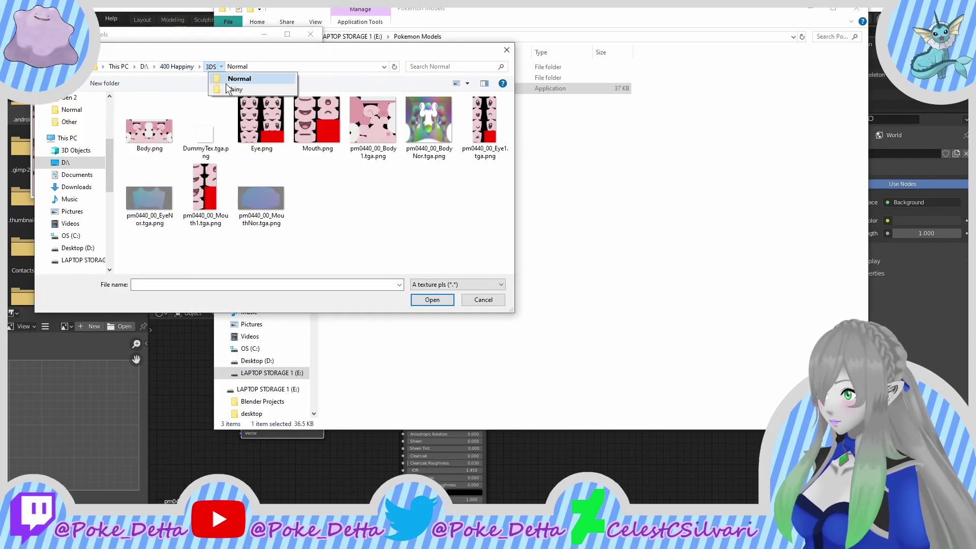
click(231, 90)
double_click(195, 152)
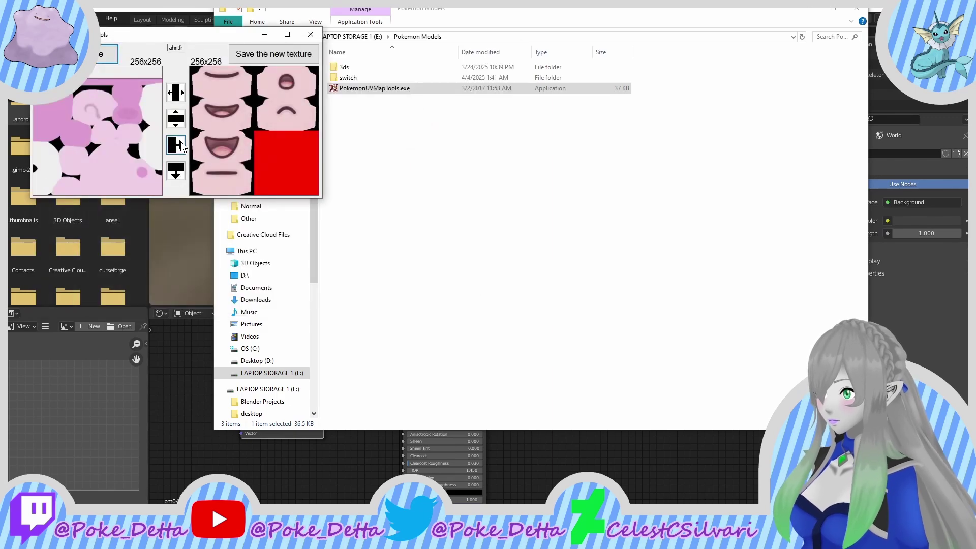
click(176, 145)
Step: Save the mirrored shiny body texture as Body.png in the 3DS Shiny folder
click(273, 54)
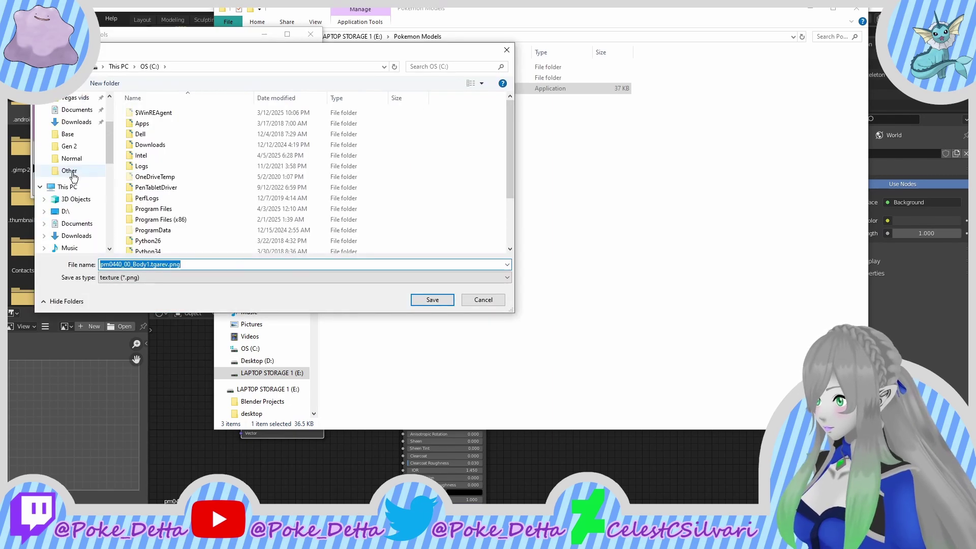
click(71, 158)
click(155, 138)
click(221, 67)
click(231, 88)
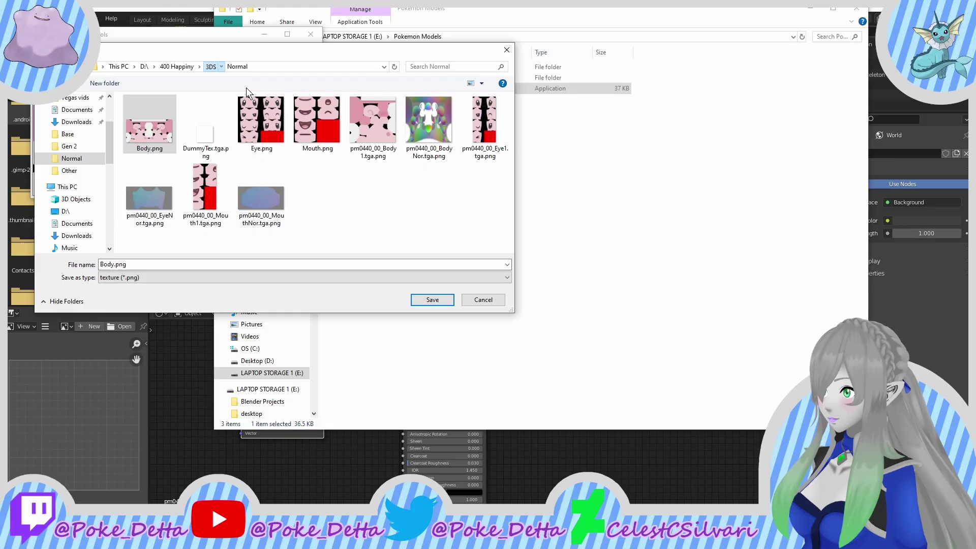
click(432, 299)
Step: Load the Eye1 texture from the Shiny folder and mirror each eye column horizontally into full faces
click(108, 53)
double_click(352, 153)
click(176, 145)
click(176, 93)
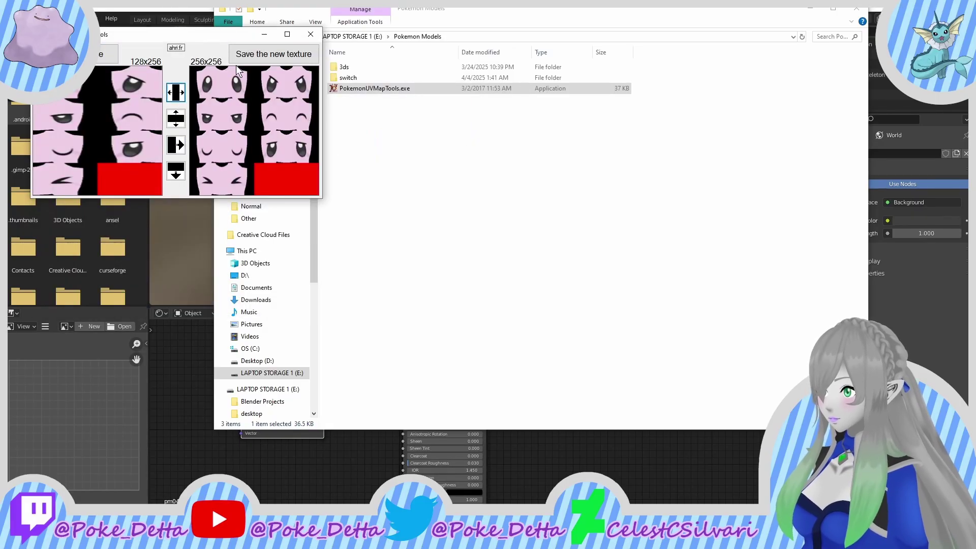
Step: Save the mirrored shiny eye texture as Eye.png in the 3DS Shiny folder
click(273, 54)
click(96, 125)
click(257, 130)
click(211, 68)
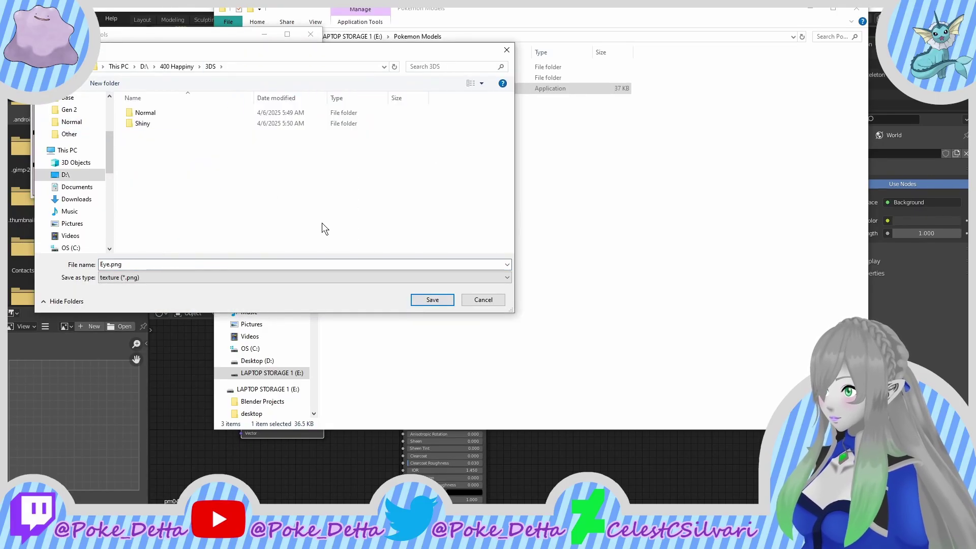
double_click(203, 125)
click(418, 299)
Step: Load the Mouth1 texture from the Shiny folder and mirror each mouth column horizontally into full mouths
click(108, 54)
click(149, 200)
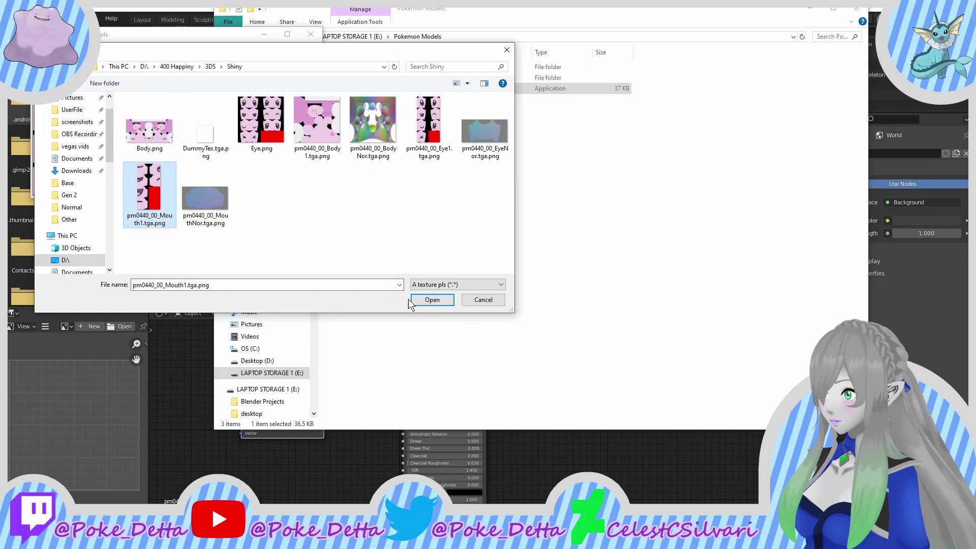
click(431, 299)
click(175, 145)
click(176, 93)
Step: Save the mirrored shiny mouth texture as Mouth in the 3DS Shiny folder and close the texture tool
click(273, 54)
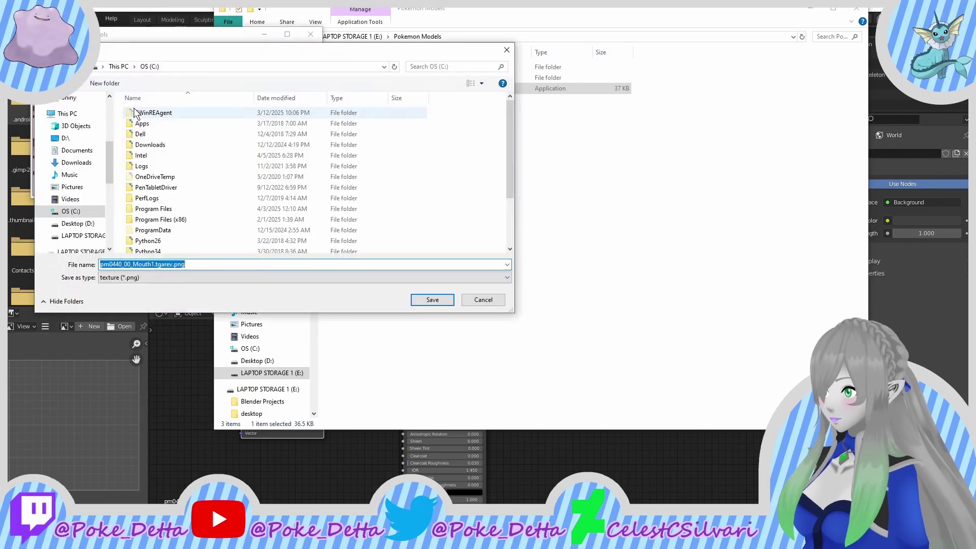
click(69, 97)
double_click(248, 265)
text(Mou)
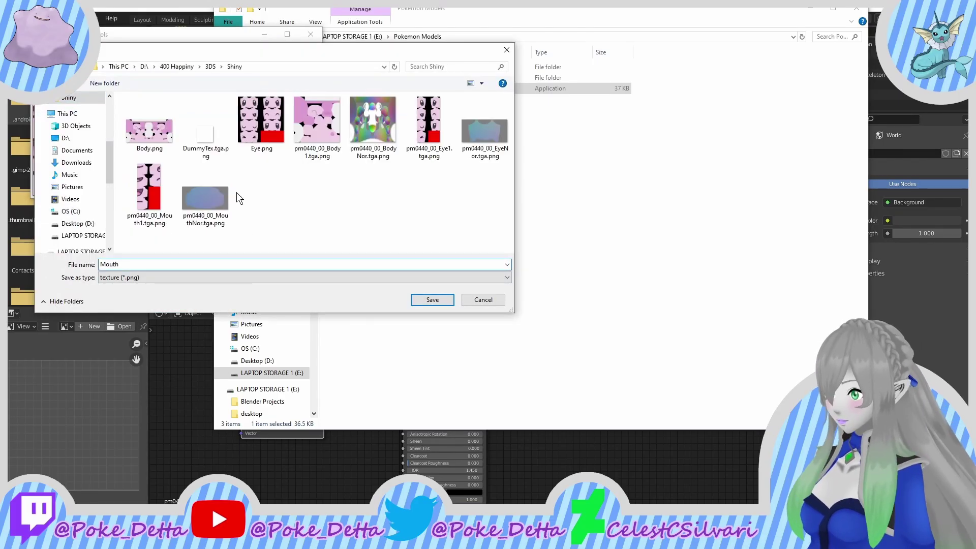
text(th)
click(432, 299)
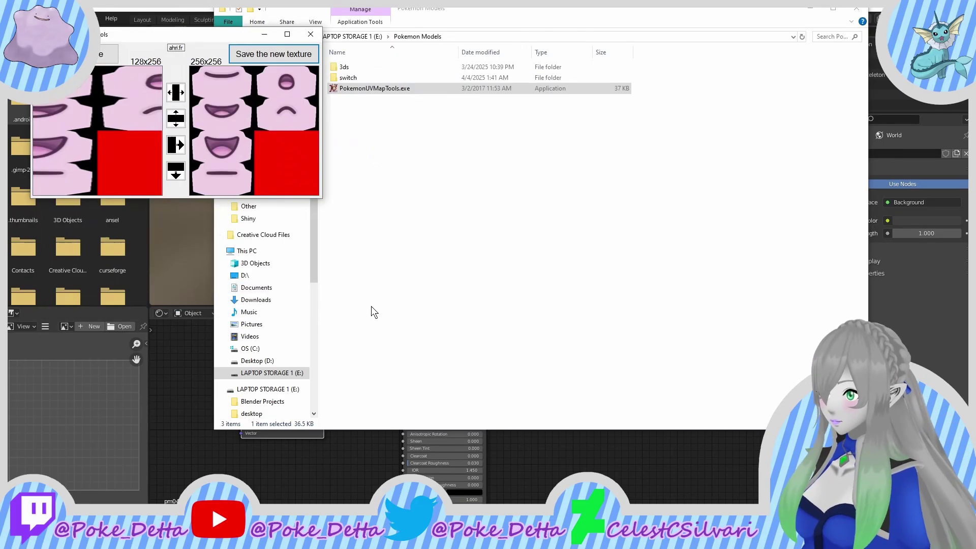
click(310, 34)
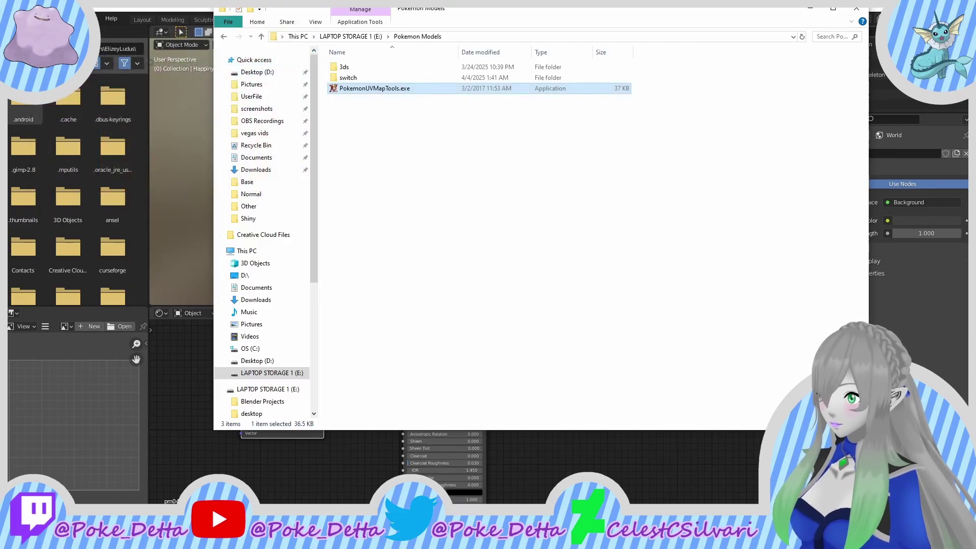
Step: Switch to Blender and replace the body material's image texture with Body.png from the Normal folder, feeding its Color into Base Color
click(390, 538)
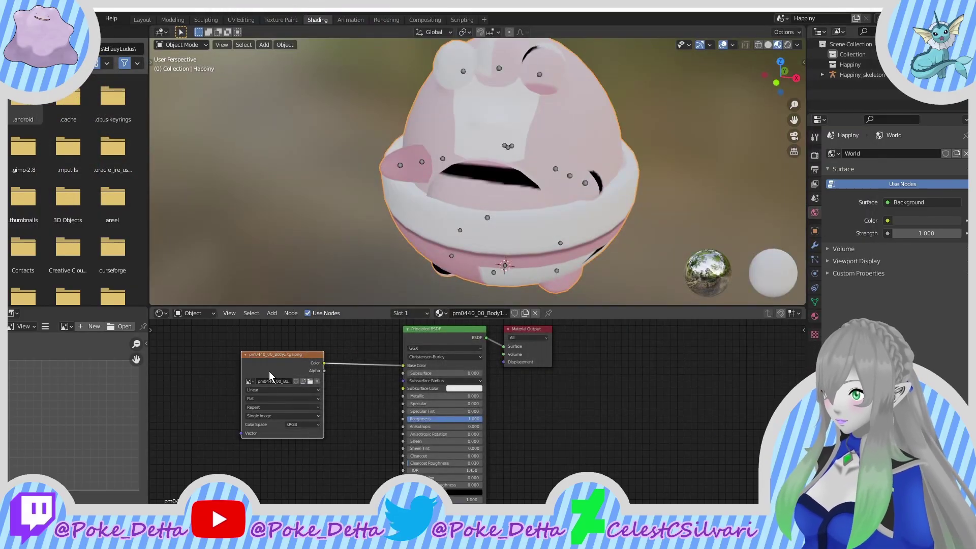
key(x)
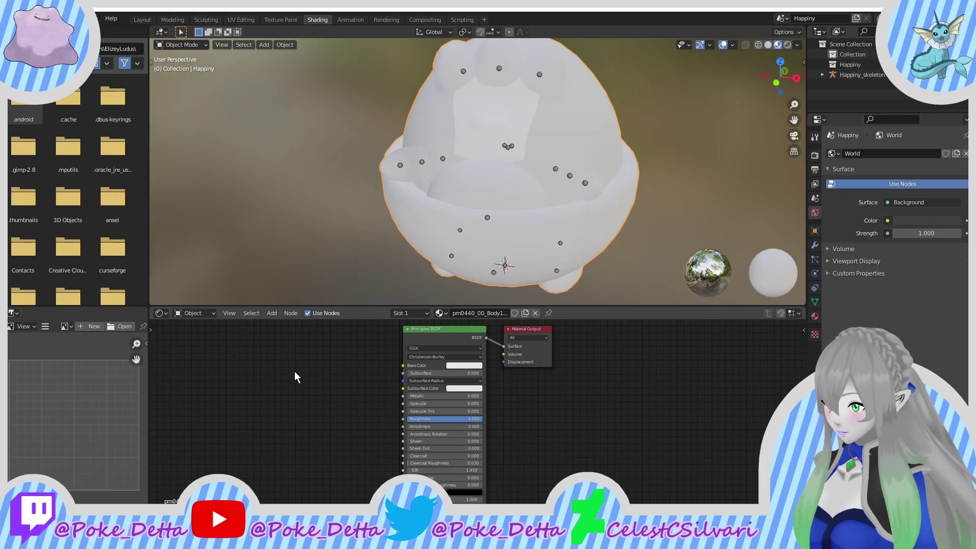
click(390, 537)
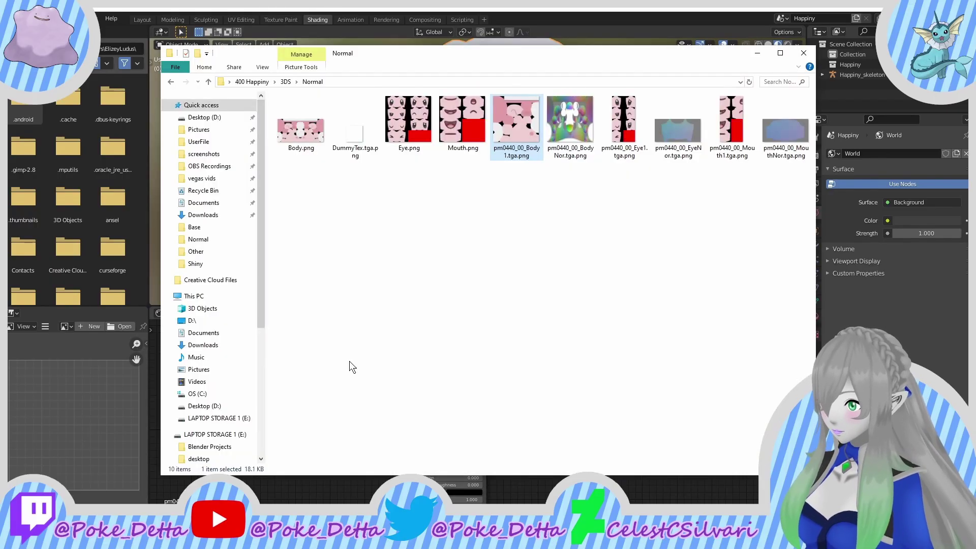
drag(301, 132, 332, 425)
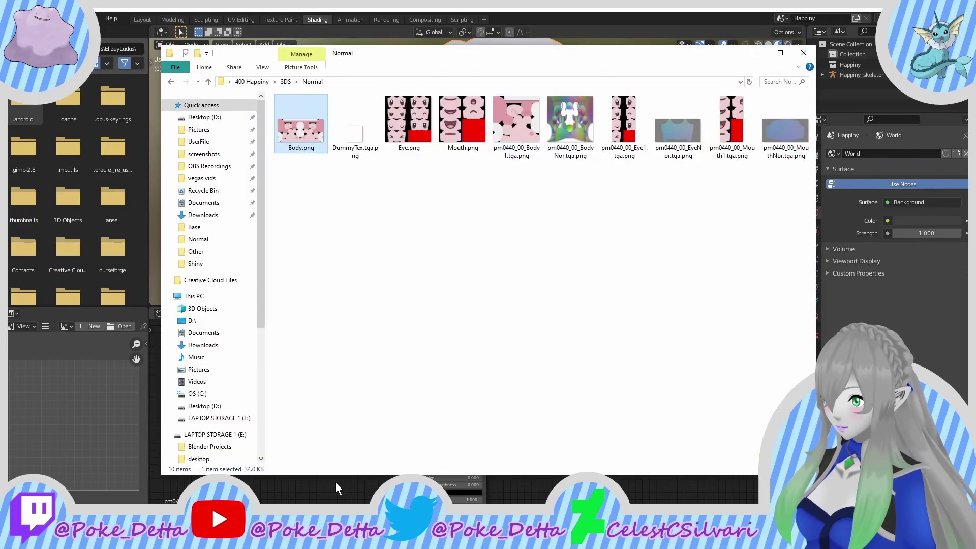
drag(335, 483, 325, 486)
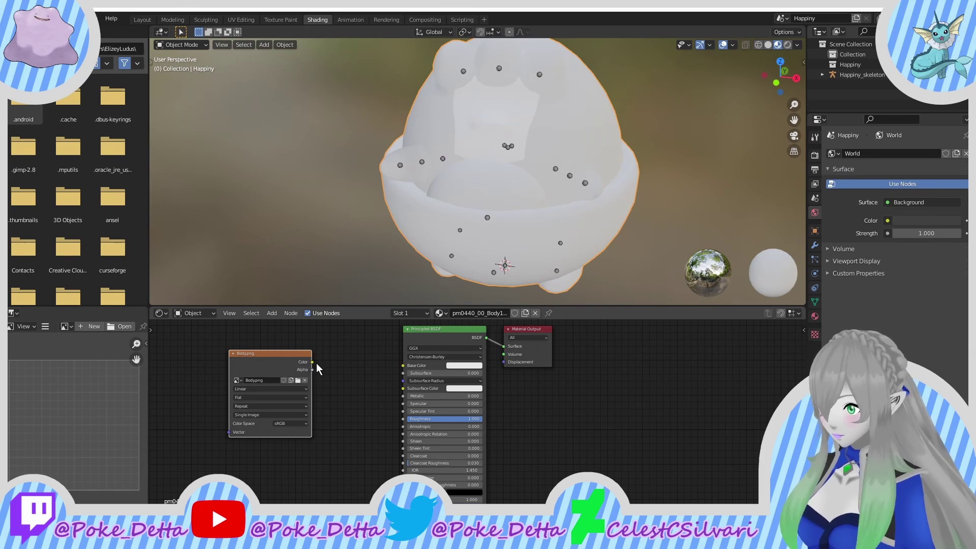
drag(317, 368, 400, 366)
middle_drag(311, 251, 273, 262)
right_click(431, 205)
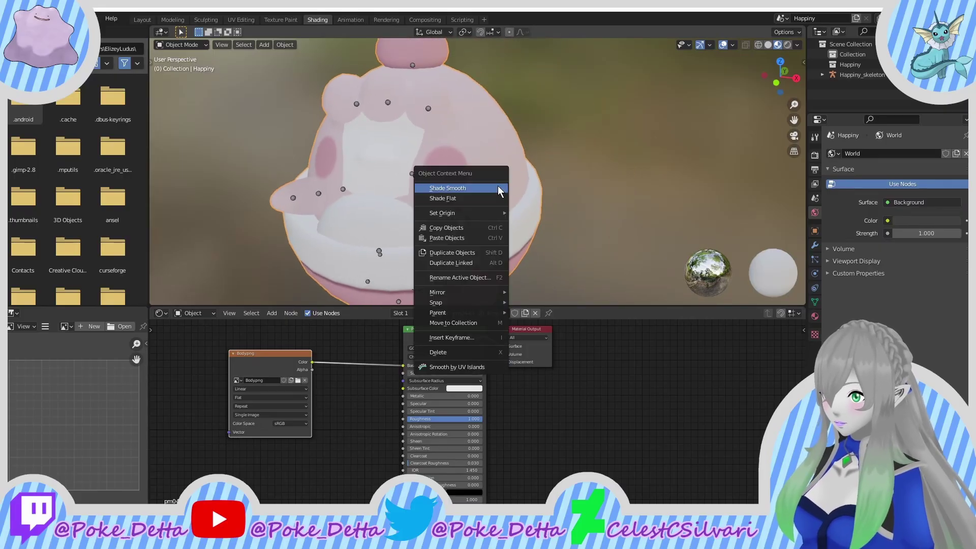
Step: Enable nodes for the pm0440_00_Eye1.tga material and set Specular to 0, Roughness to 1 and Sheen Tint to 0
click(405, 313)
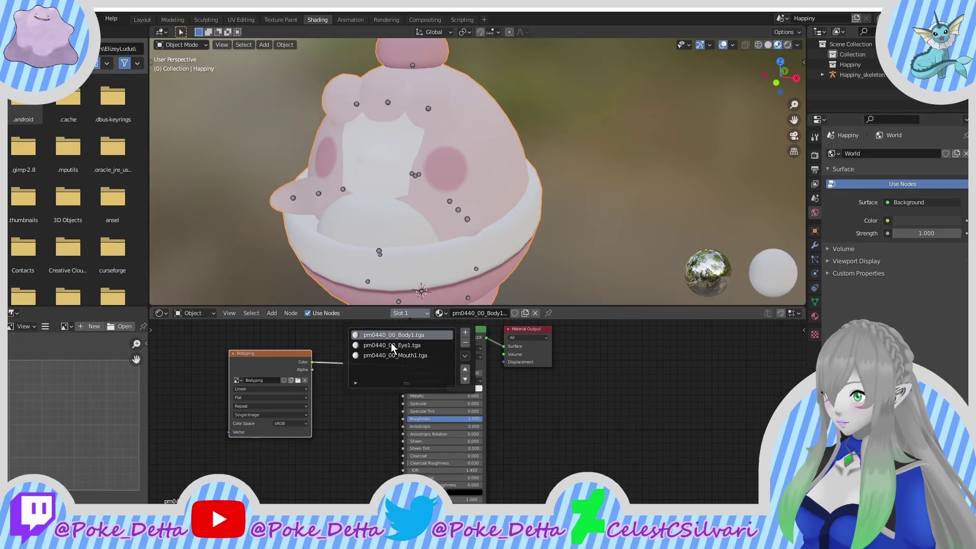
click(392, 345)
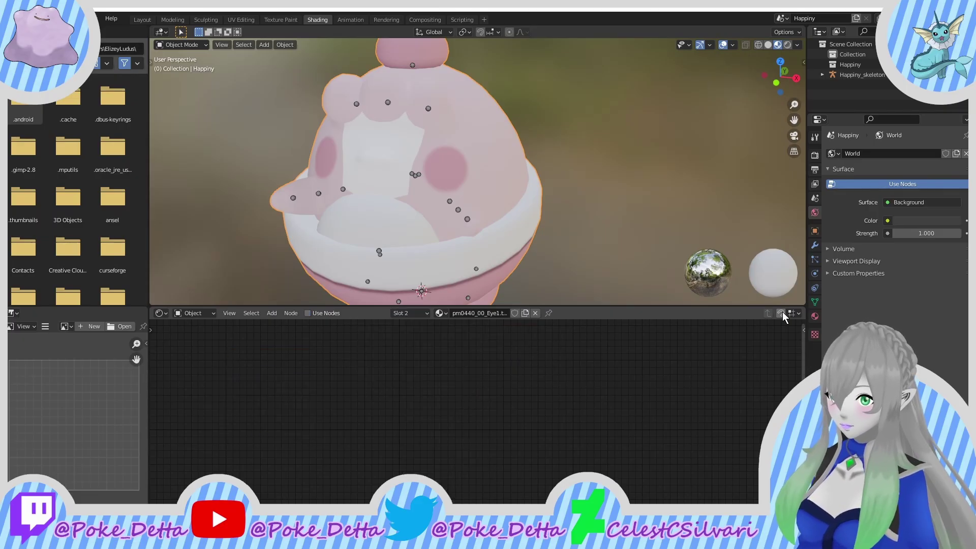
click(816, 316)
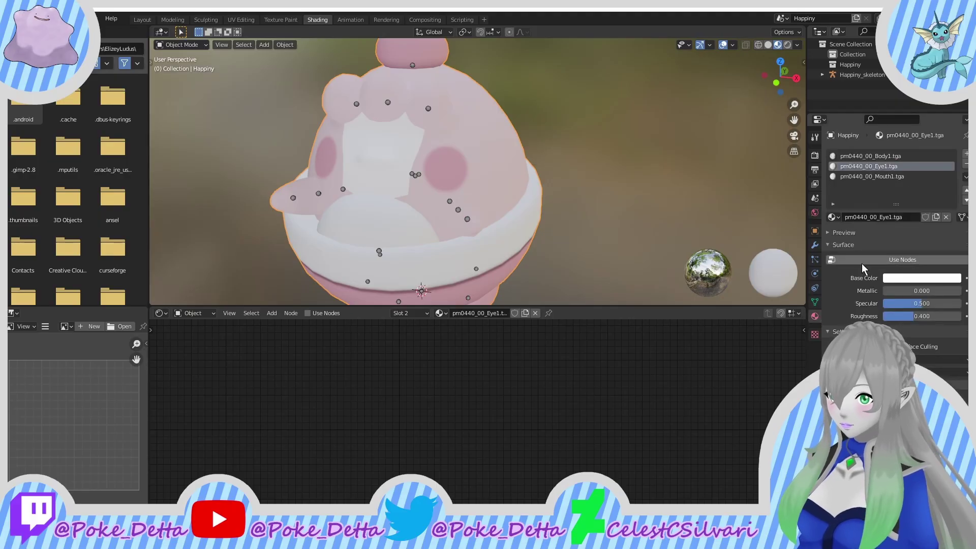
click(866, 262)
drag(429, 402, 406, 405)
click(438, 419)
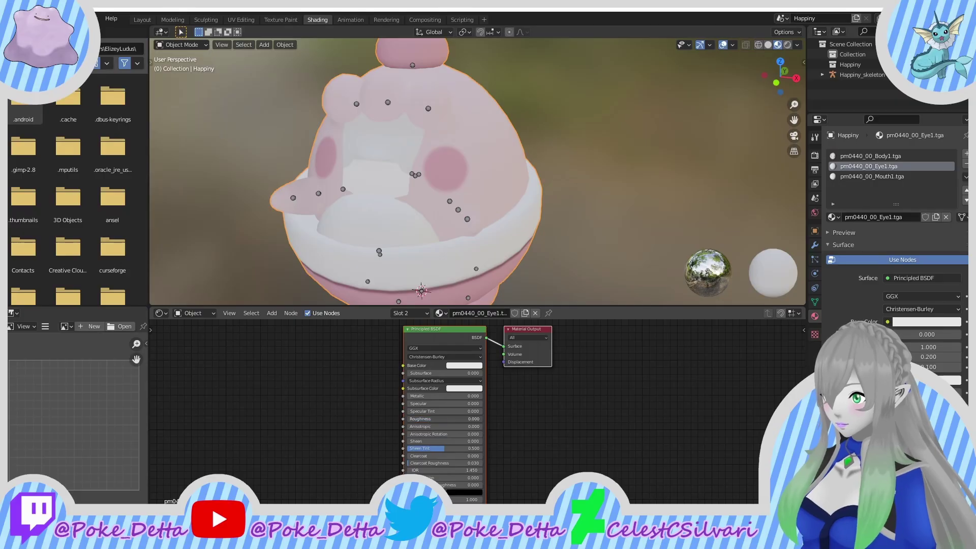
text(1)
key(Return)
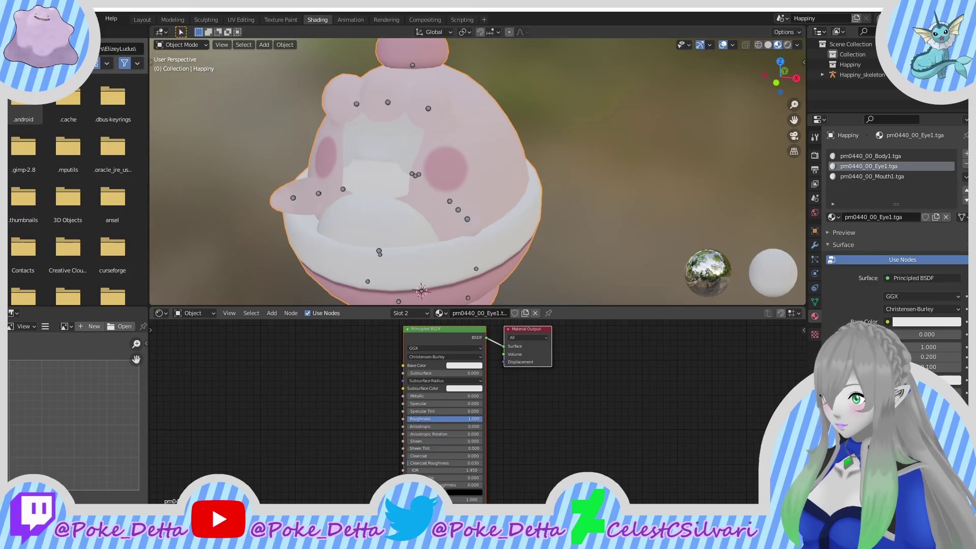
Step: Add Eye.png from the Normal folder to the eye material and connect its Color to Base Color
click(306, 526)
drag(408, 122, 407, 526)
drag(306, 487, 306, 486)
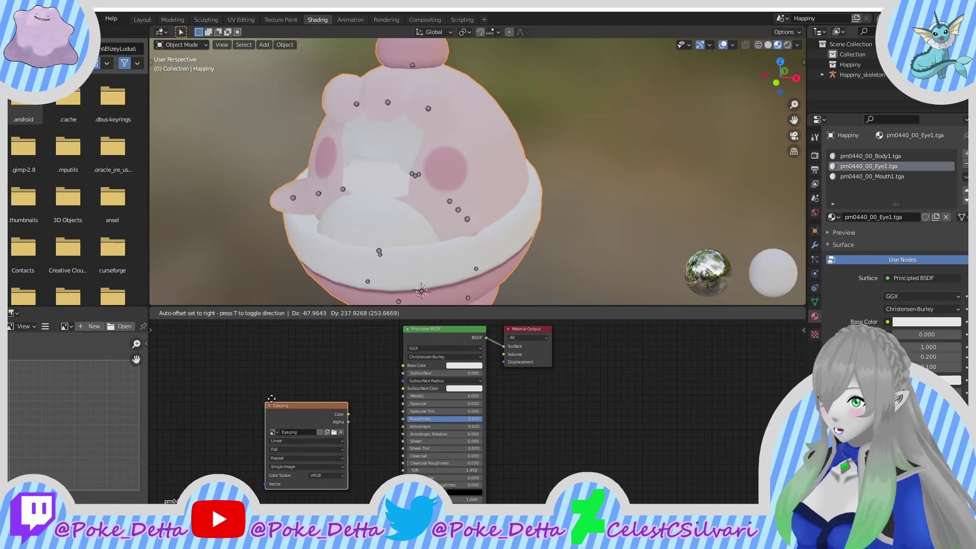
click(257, 358)
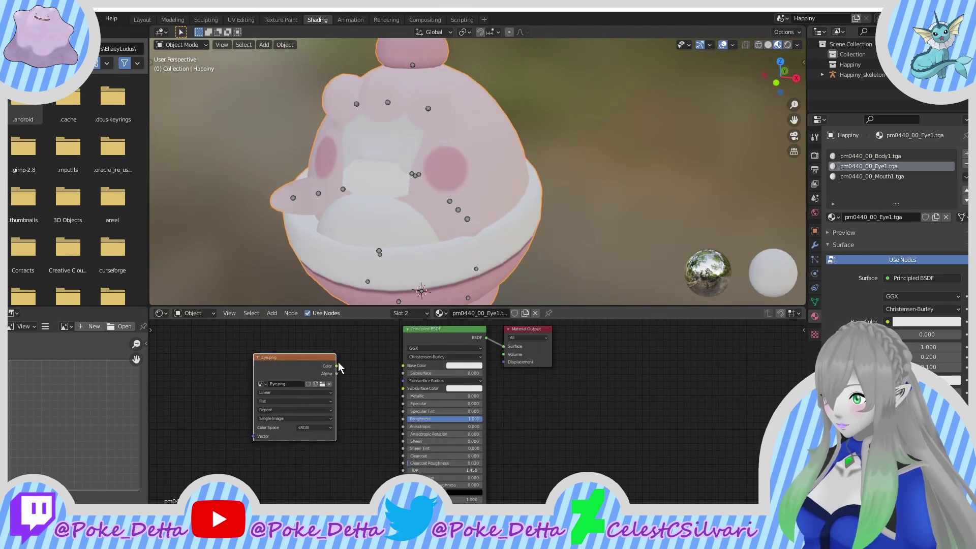
drag(338, 367, 407, 366)
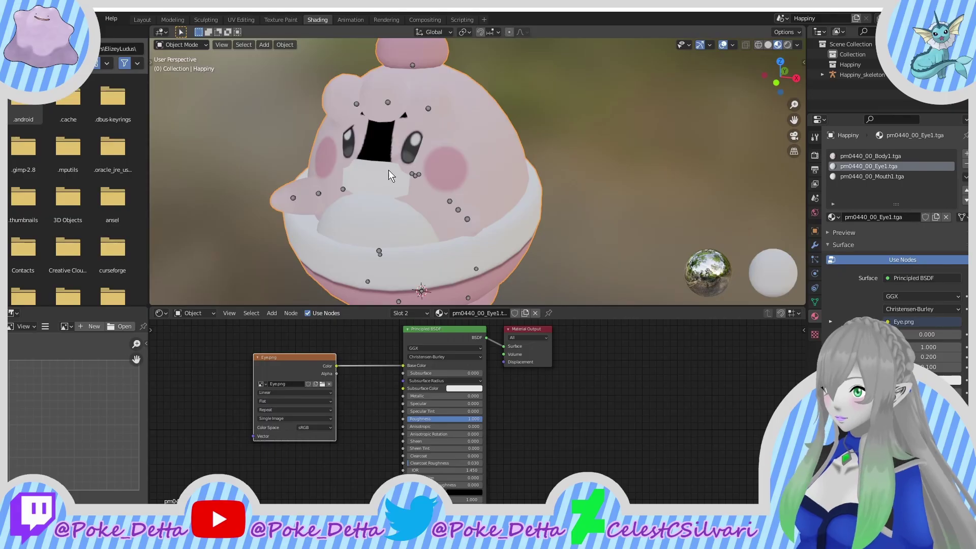
Step: Enable nodes for the pm0440_00_Mouth1.tga material and set Specular to 0, Roughness to 1 and Sheen Tint to 0
click(401, 313)
click(409, 355)
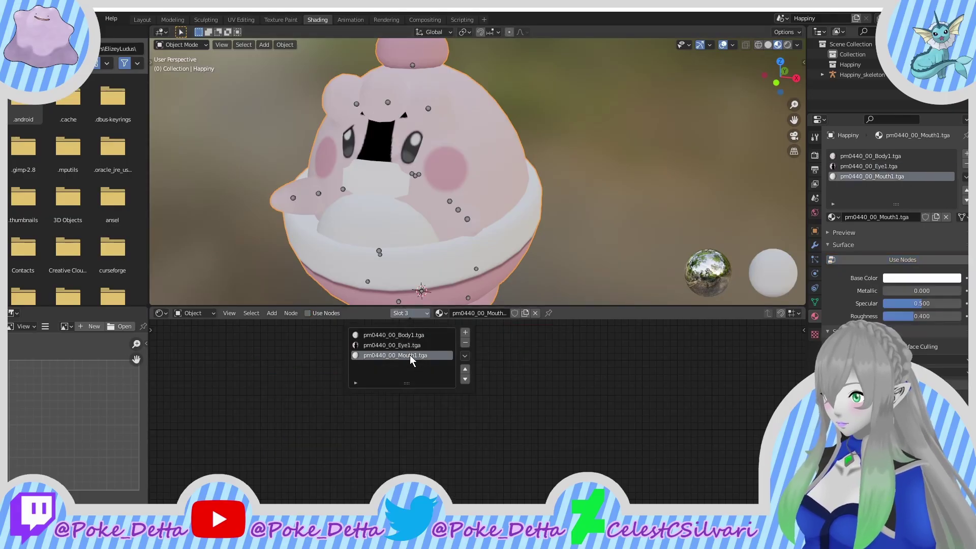
click(335, 511)
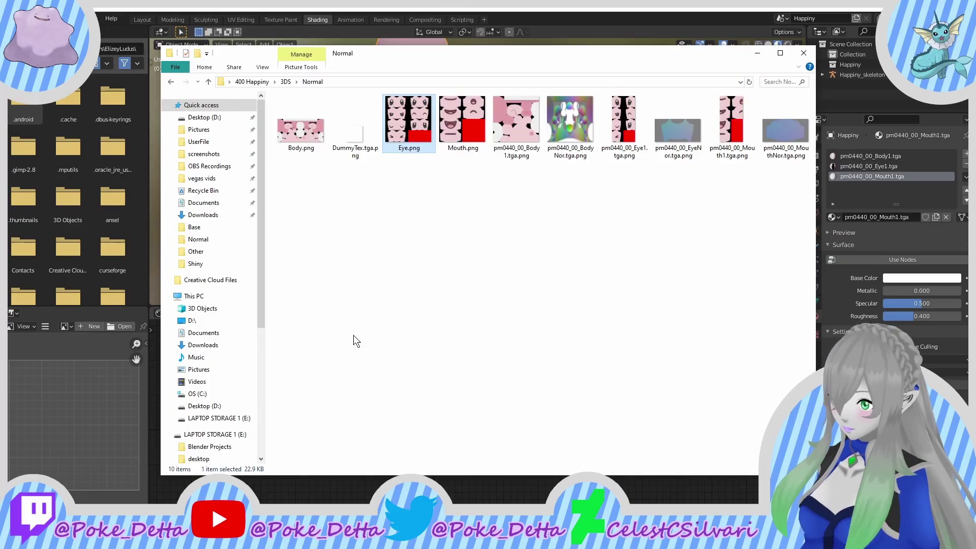
click(902, 260)
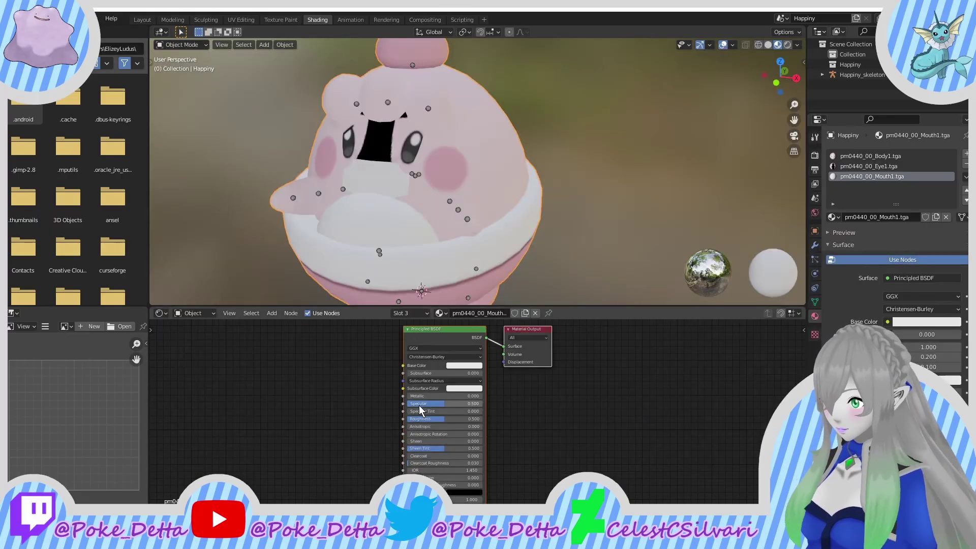
key(BackSpace)
drag(435, 420, 485, 425)
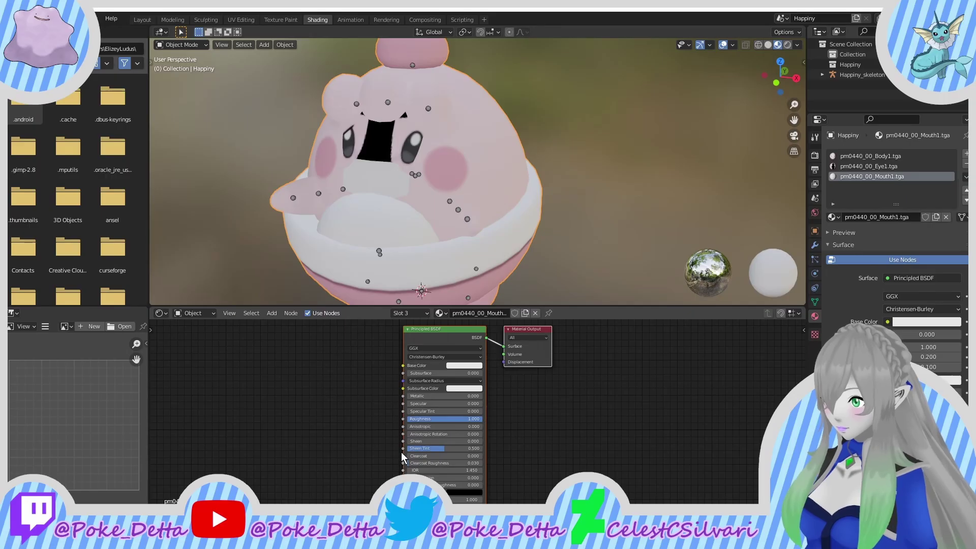
drag(438, 449, 394, 456)
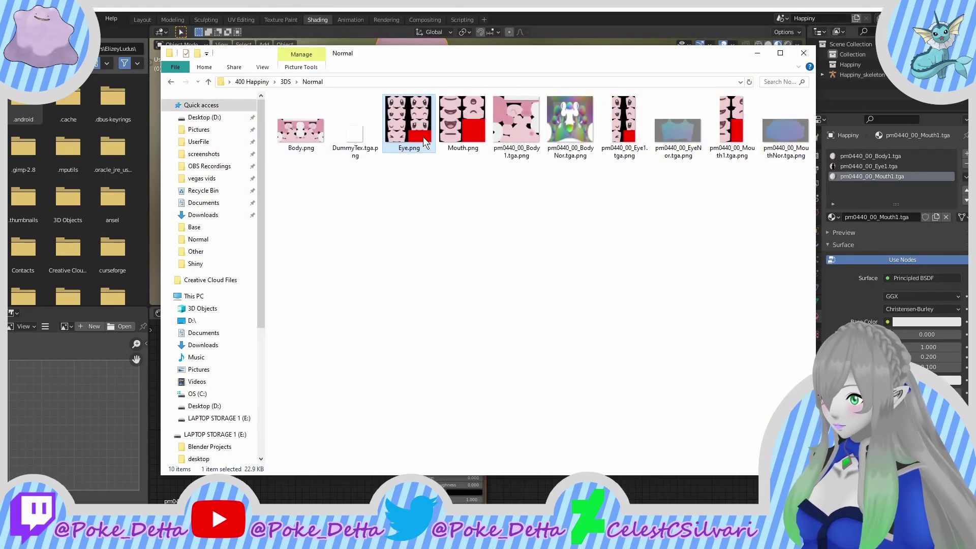
Step: Add Mouth.png from the Normal folder to the mouth material and connect its Color to Base Color
drag(462, 122, 266, 395)
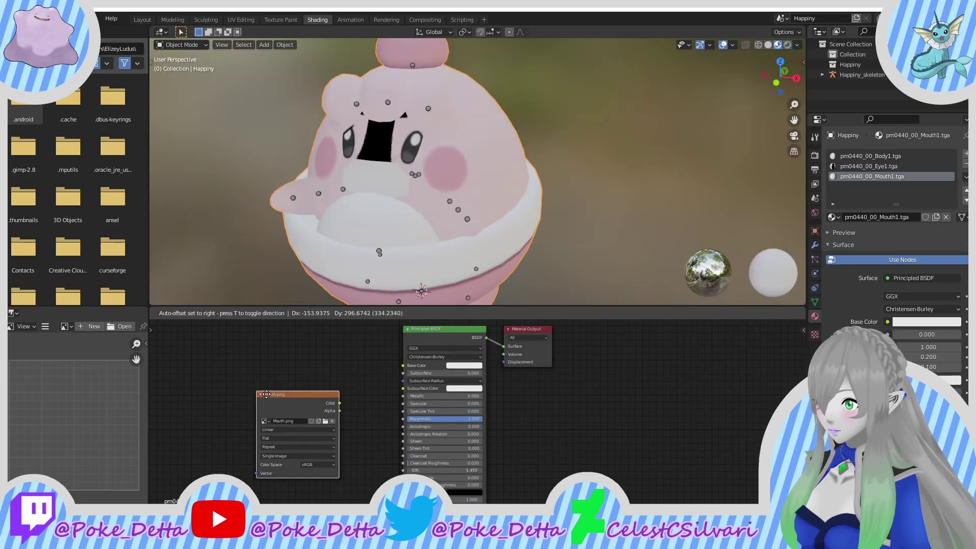
click(263, 384)
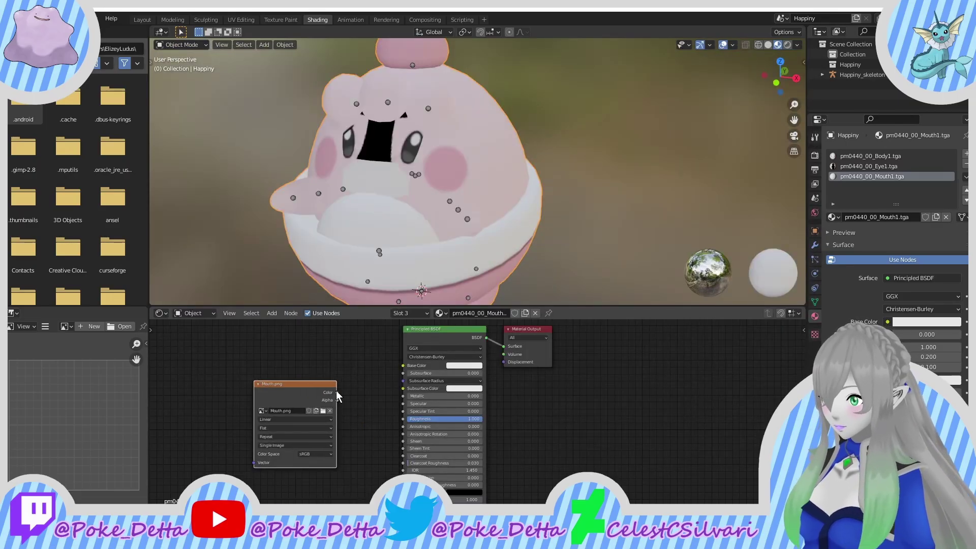
drag(337, 392, 403, 365)
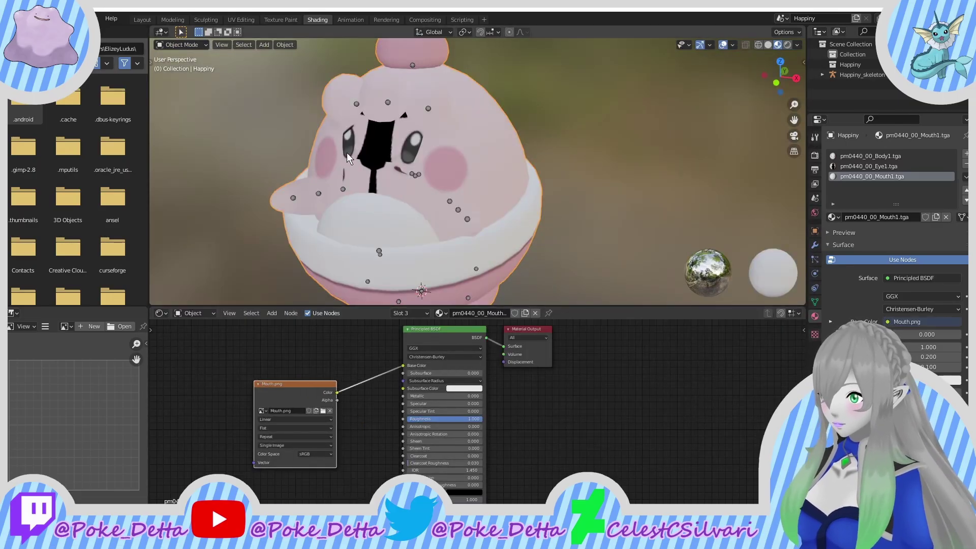
Step: Select only the Happiny mesh faces that use the pm0440_00_Eye1.tga material and bring up their UV layout for editing
click(142, 19)
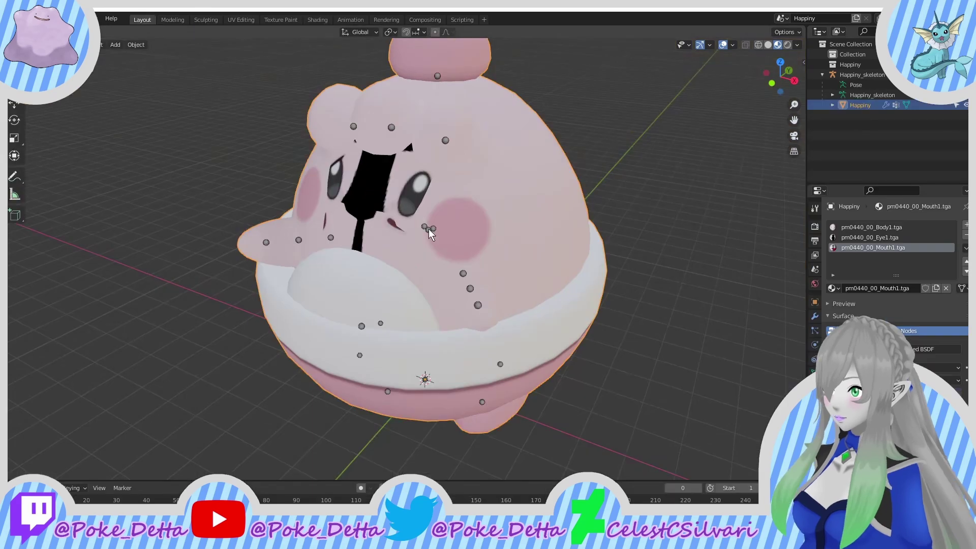
click(596, 190)
click(542, 217)
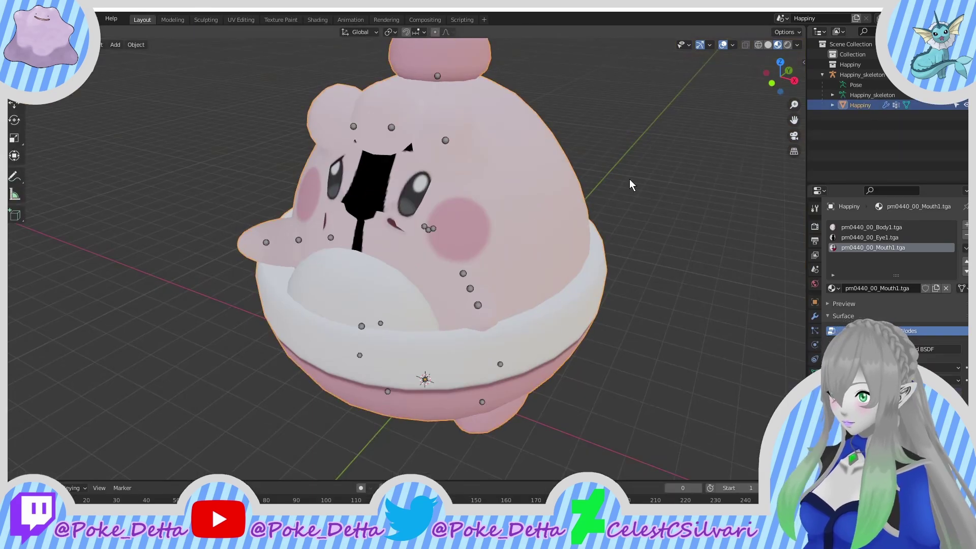
key(Tab)
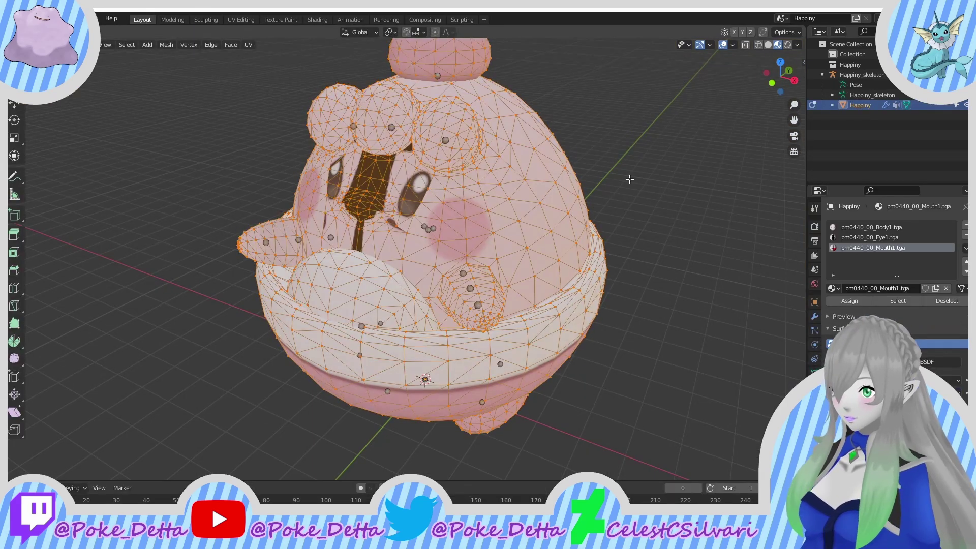
click(688, 228)
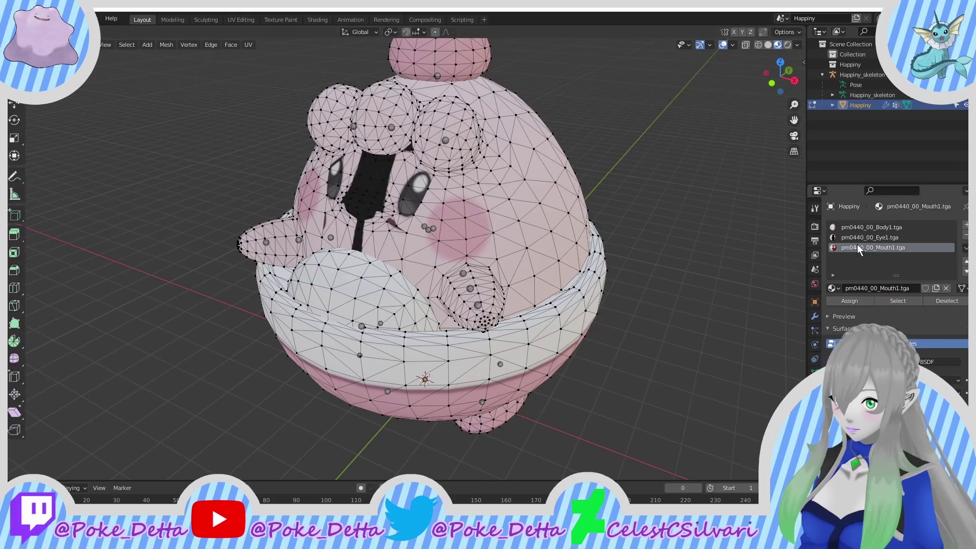
click(885, 237)
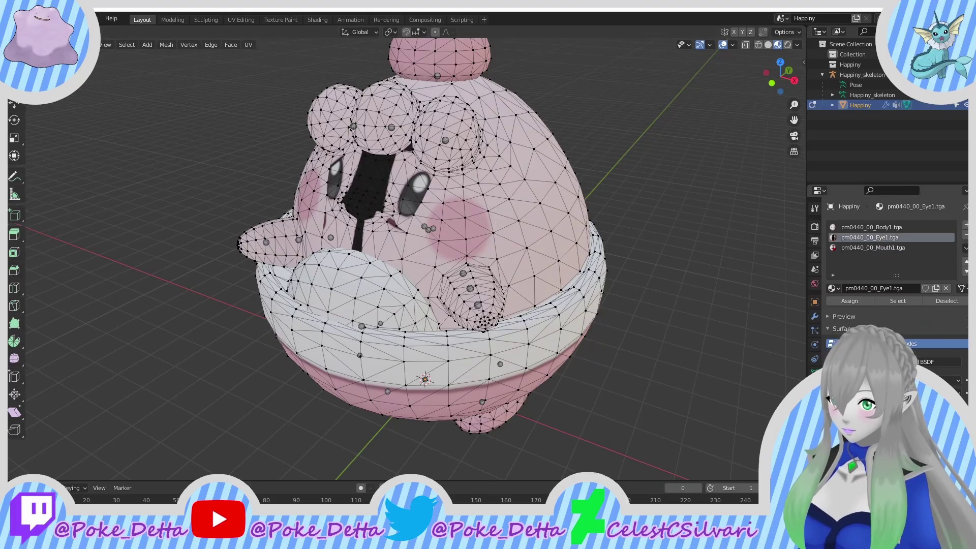
click(897, 301)
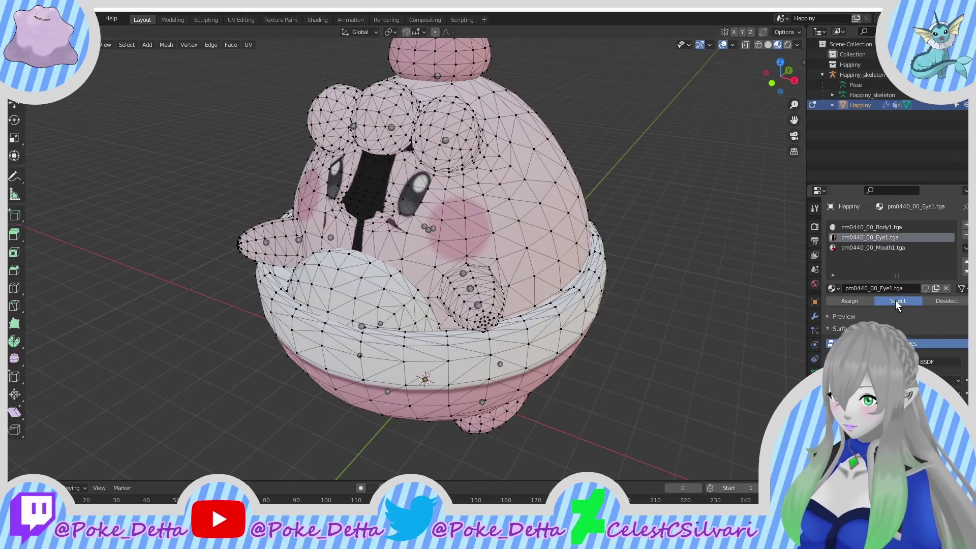
click(248, 19)
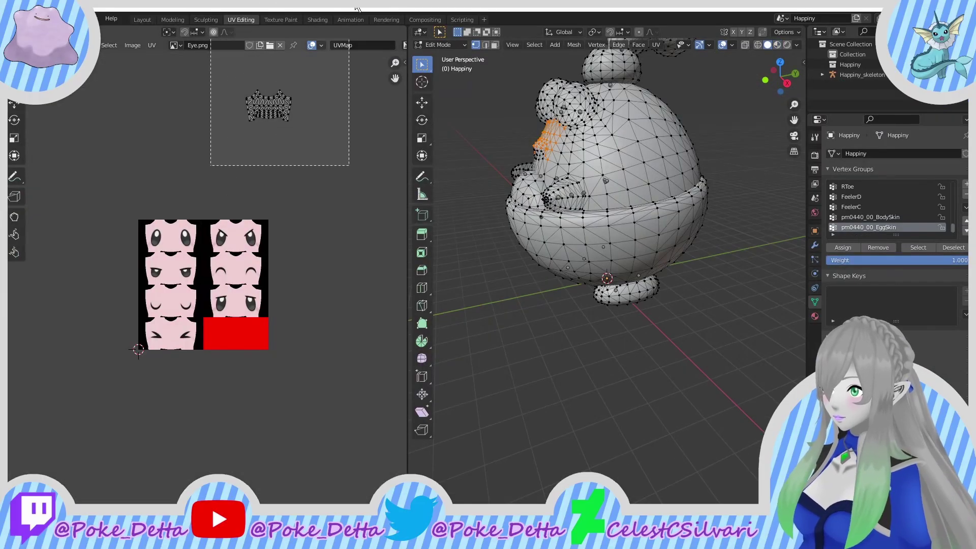
Step: Show the 3D viewport in material preview and move the selected eye UVs by -1 along Y
middle_drag(610, 112, 710, 109)
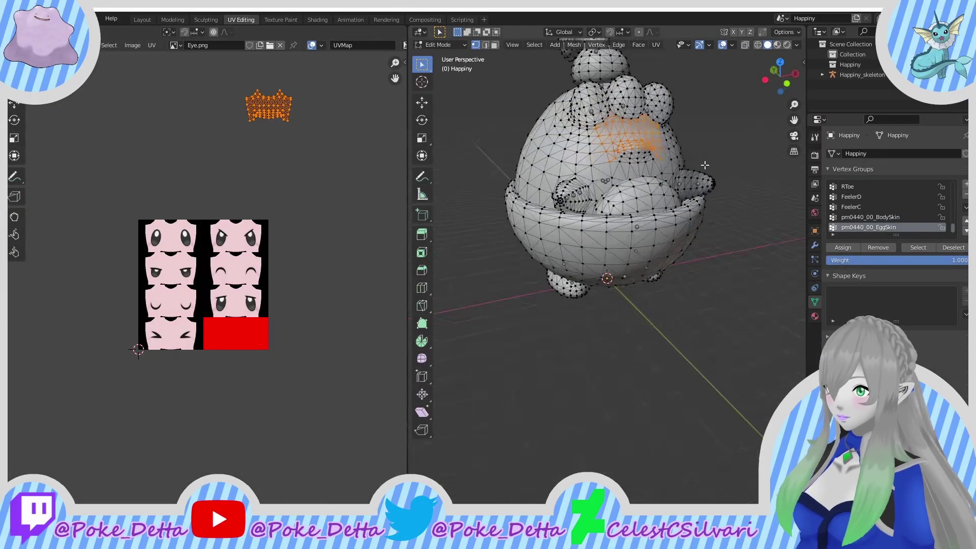
click(776, 45)
mouse_move(711, 255)
middle_down()
mouse_move(762, 306)
mouse_move(638, 301)
middle_up()
scroll(762, 306, up, 3)
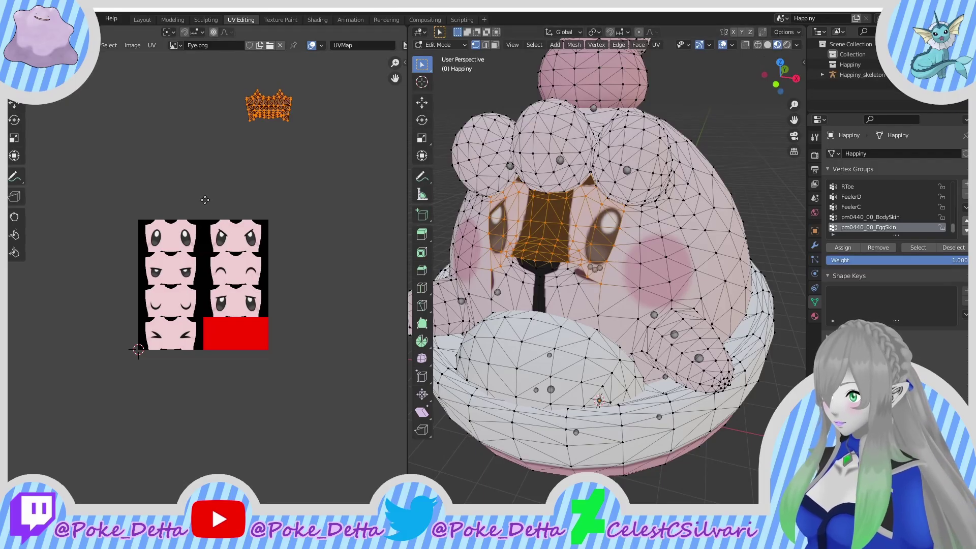
middle_drag(204, 200, 204, 222)
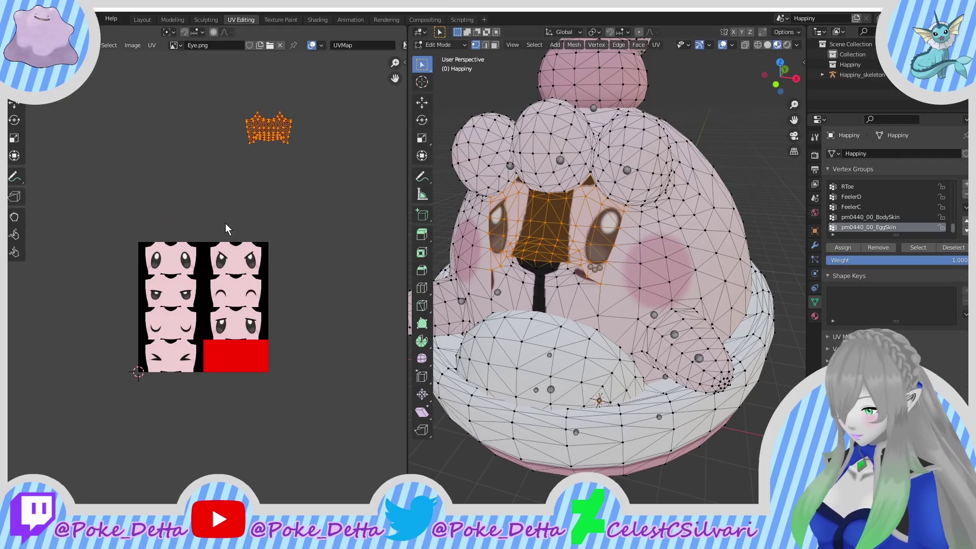
key(g)
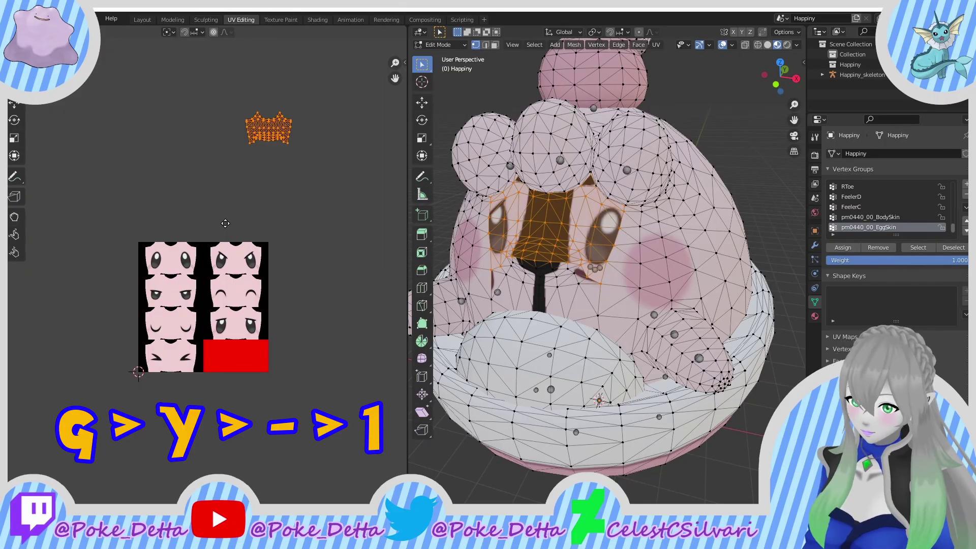
key(y)
key(minus)
key(1)
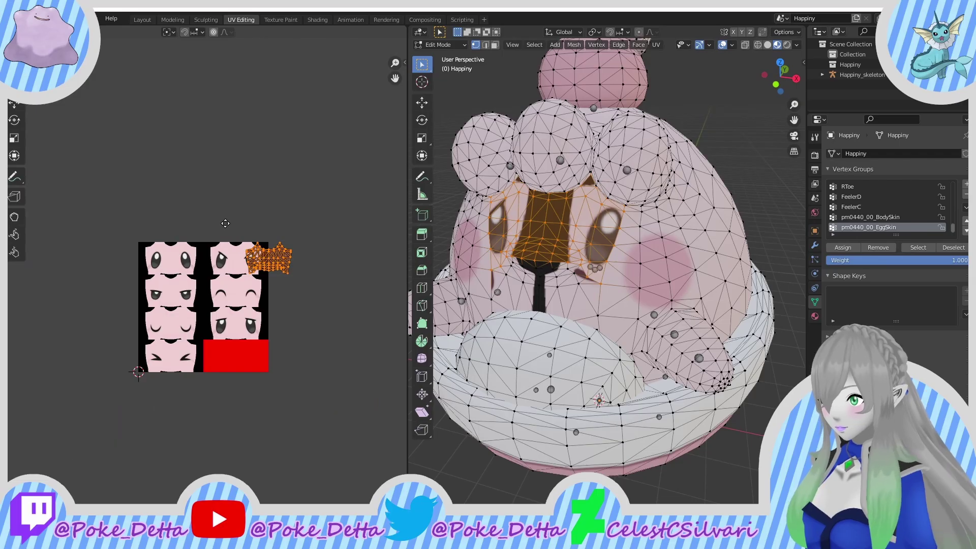
key(Return)
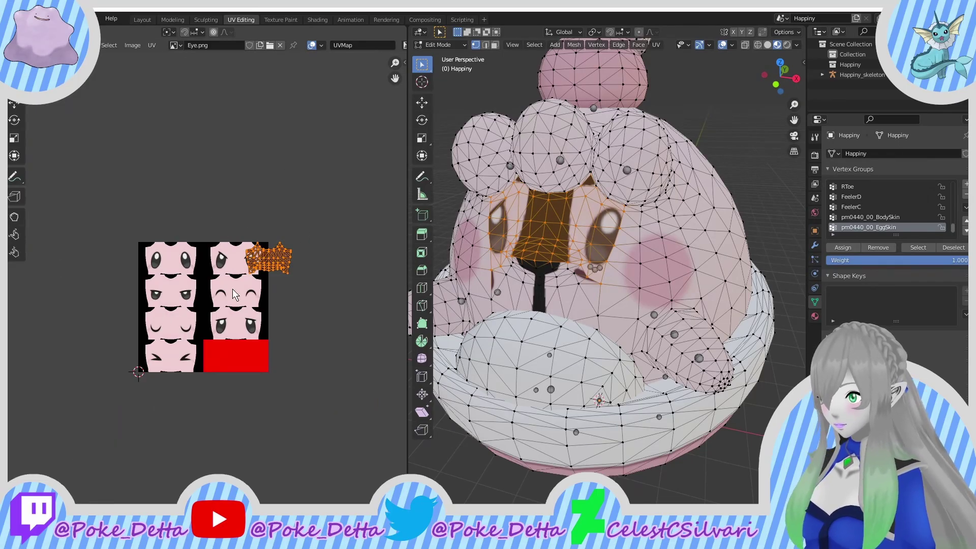
Step: Move the eye UVs by -0.75 along X onto the open-eyes image of the eye texture
scroll(223, 256, up, 4)
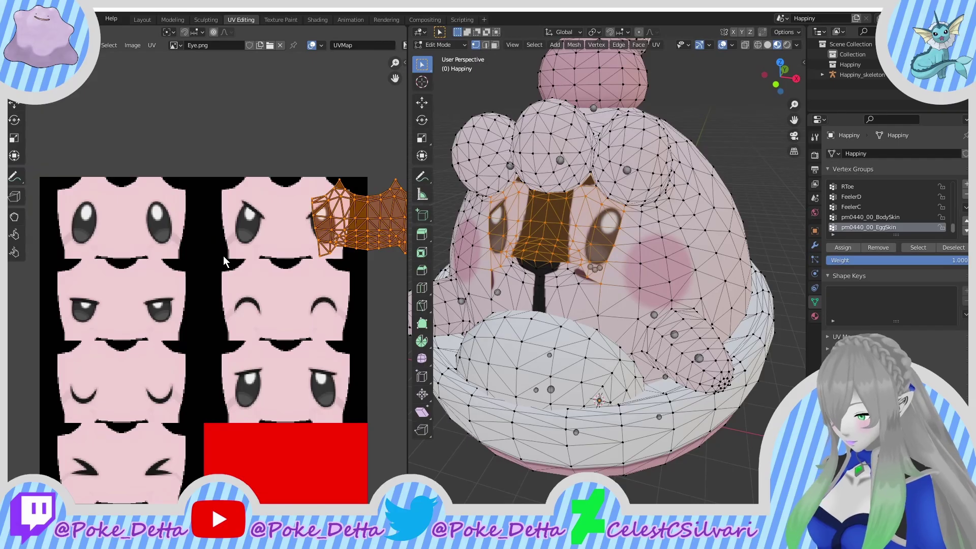
text(gx-.75)
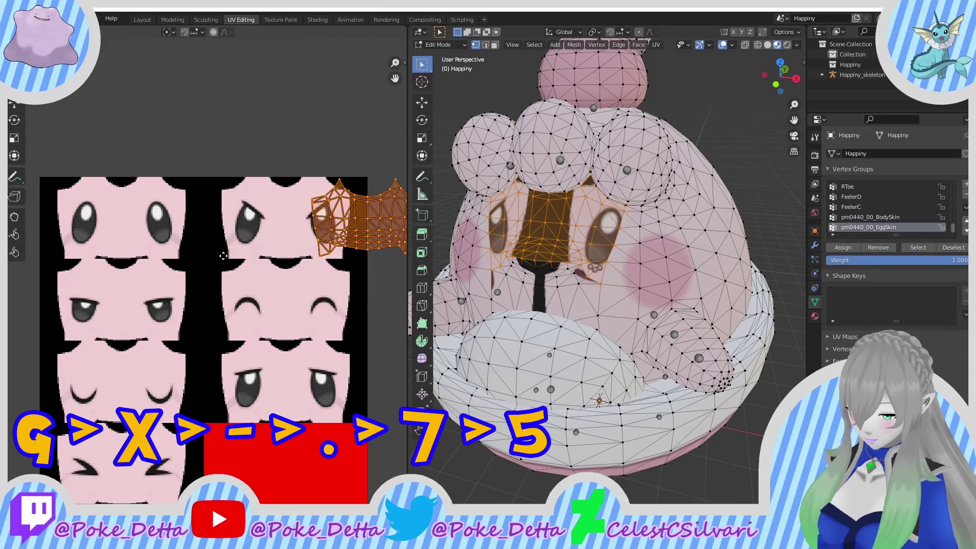
key(Return)
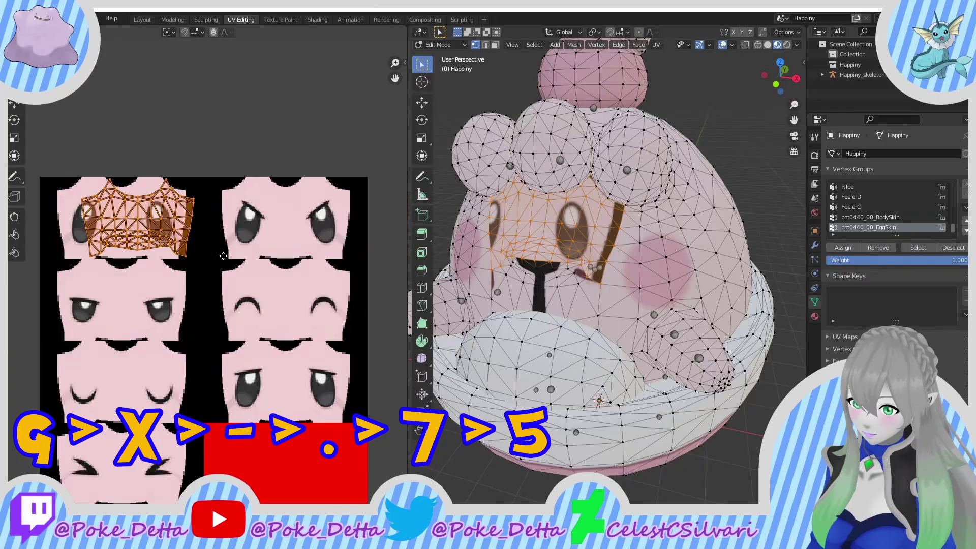
text(5)
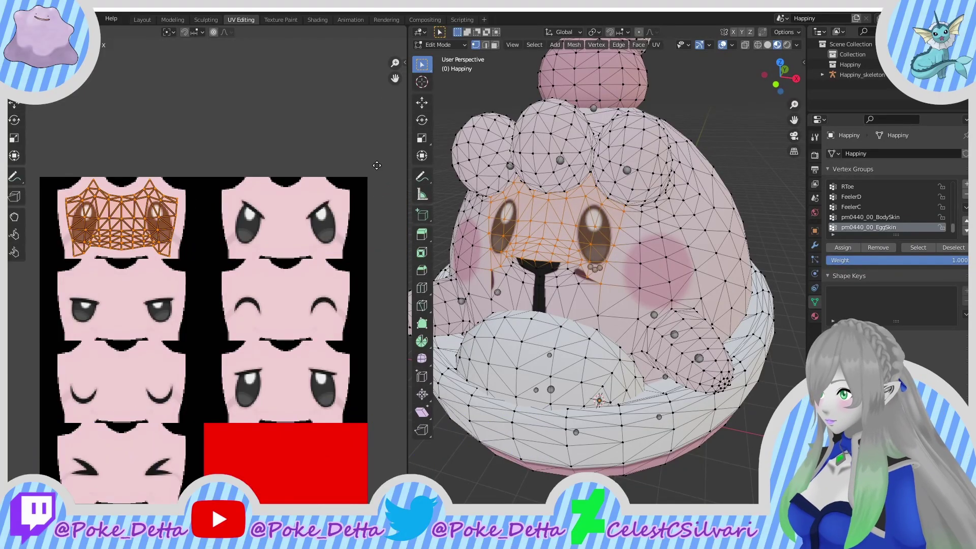
key(Return)
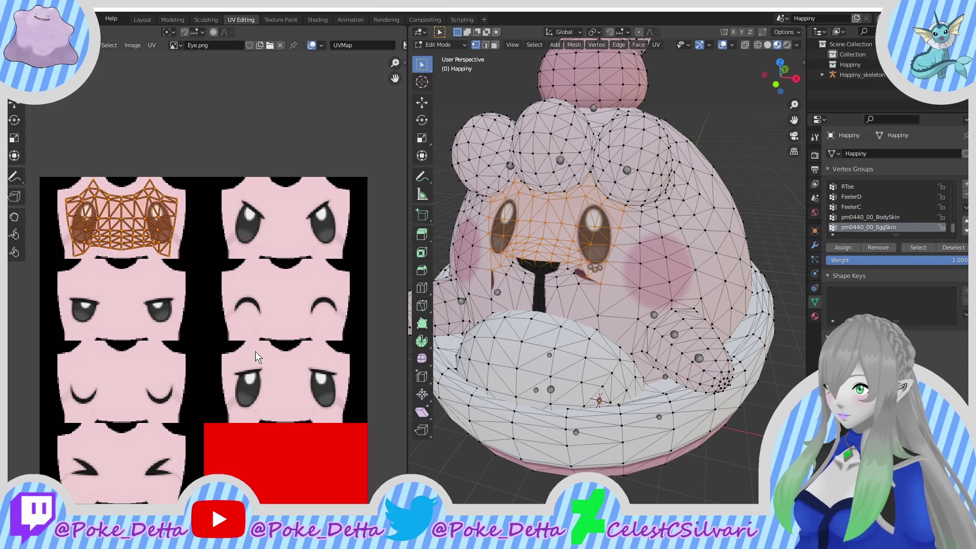
Step: Select only the mesh faces that use the pm0440_00_Mouth1.tga material, and select all of their UVs
click(754, 462)
click(814, 316)
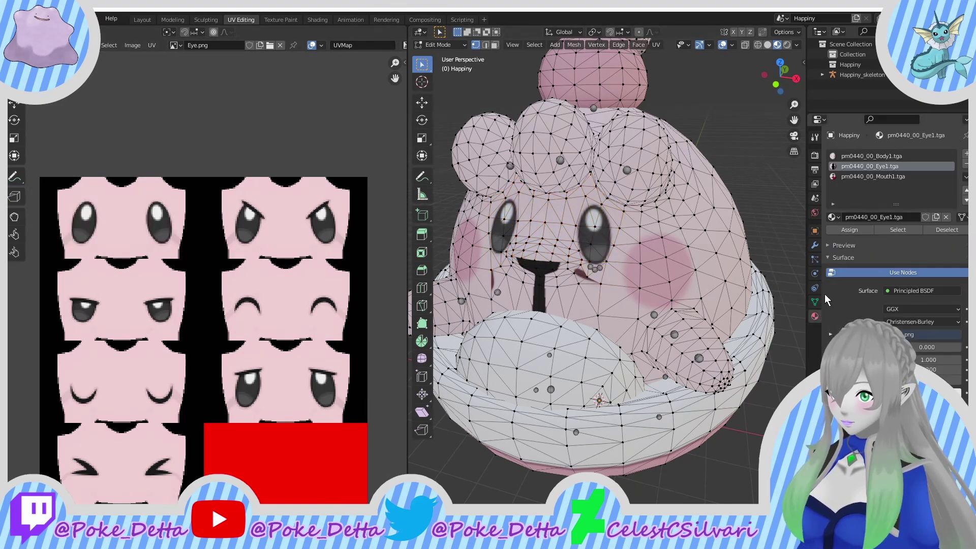
click(868, 177)
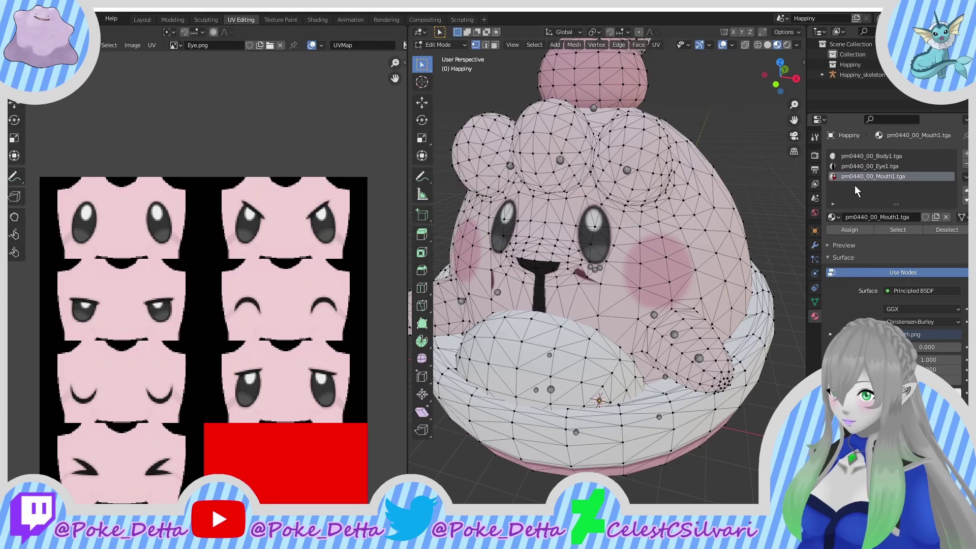
click(900, 230)
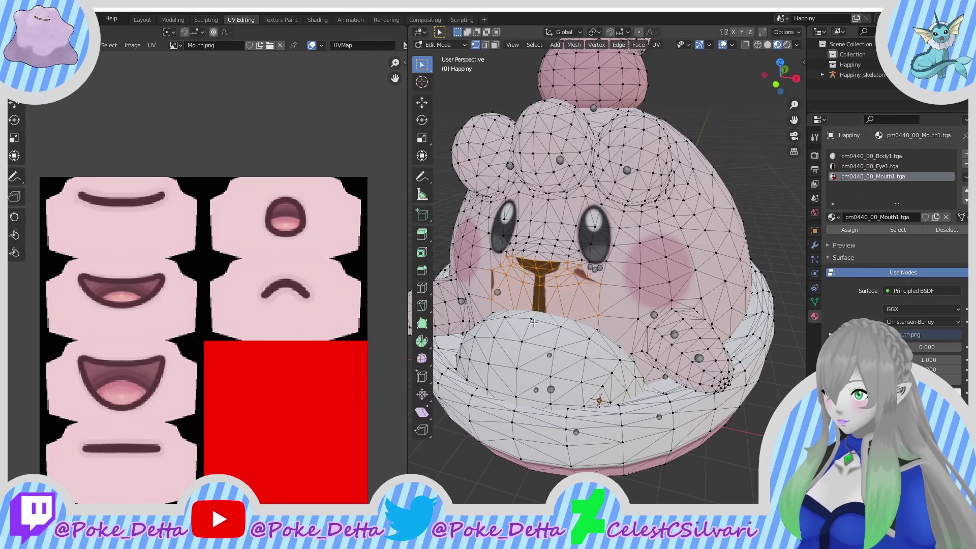
scroll(261, 276, down, 7)
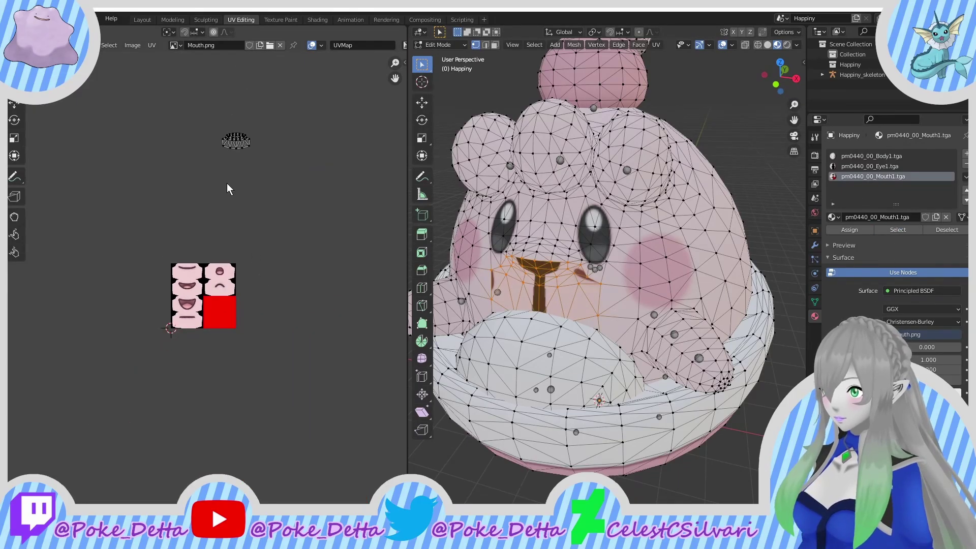
drag(131, 224, 292, 40)
scroll(259, 180, up, 1)
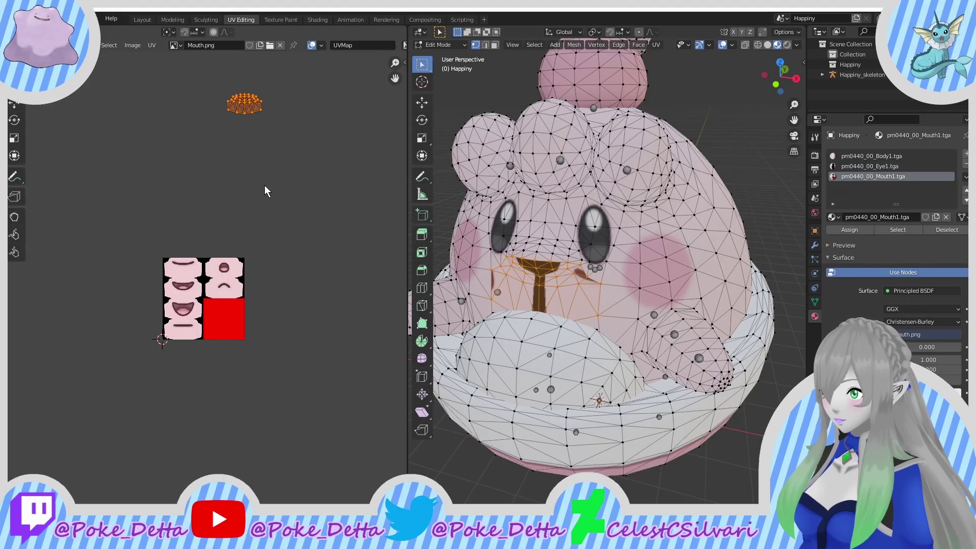
Step: Move the mouth UVs by -2 along Y and -0.75 along X onto the closed-smile image of the mouth texture
text(gy-2)
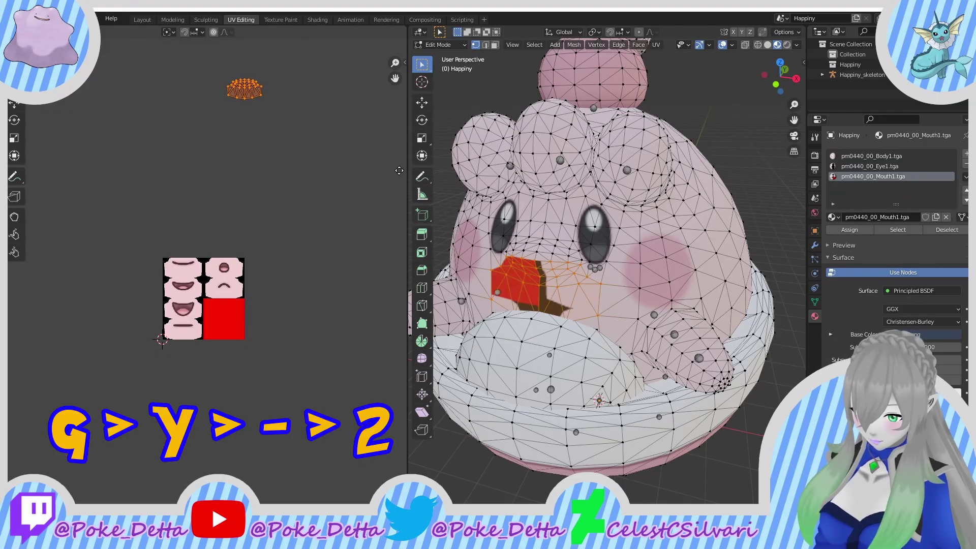
key(Return)
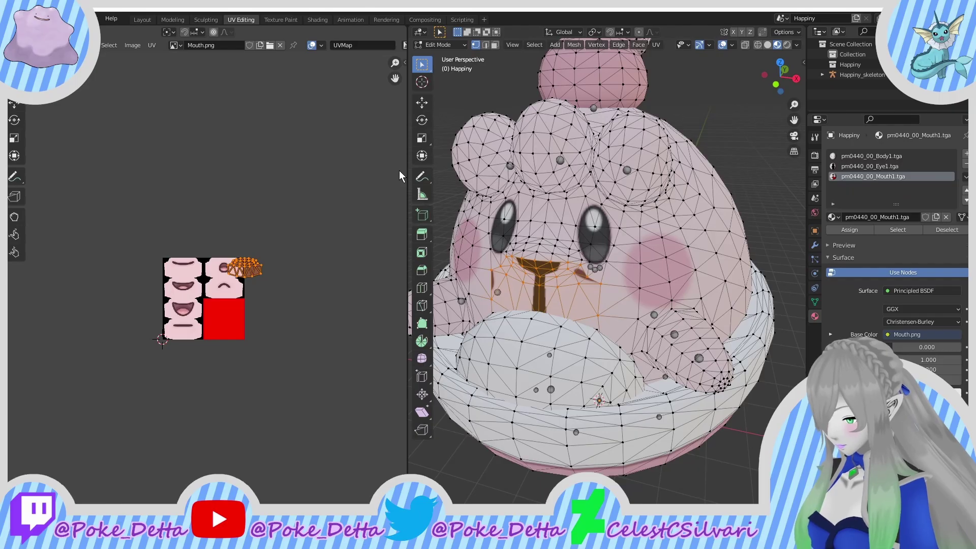
key(g)
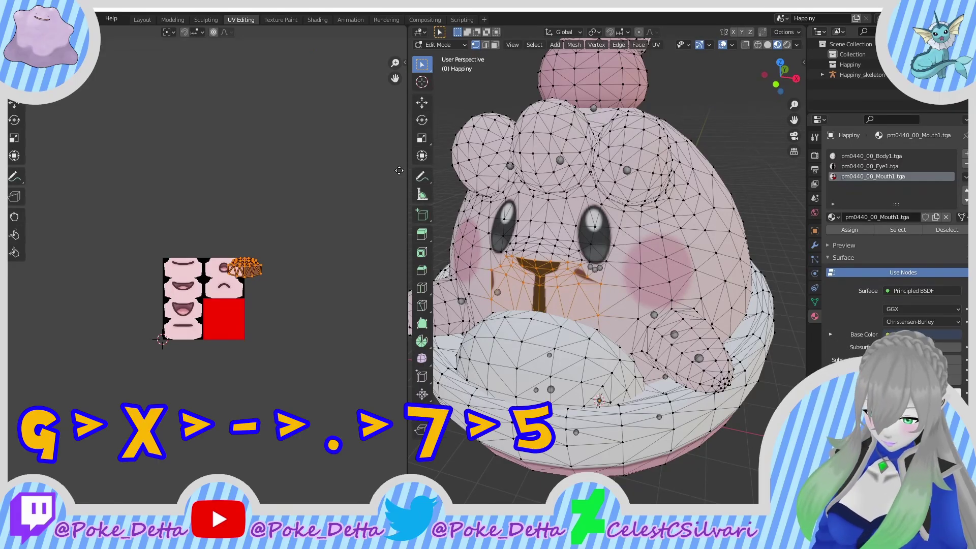
key(x)
key(minus)
key(period)
key(7)
key(5)
key(Return)
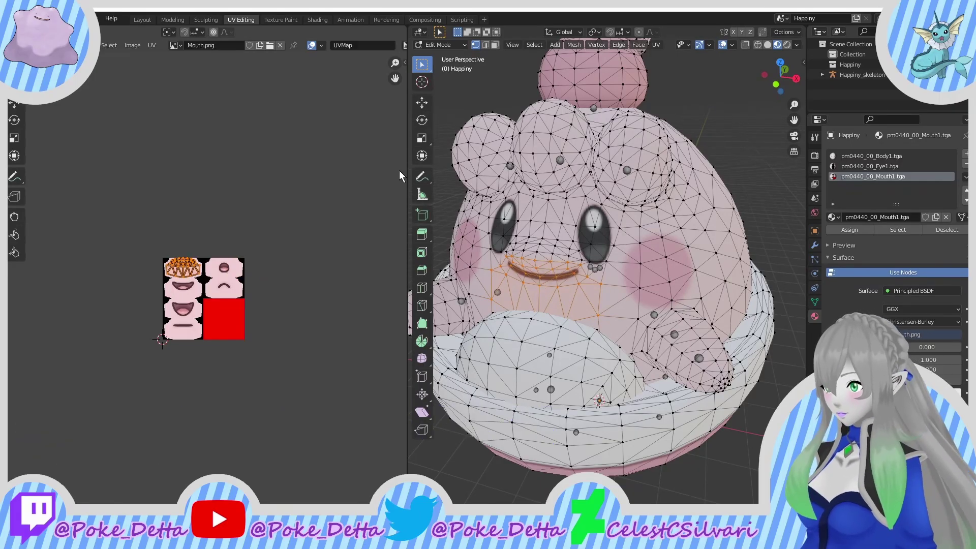
scroll(398, 170, up, 7)
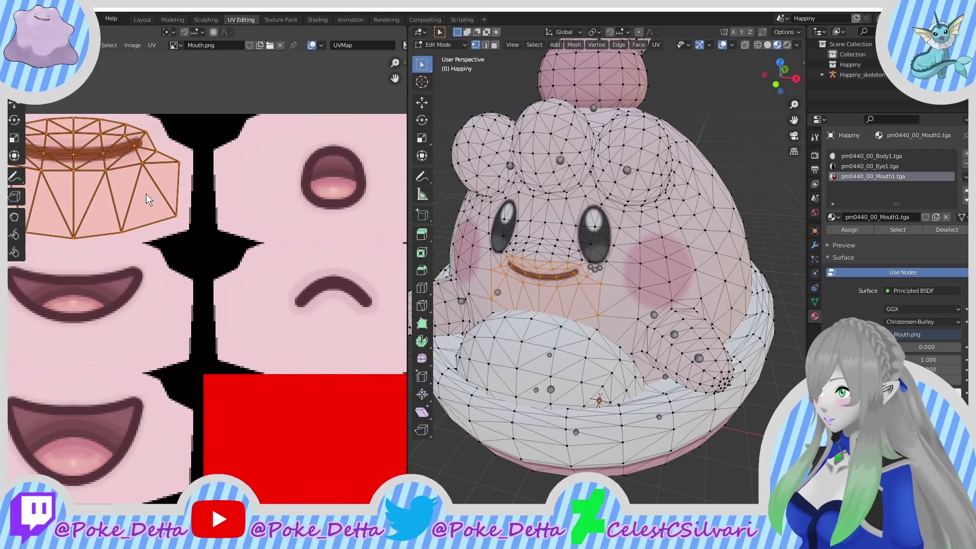
scroll(146, 193, down, 2)
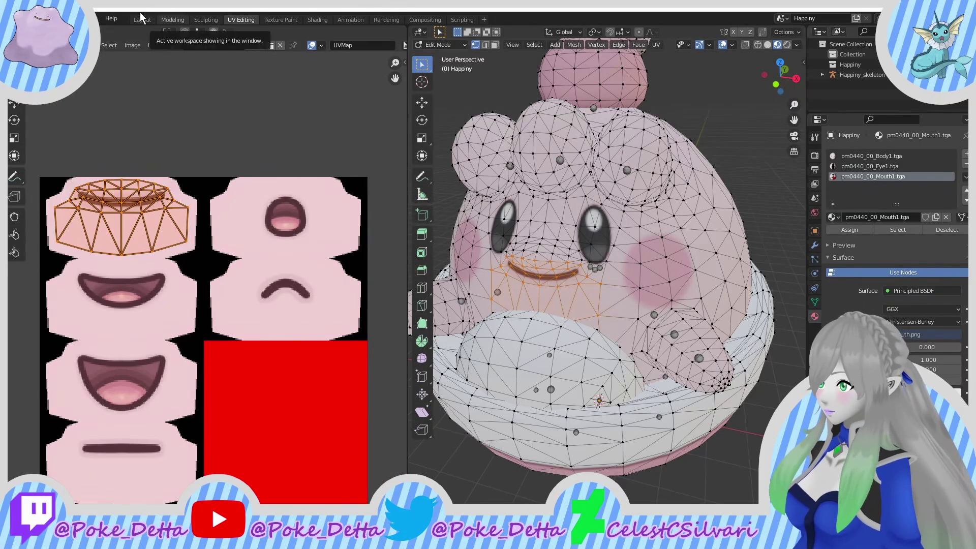
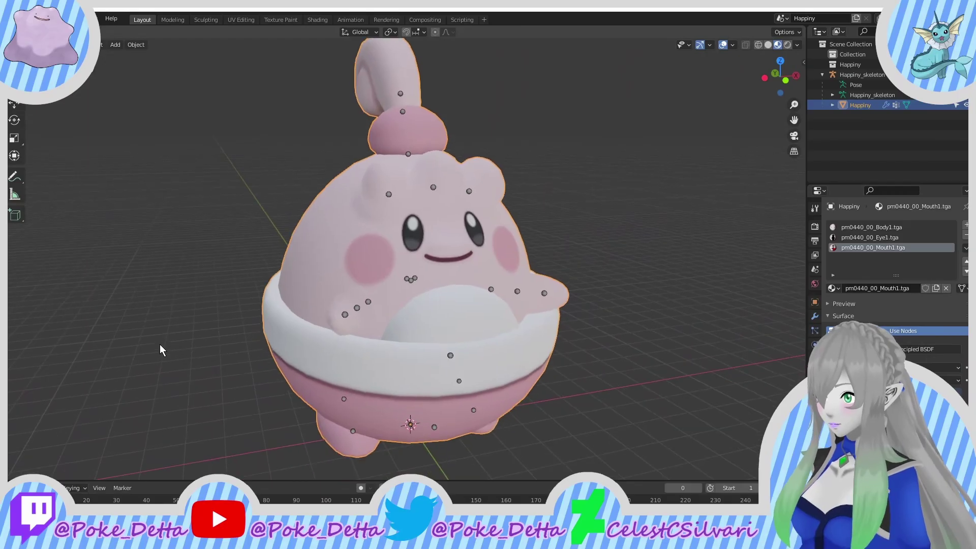
Step: Select the Happiny_skeleton armature, show its armature data properties and put it into Edit Mode
middle_drag(408, 271, 370, 274)
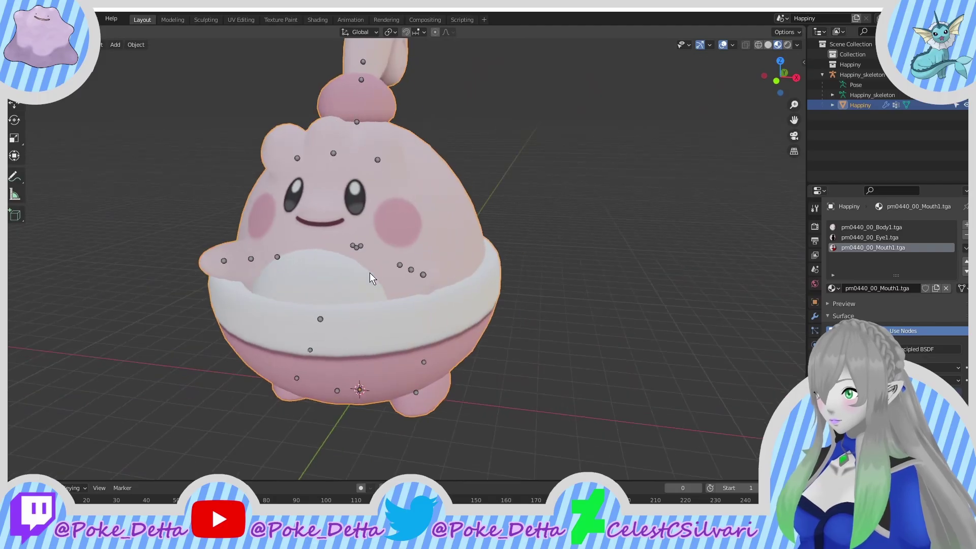
click(398, 265)
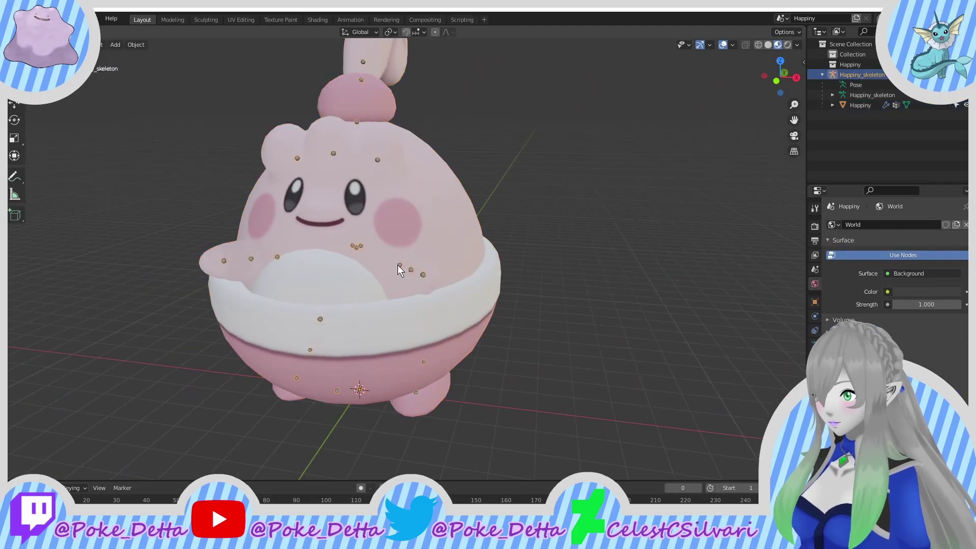
click(815, 302)
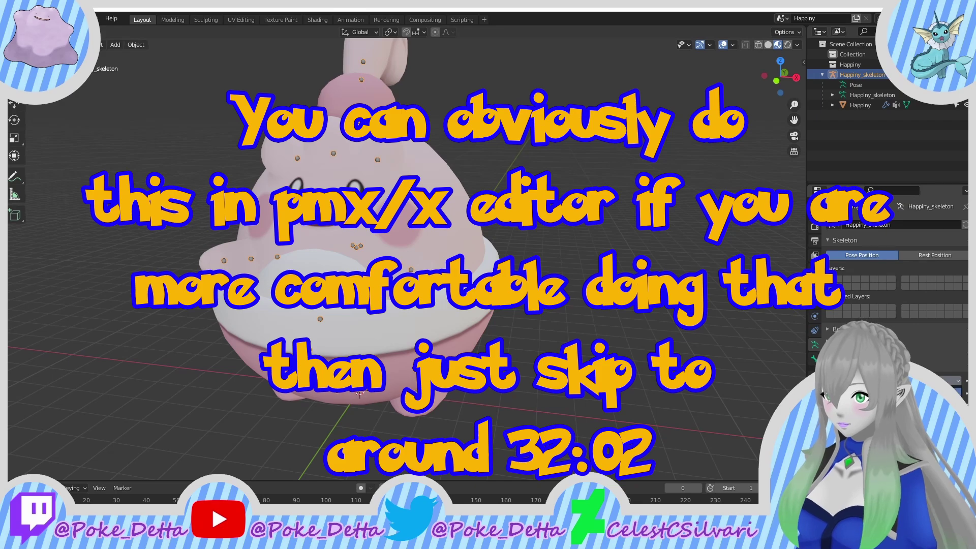
middle_drag(208, 289, 184, 296)
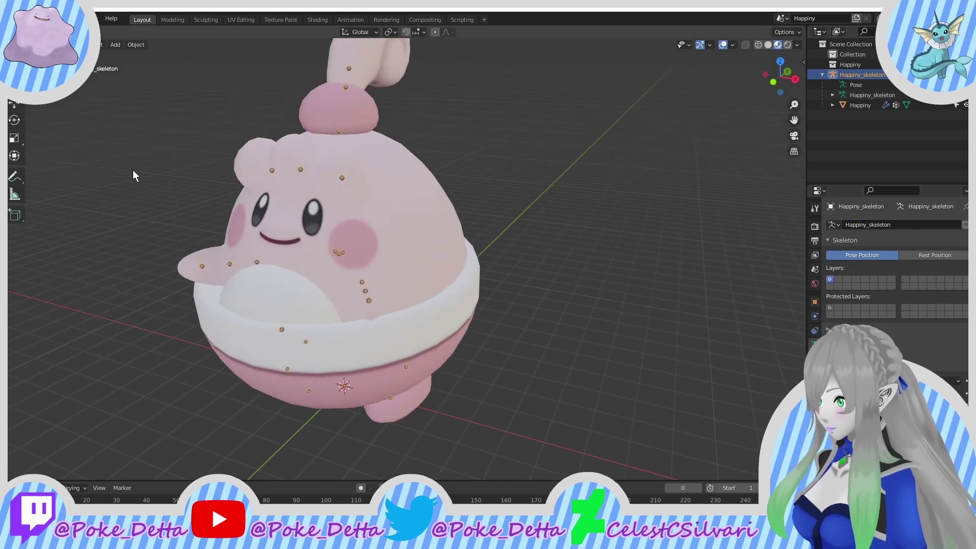
key(Tab)
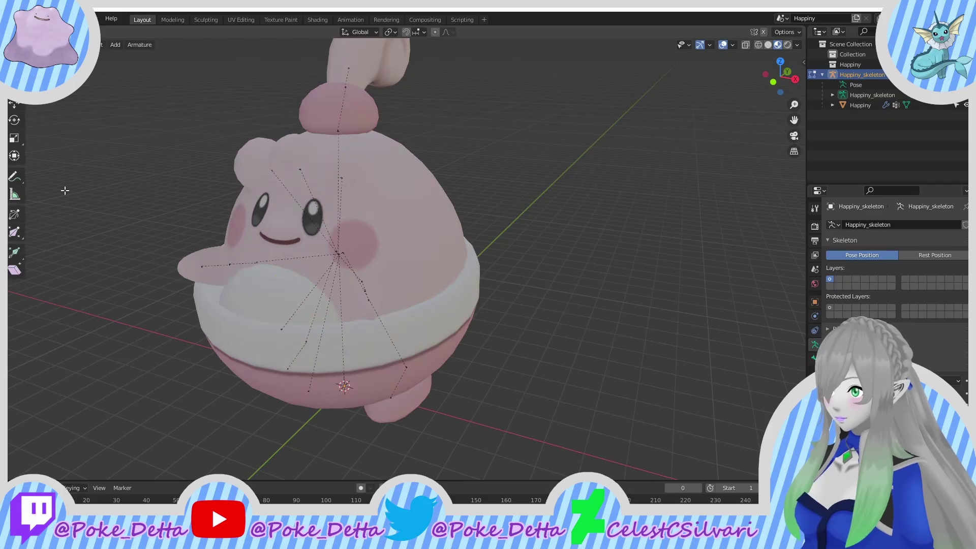
Step: Try to extrude a new bone from the tip of the forearm bone in Happiny's left arm
scroll(231, 356, up, 4)
shift+middle_drag(230, 355, 302, 311)
scroll(302, 311, up, 2)
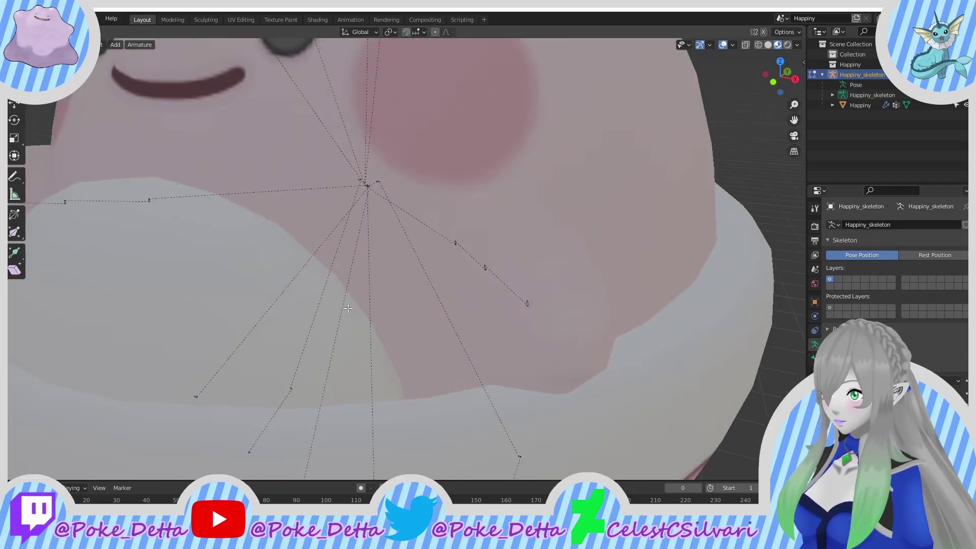
scroll(546, 289, up, 5)
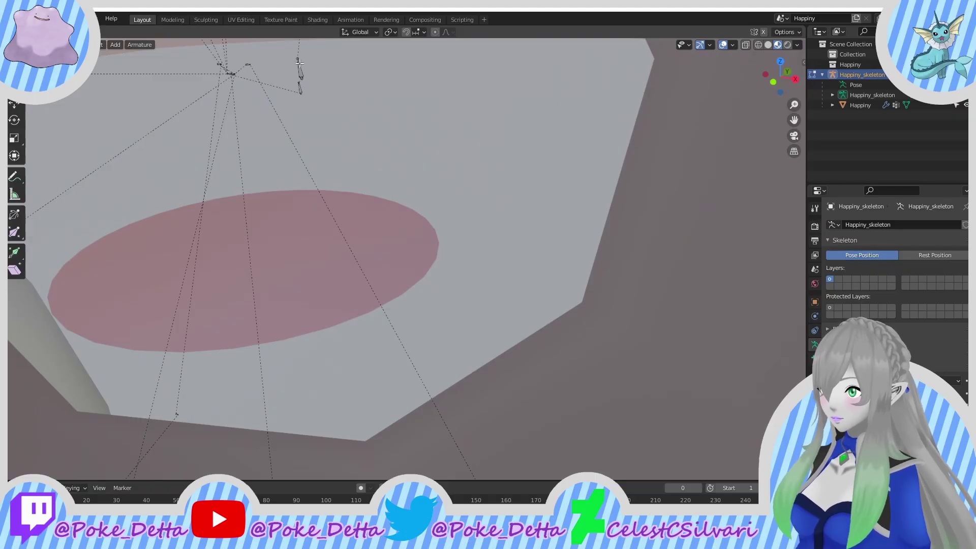
click(300, 63)
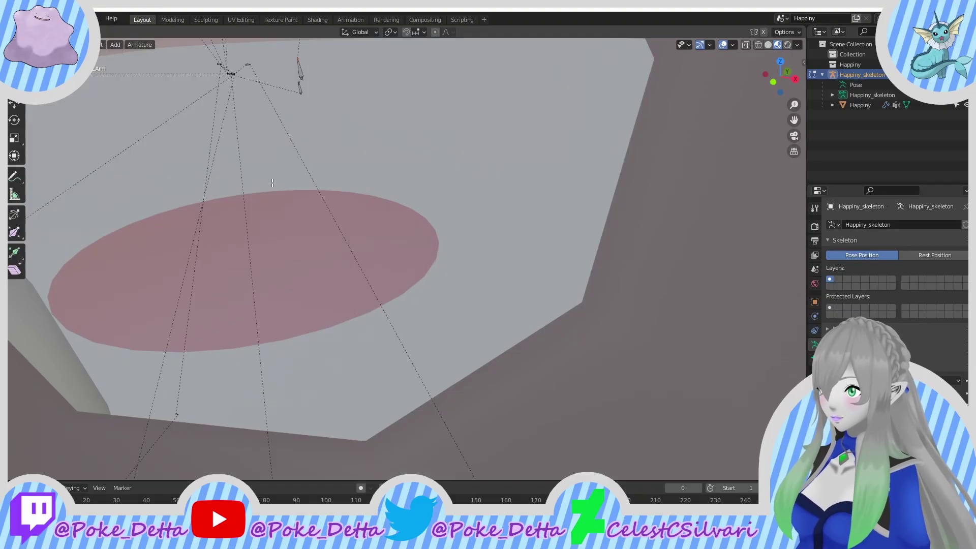
scroll(273, 182, down, 10)
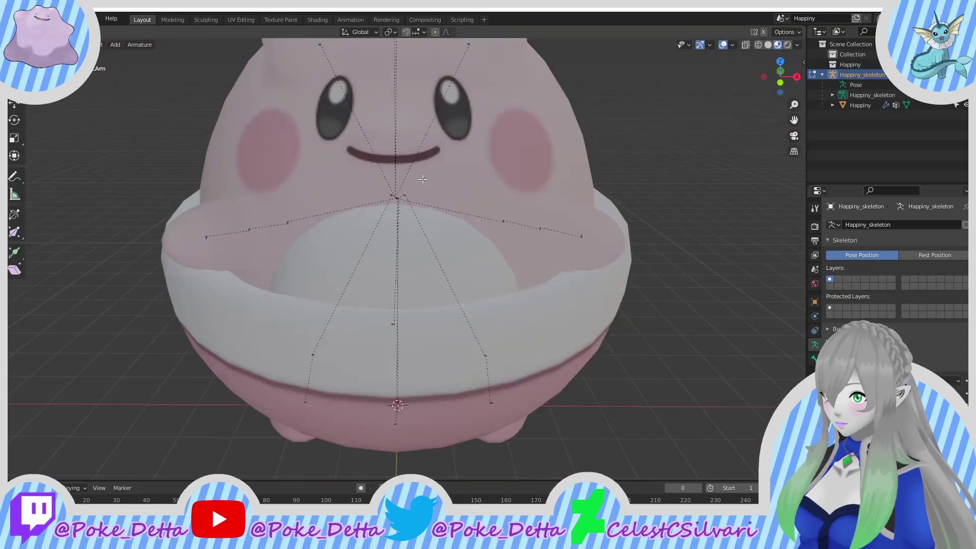
middle_drag(476, 177, 531, 177)
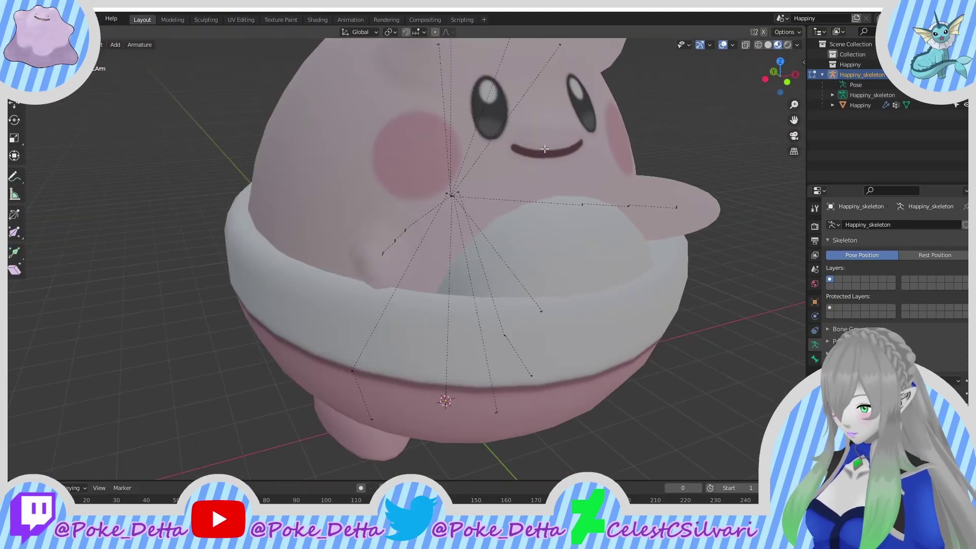
key(e)
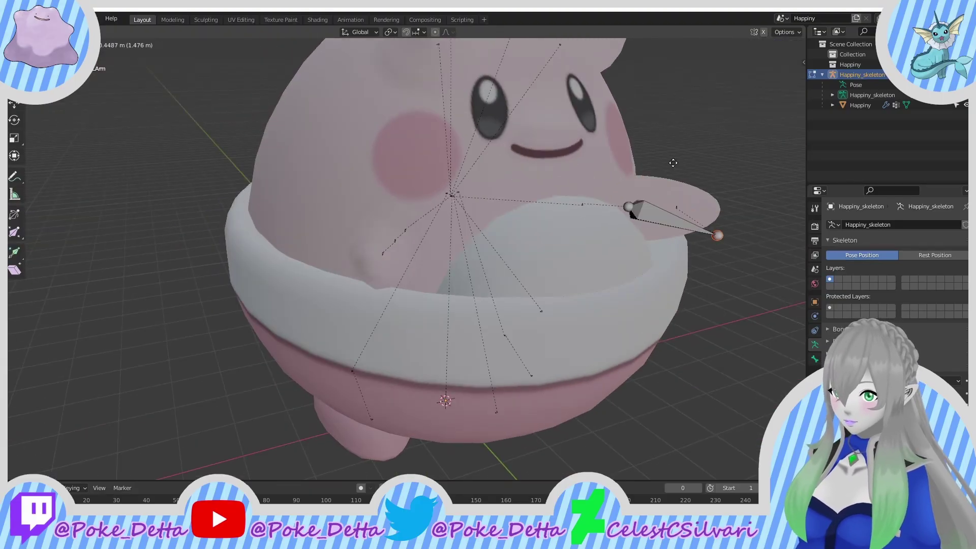
key(Escape)
scroll(642, 213, up, 3)
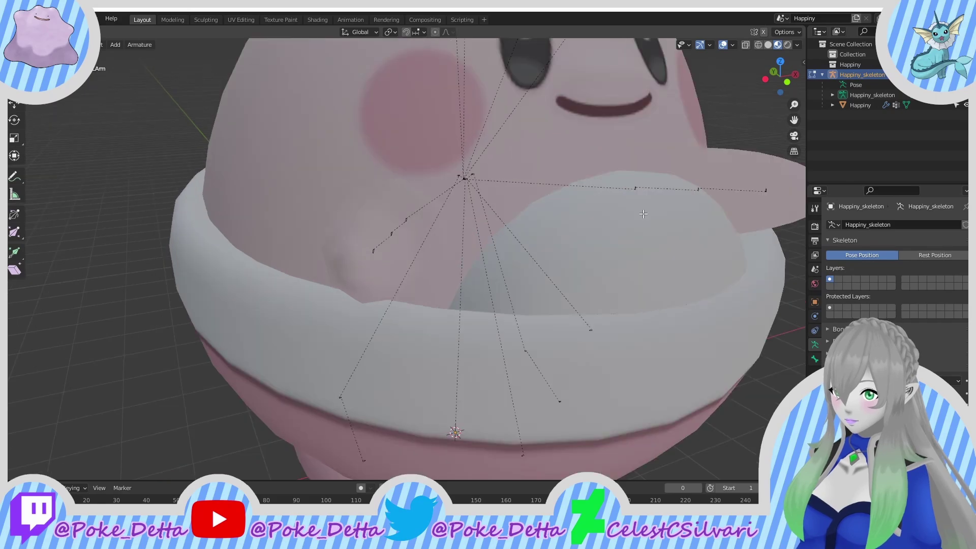
Step: In top view, move the tip of the LHand bone out to the end of Happiny's left hand
middle_drag(642, 213, 400, 192)
scroll(399, 192, up, 3)
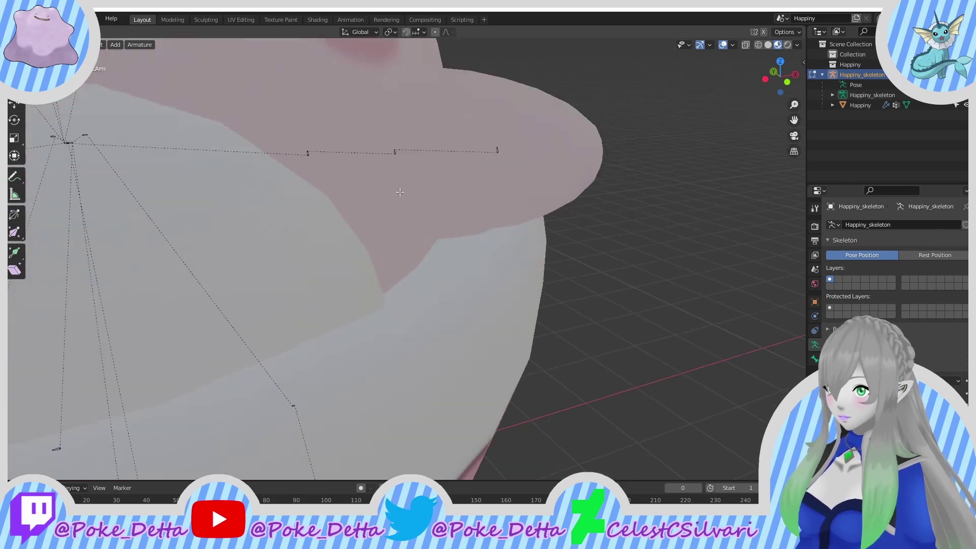
scroll(400, 191, up, 5)
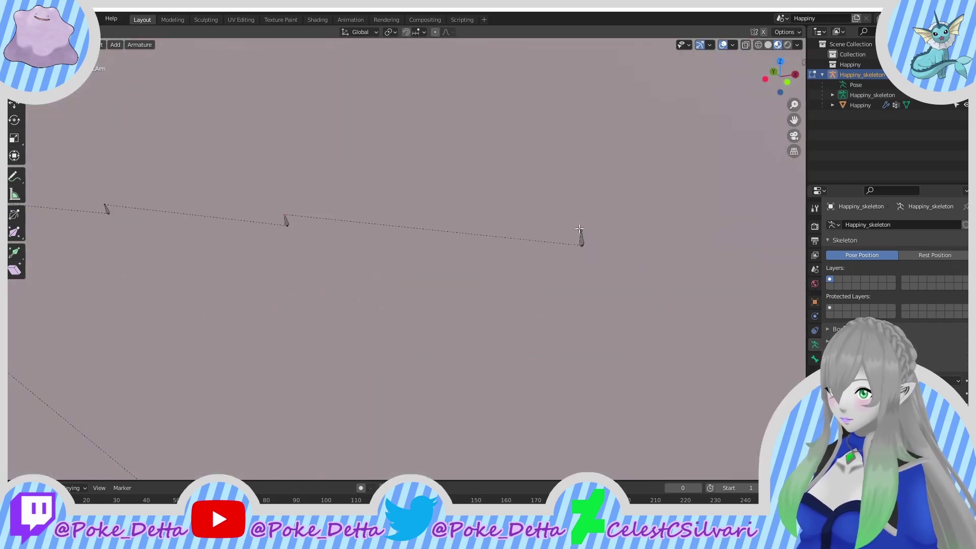
scroll(538, 234, down, 3)
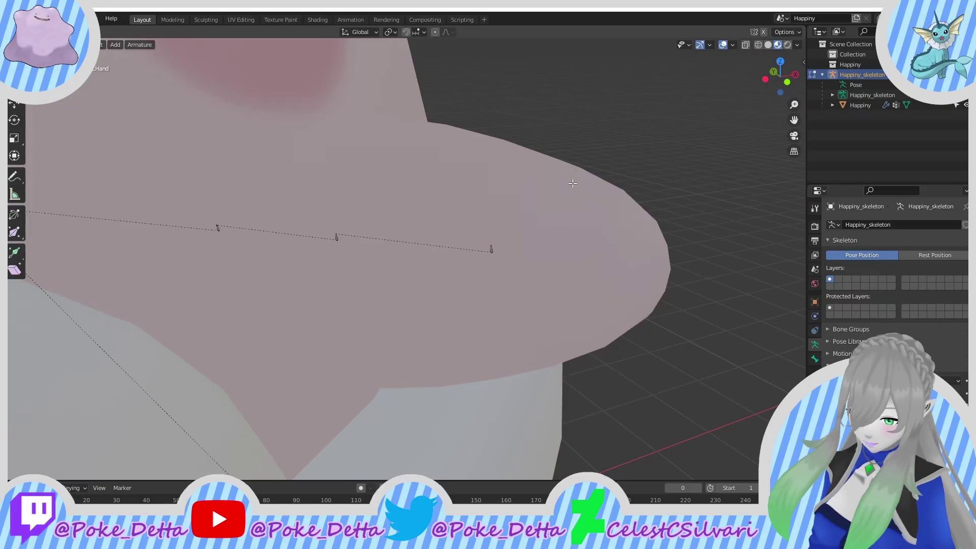
key(KP_7)
scroll(556, 163, down, 2)
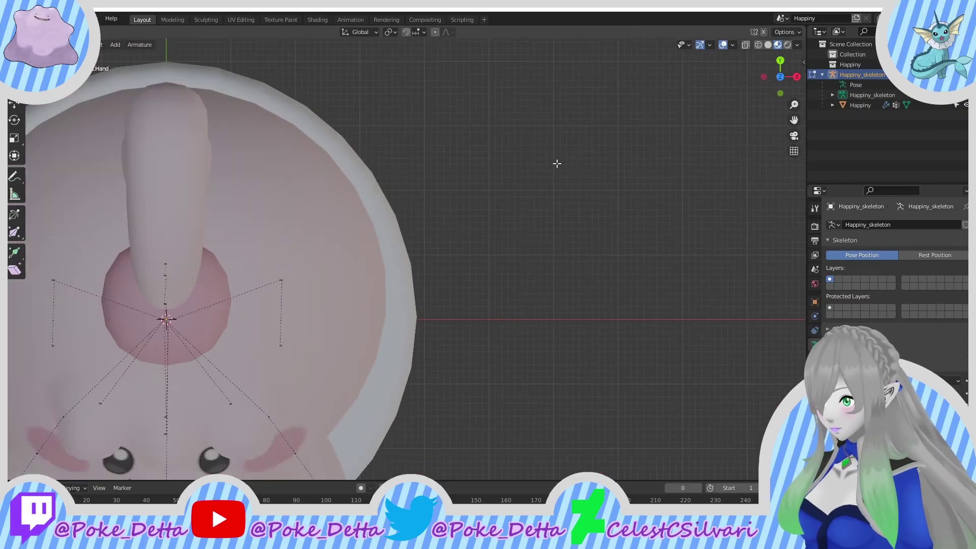
shift+middle_drag(556, 163, 707, 381)
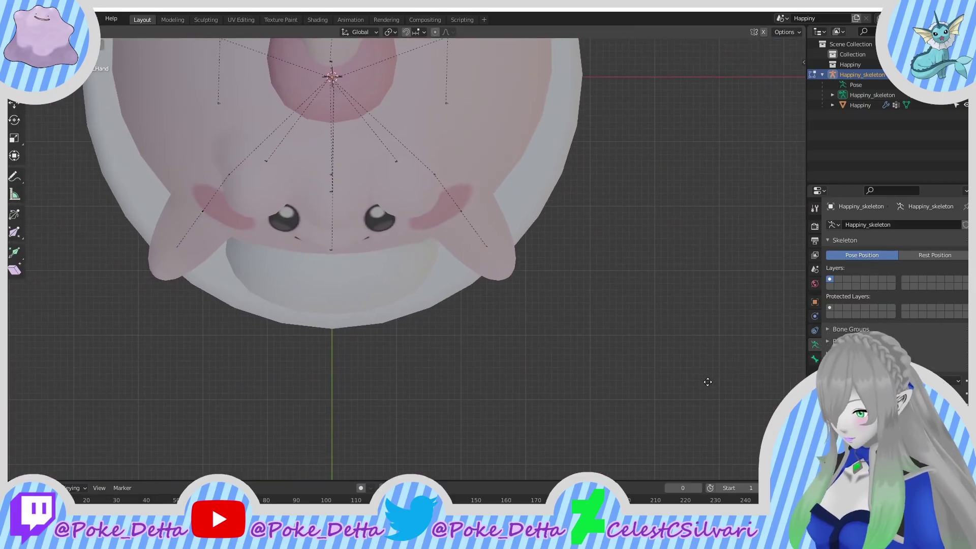
key(e)
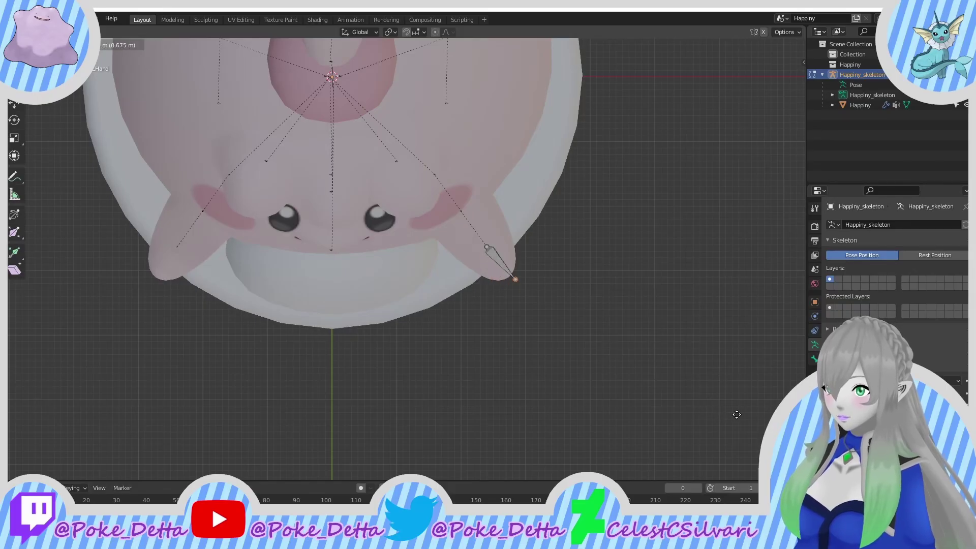
click(735, 413)
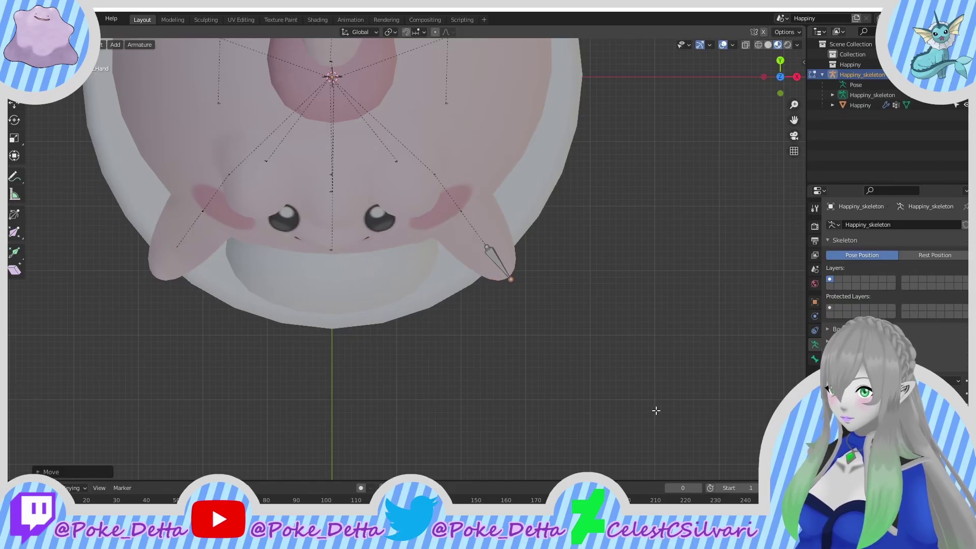
scroll(270, 413, up, 1)
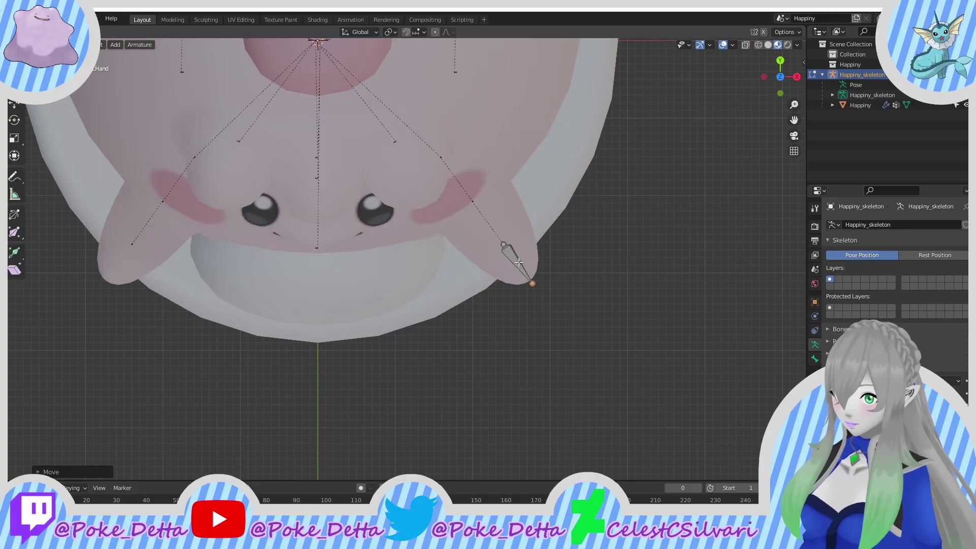
Step: Show the LHand bone's properties and try setting its tail Z to the head's Z value, 14.2572 m
click(814, 359)
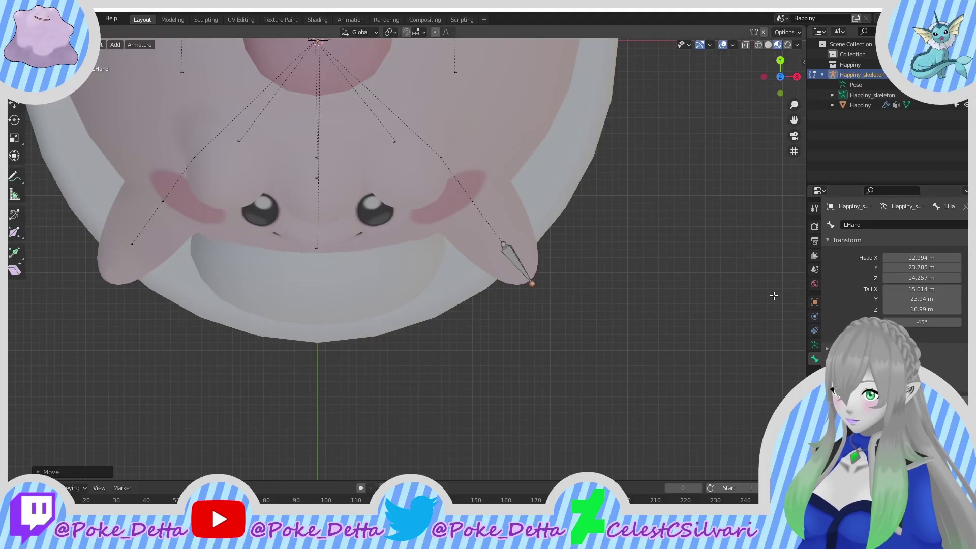
click(908, 277)
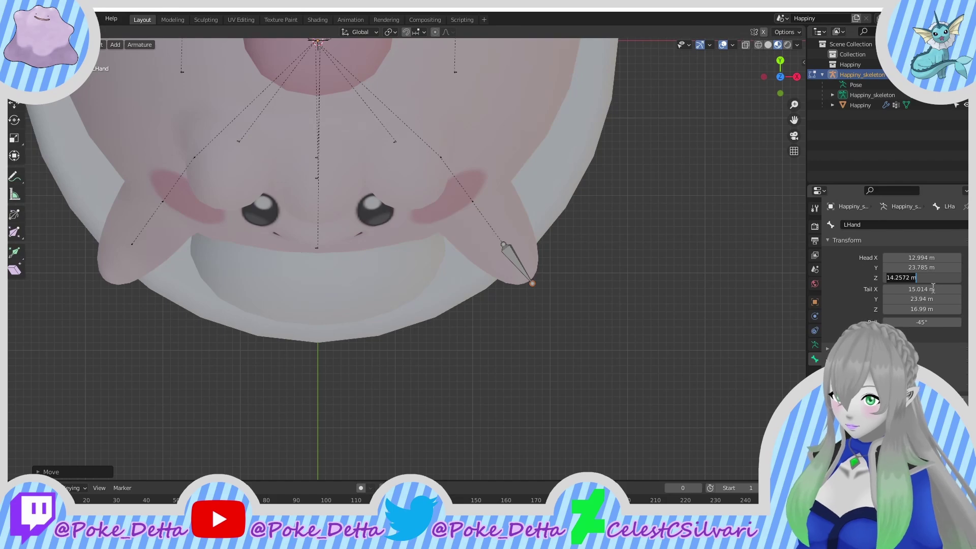
click(926, 309)
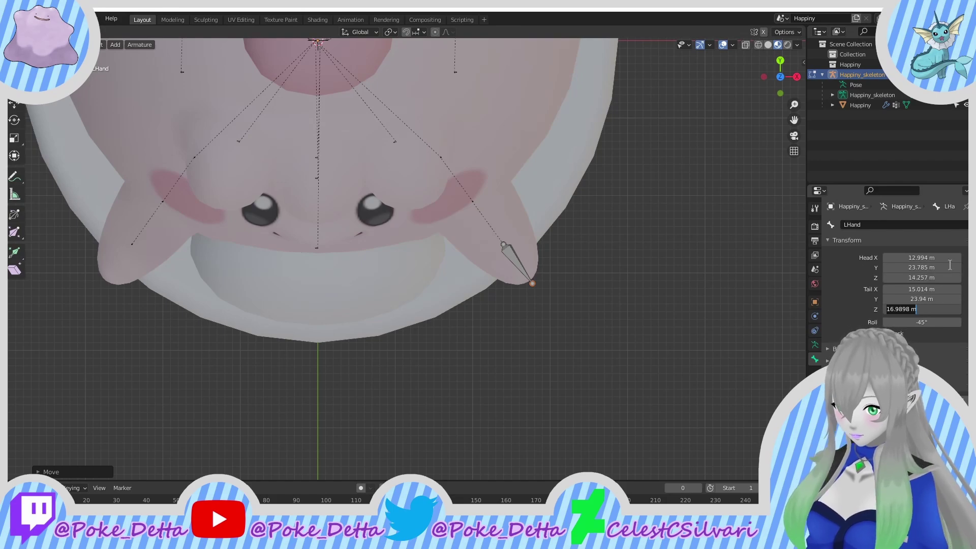
text(14.2572 m)
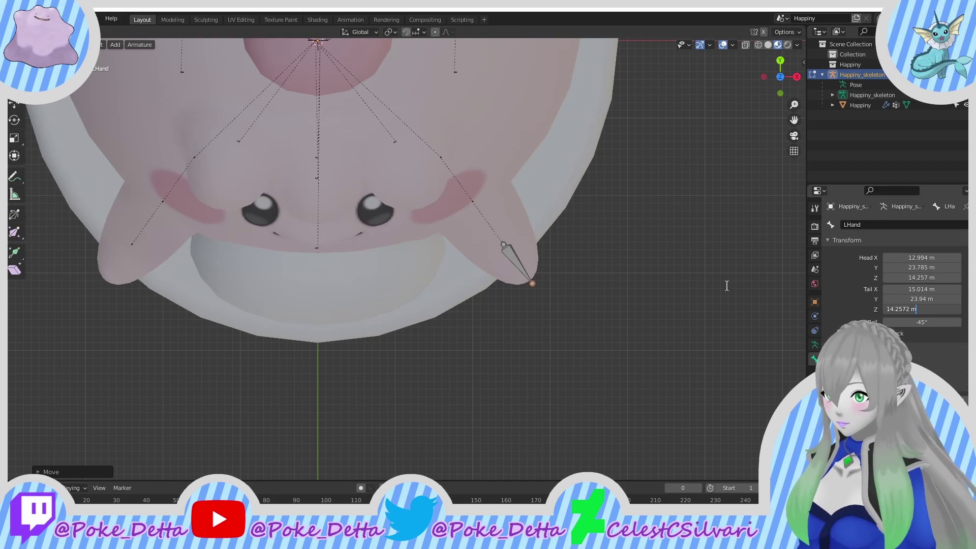
key(Return)
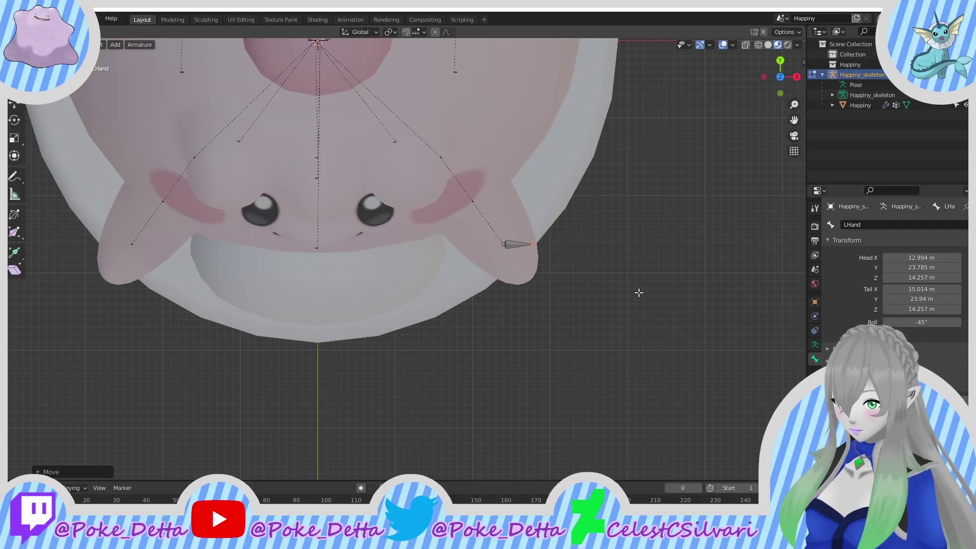
key(ctrl+z)
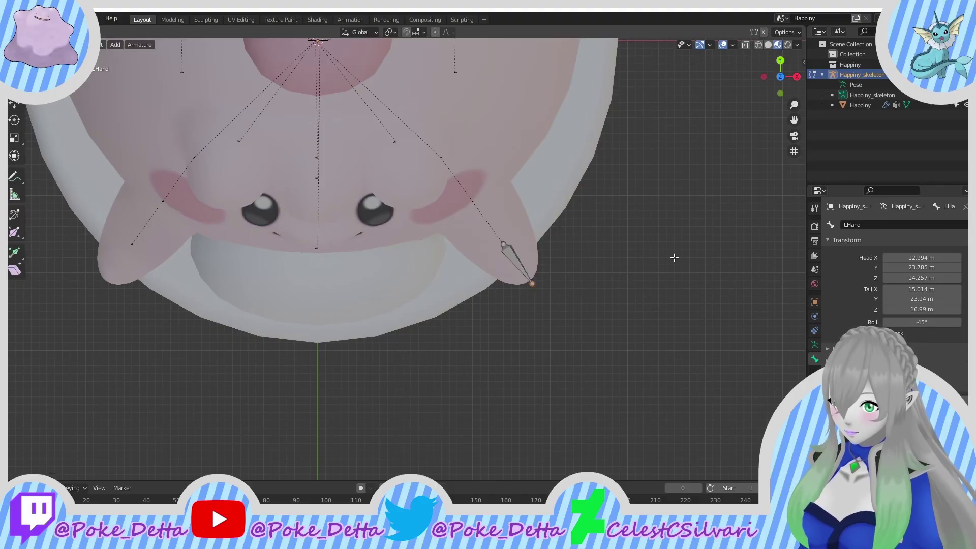
Step: Try setting the LHand bone's head Y to 14.2572 m
double_click(948, 267)
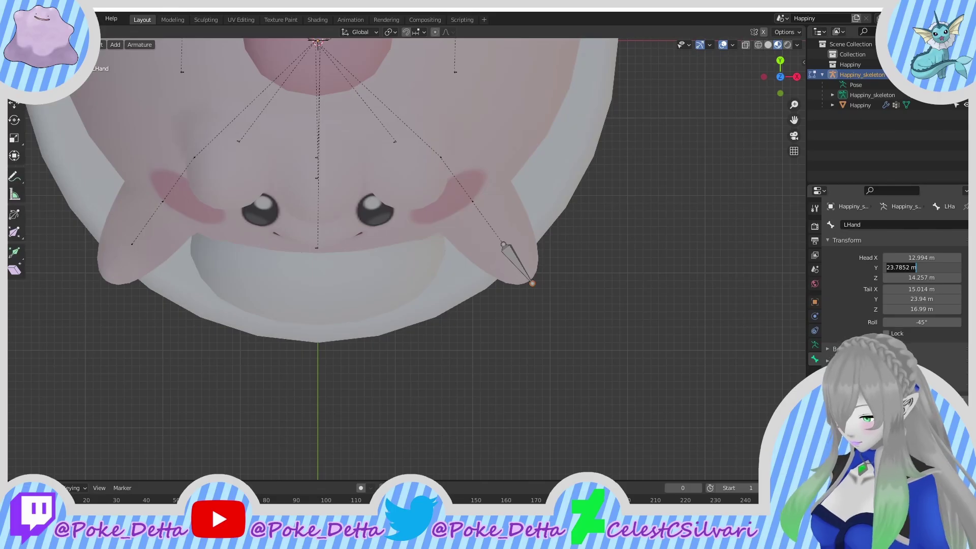
text(14.2572)
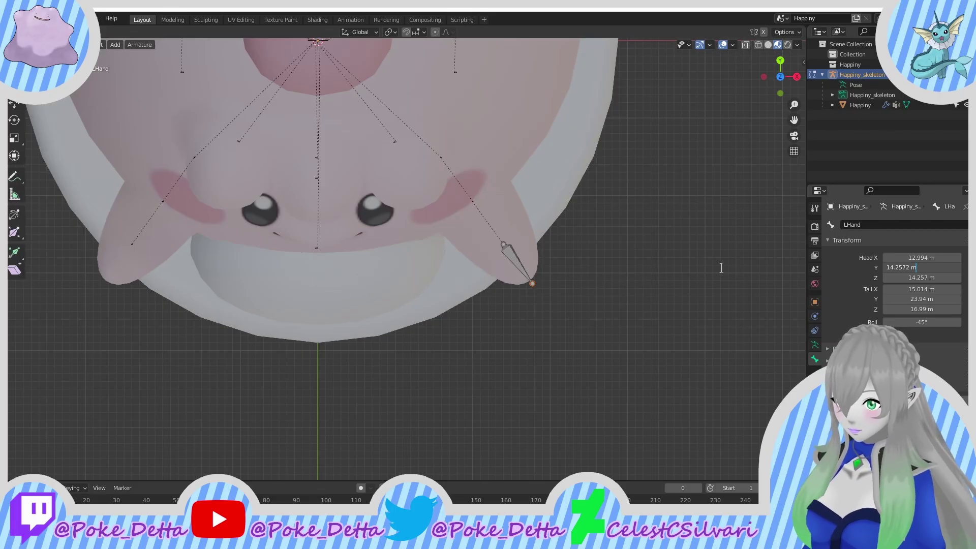
key(Return)
key(ctrl+z)
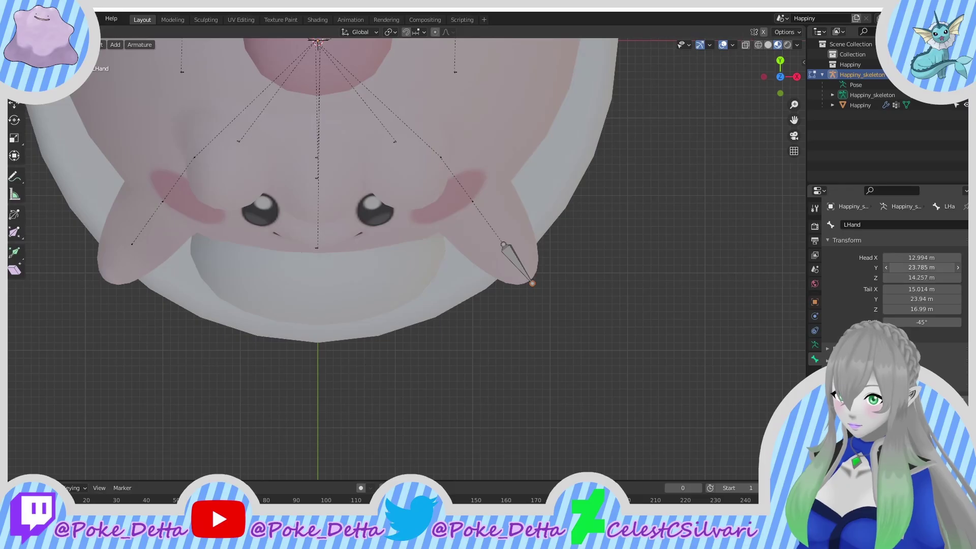
Step: Set the LHand bone's tail Y to 23.7852 m, matching its head, and raise the tip vertically to a tail Y of about 24.055 m
click(914, 268)
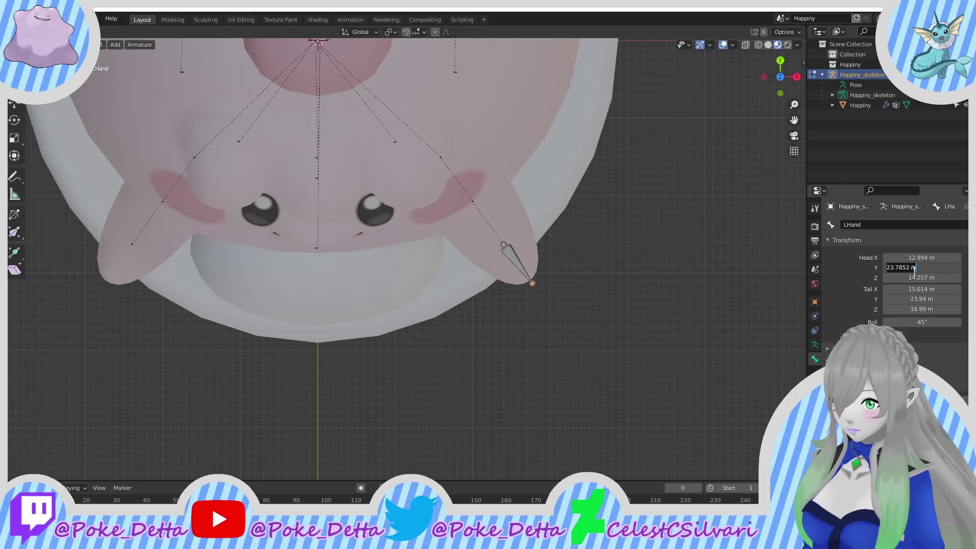
click(917, 299)
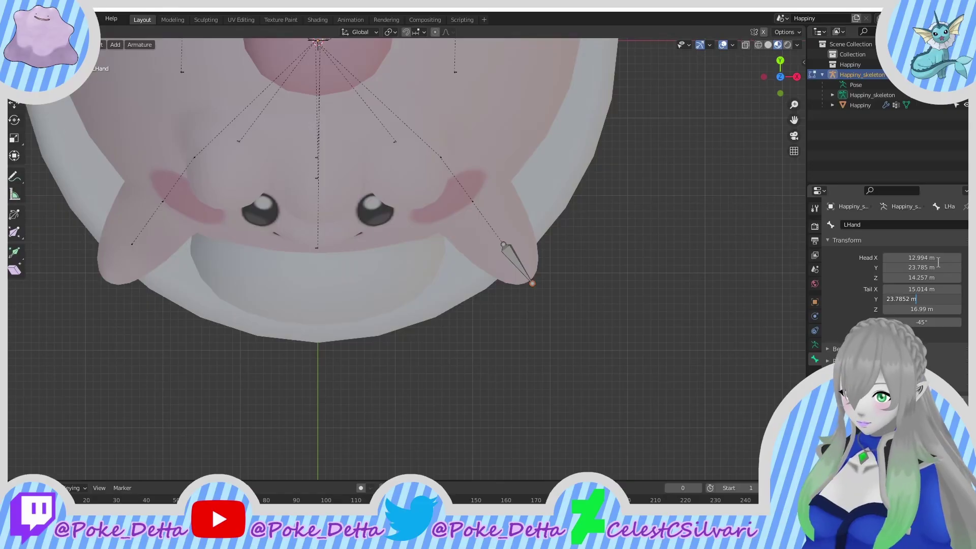
key(Return)
middle_drag(514, 284, 633, 130)
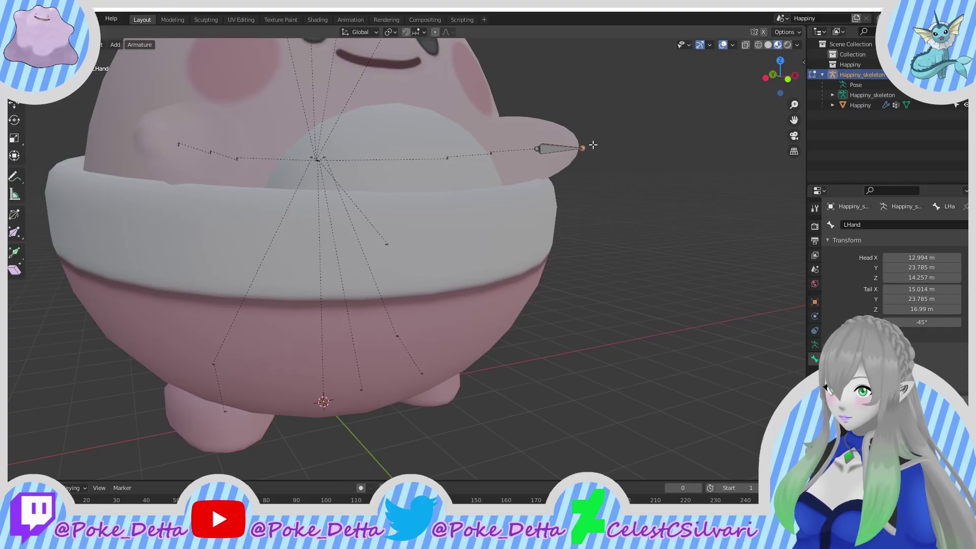
key(g)
key(z)
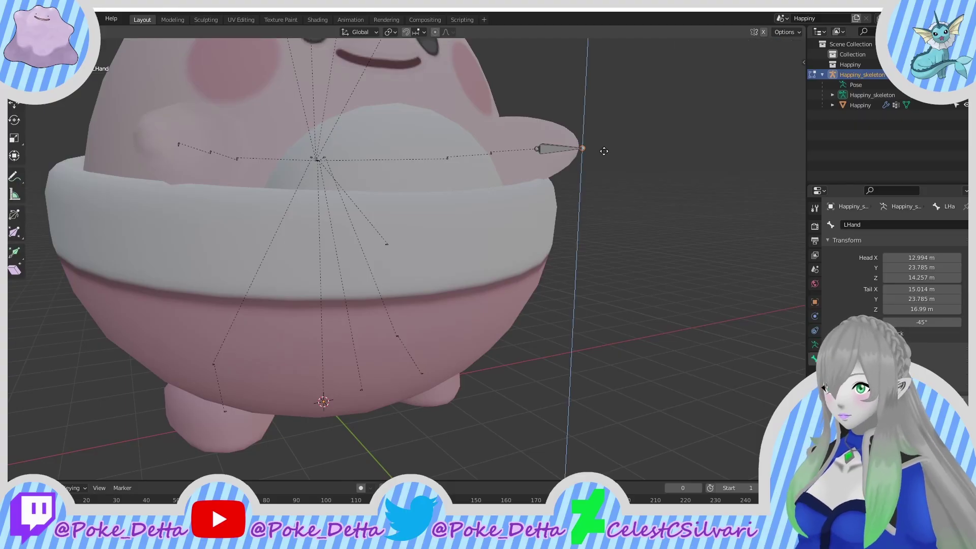
click(593, 148)
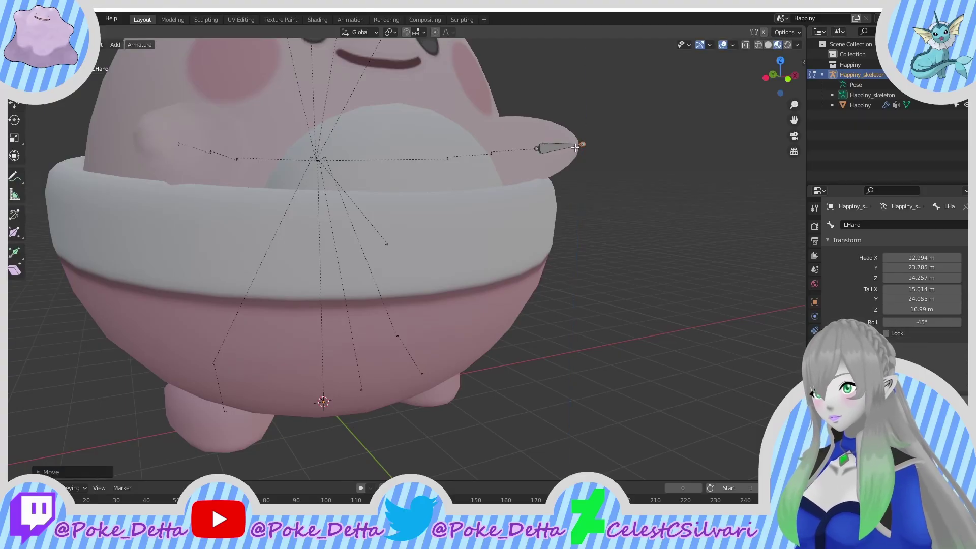
Step: Try to connect the LHand bone to its parent bone, LArm
scroll(475, 156, up, 1)
scroll(475, 156, up, 1)
shift+middle_drag(475, 156, 405, 277)
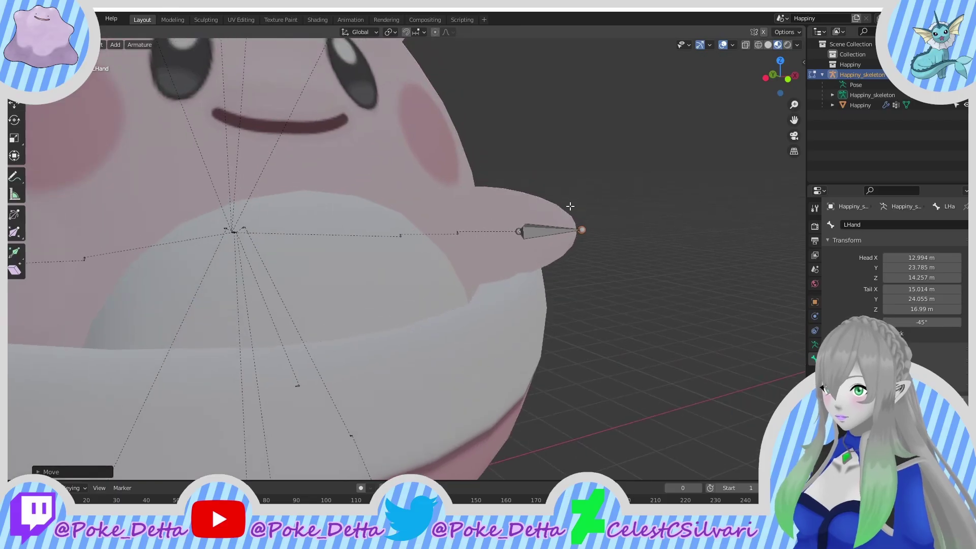
scroll(571, 206, up, 2)
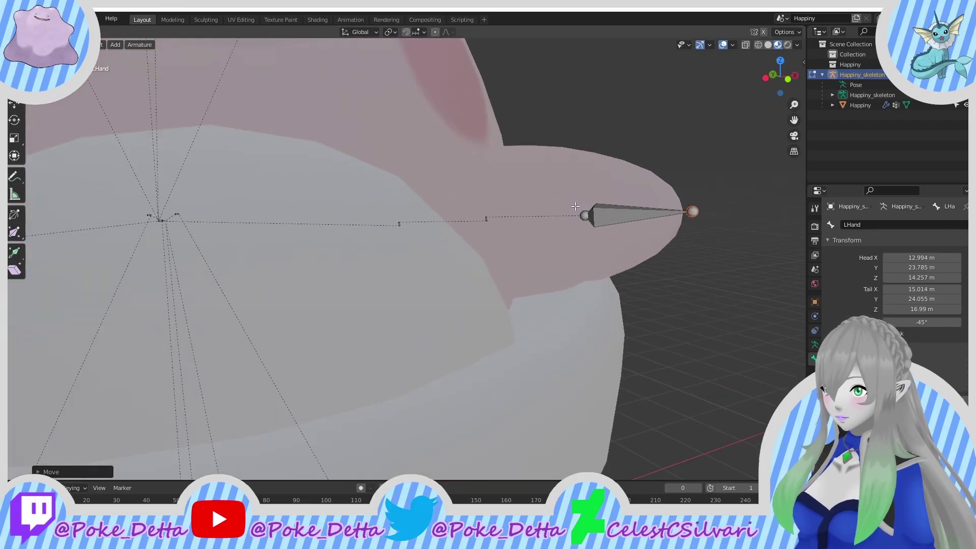
click(642, 214)
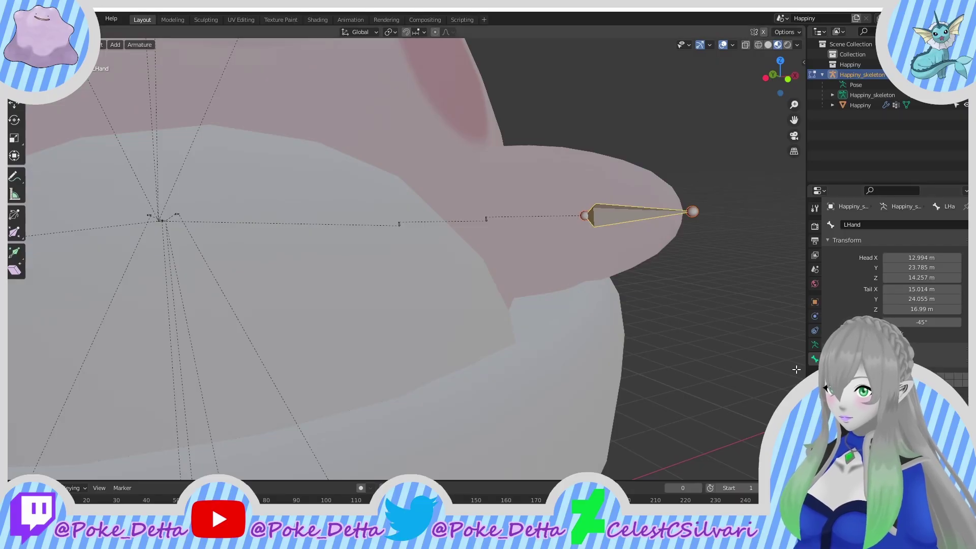
click(886, 412)
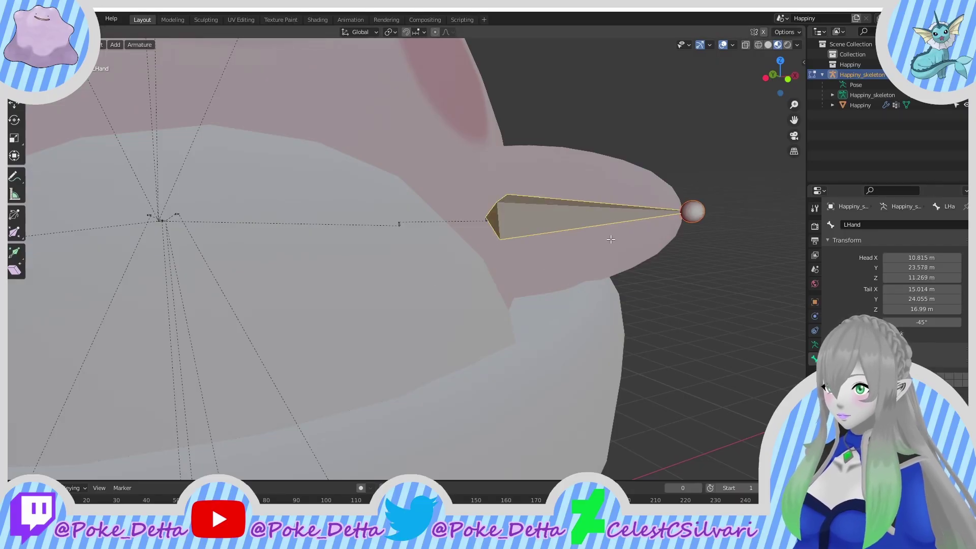
key(ctrl+z)
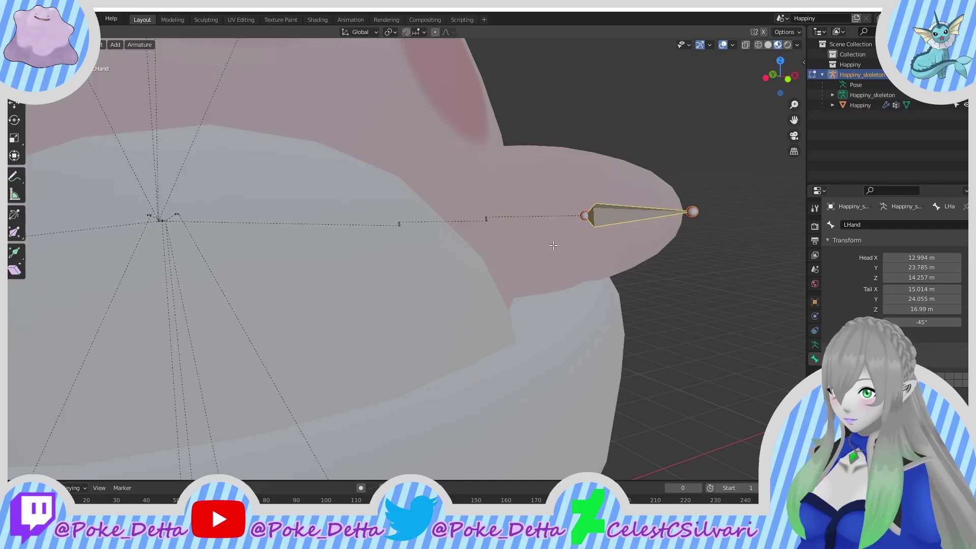
Step: Place the 3D cursor on the LHand bone's head and snap the LArm bone's tip to it
click(580, 219)
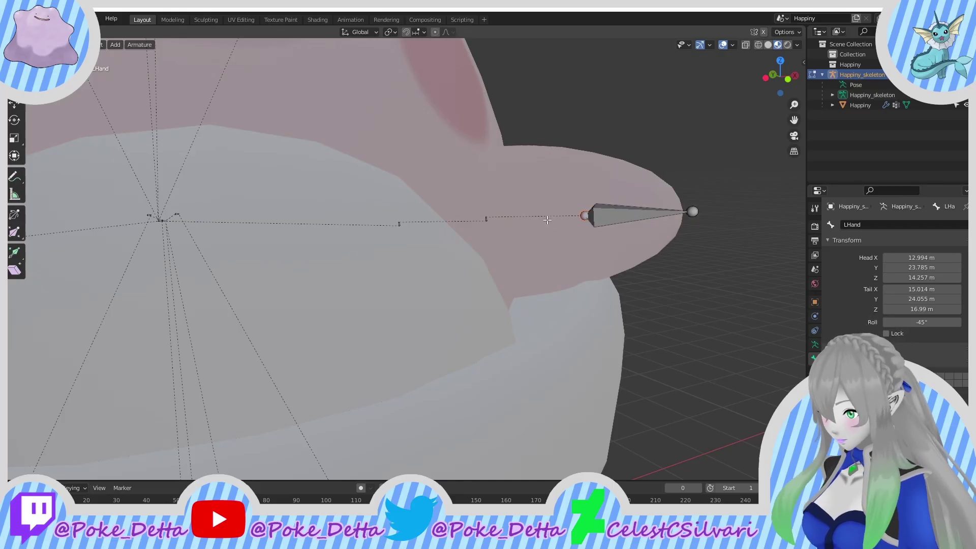
key(shift+s)
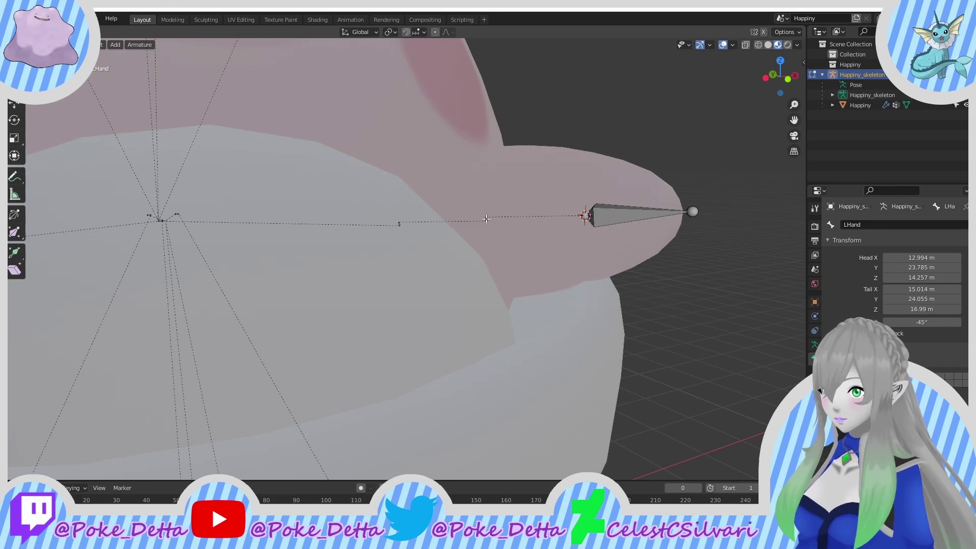
click(484, 216)
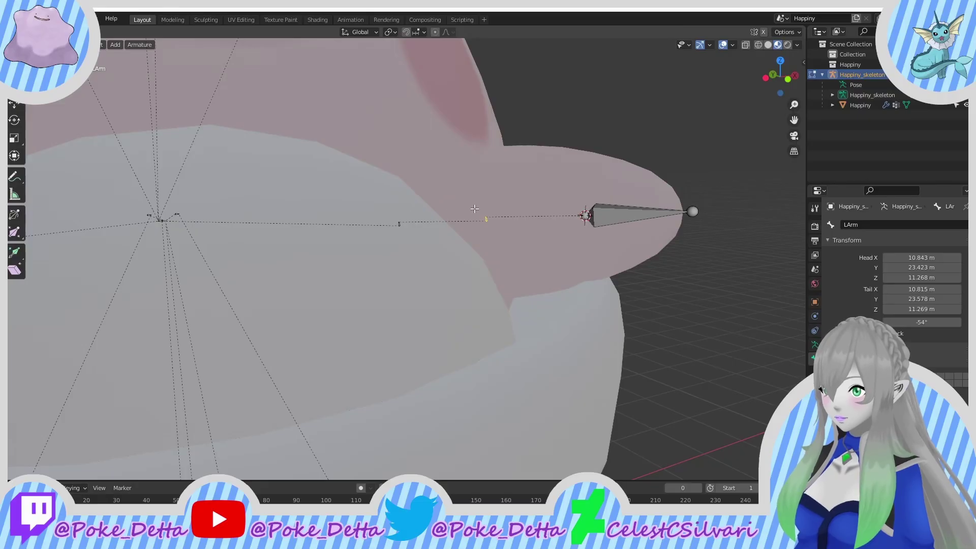
scroll(457, 213, up, 3)
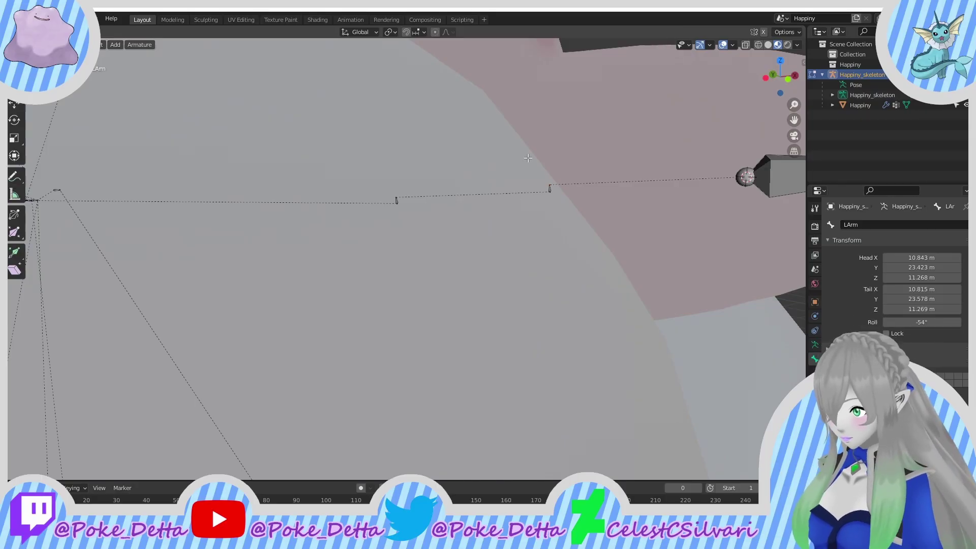
key(shift+s)
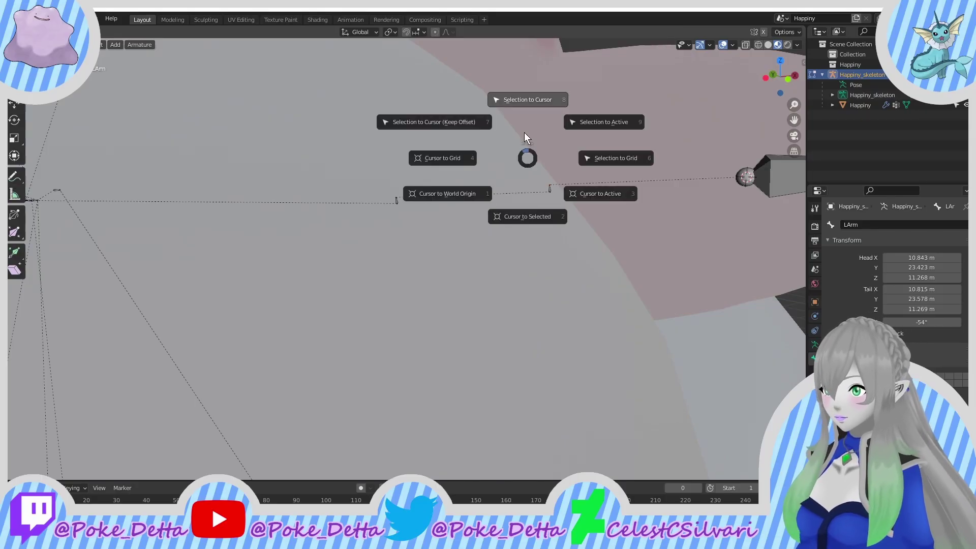
click(526, 105)
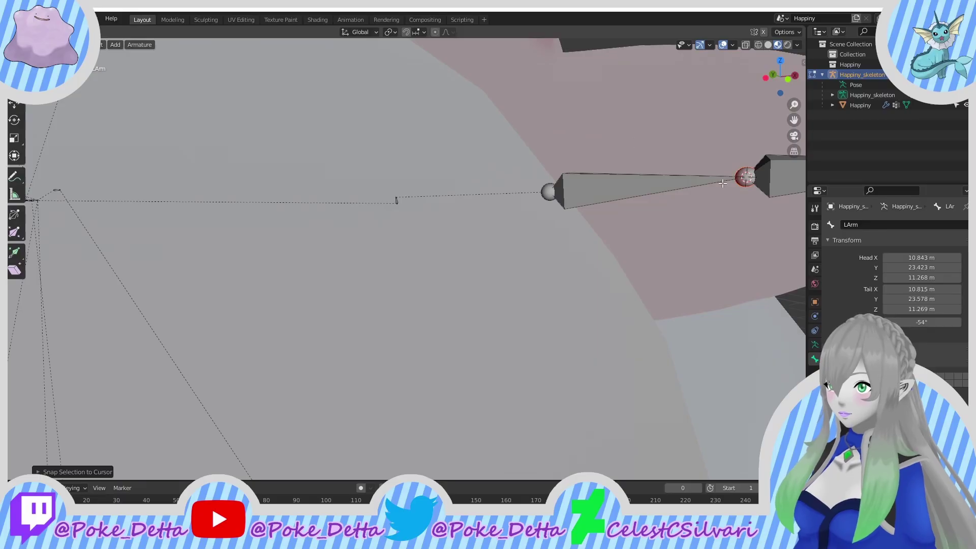
Step: Place the 3D cursor on the LArm bone's head and snap the LShoulder bone's tip to it
scroll(674, 209, down, 1)
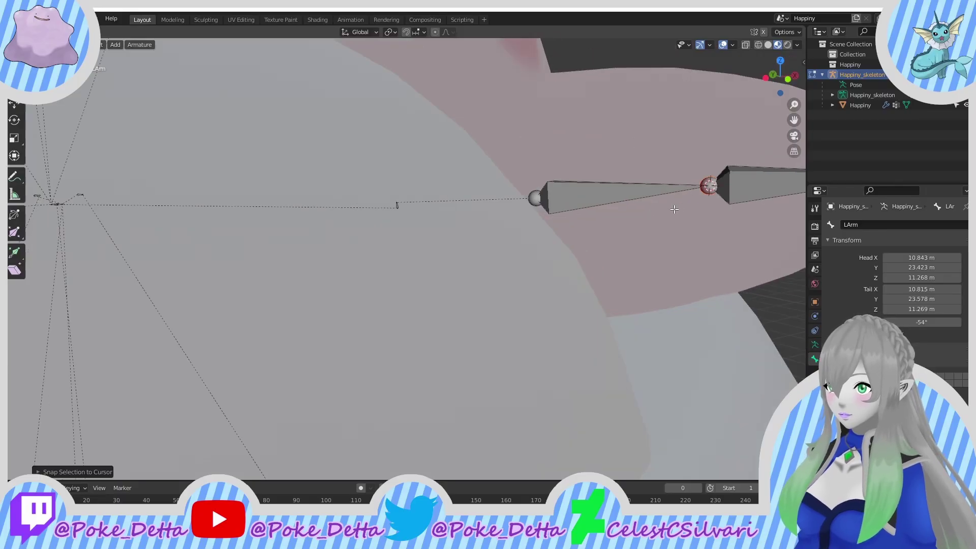
click(740, 191)
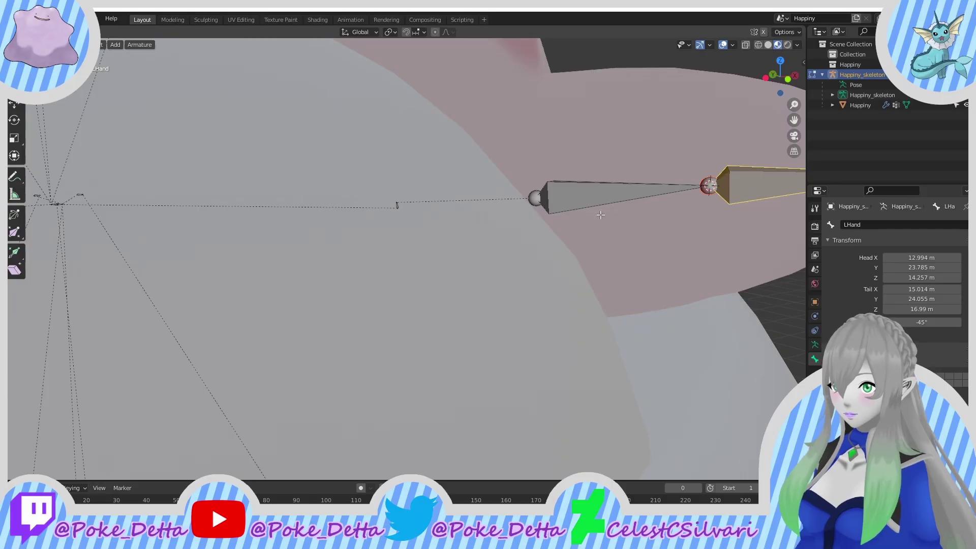
click(531, 195)
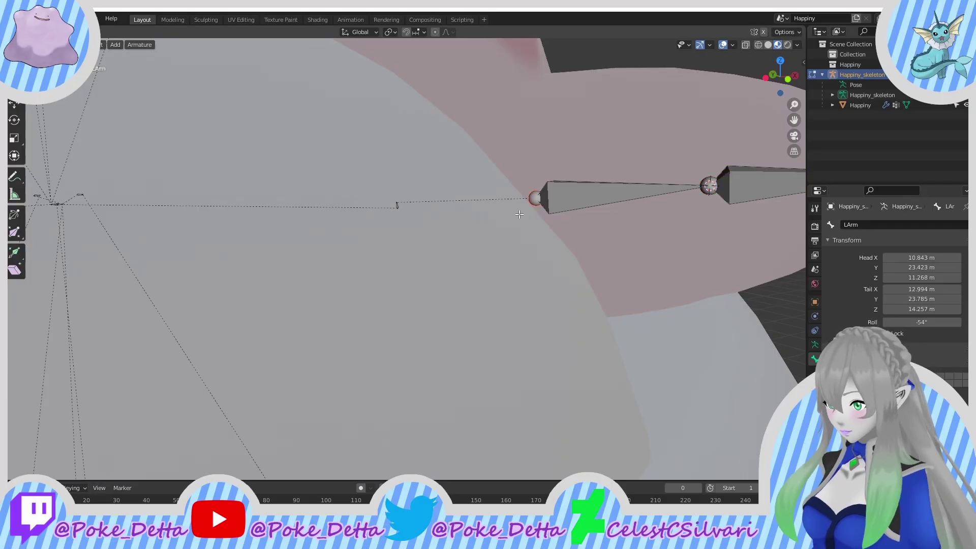
key(shift+s)
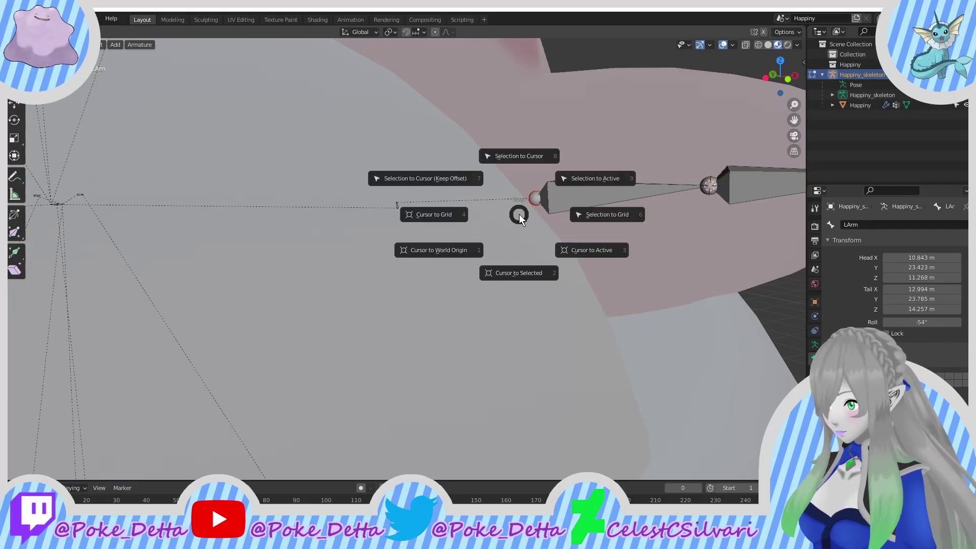
click(517, 272)
click(394, 203)
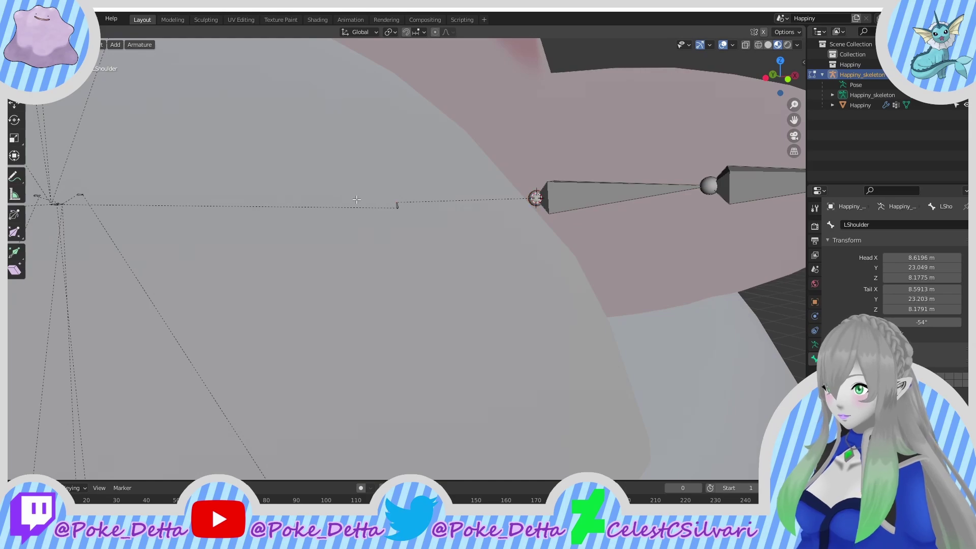
key(shift+s)
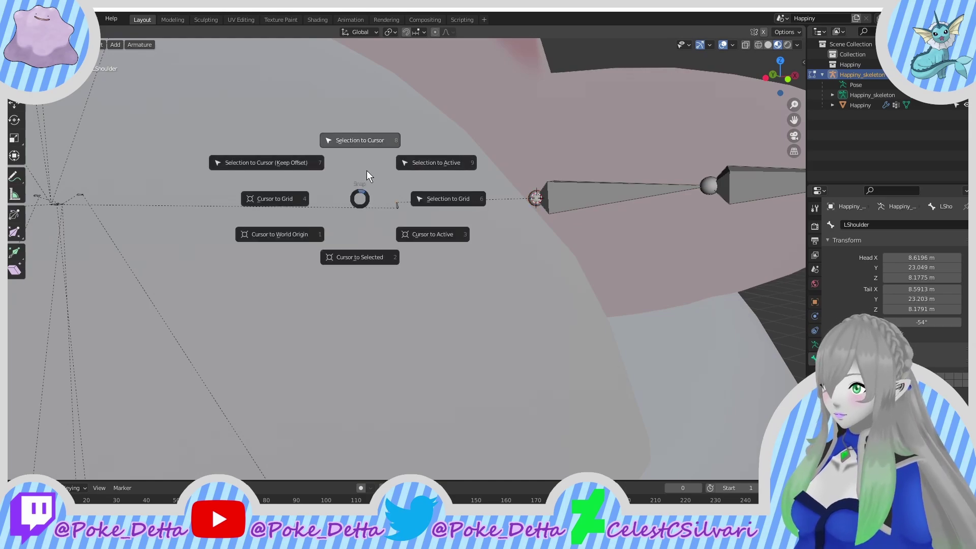
click(367, 170)
click(598, 189)
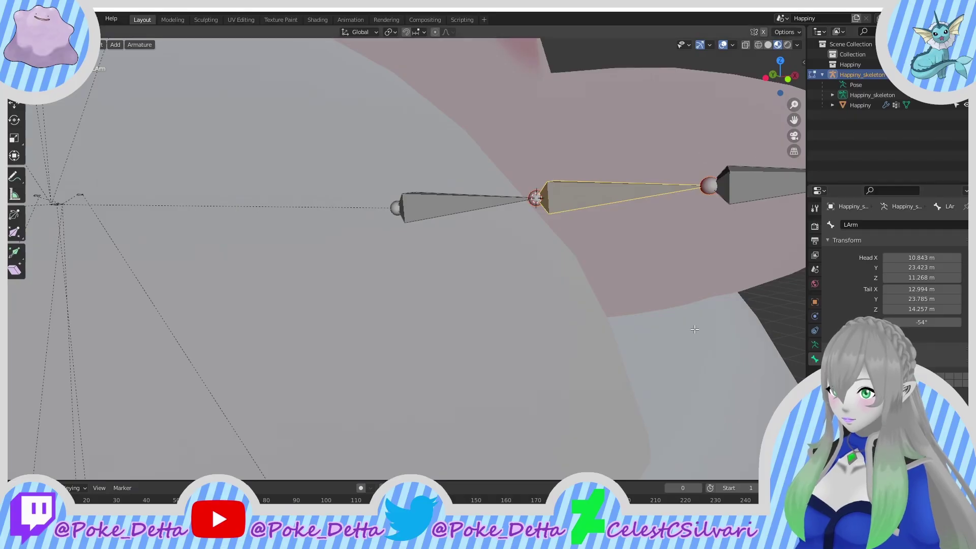
Step: Set the Hips bone's tail X to 0 m so the tail is centred on the body
scroll(357, 302, down, 3)
shift+middle_drag(340, 258, 684, 276)
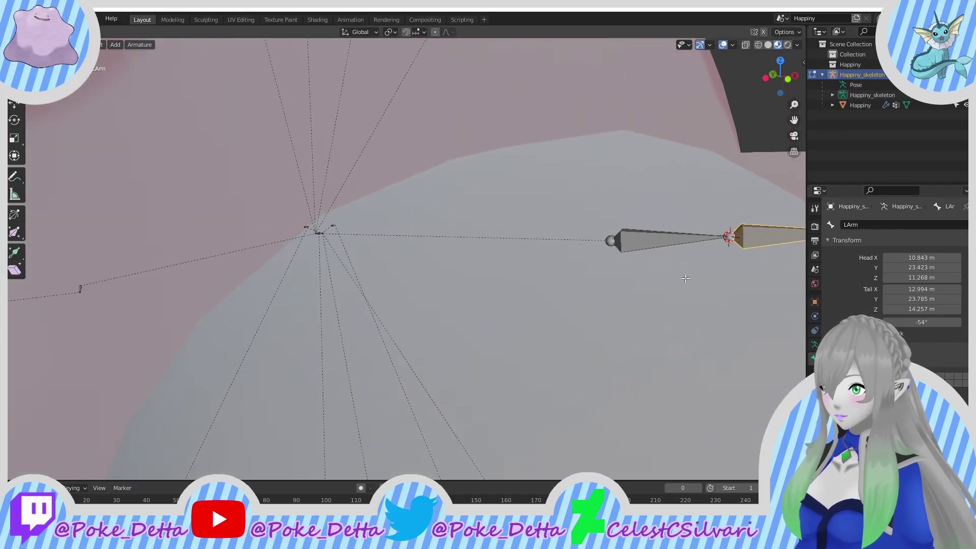
scroll(439, 233, down, 3)
middle_drag(300, 233, 538, 222)
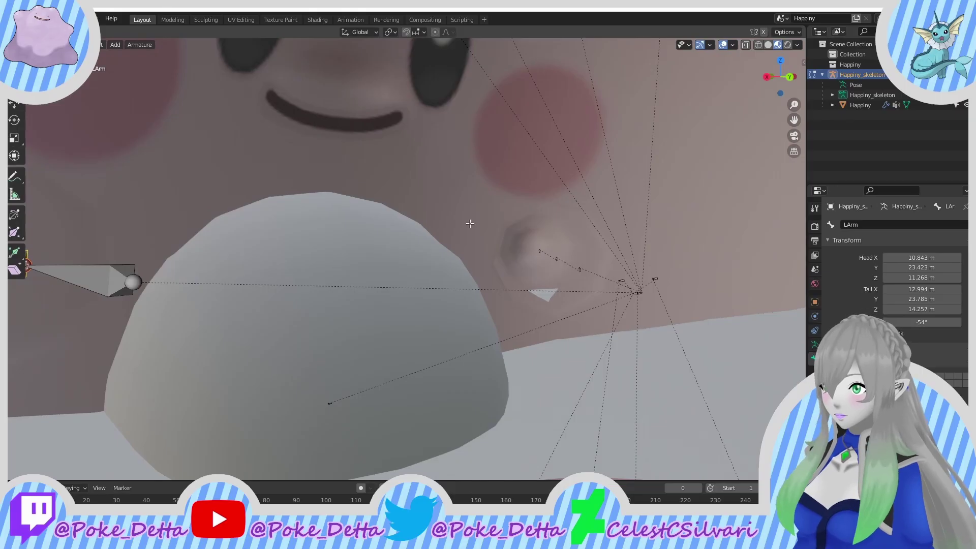
shift+middle_drag(466, 220, 318, 209)
scroll(307, 203, up, 3)
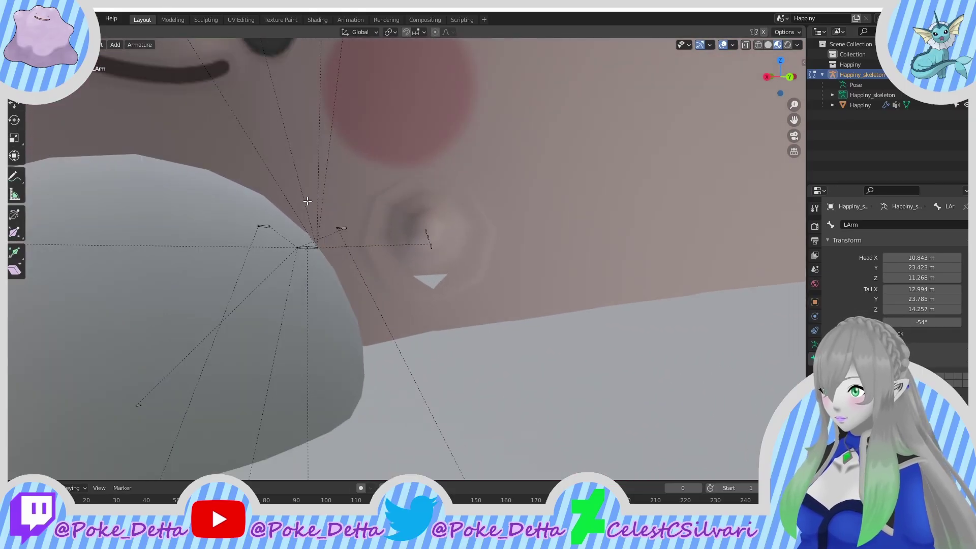
scroll(307, 201, up, 2)
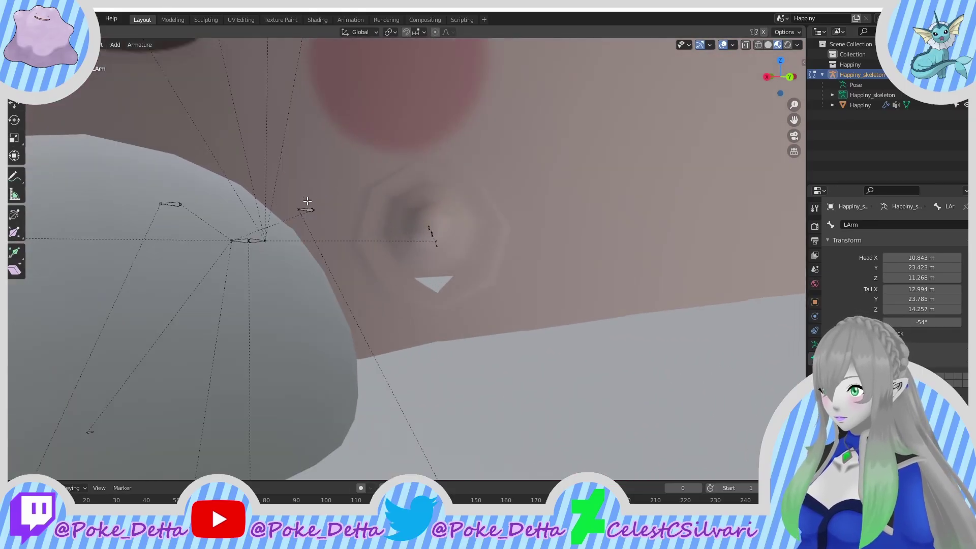
click(237, 234)
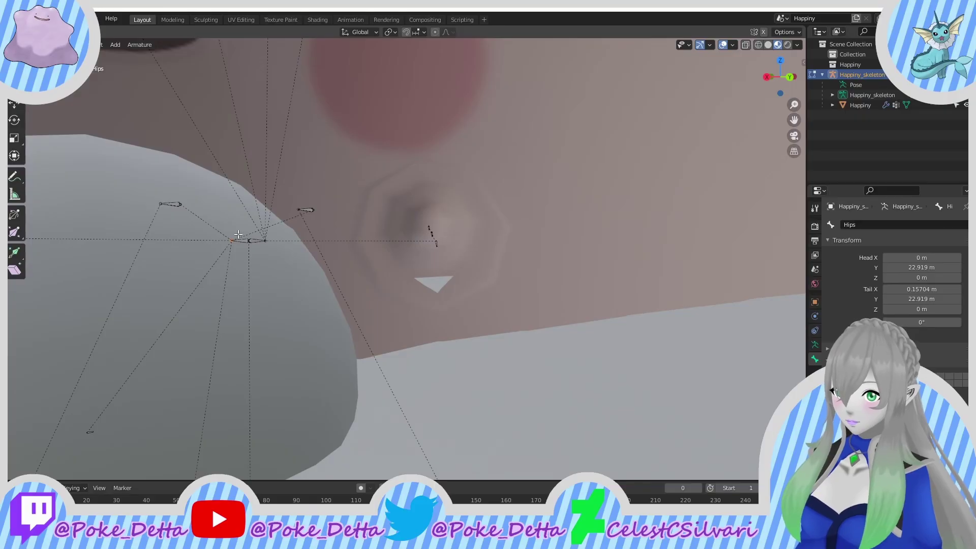
double_click(915, 289)
text(0)
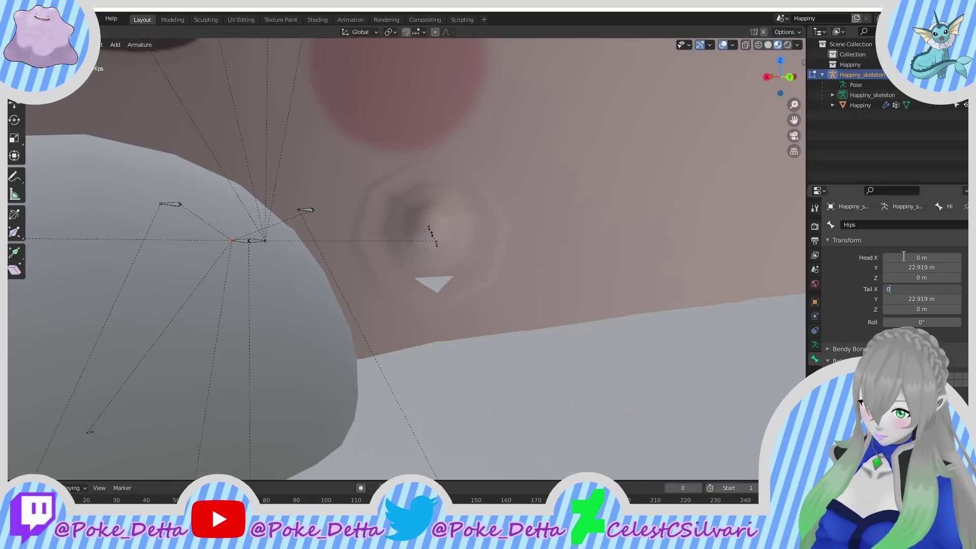
key(Return)
Step: In side view, move the Hips bone's tip down to the feet, at about tail Y 1.4615 m and Z -1.401 m
scroll(193, 180, down, 10)
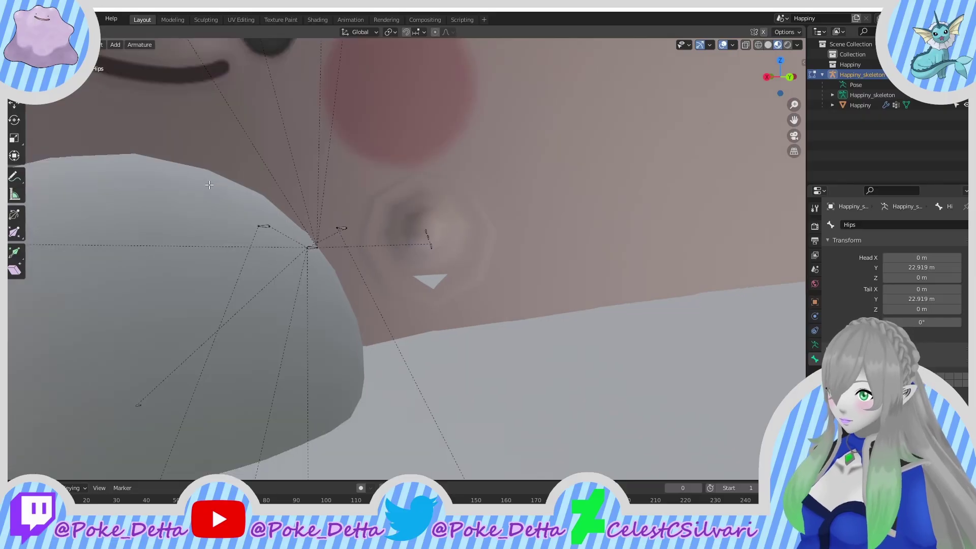
key(KP_3)
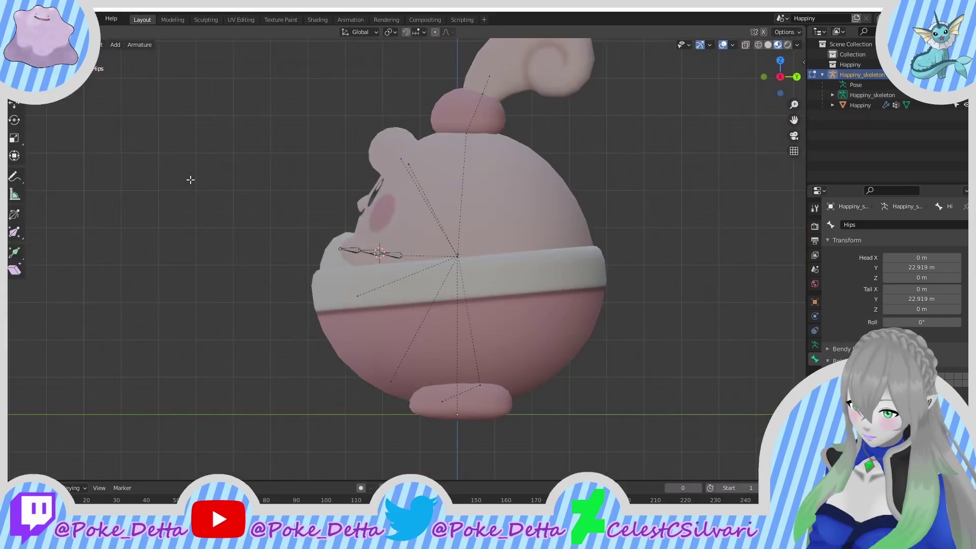
key(g)
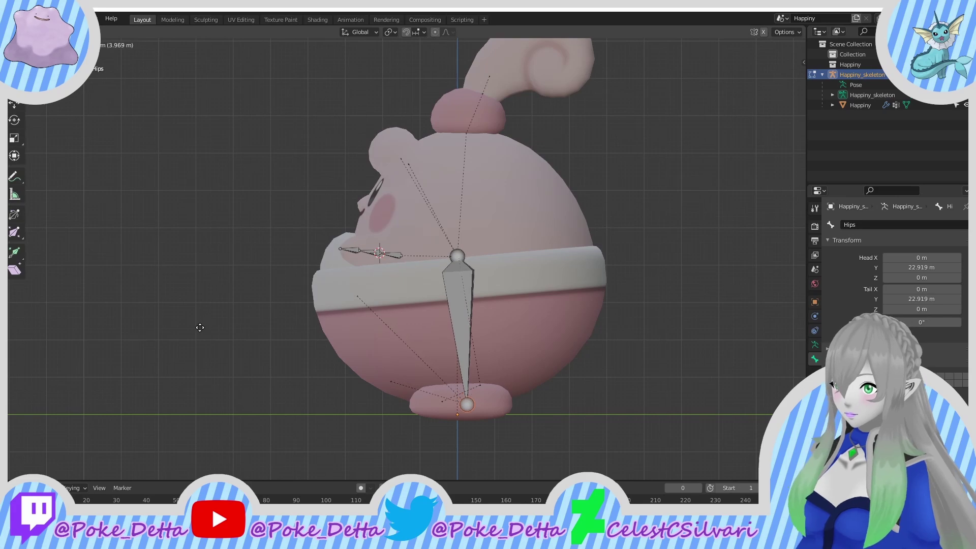
click(201, 329)
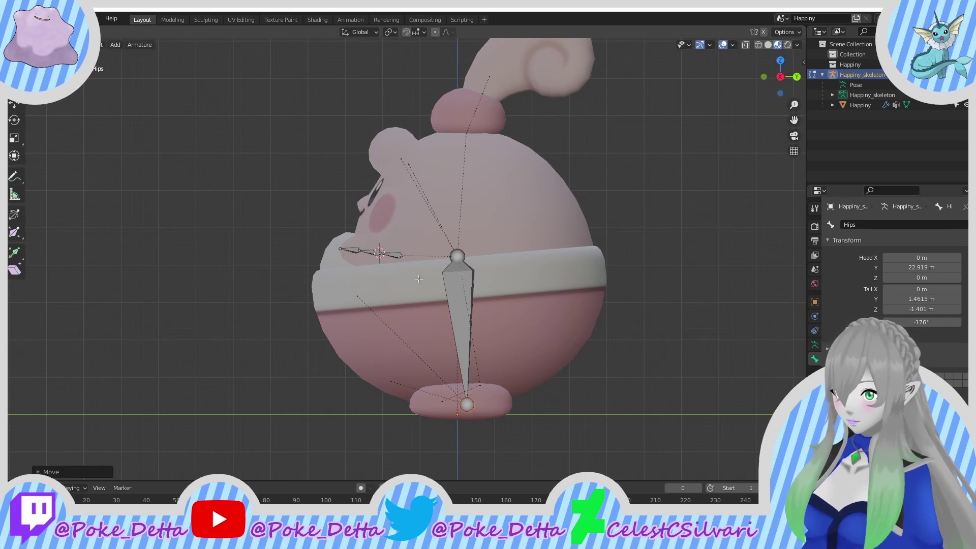
Step: Hide the whole Hips bone to expose the bone overlapping it
scroll(447, 303, up, 2)
click(480, 334)
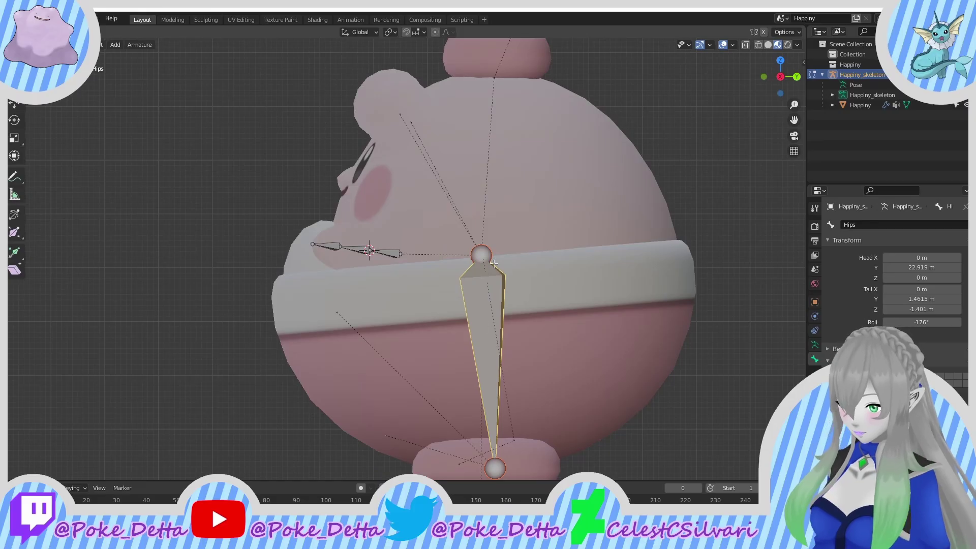
key(h)
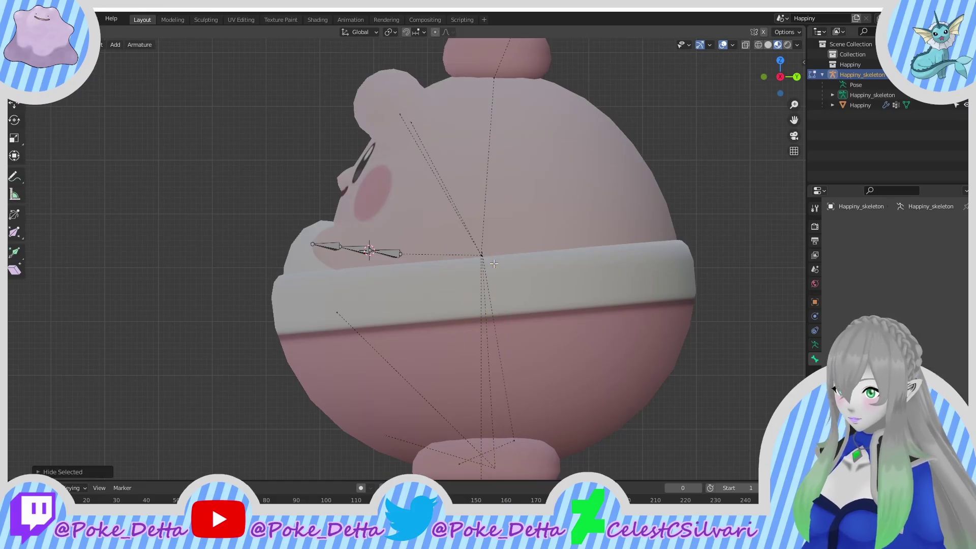
Step: Set the Waist bone's tail X to 0 m
scroll(494, 263, up, 3)
middle_drag(493, 263, 460, 172)
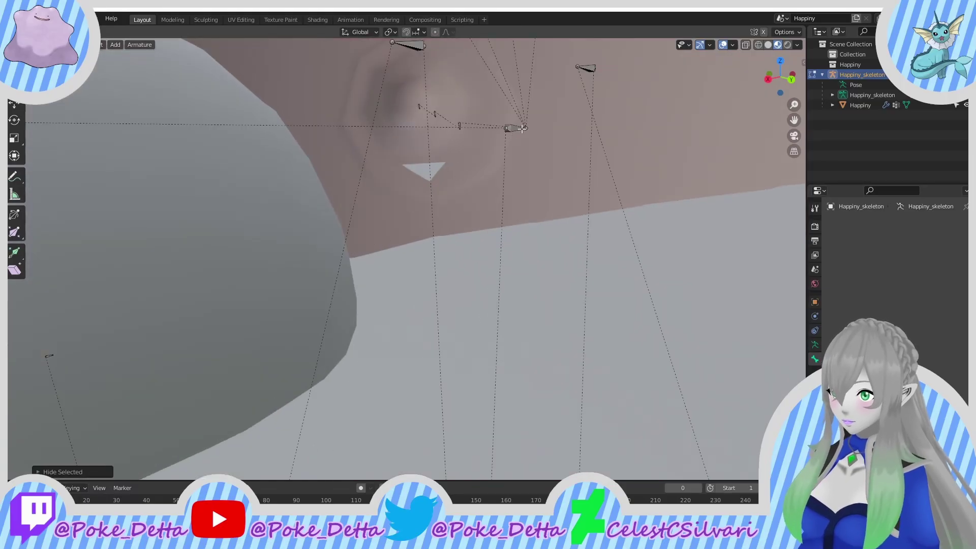
click(483, 222)
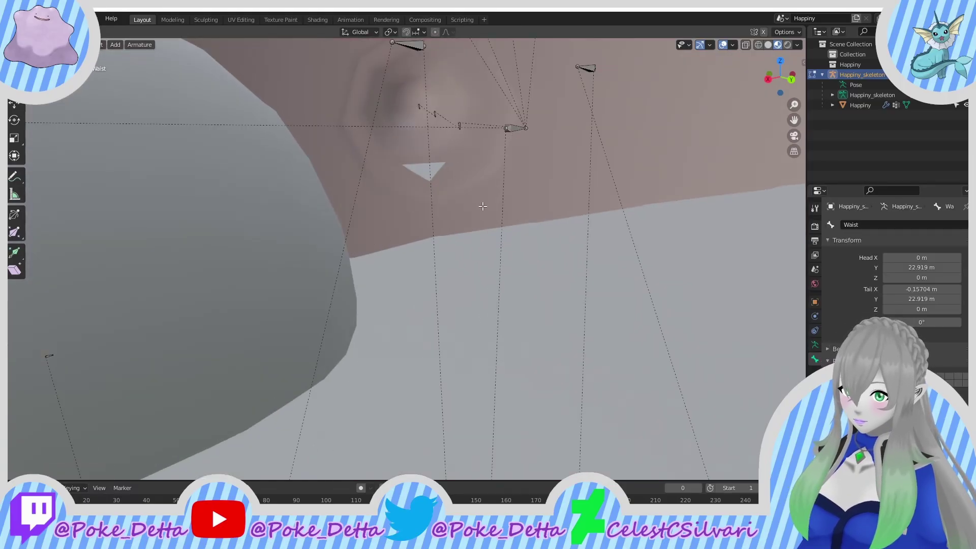
double_click(921, 289)
text(0)
key(Return)
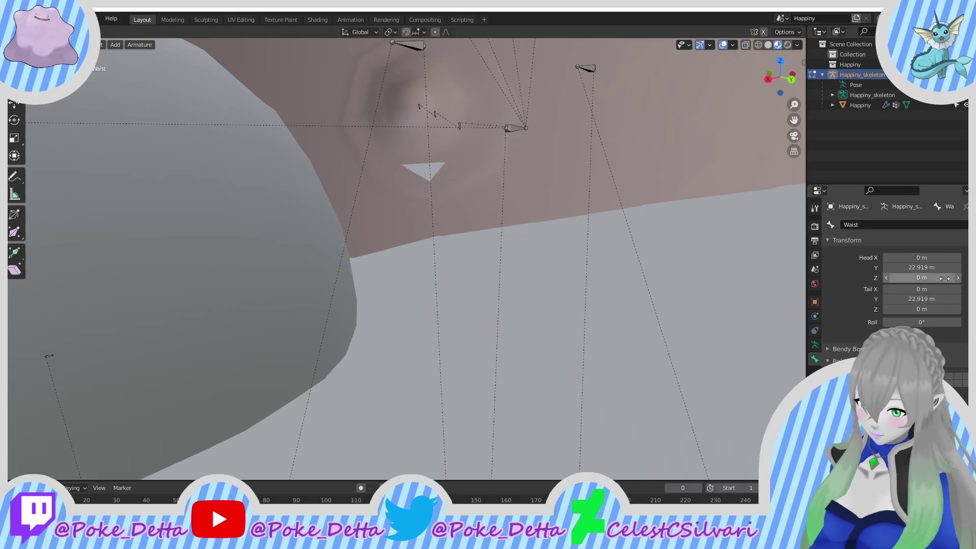
Step: Try moving the Waist bone about 0.98 m along the global Y axis in side view
scroll(430, 230, down, 3)
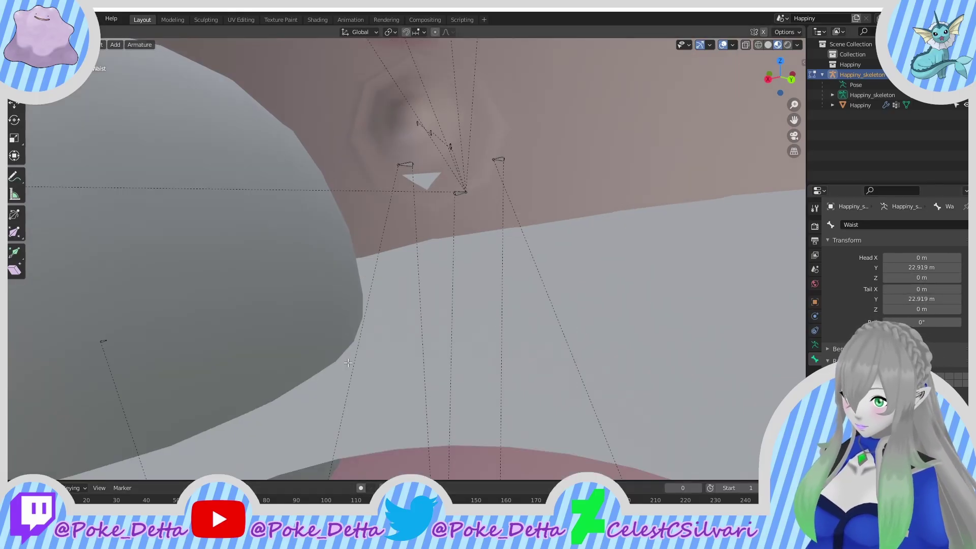
key(KP_3)
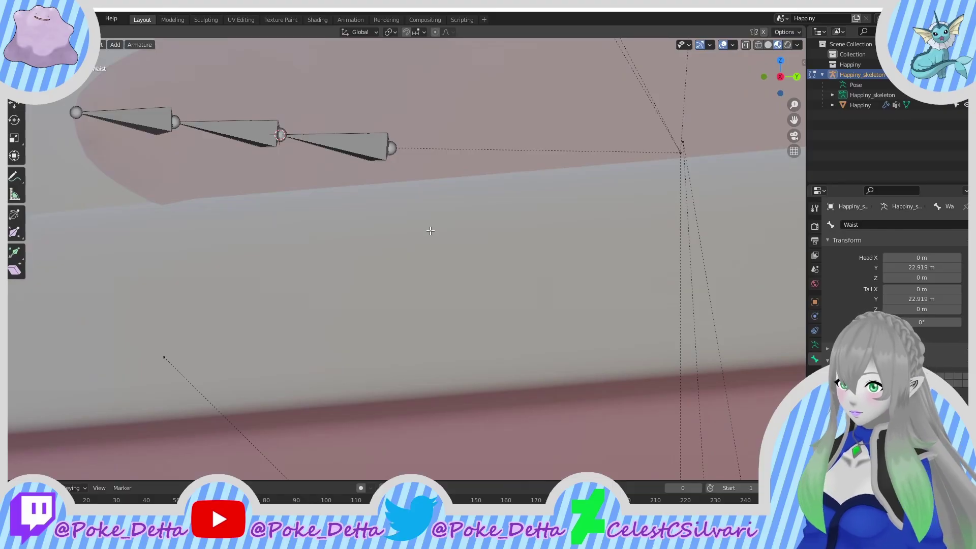
scroll(547, 193, up, 4)
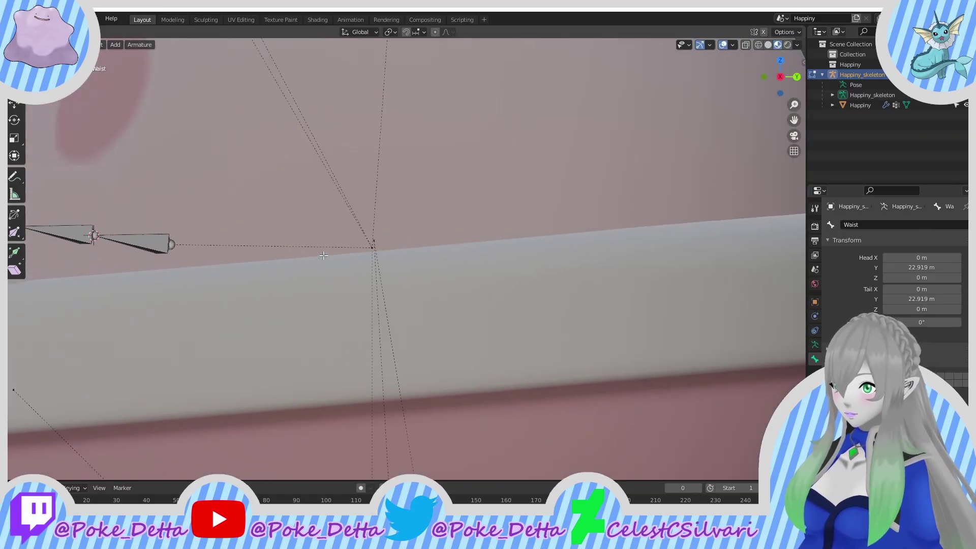
scroll(323, 255, up, 3)
key(g)
key(y)
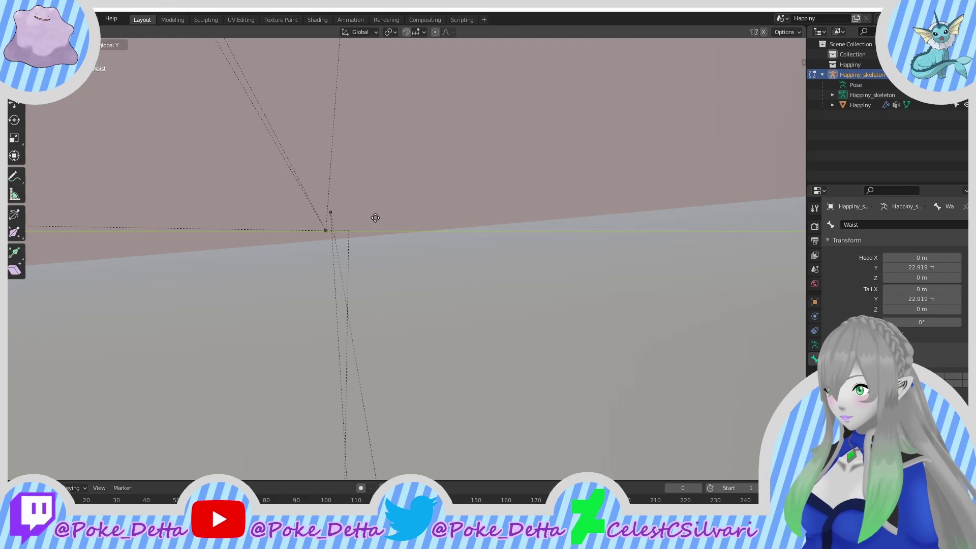
click(408, 217)
scroll(409, 275, up, 4)
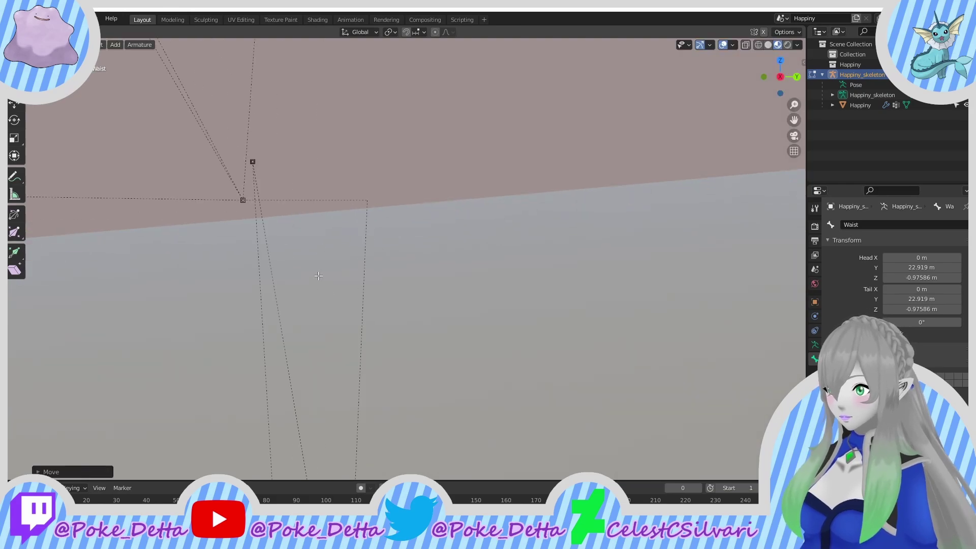
shift+middle_drag(413, 308, 424, 336)
scroll(428, 321, up, 2)
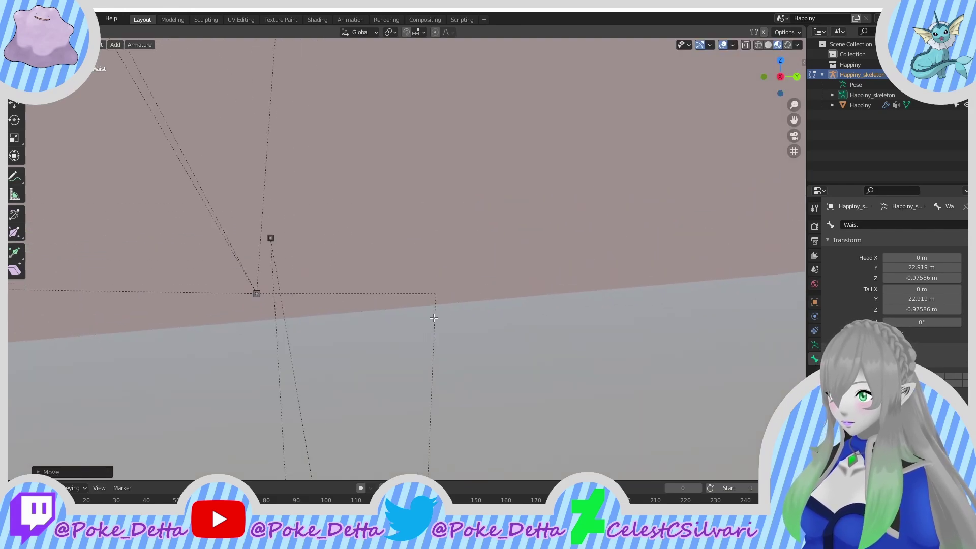
key(ctrl+z)
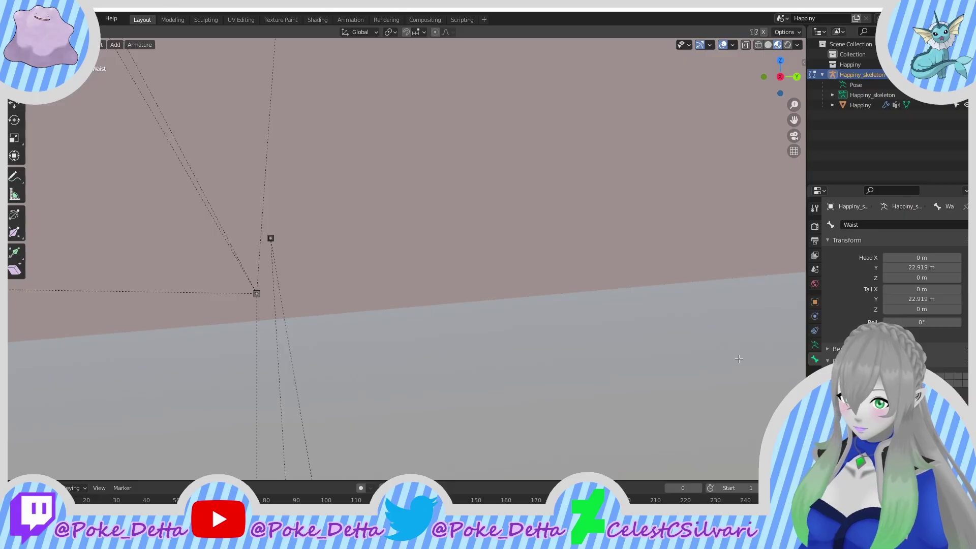
Step: Try raising the Waist bone's tail Y to 24.219 m and its tail X to 3 m, undoing each change
click(958, 299)
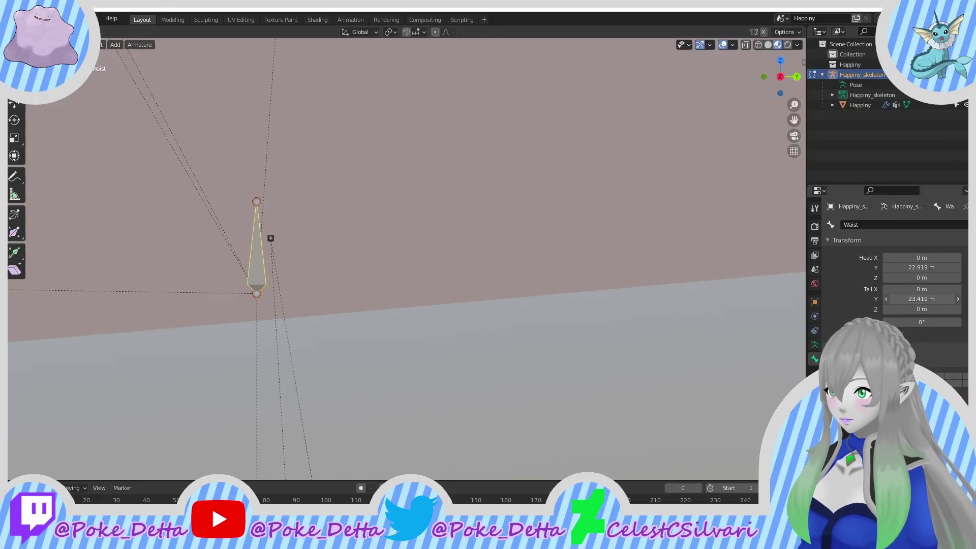
mouse_move(900, 299)
mouse_down()
mouse_move(940, 299)
mouse_move(901, 299)
mouse_up()
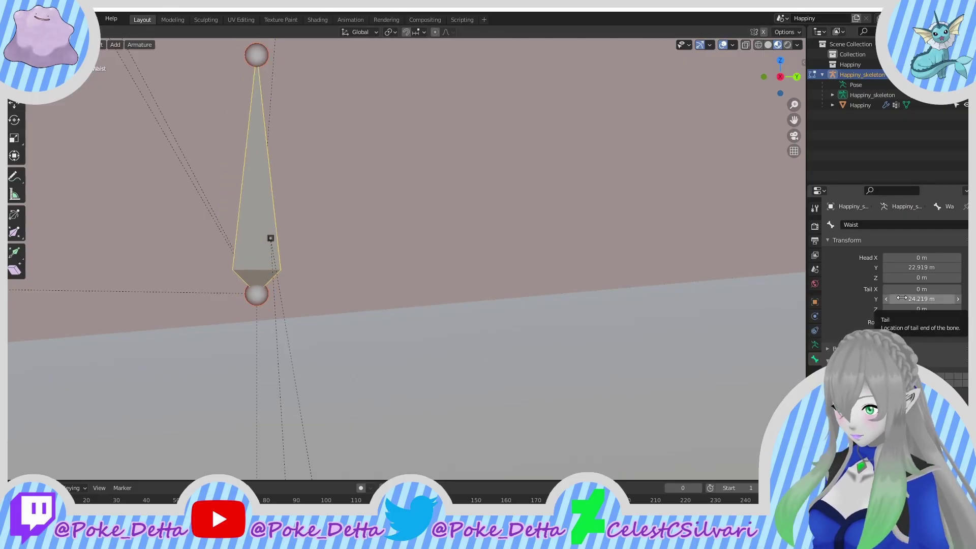
key(ctrl+z)
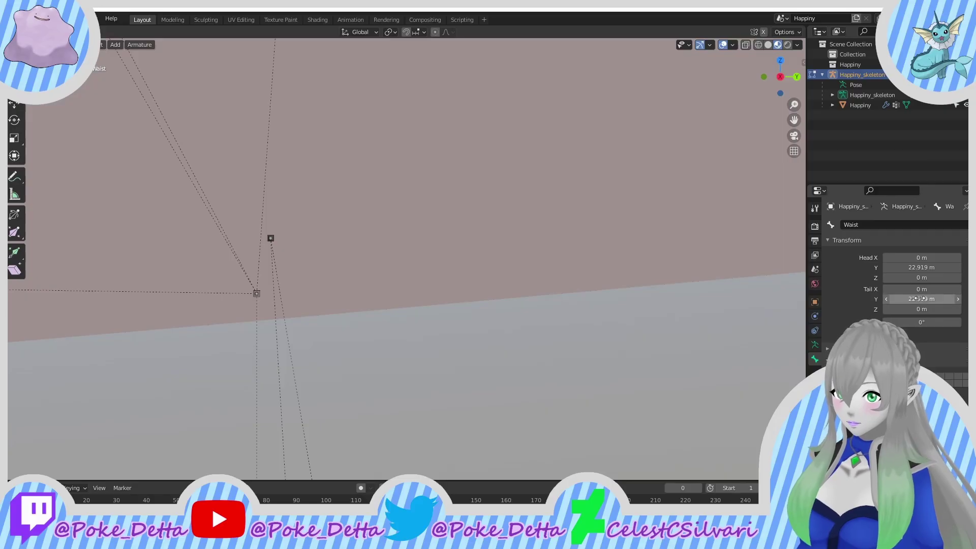
mouse_move(933, 286)
mouse_down()
mouse_move(951, 286)
mouse_move(928, 286)
mouse_up()
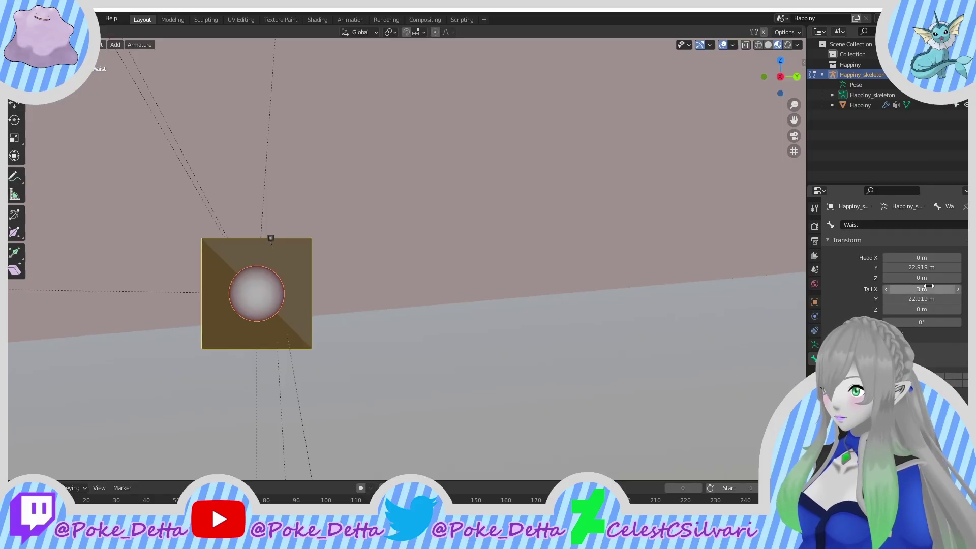
key(ctrl+z)
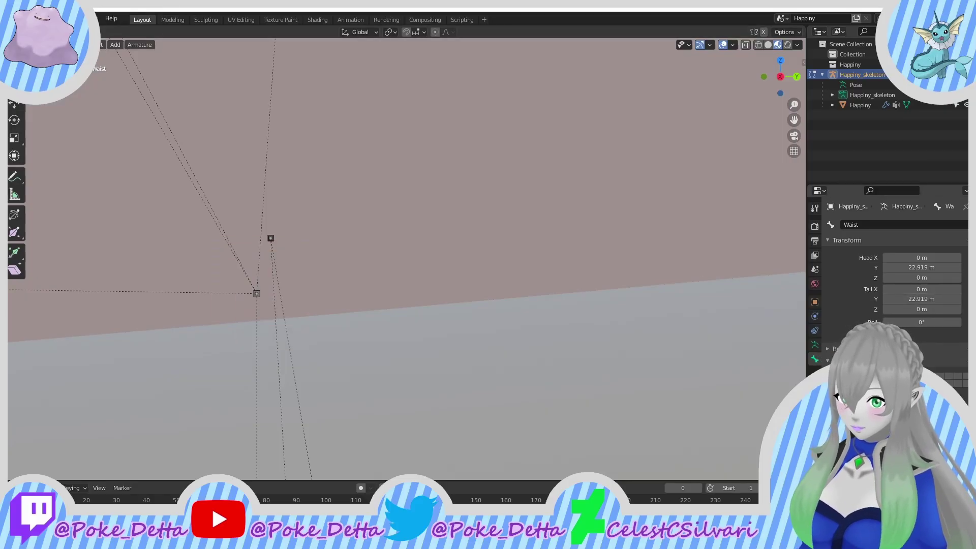
Step: Set the Waist bone's tail Z to 1.2 m, and move its tip along the global Y axis to about tail Z -0.537 m
mouse_move(897, 309)
mouse_down()
mouse_move(930, 309)
mouse_move(897, 309)
mouse_up()
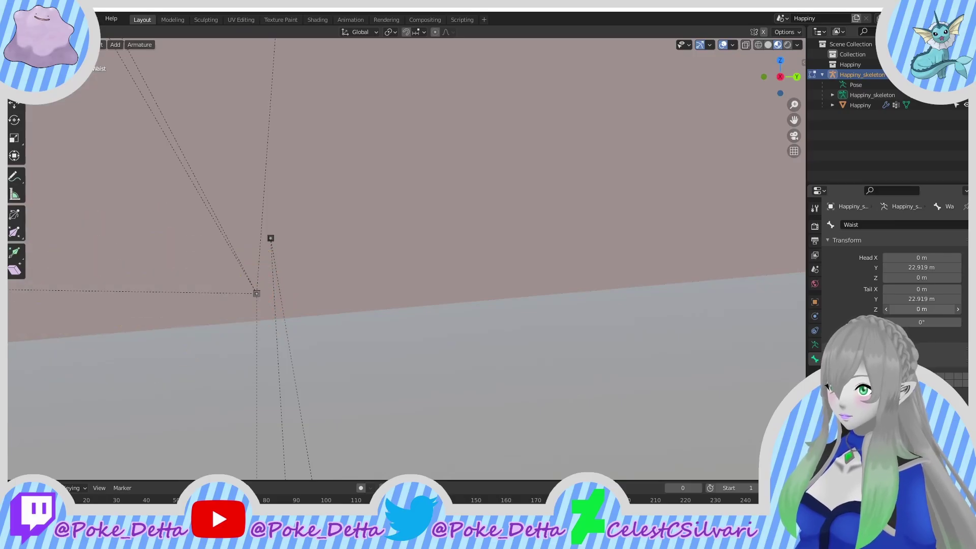
mouse_move(897, 309)
mouse_down()
mouse_move(959, 309)
mouse_move(898, 309)
mouse_up()
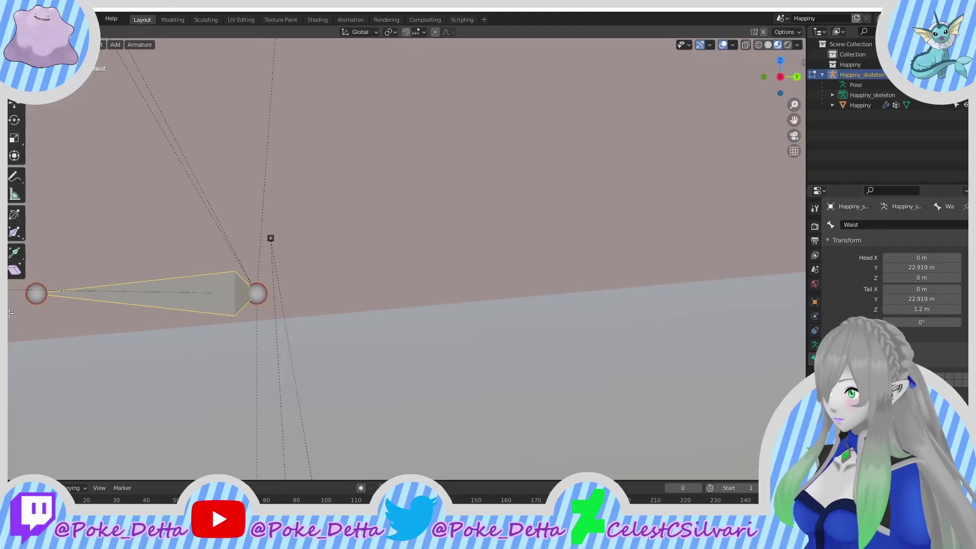
key(alt+a)
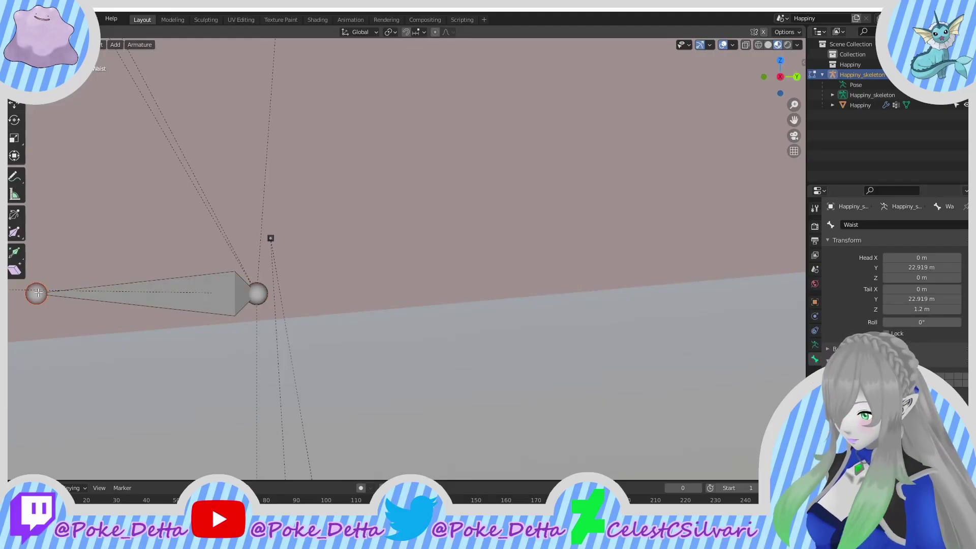
key(g)
key(y)
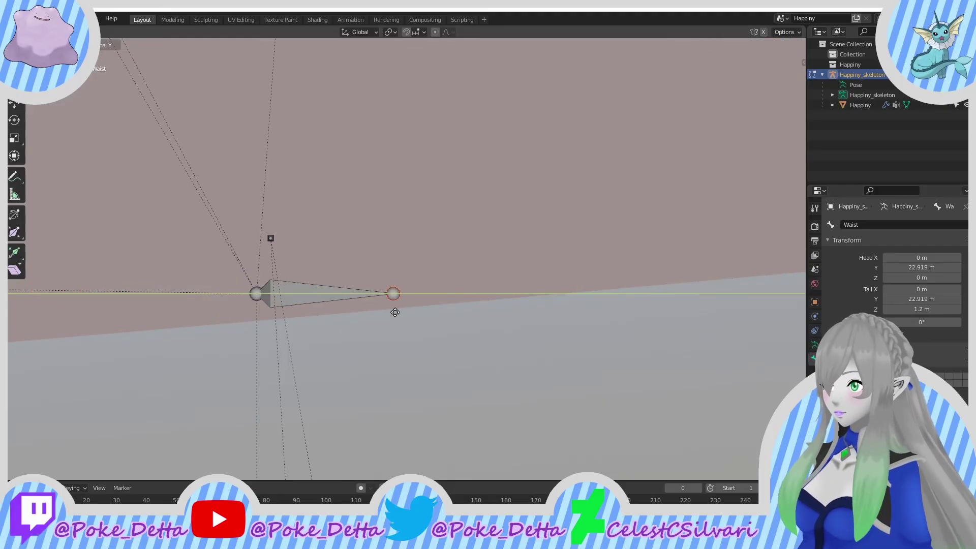
click(357, 312)
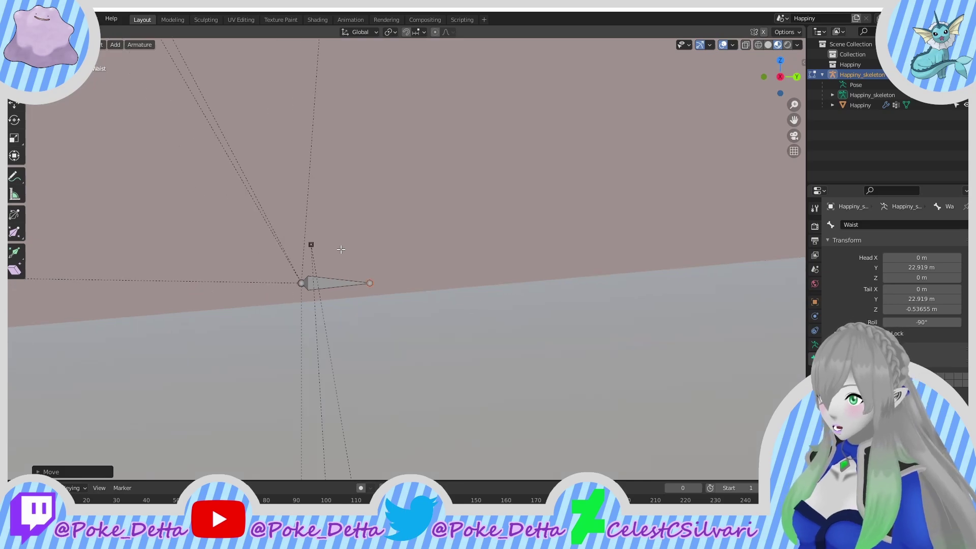
Step: Hide the whole Waist bone to expose the bone overlapping it
scroll(341, 250, down, 2)
click(337, 282)
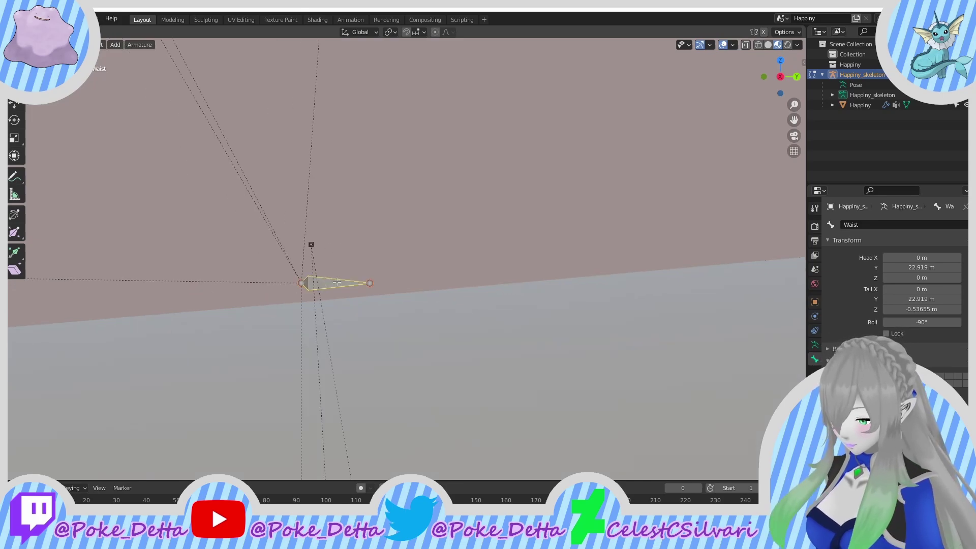
key(h)
scroll(336, 282, up, 1)
middle_drag(336, 282, 689, 282)
scroll(208, 290, down, 2)
scroll(215, 256, up, 1)
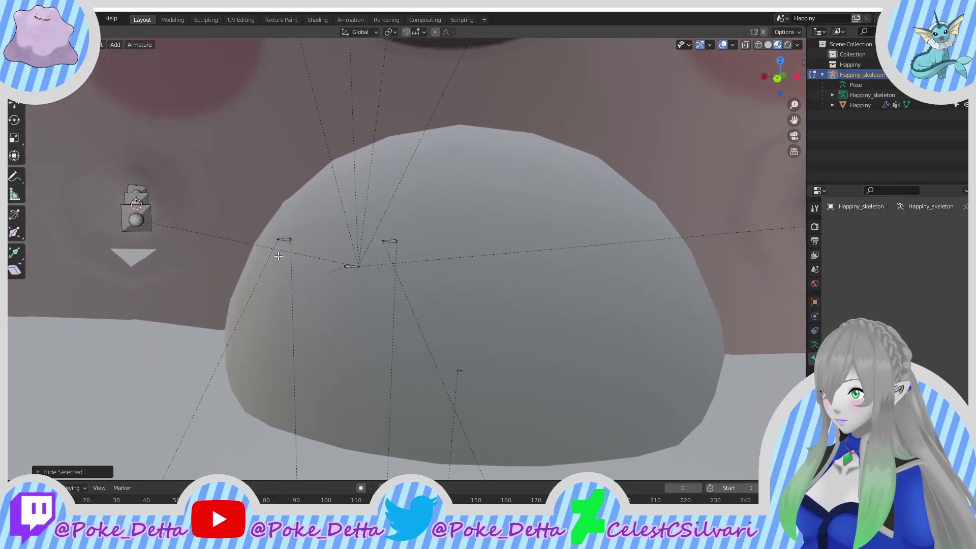
Step: In side view, move the Head bone's tip up to the top of the head, at about tail Y 41.199 m and Z 0.461 m
click(359, 271)
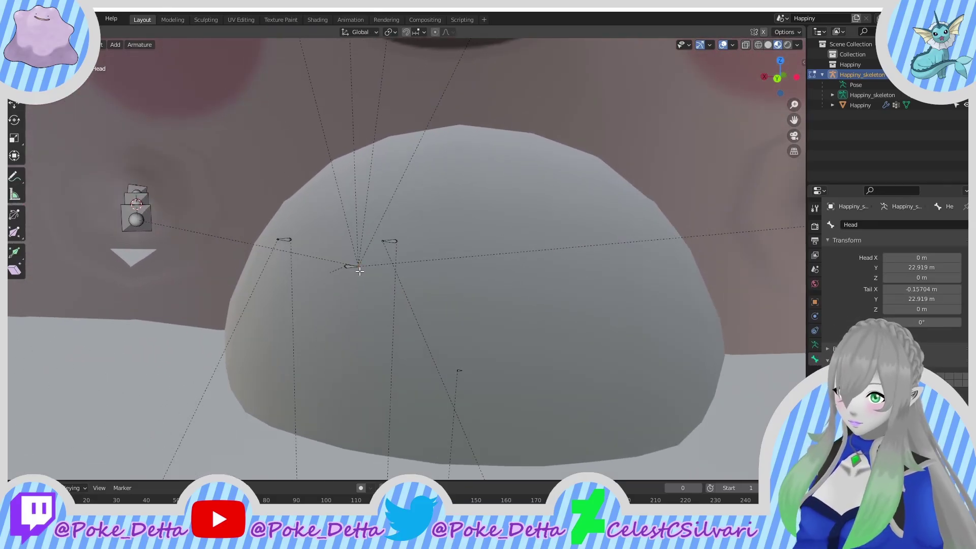
key(KP_3)
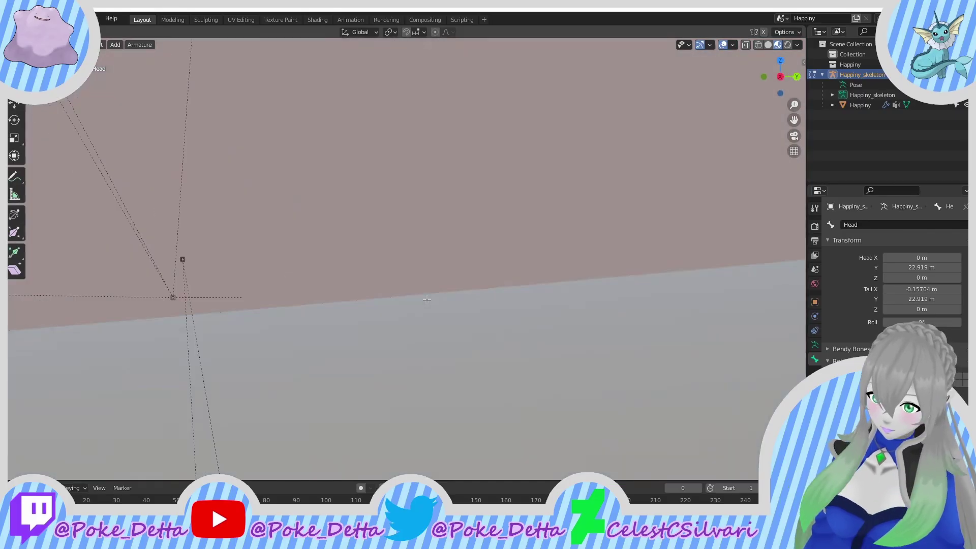
scroll(431, 251, down, 8)
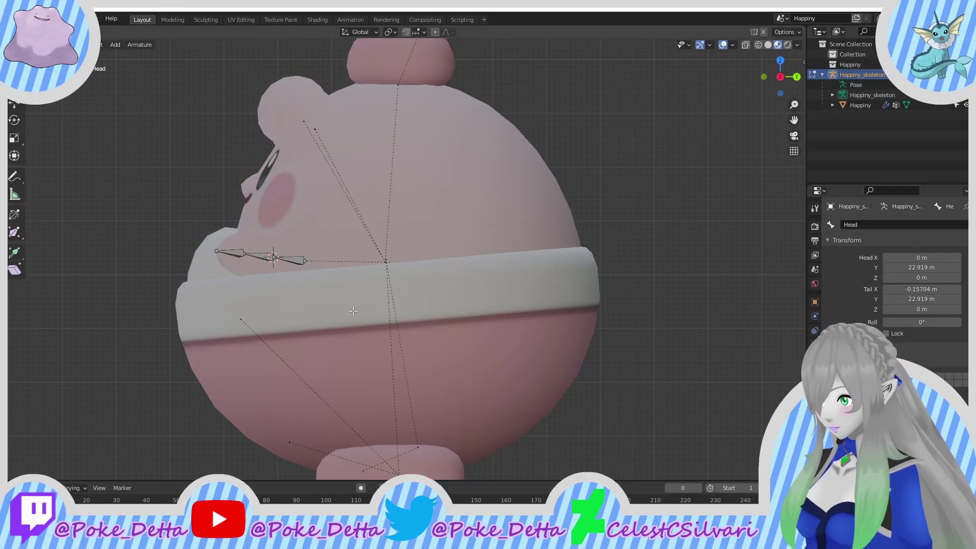
key(g)
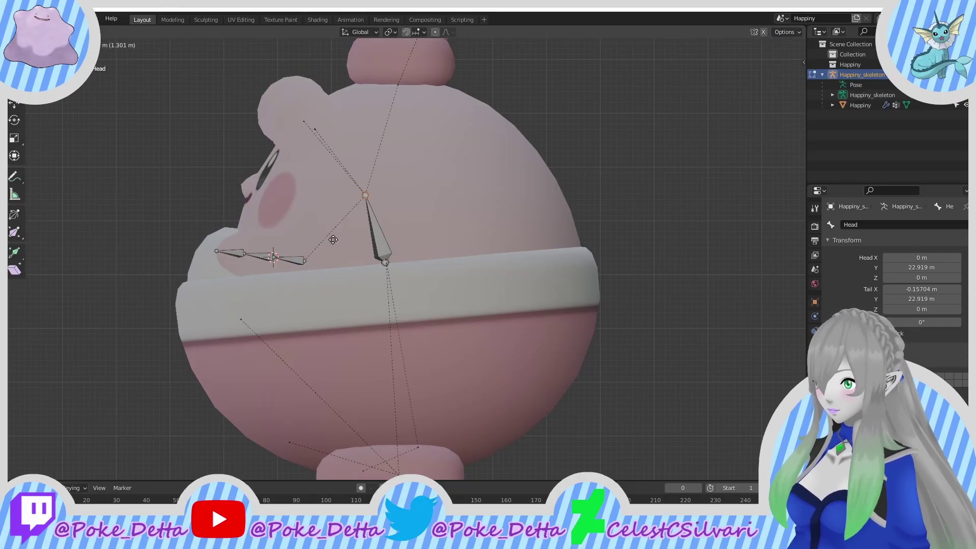
click(348, 129)
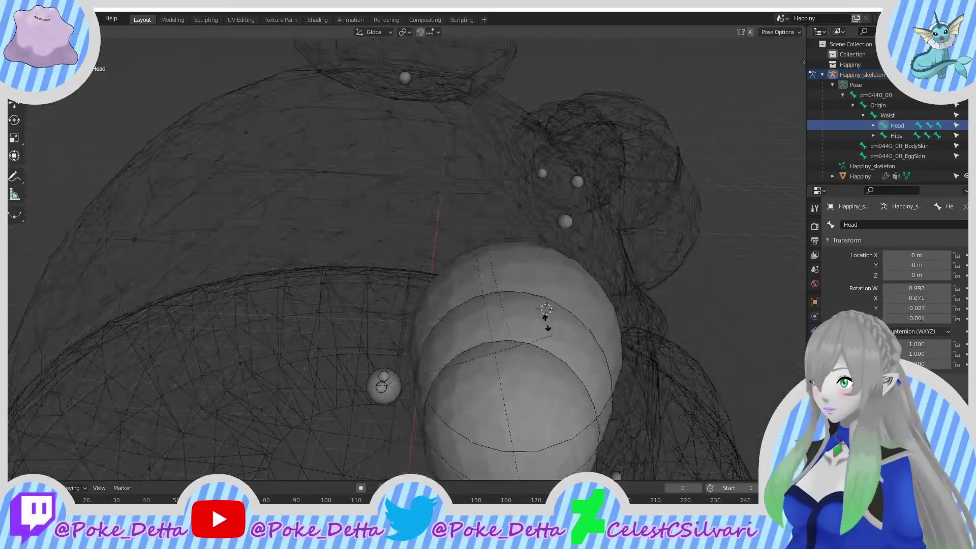
Step: Rotate the Head bone in Pose Mode to test how it moves the model, and cancel the rotation
middle_drag(567, 336, 424, 346)
drag(425, 346, 378, 246)
right_click(420, 324)
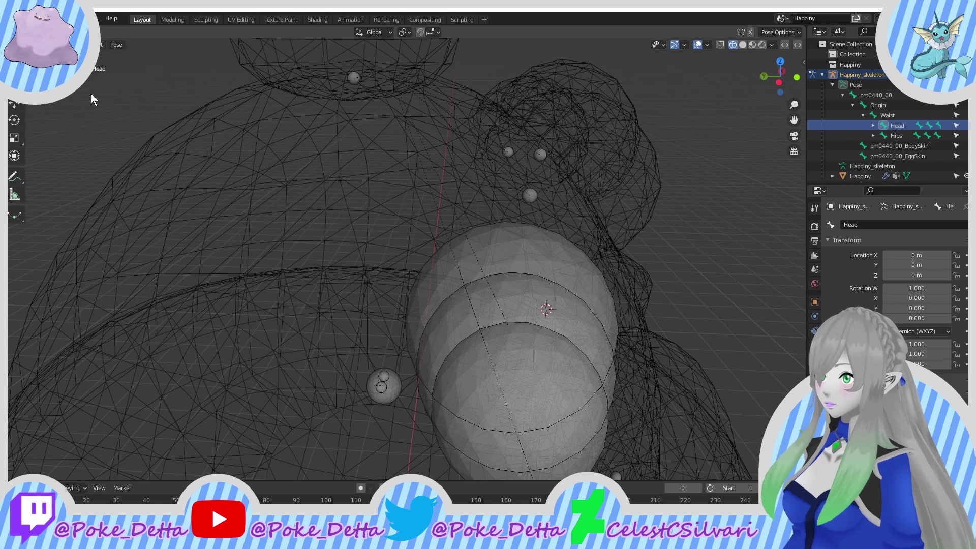
Step: Select all bones in Pose Mode and clear all of their pose transforms
key(a)
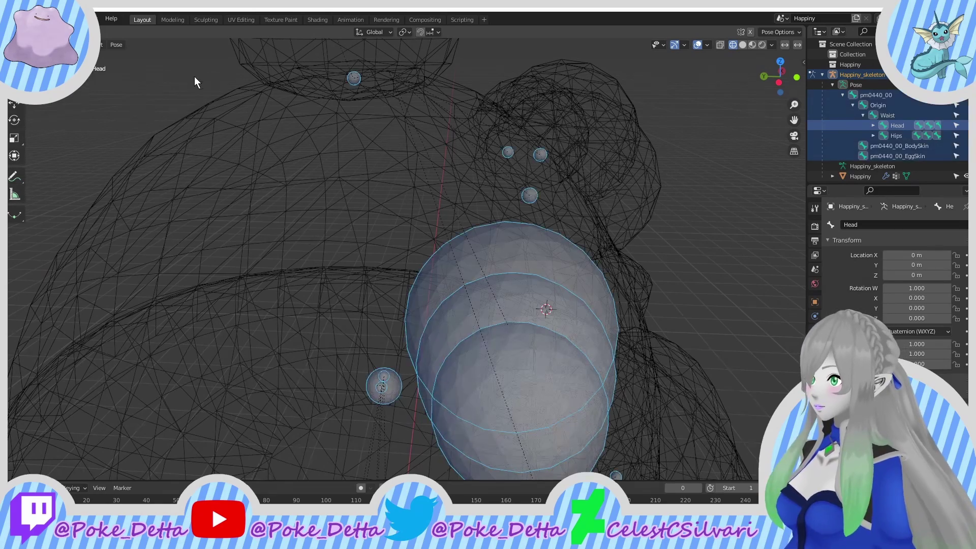
click(116, 45)
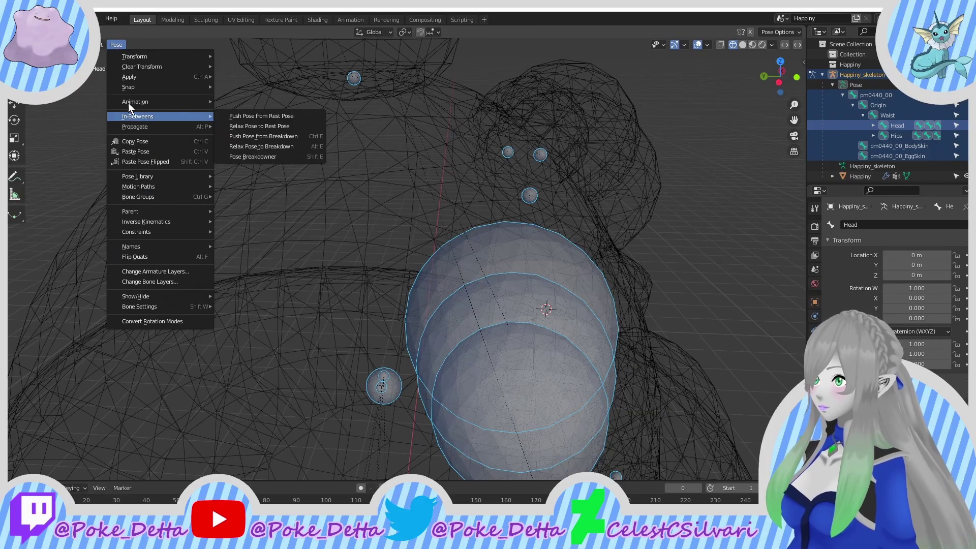
mouse_move(114, 52)
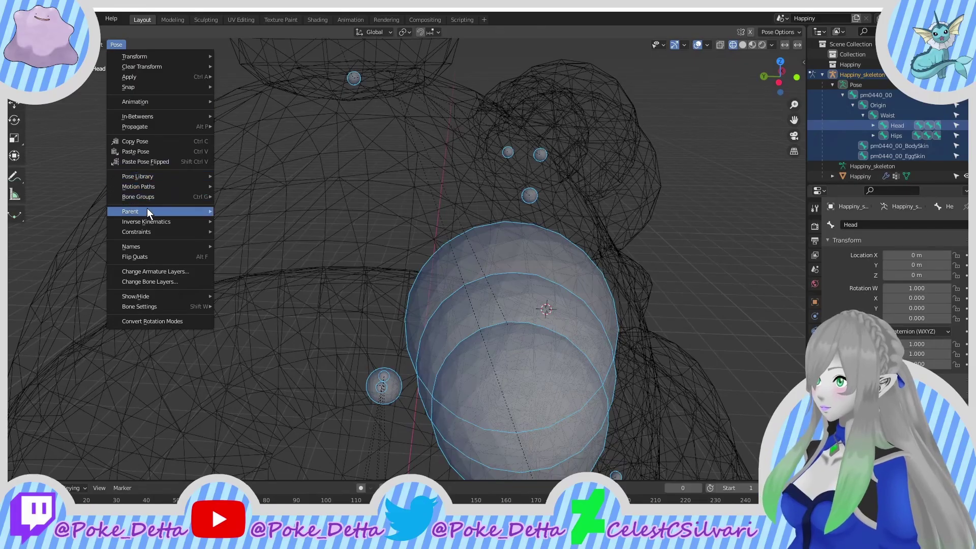
mouse_move(147, 209)
mouse_move(138, 68)
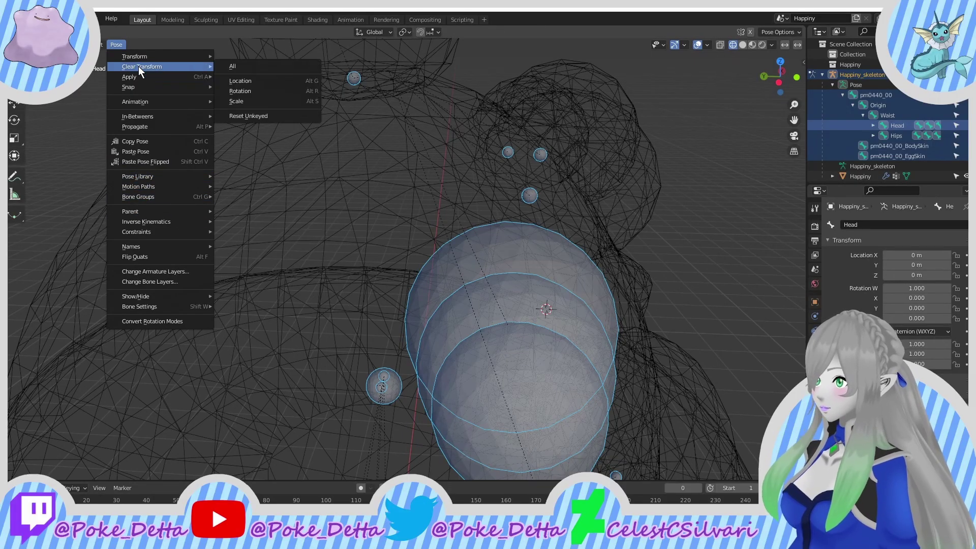
click(248, 66)
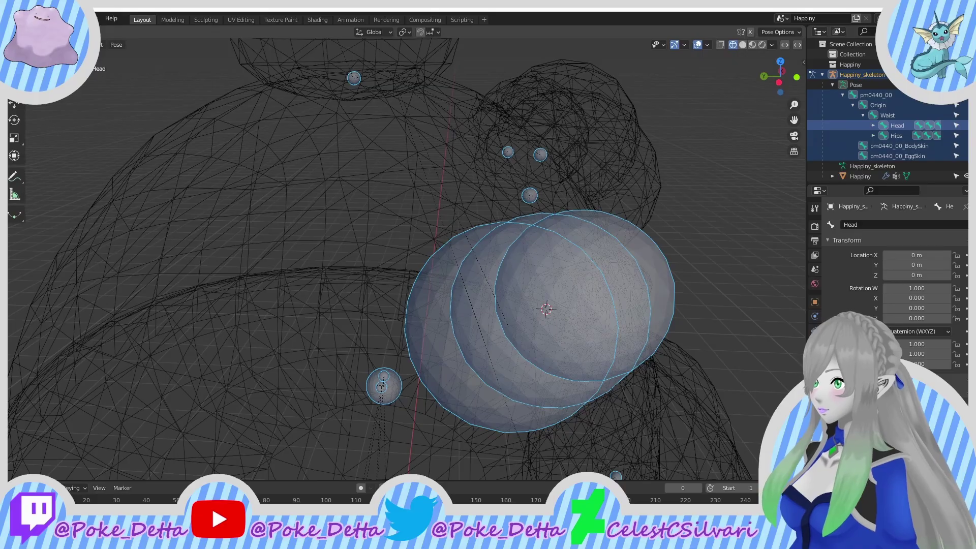
Step: Leave Pose Mode and return the armature to Edit Mode, with the Head bone's base in view
key(ctrl+Tab)
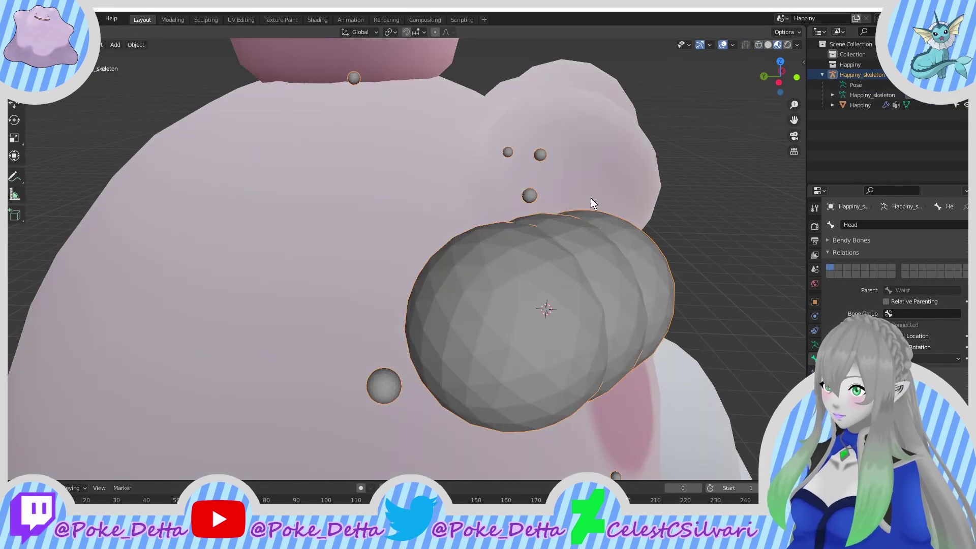
key(Tab)
scroll(528, 263, down, 4)
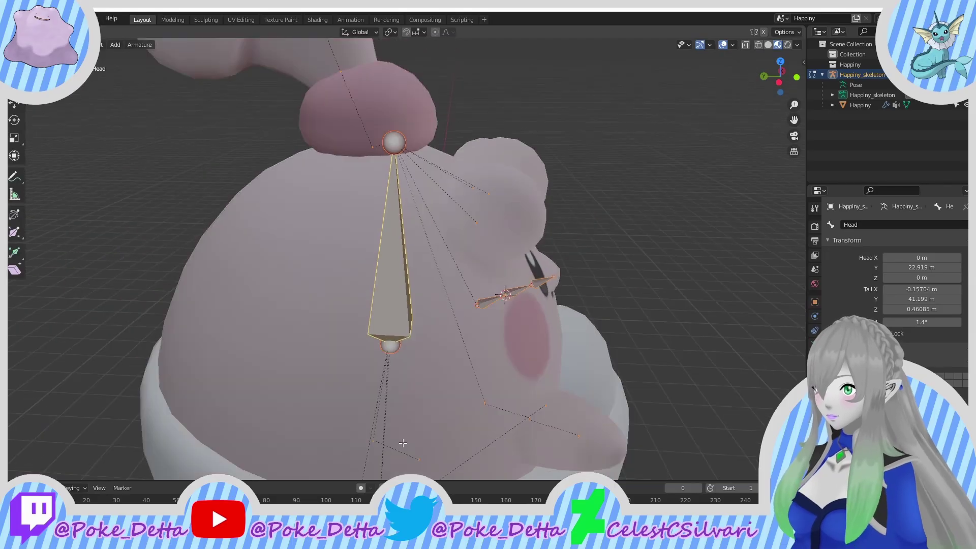
middle_drag(394, 422, 167, 403)
scroll(343, 351, up, 5)
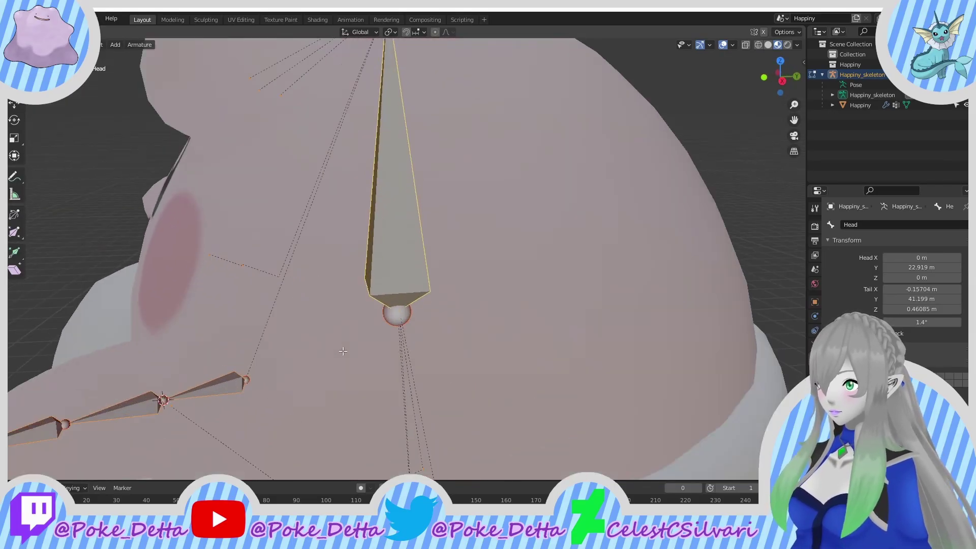
Step: Place the 3D cursor at the head end of the FeelerB1 bone, near the top of the Head bone
shift+middle_drag(368, 195, 347, 356)
scroll(350, 292, up, 2)
scroll(346, 331, up, 2)
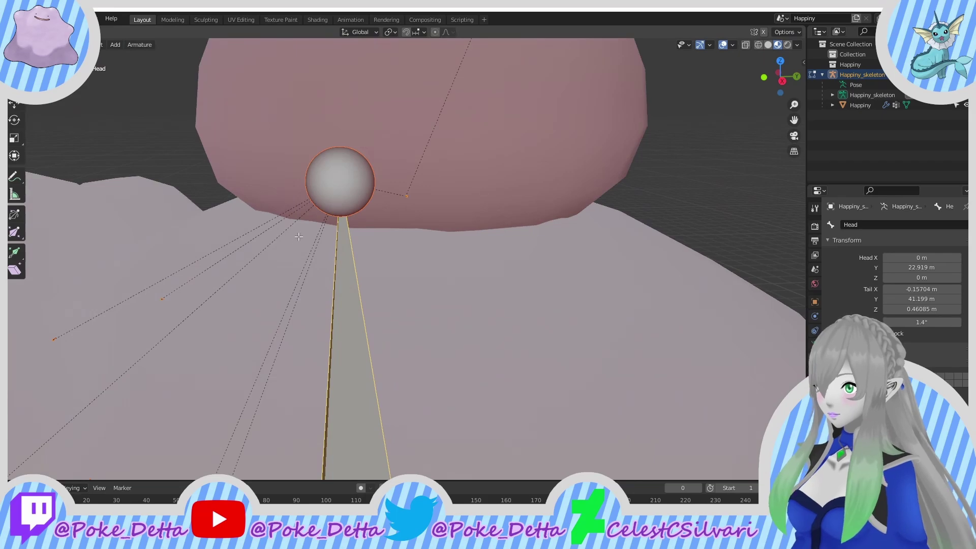
middle_drag(298, 237, 432, 224)
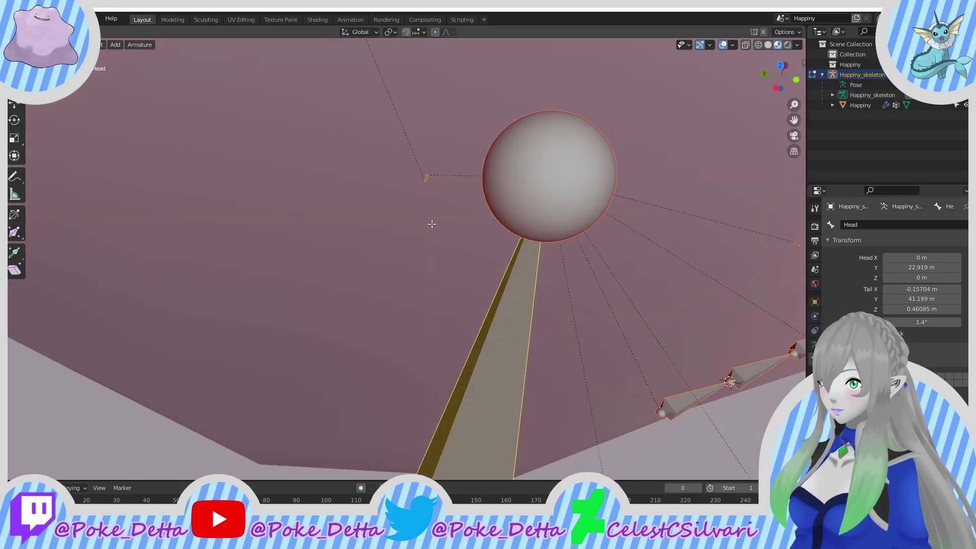
click(426, 169)
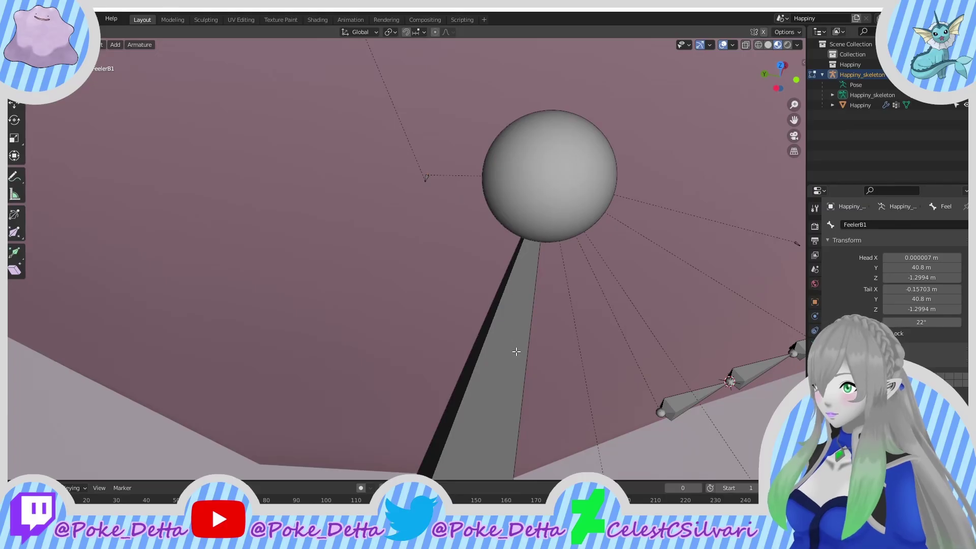
scroll(458, 274, down, 4)
scroll(437, 257, up, 4)
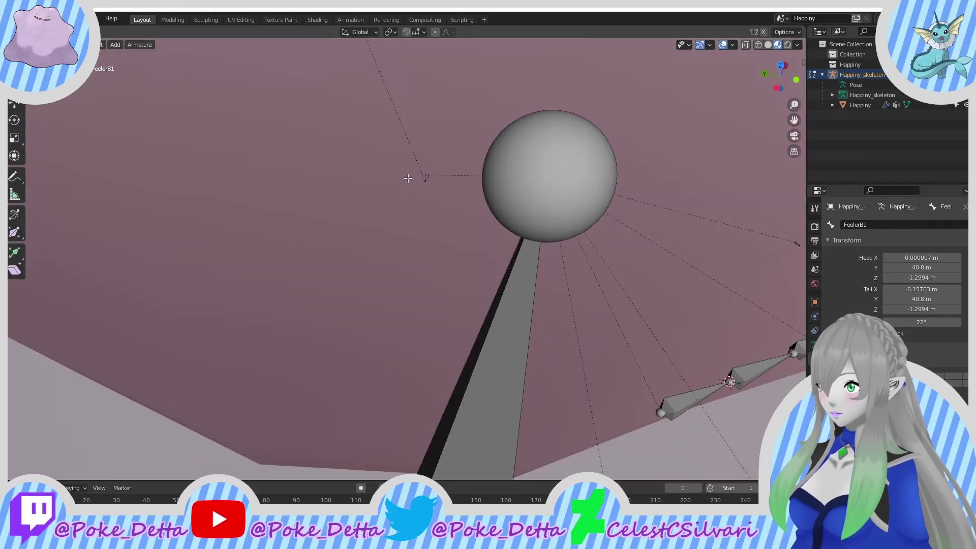
middle_drag(407, 178, 435, 224)
scroll(446, 247, up, 1)
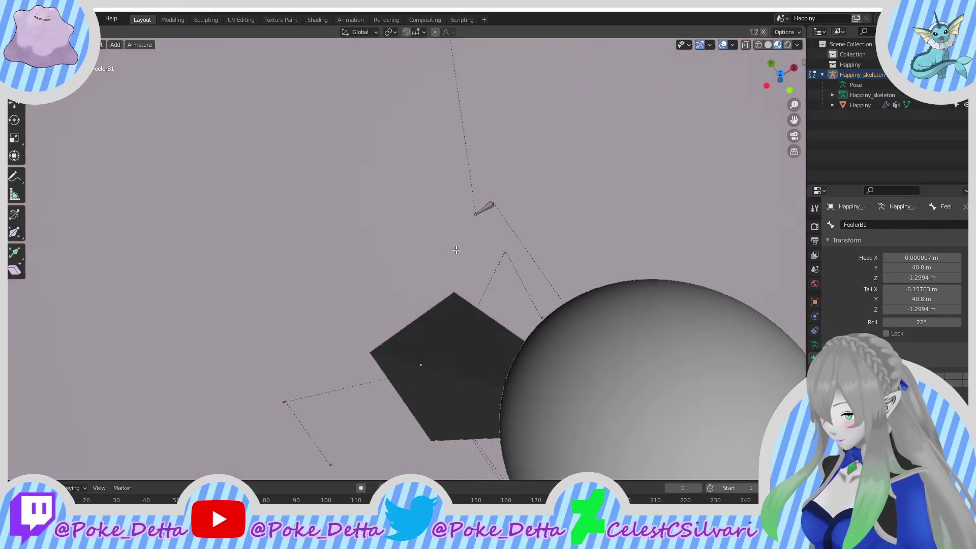
key(shift+s)
click(470, 308)
Step: Snap the Head bone's tail to the 3D cursor and hide the Head bone
click(638, 314)
key(shift+s)
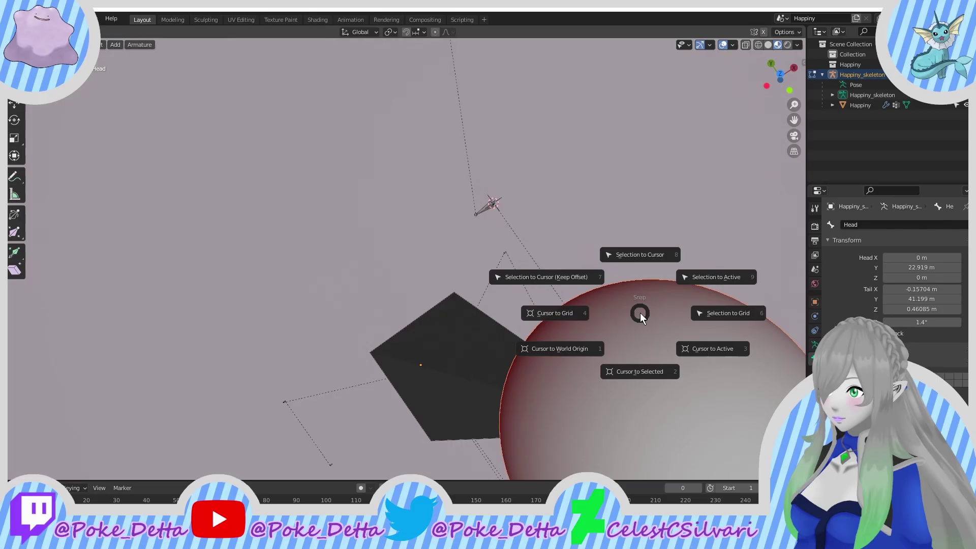
click(624, 255)
click(460, 361)
key(h)
scroll(476, 238, down, 4)
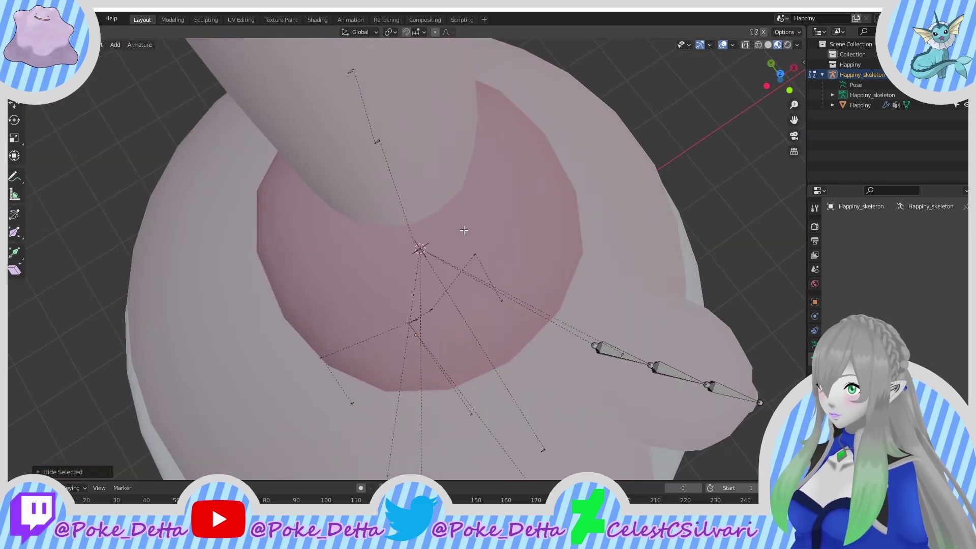
Step: In side view, move FeelerB3's tail to the far side of the large curl on top of the head
click(347, 76)
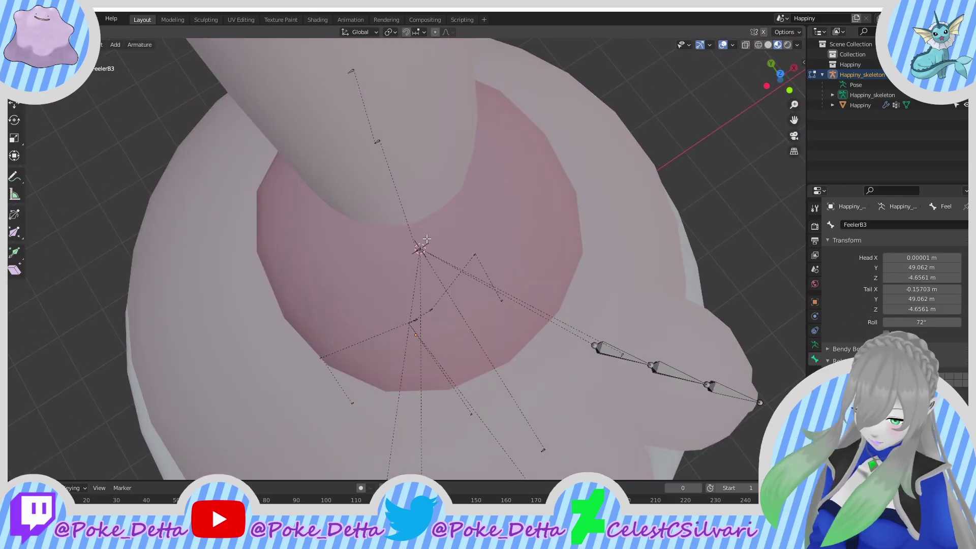
key(KP_3)
scroll(360, 307, down, 3)
key(g)
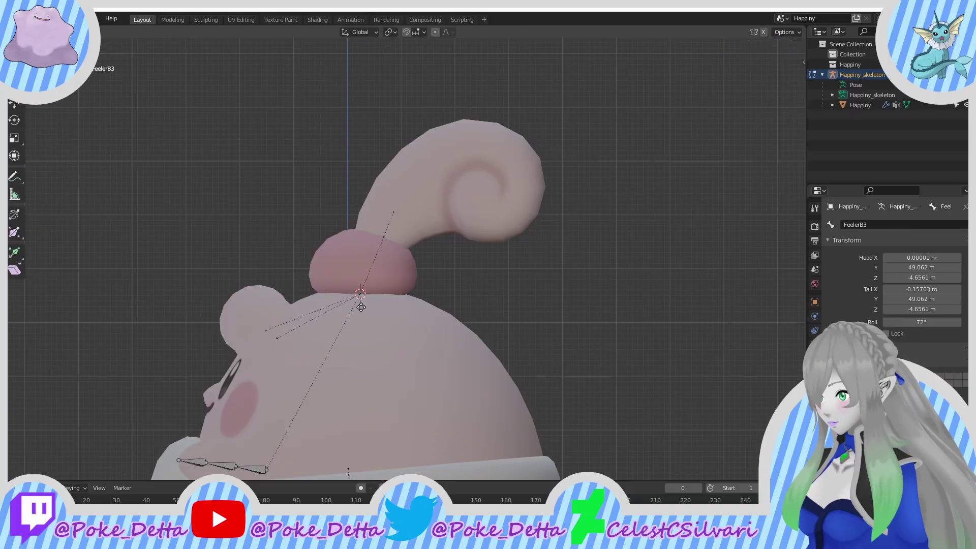
click(517, 260)
Step: Place the 3D cursor at FeelerB3's head and set that bone's Tail X to 0 m
click(385, 213)
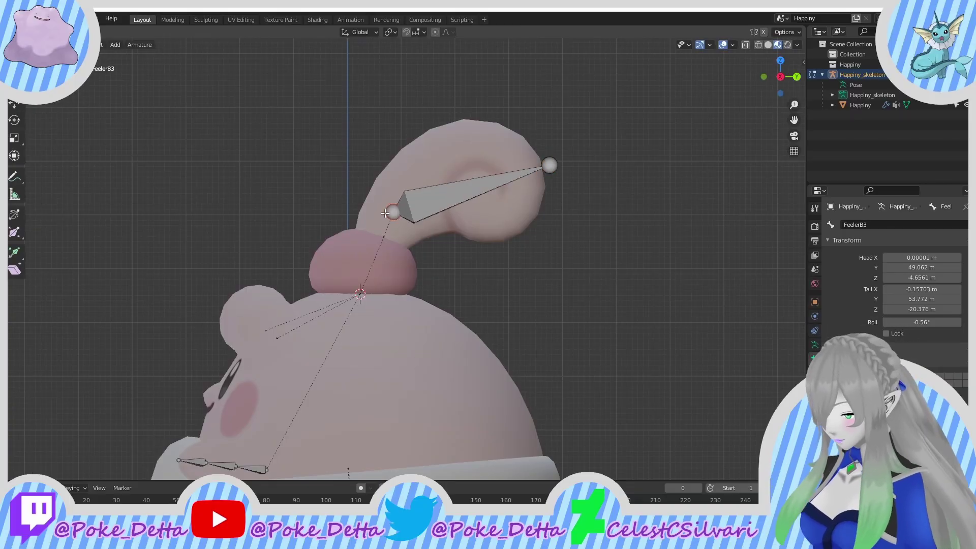
key(shift+s)
click(385, 273)
double_click(917, 289)
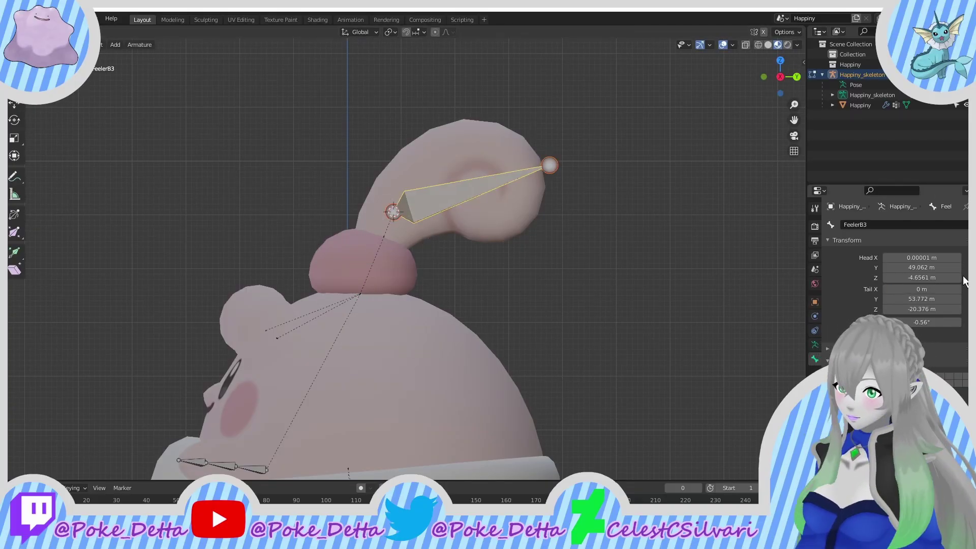
Step: Snap FeelerB2's tail to the 3D cursor at the head of FeelerB3
scroll(205, 79, up, 8)
middle_drag(204, 78, 273, 91)
click(351, 204)
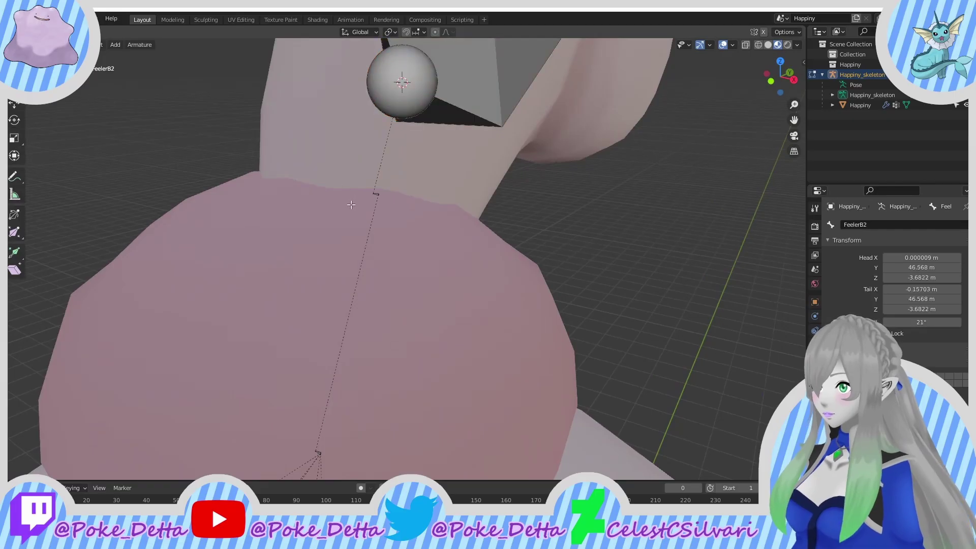
key(shift+s)
Step: Place the 3D cursor at FeelerB2's head and snap FeelerB1's tail to it
click(385, 188)
key(shift+s)
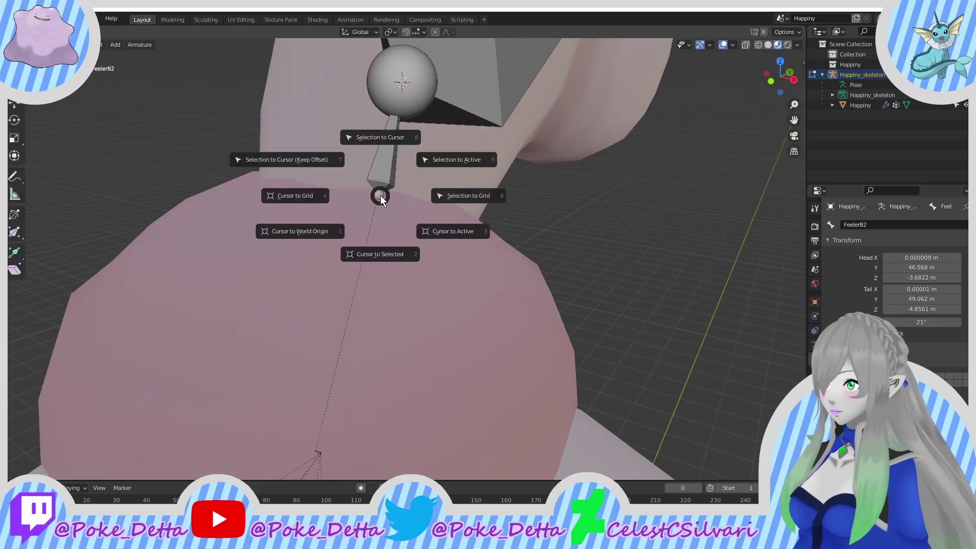
click(380, 252)
key(bracketleft)
key(shift+s)
click(216, 327)
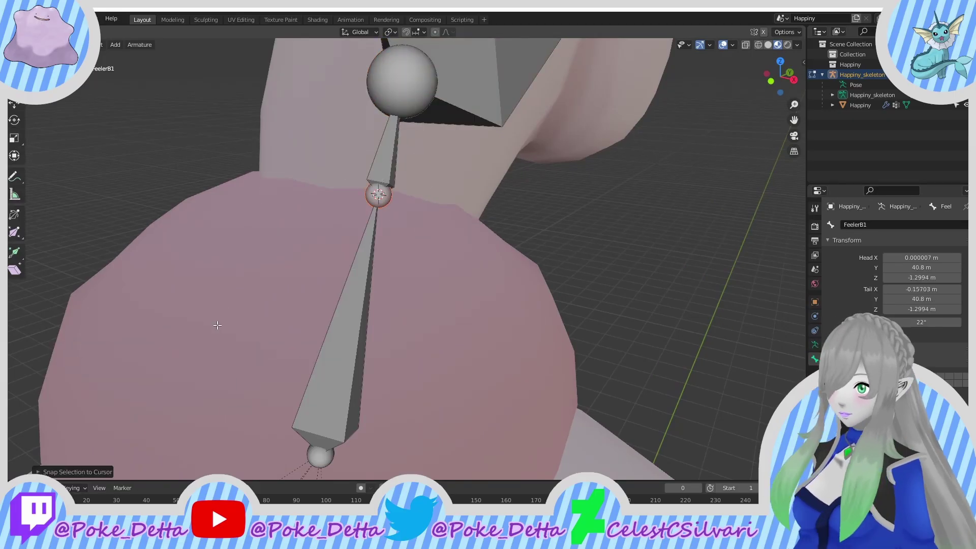
Step: Check the feeler chain by selecting through FeelerB1, FeelerB2 and FeelerB3 in order
click(334, 411)
key(bracketright)
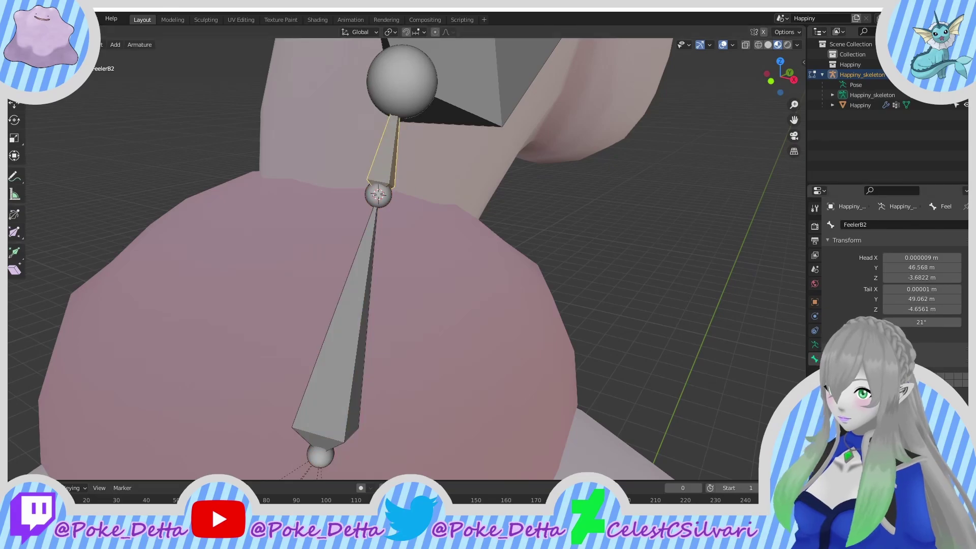
key(bracketright)
key(KP_Decimal)
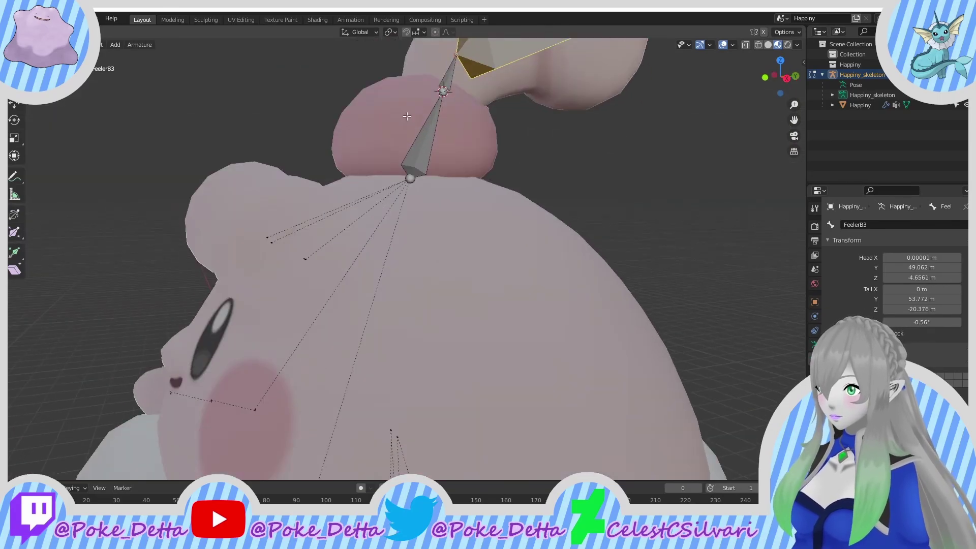
Step: Move LFeelerA's tail up, forward and outward so the bone runs through the side tuft of hair
middle_drag(418, 189, 226, 380)
key(KP_3)
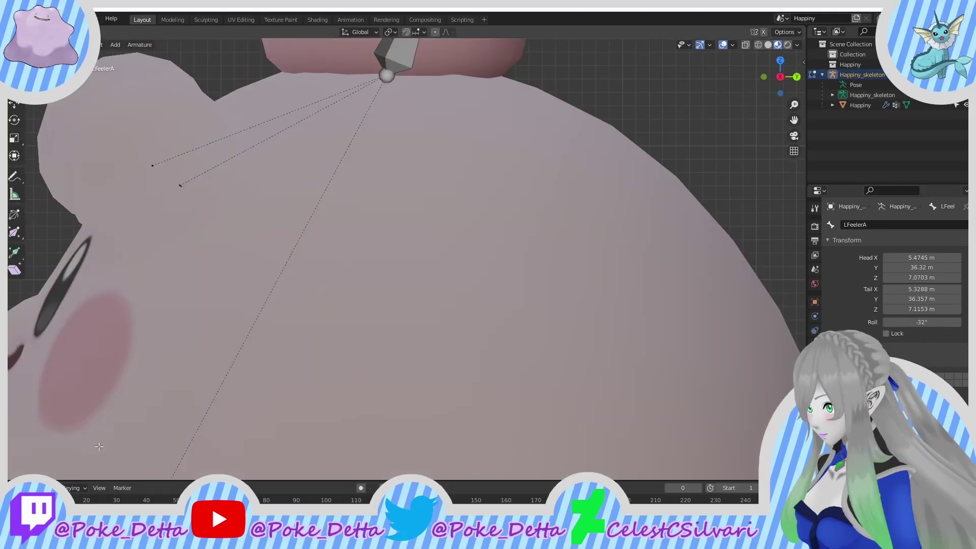
key(g)
click(486, 327)
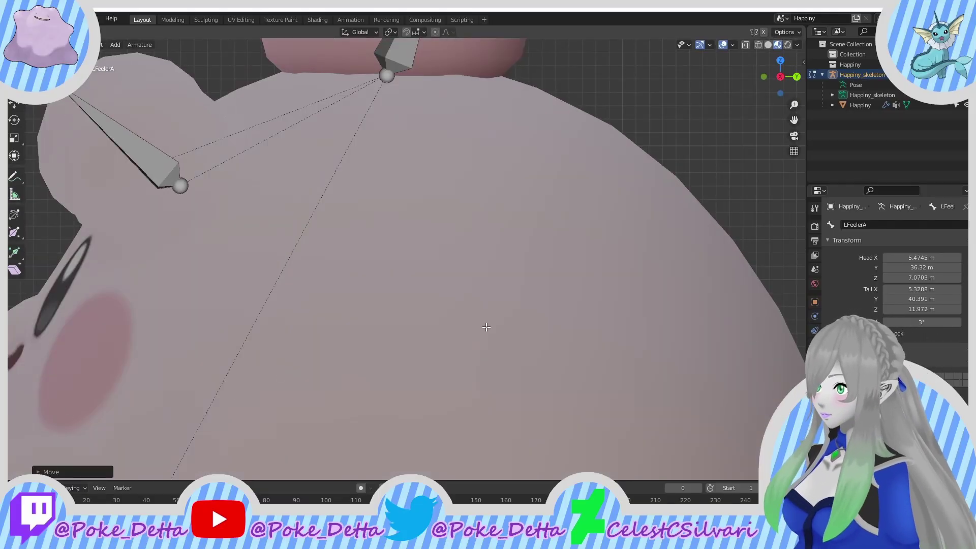
middle_drag(486, 327, 391, 396)
key(g)
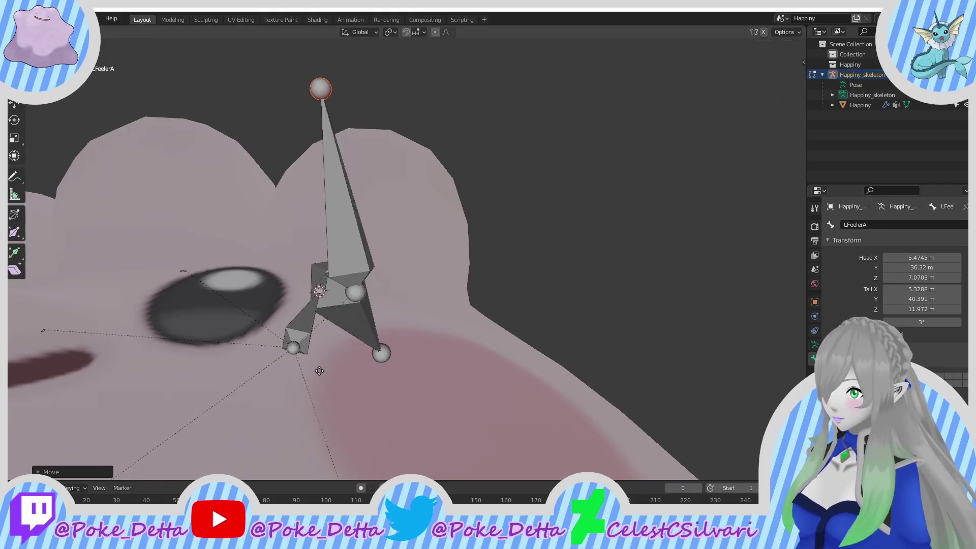
click(372, 409)
mouse_move(285, 439)
middle_down()
mouse_move(159, 62)
mouse_move(140, 72)
middle_up()
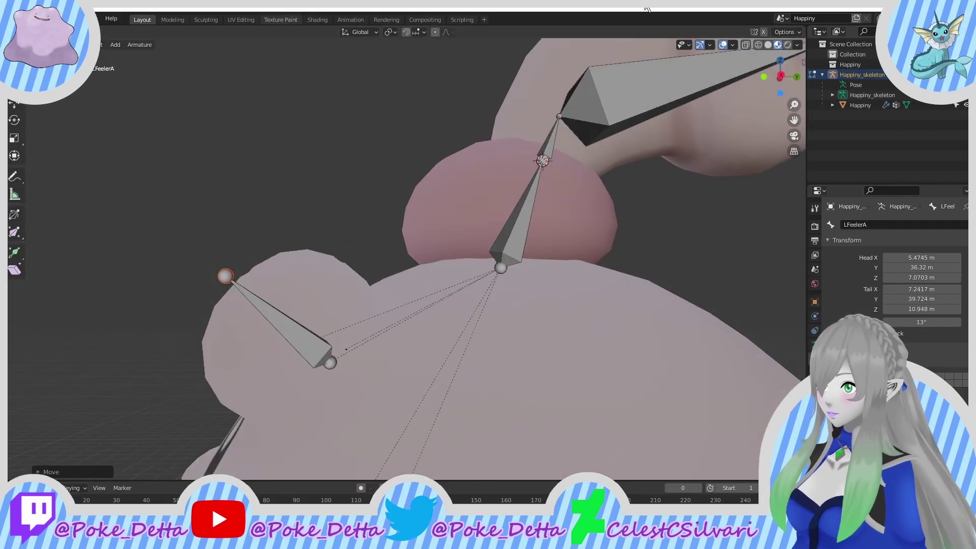
Step: Show the model in wireframe and shift LFeelerA's tail slightly inside the tuft in side view
click(765, 47)
click(758, 45)
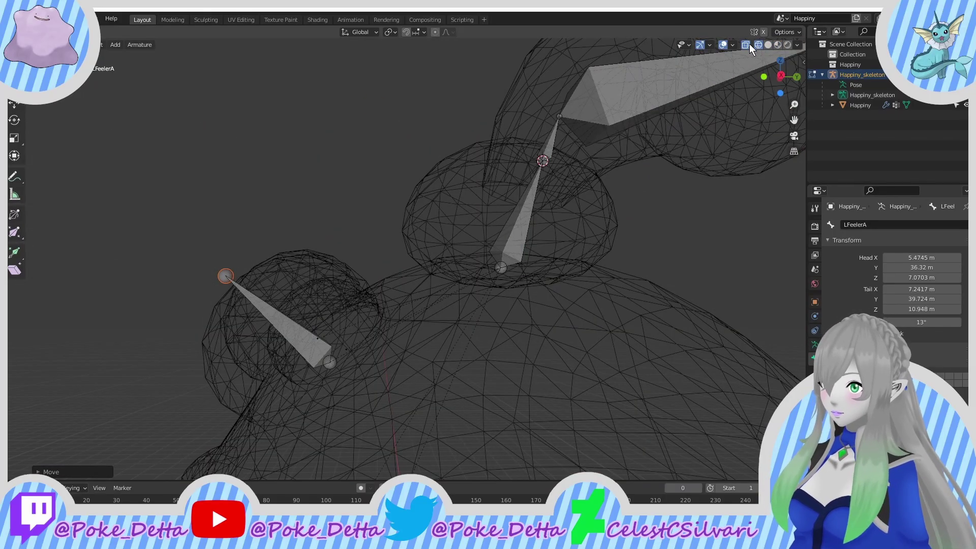
middle_drag(284, 198, 344, 151)
scroll(343, 151, up, 5)
key(g)
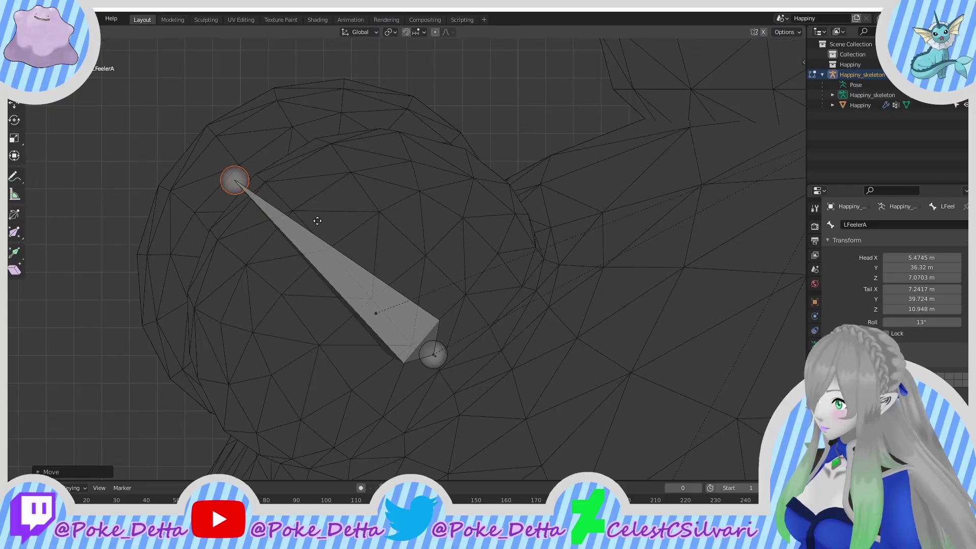
click(330, 209)
Step: Raise FeelerA's tail inside the central tuft in front view and set its Tail X to 0 m
key(KP_1)
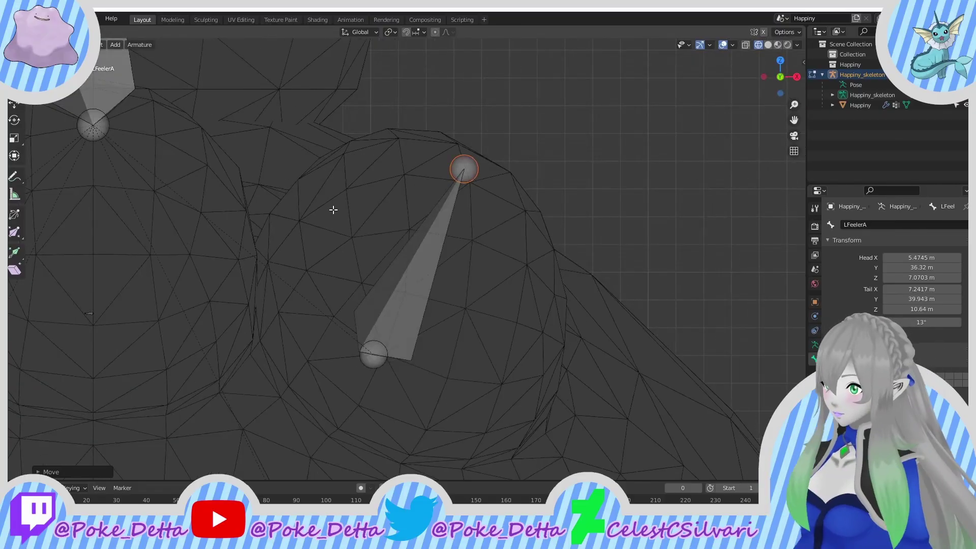
click(83, 316)
key(g)
click(96, 214)
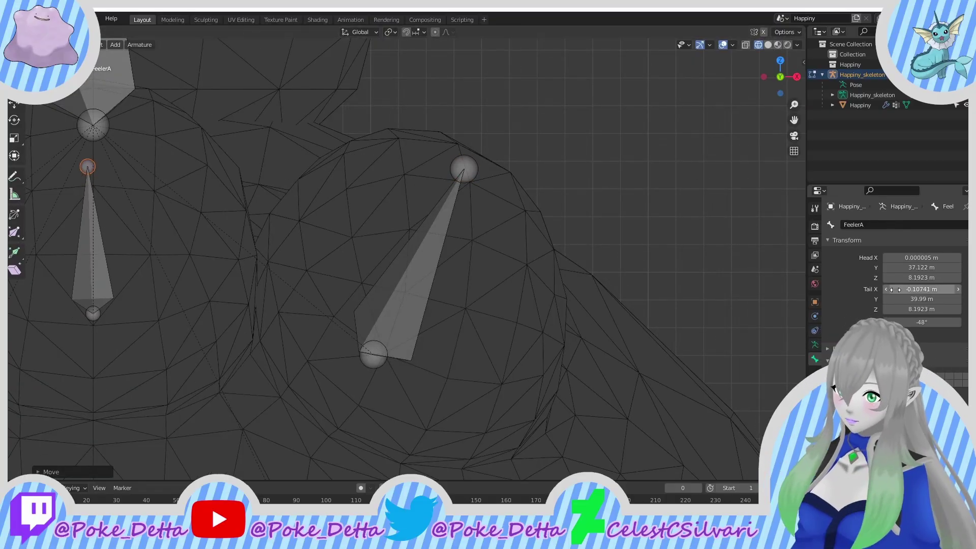
click(895, 289)
text(0)
key(Return)
Step: Move FeelerA's tail forward in side view so the bone slants through the tuft like LFeelerA
key(KP_3)
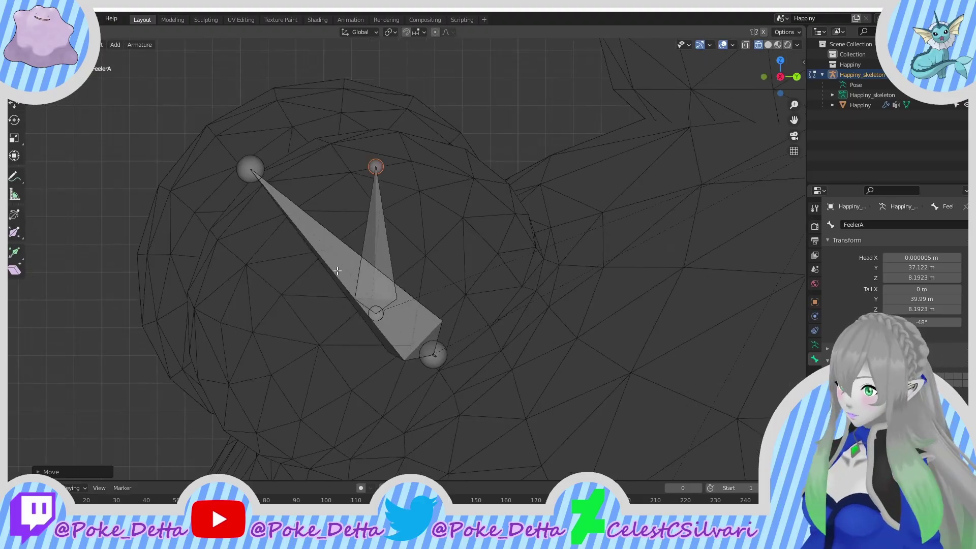
key(g)
click(163, 224)
Step: Examine the underside of the body around the feet and select the LFoot bone
middle_drag(163, 224, 399, 244)
shift+middle_drag(344, 322, 377, 370)
shift+middle_drag(316, 325, 276, 446)
scroll(284, 432, up, 1)
click(362, 308)
middle_drag(362, 308, 246, 409)
scroll(226, 396, down, 3)
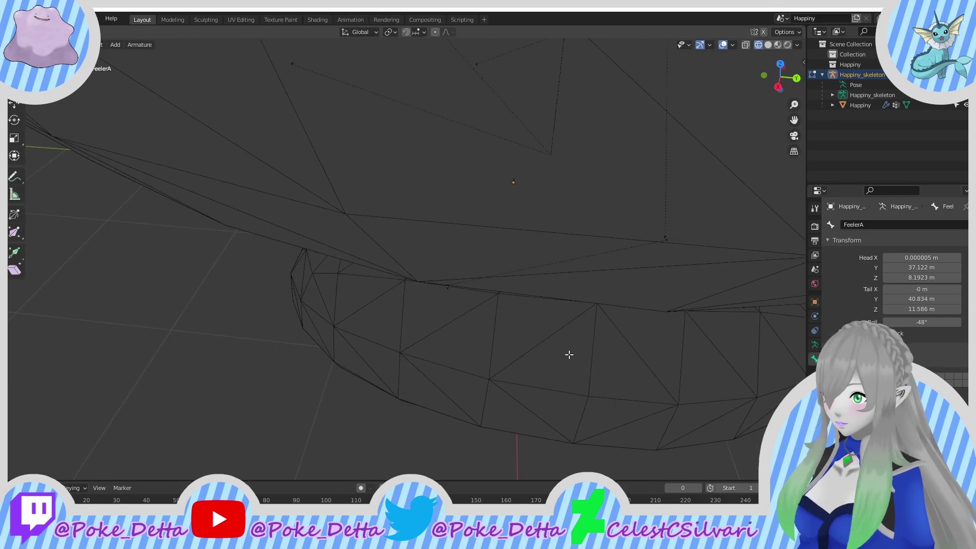
scroll(371, 292, up, 4)
shift+middle_drag(568, 353, 386, 360)
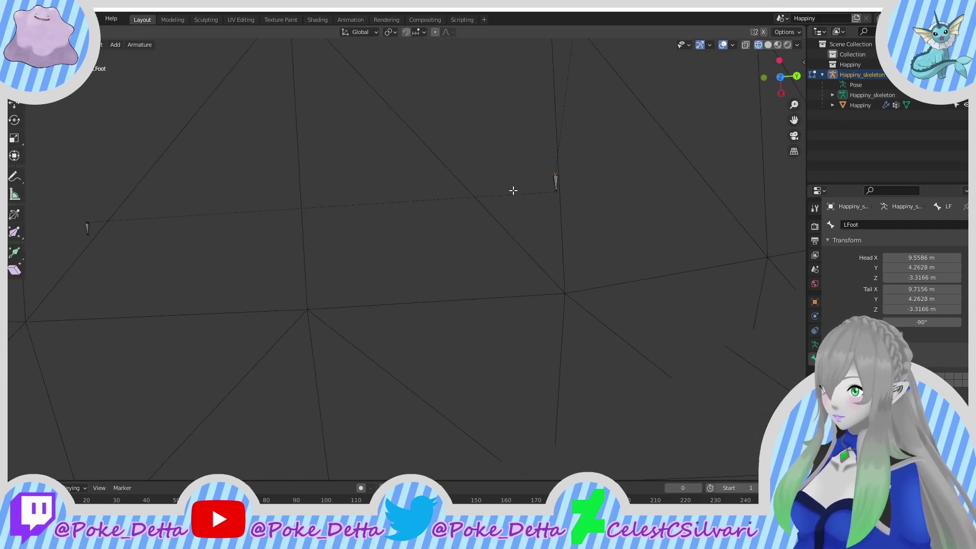
key(grave)
click(505, 307)
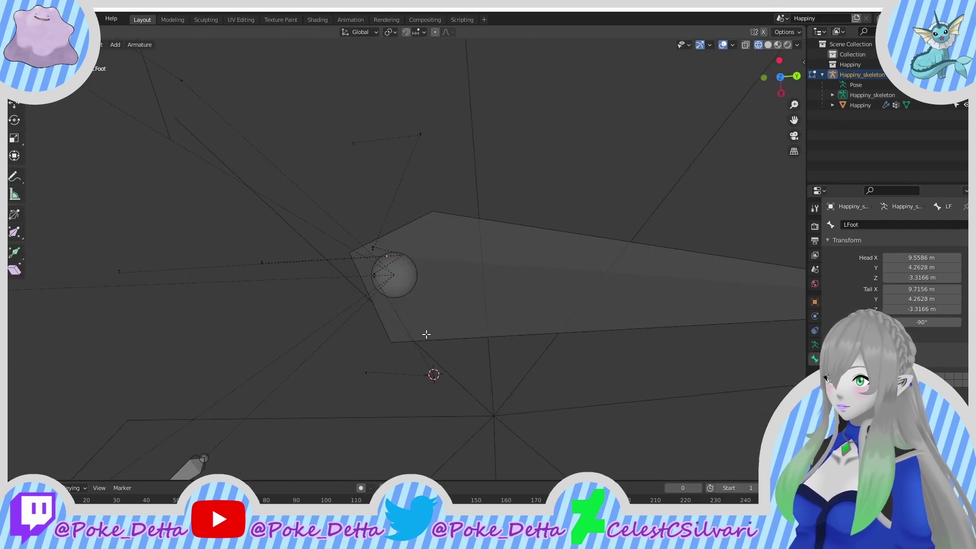
Step: Place the 3D cursor at the LThigh bone
middle_drag(426, 334, 279, 192)
scroll(456, 214, down, 5)
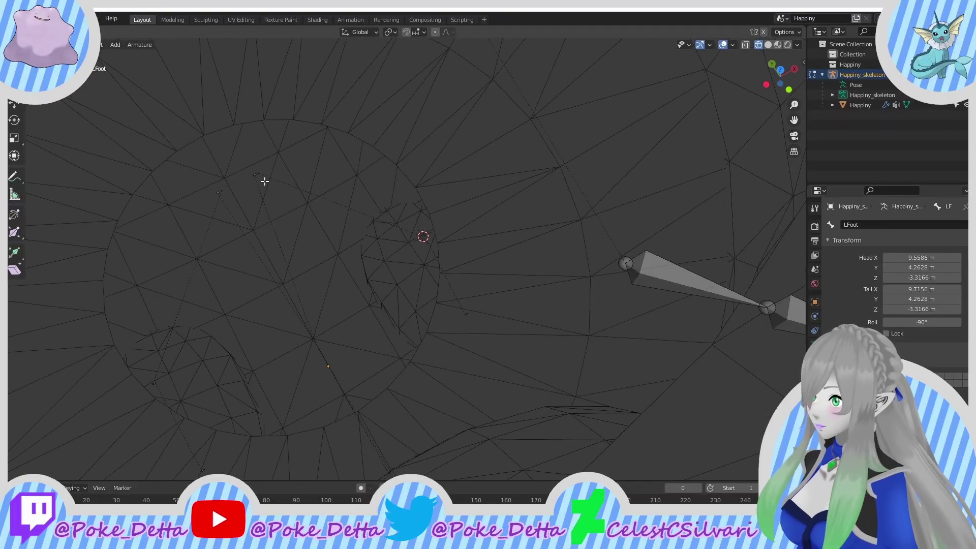
click(264, 181)
key(shift+s)
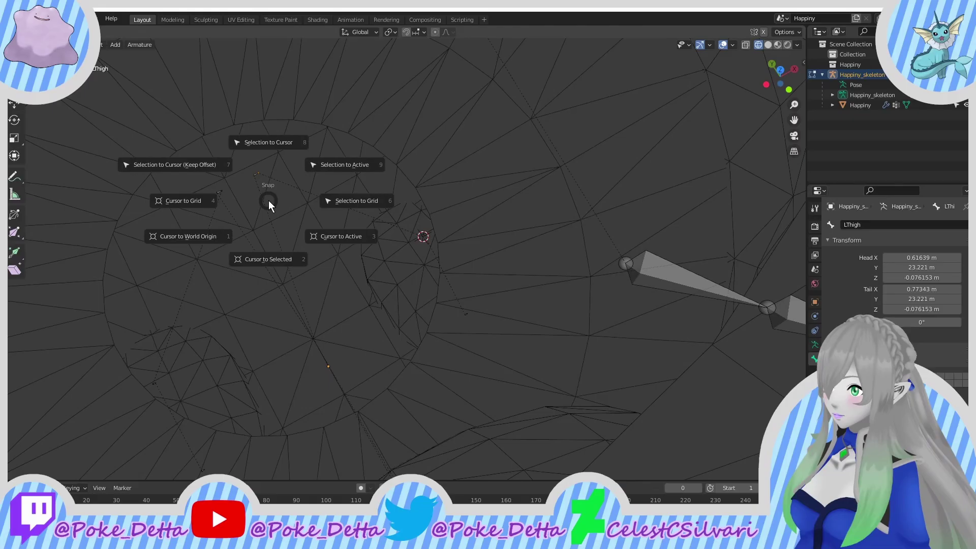
click(288, 258)
Step: In side view, move LToe's tail forward to the front edge of the foot
middle_drag(375, 215, 472, 237)
click(498, 240)
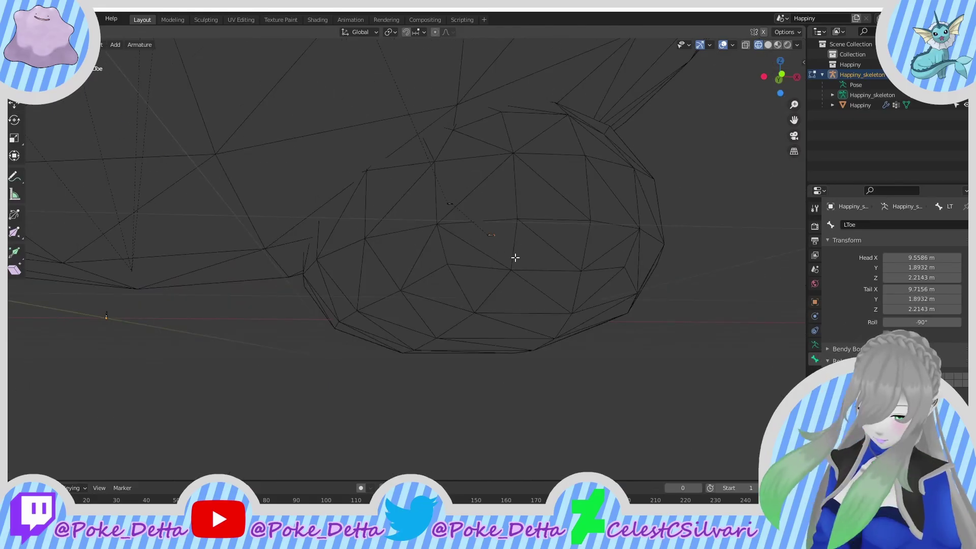
key(KP_3)
key(g)
click(364, 264)
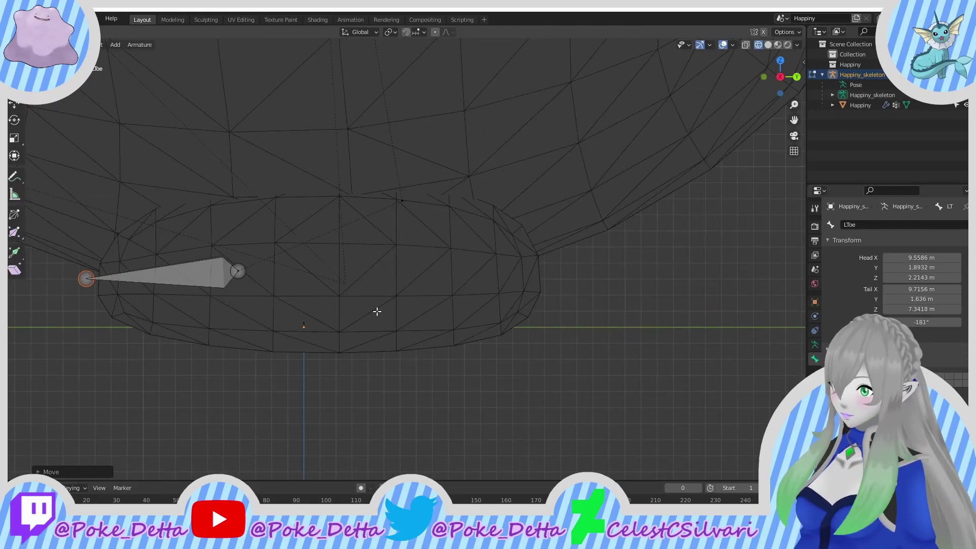
Step: From below, nudge LToe's tail back to the foot's front edge and set its Tail X to 9.55859 m, matching the head
key(ctrl+KP_7)
scroll(376, 290, down, 3)
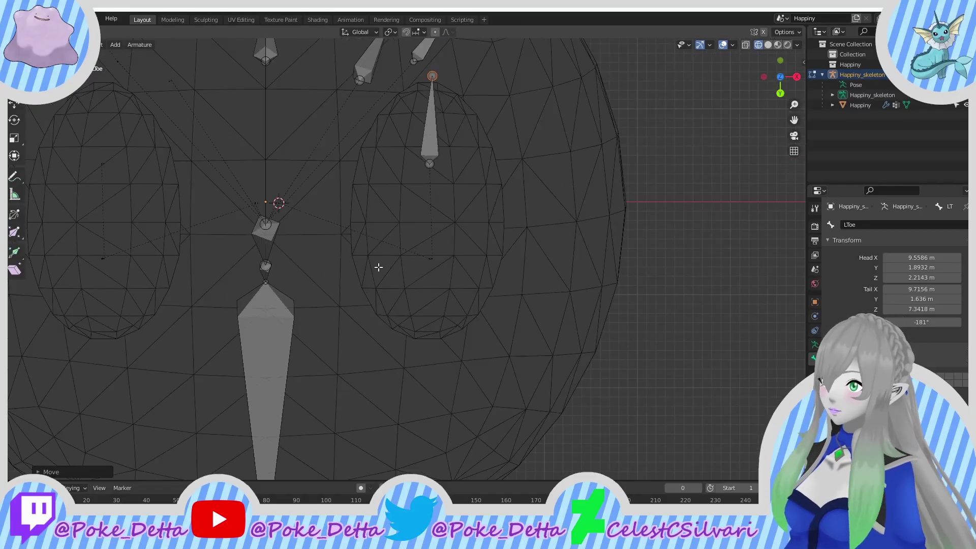
key(g)
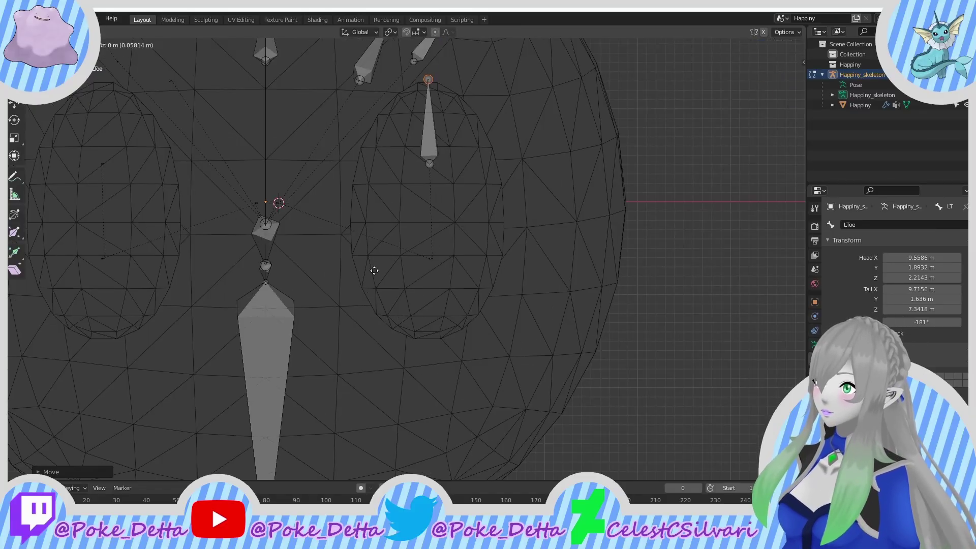
click(386, 279)
key(g)
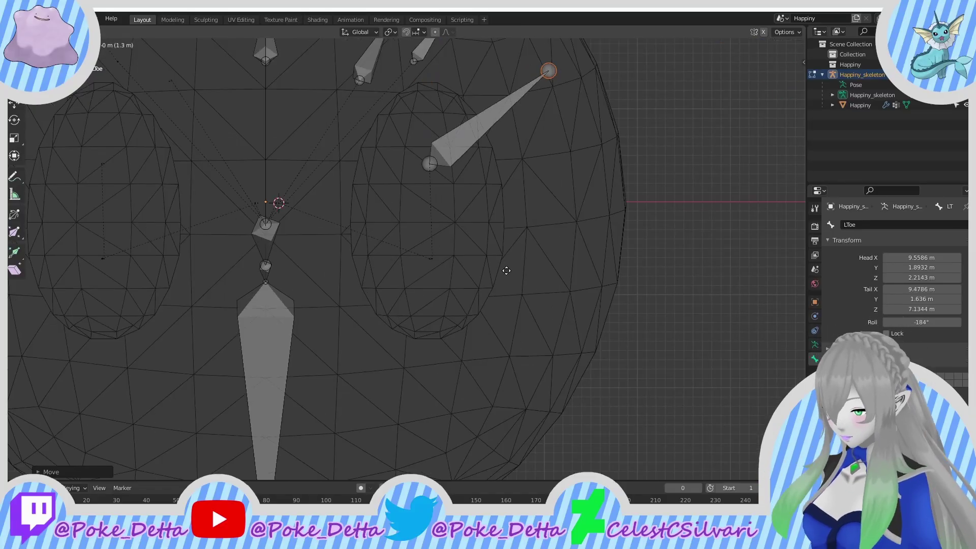
key(x)
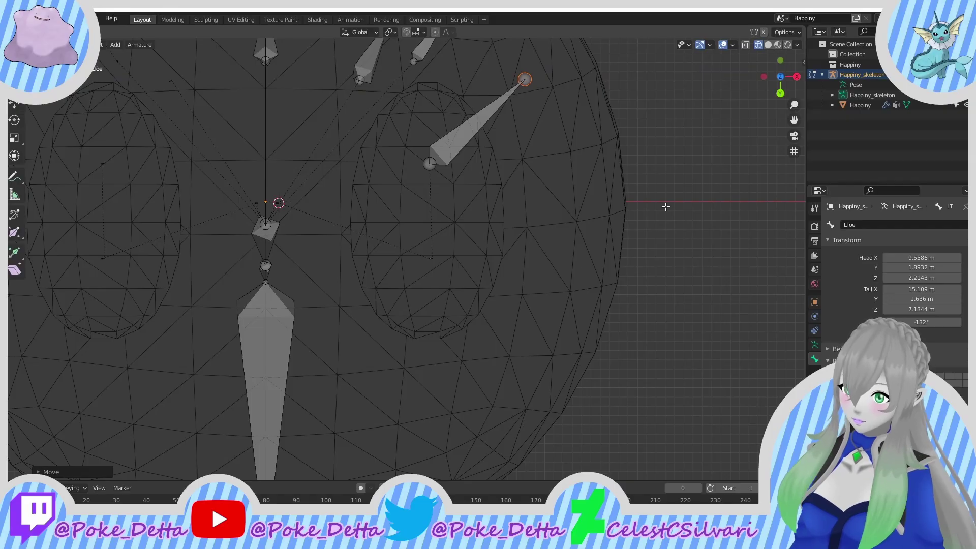
click(625, 271)
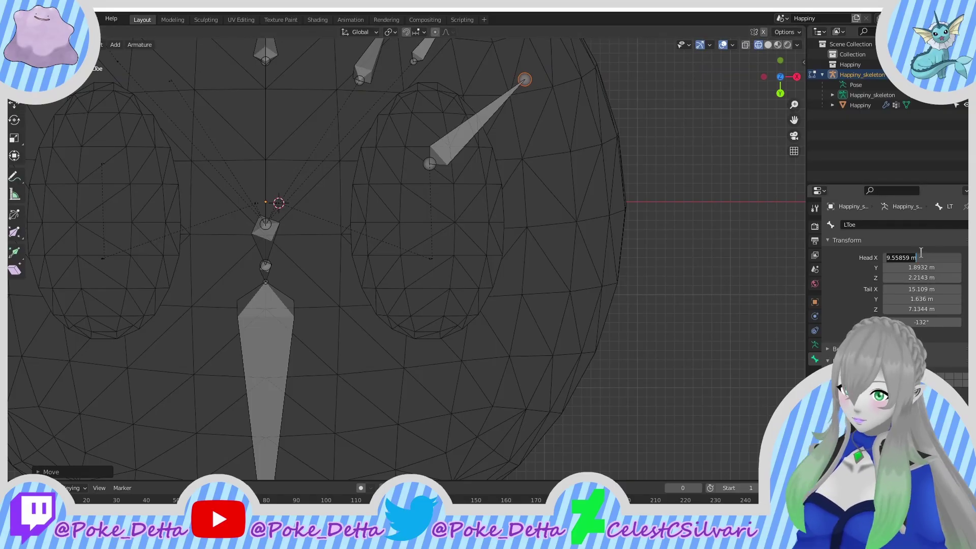
double_click(921, 289)
text(9.5586)
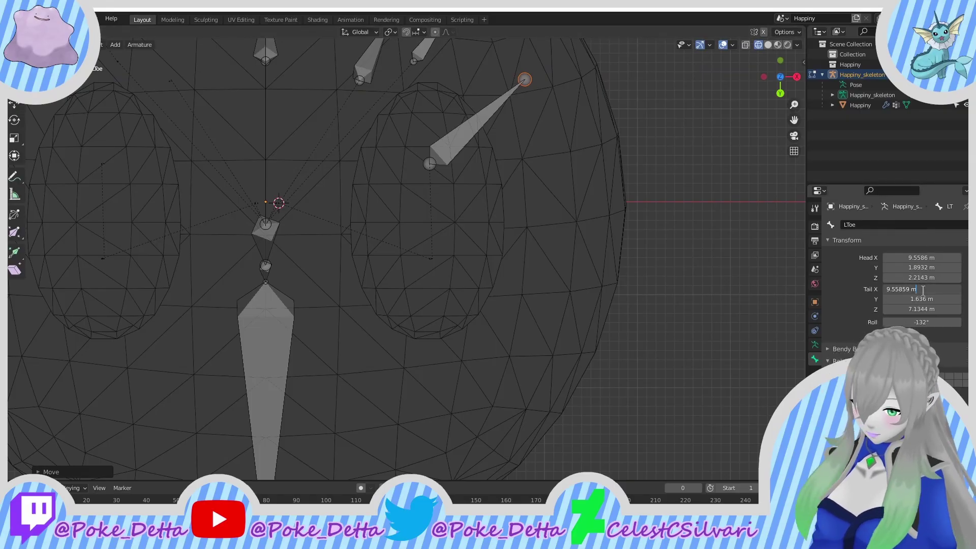
key(Return)
Step: Set RToe's Tail X to -9.55859 m and pull its tail forward out of the head
click(104, 164)
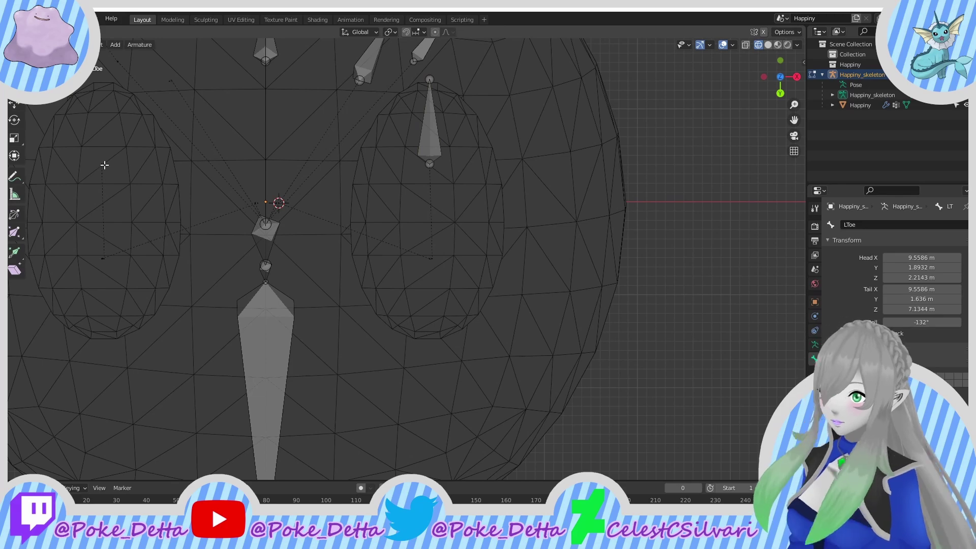
double_click(921, 288)
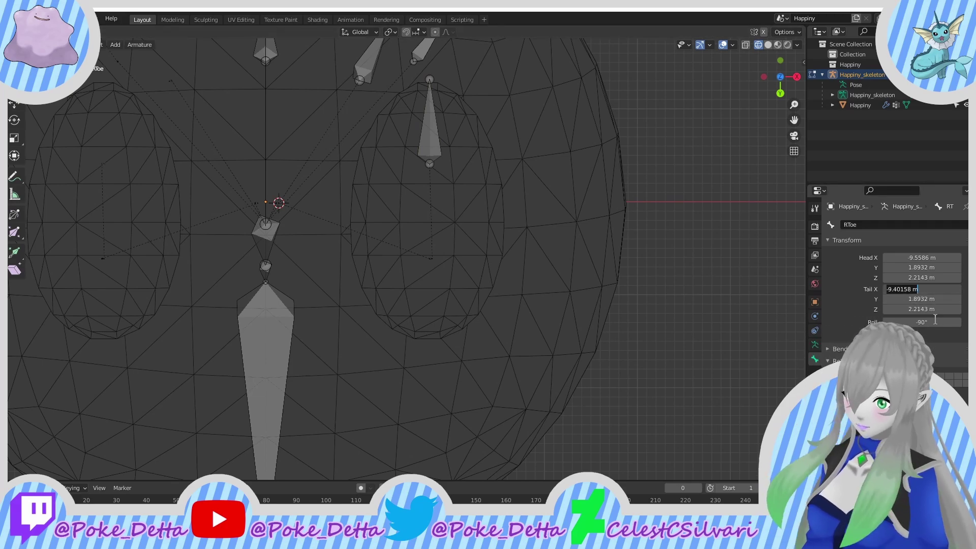
text(-9.55859 m)
key(Return)
key(g)
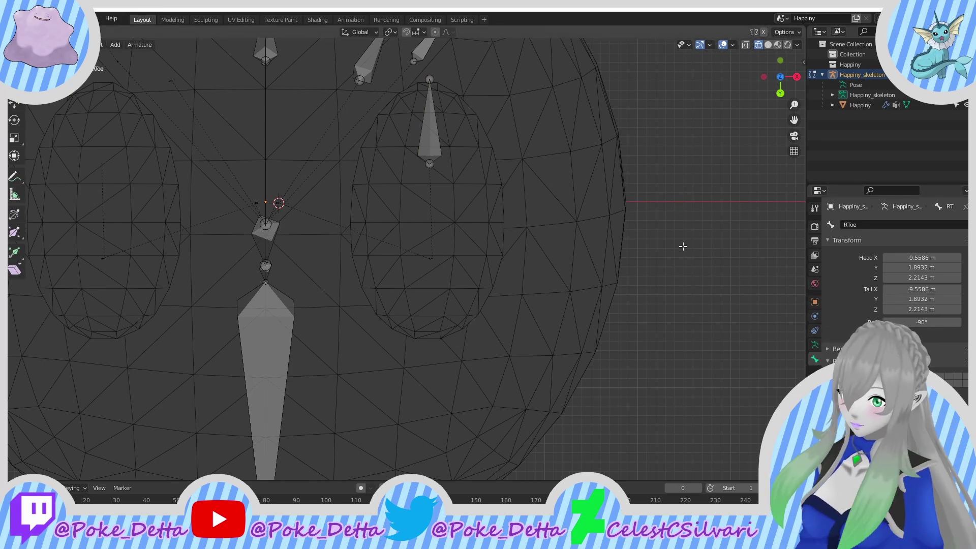
key(y)
right_click(455, 116)
Step: Copy LToe's Tail Y value to RToe, setting it to 1.63599 m
click(429, 80)
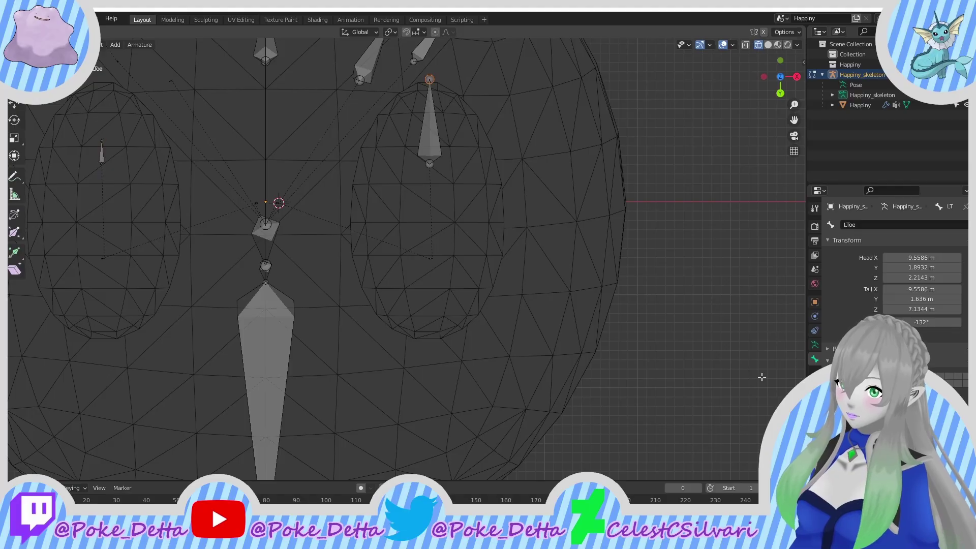
double_click(921, 299)
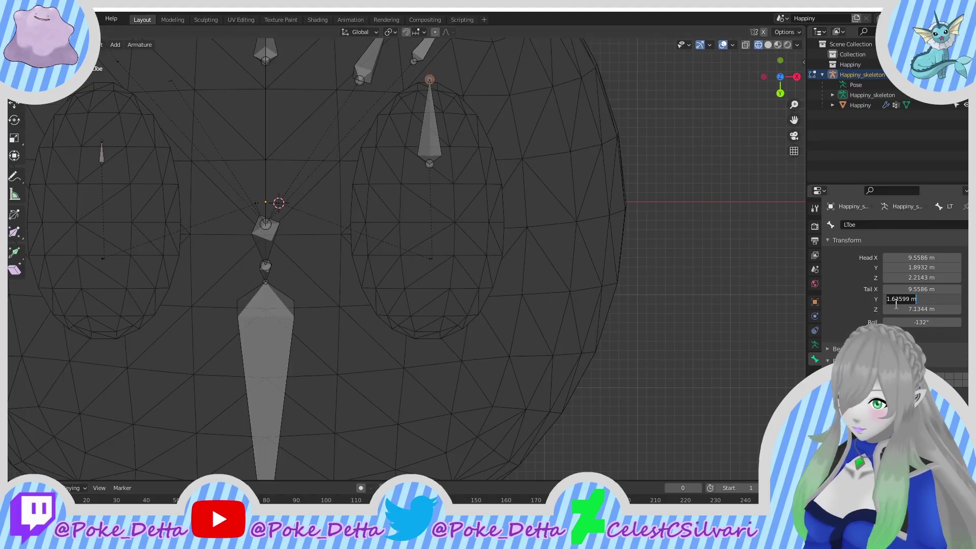
key(Return)
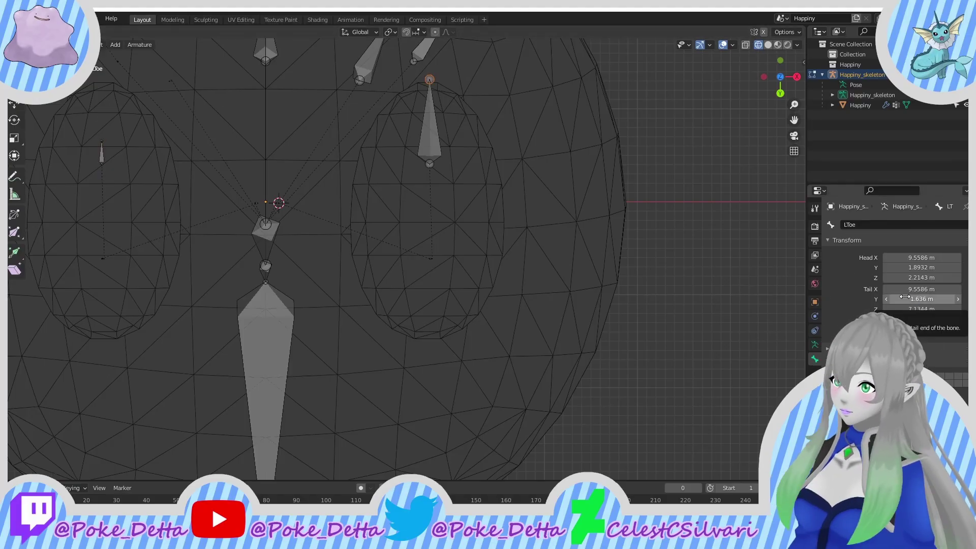
click(102, 150)
double_click(919, 290)
double_click(919, 298)
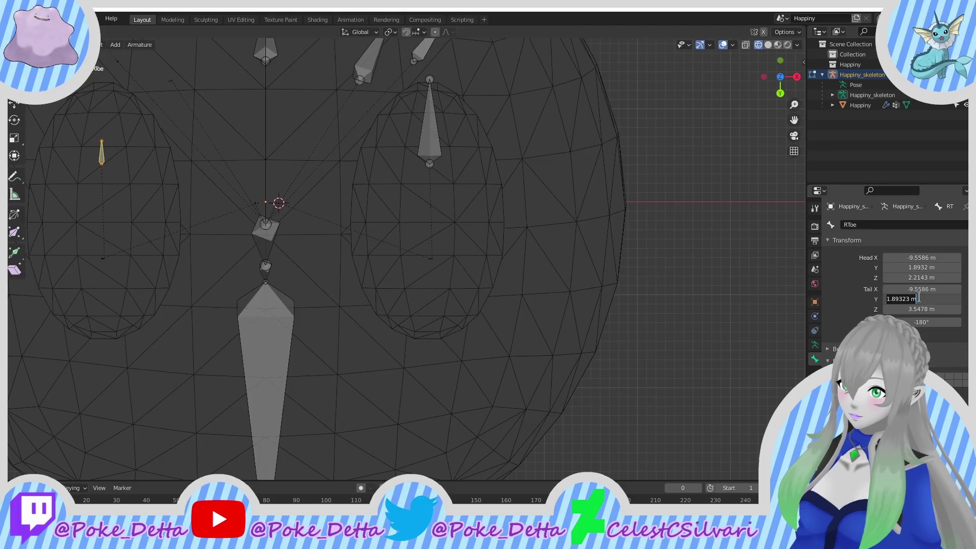
text(1.63599 m)
key(Return)
Step: Copy LToe's Tail Z value to RToe, setting it to 7.1344 m
click(429, 116)
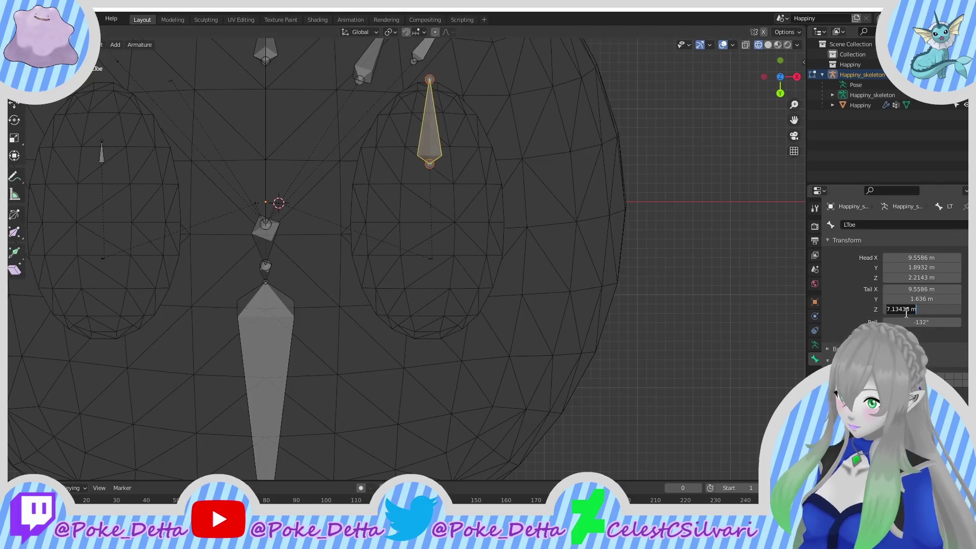
key(Escape)
click(102, 152)
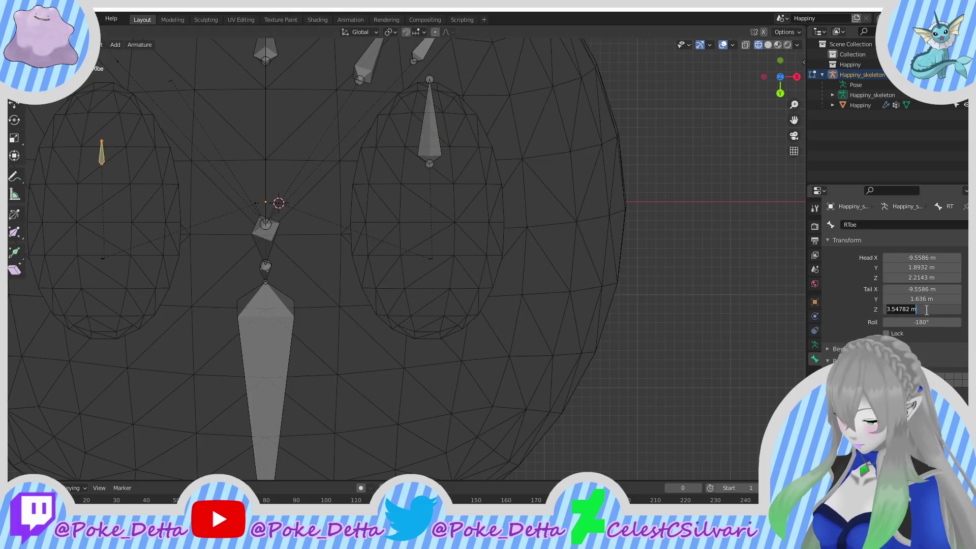
text(7.1344 m)
key(Return)
Step: Place the 3D cursor at LToe's head and snap LFoot's tail to it
middle_drag(327, 142, 331, 270)
scroll(331, 270, up, 5)
middle_drag(513, 254, 596, 280)
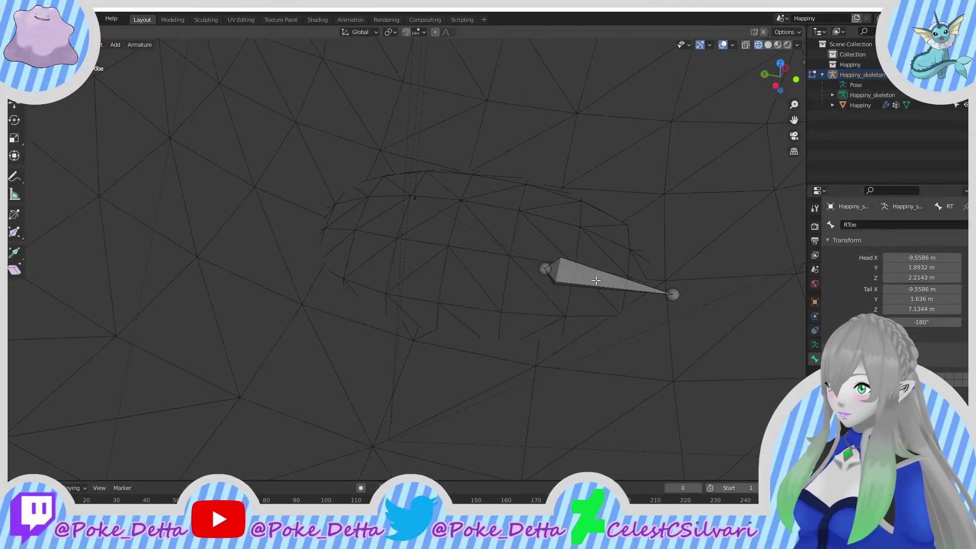
click(545, 270)
key(shift+s)
click(549, 331)
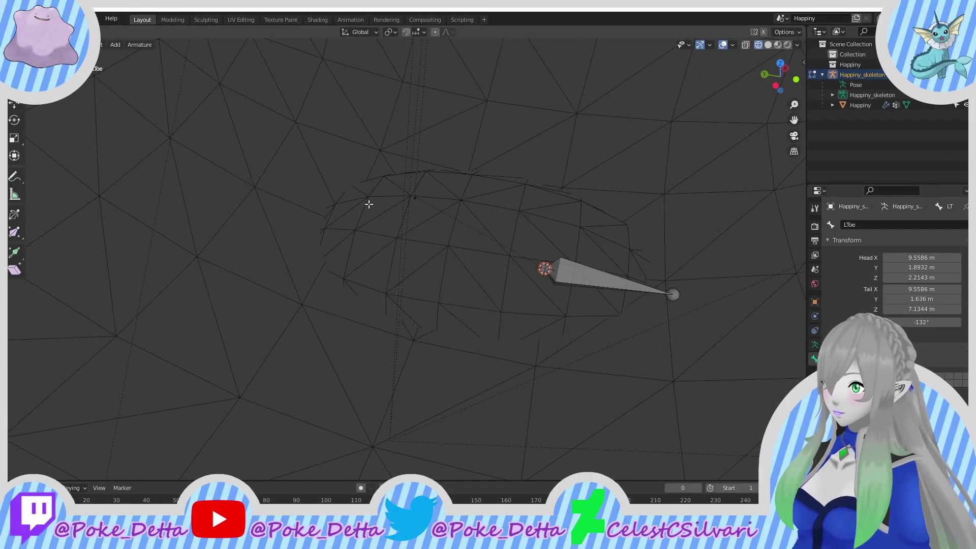
middle_drag(410, 270, 349, 265)
scroll(453, 187, up, 3)
key(shift+s)
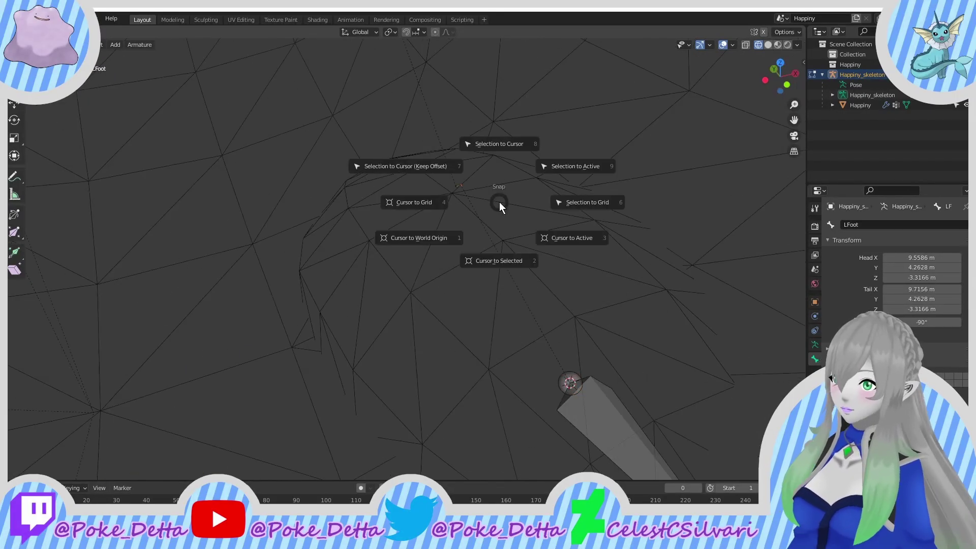
click(443, 168)
Step: Place the 3D cursor at LFoot's head, snap LThigh's tail to it, and select LFoot
key(shift+s)
click(443, 243)
scroll(334, 208, down, 3)
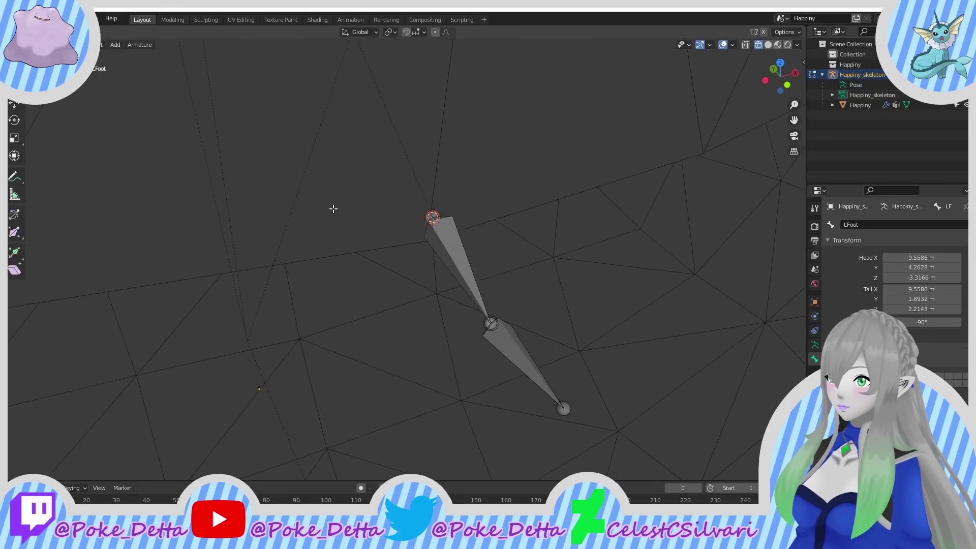
middle_drag(333, 209, 237, 330)
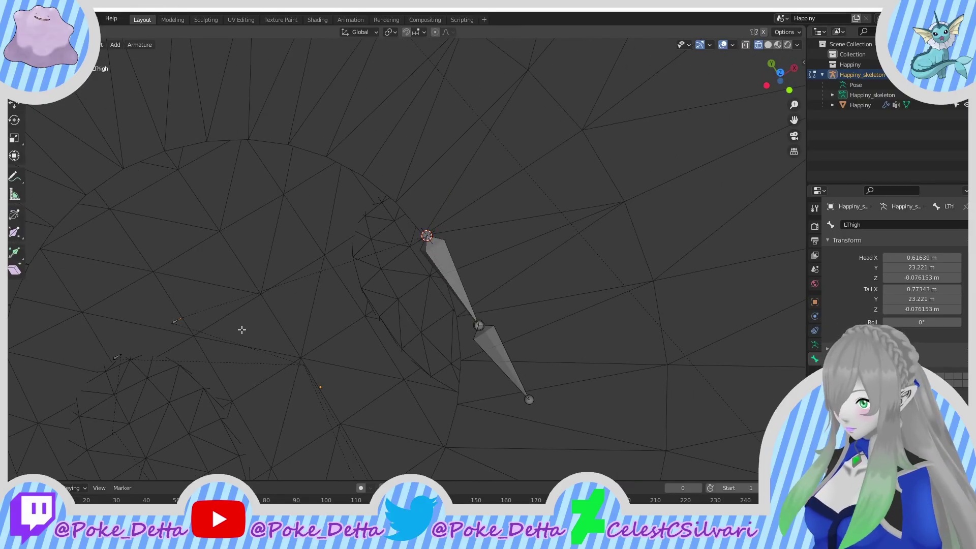
key(shift+s)
click(239, 300)
click(508, 352)
click(478, 326)
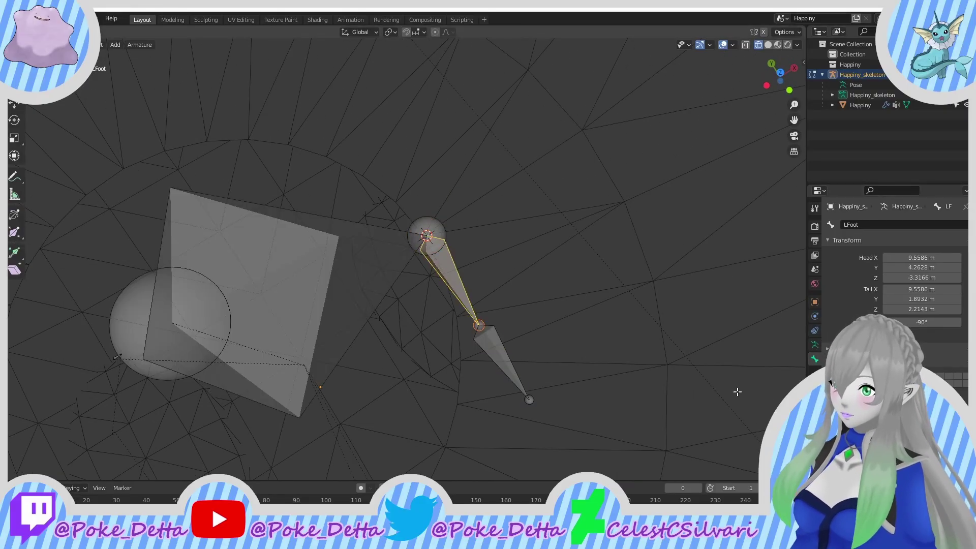
Step: Mirror LFeelerA's Tail X onto RFeelerA by setting it to -7.2417 m
scroll(349, 350, down, 5)
middle_drag(349, 351, 388, 311)
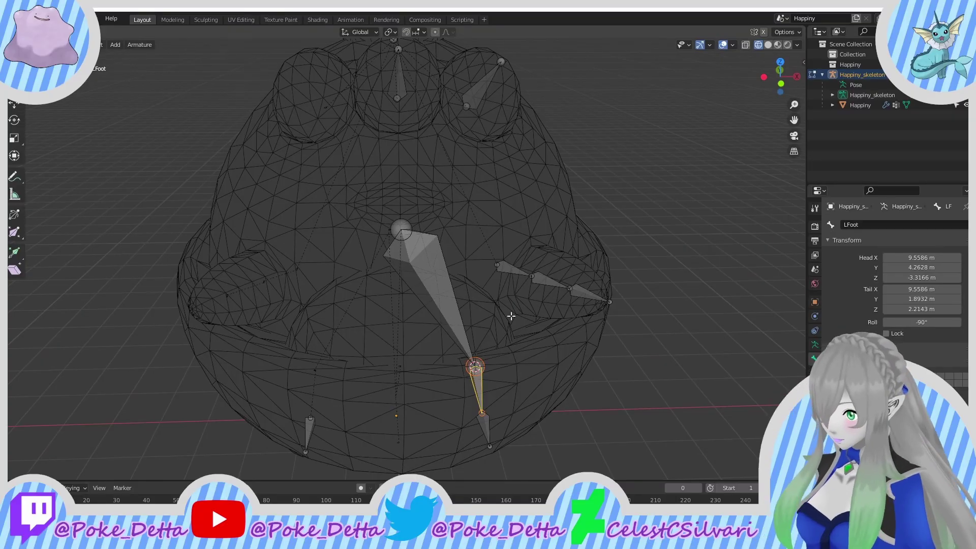
scroll(389, 111, up, 2)
shift+middle_drag(337, 157, 307, 276)
click(493, 191)
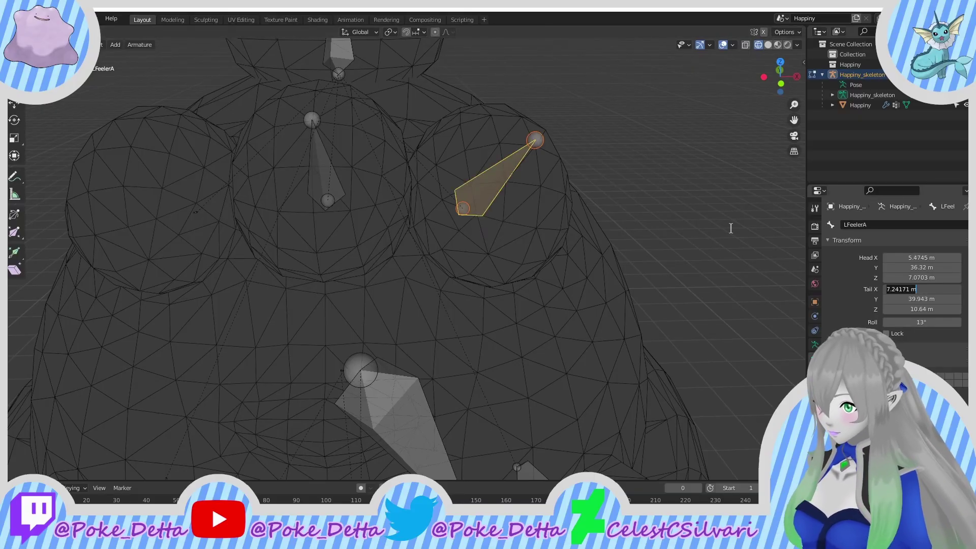
key(Return)
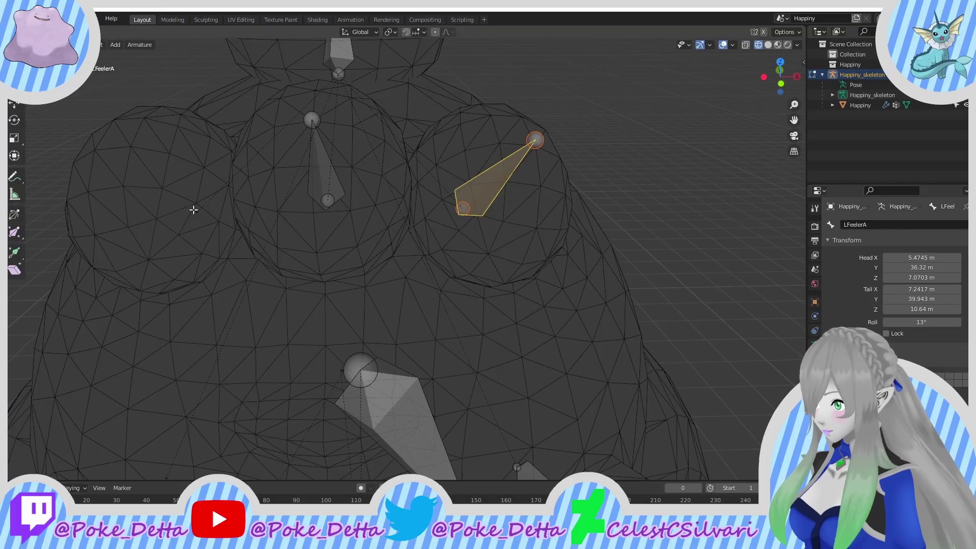
click(193, 210)
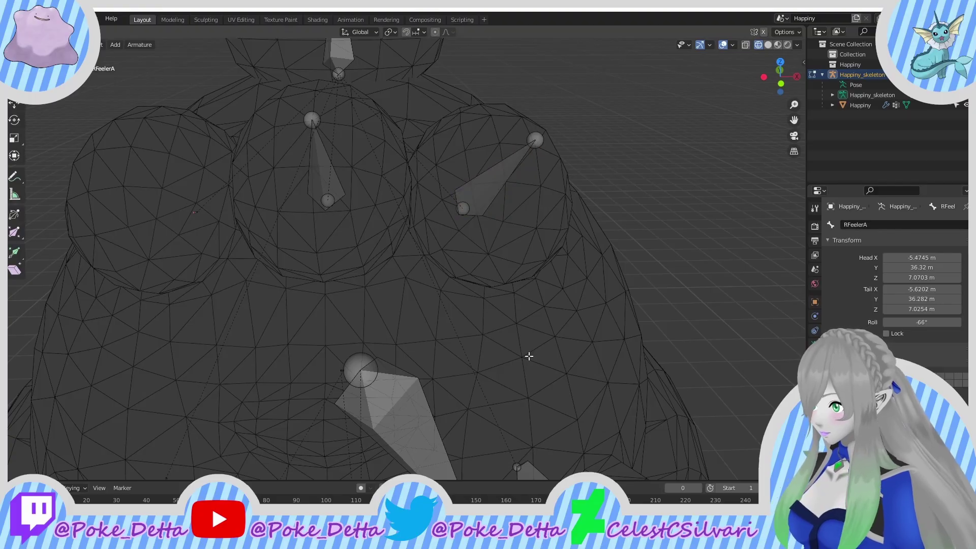
click(922, 290)
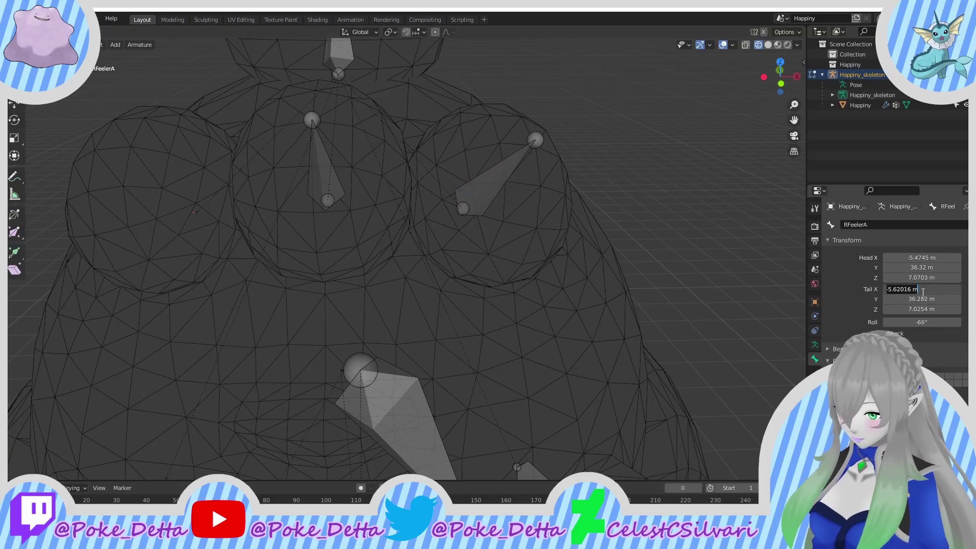
key(BackSpace)
text(-7.2417)
key(Return)
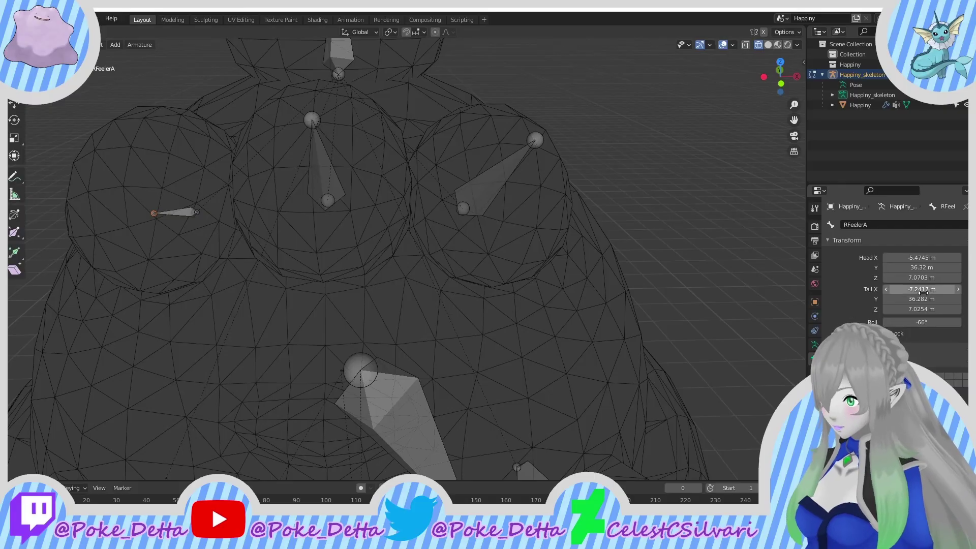
Step: Copy LFeelerA's Tail Y value to RFeelerA, setting it to 39.9425 m
click(478, 190)
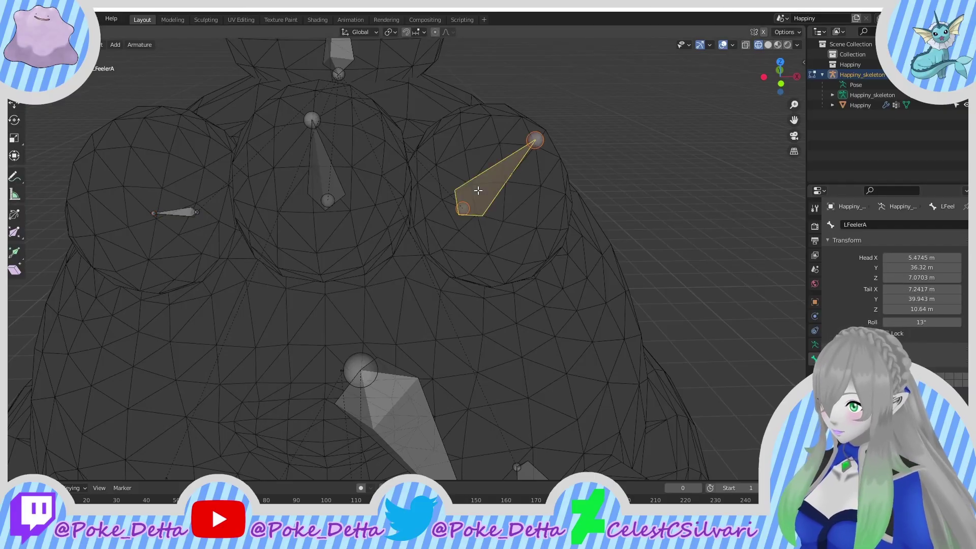
click(917, 300)
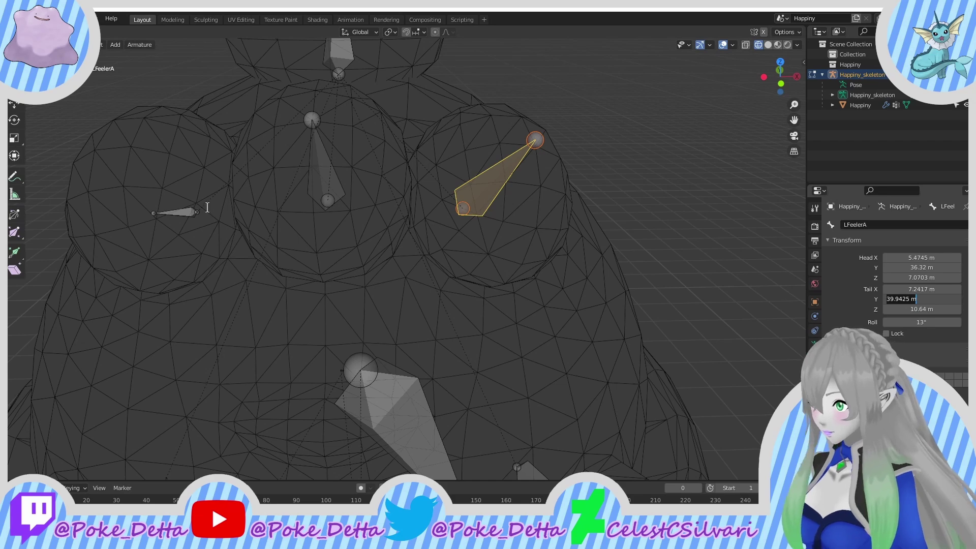
click(186, 209)
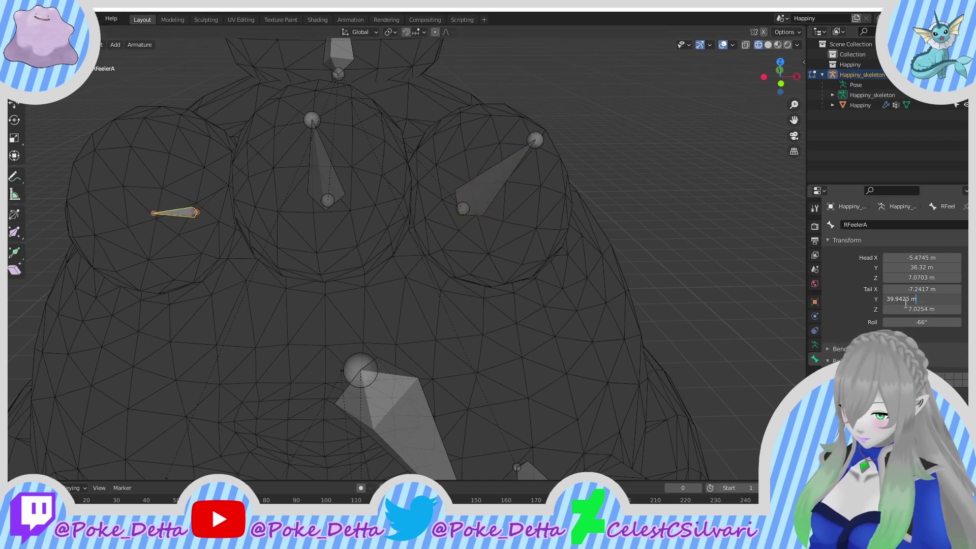
key(Return)
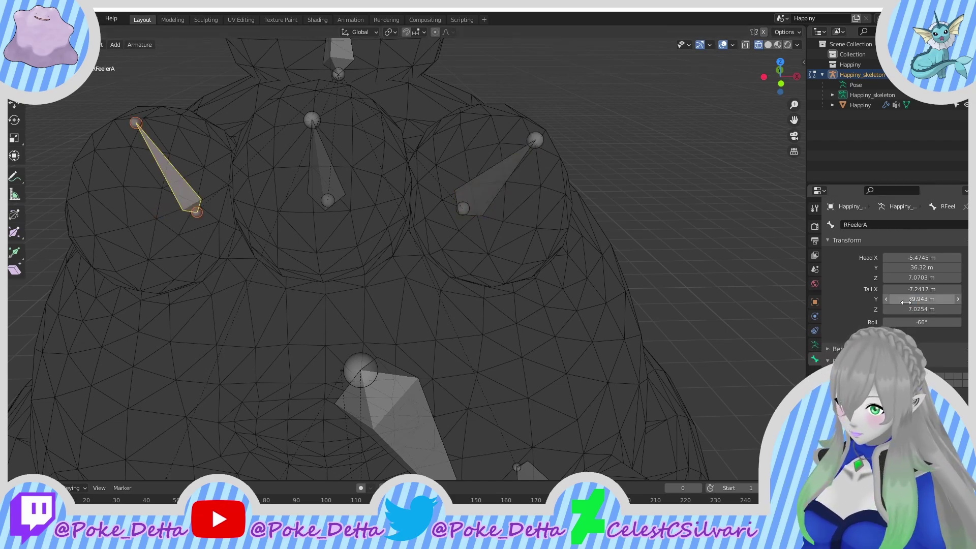
Step: Copy LFeelerA's Tail Z value to RFeelerA, setting it to 10.6403 m
click(514, 179)
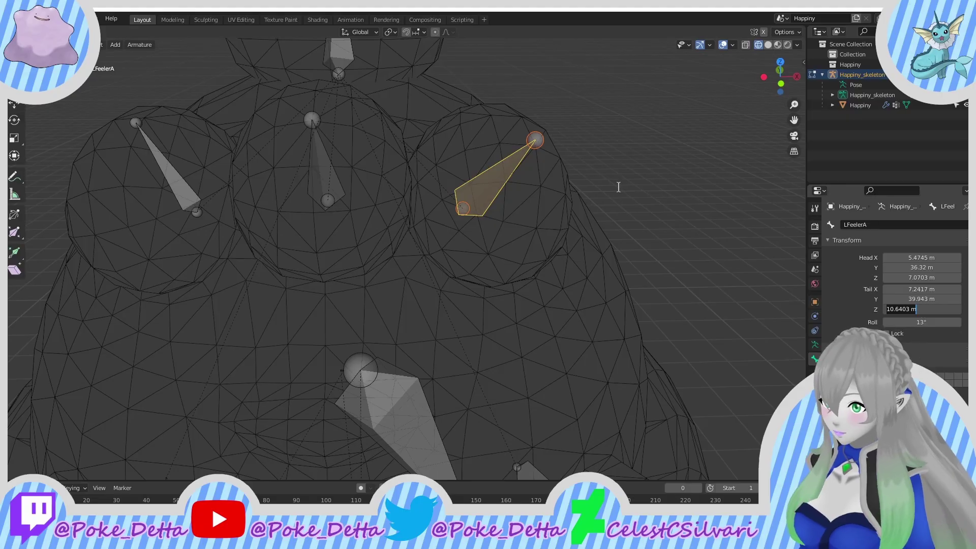
key(Return)
click(159, 158)
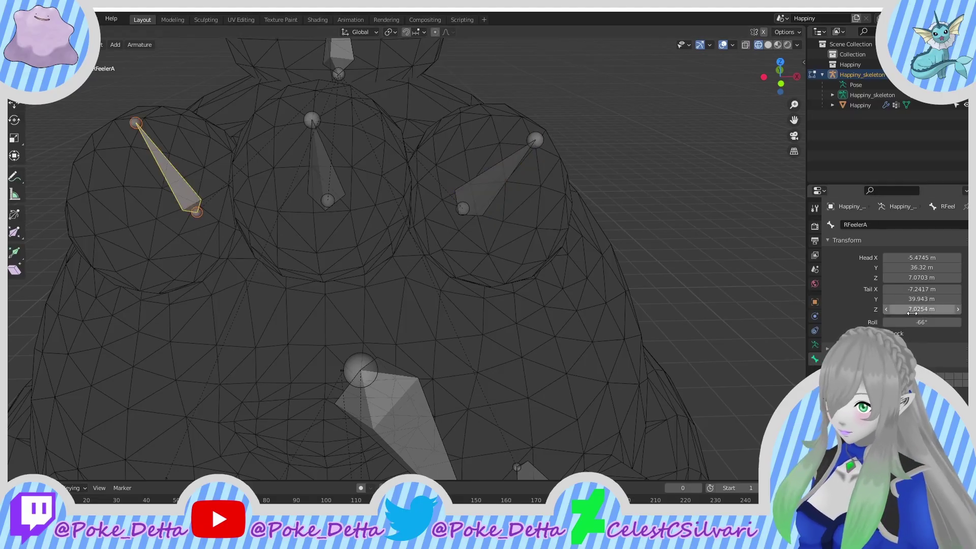
key(Return)
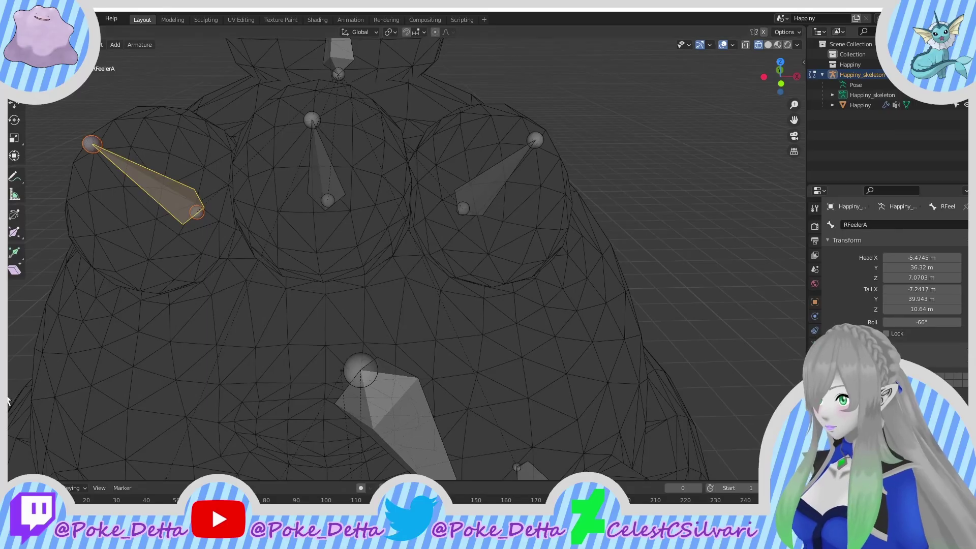
scroll(355, 315, down, 5)
middle_drag(229, 366, 231, 311)
scroll(231, 311, up, 6)
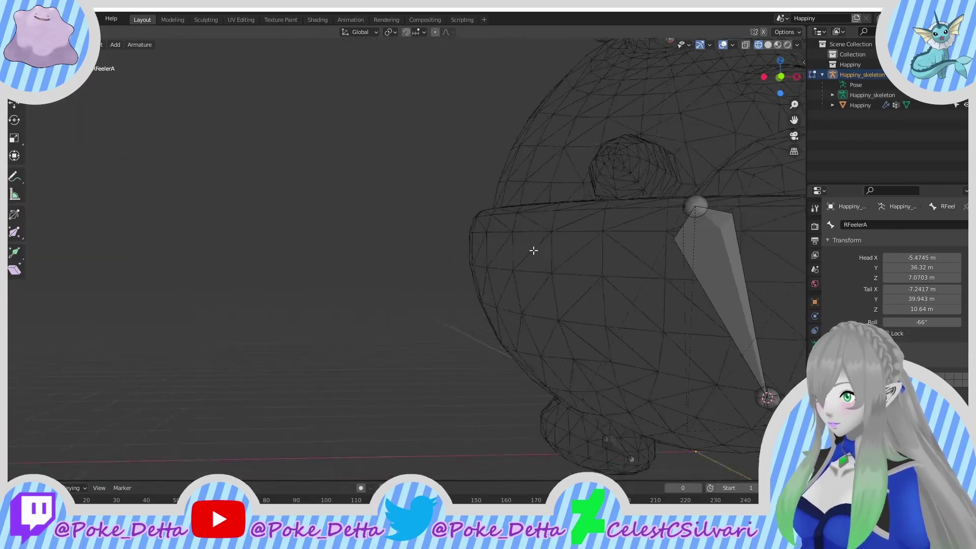
Step: Mirror LHand's Tail X onto RHand by setting it to -15.0139 m
middle_drag(538, 246, 480, 263)
scroll(480, 262, down, 2)
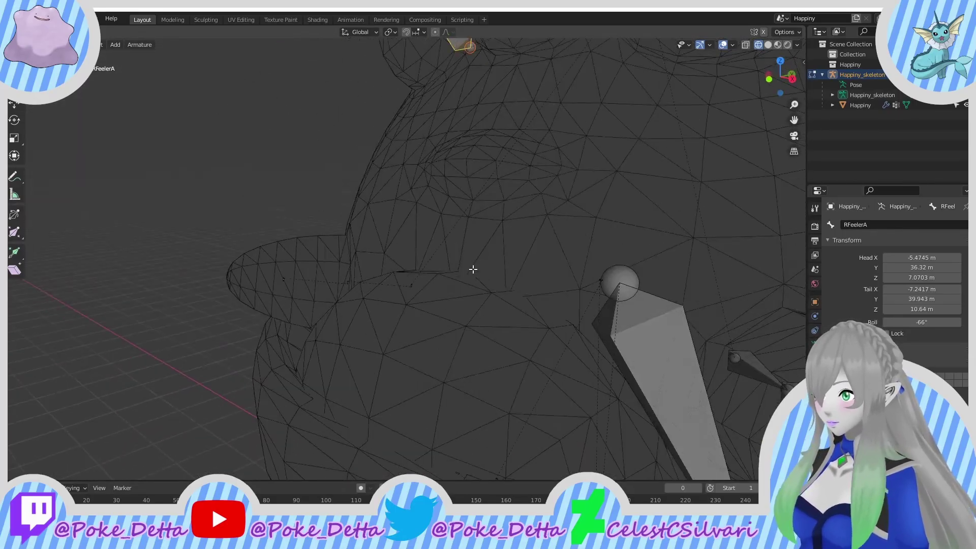
scroll(473, 270, down, 2)
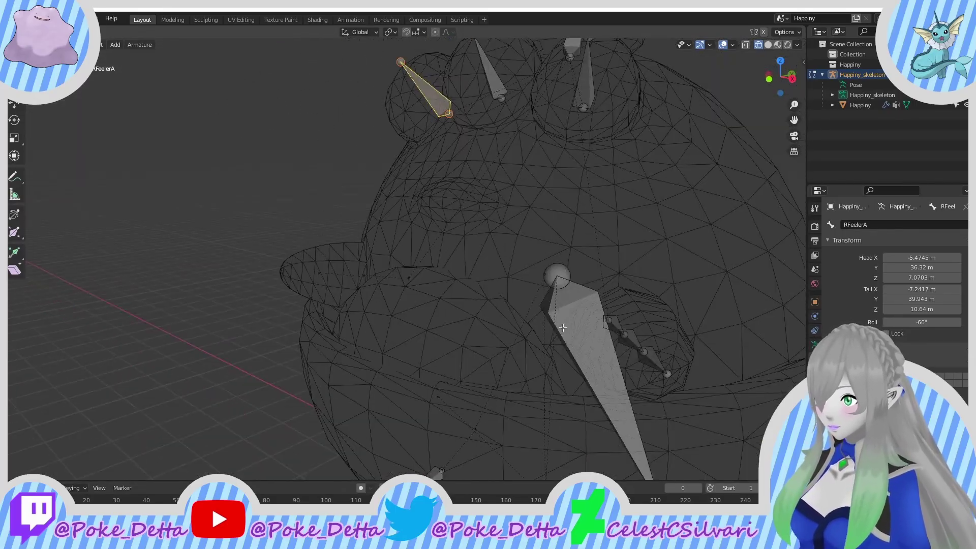
click(665, 361)
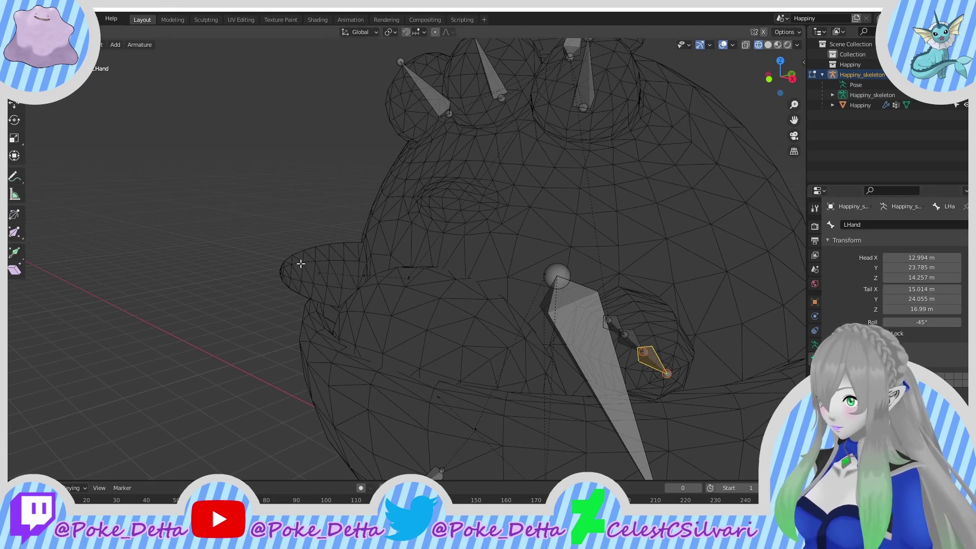
click(319, 274)
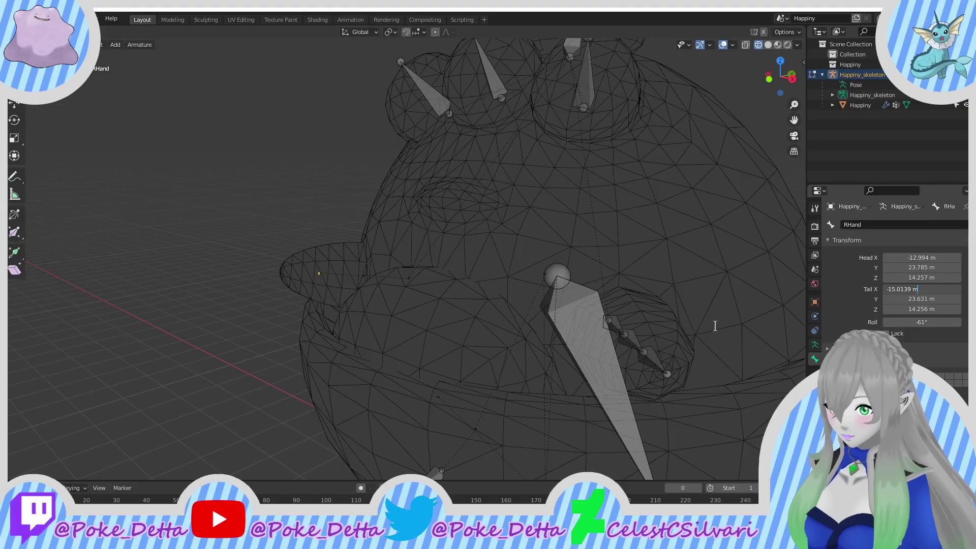
key(Return)
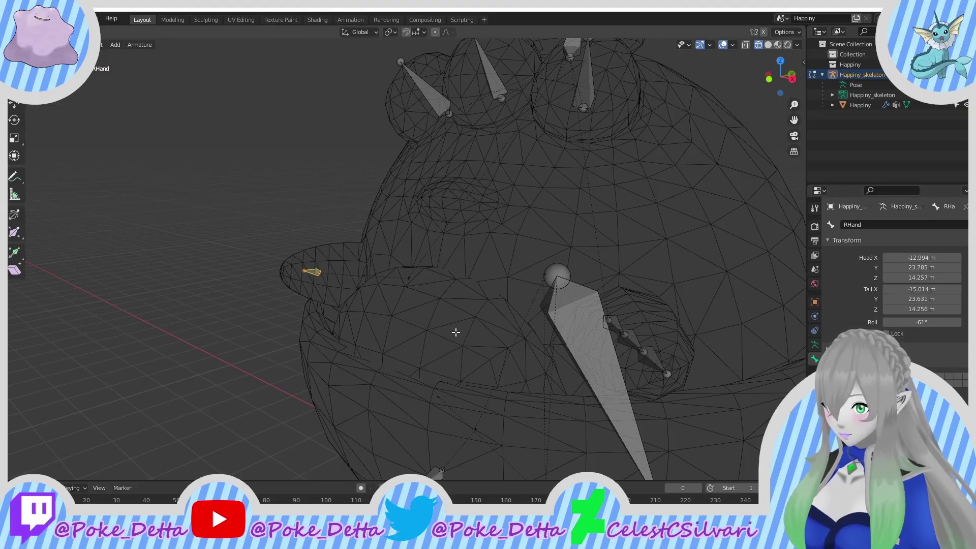
Step: Copy LHand's Tail Y value to RHand, setting it to 24.0552 m
click(678, 374)
click(667, 373)
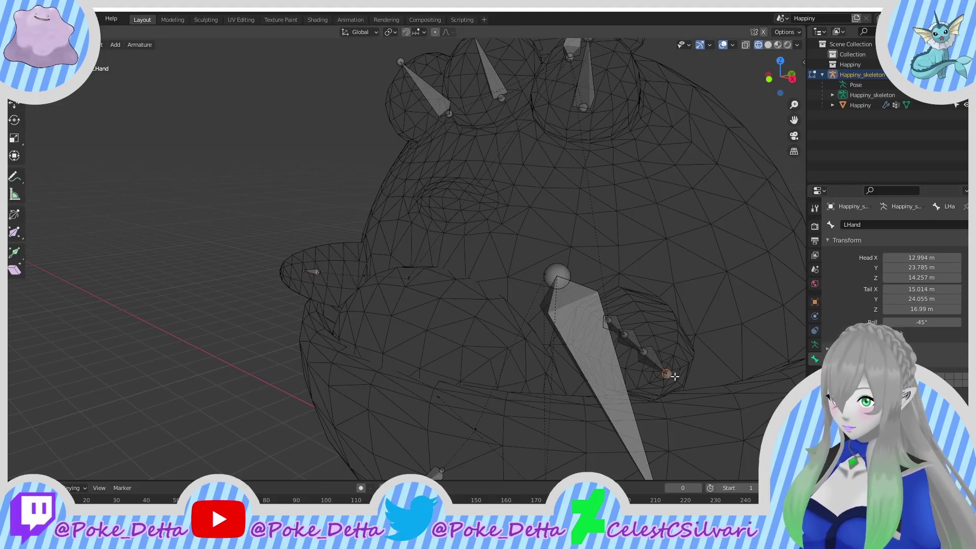
click(915, 299)
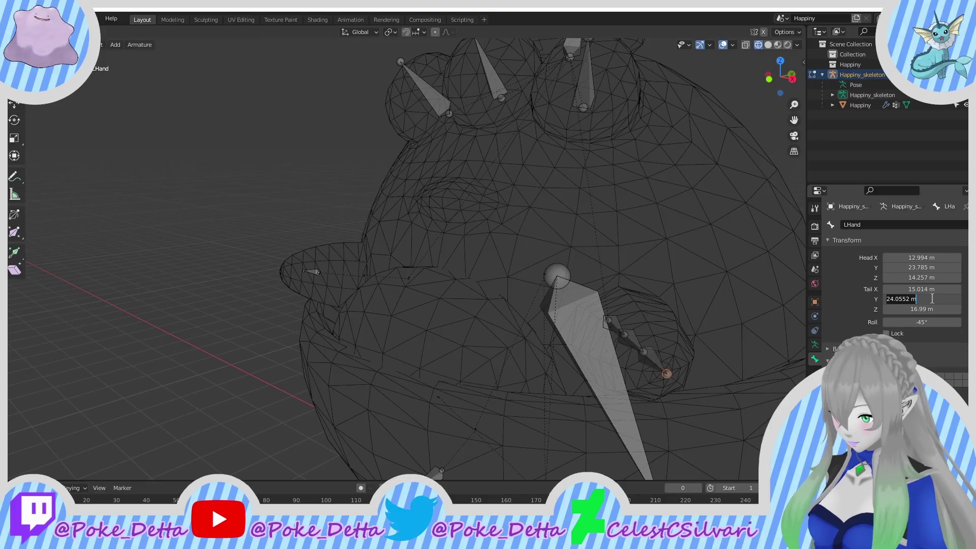
key(Return)
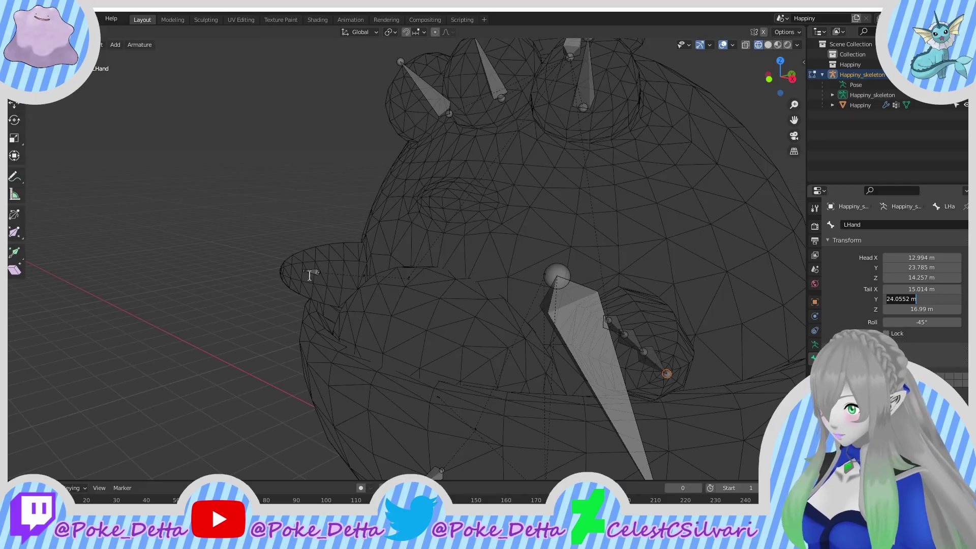
click(316, 271)
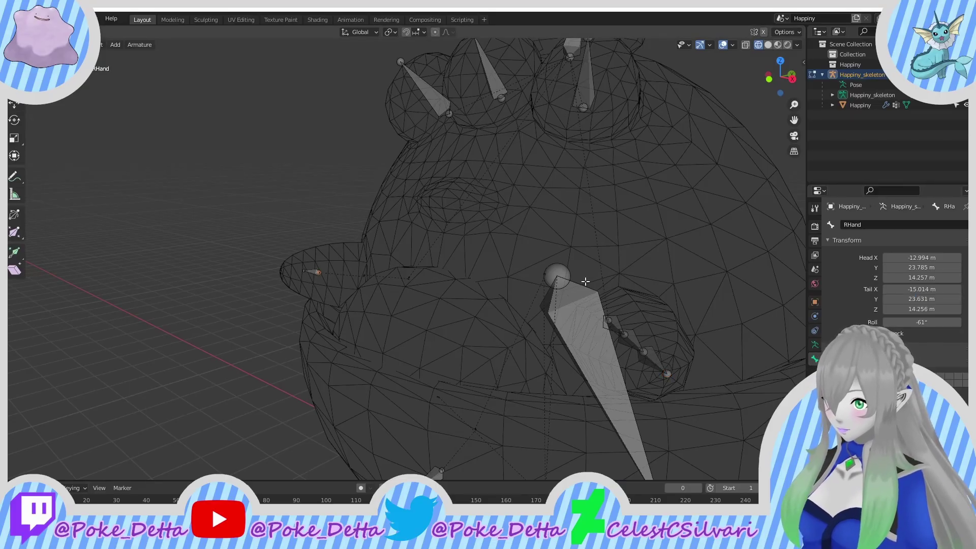
click(312, 271)
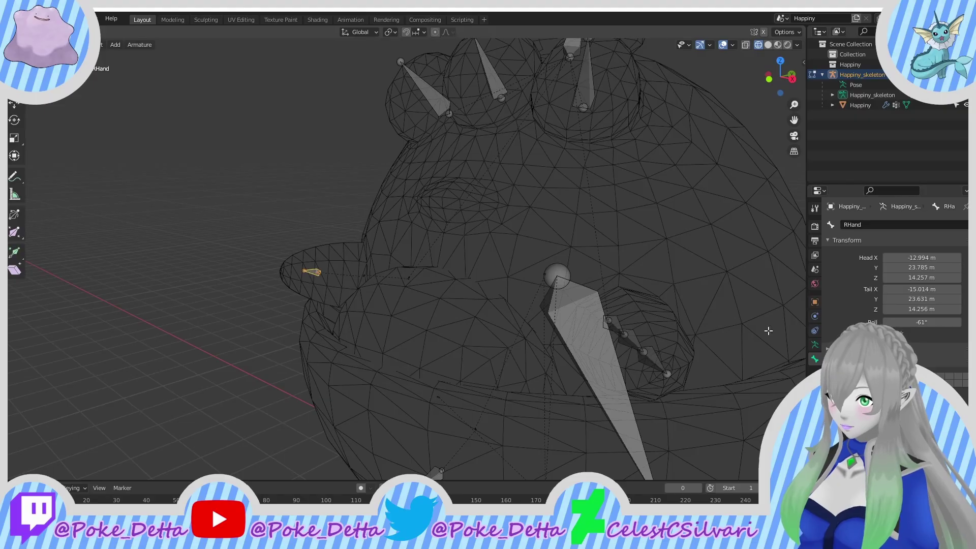
text(24.055 m)
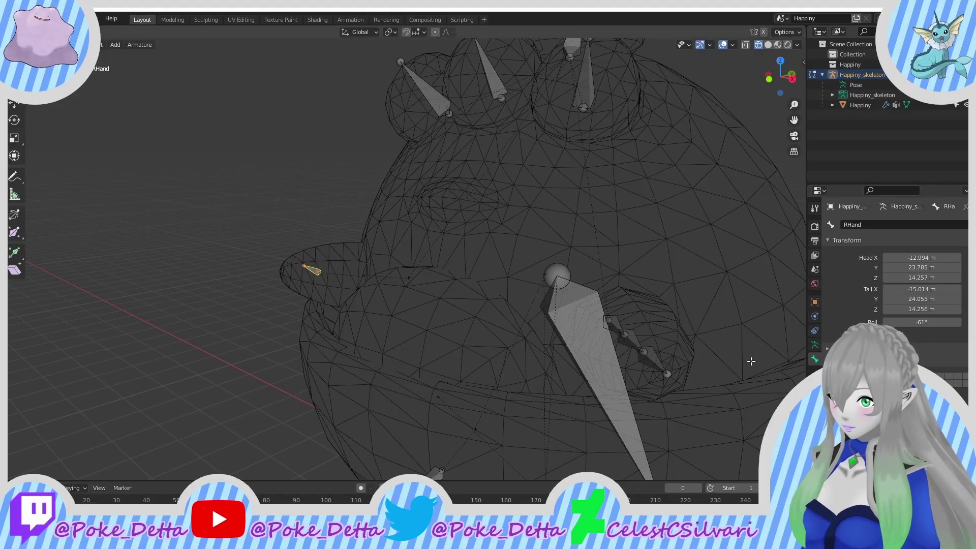
Step: Copy LHand's Tail Z value to RHand, setting it to 16.9898 m
click(664, 364)
click(921, 309)
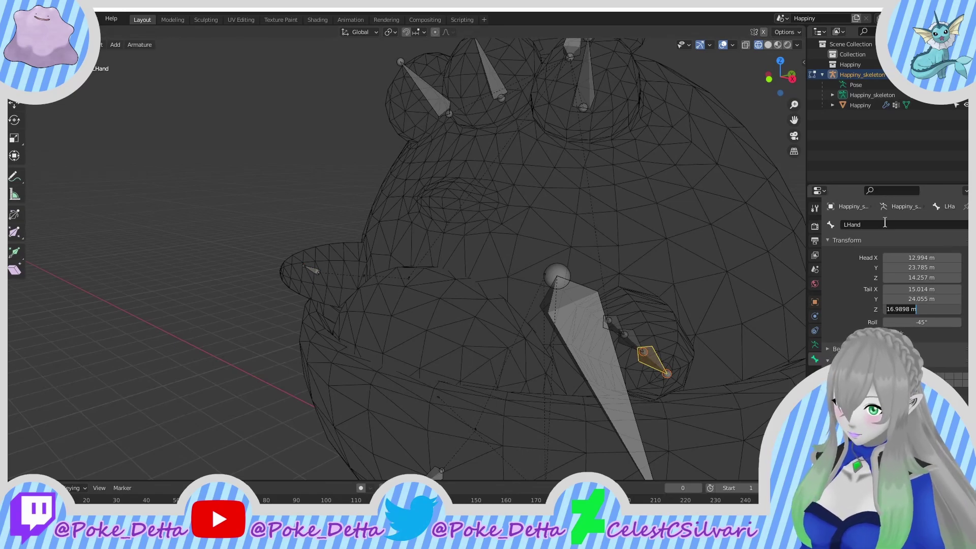
click(311, 269)
click(956, 308)
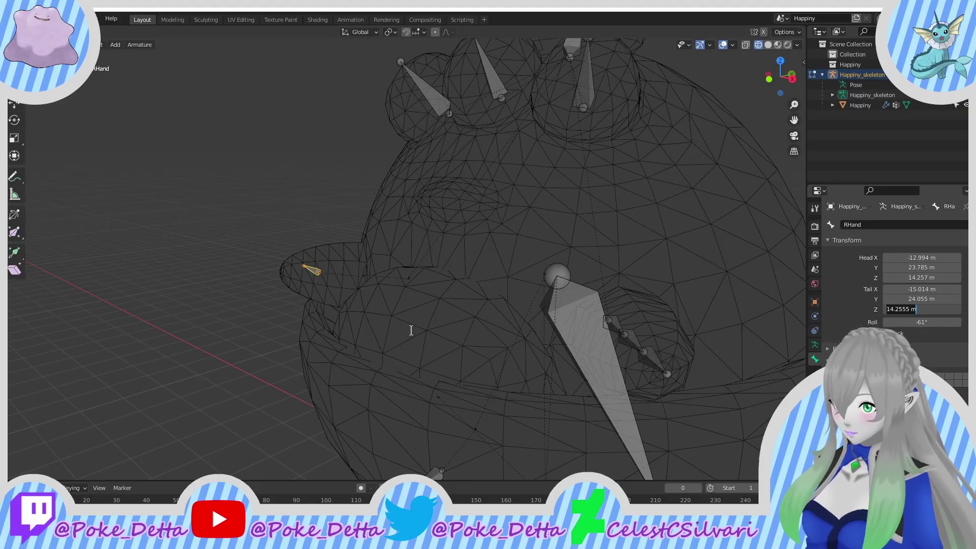
text(16.99)
key(Return)
Step: Place the 3D cursor at RHand's head and snap RArm's tail to it
scroll(147, 376, up, 4)
click(217, 287)
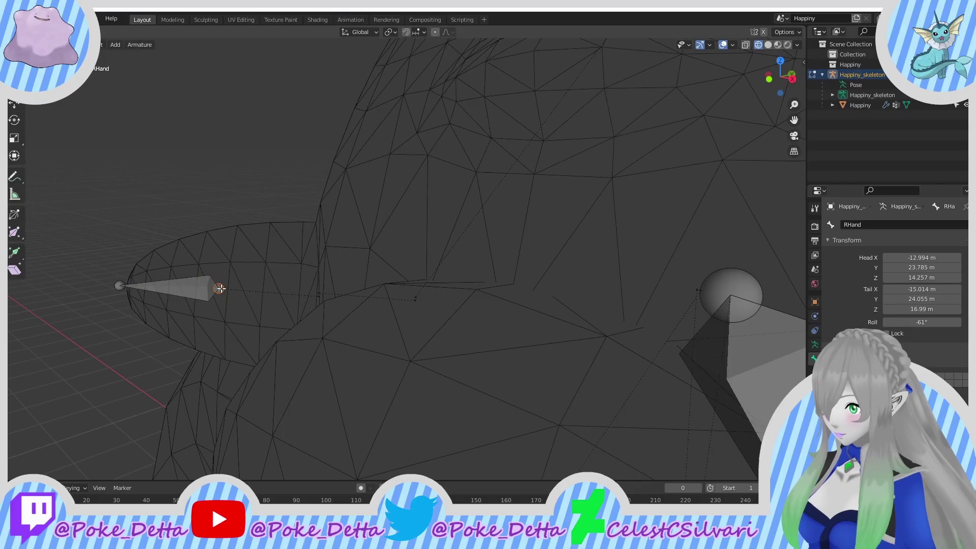
key(grave)
click(112, 365)
middle_drag(112, 366, 333, 285)
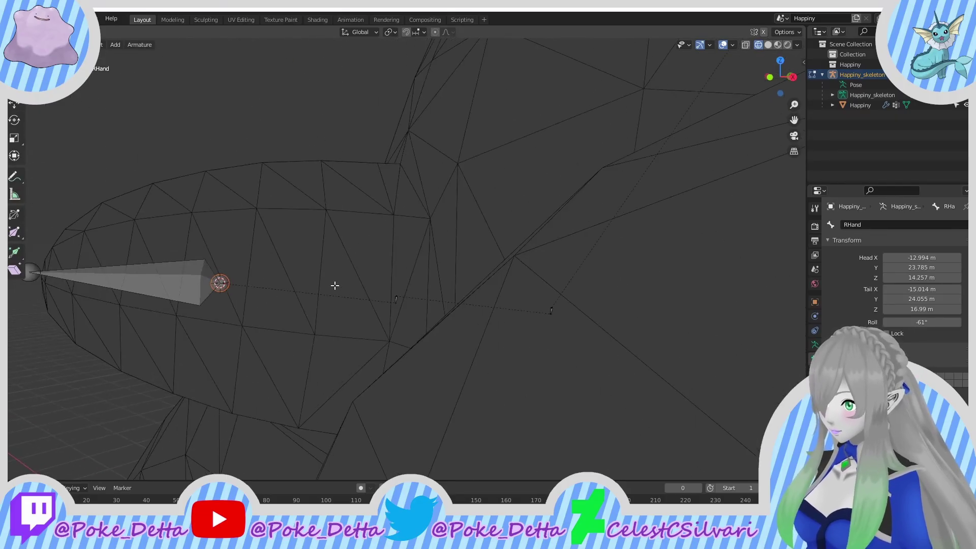
click(393, 306)
key(shift+s)
key(8)
Step: Place the 3D cursor at RArm's head and snap RShoulder's tail to it
key(shift+s)
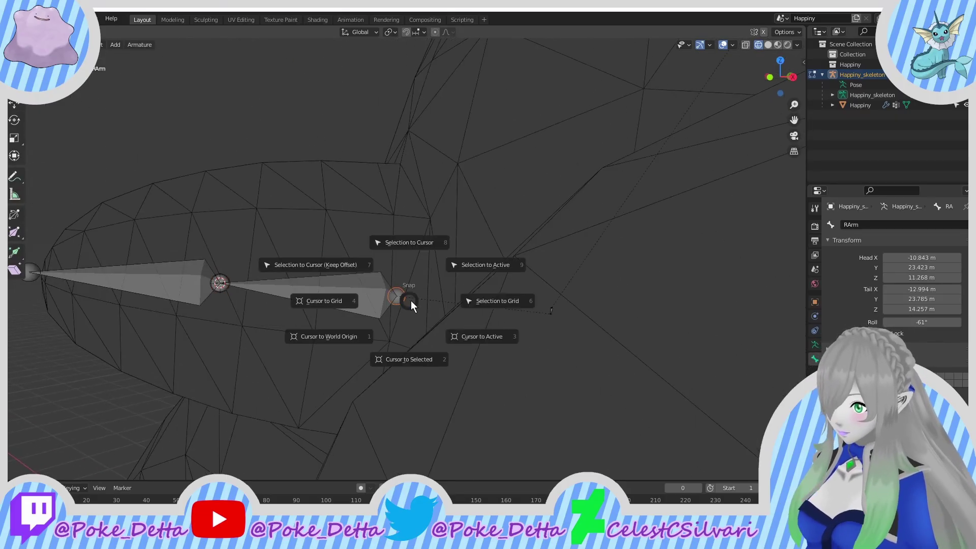
key(2)
click(552, 321)
key(shift+s)
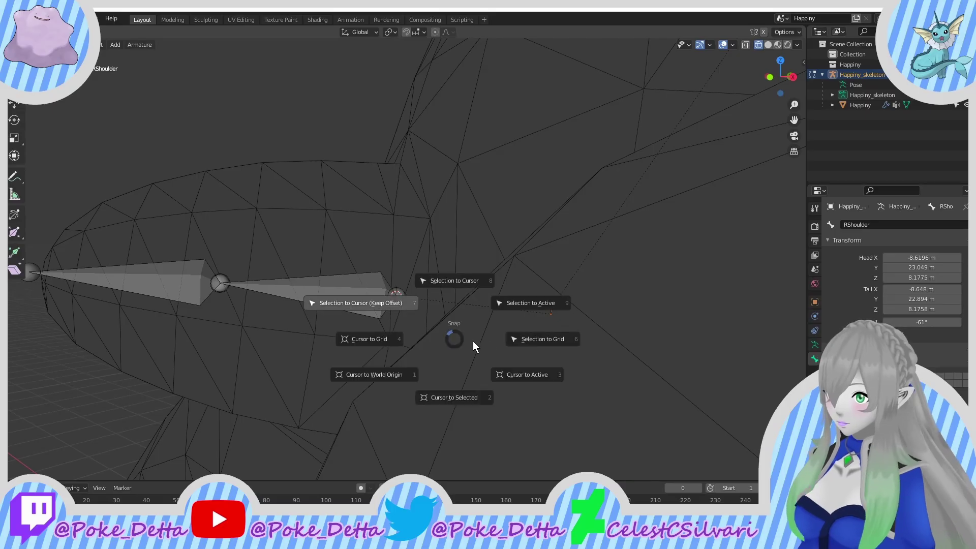
key(8)
key(bracketleft)
key(bracketleft)
key(bracketleft)
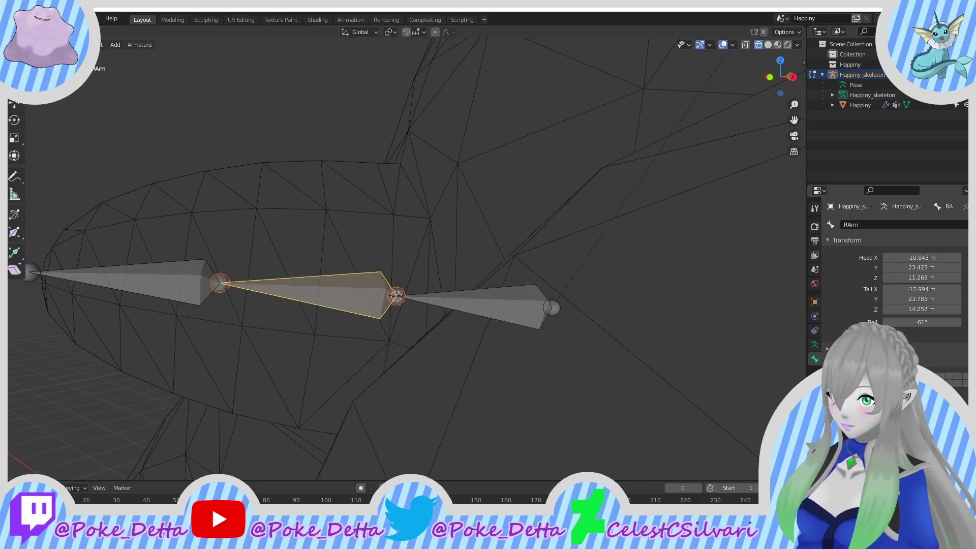
key(ctrl+z)
Step: Place the 3D cursor at RToe's head and snap RFoot's tail to it
scroll(714, 407, down, 11)
shift+middle_drag(252, 437, 200, 307)
scroll(201, 307, up, 11)
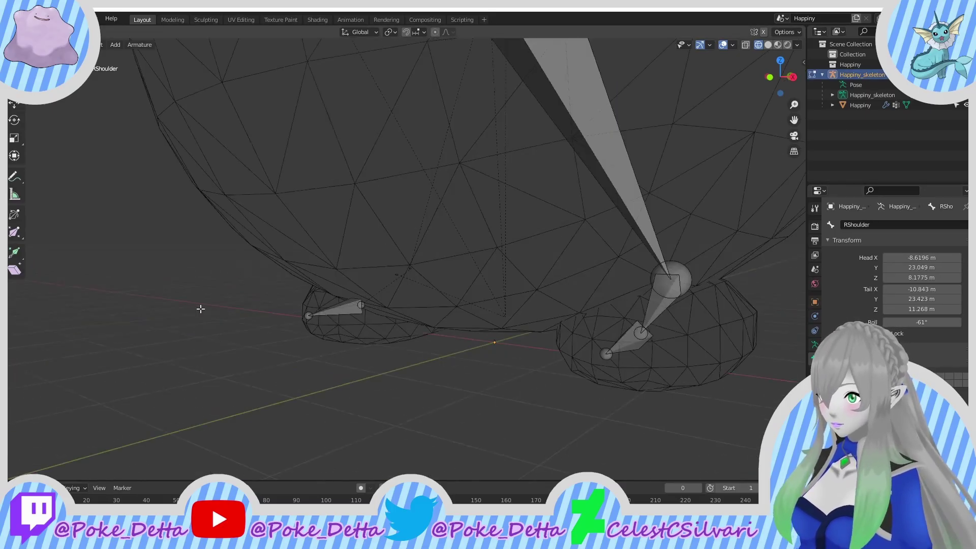
click(266, 417)
key(shift+s)
click(271, 468)
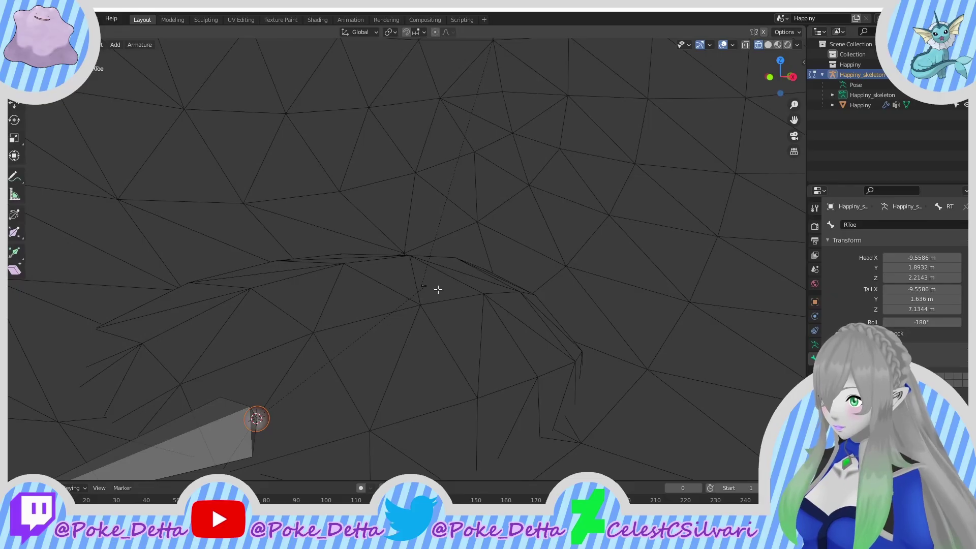
key(shift+s)
click(438, 245)
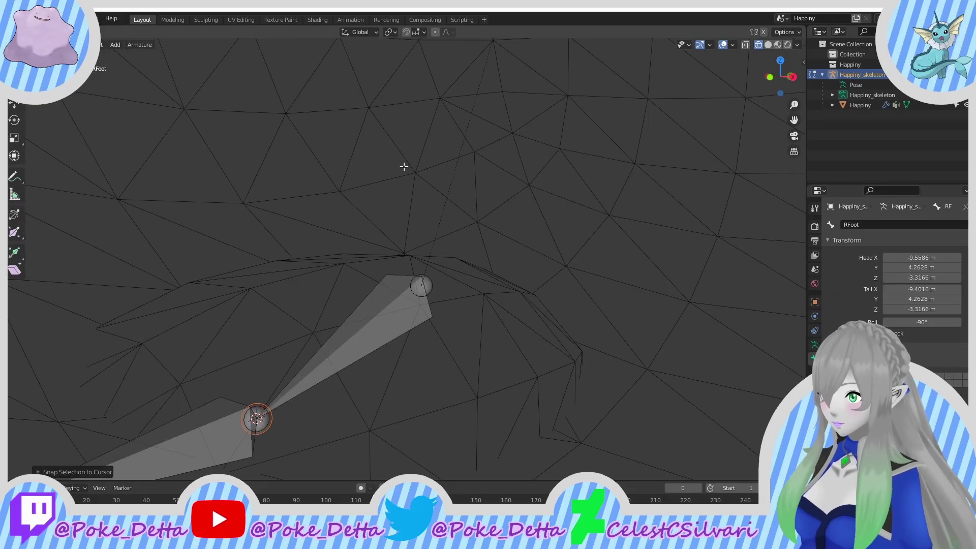
Step: Place the 3D cursor at RFoot's head and snap RThigh's tail to it
click(426, 292)
key(shift+s)
click(479, 369)
shift+middle_drag(405, 258, 358, 245)
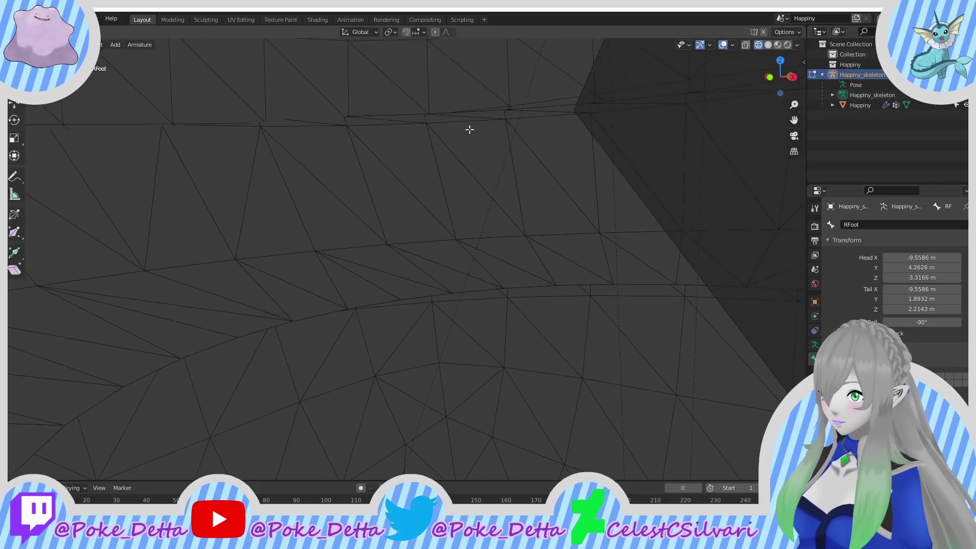
shift+middle_drag(469, 129, 496, 254)
click(681, 153)
click(671, 149)
key(shift+s)
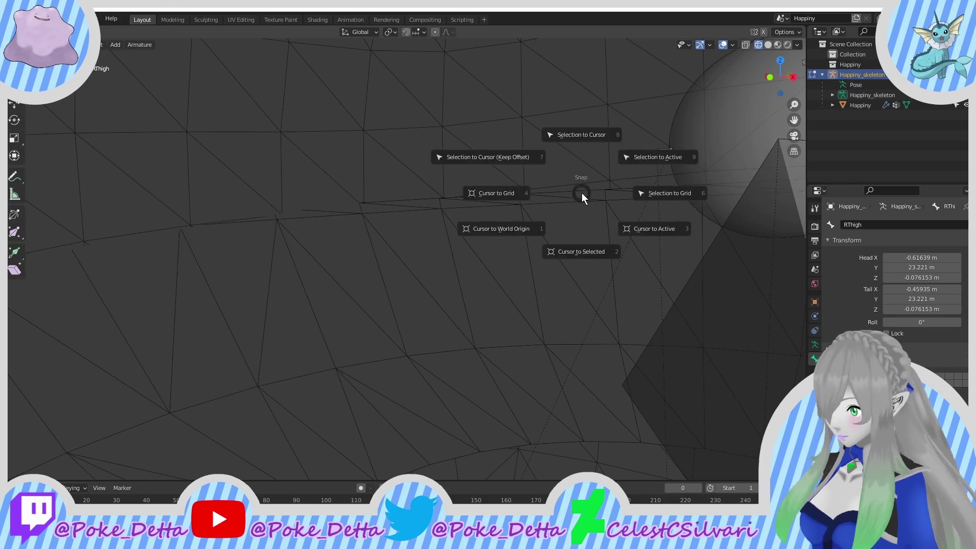
click(579, 163)
shift+middle_drag(468, 364, 553, 294)
scroll(554, 294, down, 3)
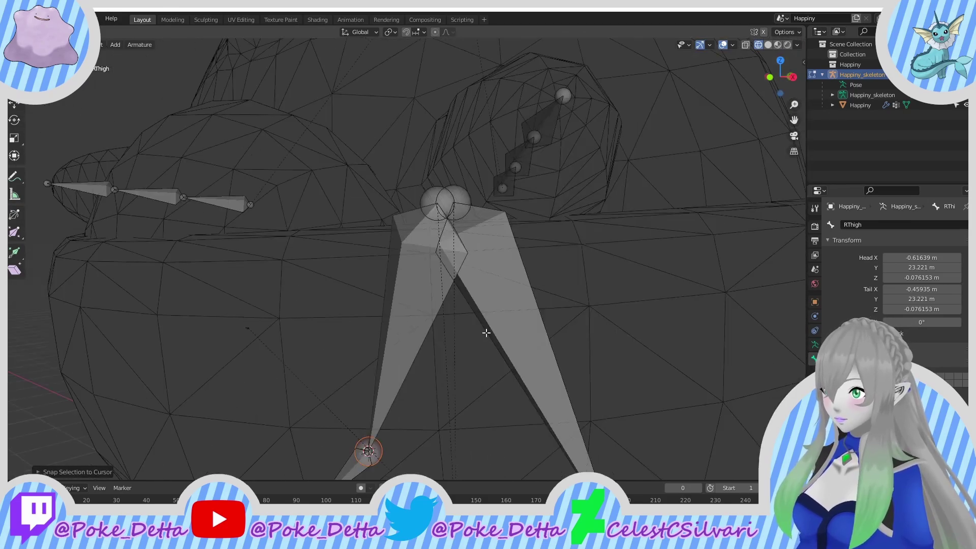
Step: Select RThigh and reveal all hidden bones of the armature
shift+middle_drag(487, 333, 494, 227)
click(303, 331)
click(329, 326)
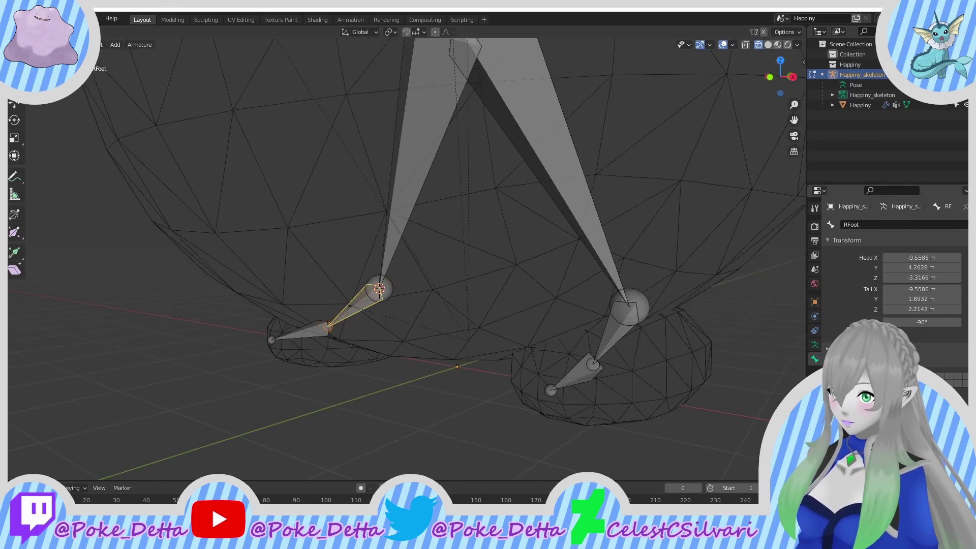
click(408, 209)
scroll(366, 351, down, 5)
shift+middle_drag(407, 211, 278, 363)
key(alt+h)
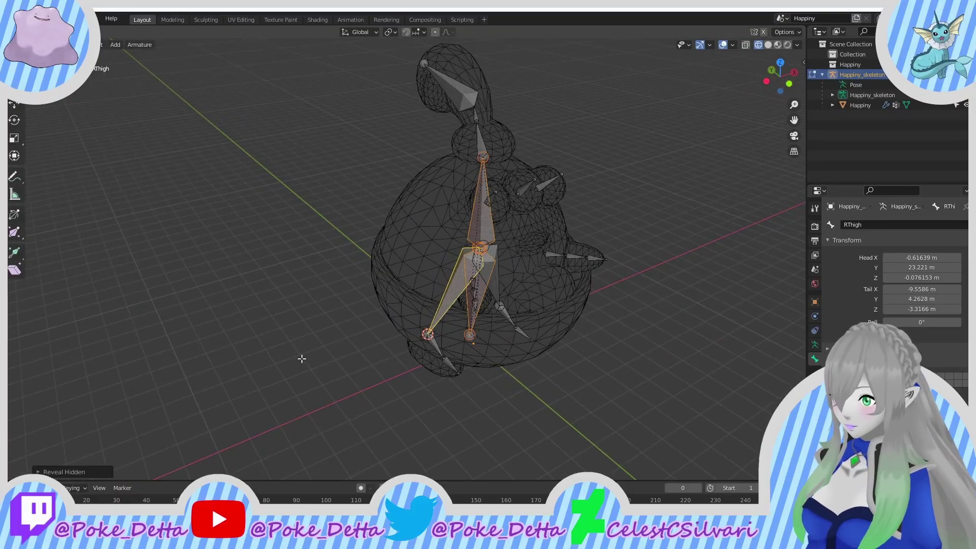
scroll(417, 336, up, 4)
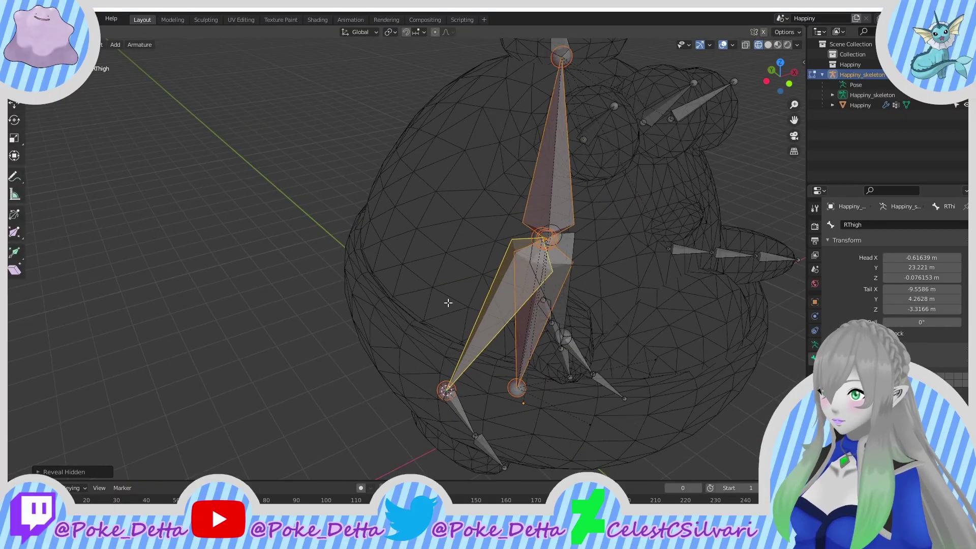
middle_drag(448, 303, 361, 336)
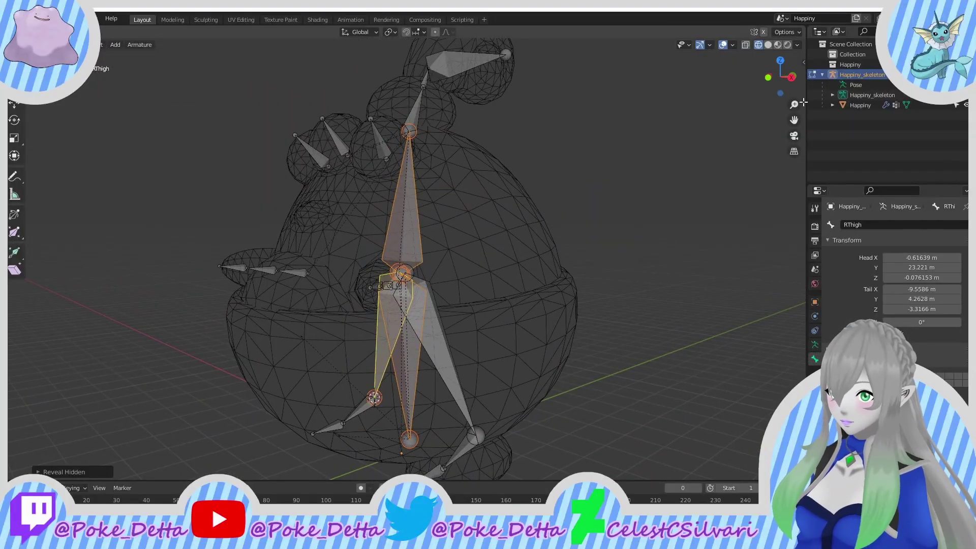
Step: Delete the pm0440_00, pm0440_00_BodySkin and pm0440_00_EggSkin bones from Happiny_skeleton
click(831, 95)
click(849, 107)
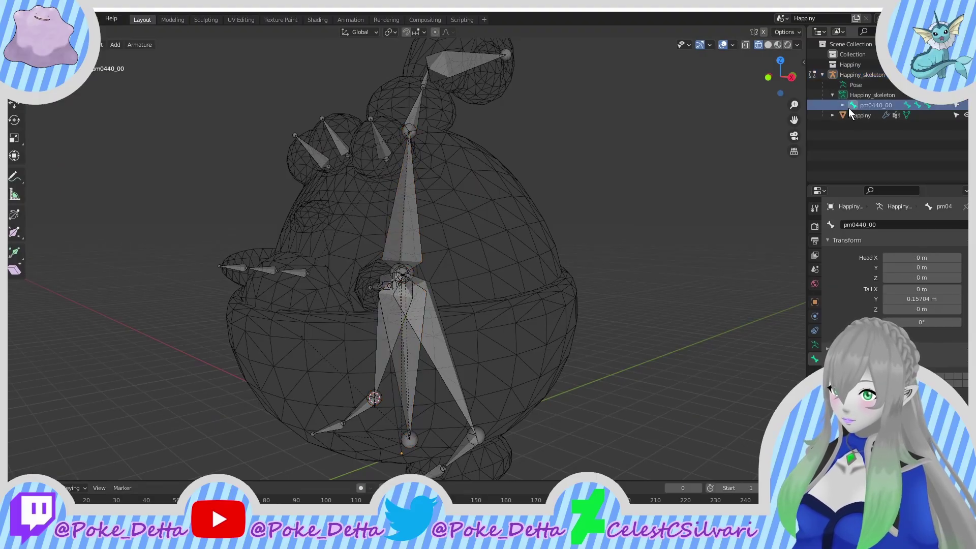
click(841, 105)
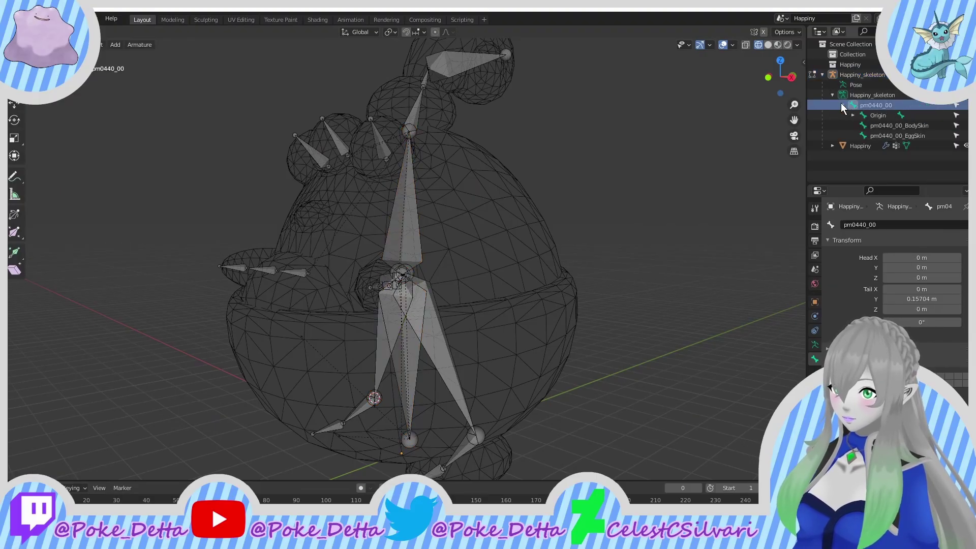
click(875, 136)
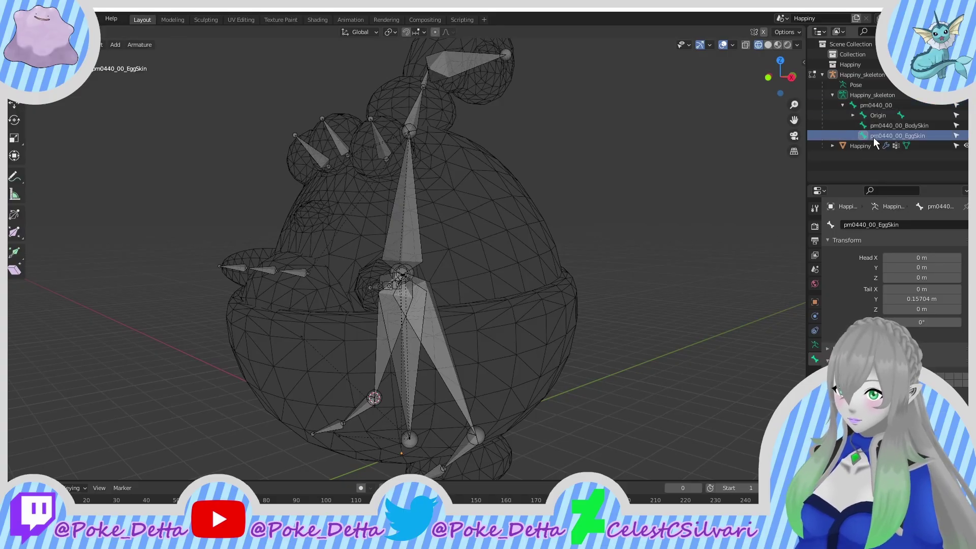
ctrl+click(876, 125)
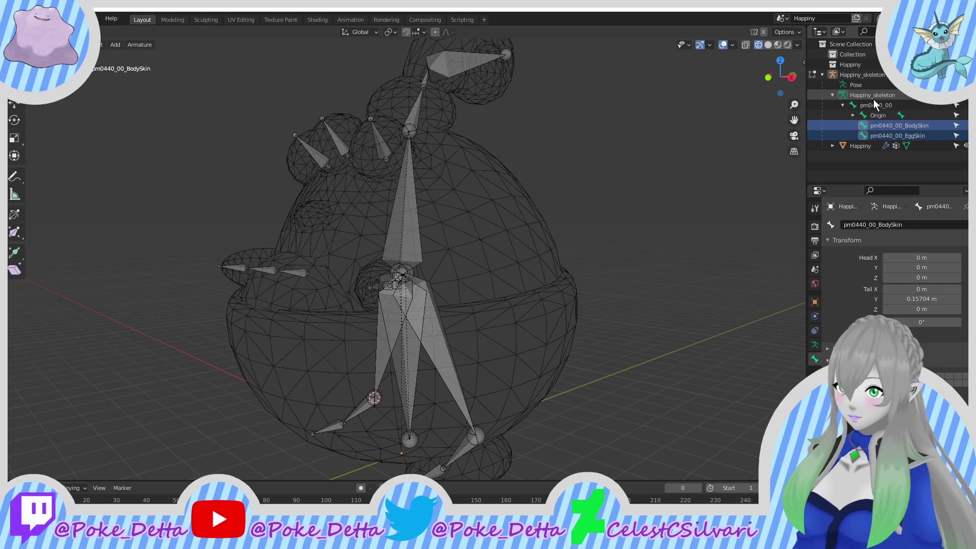
ctrl+click(876, 105)
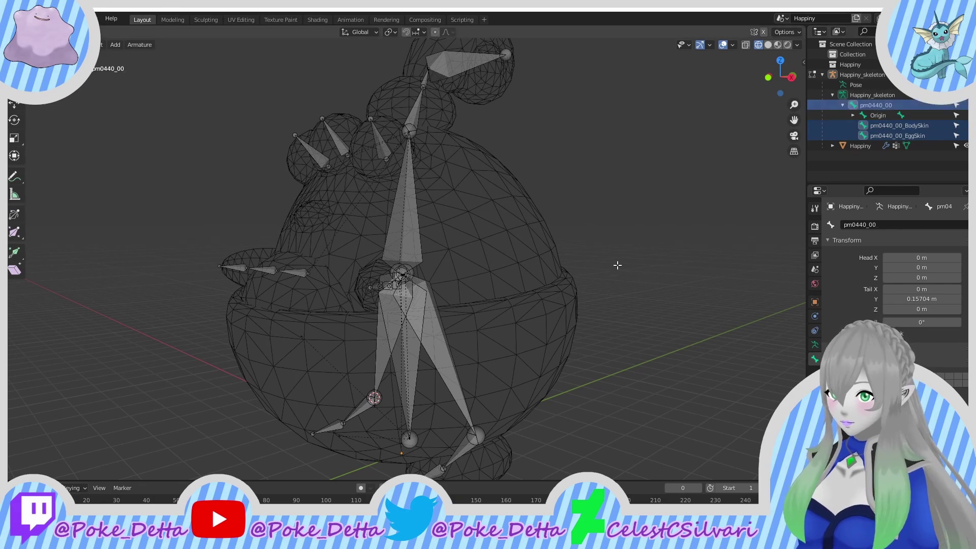
key(x)
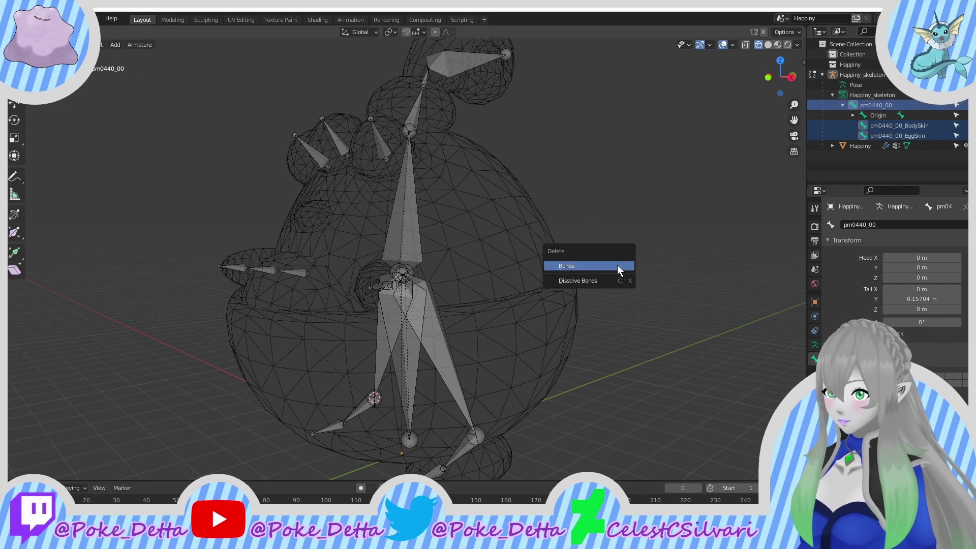
click(617, 265)
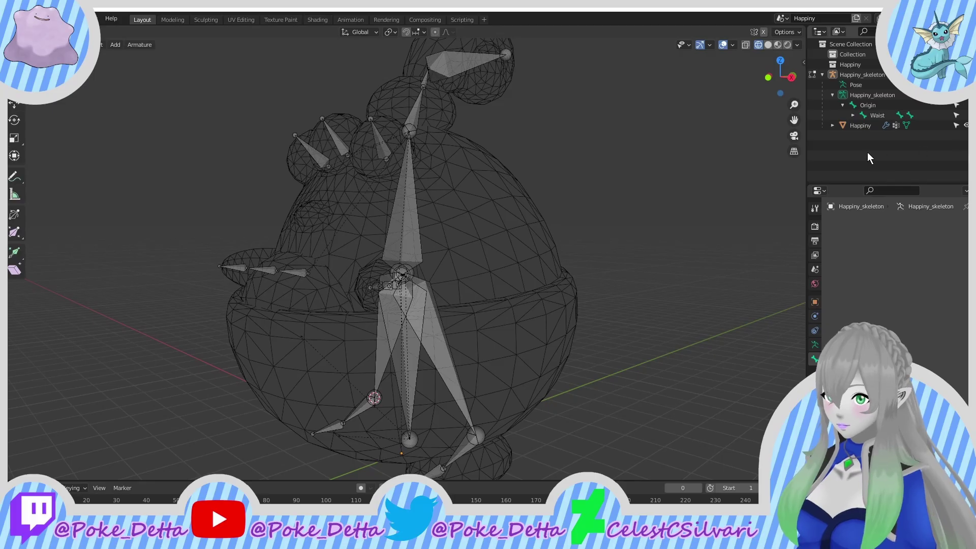
Step: Examine the remaining bone hierarchy of Happiny_skeleton under Waist, Head and Hips
click(851, 115)
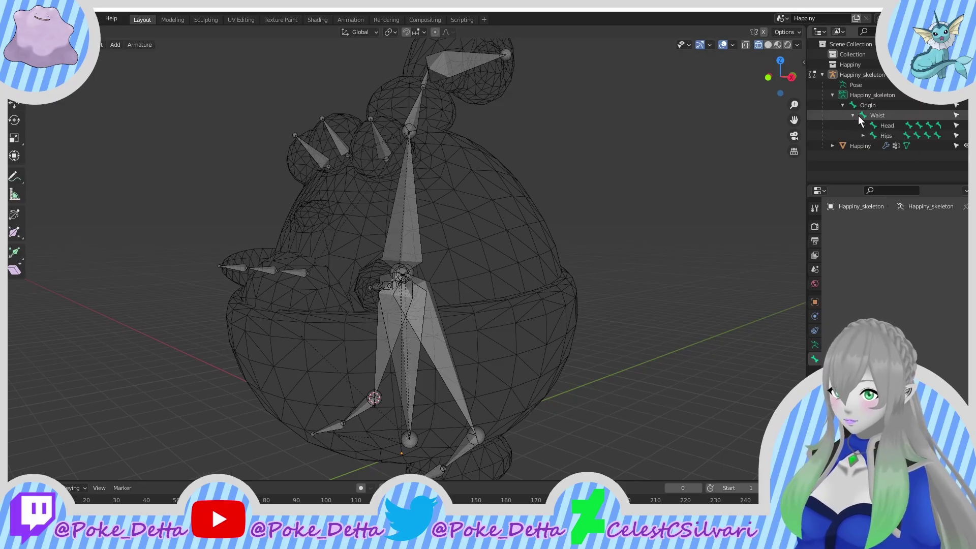
click(862, 125)
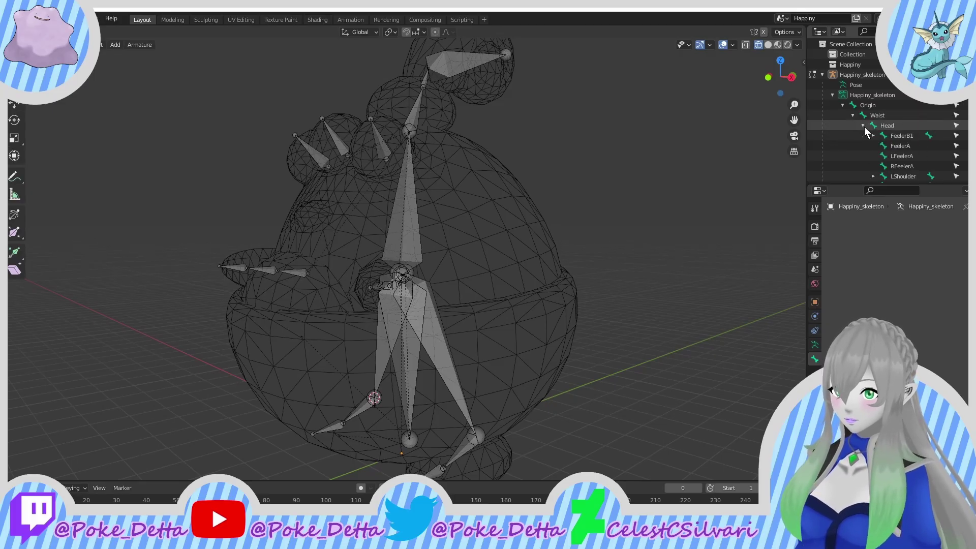
scroll(891, 134, down, 3)
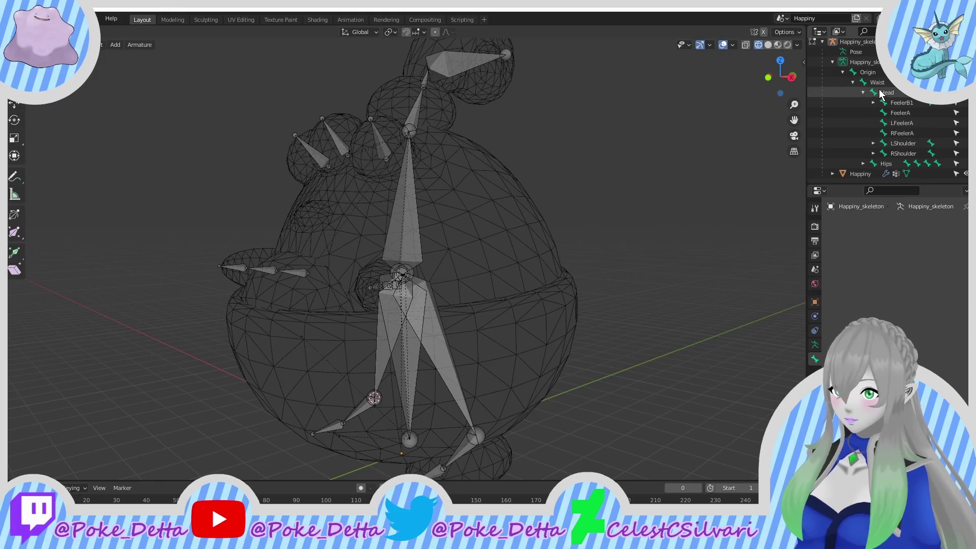
click(861, 164)
scroll(851, 147, down, 4)
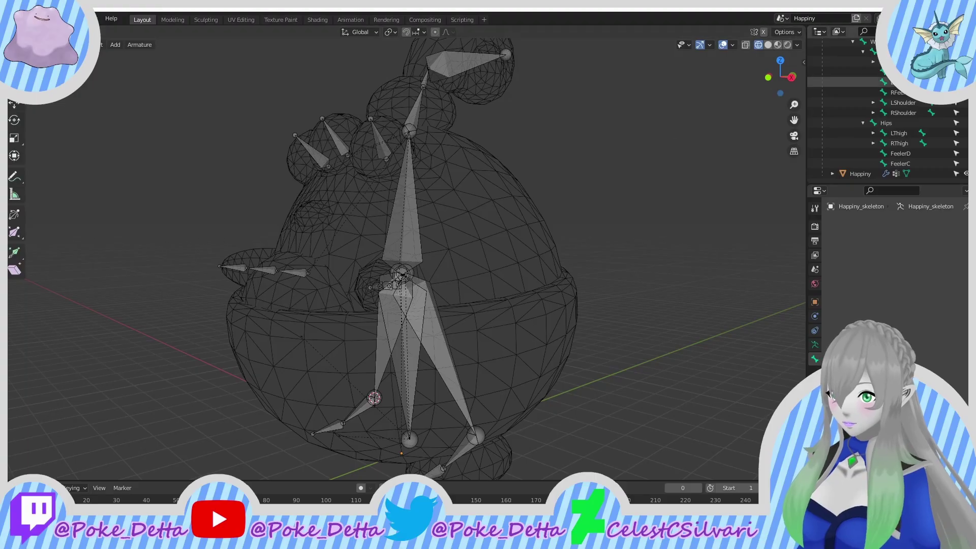
scroll(833, 78, up, 4)
click(831, 62)
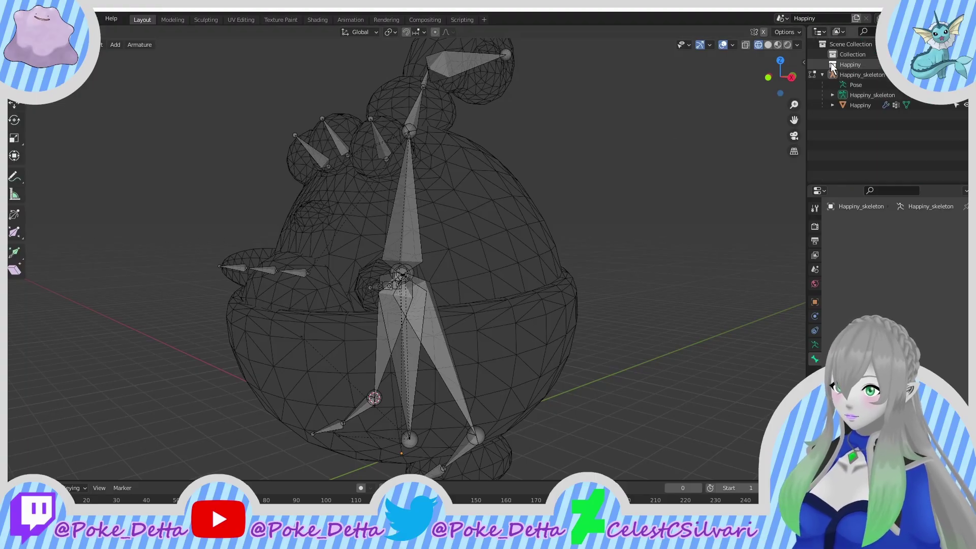
middle_drag(596, 172, 608, 184)
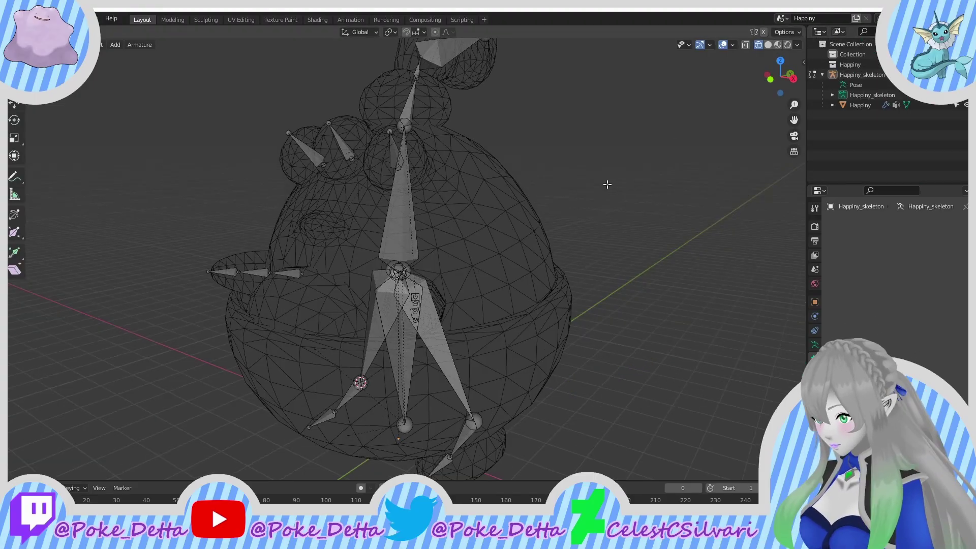
Step: Return to Object Mode, select the Happiny_skeleton armature and bring up the MMD tools
key(Tab)
scroll(592, 203, down, 3)
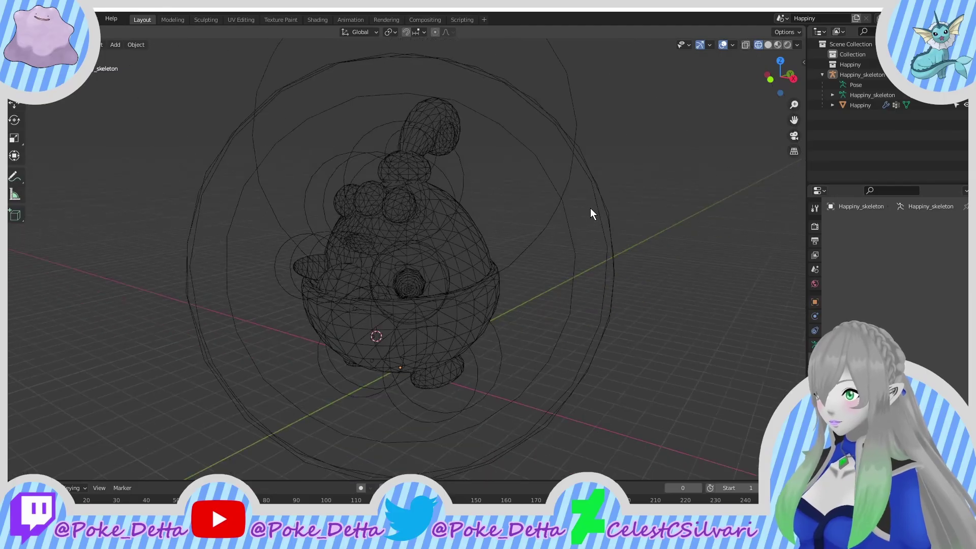
scroll(294, 248, up, 2)
middle_drag(310, 238, 393, 222)
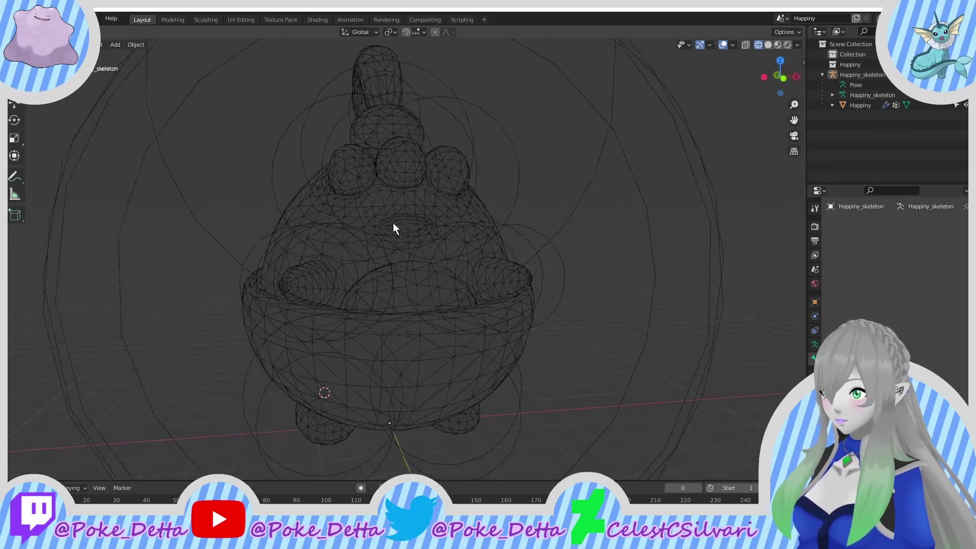
click(822, 75)
click(858, 75)
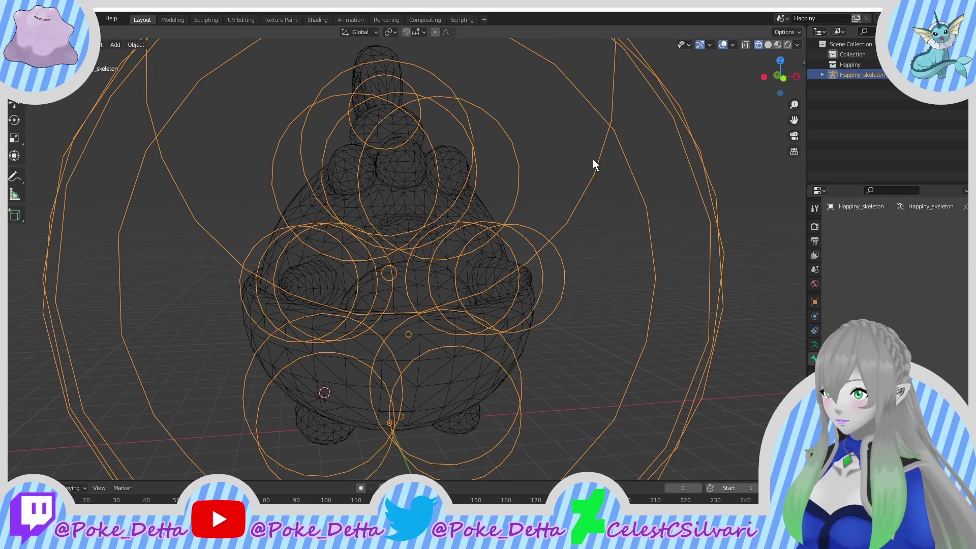
middle_drag(593, 160, 540, 181)
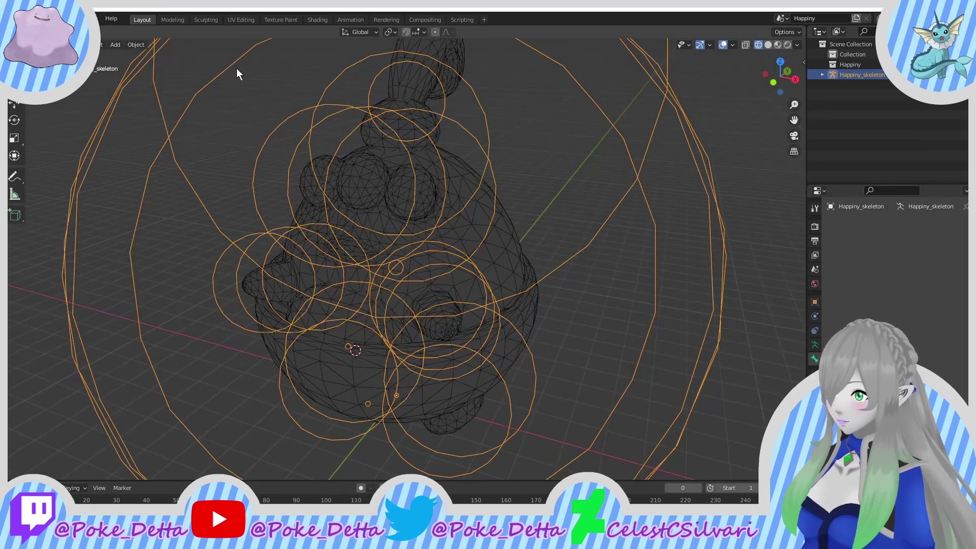
key(n)
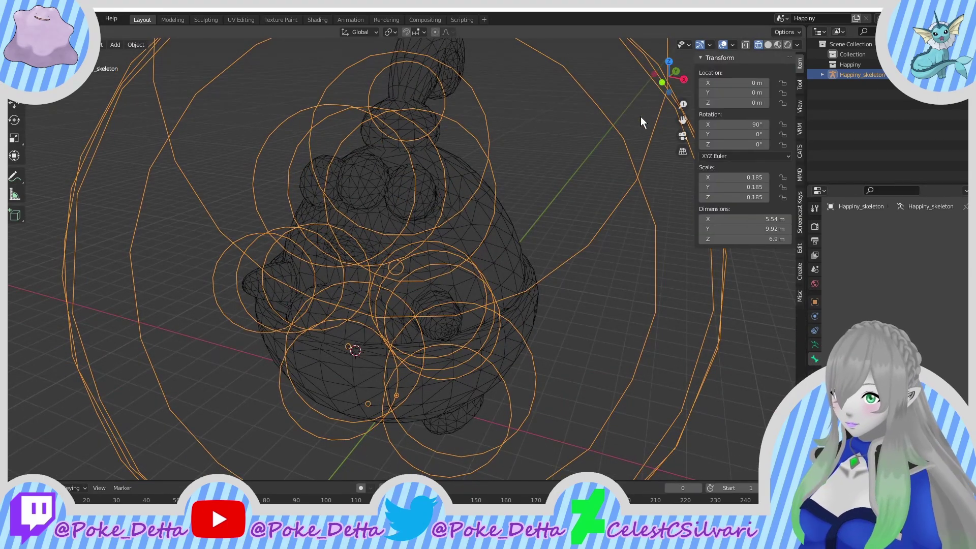
click(802, 174)
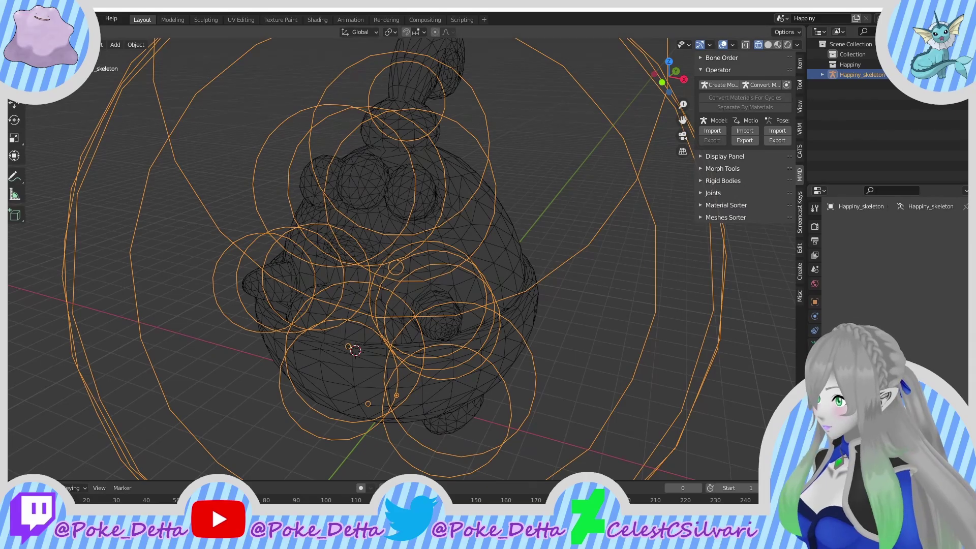
Step: Export the model as a Collada file named Happiny.dae into the 400 Happiny 3DS folder, with texture copying turned off
click(23, 19)
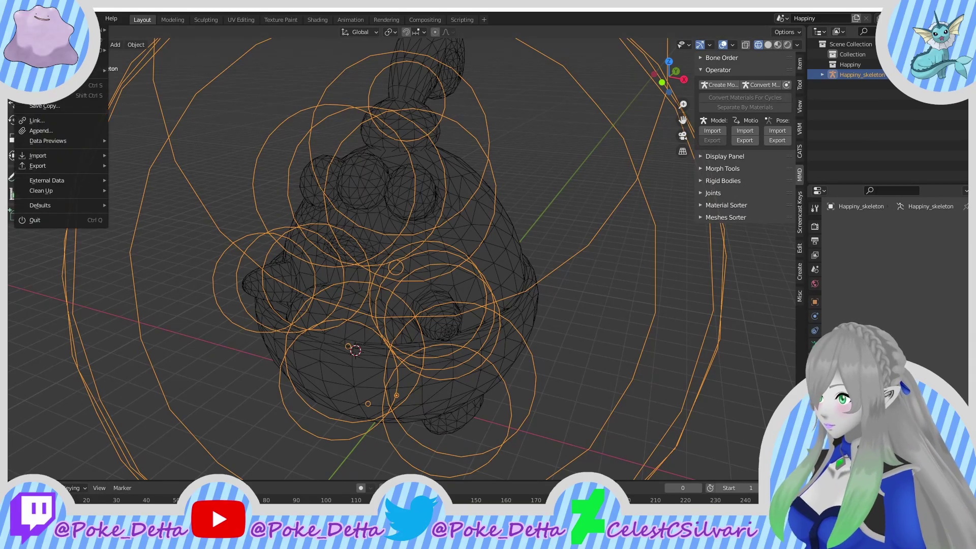
mouse_move(46, 166)
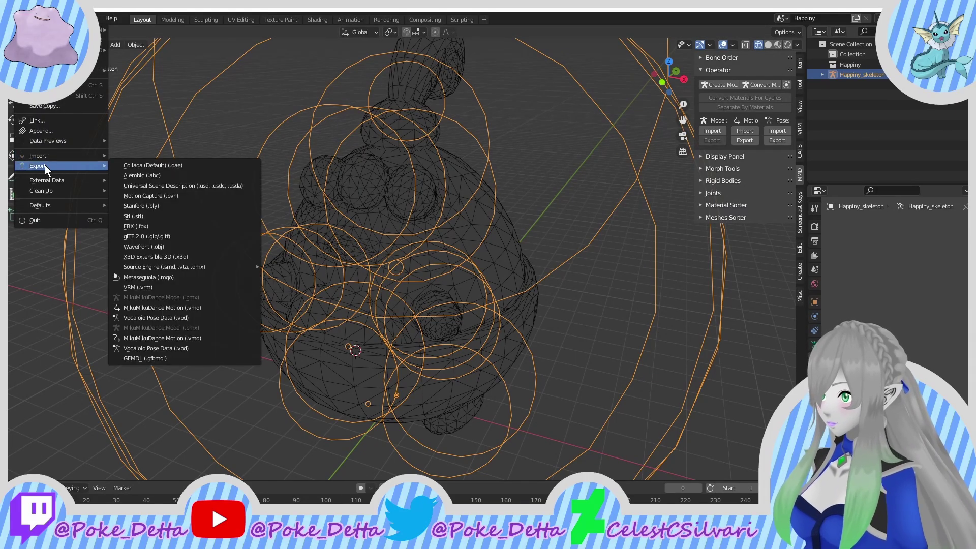
click(186, 166)
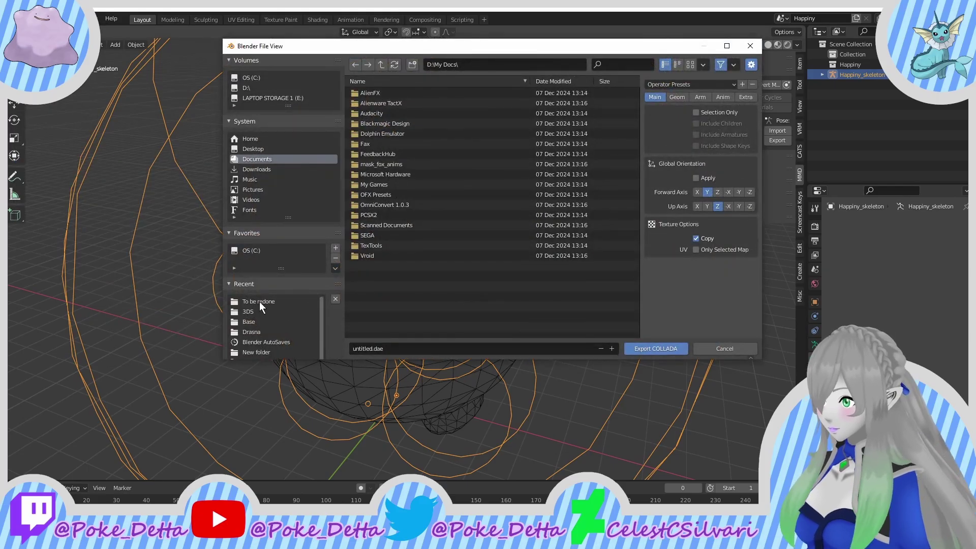
click(244, 311)
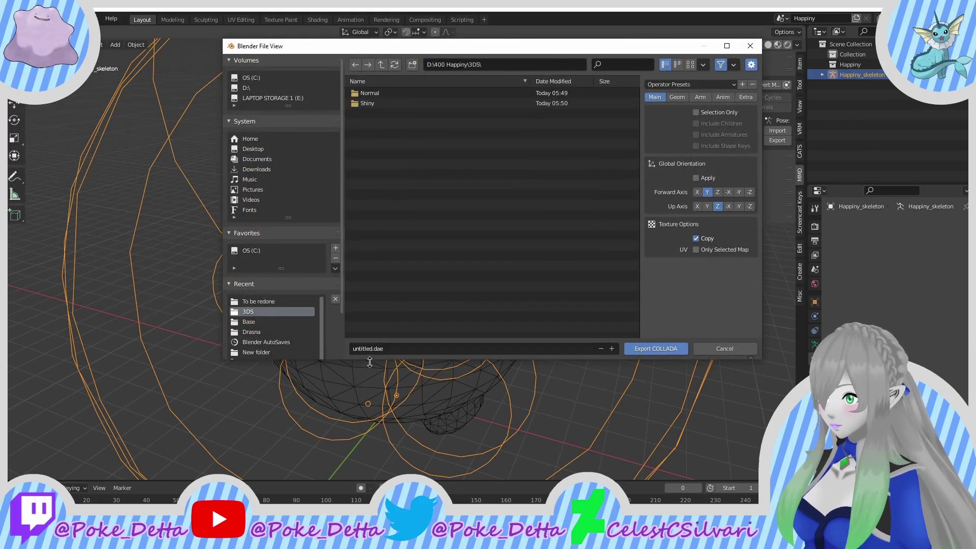
click(398, 348)
text(Happiny)
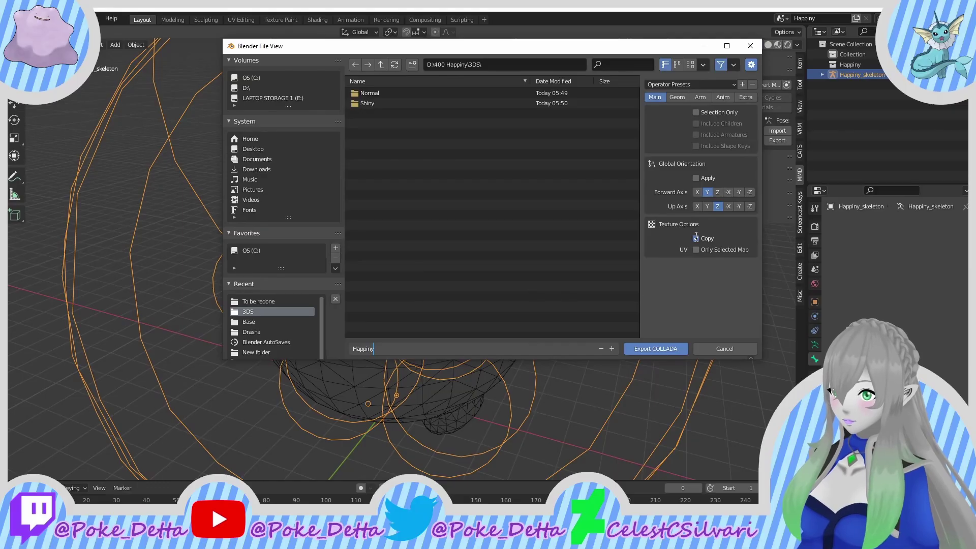
key(Return)
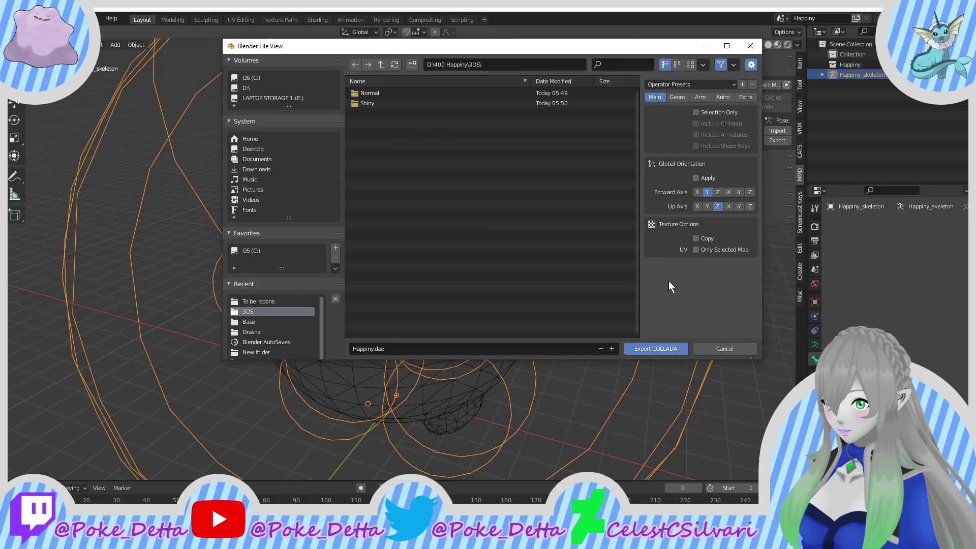
click(654, 350)
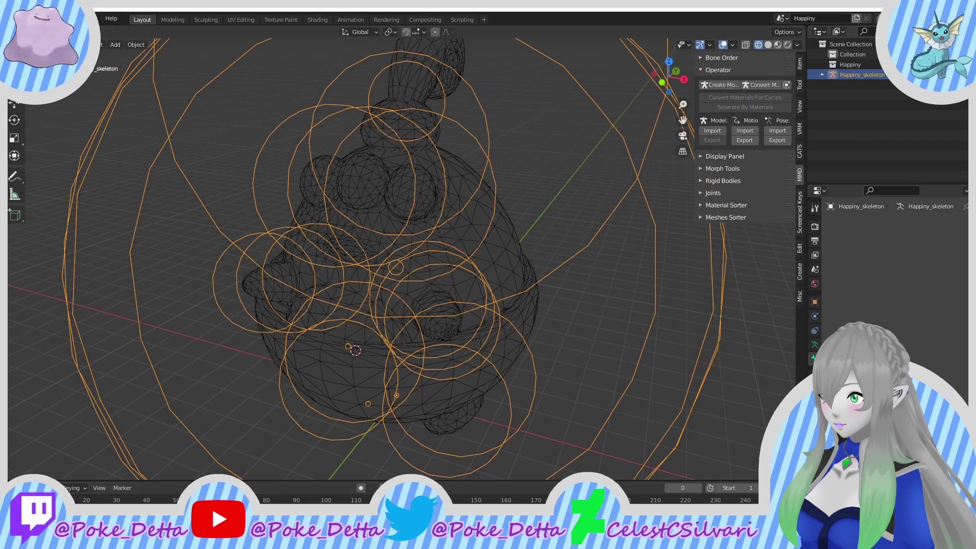
Step: Switch to File Explorer and delete DummyTex.tga.png and the pm0440_00 Body1, Eye1 and Mouth1 .tga.png textures from the Normal folder
click(406, 533)
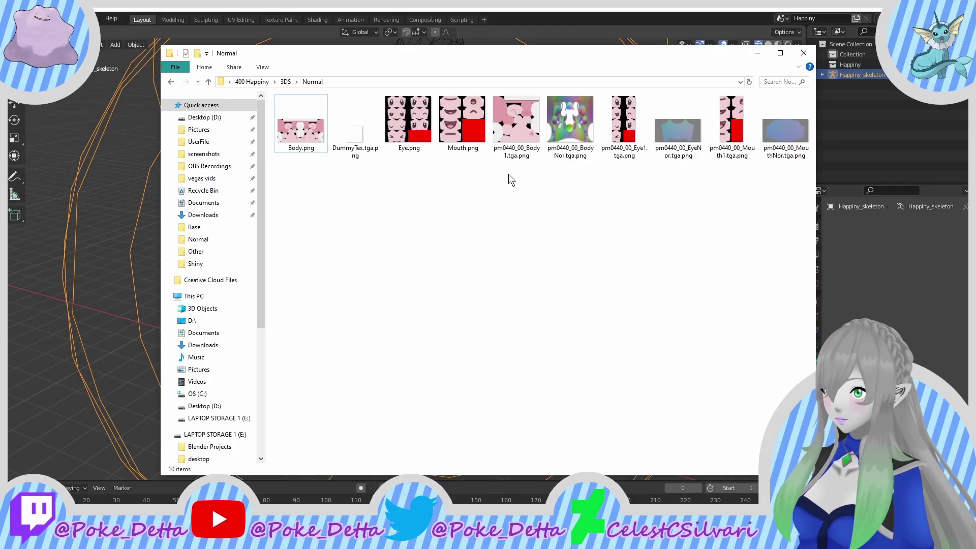
click(506, 148)
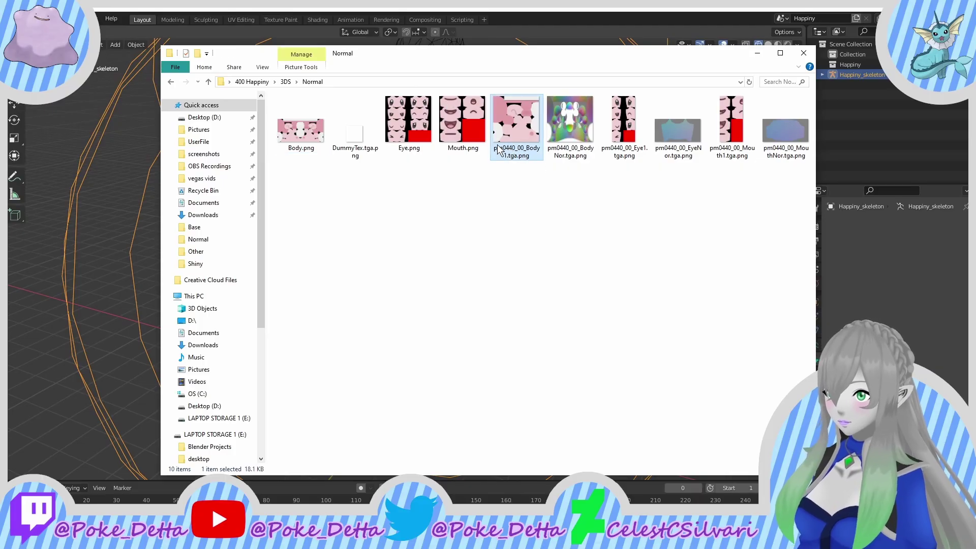
click(355, 134)
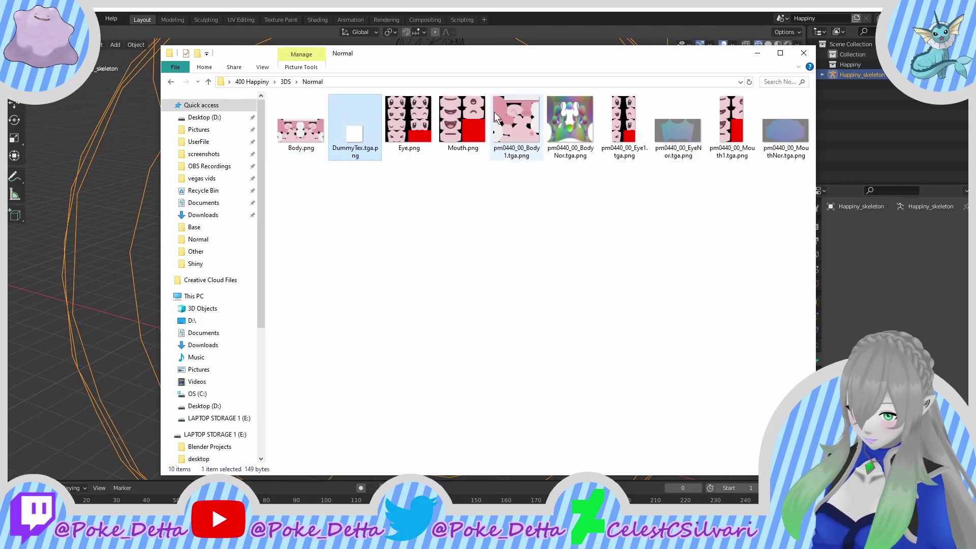
key(Delete)
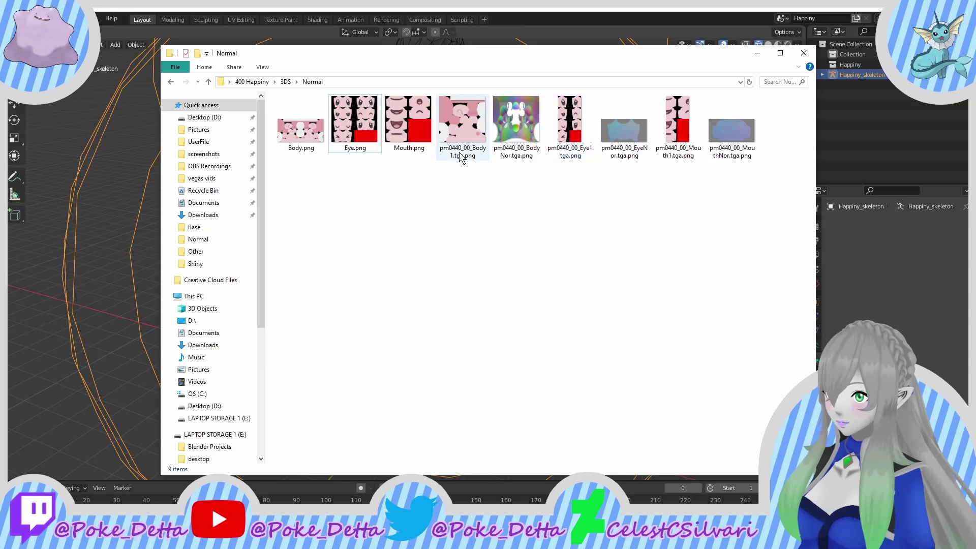
click(441, 149)
key(Delete)
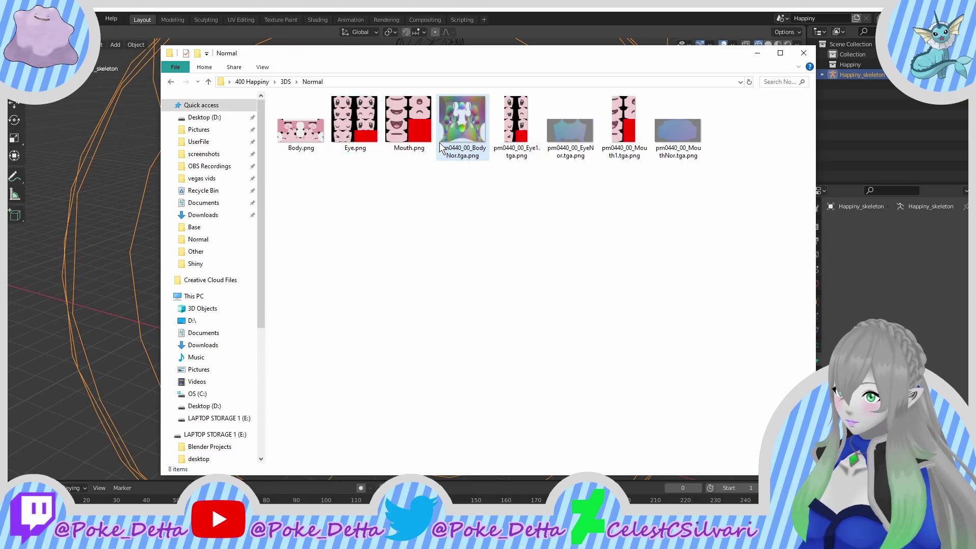
click(510, 145)
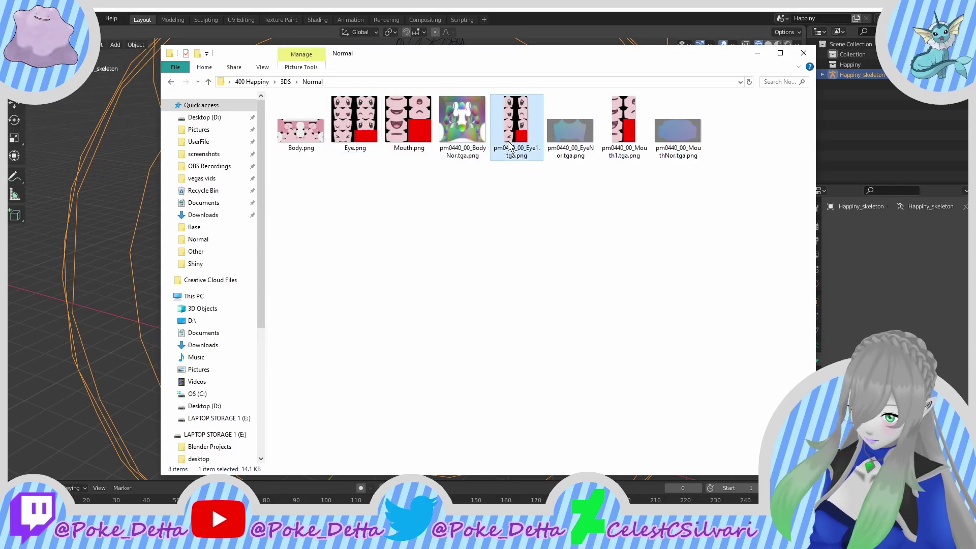
key(Delete)
click(540, 130)
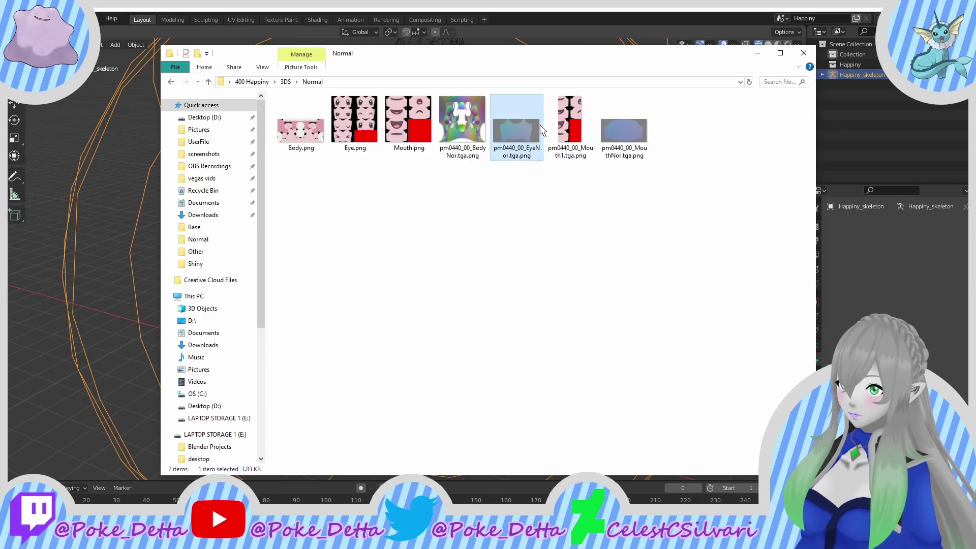
click(558, 144)
key(Delete)
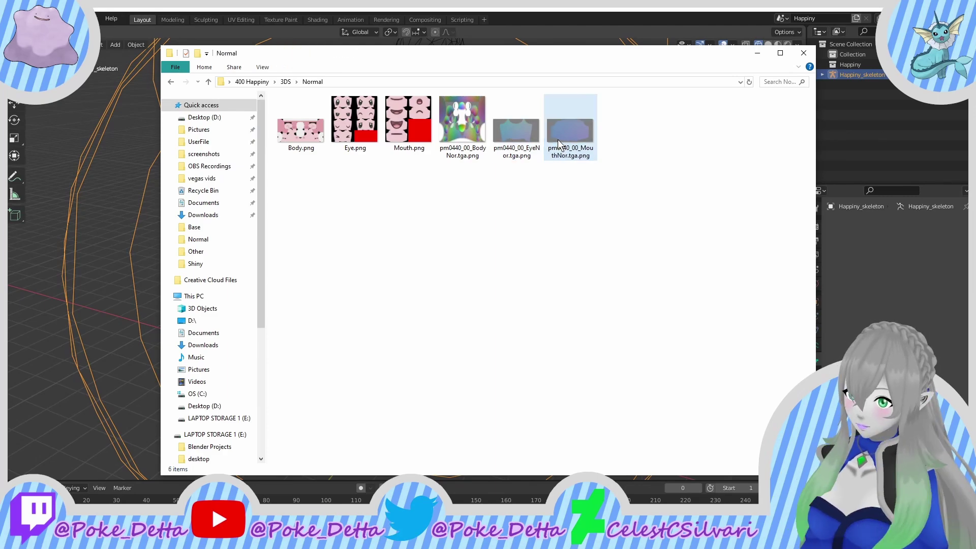
Step: Delete the Happiny.smd file from the 3DS folder
click(286, 82)
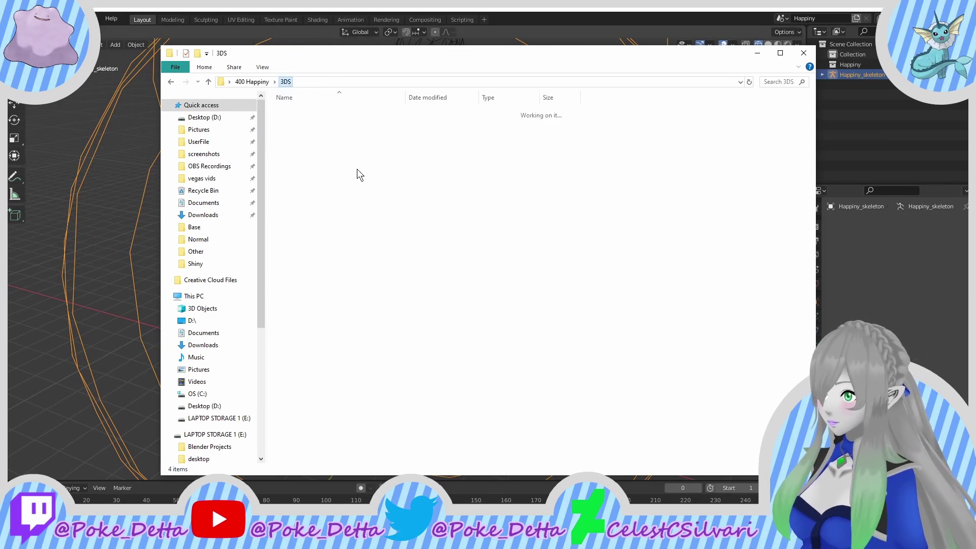
click(300, 144)
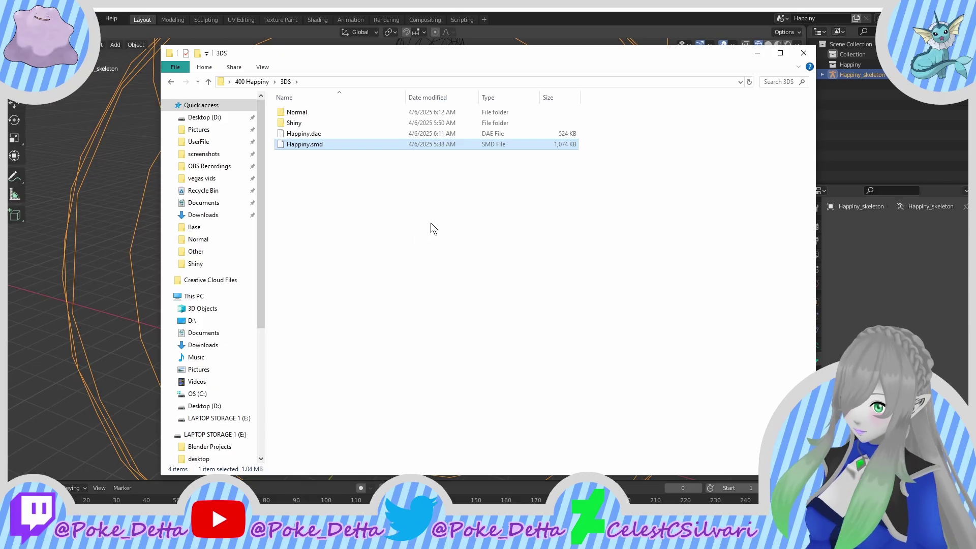
key(Delete)
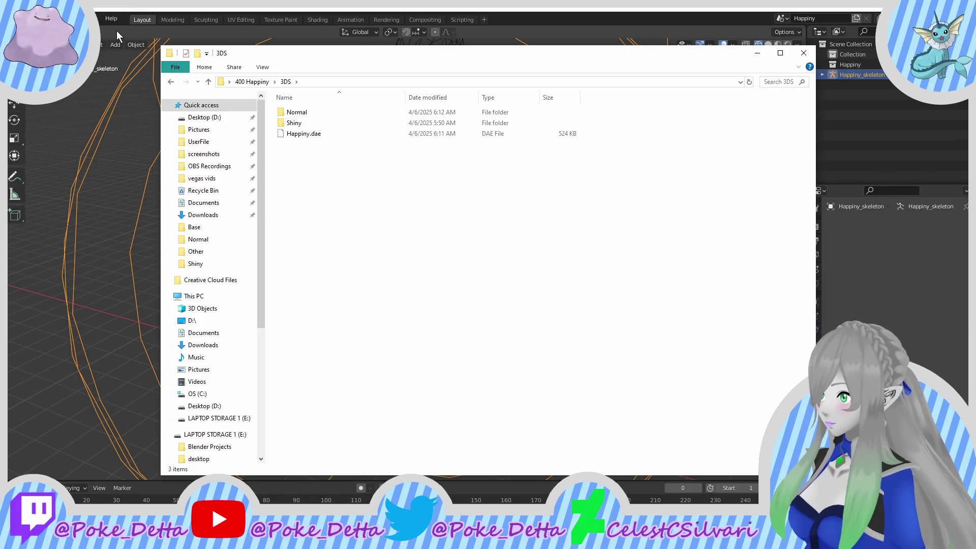
Step: Switch back to Blender and convert the Happiny_skeleton armature with its meshes to an MMD model using the default settings
click(222, 13)
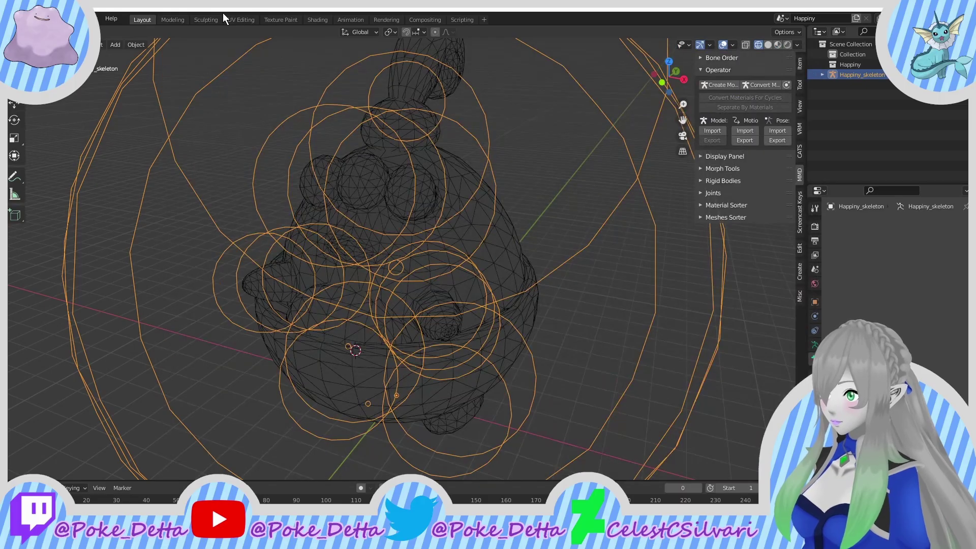
scroll(376, 260, down, 2)
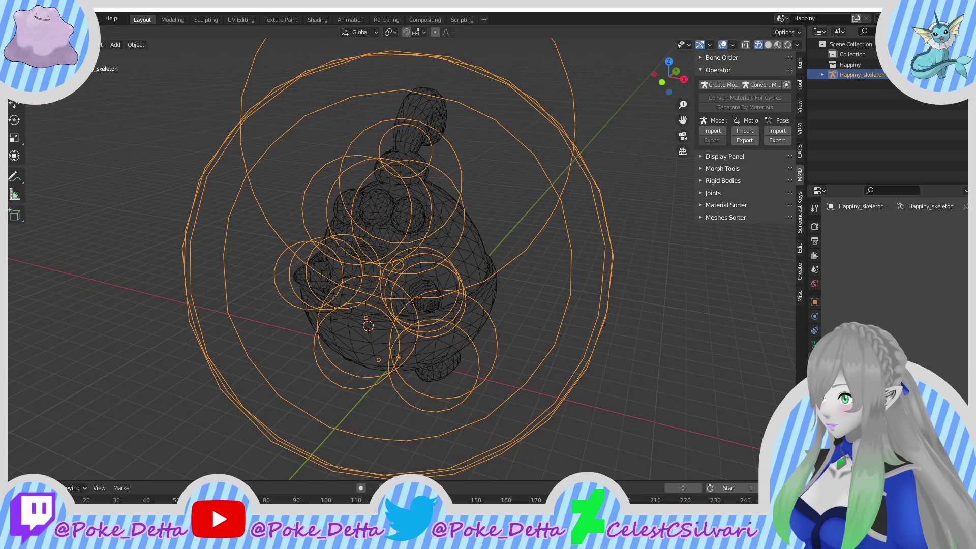
click(46, 18)
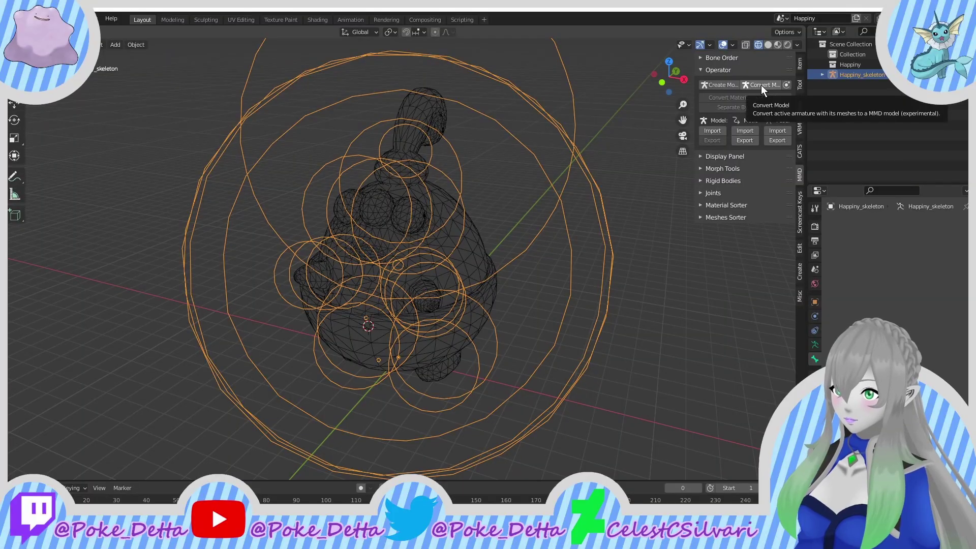
click(761, 84)
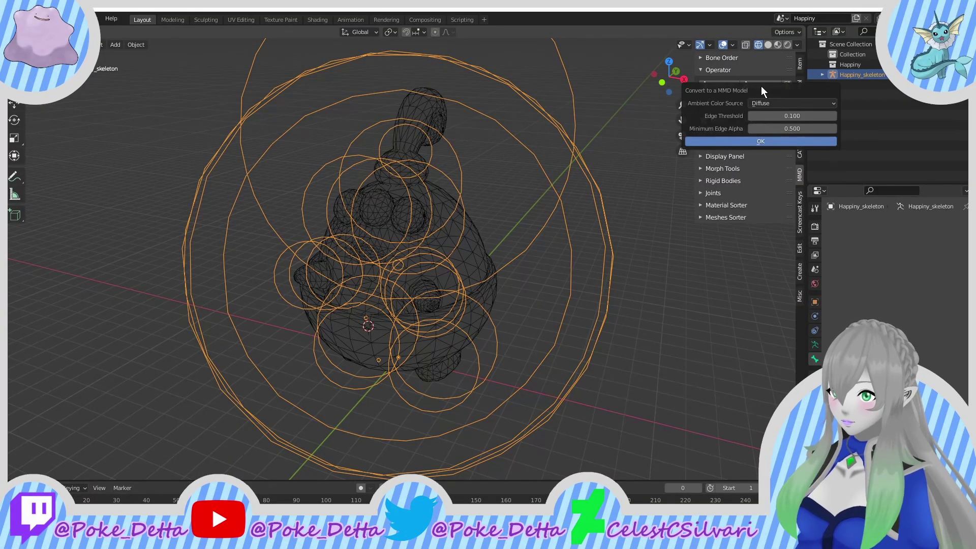
click(730, 142)
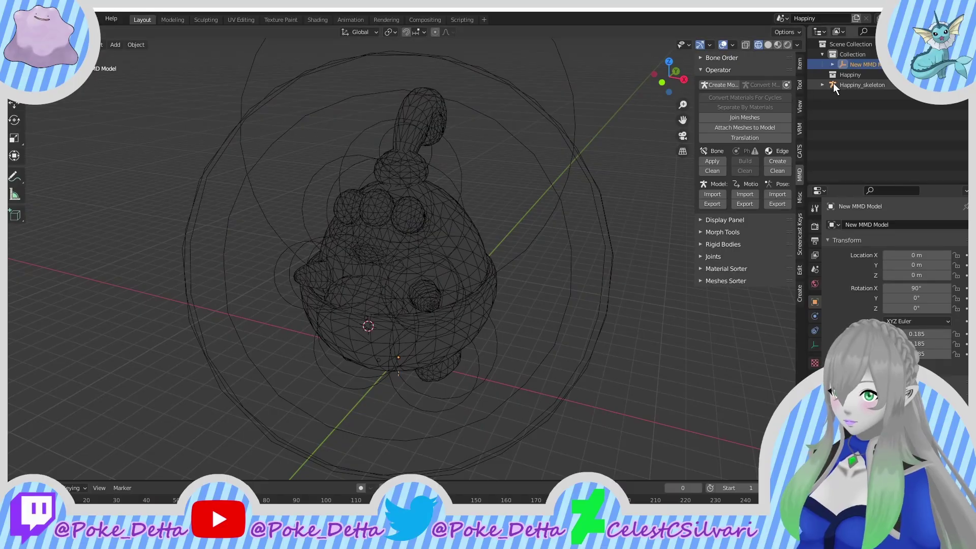
Step: Move the Happiny_skeleton armature and New MMD Model out of Collection into the Scene Collection, keeping the skeleton nested under the model
click(852, 83)
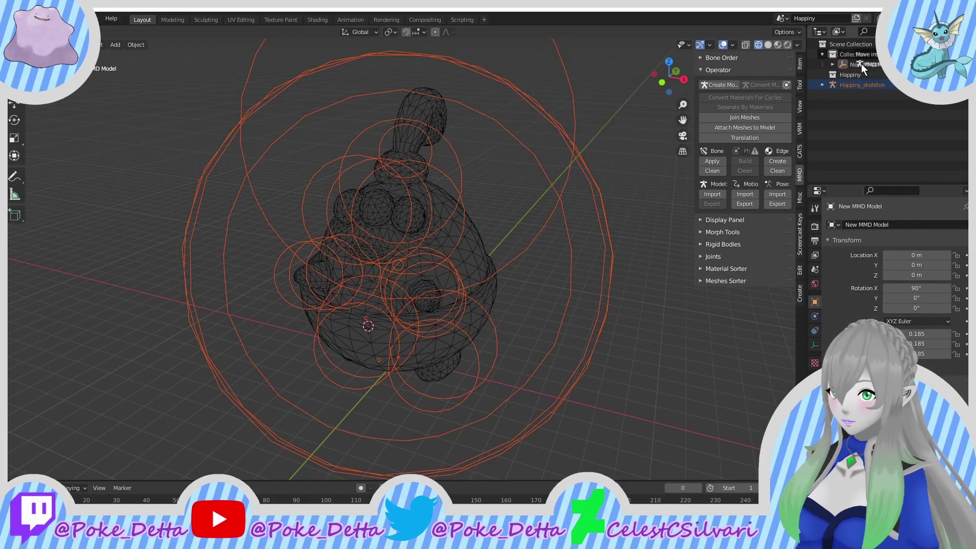
click(858, 63)
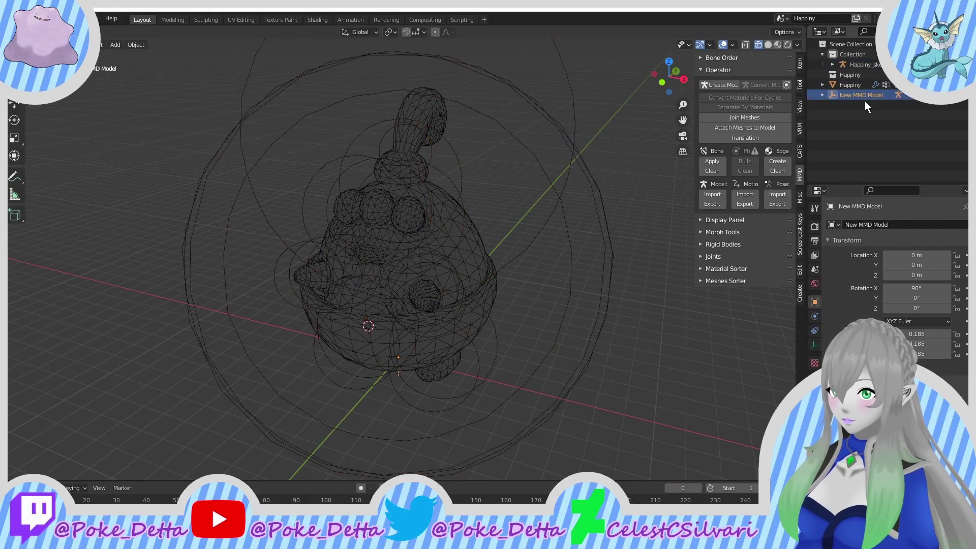
click(867, 68)
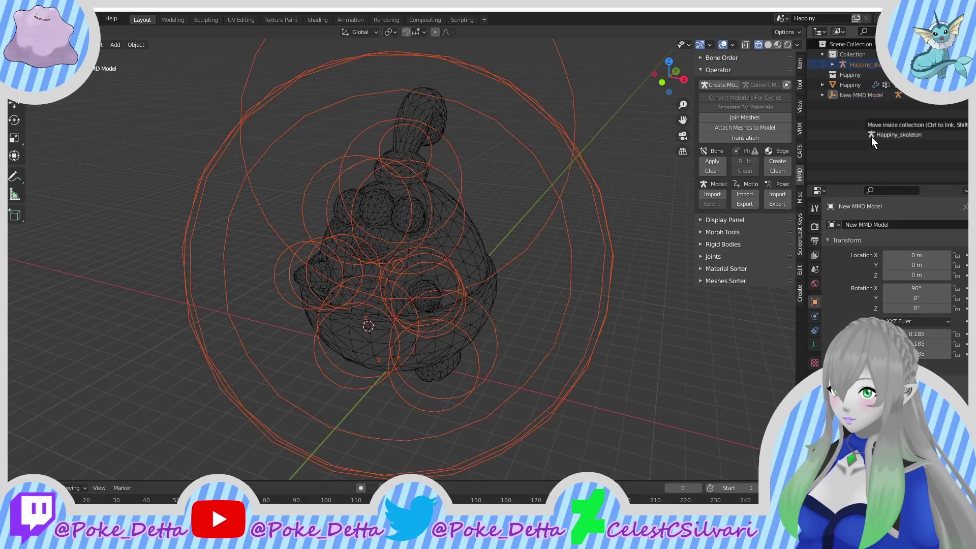
click(858, 79)
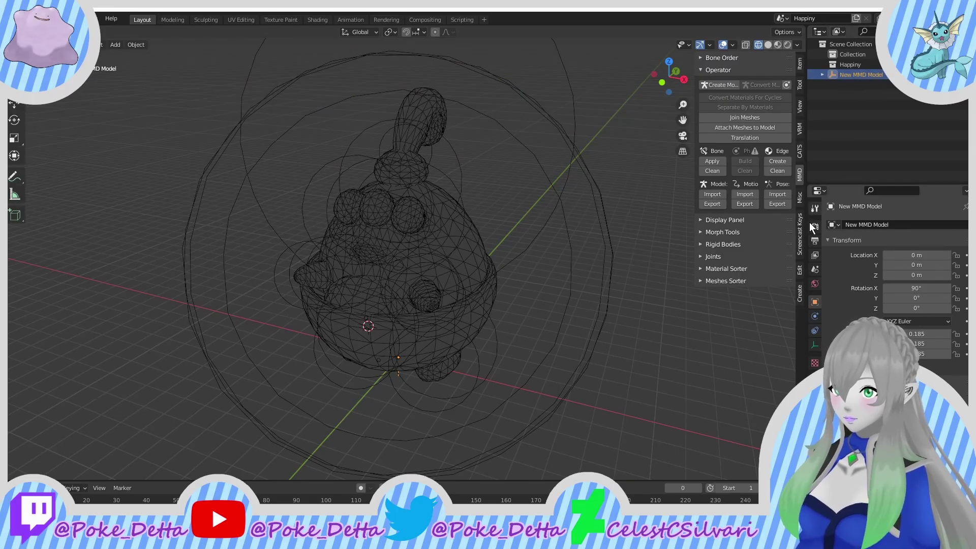
Step: Export the MMD model as Happiny.pmx into the 400 Happiny 3DS Normal folder with Copy textures turned off
click(712, 205)
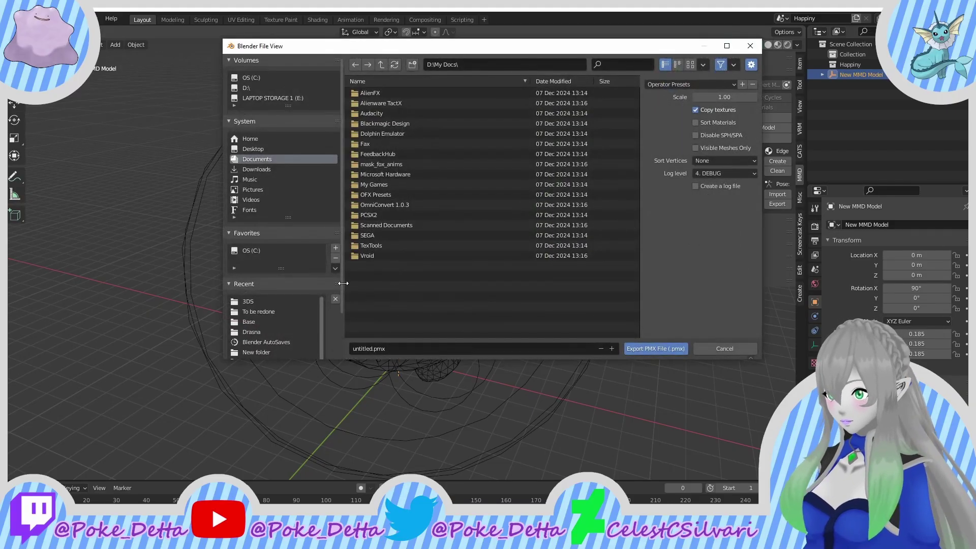
click(257, 304)
click(389, 93)
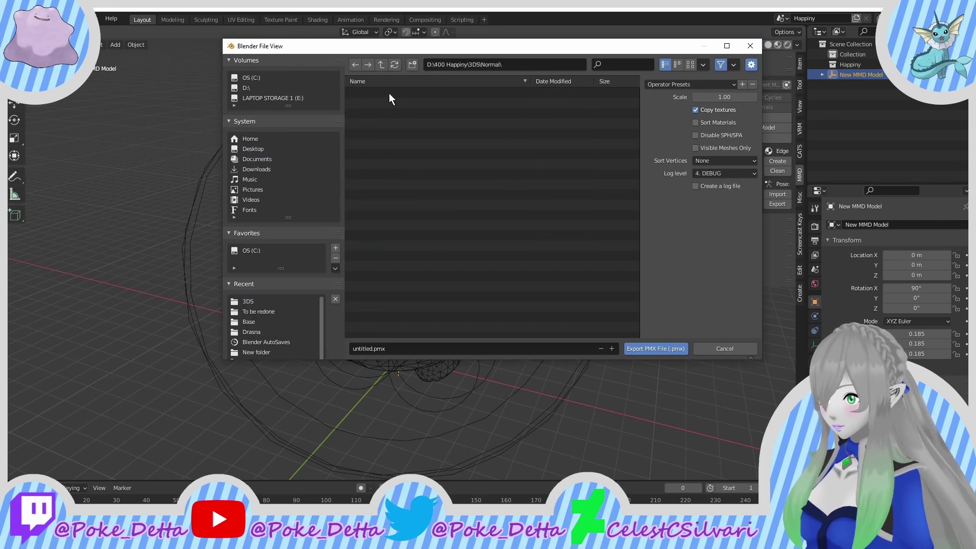
click(414, 350)
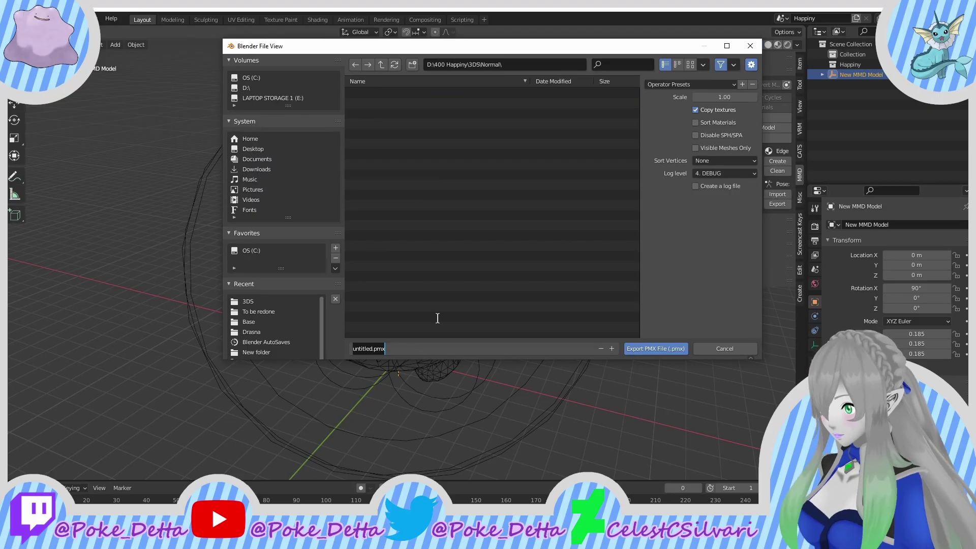
text(Ha)
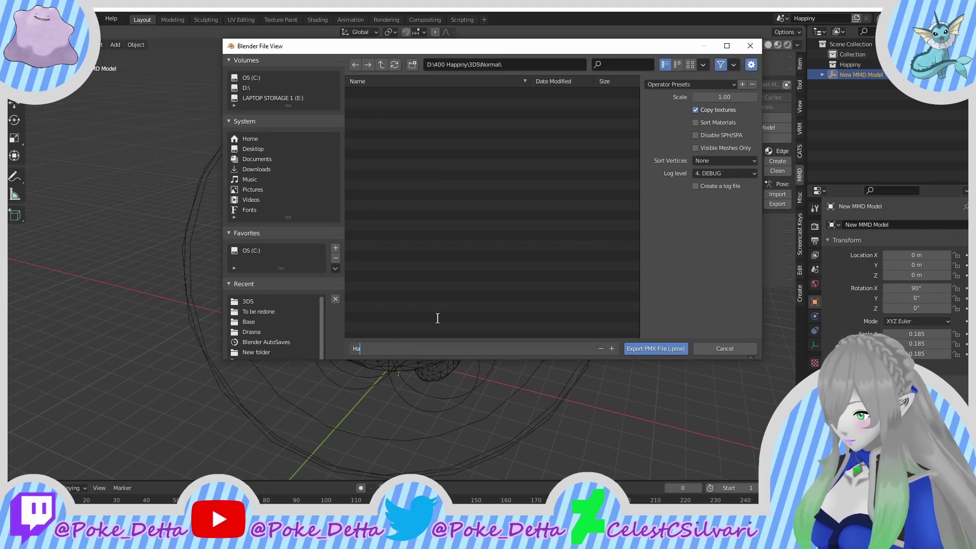
text(ppiny)
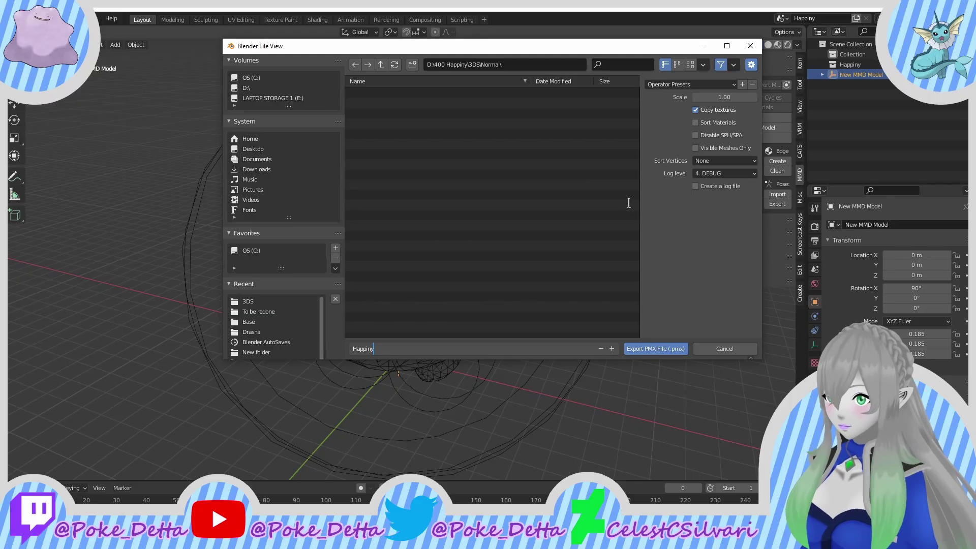
click(696, 111)
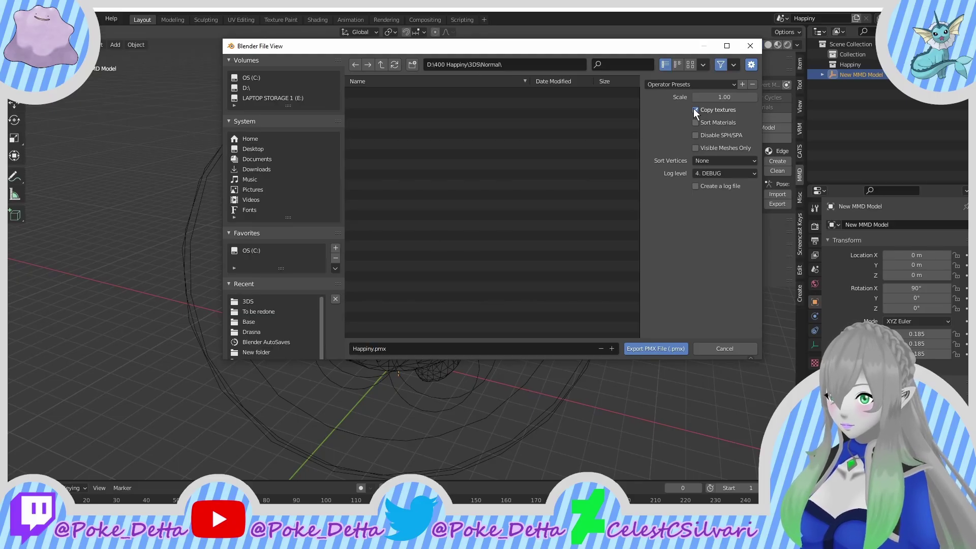
click(696, 110)
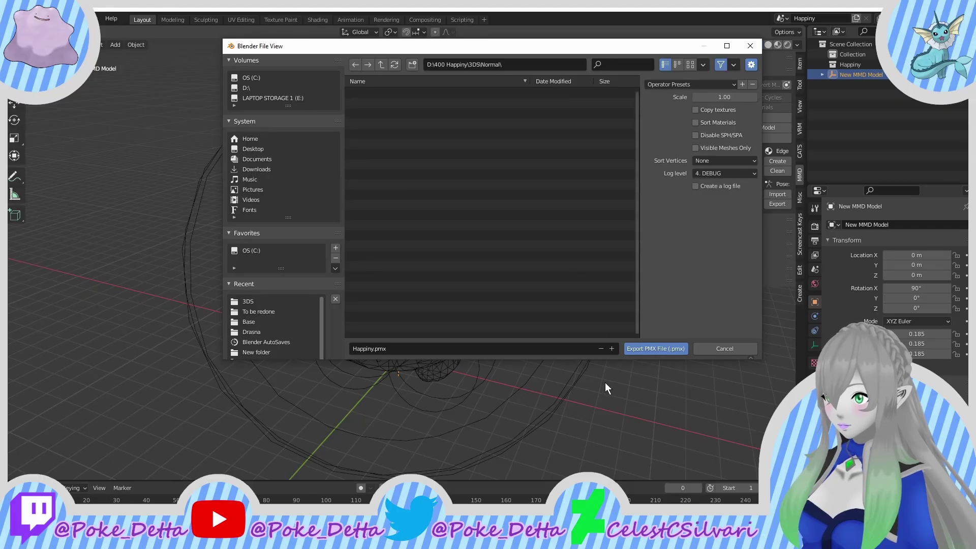
click(648, 354)
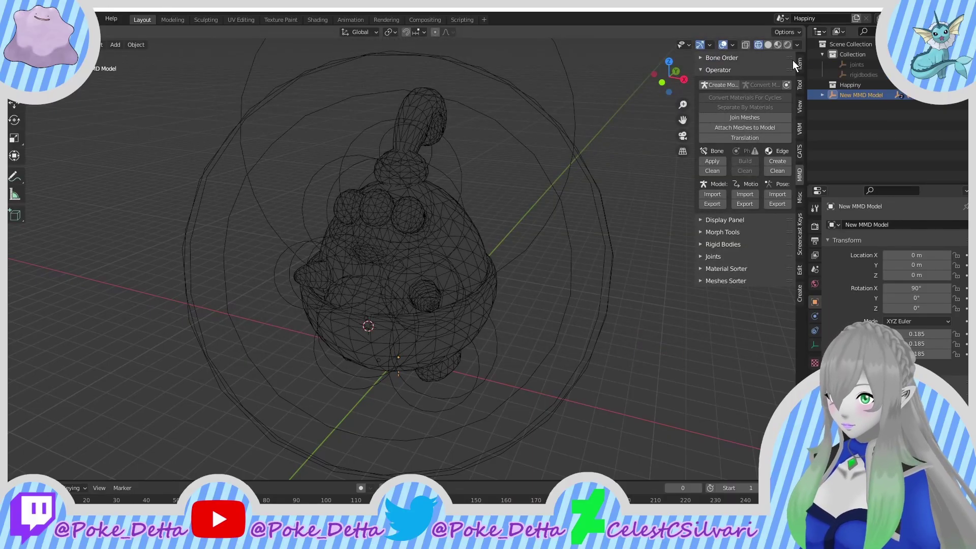
Step: Preview the model with its materials and start a new empty file without saving the current one
click(776, 44)
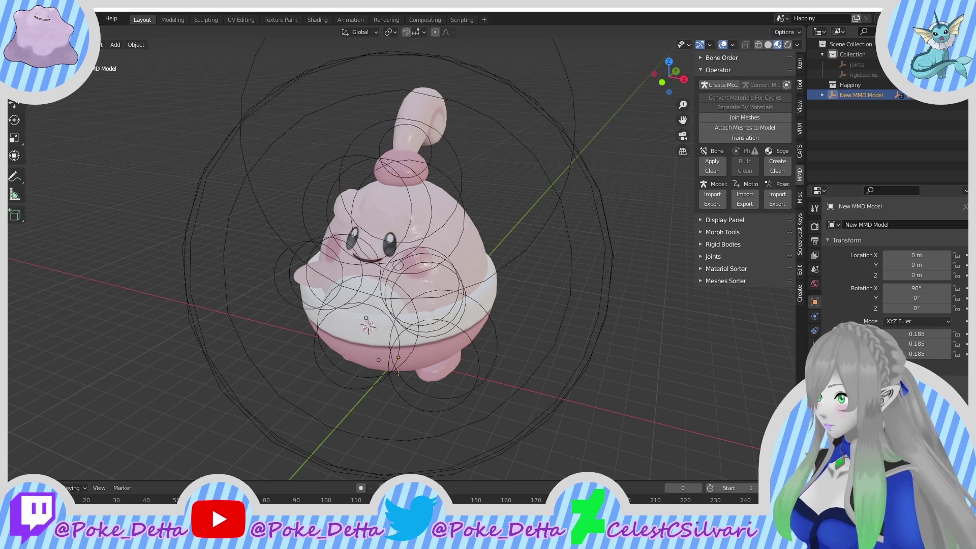
click(25, 18)
mouse_move(102, 28)
click(134, 26)
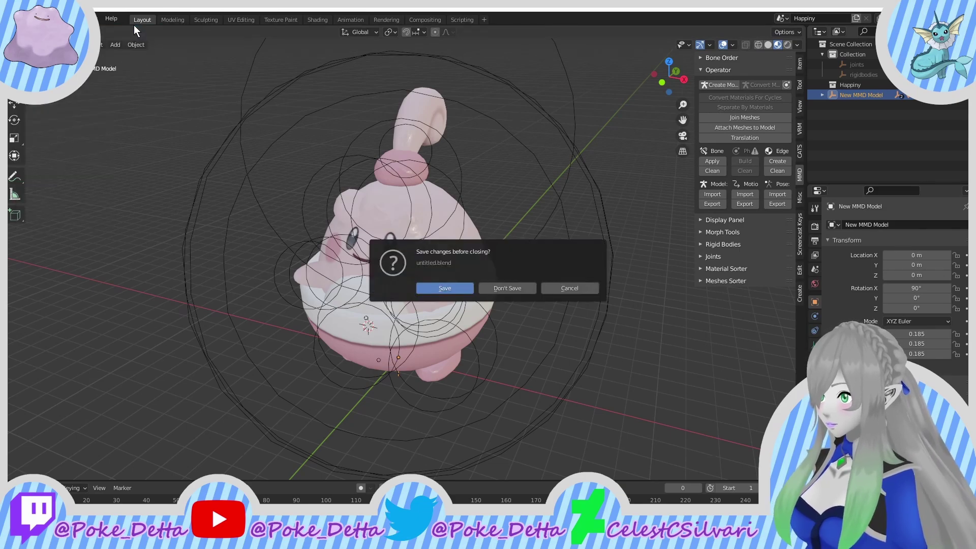
click(517, 287)
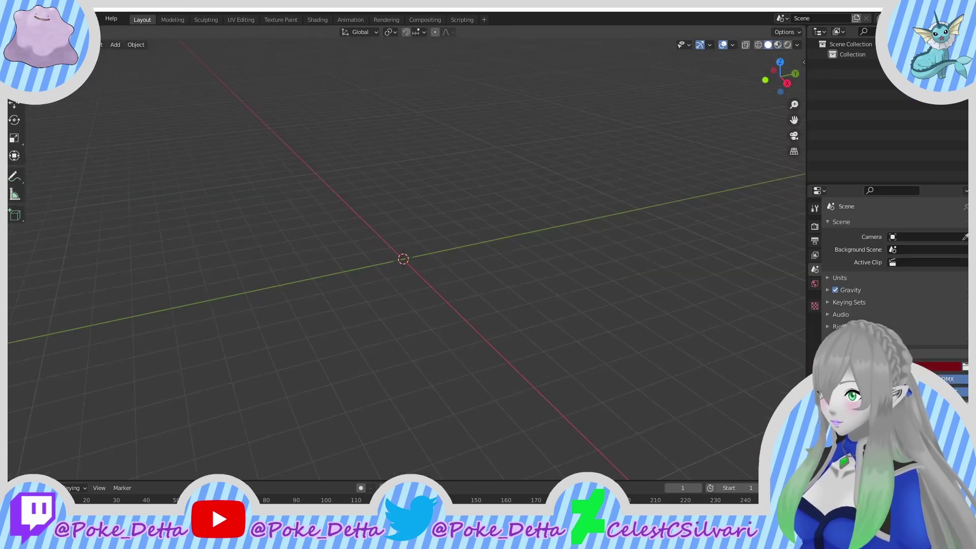
Step: Import the Collada file Happiny.dae from the 400 Happiny 3DS folder
click(25, 19)
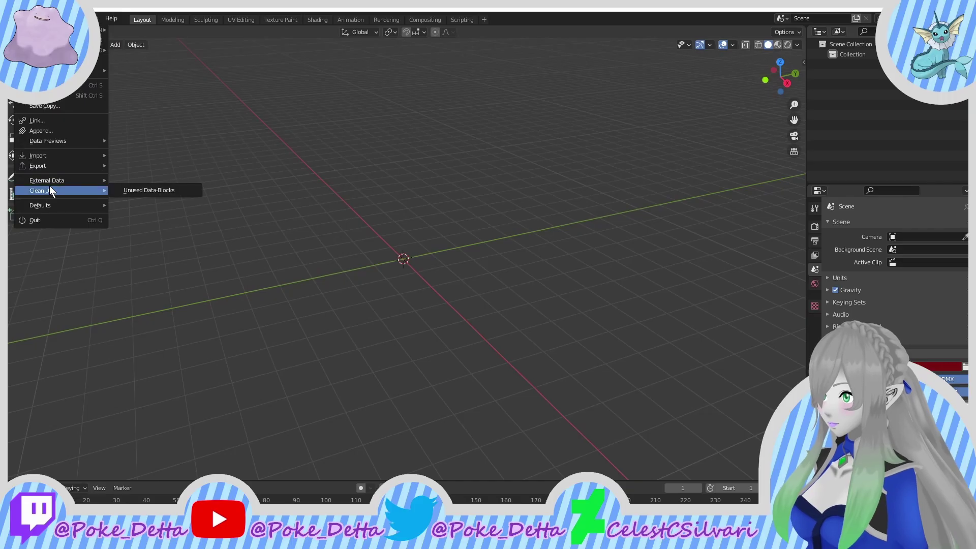
mouse_move(46, 156)
click(151, 154)
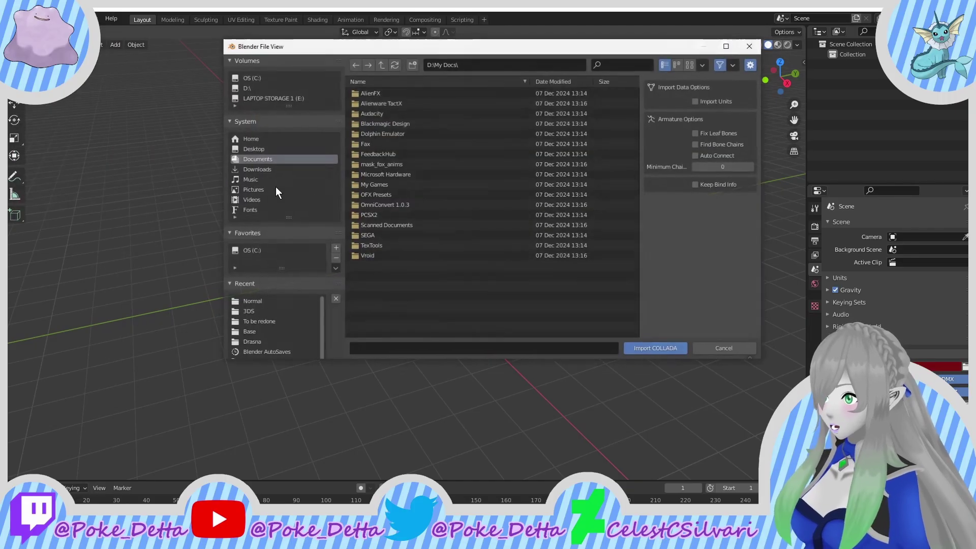
click(285, 301)
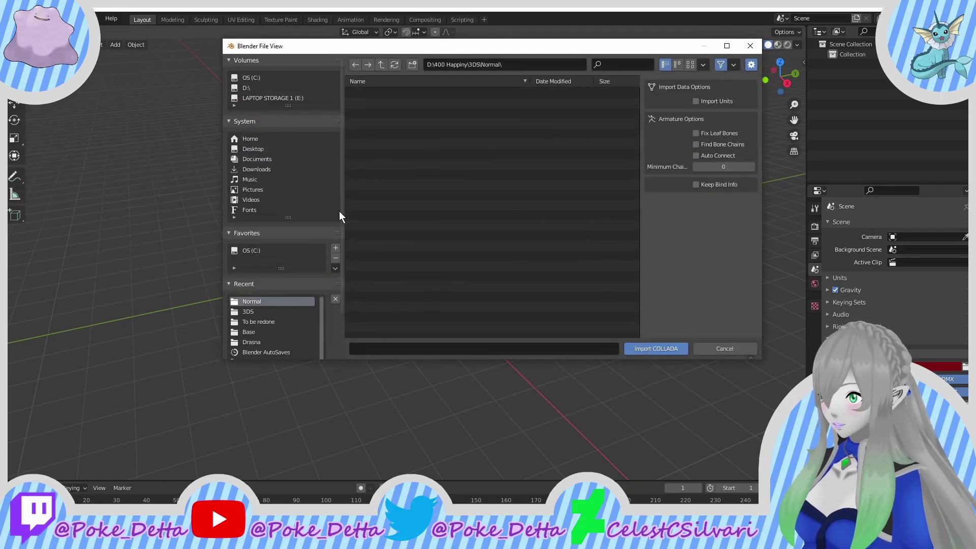
click(380, 65)
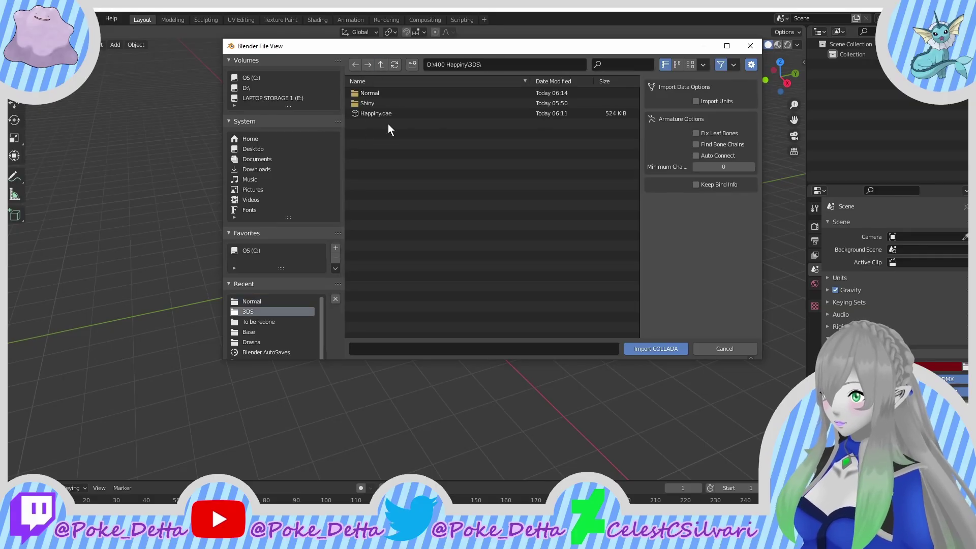
double_click(369, 114)
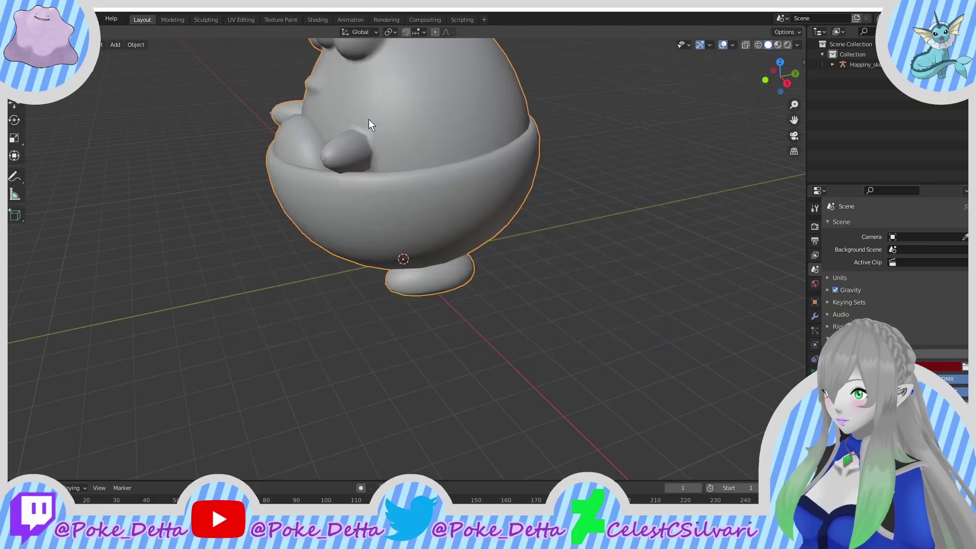
Step: Display the Happiny_skeleton bones in front of the mesh and show the imported model with its materials
mouse_move(243, 248)
middle_down()
mouse_move(285, 244)
mouse_move(244, 264)
middle_up()
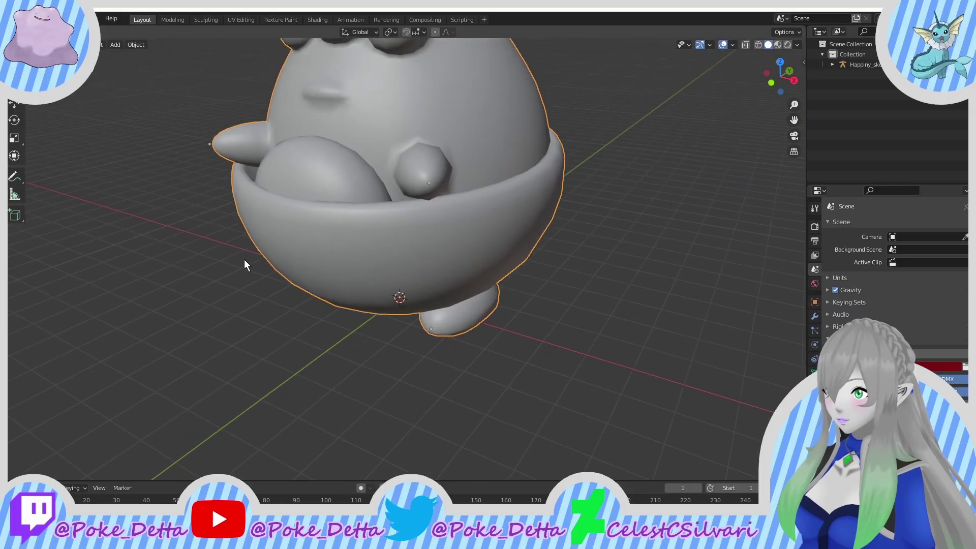
click(210, 144)
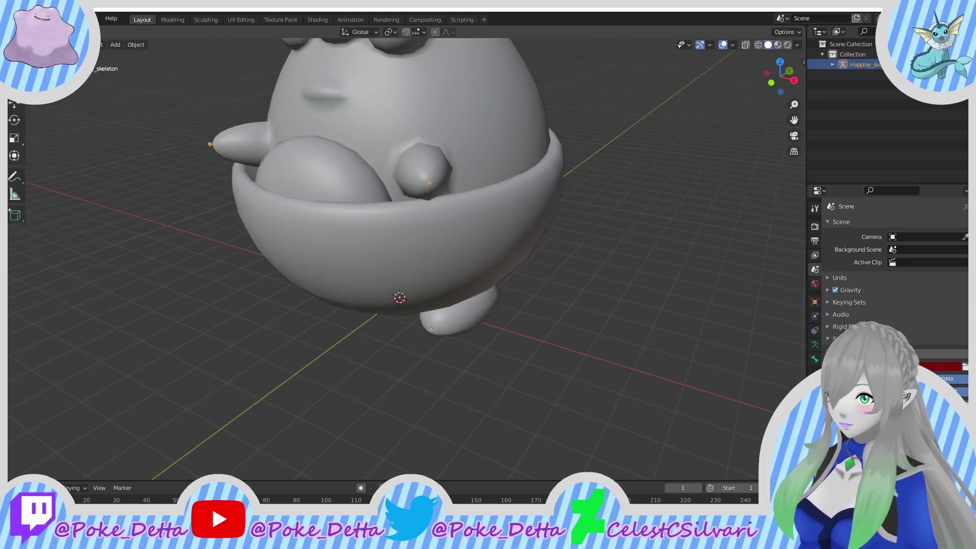
click(814, 359)
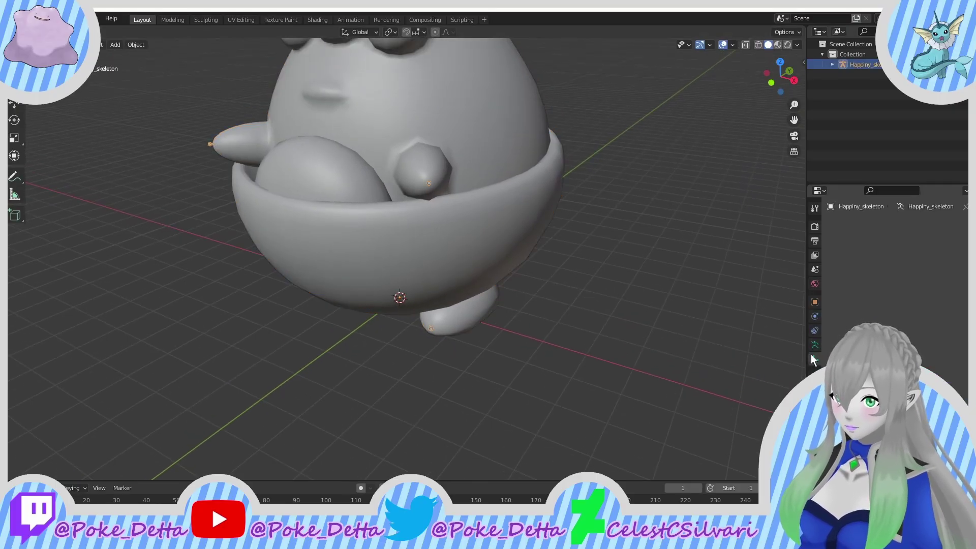
click(814, 373)
click(814, 345)
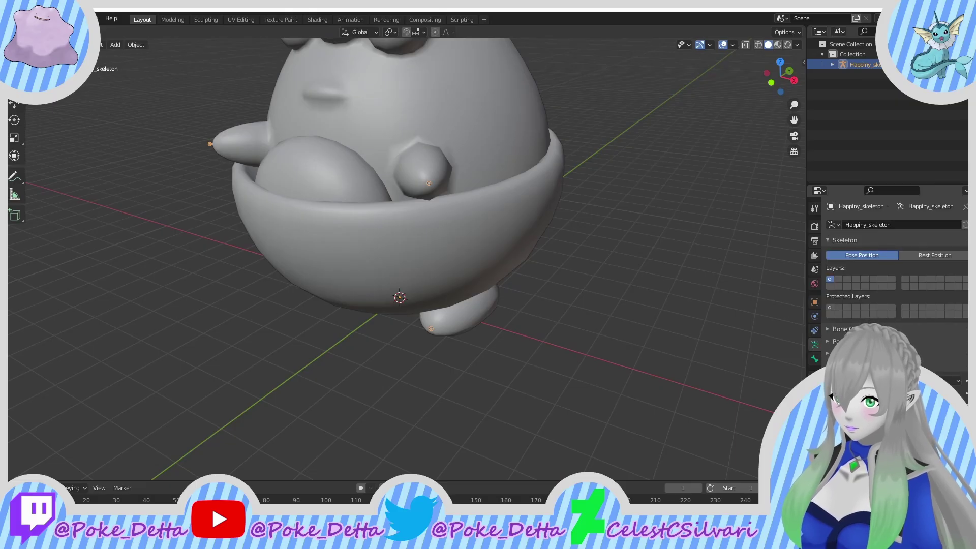
mouse_move(336, 181)
middle_down()
mouse_move(285, 304)
mouse_move(306, 343)
mouse_move(450, 339)
mouse_move(327, 324)
mouse_move(346, 304)
middle_up()
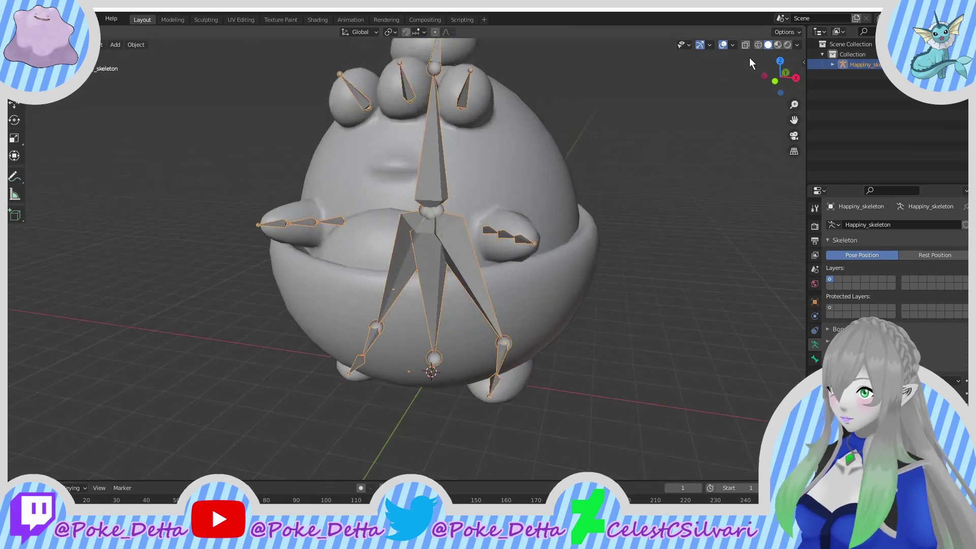
click(776, 47)
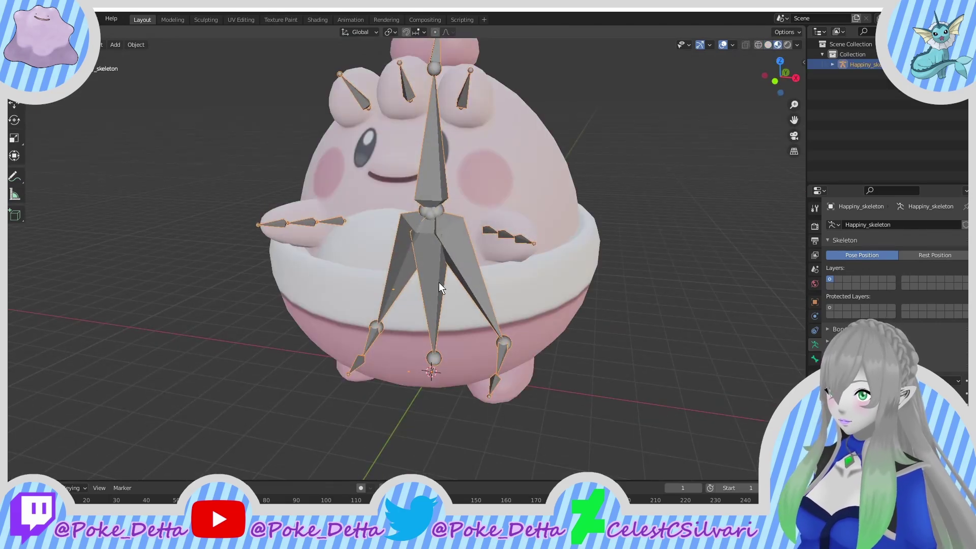
Step: Examine the imported skeleton and textures from the side and front, and quit Blender without saving
middle_drag(458, 279, 398, 261)
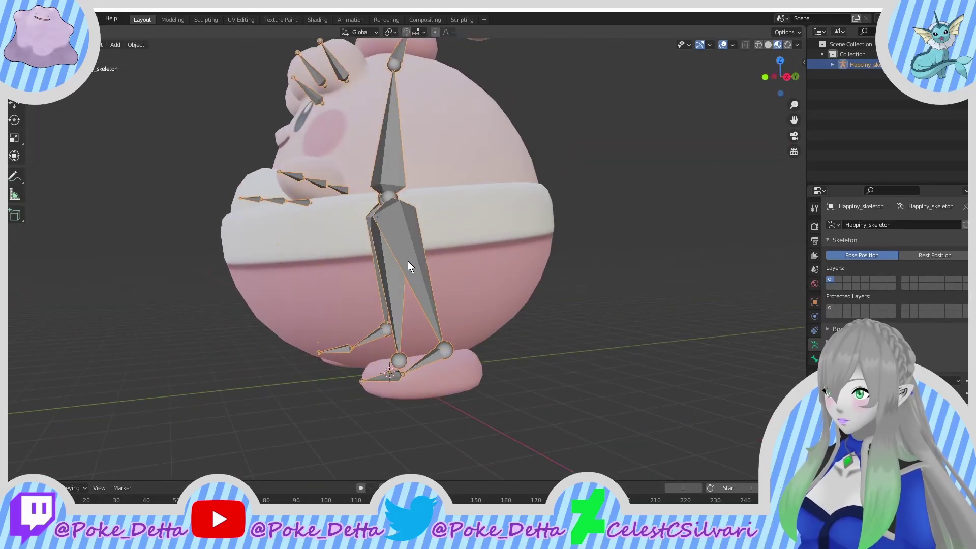
scroll(408, 261, up, 5)
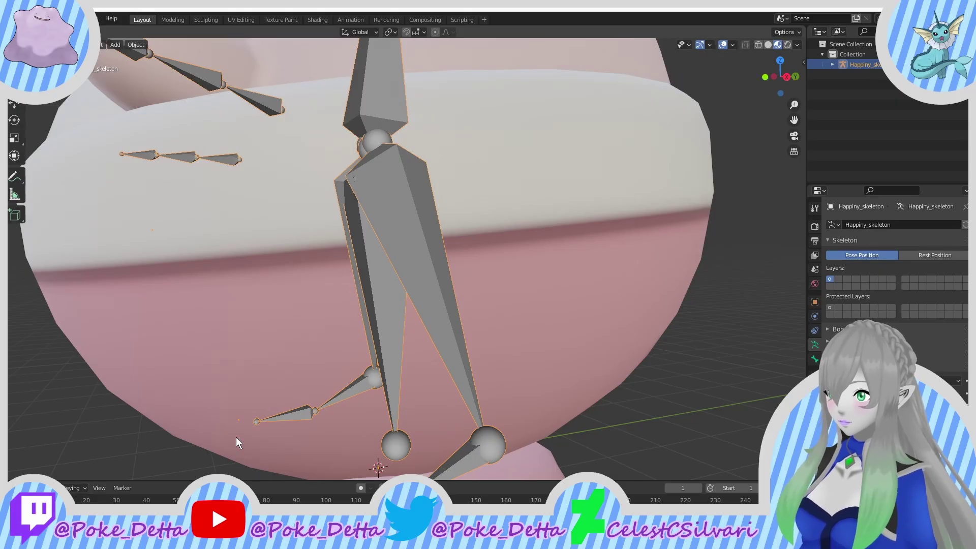
scroll(236, 437, down, 3)
middle_drag(280, 322, 405, 321)
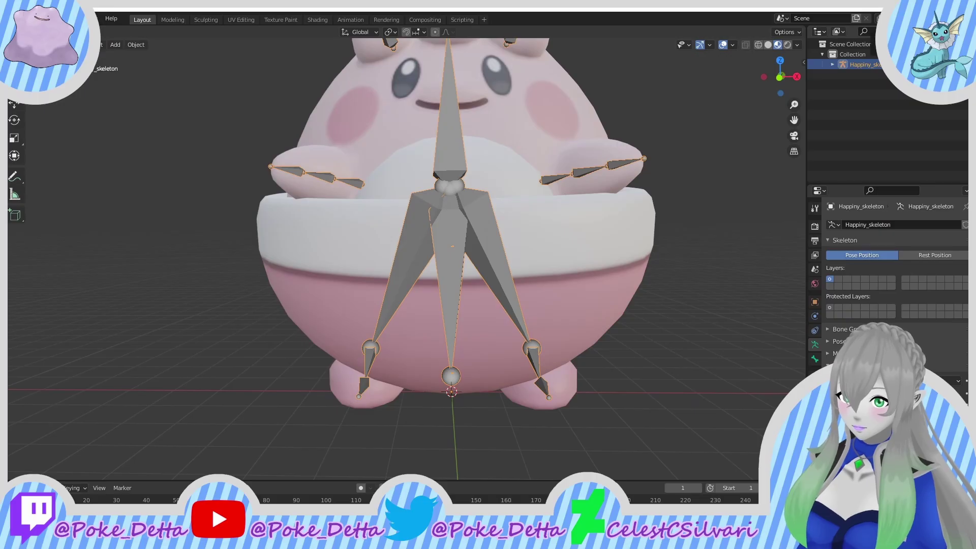
click(964, 5)
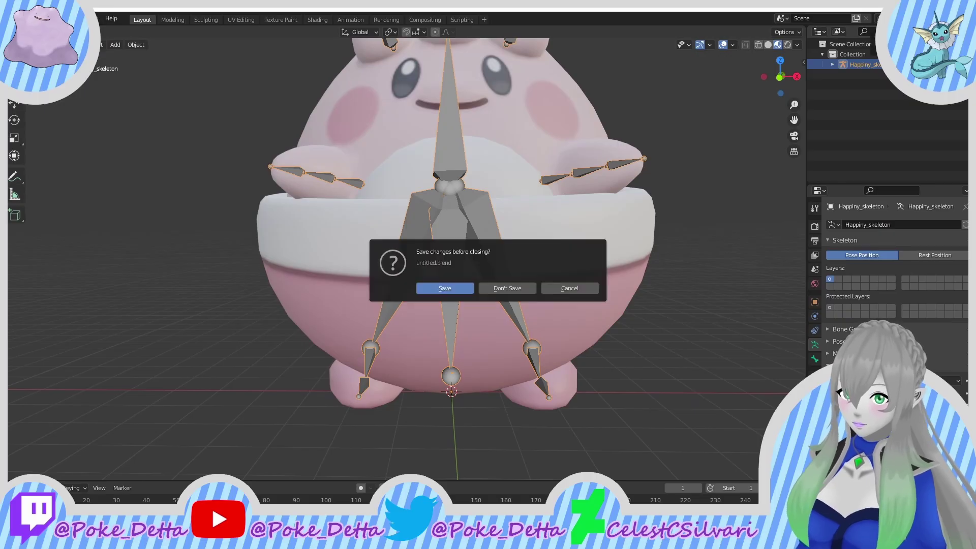
click(501, 288)
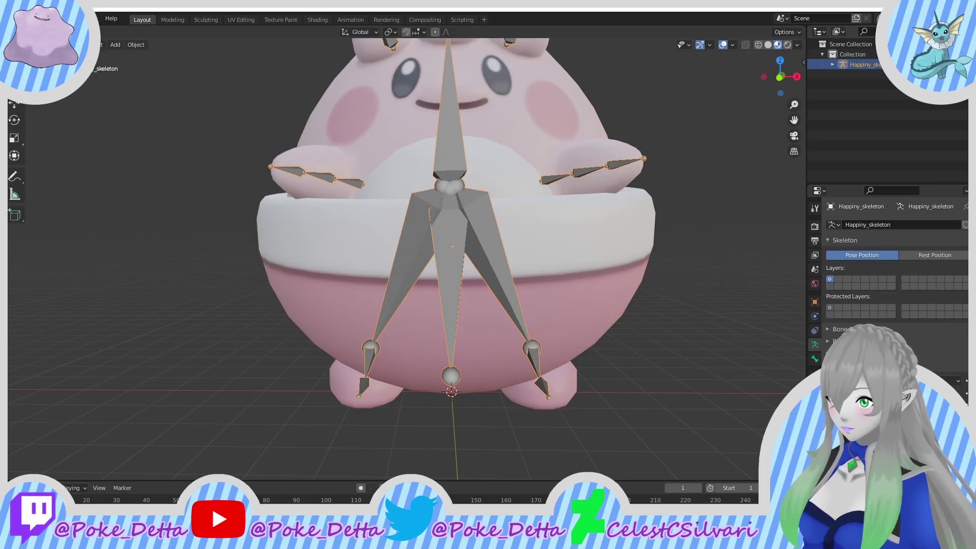
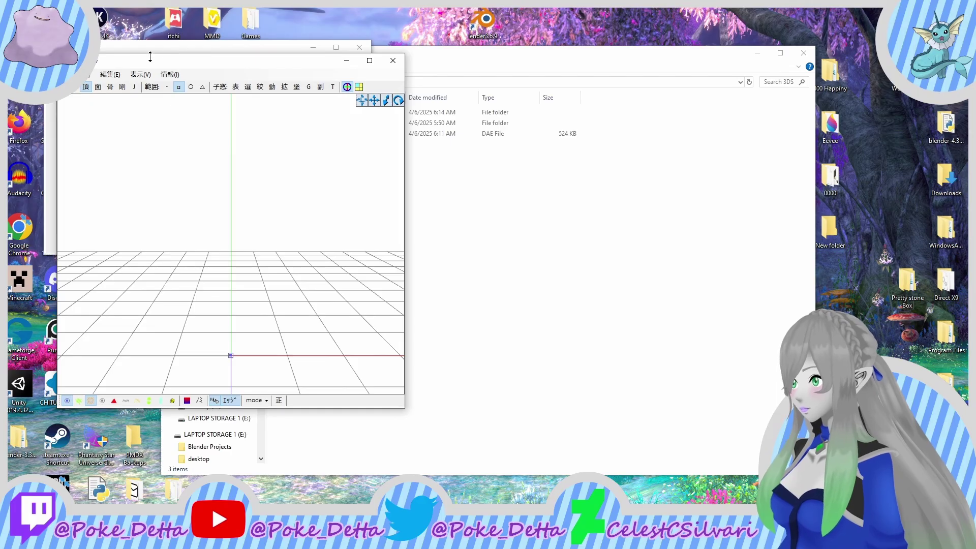
Step: Switch to PMD Editor and arrange the Pmx編集 and PMDView windows side by side without overlap
drag(293, 55, 457, 60)
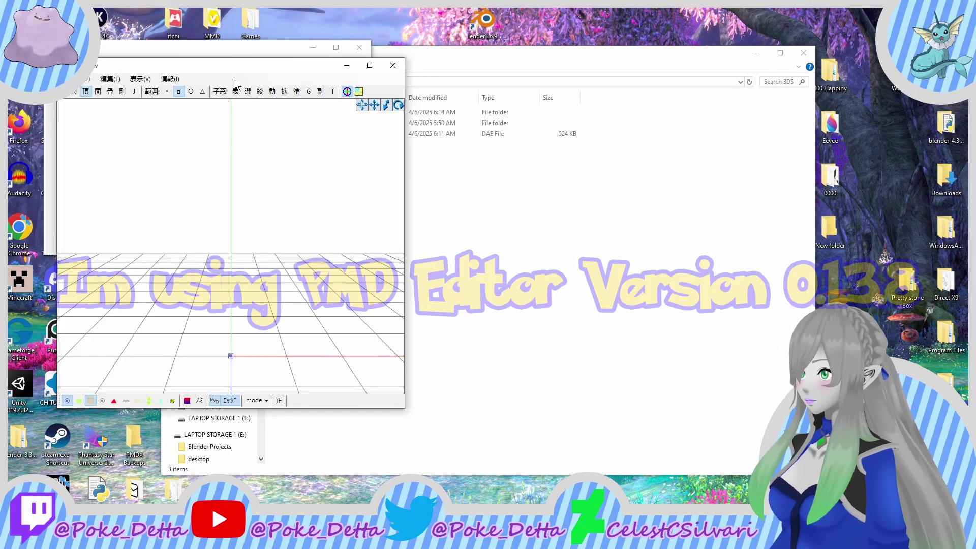
click(223, 54)
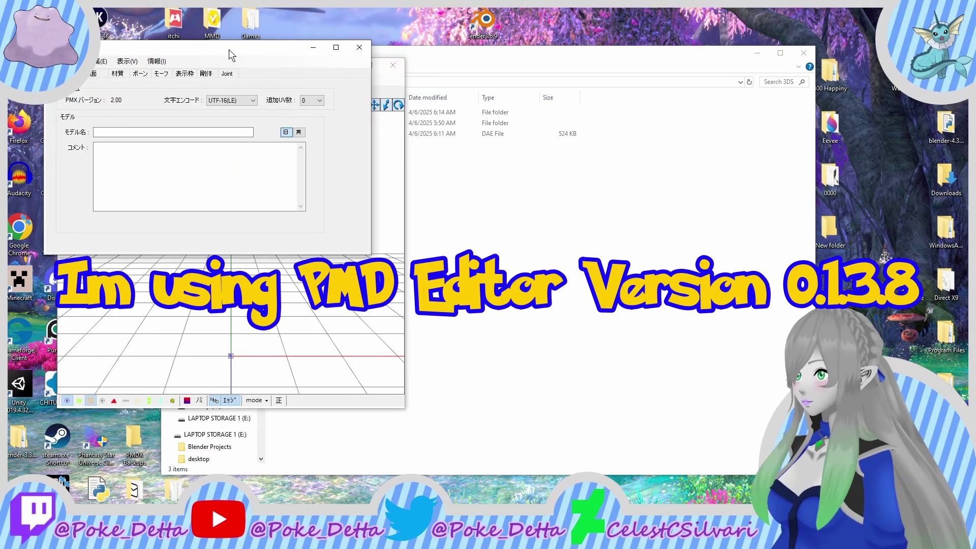
drag(229, 50, 199, 108)
click(203, 69)
drag(203, 68, 520, 16)
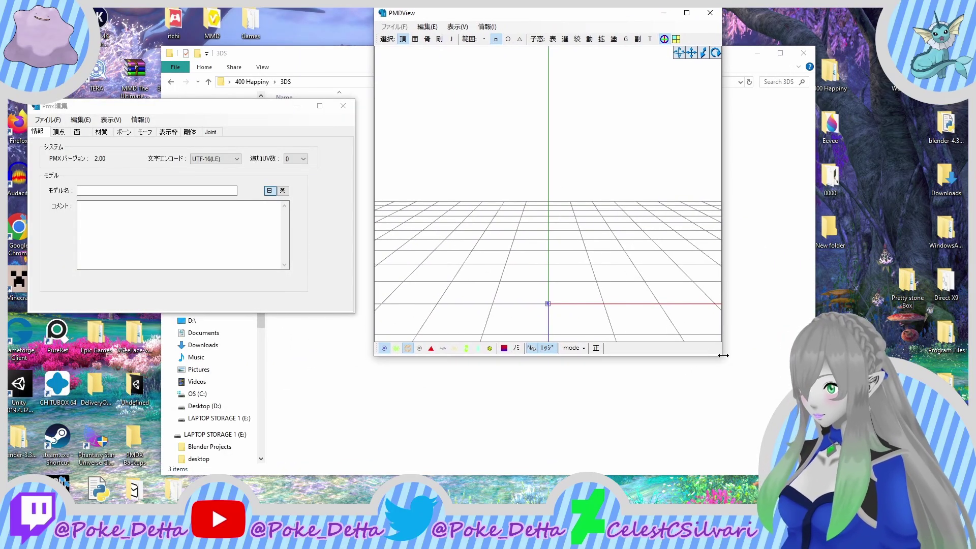
Step: Enlarge the PMDView window and load Happiny.pmx from the 3DS Normal folder as a new model at size 1
drag(722, 357, 939, 505)
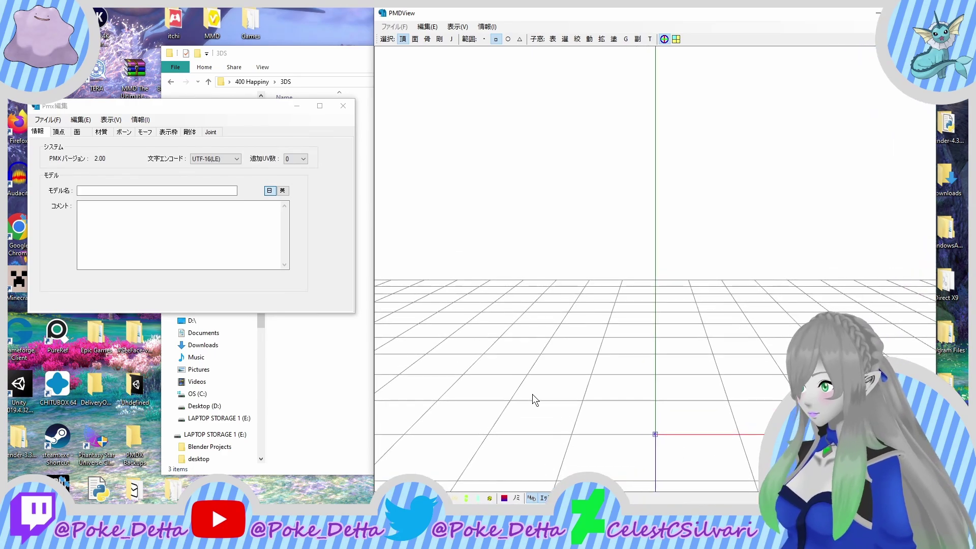
click(325, 363)
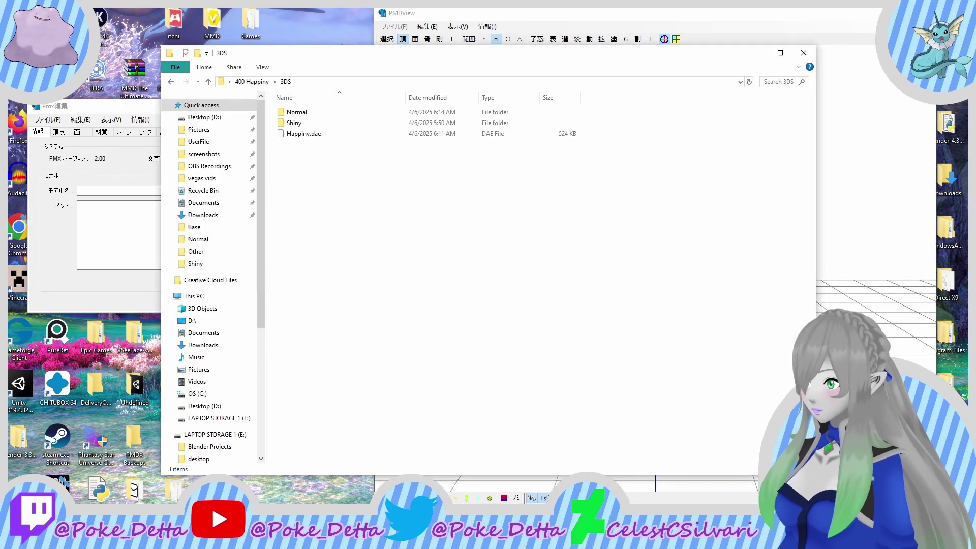
double_click(296, 112)
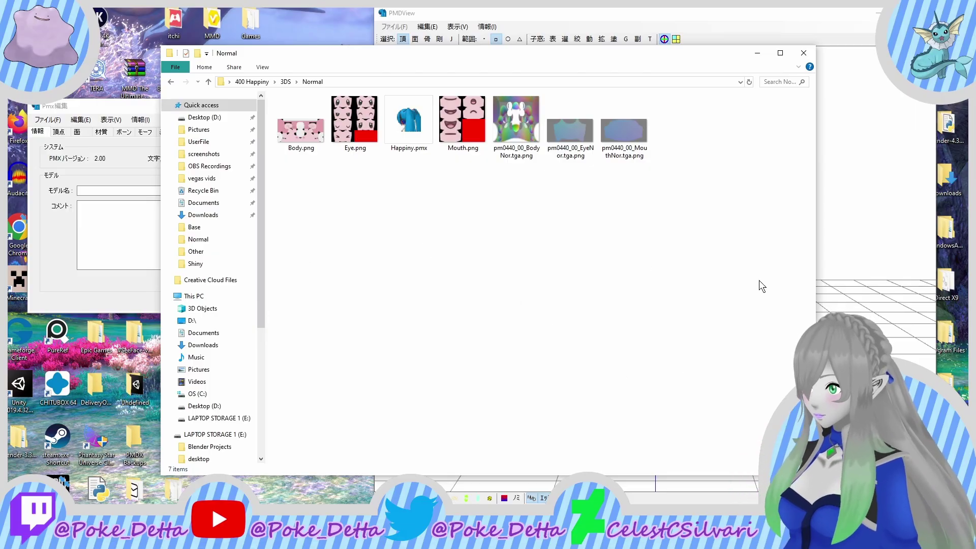
drag(408, 152, 122, 267)
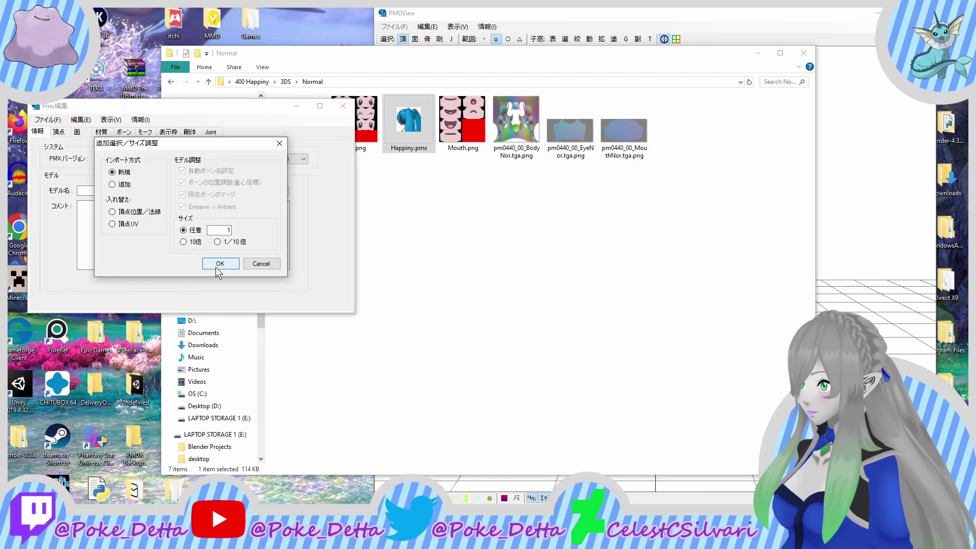
click(232, 263)
Step: Examine the loaded Happiny model and its bones from the side and front, and select the model's comment text
right_drag(762, 366, 642, 391)
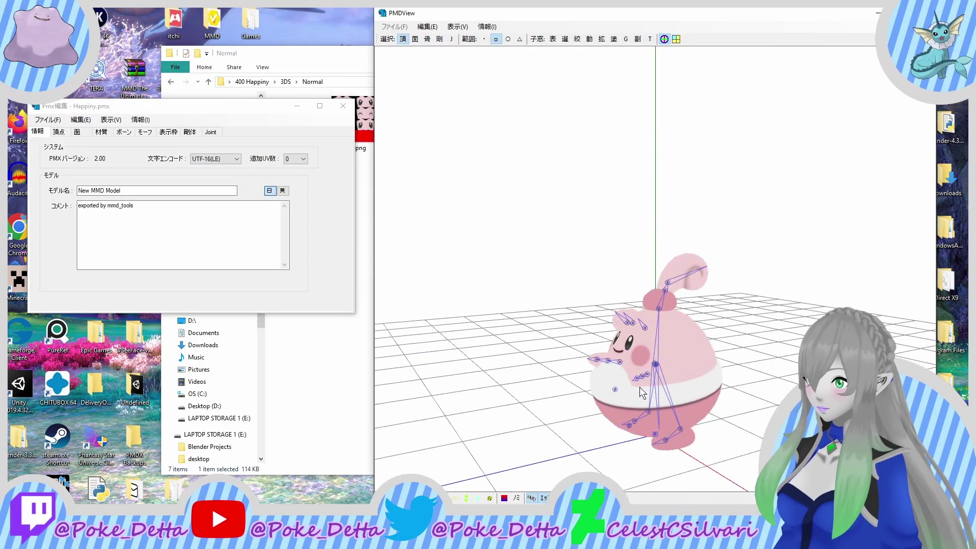
right_drag(489, 376, 553, 374)
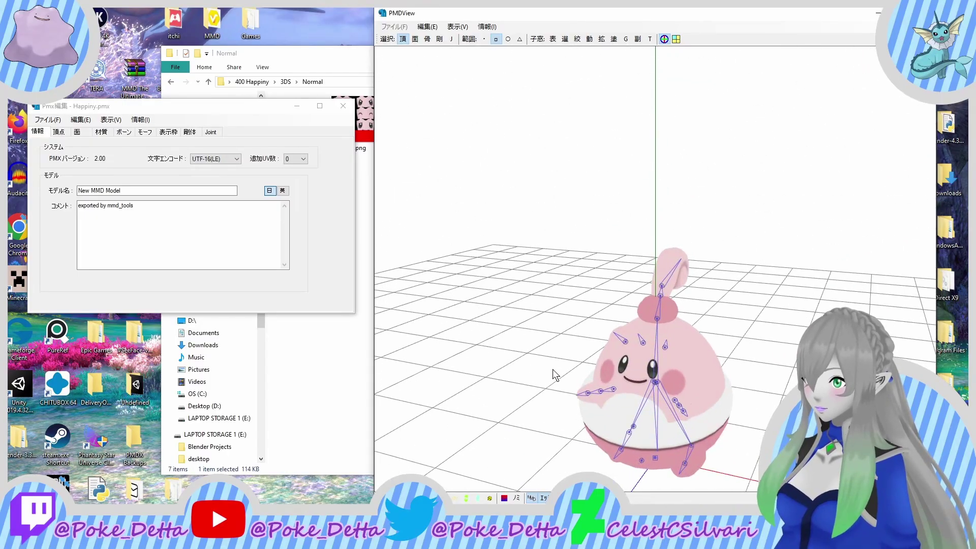
scroll(552, 374, up, 3)
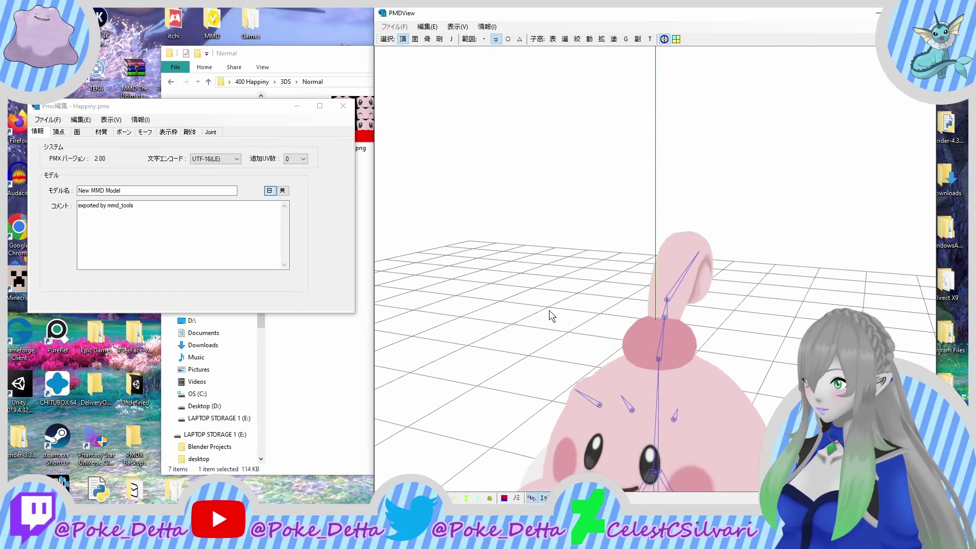
right_drag(534, 307, 566, 277)
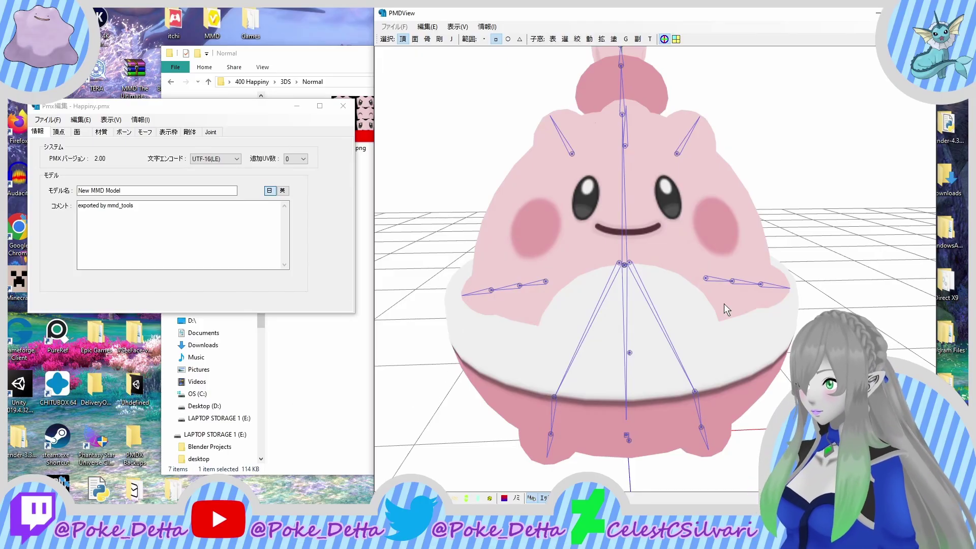
right_drag(693, 296, 671, 296)
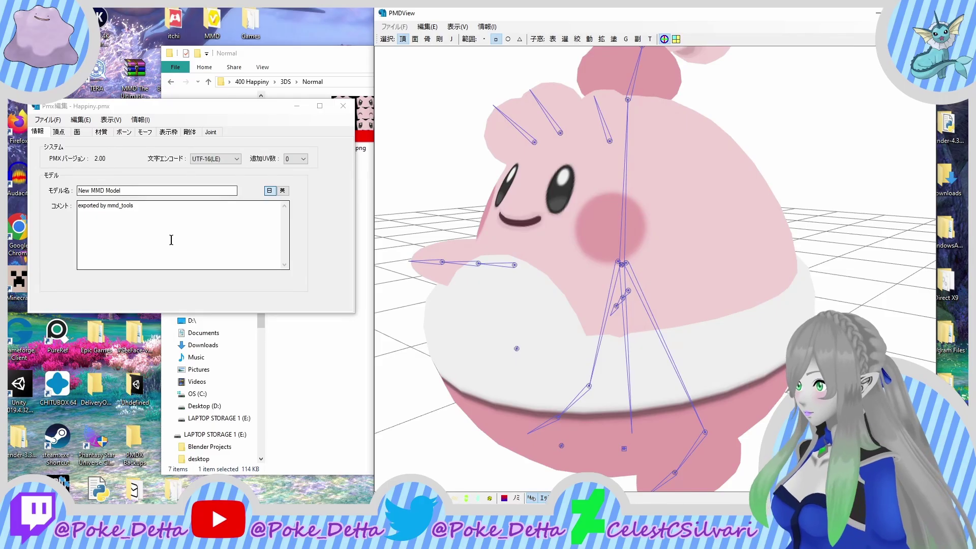
click(197, 242)
key(ctrl+a)
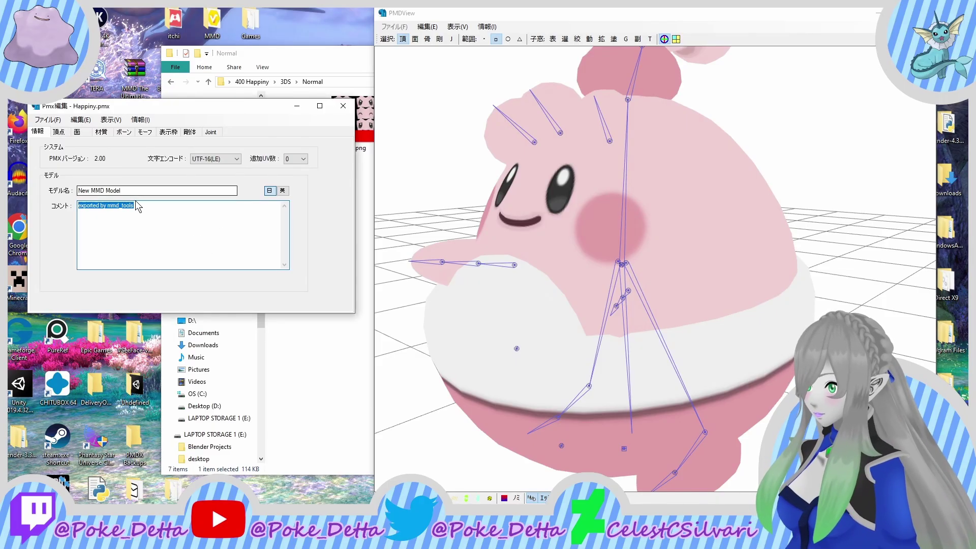
Step: Enable the edge outline on the body, eye and mouth materials and make its colour black with alpha 1
click(102, 132)
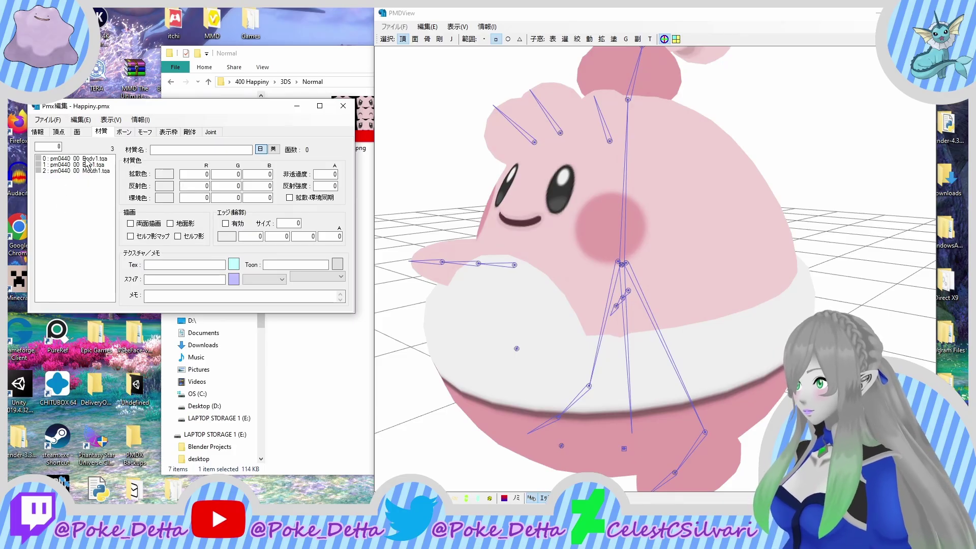
drag(86, 159, 84, 184)
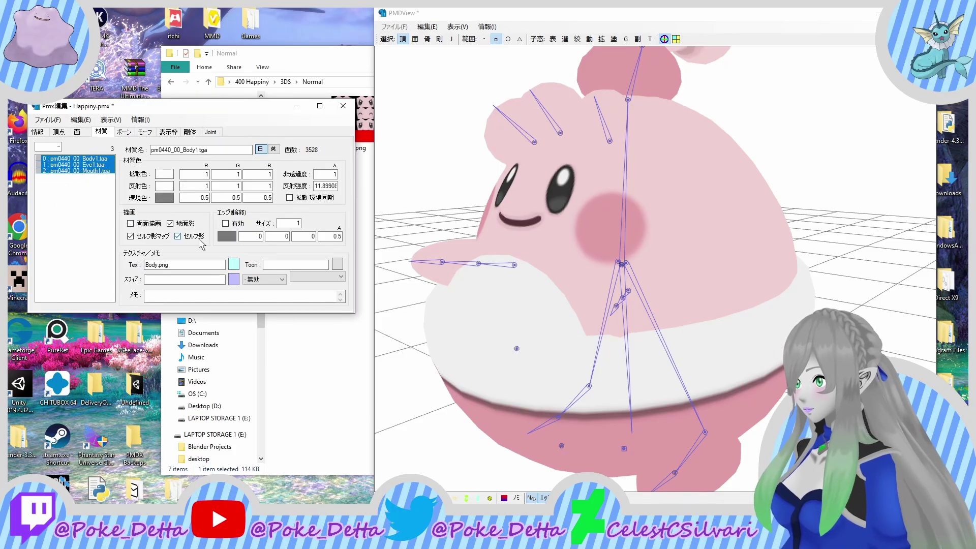
click(225, 224)
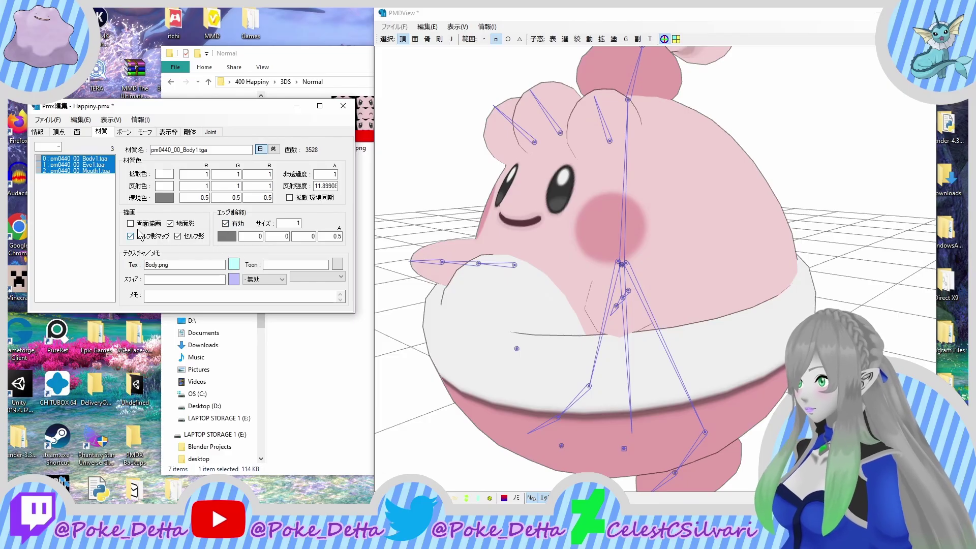
click(226, 237)
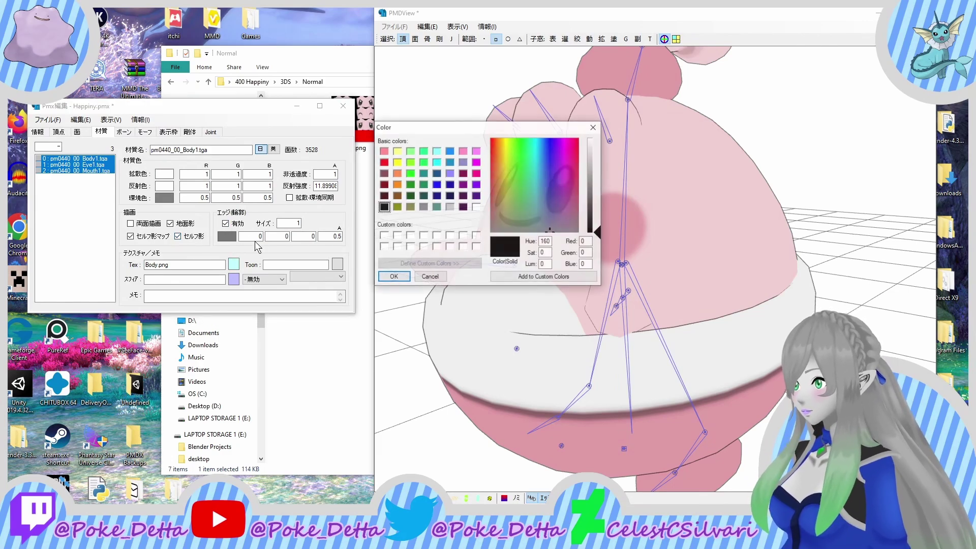
click(394, 277)
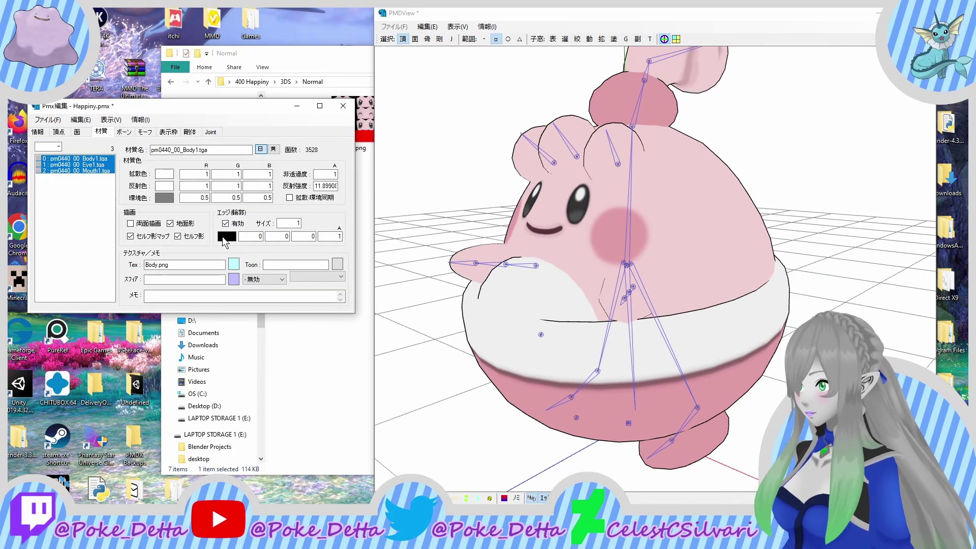
click(226, 238)
click(393, 276)
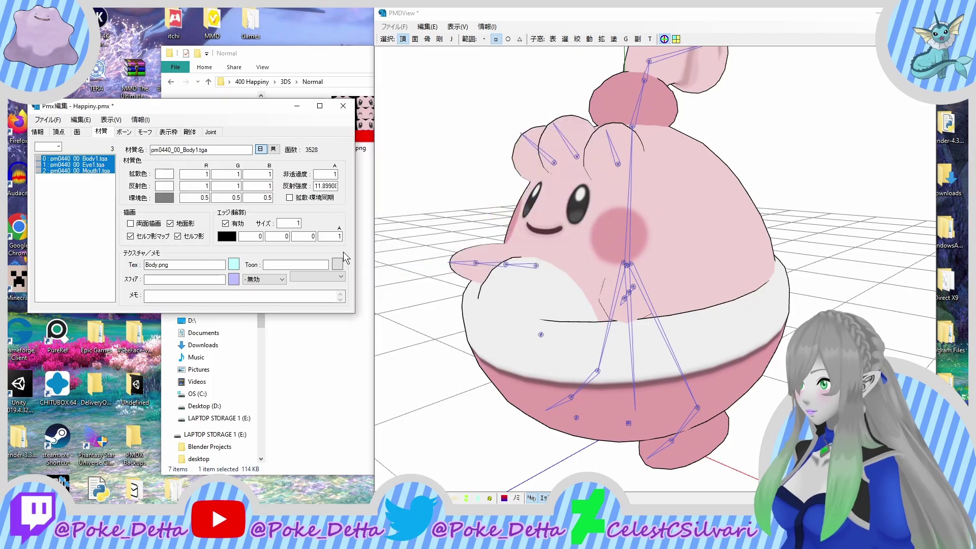
right_drag(503, 264, 528, 266)
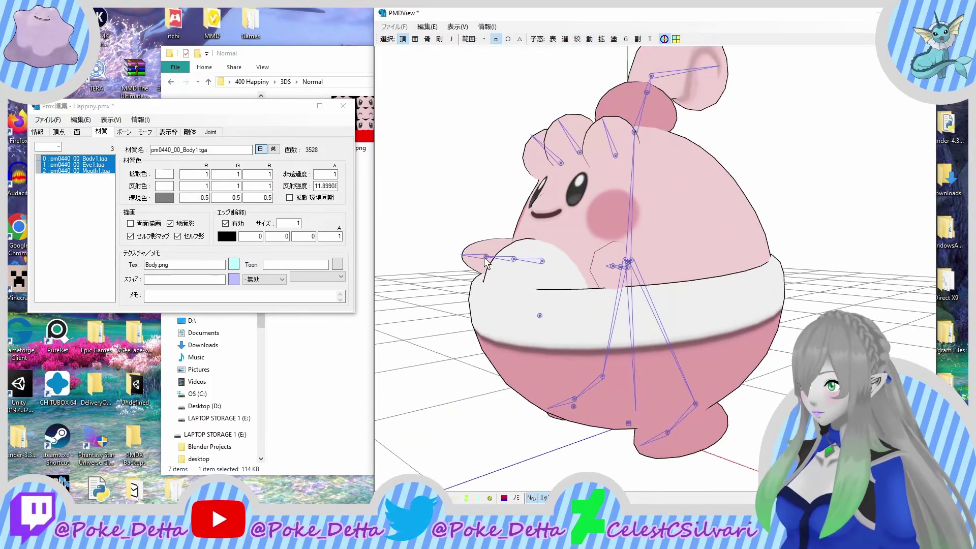
Step: Set the reflection colour of all three materials to black and their ambient colour to mid grey (128, 128, 128)
click(159, 182)
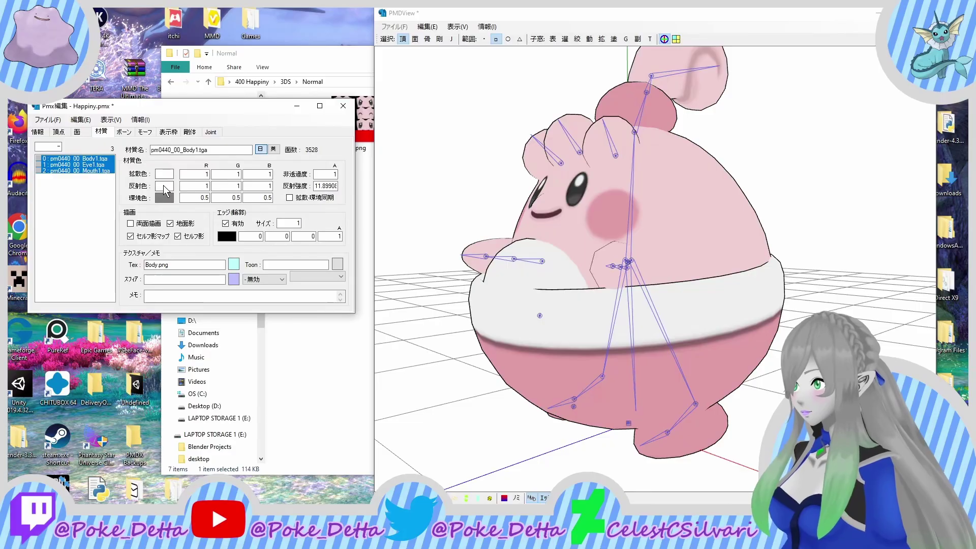
click(164, 186)
click(386, 207)
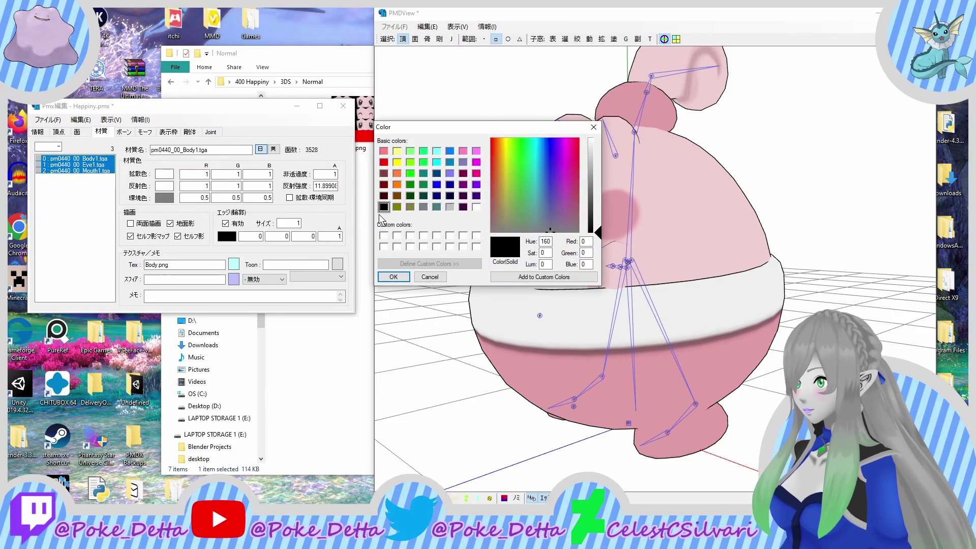
click(391, 276)
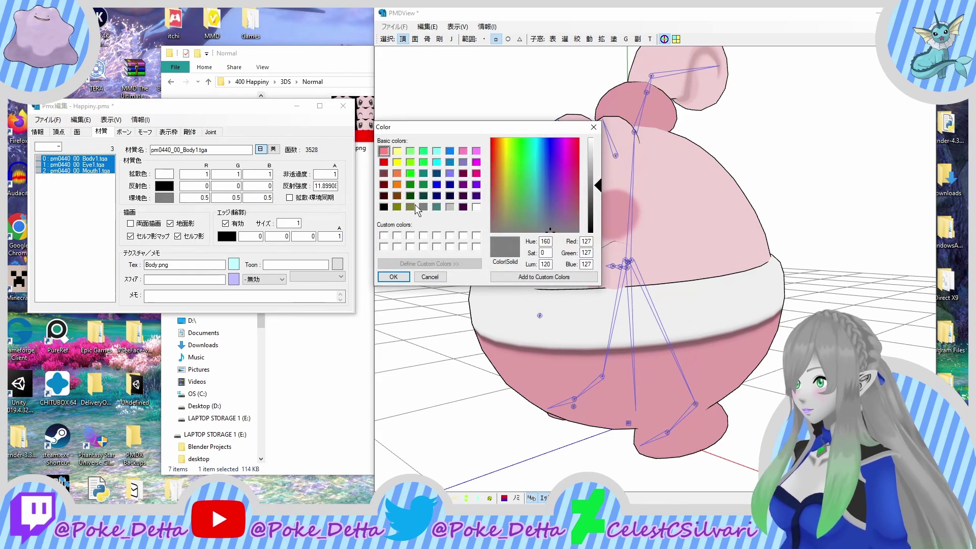
click(422, 206)
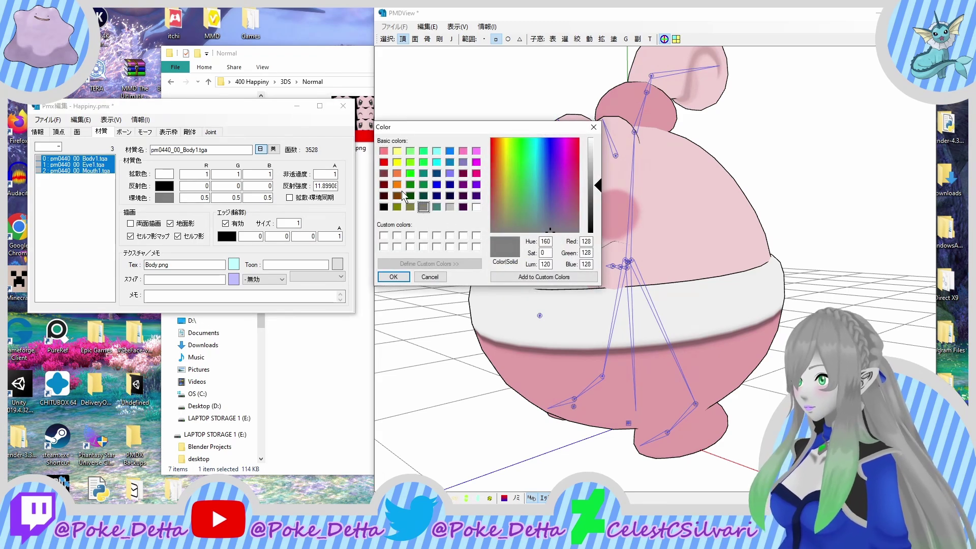
click(393, 276)
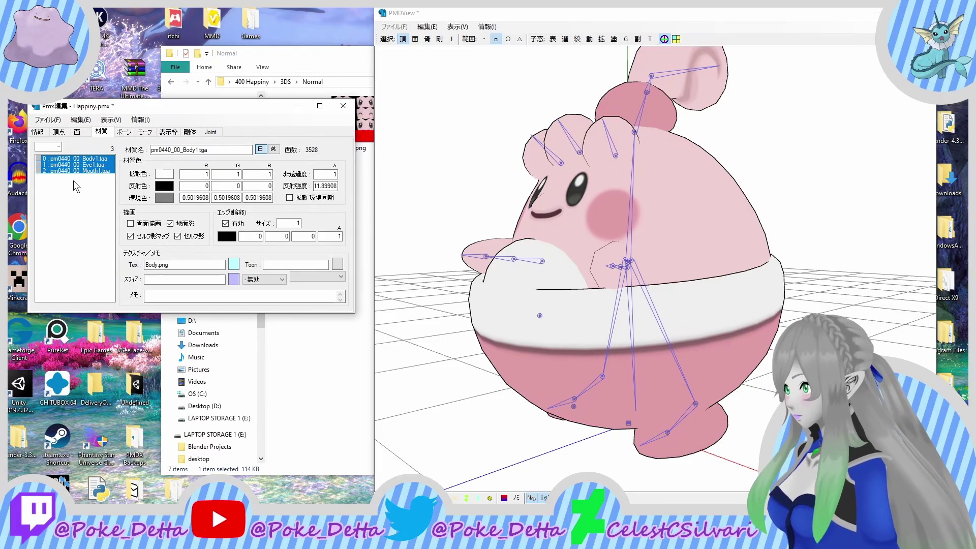
Step: Select only the pm0440_00_Body1.tga material and open its UV layout in the UVエディタ plugin
click(67, 167)
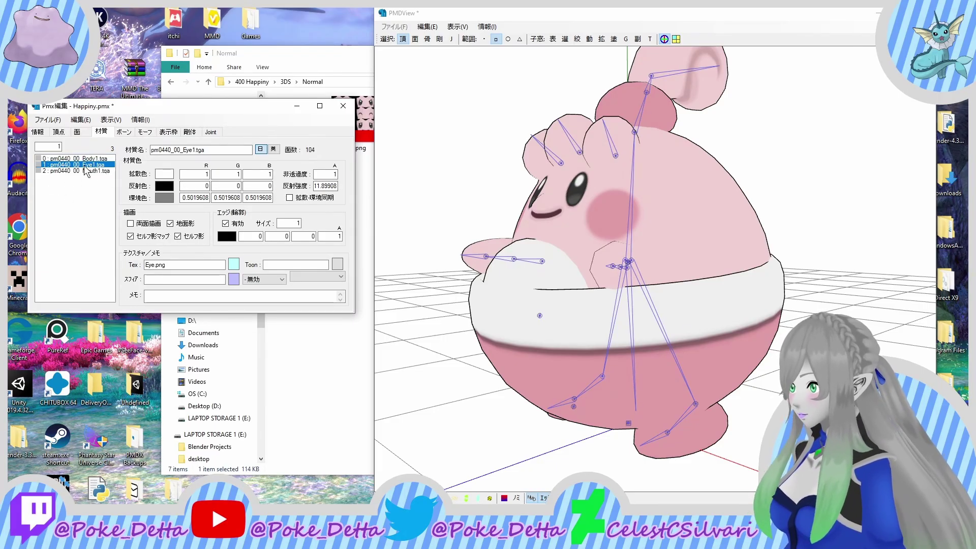
click(71, 158)
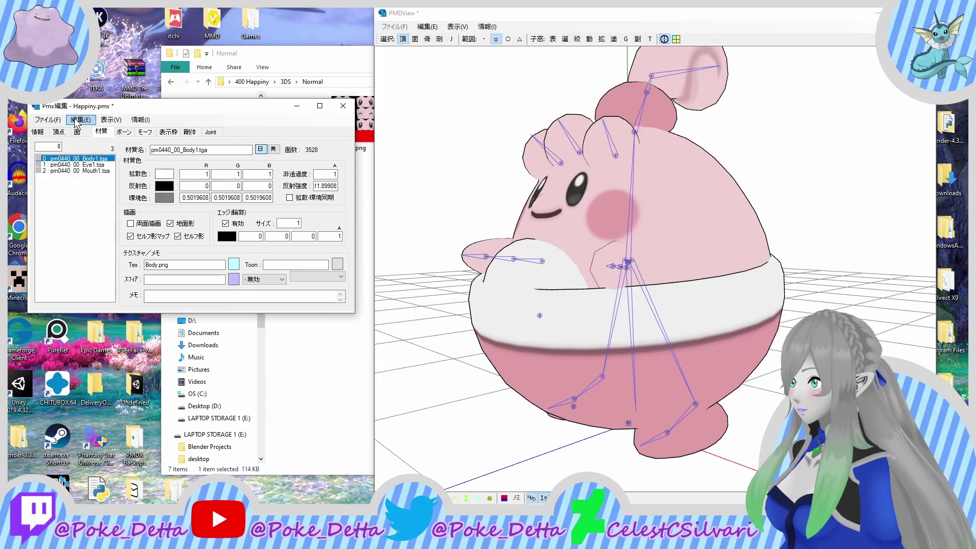
click(81, 119)
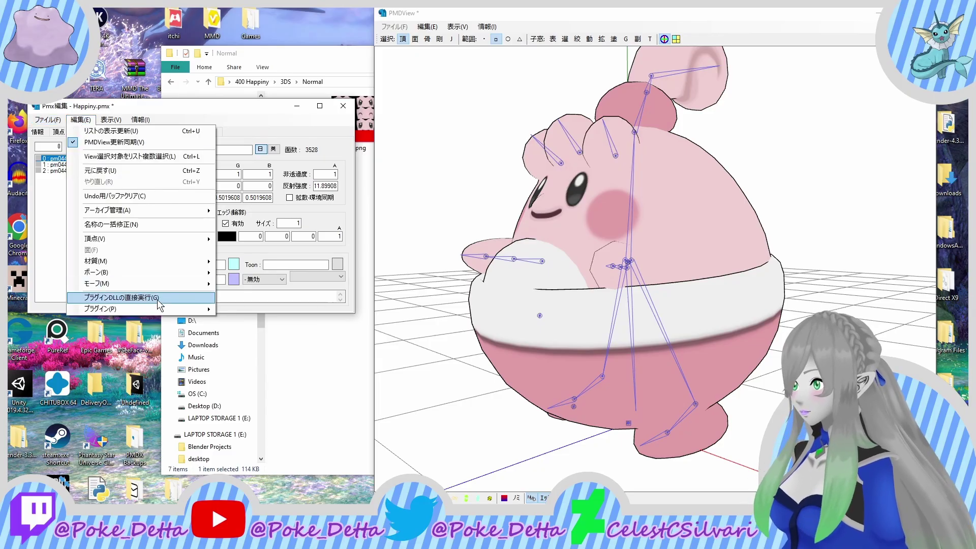
mouse_move(174, 304)
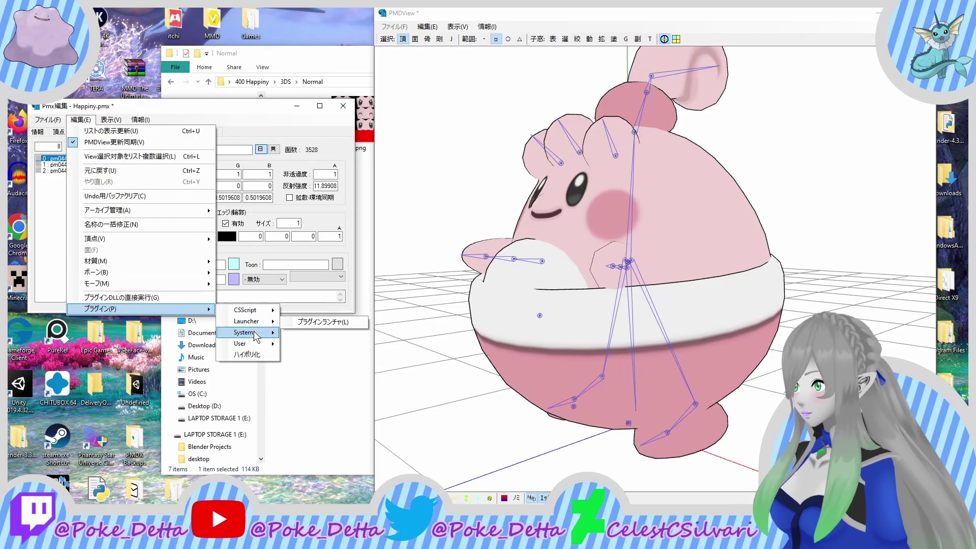
mouse_move(246, 332)
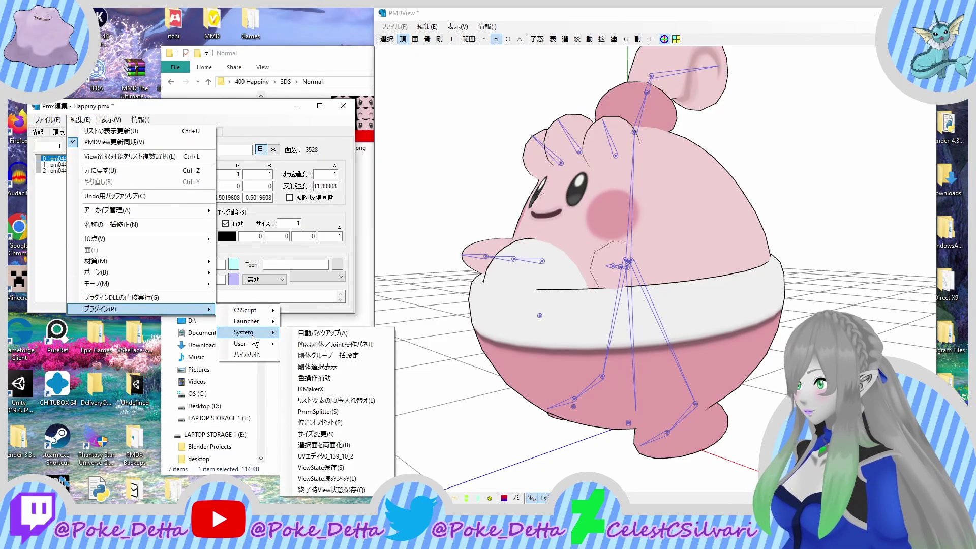
click(325, 455)
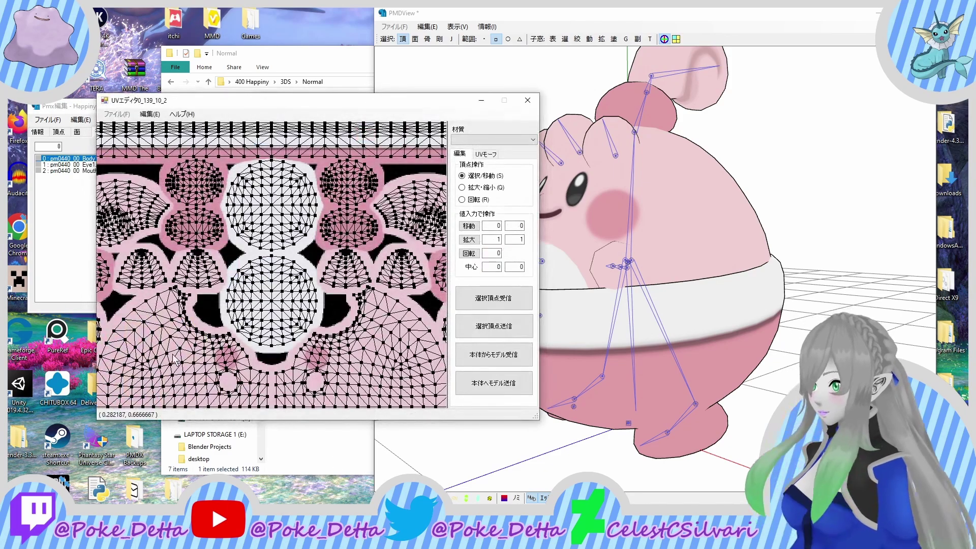
Step: Select all vertices of the white band strip along the upper edge of the body's UV layout
scroll(211, 284, down, 2)
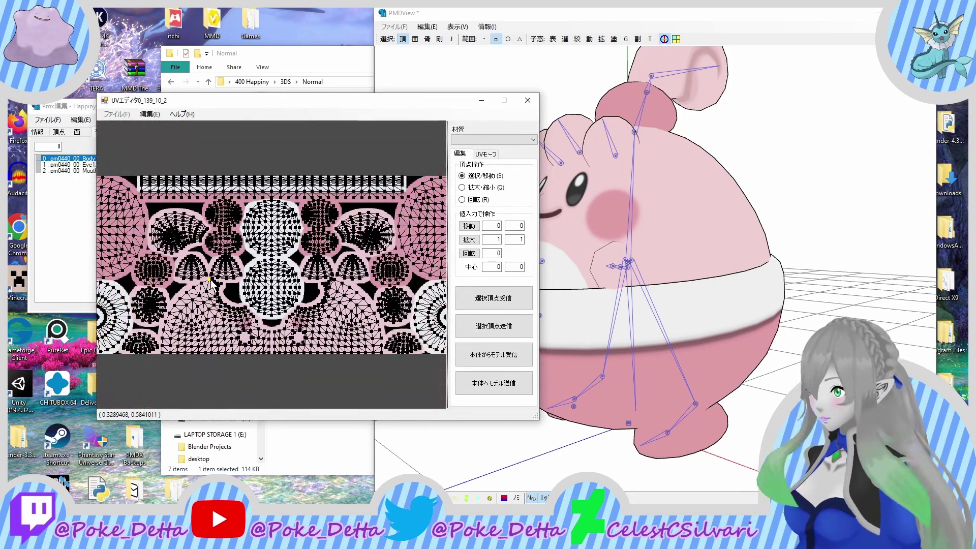
scroll(229, 280, down, 2)
scroll(158, 269, up, 4)
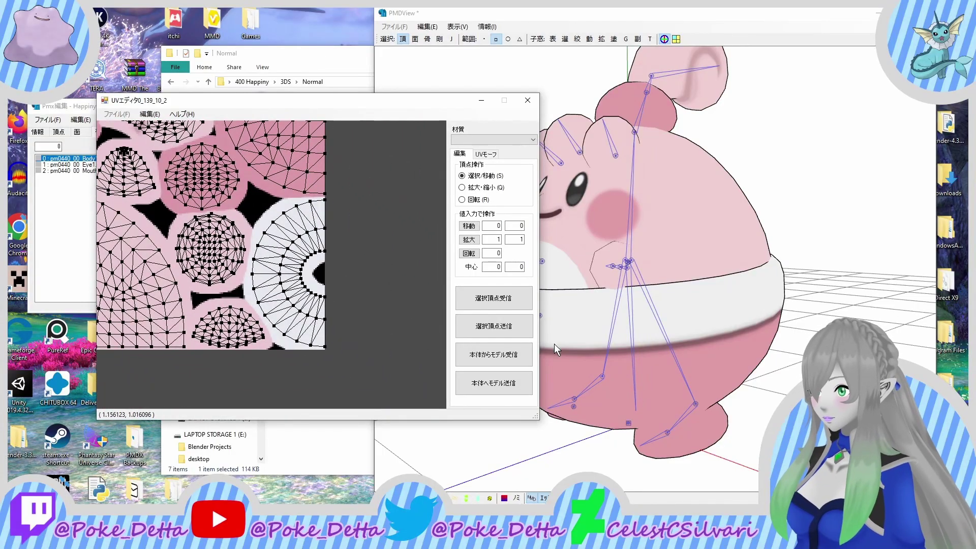
scroll(169, 234, up, 5)
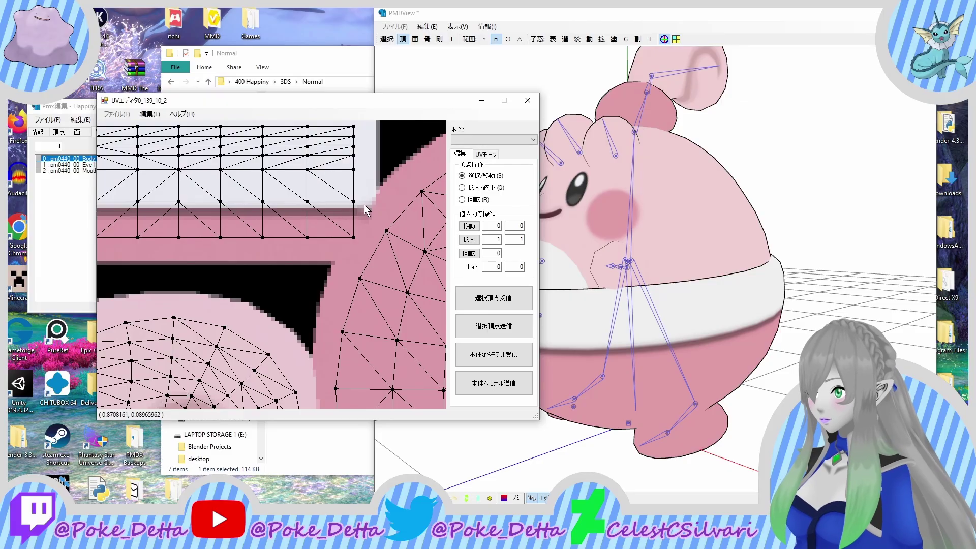
drag(361, 206, 99, 125)
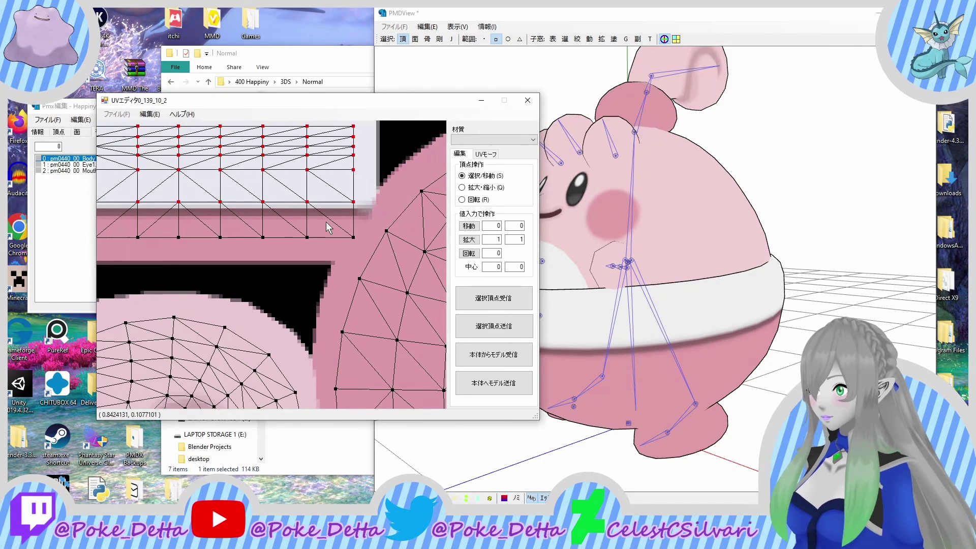
scroll(350, 222, down, 1)
drag(350, 221, 127, 140)
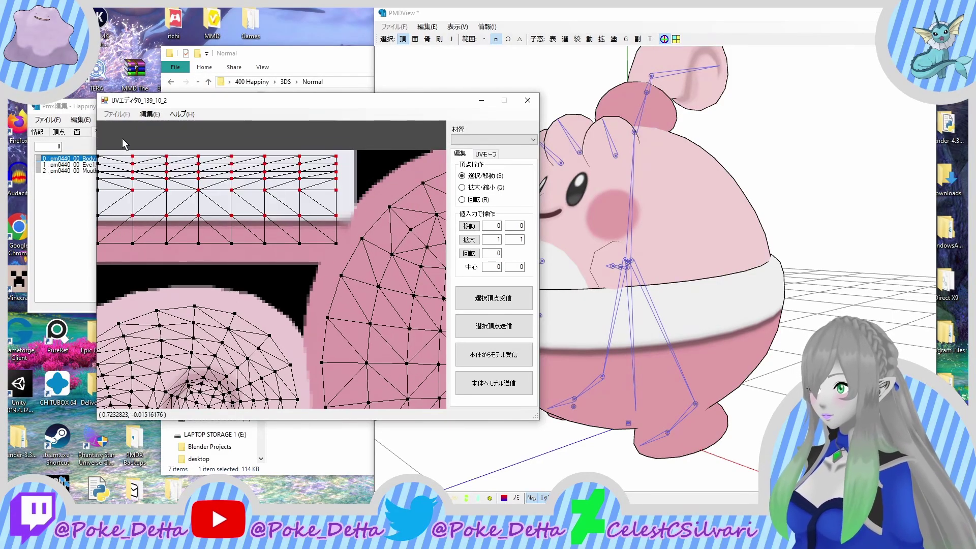
right_drag(122, 139, 314, 242)
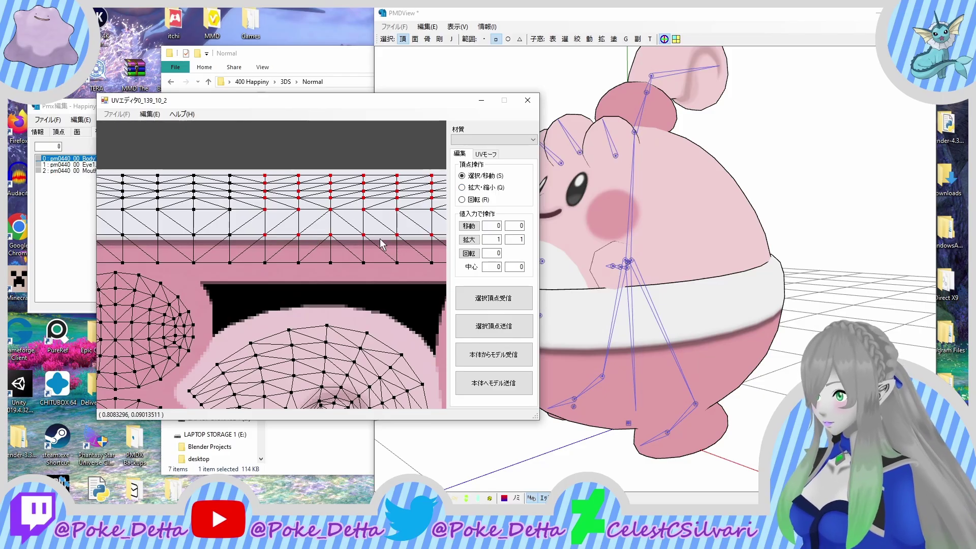
drag(375, 241, 144, 163)
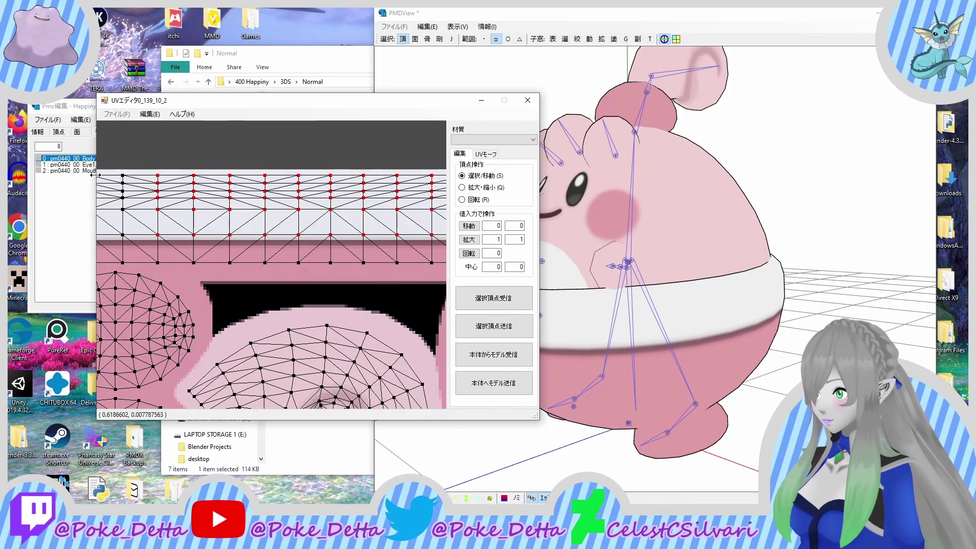
right_drag(178, 190, 308, 192)
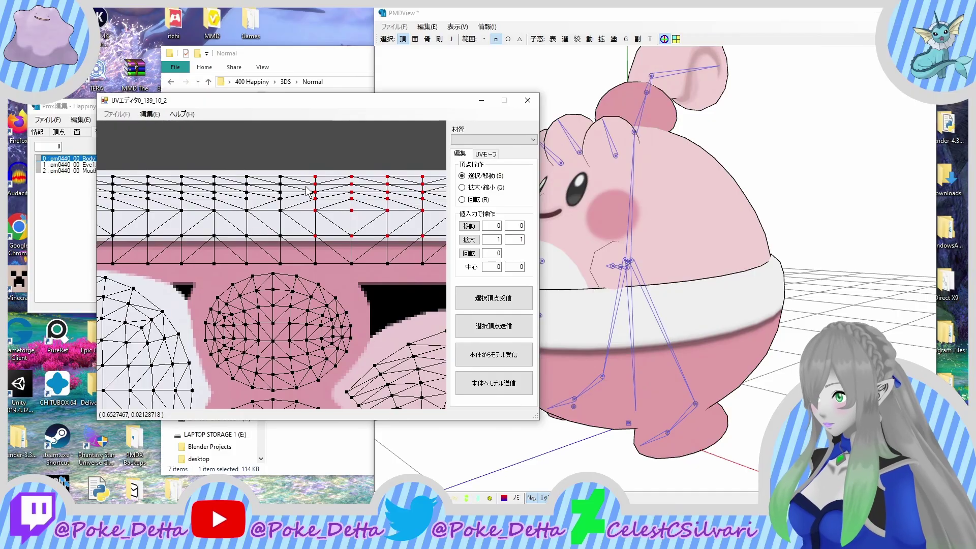
shift+drag(331, 167, 151, 251)
right_drag(151, 254, 382, 262)
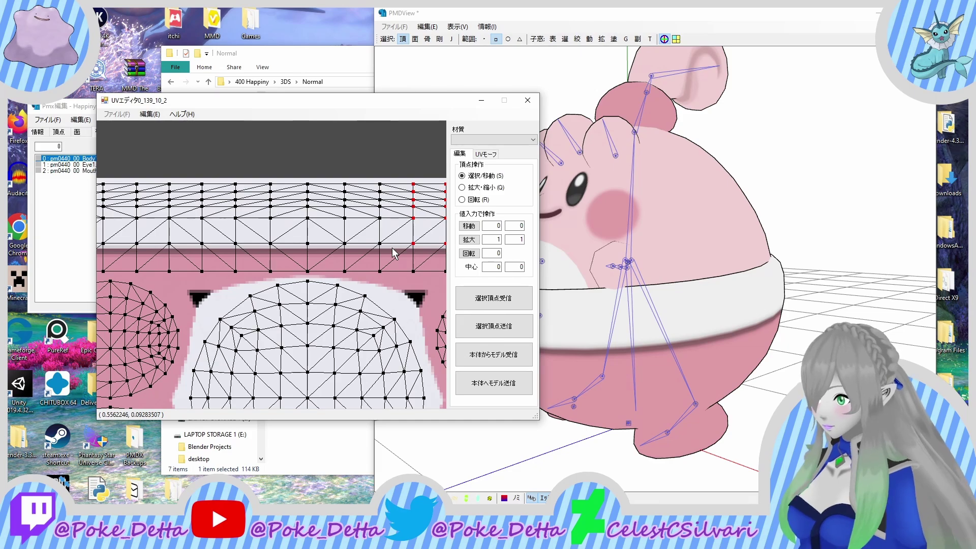
drag(392, 248, 13, 110)
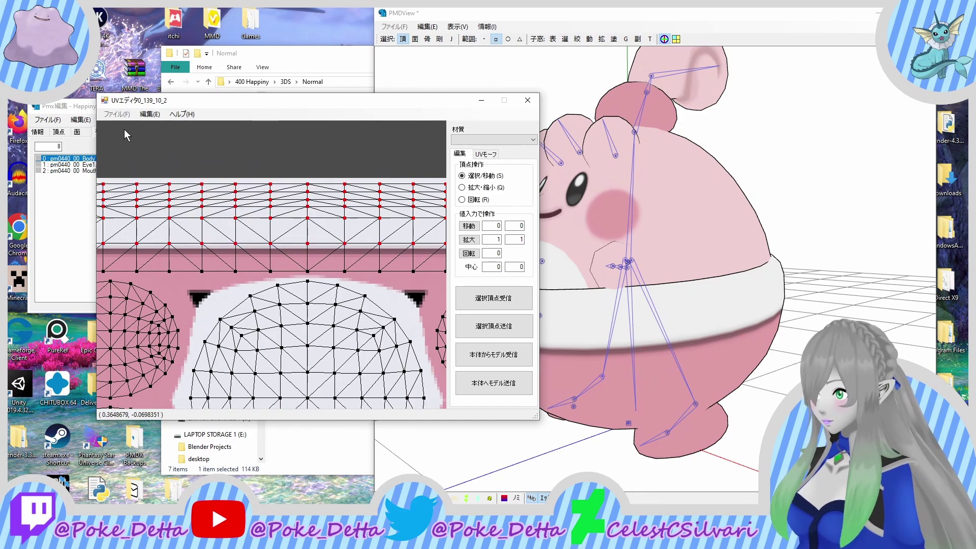
right_drag(207, 177, 526, 198)
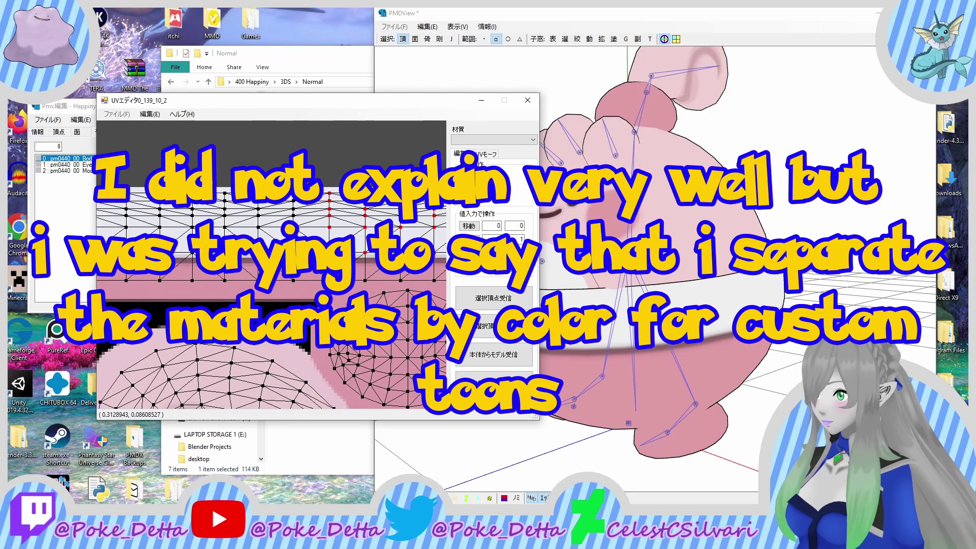
shift+drag(322, 271, 50, 142)
right_drag(192, 206, 364, 224)
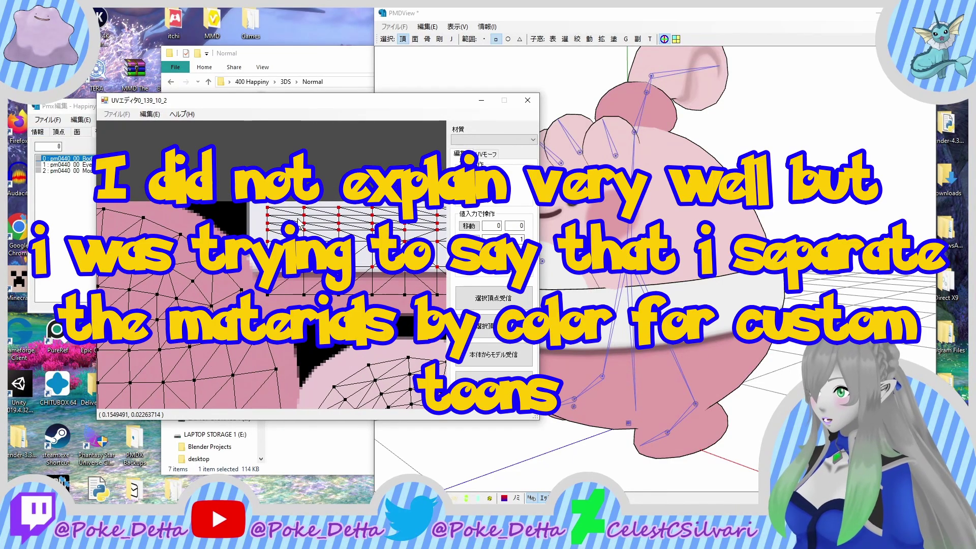
scroll(271, 264, down, 3)
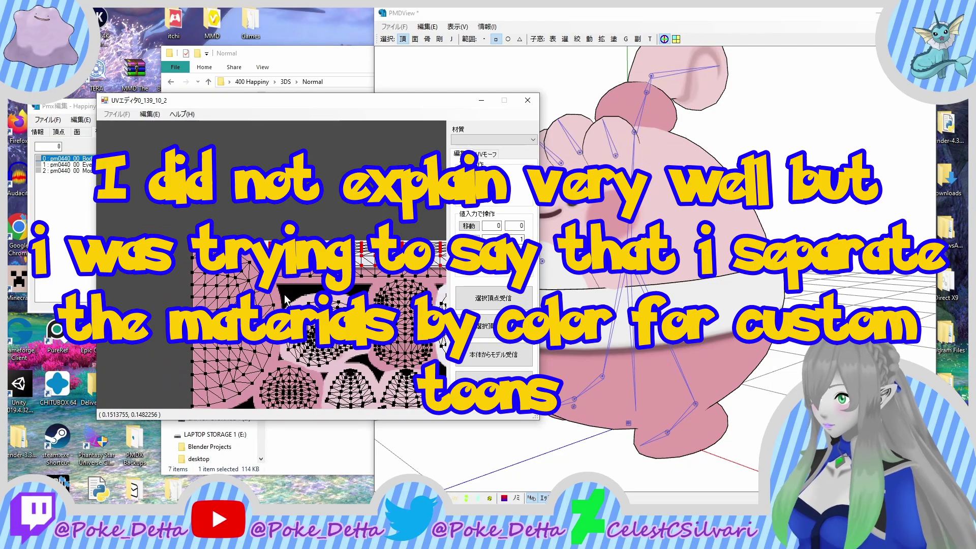
Step: Add the white half-ring islands at both side edges of the UV layout to the selection, leaving out the neighbouring pink islands
middle_drag(289, 252, 18, 132)
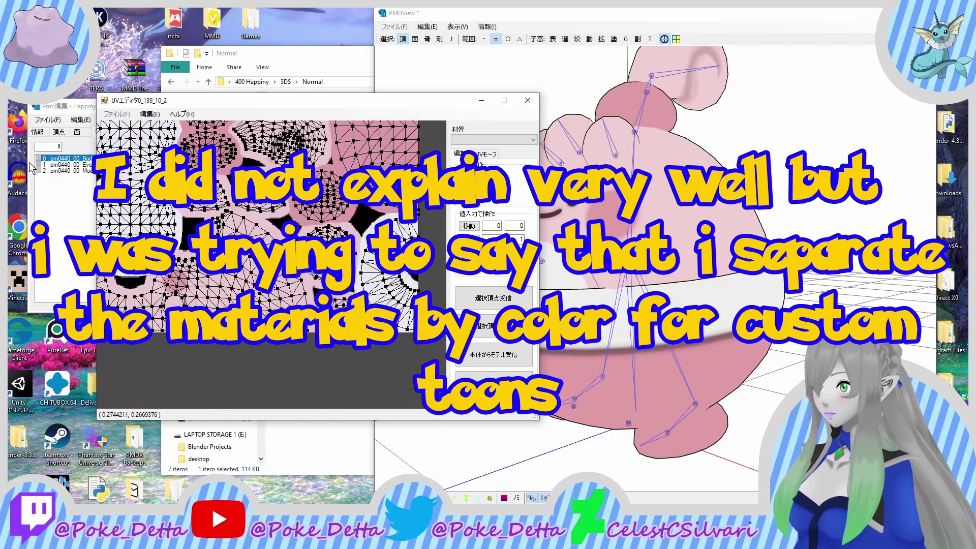
scroll(358, 242, up, 1)
middle_drag(362, 245, 198, 238)
scroll(198, 238, up, 1)
drag(229, 173, 356, 392)
ctrl+drag(220, 391, 260, 343)
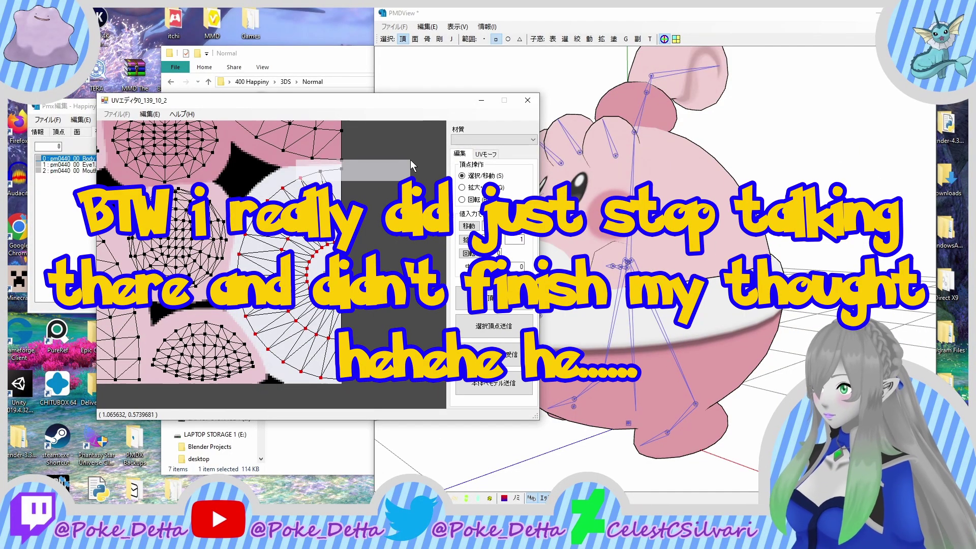
scroll(254, 264, down, 1)
middle_drag(263, 267, 785, 271)
scroll(131, 359, up, 1)
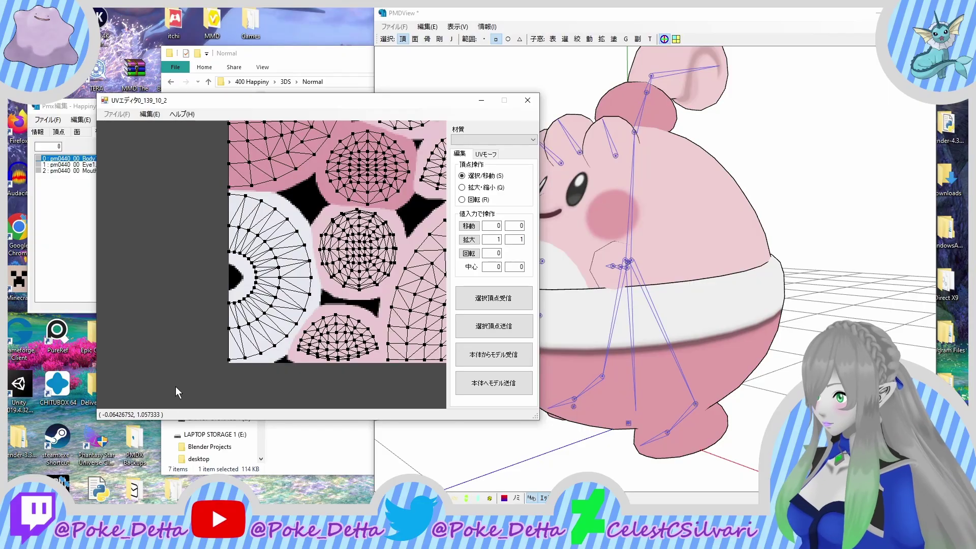
drag(176, 390, 316, 161)
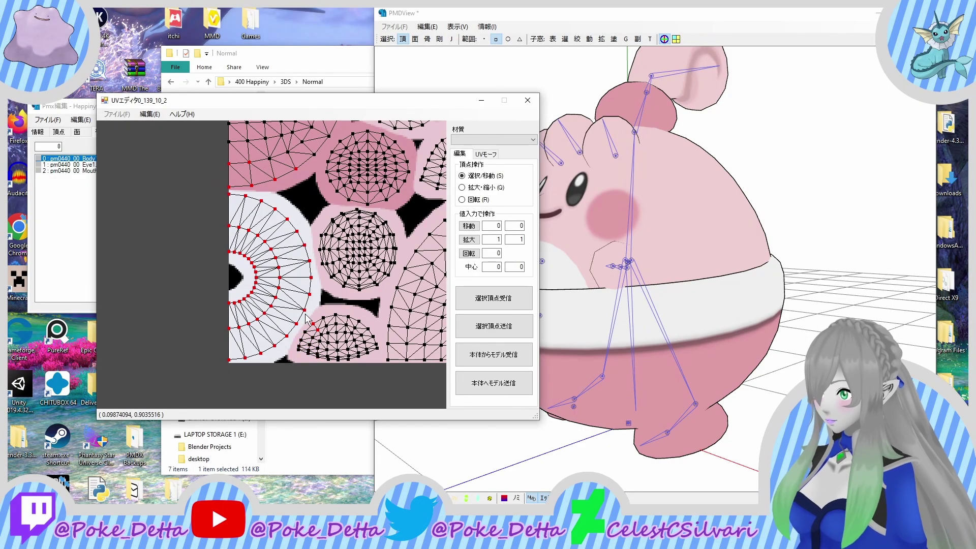
ctrl+drag(200, 192, 303, 132)
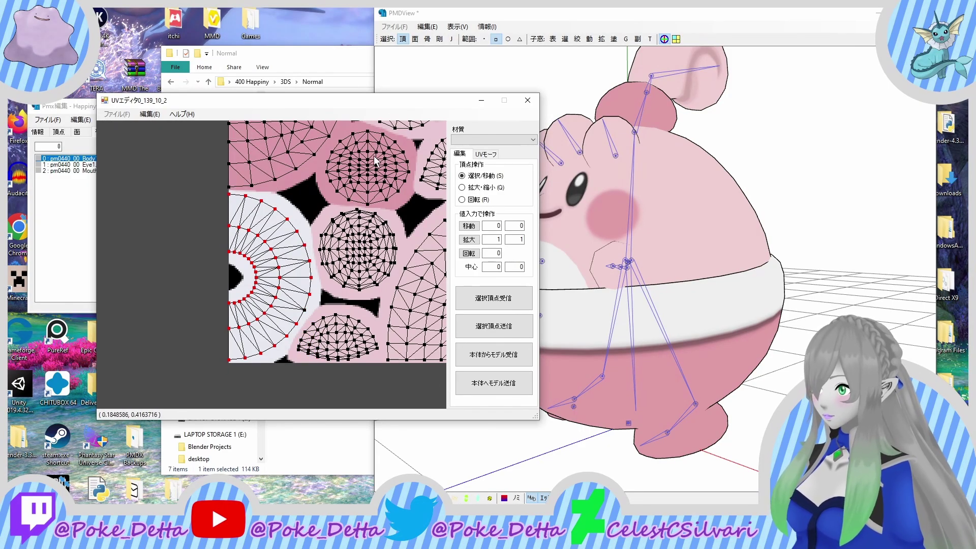
Step: Send the selected white band vertices to the model view and select the faces they form
click(493, 326)
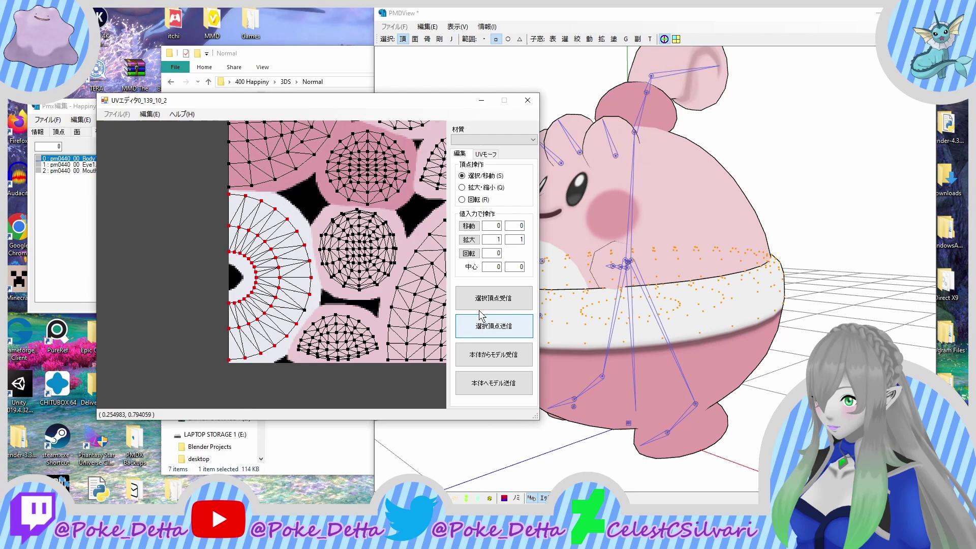
click(415, 39)
key(ctrl+f)
scroll(431, 171, up, 1)
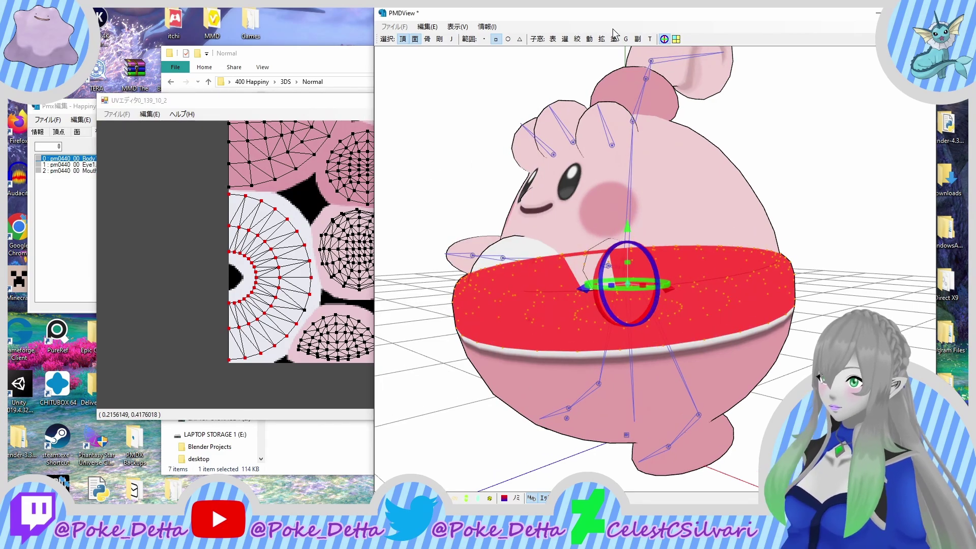
Step: Mask the model view by material with face drawing synchronised, showing only pm0440_00_Body1.tga
click(577, 40)
click(126, 174)
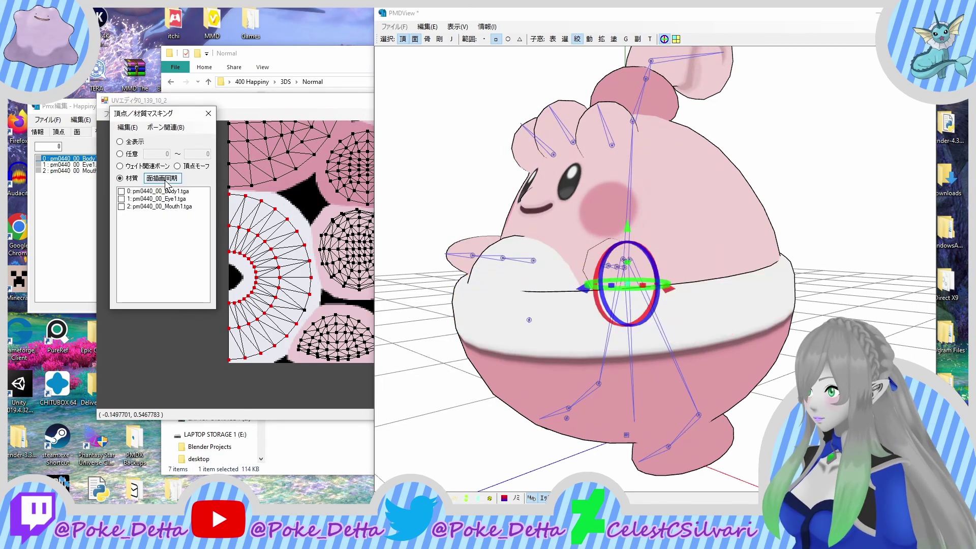
click(156, 177)
click(156, 191)
click(244, 285)
scroll(277, 300, up, 2)
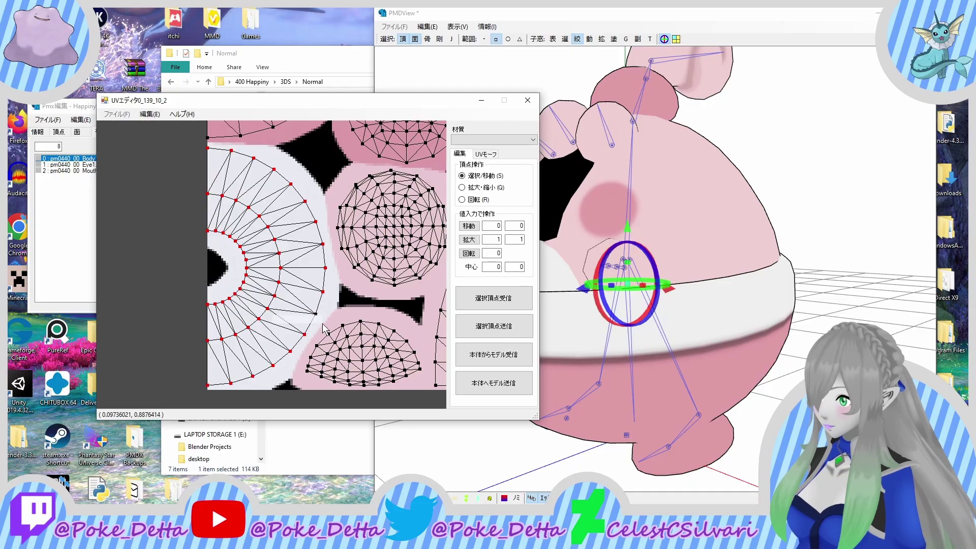
Step: Resend the white band vertices to the masked model, select their faces and separate them into a new material
click(493, 326)
click(696, 193)
key(ctrl+x)
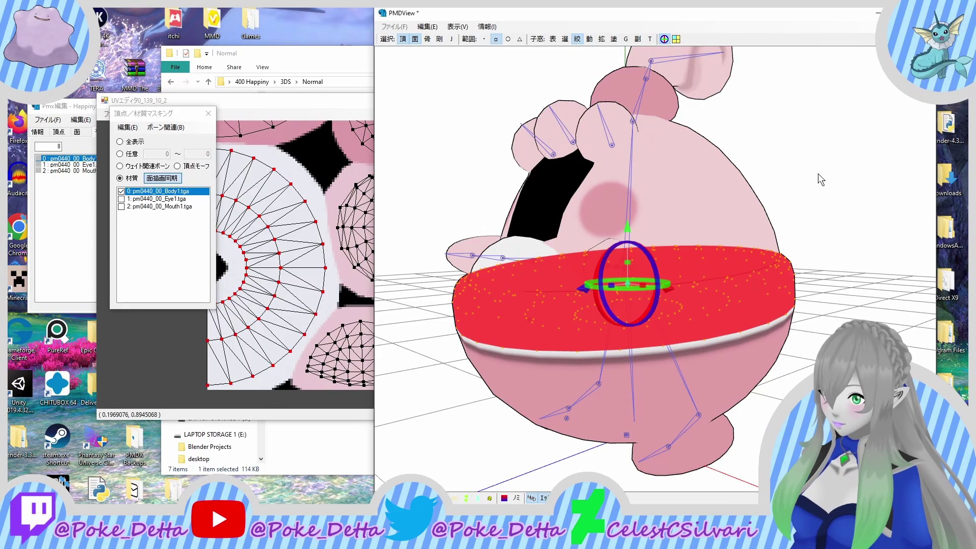
right_click(196, 224)
click(218, 258)
click(518, 301)
scroll(448, 221, down, 2)
middle_drag(360, 309, 267, 330)
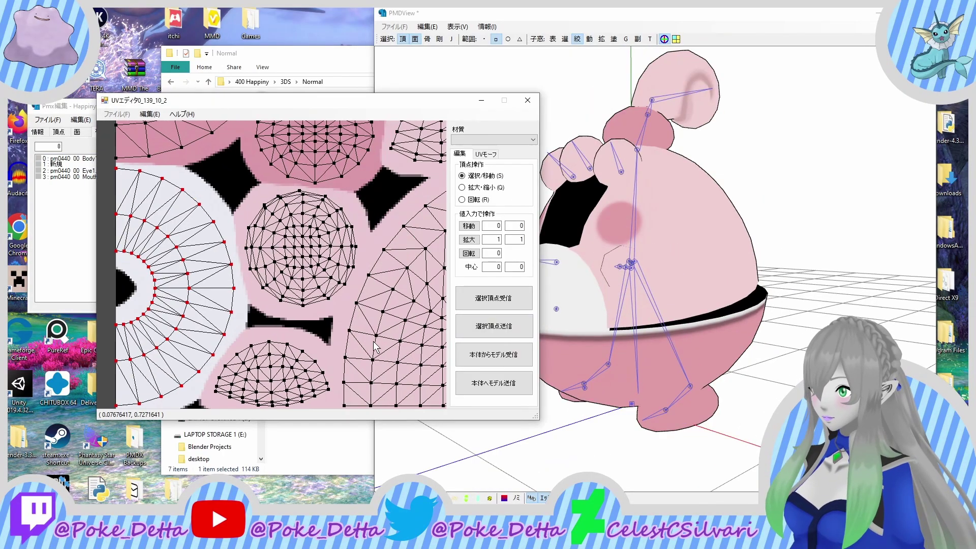
Step: Reload the model into the UV editor and select the vertices of the two white oval islands in the middle
click(472, 355)
middle_drag(408, 262, 174, 370)
drag(206, 382, 389, 64)
middle_drag(307, 215, 298, 315)
drag(124, 155, 421, 188)
shift+drag(236, 229, 304, 187)
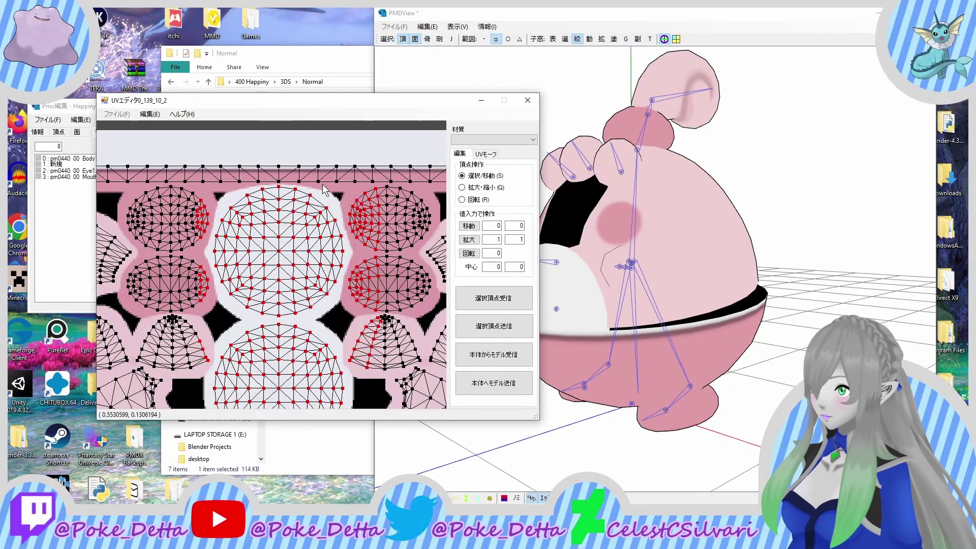
Step: Deselect the stray vertices on the pink islands on both sides of the white ovals
ctrl+drag(417, 149, 345, 334)
ctrl+drag(402, 319, 344, 397)
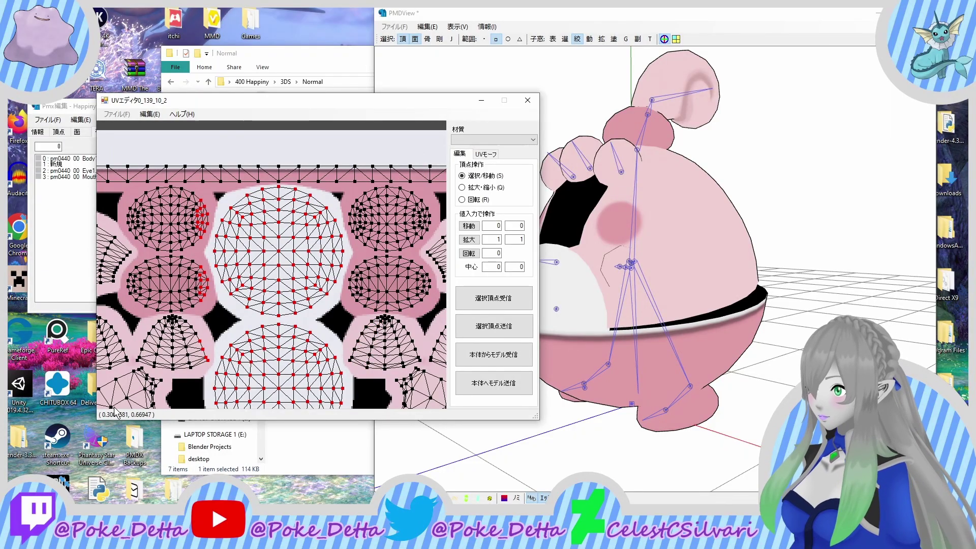
ctrl+drag(133, 293, 231, 381)
ctrl+drag(145, 322, 220, 136)
Step: Deselect the stray vertices on the light pink islands around both cheek spots below the lower white oval
scroll(220, 198, down, 4)
scroll(206, 218, up, 5)
ctrl+drag(248, 273, 395, 381)
ctrl+drag(276, 248, 311, 298)
ctrl+drag(176, 289, 293, 265)
middle_drag(248, 238, 418, 230)
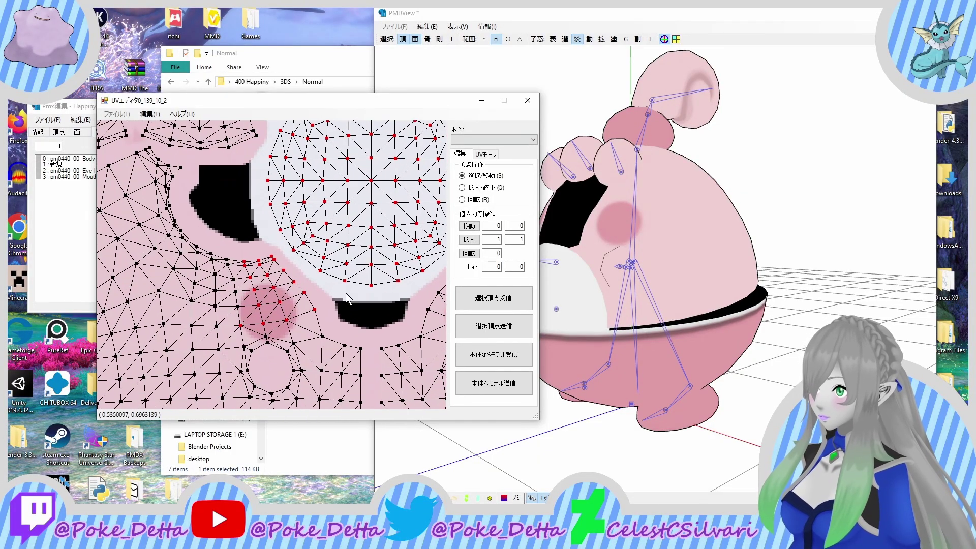
ctrl+drag(194, 340, 312, 293)
ctrl+drag(218, 314, 301, 279)
ctrl+drag(209, 296, 275, 214)
ctrl+drag(282, 332, 340, 276)
Step: Send the white oval vertices to the model view, select their faces and separate them into another new material
click(492, 331)
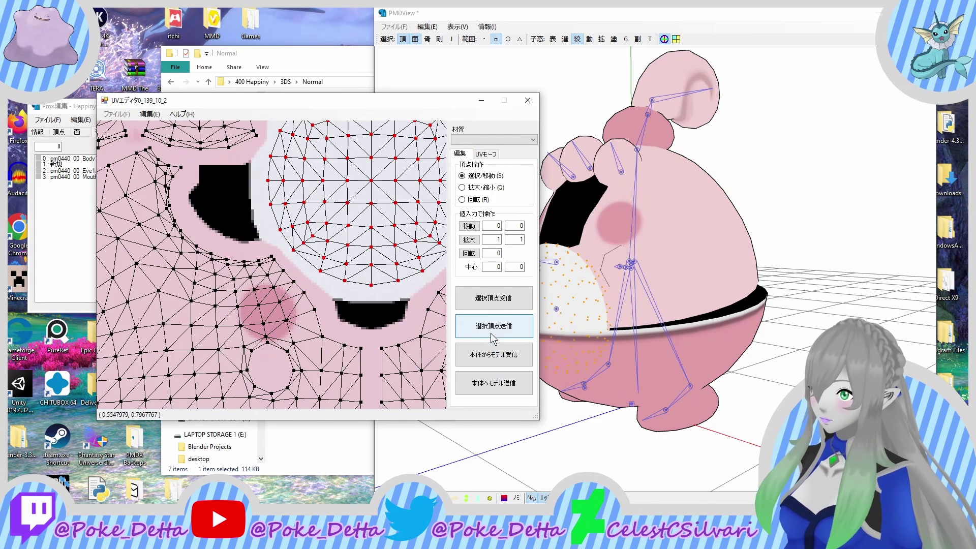
click(416, 40)
click(416, 40)
right_drag(551, 188, 594, 184)
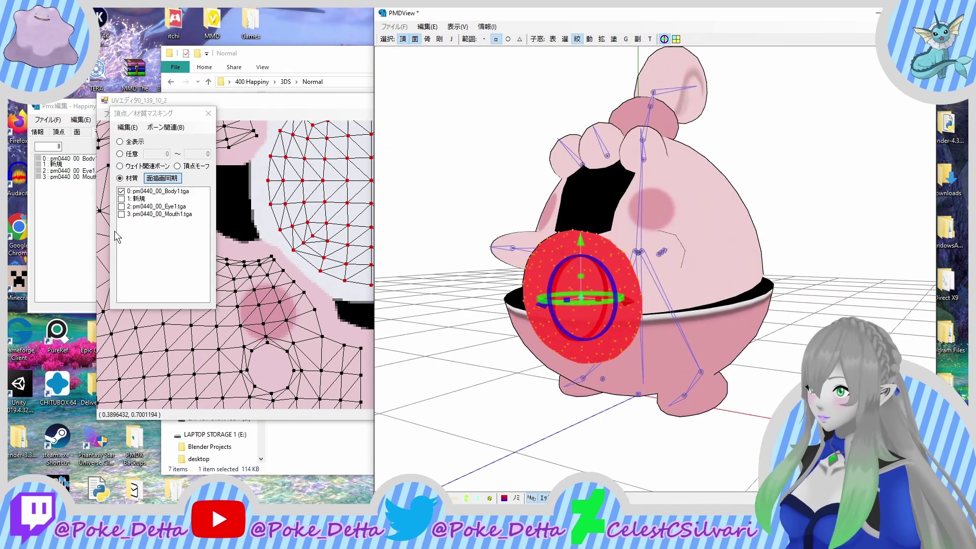
right_click(168, 243)
click(225, 274)
click(513, 303)
scroll(425, 260, down, 1)
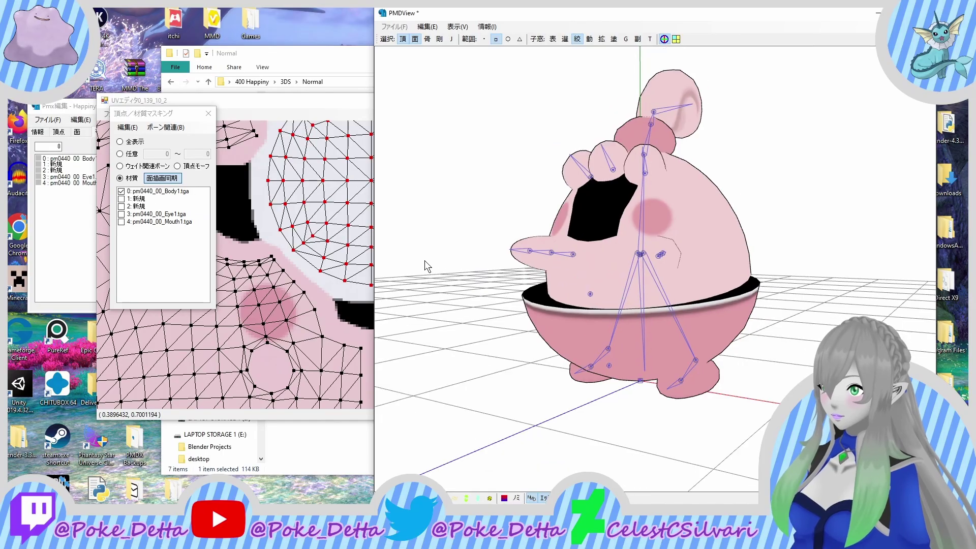
Step: Reframe the model and reload it into the UV editor without the separated white faces
click(317, 327)
middle_drag(269, 348, 238, 309)
click(493, 326)
click(711, 274)
middle_drag(712, 274, 905, 249)
click(351, 351)
click(492, 354)
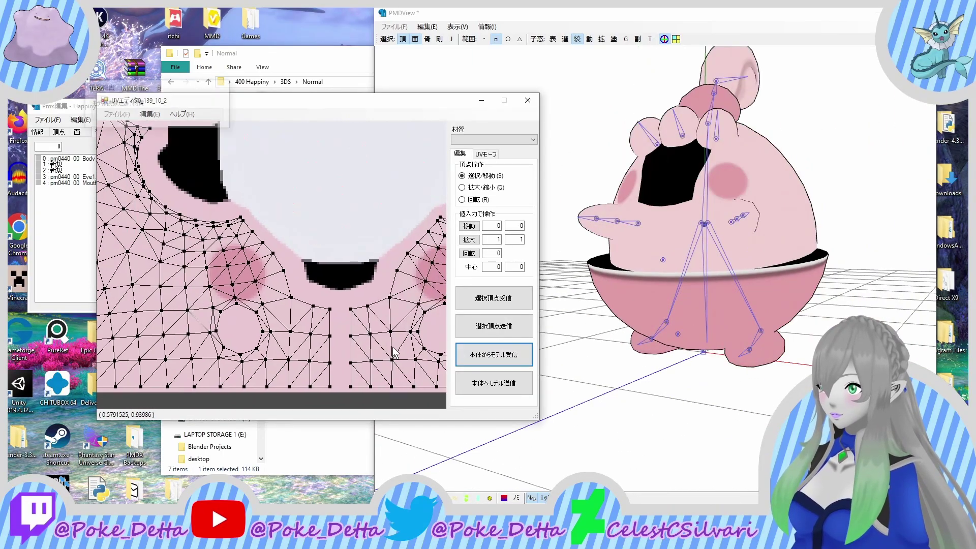
Step: Select the vertices across the upper UV layout and deselect the light pink curl and two dome islands right of the white ovals
scroll(394, 350, down, 6)
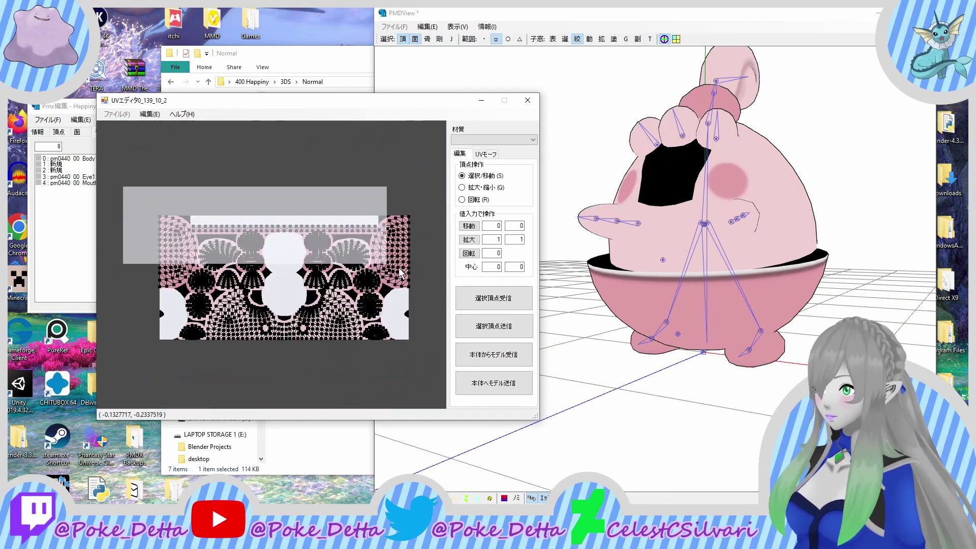
scroll(315, 282, up, 5)
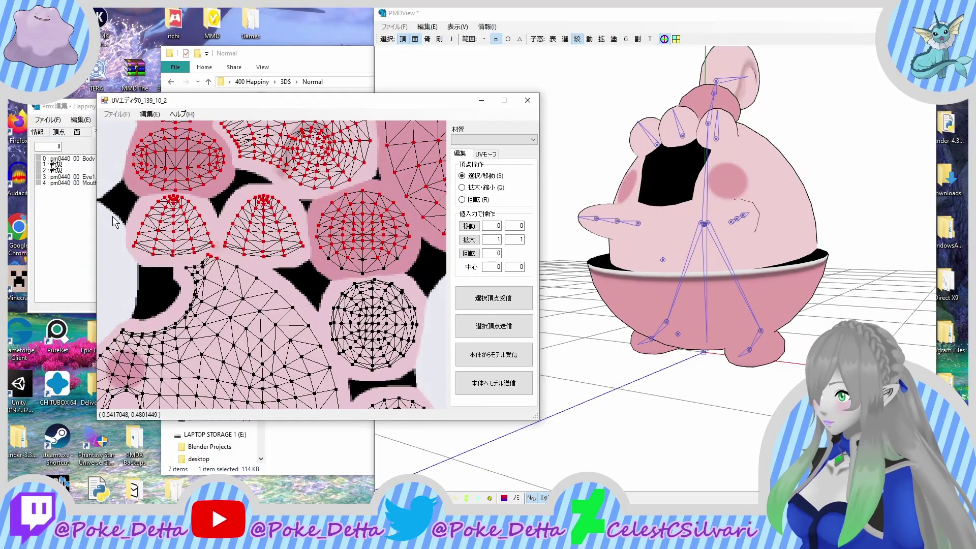
mouse_move(130, 282)
mouse_down()
mouse_move(264, 260)
mouse_move(312, 183)
mouse_move(312, 197)
mouse_move(295, 184)
mouse_move(329, 202)
mouse_move(309, 210)
mouse_up()
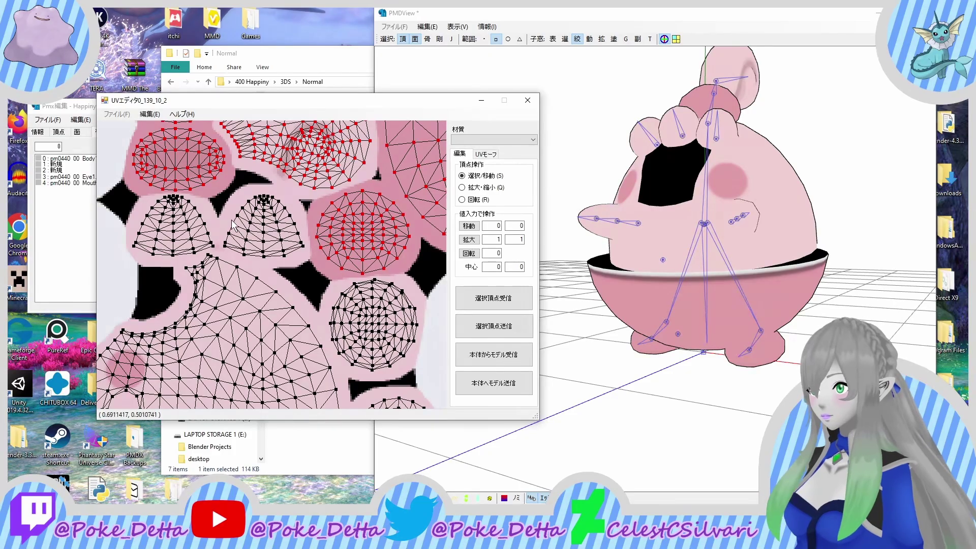
right_drag(232, 225, 250, 326)
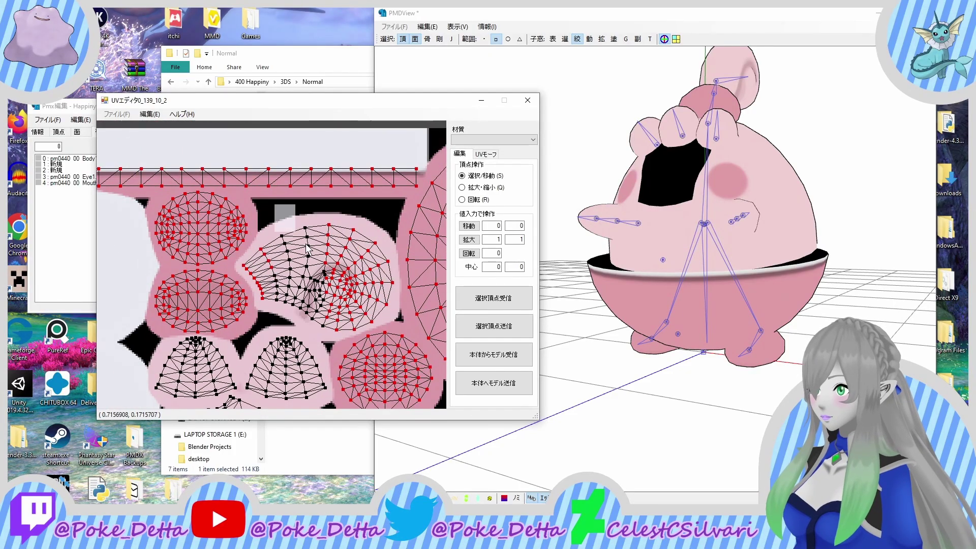
drag(306, 244, 252, 250)
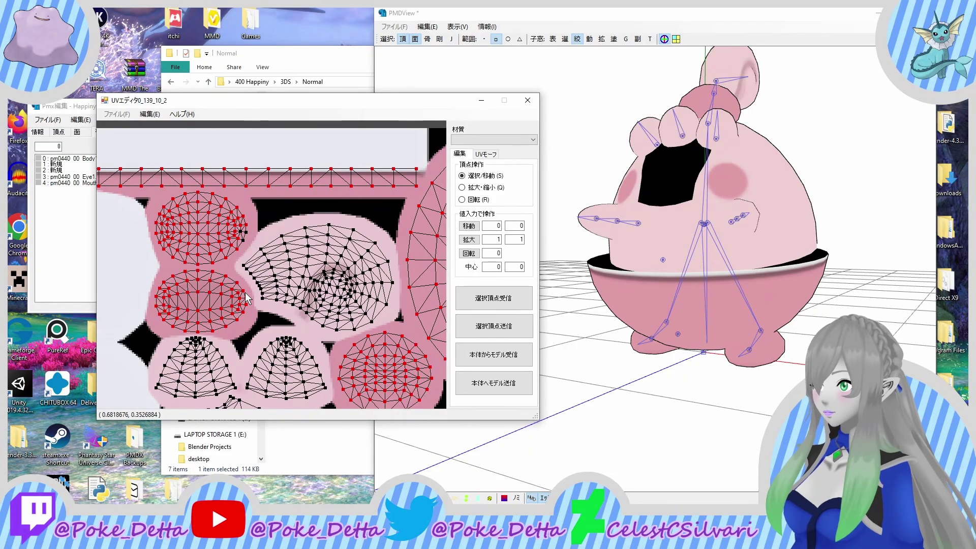
Step: Deselect the light pink curl island and the two dome islands on the left side of the UV layout
right_drag(192, 234, 367, 181)
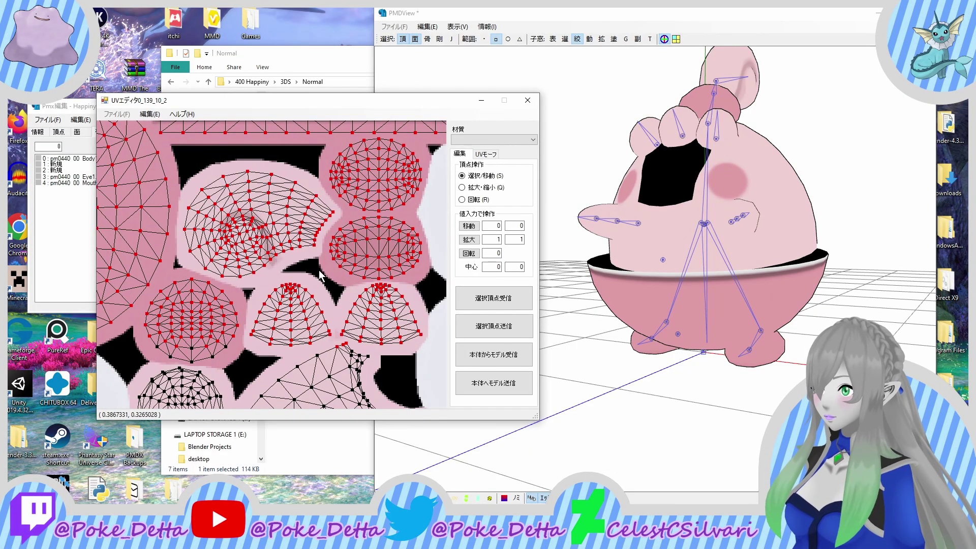
drag(166, 277, 317, 138)
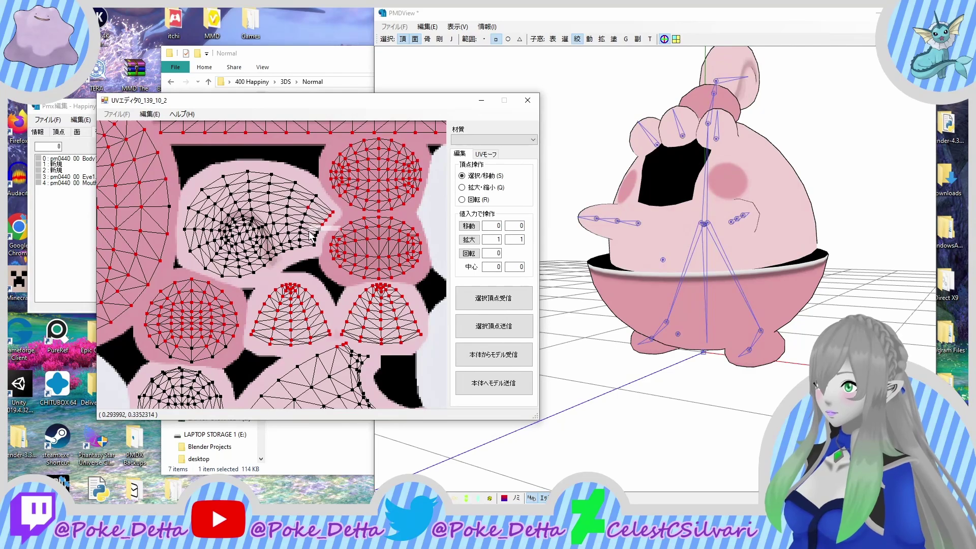
ctrl+drag(308, 231, 335, 204)
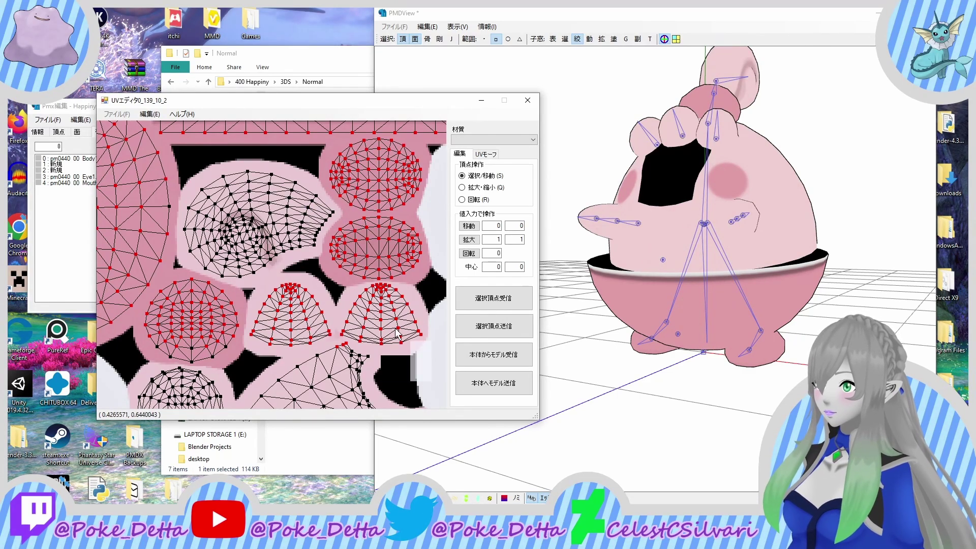
ctrl+drag(431, 381, 242, 281)
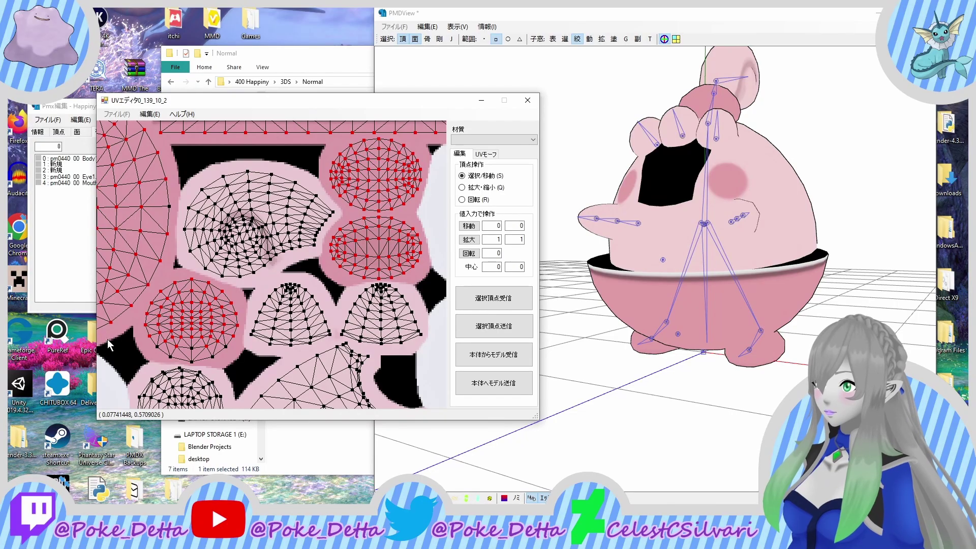
Step: Send the dark pink island vertices to the model view, select their faces and undo the stray move while checking the selection
scroll(108, 339, down, 4)
click(487, 328)
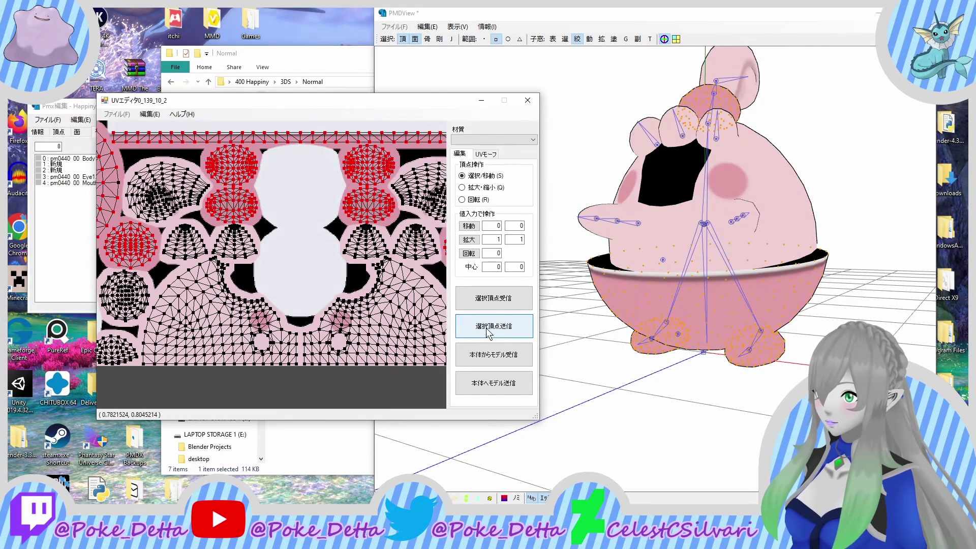
click(675, 417)
right_drag(654, 416, 593, 388)
drag(670, 222, 668, 218)
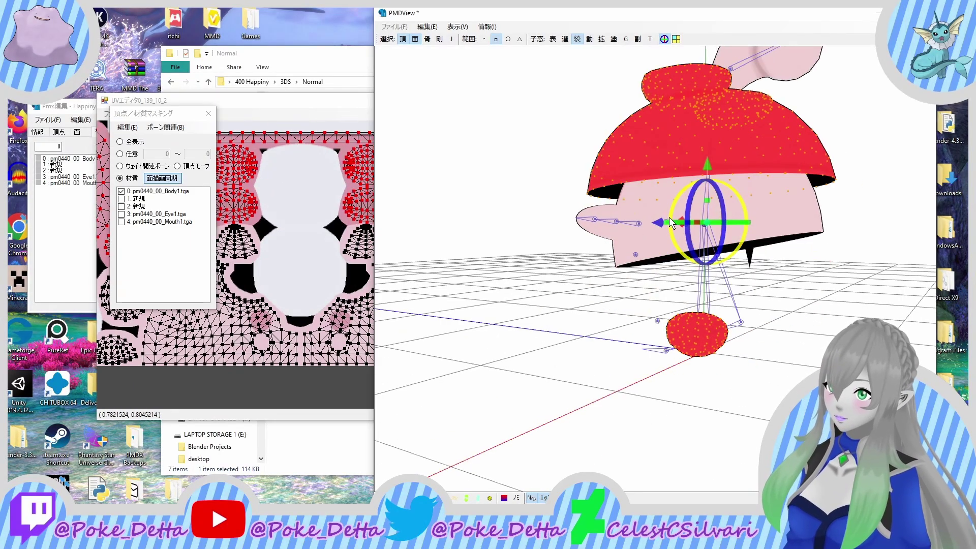
key(ctrl+z)
right_drag(655, 305, 589, 304)
middle_drag(204, 358, 282, 386)
scroll(184, 281, up, 2)
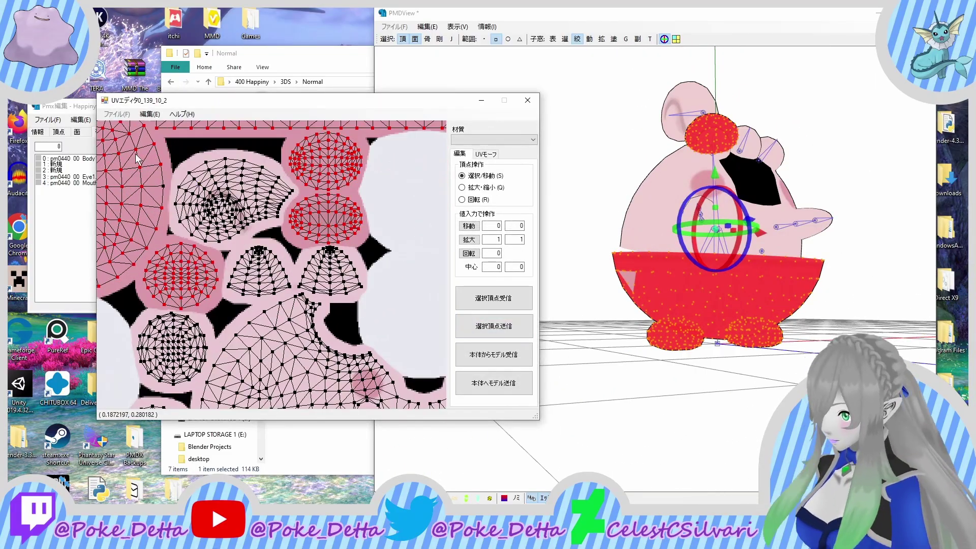
Step: Resend the dark pink island vertices from the UV editor to the model view to restore the vertex selection
click(493, 325)
click(596, 374)
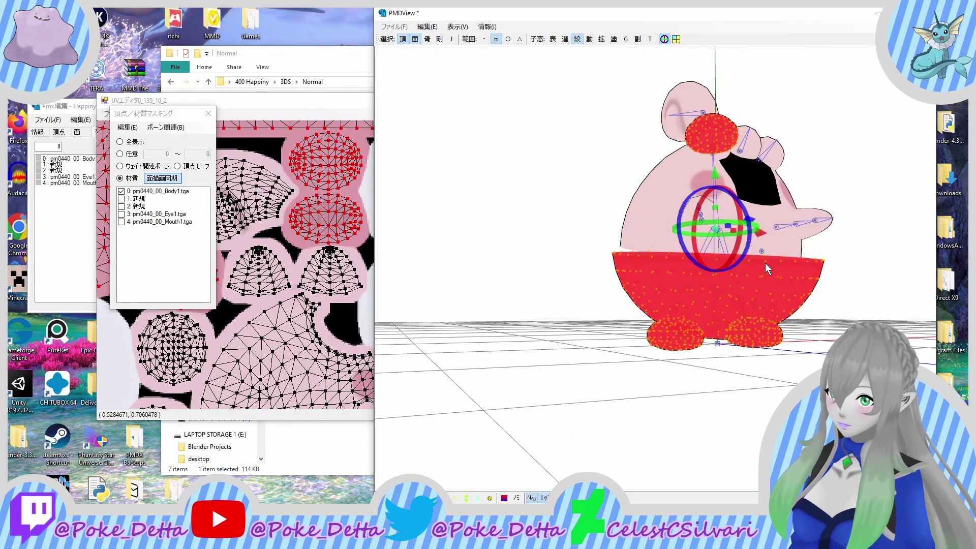
drag(764, 234, 645, 255)
middle_drag(351, 300, 258, 314)
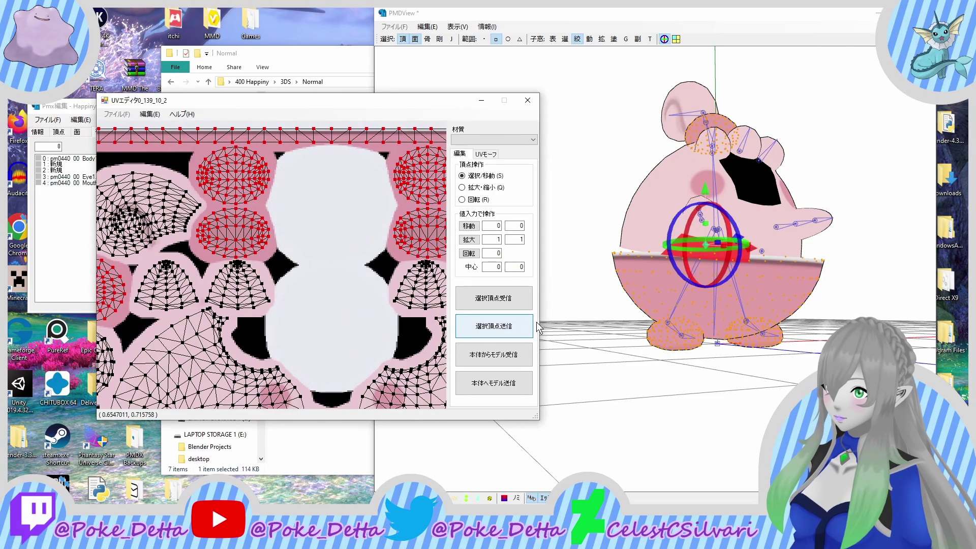
click(518, 326)
Step: Separate the faces of the dark pink hair tuft, bowl and feet into a new material and close the UV editor
right_drag(758, 233, 584, 349)
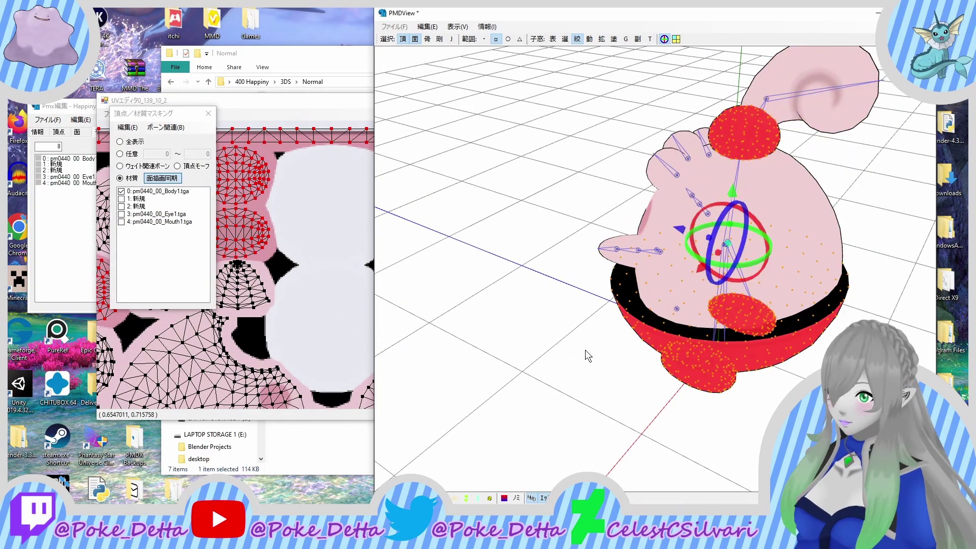
right_click(183, 201)
click(228, 230)
click(557, 303)
right_drag(512, 196, 575, 193)
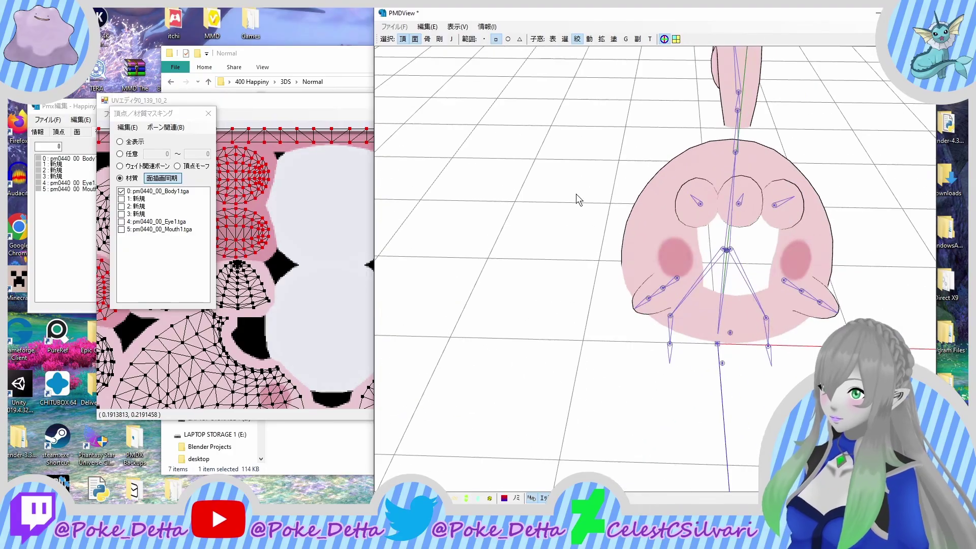
click(358, 136)
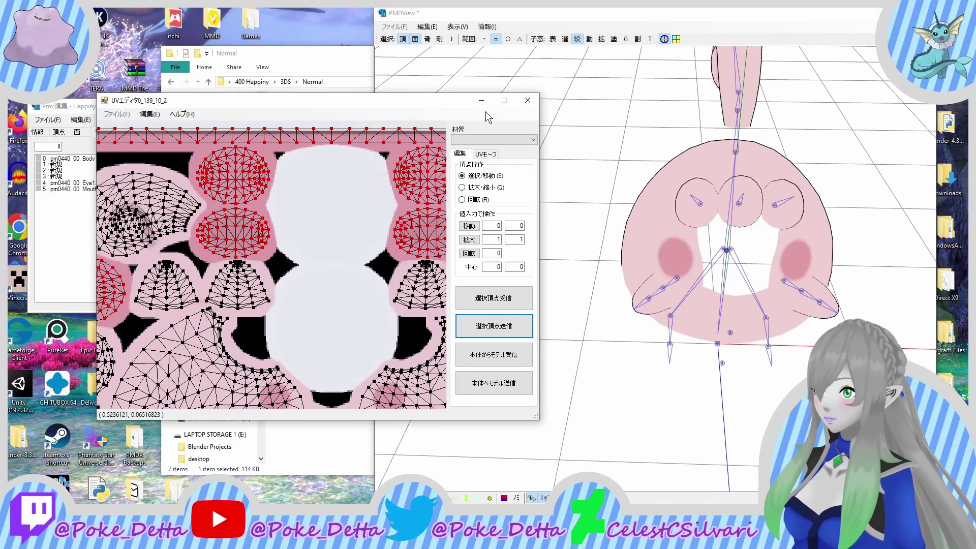
click(524, 99)
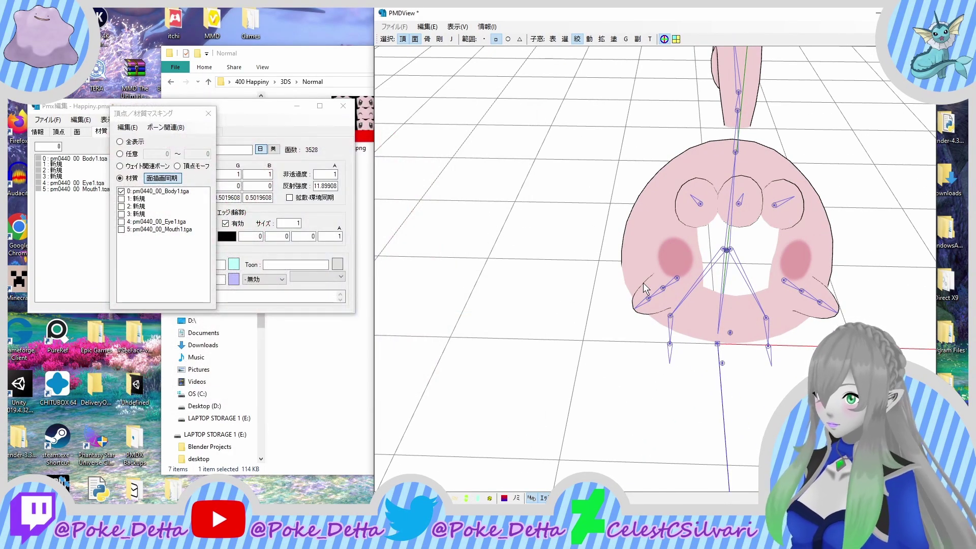
Step: Hide the body material and display only new materials 1 and 3 in the model view
right_drag(643, 285, 544, 260)
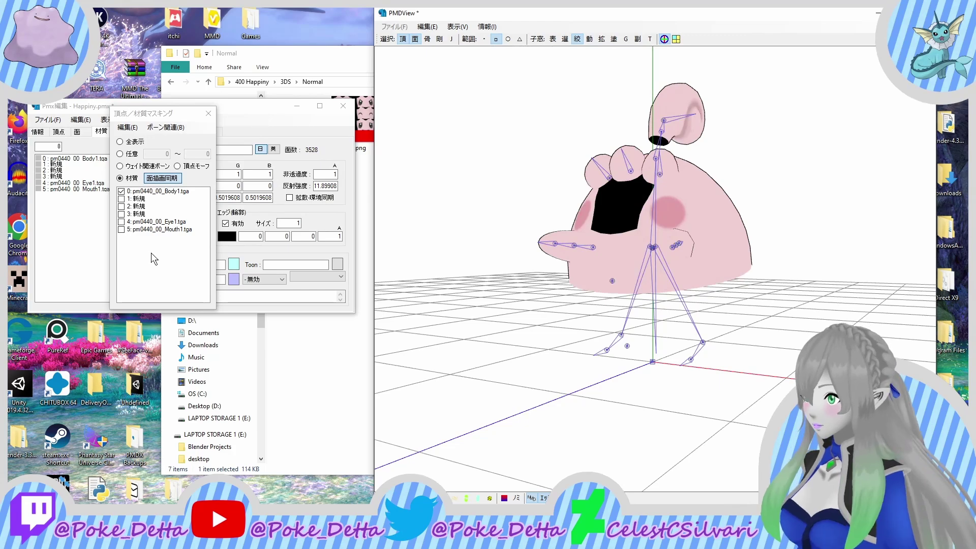
click(148, 194)
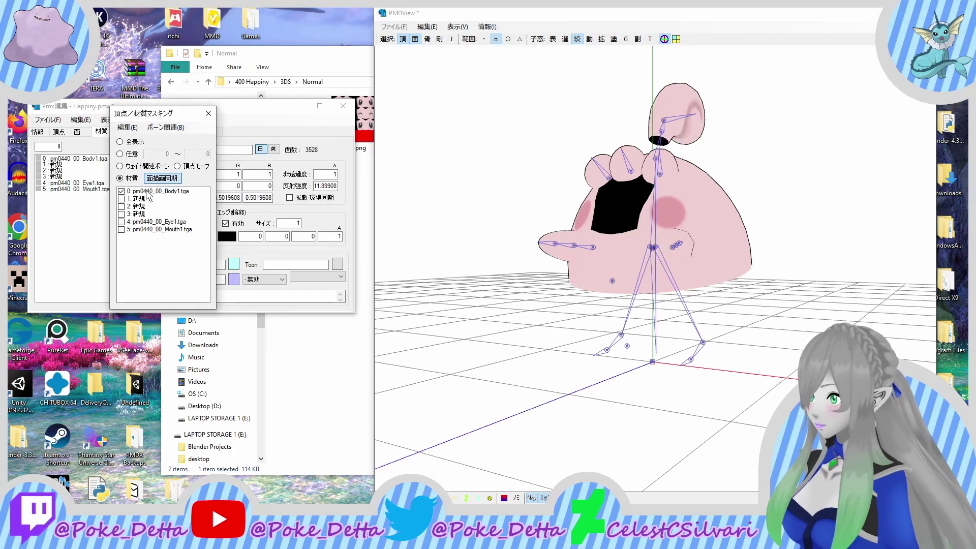
click(146, 191)
click(143, 214)
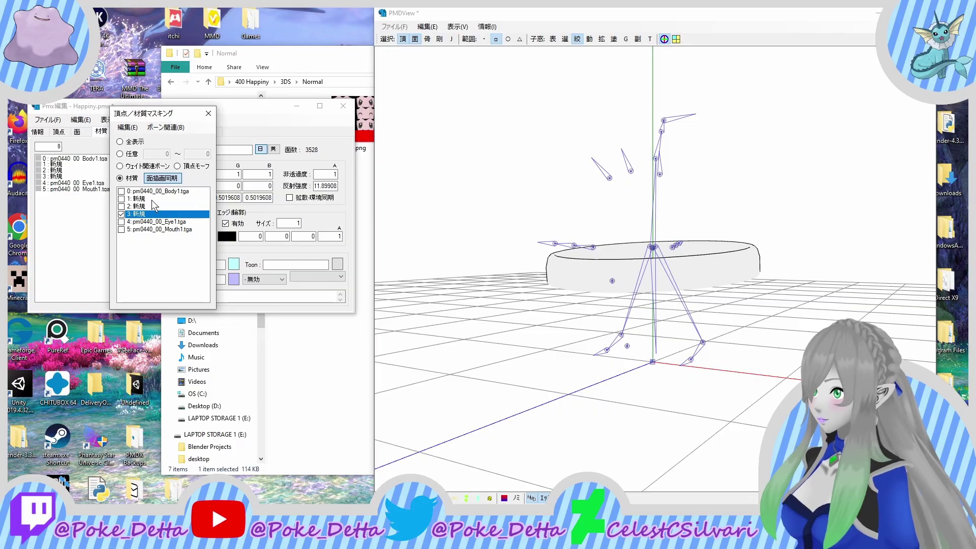
click(145, 199)
right_drag(687, 272, 553, 275)
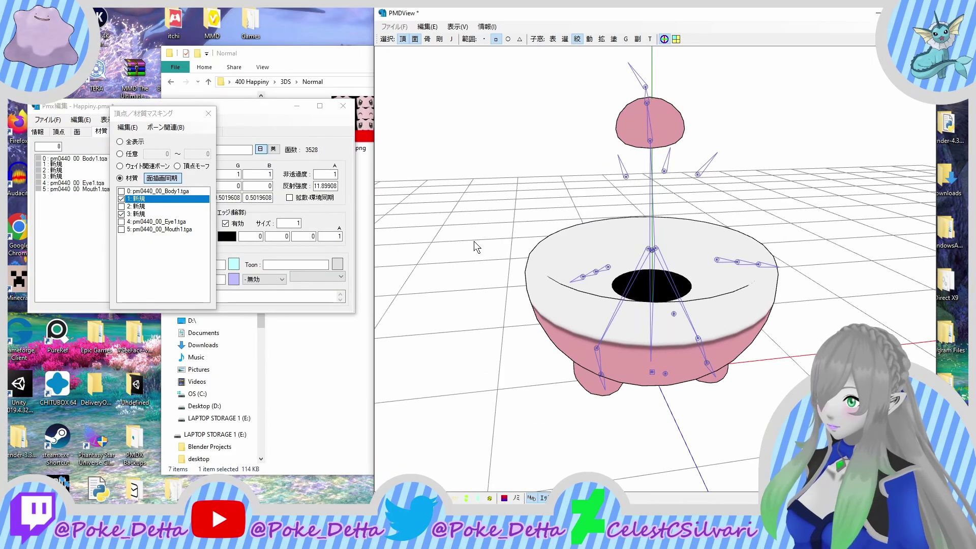
Step: Merge new materials 1 and 3 into a single material
click(82, 176)
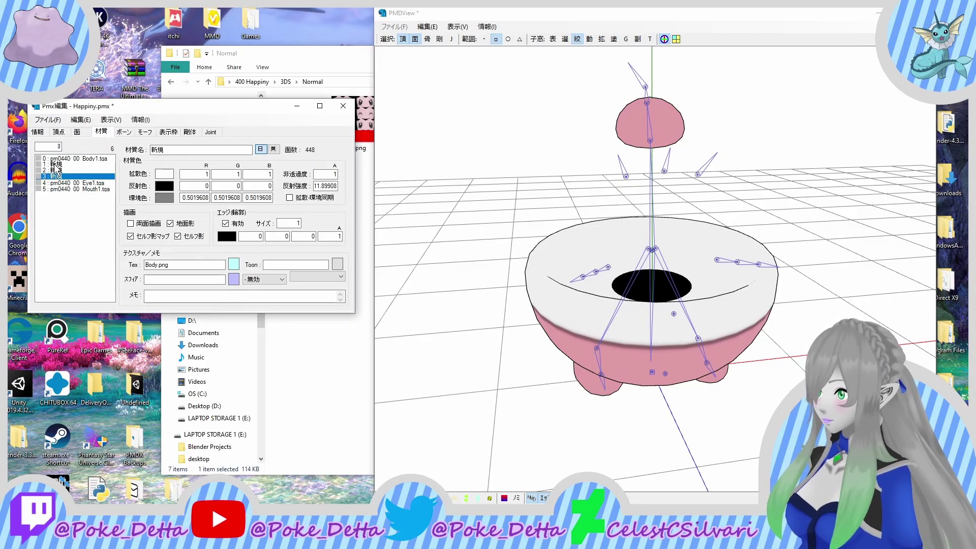
ctrl+click(52, 164)
right_click(51, 166)
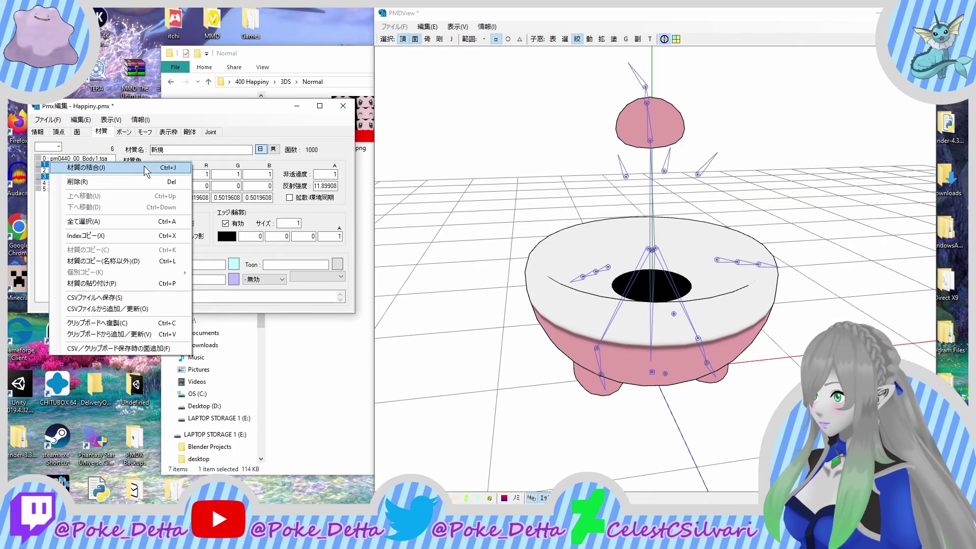
click(173, 168)
right_drag(547, 279, 503, 254)
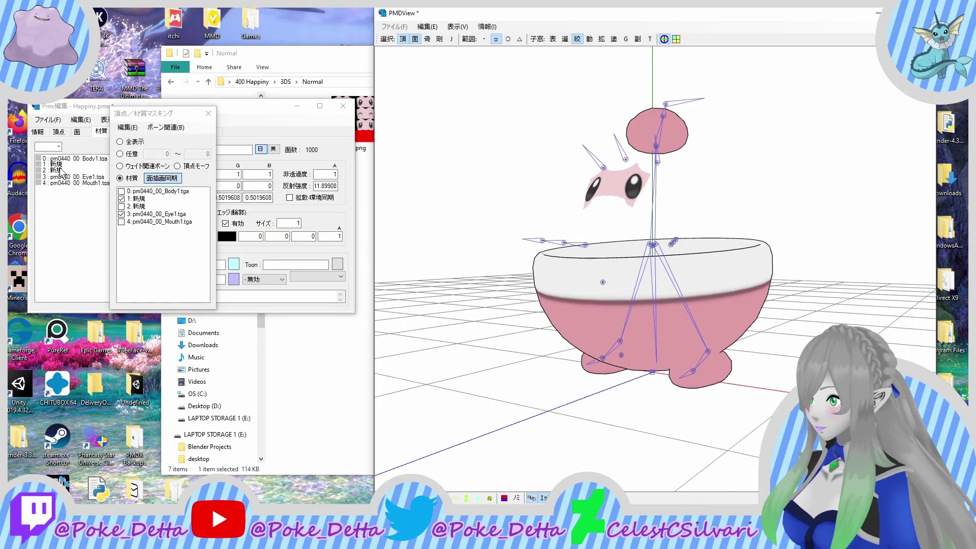
Step: Check the new and eye materials by toggling their visibility, leaving only the pm0440_00_Body1.tga material displayed
click(113, 159)
click(143, 207)
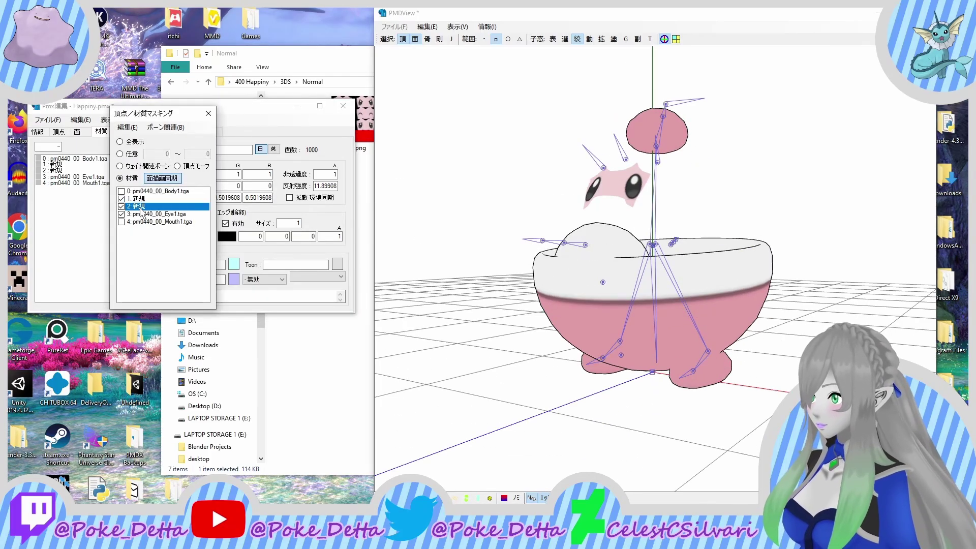
click(142, 206)
click(149, 214)
click(140, 206)
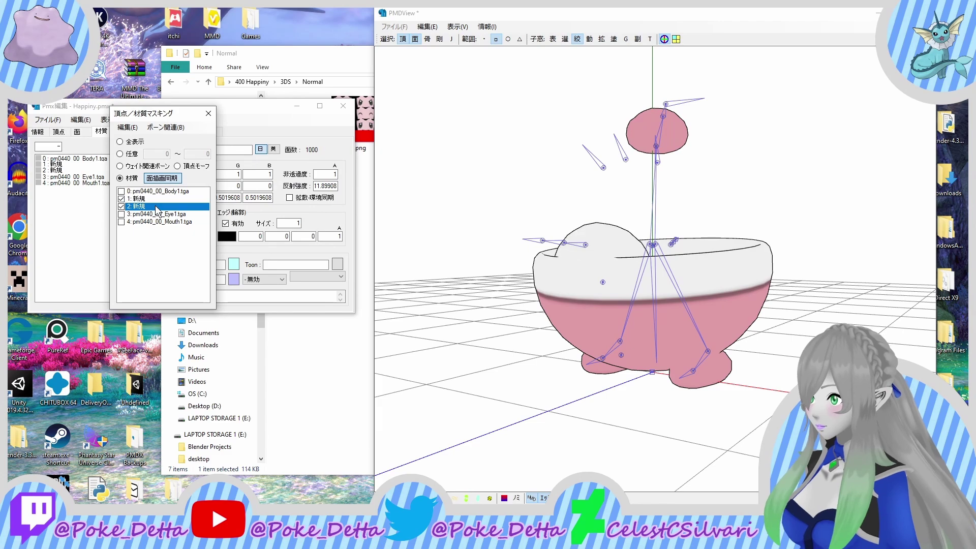
click(139, 207)
click(135, 198)
click(140, 192)
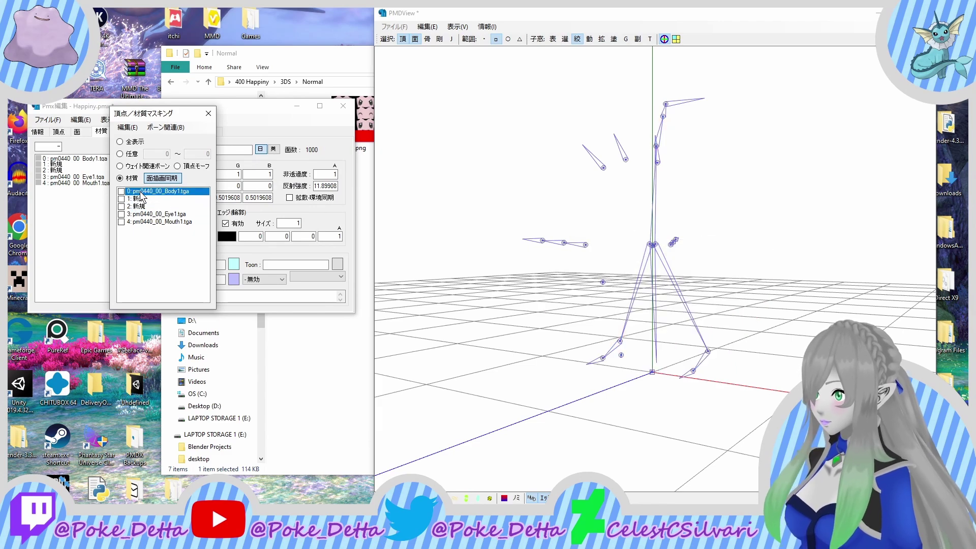
right_drag(558, 192, 630, 203)
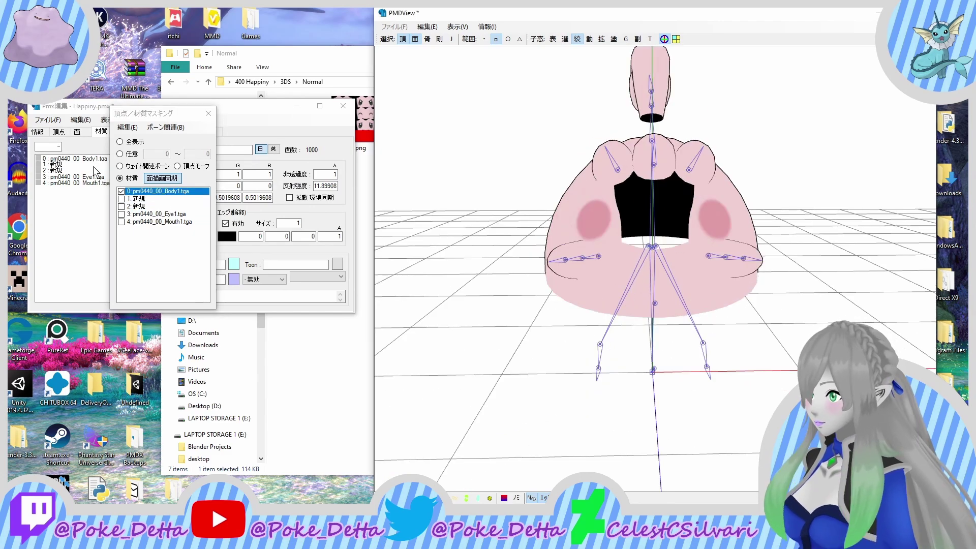
Step: Rename material 0, pm0440_00_Body1.tga, as "Body Top"
click(74, 164)
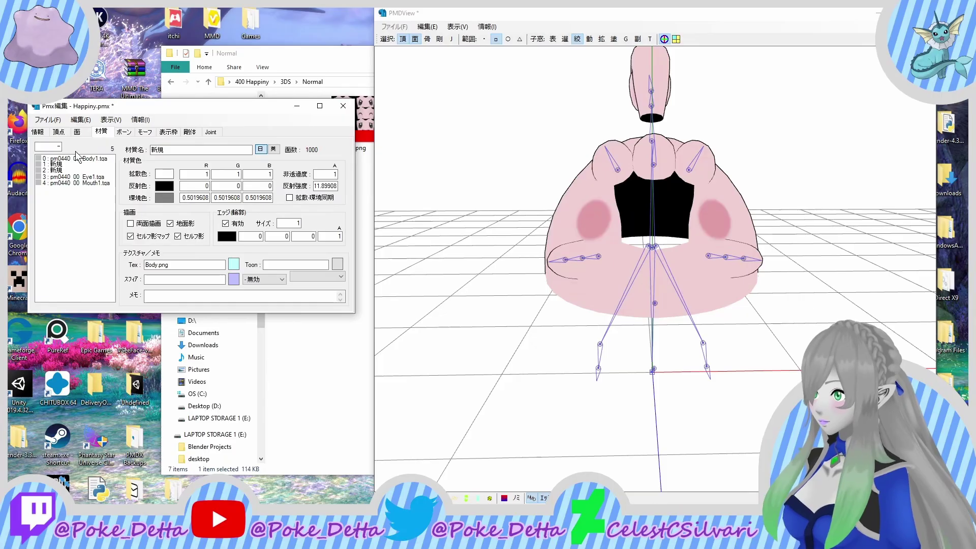
click(92, 165)
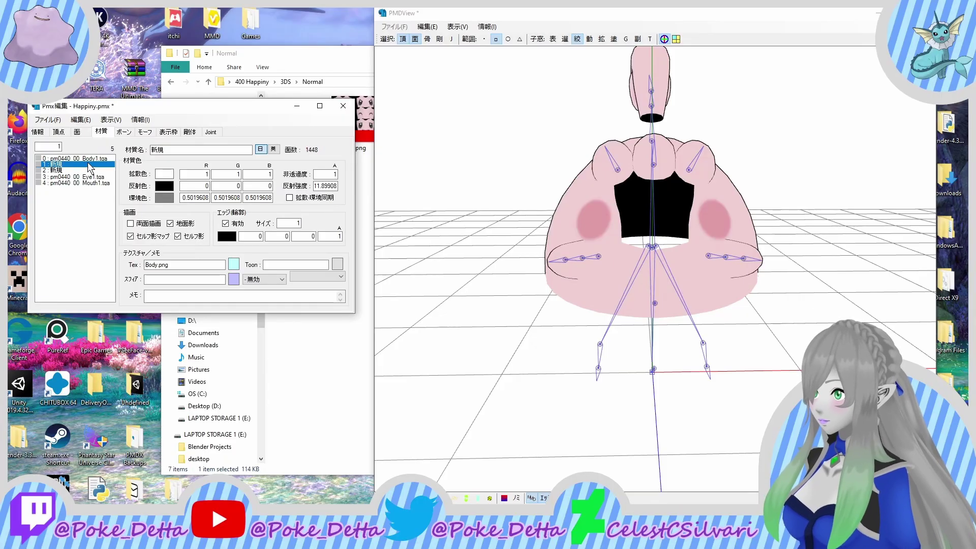
click(112, 160)
drag(208, 149, 126, 146)
text(B)
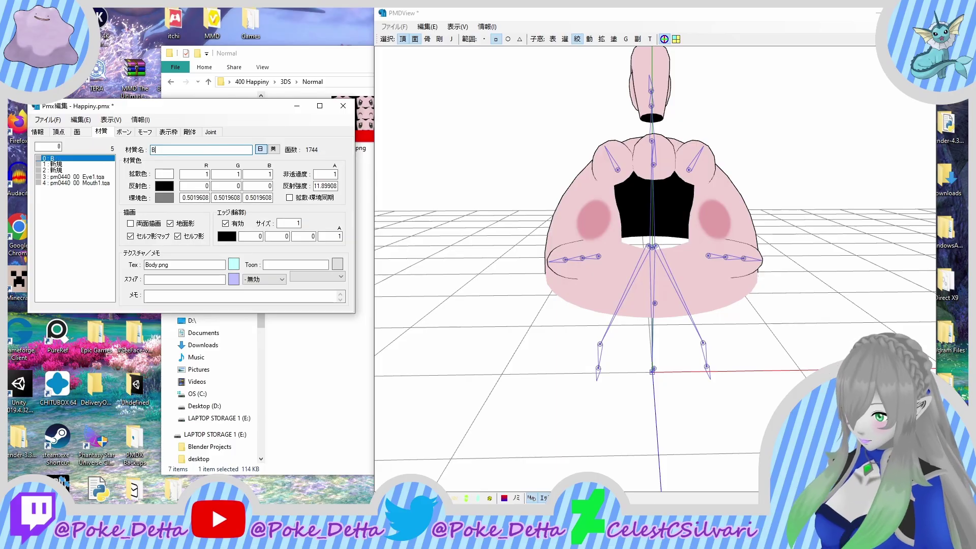
text(ody Top)
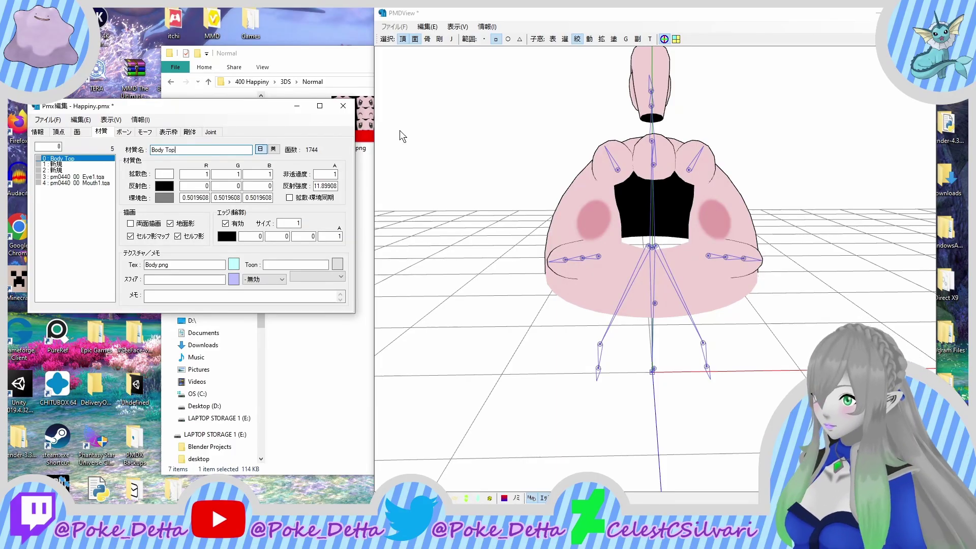
Step: Display only new material 1 in the model view and rename it "Body Bottom"
click(391, 189)
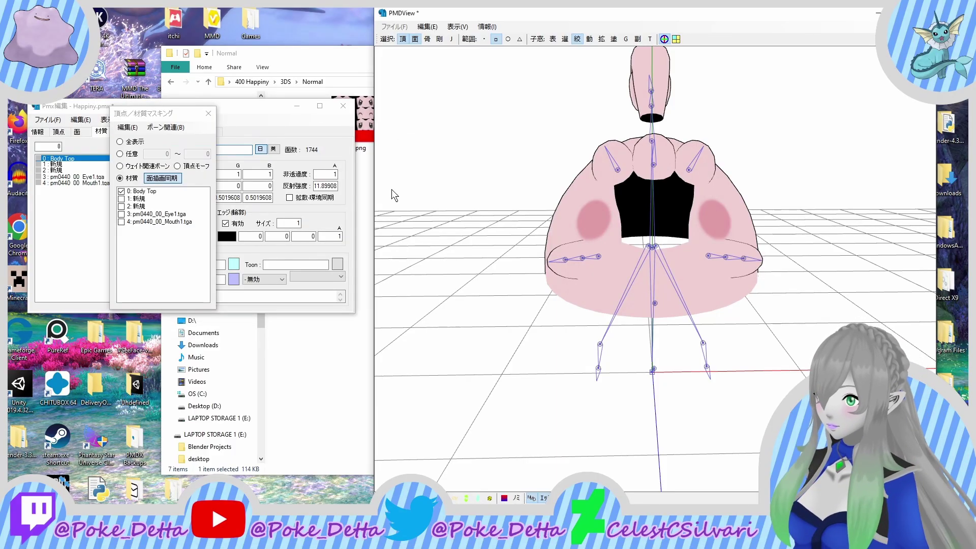
click(121, 199)
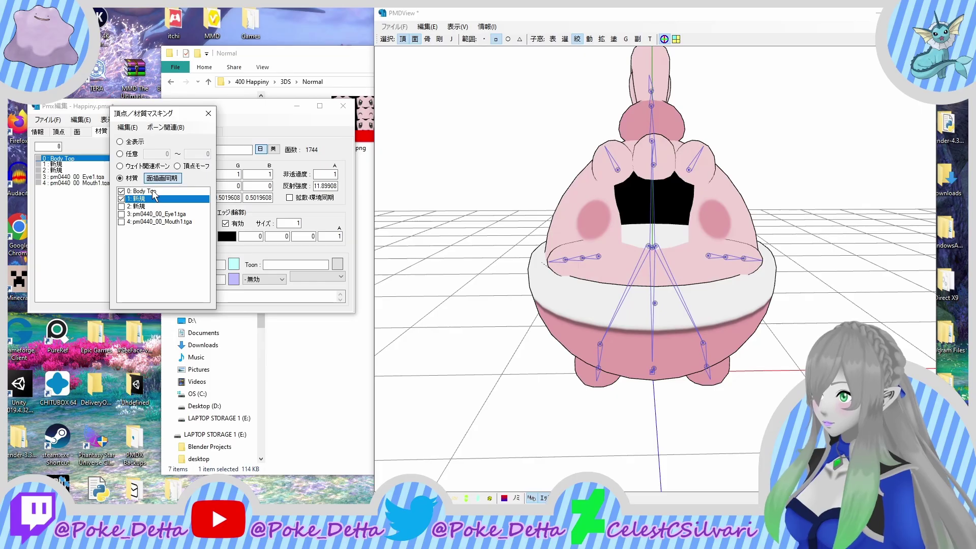
click(161, 192)
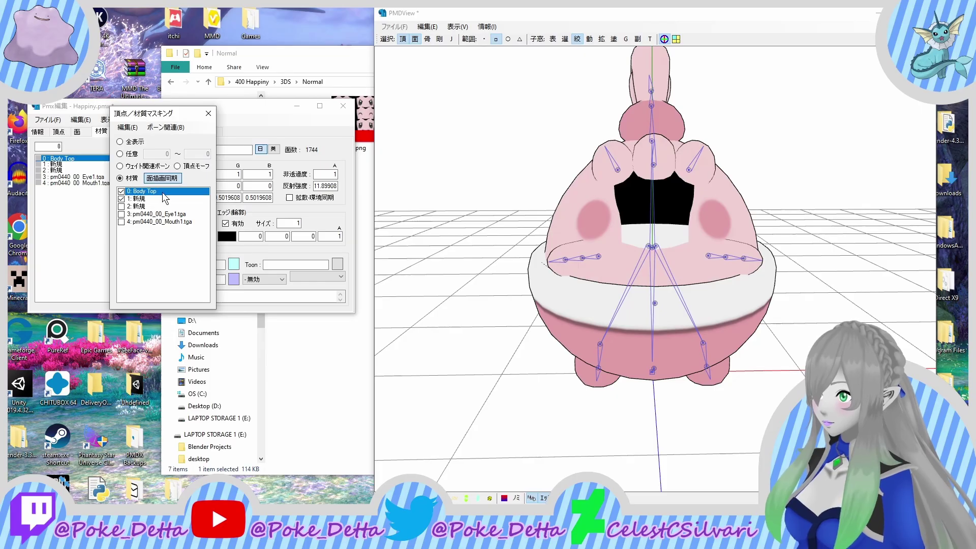
click(77, 165)
double_click(190, 150)
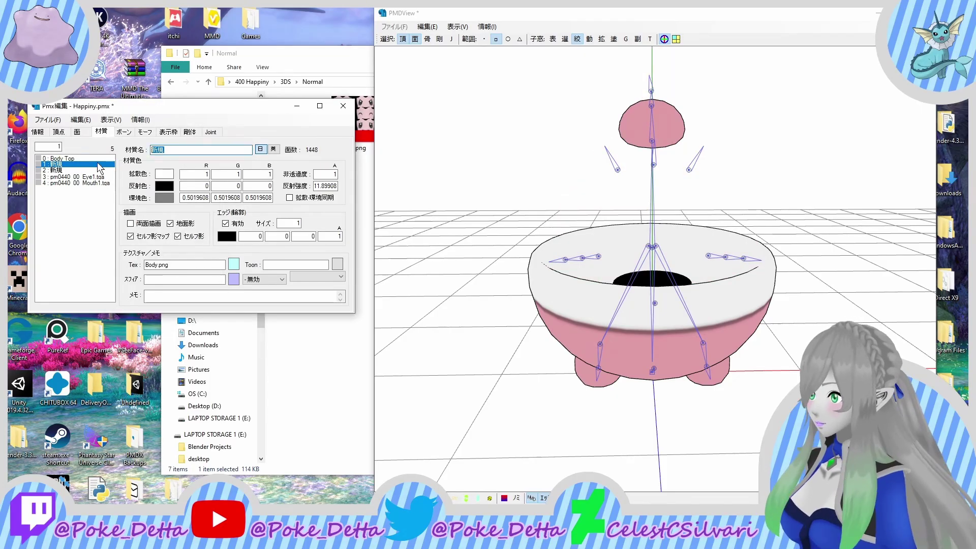
text(Body Bottom)
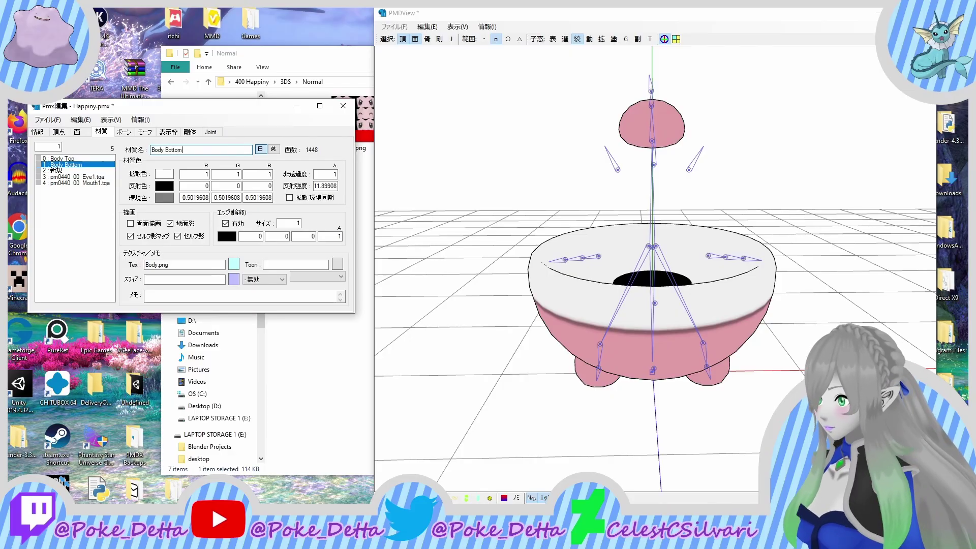
Step: Display only new material 2 in the model view and examine it from an angle
click(548, 227)
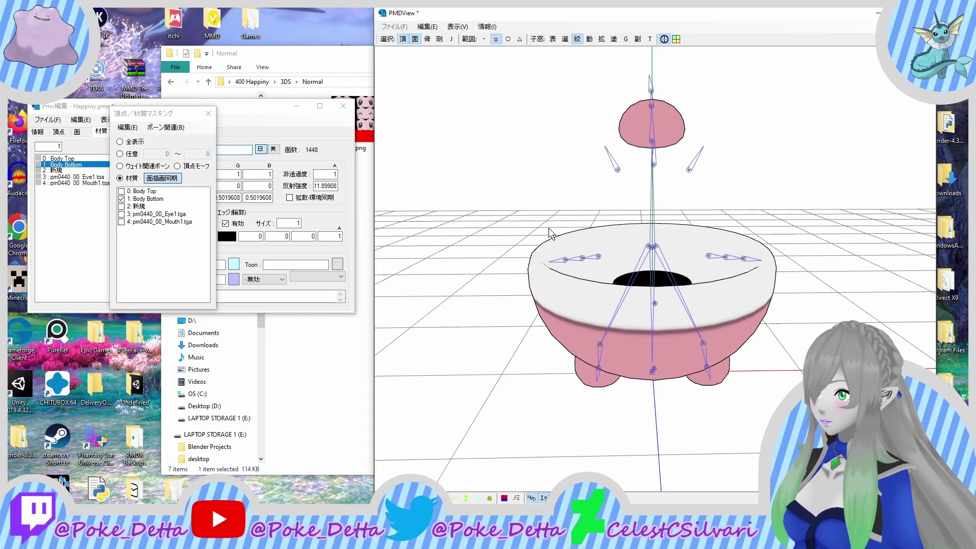
click(148, 198)
click(153, 200)
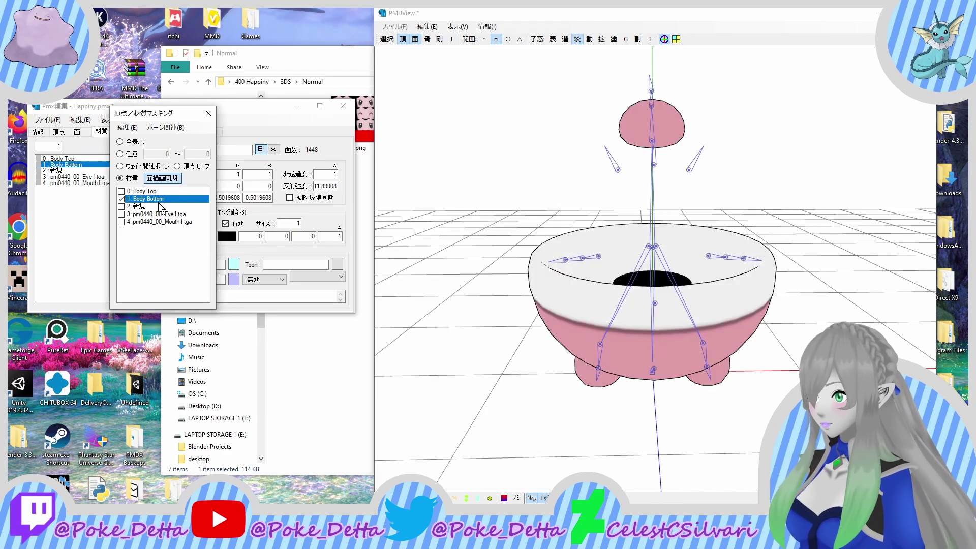
click(158, 201)
click(155, 207)
right_drag(514, 283, 397, 282)
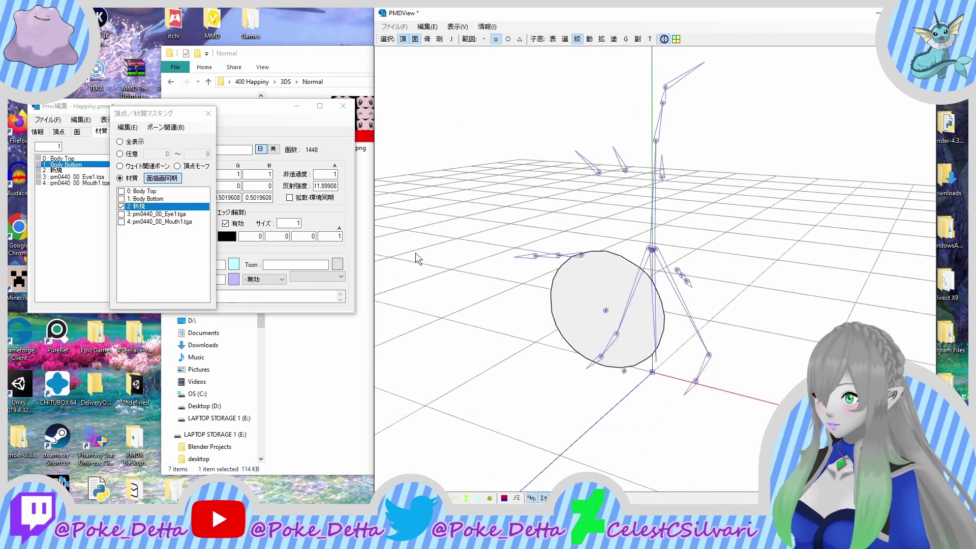
Step: Rename material 2 as "Smooth Stone"
click(72, 171)
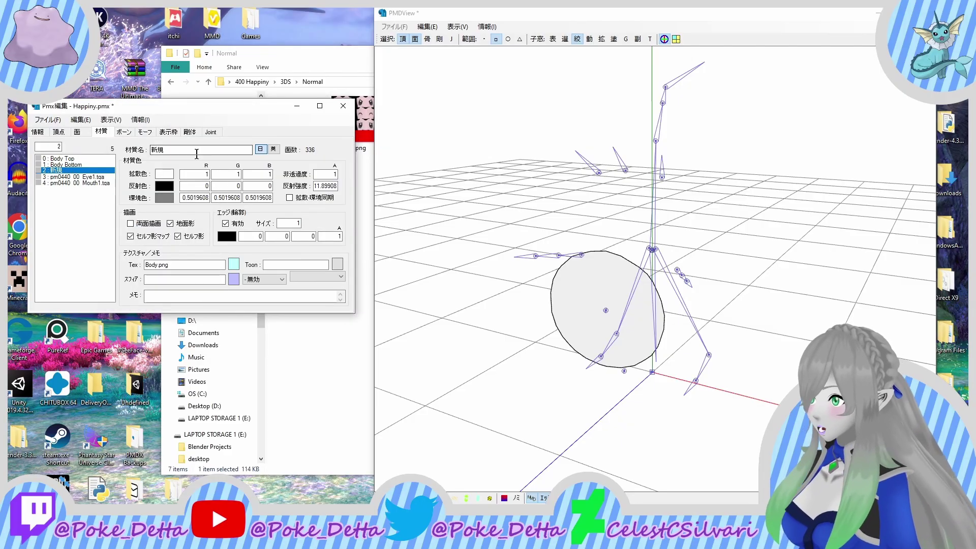
click(196, 150)
double_click(195, 150)
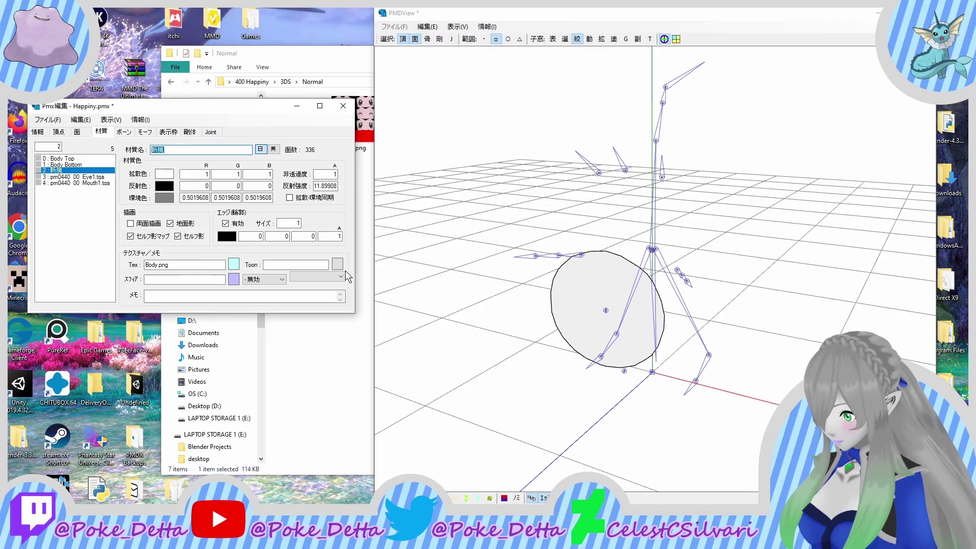
text(Smooth Stone)
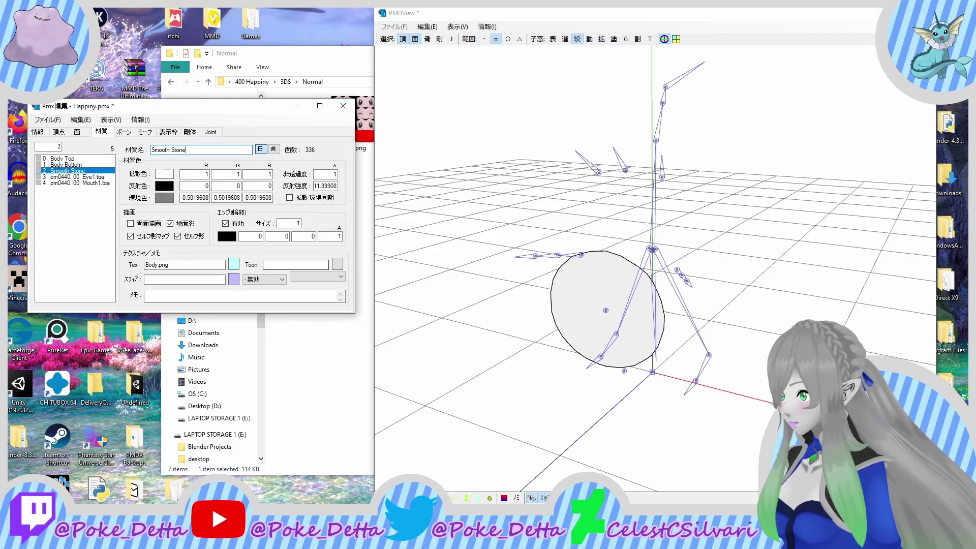
click(130, 236)
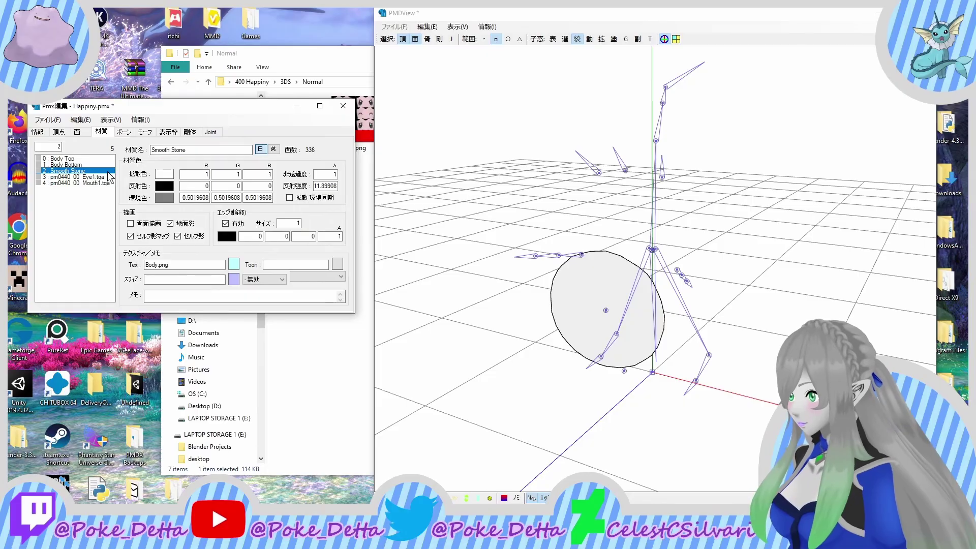
Step: Rename the pm0440_00_Eye1.tga material as "Eyes" and the pm0440_00_Mouth1.tga material as "Mouth"
click(87, 177)
drag(213, 150, 28, 164)
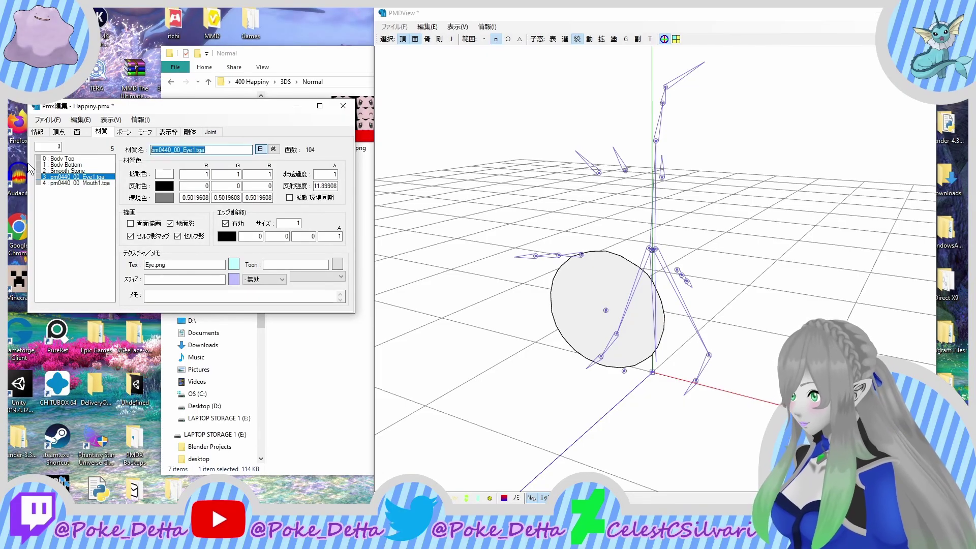
text(Eyes)
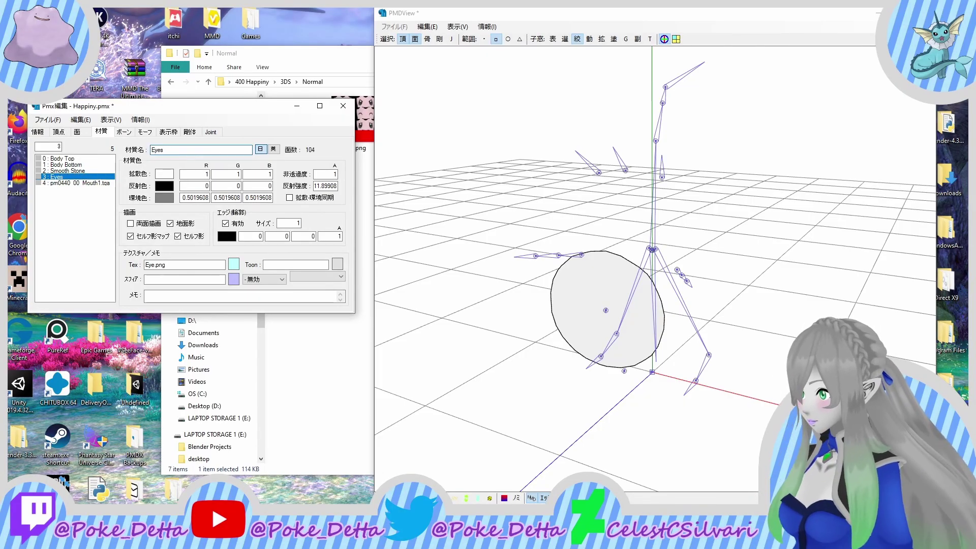
click(97, 183)
drag(234, 151, 121, 170)
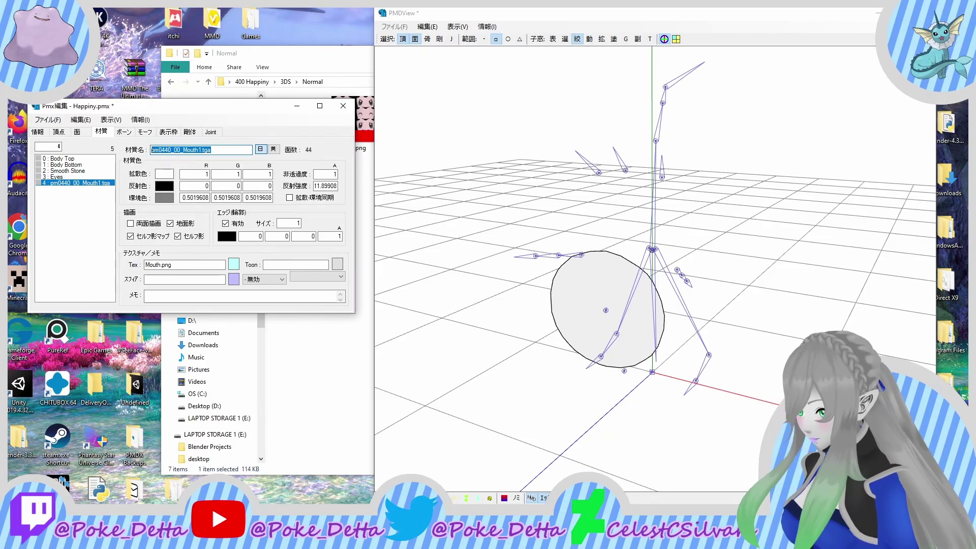
text(Mouth)
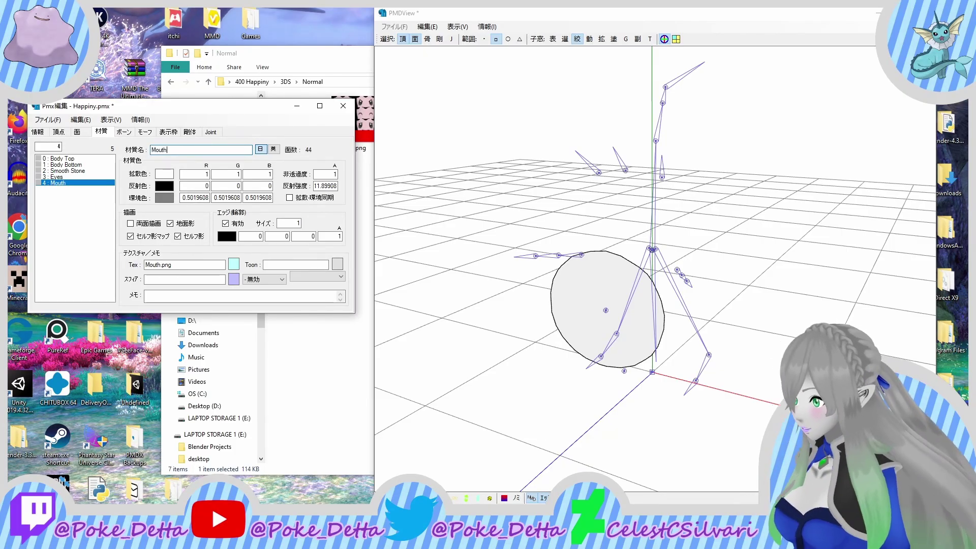
Step: Turn off the masking's face-drawing sync (面描画同期) to view the complete model from the front
click(460, 318)
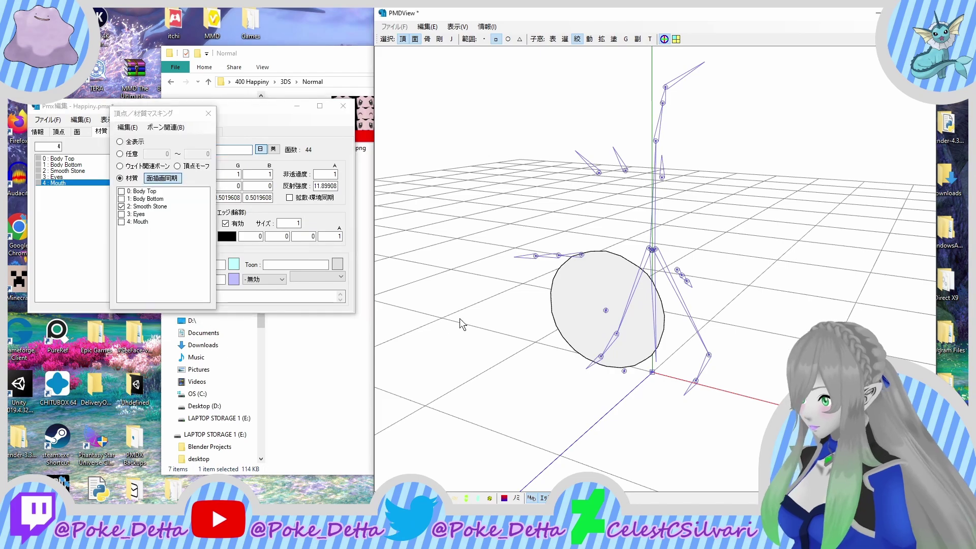
click(153, 181)
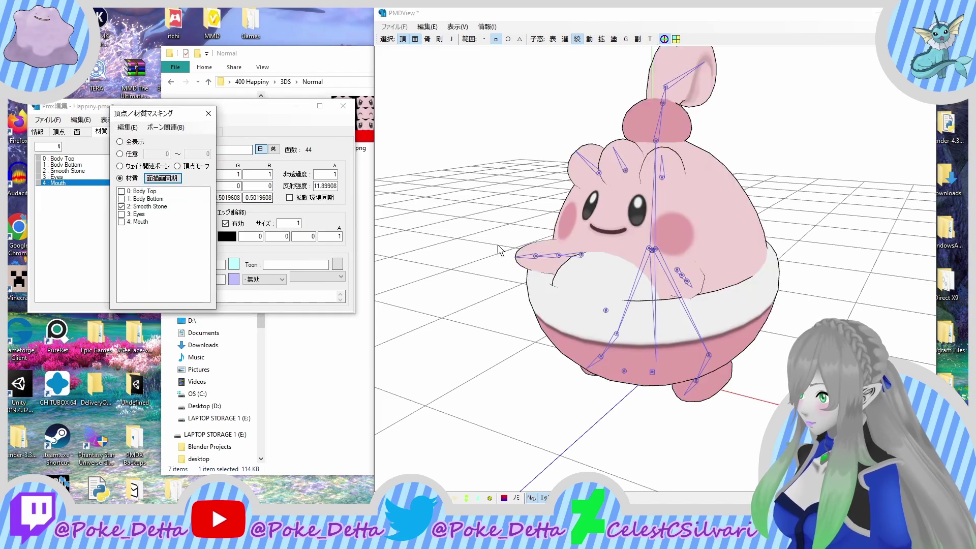
mouse_move(571, 254)
right_down()
mouse_move(631, 247)
mouse_move(587, 254)
right_up()
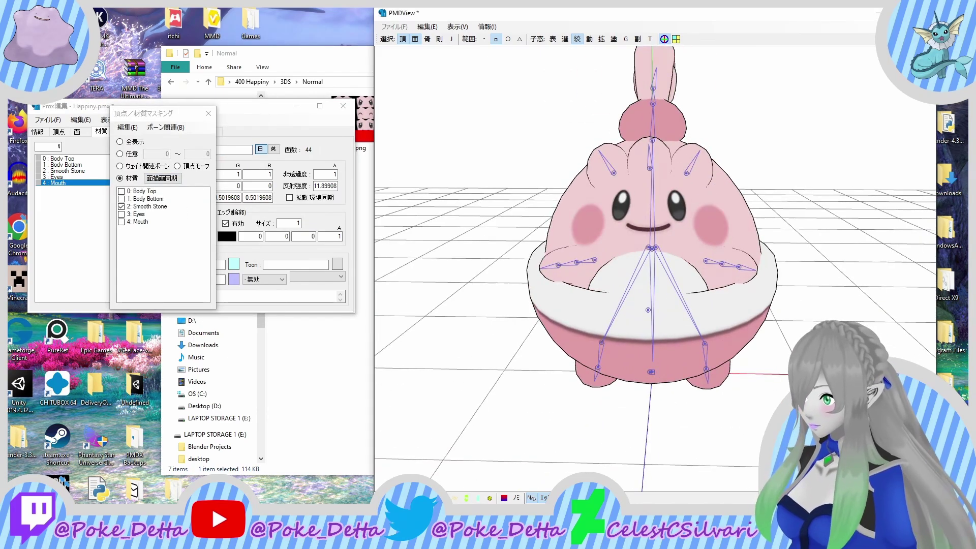
Step: Switch to File Explorer and open the "To be redone" folder inside "pokemon works" on LAPTOP STORAGE 1 (E:)
click(386, 540)
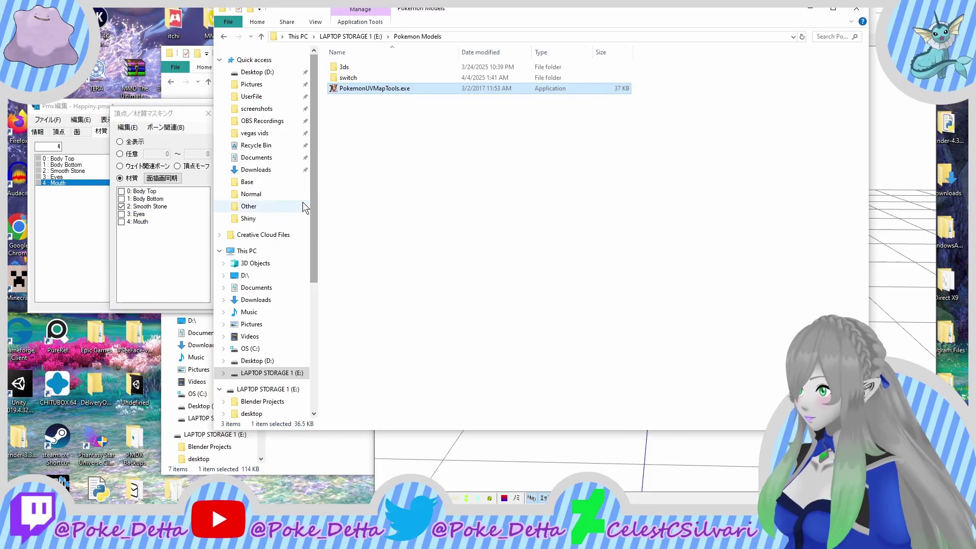
click(370, 37)
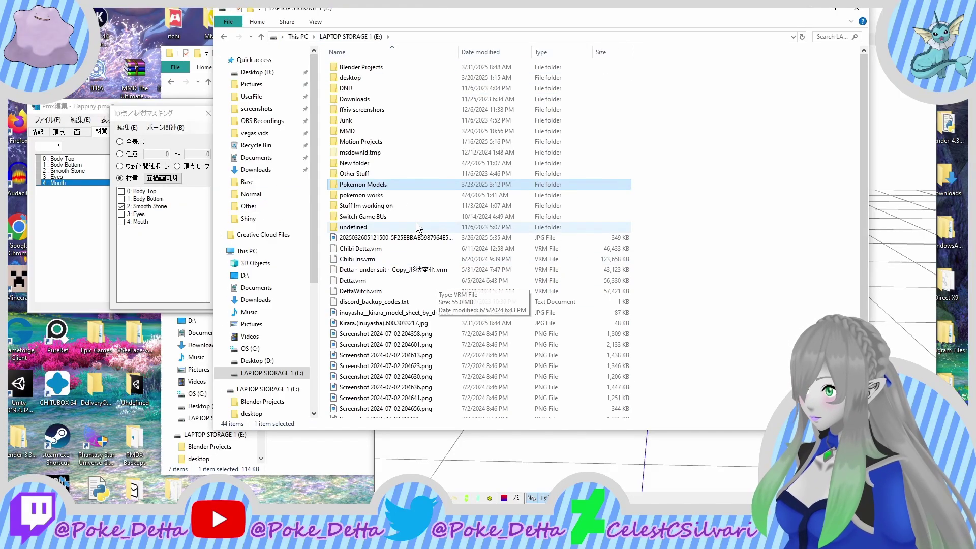
double_click(373, 197)
scroll(508, 305, down, 10)
scroll(513, 328, down, 20)
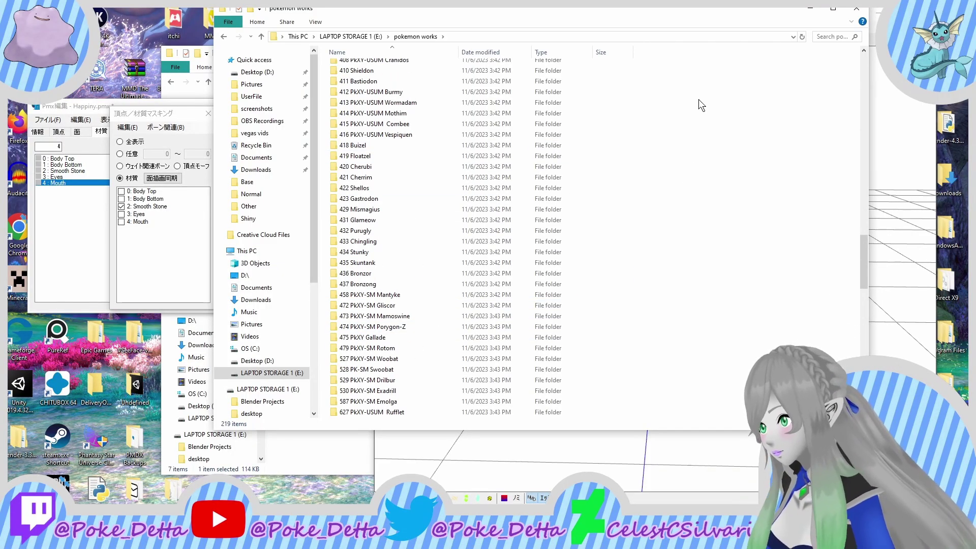
scroll(698, 100, down, 13)
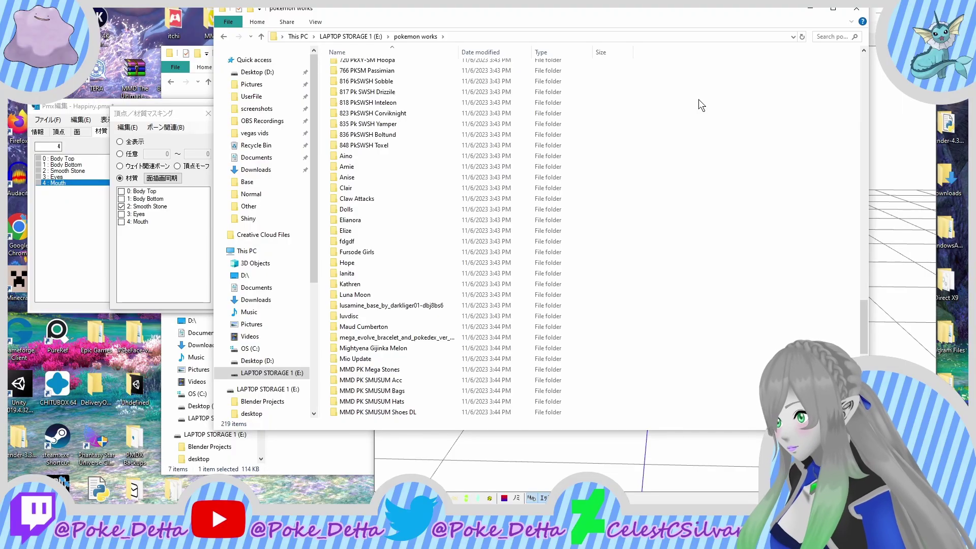
scroll(699, 100, down, 11)
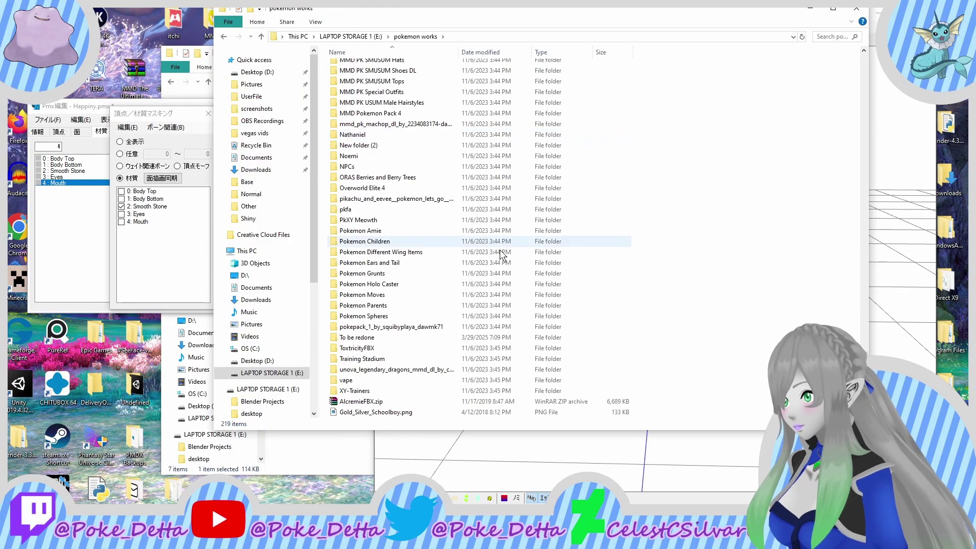
click(376, 337)
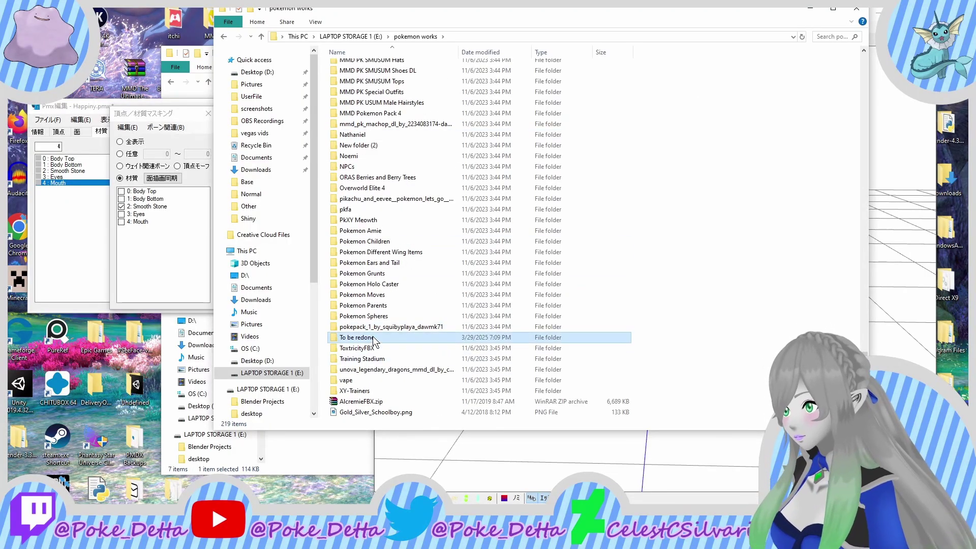
click(373, 337)
double_click(411, 337)
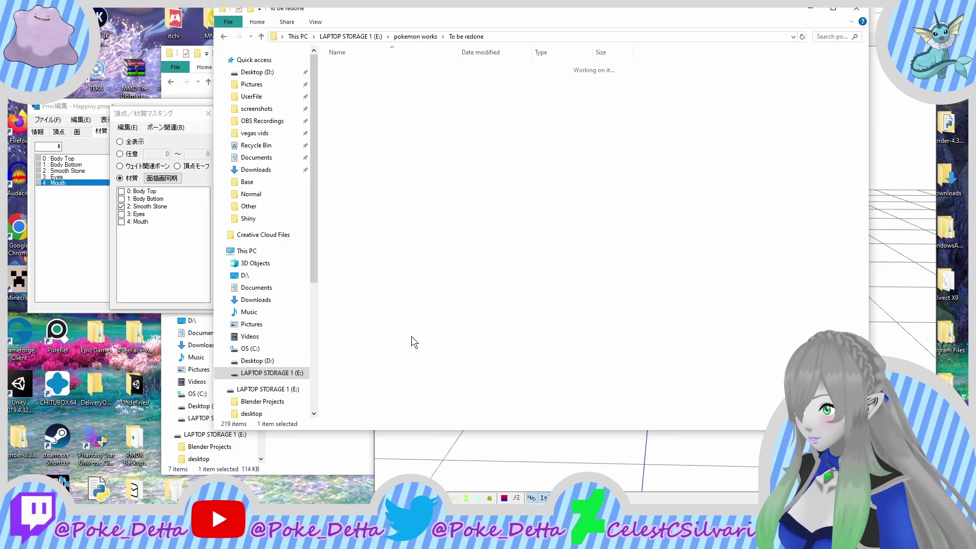
Step: Copy nah.spa and toon1.bmp from "To be redone" into the Normal folder of 400 Happiny's 3DS textures
click(396, 366)
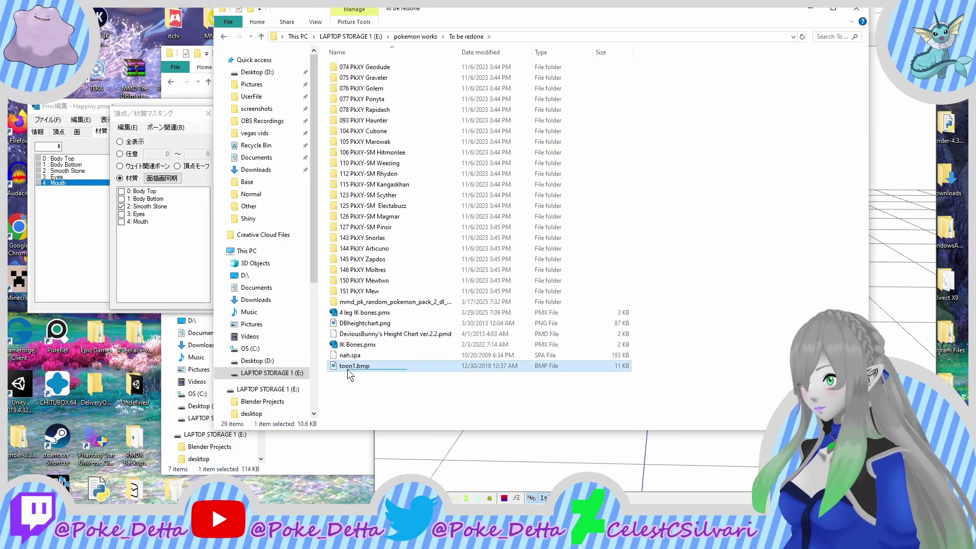
shift+click(350, 355)
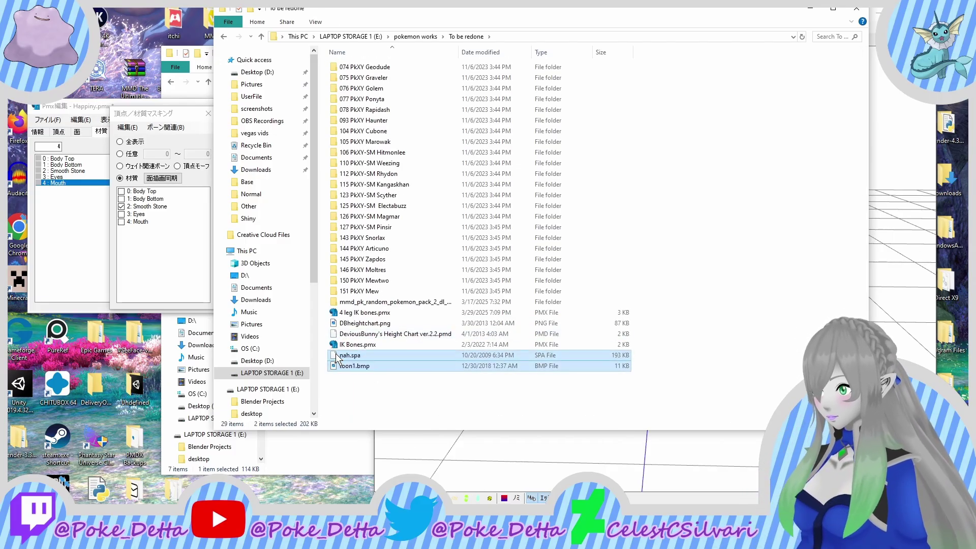
drag(350, 356, 404, 348)
right_drag(404, 348, 440, 274)
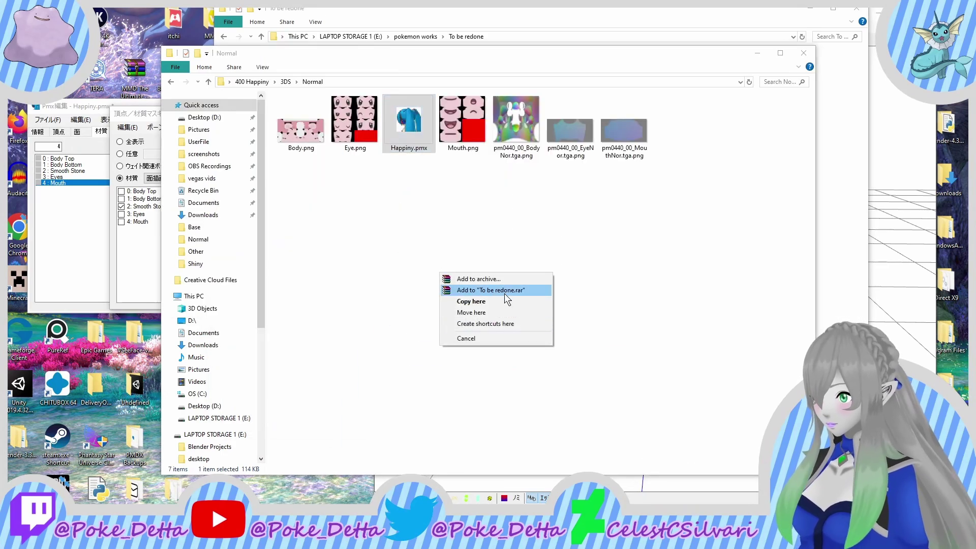
click(516, 303)
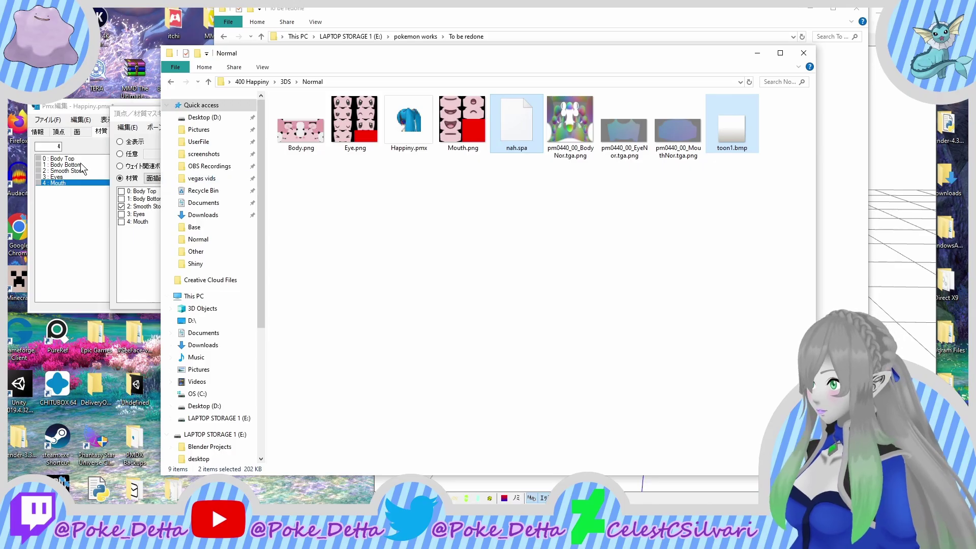
Step: Assign nah.spa as an additive sphere map (加算スフィア) and toon01.bmp as the toon for all five materials in the PMX editor
click(66, 159)
drag(66, 161, 73, 234)
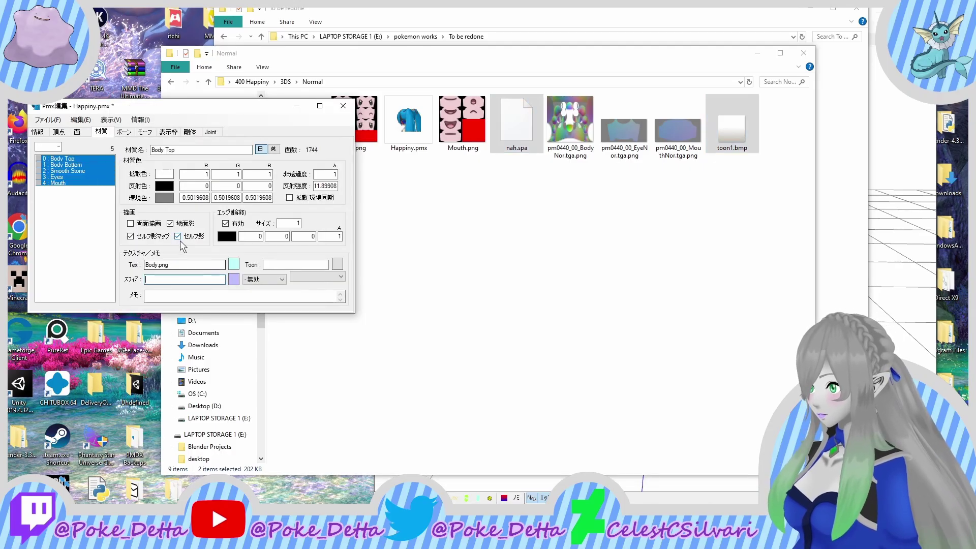
text(nah.spa)
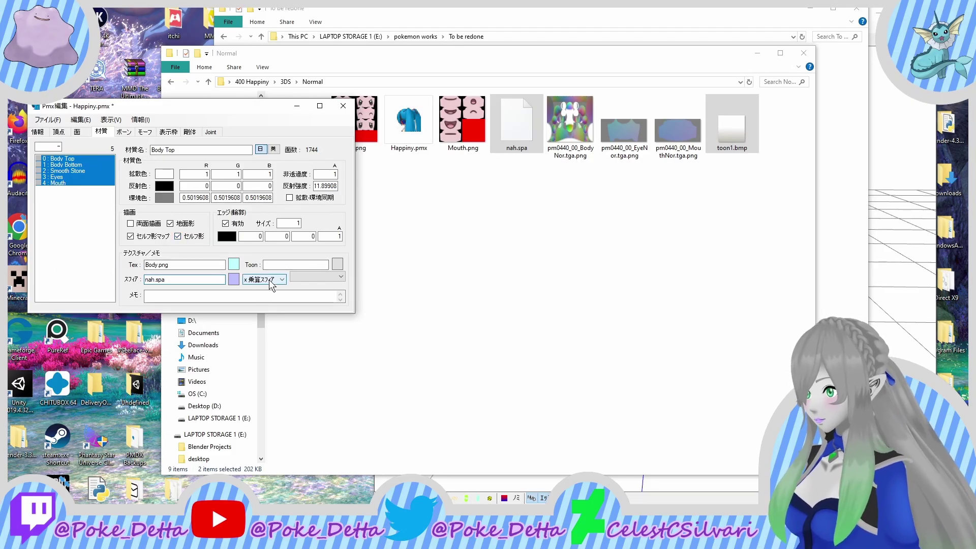
scroll(269, 280, down, 1)
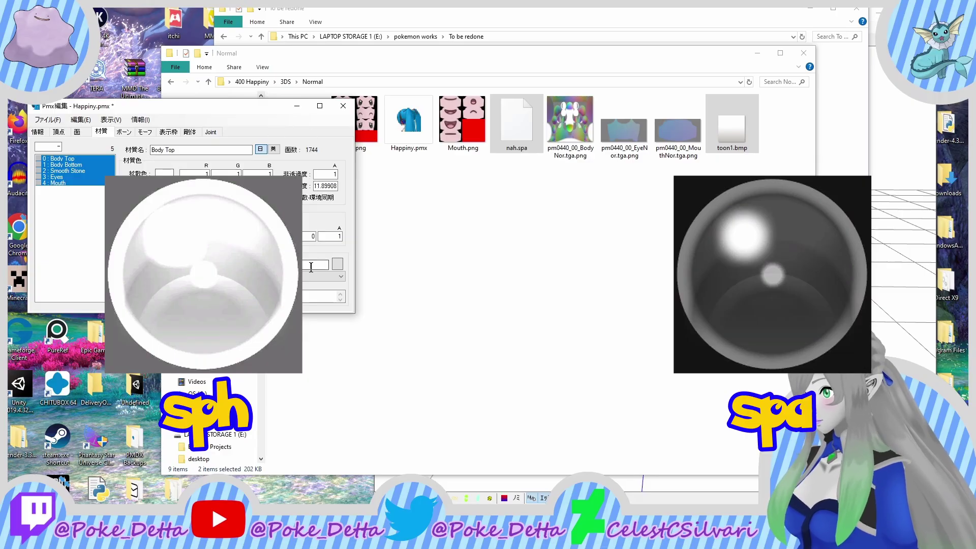
click(325, 277)
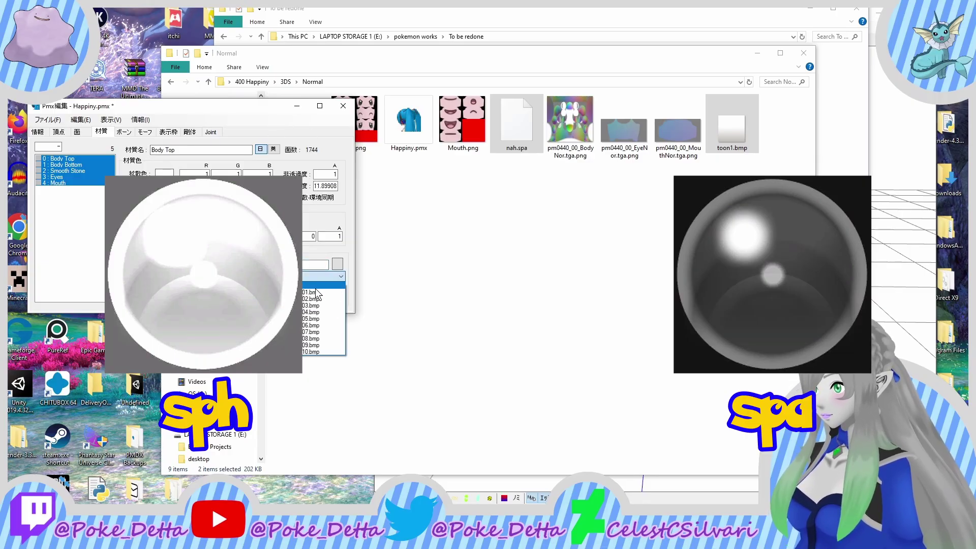
click(320, 286)
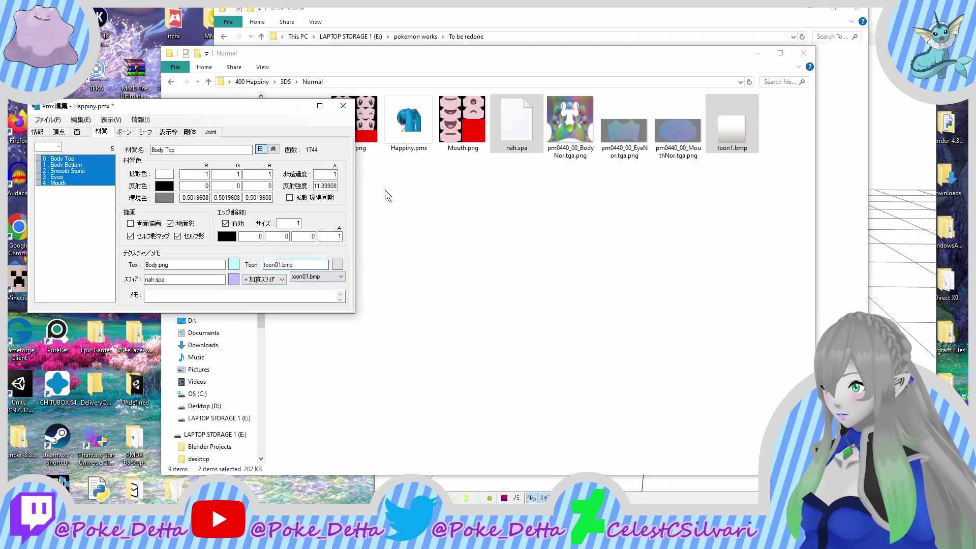
Step: Correct the toon file name of all five materials to toon1.bmp and check the model's shading from several angles
key(BackSpace)
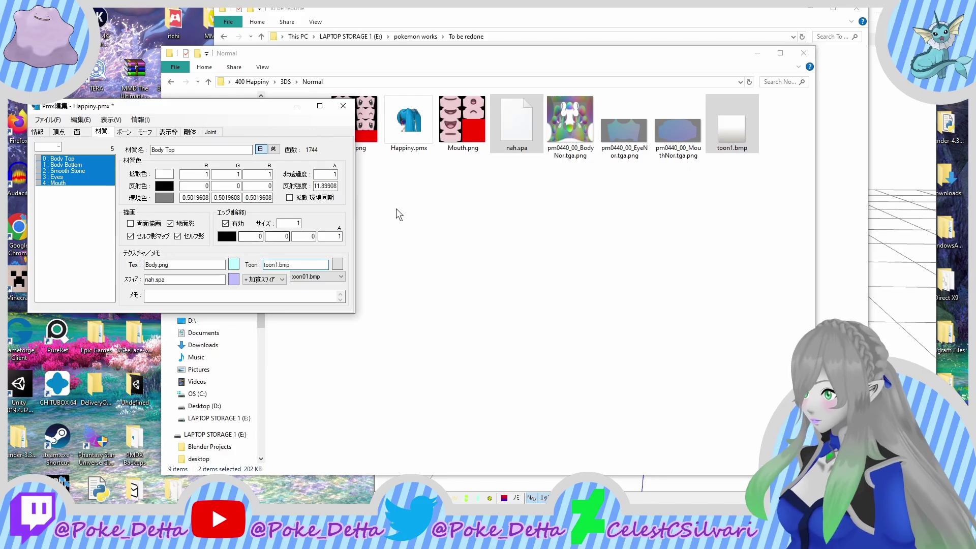
click(873, 269)
right_drag(823, 289, 540, 285)
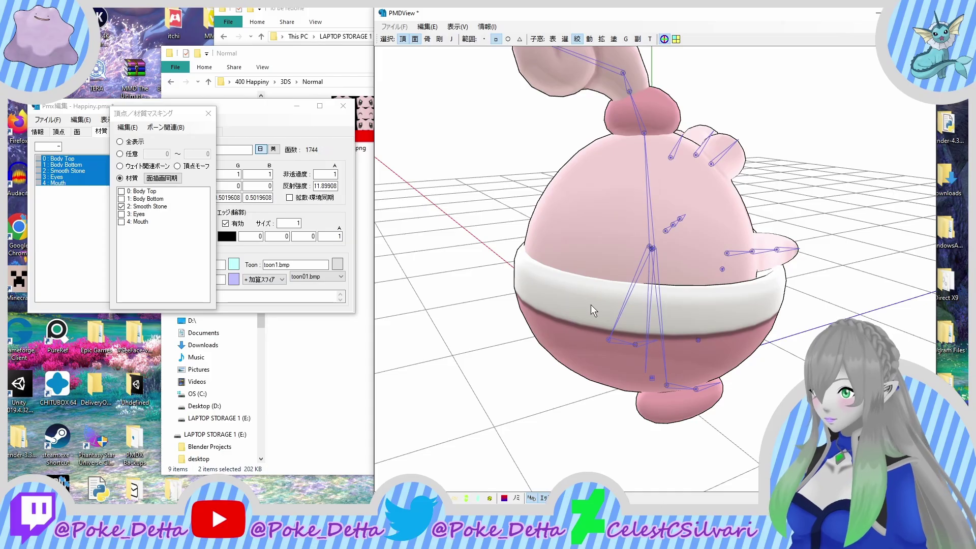
right_drag(591, 304, 508, 305)
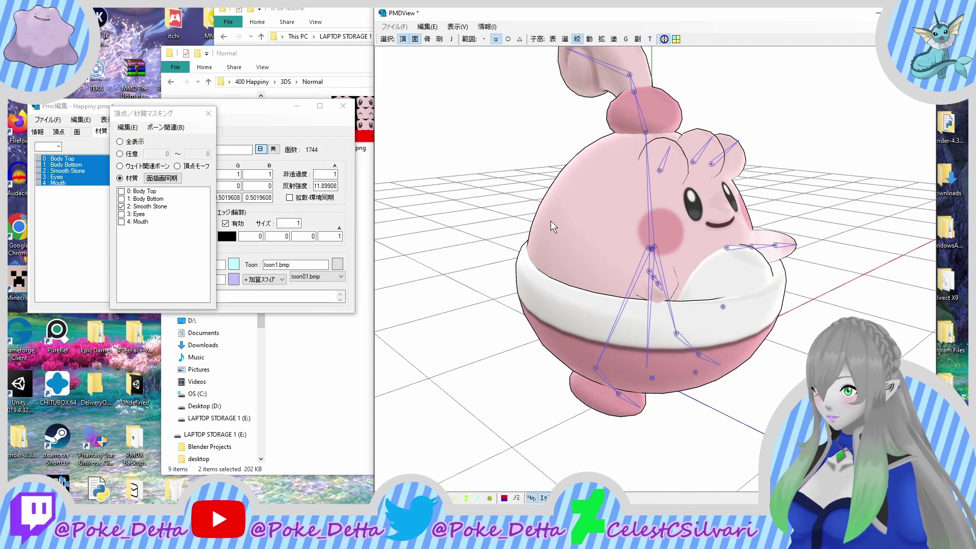
right_drag(550, 220, 522, 223)
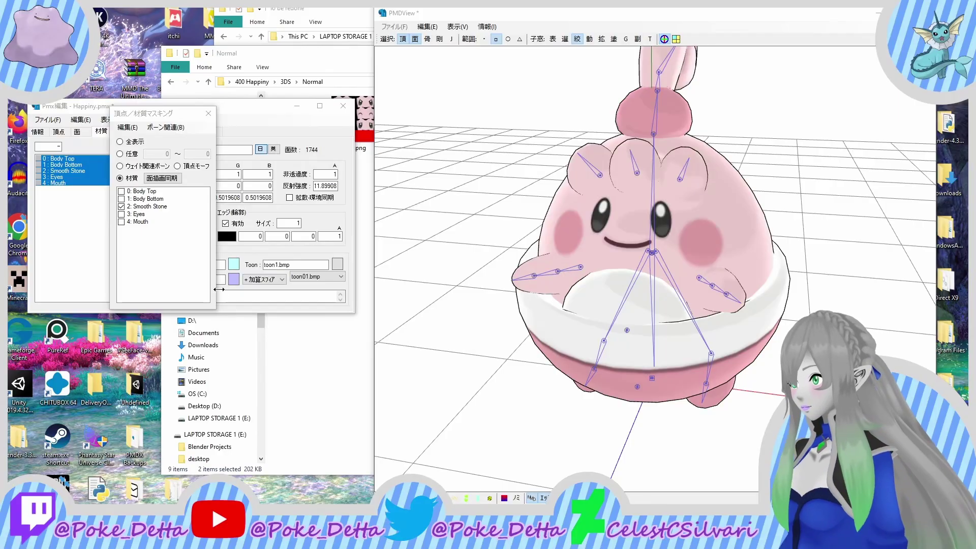
click(557, 224)
right_drag(557, 224, 465, 156)
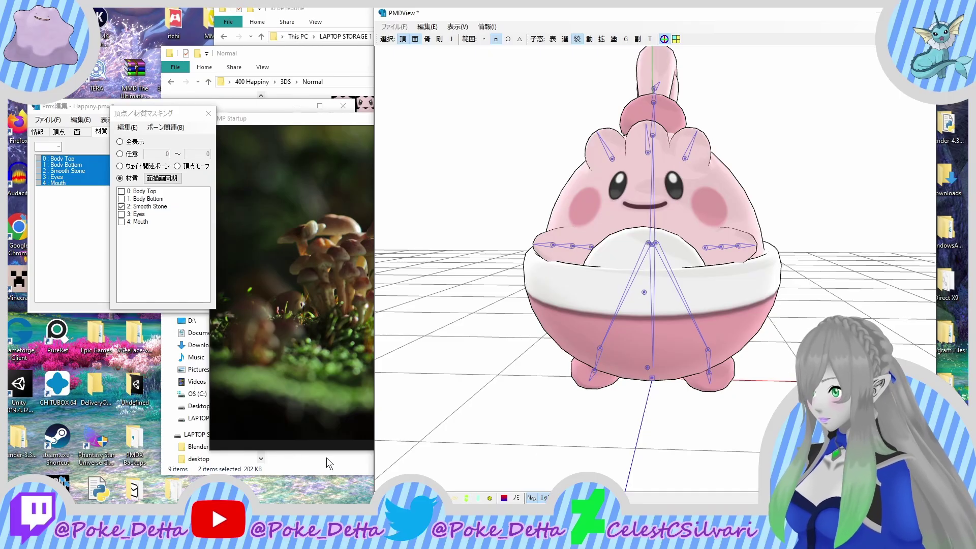
Step: Switch to File Explorer and open toon1.bmp and Body.png from Happiny's Normal folder in GIMP
click(324, 471)
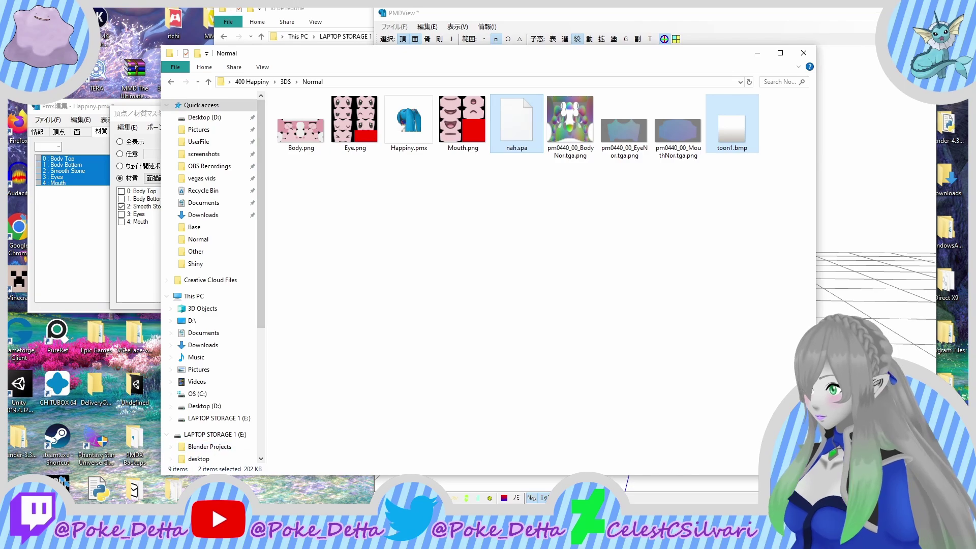
click(219, 510)
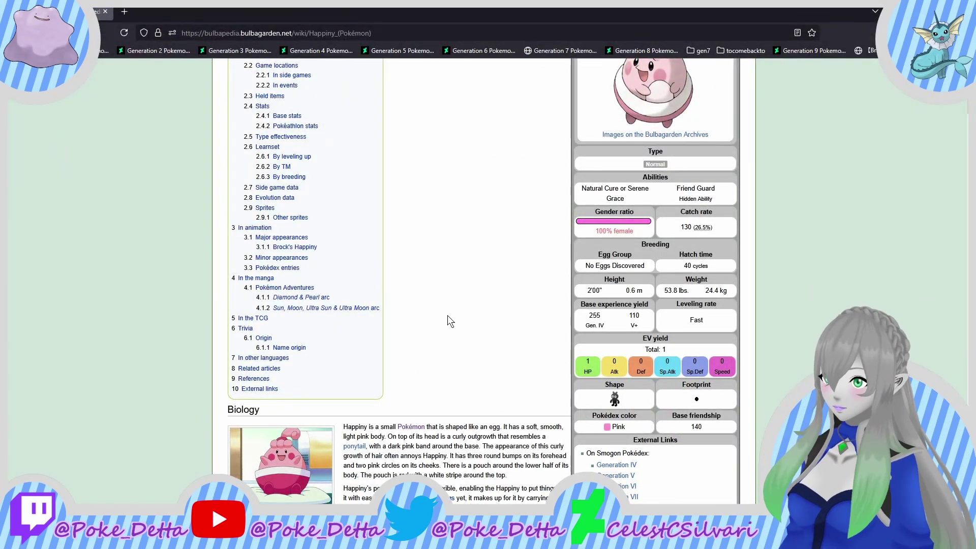
key(alt+Tab)
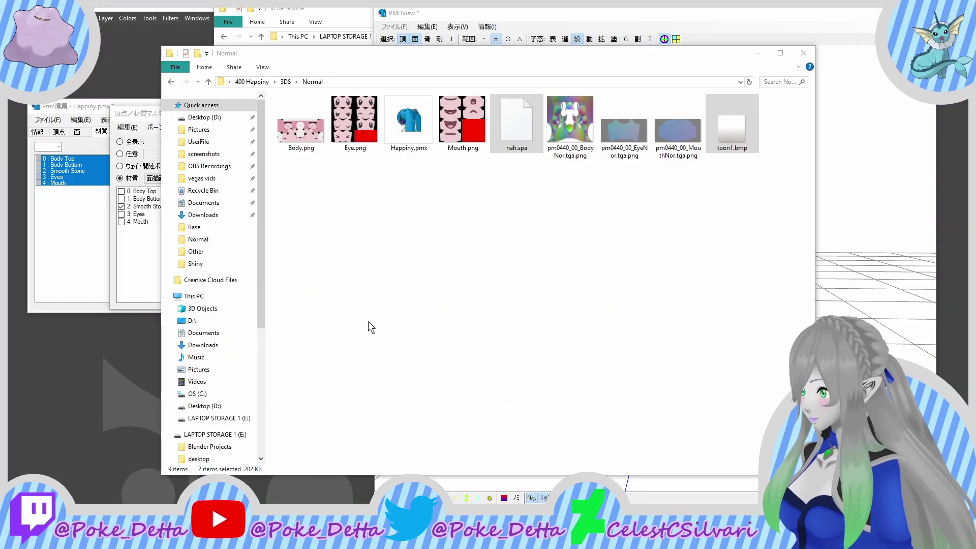
click(433, 256)
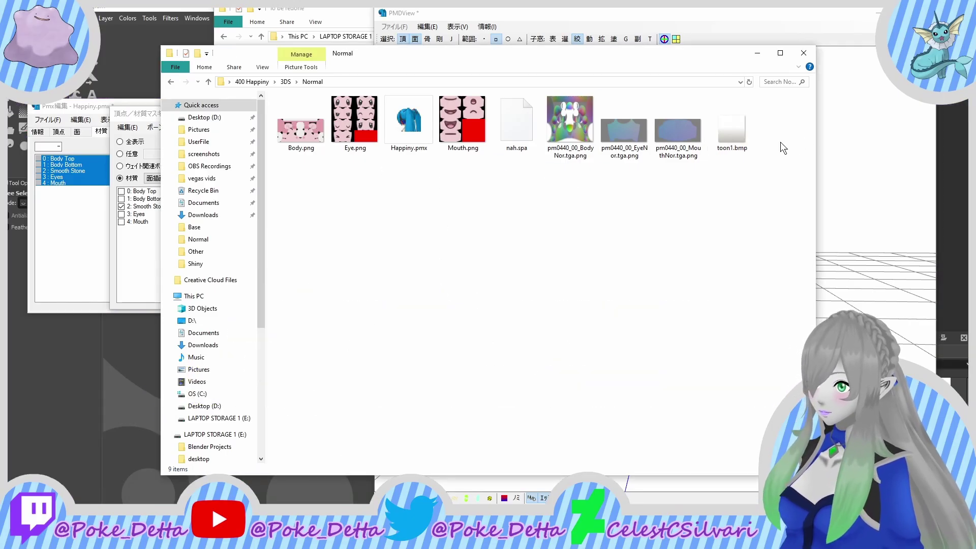
click(747, 144)
click(747, 142)
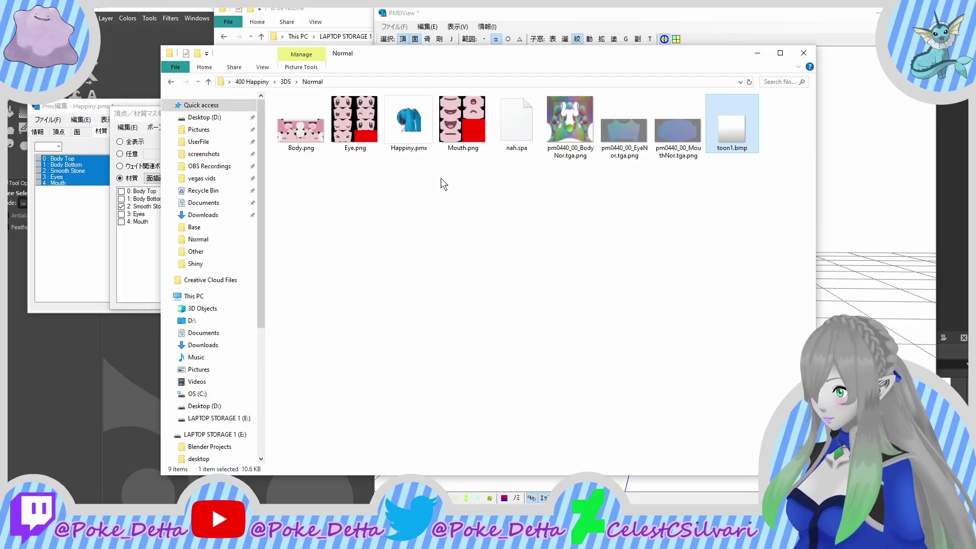
ctrl+click(309, 154)
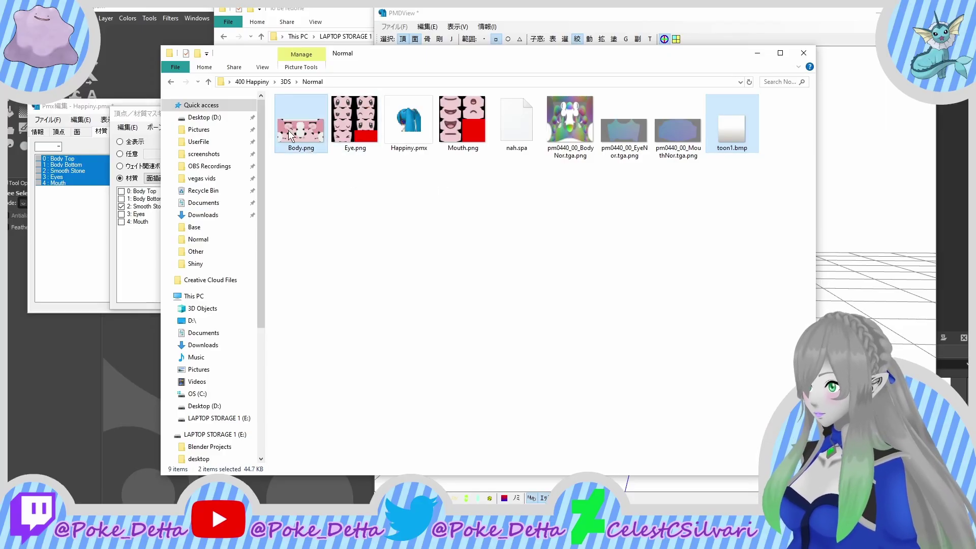
key(Return)
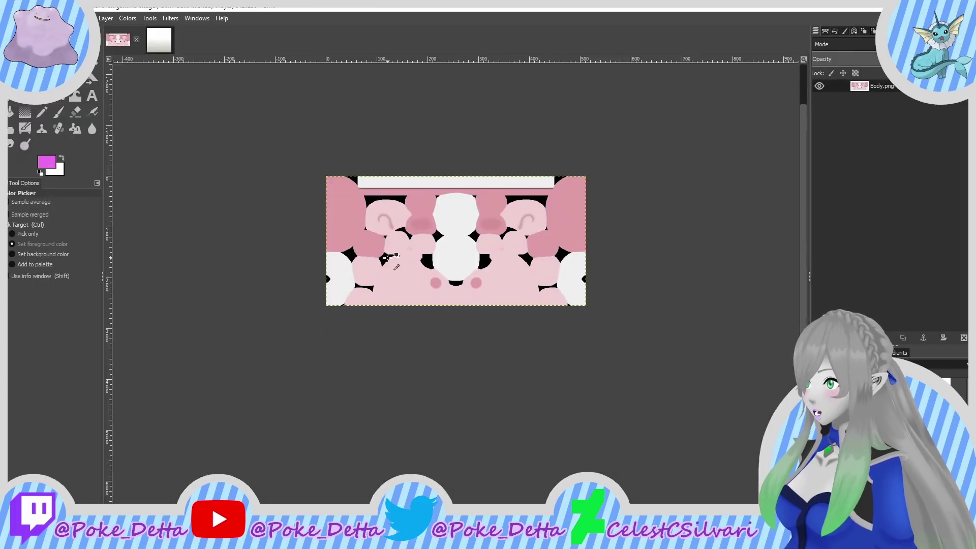
Step: Sample the medium pink from a blended edge pixel between the dark and light pink areas of Body.png as foreground colour
ctrl+scroll(364, 254, up, 5)
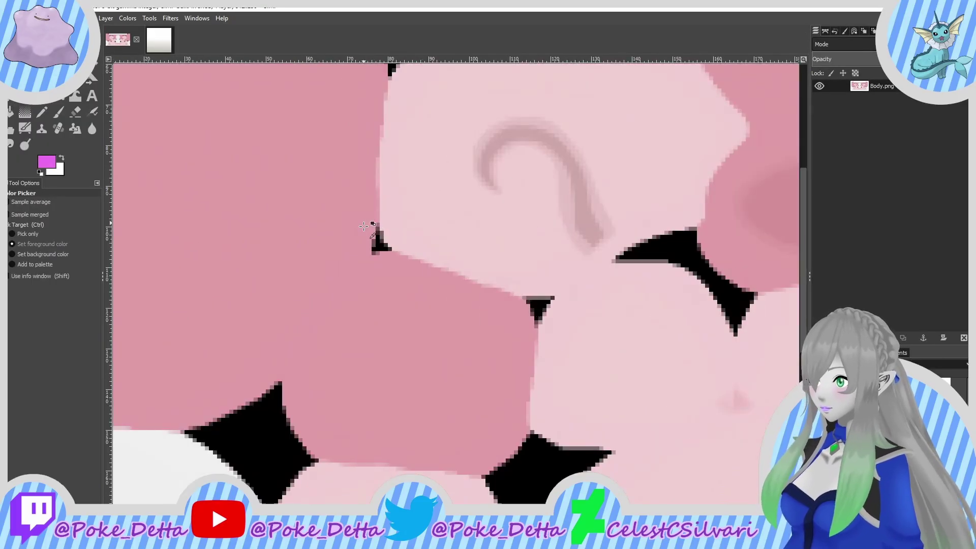
middle_drag(483, 218, 197, 163)
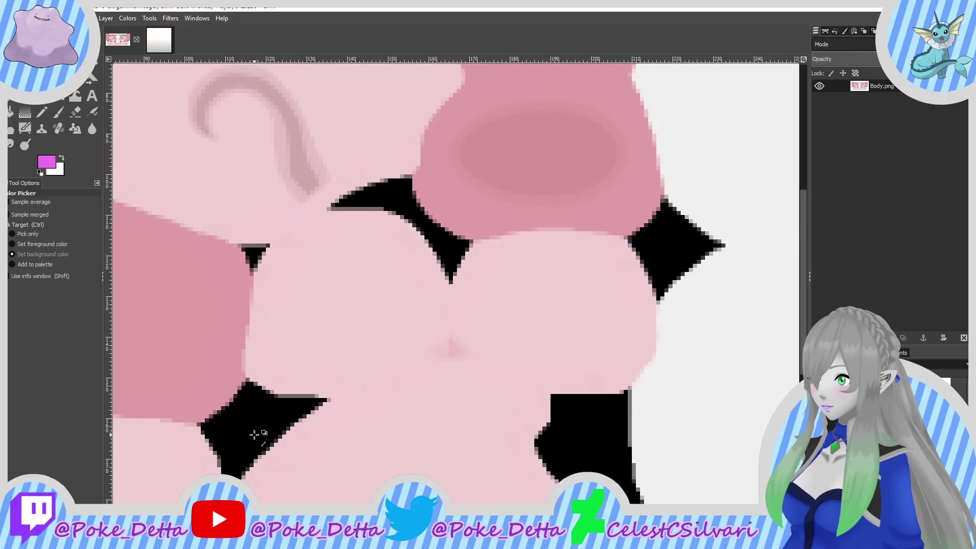
ctrl+scroll(254, 434, up, 6)
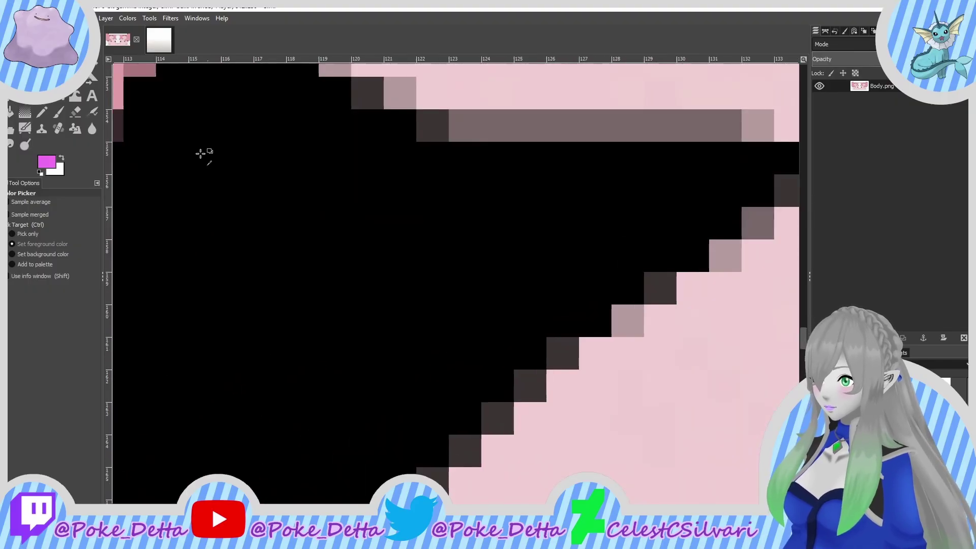
scroll(237, 112, up, 10)
scroll(237, 113, left, 3)
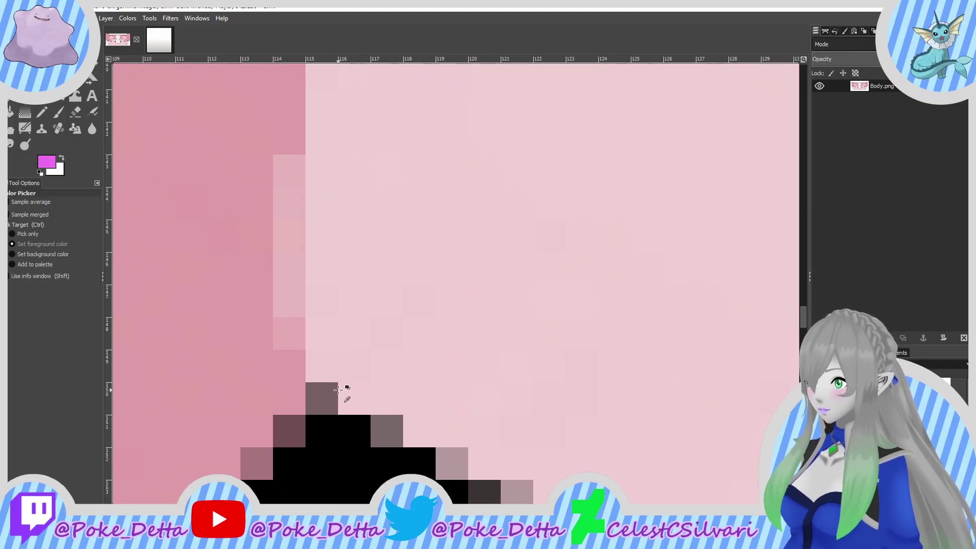
scroll(304, 280, up, 5)
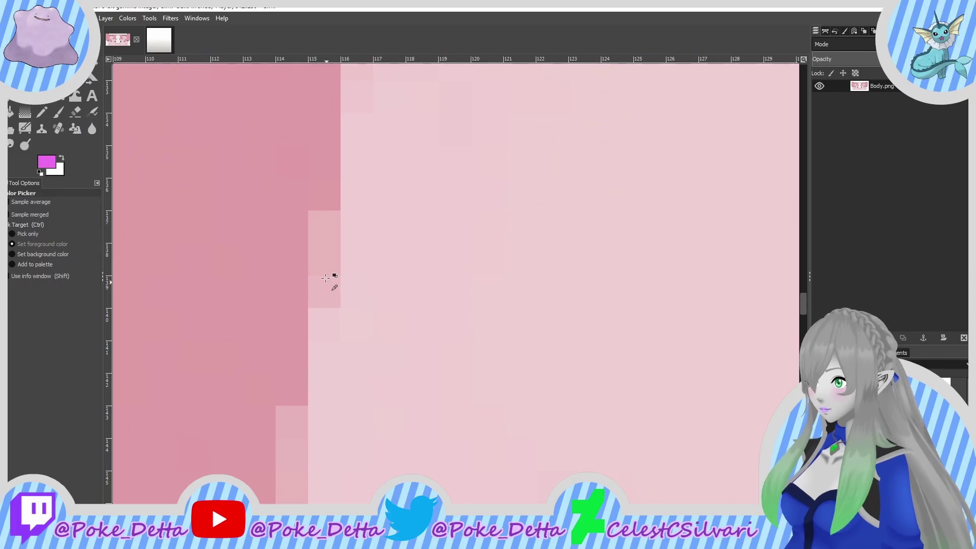
click(331, 282)
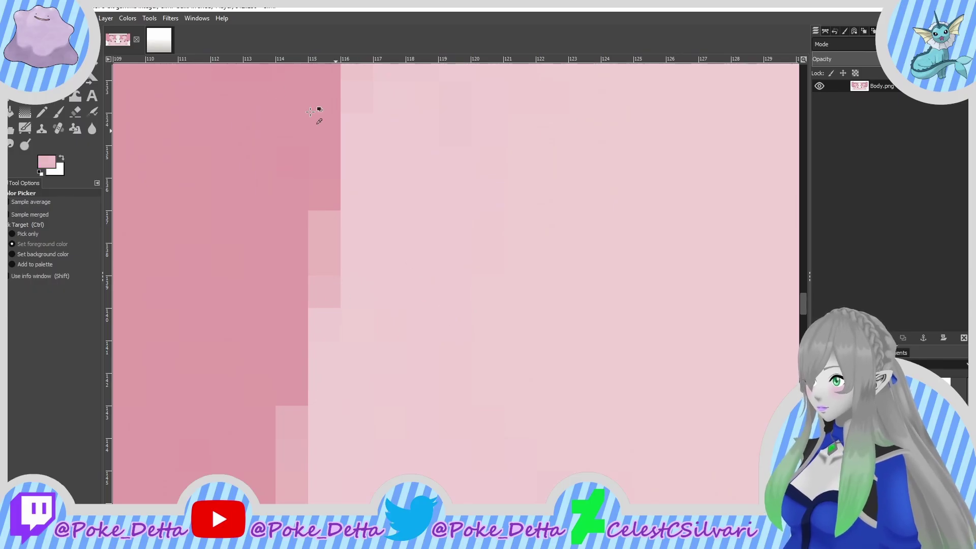
Step: Apply a linear foreground-to-white gradient on toon1.bmp from the bottom edge up to about 23, 23 px, and export the image
click(149, 33)
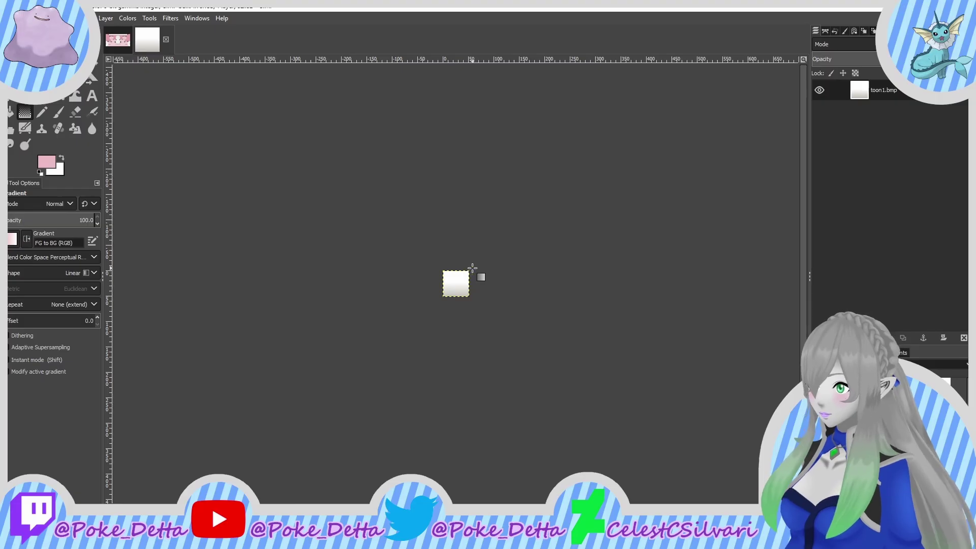
ctrl+scroll(474, 267, up, 4)
ctrl+scroll(474, 267, up, 2)
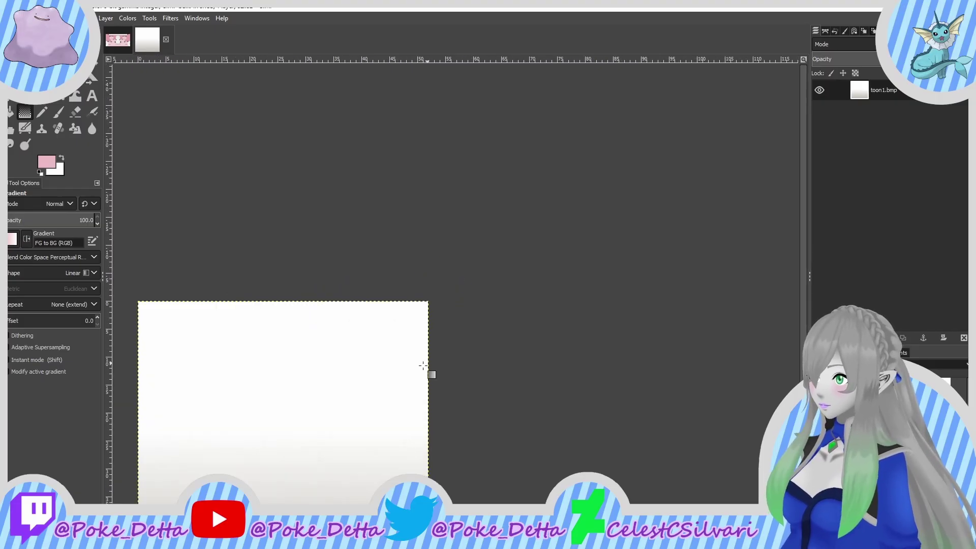
middle_drag(429, 370, 506, 196)
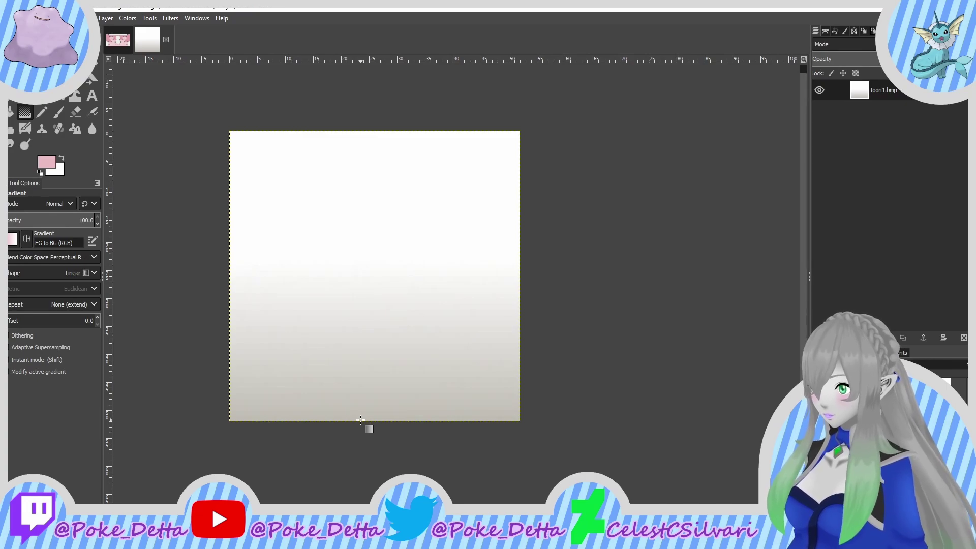
drag(359, 421, 357, 256)
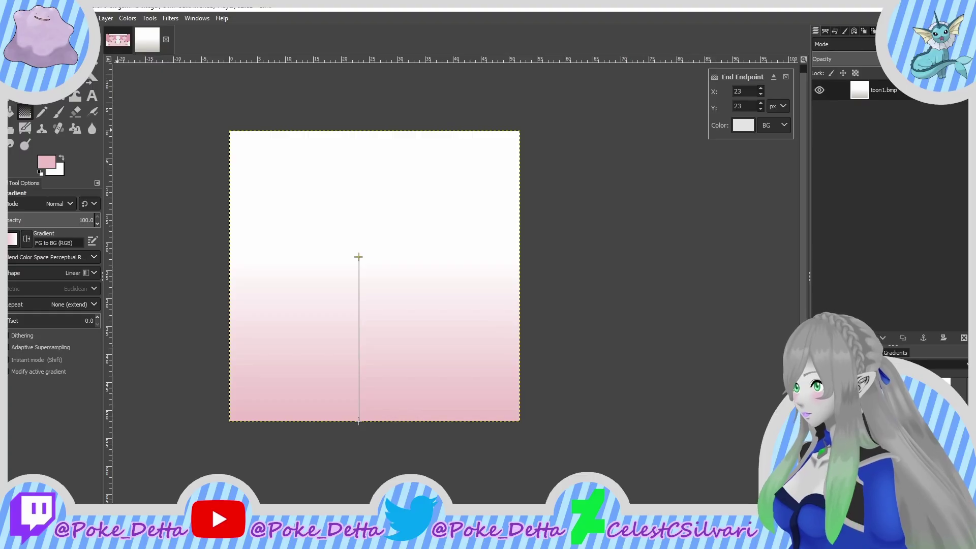
click(11, 18)
click(63, 164)
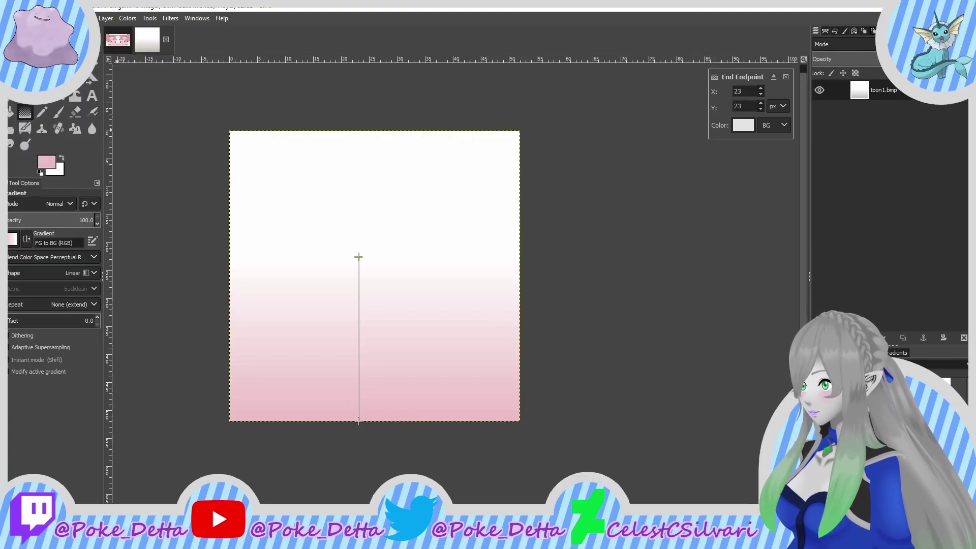
Step: Sample the dark pink body area of Body.png and adjust the foreground colour to the more saturated da8895
click(133, 43)
key(o)
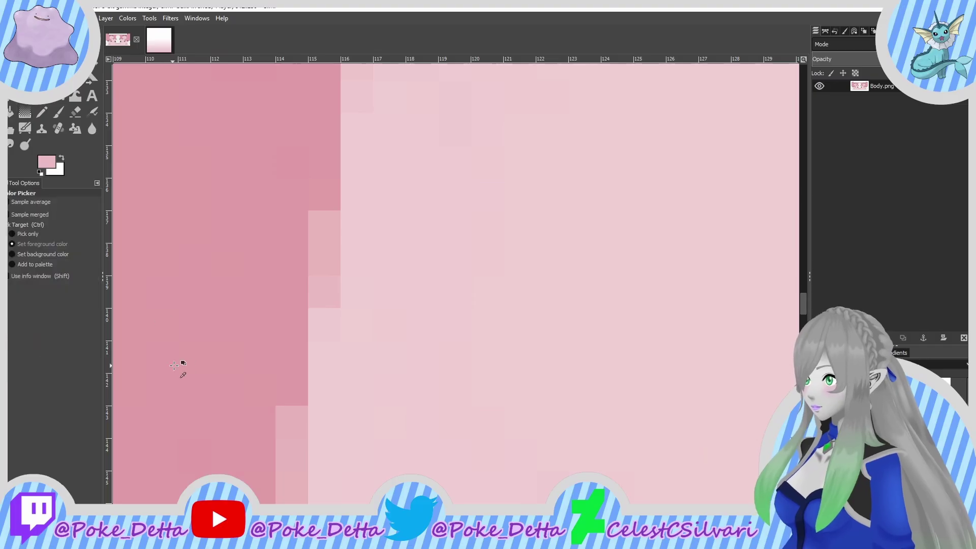
scroll(256, 364, down, 5)
click(260, 275)
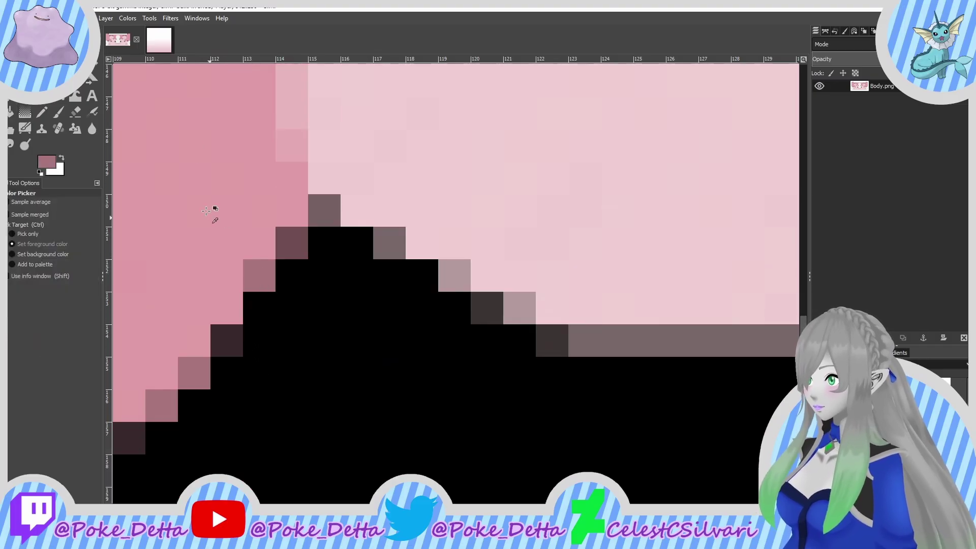
middle_drag(217, 190, 603, 83)
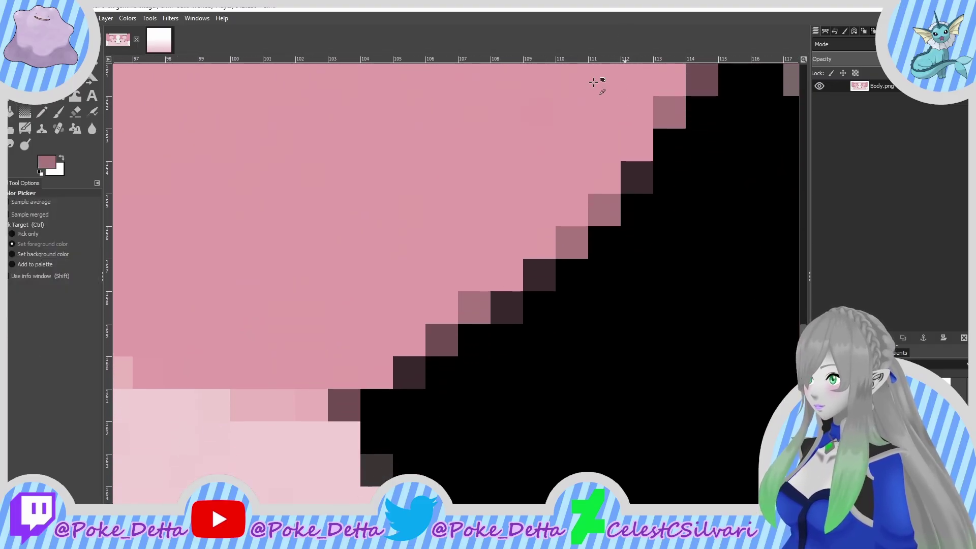
click(288, 245)
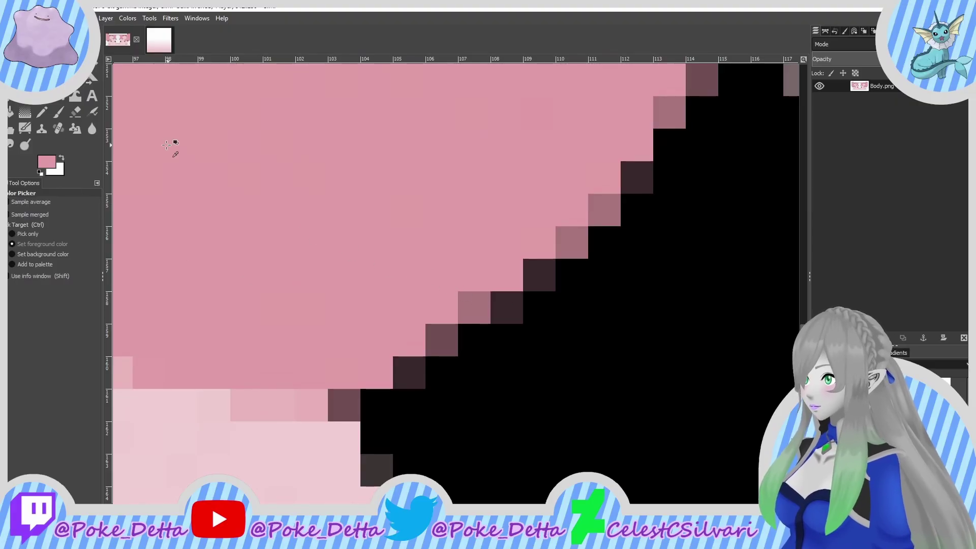
click(52, 163)
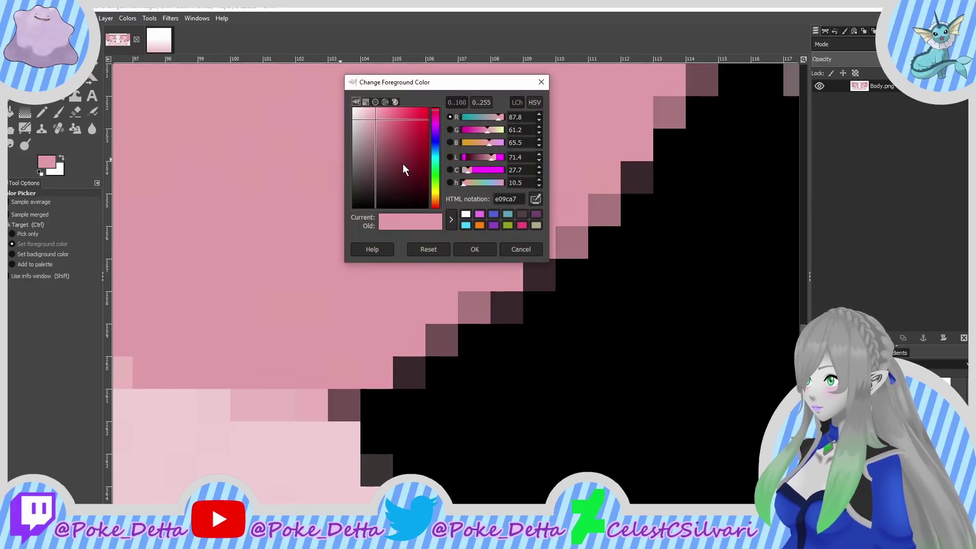
click(376, 123)
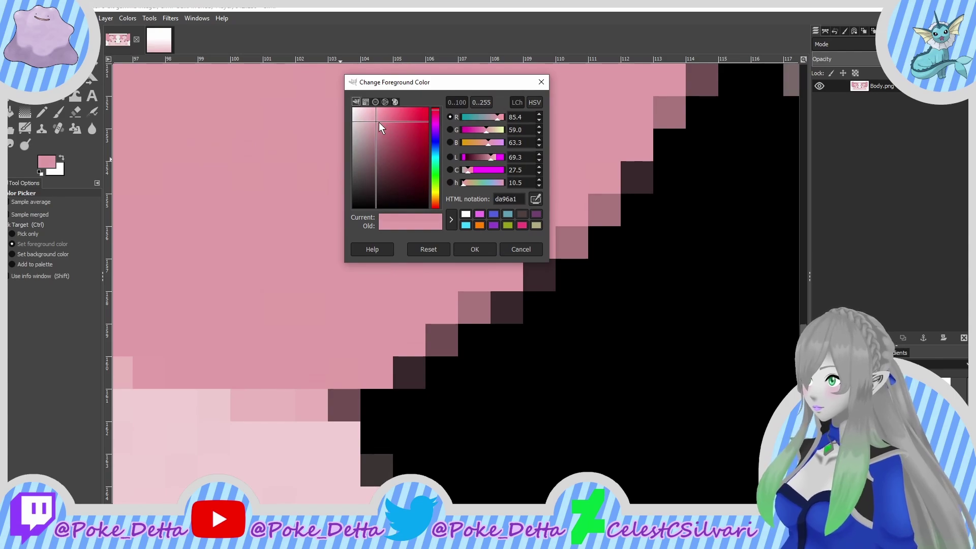
click(380, 123)
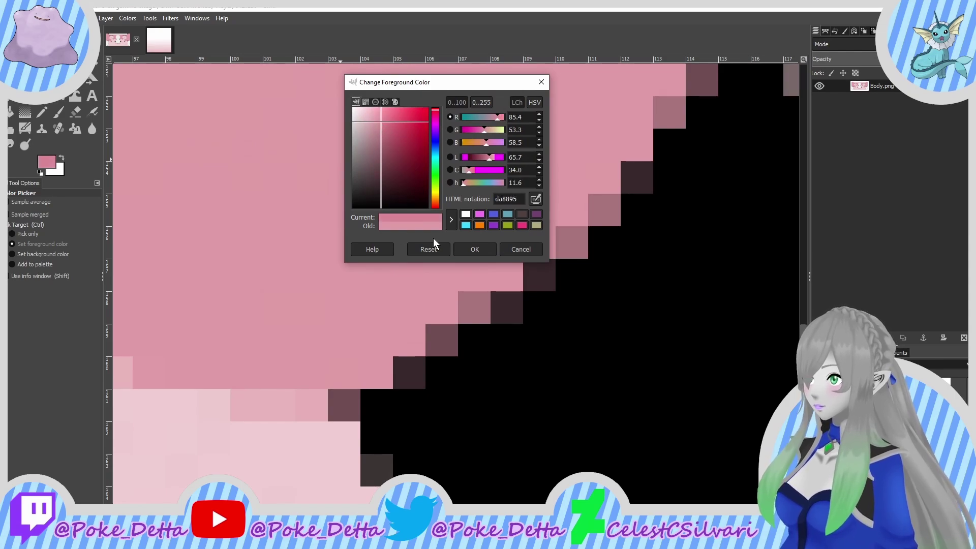
click(468, 248)
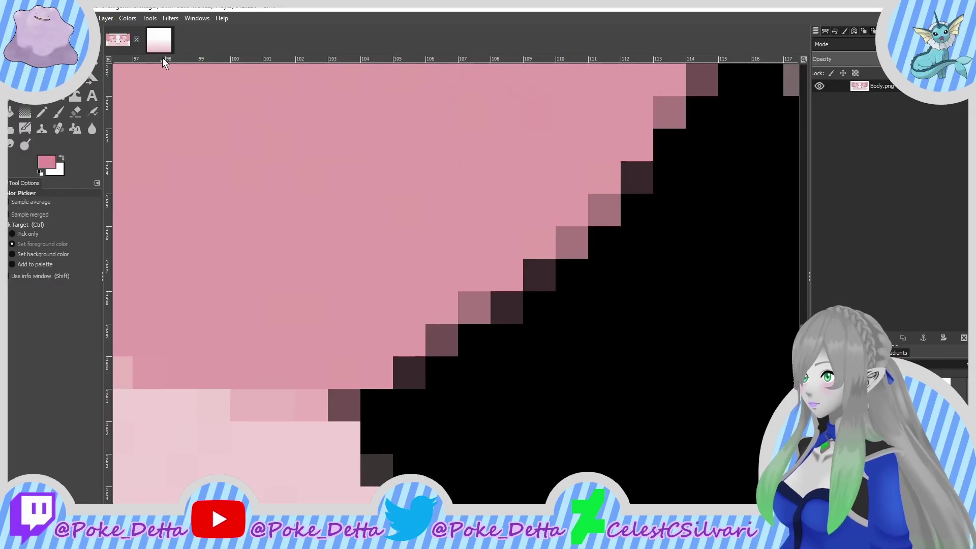
Step: Apply a linear gradient from the saturated pink foreground to white on the toon image, from the bottom edge up to about 28, 23 px
click(160, 44)
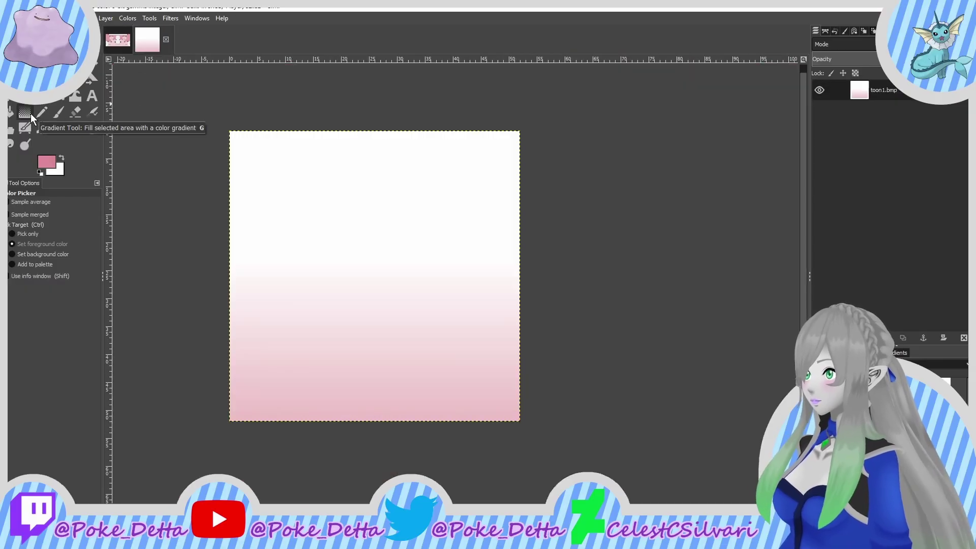
click(31, 114)
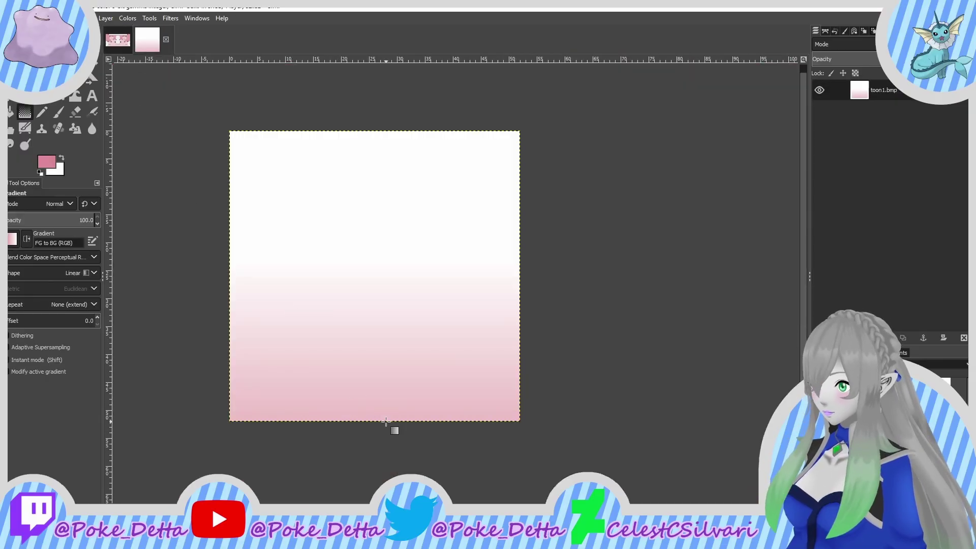
drag(386, 421, 386, 261)
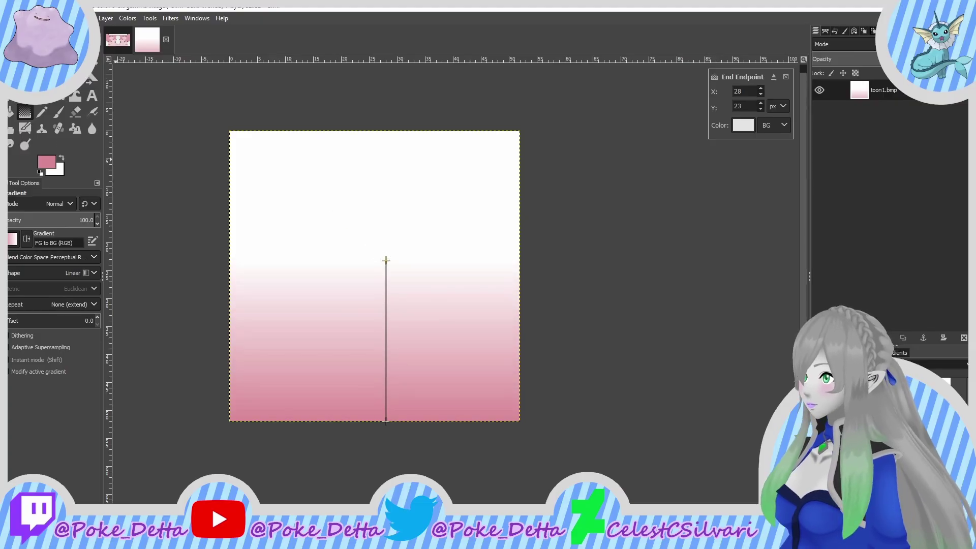
Step: Export the dark pink toon gradient as toon2.bmp in Happiny's Normal folder with the default BMP options
click(14, 18)
click(31, 180)
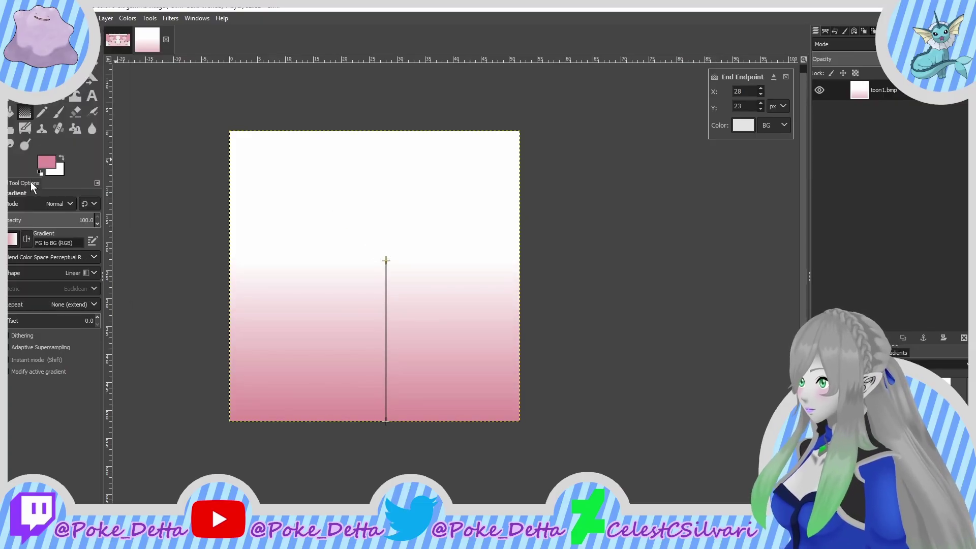
text(toon2)
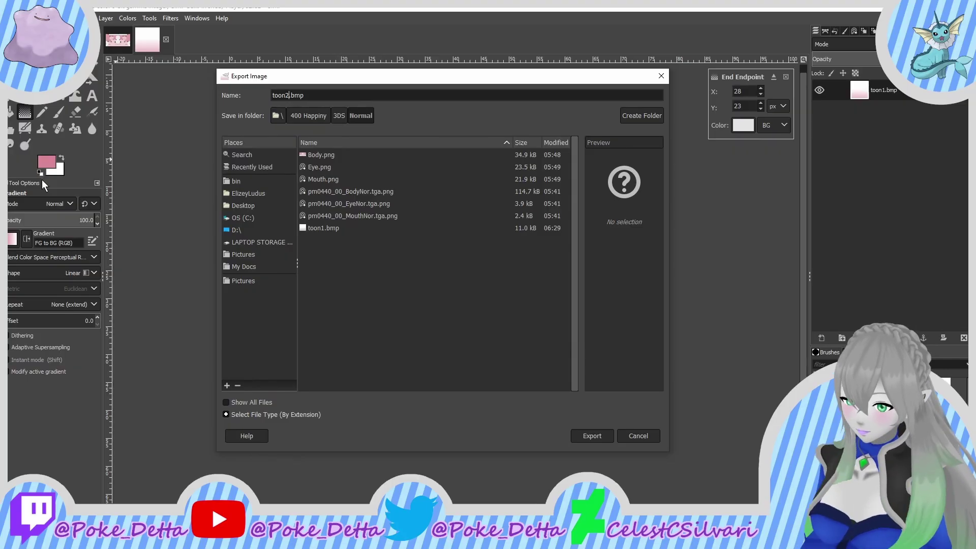
click(608, 434)
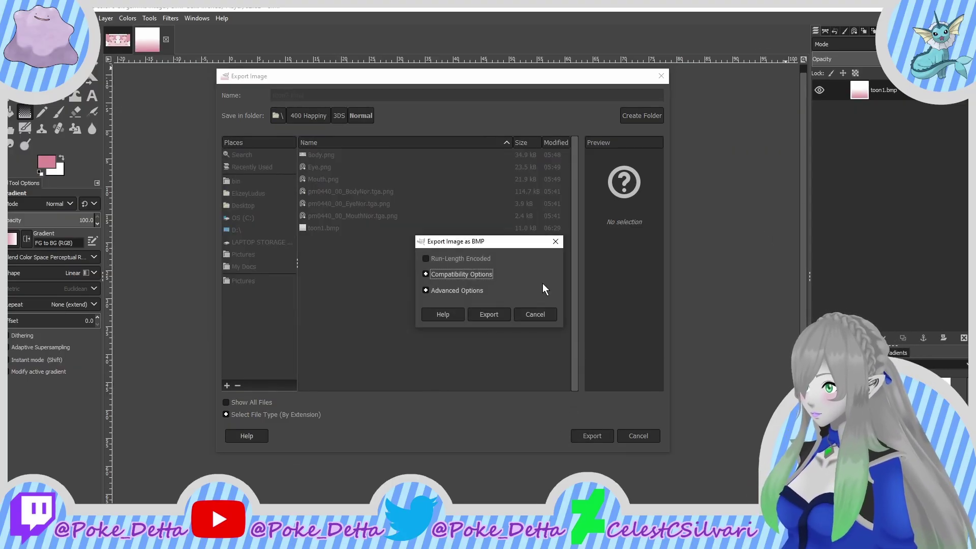
click(480, 308)
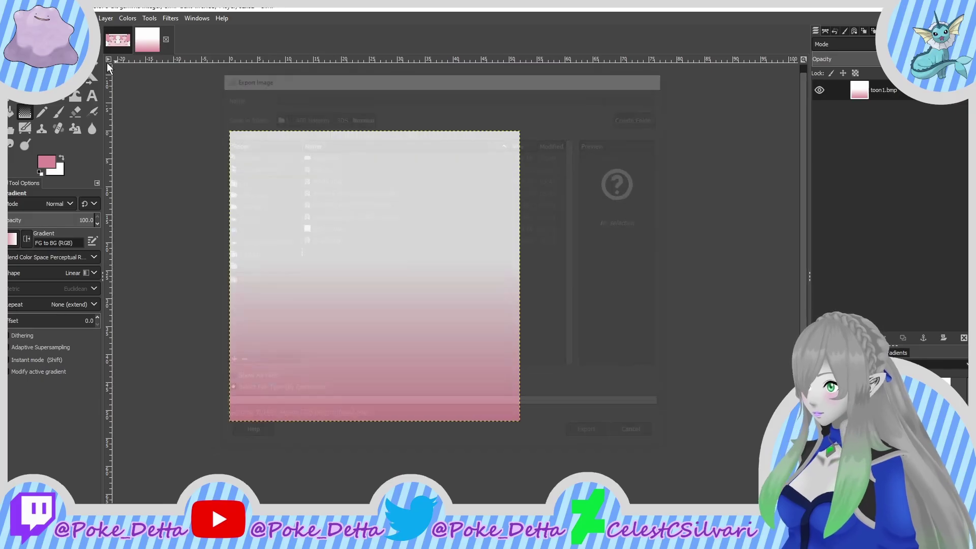
Step: Sample a light grey edge pixel between the white and black areas of Body.png as the foreground colour
click(118, 41)
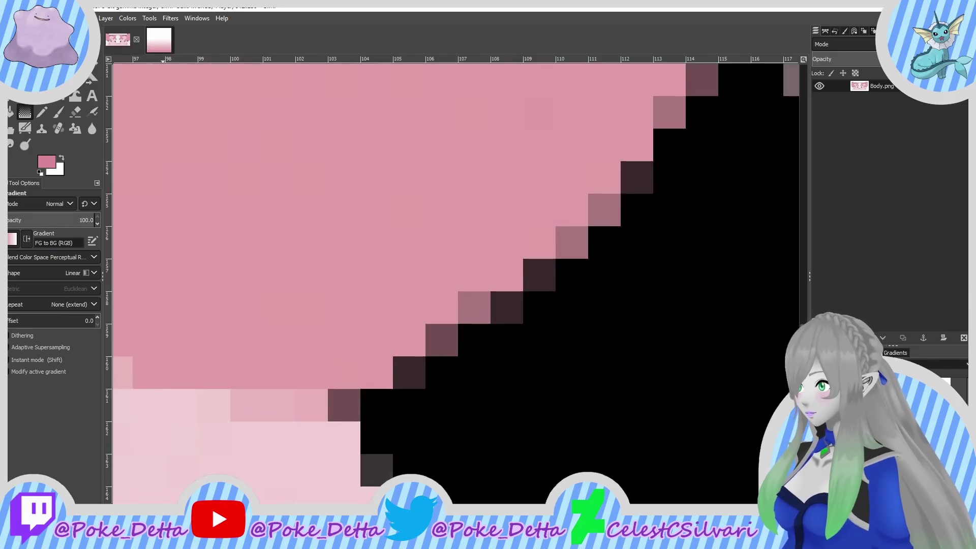
ctrl+scroll(426, 107, down, 7)
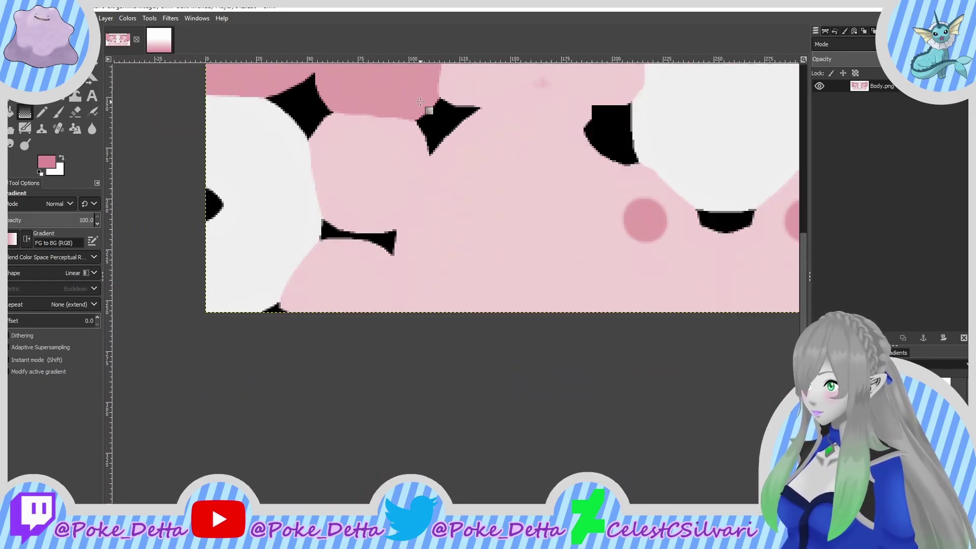
middle_drag(388, 157, 444, 242)
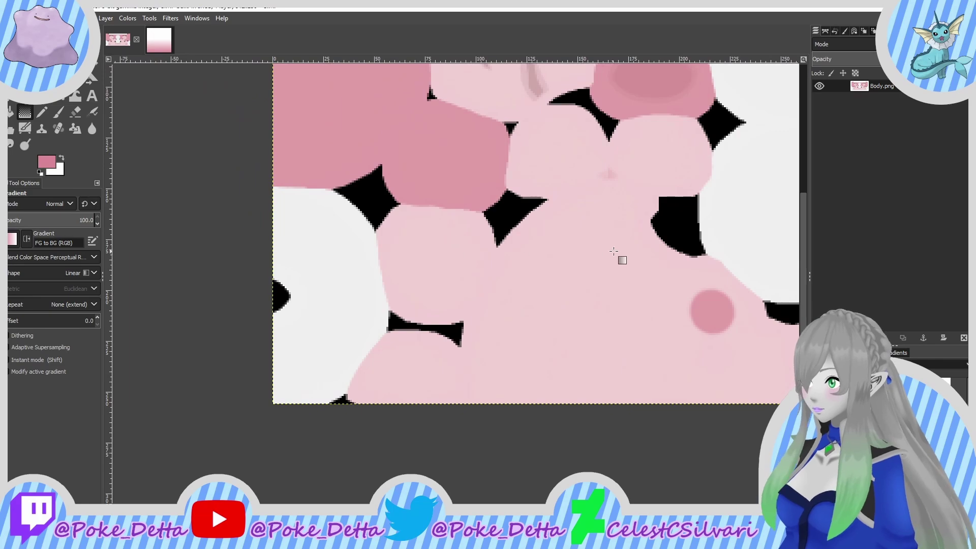
ctrl+scroll(349, 174, up, 5)
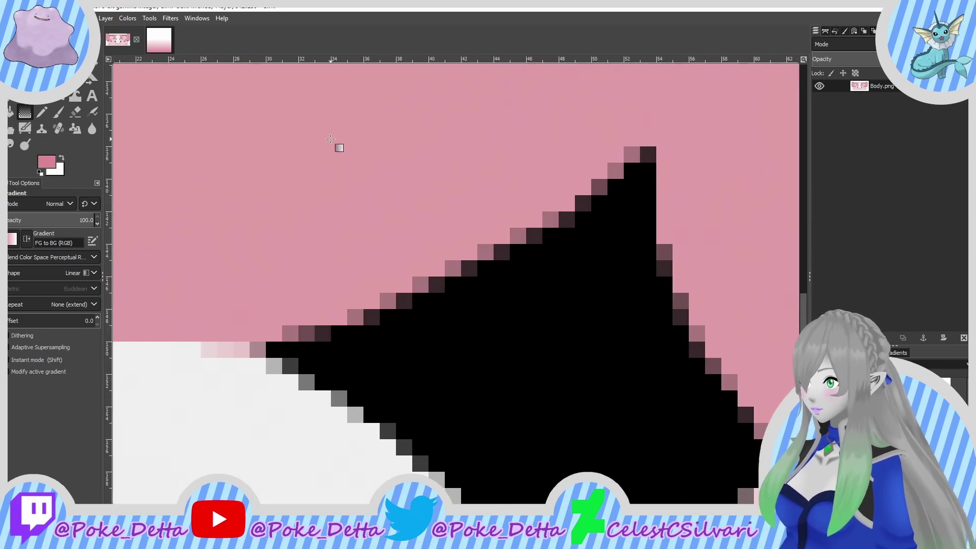
ctrl+scroll(331, 138, up, 2)
middle_drag(263, 442, 282, 133)
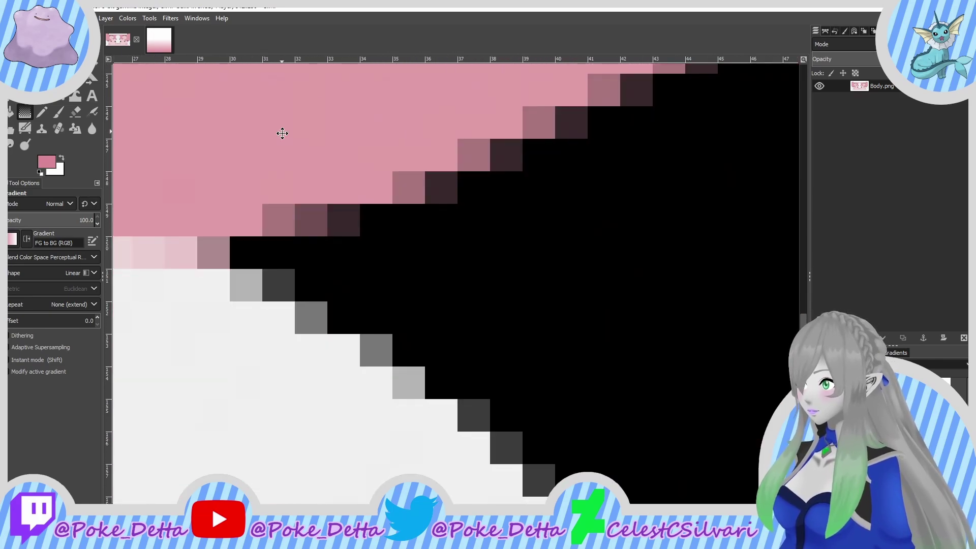
click(413, 390)
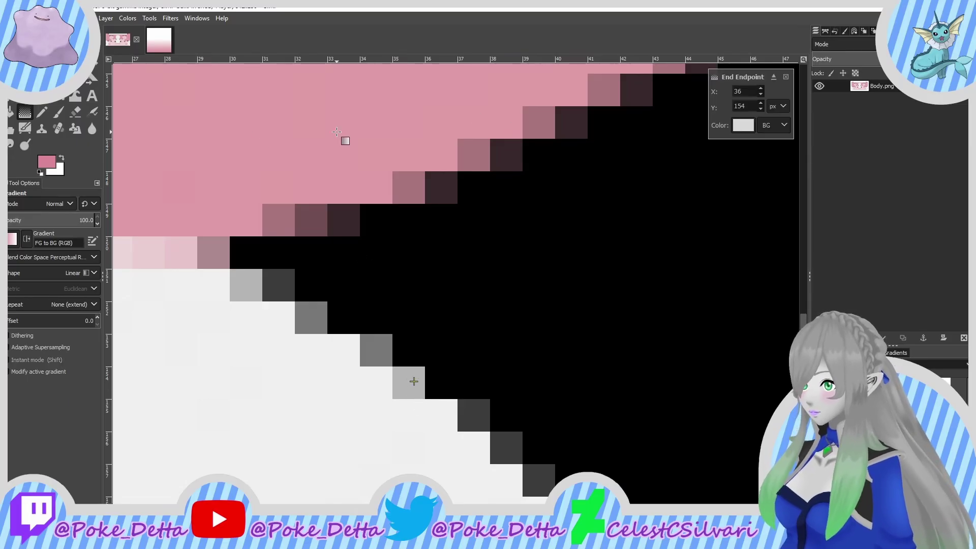
key(o)
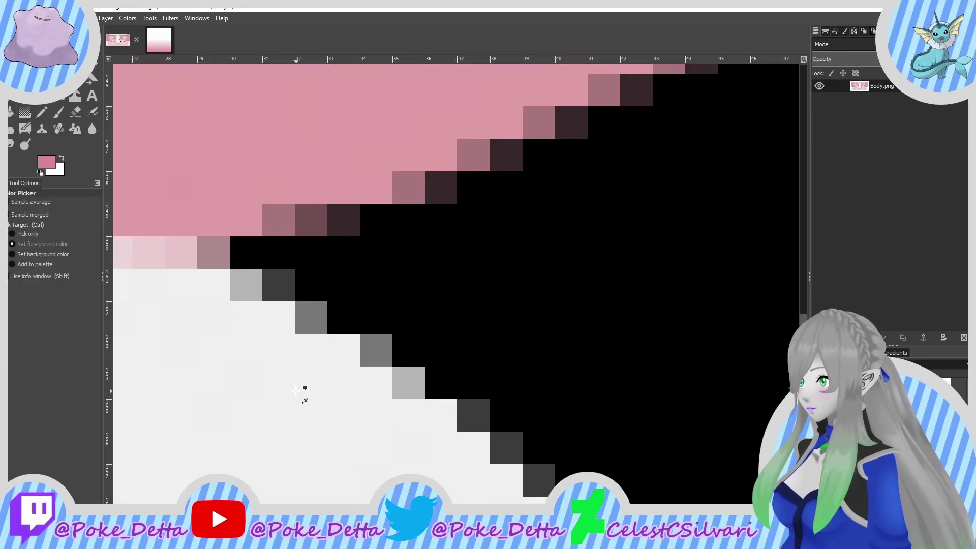
click(397, 385)
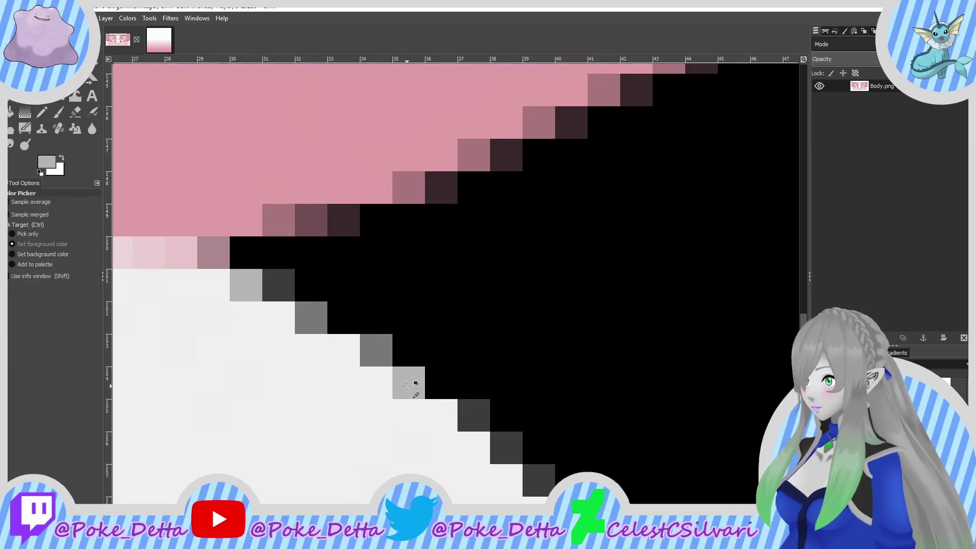
Step: Apply a linear grey-to-white gradient on the toon image from the bottom edge up to about 29, 22 px
click(158, 40)
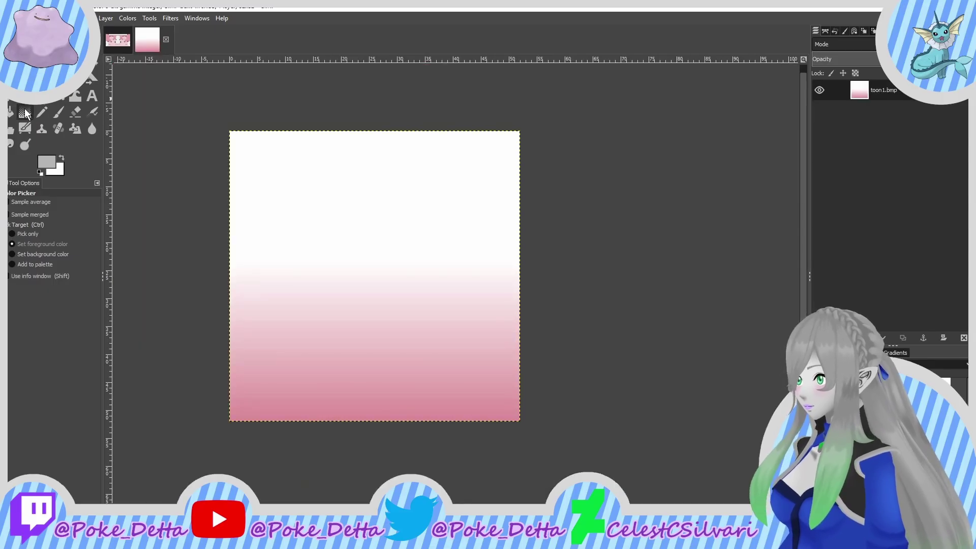
click(25, 113)
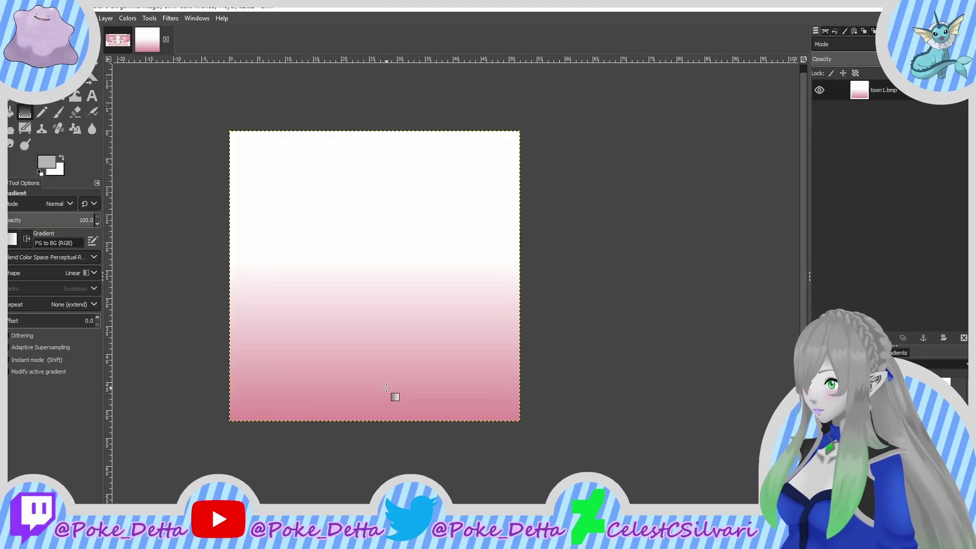
drag(391, 420, 391, 251)
Step: Export the grey toon gradient as toon3.bmp in the Normal folder with the default BMP options
click(10, 18)
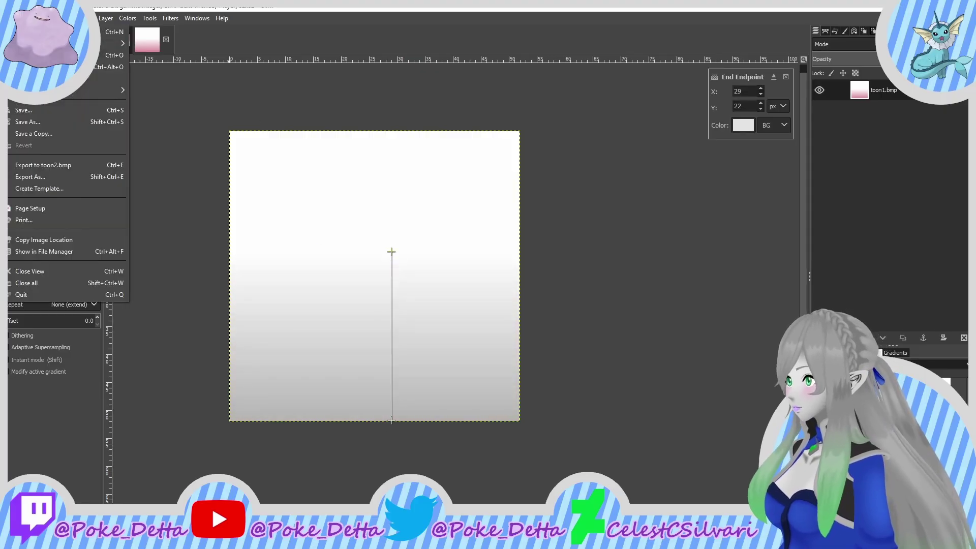
click(36, 178)
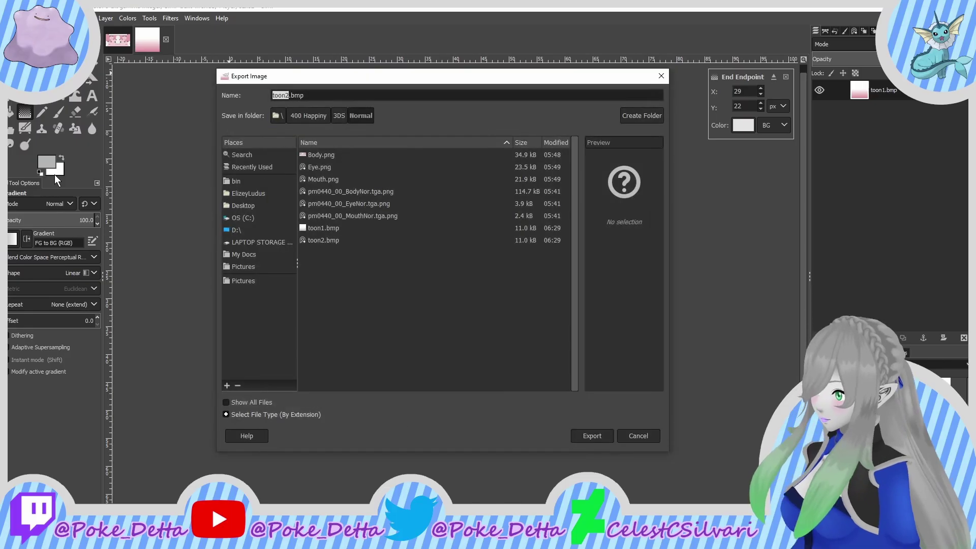
text(toon3)
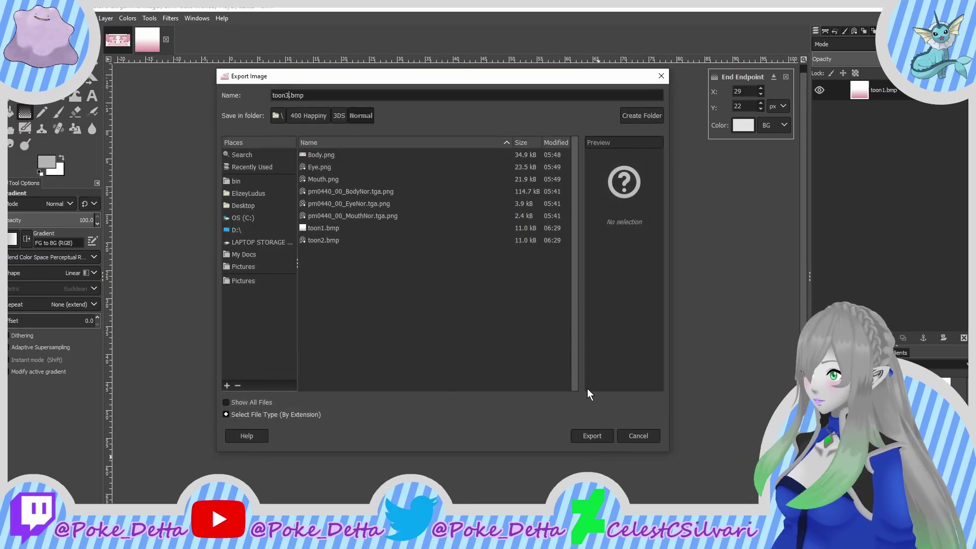
click(584, 436)
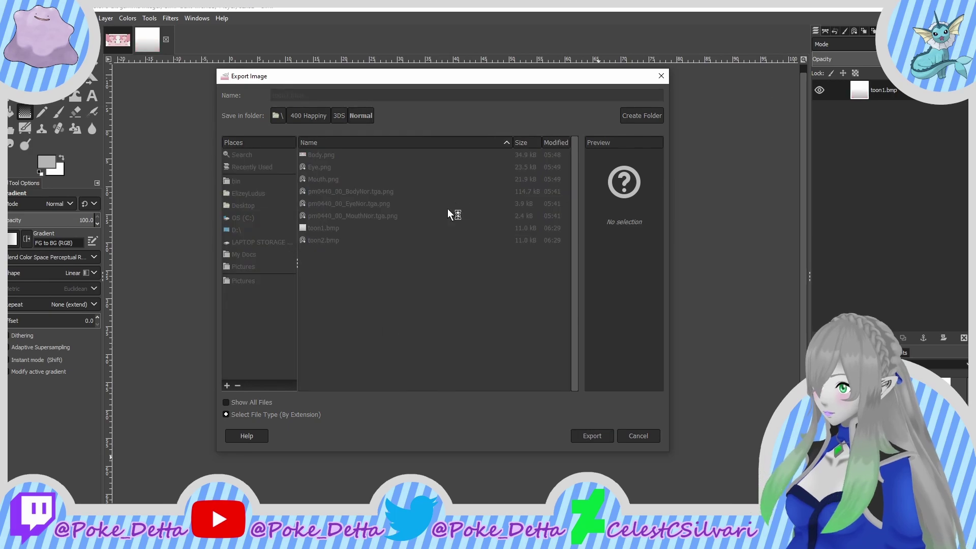
click(489, 314)
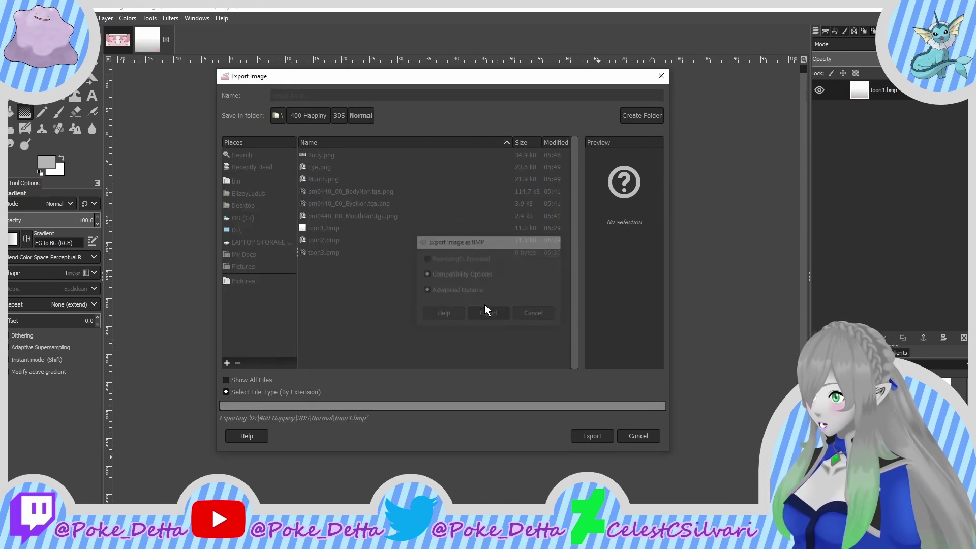
Step: Close the toon image, discarding its unsaved changes, and close Body.png
click(167, 44)
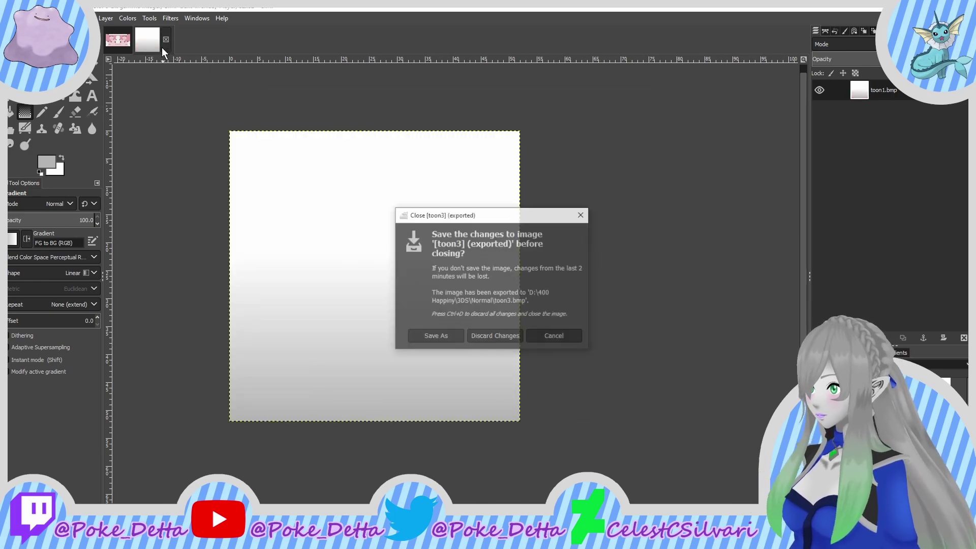
click(478, 335)
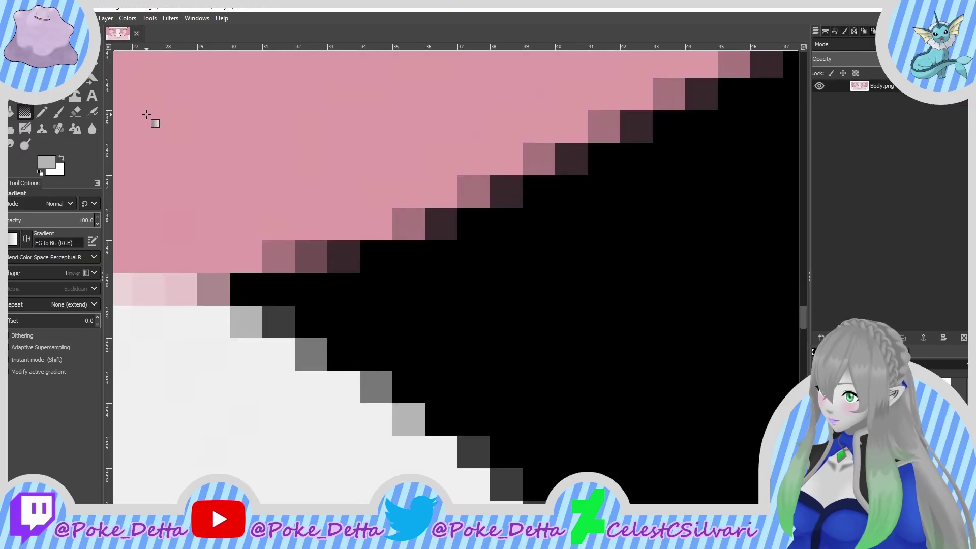
ctrl+scroll(322, 208, down, 3)
ctrl+scroll(315, 175, down, 3)
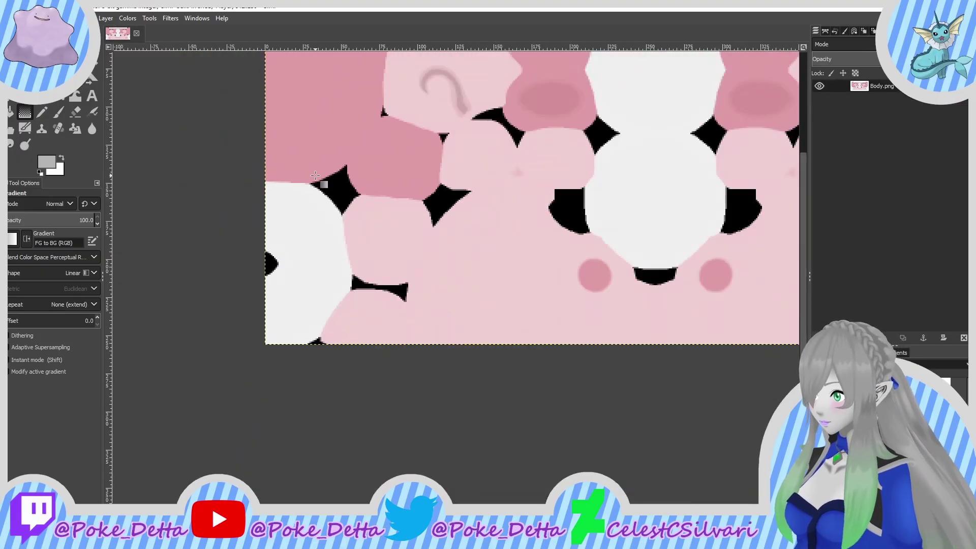
ctrl+scroll(322, 115, down, 2)
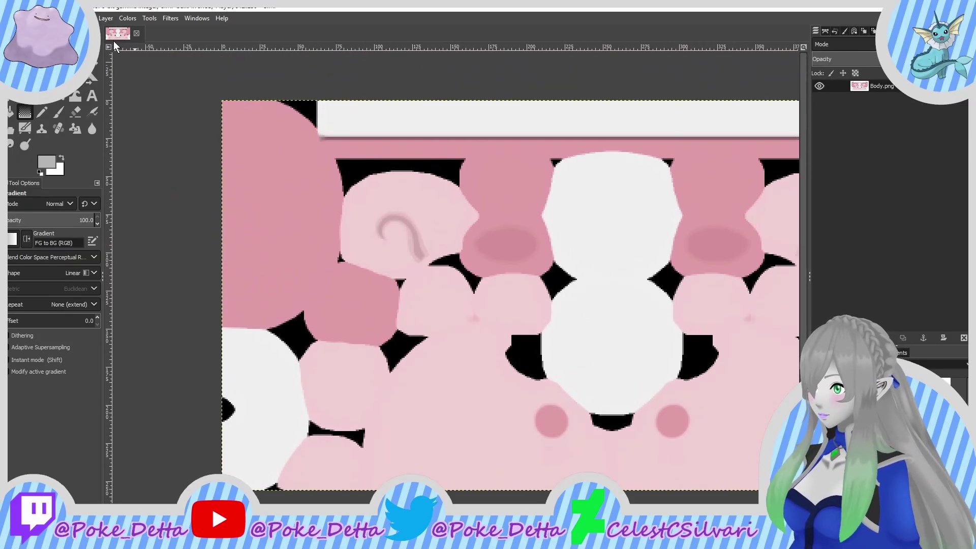
click(136, 34)
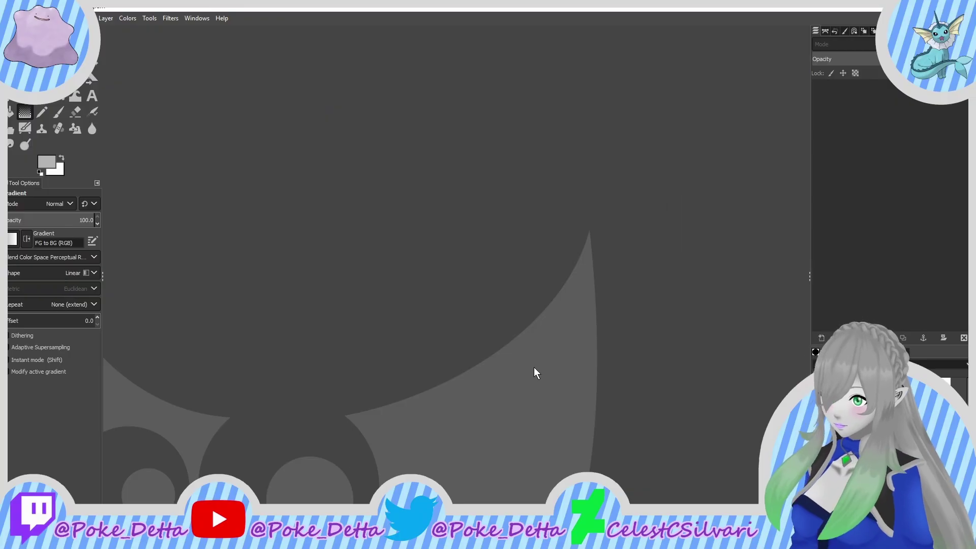
Step: Switch to PMD Editor and set the Body Bottom material's toon texture to toon2.bmp
click(453, 539)
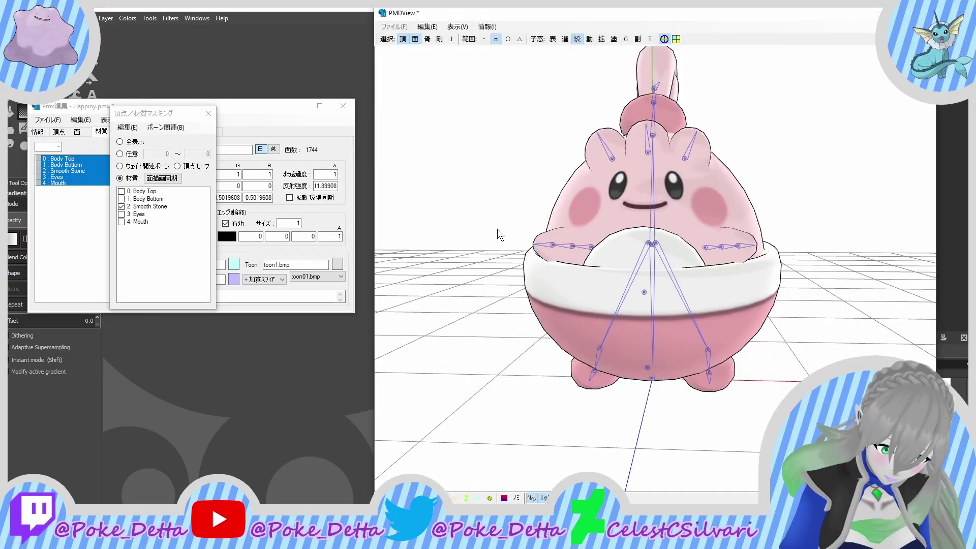
click(65, 165)
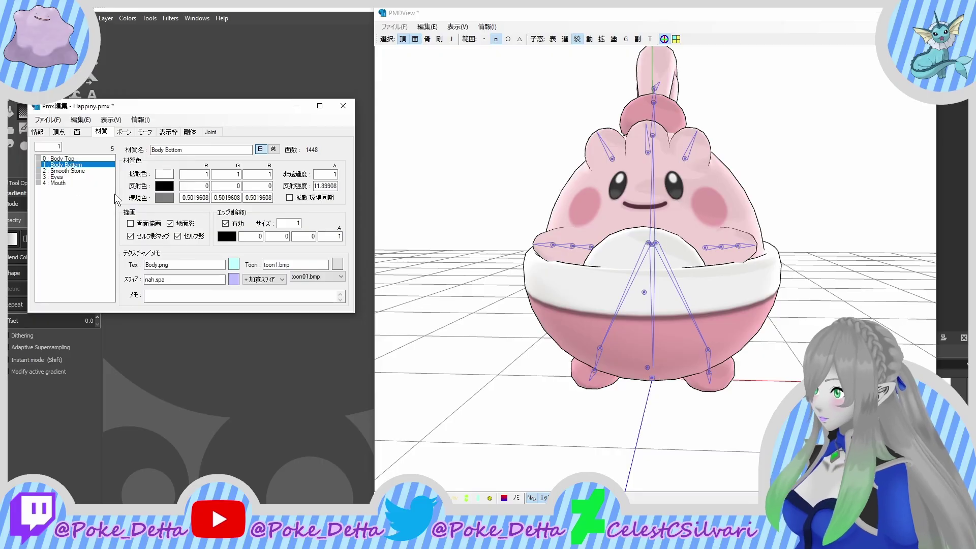
right_drag(385, 239, 498, 240)
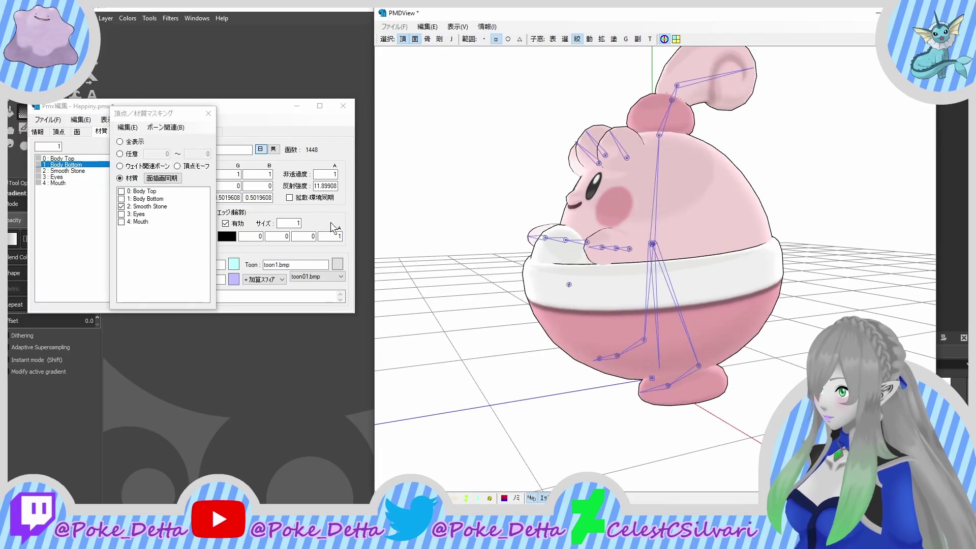
click(276, 265)
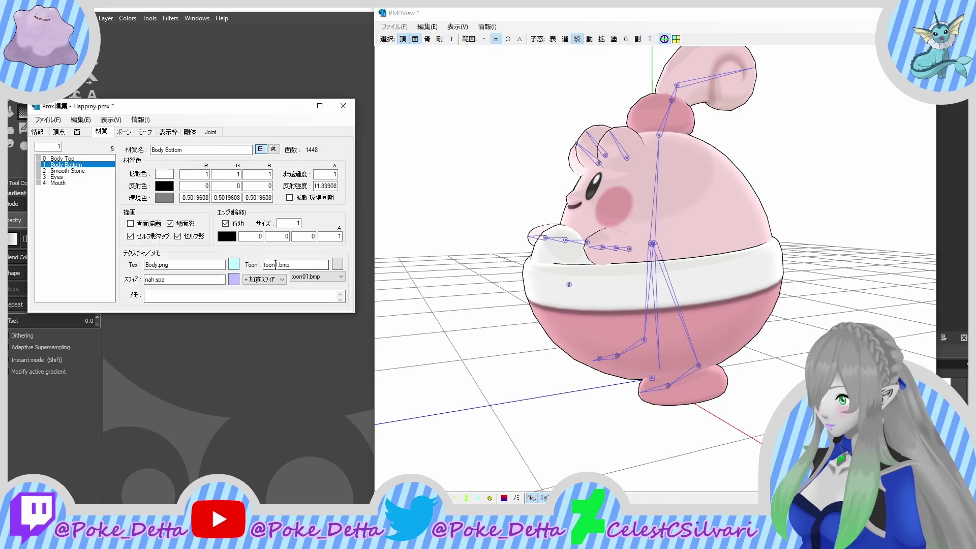
key(Delete)
text(2)
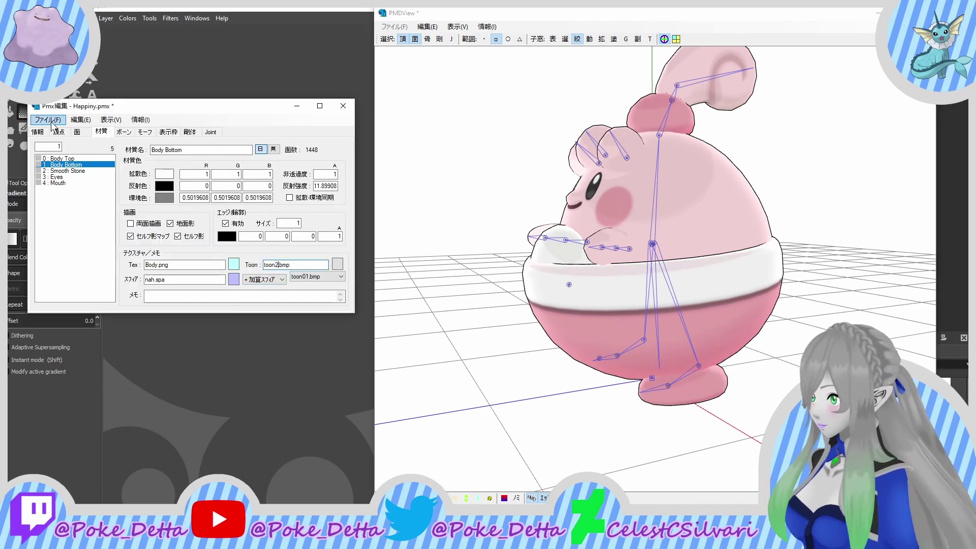
Step: Set the Smooth Stone material's toon texture to toon3.bmp
click(90, 170)
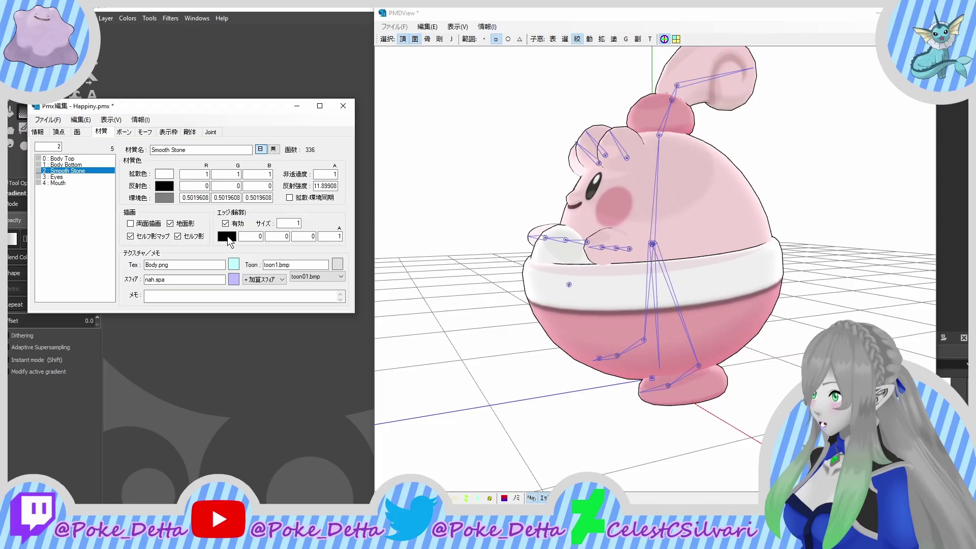
click(275, 264)
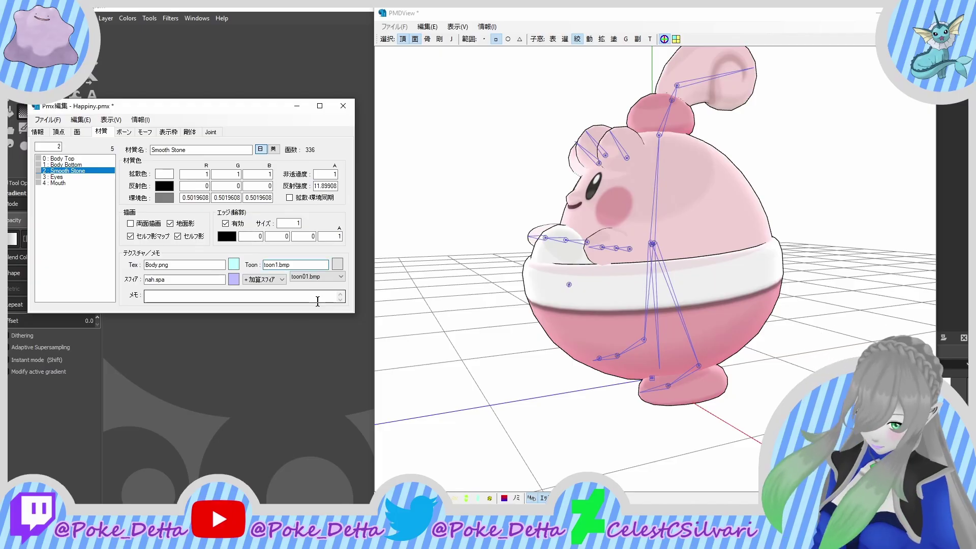
key(BackSpace)
text(3)
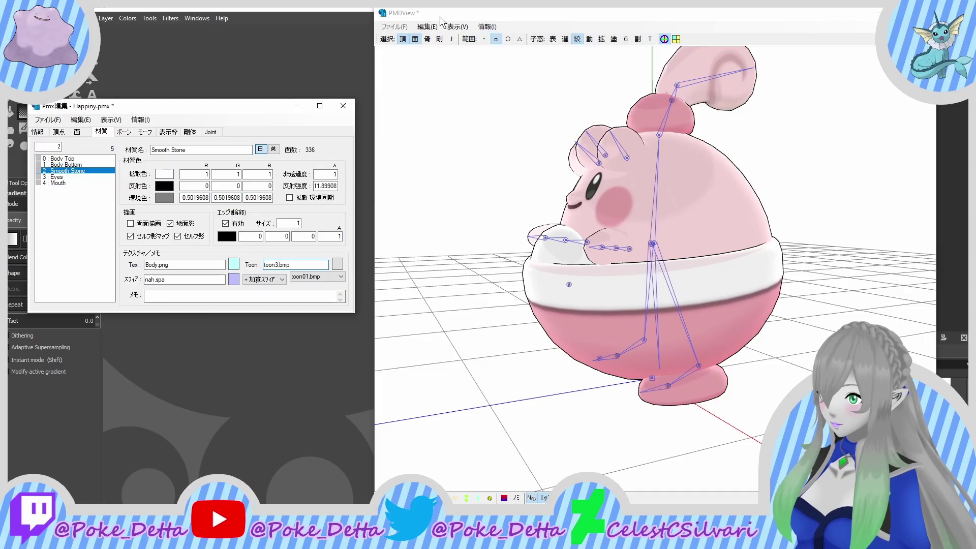
Step: Refresh the model view and examine the toon shading on Happiny from the front, side and back
click(427, 27)
click(431, 38)
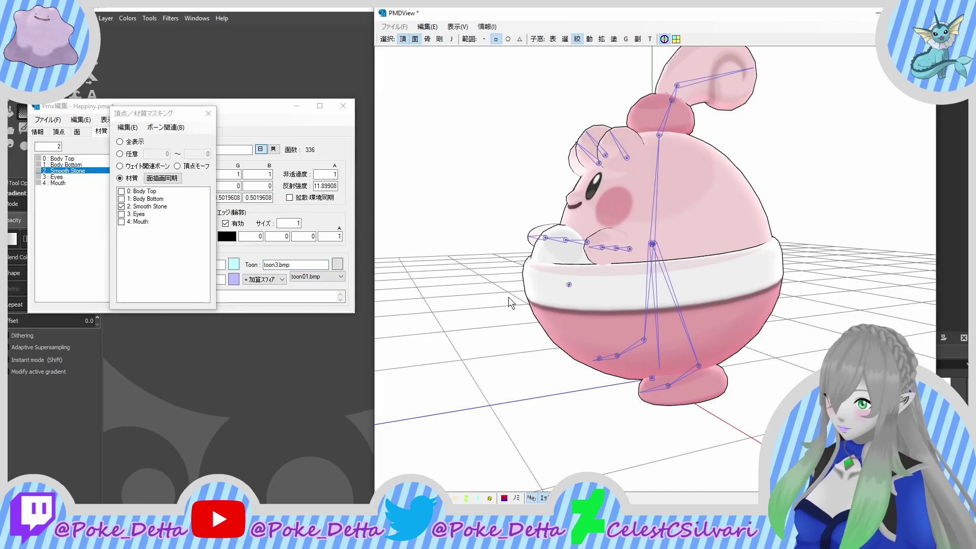
right_drag(508, 297, 569, 306)
scroll(569, 305, up, 2)
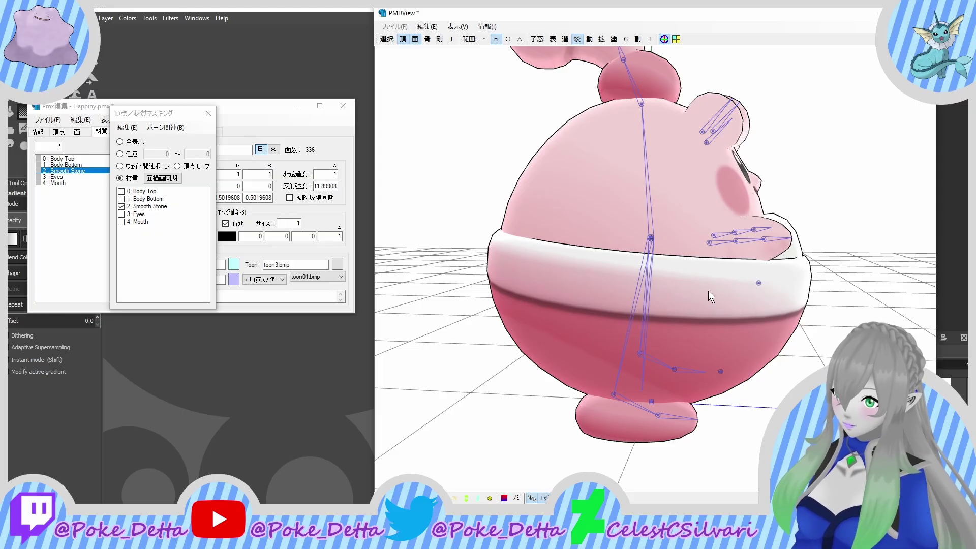
right_drag(686, 317, 631, 262)
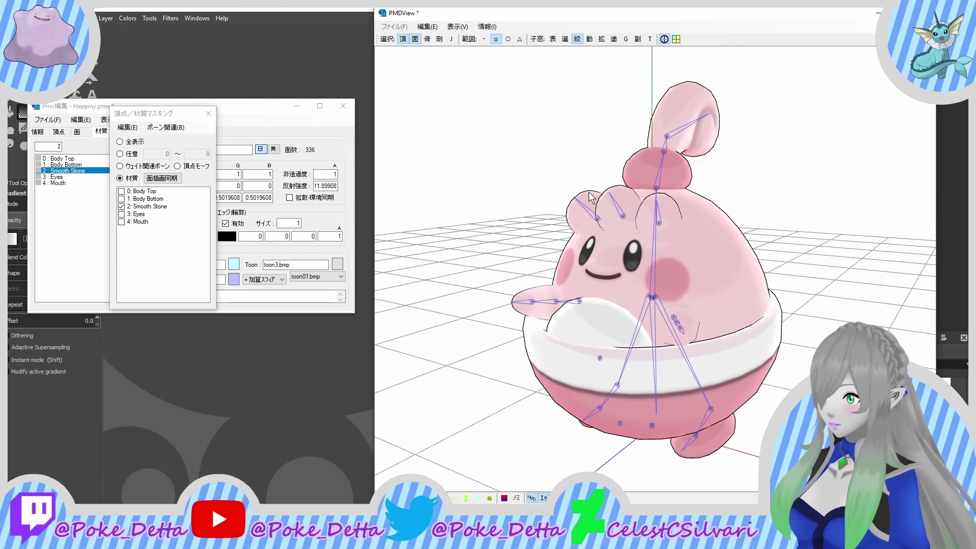
Step: Try the shared toon02.bmp toon on all five materials at once and inspect the shading around the model
click(84, 172)
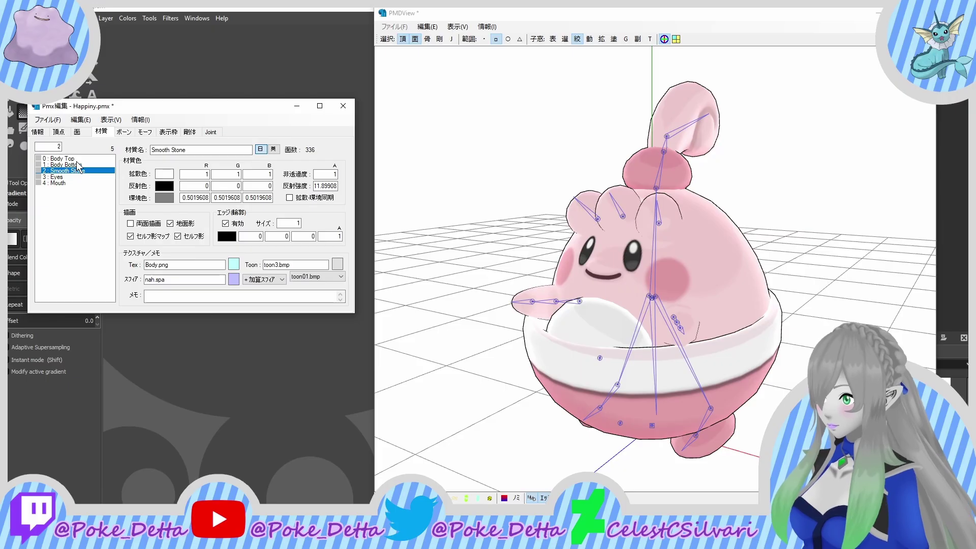
drag(76, 159, 86, 210)
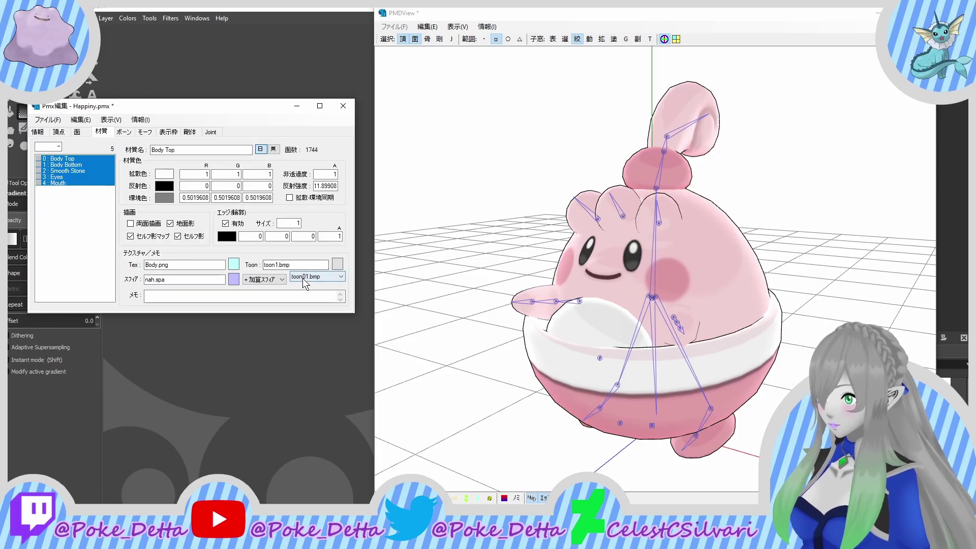
scroll(303, 279, down, 2)
scroll(303, 279, up, 1)
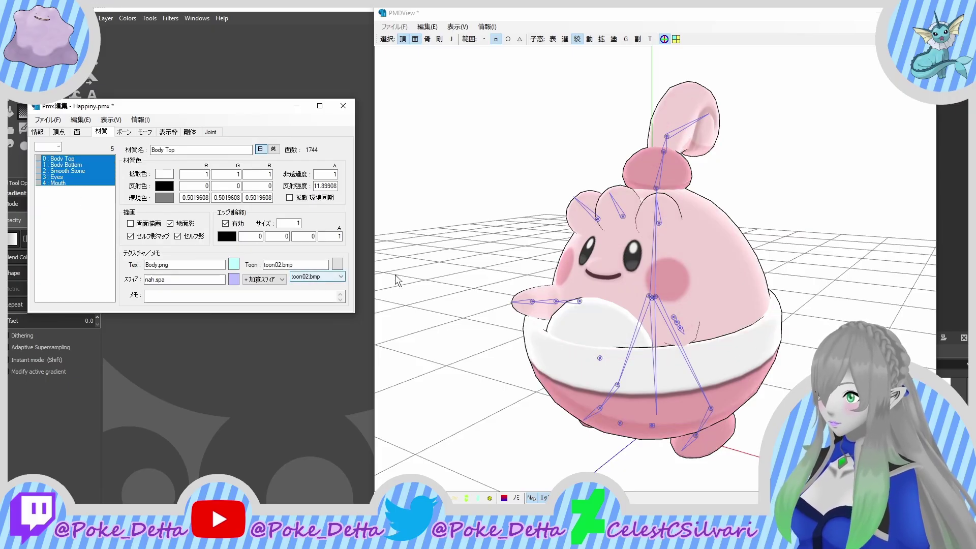
right_drag(395, 275, 498, 276)
right_drag(596, 311, 548, 310)
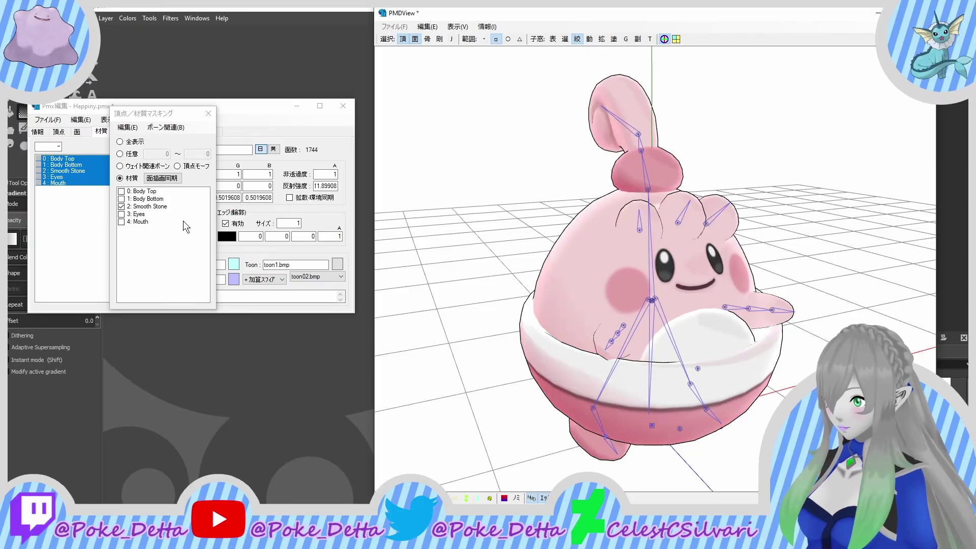
right_drag(493, 264, 487, 287)
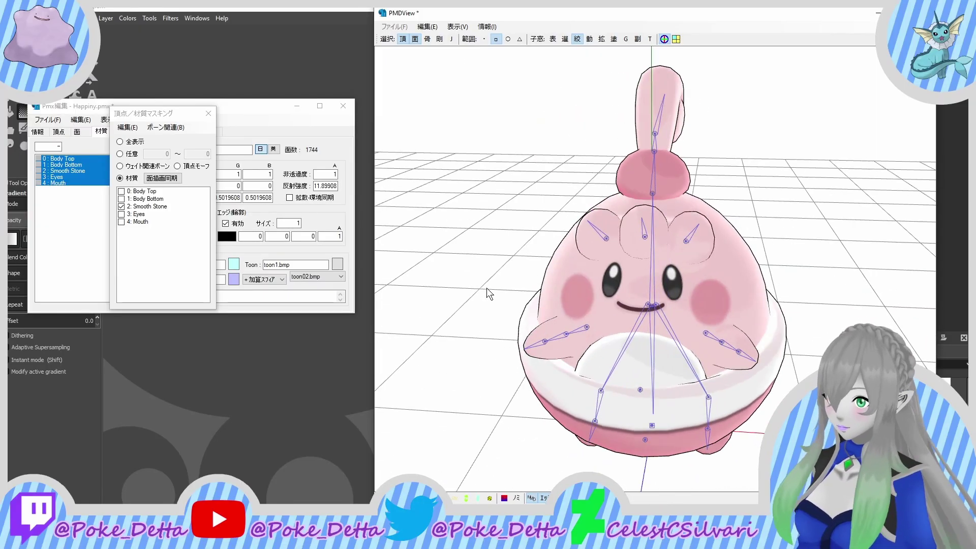
scroll(520, 275, up, 3)
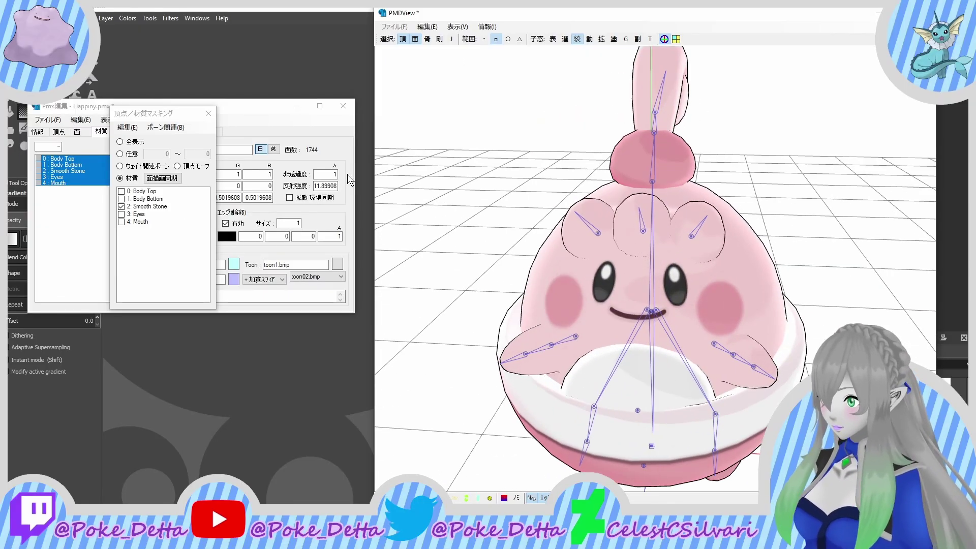
Step: Refresh the material list and the model view to check the assigned toons on the model
click(89, 196)
click(81, 121)
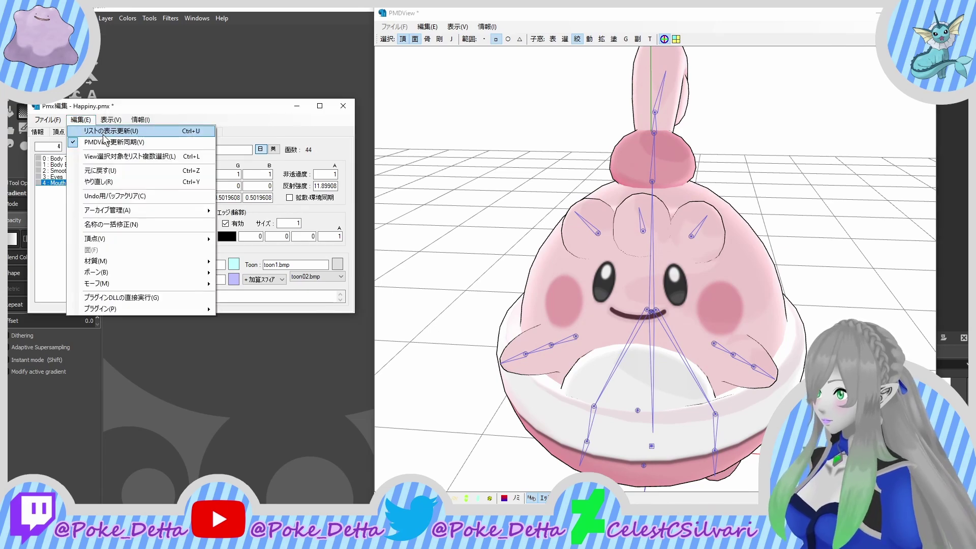
click(102, 130)
click(426, 26)
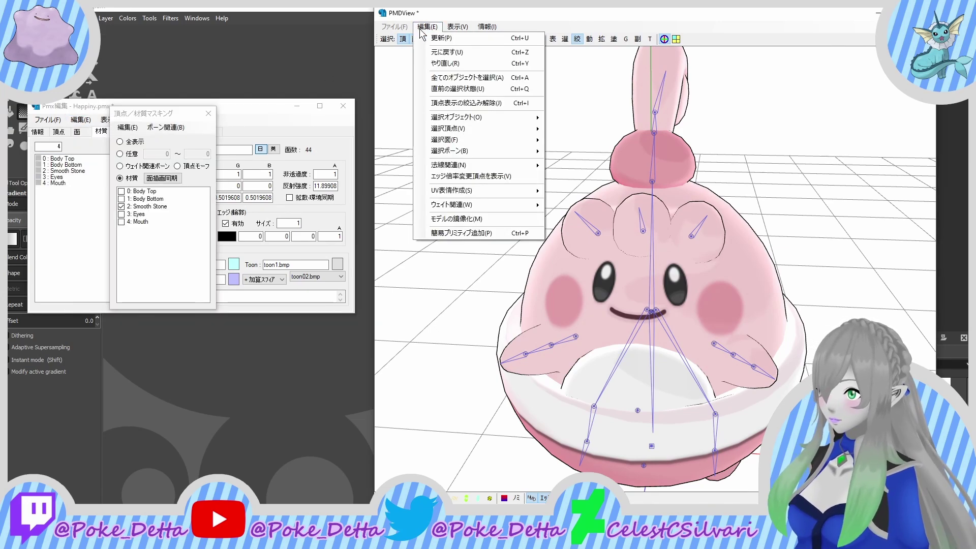
click(438, 38)
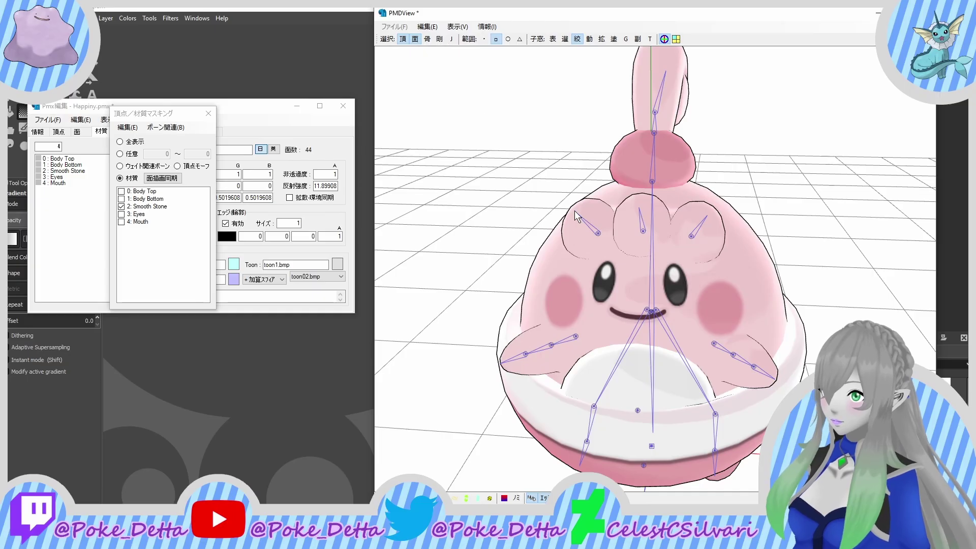
right_drag(577, 216, 559, 205)
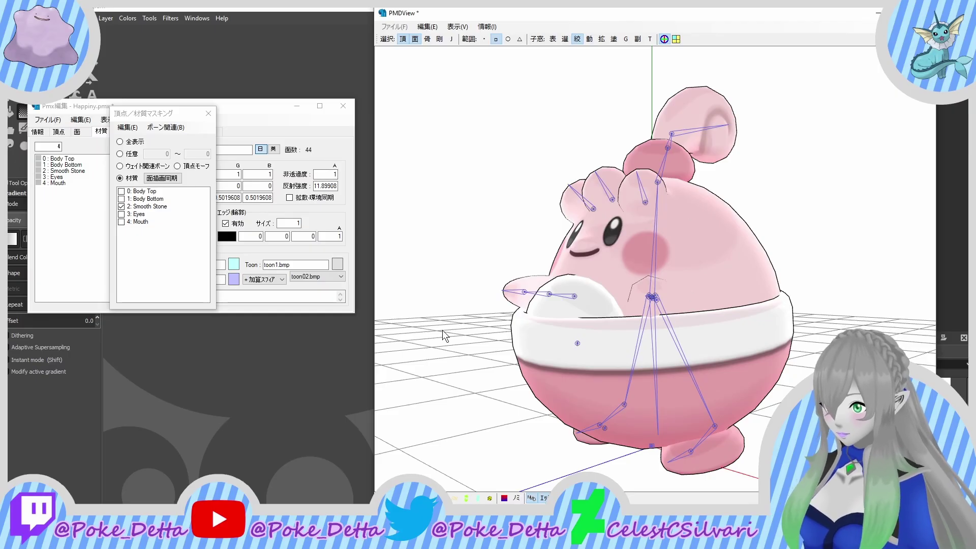
click(80, 120)
click(80, 120)
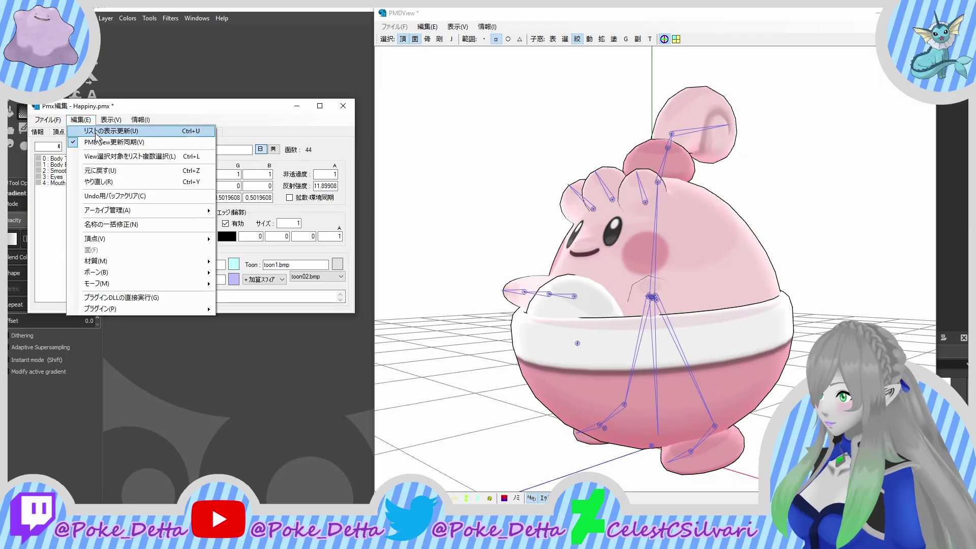
click(96, 131)
click(427, 26)
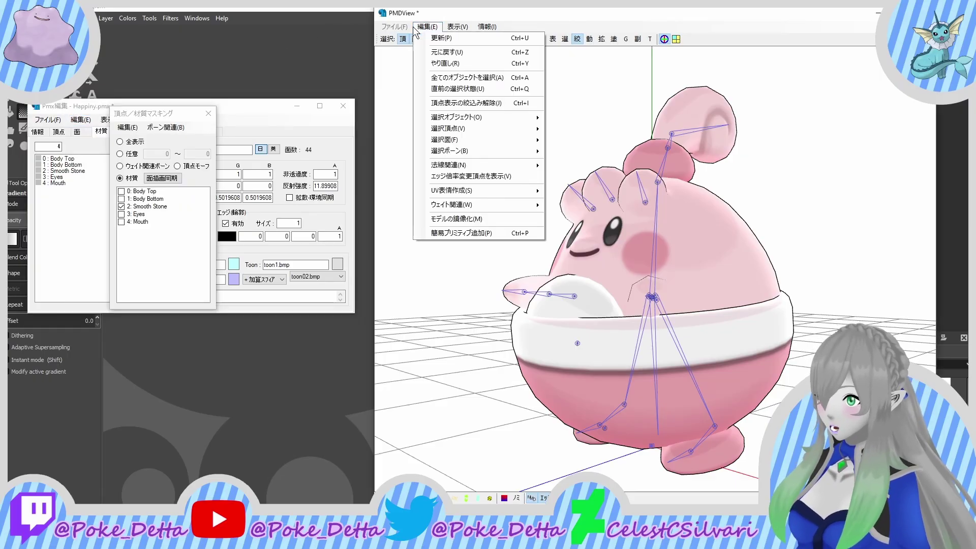
click(440, 39)
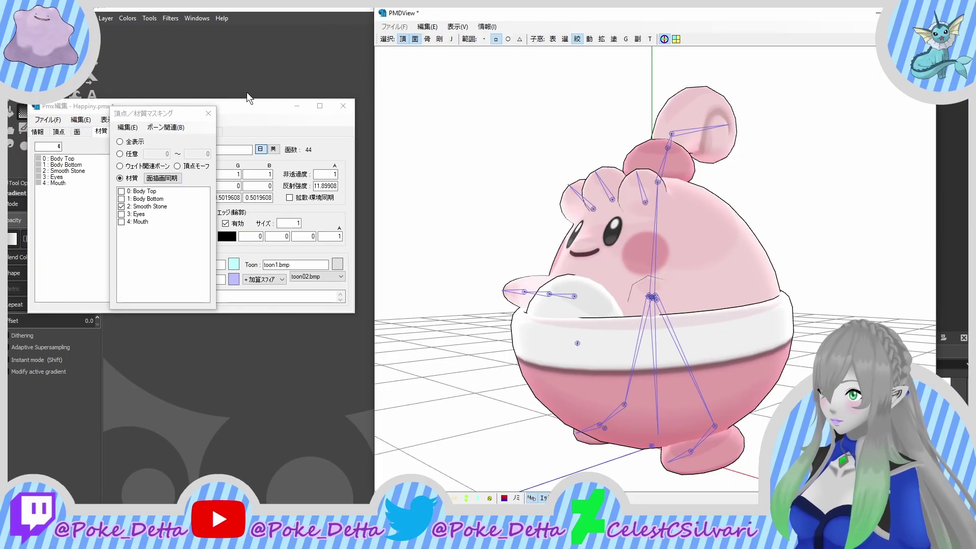
Step: Save the model over Happiny.pmx in the 400 Happiny\3DS\Normal folder
click(60, 125)
click(55, 117)
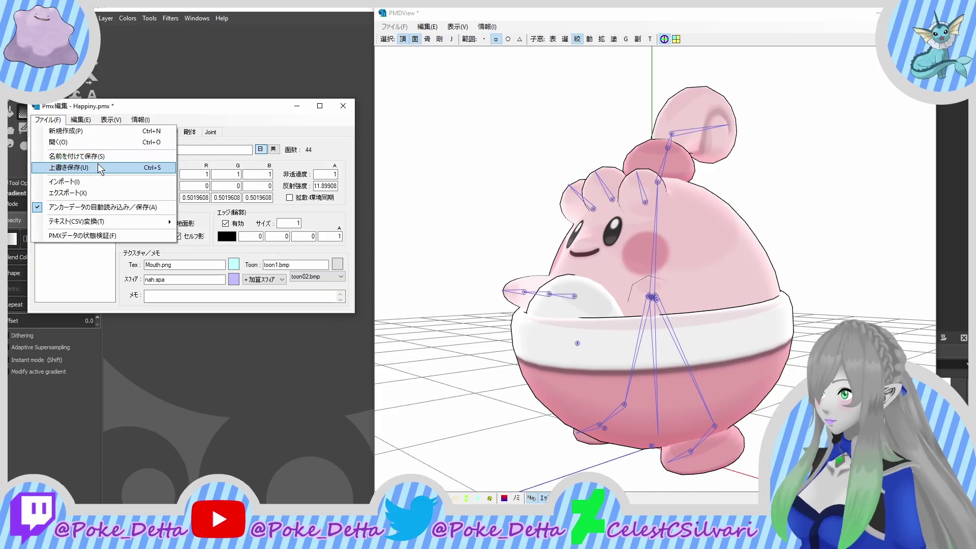
click(103, 169)
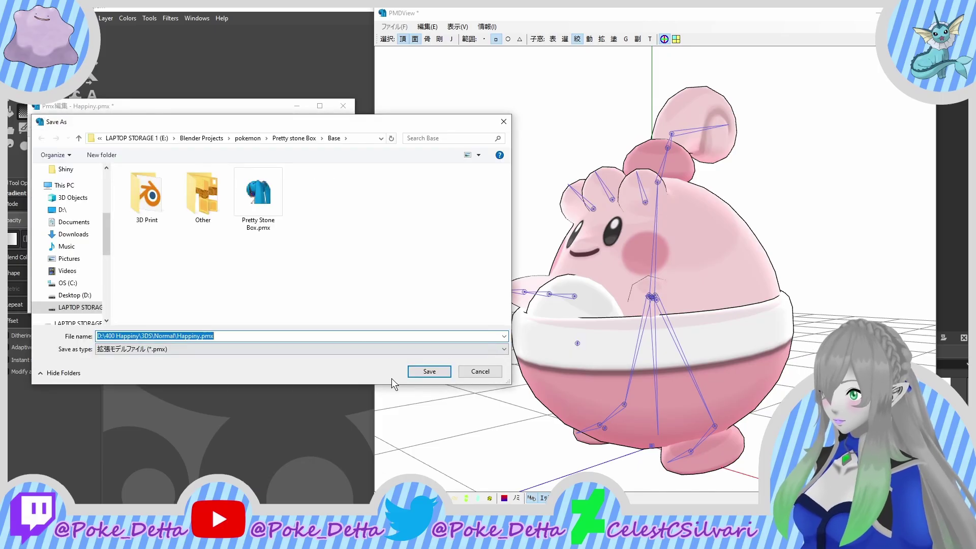
click(418, 372)
click(516, 272)
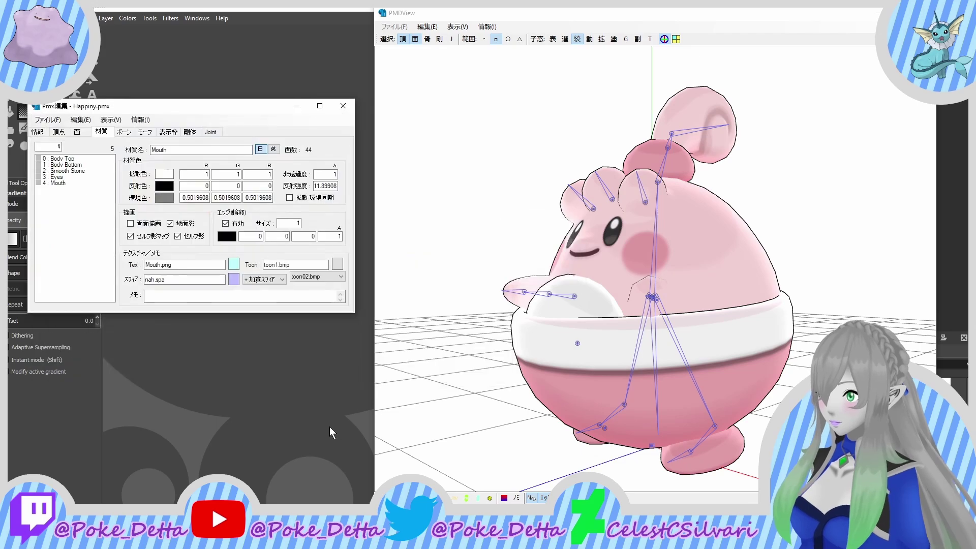
Step: Switch to File Explorer, duplicate Happiny.pmx in the Normal folder and load the copy into PMD Editor as a new model
key(alt+Tab)
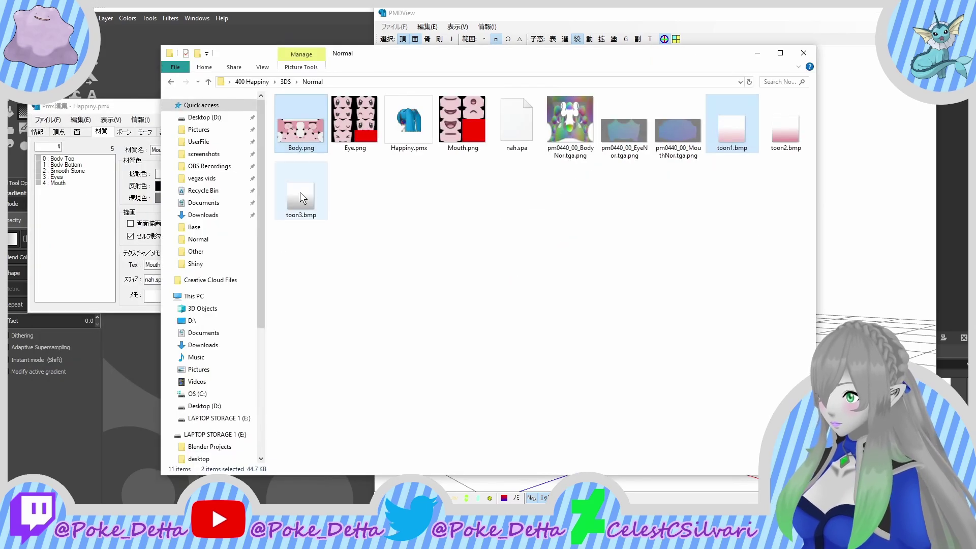
click(488, 210)
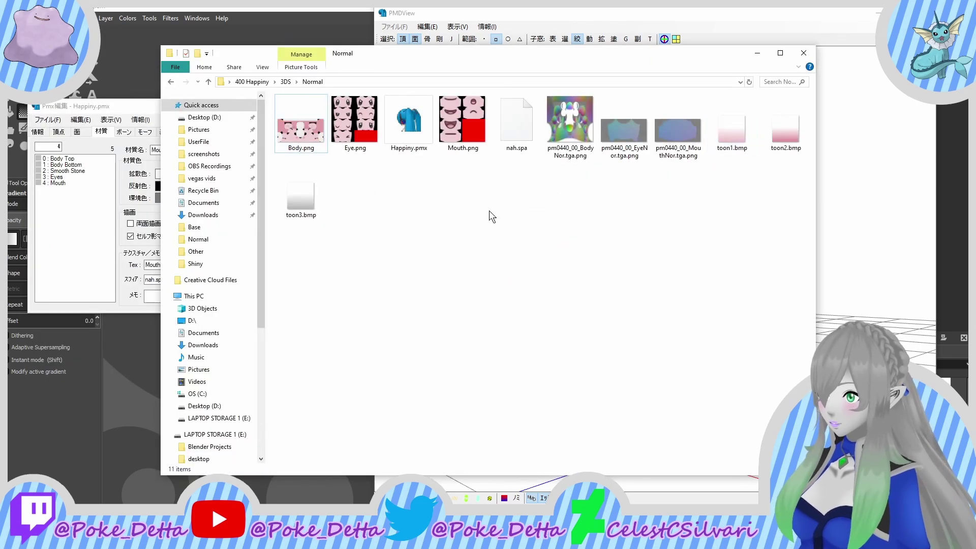
click(415, 126)
right_drag(416, 126, 446, 261)
click(460, 285)
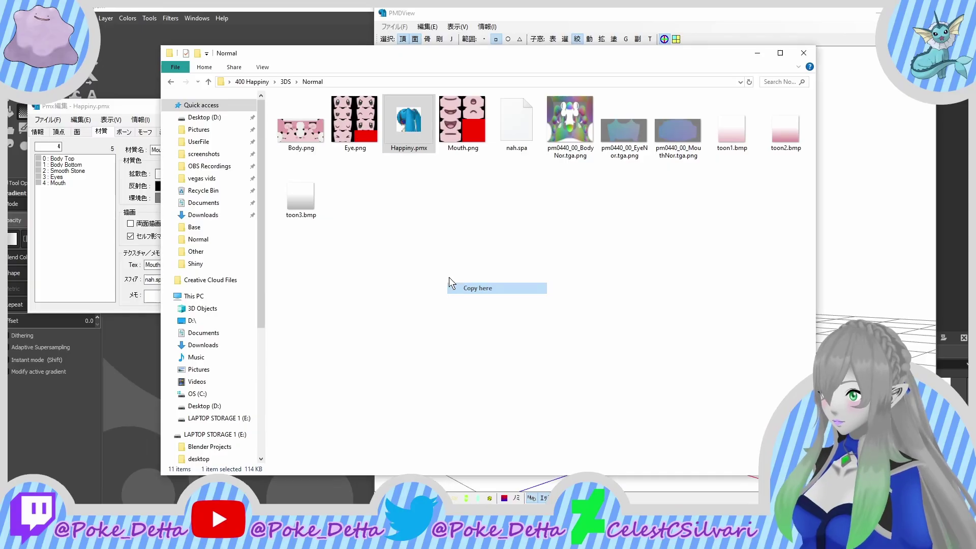
drag(404, 136, 846, 379)
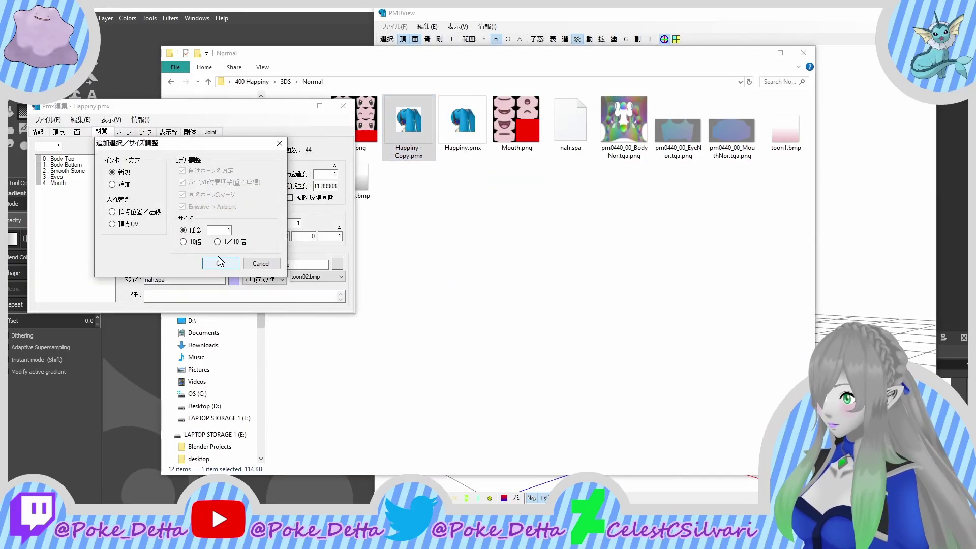
click(220, 263)
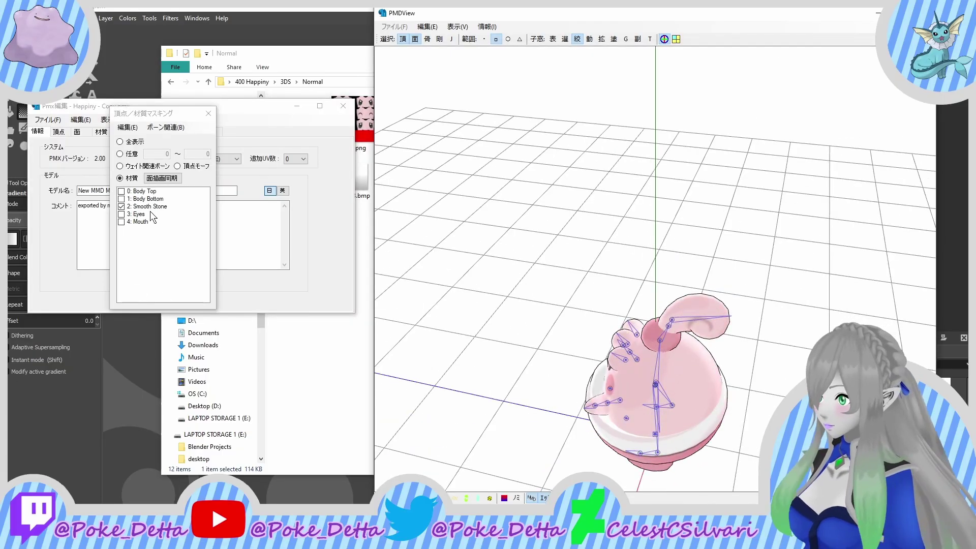
Step: Delete the parts of every material except Eyes from the copied model, using the material masking list
click(155, 217)
right_click(153, 218)
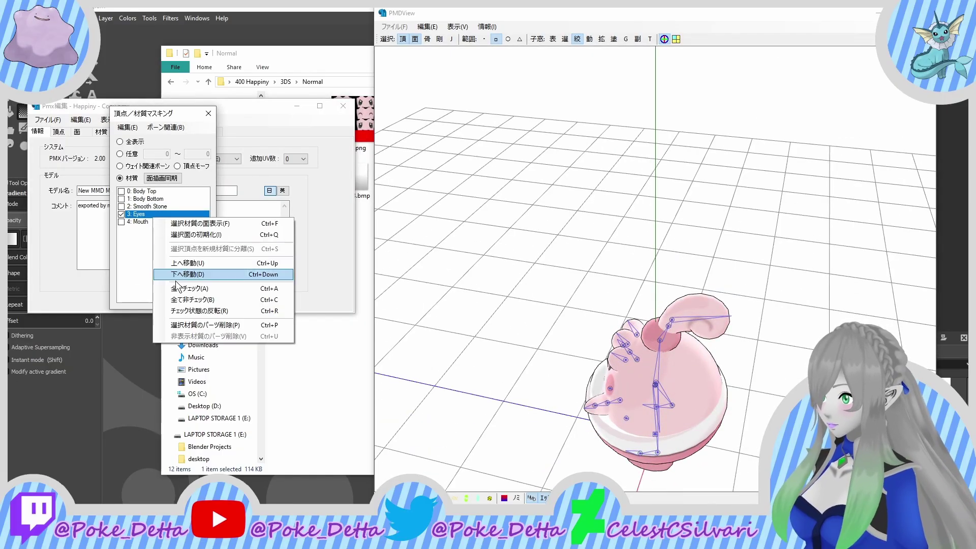
click(195, 310)
right_click(185, 253)
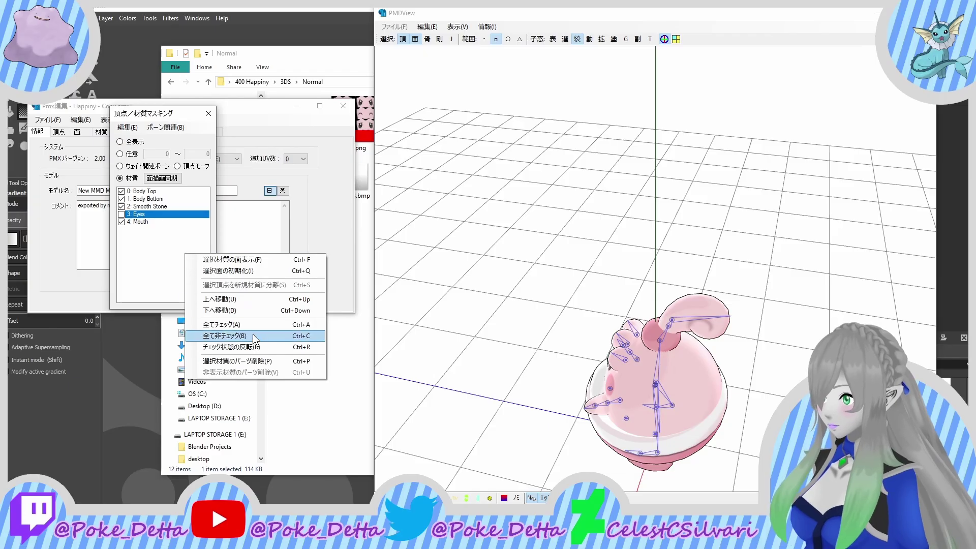
click(287, 358)
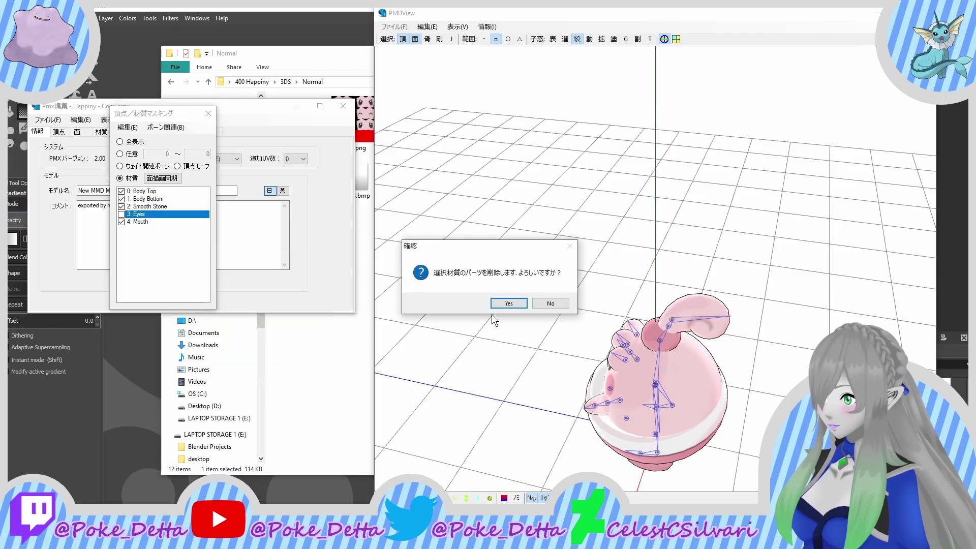
Step: Delete the parts of every material except Eyes from the model
click(504, 303)
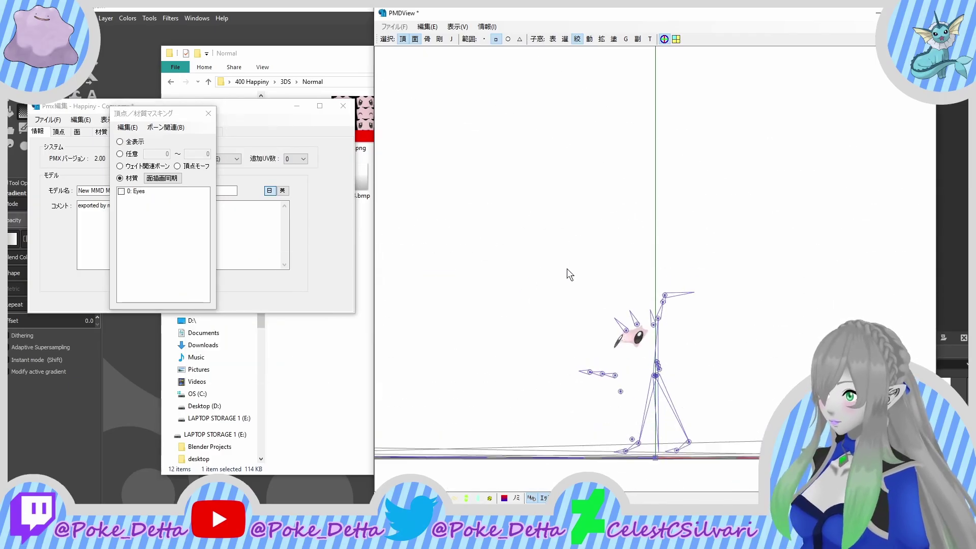
scroll(566, 269, up, 2)
right_drag(568, 267, 570, 336)
middle_drag(569, 335, 557, 205)
right_drag(556, 204, 554, 248)
scroll(554, 248, up, 2)
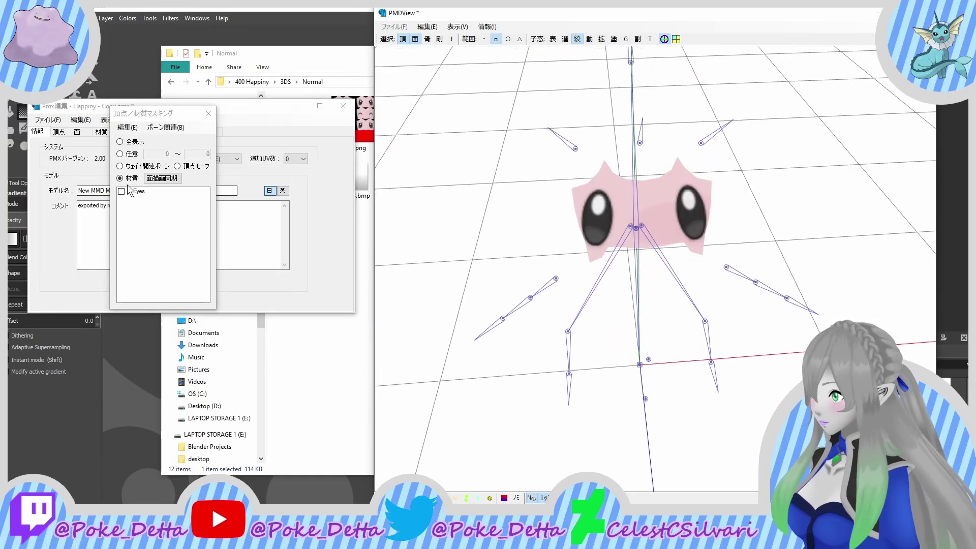
Step: Select the Eyes material for editing and enable Eyes in the material mask
click(93, 145)
click(99, 133)
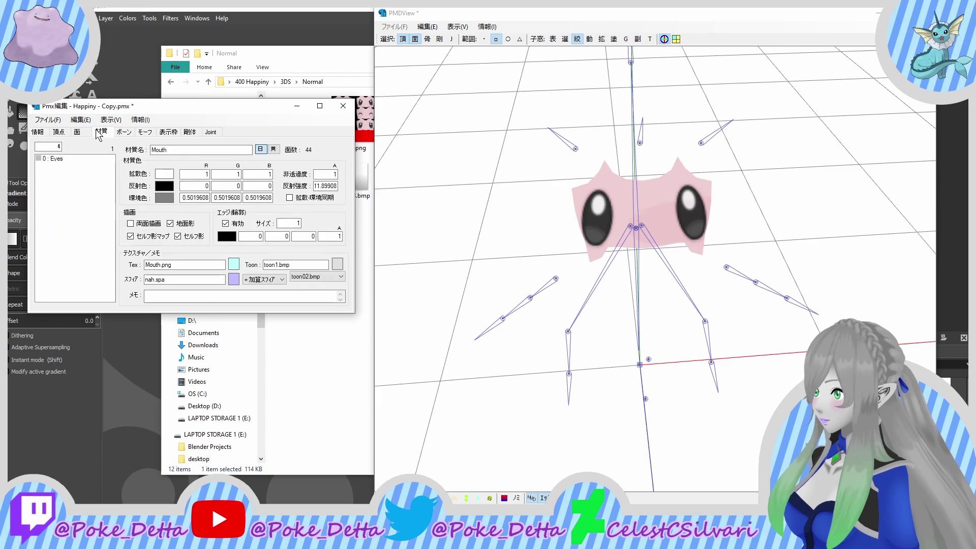
click(65, 159)
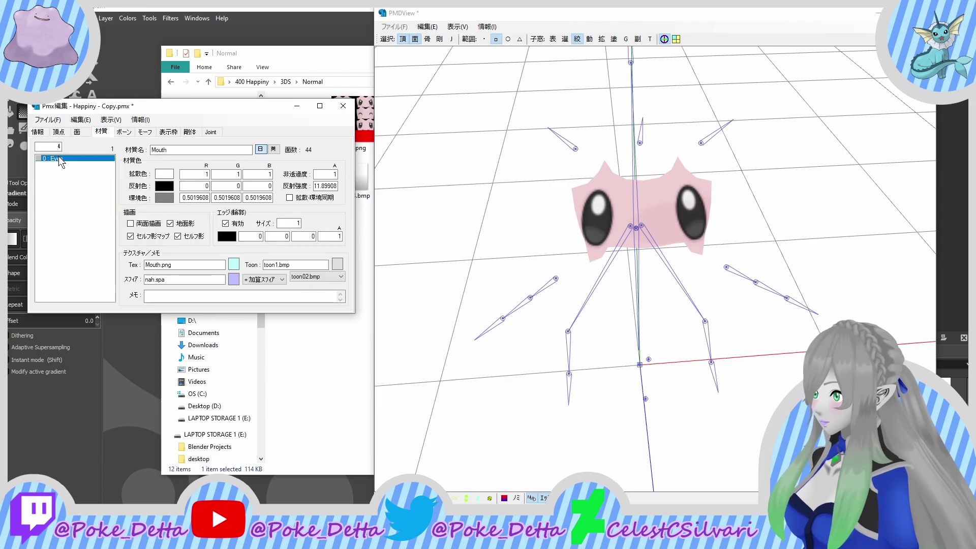
click(455, 203)
click(122, 191)
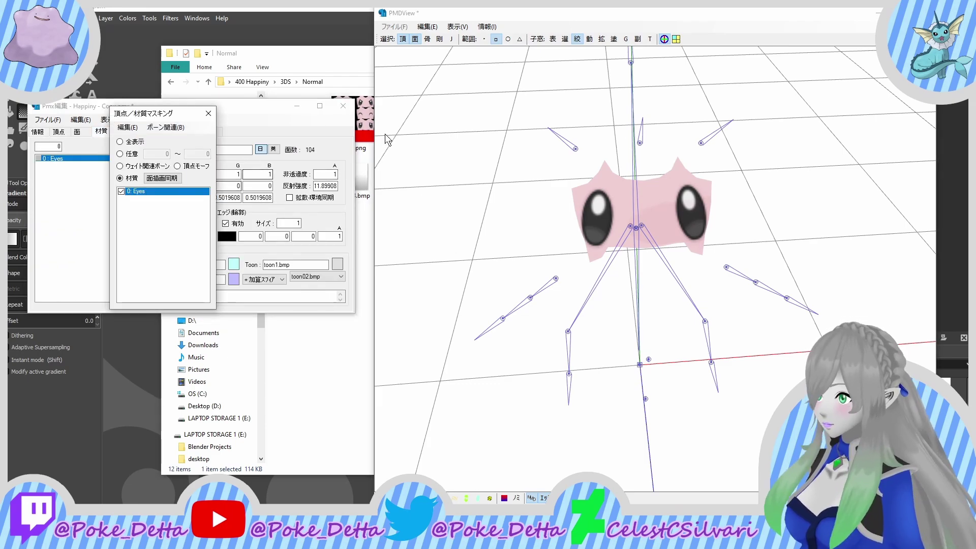
Step: Select the half of the Eyes mesh on the model's right side and split it off into a new material
drag(387, 132, 656, 319)
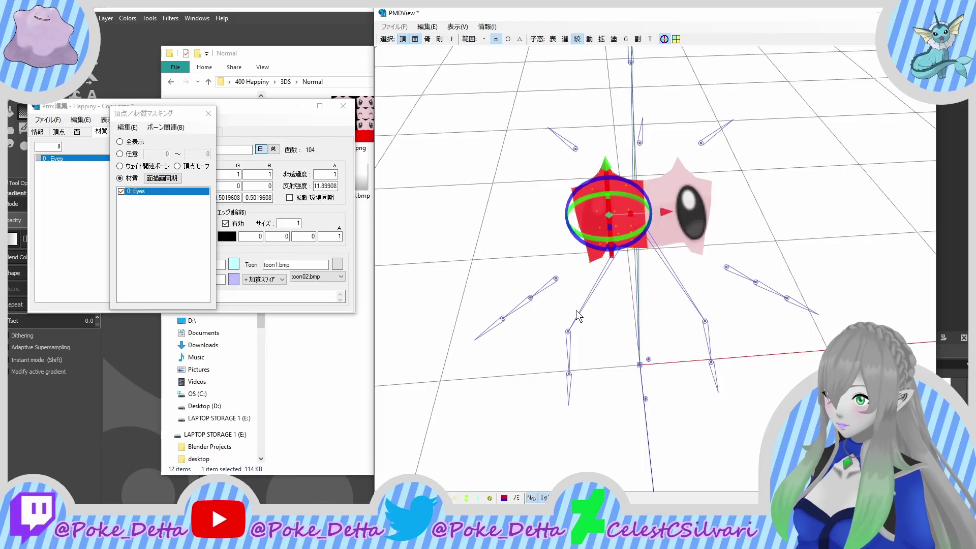
right_drag(575, 311, 573, 310)
drag(498, 318, 645, 112)
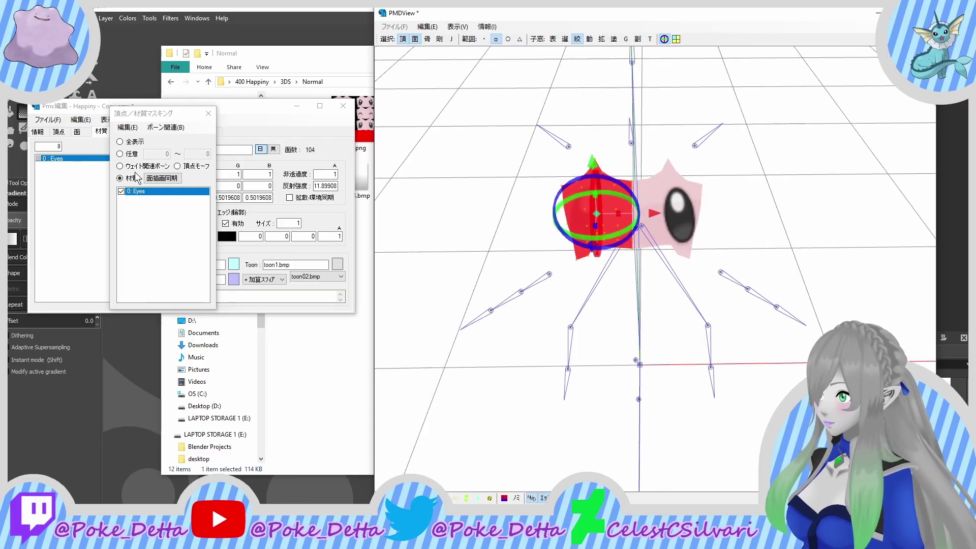
right_click(169, 202)
click(249, 235)
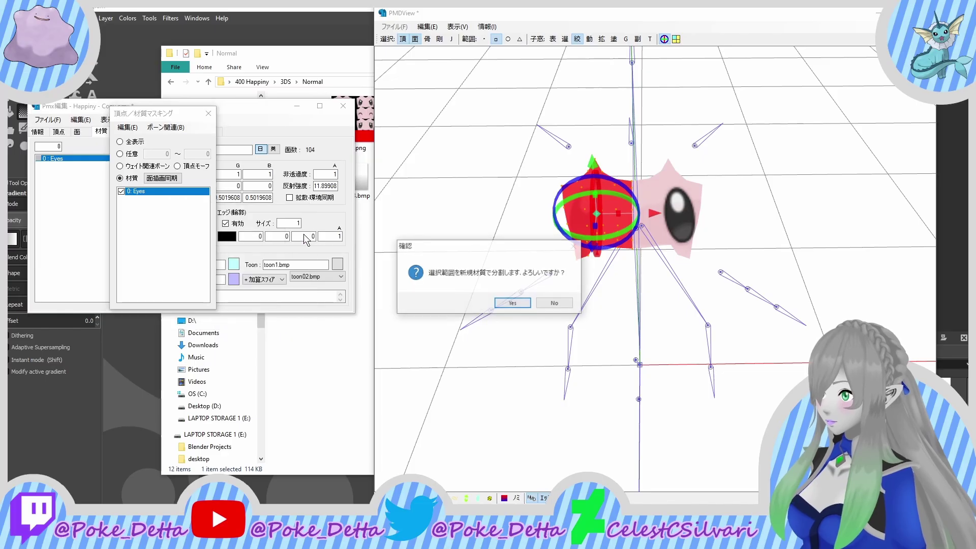
click(499, 306)
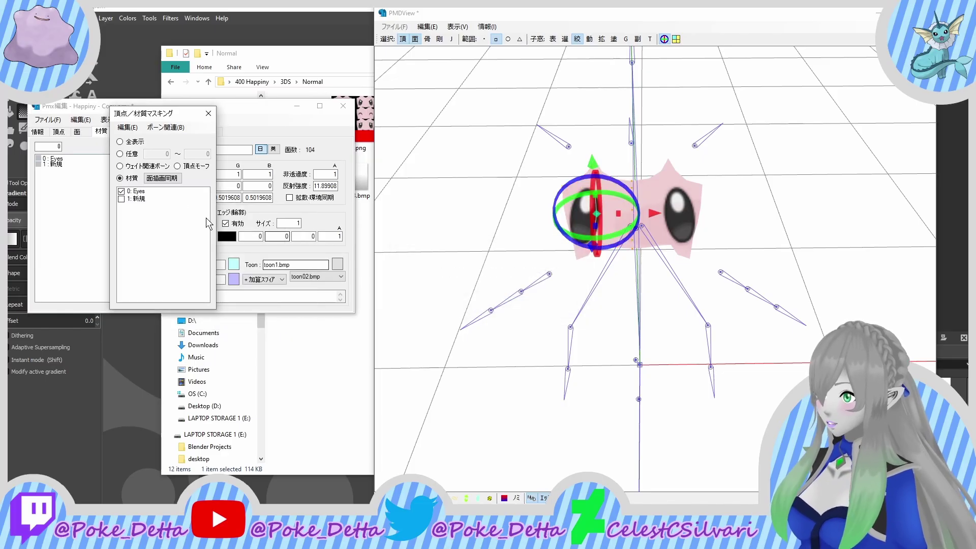
Step: Rename both eye materials to Eye and set their edge colour alpha to 0
click(70, 164)
click(177, 150)
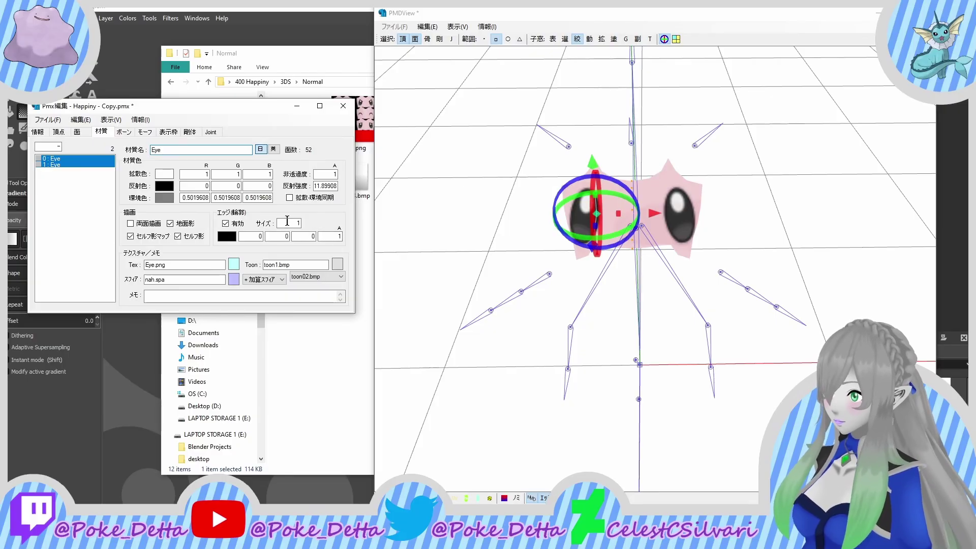
double_click(330, 237)
text(0)
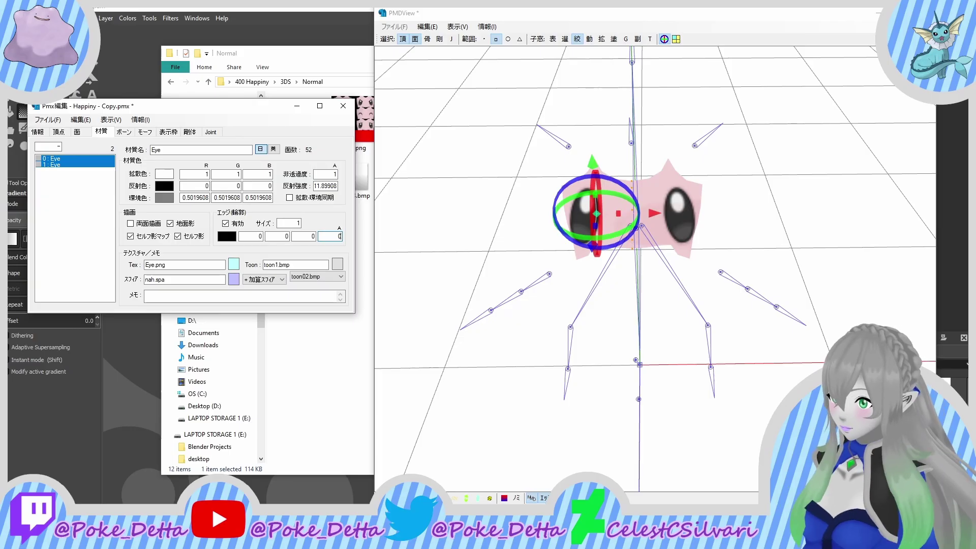
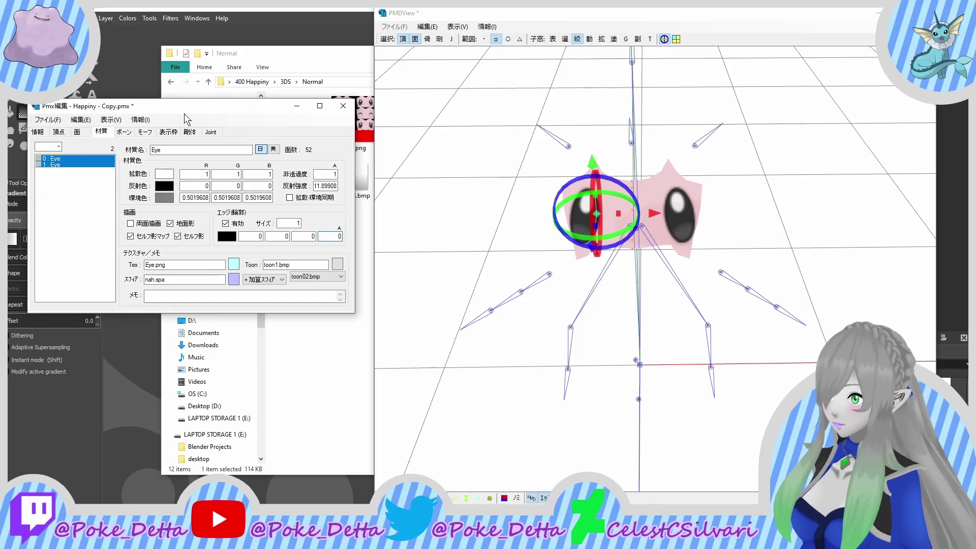
Step: Copy the indices of both Eye materials and add them as offsets to a new material morph
right_click(87, 173)
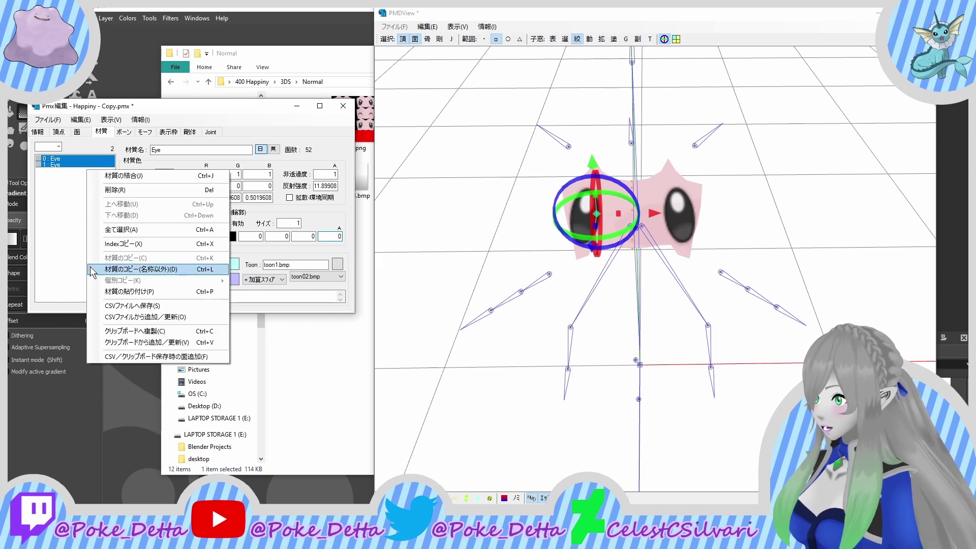
click(146, 245)
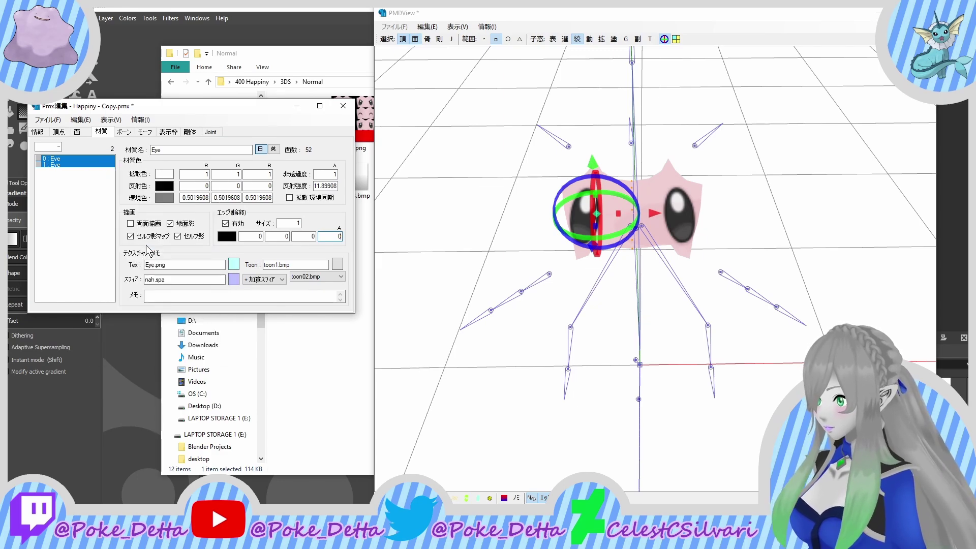
click(145, 132)
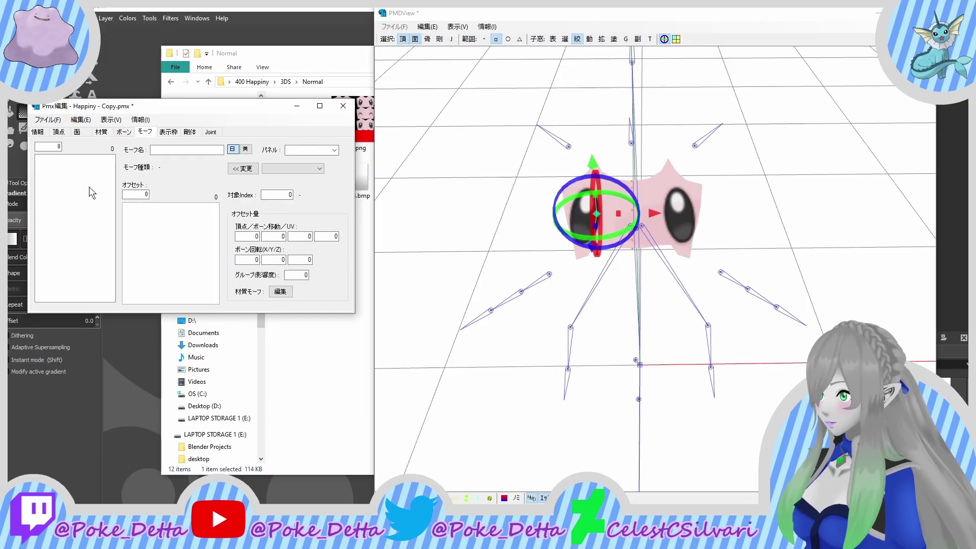
right_click(89, 187)
mouse_move(133, 193)
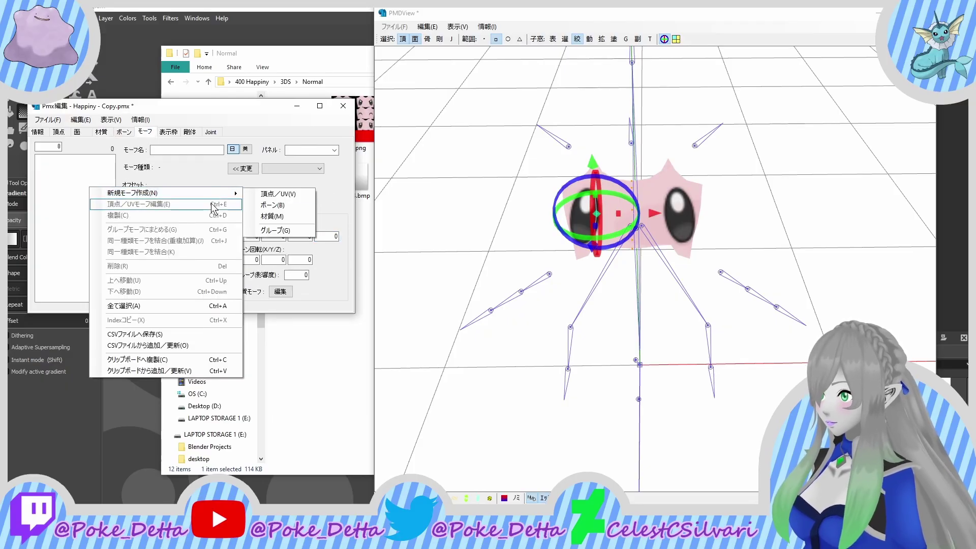
click(271, 218)
right_click(179, 236)
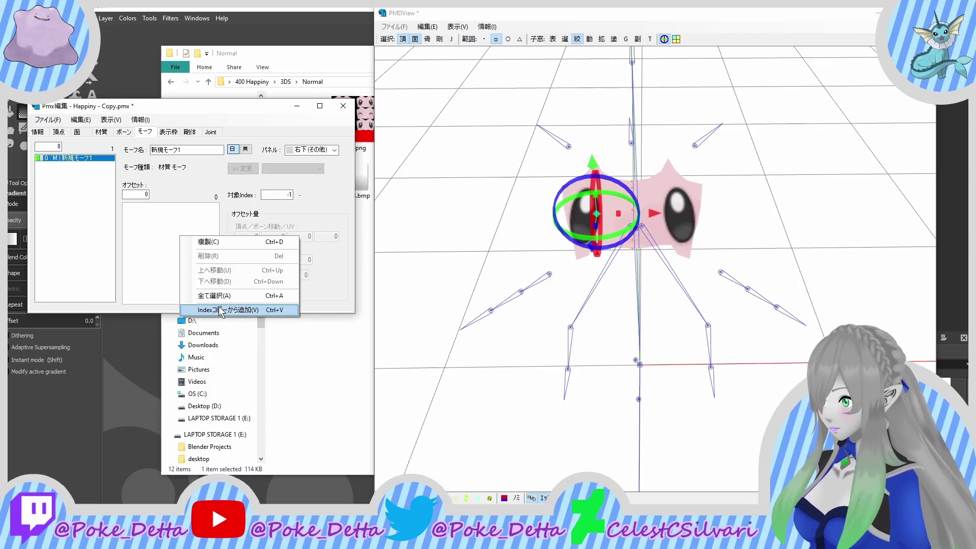
click(219, 307)
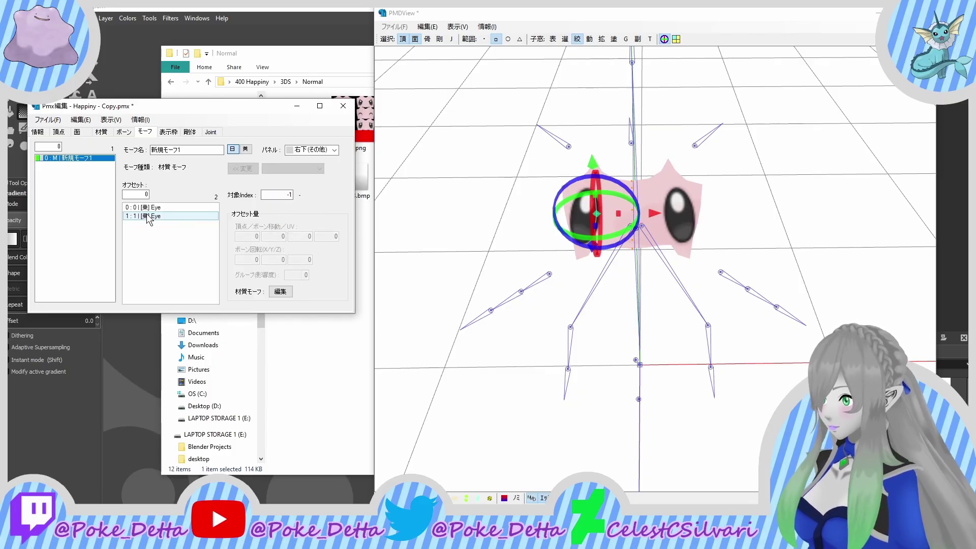
Step: Set the morph's first Eye offset to additive with all values 0 except opacity 1 and edge colour alpha 1
double_click(148, 209)
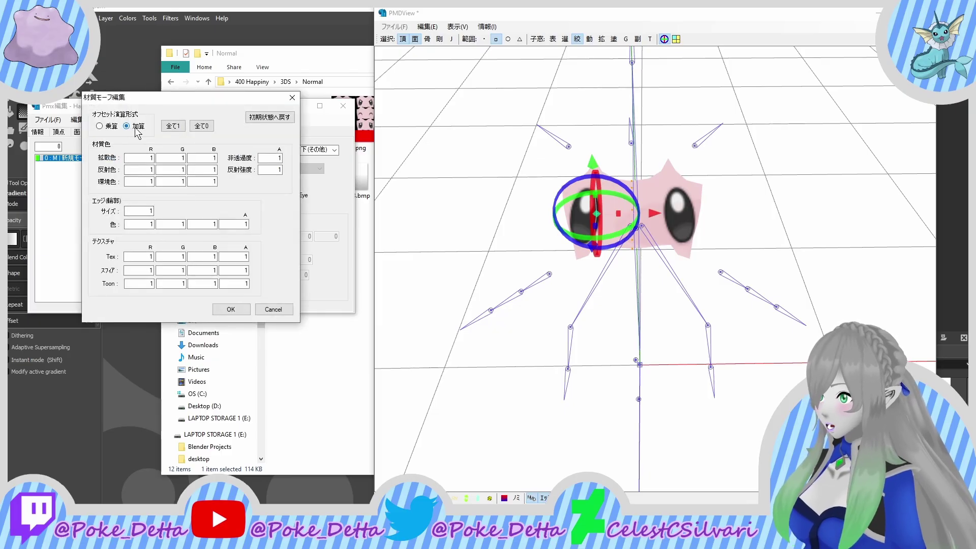
click(202, 126)
click(271, 159)
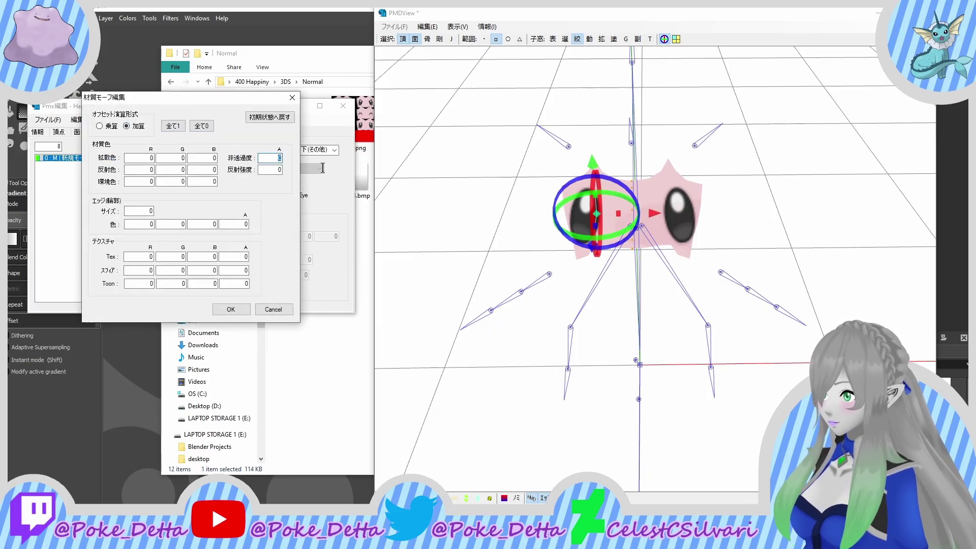
text(1)
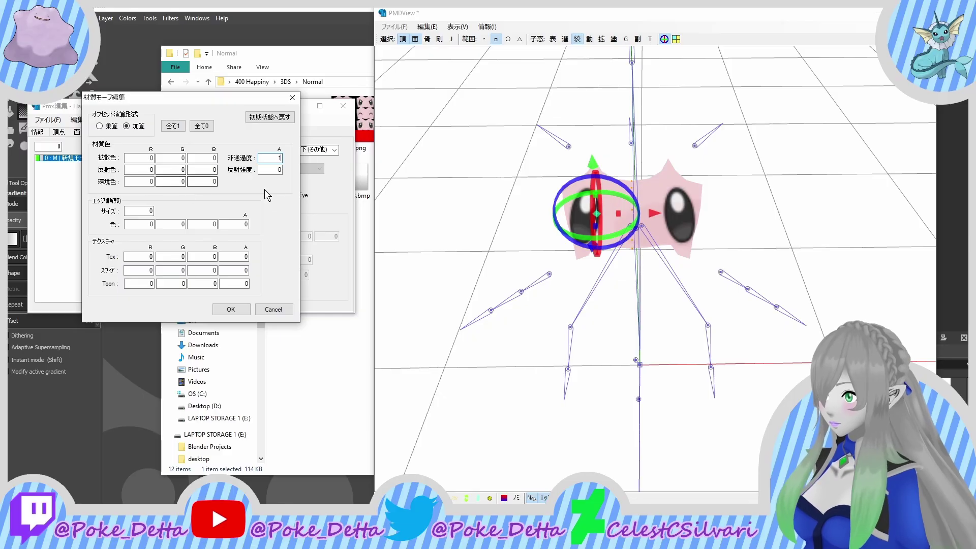
click(235, 223)
text(1)
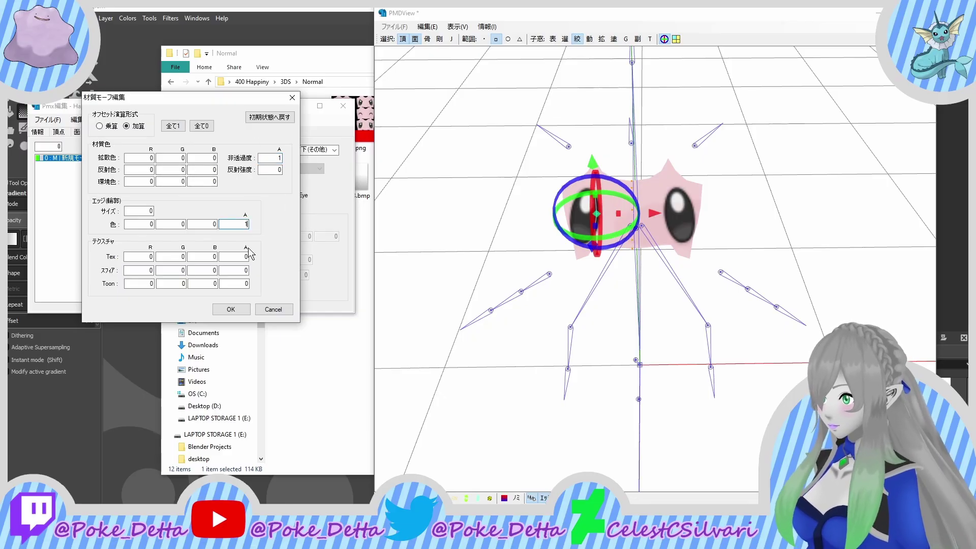
click(229, 308)
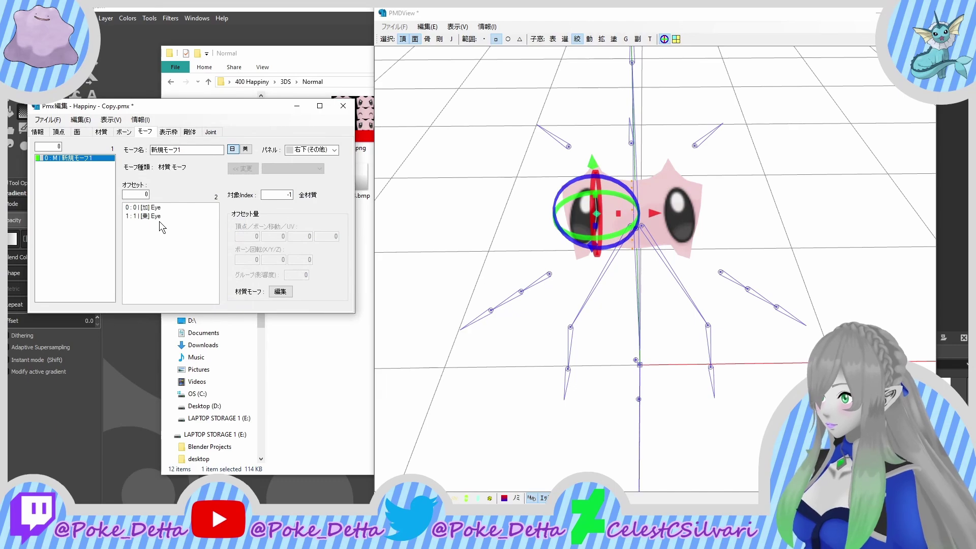
Step: Set the morph's second Eye offset to additive, zero all its values, enter opacity 1 and edit its edge colour alpha
click(141, 220)
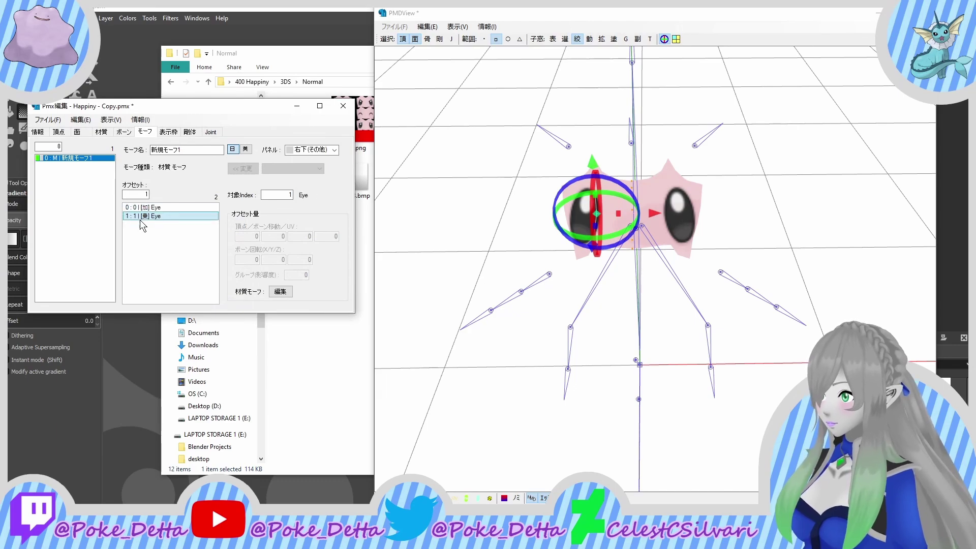
double_click(139, 219)
click(136, 127)
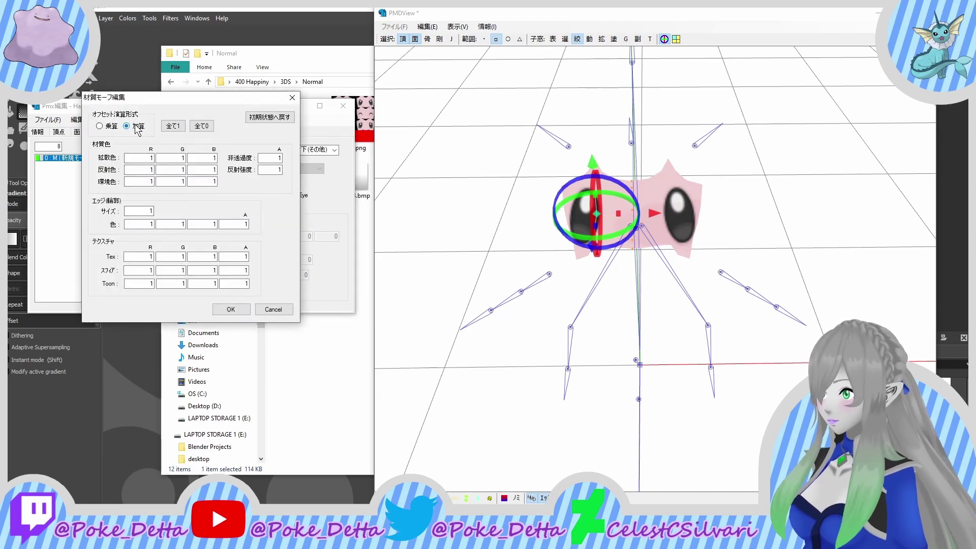
click(203, 126)
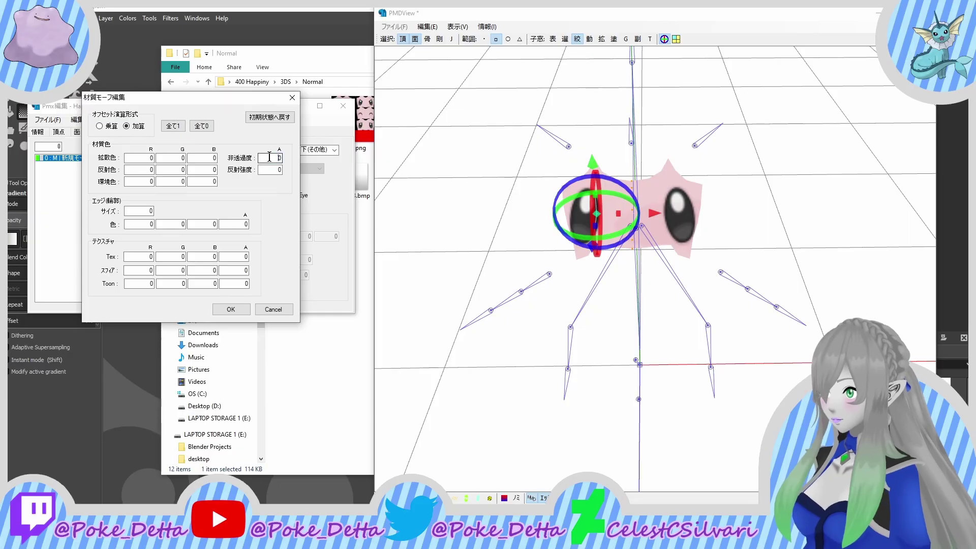
text(1)
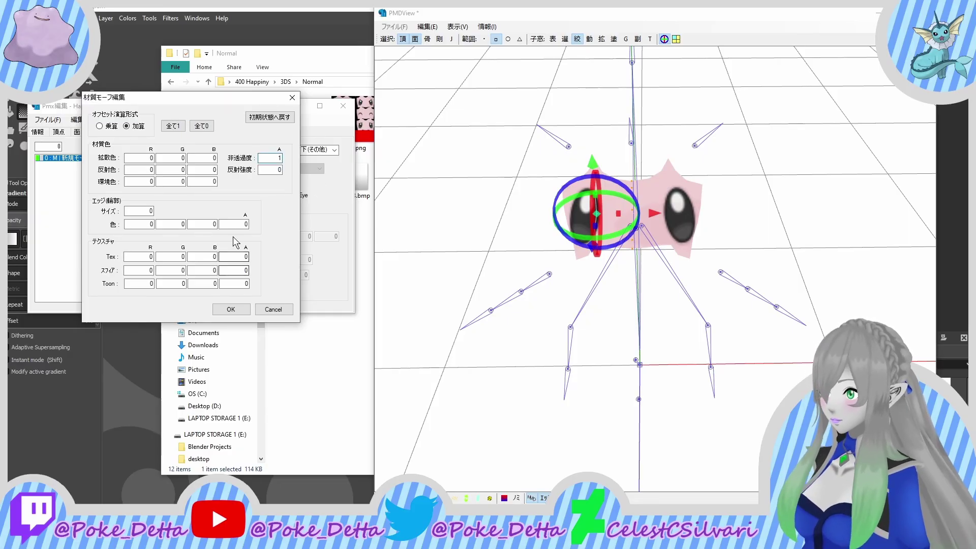
double_click(239, 224)
click(242, 309)
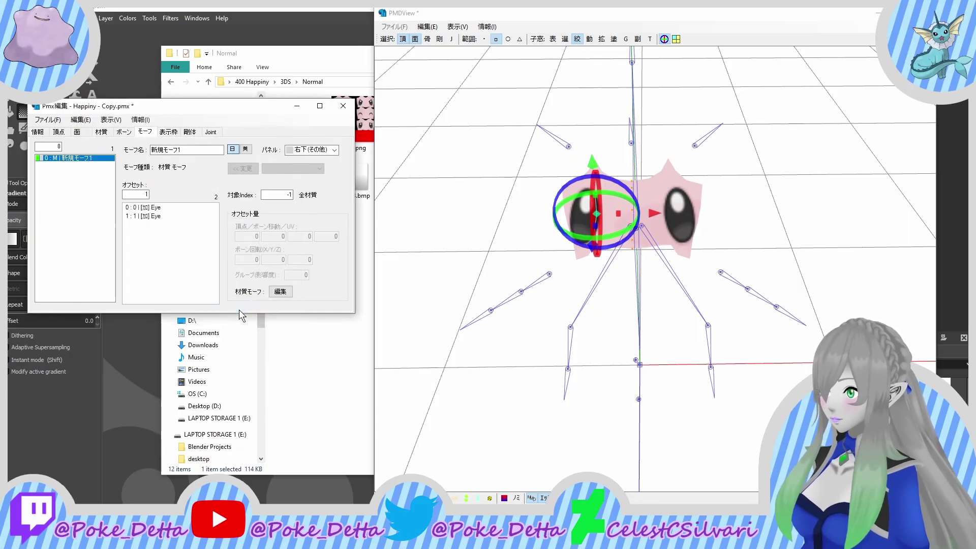
Step: Rename the first Eye material to EyeL and the second to EyeR
click(111, 131)
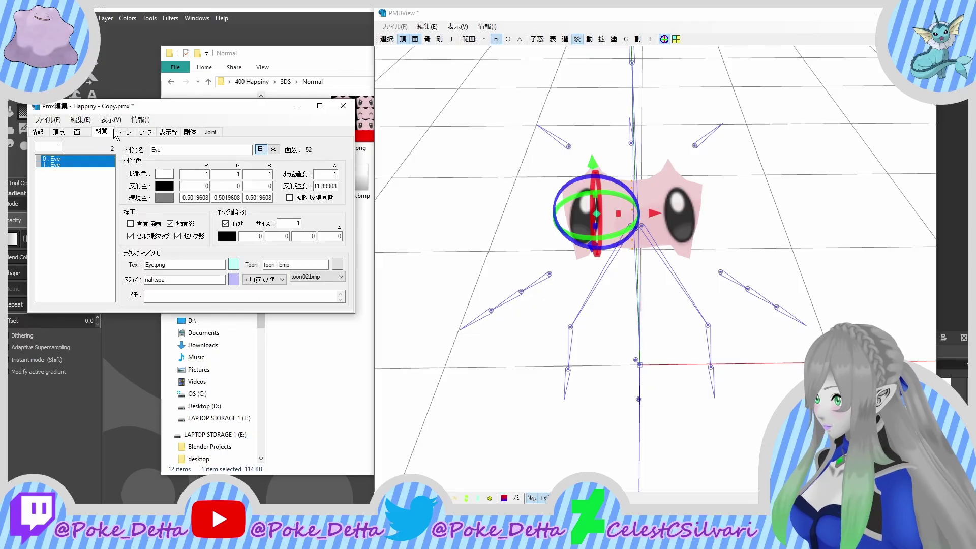
click(194, 147)
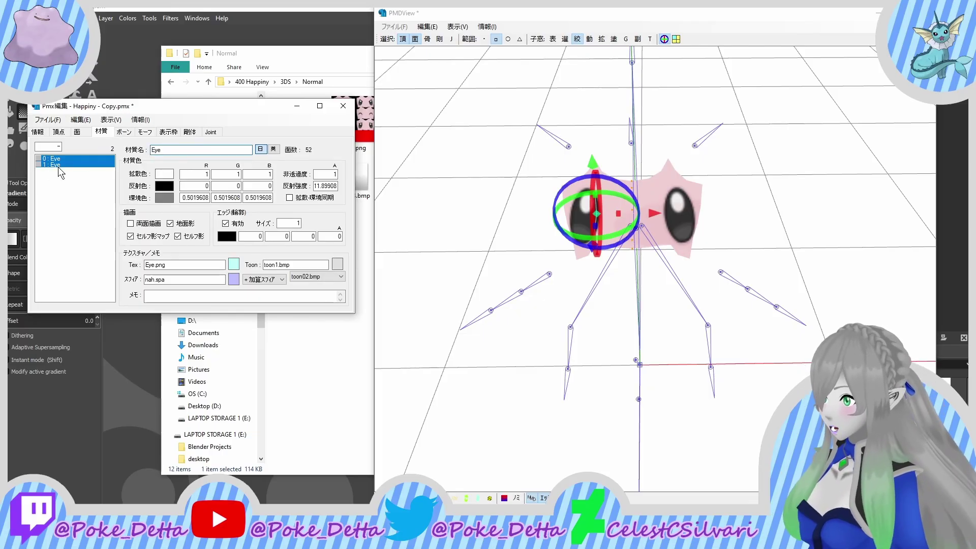
click(80, 158)
click(172, 150)
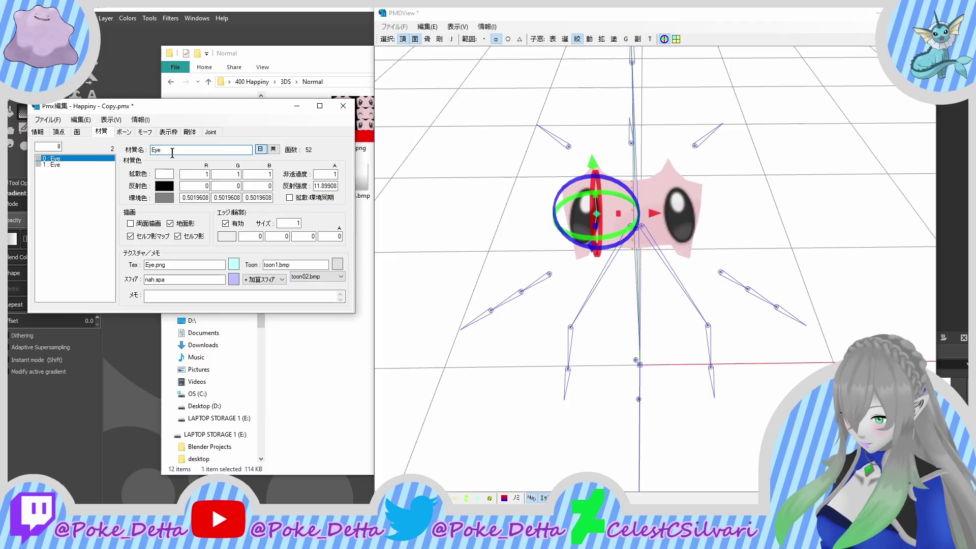
click(78, 163)
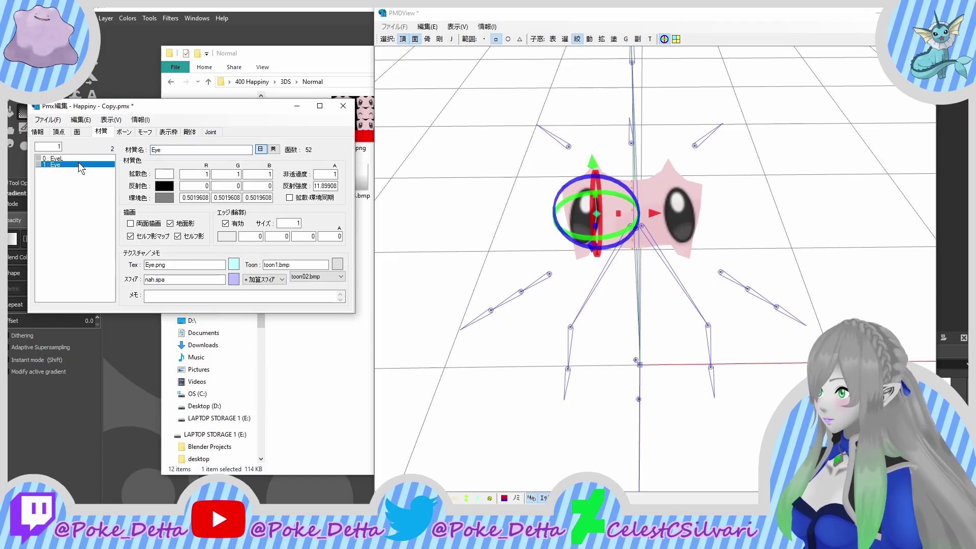
click(203, 146)
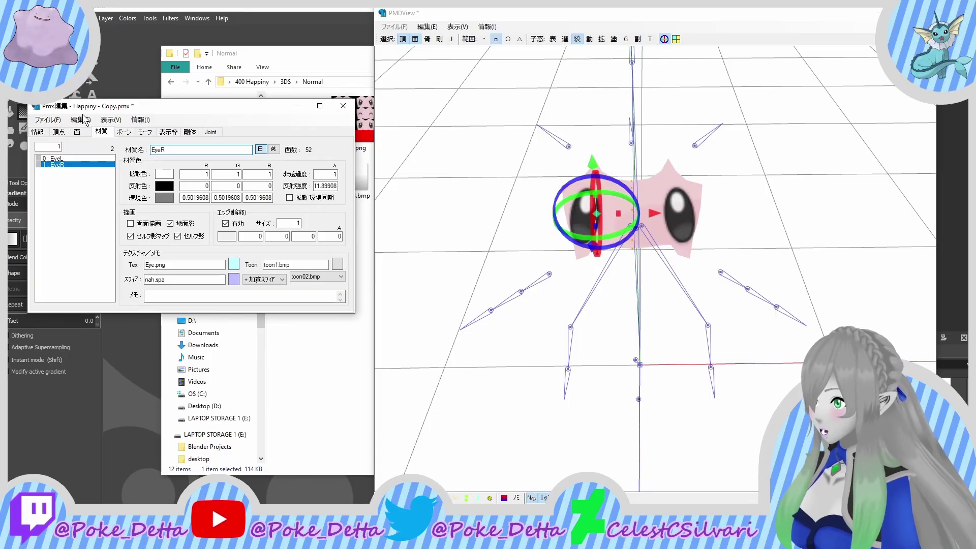
Step: Save the edited model over the existing Happiny - Copy.pmx file
click(48, 120)
click(89, 169)
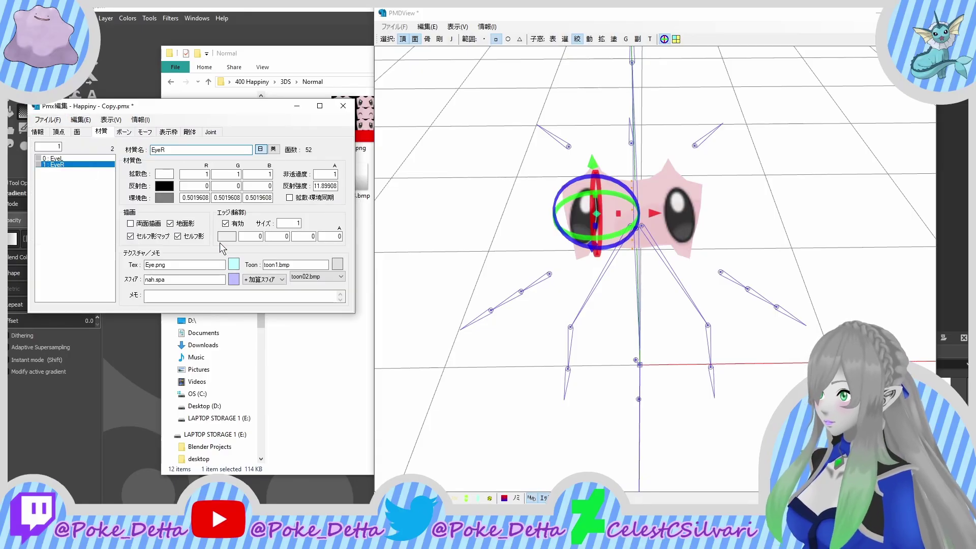
click(428, 371)
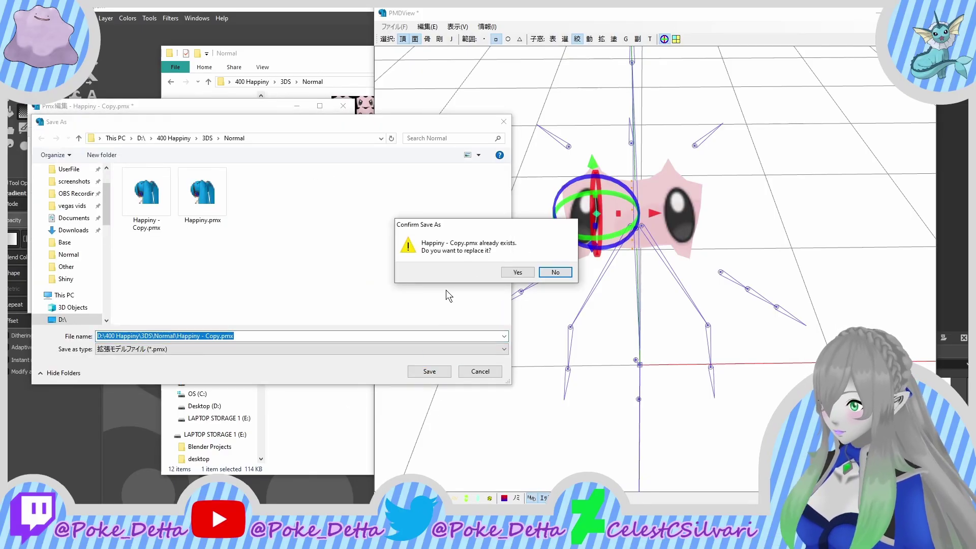
click(518, 268)
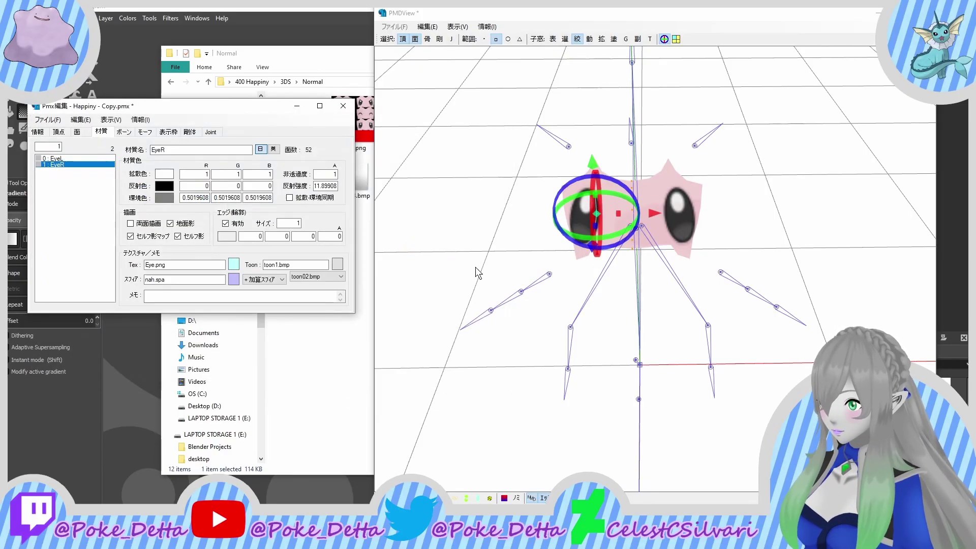
Step: Duplicate the eye material morph twice in the morph list
click(129, 133)
click(145, 134)
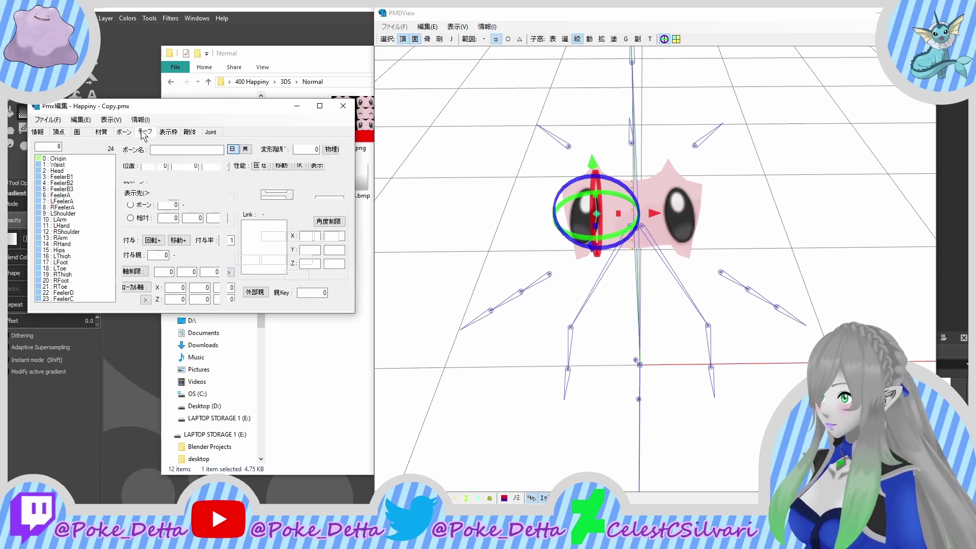
right_click(69, 188)
key(Escape)
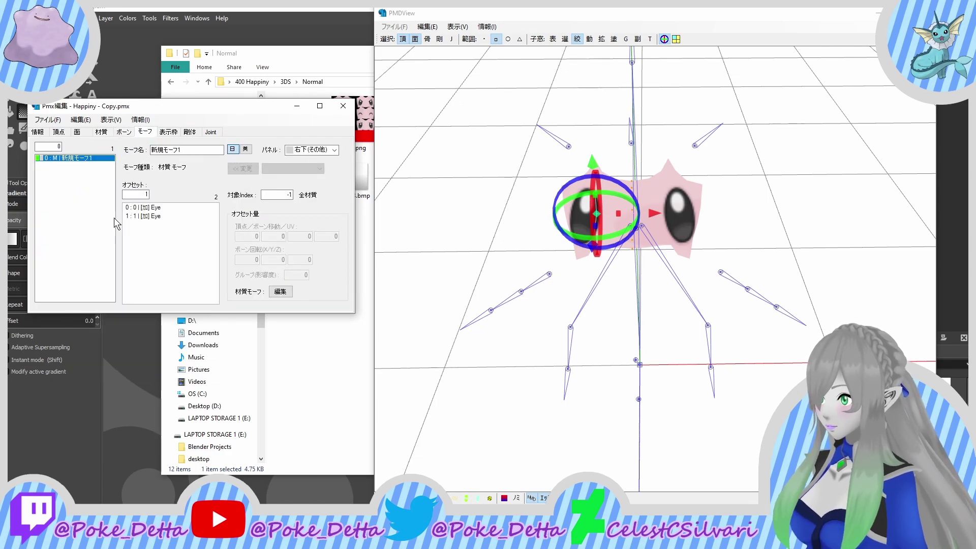
right_click(77, 204)
click(112, 232)
right_click(93, 221)
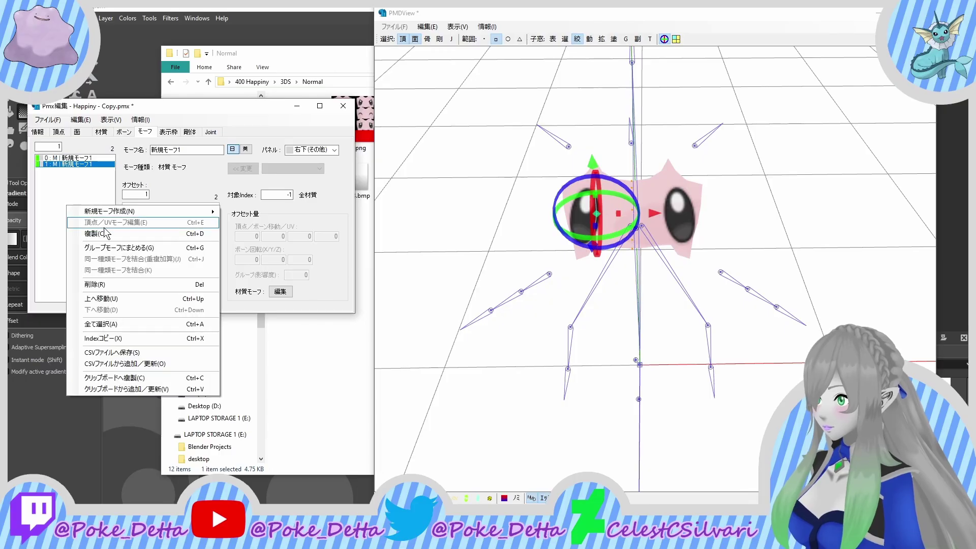
click(105, 233)
Step: Delete the EyeL offset from the third material morph and the EyeR offset from the second one
right_click(164, 208)
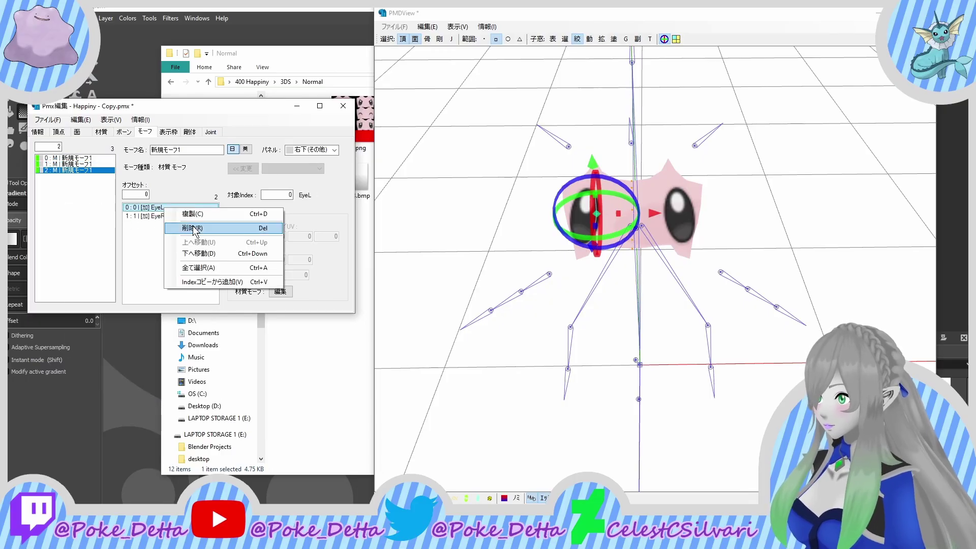
click(191, 227)
click(76, 163)
click(167, 216)
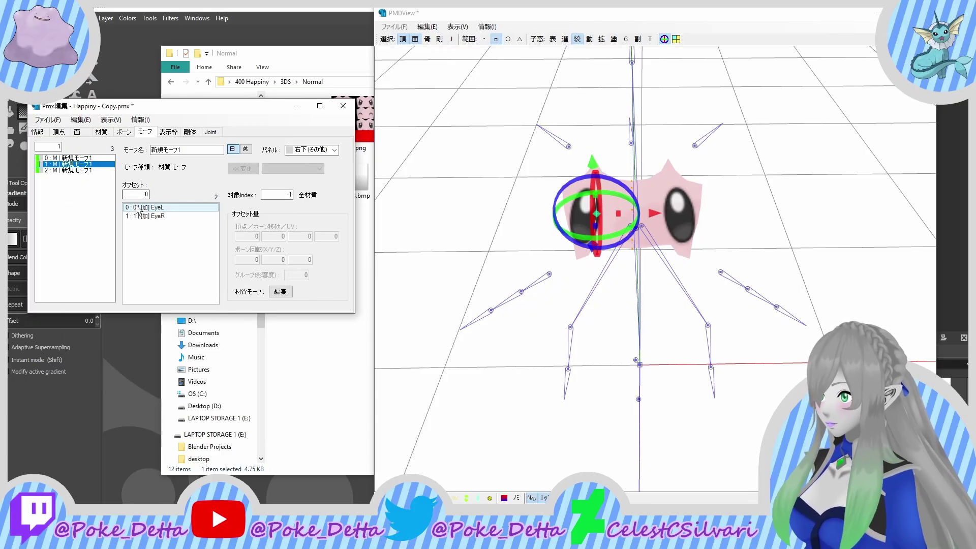
right_click(156, 215)
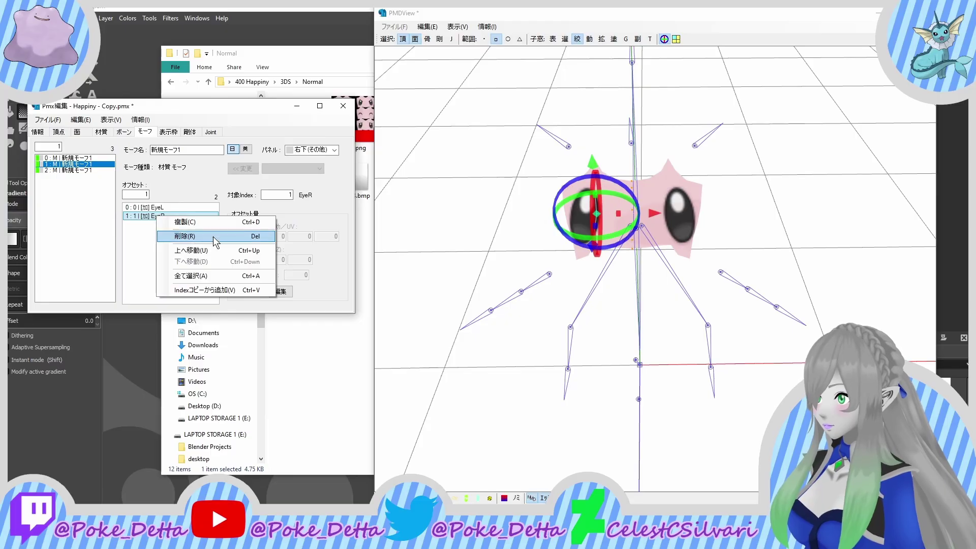
click(213, 236)
Step: Save Happiny - Copy.pmx in place, and load the original Happiny.pmx as a new model (新規)
click(48, 120)
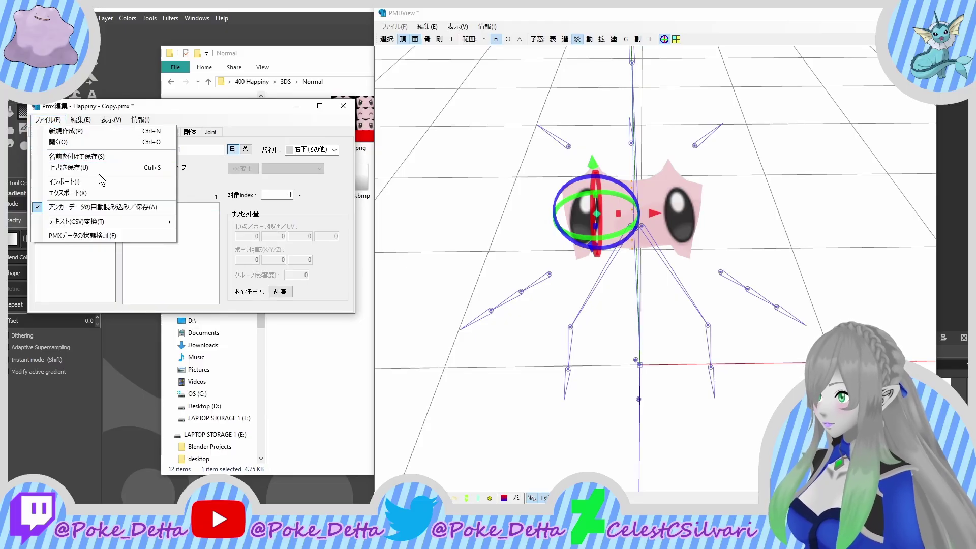
click(108, 166)
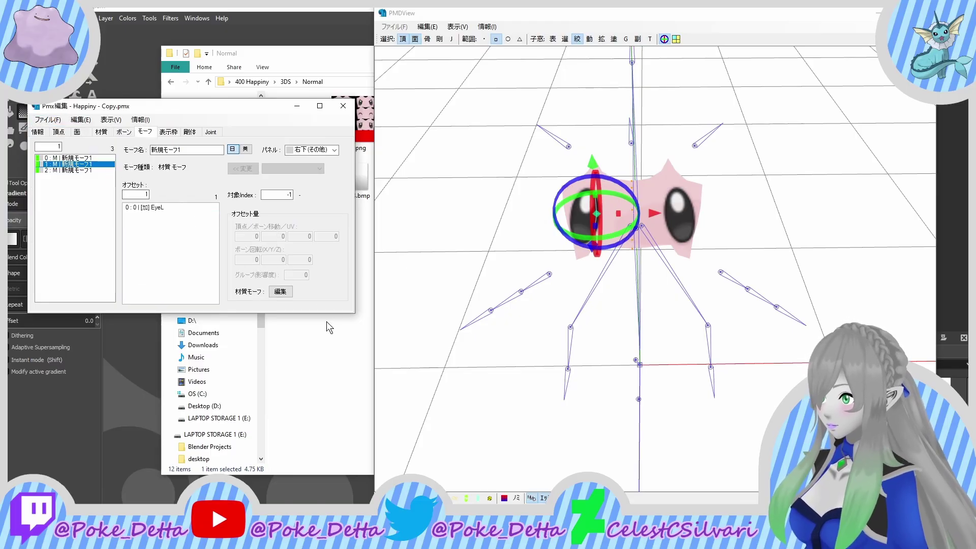
click(334, 334)
drag(442, 109, 115, 252)
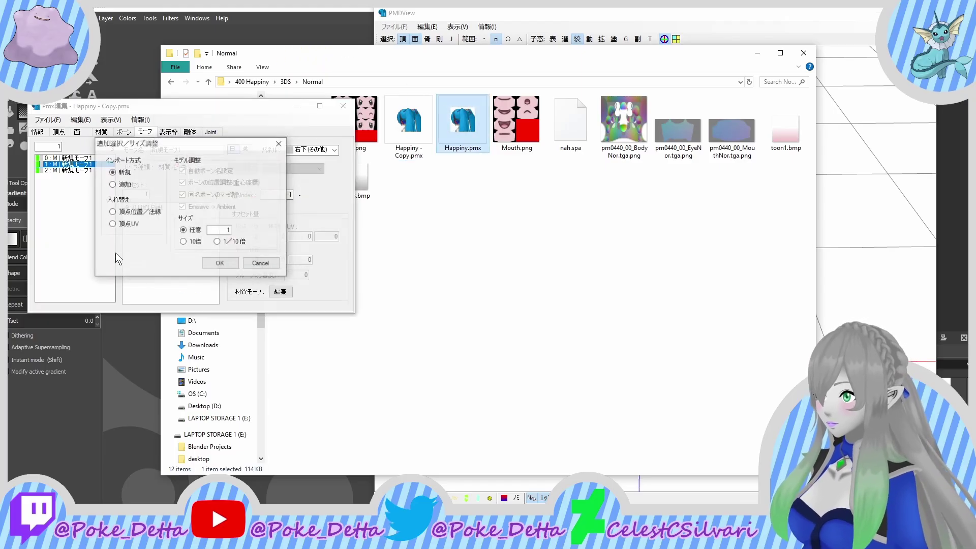
click(220, 263)
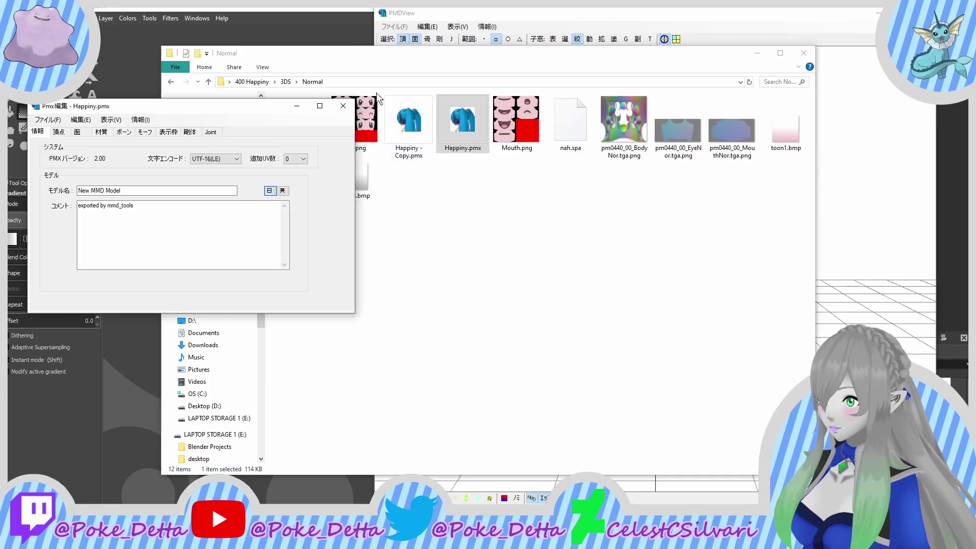
Step: Open the Eye.png texture and examine the eye expressions it contains
click(371, 114)
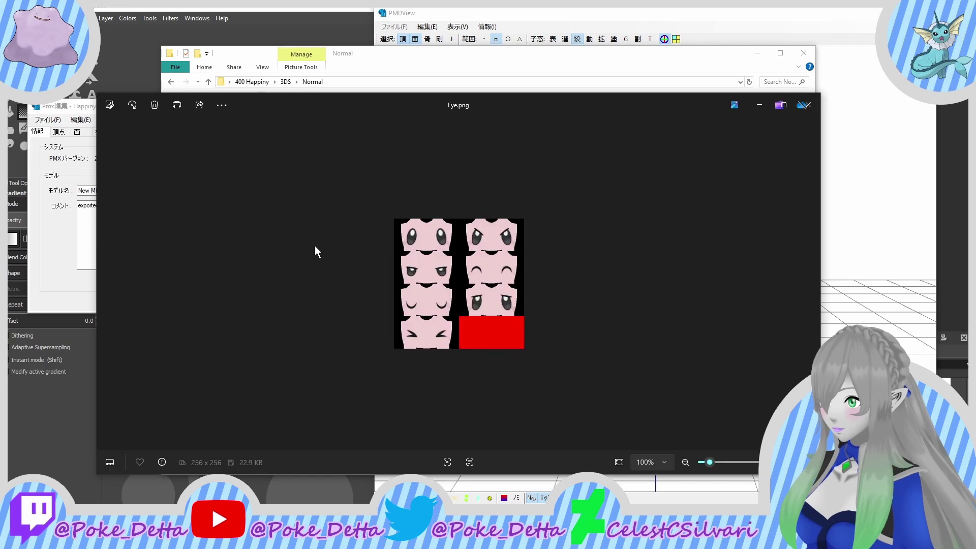
scroll(393, 285, up, 8)
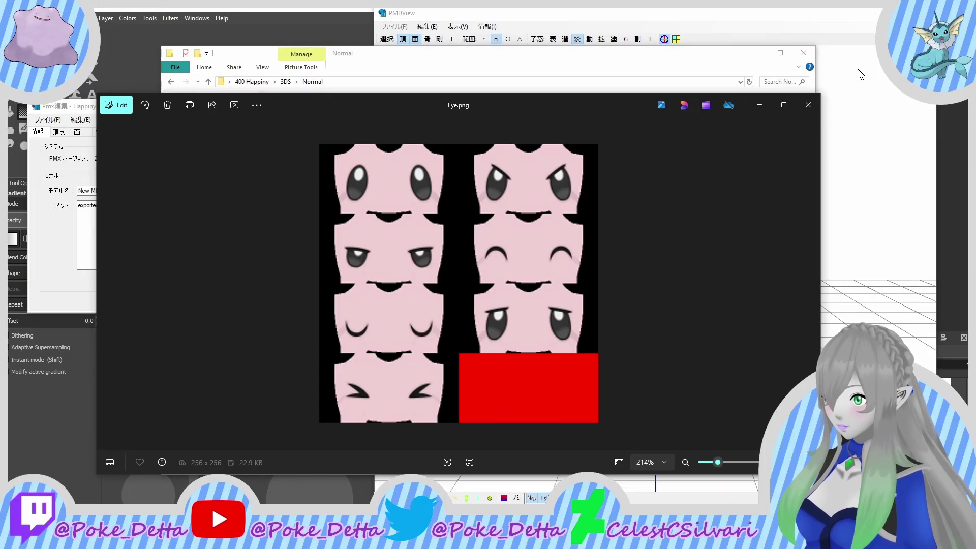
click(814, 112)
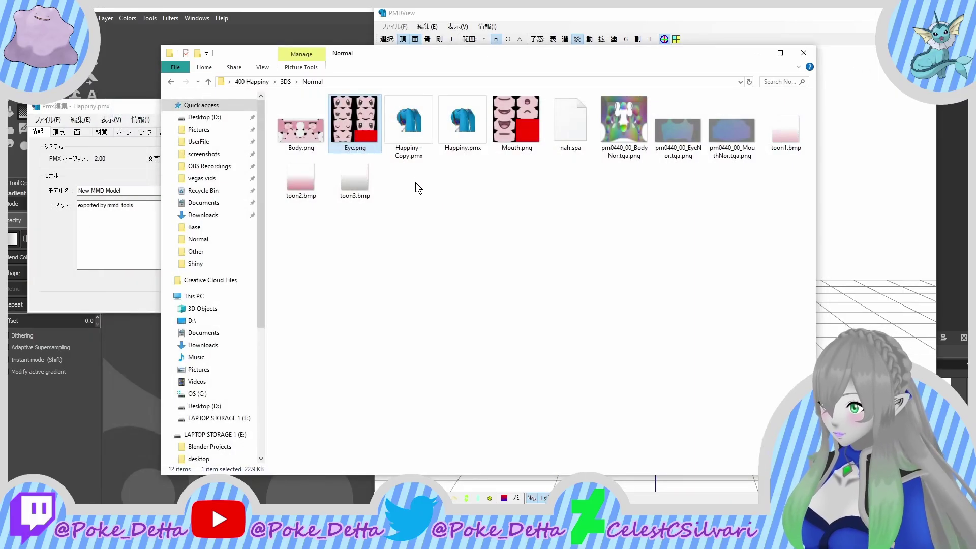
Step: Import Happiny - Copy.pmx into the Happiny model four times with the 追加 (append) method at size 1
drag(405, 136, 127, 204)
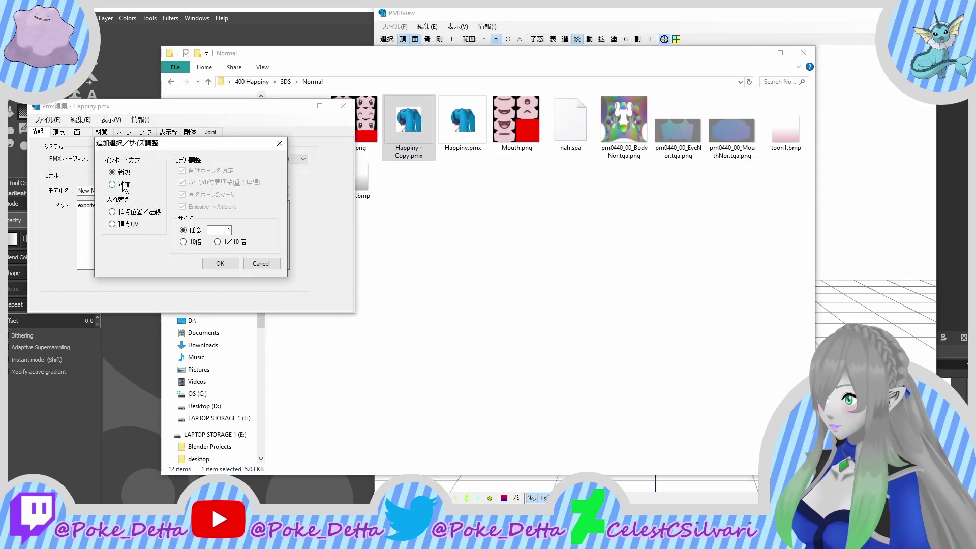
click(122, 185)
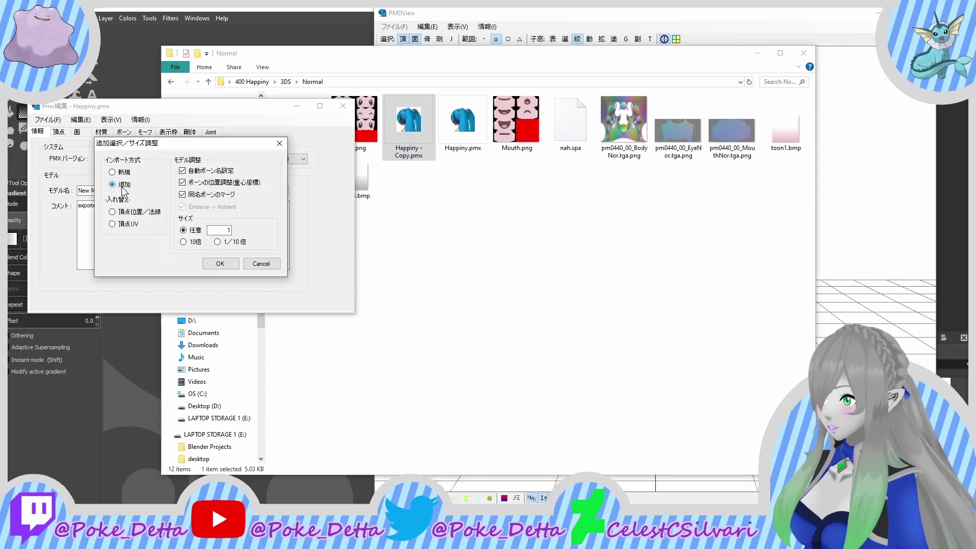
click(220, 264)
drag(378, 142, 239, 204)
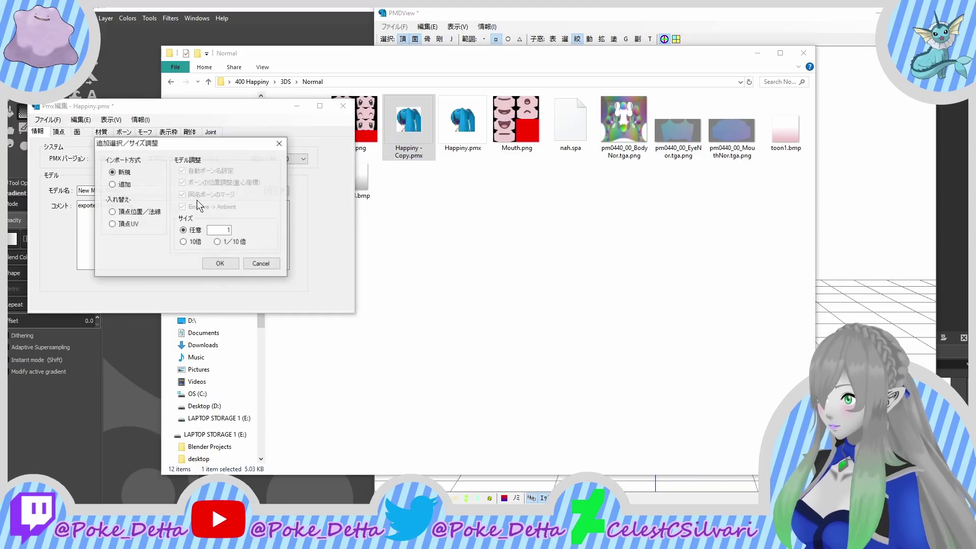
click(133, 185)
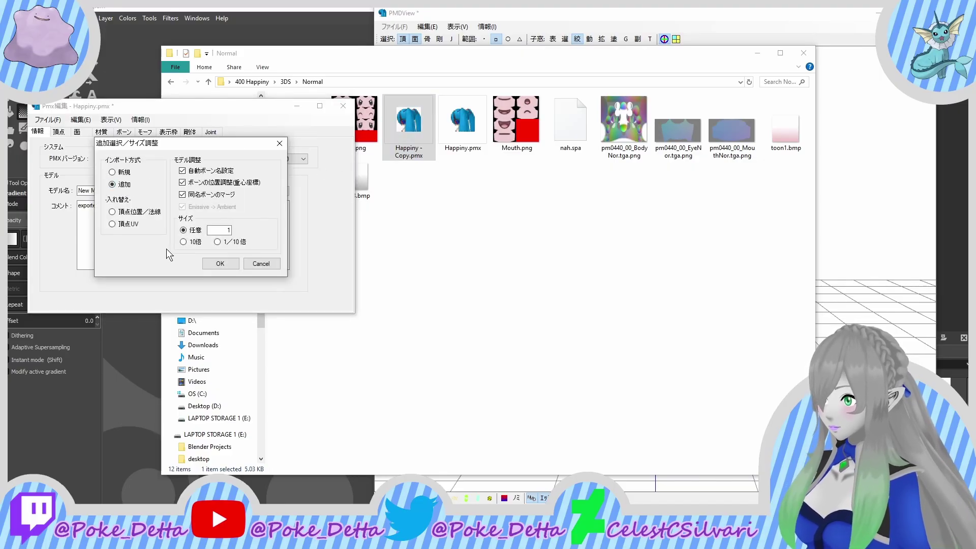
click(217, 263)
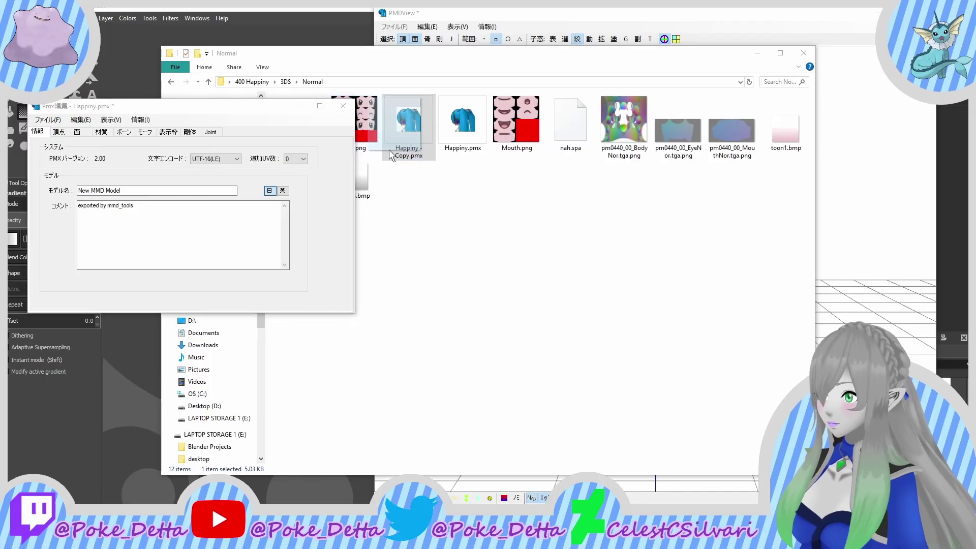
drag(388, 150, 171, 236)
click(118, 186)
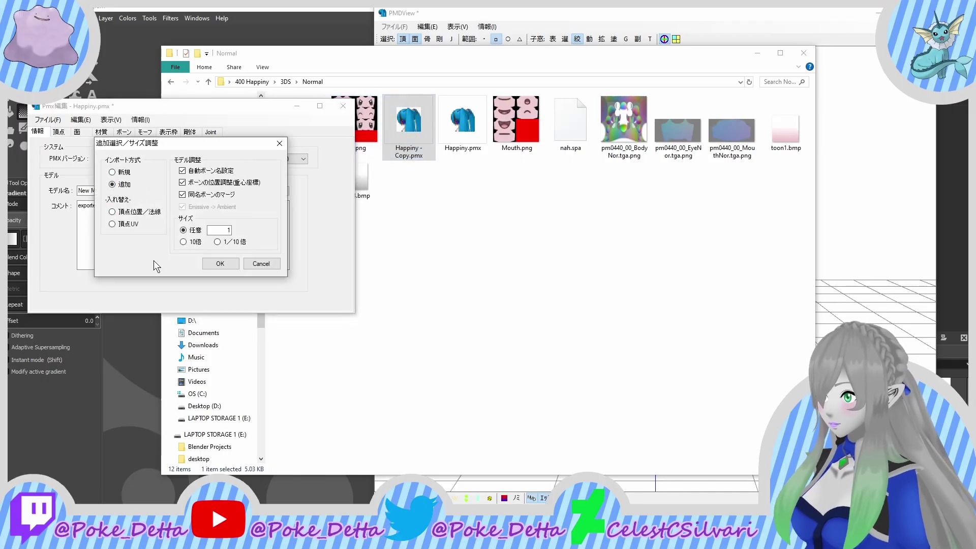
click(211, 265)
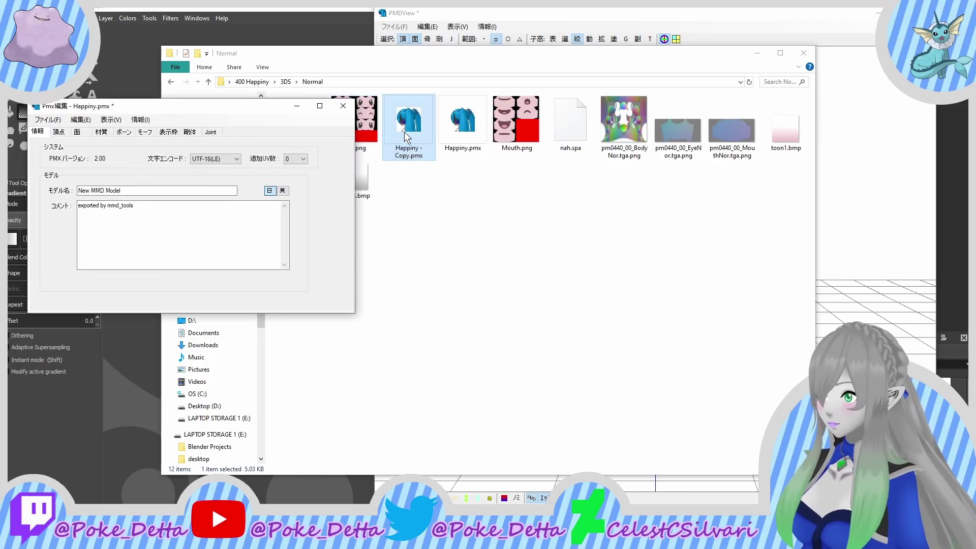
drag(404, 133, 185, 224)
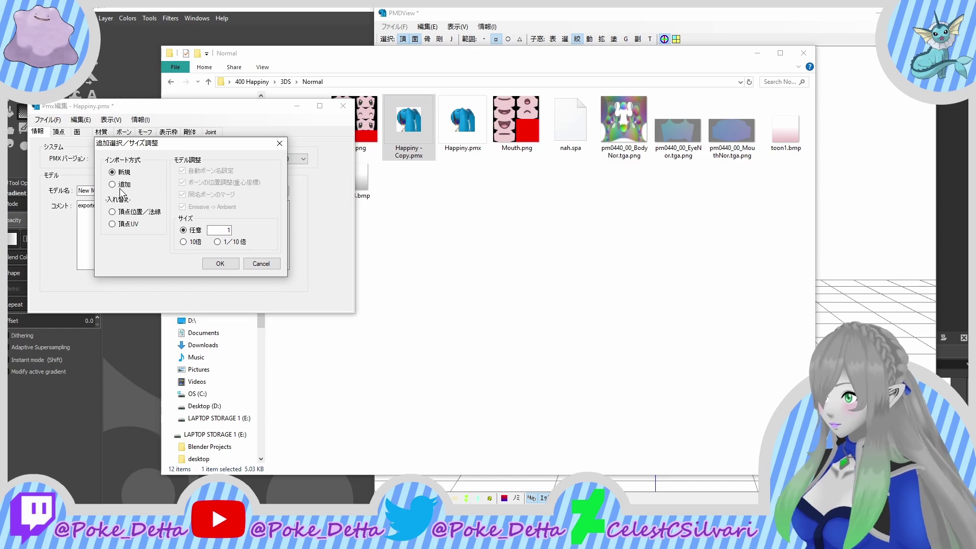
click(122, 185)
click(220, 263)
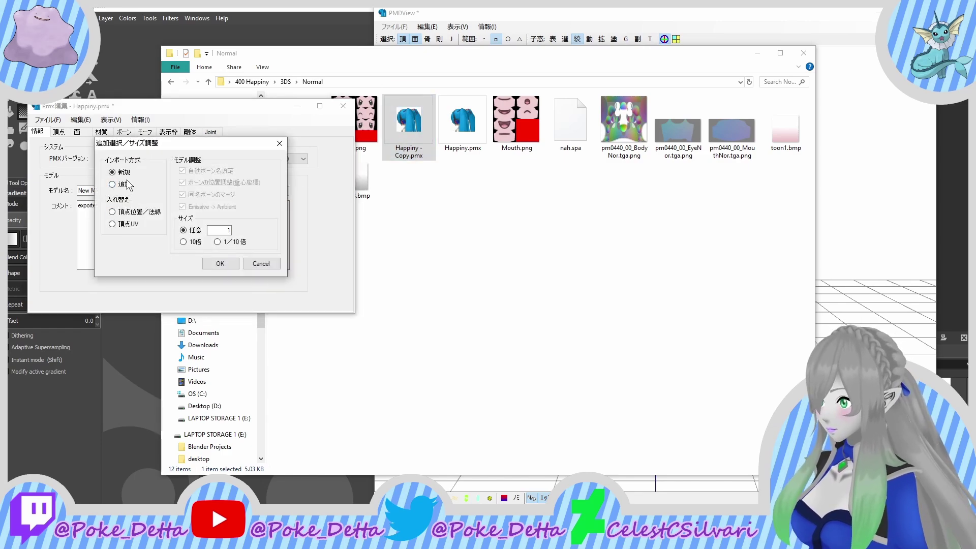
Step: Append Happiny - Copy.pmx to the Happiny model a fifth time, declining to discard the unsaved edits
click(206, 268)
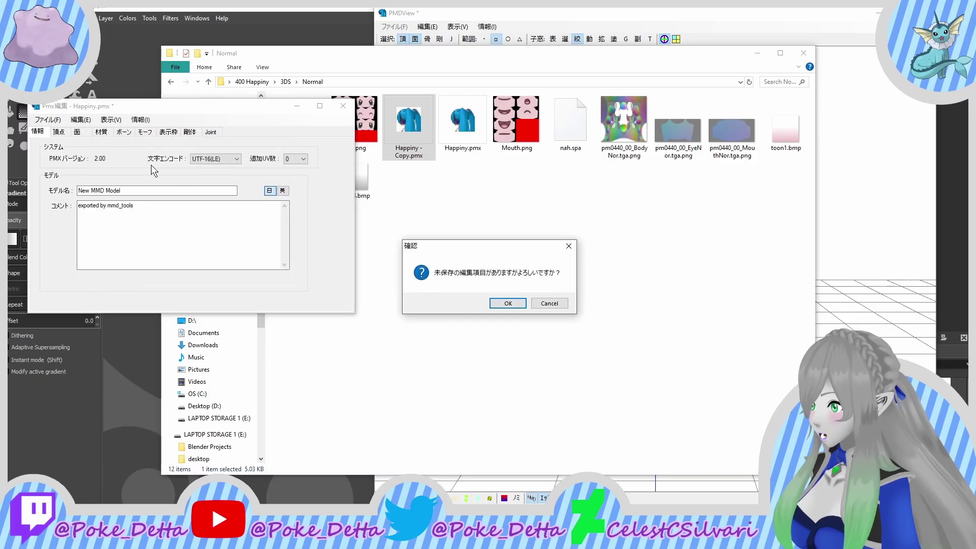
click(549, 303)
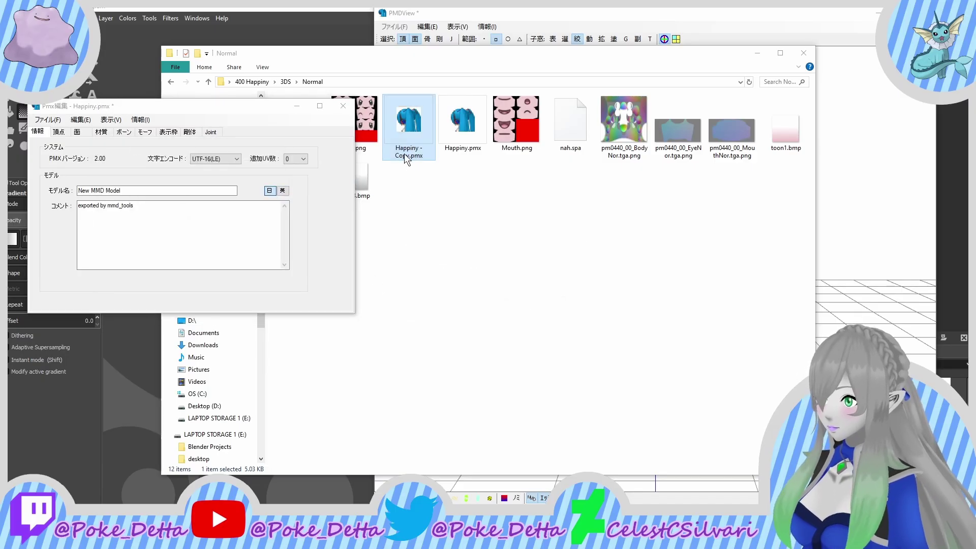
drag(403, 153, 149, 198)
click(130, 187)
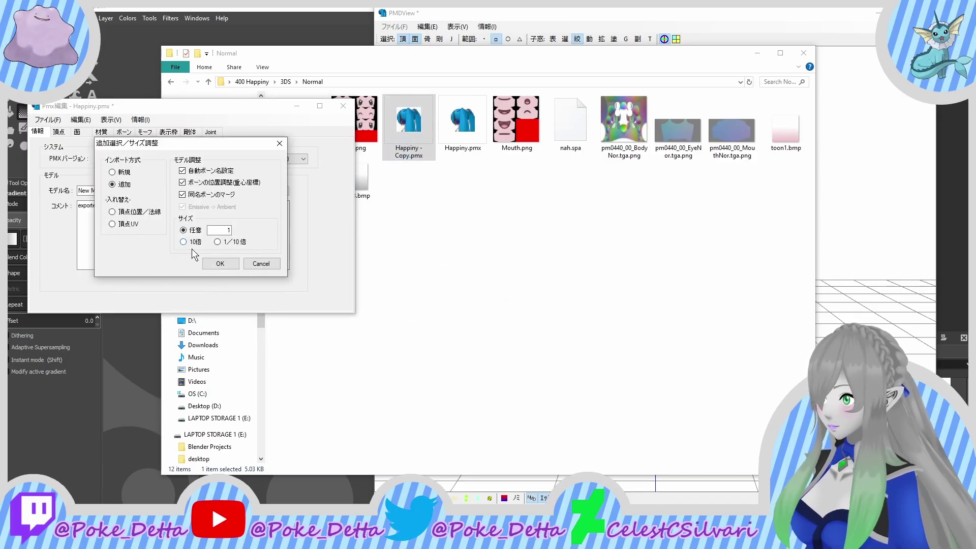
click(219, 264)
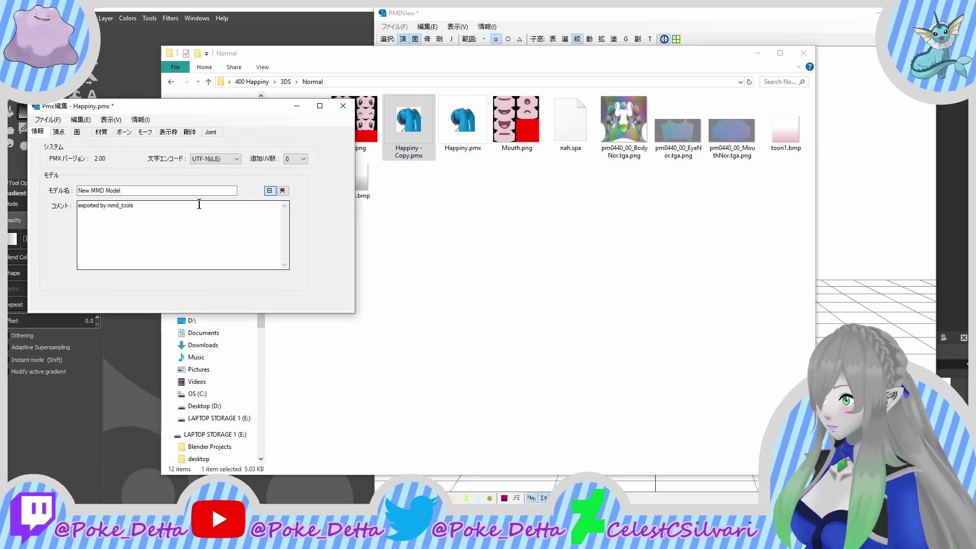
Step: Check the appended EyeL and EyeR pairs in the material list, going through them pair by pair
click(101, 133)
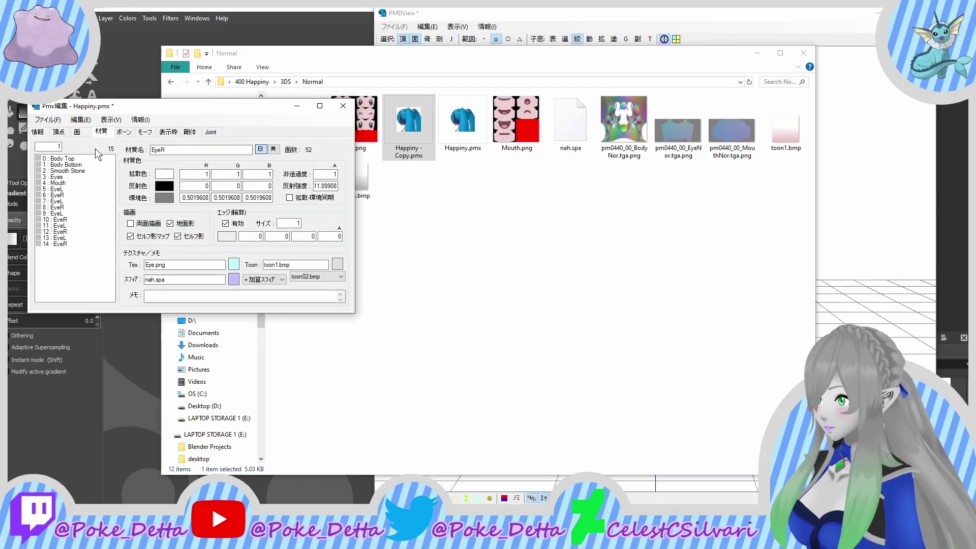
click(71, 193)
shift+click(58, 188)
click(75, 205)
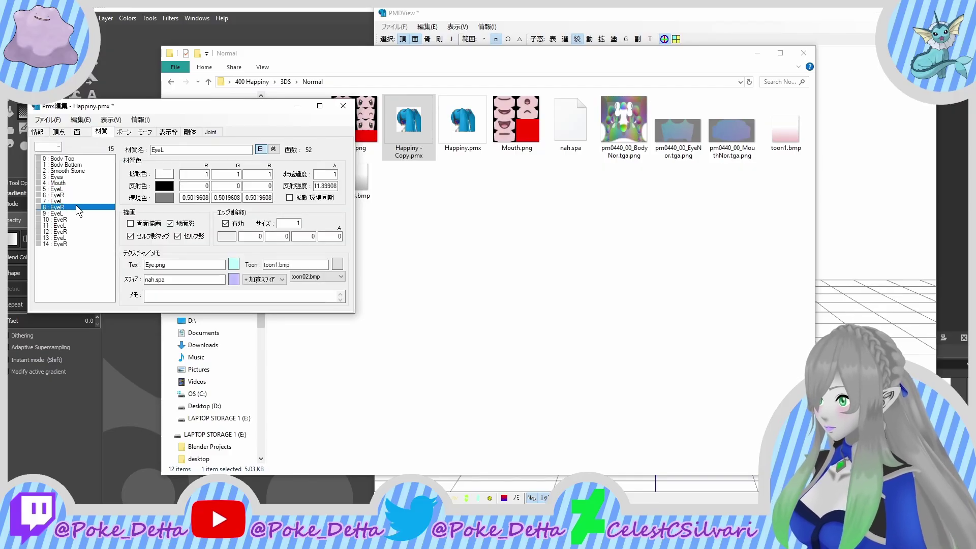
click(66, 213)
shift+click(78, 218)
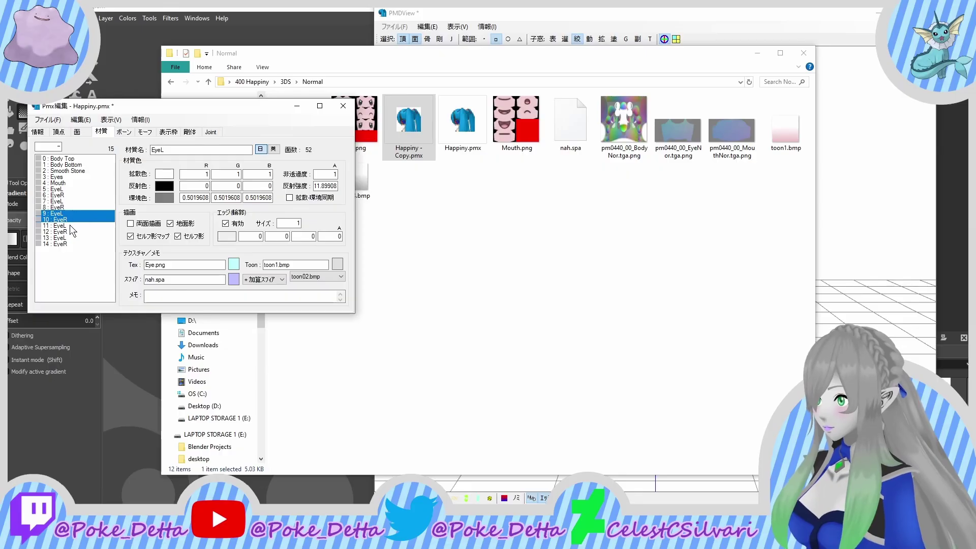
click(69, 224)
shift+click(73, 231)
Step: Append a sixth copy of Happiny - Copy.pmx to the model using the 追加 import method
drag(401, 127, 202, 207)
click(121, 186)
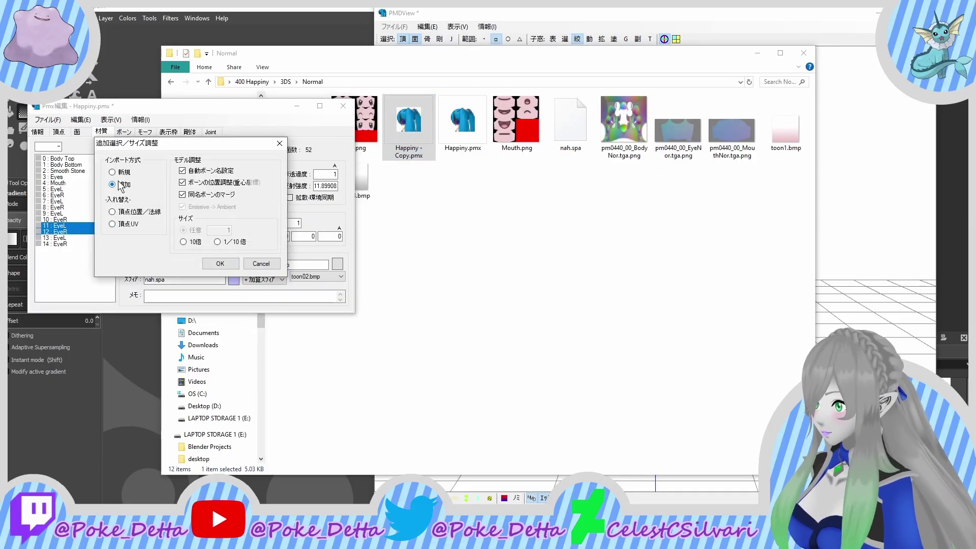
click(215, 264)
Step: Rename the last appended eye materials, 15 and 16, to EyeLAnger and EyeRAnger
click(77, 249)
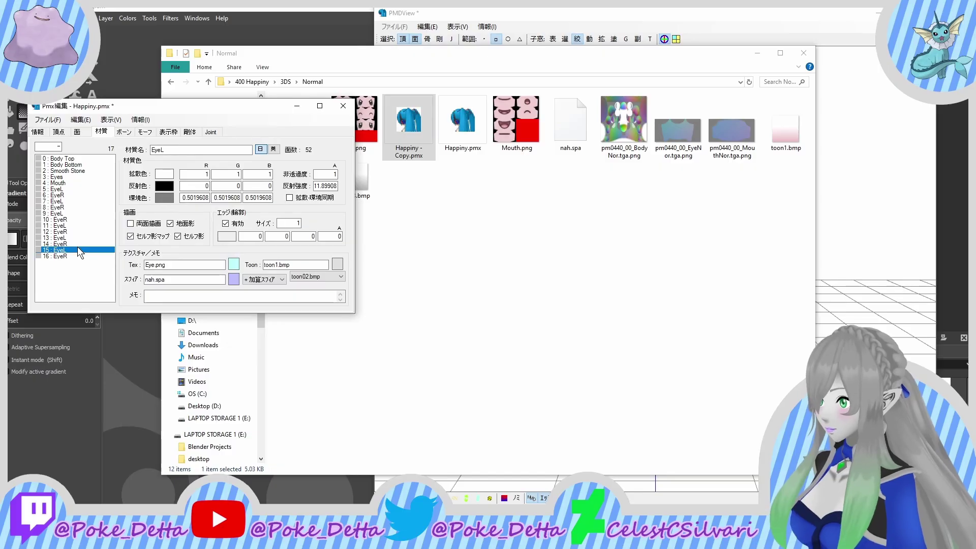
click(178, 147)
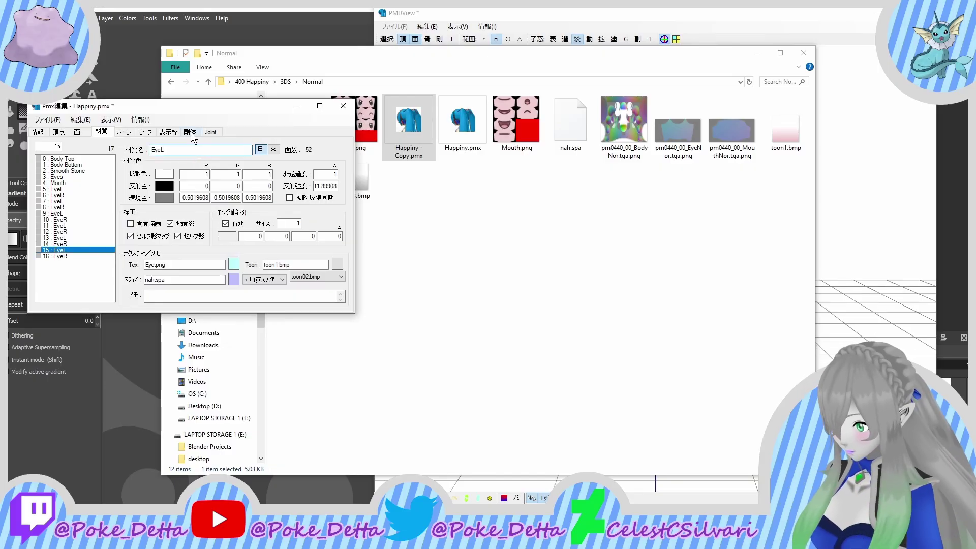
text(Anger)
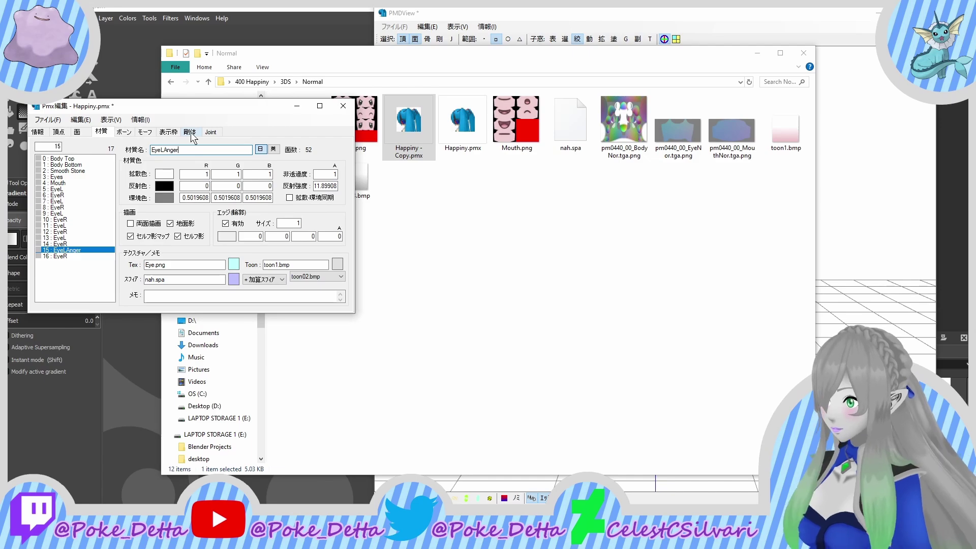
click(79, 255)
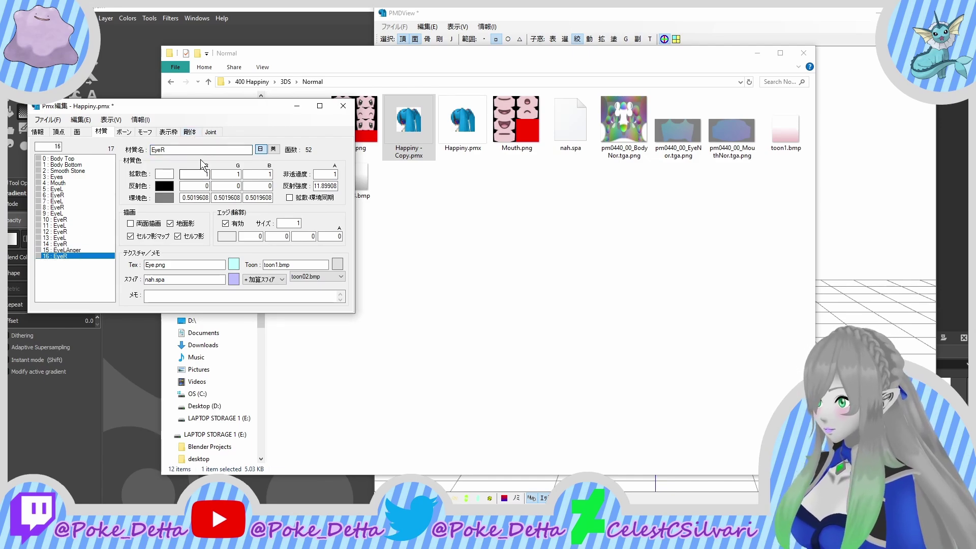
click(212, 146)
text(A)
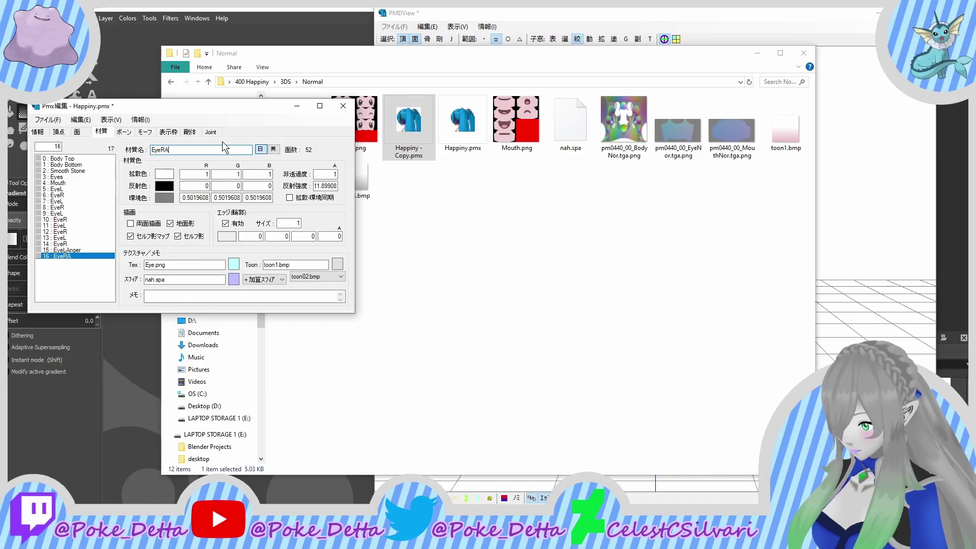
text(nger)
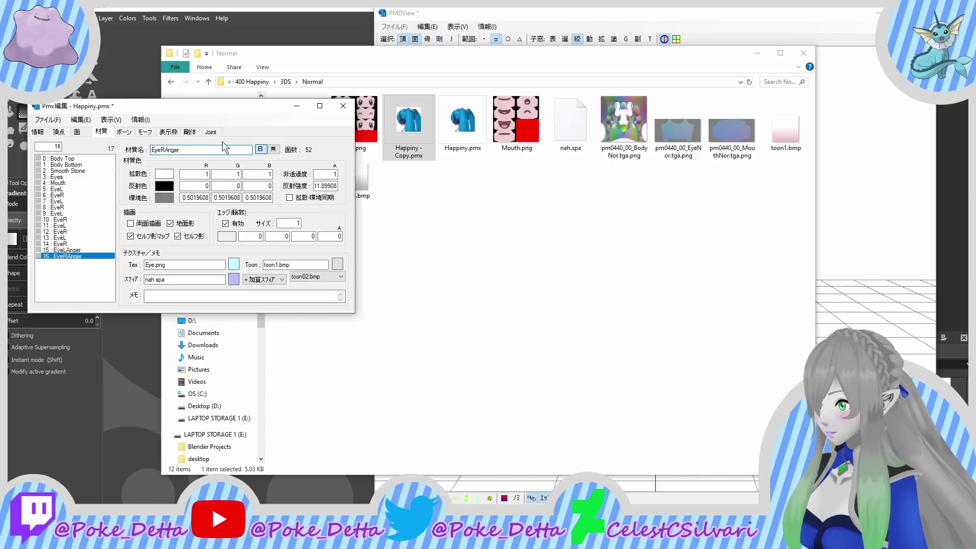
Step: Rename eye materials 13 and 14 to EyeLClosed and EyeRClosed
click(73, 237)
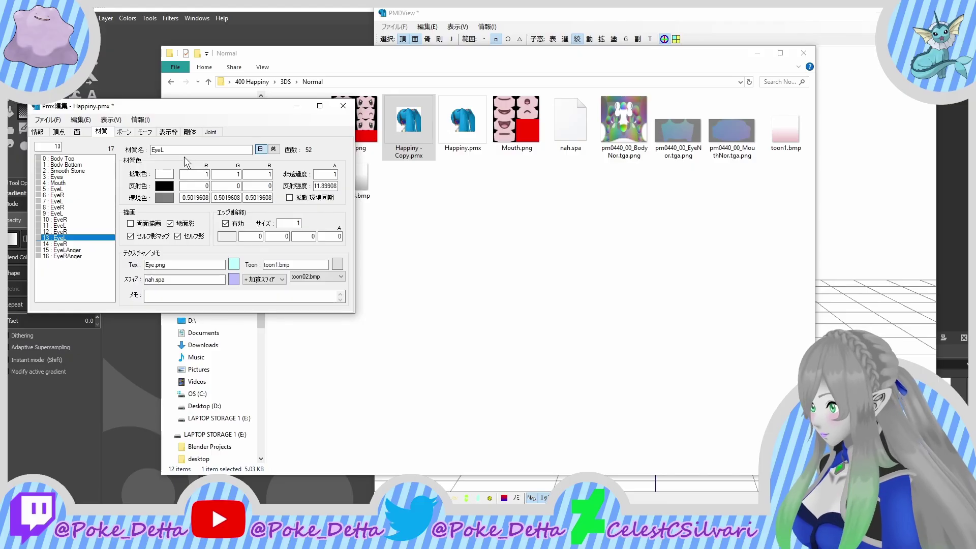
click(191, 150)
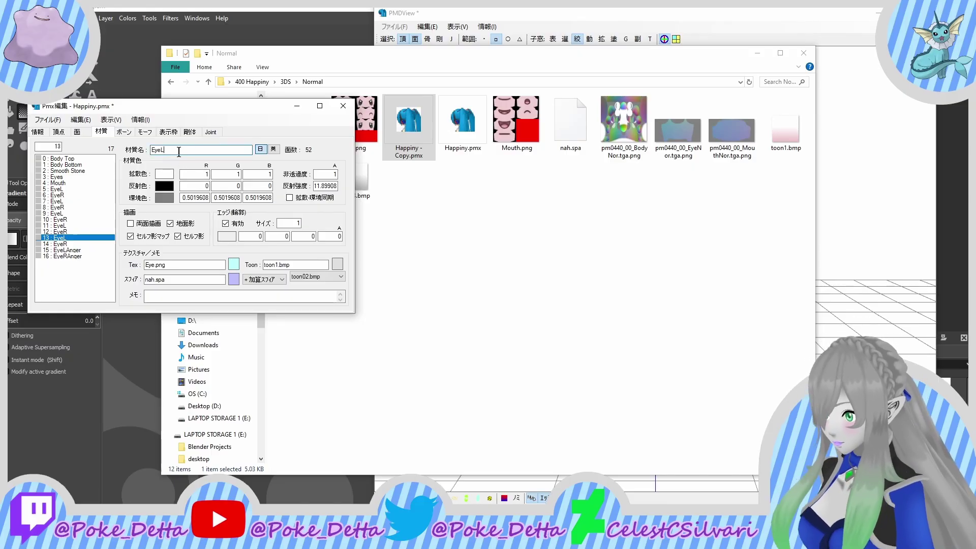
text(Closed)
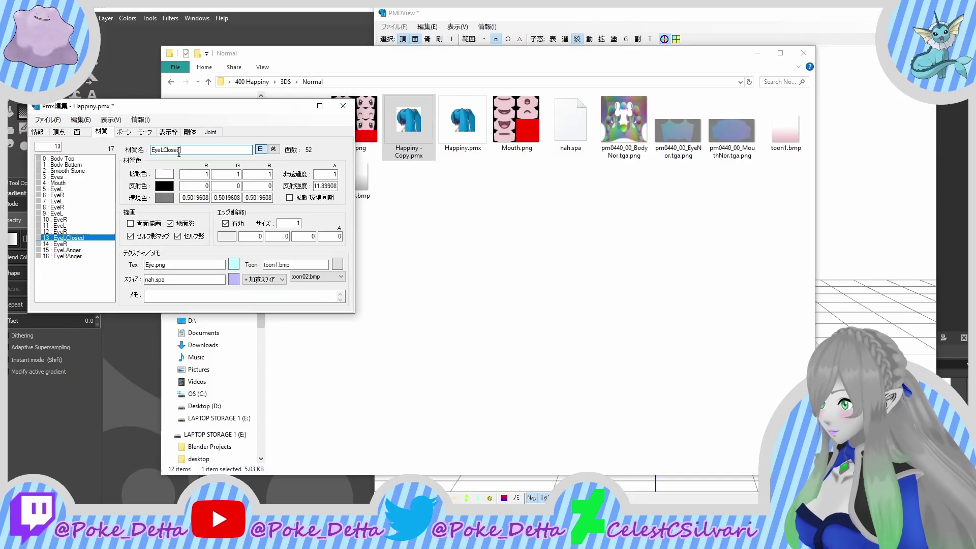
click(86, 244)
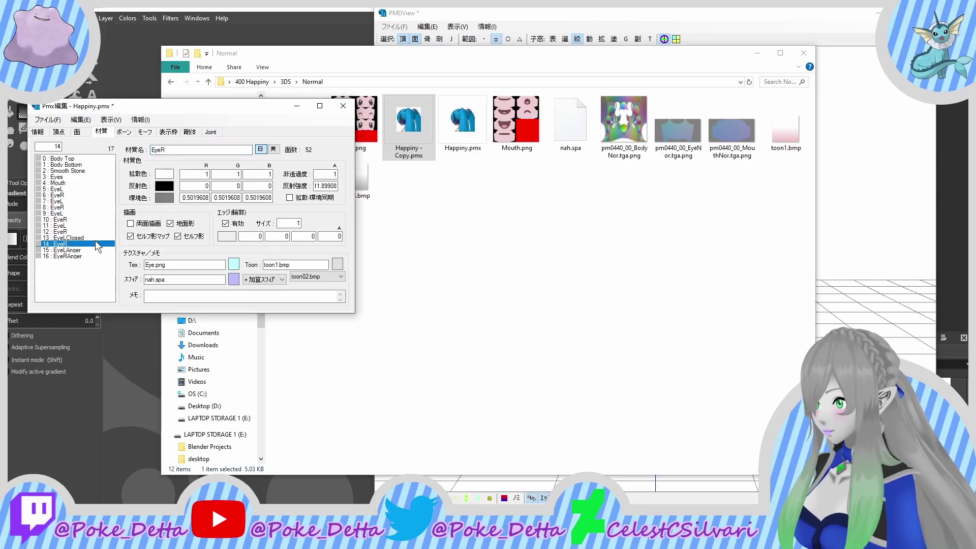
click(200, 148)
text(Closed)
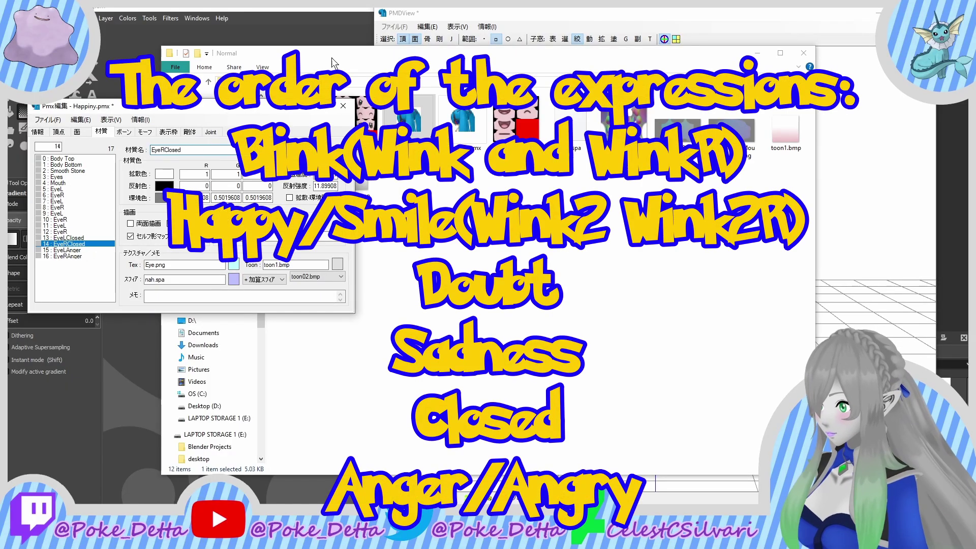
Step: Rename eye materials 11 and 12 to EyeLSadness and EyeRSadness
click(81, 225)
click(208, 149)
text(Sadness)
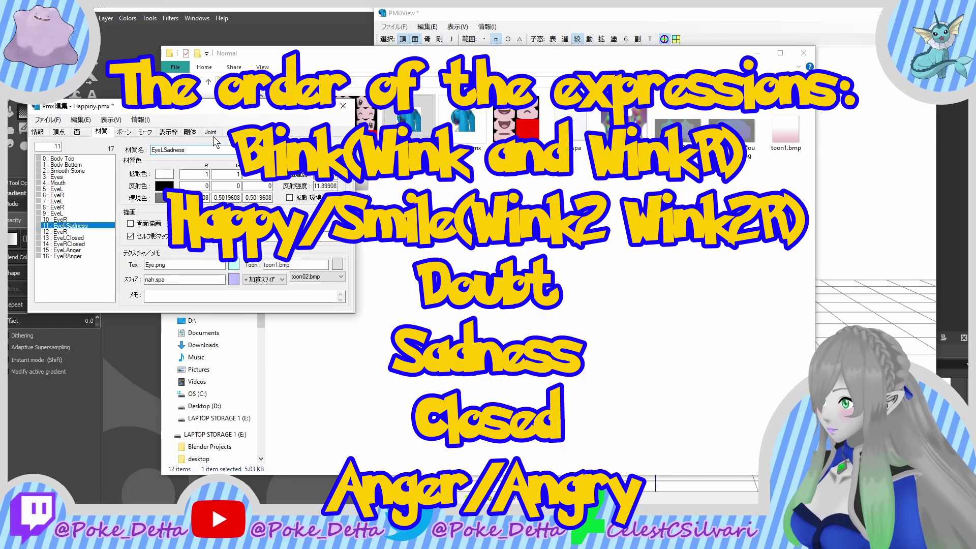
click(61, 231)
click(175, 150)
text(Sadness)
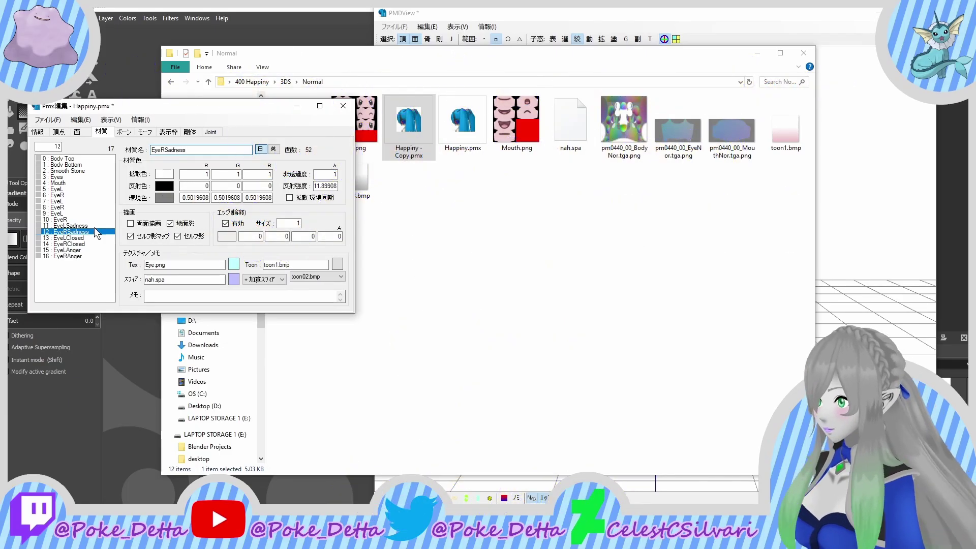
Step: Rename eye material 10 to EyeRDoubt and eye material 9 to EyeLDoubt
click(92, 219)
text(Dou)
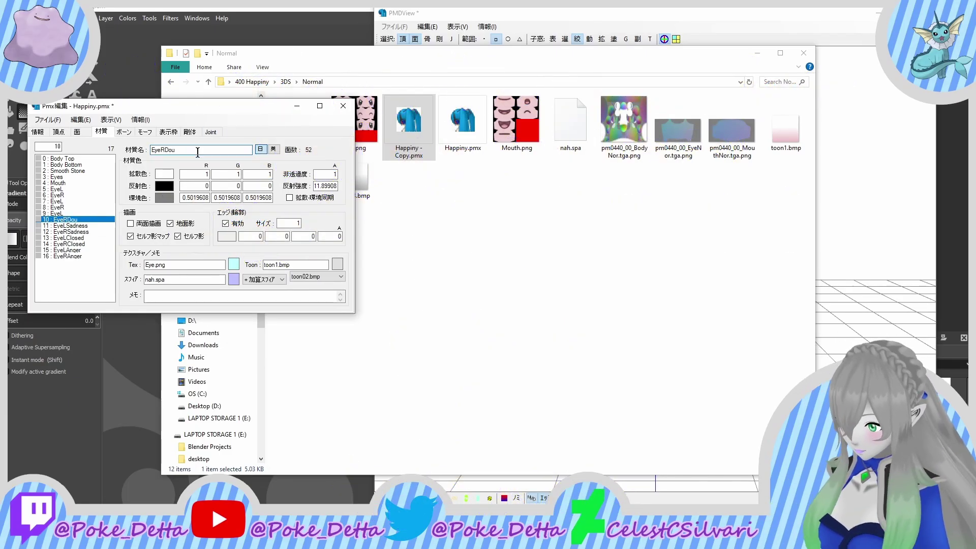
text(bt)
click(50, 213)
click(192, 151)
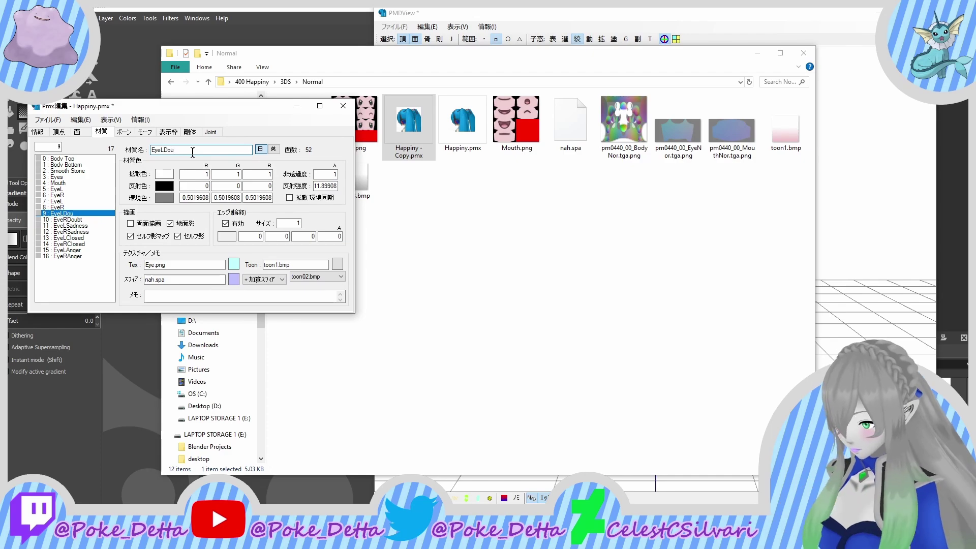
Step: Rename eye material 8 to EyeRHappy and eye material 7 to EyeLHappy
click(84, 207)
click(186, 149)
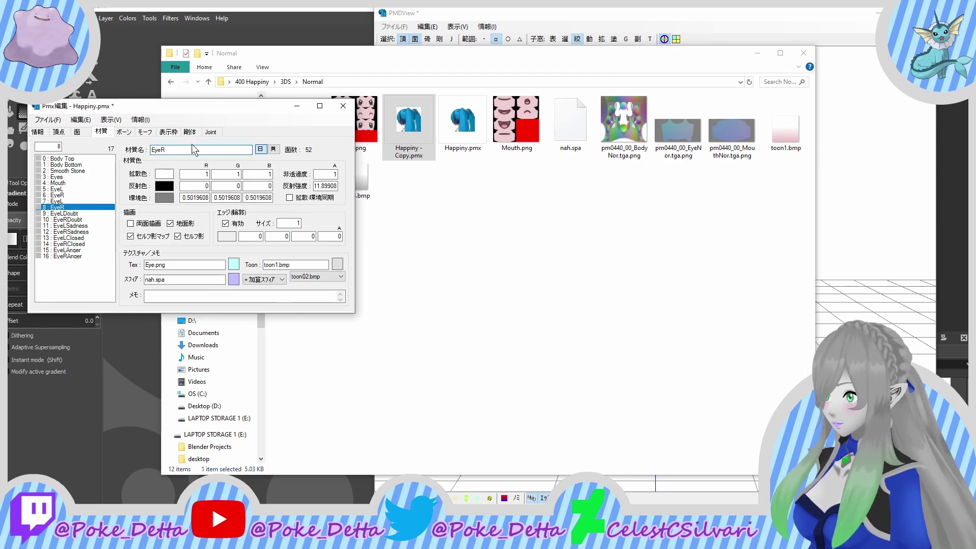
text(Happy)
click(51, 201)
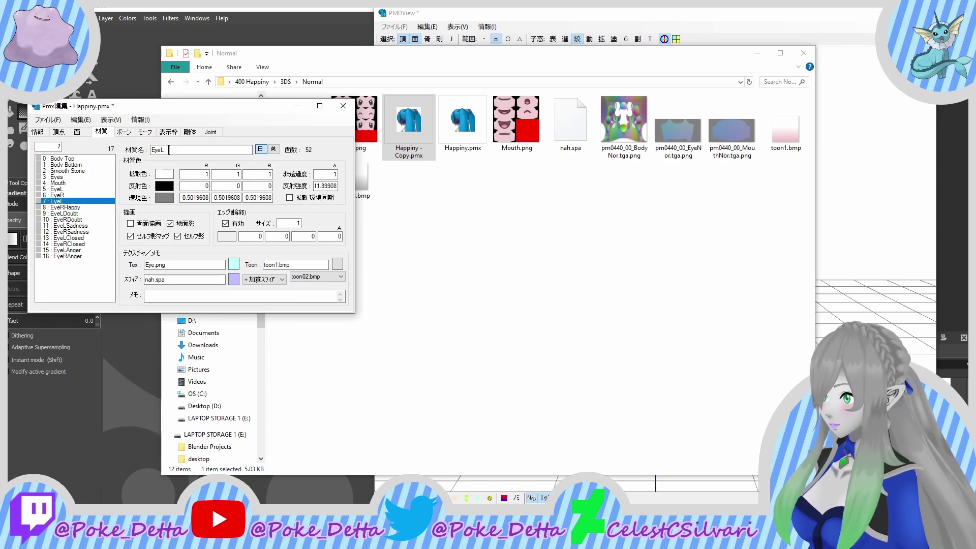
click(172, 149)
text(Happy)
Step: Rename eye material 6 to EyeRBlink and eye material 5 to EyeLBlink
click(42, 195)
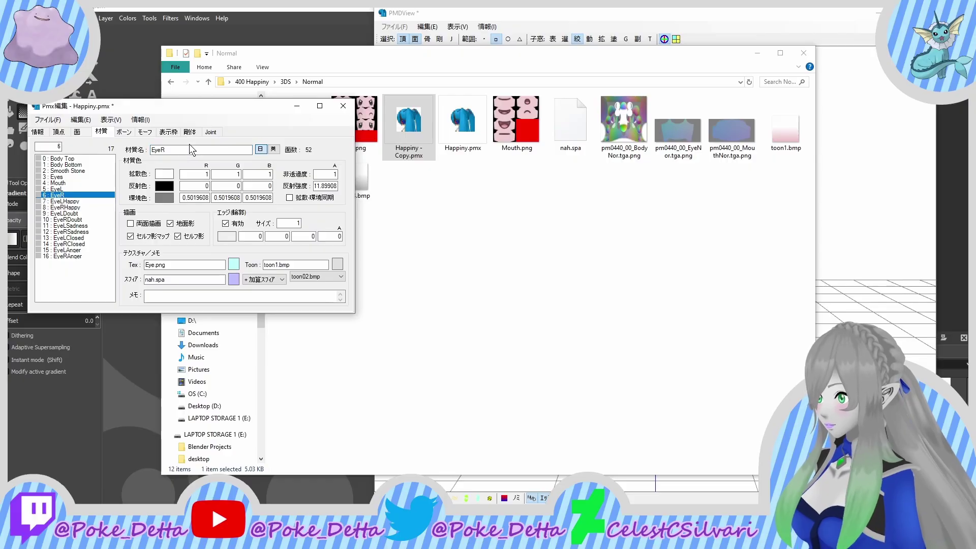
click(203, 149)
text(Blink)
click(58, 189)
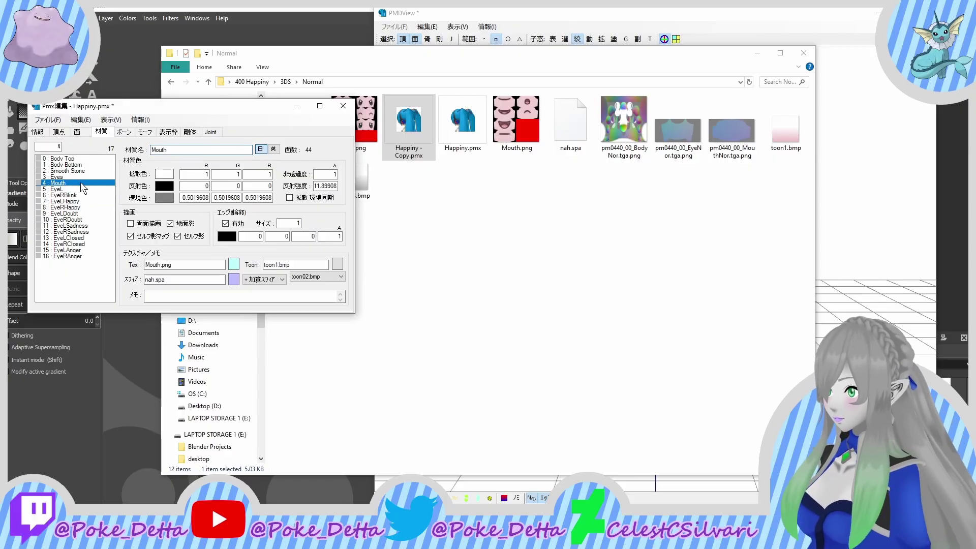
click(181, 149)
text(Blink)
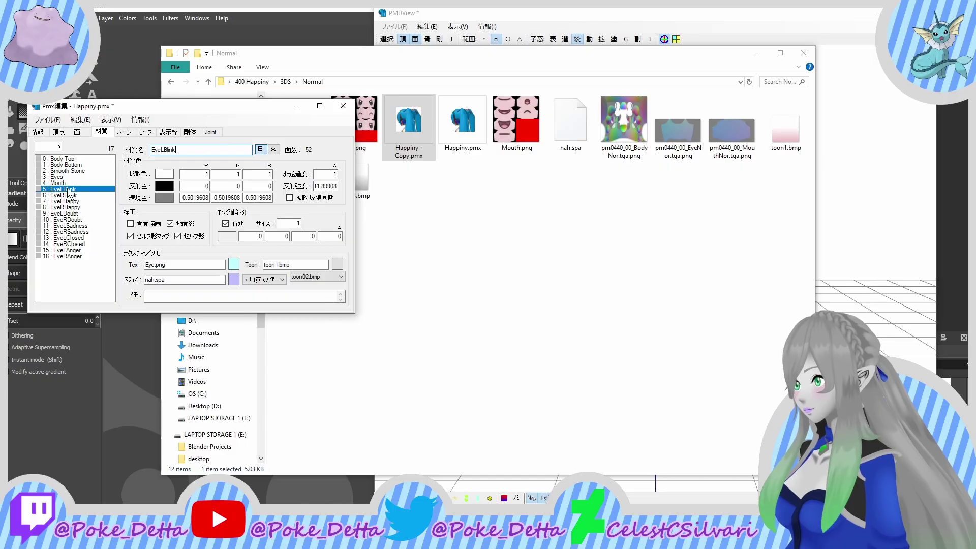
Step: Go through the material morphs and delete the two single-eye Doubt morphs, numbers 7 and 8
drag(68, 189, 75, 222)
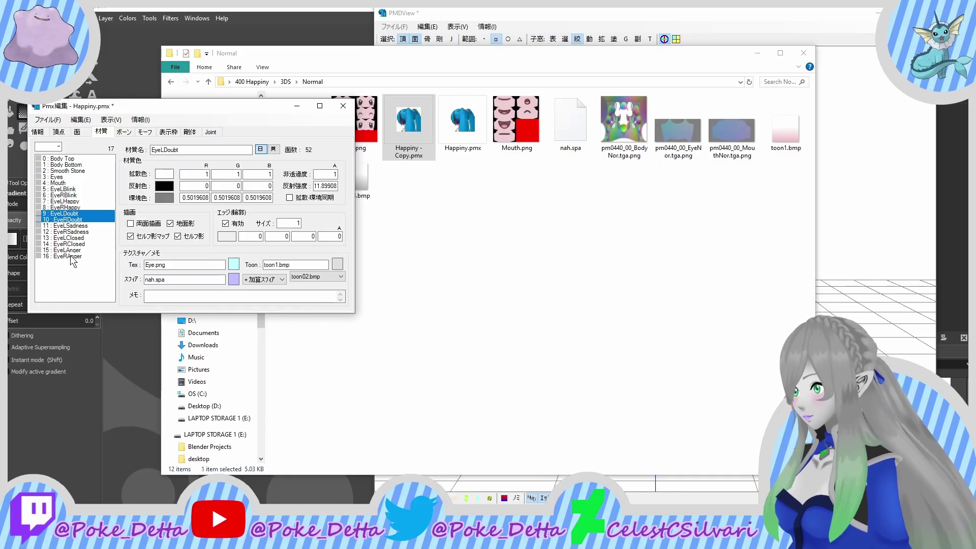
click(153, 134)
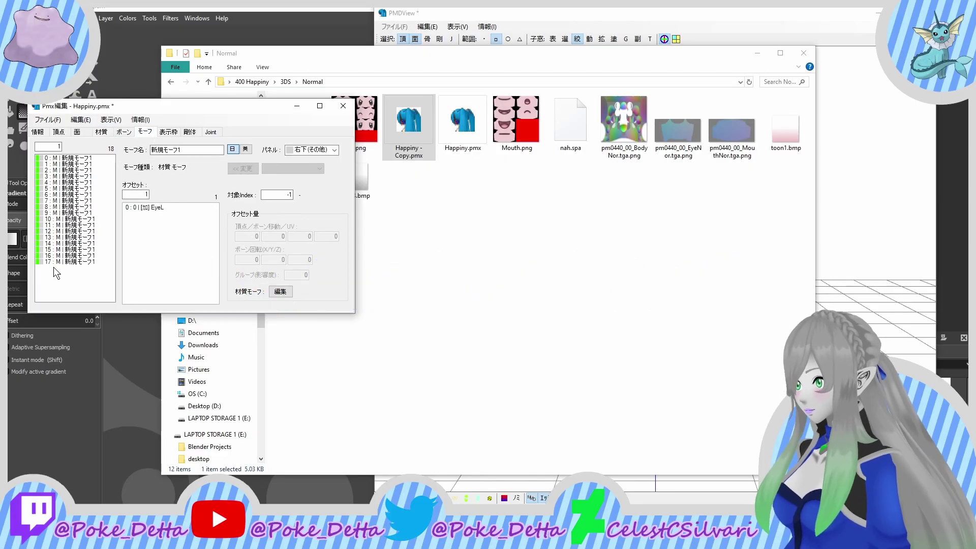
click(99, 171)
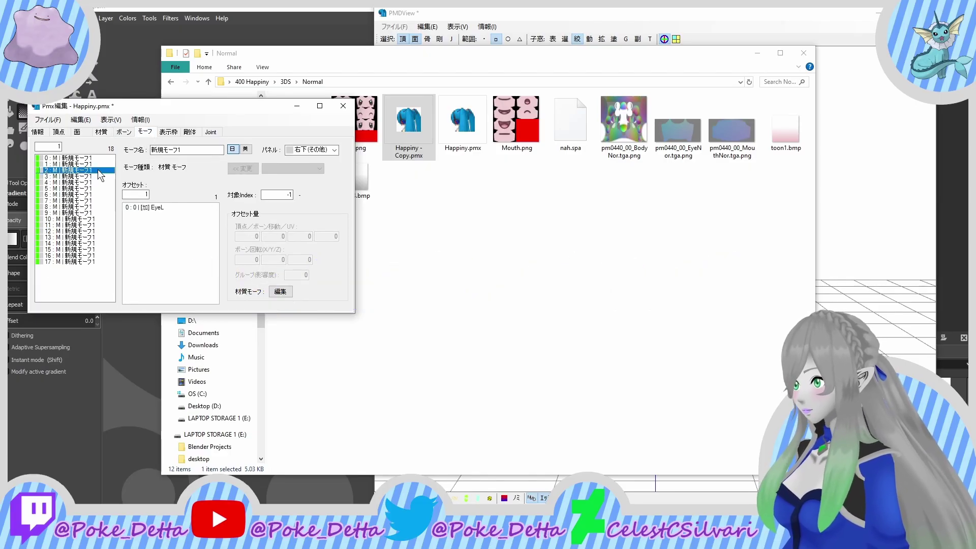
mouse_move(98, 170)
mouse_down()
mouse_move(95, 144)
mouse_move(98, 187)
mouse_up()
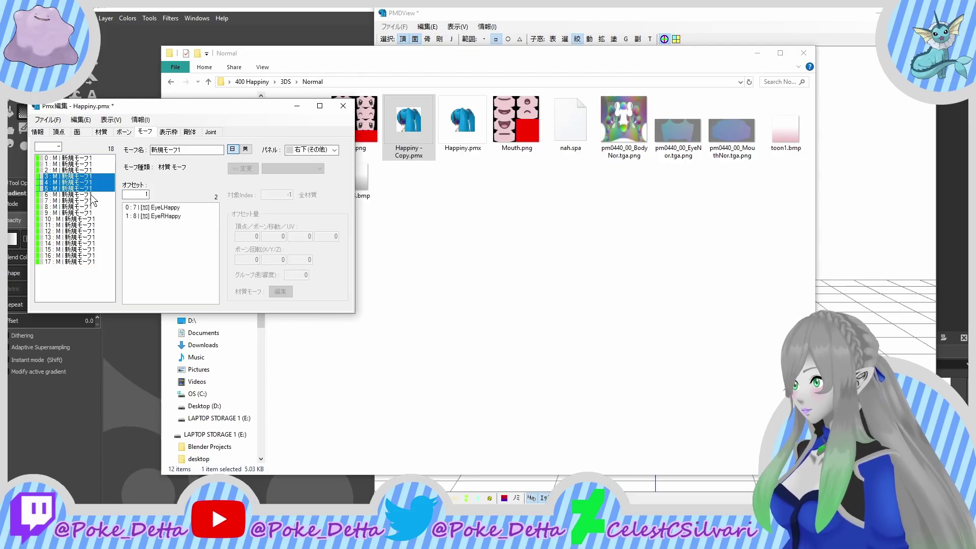
click(84, 195)
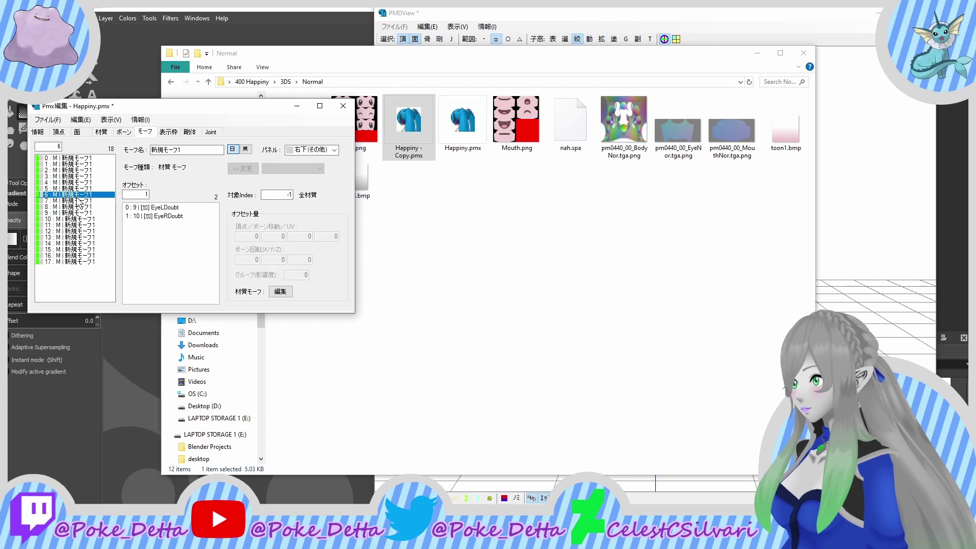
drag(79, 201, 97, 205)
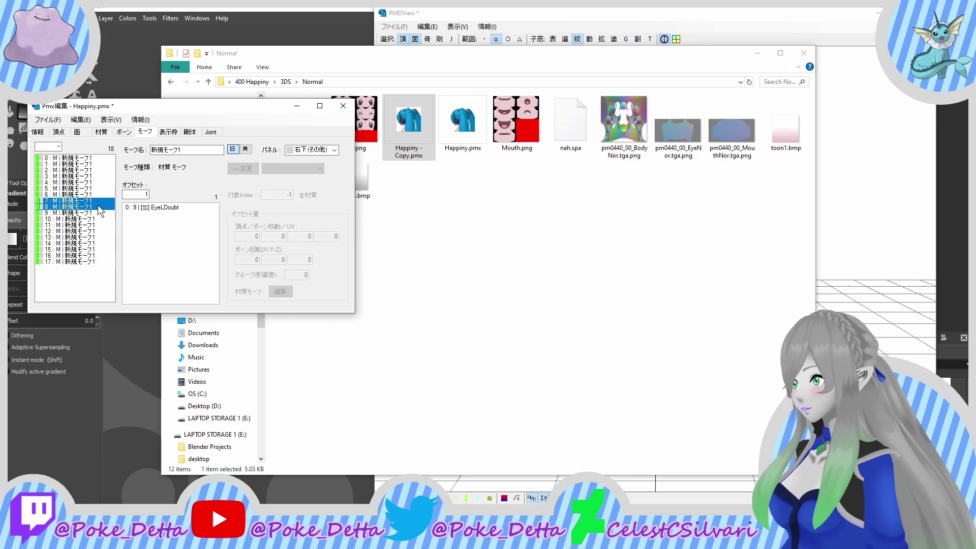
right_click(97, 205)
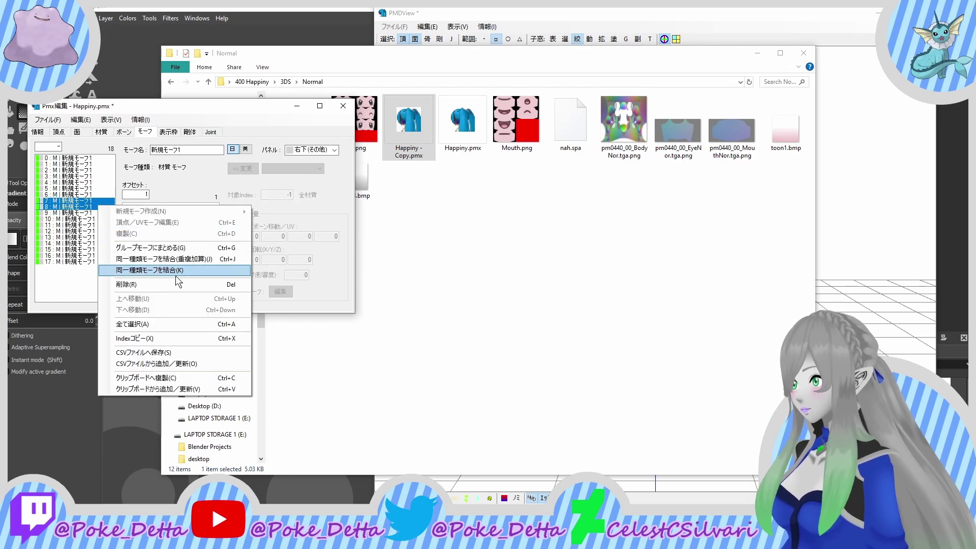
click(163, 283)
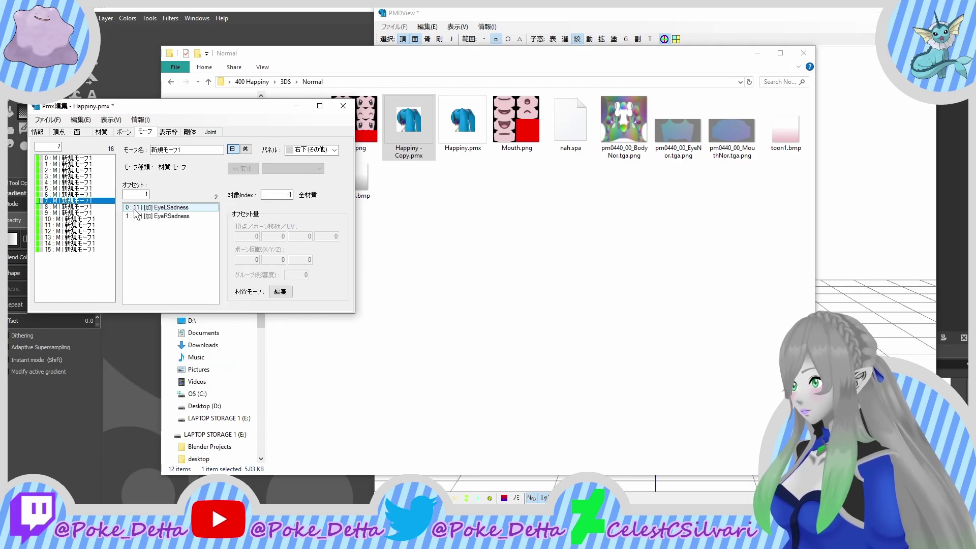
Step: Delete the two single-eye Sadness morphs, numbers 8 and 9, from the morph list
click(92, 206)
shift+click(81, 212)
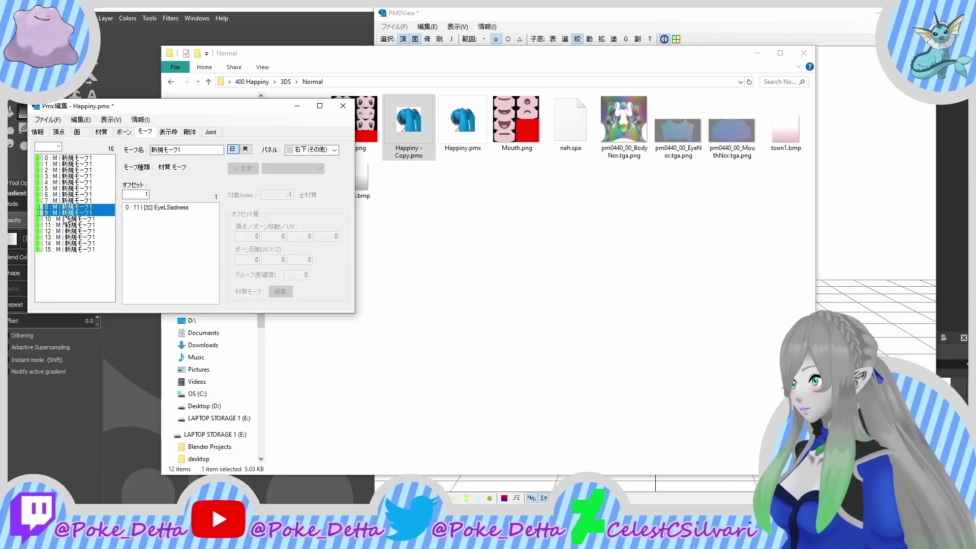
right_click(65, 214)
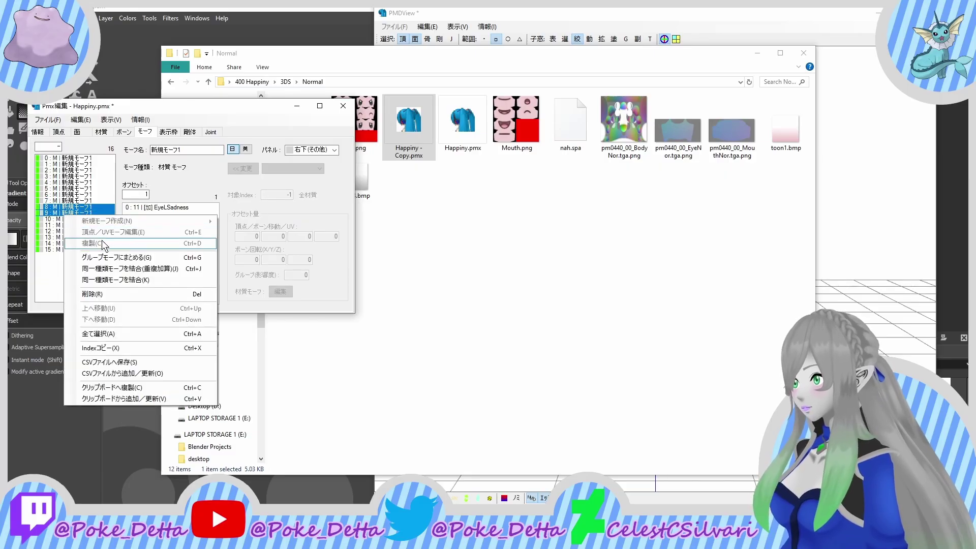
click(103, 293)
Step: Try to delete the single-eye Closed morphs, numbers 9 and 10, and undo the deletion
click(90, 219)
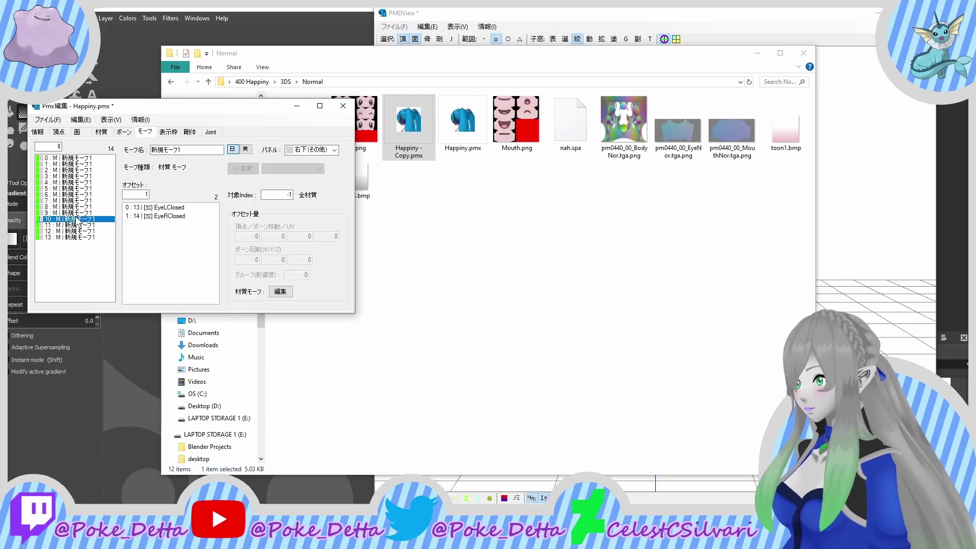
shift+click(80, 214)
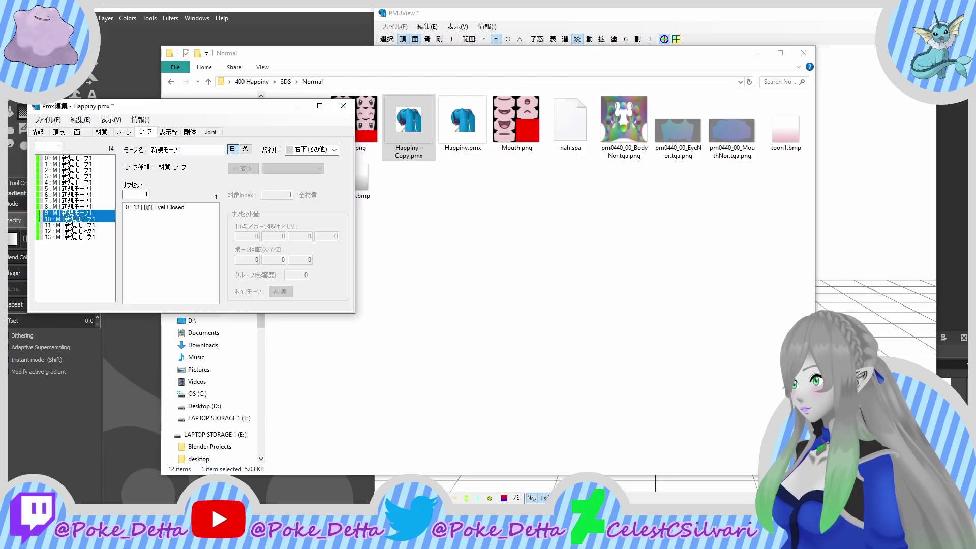
right_click(85, 225)
click(160, 301)
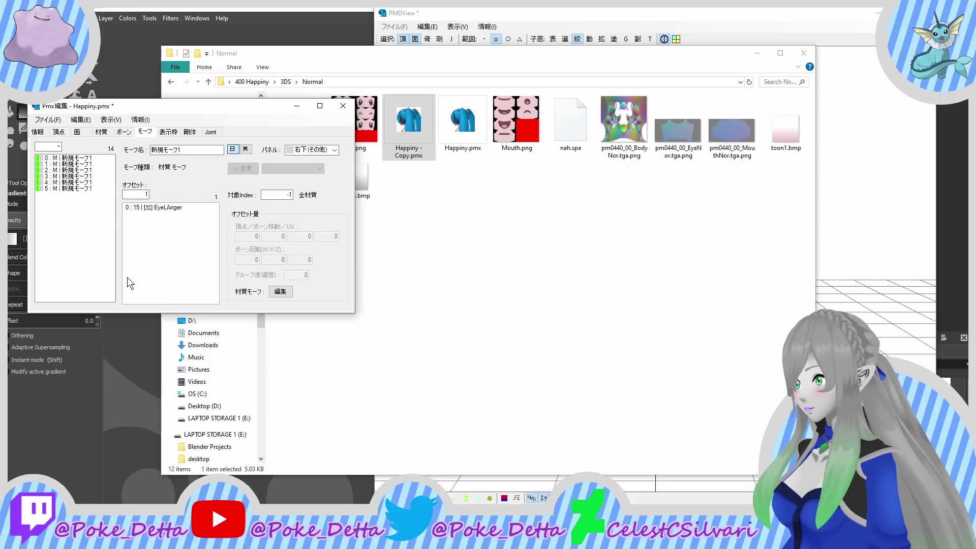
click(91, 213)
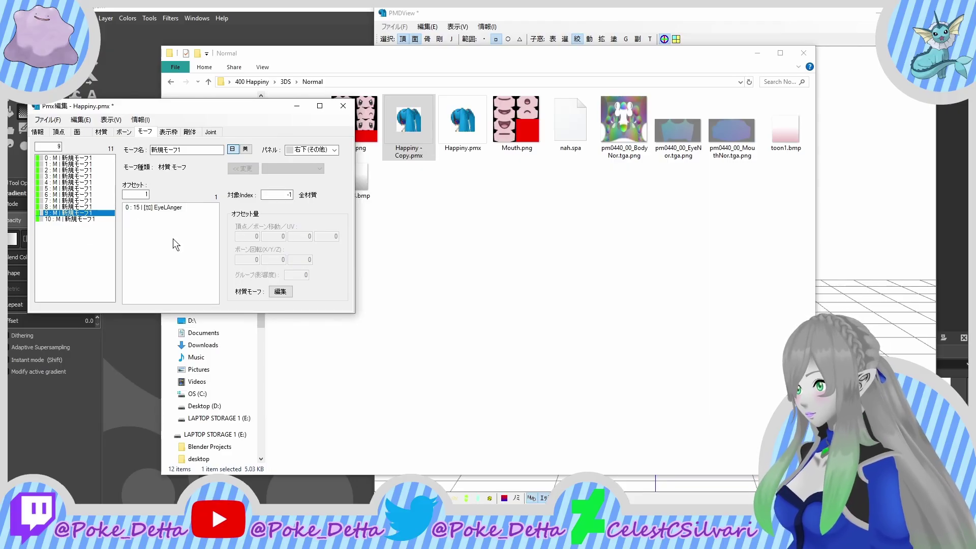
key(ctrl+z)
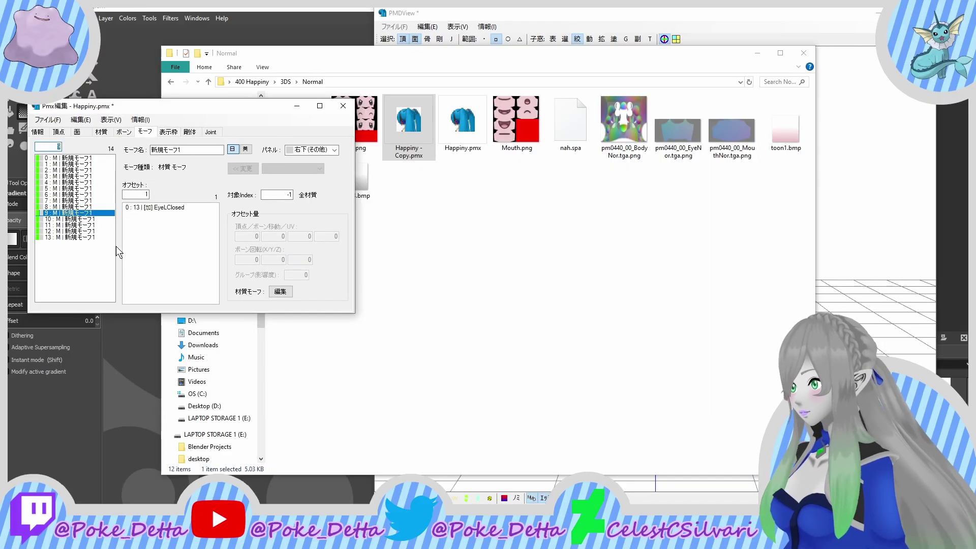
Step: Delete the two single-eye Closed morphs, numbers 9 and 10, from the morph list
click(104, 219)
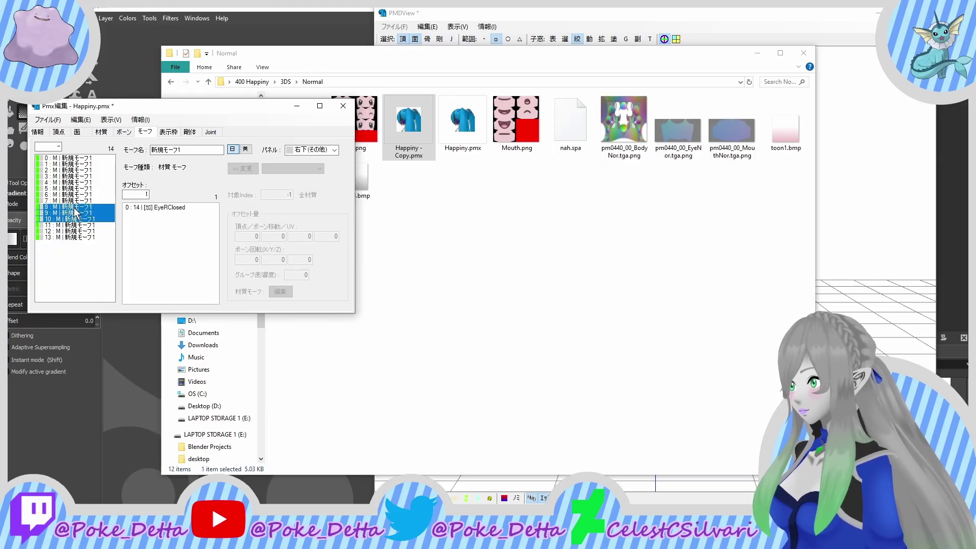
shift+click(83, 213)
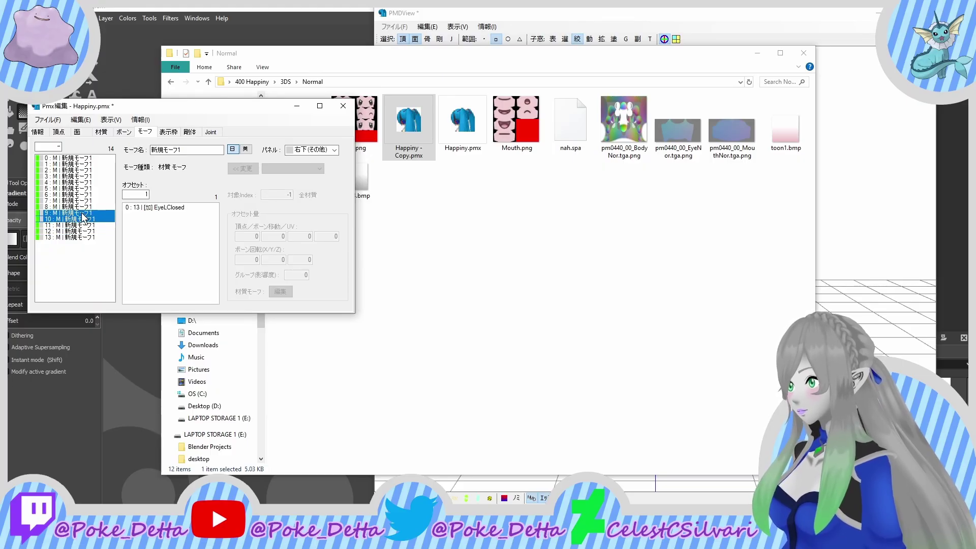
right_click(80, 217)
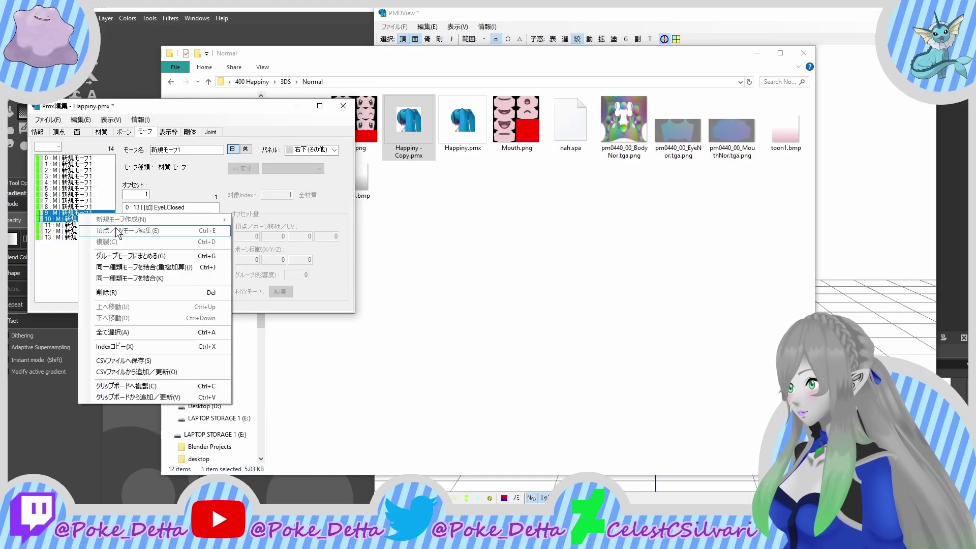
click(116, 294)
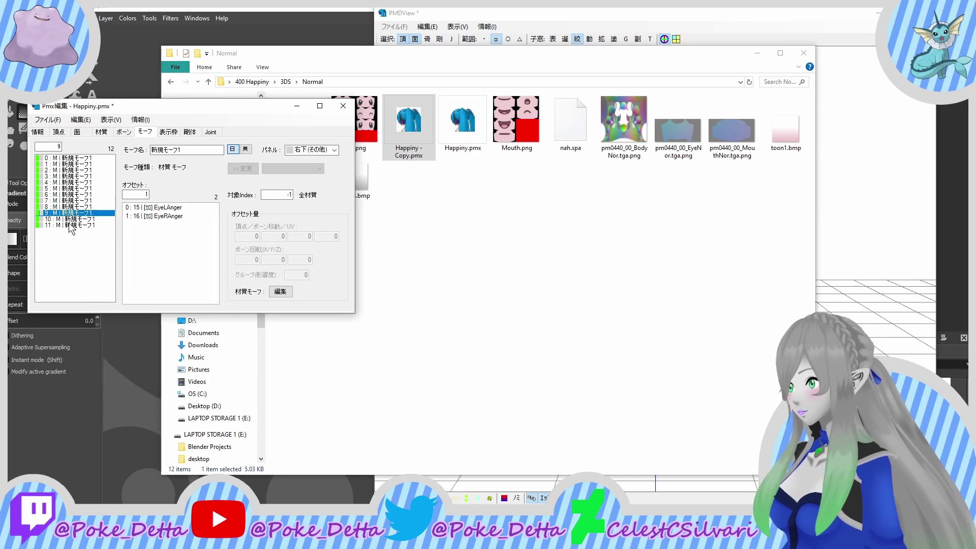
Step: Delete the two single-eye Anger morphs, numbers 10 and 11, from the morph list
drag(77, 218, 84, 227)
right_click(78, 233)
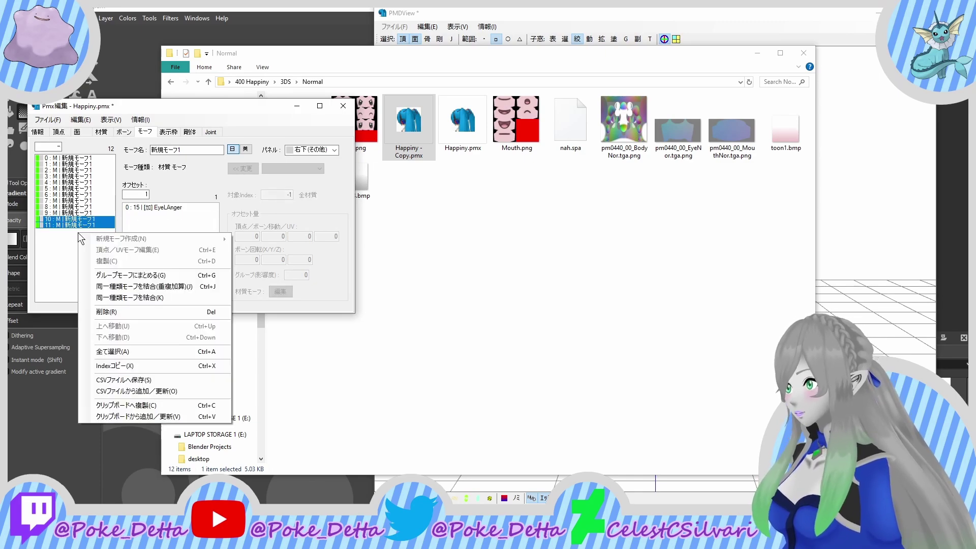
click(173, 311)
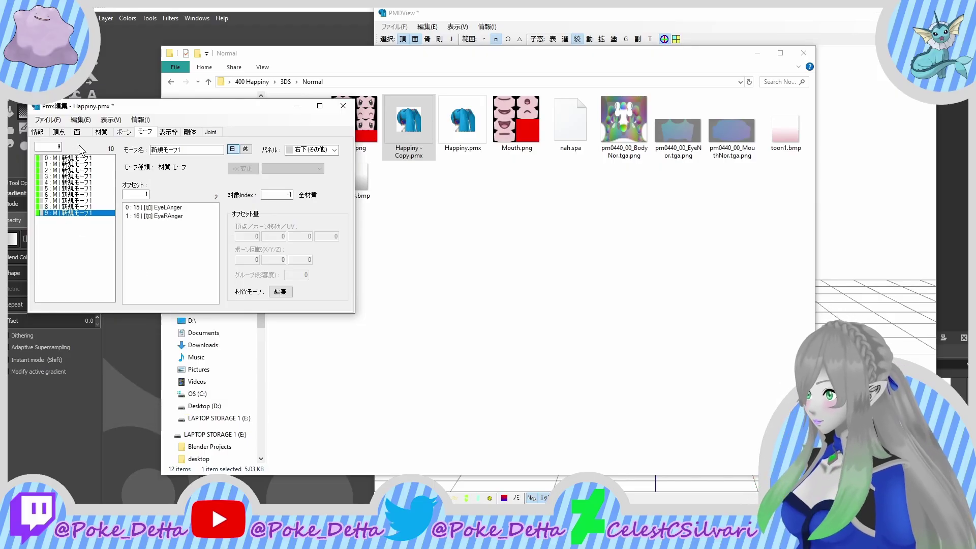
Step: Select materials 15 and 16 in the model editor and restrict the material mask to EyeLAnger and EyeRAnger
drag(84, 159, 105, 213)
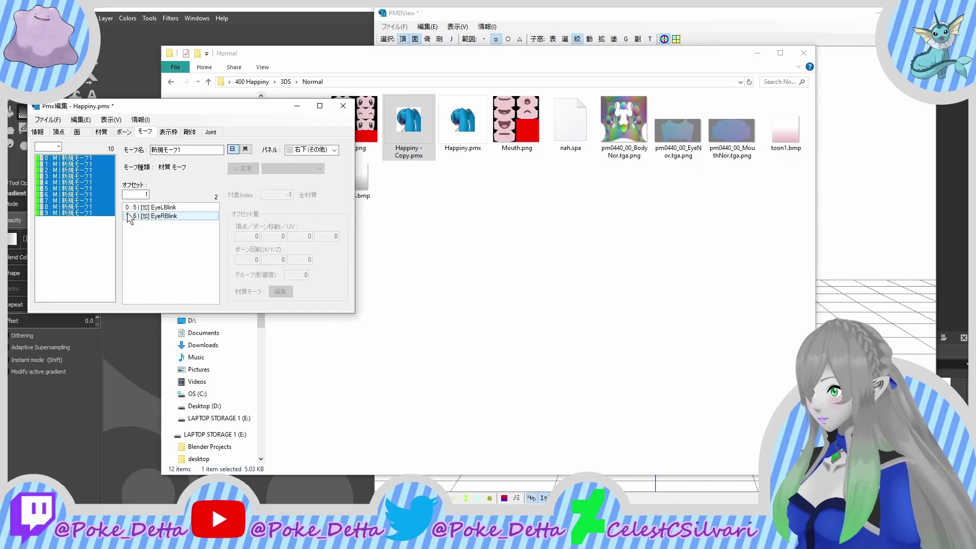
click(120, 133)
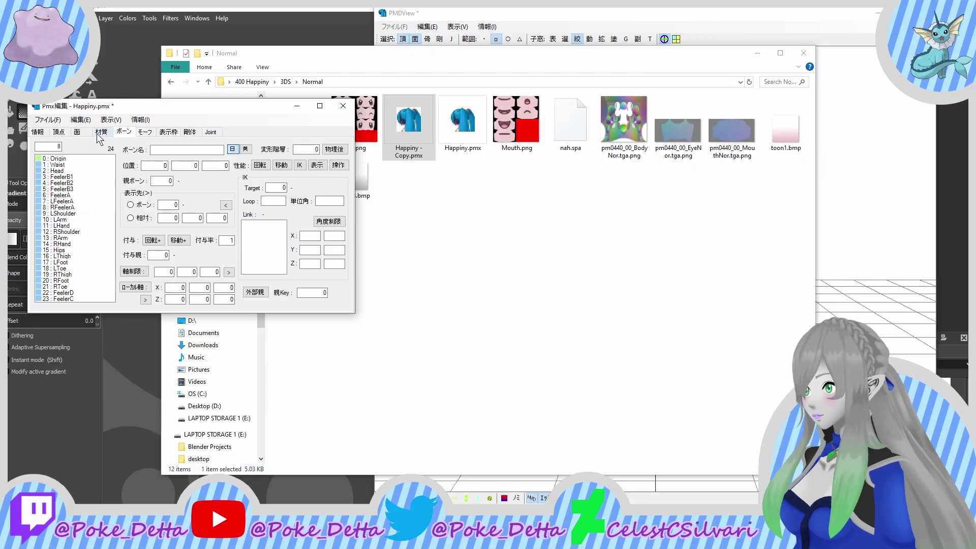
click(100, 133)
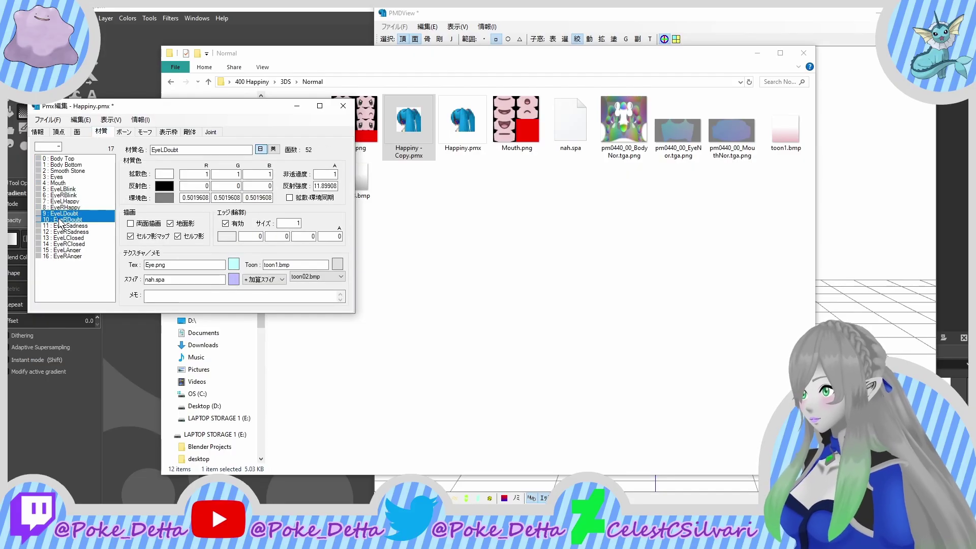
click(69, 257)
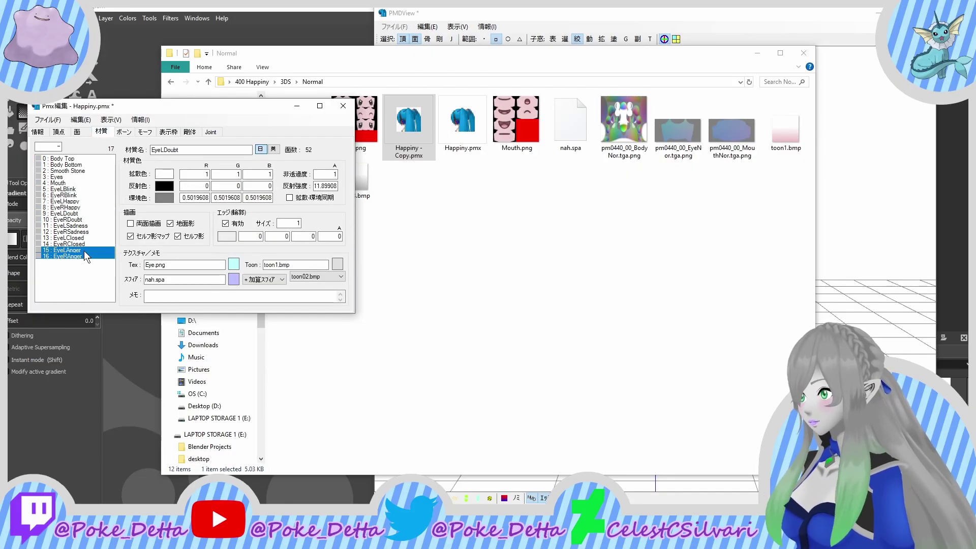
click(336, 537)
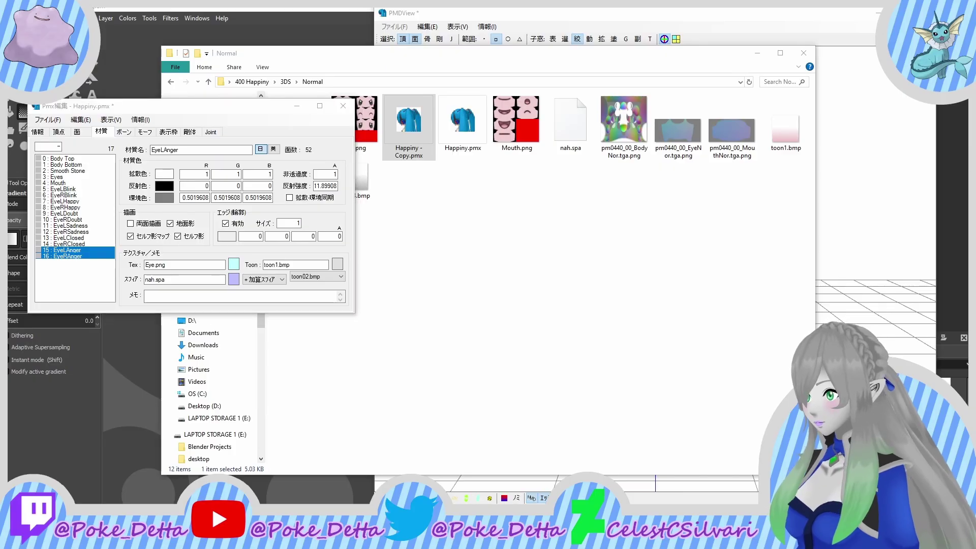
click(170, 192)
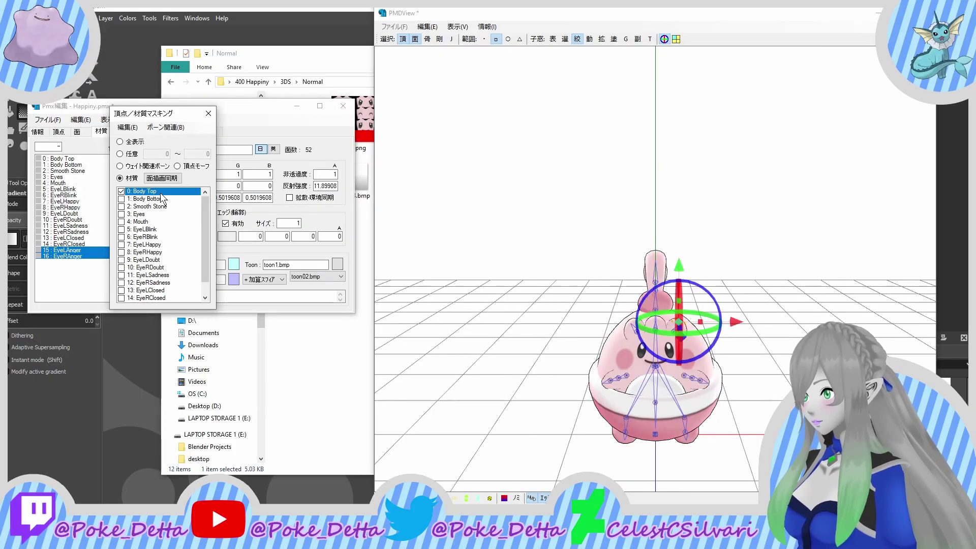
scroll(169, 235, down, 2)
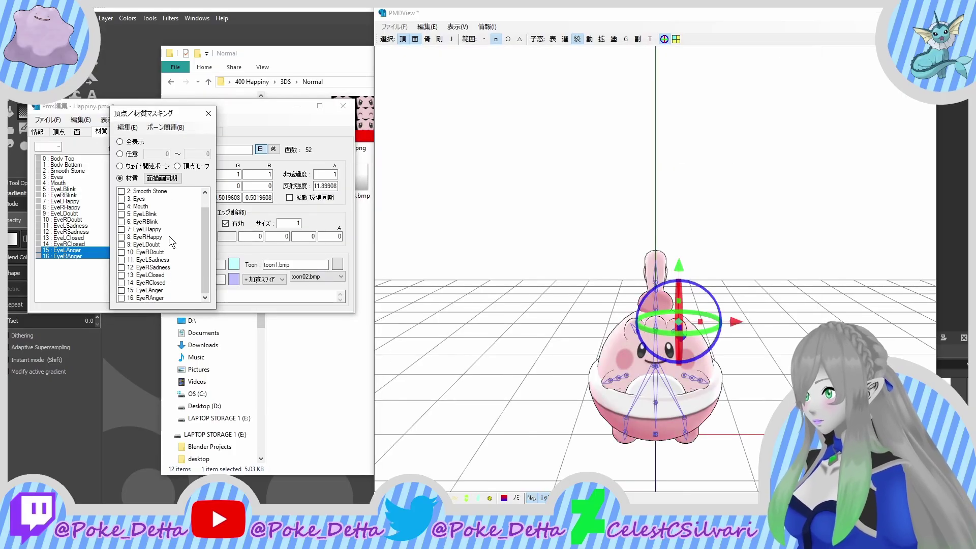
click(147, 290)
click(141, 297)
click(141, 297)
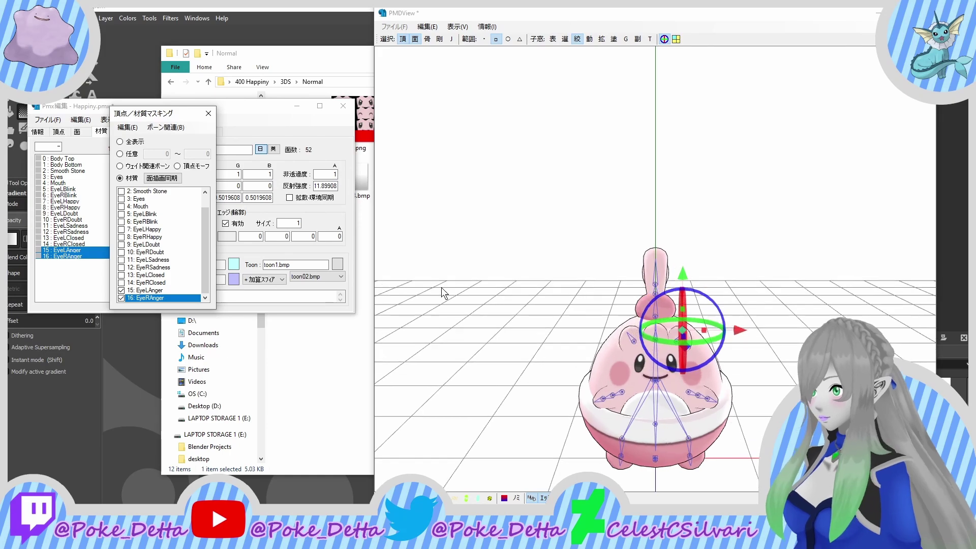
Step: Get a close view of the face and open the object operation window (オブジェクト操作)
click(436, 282)
right_drag(436, 282, 453, 263)
scroll(453, 263, up, 4)
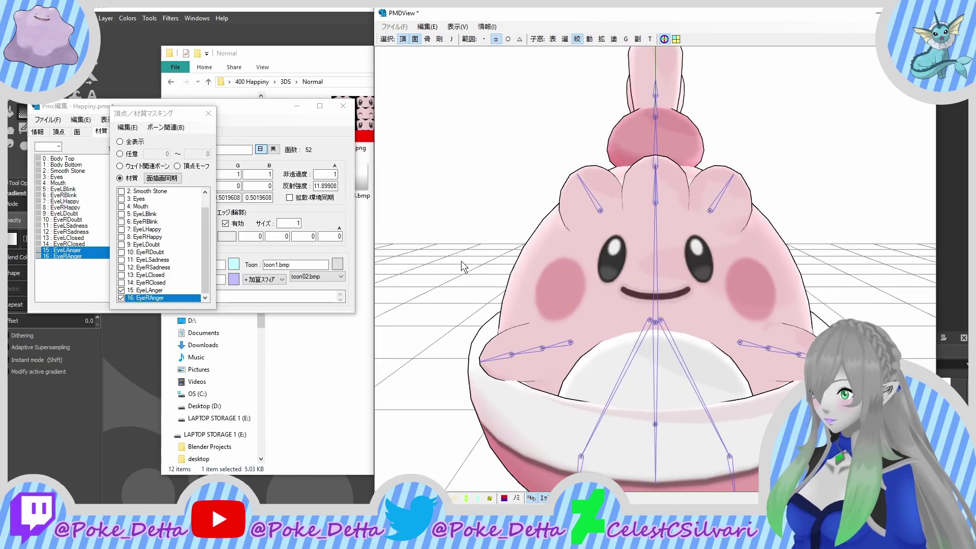
click(589, 38)
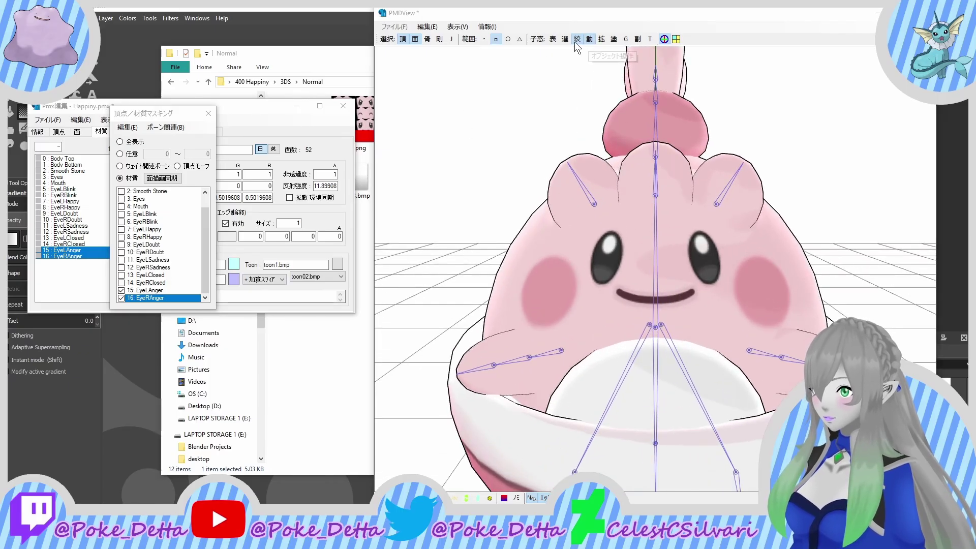
click(602, 39)
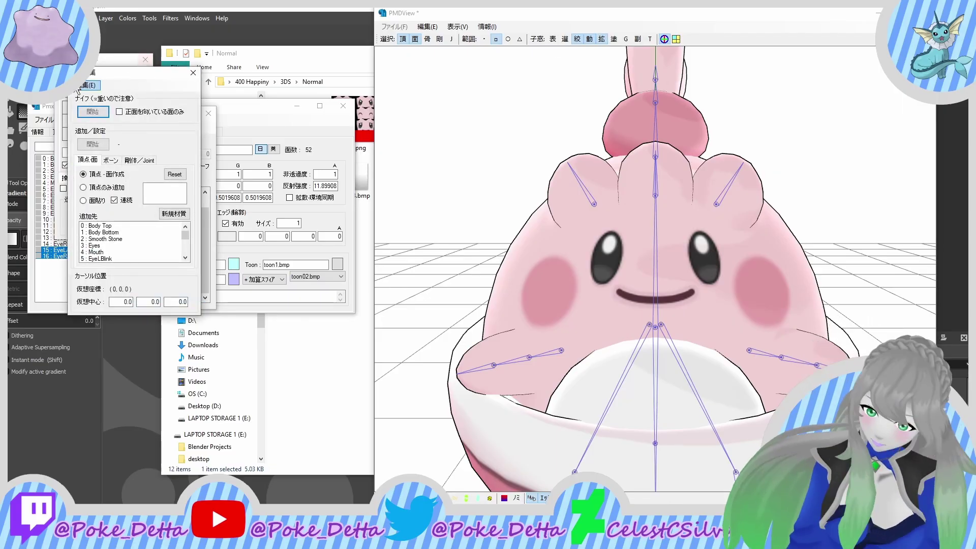
drag(112, 76, 270, 88)
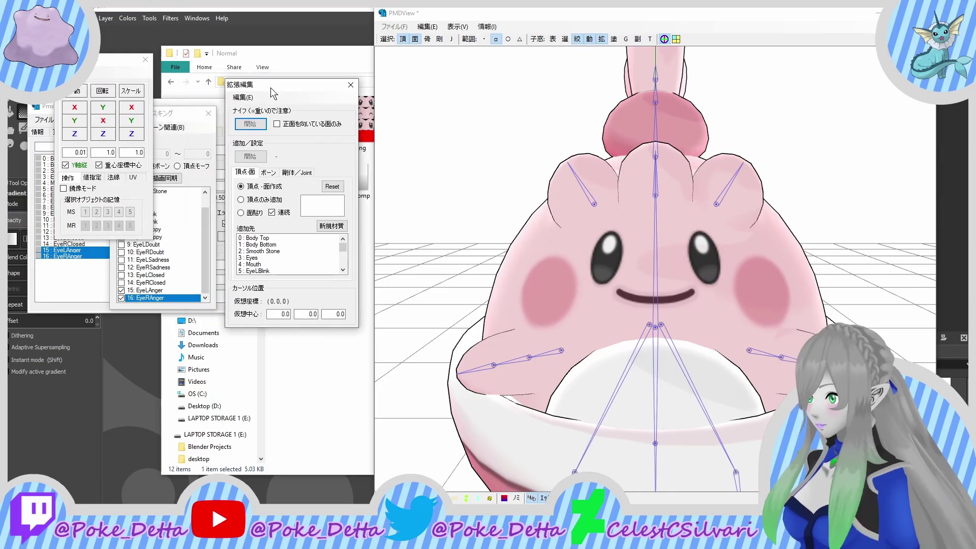
click(600, 40)
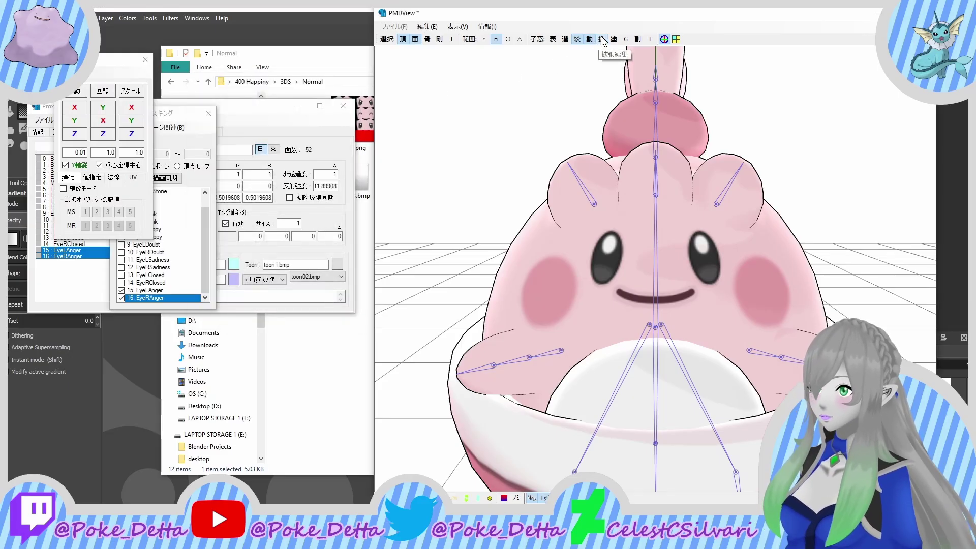
click(603, 39)
click(603, 40)
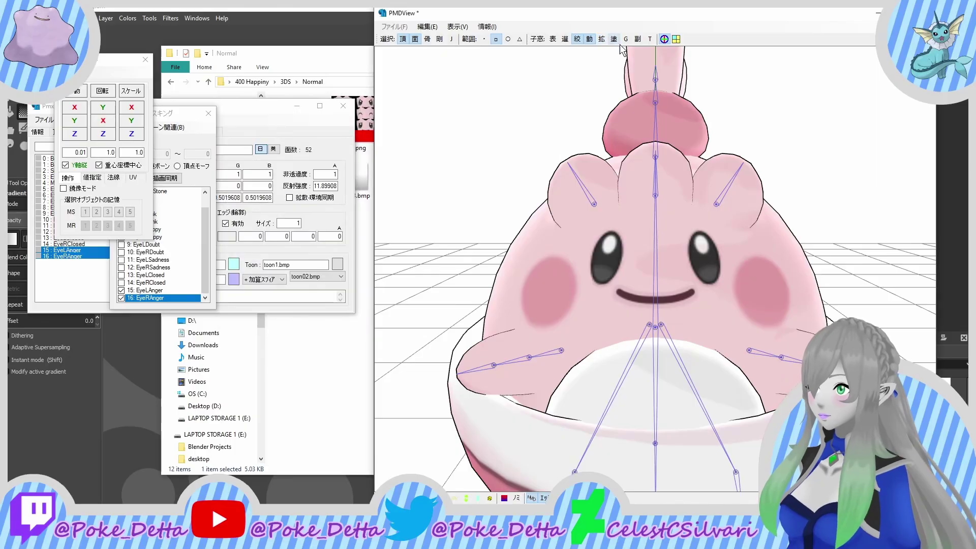
click(617, 41)
click(617, 41)
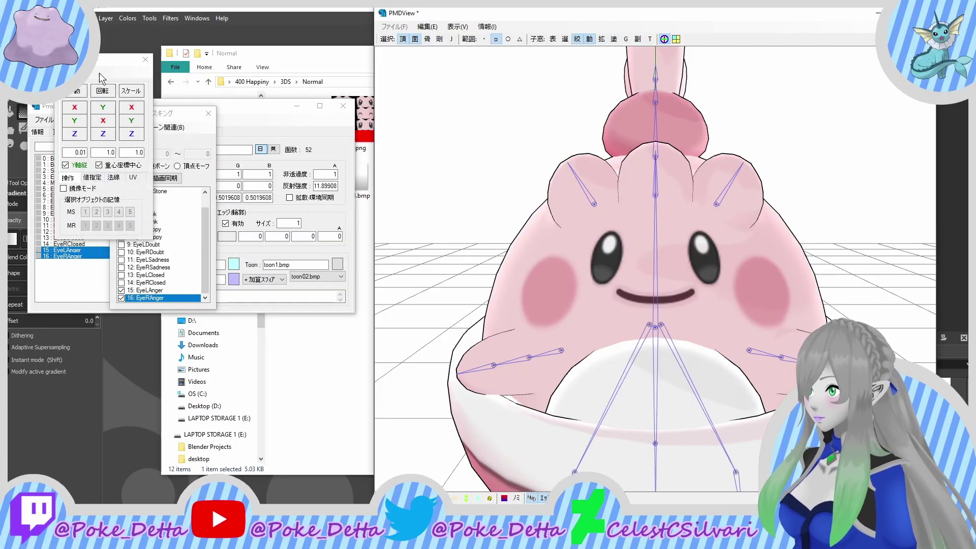
Step: Bring up the UV operations beside the mask window and set their value mode to move (移動)
drag(99, 66, 288, 94)
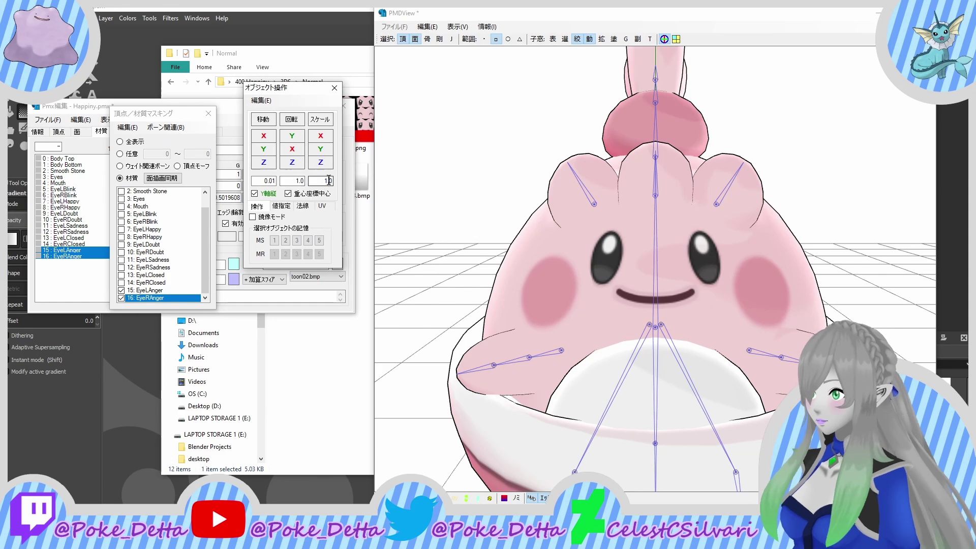
click(320, 206)
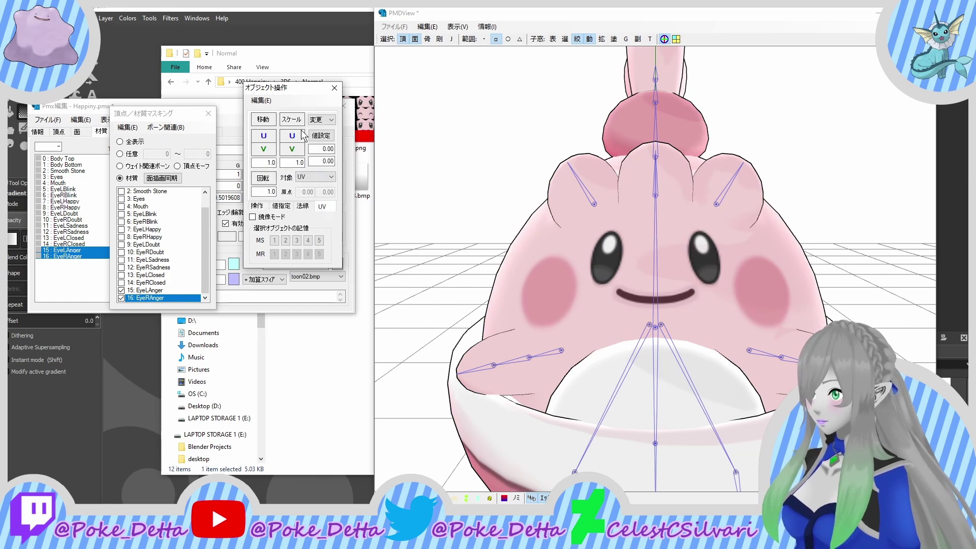
click(326, 123)
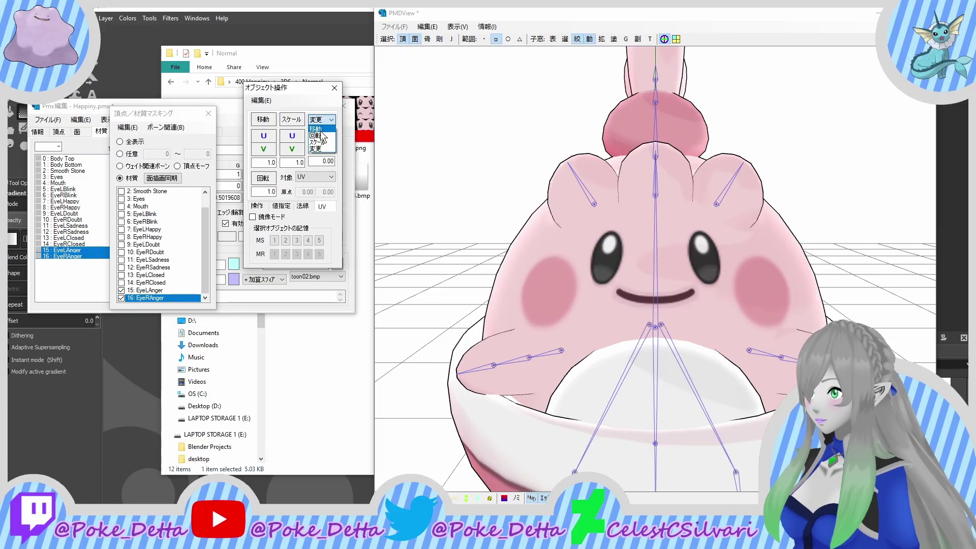
click(320, 129)
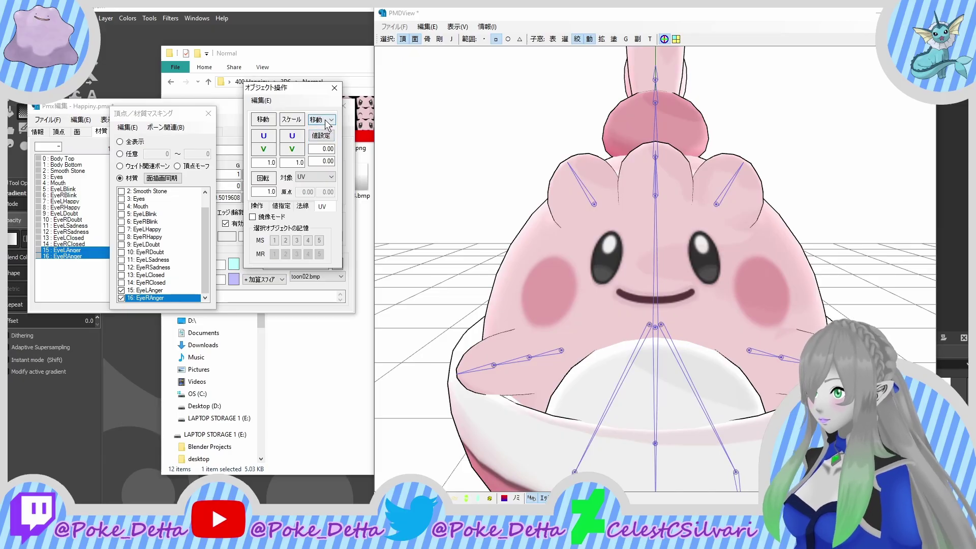
Step: Select all vertices of the masked Anger eye materials on the face and turn off face selection
scroll(433, 203, down, 2)
drag(443, 88, 826, 288)
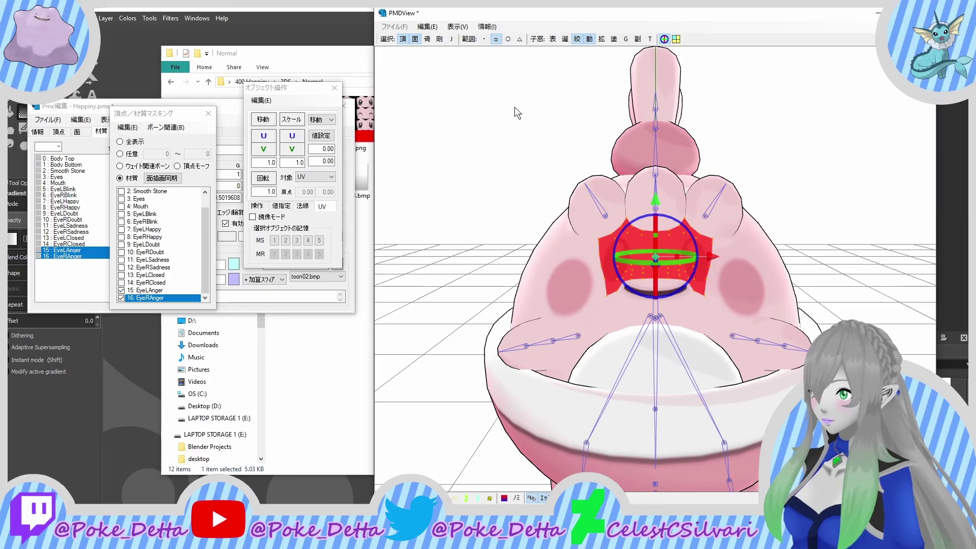
click(413, 38)
scroll(488, 226, up, 5)
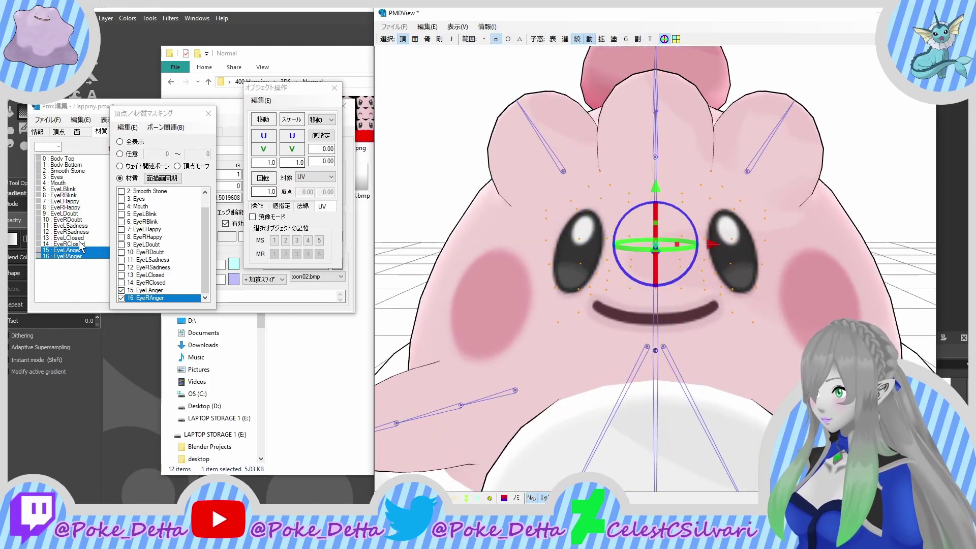
Step: Move the selected Anger eye UVs by .5 in U and 0.00 in V
click(323, 153)
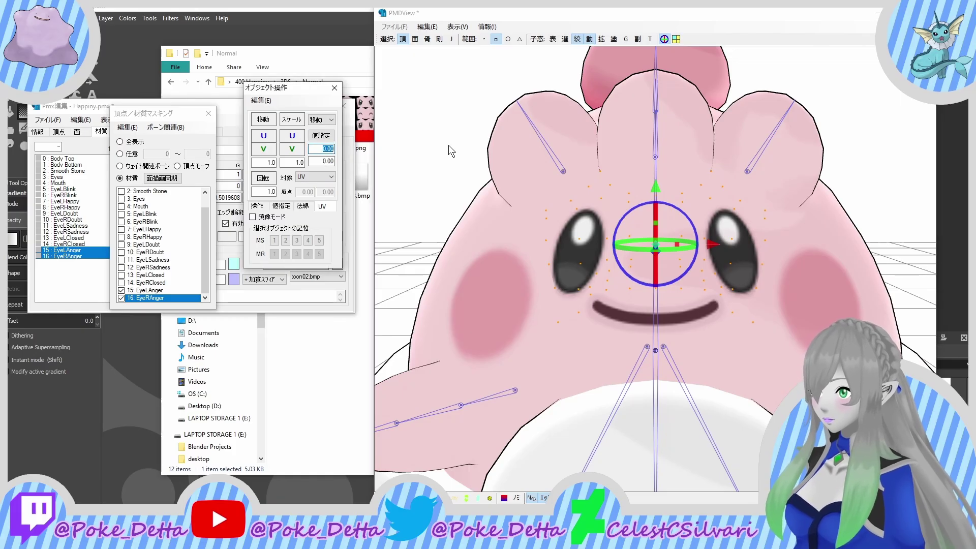
text(.5)
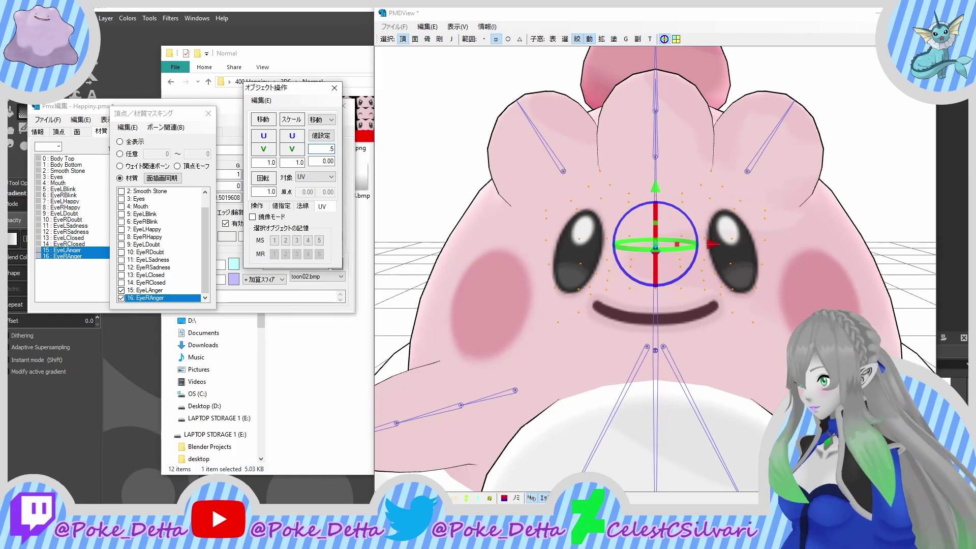
key(BackSpace)
key(BackSpace)
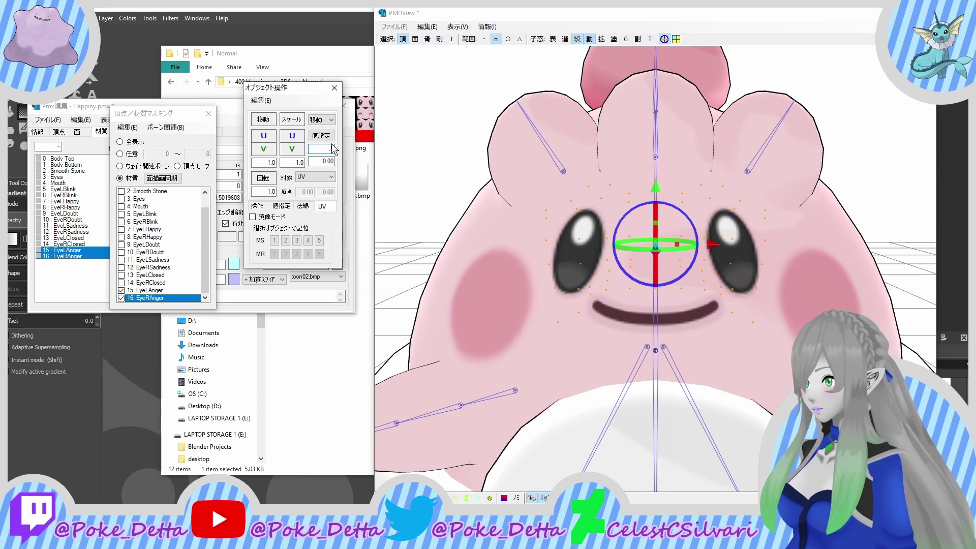
text(.5)
click(320, 135)
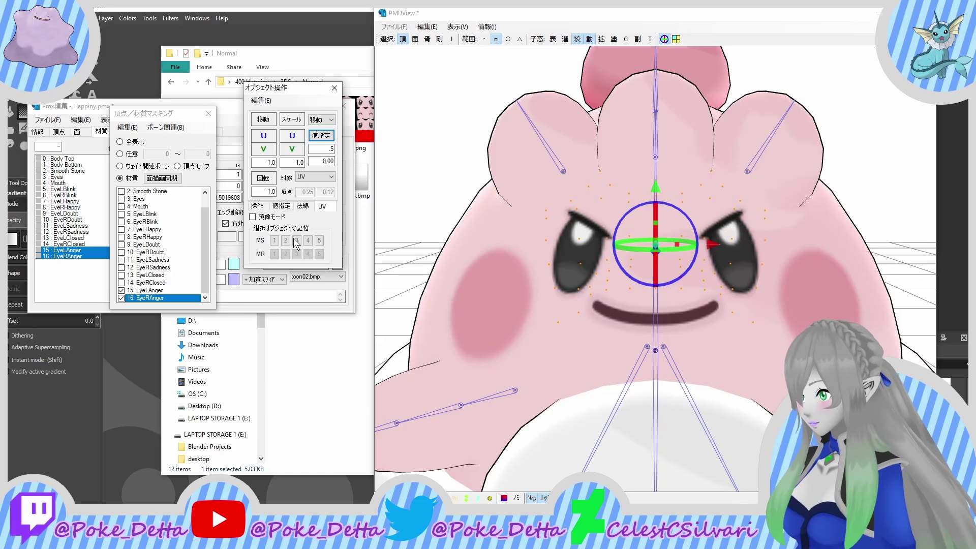
Step: Set the opacity of the EyeLAnger and EyeRAnger materials to 0
click(89, 252)
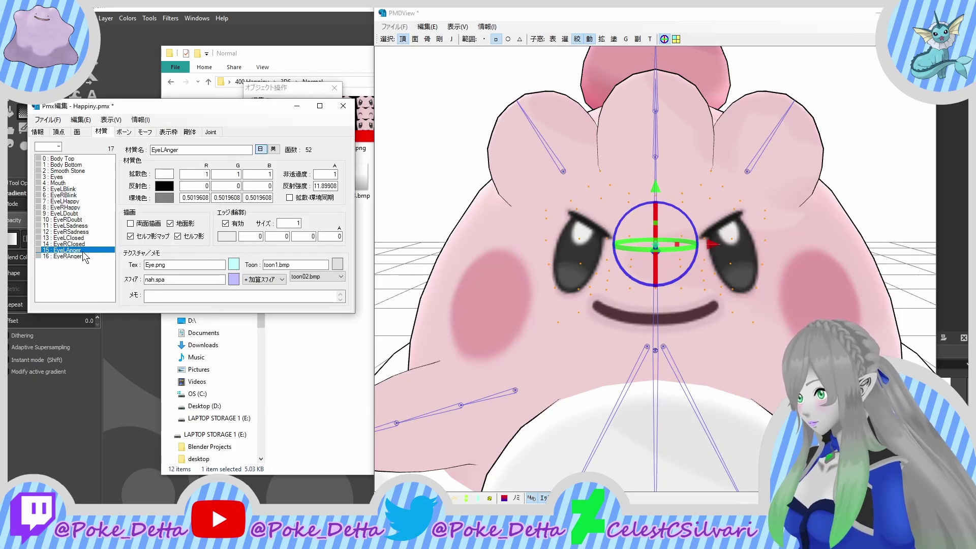
shift+click(68, 256)
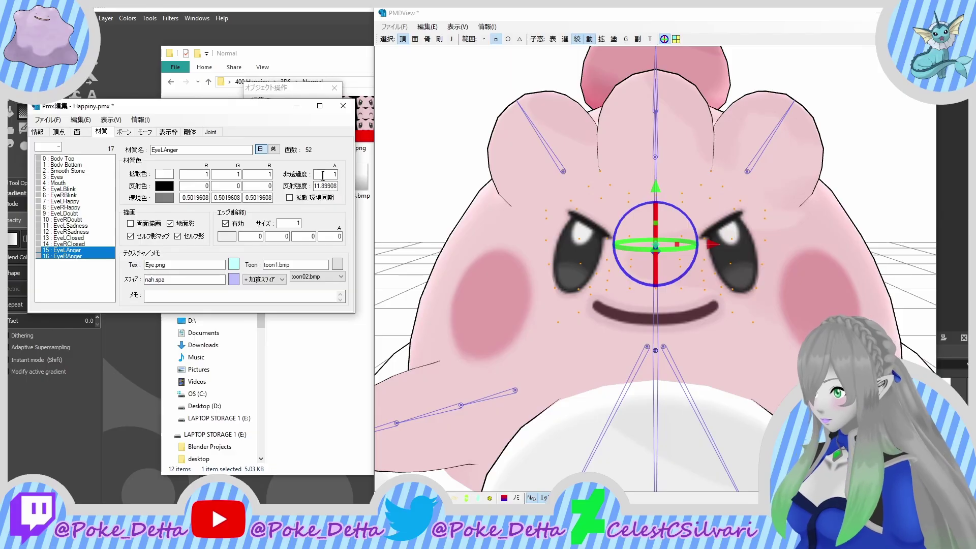
double_click(323, 175)
text(0)
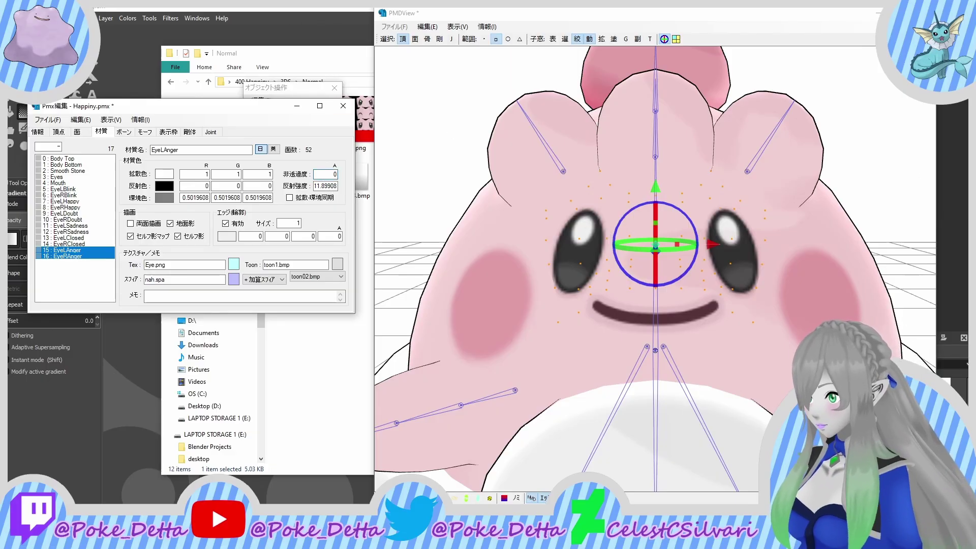
Step: Switch the material mask from the Anger eyes to only the EyeLClosed and EyeRClosed materials
click(71, 244)
drag(72, 242, 108, 236)
right_drag(452, 260, 428, 257)
scroll(153, 263, down, 1)
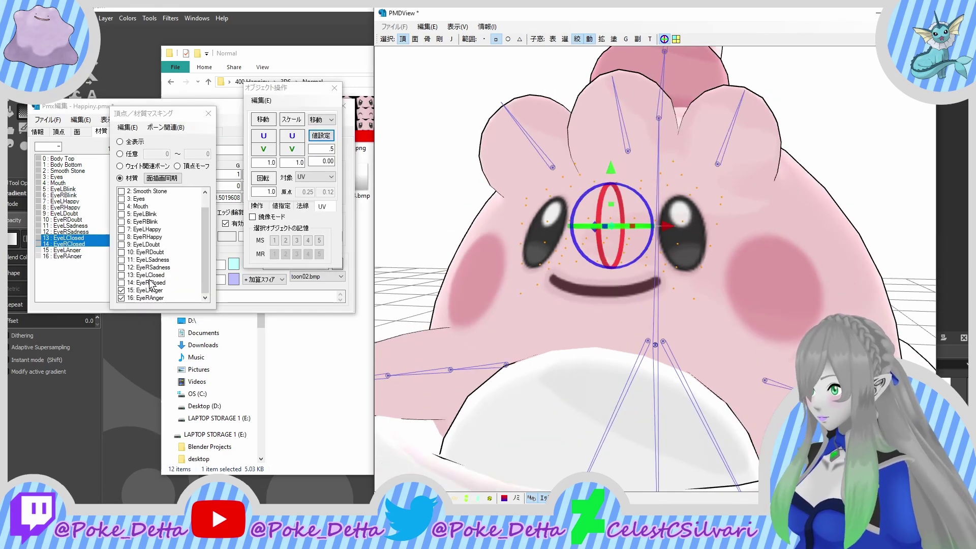
click(108, 299)
click(518, 277)
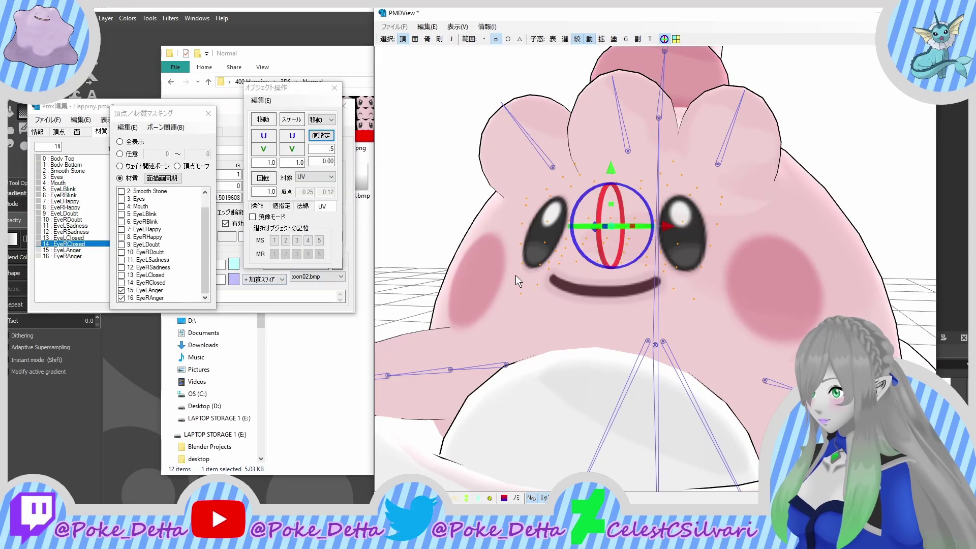
click(162, 299)
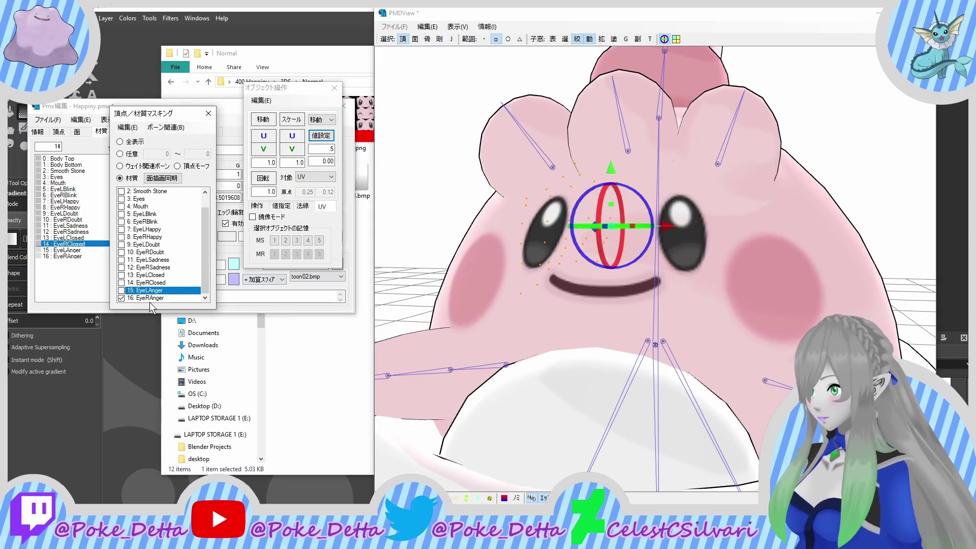
click(149, 300)
click(153, 275)
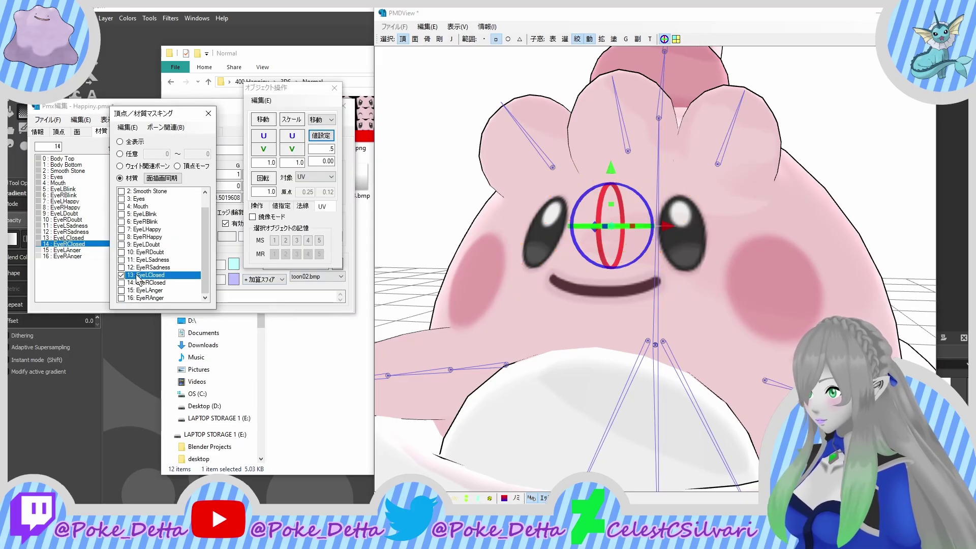
click(138, 282)
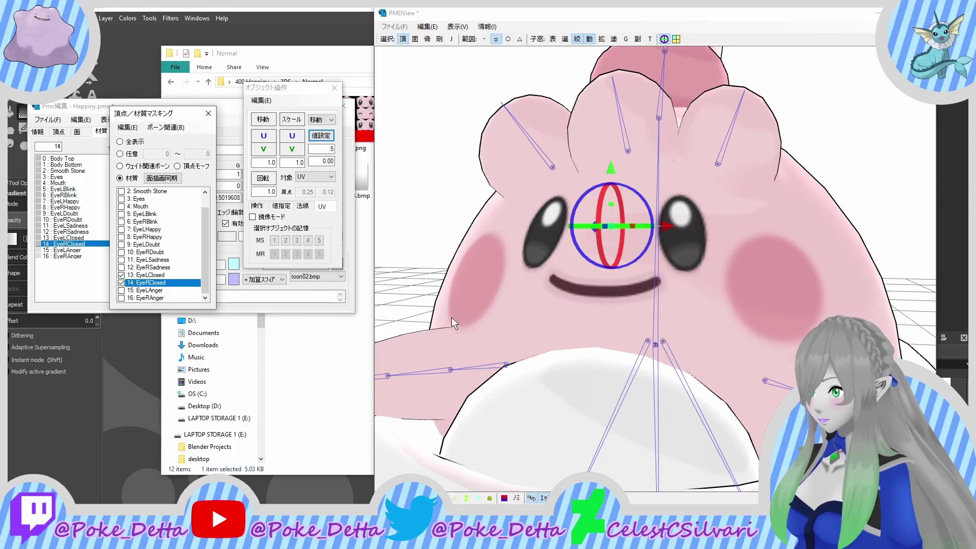
Step: Select all masked Closed eye vertices on the face and move their UVs by 0 in U and .75 in V
scroll(458, 315, down, 6)
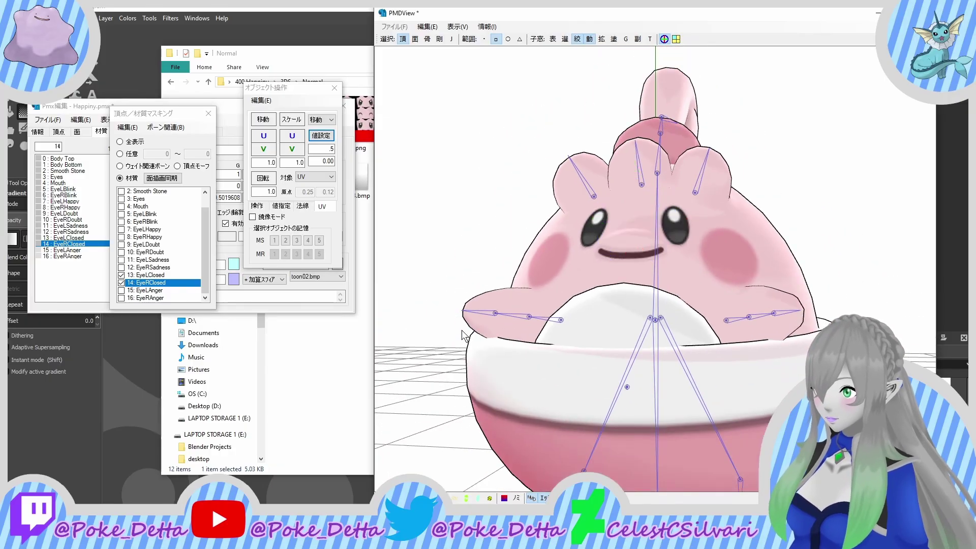
drag(462, 330, 904, 50)
scroll(566, 226, up, 3)
scroll(560, 236, up, 2)
mouse_move(560, 224)
right_down()
mouse_move(560, 236)
mouse_move(565, 231)
right_up()
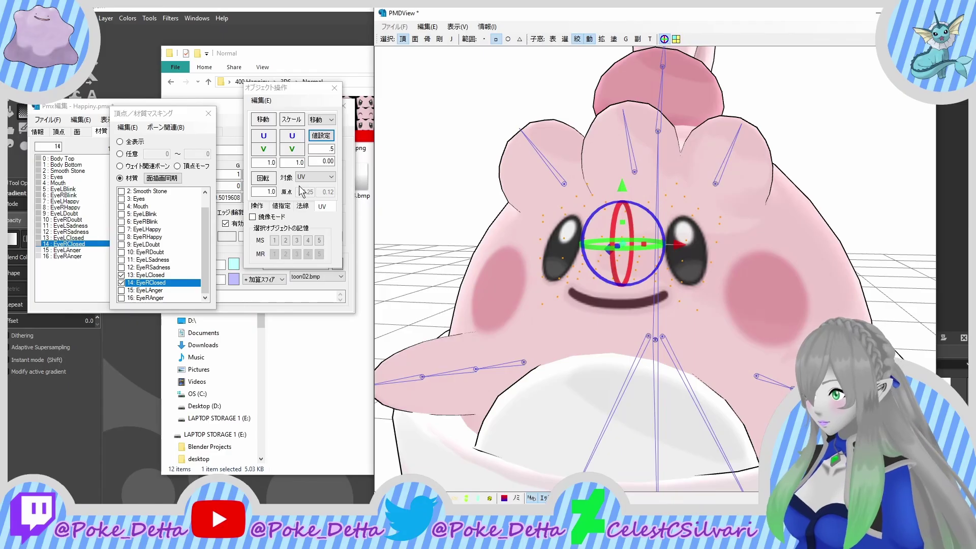
click(332, 150)
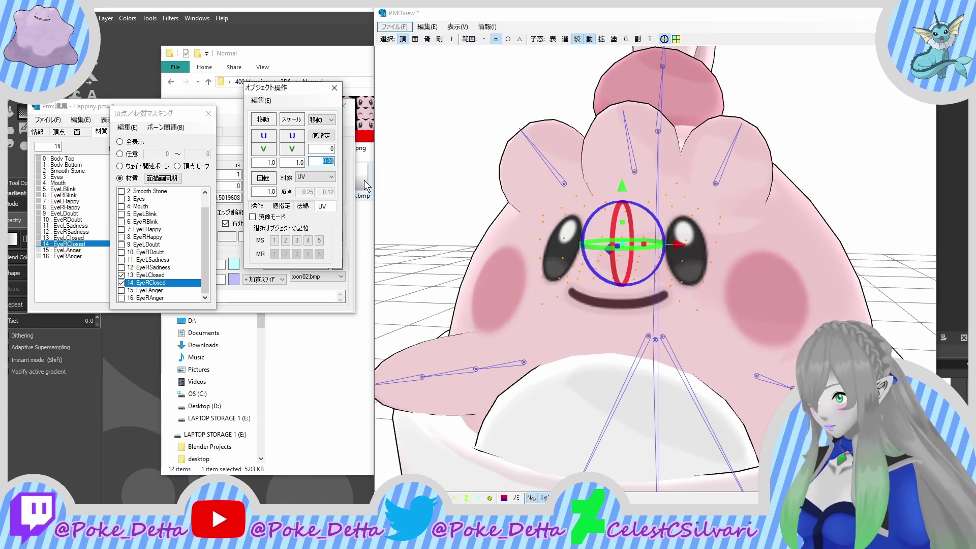
key(BackSpace)
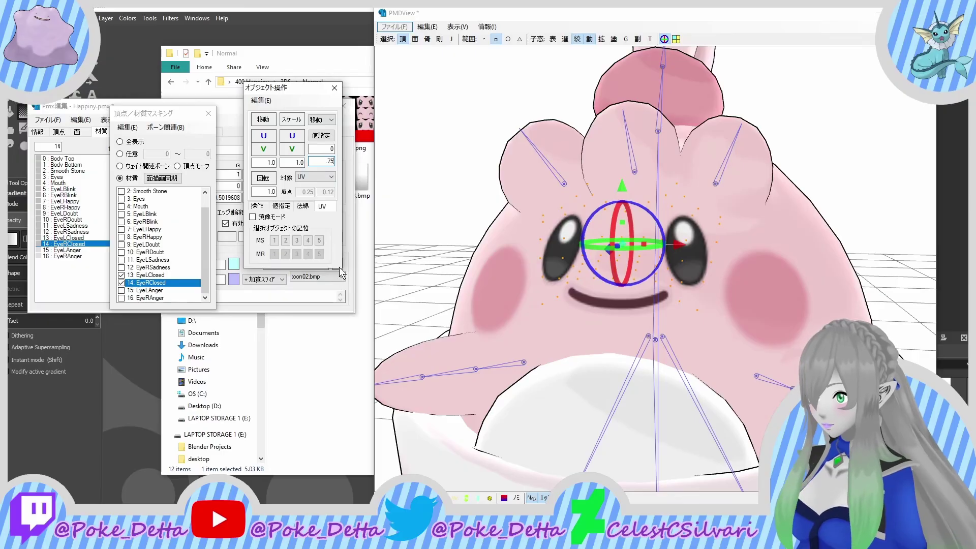
click(319, 135)
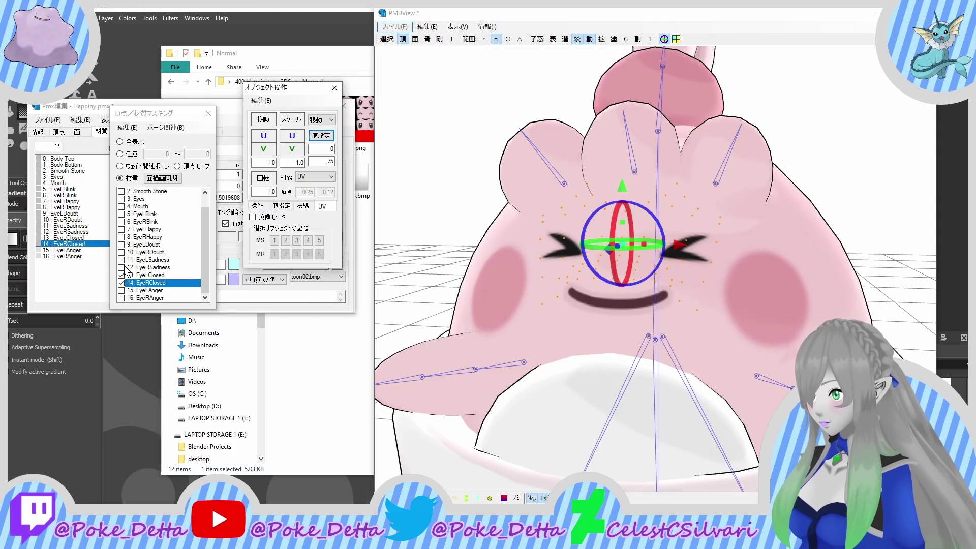
Step: Set the opacity of the EyeLClosed and EyeRClosed materials to 0
click(78, 244)
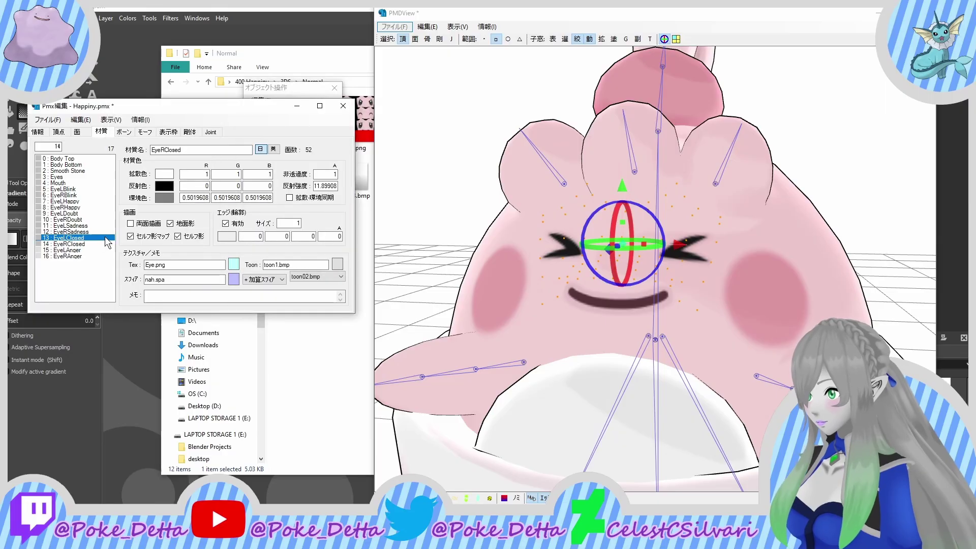
shift+click(68, 238)
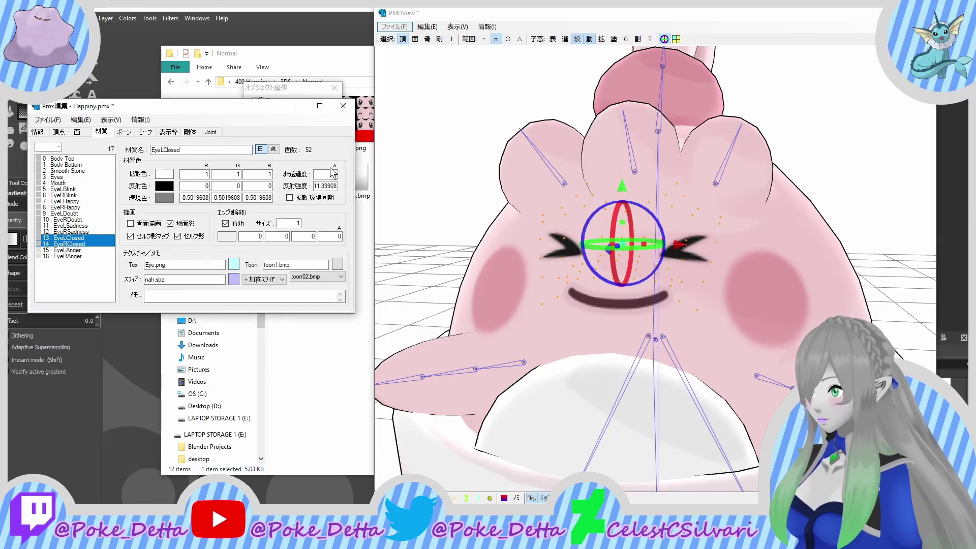
click(332, 174)
text(0)
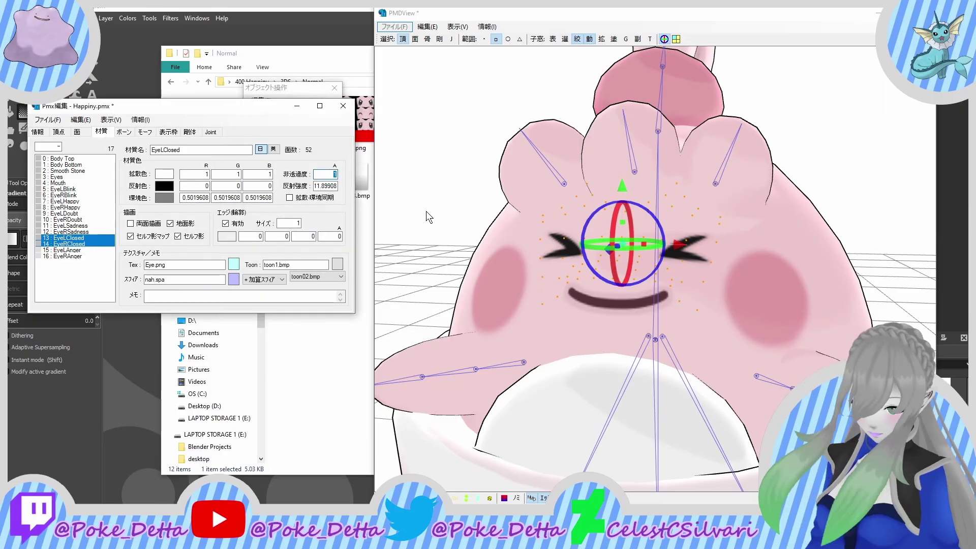
key(Return)
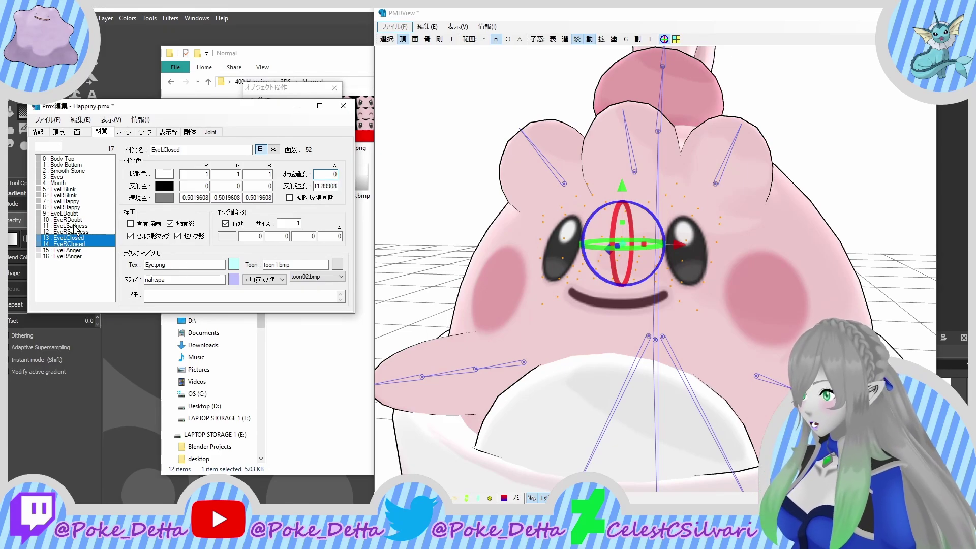
Step: Switch the material mask to only EyeLSadness and EyeRSadness and select all of their vertices on the face
drag(68, 225, 68, 231)
click(401, 204)
scroll(192, 221, down, 1)
click(131, 268)
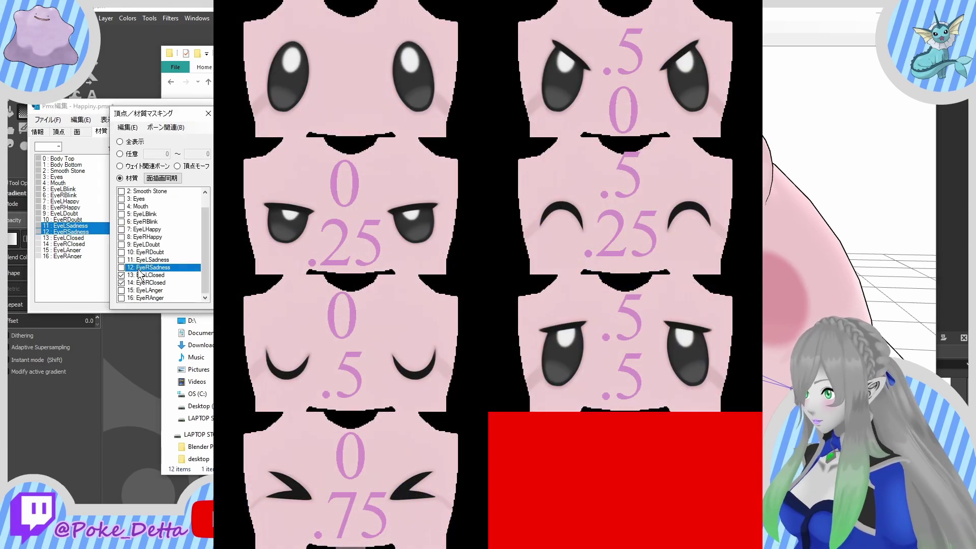
click(131, 275)
click(130, 282)
click(132, 260)
scroll(655, 270, down, 3)
scroll(656, 269, up, 1)
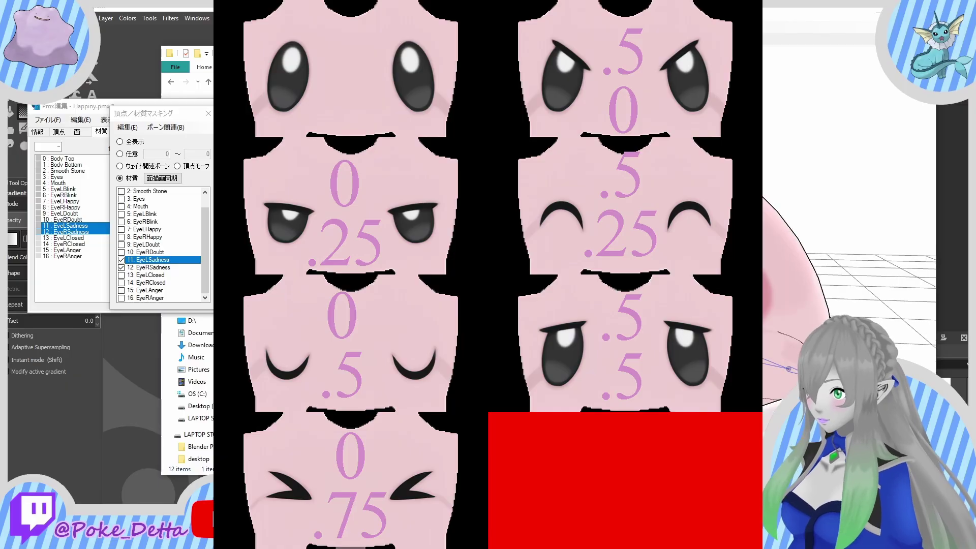
Step: Move the selected Sadness eye UVs by .5 in U and .5 in V
drag(325, 162, 330, 163)
text(.5)
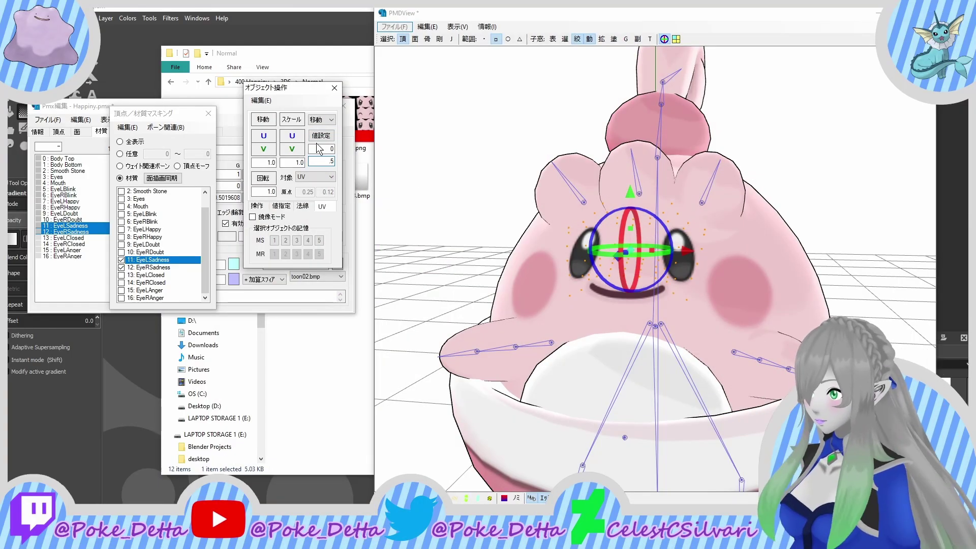
key(shift+Tab)
click(321, 135)
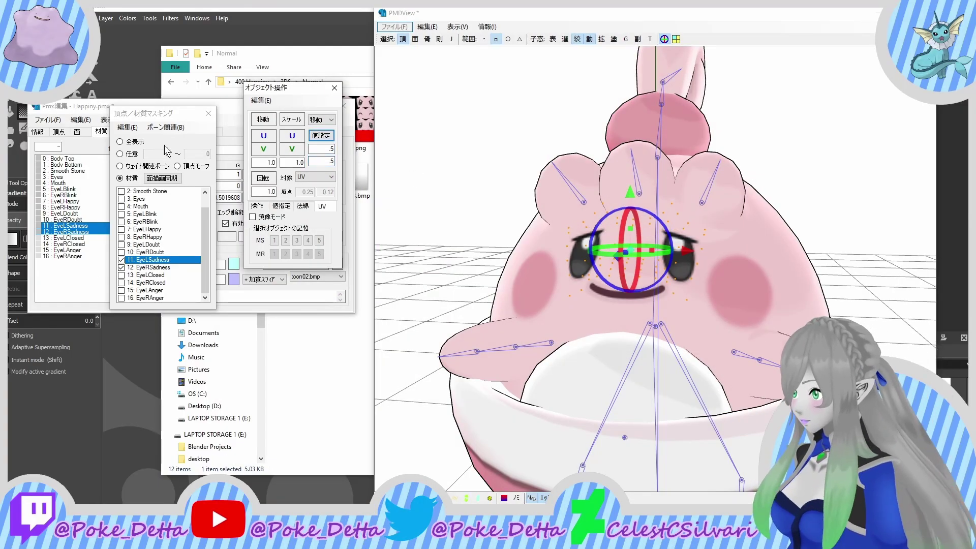
Step: Set the opacity of the EyeLSadness and EyeRSadness materials to 0
click(220, 131)
click(101, 131)
click(71, 232)
shift+click(74, 225)
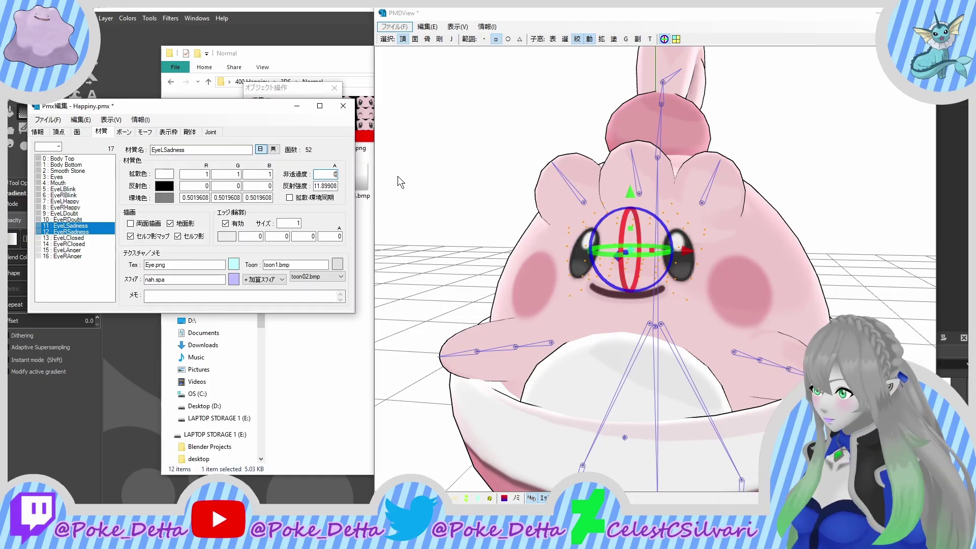
Step: Pick the EyeLDoubt and EyeRDoubt materials and apply a UV move of 0 in U and .25 in V to the current vertex selection
click(72, 219)
shift+click(90, 206)
click(89, 214)
shift+click(89, 219)
middle_drag(420, 150, 430, 151)
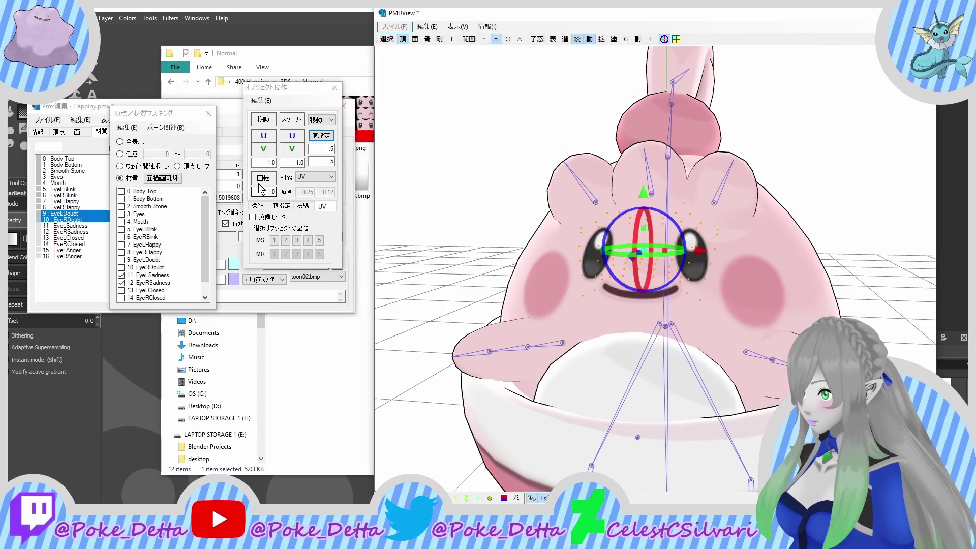
text(0)
key(Tab)
text(.25)
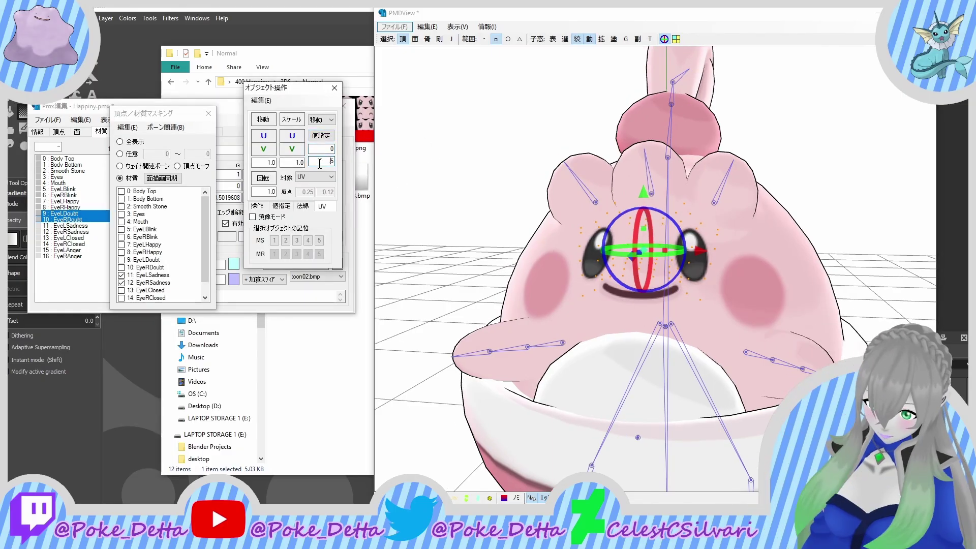
click(320, 135)
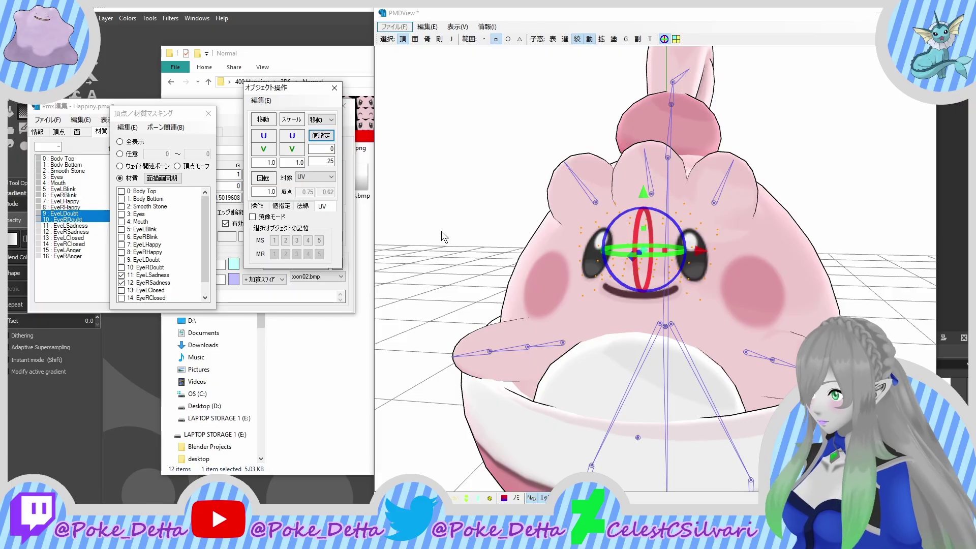
Step: Mask to only EyeLDoubt and EyeRDoubt, select their vertices on the face and move their UVs by .25 in V
scroll(549, 121, down, 2)
click(170, 283)
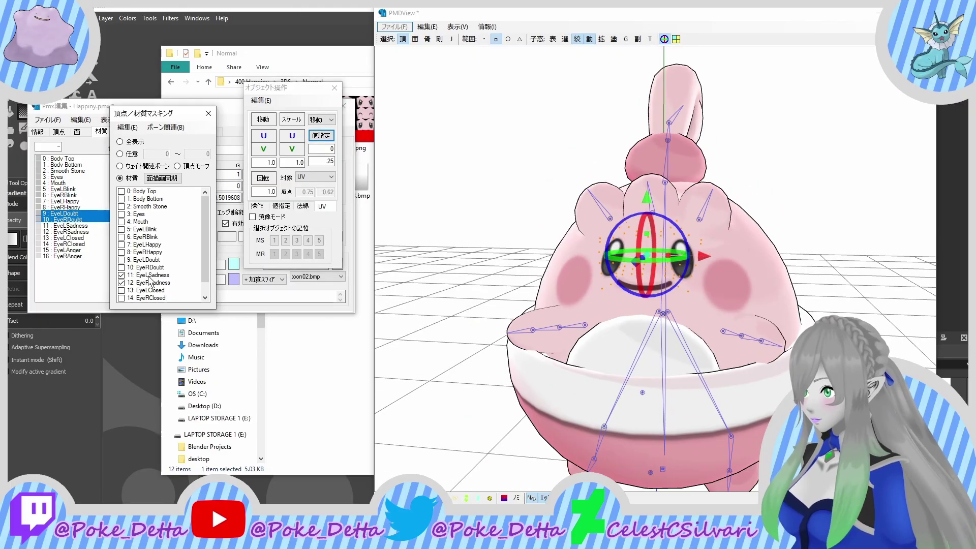
click(171, 276)
click(171, 270)
drag(171, 269, 171, 253)
scroll(548, 153, up, 5)
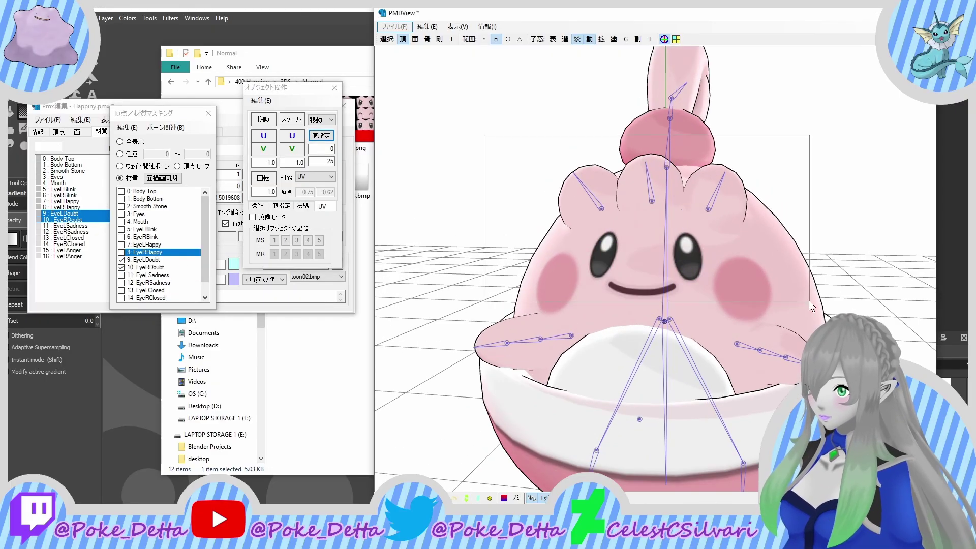
Step: Set the opacity of the EyeLDoubt and EyeRDoubt materials to 0
click(208, 113)
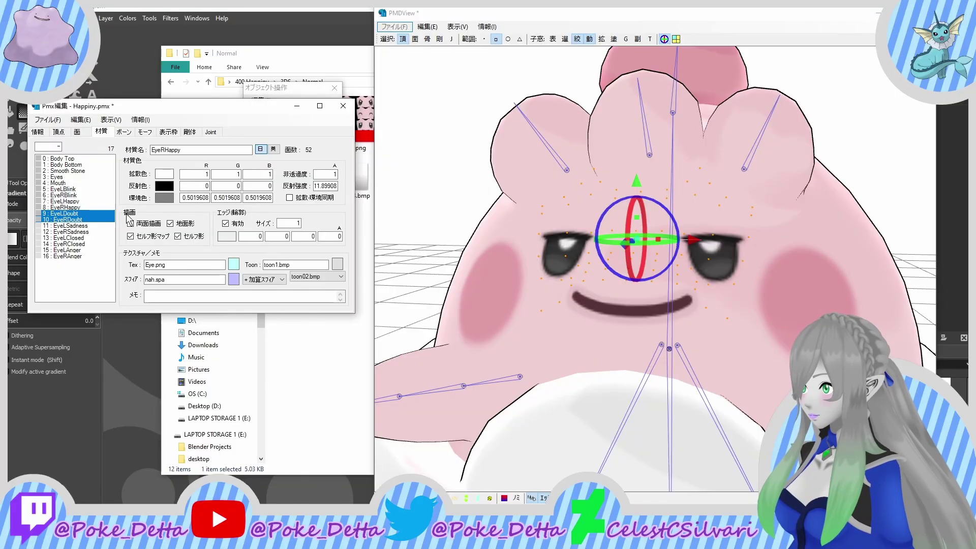
double_click(324, 174)
text(0)
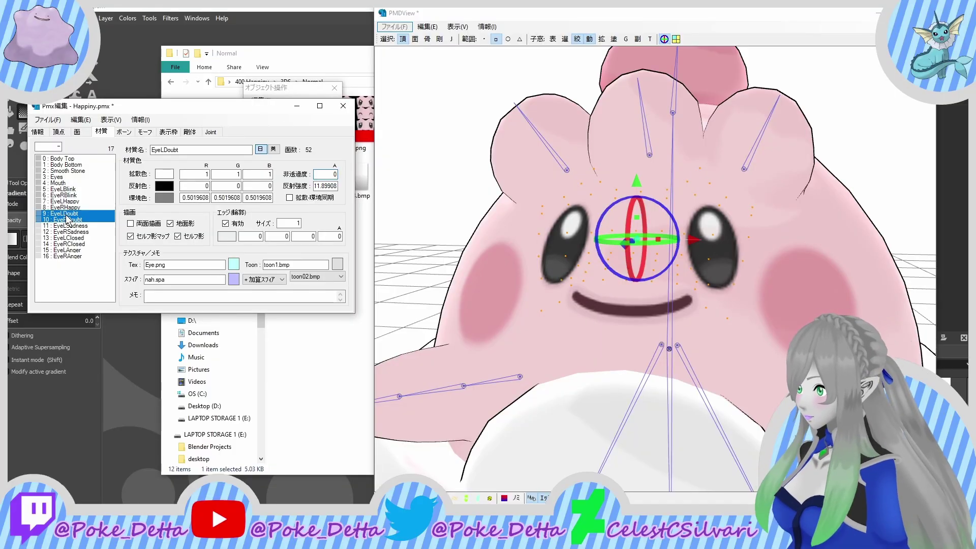
Step: Switch the material mask to only EyeLHappy and EyeRHappy and select all of their vertices
drag(64, 202, 63, 207)
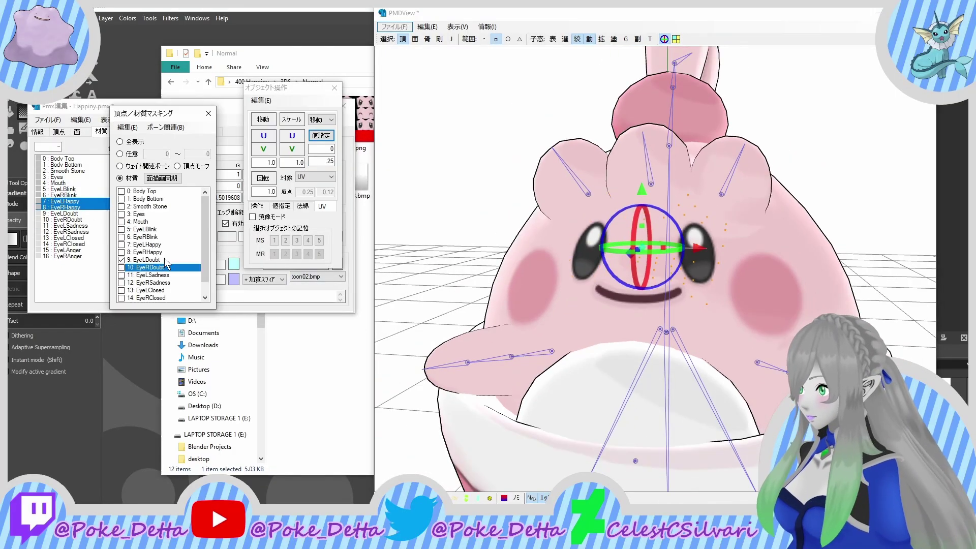
click(121, 260)
click(121, 245)
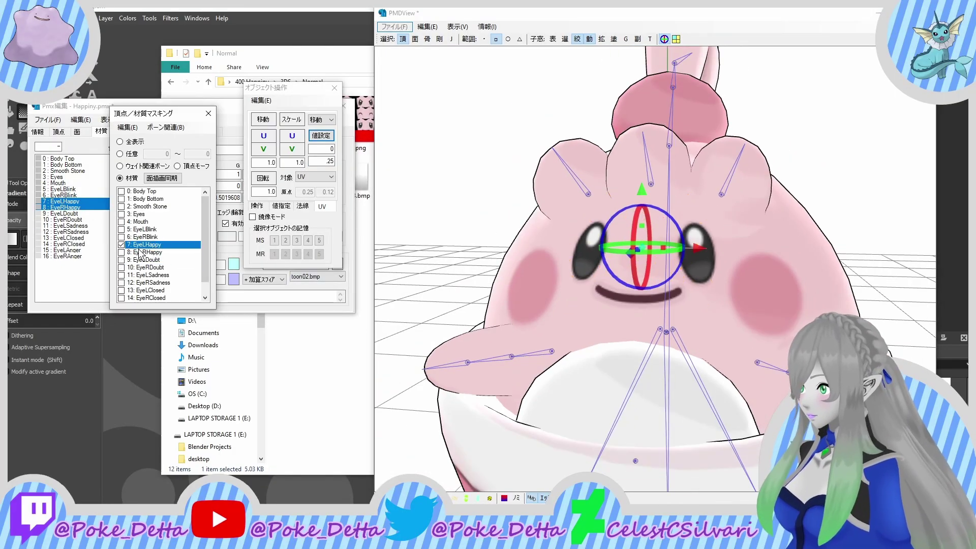
click(121, 252)
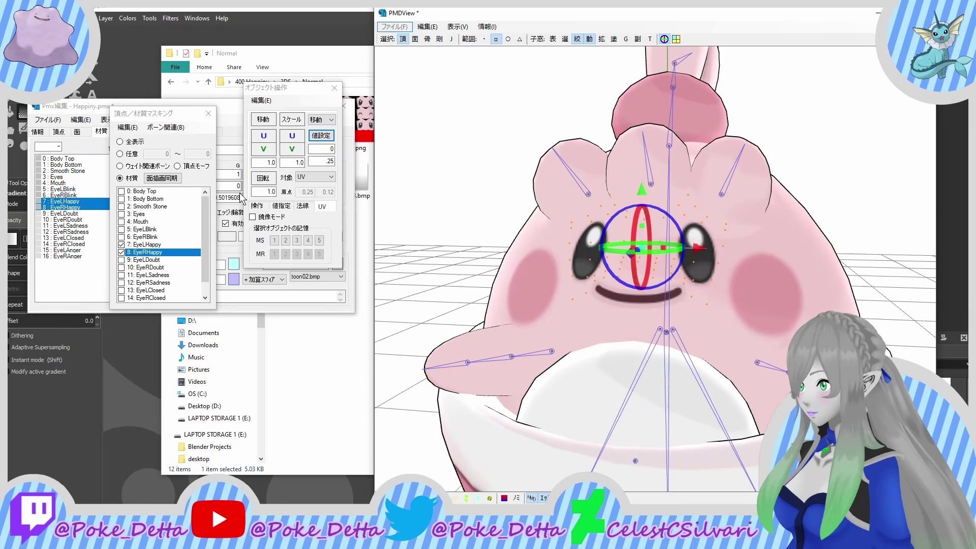
Step: Move the selected Happy eye UVs by .5 in U and .25 in V, and set both Happy materials' opacity to 0
double_click(329, 160)
text(.5)
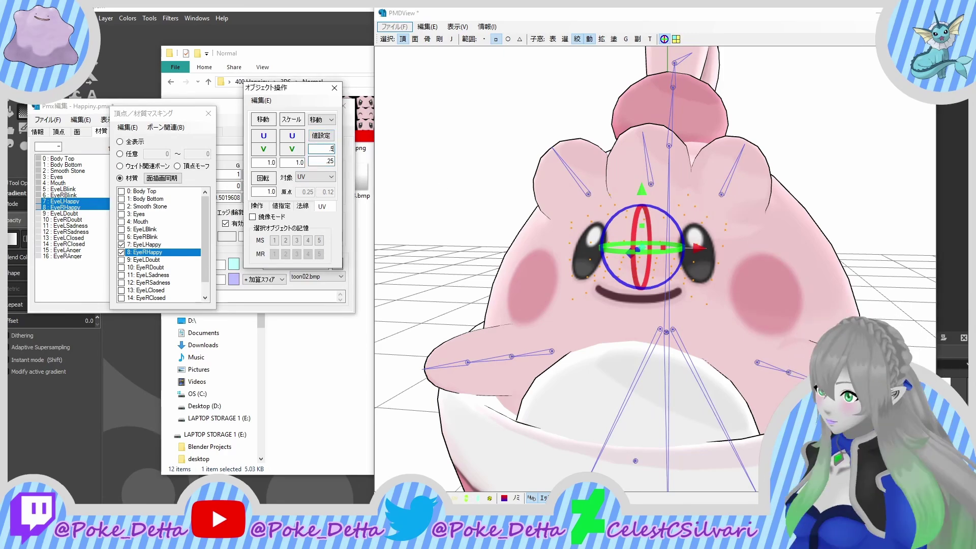
key(Return)
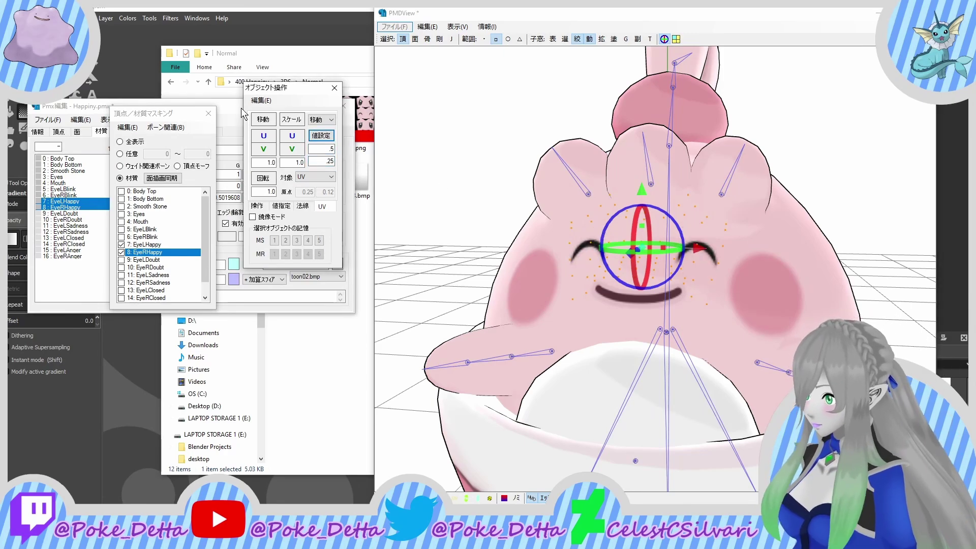
click(239, 112)
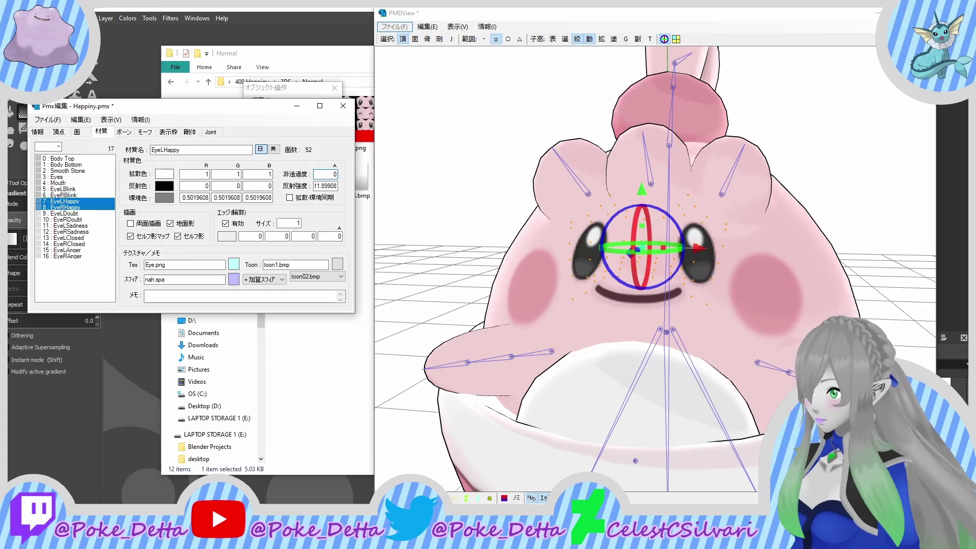
Step: Switch the material mask to only EyeLBlink and EyeRBlink and select all of their vertices on the face
click(546, 211)
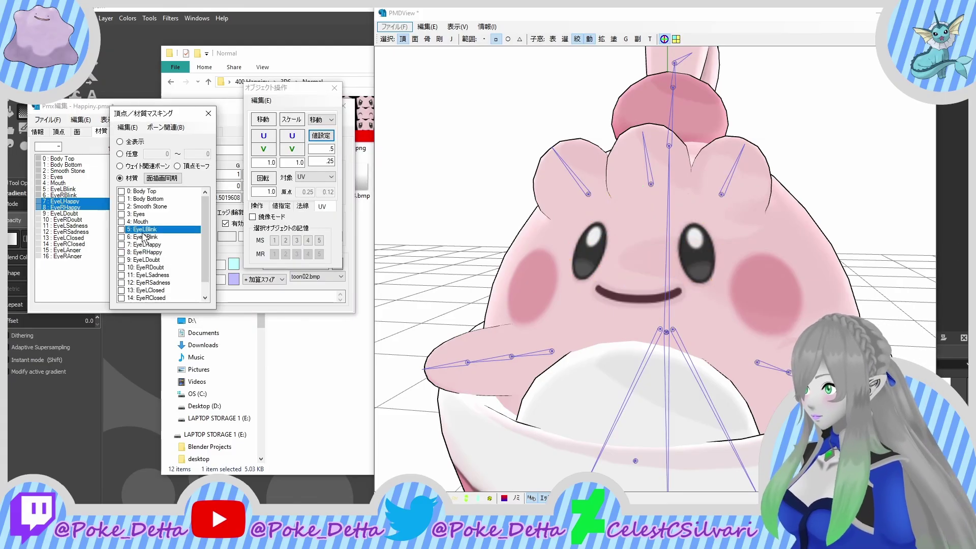
scroll(144, 244, up, 1)
drag(432, 105, 752, 345)
scroll(444, 92, down, 1)
scroll(655, 269, up, 1)
Step: Move the selected Blink eye UVs by 0 in U and .5 in V, and clear the vertex selection
click(321, 148)
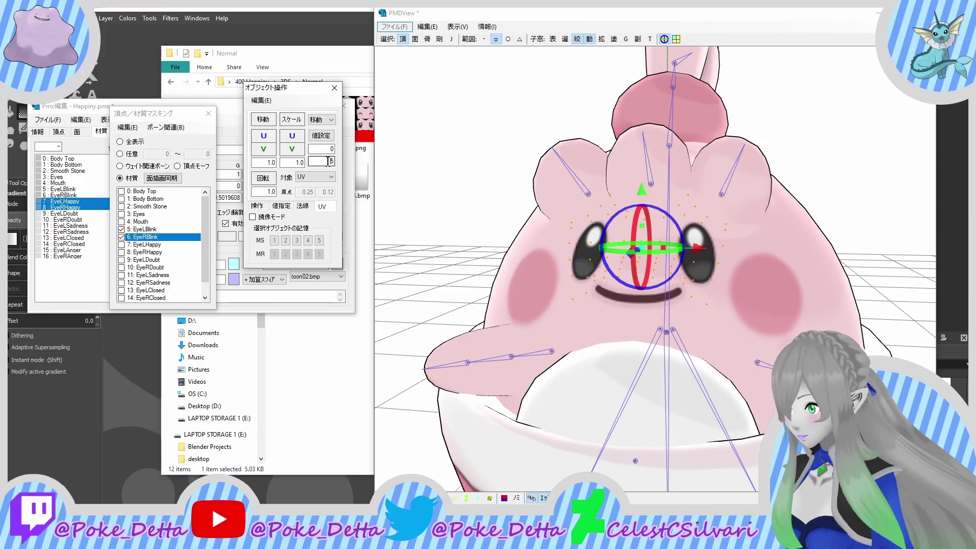
click(321, 135)
click(440, 301)
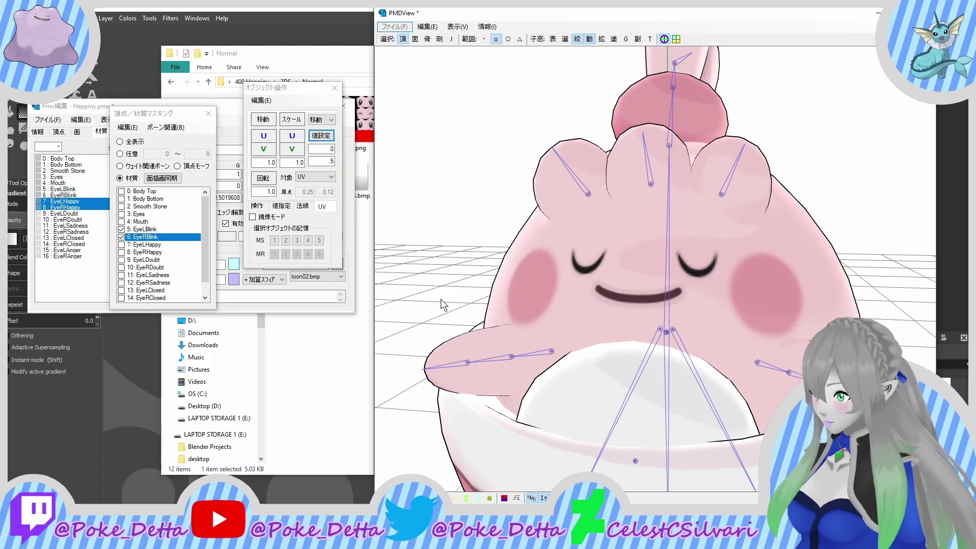
Step: Set the opacity of the EyeLBlink and EyeRBlink materials to 0
click(209, 112)
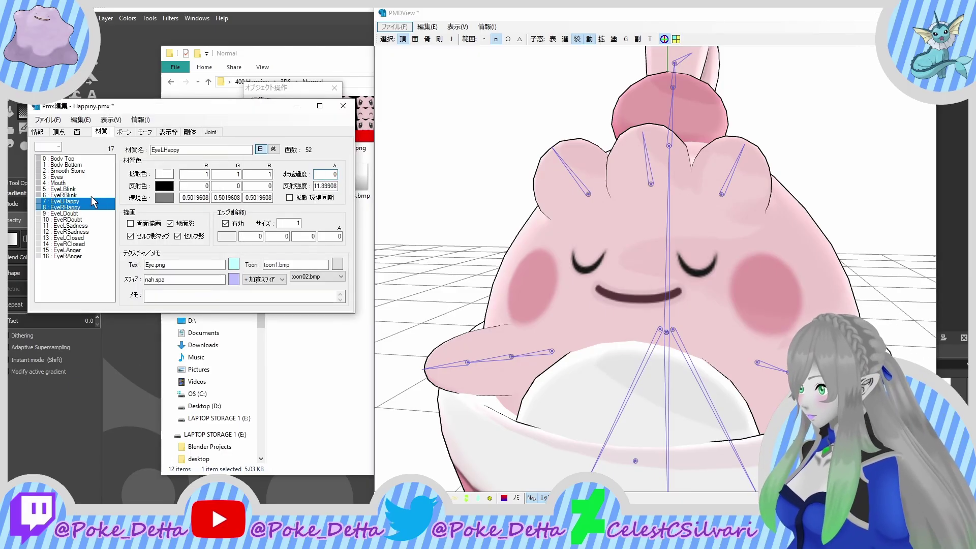
key(Return)
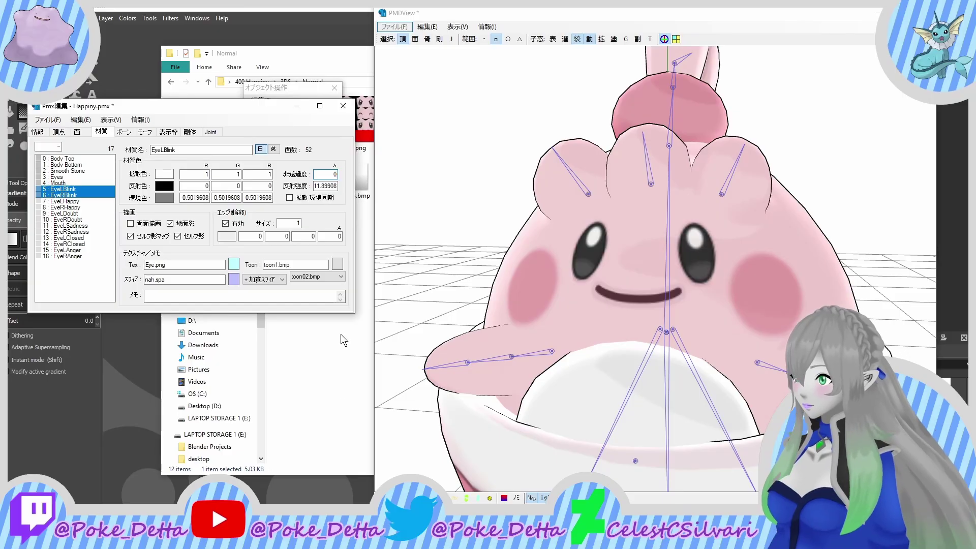
click(401, 199)
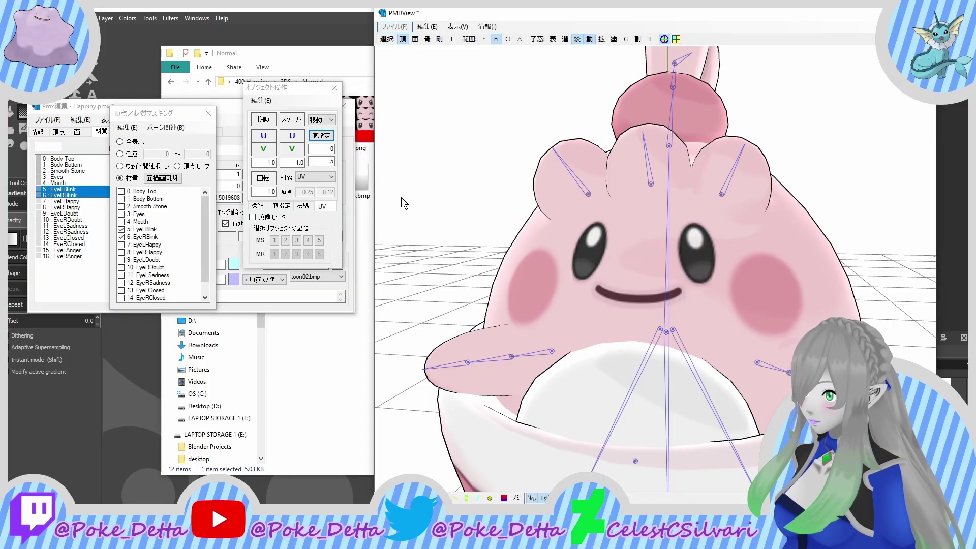
right_drag(401, 198, 446, 364)
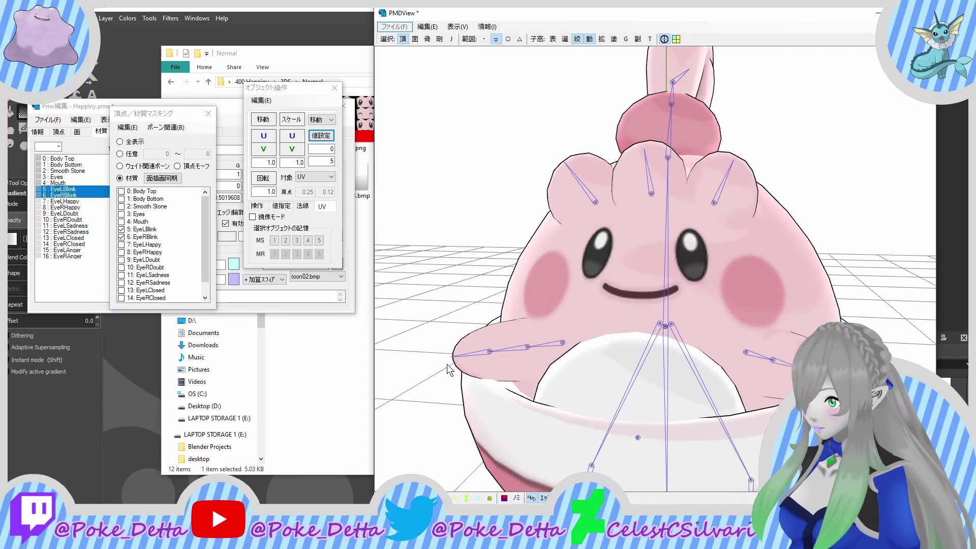
Step: Preview the eye expression morphs on the face in TransformView, raising morphs 0 and 7 to 1.00, and close the preview
click(650, 38)
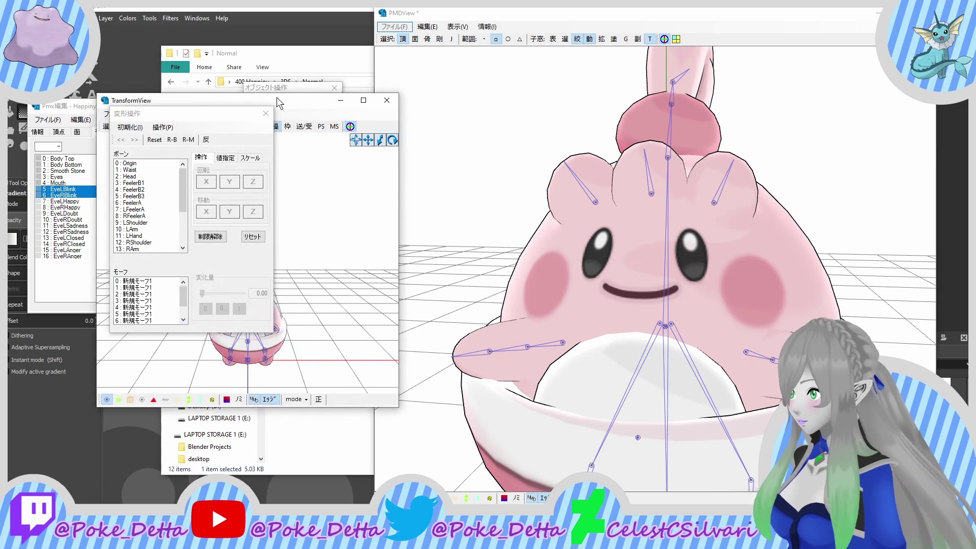
click(292, 91)
drag(213, 102, 555, 97)
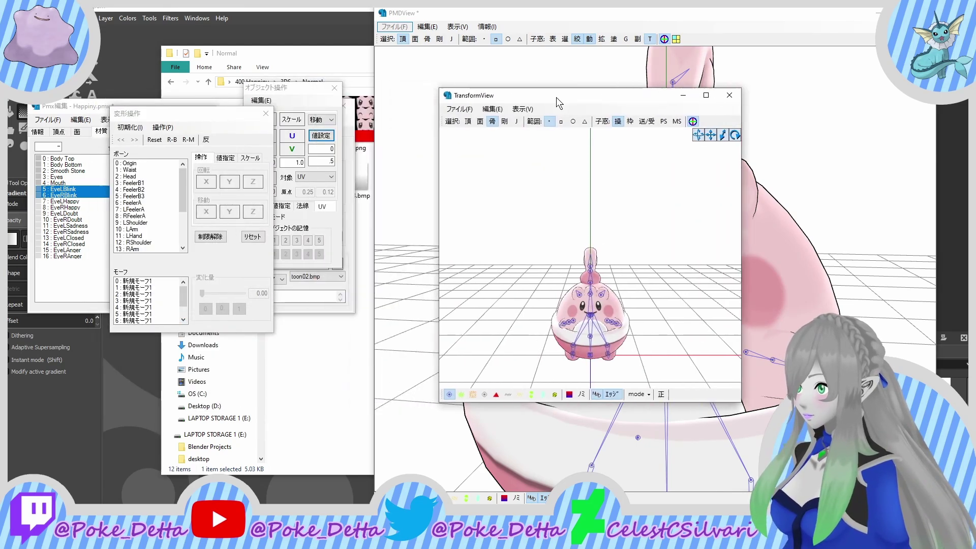
scroll(567, 325, up, 5)
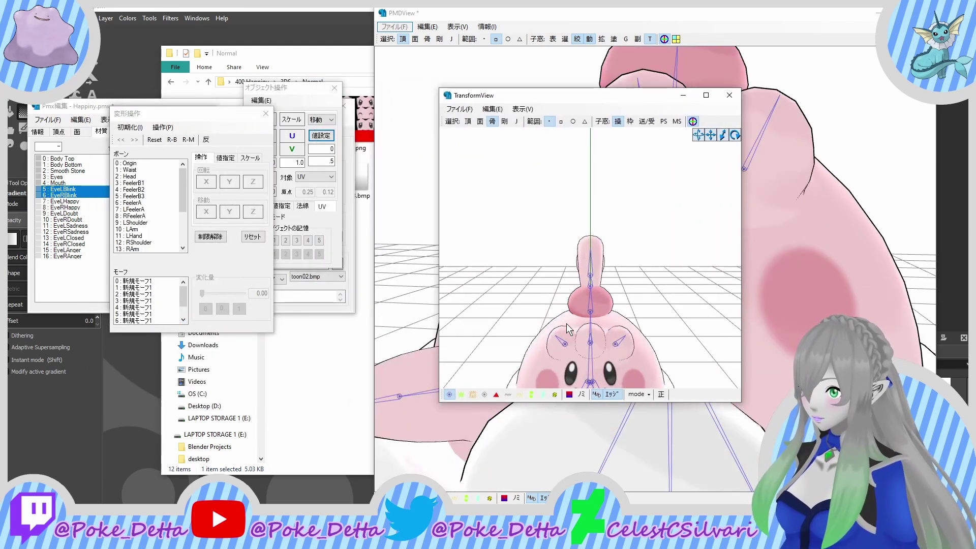
scroll(571, 284, down, 5)
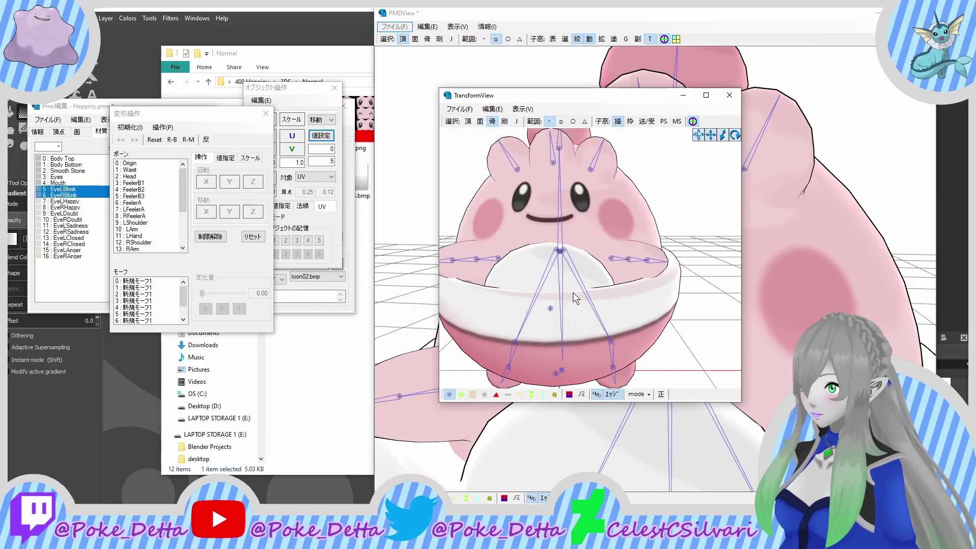
scroll(573, 292, up, 4)
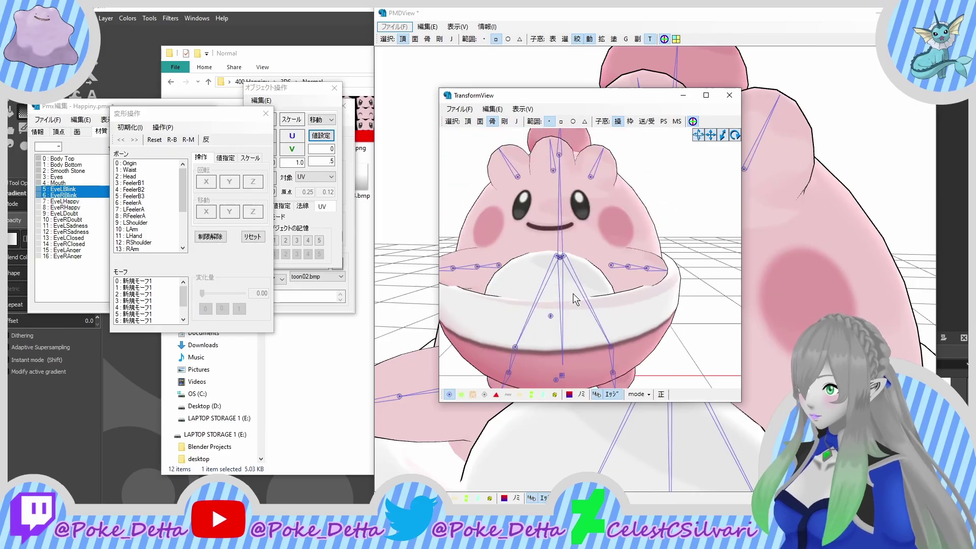
click(144, 281)
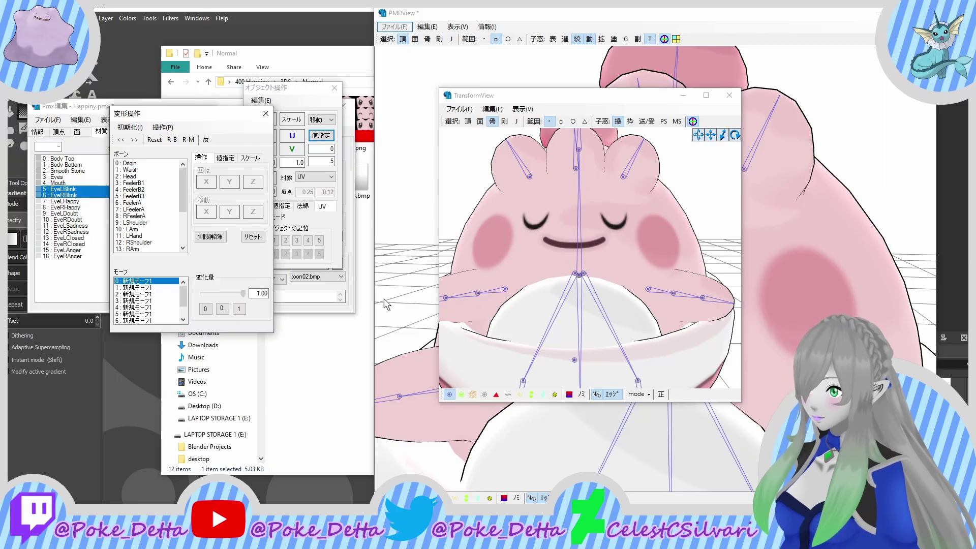
click(147, 314)
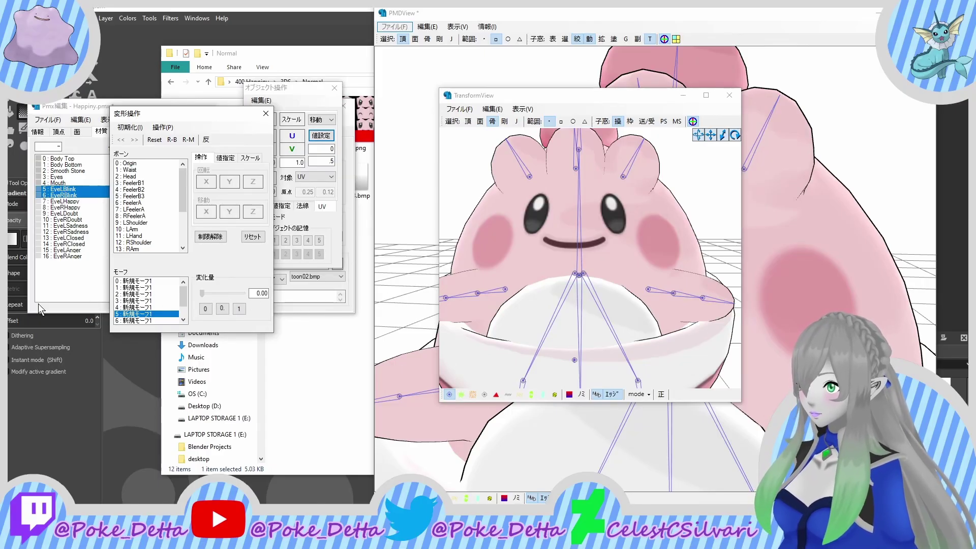
scroll(147, 302, down, 1)
click(147, 307)
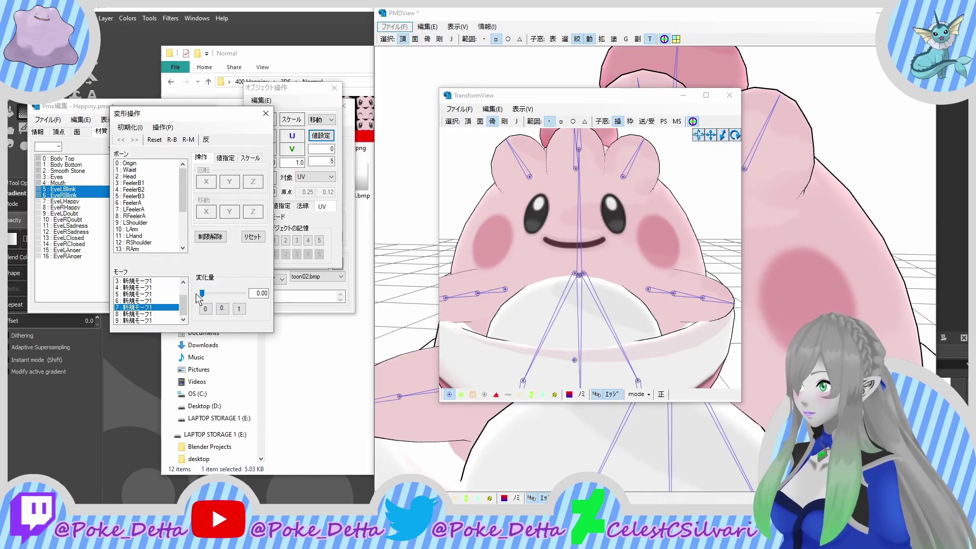
drag(203, 295, 249, 295)
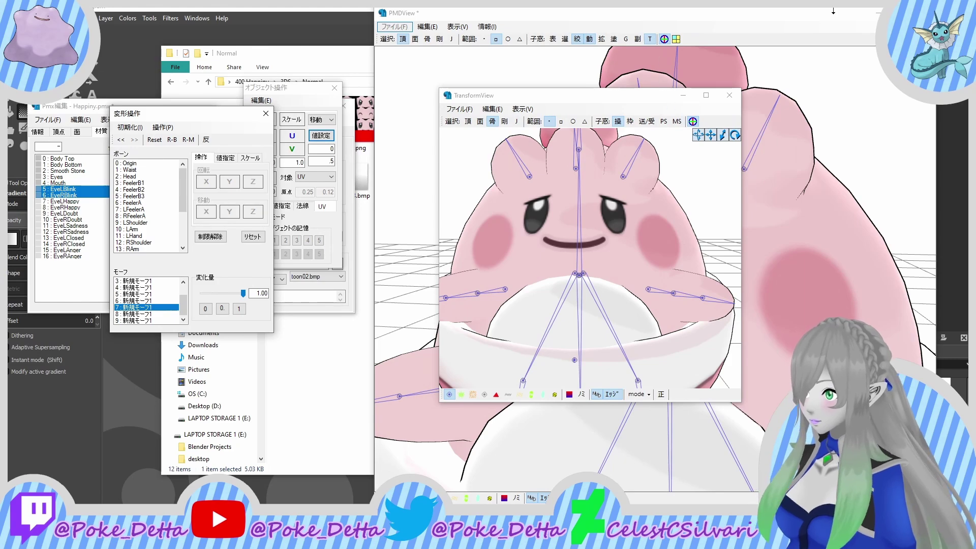
click(725, 95)
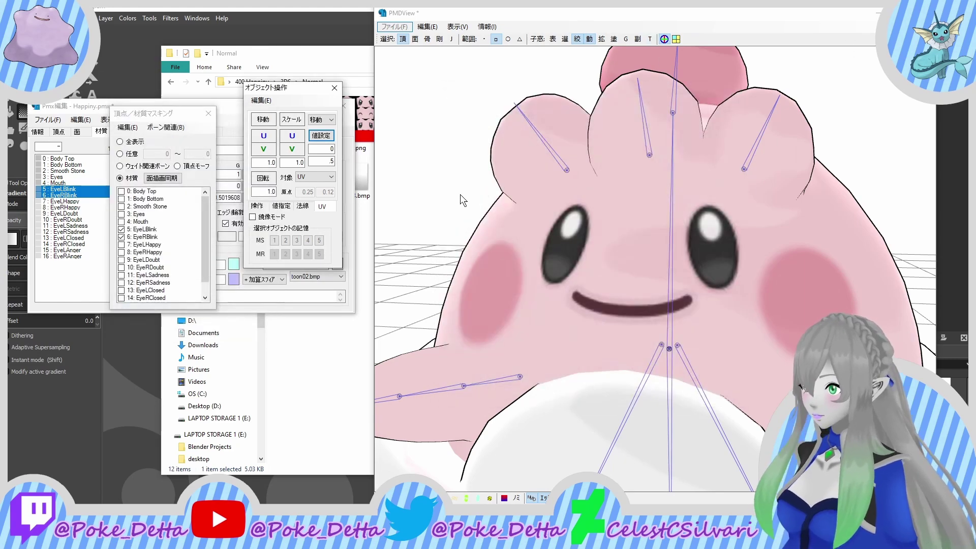
Step: Refresh the editor's lists and save the model as Happiny.pmx in the Normal folder, replacing the existing file
scroll(533, 188, down, 3)
click(76, 195)
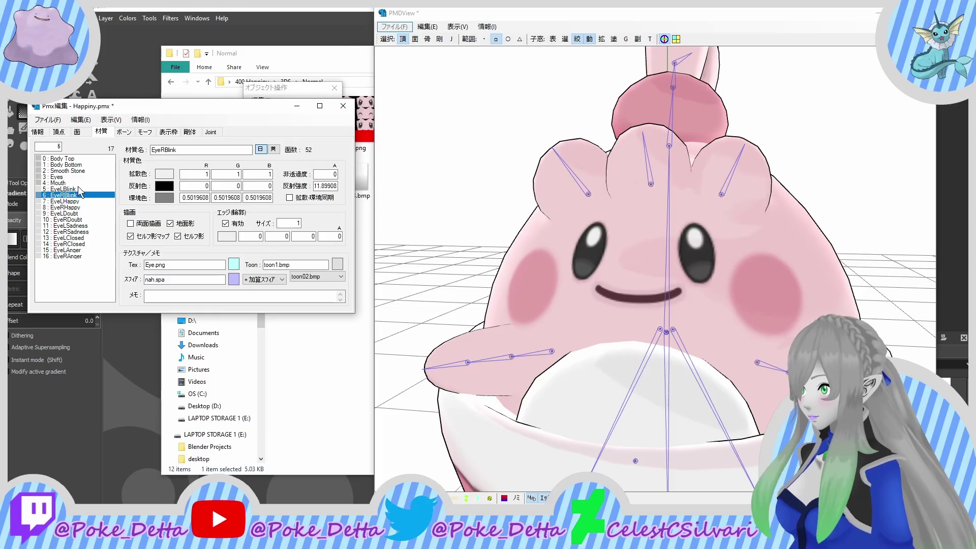
click(81, 120)
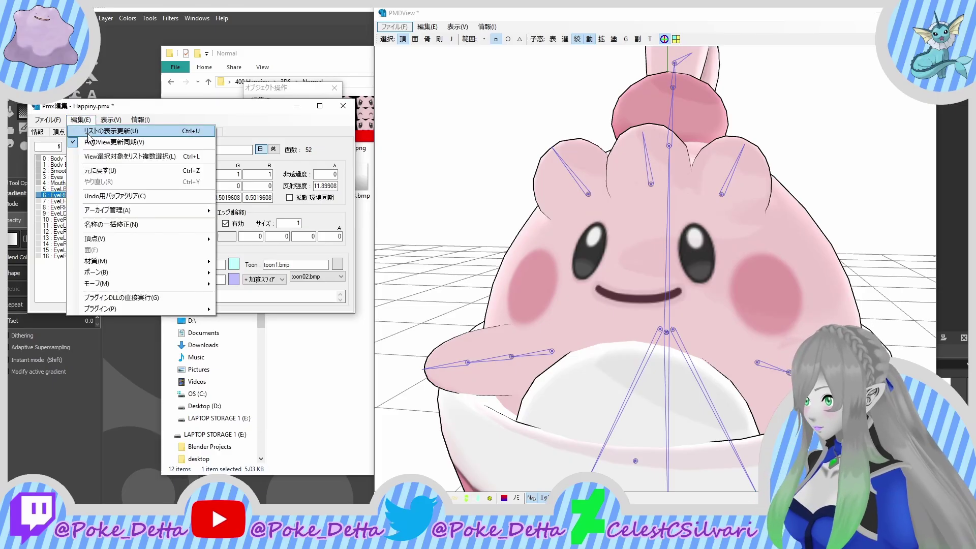
click(155, 133)
click(427, 26)
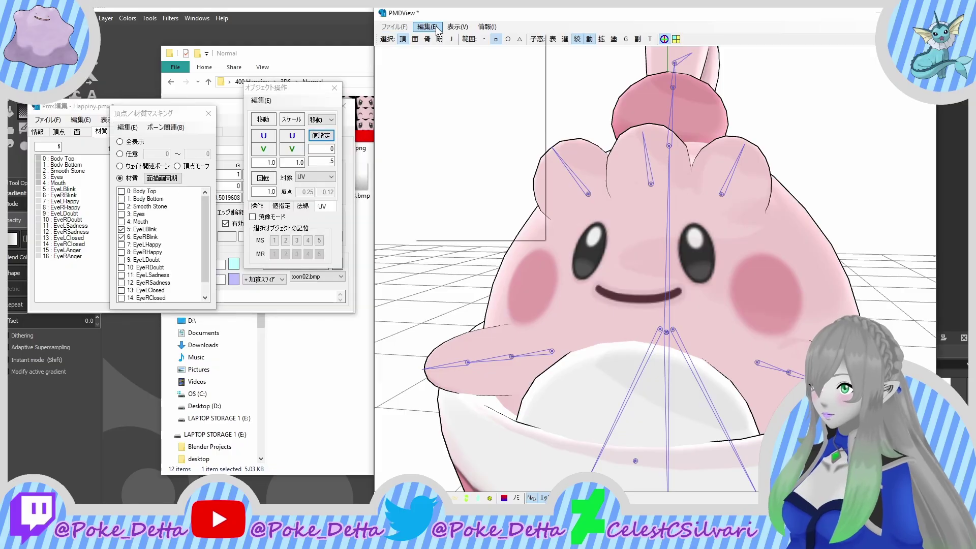
click(470, 40)
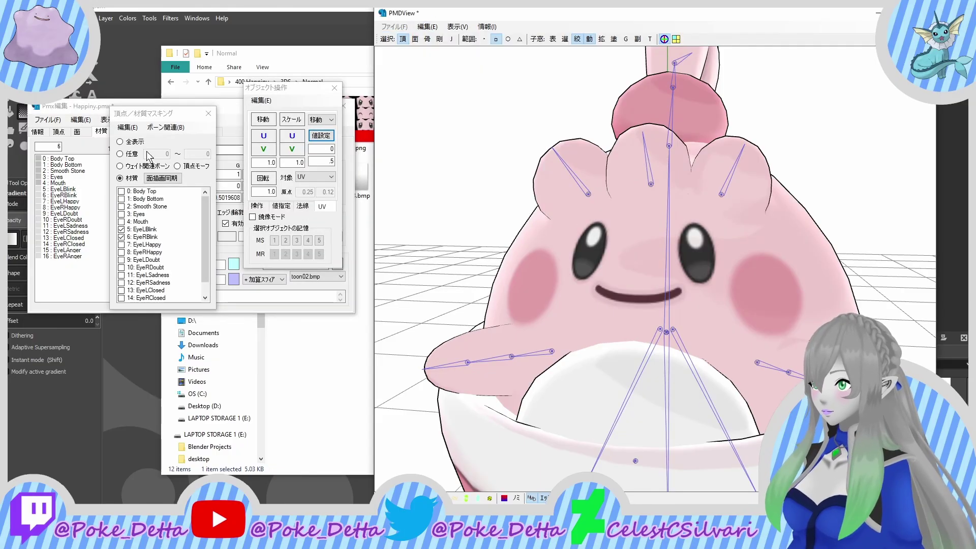
click(51, 122)
click(51, 122)
click(102, 165)
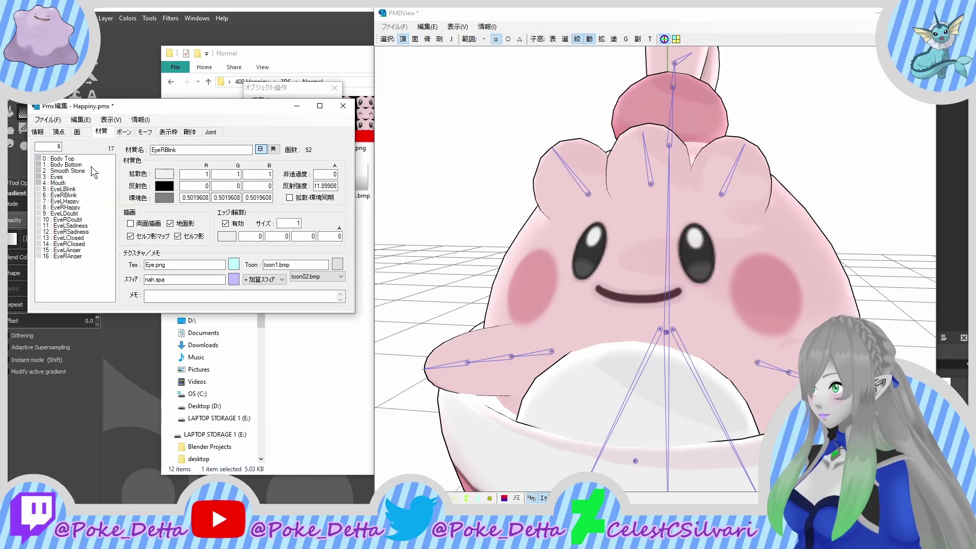
click(429, 371)
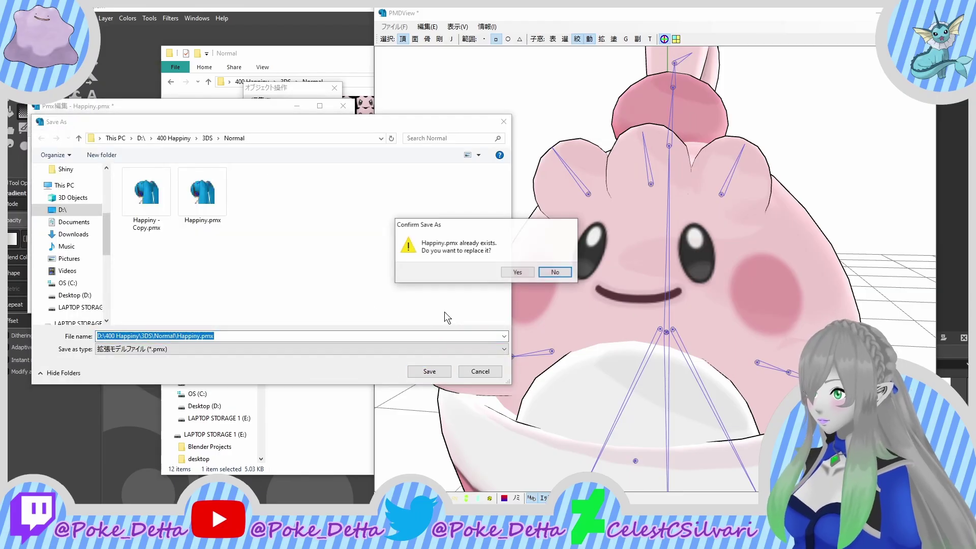
click(508, 276)
Step: Delete the old Happiny - Copy.pmx from the Normal folder
click(321, 359)
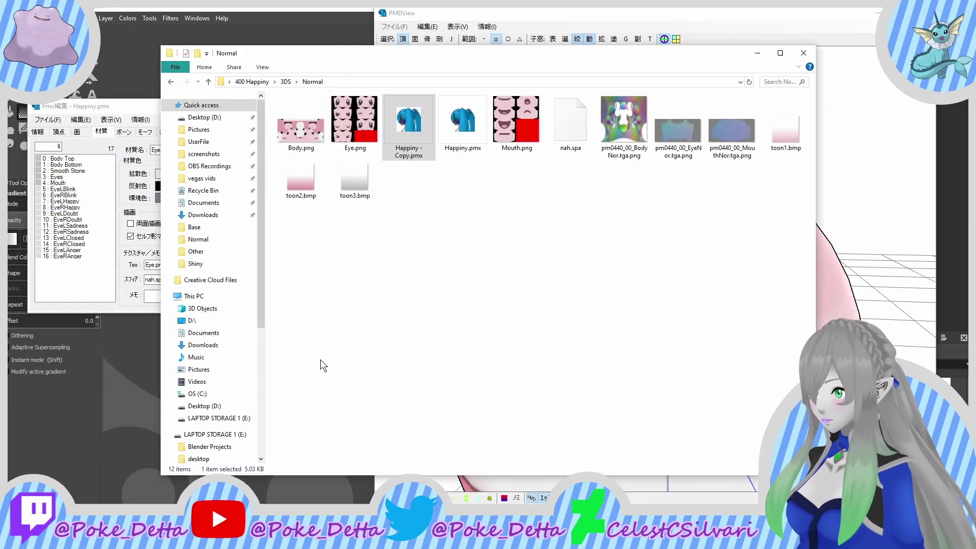
click(413, 123)
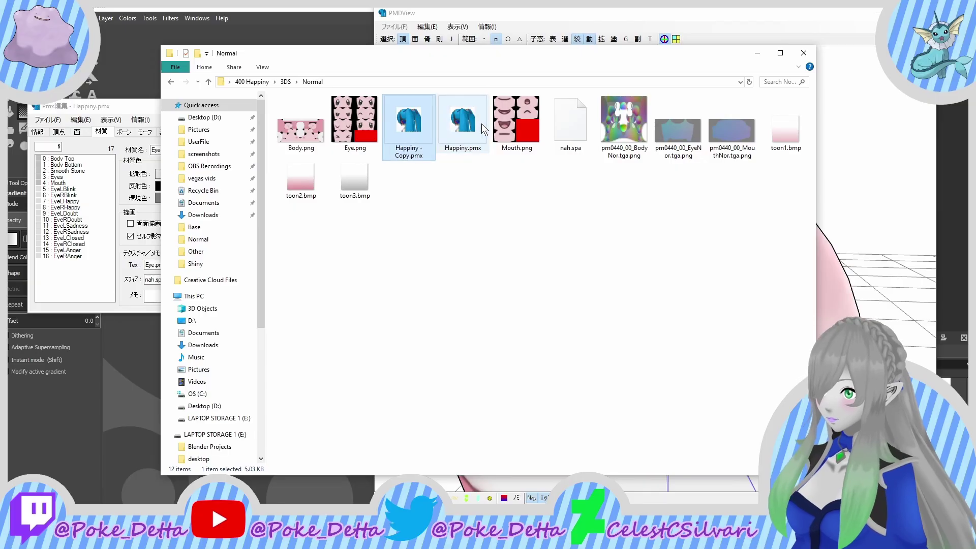
key(Delete)
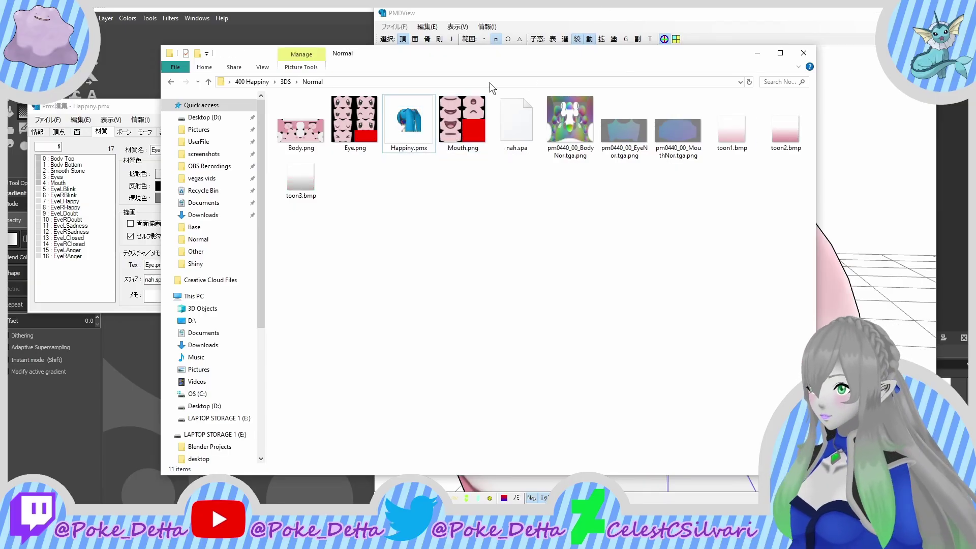
Step: Duplicate Happiny.pmx in the Normal folder and load the duplicate into the editor as a new model
right_drag(408, 122, 417, 233)
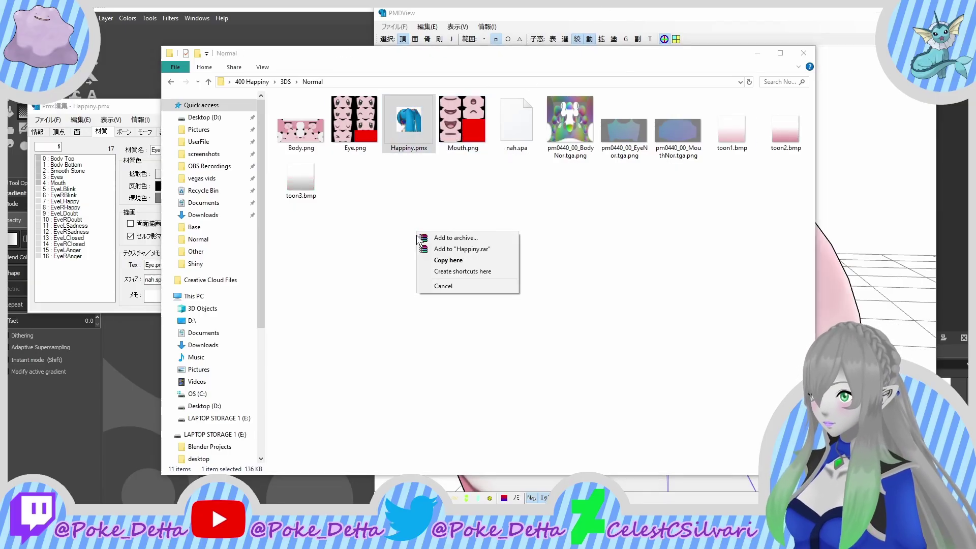
click(447, 259)
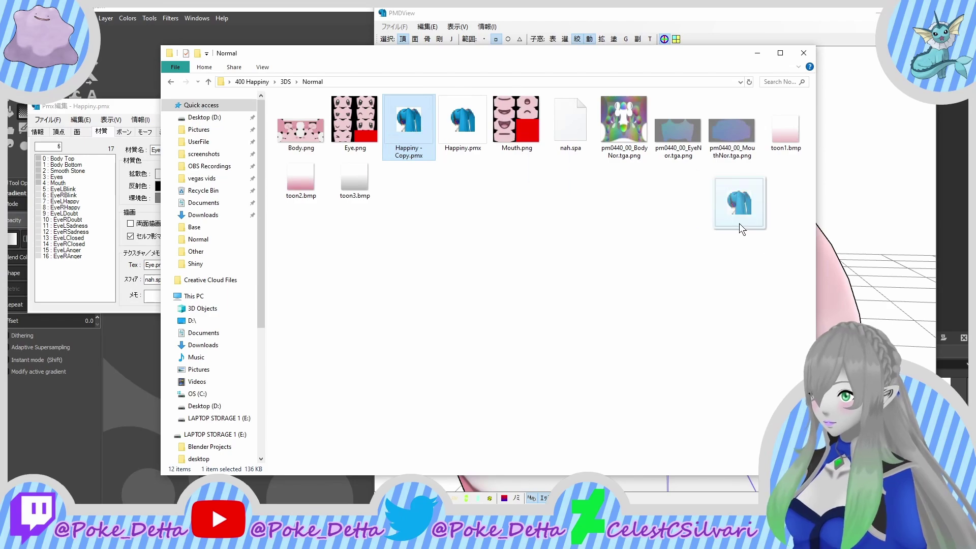
drag(408, 122, 834, 309)
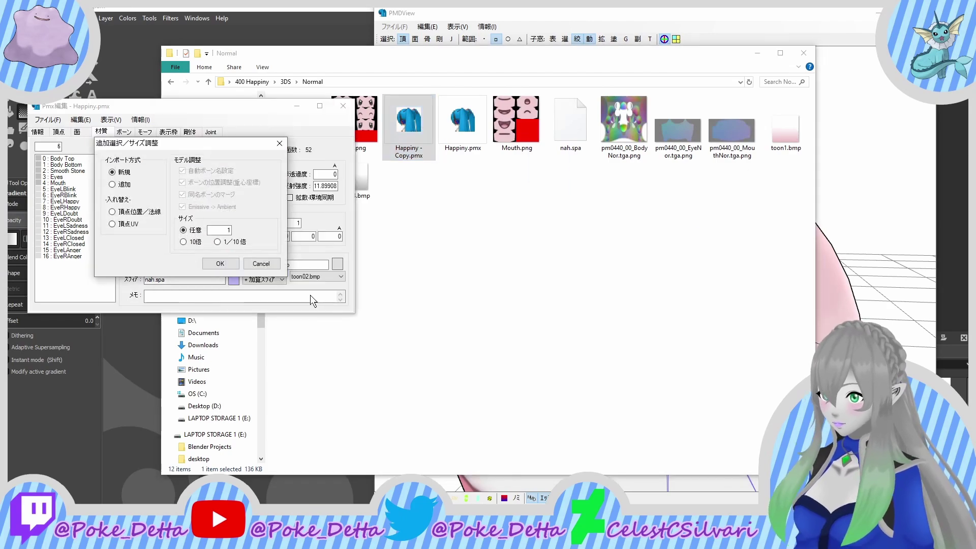
click(221, 263)
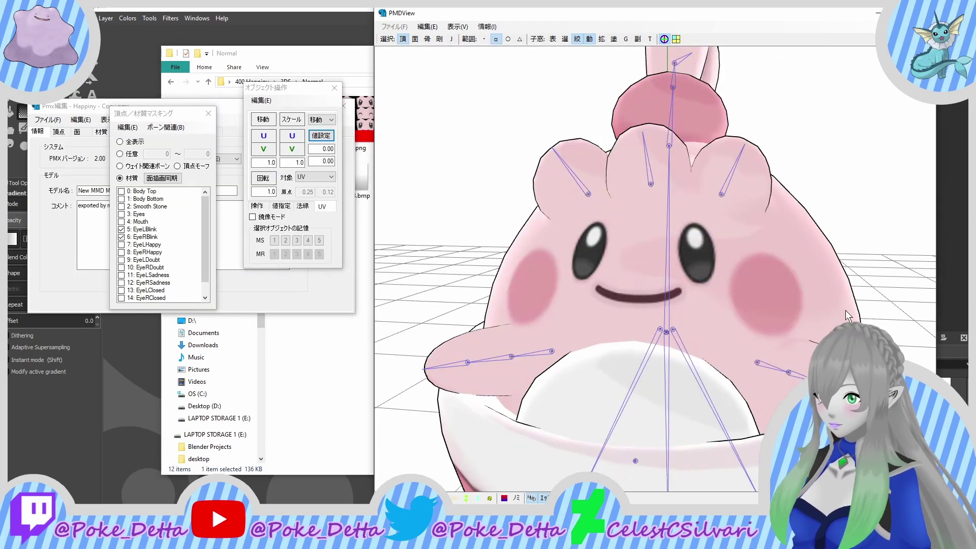
Step: Mask every material except Mouth and delete the parts of those materials from the copied model
click(145, 246)
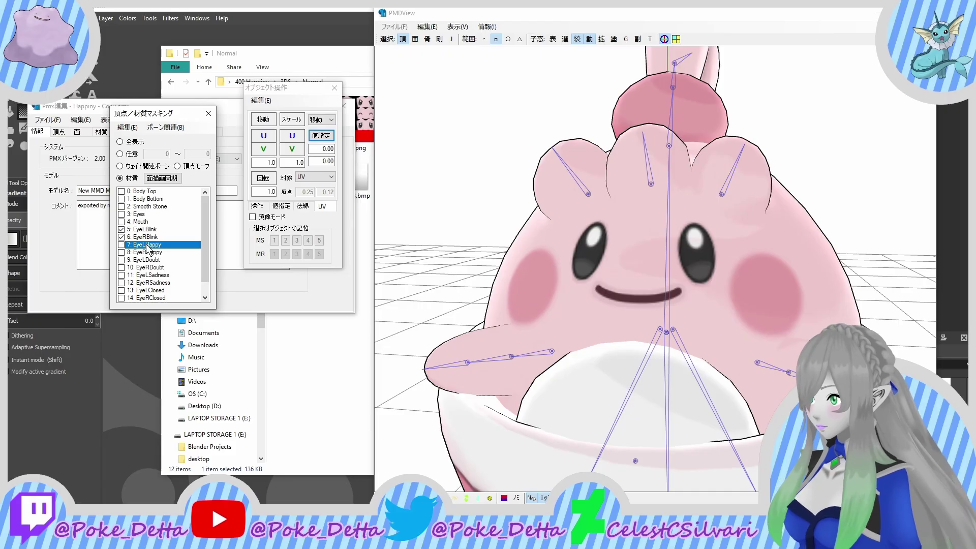
double_click(164, 240)
click(143, 229)
click(141, 222)
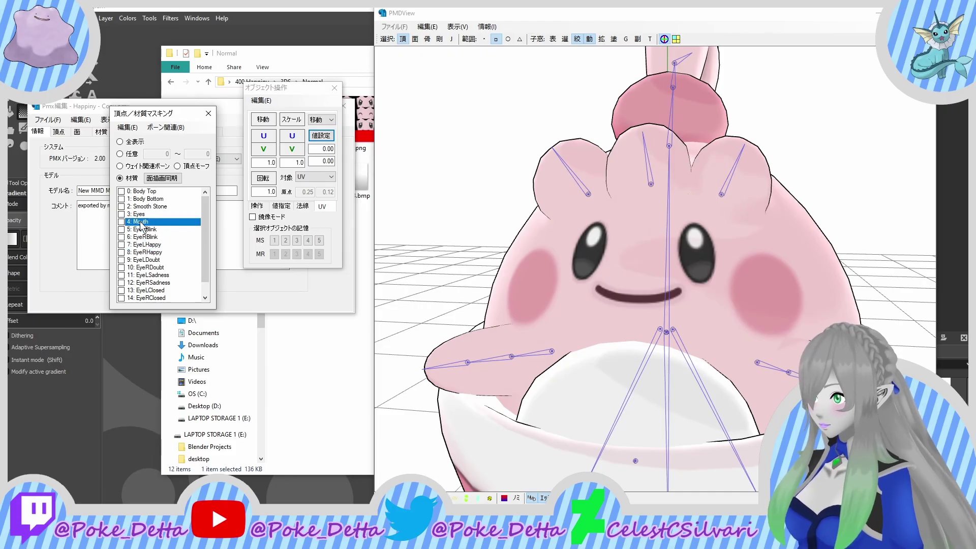
right_click(141, 224)
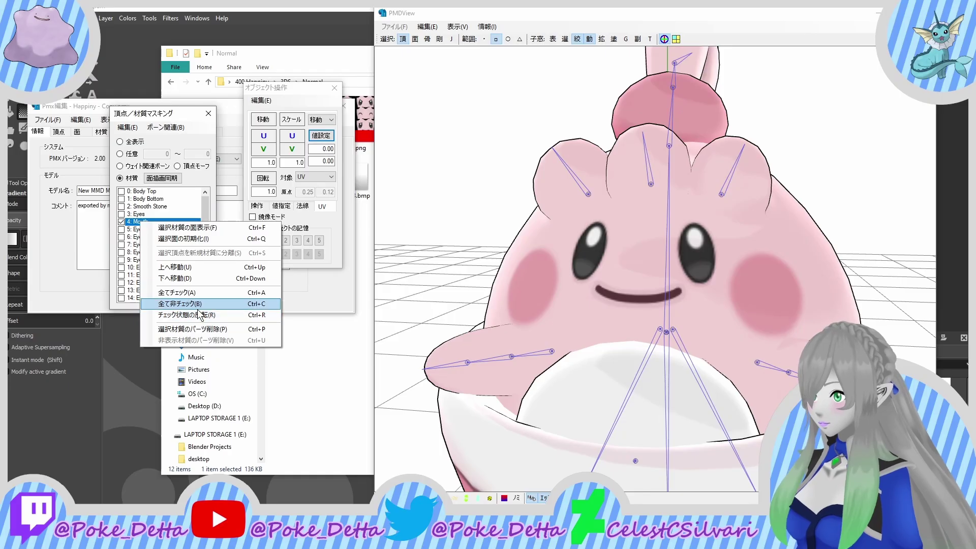
click(188, 316)
right_click(133, 259)
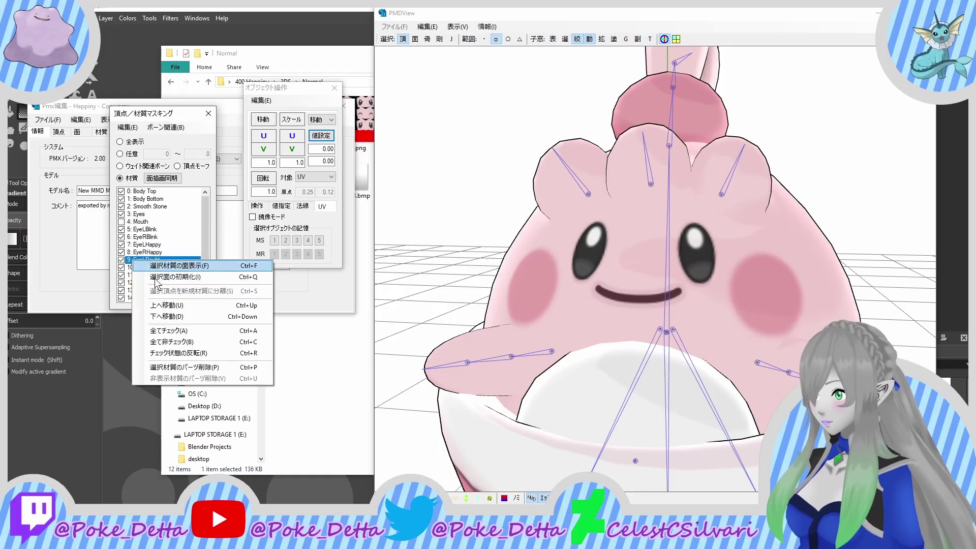
click(227, 366)
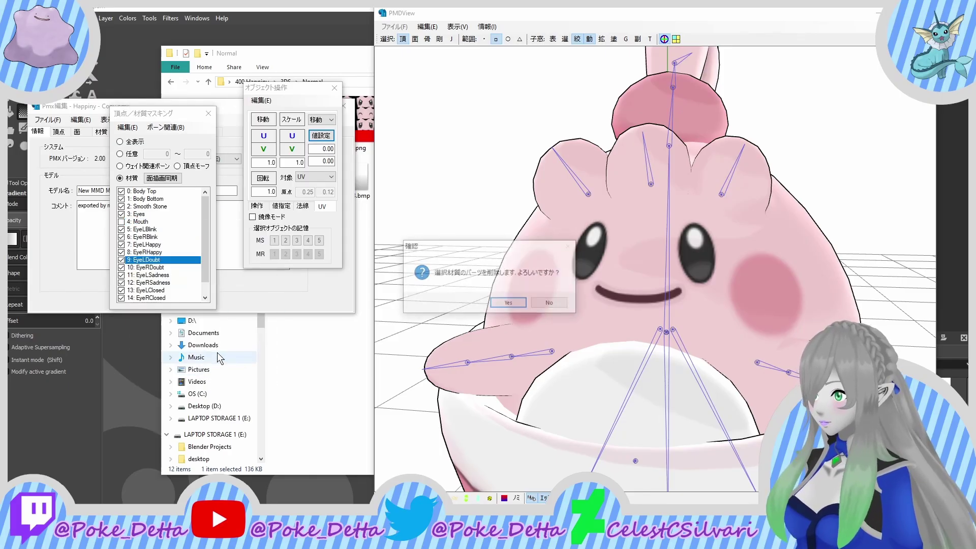
click(507, 303)
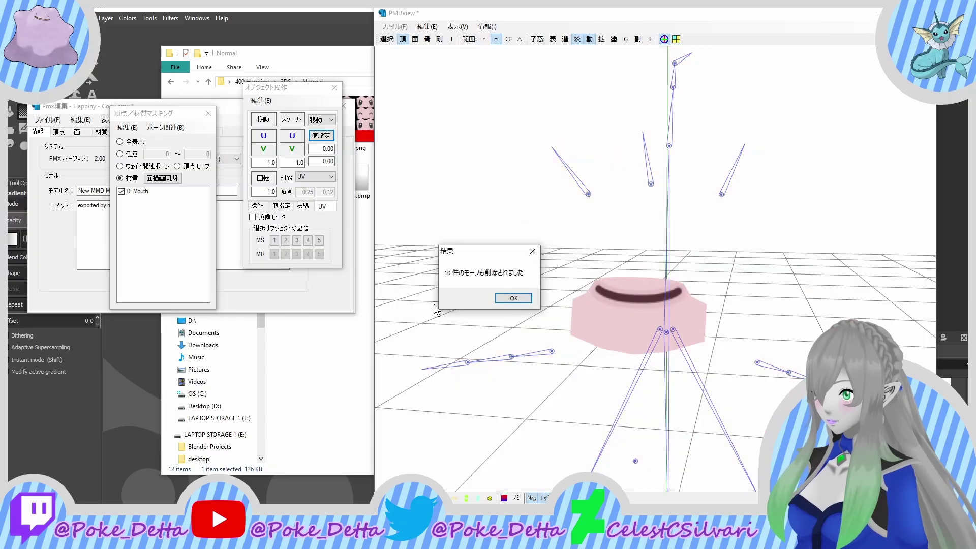
click(500, 298)
Step: Set the Mouth material's edge colour alpha to 0 in the mouth-only copy
click(45, 218)
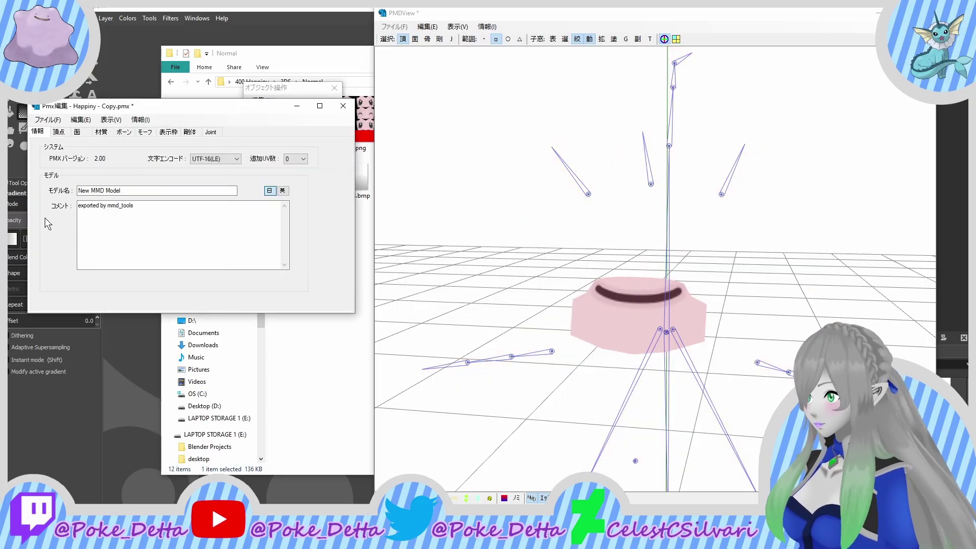
click(124, 132)
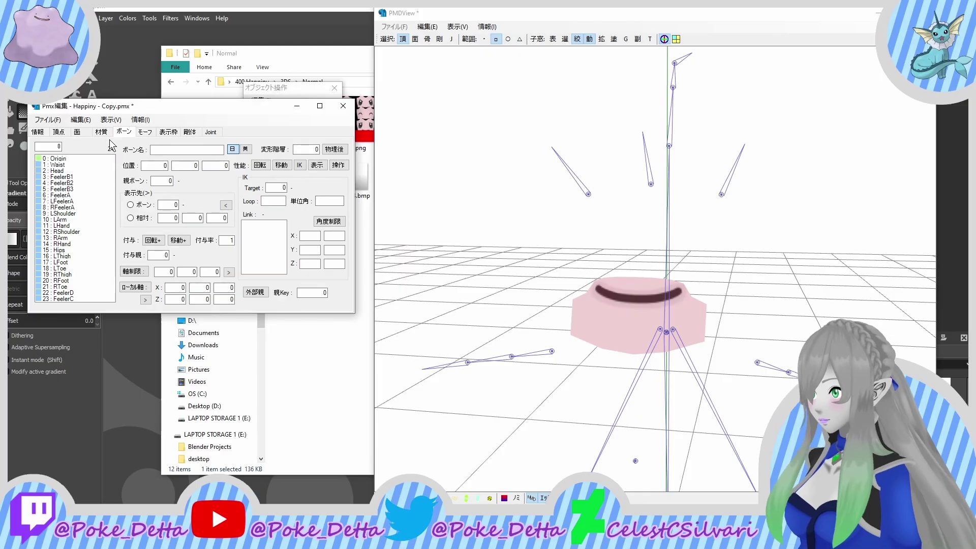
click(101, 133)
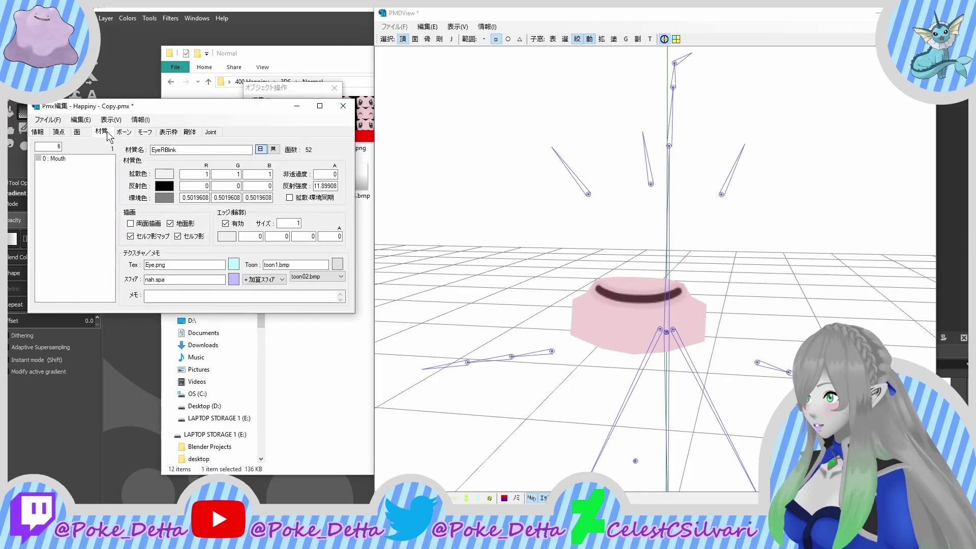
click(64, 158)
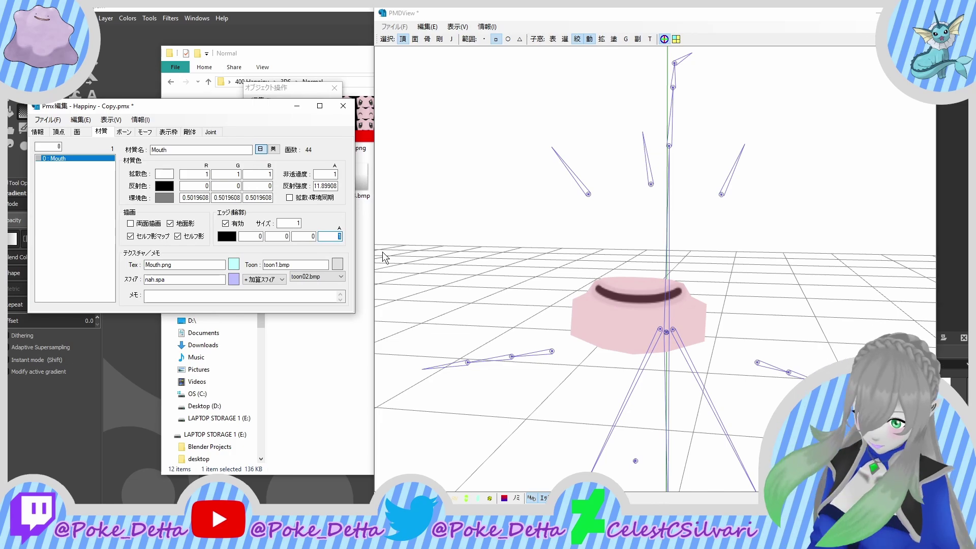
text(0)
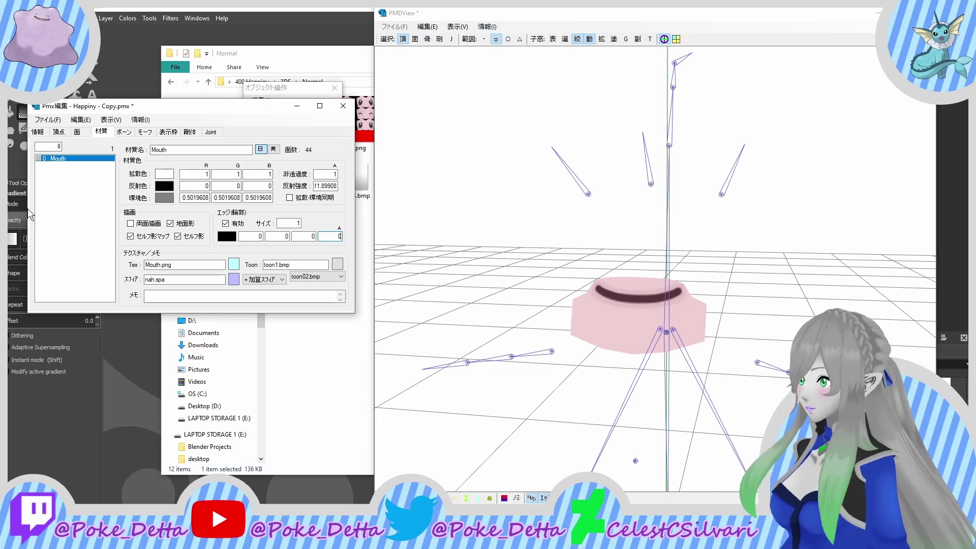
Step: Copy the Mouth material's index and add it as an offset to a new material morph
right_click(66, 173)
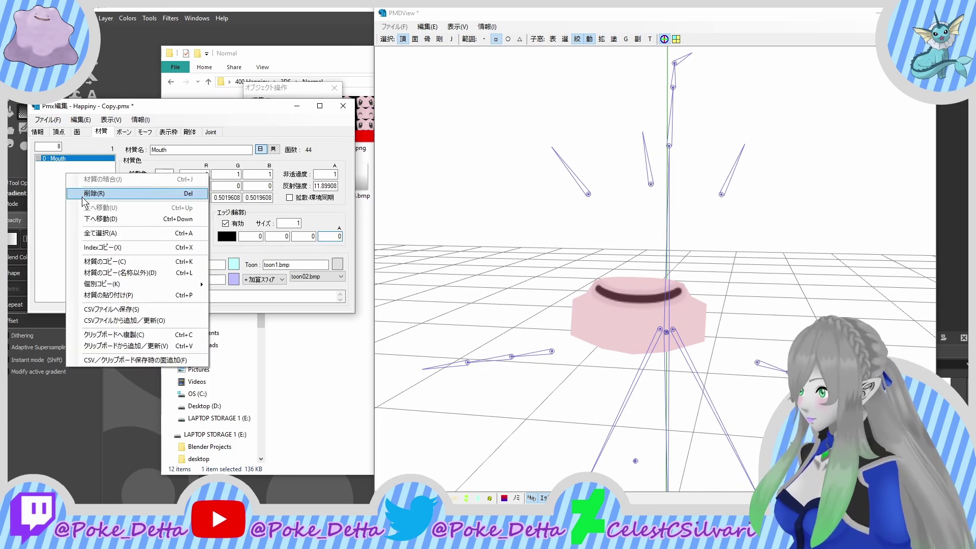
click(95, 248)
click(144, 133)
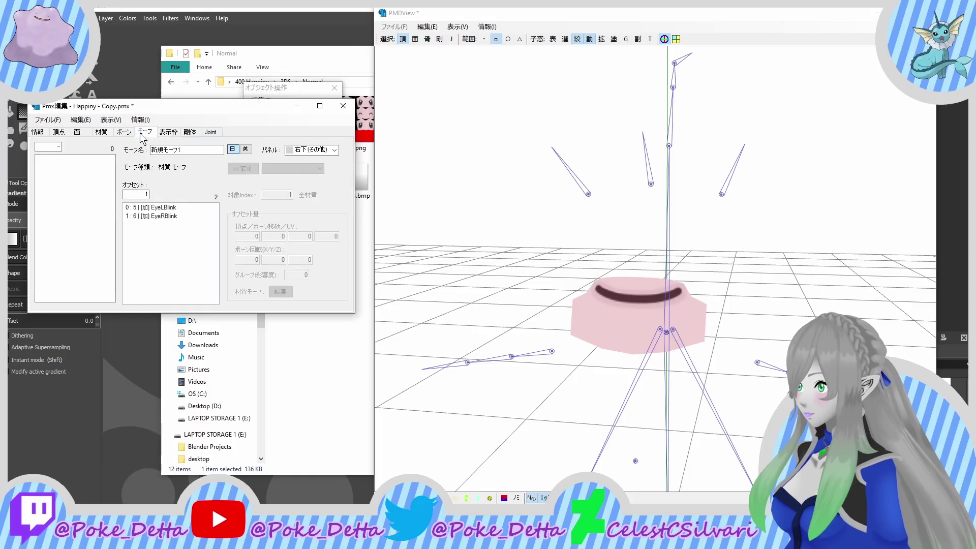
right_click(79, 216)
mouse_move(105, 221)
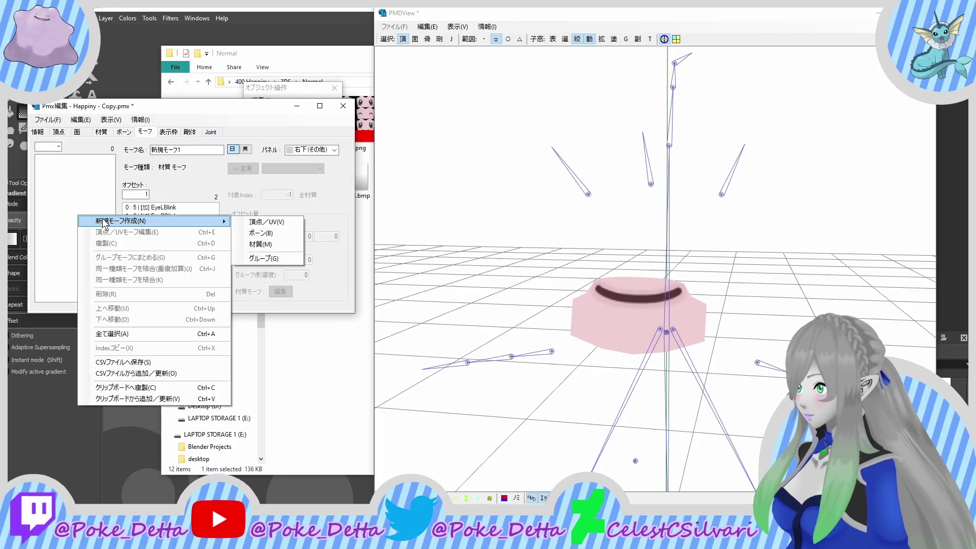
click(261, 248)
right_click(152, 237)
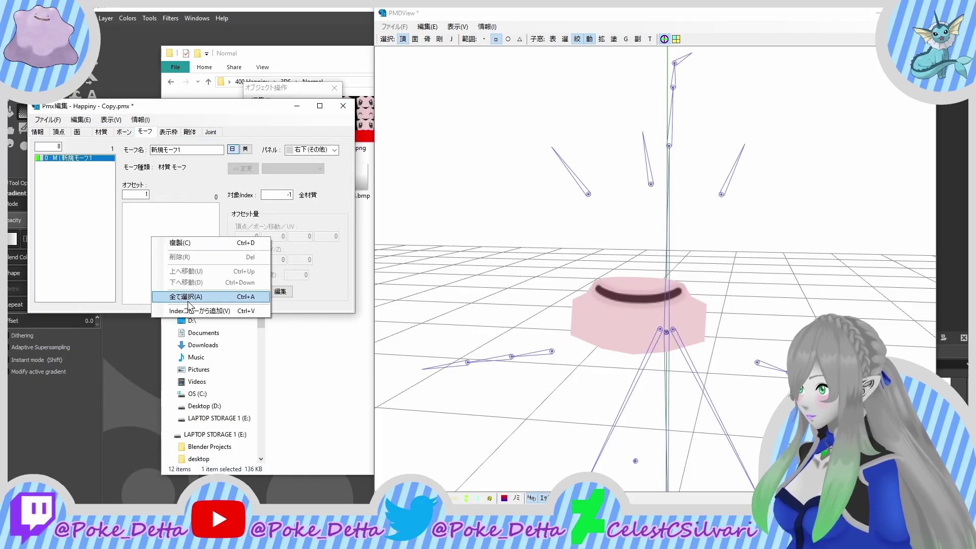
click(212, 311)
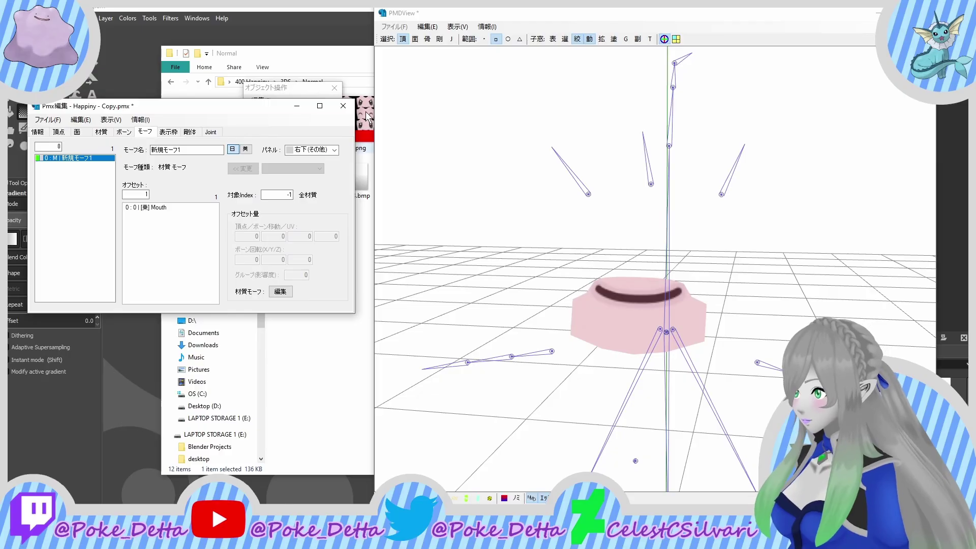
Step: Make the Mouth offset additive, zero its values, set its opacity to 1, and assign the morph to the lip panel (右上(リップ))
double_click(152, 208)
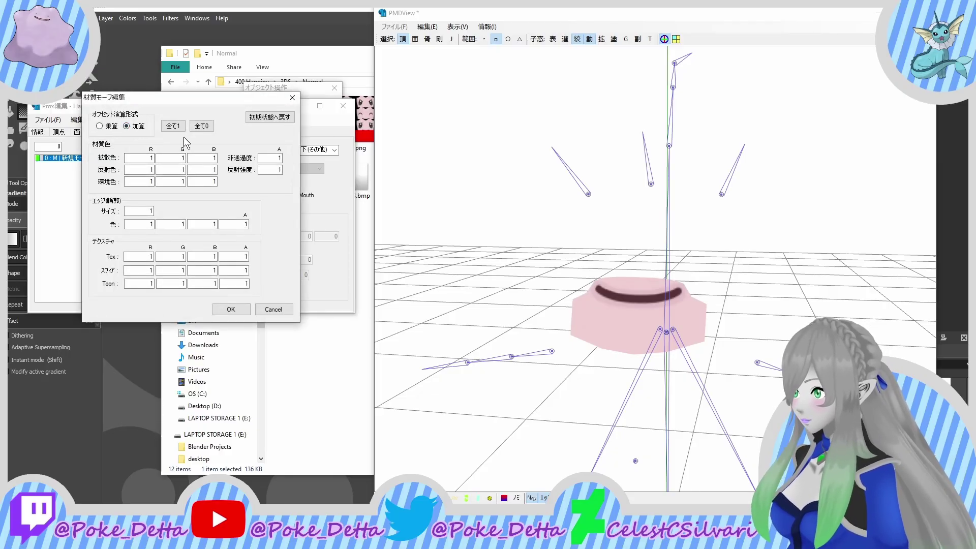
click(201, 126)
click(273, 158)
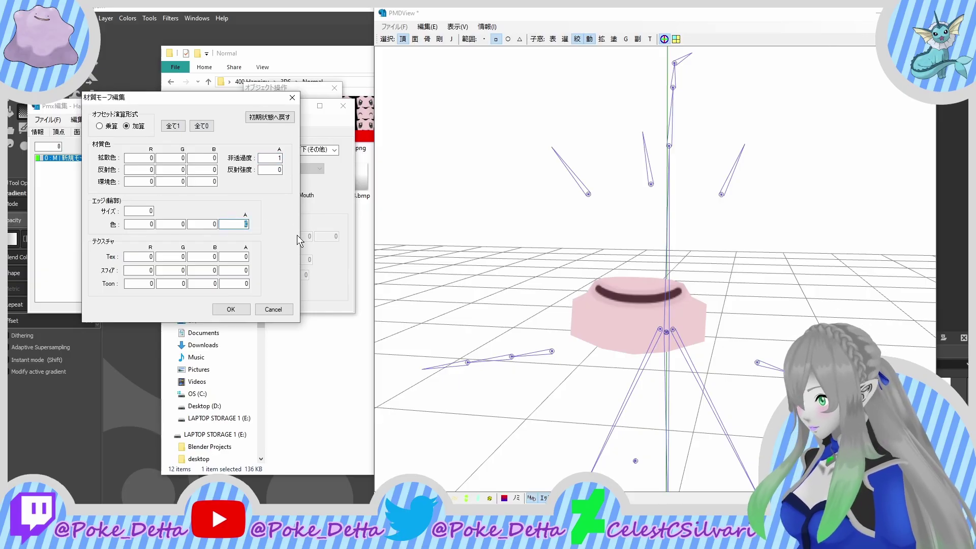
click(231, 309)
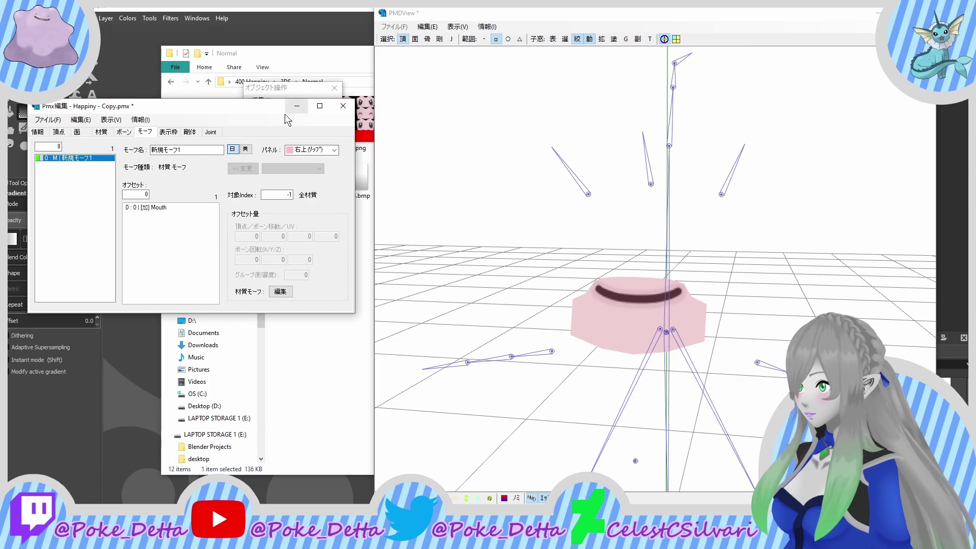
Step: Save the mouth-only model as Happiny - Copy.pmx in the Normal folder, replacing the existing file
click(64, 122)
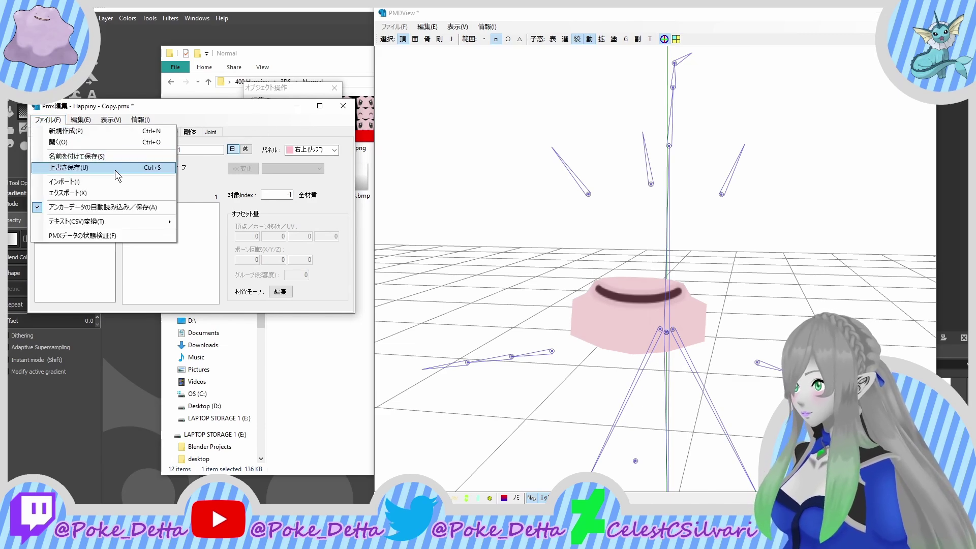
click(117, 174)
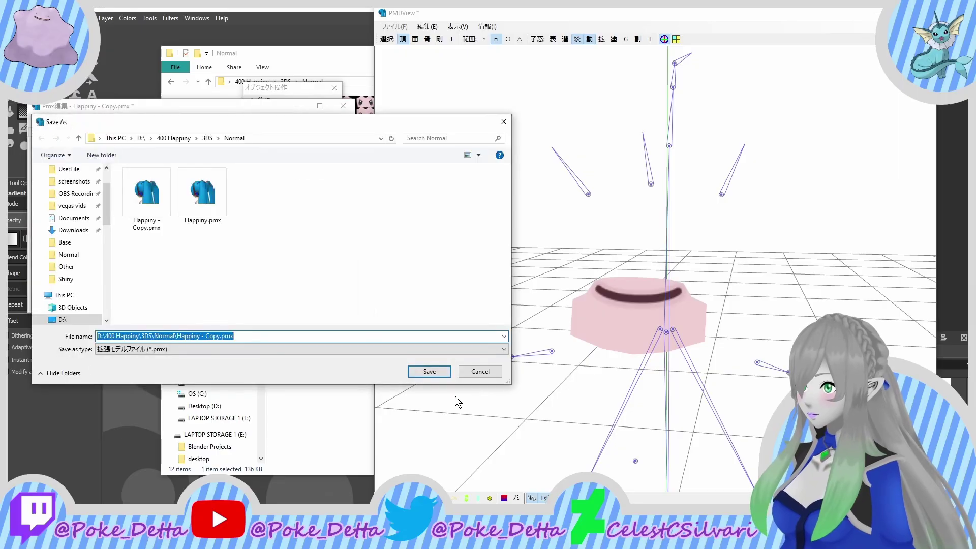
click(430, 372)
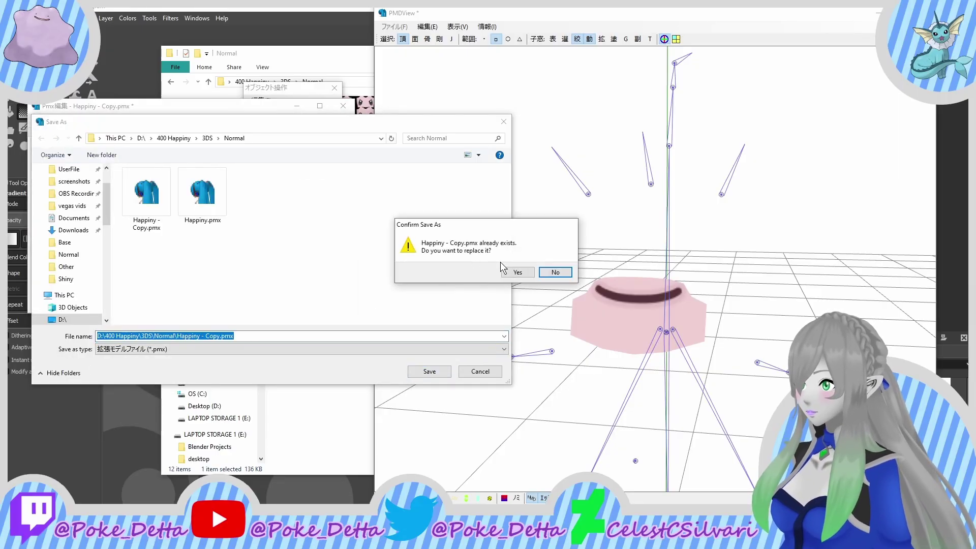
click(518, 273)
Step: Load Happiny.pmx from the Normal folder into the editor as a new model
click(336, 355)
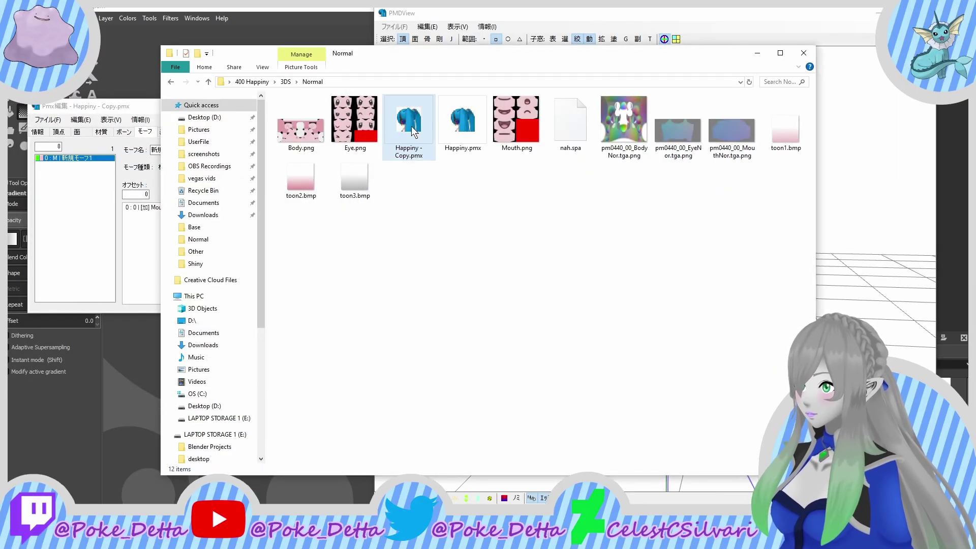
drag(466, 130, 112, 223)
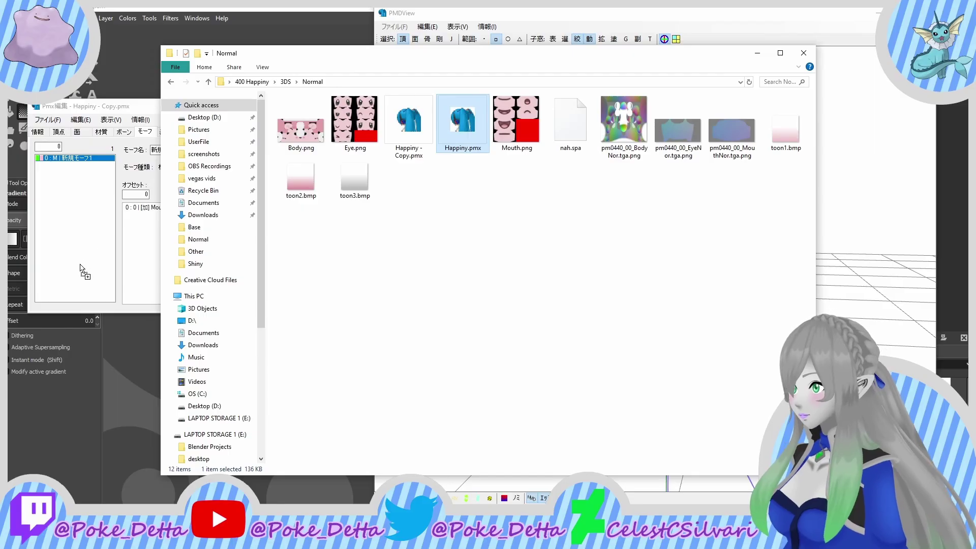
drag(80, 265, 81, 265)
click(227, 261)
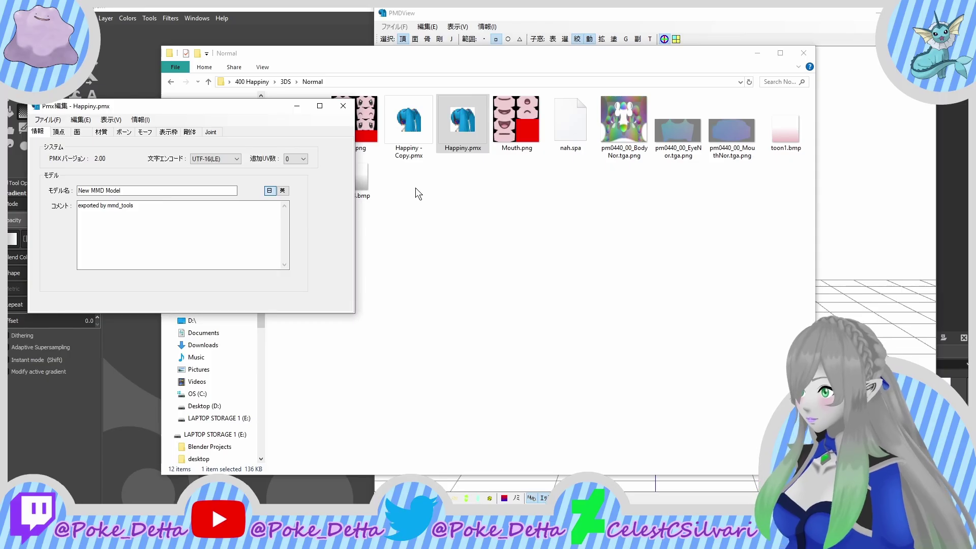
Step: Append Happiny - Copy.pmx to the loaded Happiny model five times using the add (追加) import mode
drag(422, 124, 125, 238)
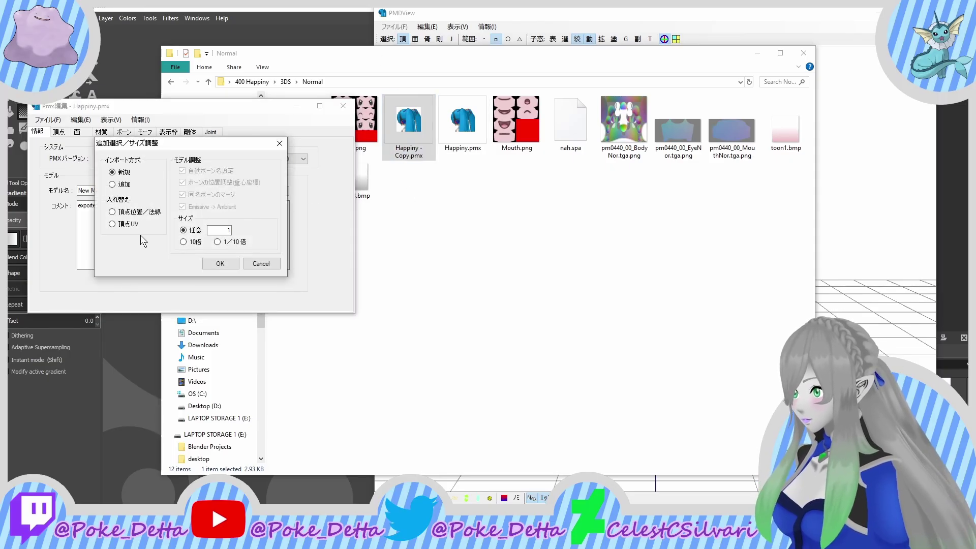
click(112, 184)
click(220, 263)
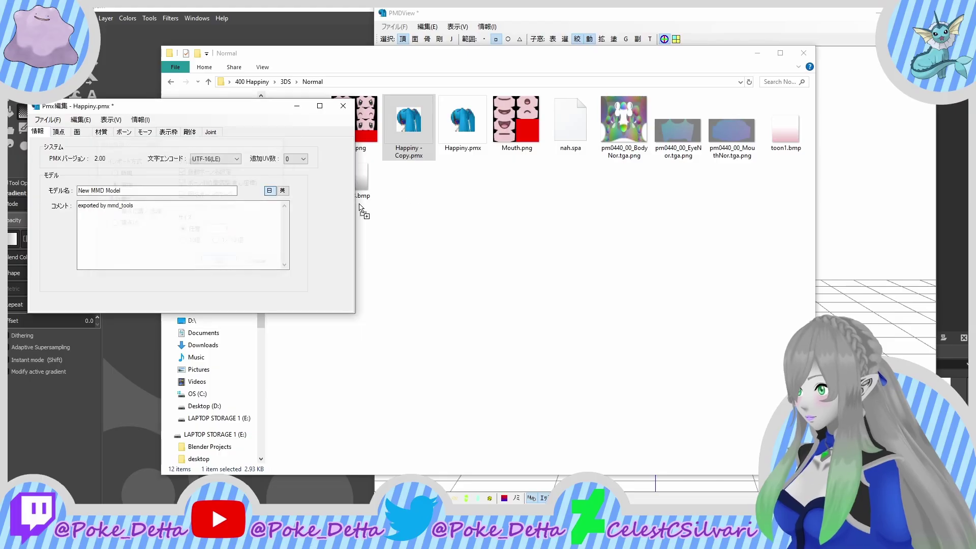
drag(413, 122, 132, 182)
click(112, 185)
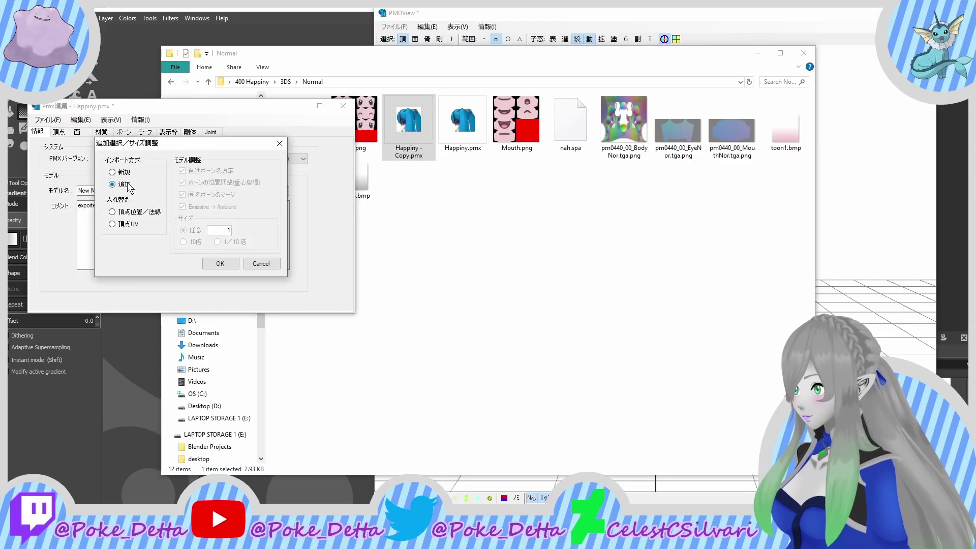
click(220, 263)
drag(407, 125, 150, 195)
click(112, 185)
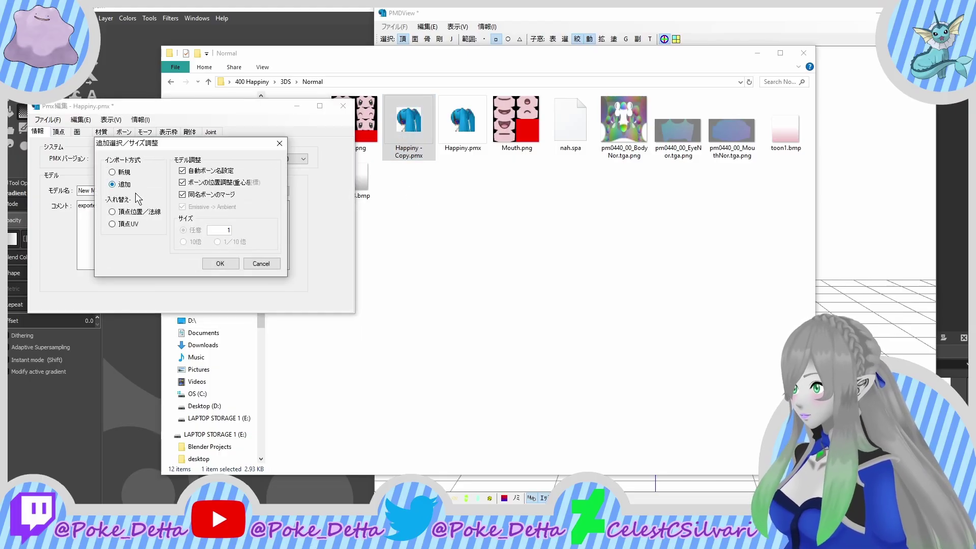
click(222, 263)
drag(399, 150, 142, 212)
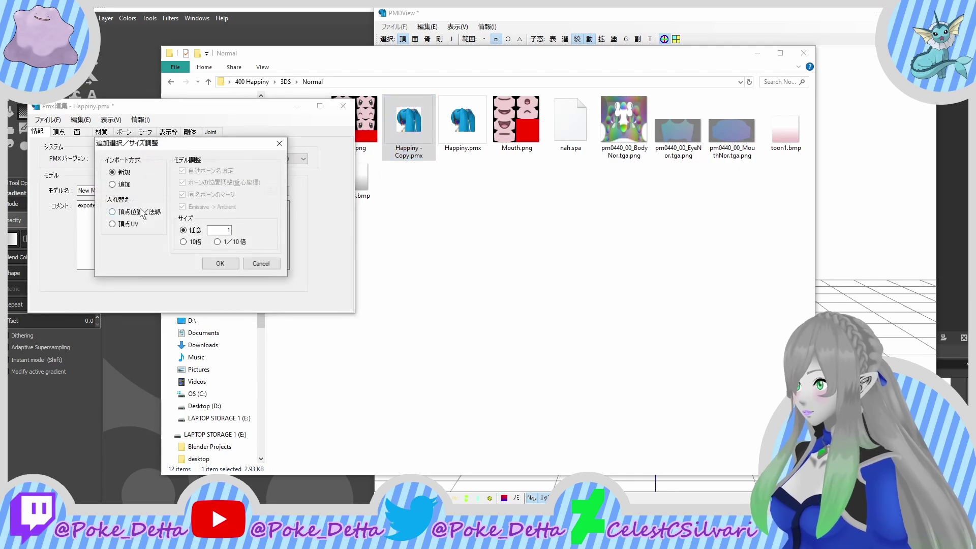
click(112, 185)
click(219, 263)
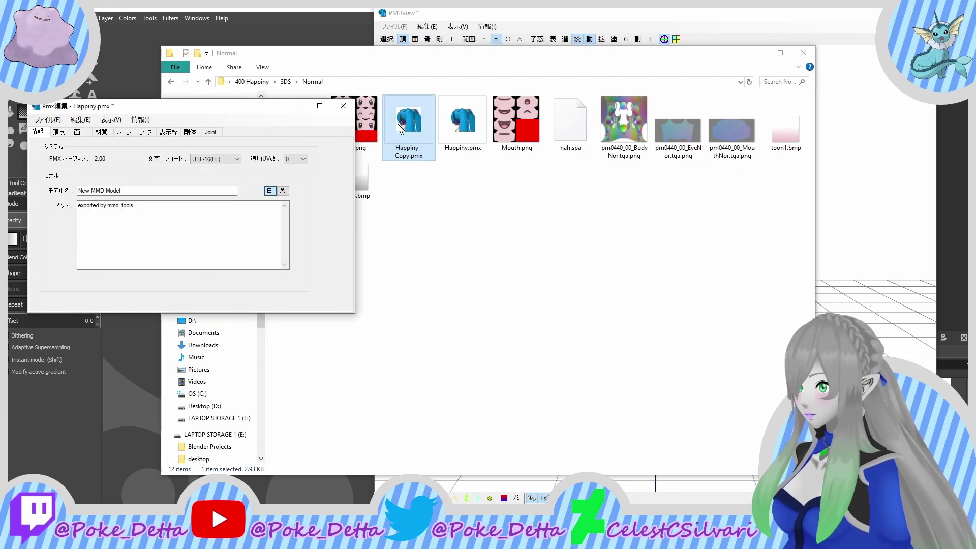
drag(397, 123, 130, 188)
click(128, 186)
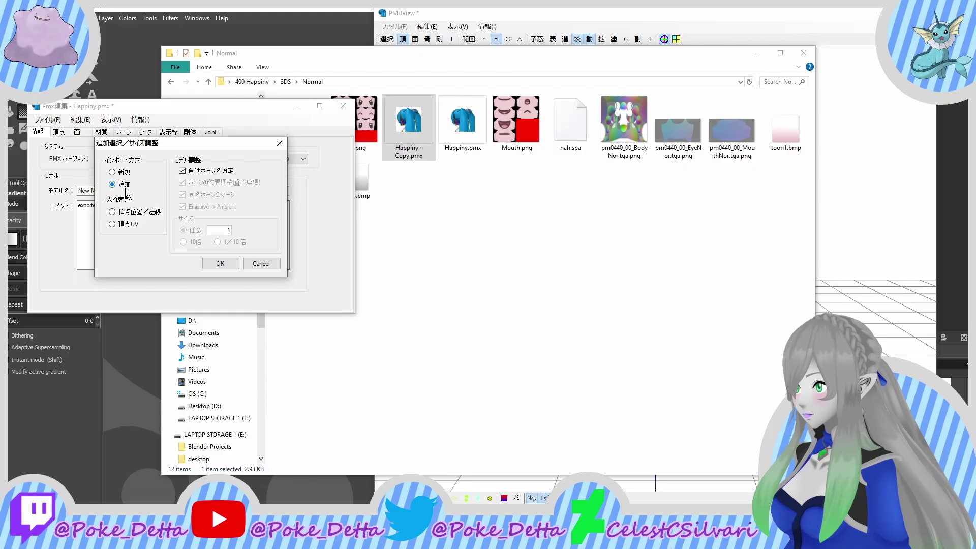
click(220, 258)
Step: Rename the first two appended mouth materials, numbers 17 and 18, as MouthOpen and MouthOpenWide
click(102, 131)
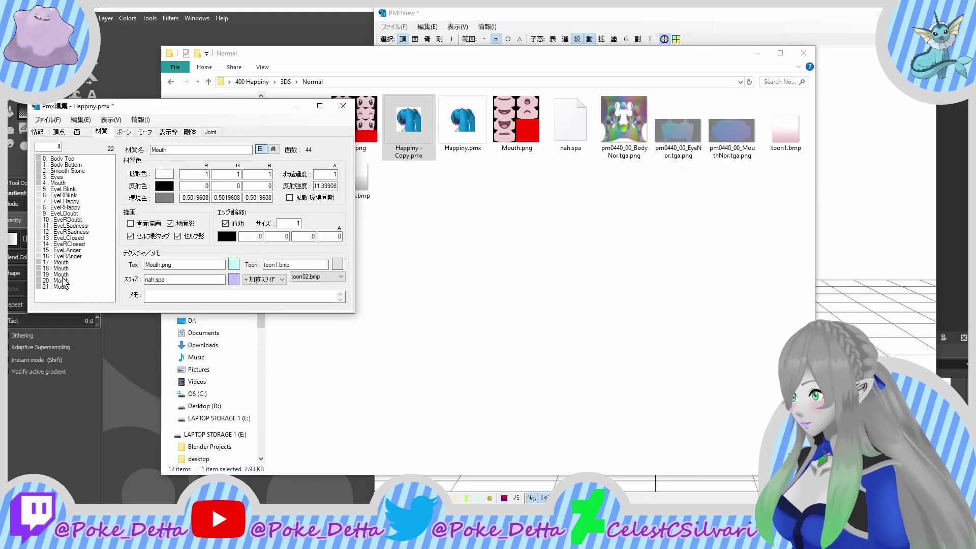
click(73, 262)
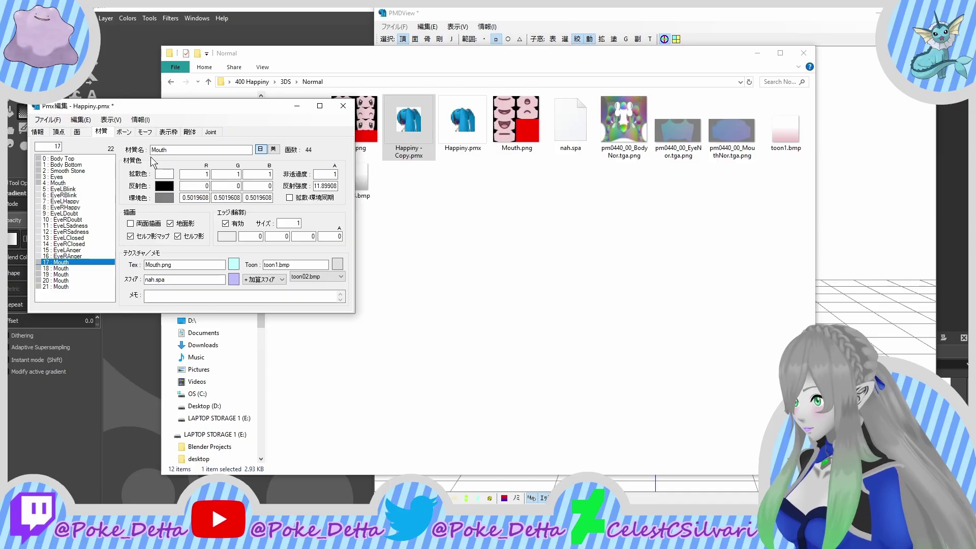
click(180, 149)
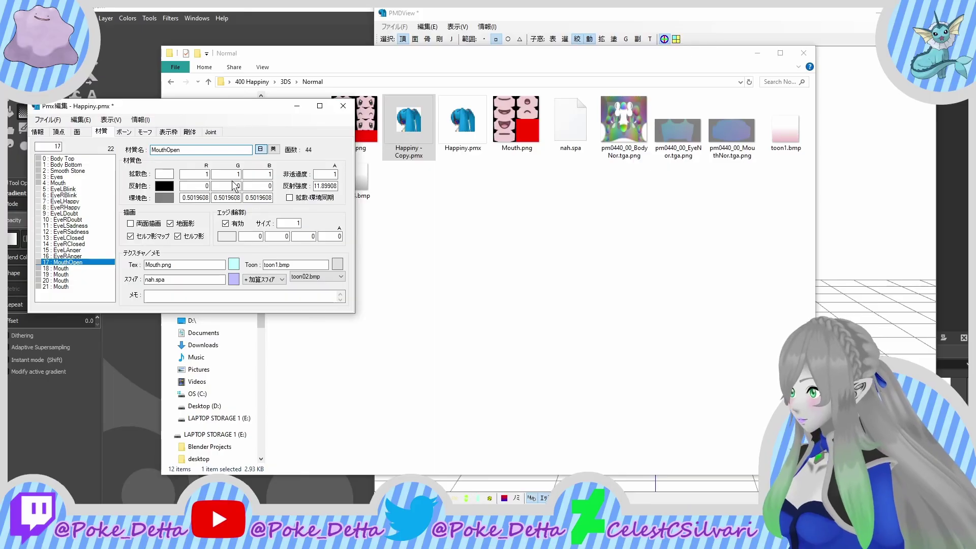
click(62, 268)
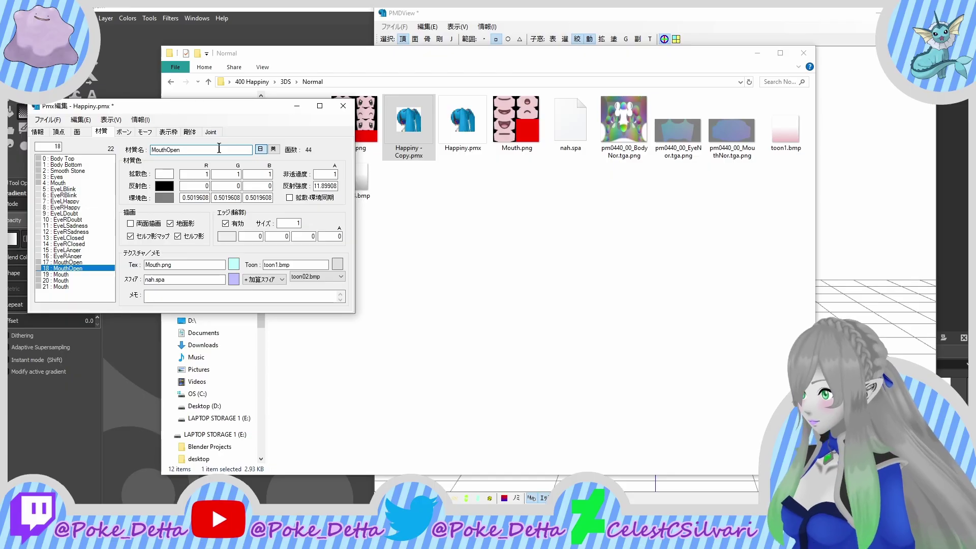
text(OpenWi)
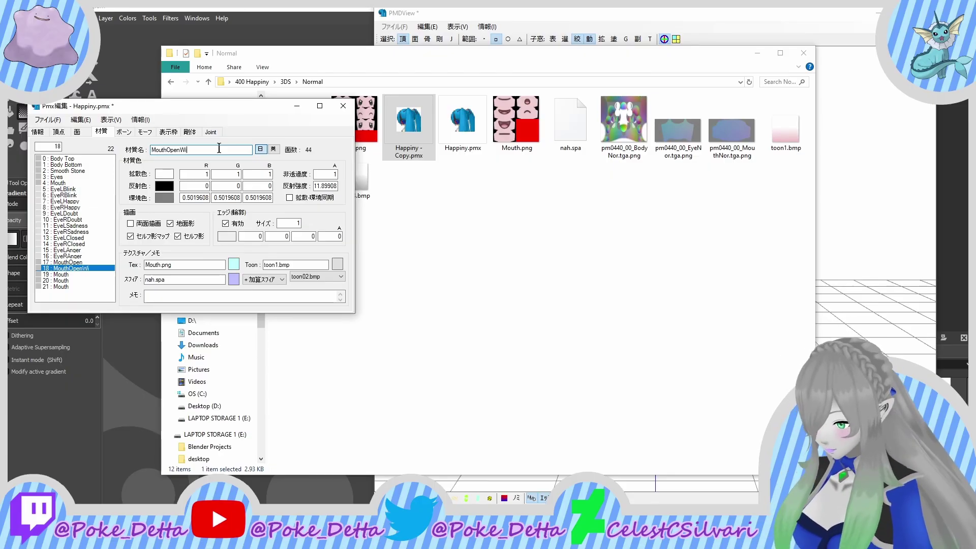
text(de)
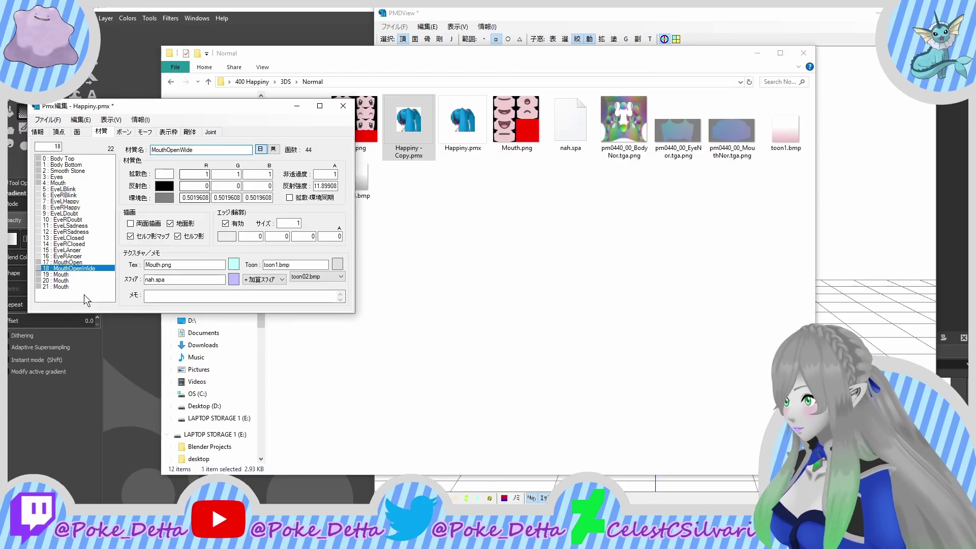
Step: Rename mouth material 19 as MouthSad and mouth materials 20 and 21 together as MouthRegret
click(56, 274)
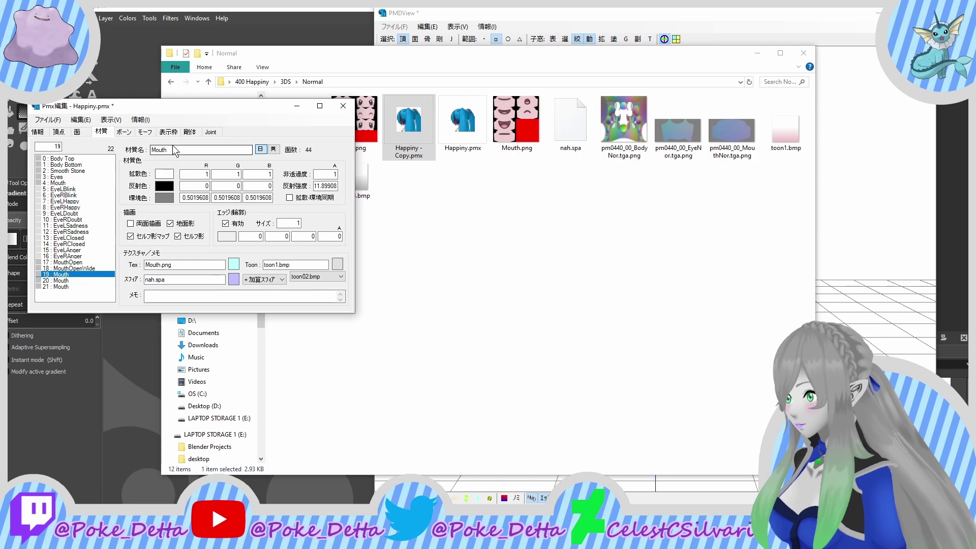
click(181, 153)
text(Sad)
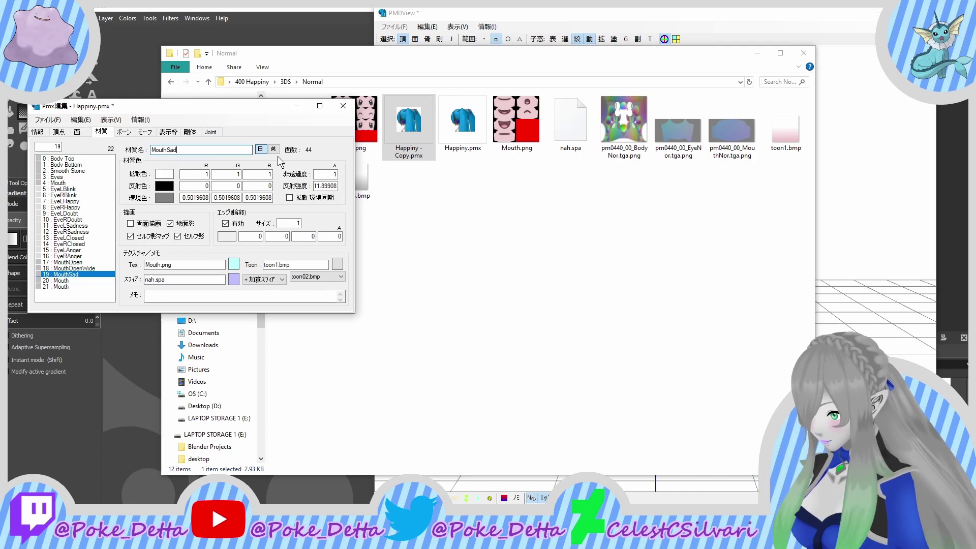
click(61, 280)
shift+click(61, 286)
click(193, 150)
text(Regret)
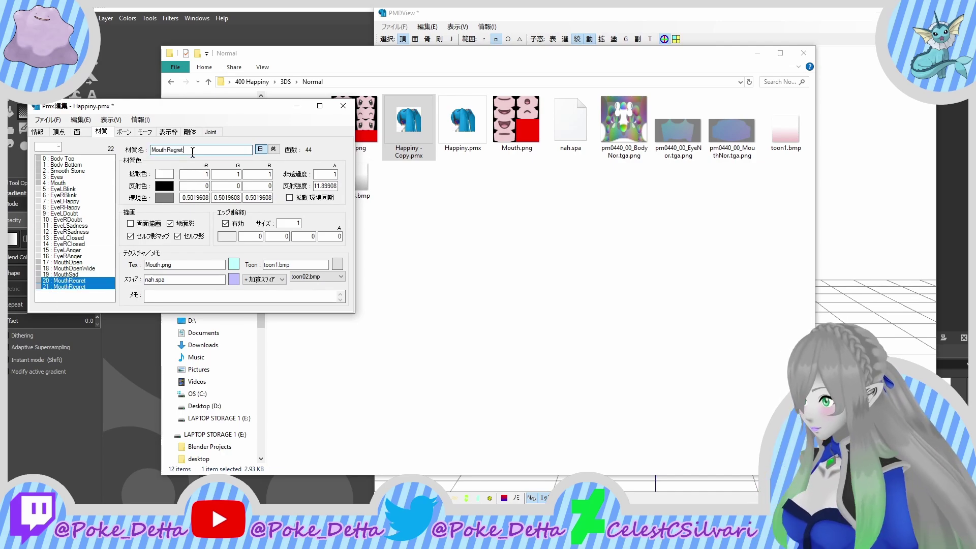
Step: Rename mouth material 20 as MouthRegretBox
click(60, 281)
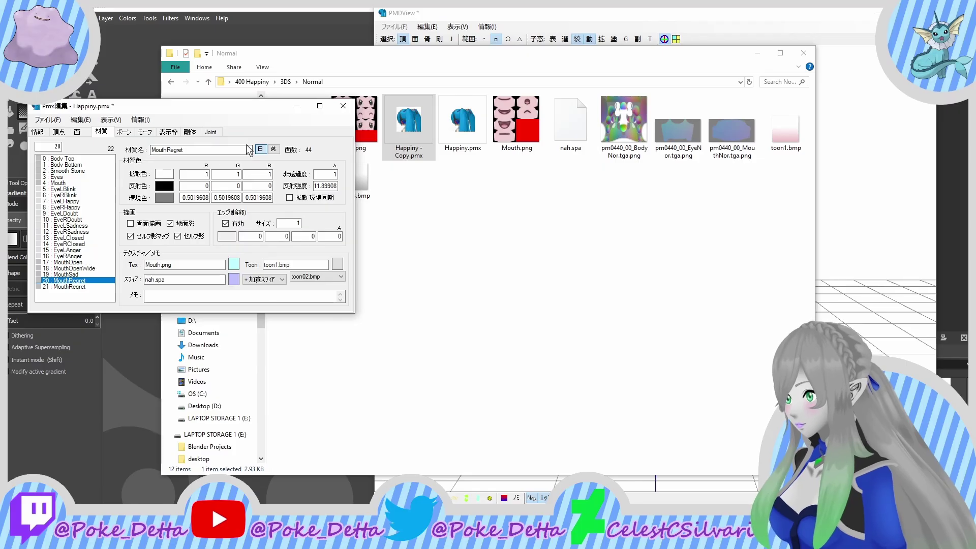
click(214, 154)
text(Box)
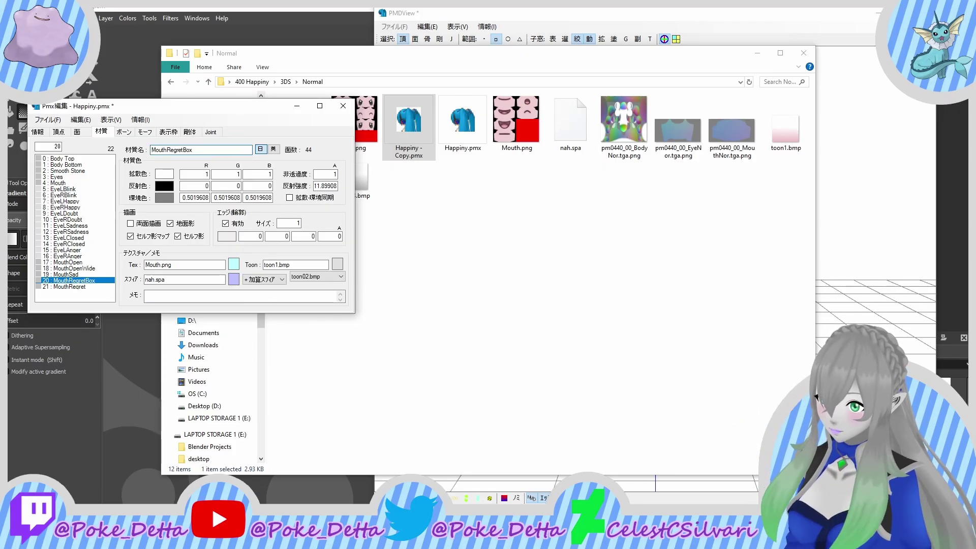
Step: Isolate the MouthRegret material's vertices and move their UVs by U 0.5 and V 0.25
click(656, 483)
scroll(544, 429, up, 3)
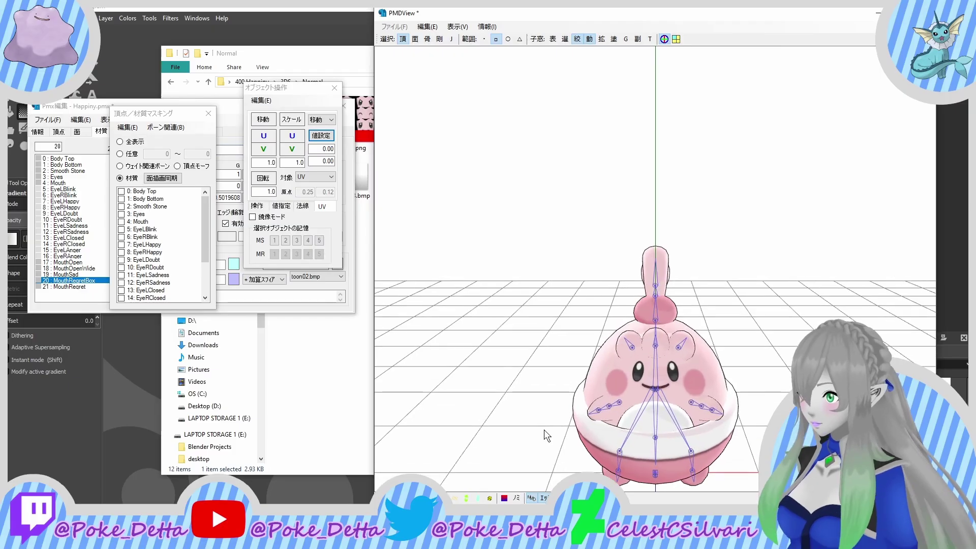
right_drag(433, 389, 431, 341)
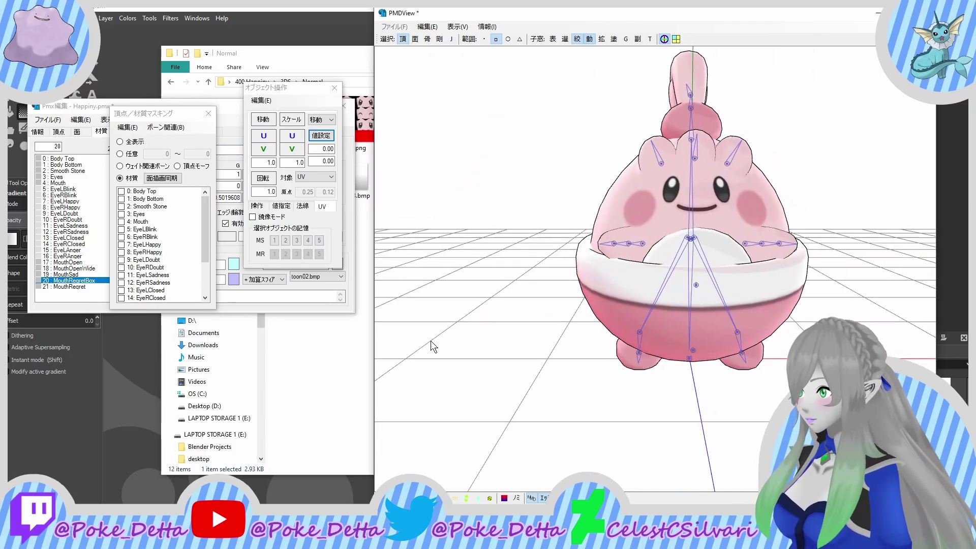
scroll(162, 265, down, 3)
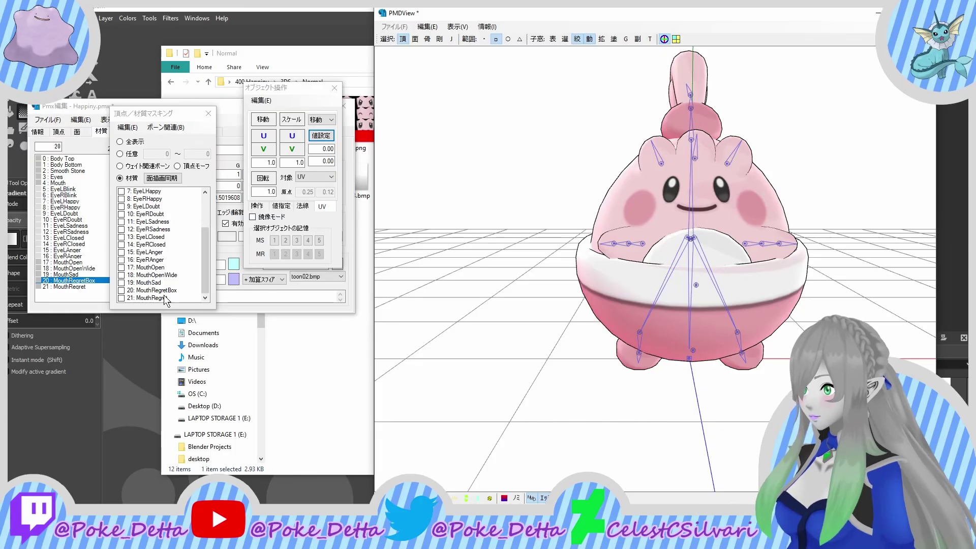
click(161, 299)
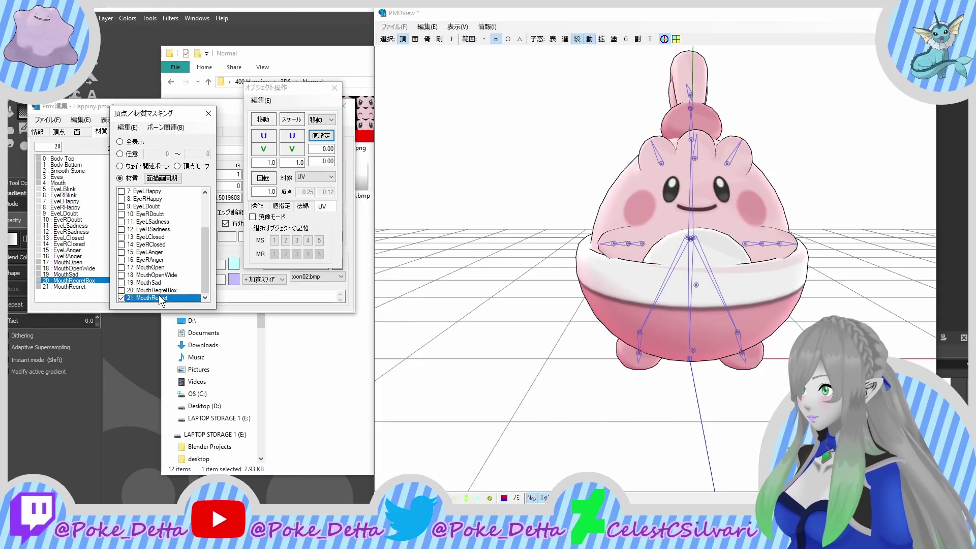
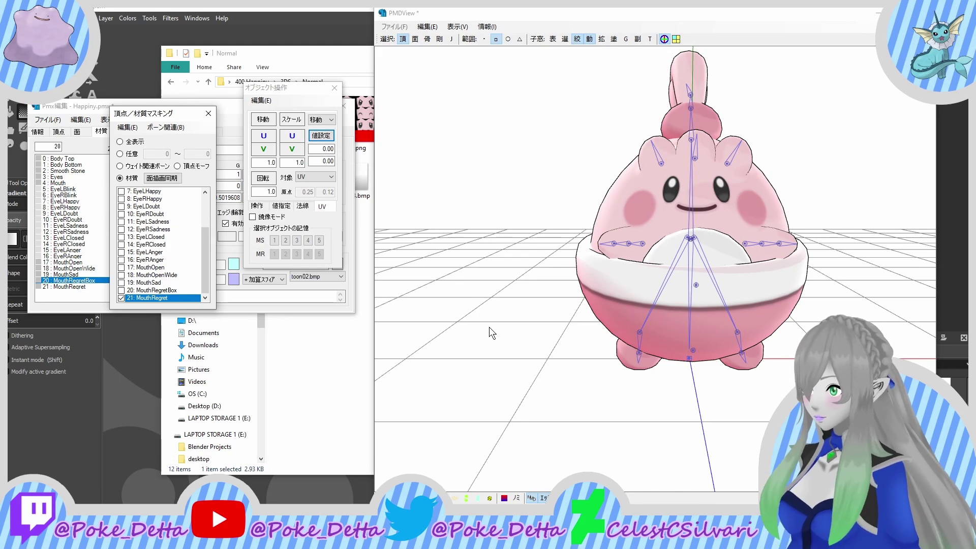
scroll(489, 328, up, 5)
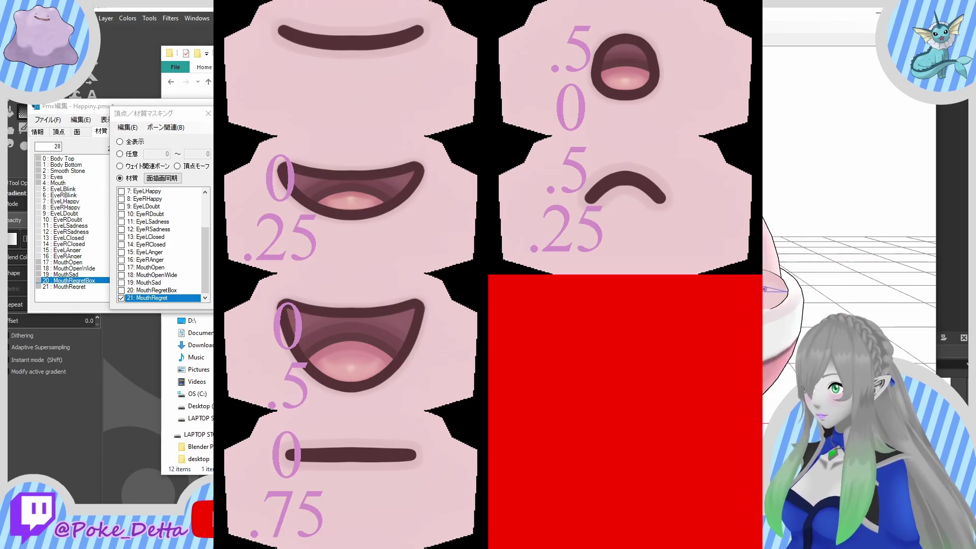
scroll(489, 327, up, 2)
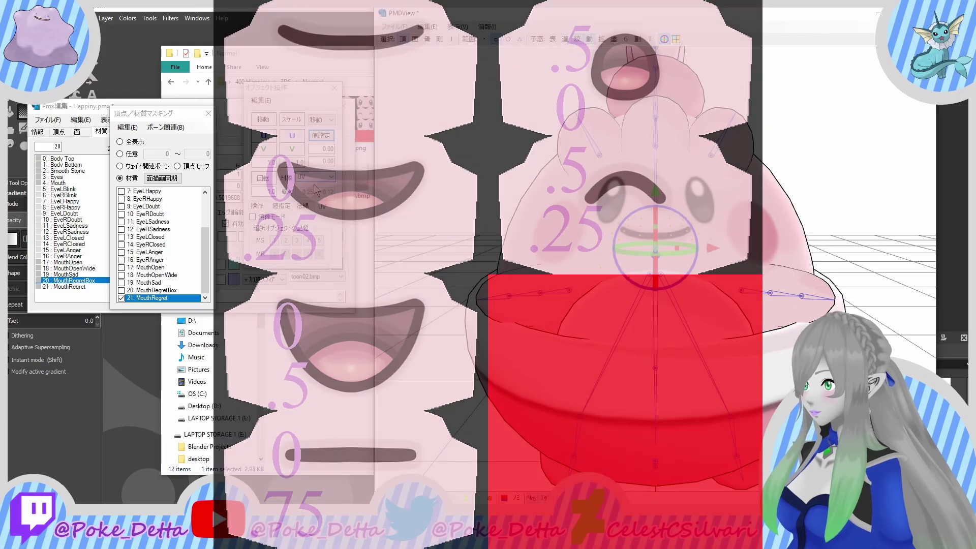
text(.5)
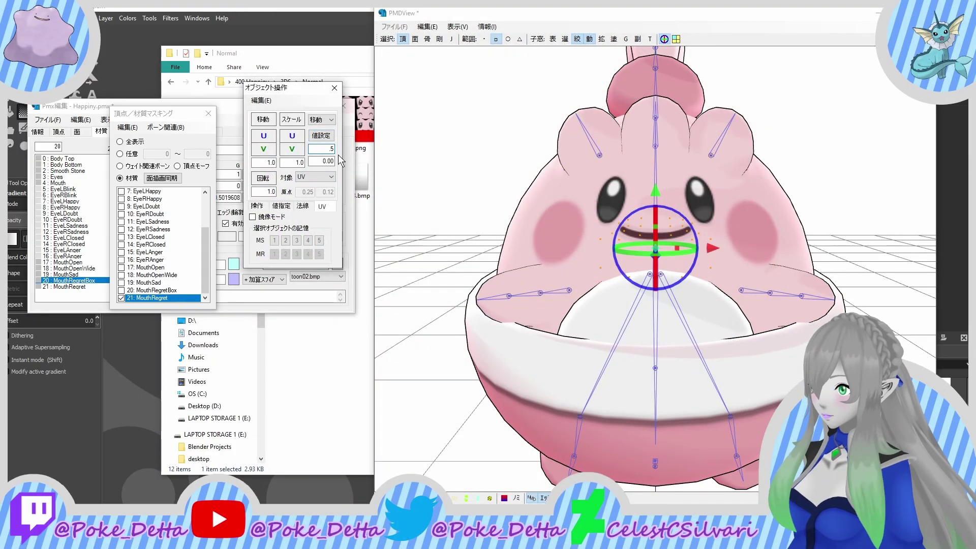
key(Tab)
text(.25)
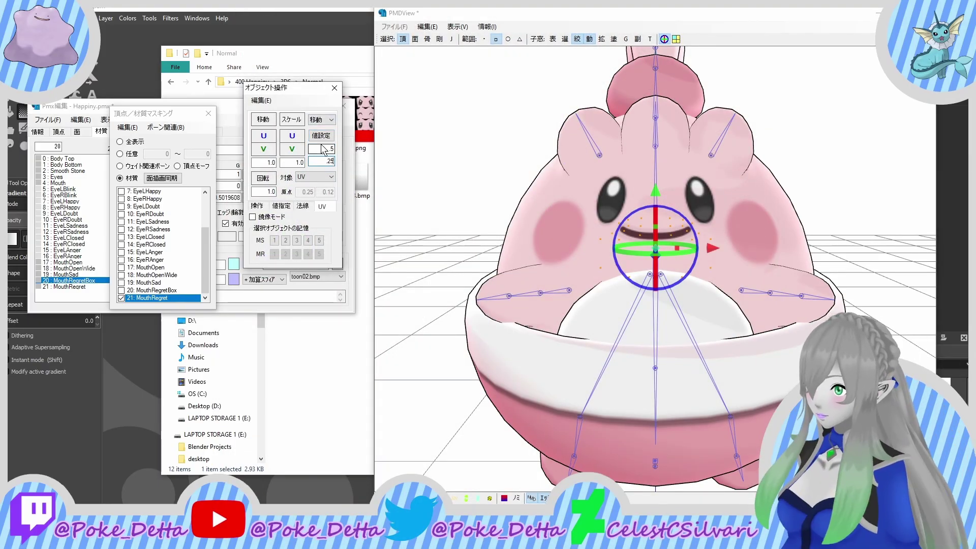
click(325, 136)
Step: Set the opacity (非透過度) of the MouthRegret material to 0
click(76, 280)
click(94, 287)
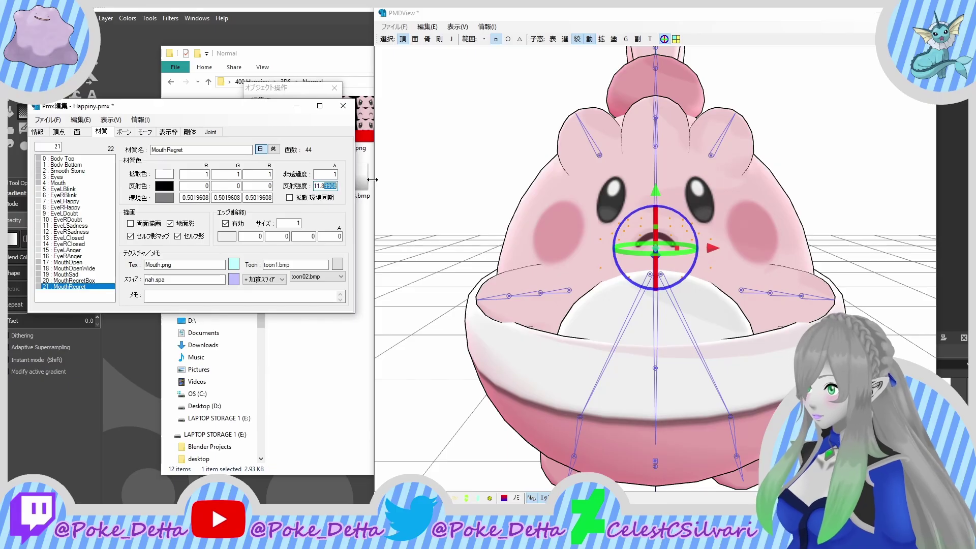
double_click(330, 174)
text(0)
Step: Select only the MouthRegretBox material's vertices and move their UVs by U 0.5 and V 0
click(81, 281)
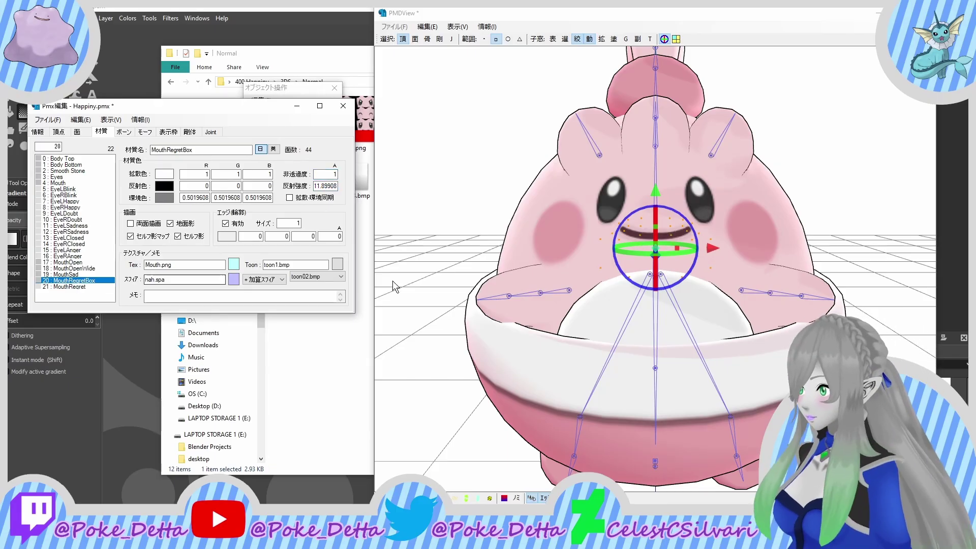
click(395, 286)
scroll(161, 273, down, 3)
click(158, 290)
click(636, 183)
scroll(636, 183, down, 1)
key(ctrl+a)
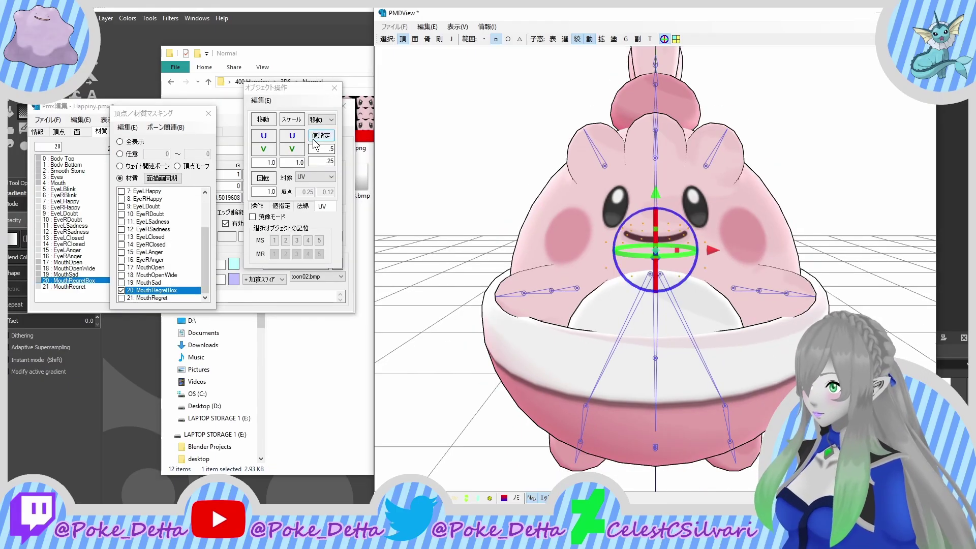
drag(319, 161, 366, 177)
click(328, 136)
Step: Set the opacity (非透過度) of the MouthRegretBox material to 0
click(400, 304)
click(68, 281)
text(0)
Step: Switch the vertex mask to the MouthSad material and move its UVs by U 0 and V 0.75
click(529, 249)
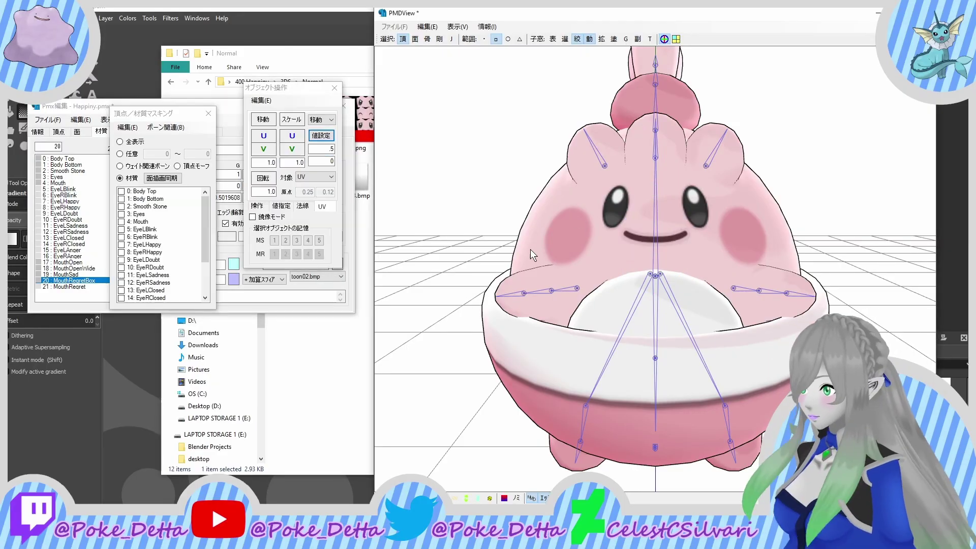
scroll(178, 286, down, 3)
click(157, 289)
click(161, 276)
click(163, 281)
click(165, 275)
scroll(422, 96, down, 1)
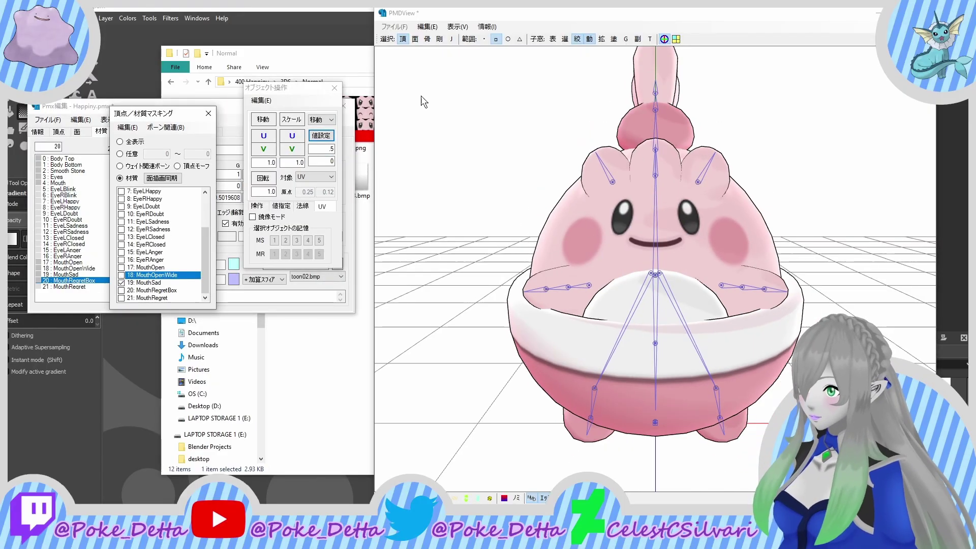
click(500, 247)
key(ctrl+a)
scroll(500, 247, up, 2)
text(0)
drag(322, 149, 407, 189)
text(.75)
click(320, 135)
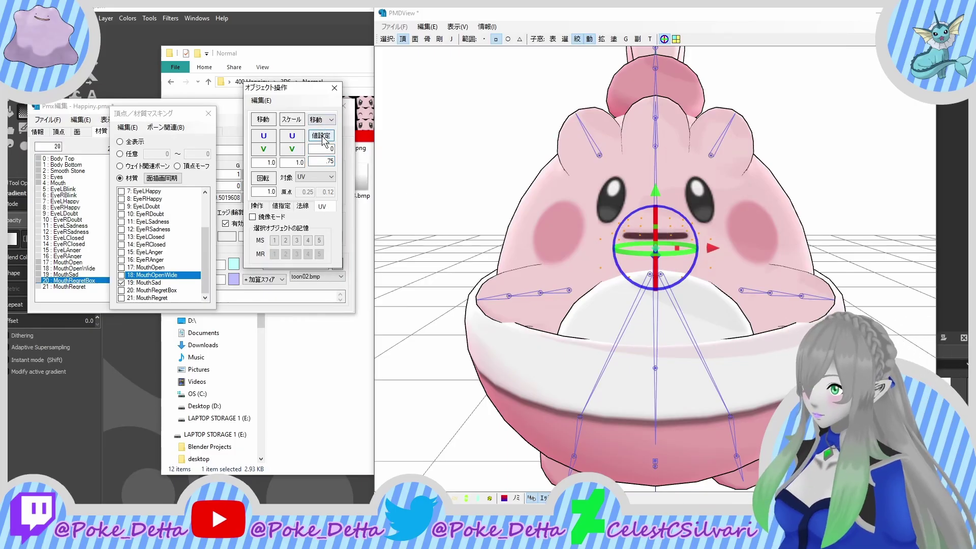
Step: Set the MouthSad material's opacity (非透過度) to 0 and switch the vertex mask to MouthOpenWide
click(153, 283)
click(76, 275)
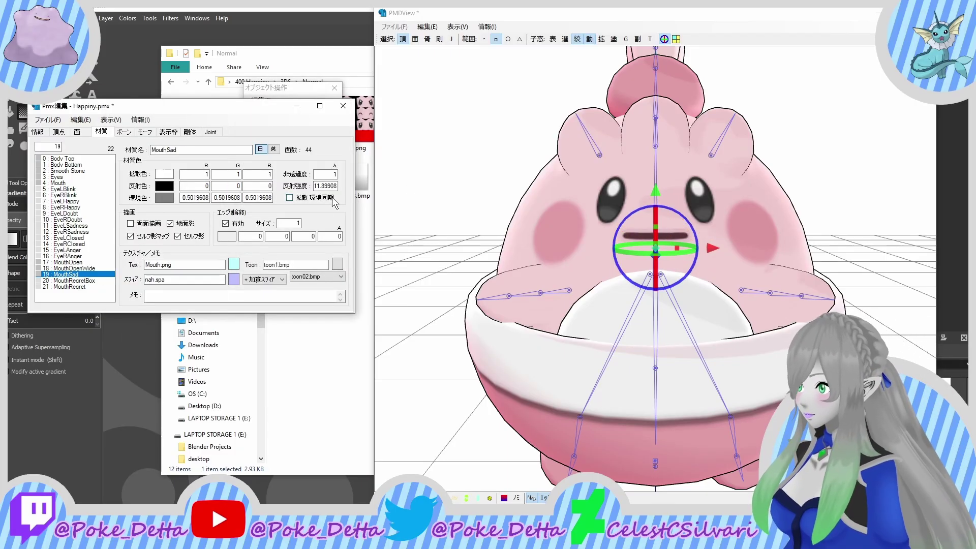
click(121, 274)
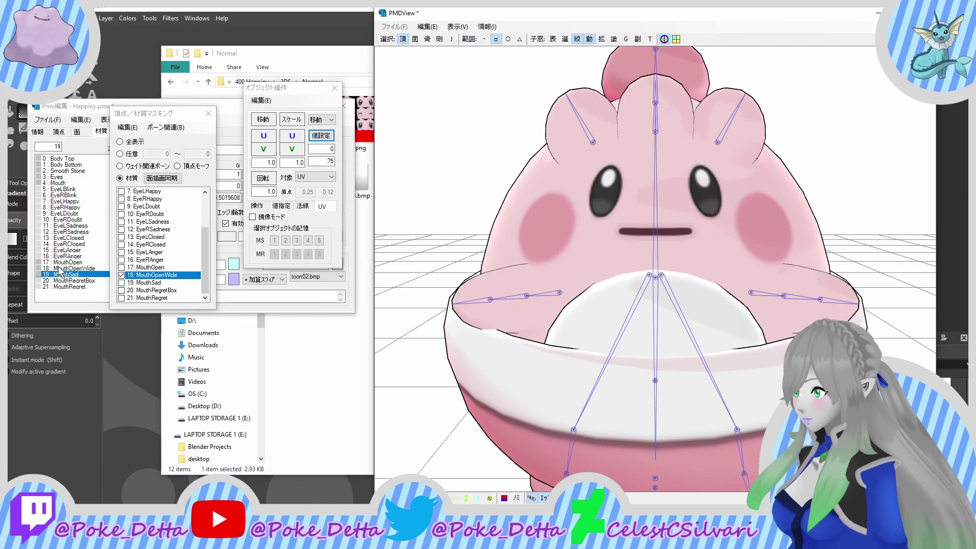
click(70, 281)
click(81, 274)
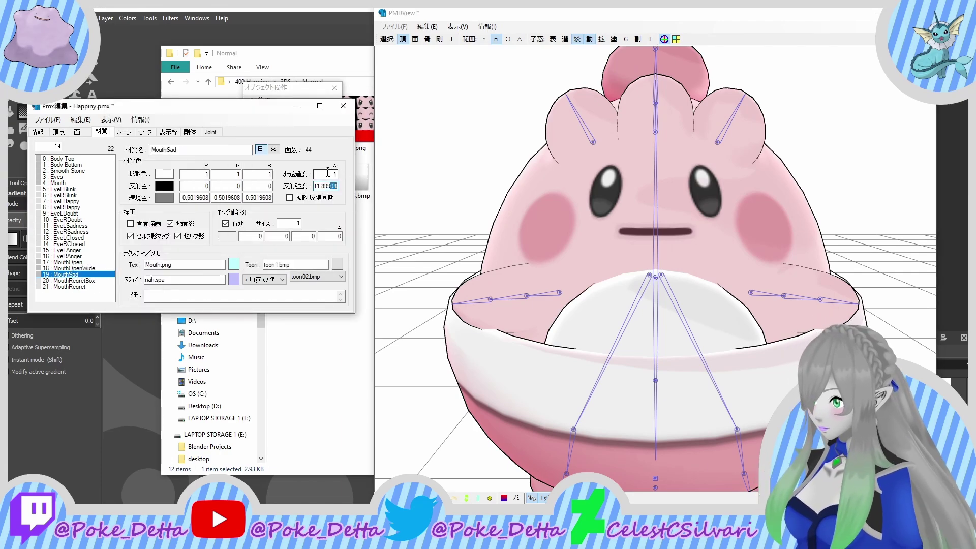
double_click(327, 174)
text(0)
Step: Select all MouthOpenWide vertices and move their UVs by U 0 and V 0.5
click(456, 277)
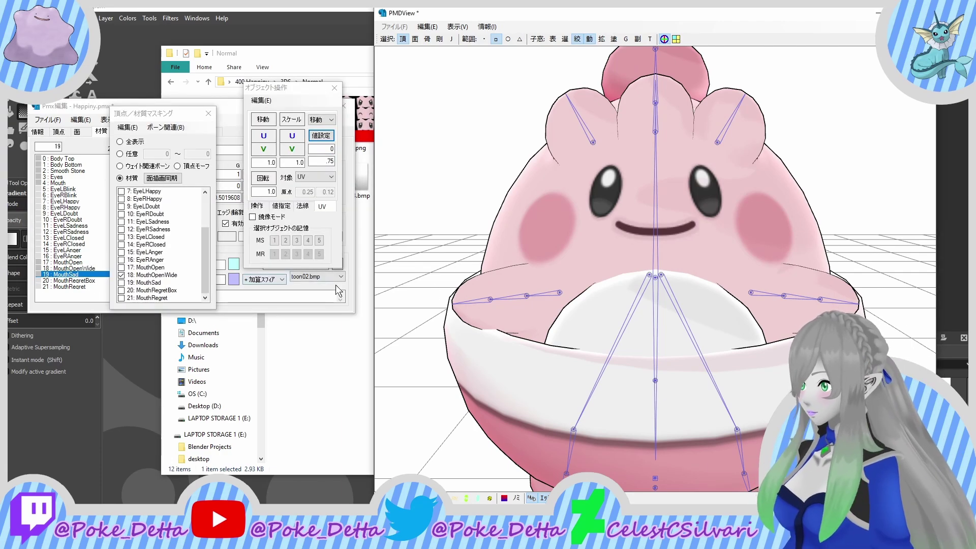
scroll(419, 341, down, 2)
key(ctrl+a)
scroll(414, 340, up, 2)
click(79, 269)
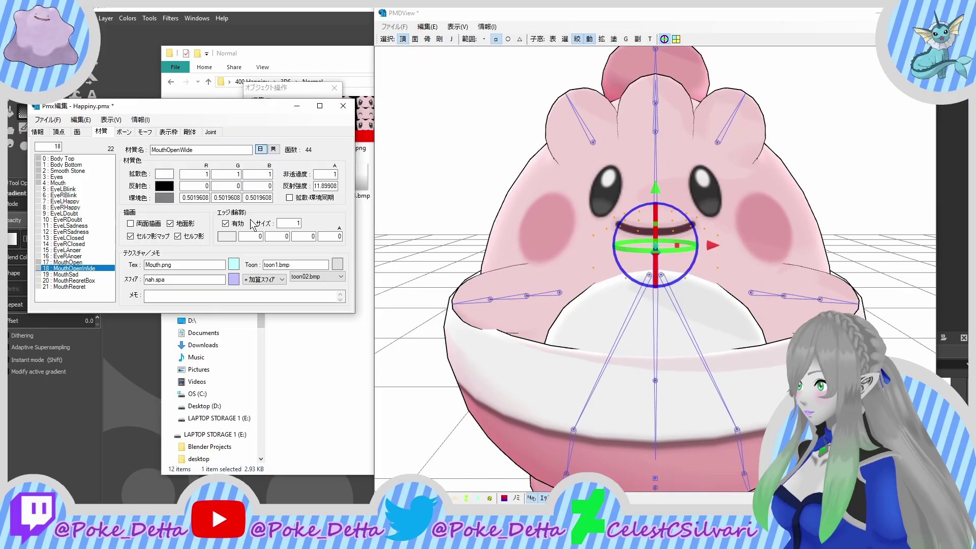
click(296, 98)
click(311, 137)
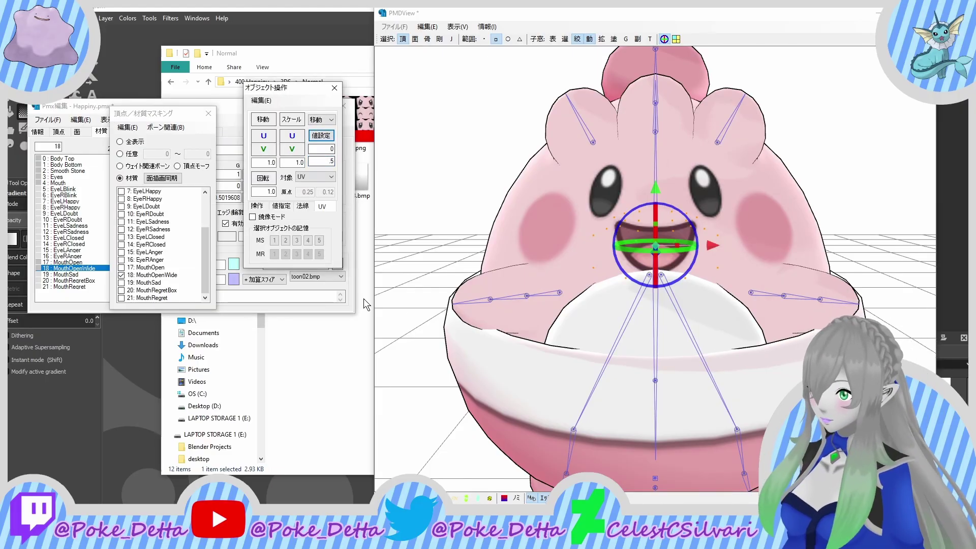
Step: Set the opacity (非透過度) of the MouthOpenWide material to 0
click(86, 268)
drag(325, 174, 407, 187)
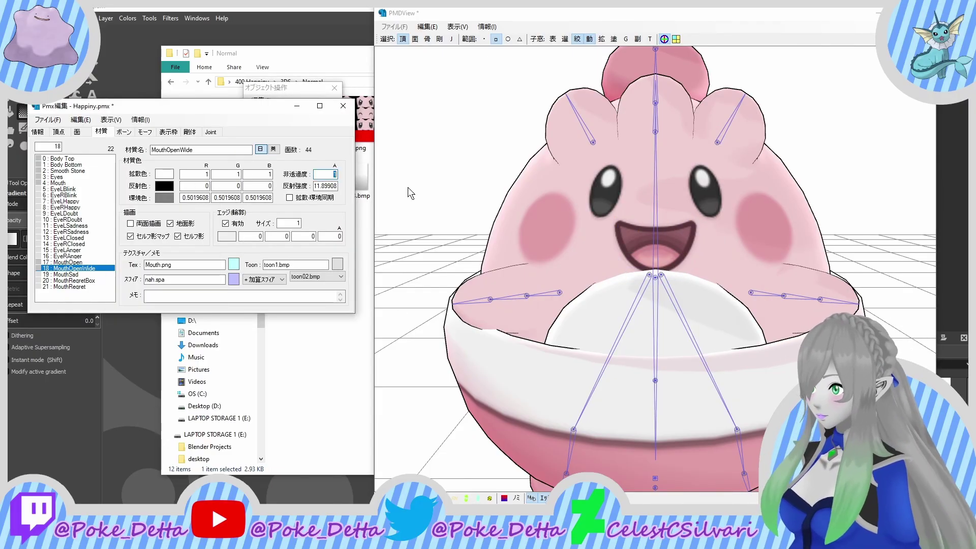
text(0)
Step: Mask to the MouthOpen material only, select its vertices and move their UVs by U 0 and V 0.25
click(99, 262)
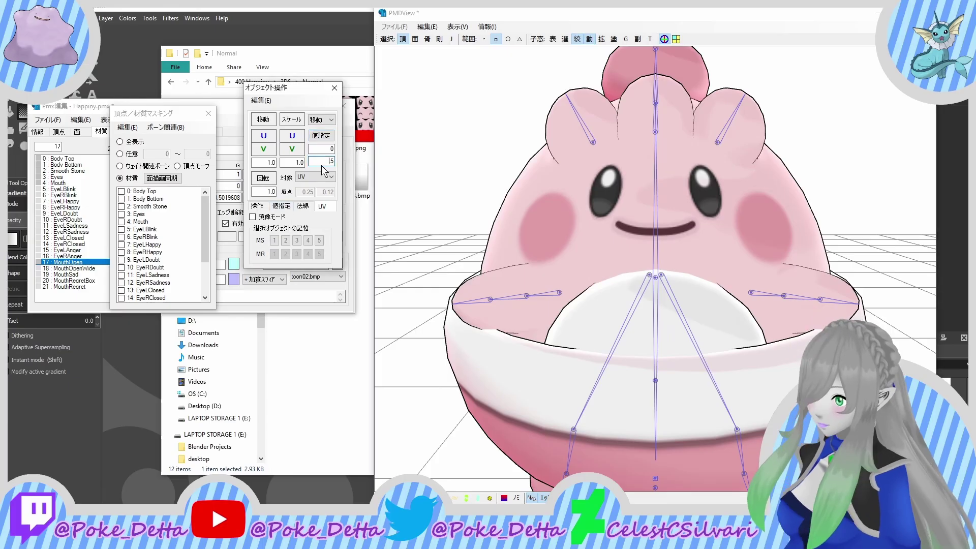
click(205, 286)
click(157, 268)
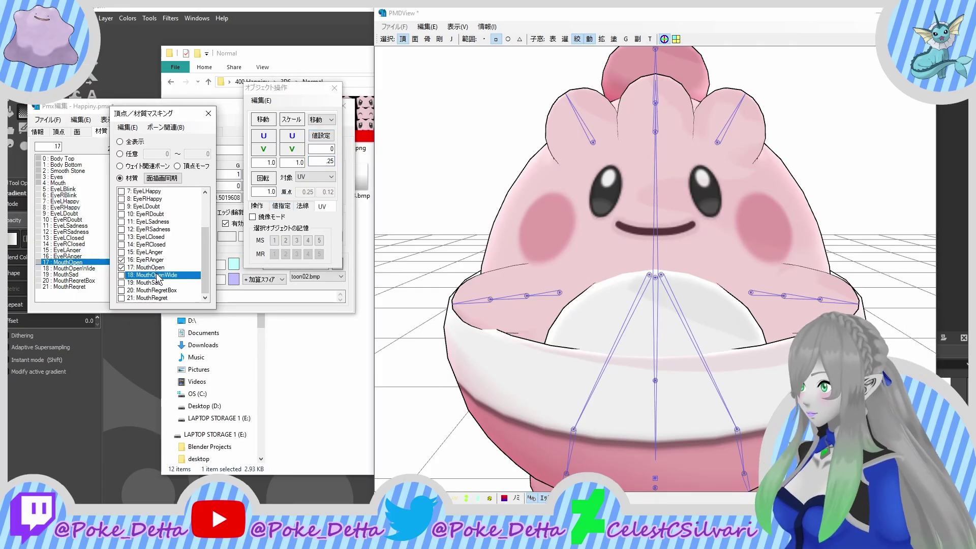
scroll(539, 203, down, 4)
click(540, 202)
key(ctrl+a)
scroll(476, 286, up, 3)
scroll(476, 290, up, 1)
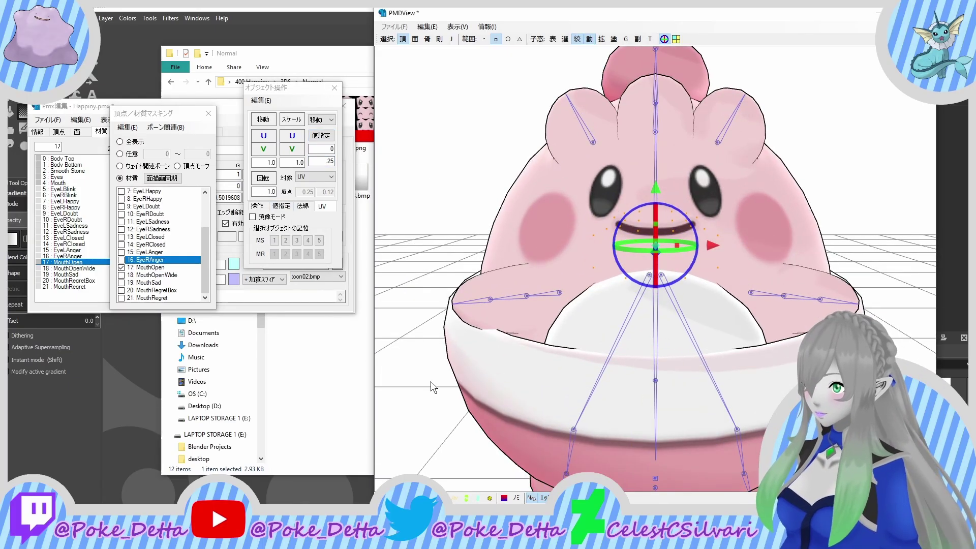
click(312, 135)
Step: Set the opacity (非透過度) of the MouthOpen material to 0
click(67, 281)
click(74, 256)
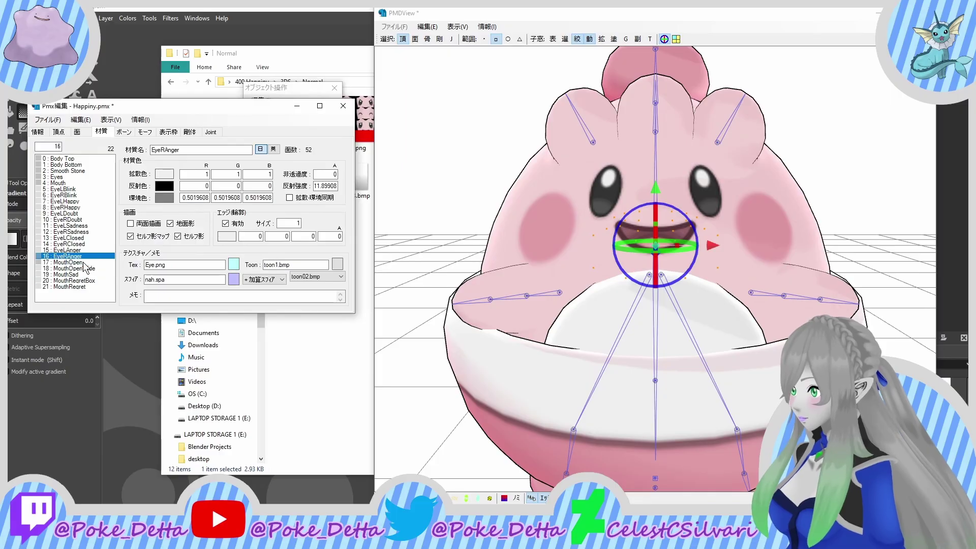
click(76, 263)
drag(326, 174, 361, 213)
text(0)
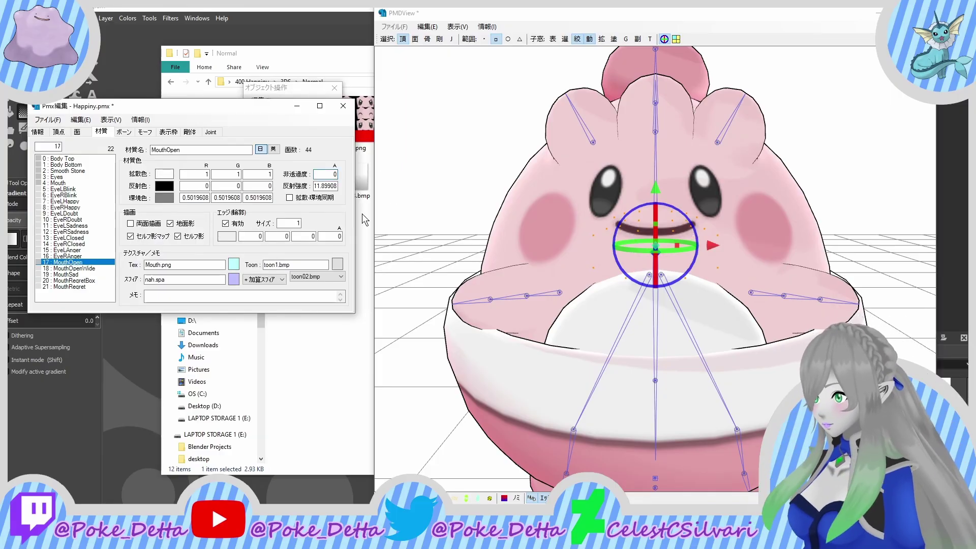
Step: Refresh the editor's list display and update the model view
click(80, 120)
click(80, 120)
click(81, 120)
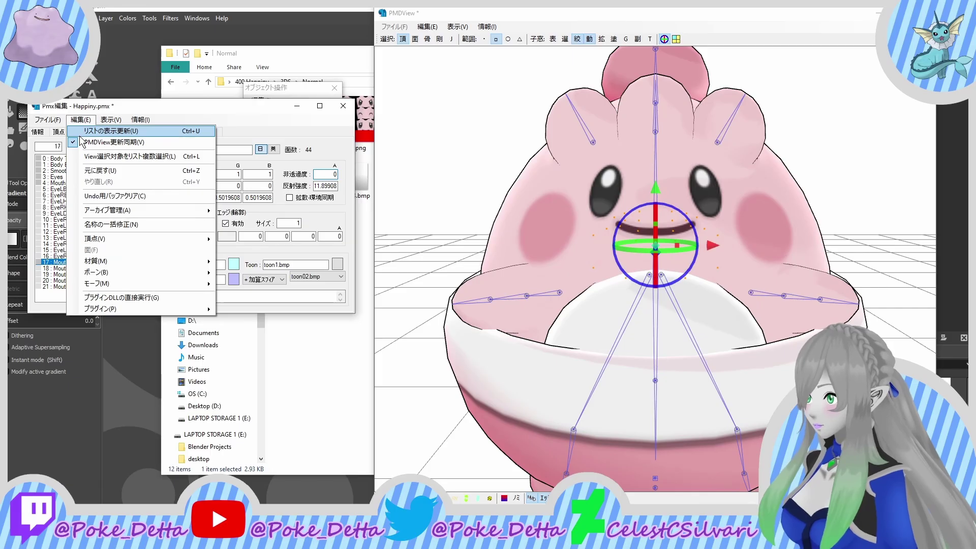
click(80, 136)
click(427, 27)
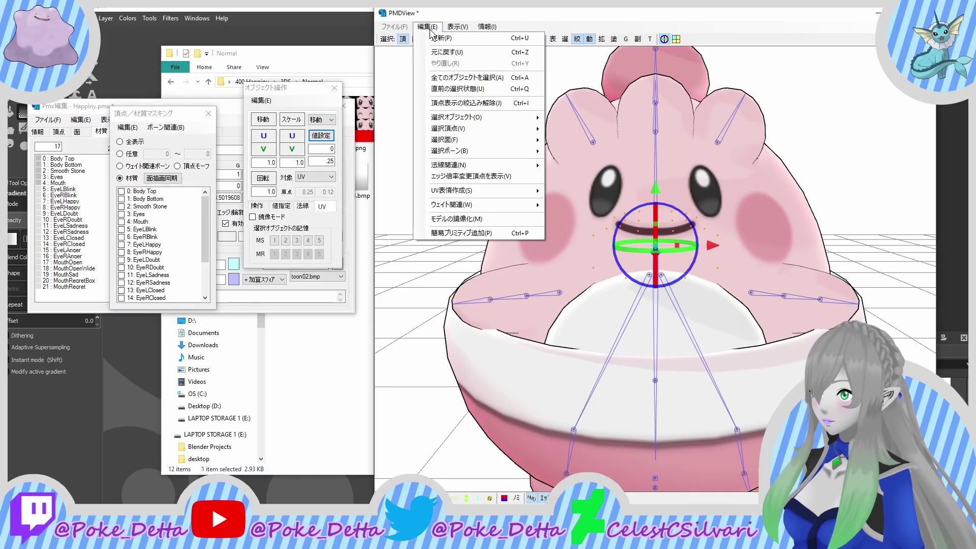
click(444, 39)
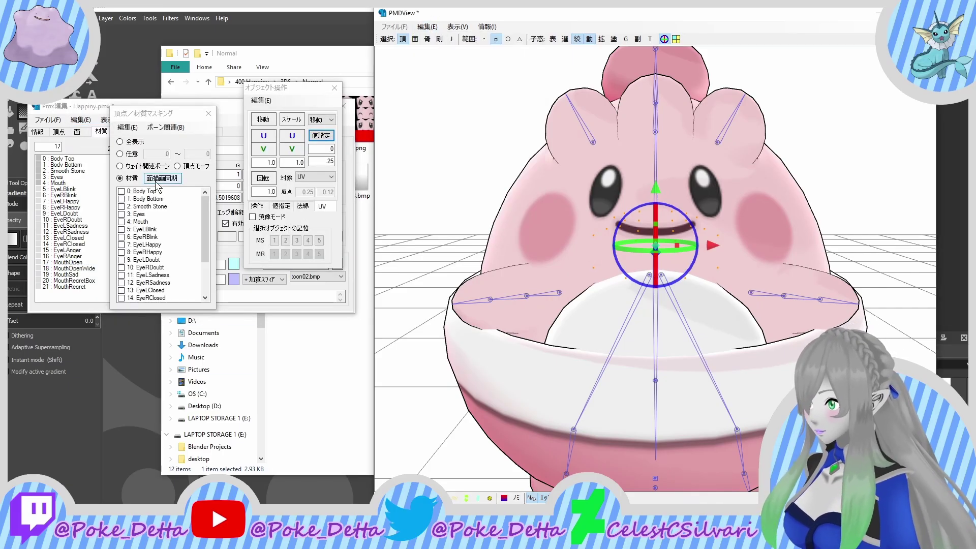
Step: List Happiny's bones and select the ones from Head through RToe to show them in the model view
click(88, 159)
click(122, 133)
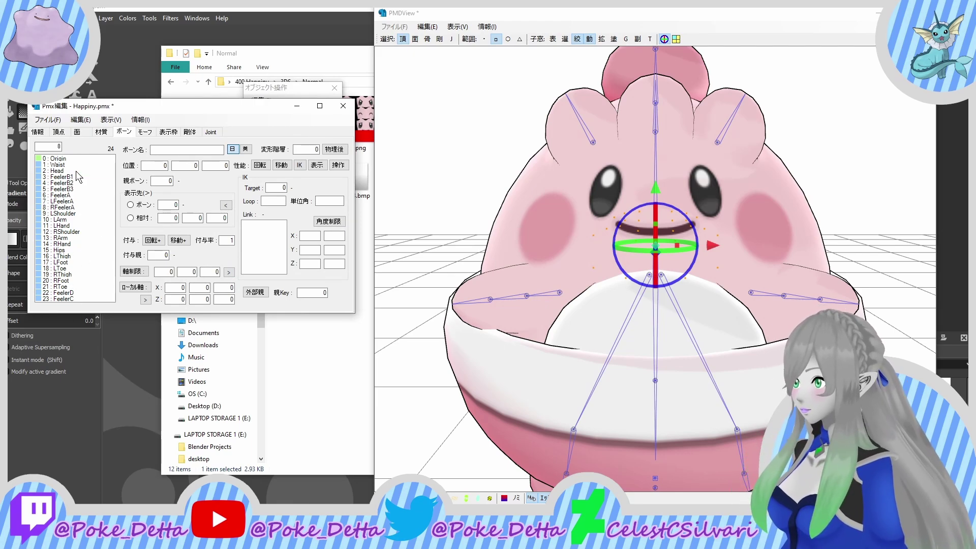
drag(76, 172, 76, 287)
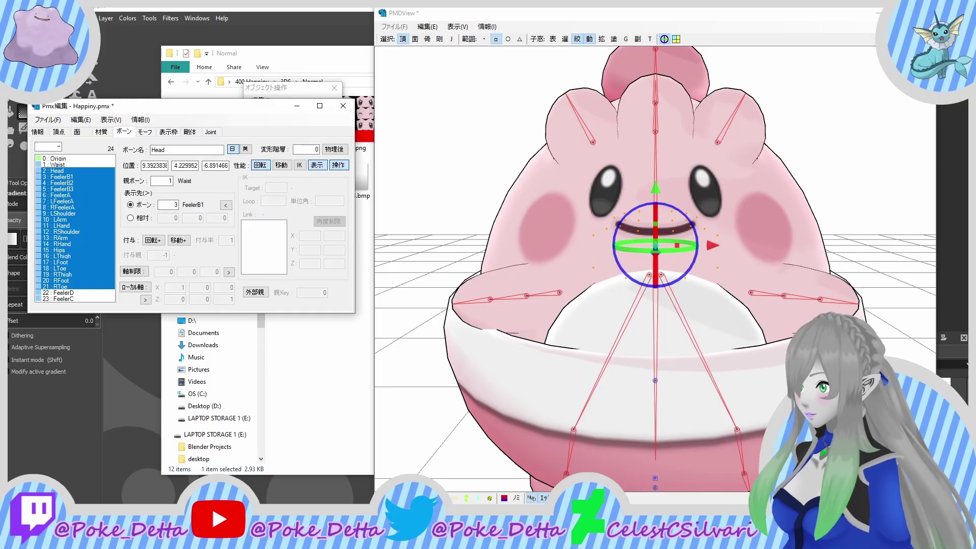
Step: Bring up a second, empty PMX editor and move its editor and view windows clear of Happiny's editor
mouse_move(418, 539)
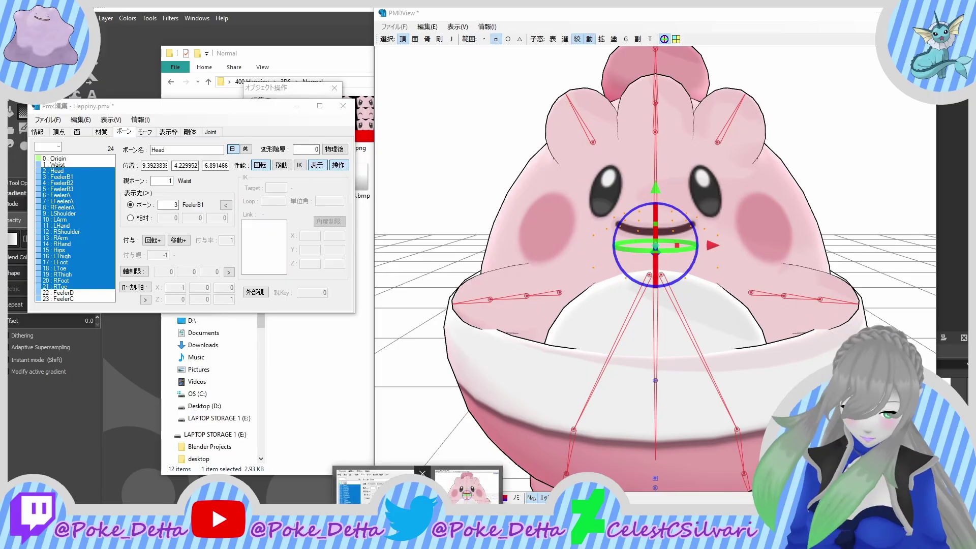
click(467, 485)
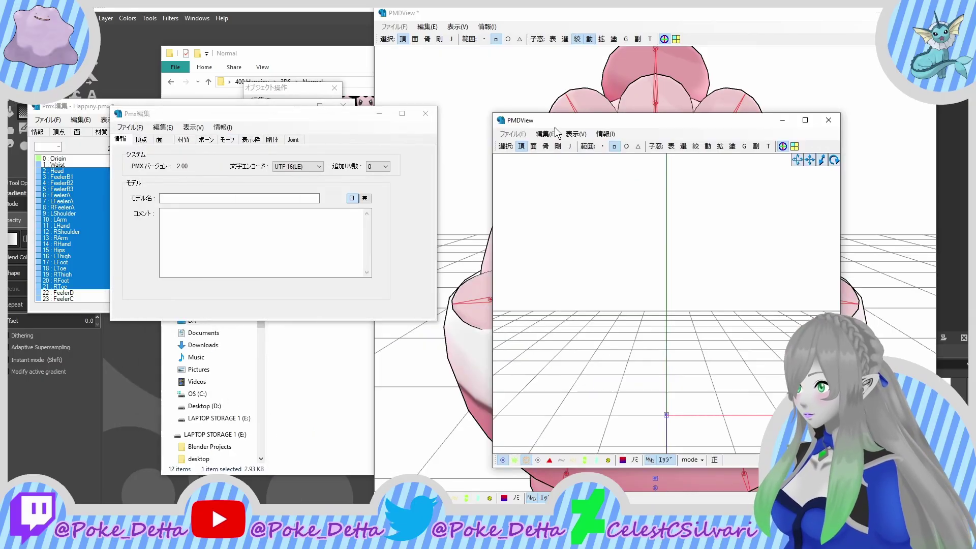
drag(555, 128, 542, 139)
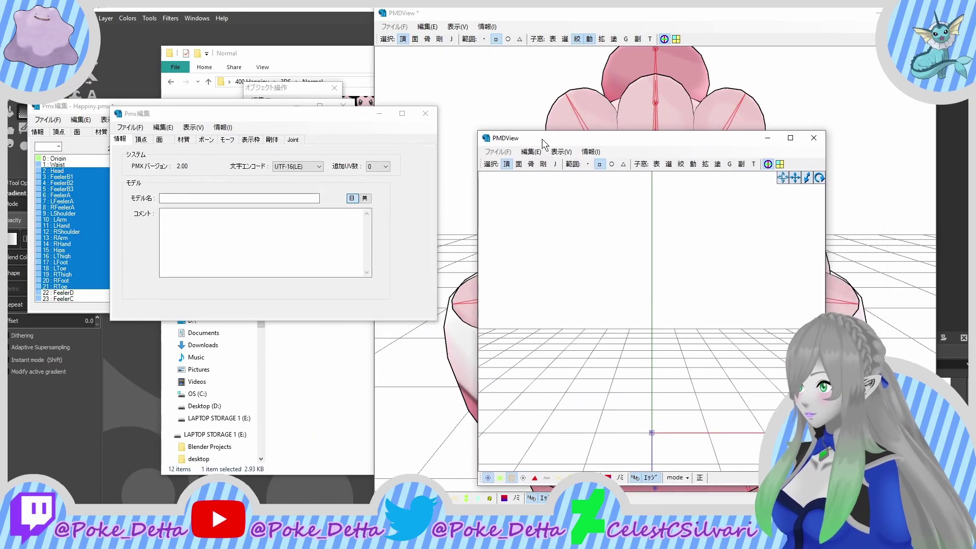
drag(245, 111, 508, 102)
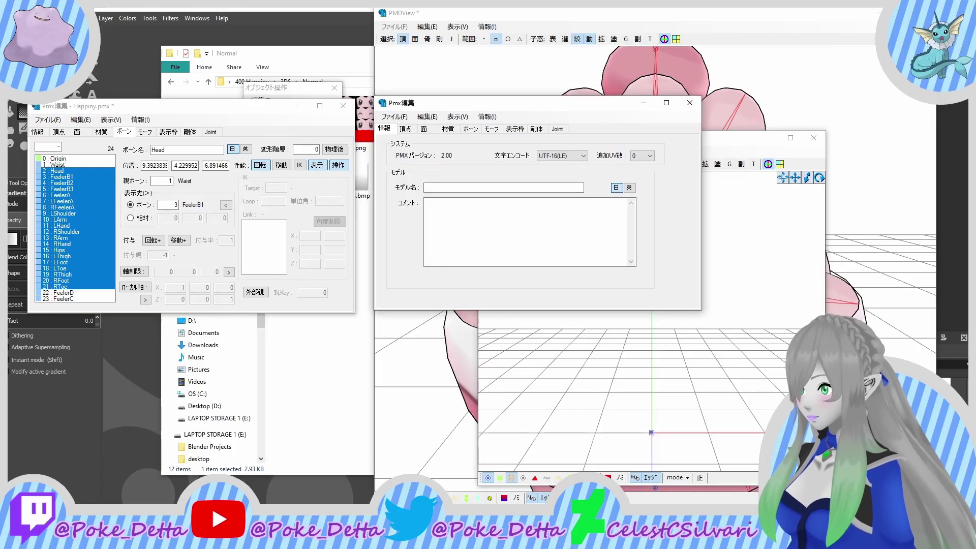
Step: Copy IK Bones.pmx from the To be redone folder into Happiny's 3DS Normal folder and rename the copy as Happiny IK.pmx
click(335, 538)
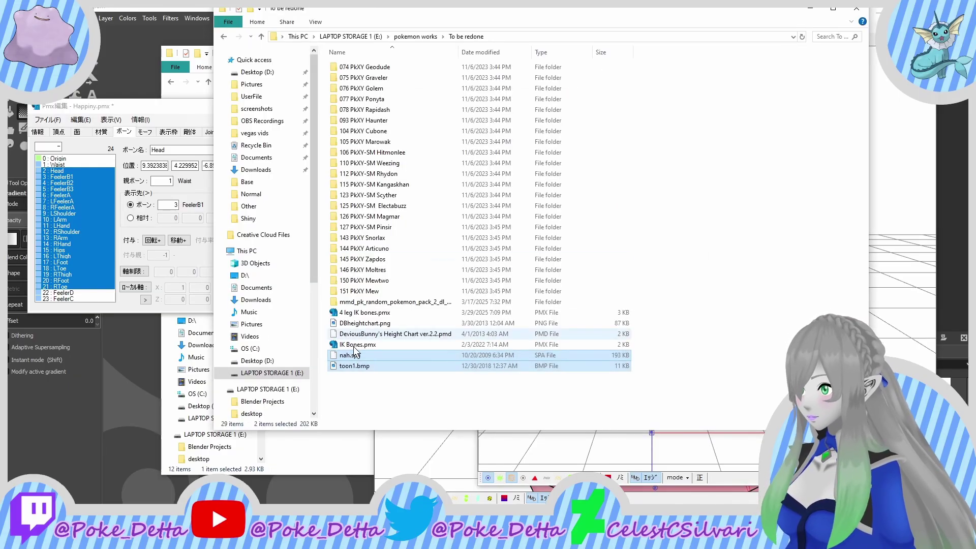
drag(356, 345, 301, 483)
right_drag(301, 482, 476, 283)
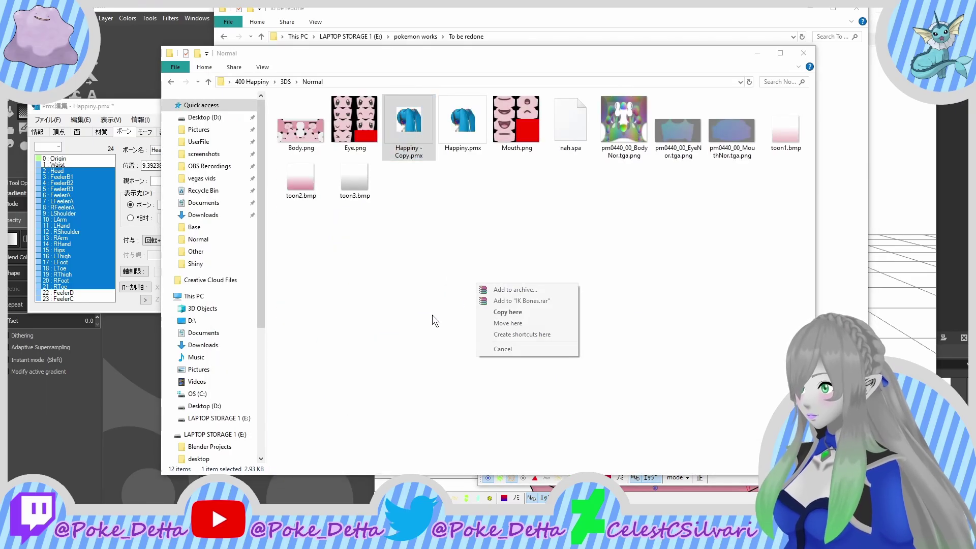
click(490, 315)
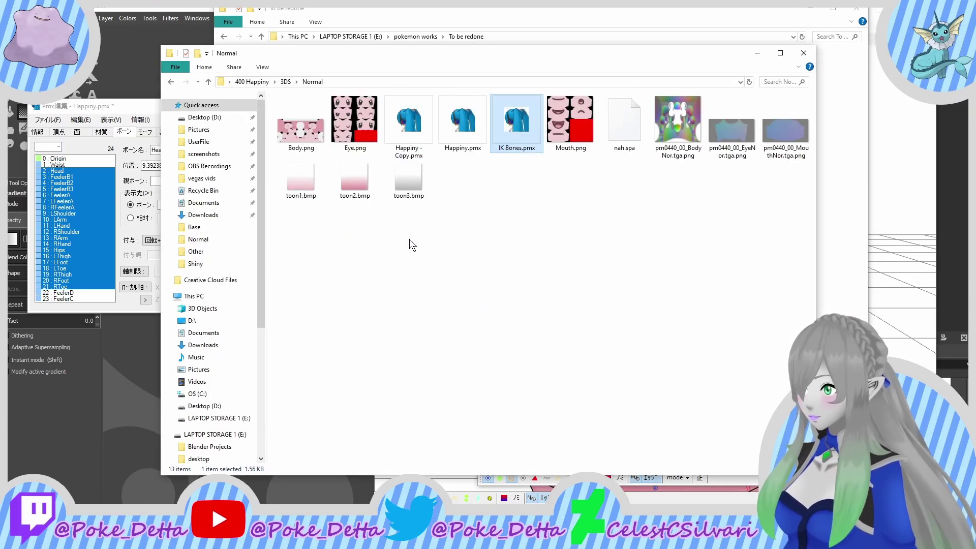
click(508, 148)
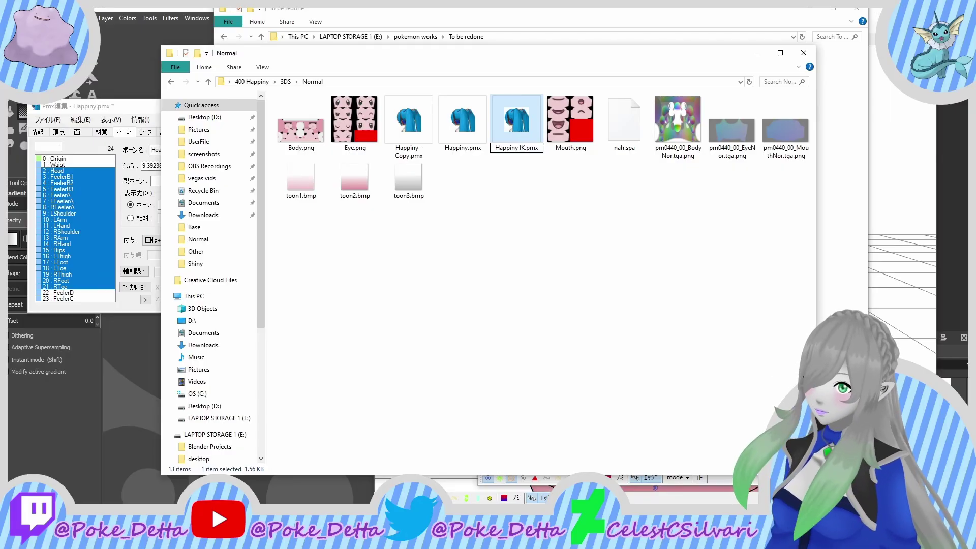
click(499, 203)
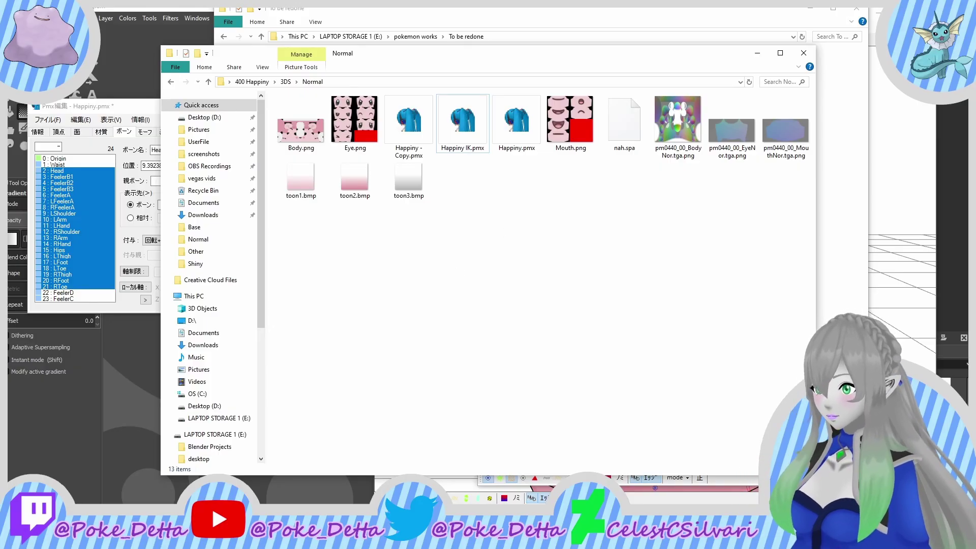
key(alt+Tab)
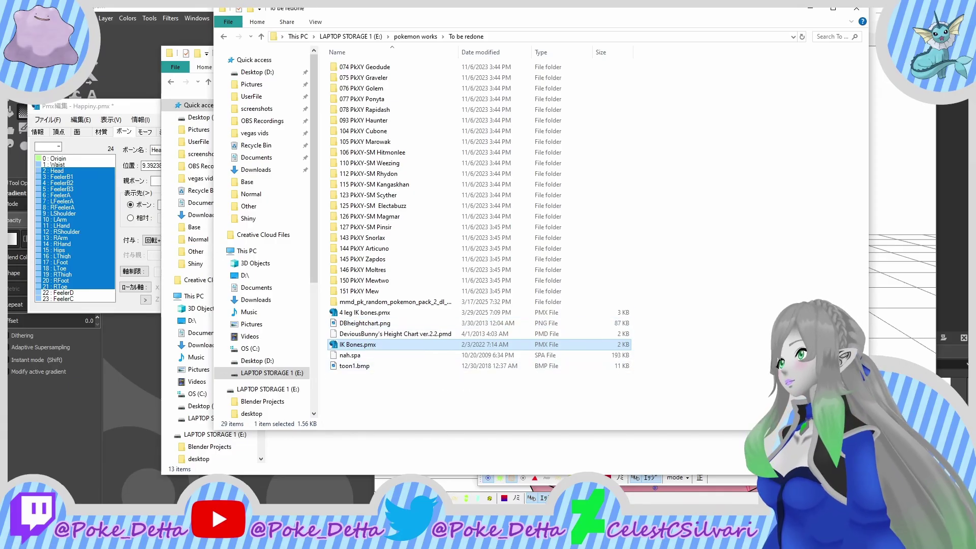
mouse_move(280, 530)
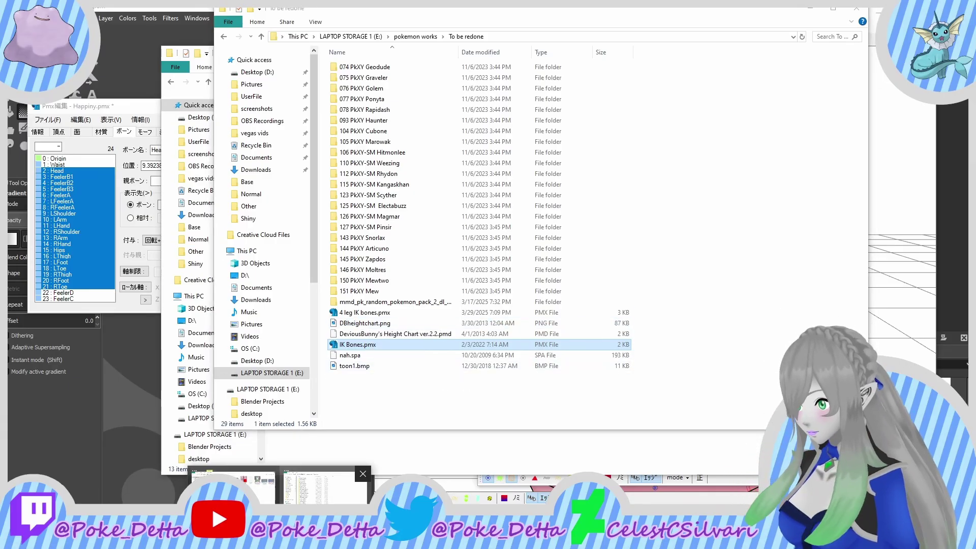
click(271, 472)
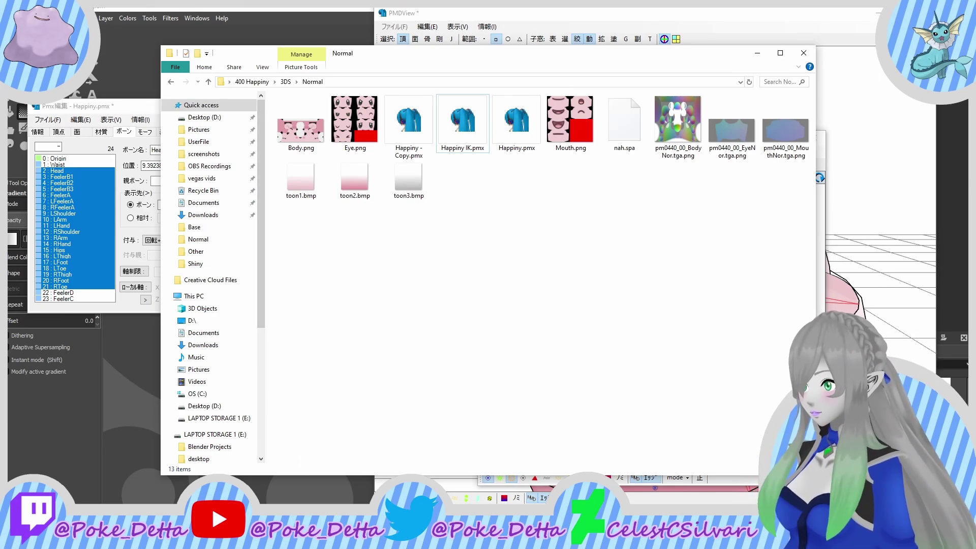
mouse_move(447, 495)
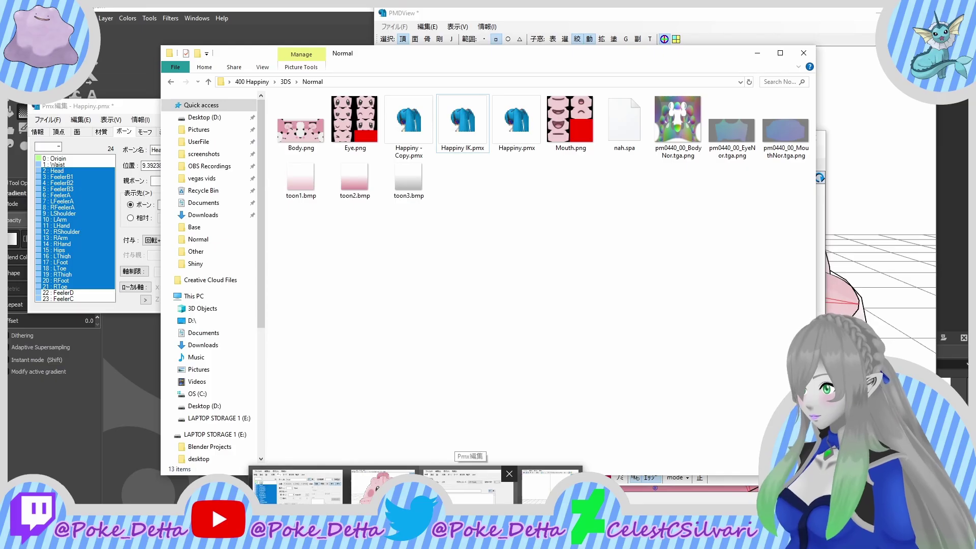
Step: Browse from the To be redone window to the Christmas folder under Blender Projects, Detta, V5
mouse_move(285, 530)
click(301, 486)
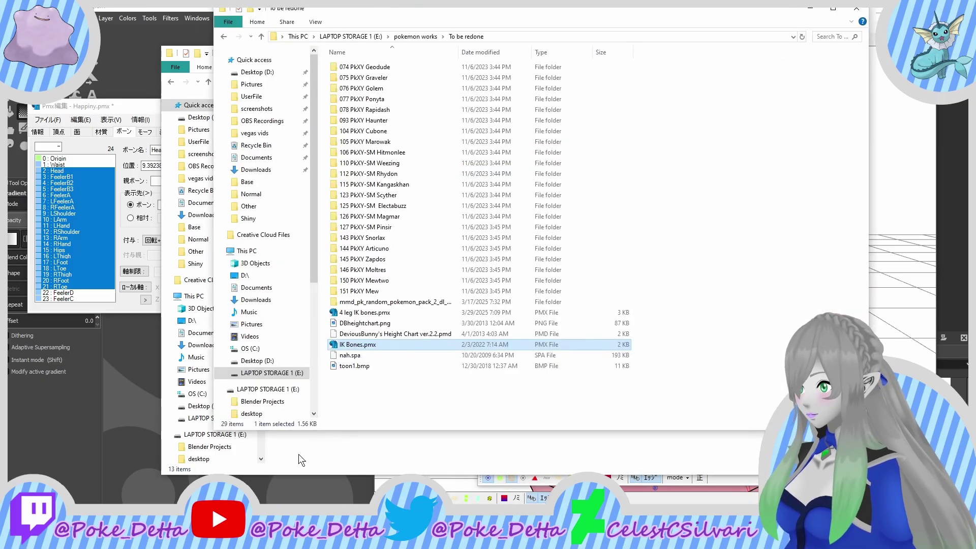
click(258, 206)
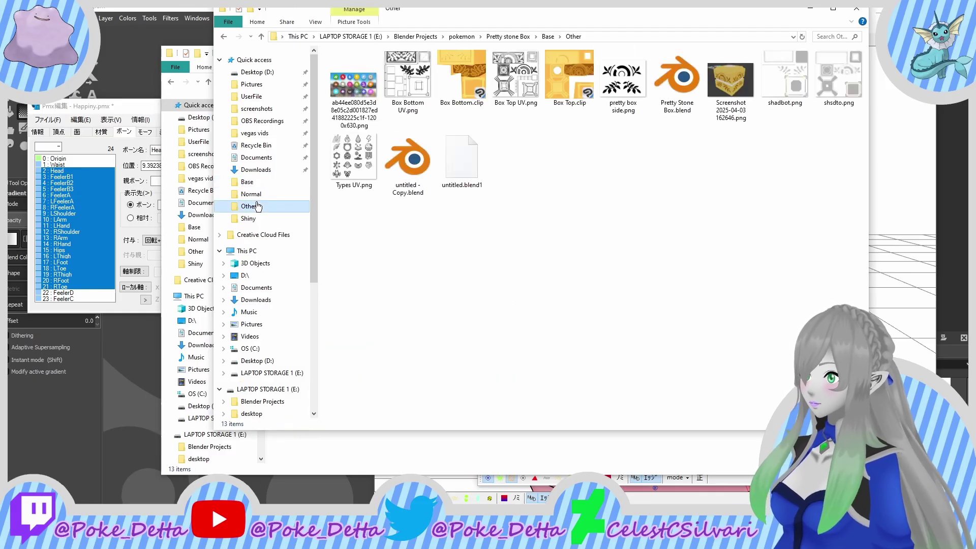
click(424, 37)
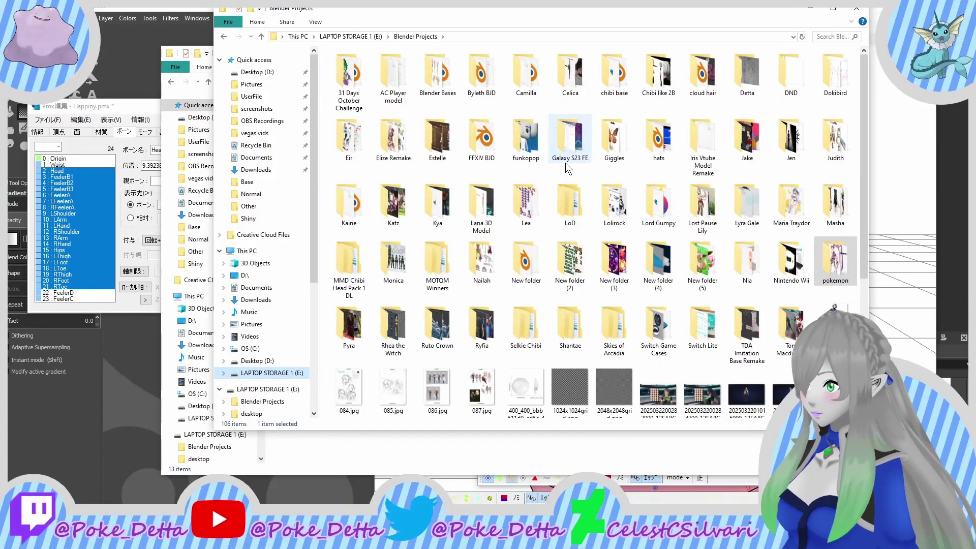
double_click(730, 67)
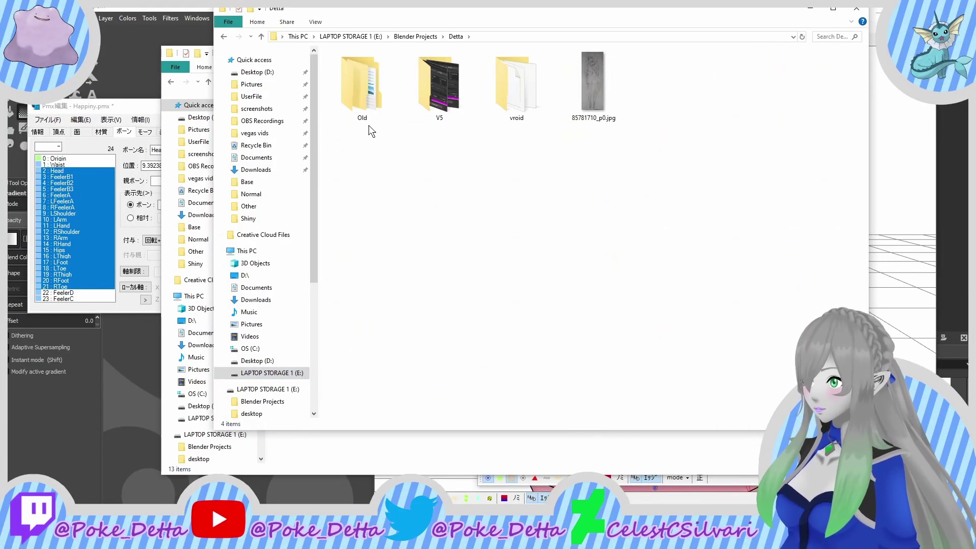
double_click(444, 106)
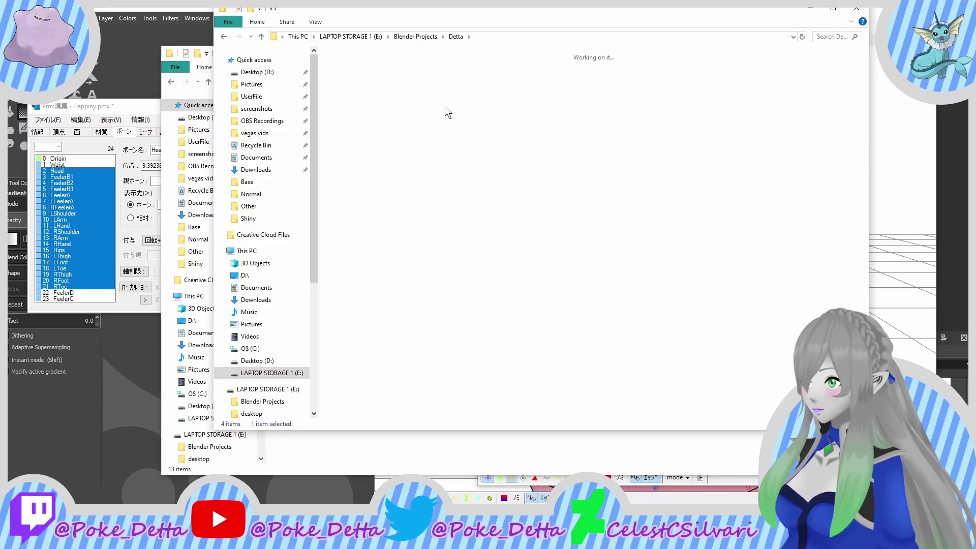
double_click(447, 105)
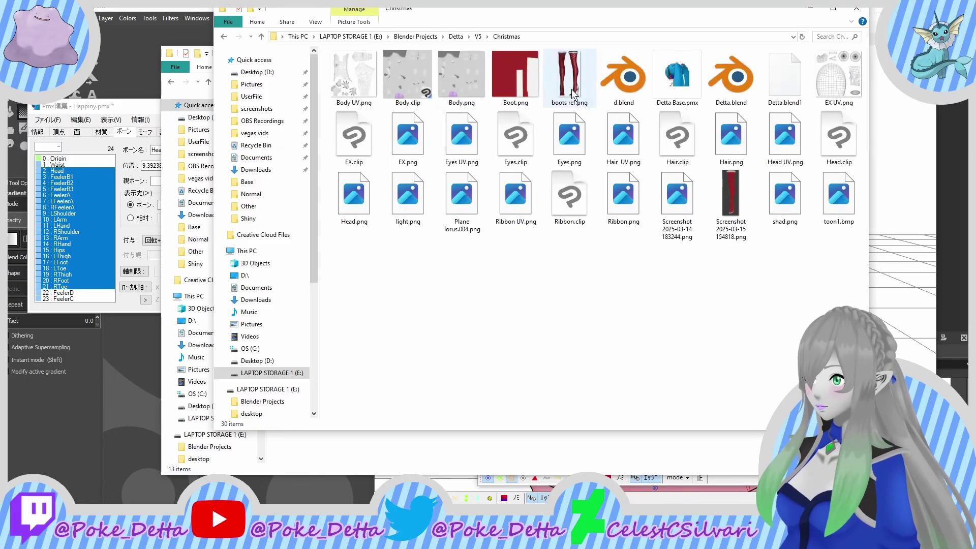
Step: Load Detta Base.pmx into the empty PMX editor as a new model (新規) and select its whole comment text
drag(681, 79, 591, 430)
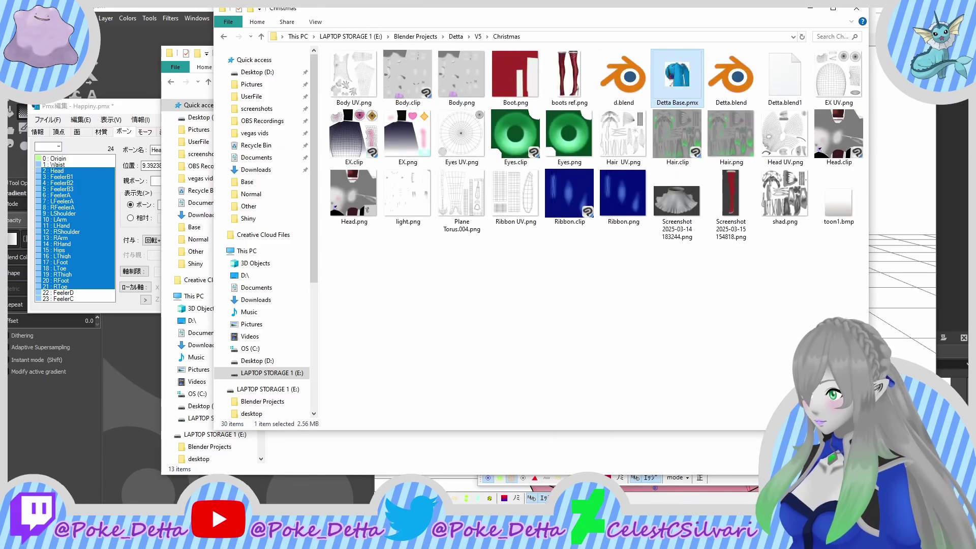
drag(569, 311, 570, 312)
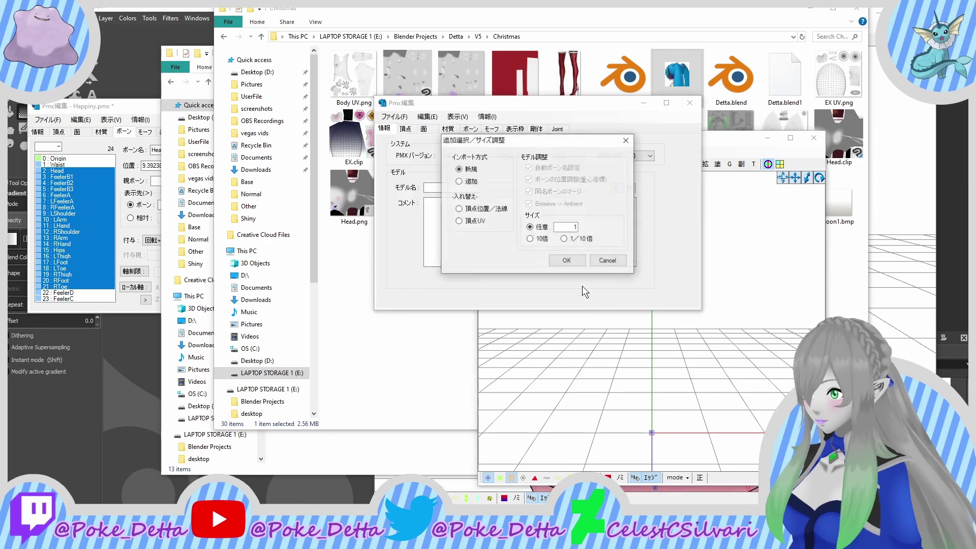
click(566, 261)
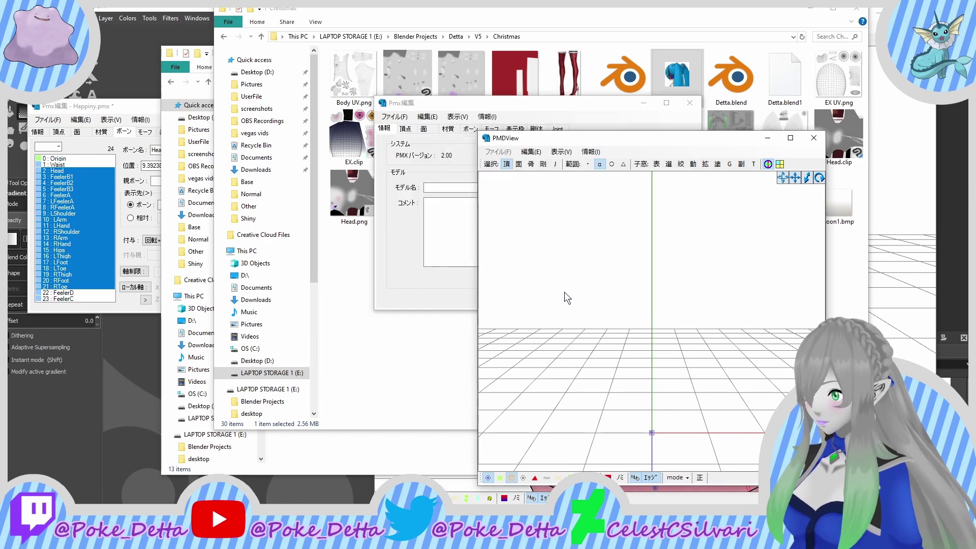
click(418, 172)
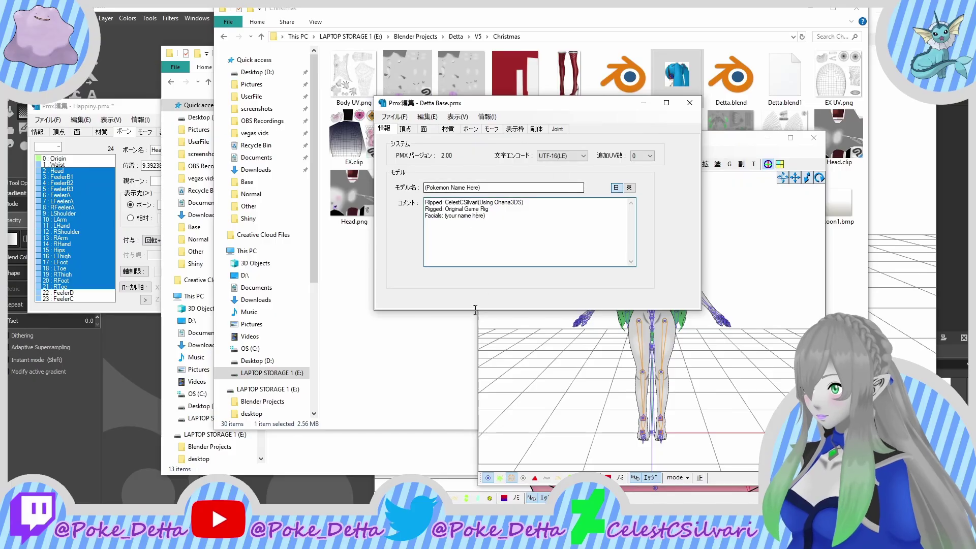
key(ctrl+a)
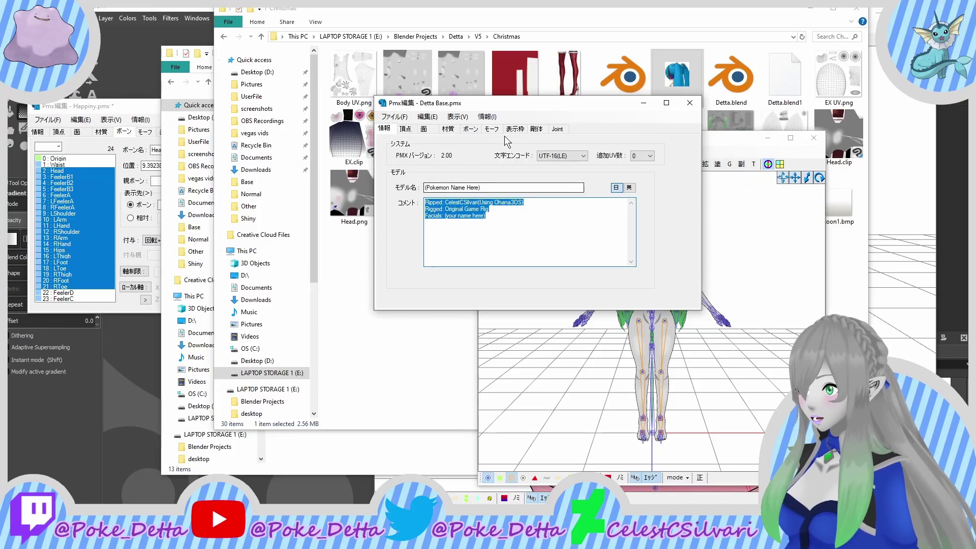
Step: Rename Happiny's Origin bone as センター, copying the name from the matching bone in Detta Base.pmx
click(470, 129)
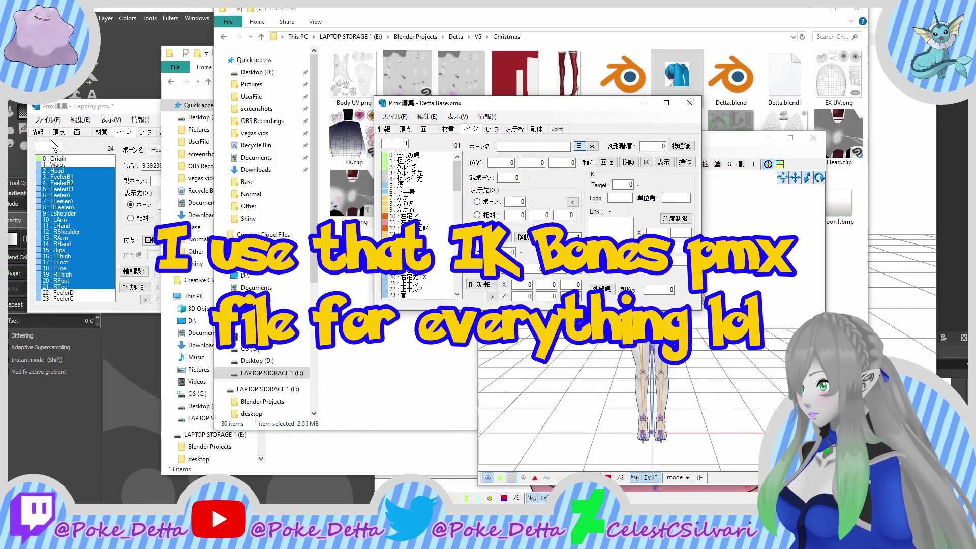
click(443, 160)
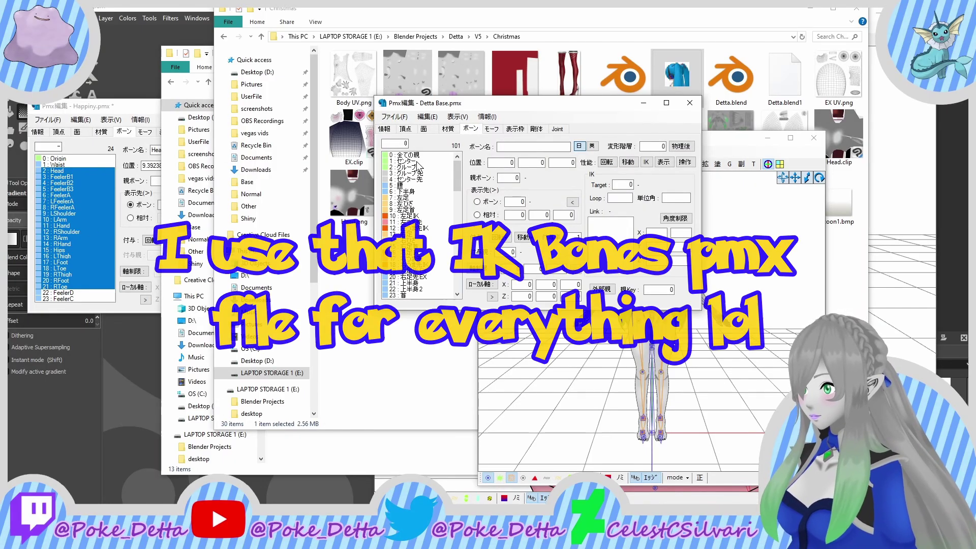
double_click(508, 147)
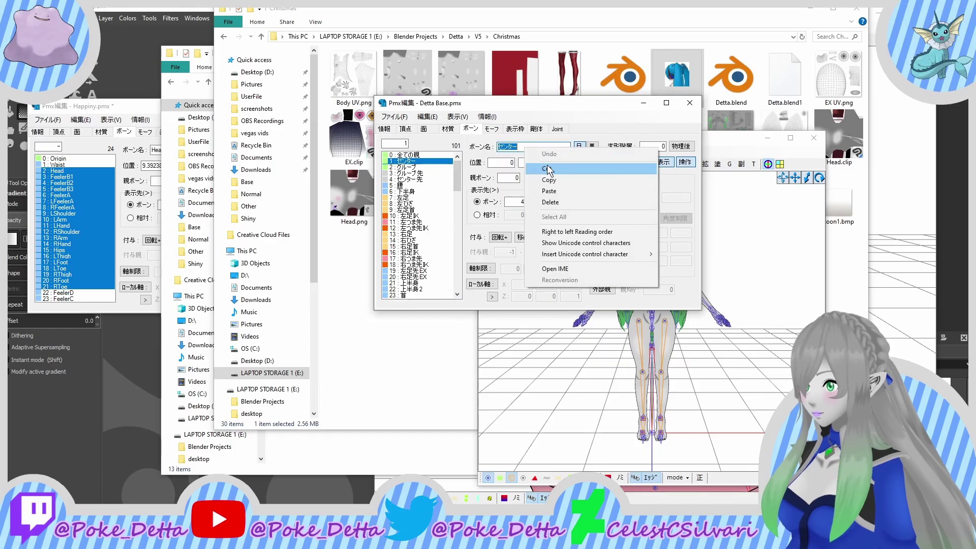
right_click(525, 147)
click(574, 180)
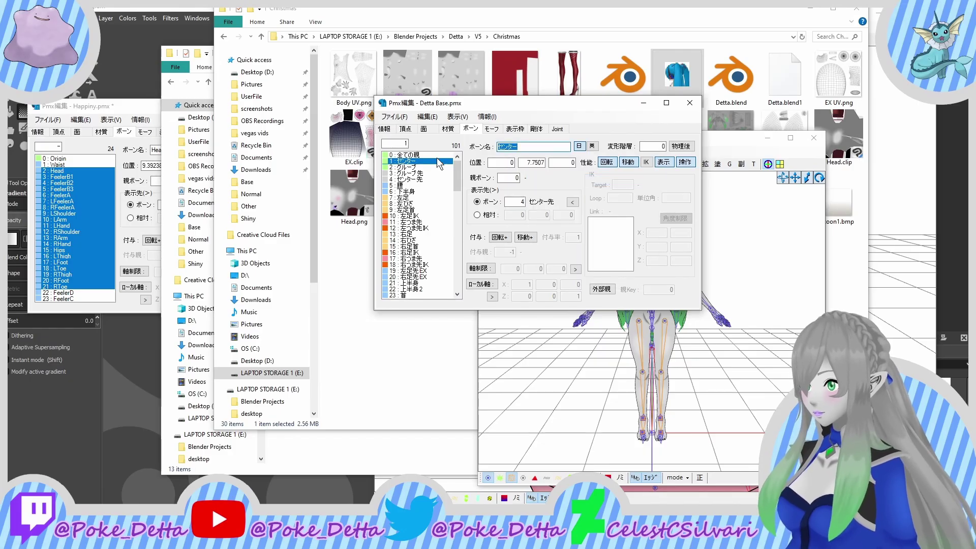
click(424, 187)
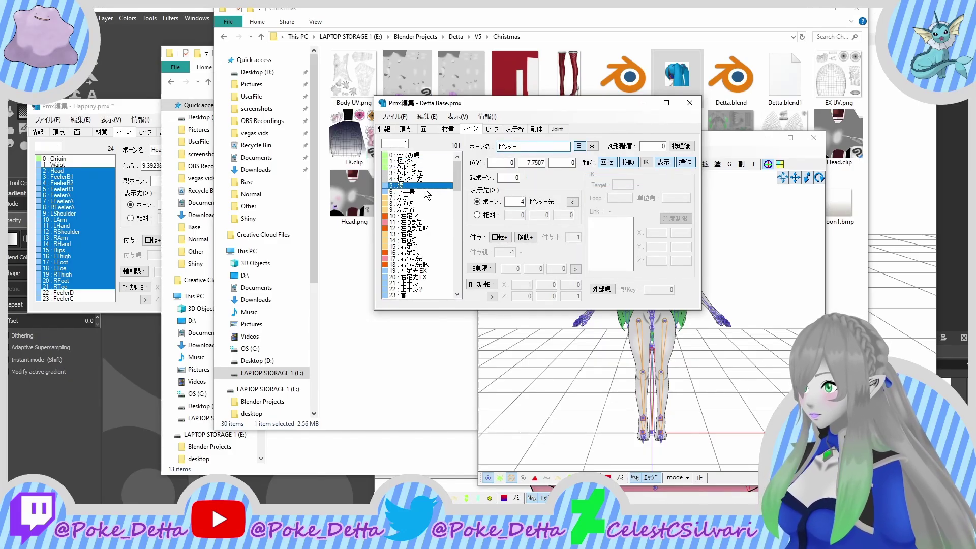
click(81, 164)
click(98, 158)
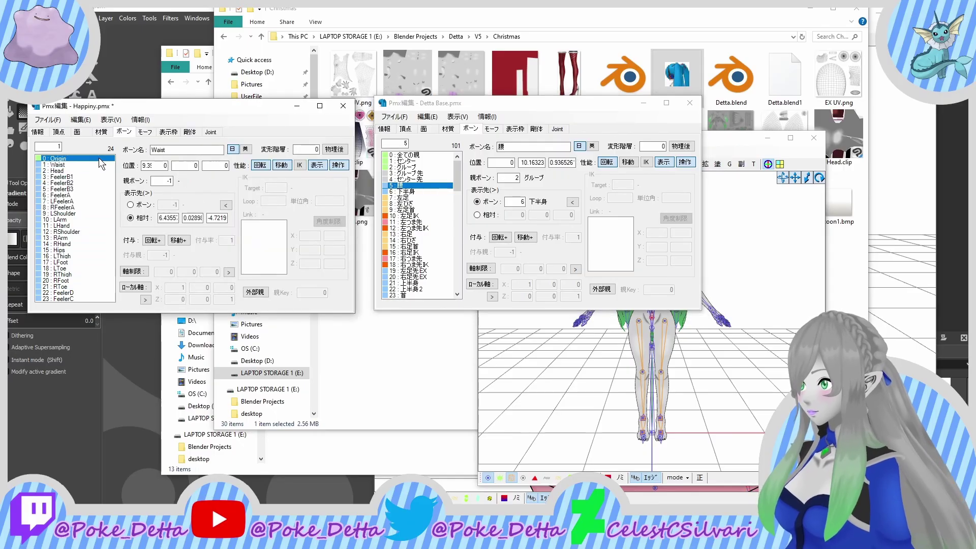
double_click(164, 150)
right_click(165, 149)
click(215, 193)
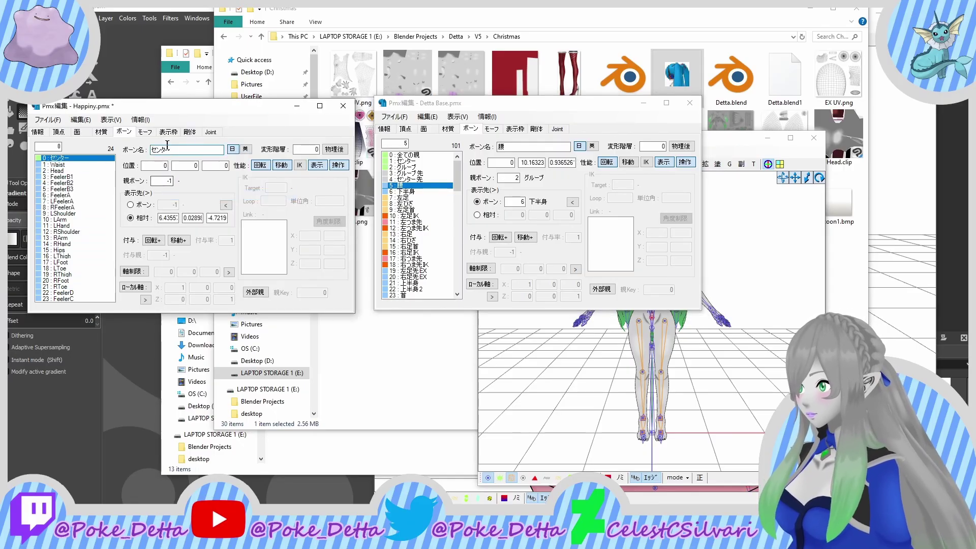
Step: Rename Happiny's Waist bone as 腰, copying the name from the matching bone in Detta Base.pmx
click(71, 166)
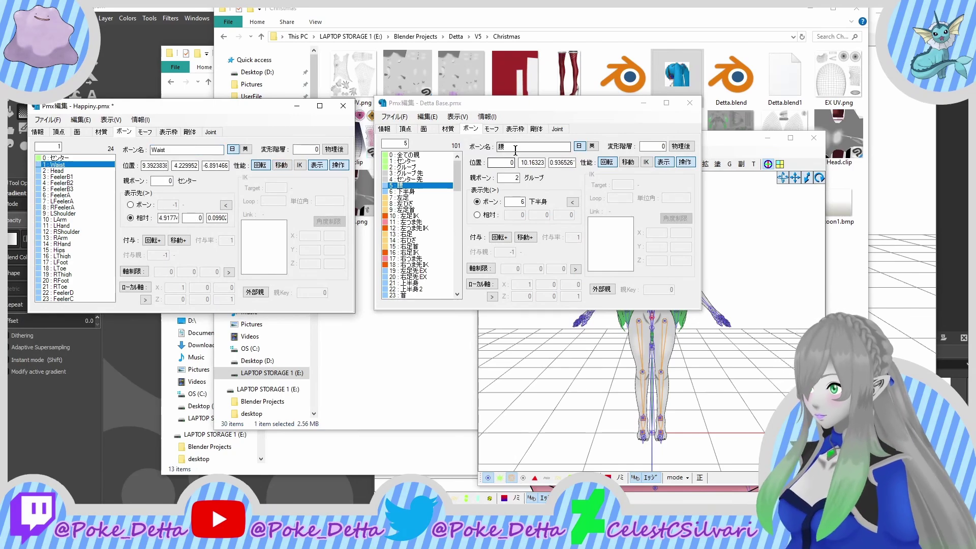
double_click(515, 150)
right_click(517, 150)
click(540, 184)
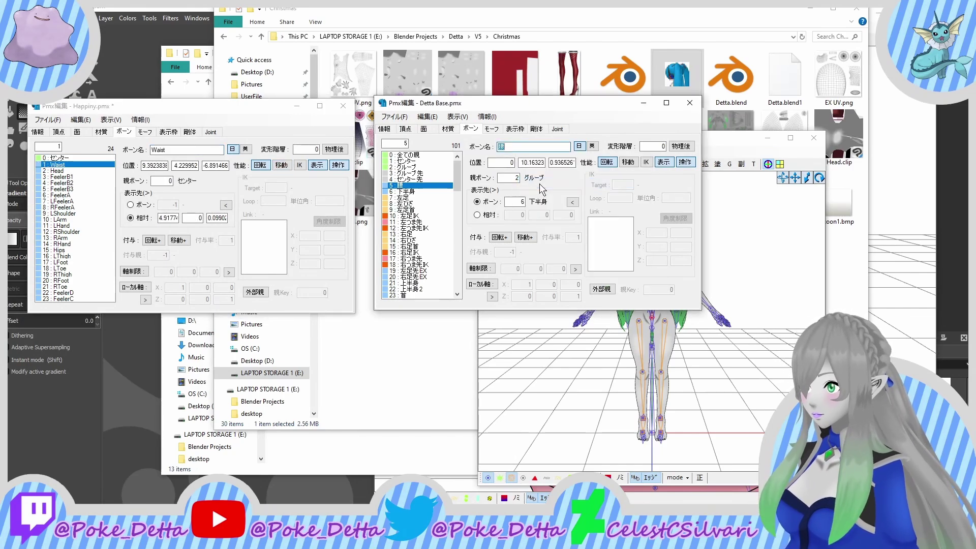
click(412, 284)
double_click(161, 149)
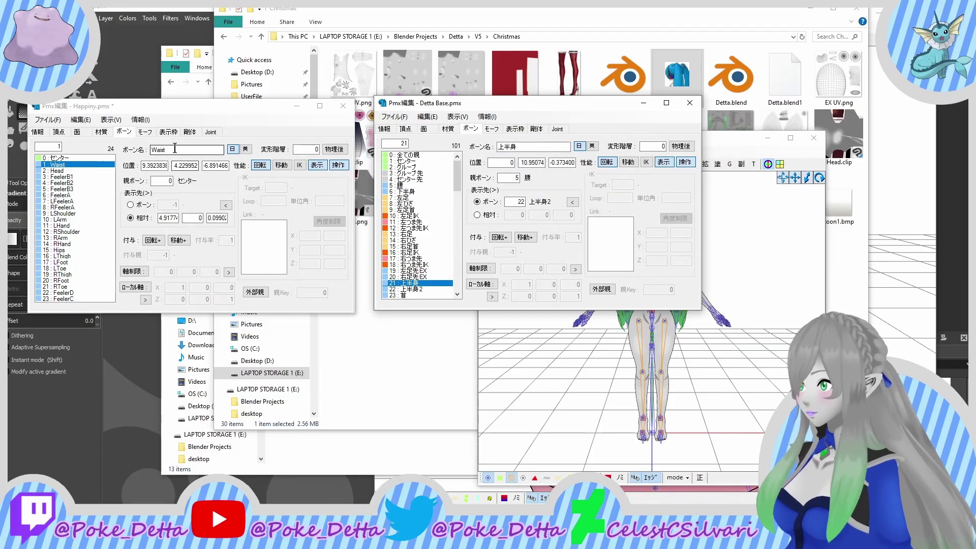
right_click(176, 148)
click(198, 192)
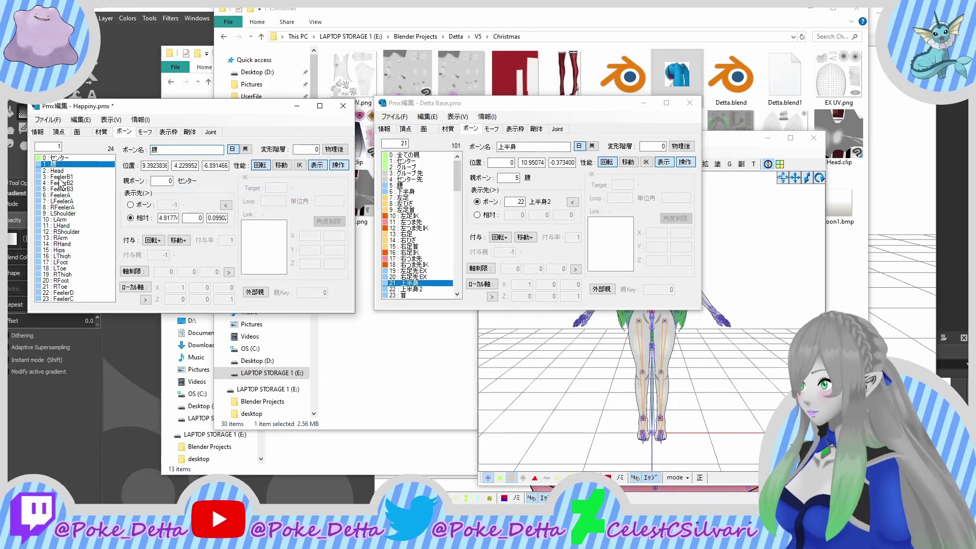
Step: Try renaming Happiny's Head bone as 上半身, using the bone name copied from Detta Base.pmx
click(81, 170)
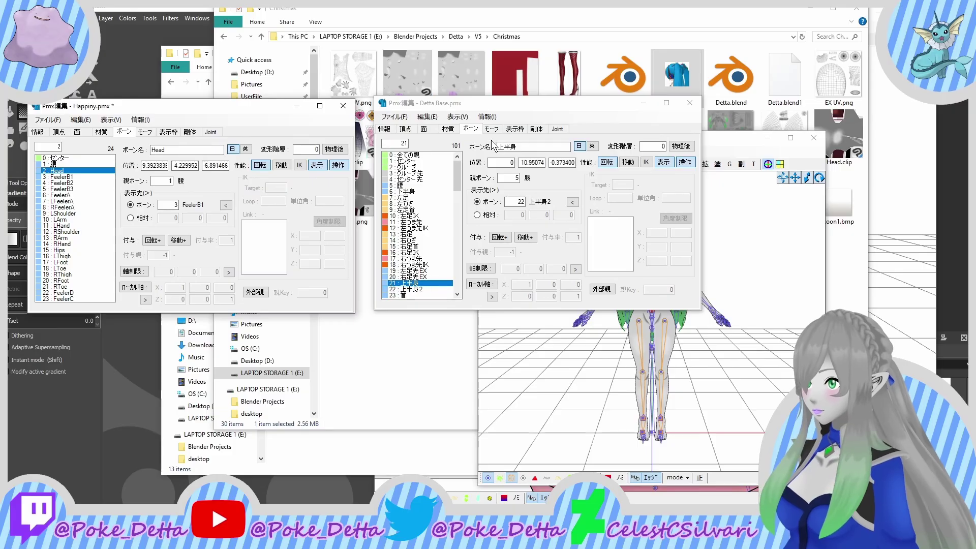
double_click(503, 146)
right_click(503, 148)
click(527, 182)
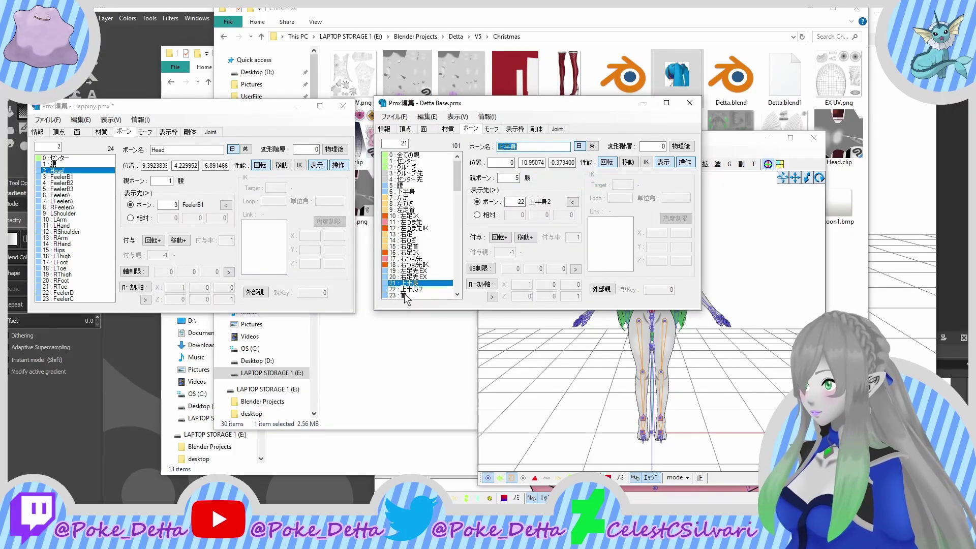
scroll(406, 284, down, 3)
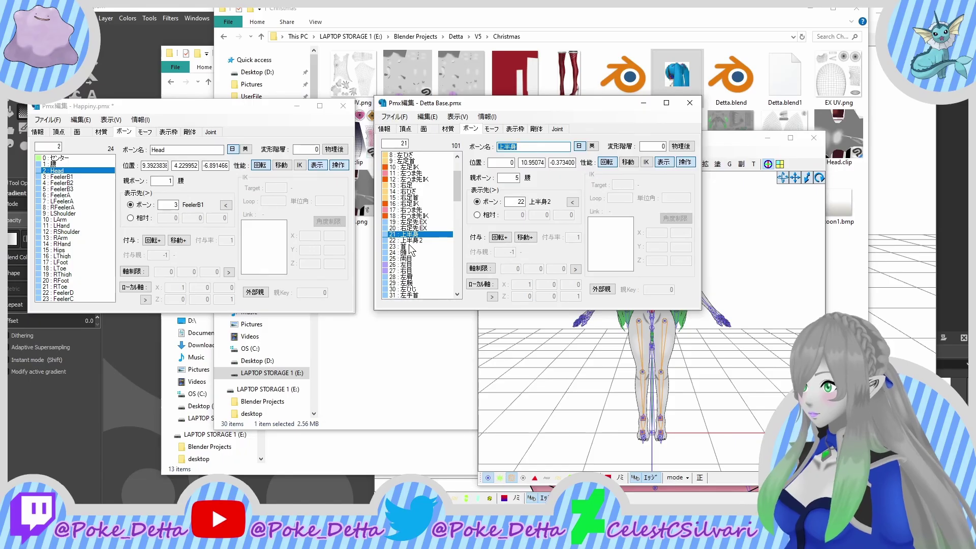
click(413, 250)
double_click(192, 150)
right_click(193, 153)
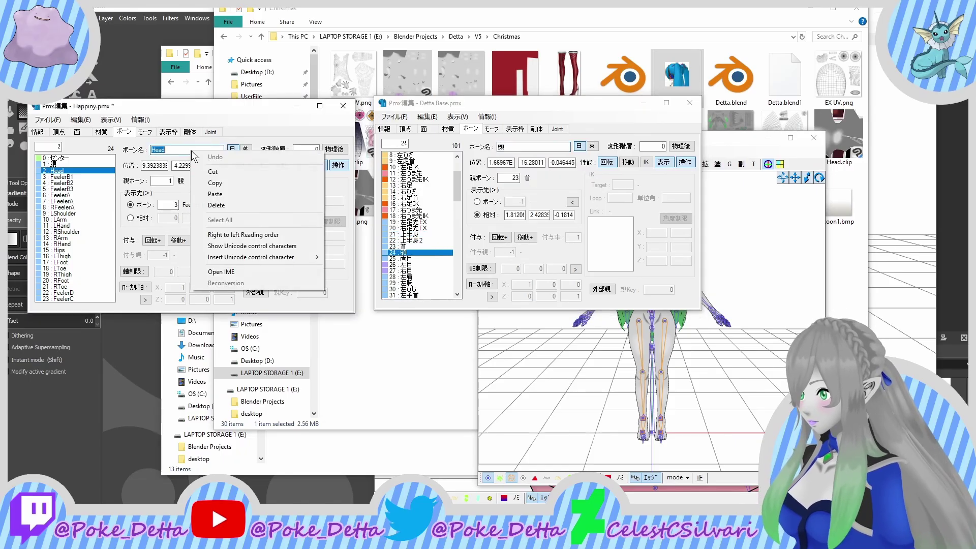
key(Escape)
Step: Check Happiny's arm, waist and head bones in the bone list and bring its model view to the front
click(77, 176)
click(63, 219)
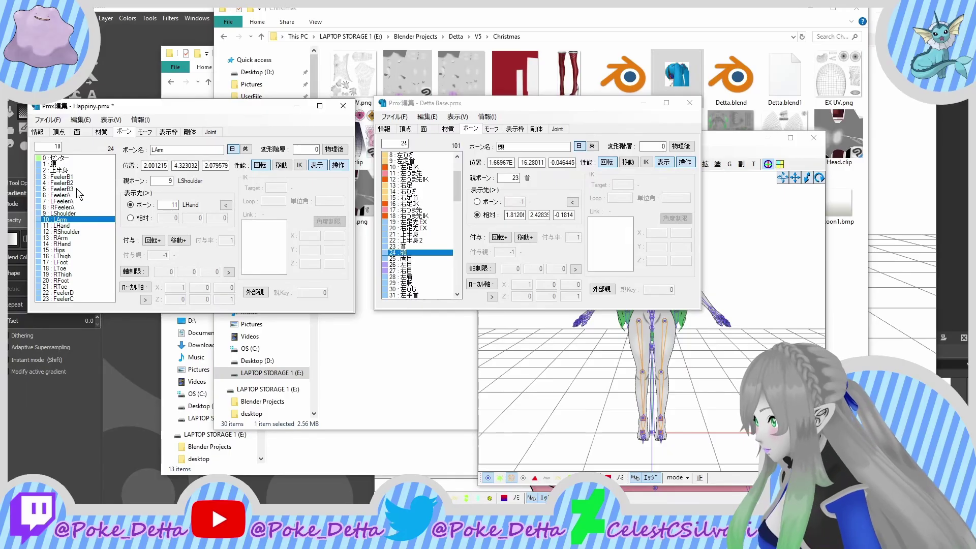
click(73, 165)
click(58, 170)
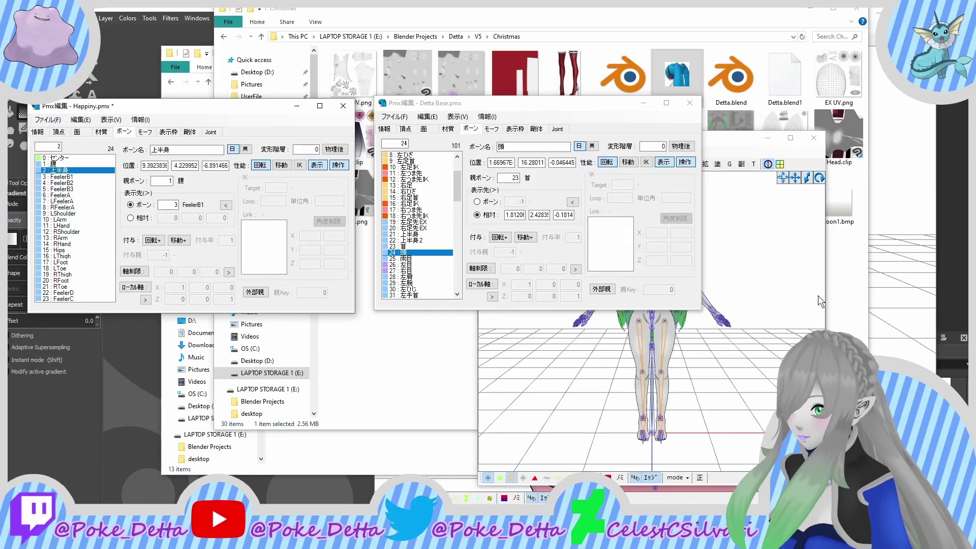
click(898, 301)
middle_drag(899, 301, 864, 346)
key(alt+Tab)
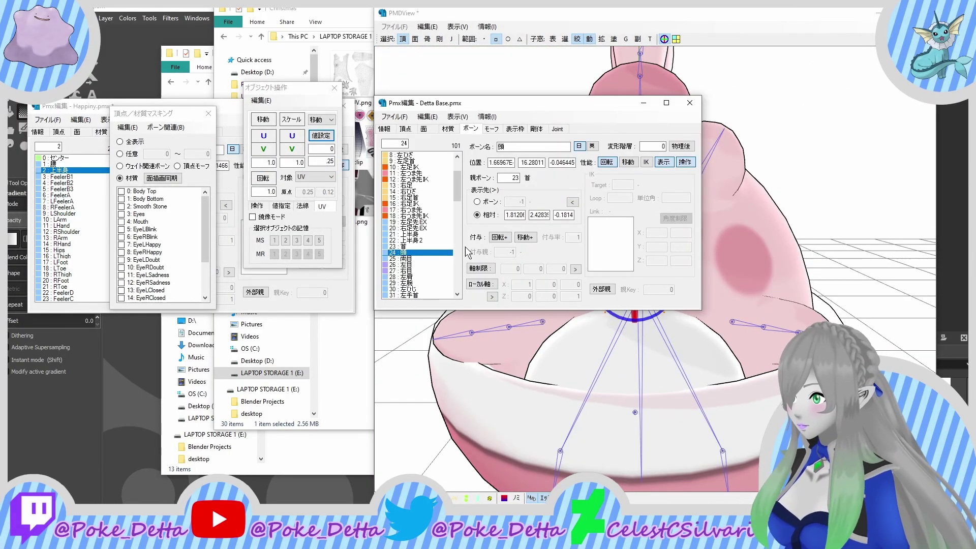
Step: Rename Happiny's head bone (bone 2) as 頭, copying the name from the matching bone in Detta Base.pmx
double_click(515, 147)
right_click(515, 146)
click(538, 182)
click(220, 150)
right_click(202, 150)
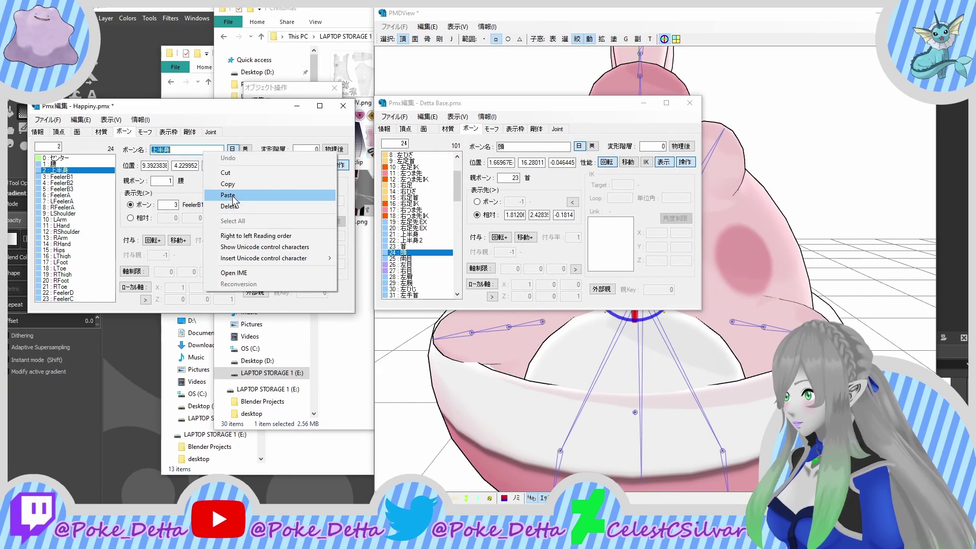
click(225, 196)
Step: Try renaming Happiny's LArm bone as 左肩, using the bone name copied from Detta Base.pmx
click(61, 219)
click(409, 276)
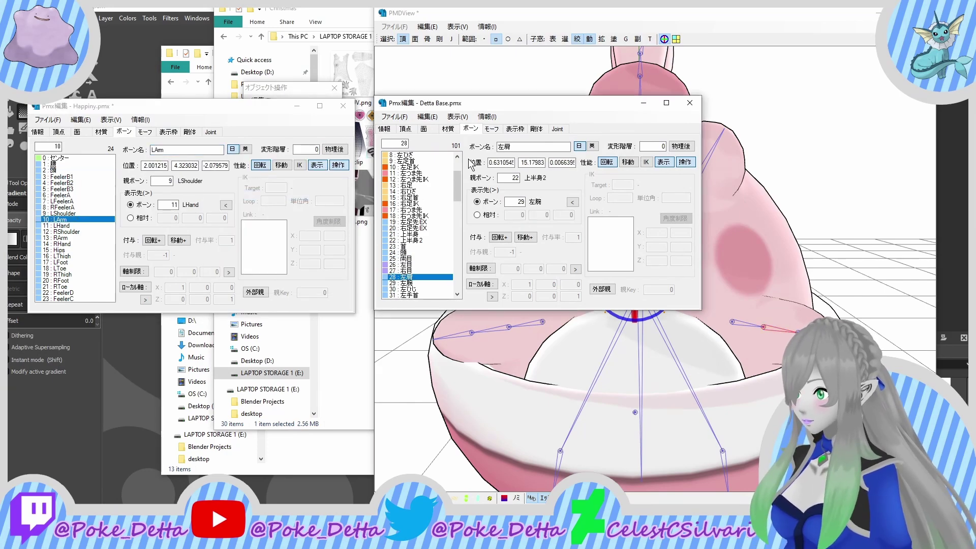
double_click(514, 146)
right_click(519, 147)
click(538, 181)
scroll(423, 248, down, 2)
click(402, 235)
double_click(185, 149)
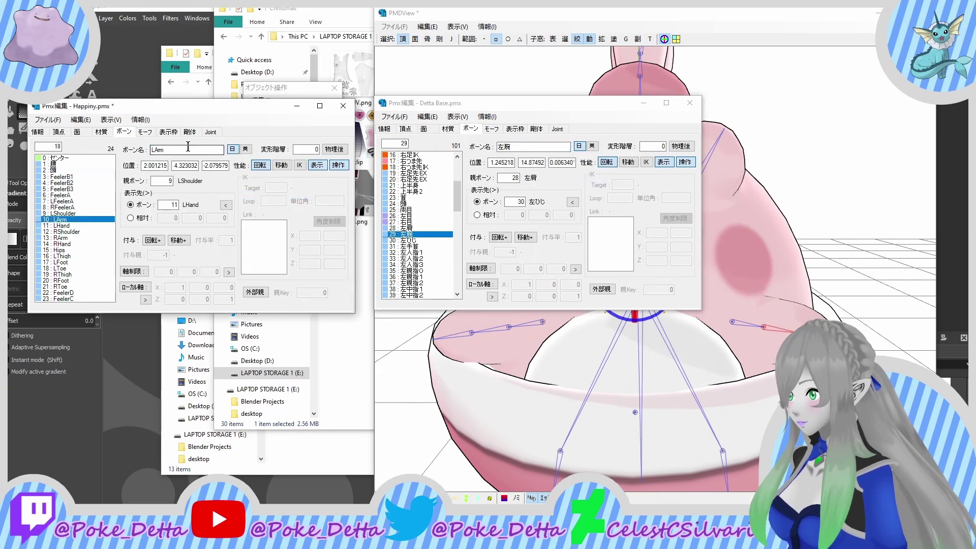
right_click(189, 149)
click(209, 192)
Step: Try renaming Happiny's LHand bone as 左腕, using the bone name copied from Detta Base.pmx
click(88, 225)
double_click(519, 146)
right_click(524, 144)
click(548, 175)
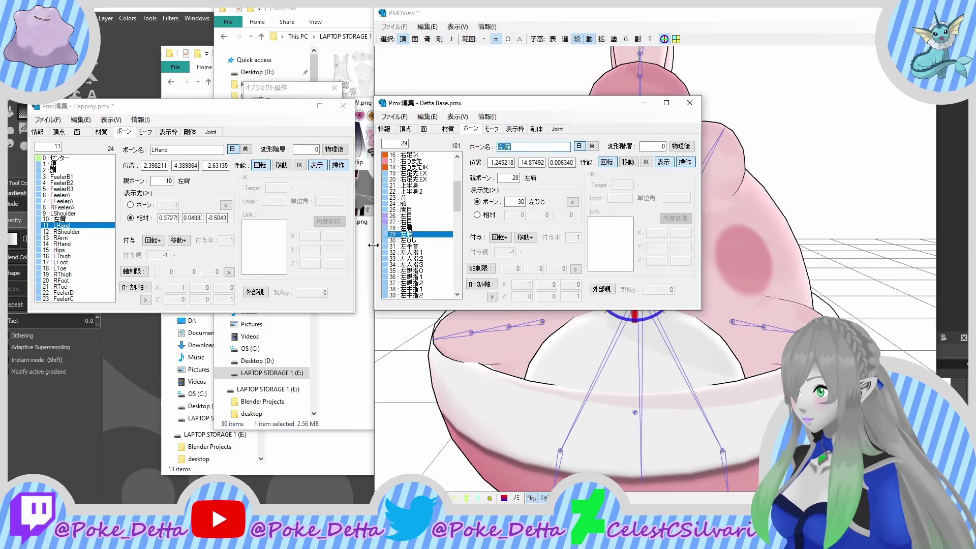
click(406, 240)
double_click(185, 149)
right_click(189, 148)
click(209, 192)
Step: Try renaming Happiny's RShoulder bone as 左ひじ, using the bone name copied from Detta Base.pmx
click(77, 232)
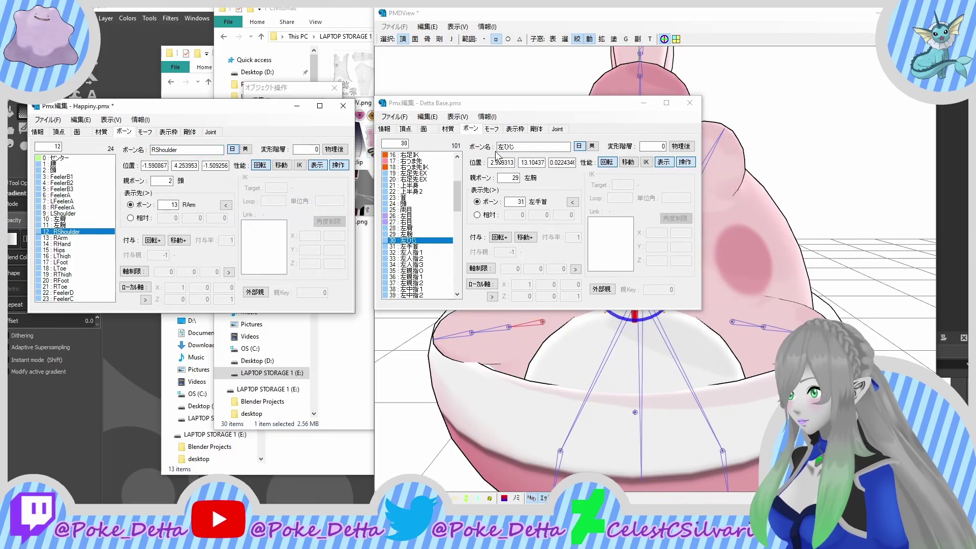
double_click(515, 147)
right_click(520, 147)
click(538, 176)
click(440, 246)
double_click(185, 149)
right_click(189, 148)
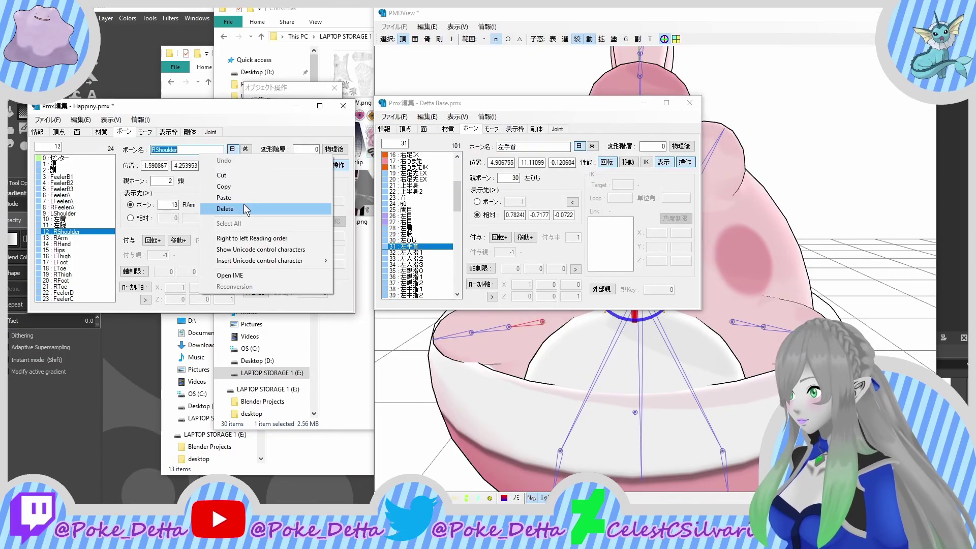
click(209, 192)
click(76, 237)
double_click(515, 147)
right_click(515, 147)
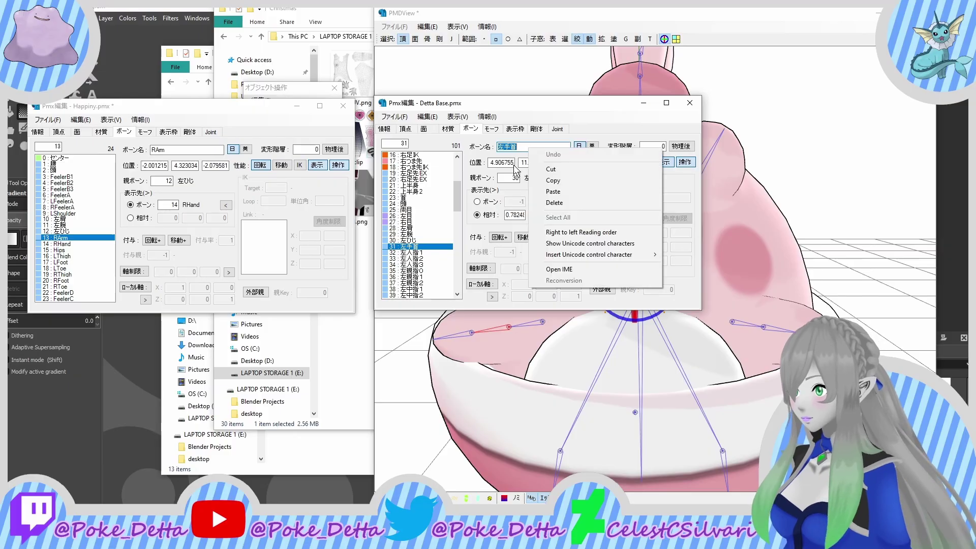
click(539, 176)
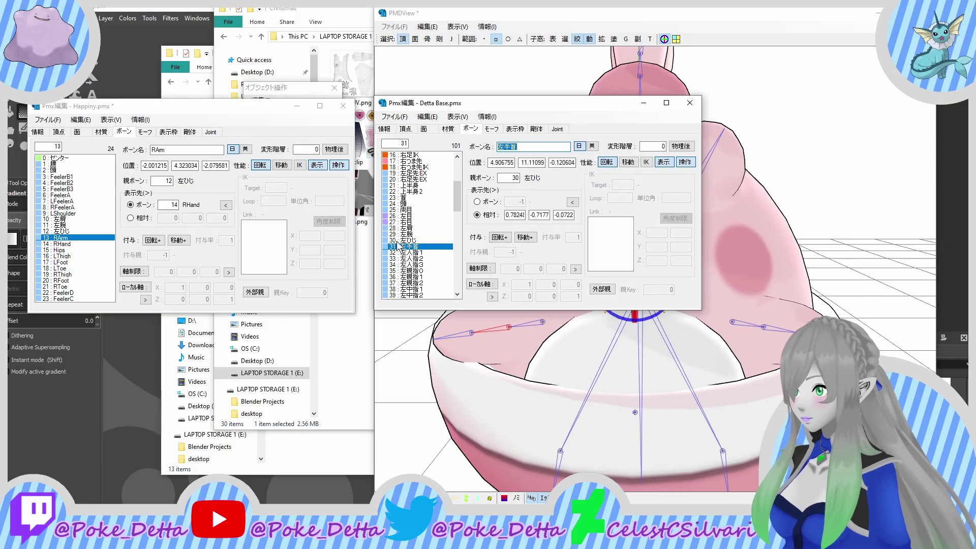
click(76, 231)
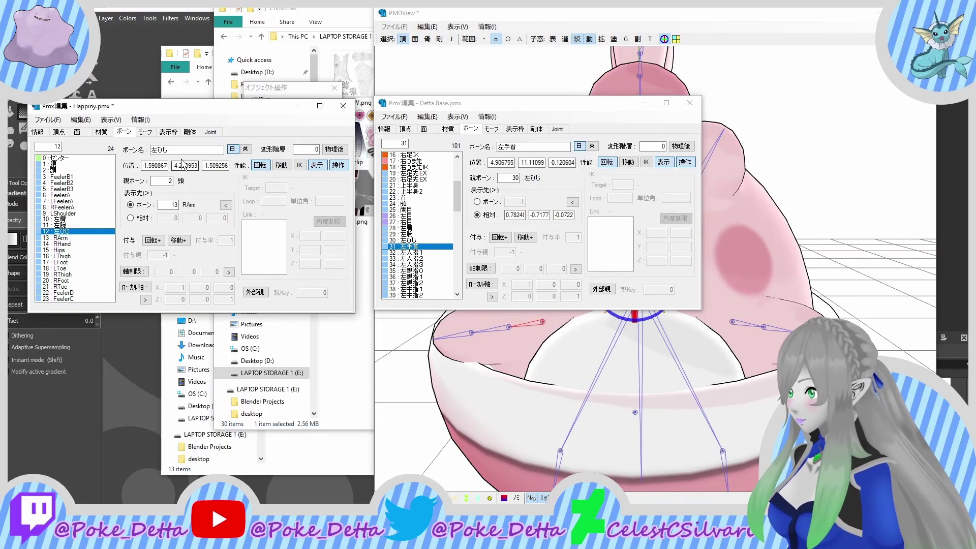
click(68, 219)
click(84, 215)
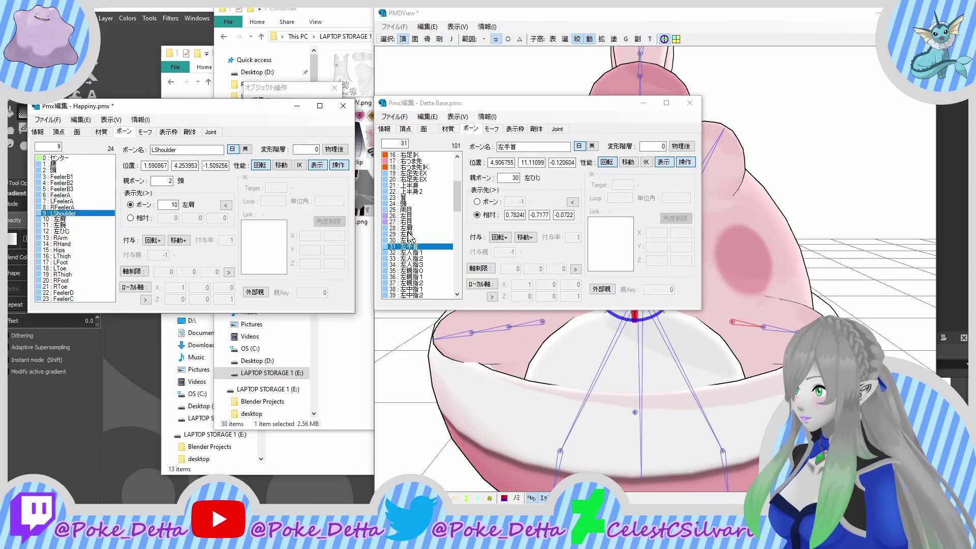
Step: Try renaming Happiny's LShoulder bone as 左腕, using the bone name copied from Detta Base.pmx
click(405, 234)
double_click(518, 147)
right_click(523, 149)
click(534, 181)
click(421, 240)
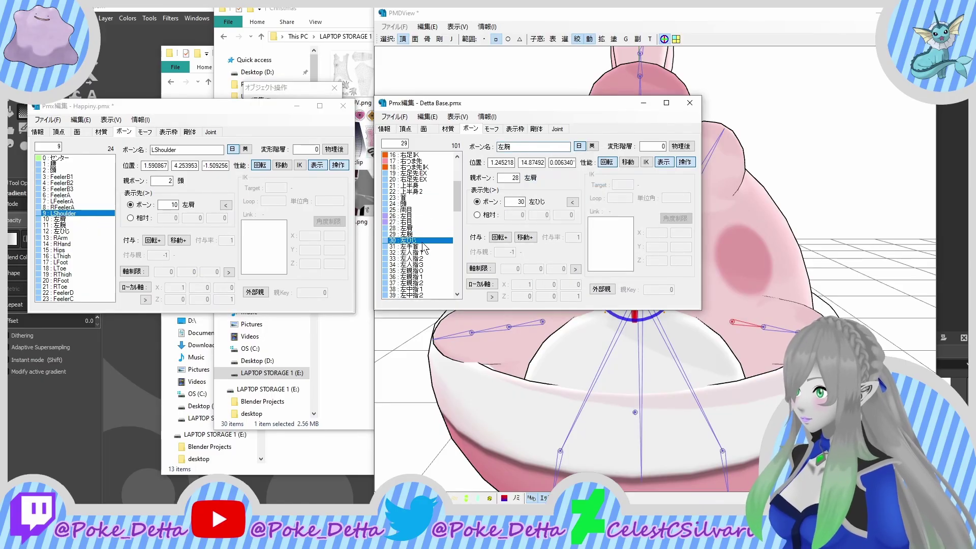
double_click(182, 150)
right_click(183, 152)
click(207, 196)
Step: Try changing the name of Happiny's left arm bone (bone 10) to 左ひじ, copied from Detta Base.pmx
click(82, 220)
double_click(512, 146)
right_click(513, 146)
click(536, 179)
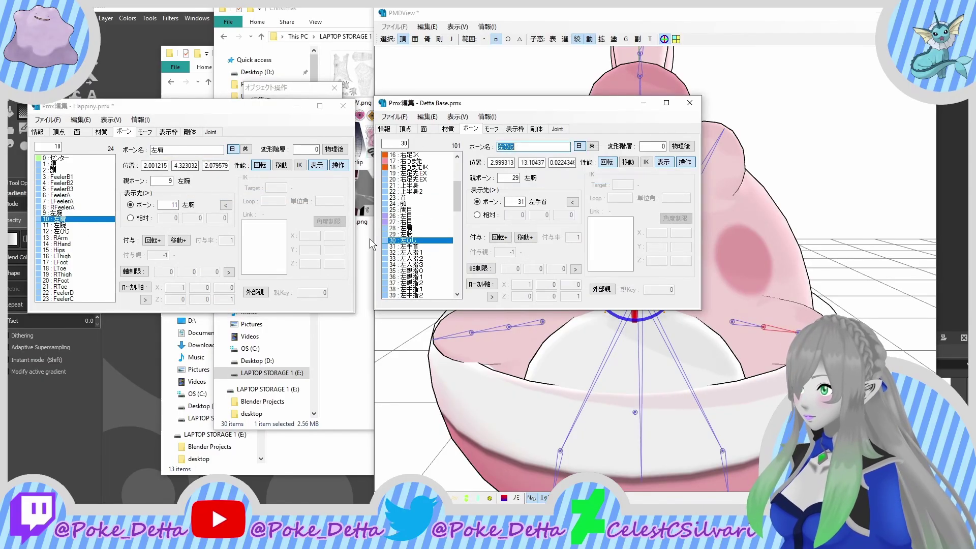
click(417, 246)
double_click(175, 149)
right_click(175, 149)
click(187, 195)
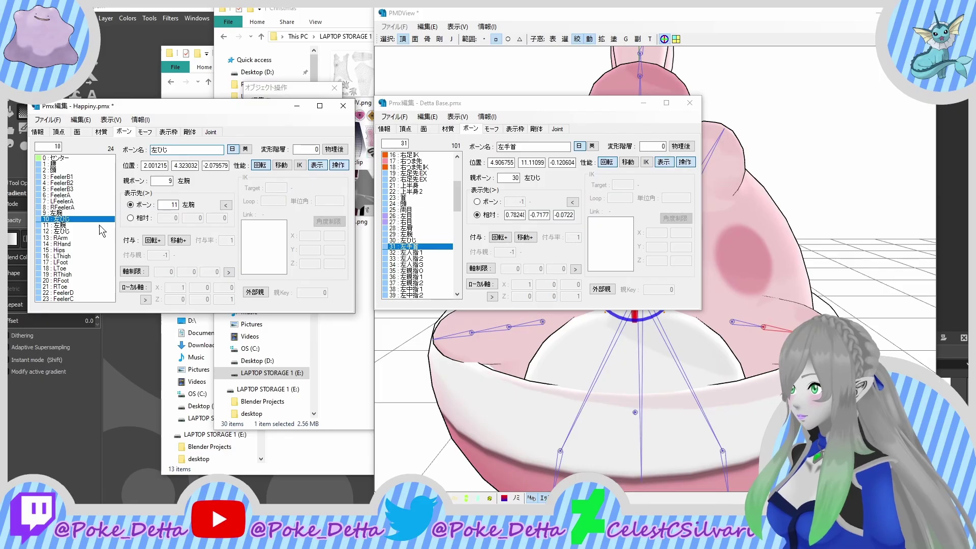
Step: Undo the shoulder, arm and hand bone renames in Happiny and restore the head bone's name 頭
click(66, 208)
click(58, 214)
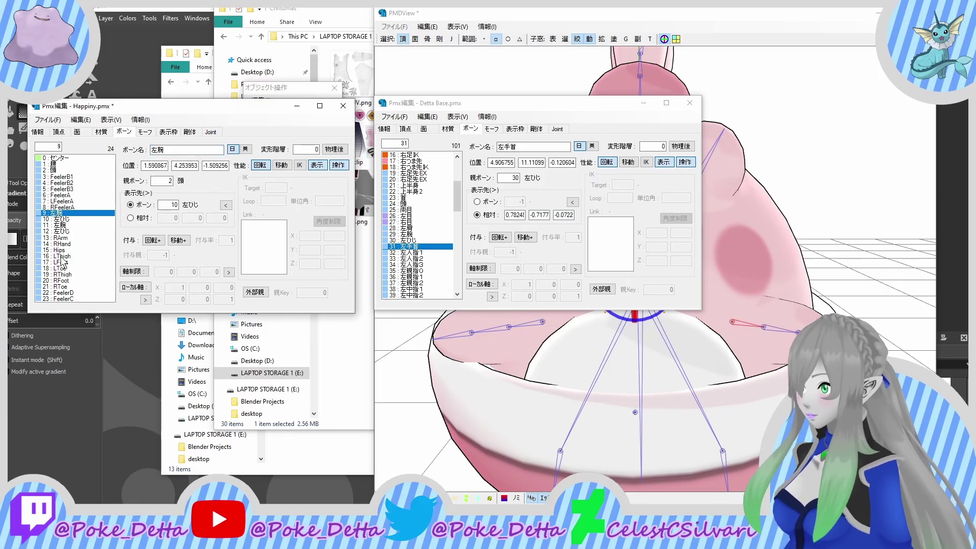
key(ctrl+z)
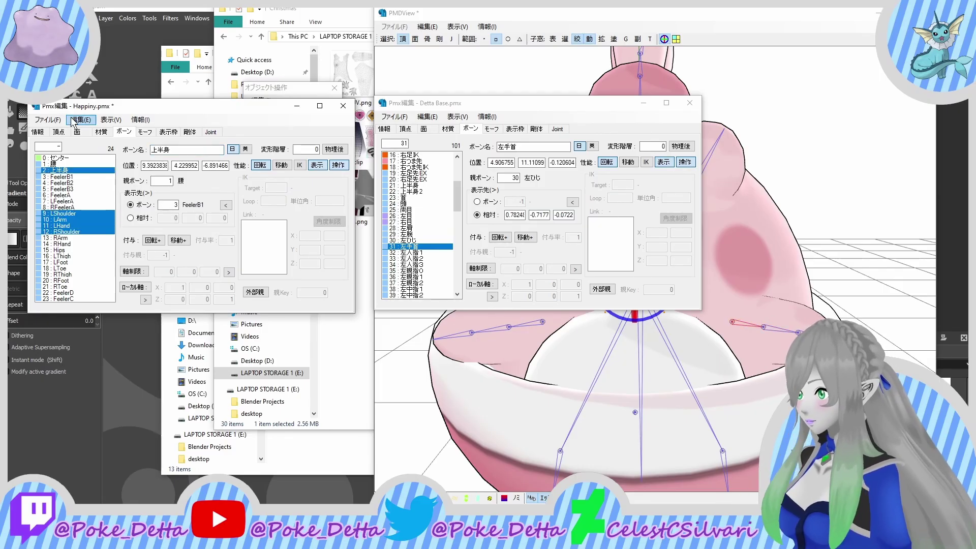
click(81, 119)
click(121, 183)
Step: Rename Happiny's LShoulder bone as 左肩, copying the name from the matching bone in Detta Base.pmx
click(103, 219)
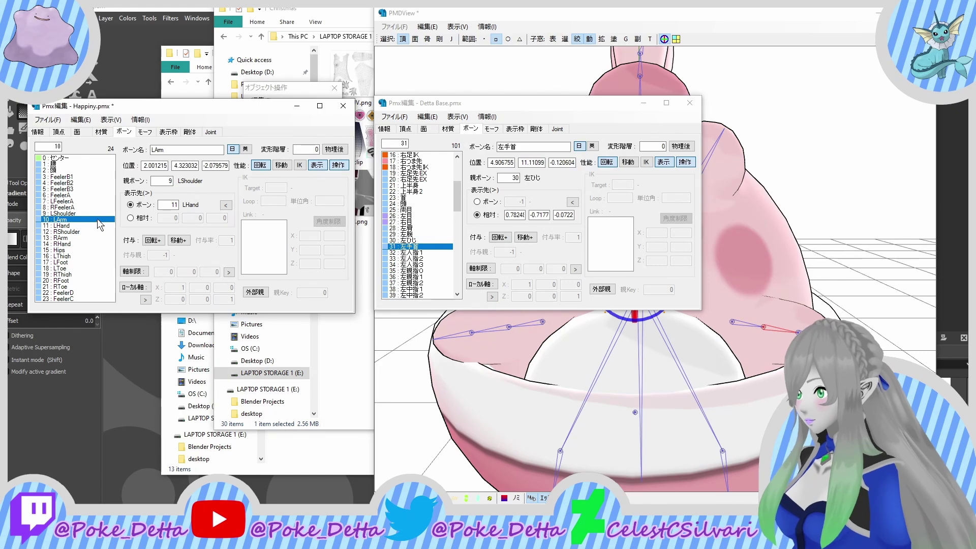
key(Up)
click(392, 228)
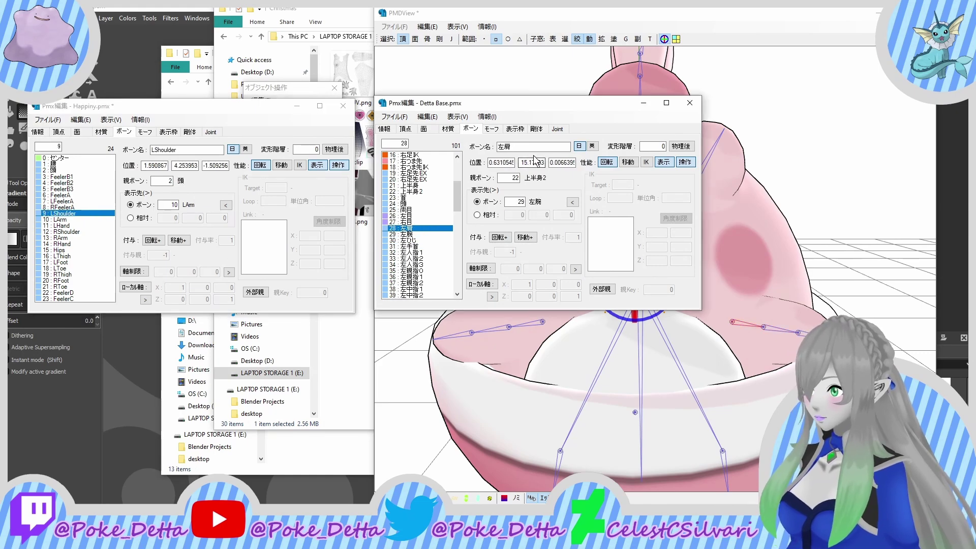
right_click(528, 147)
click(548, 181)
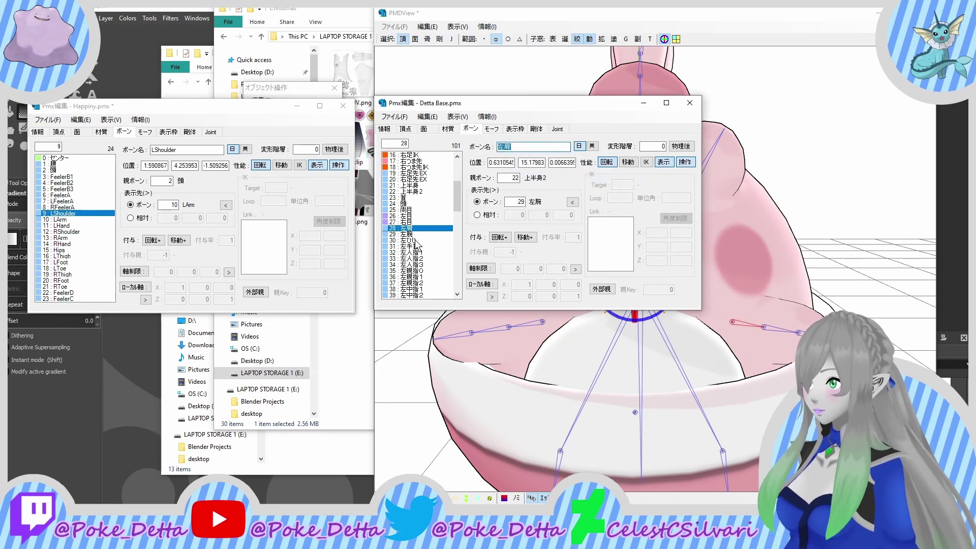
click(390, 234)
right_click(174, 150)
click(200, 195)
Step: Rename Happiny's LArm bone as 左腕, copying the name from the matching bone in Detta Base.pmx
click(97, 219)
right_click(520, 145)
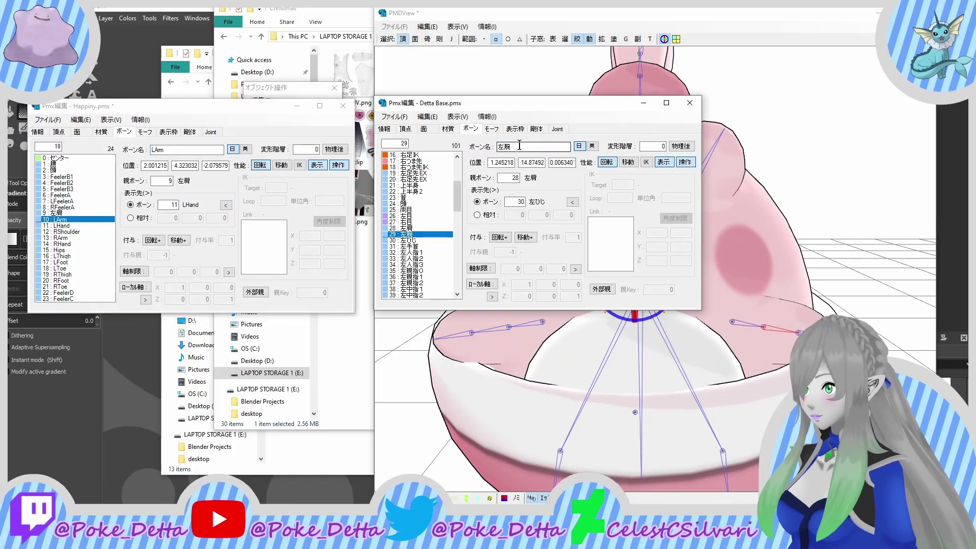
click(547, 181)
click(407, 246)
right_click(175, 149)
click(196, 192)
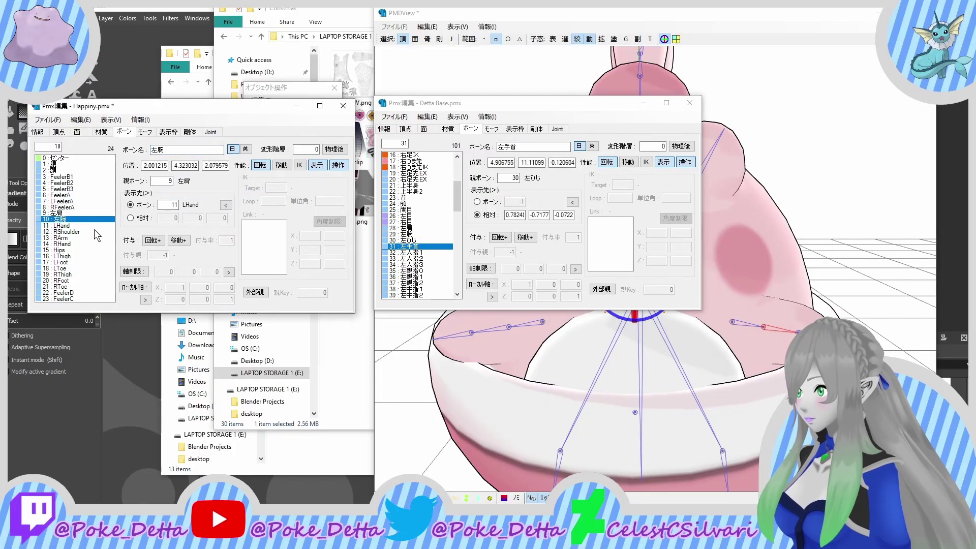
Step: Rename Happiny's LHand bone as 左手首, copying the name from the matching bone in Detta Base.pmx
click(61, 225)
right_click(553, 147)
click(554, 181)
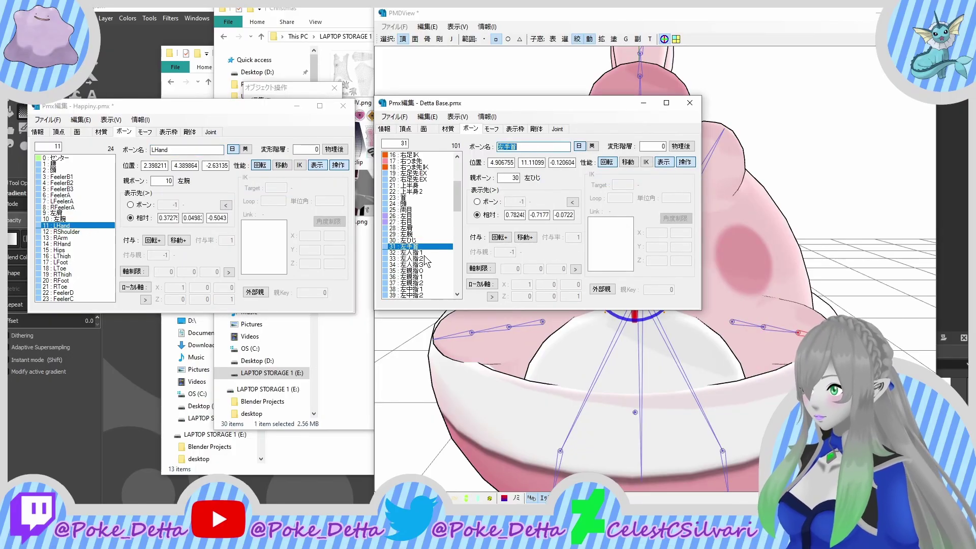
scroll(424, 255, down, 5)
click(409, 246)
right_click(174, 150)
click(207, 191)
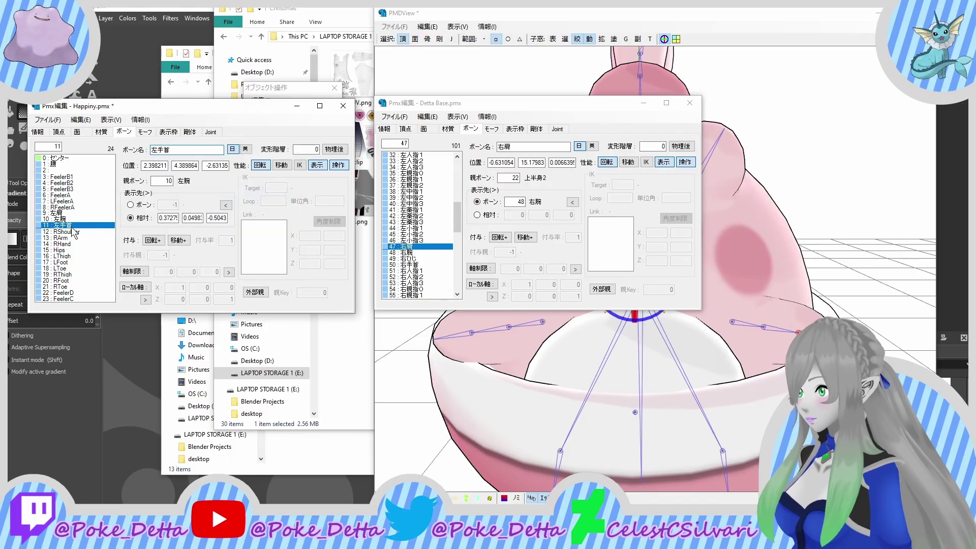
Step: Rename Happiny's RShoulder bone as 右肩, copying the name from Detta Base.pmx, and select the RArm bone
click(72, 231)
right_click(525, 147)
click(526, 181)
click(407, 252)
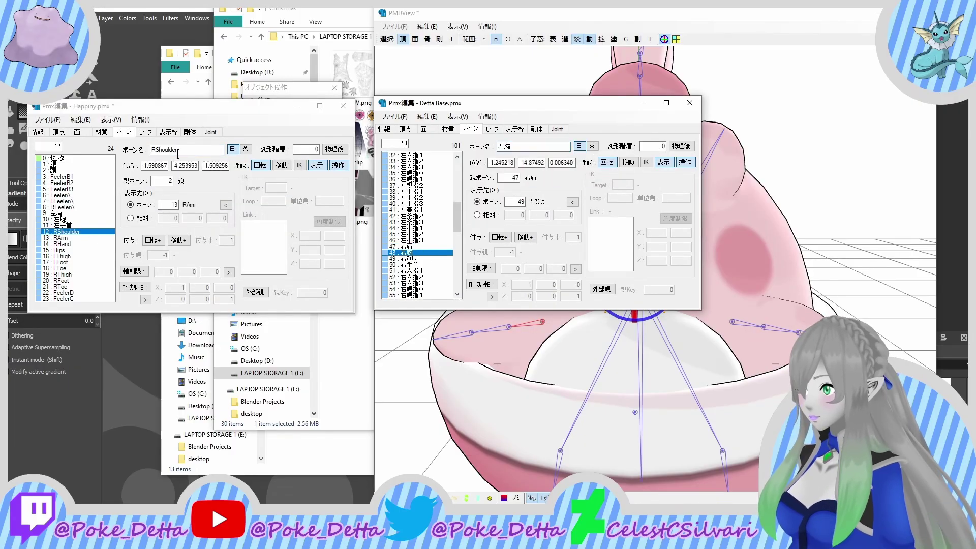
right_click(178, 150)
click(214, 198)
drag(102, 238, 109, 245)
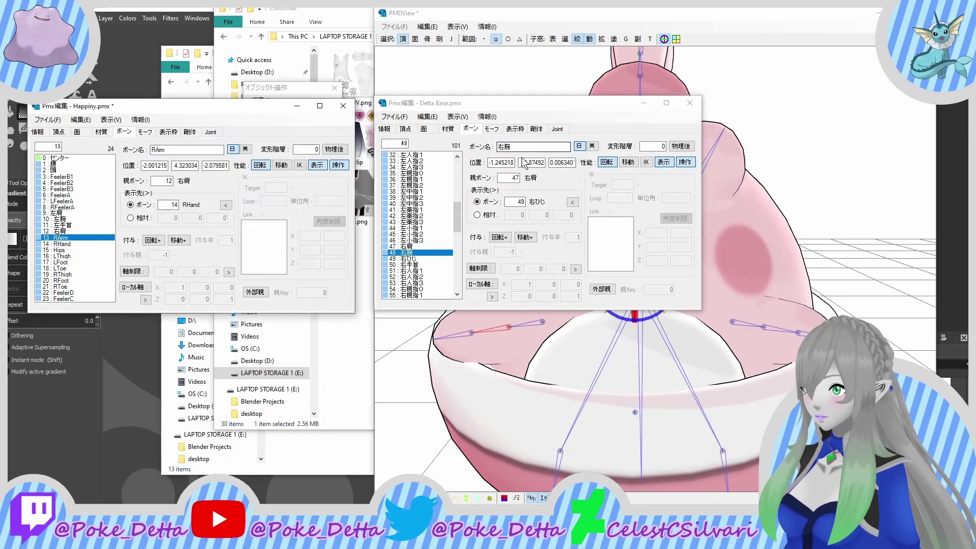
Step: Rename Happiny's RArm bone as 右腕, copying the name from the matching bone in Detta Base.pmx
right_click(508, 149)
click(528, 182)
click(420, 259)
click(420, 264)
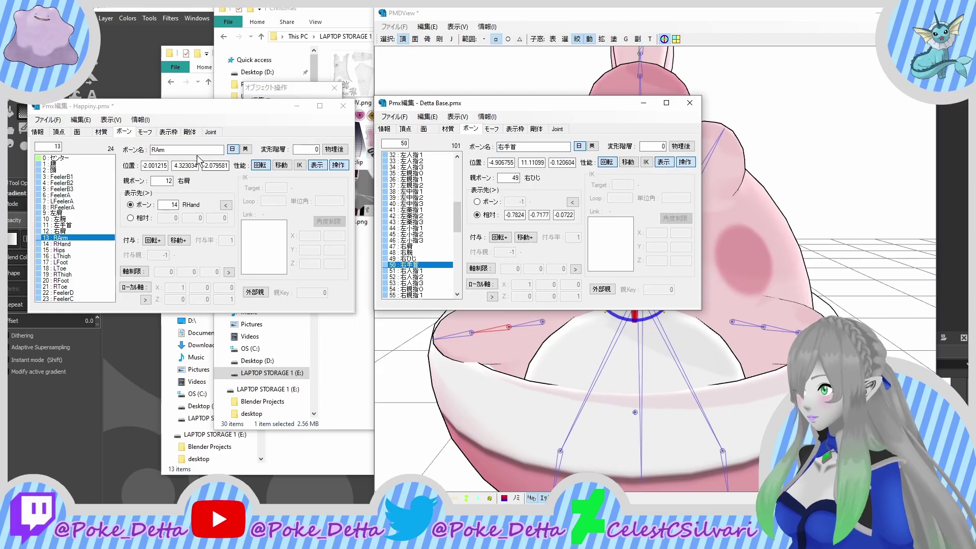
right_click(196, 150)
click(216, 194)
Step: Rename Happiny's RHand bone as 右手首, copying the name from the matching bone in Detta Base.pmx
click(76, 244)
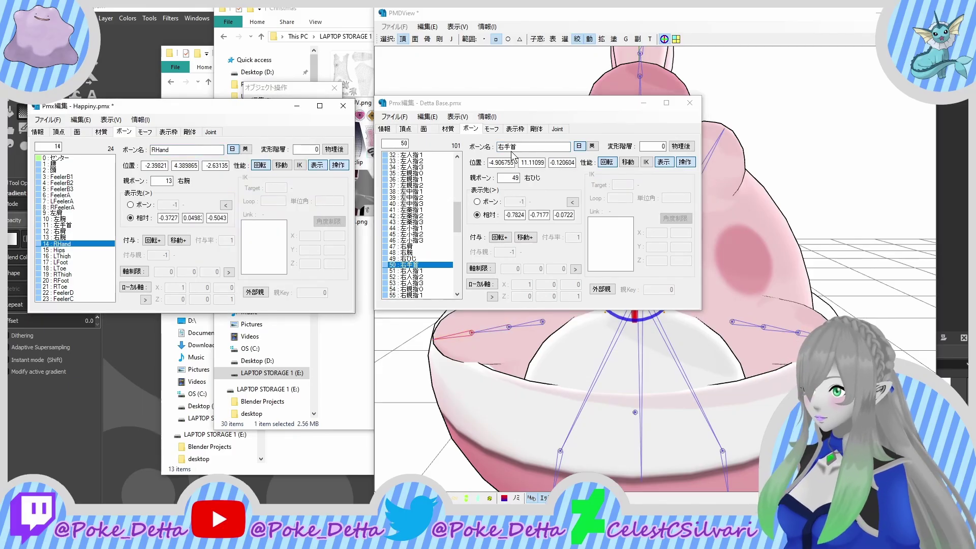
right_click(508, 148)
click(529, 182)
scroll(414, 267, down, 8)
scroll(410, 267, up, 10)
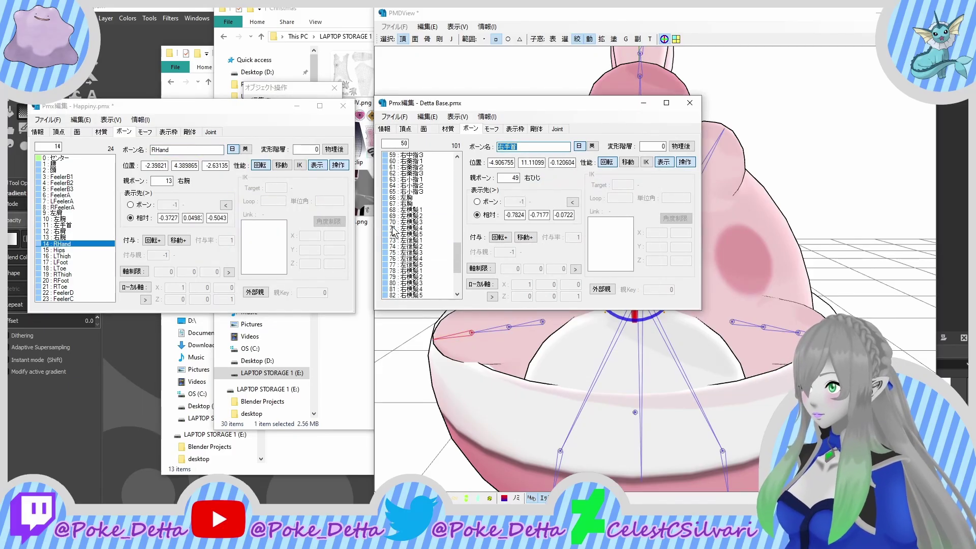
click(406, 191)
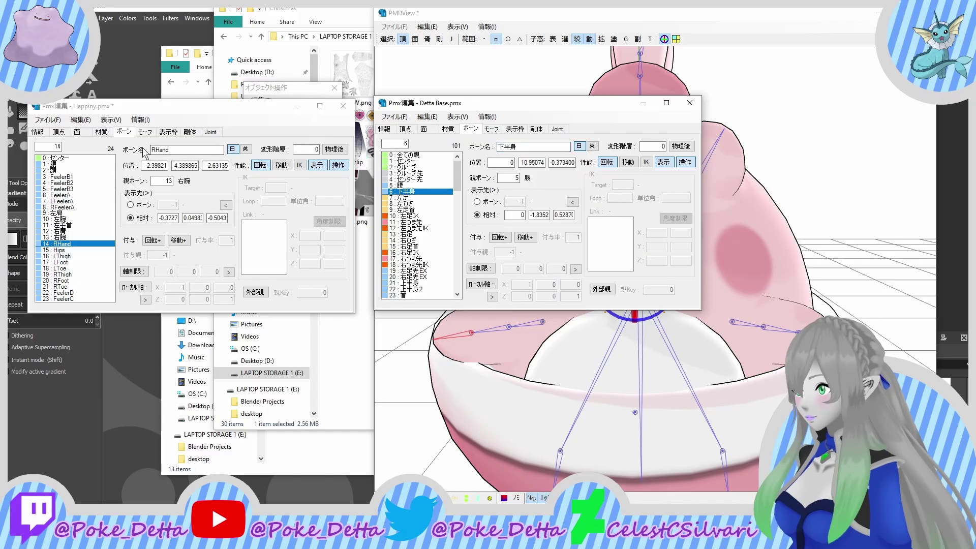
right_click(196, 149)
click(216, 194)
Step: Rename Happiny's Hips bone as 下半身, copying the name from the matching bone in Detta Base.pmx
click(59, 250)
right_click(514, 148)
click(537, 182)
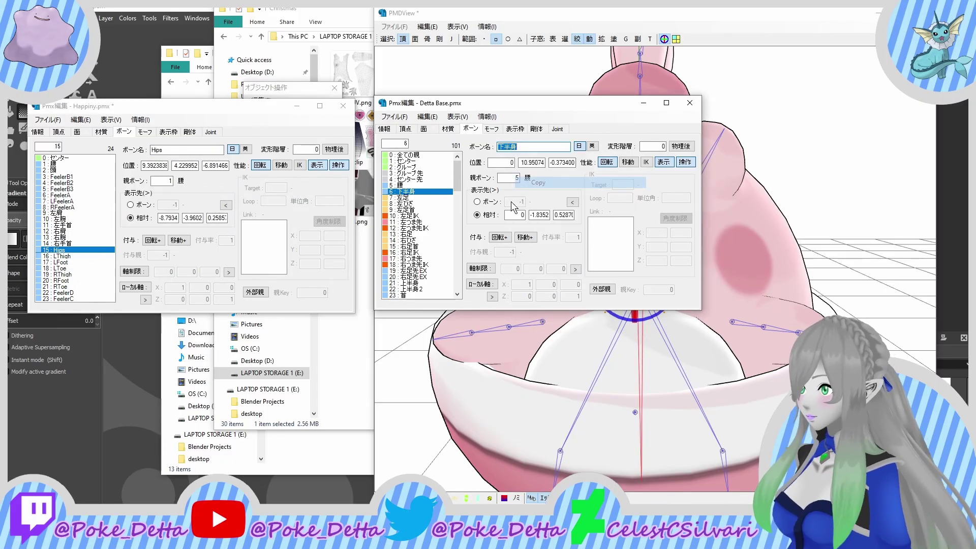
click(406, 198)
right_click(195, 150)
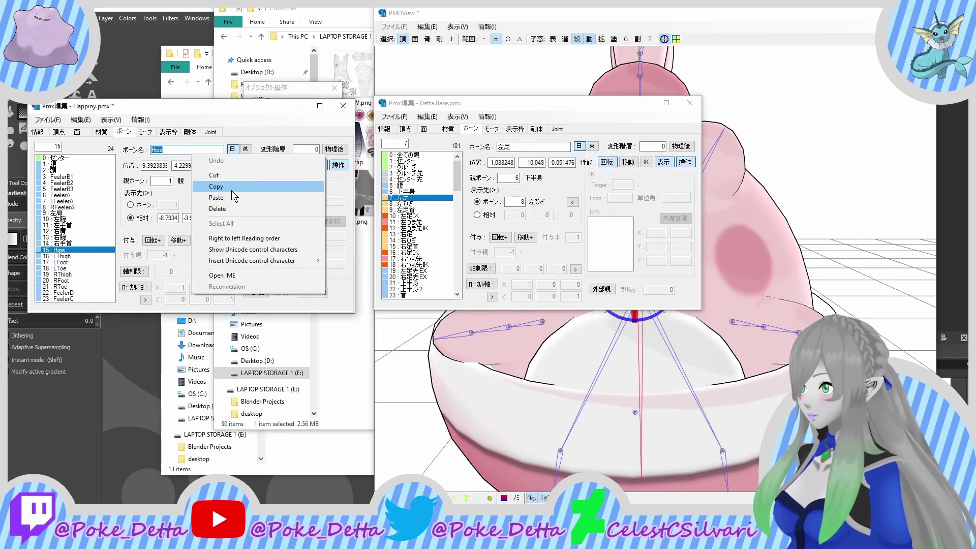
click(229, 191)
Step: Rename Happiny's LThigh bone as 左足, copying the name from the matching bone in Detta Base.pmx
click(71, 255)
right_click(514, 147)
click(538, 176)
click(406, 210)
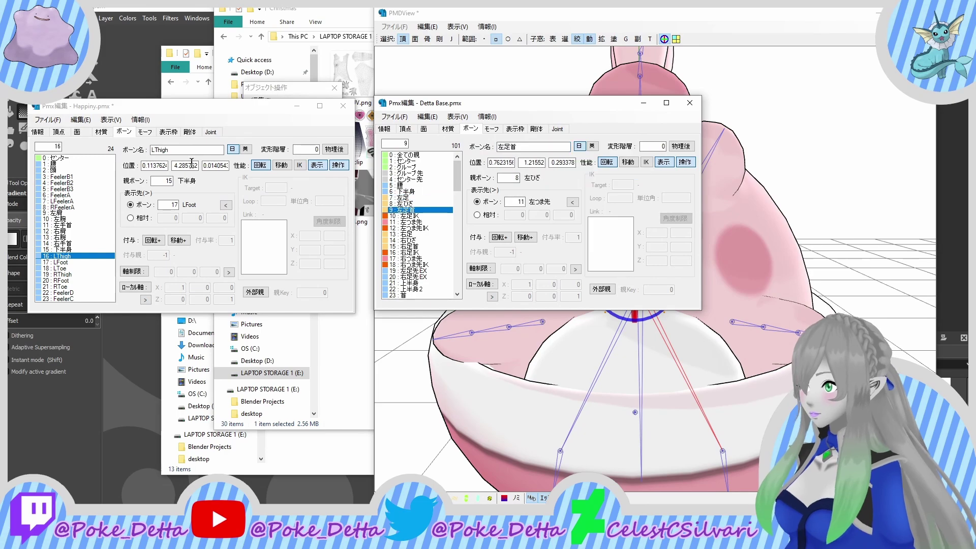
right_click(188, 149)
click(228, 191)
Step: Rename Happiny's LFoot bone as 左足首, copying the name from the matching bone in Detta Base.pmx
click(60, 262)
right_click(543, 145)
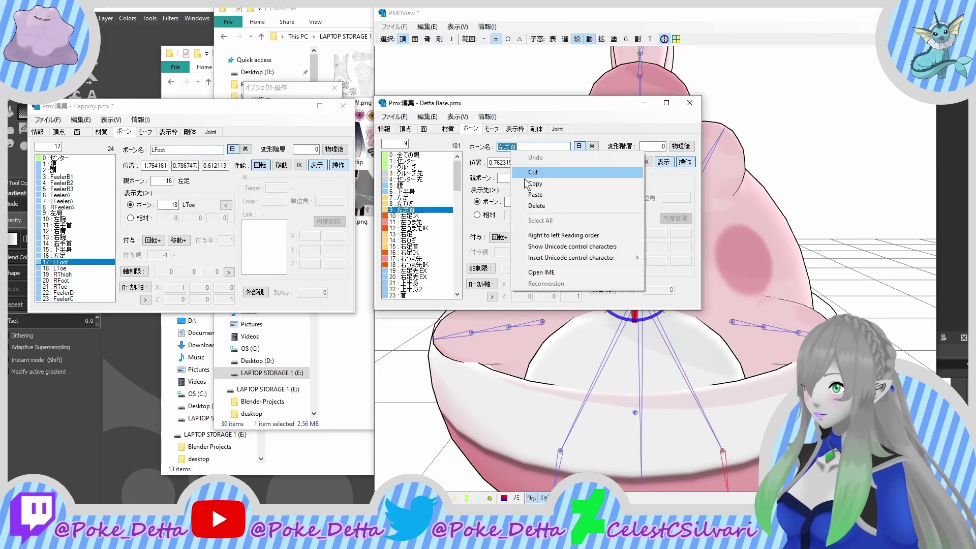
click(538, 177)
click(407, 271)
right_click(207, 151)
click(229, 194)
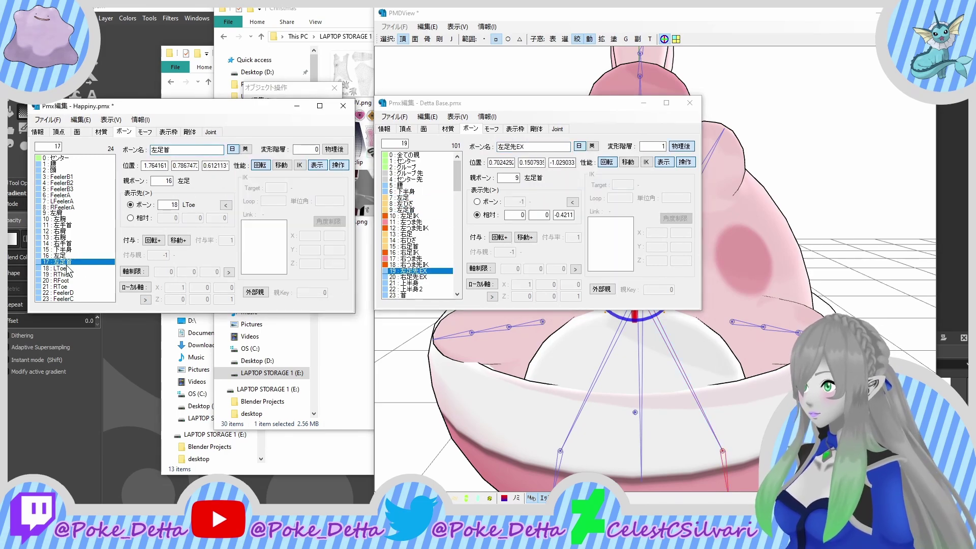
Step: Rename Happiny's LToe bone as 左足先EX, copying the name from the matching bone in Detta Base.pmx
click(59, 268)
right_click(534, 146)
click(538, 176)
click(406, 233)
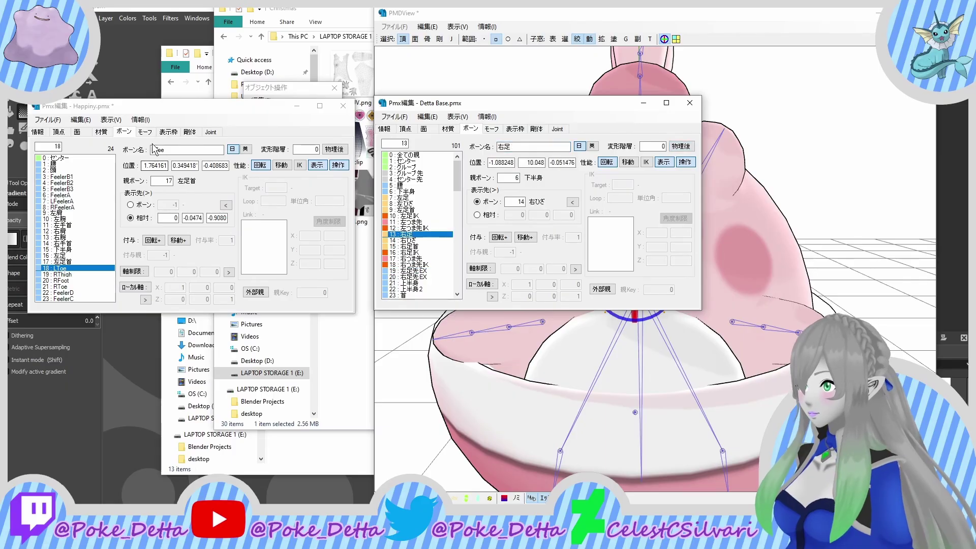
right_click(168, 150)
click(196, 192)
Step: Rename Happiny's RThigh bone as 右足, copying the name from the matching bone in Detta Base.pmx
click(61, 274)
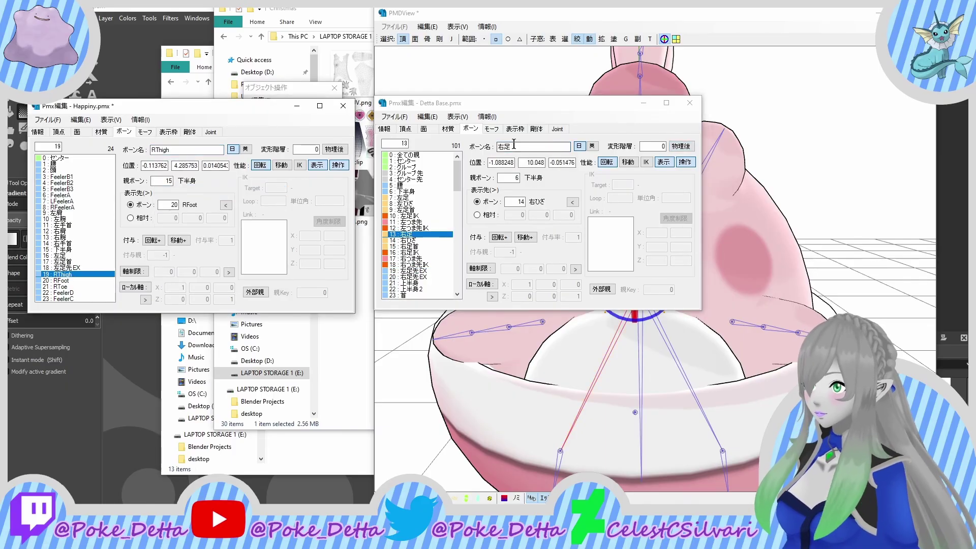
click(407, 246)
right_click(170, 150)
click(194, 192)
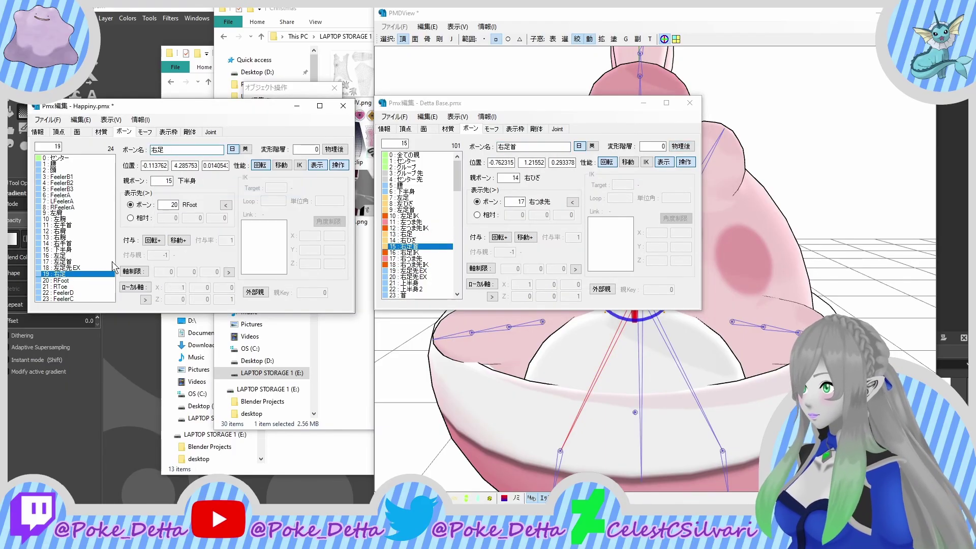
Step: Rename Happiny's RFoot bone as 右足首, copying the name from the matching bone in Detta Base.pmx
click(61, 280)
right_click(527, 147)
click(552, 179)
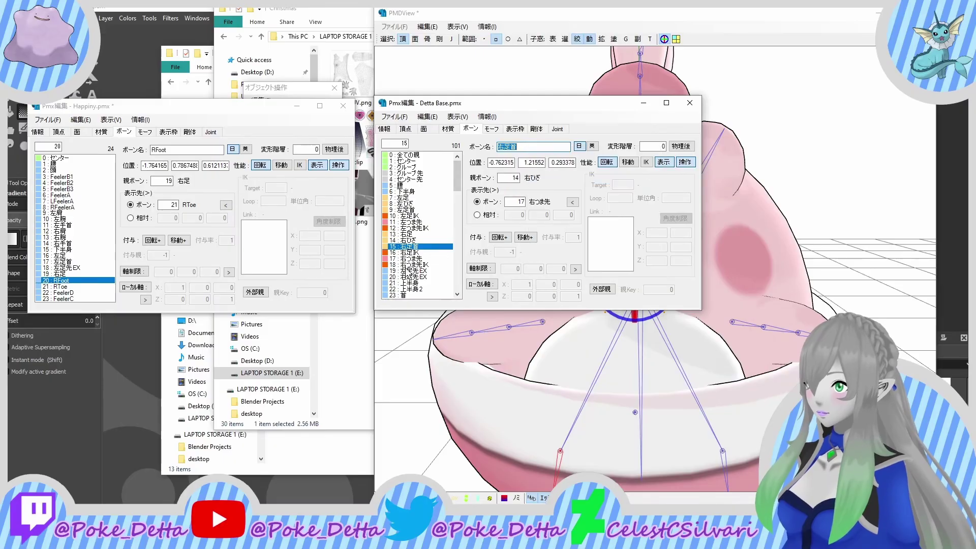
click(427, 276)
right_click(168, 150)
click(190, 195)
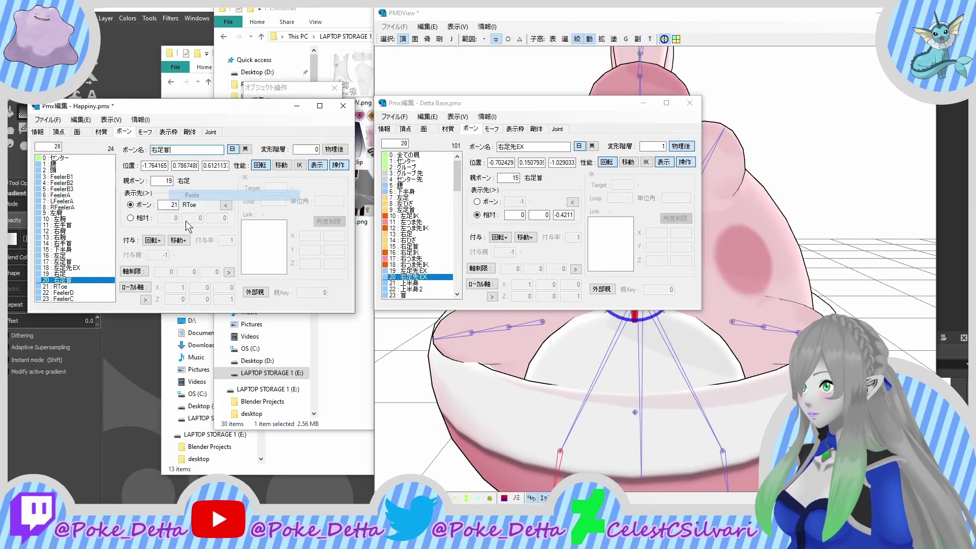
Step: Rename Happiny's RToe bone as 右足先EX, copying the name from the matching bone in Detta Base.pmx
click(84, 285)
right_click(512, 147)
click(551, 178)
right_click(167, 150)
click(190, 195)
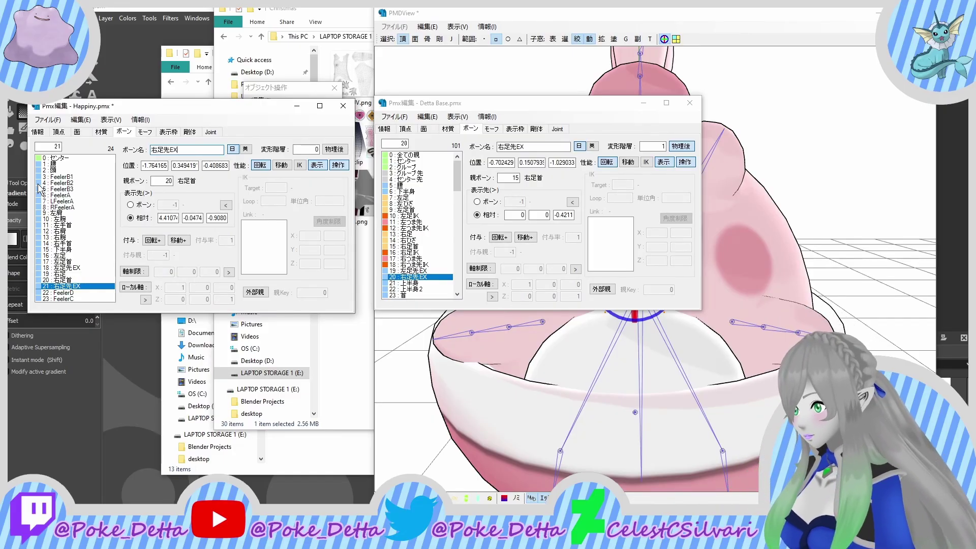
click(88, 126)
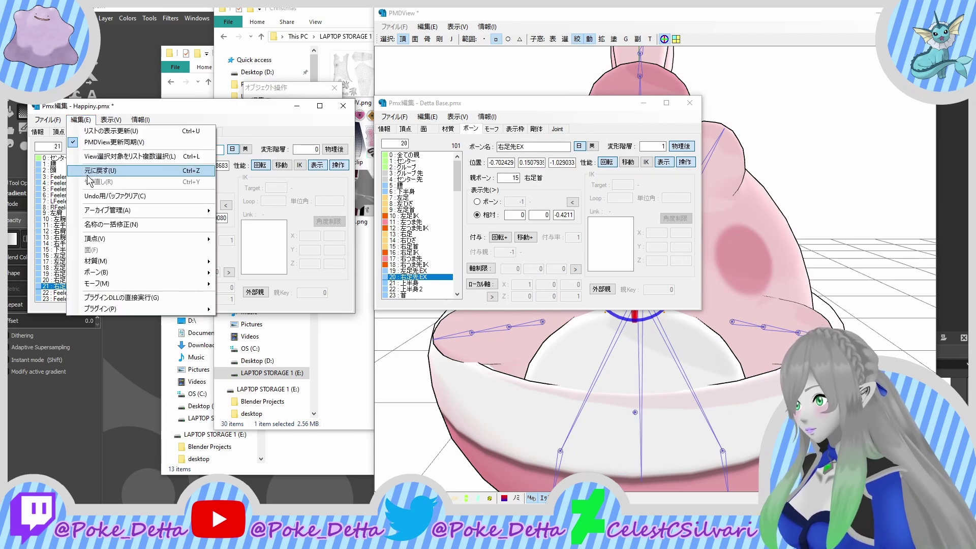
mouse_move(120, 275)
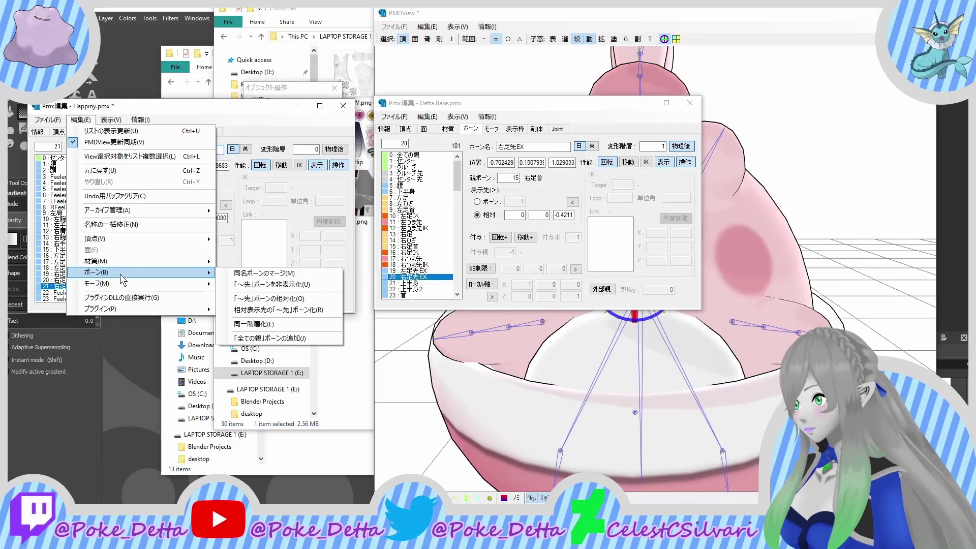
mouse_move(193, 261)
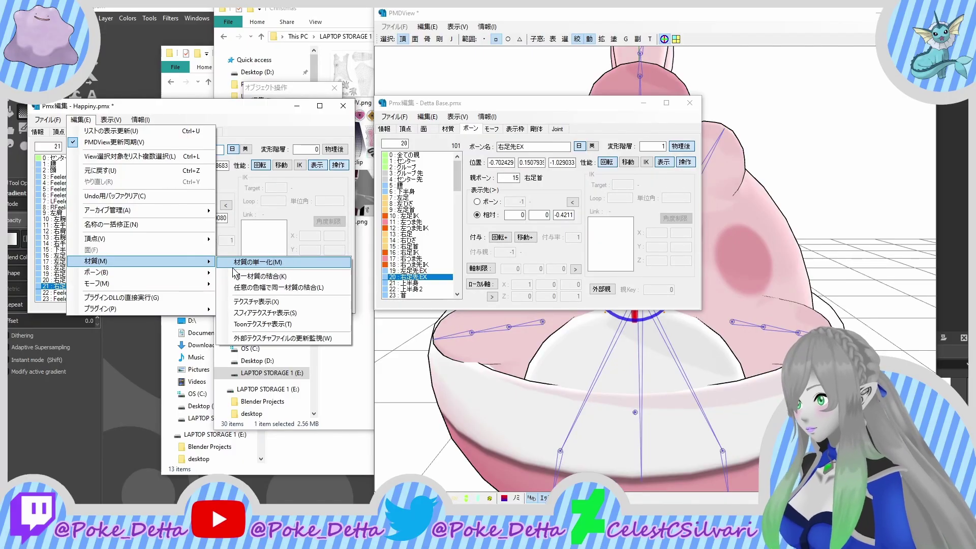
click(247, 273)
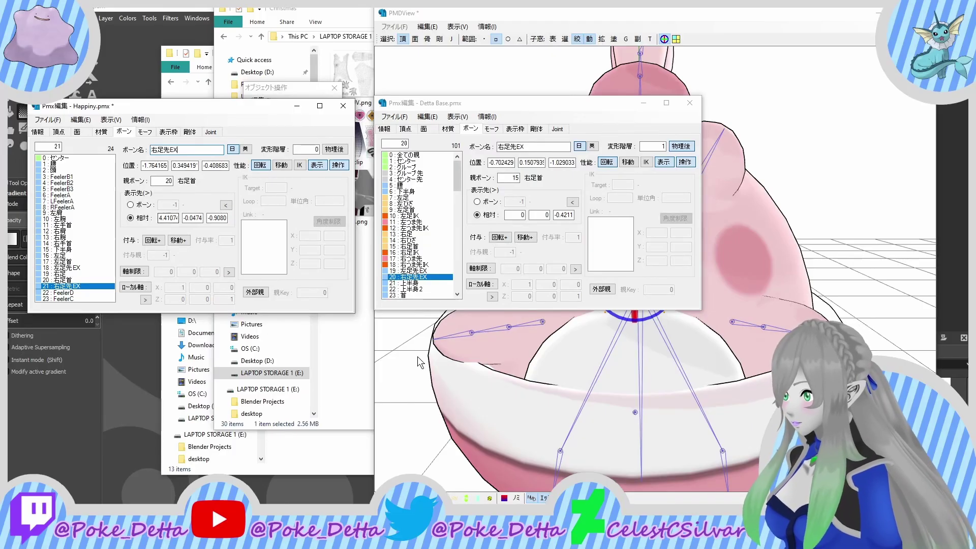
Step: Select Happiny's FeelerB1 bone and examine where it sits on the model's head from the side
click(451, 334)
right_drag(450, 333, 448, 343)
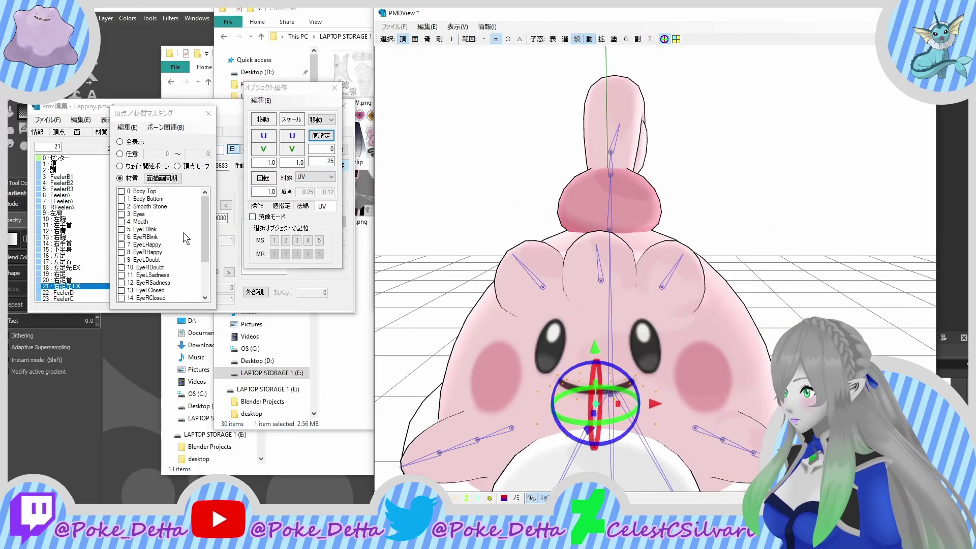
click(76, 177)
right_drag(544, 255, 578, 261)
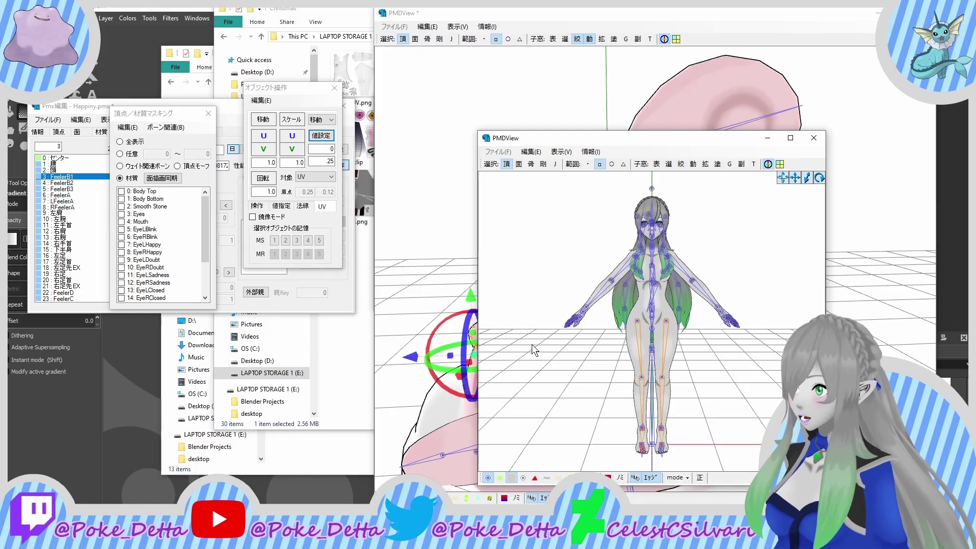
Step: Select the first ponytail bone near the hair ribbon on the Detta Base model and look it up in that model's bone list
right_drag(531, 343, 545, 318)
scroll(544, 318, up, 5)
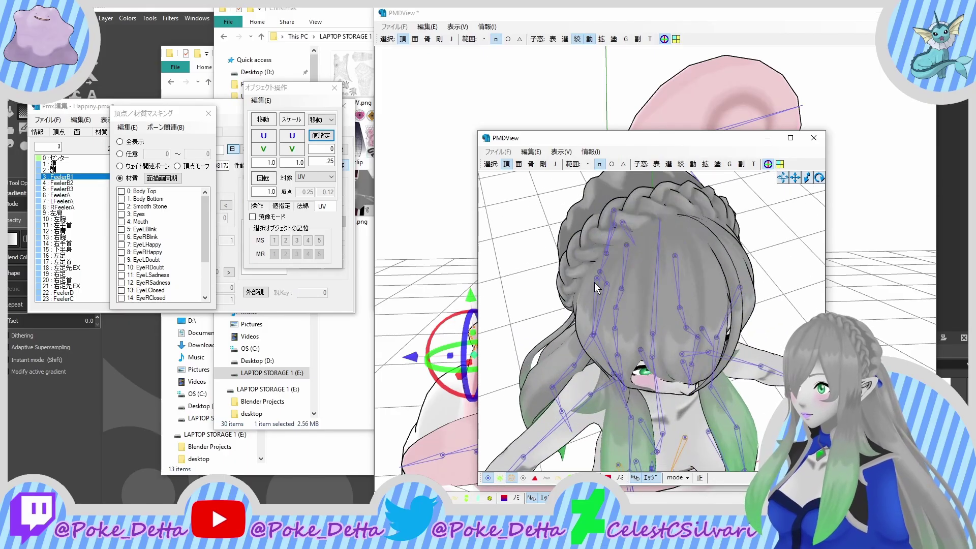
right_drag(593, 282, 554, 278)
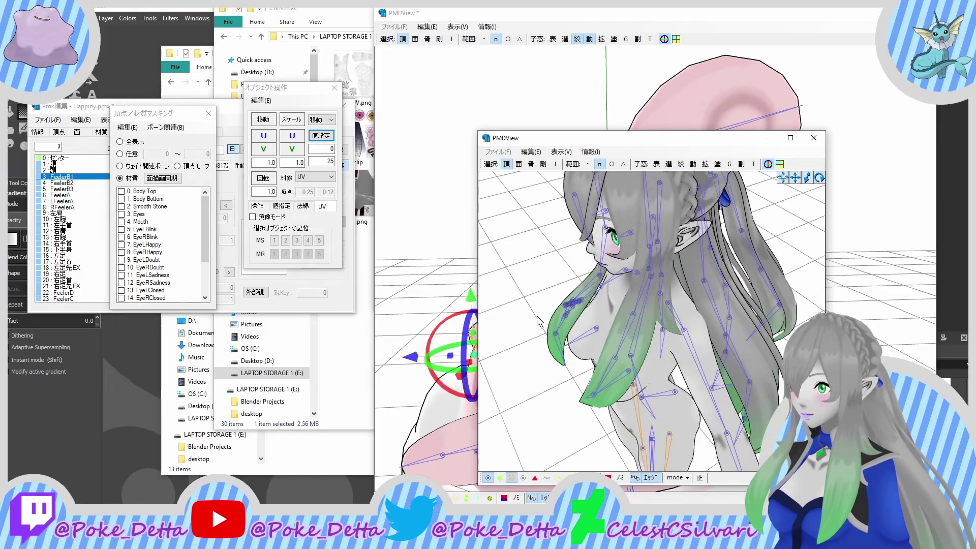
right_drag(538, 321, 671, 332)
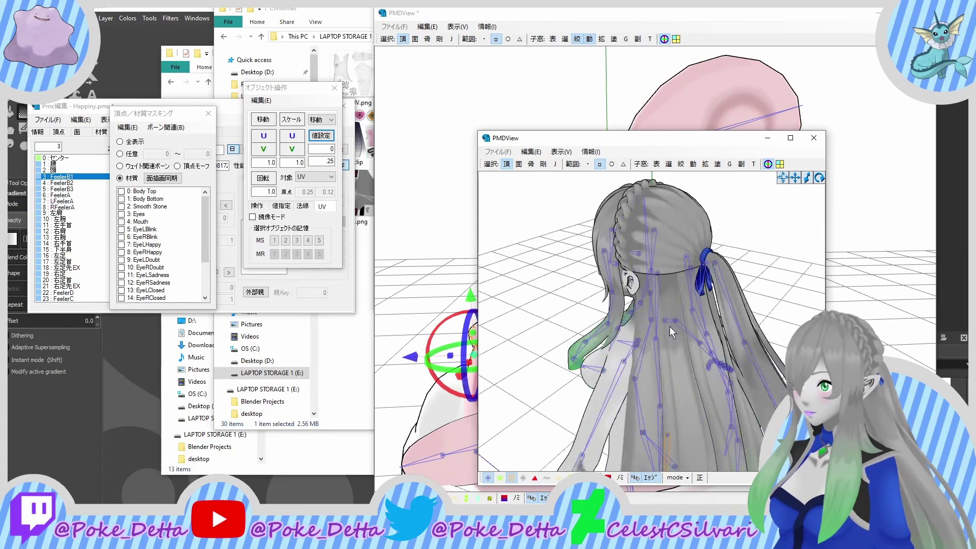
scroll(669, 326, up, 3)
click(748, 207)
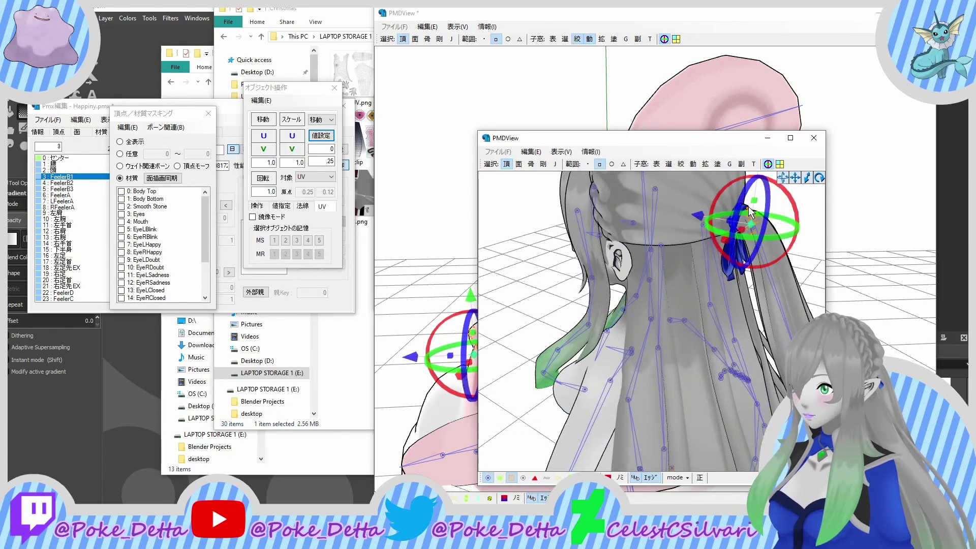
click(530, 164)
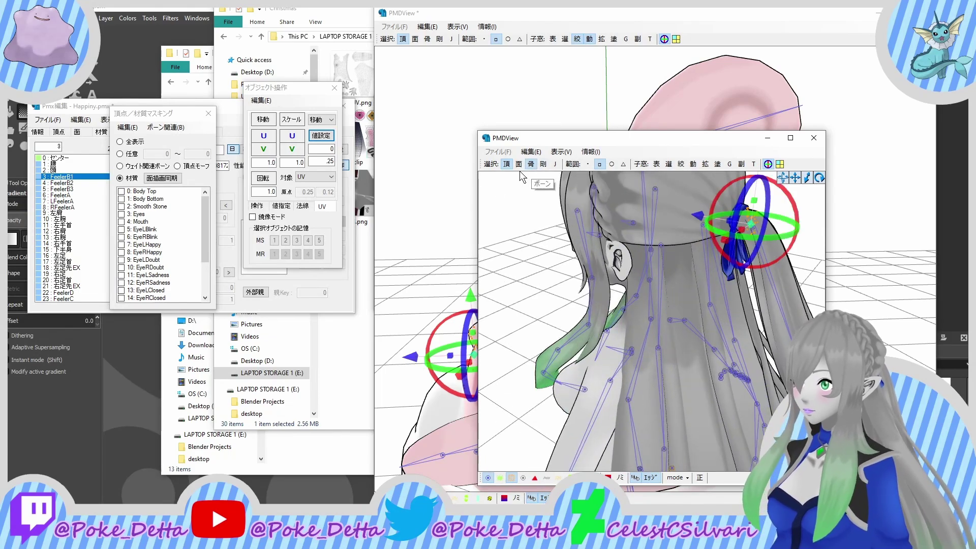
click(523, 255)
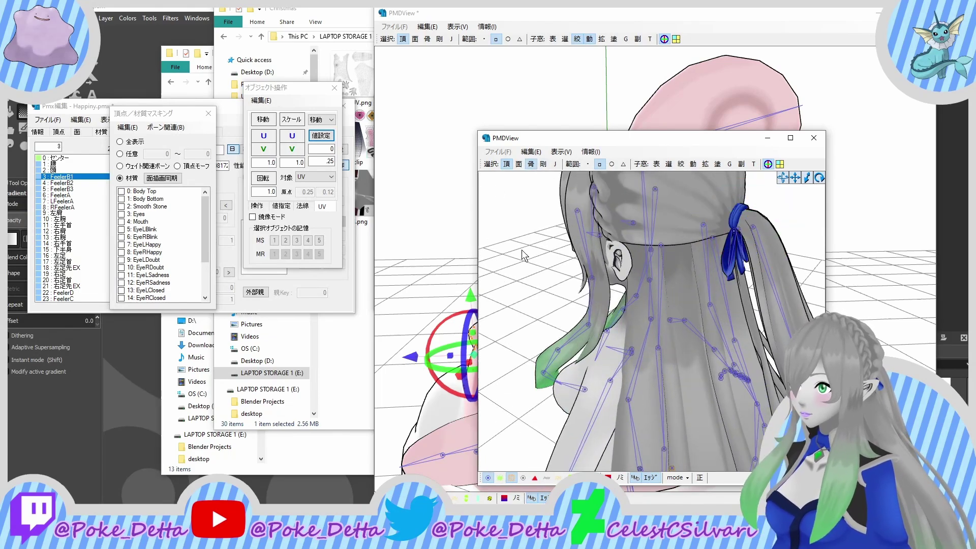
click(751, 226)
click(393, 537)
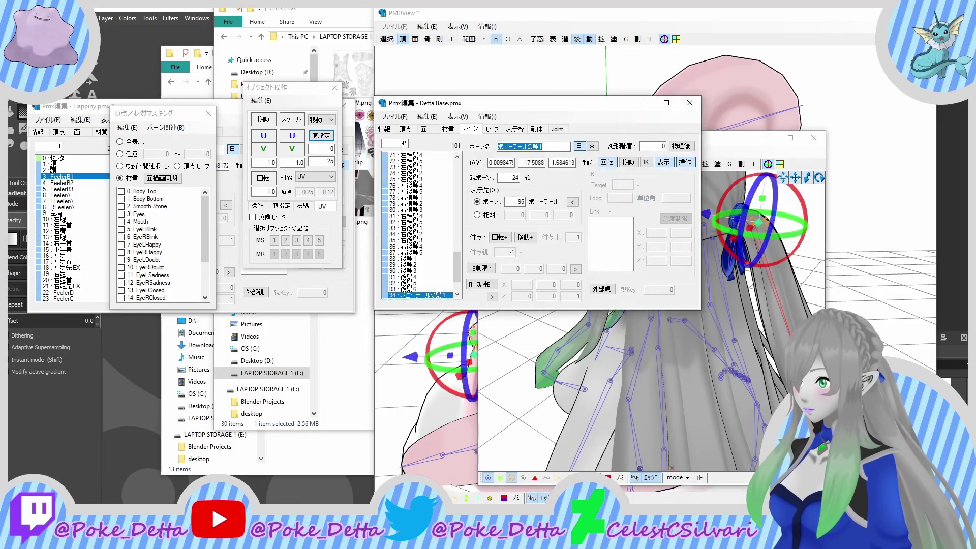
Step: Copy the character 髪 from the name of bone 後髪4 in Detta Base.pmx and return to Happiny's model view
scroll(428, 262, down, 2)
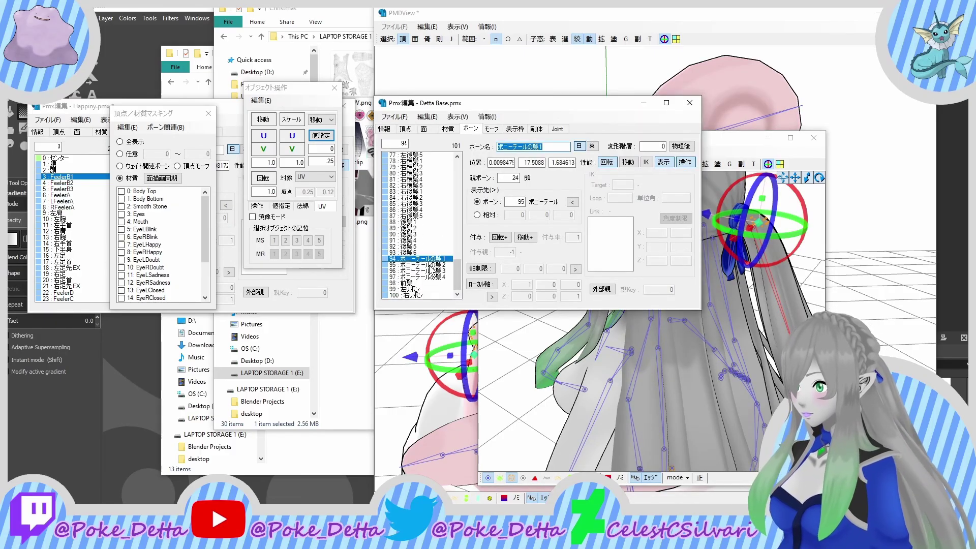
click(409, 240)
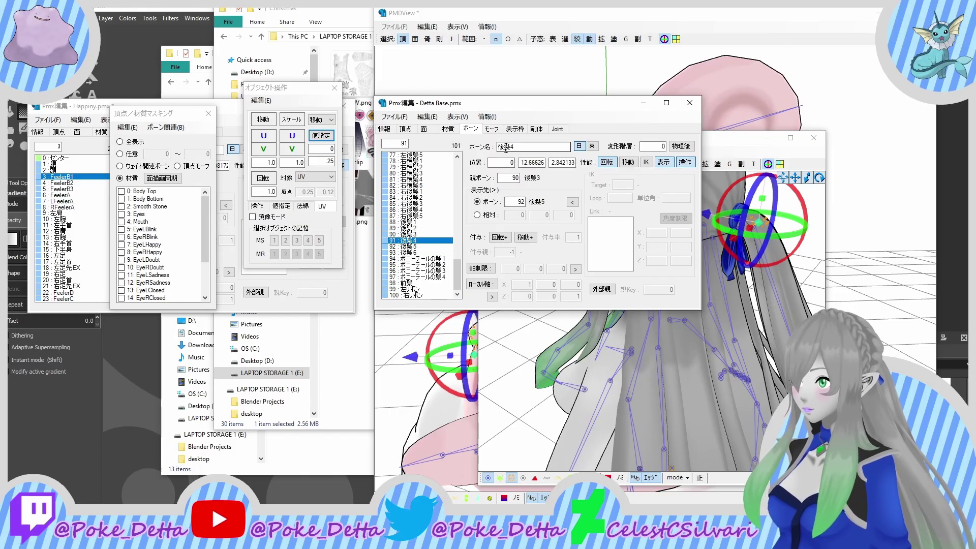
drag(514, 147, 504, 147)
right_click(511, 148)
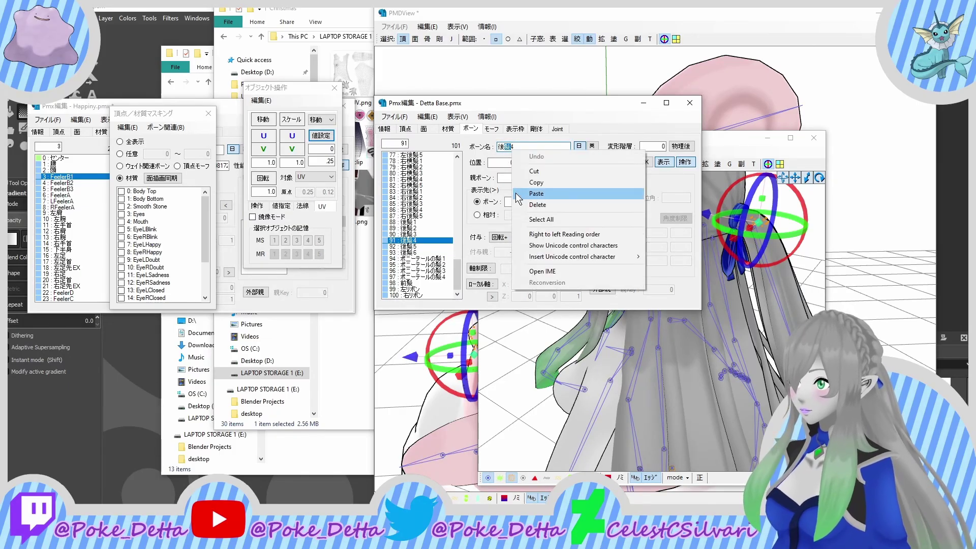
click(534, 183)
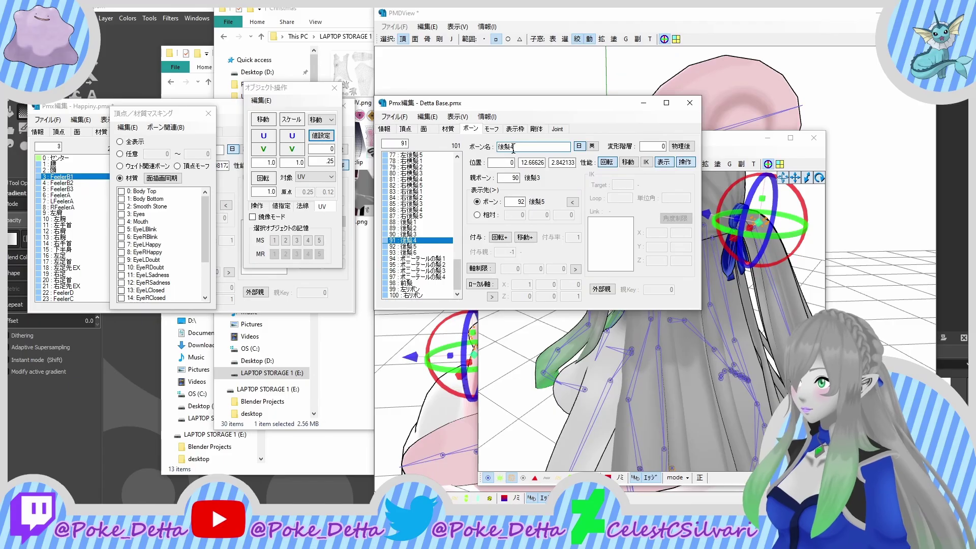
drag(504, 149, 509, 149)
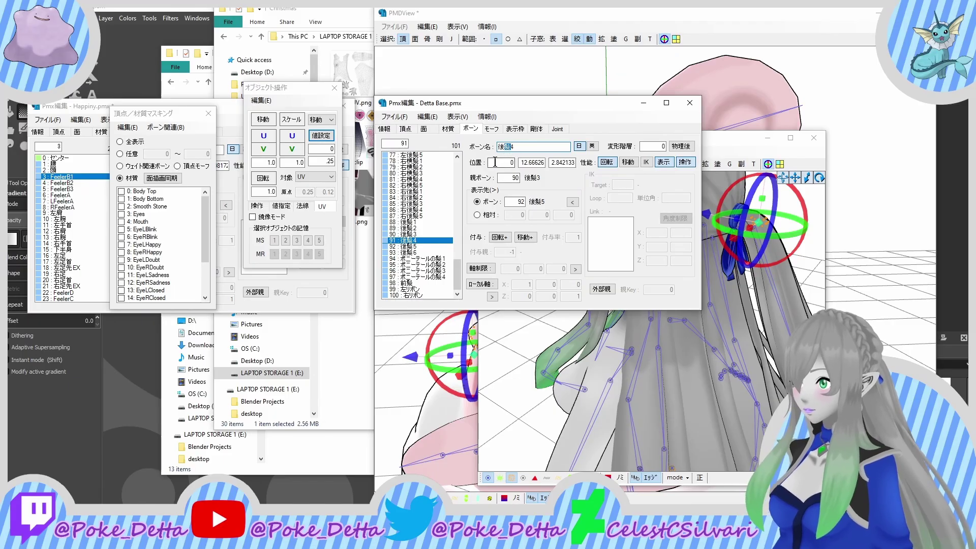
click(325, 531)
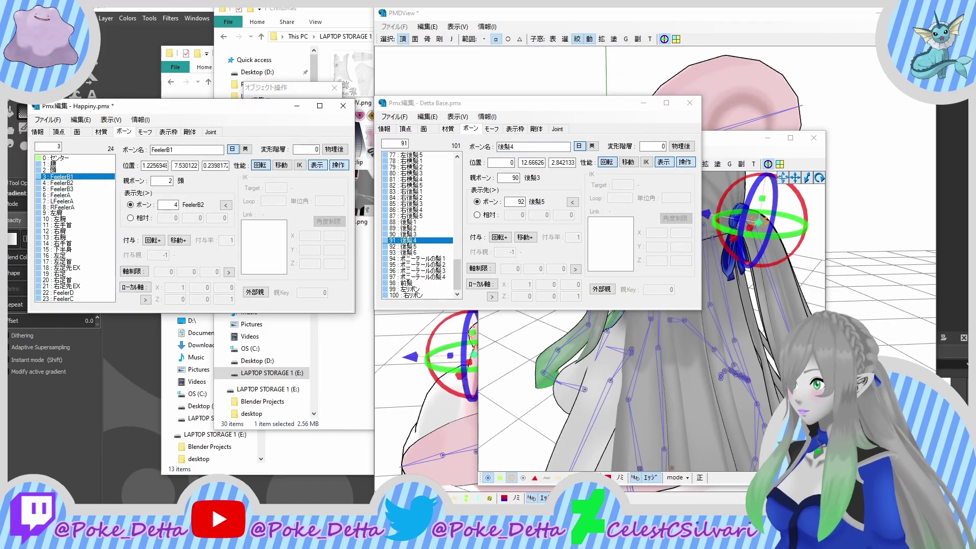
click(365, 531)
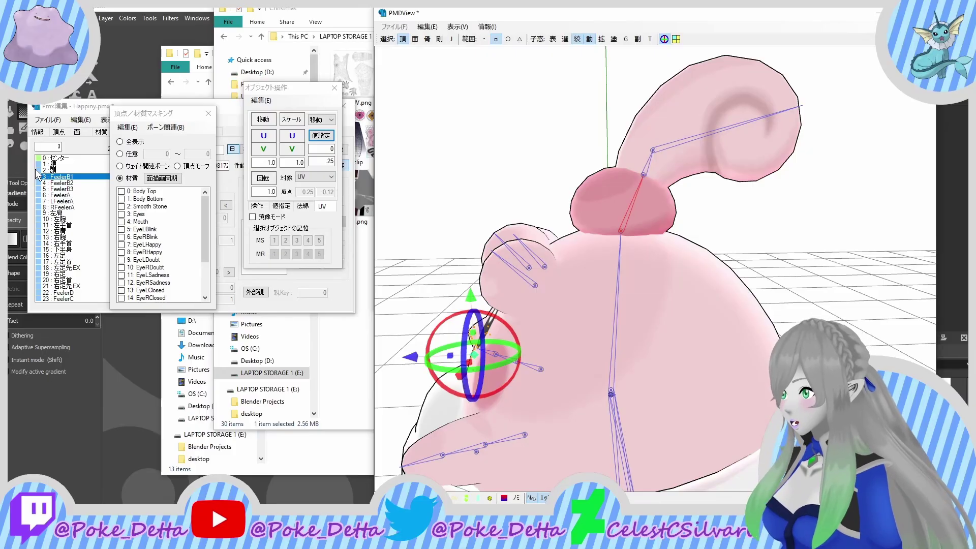
Step: Rename Happiny's six feeler bones 3 to 8, from FeelerB1 through RFeelerA, together as 髪 using the copied character
drag(79, 175, 52, 208)
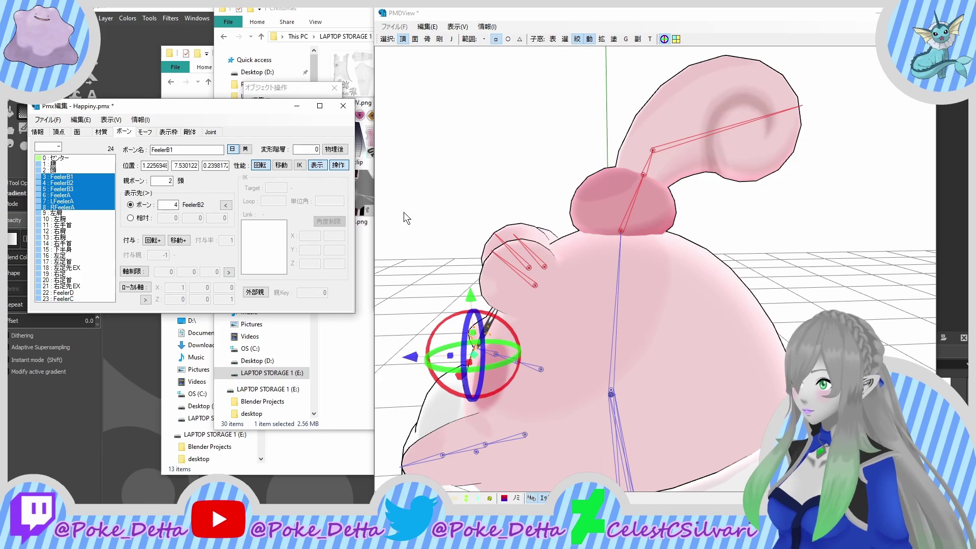
click(578, 203)
scroll(579, 193, up, 3)
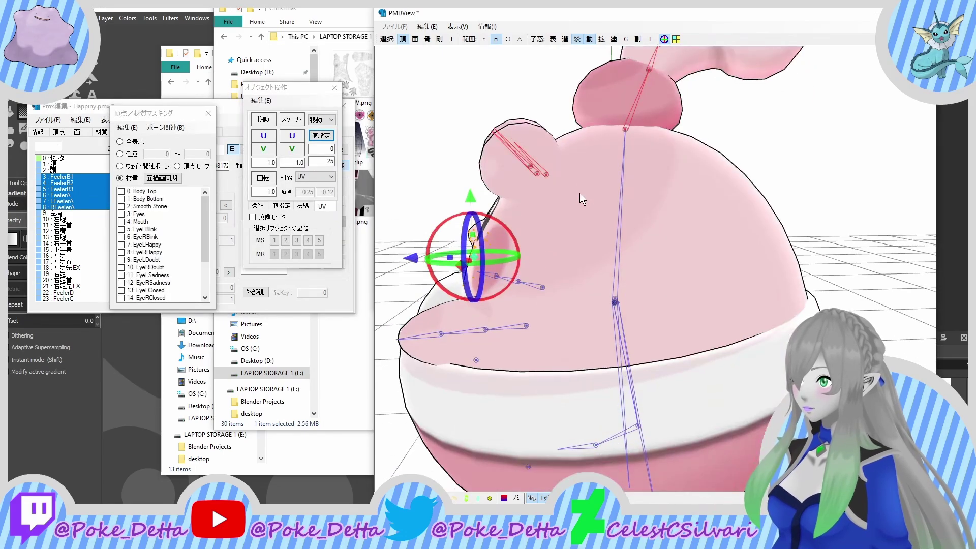
scroll(574, 185, up, 3)
right_drag(574, 185, 577, 206)
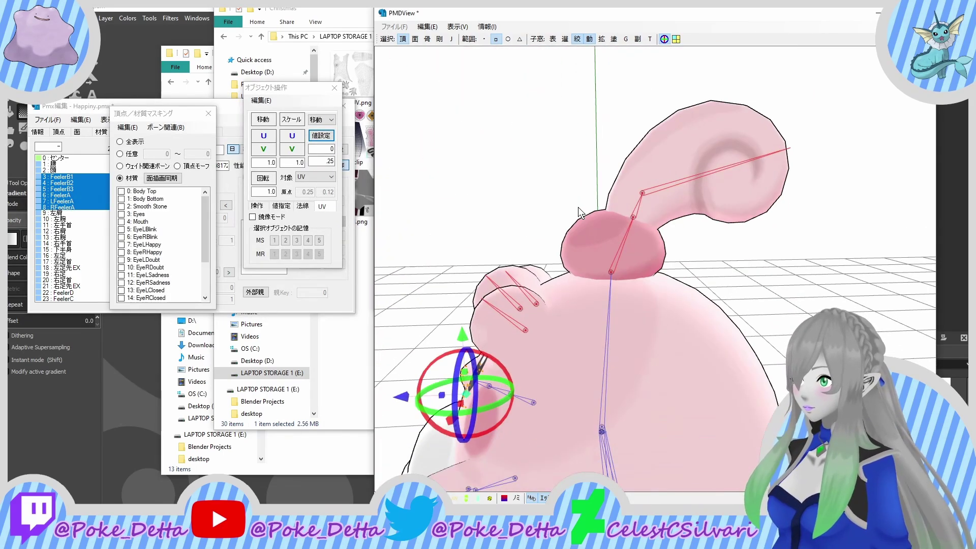
click(231, 135)
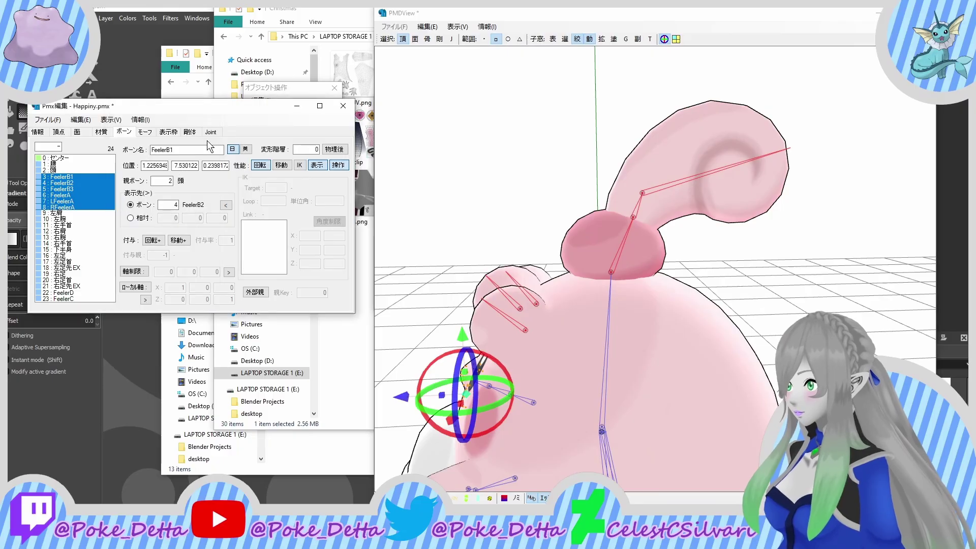
double_click(196, 147)
right_click(186, 152)
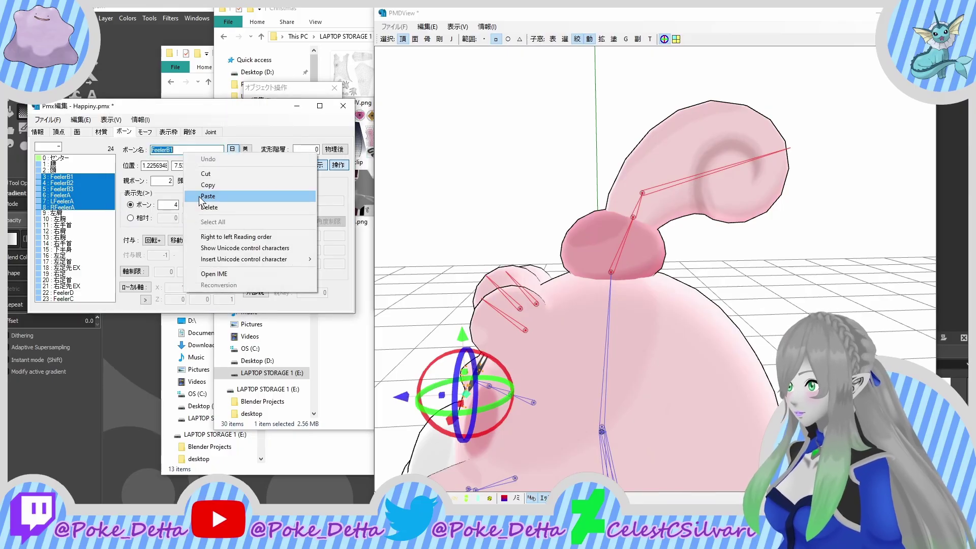
click(199, 196)
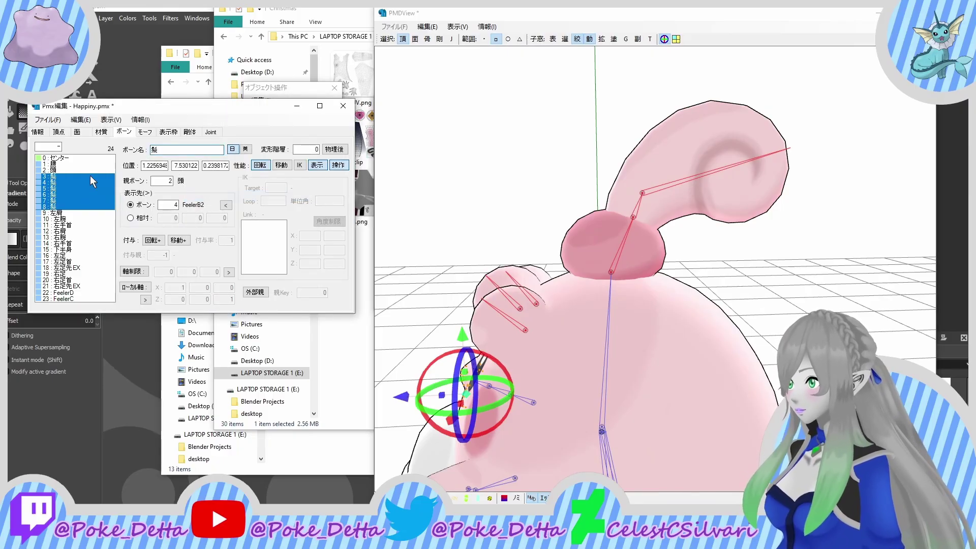
Step: Number the three bones of the large curled feeler (bones 3, 4 and 5) as 髪1, 髪2 and 髪3
click(89, 175)
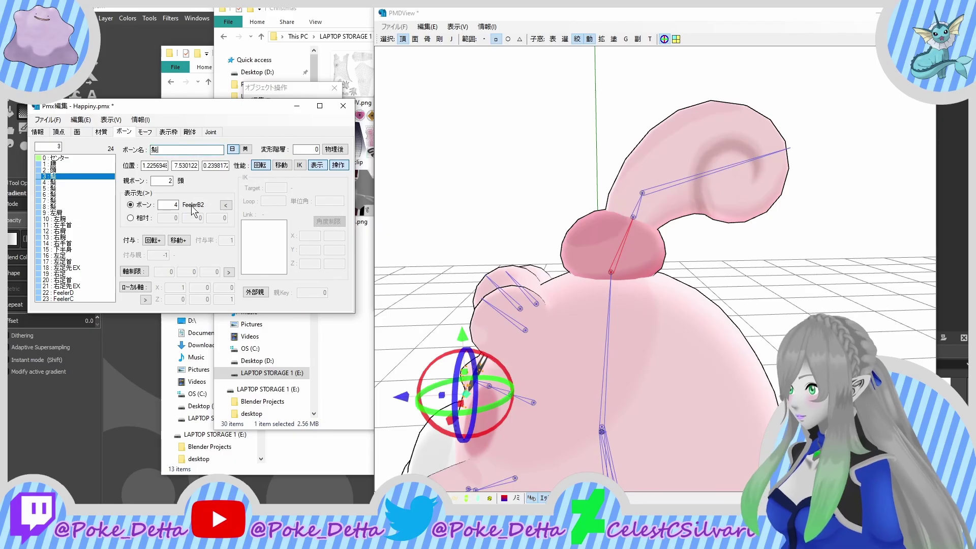
text(1)
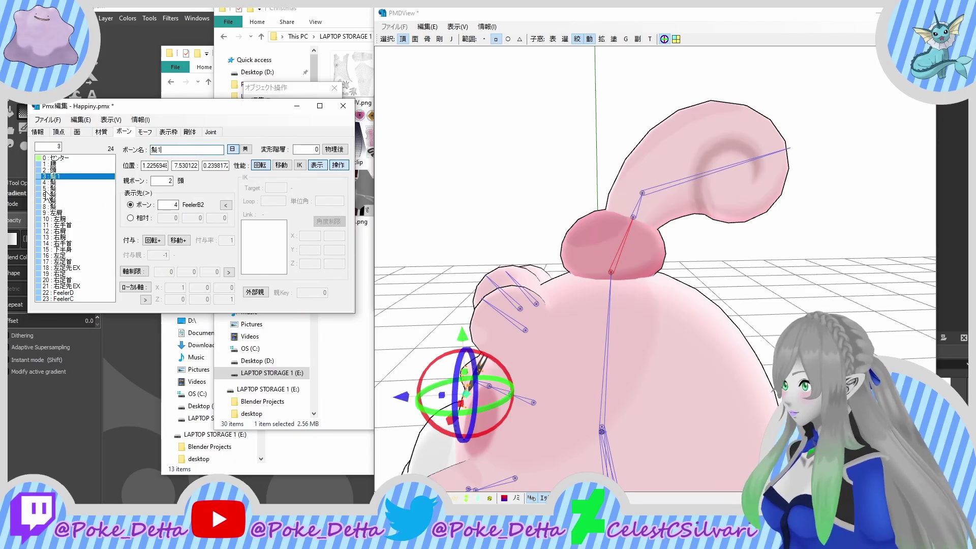
click(71, 182)
click(192, 151)
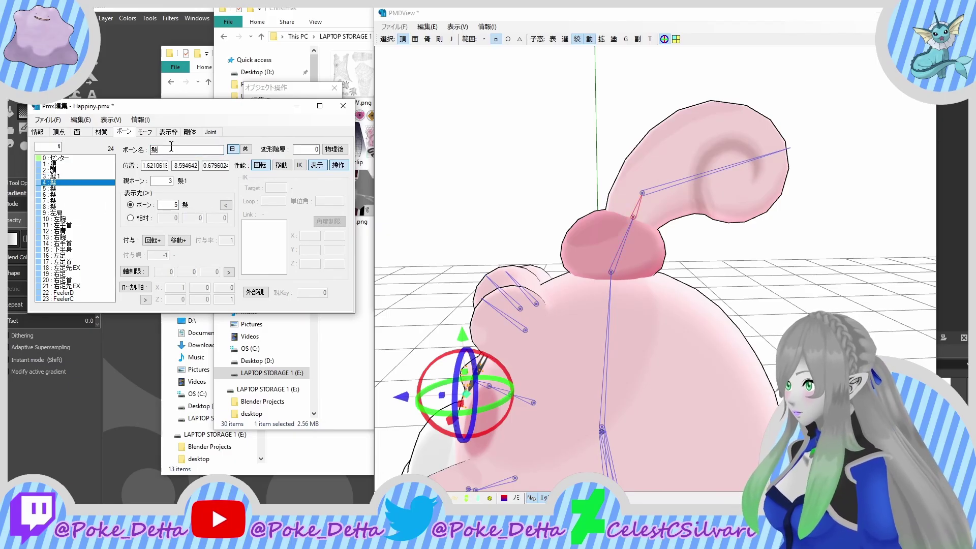
text(2)
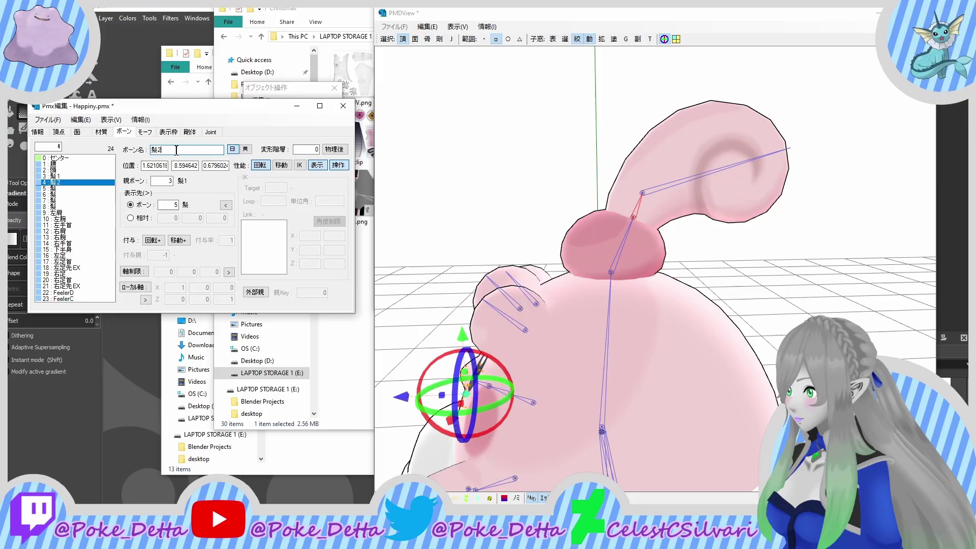
click(59, 188)
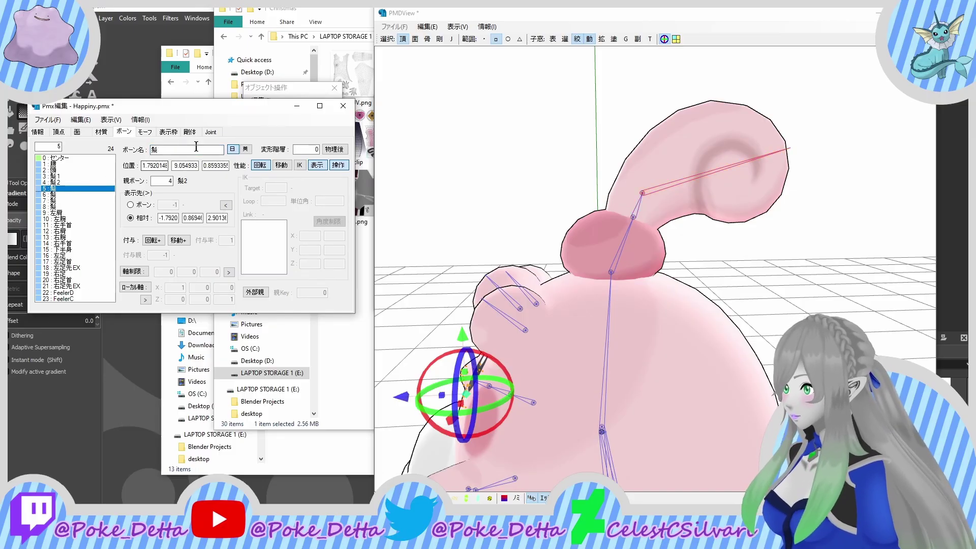
click(196, 147)
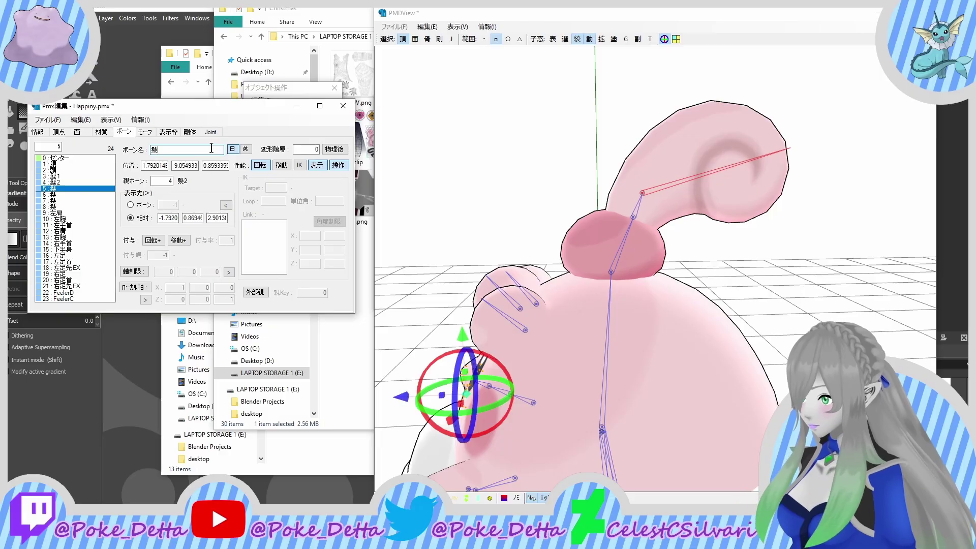
text(3)
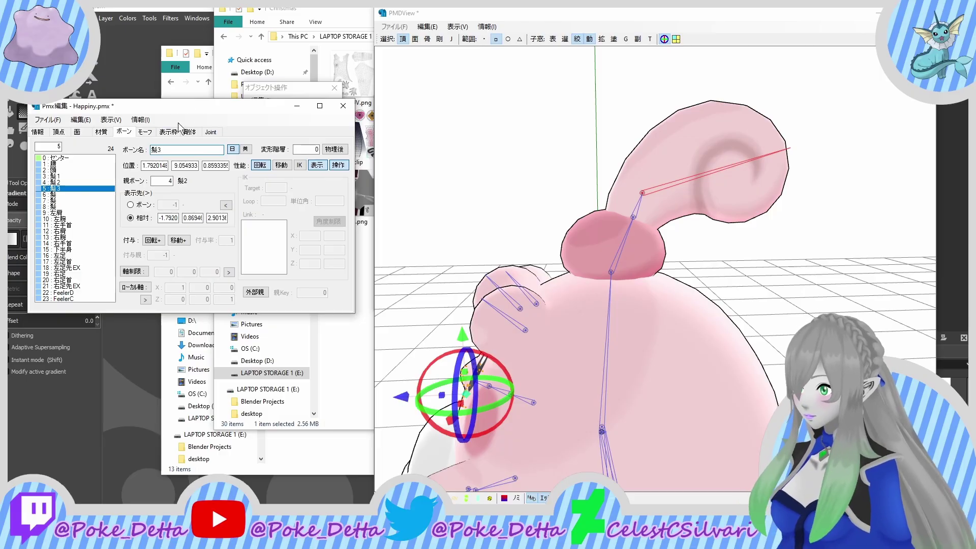
Step: Copy the character 右 from the name of bone 右肩 and insert it in front of 髪 in bone 8's name
click(75, 195)
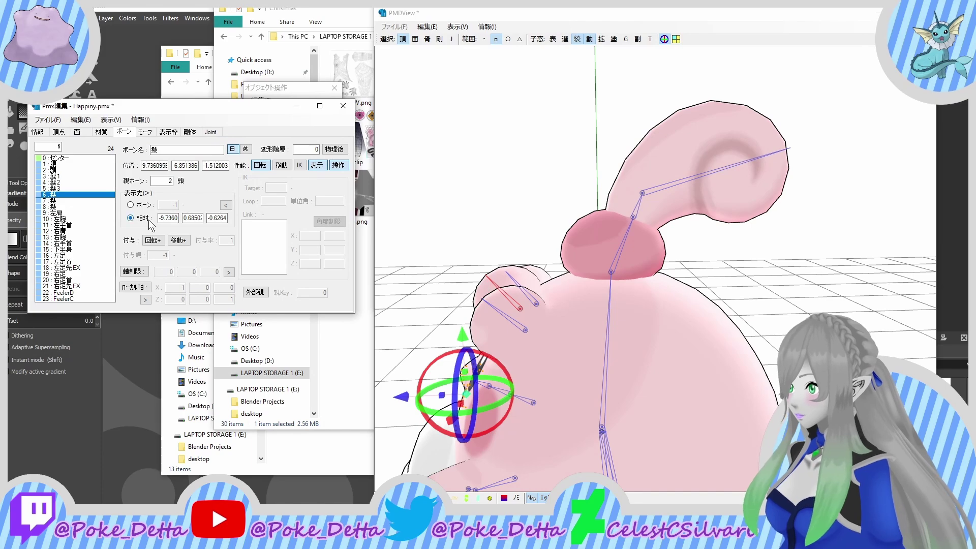
click(67, 202)
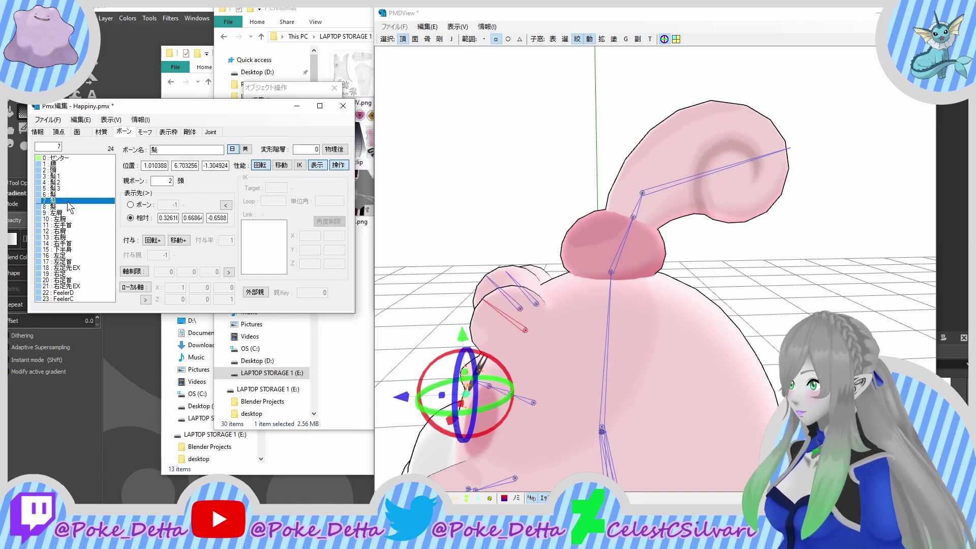
click(57, 231)
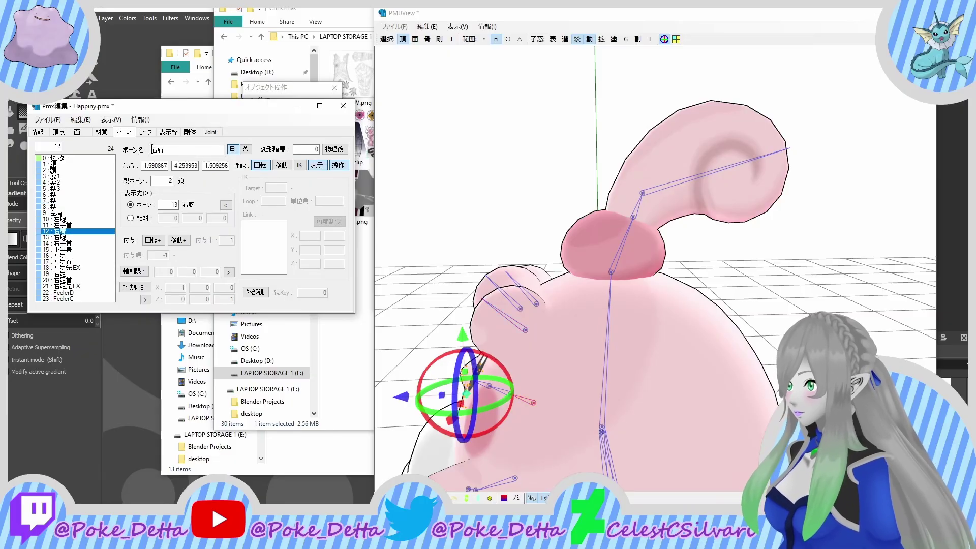
drag(152, 150, 155, 150)
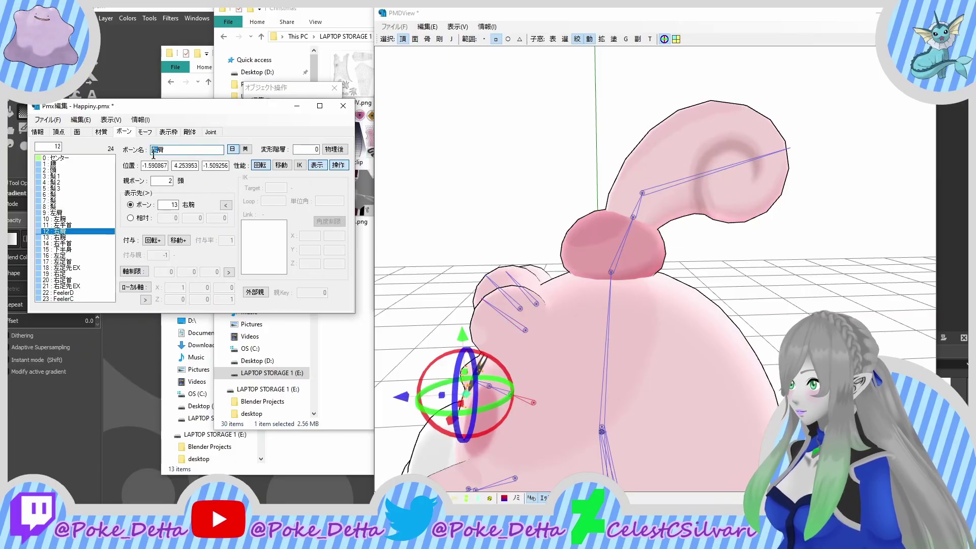
right_click(156, 152)
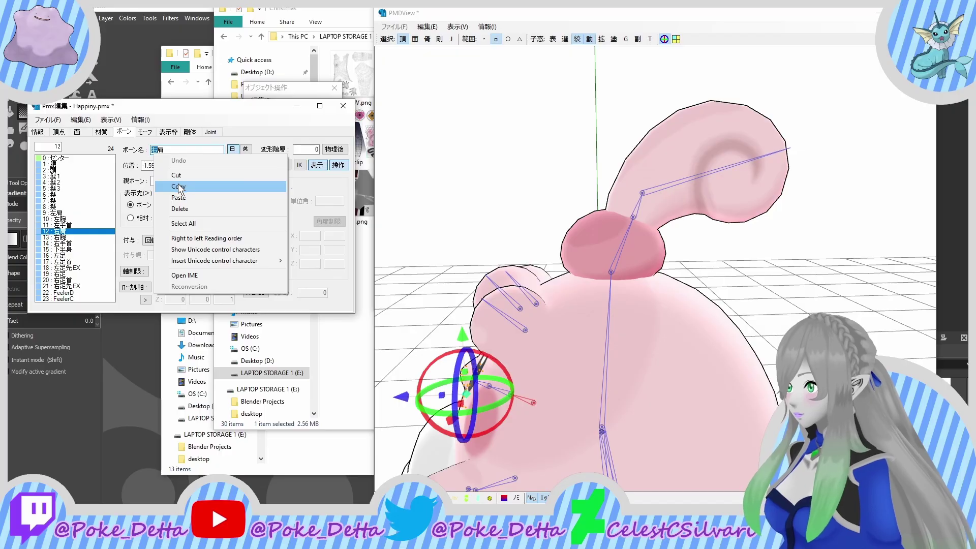
click(175, 186)
click(71, 206)
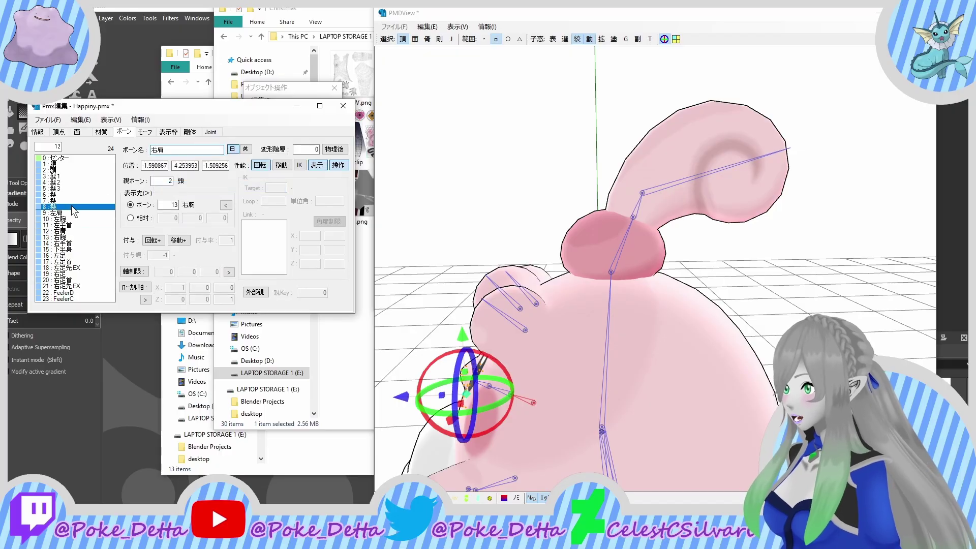
right_click(153, 150)
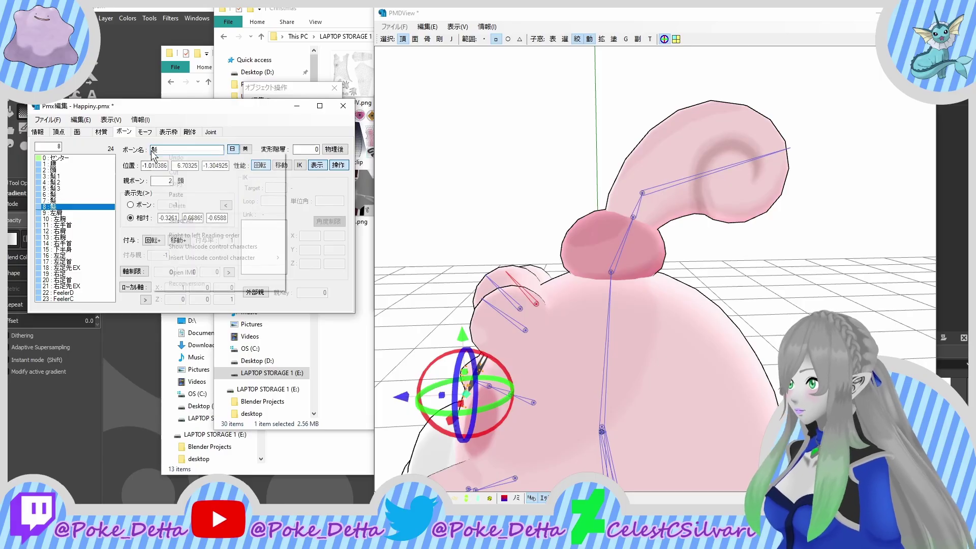
Step: Prefix the name of bone 8 with 右 and bone 7 with 左, naming them 右髪 and 左髪
click(163, 190)
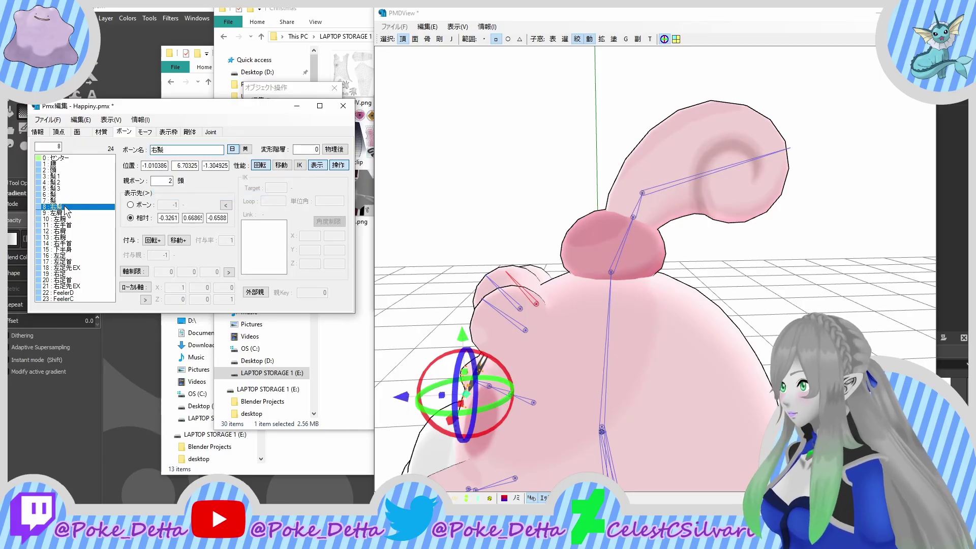
click(66, 219)
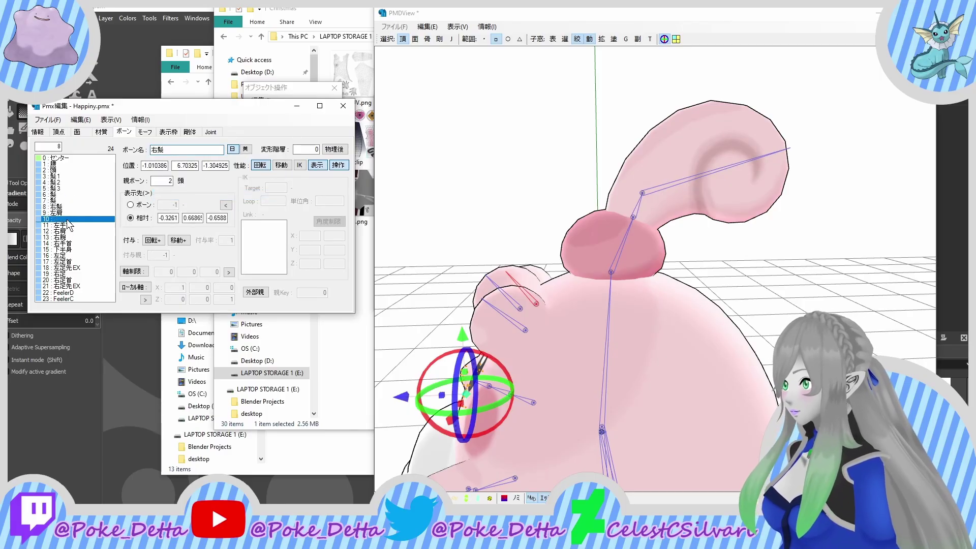
click(153, 150)
drag(152, 152, 157, 143)
right_click(157, 145)
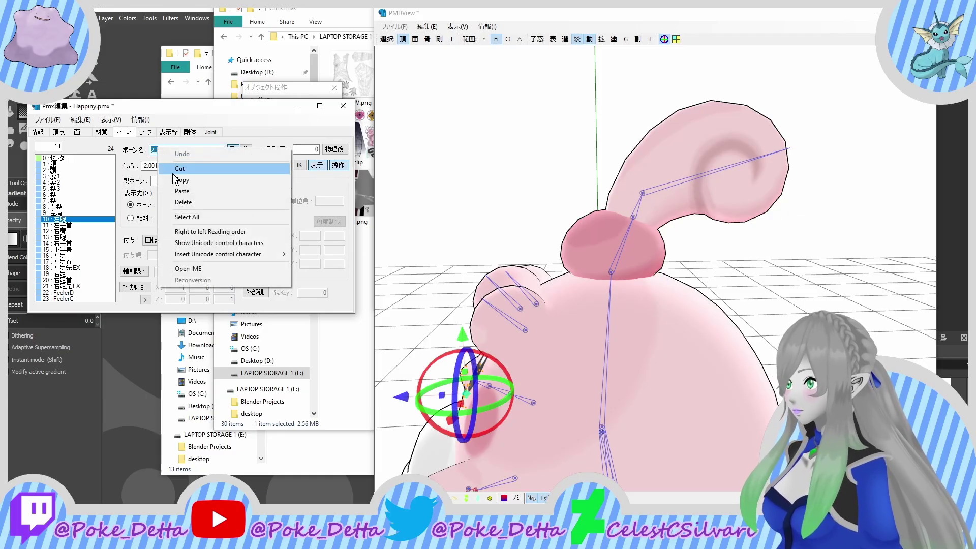
click(178, 180)
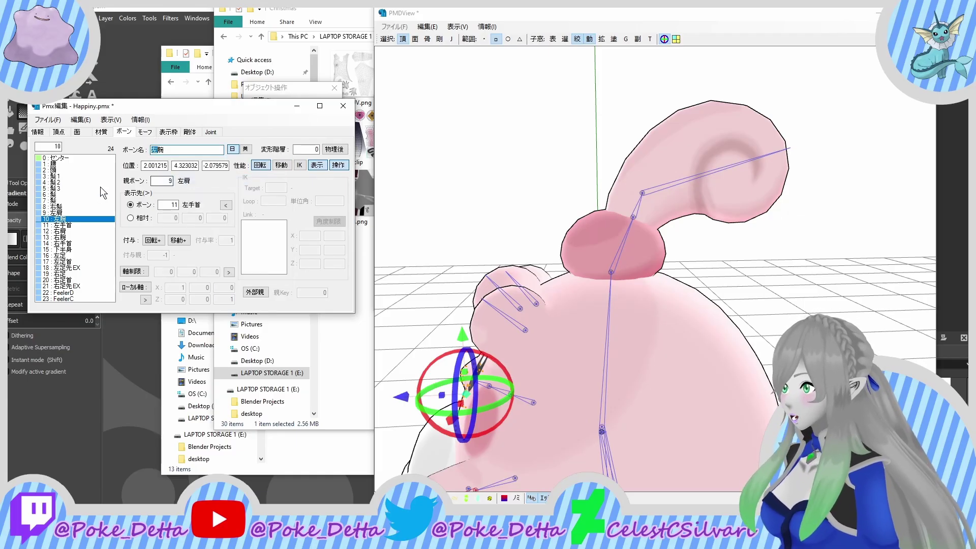
click(69, 201)
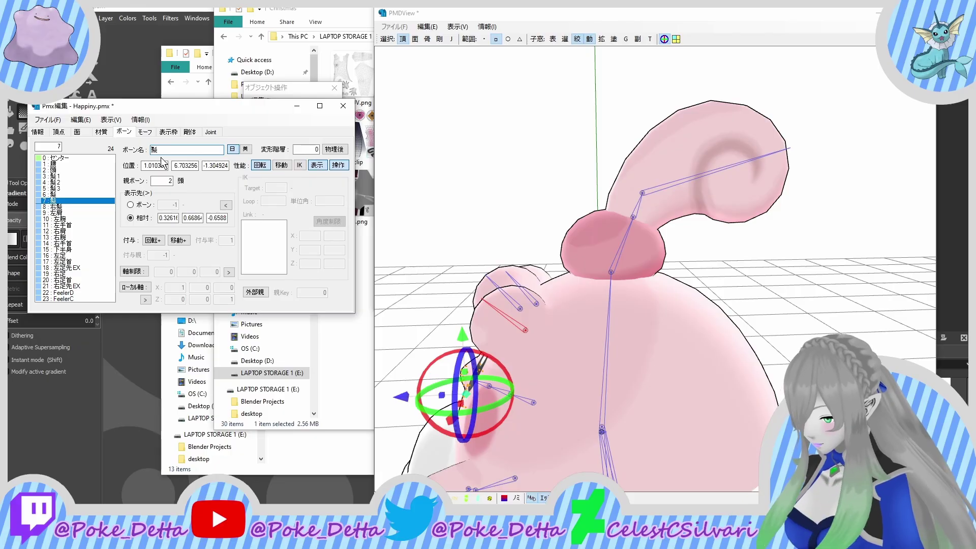
text(左)
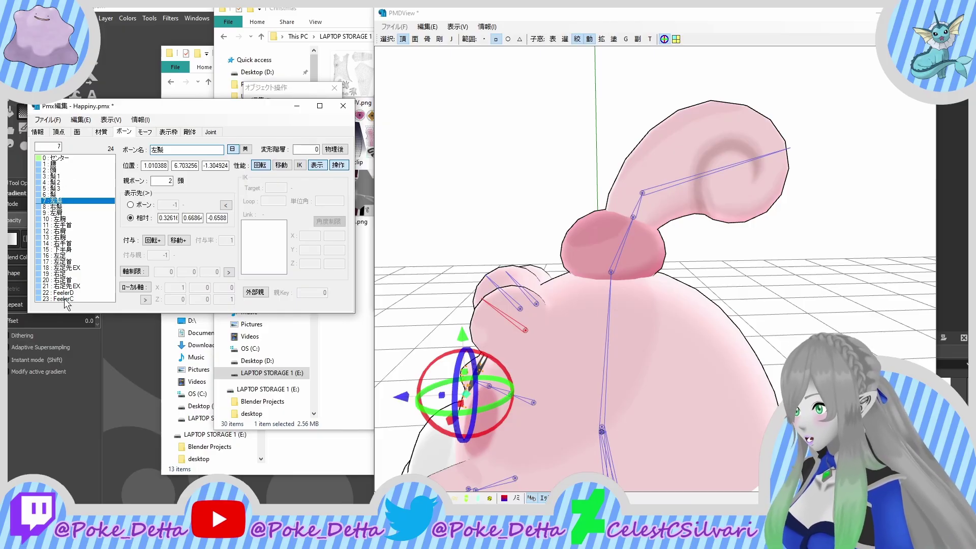
Step: Display bone weights on the model and examine the areas influenced by the FeelerD and FeelerC bones
drag(62, 299, 63, 286)
middle_drag(492, 275, 531, 183)
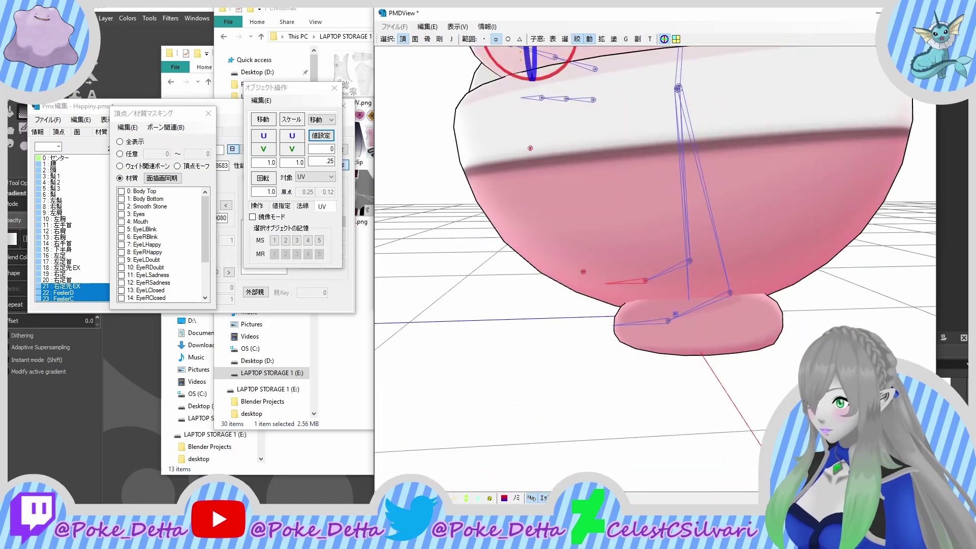
right_click(586, 431)
click(635, 498)
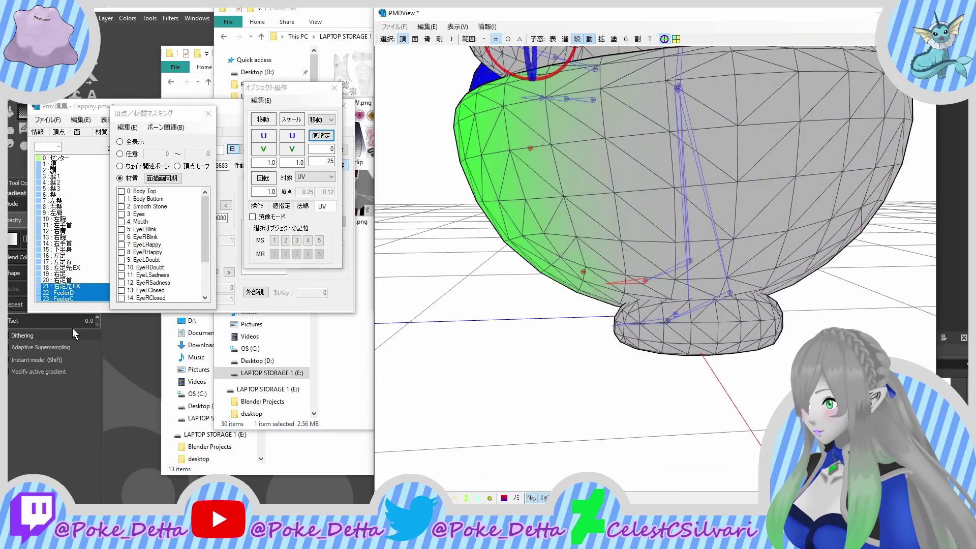
click(81, 293)
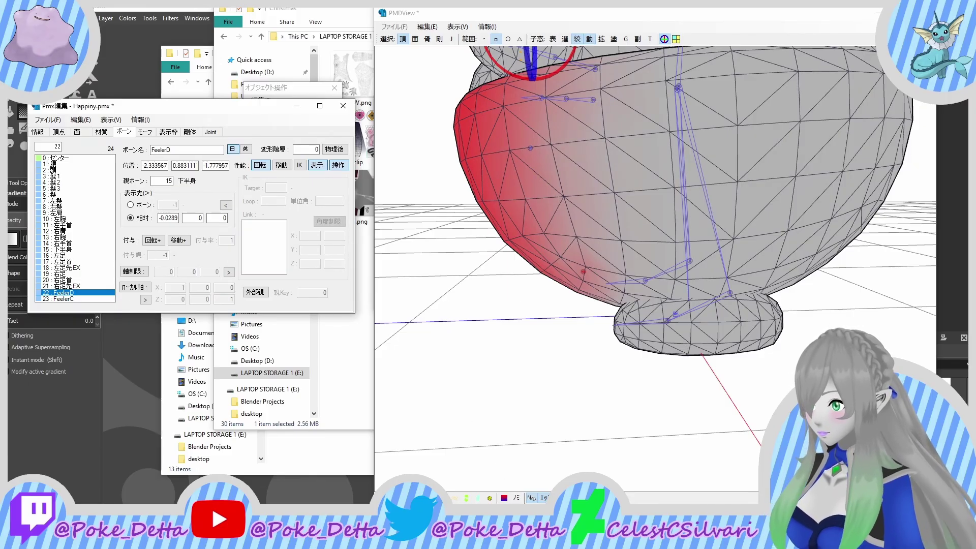
click(592, 498)
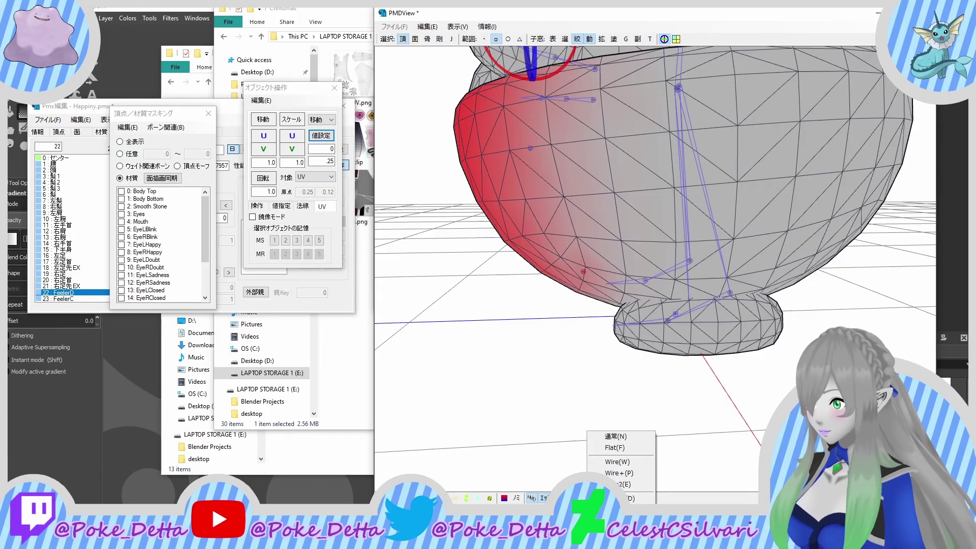
click(383, 327)
right_drag(383, 327, 382, 334)
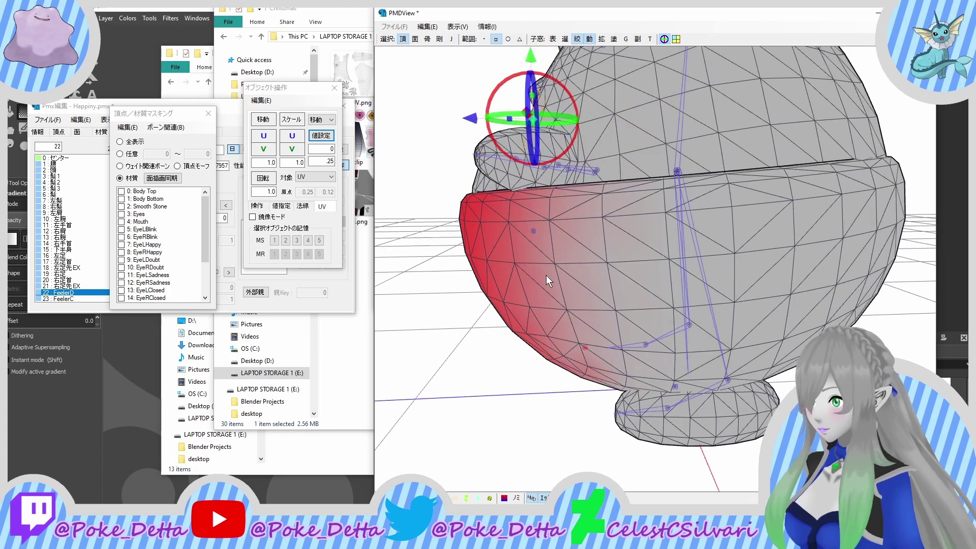
click(74, 303)
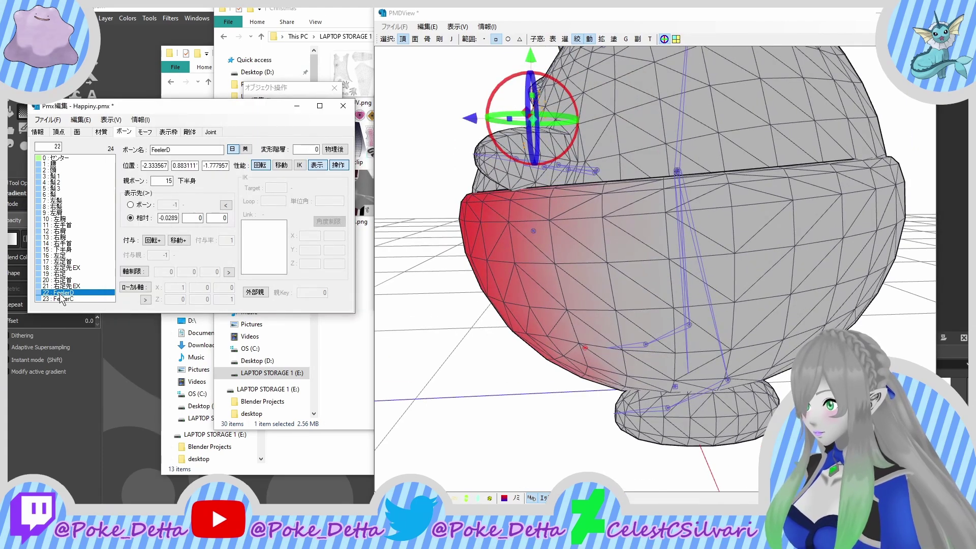
click(77, 300)
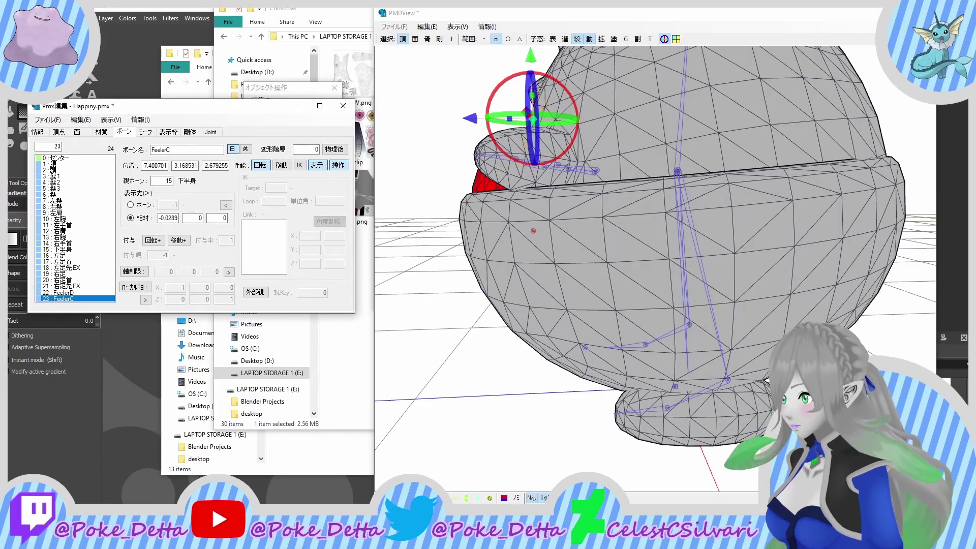
Step: Switch to Firefox and open Google Translate in a new tab
key(alt+Tab)
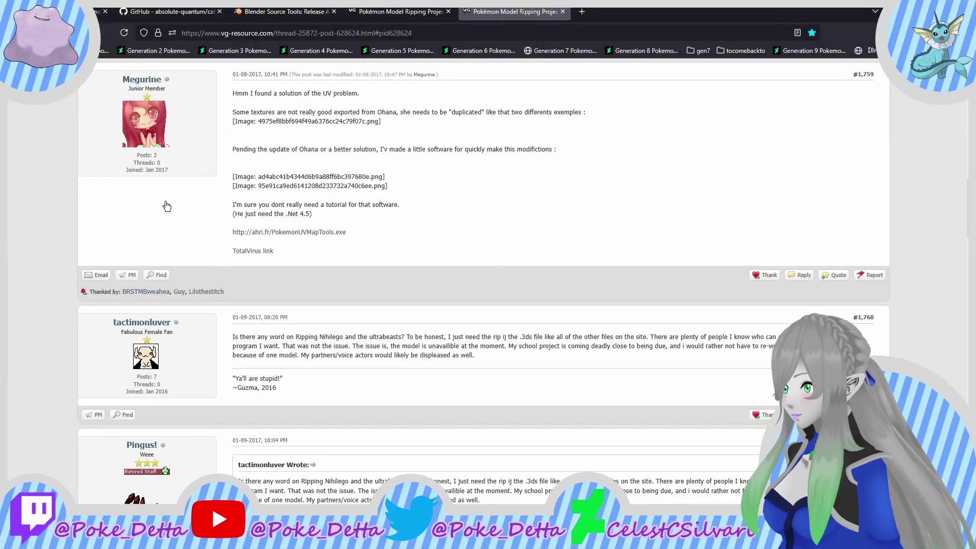
click(578, 14)
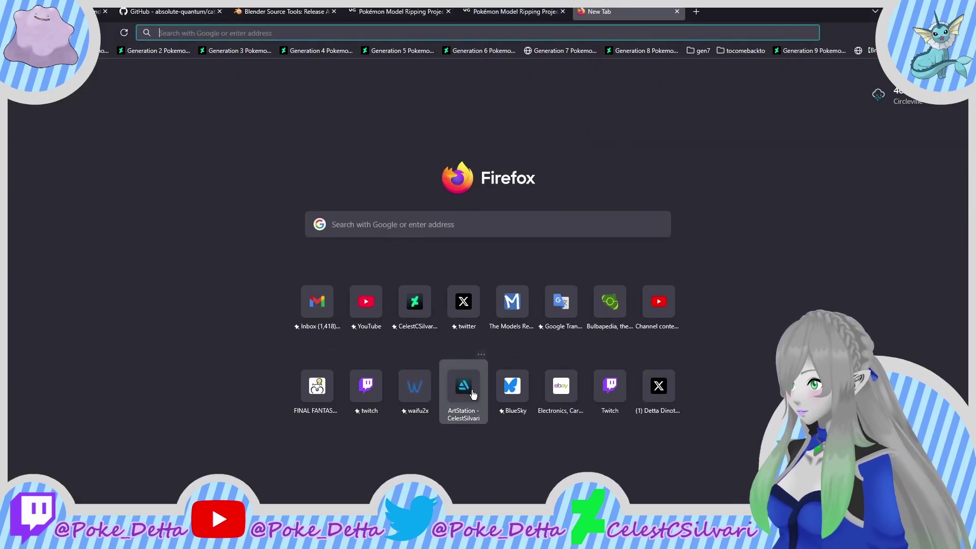
click(414, 391)
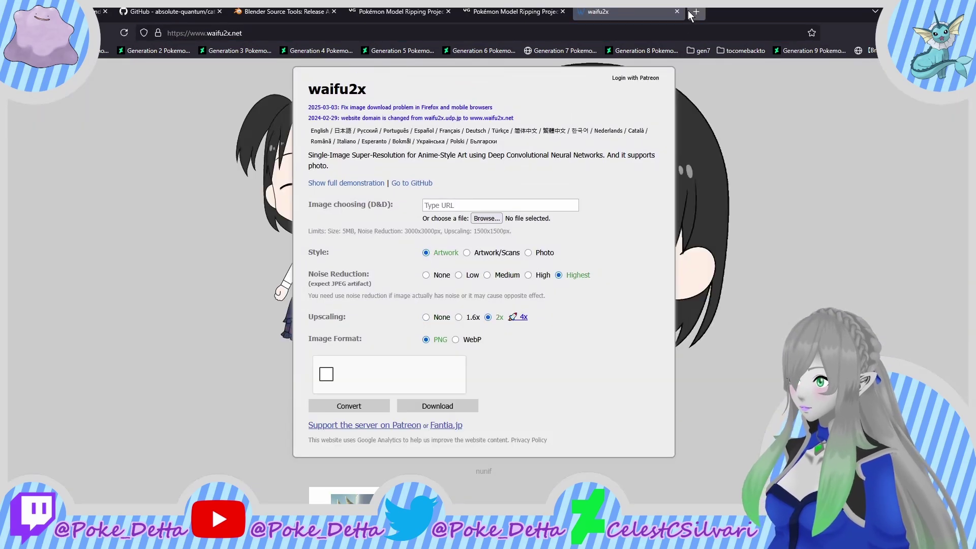
click(688, 11)
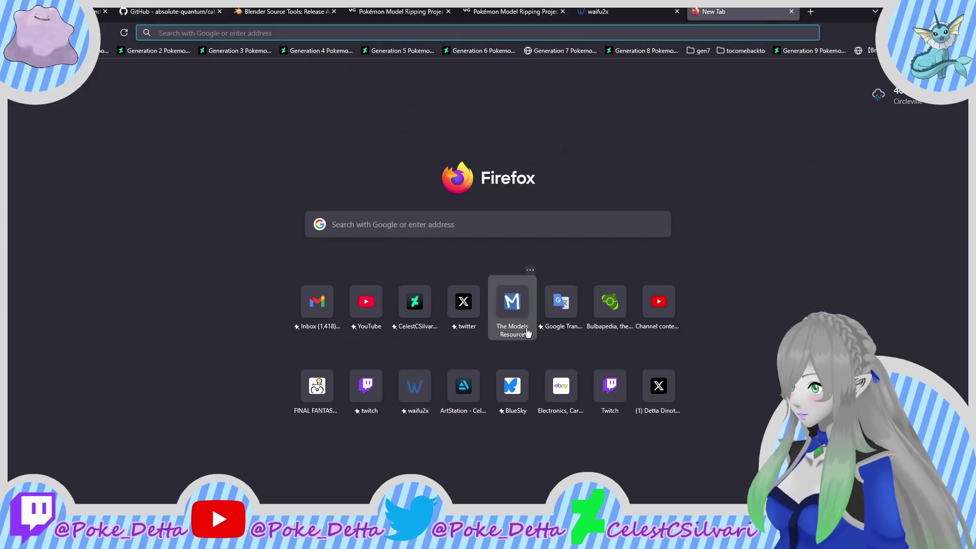
click(561, 302)
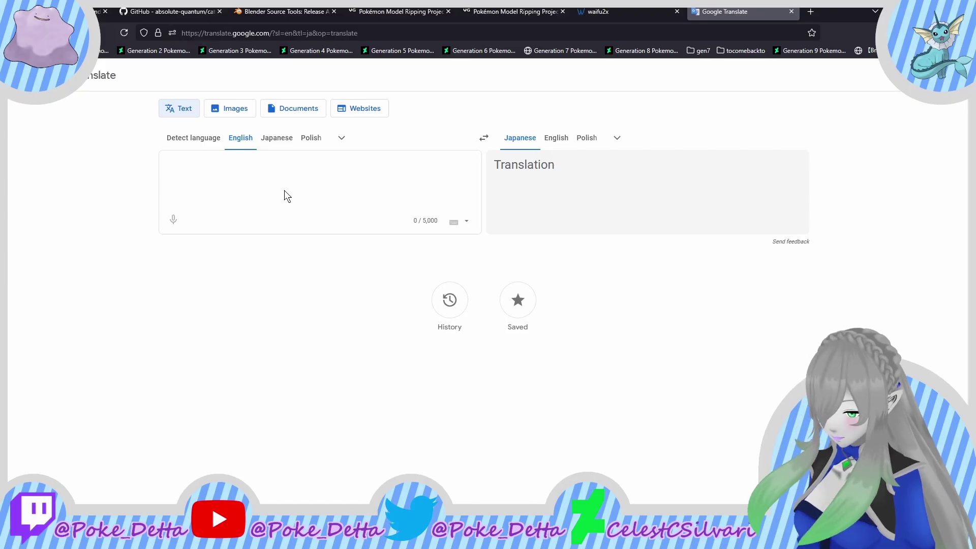
Step: Copy the Japanese translation of "pouch", ポーチ, and translate "egg" into Japanese
text(pouch)
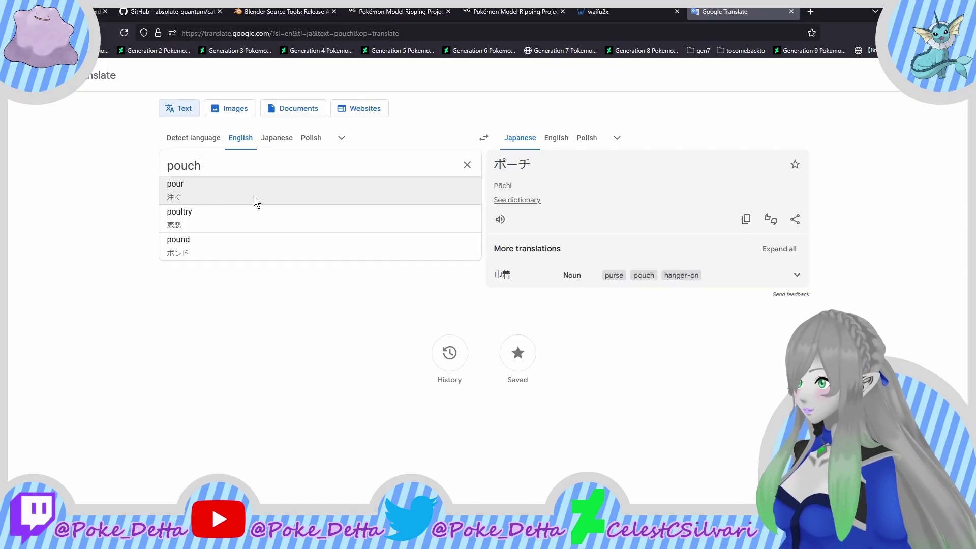
double_click(517, 165)
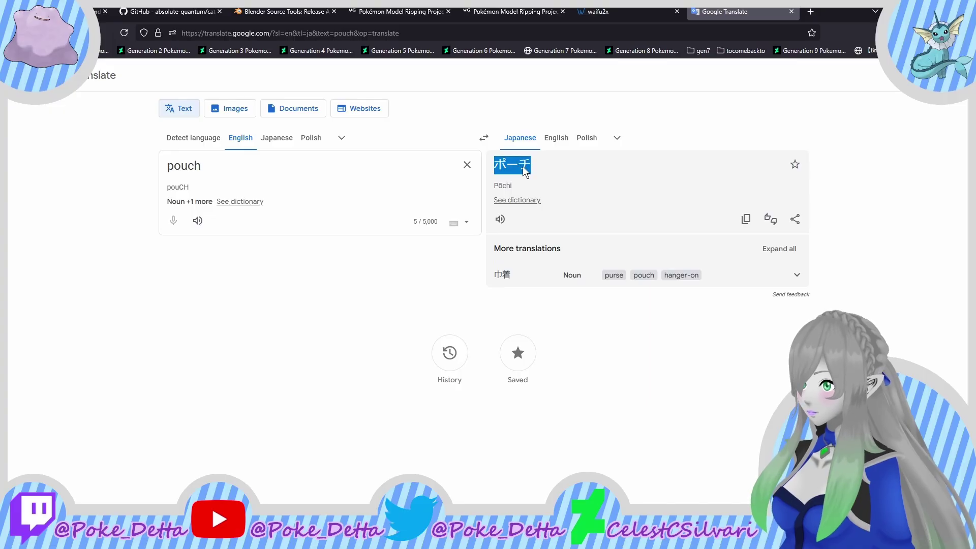
right_click(523, 166)
click(539, 175)
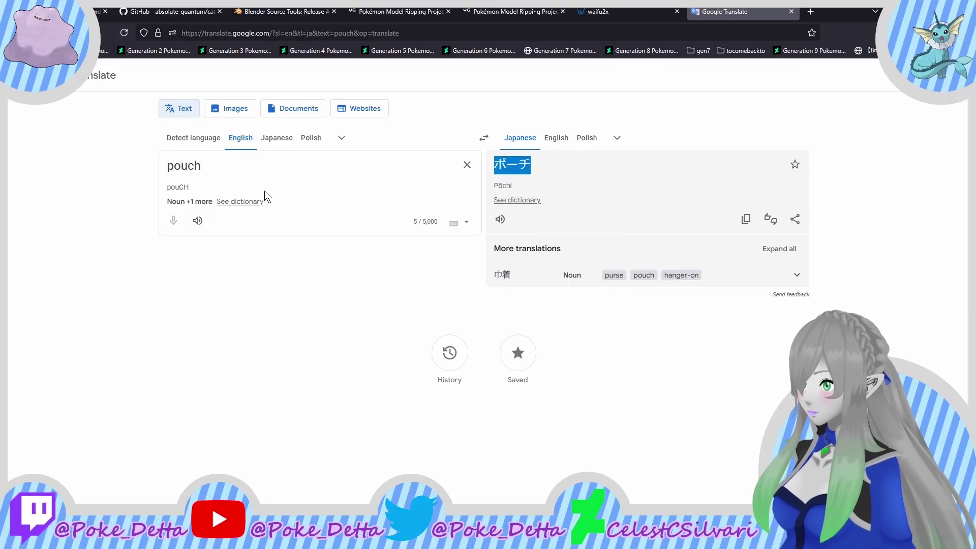
drag(243, 168, 9, 212)
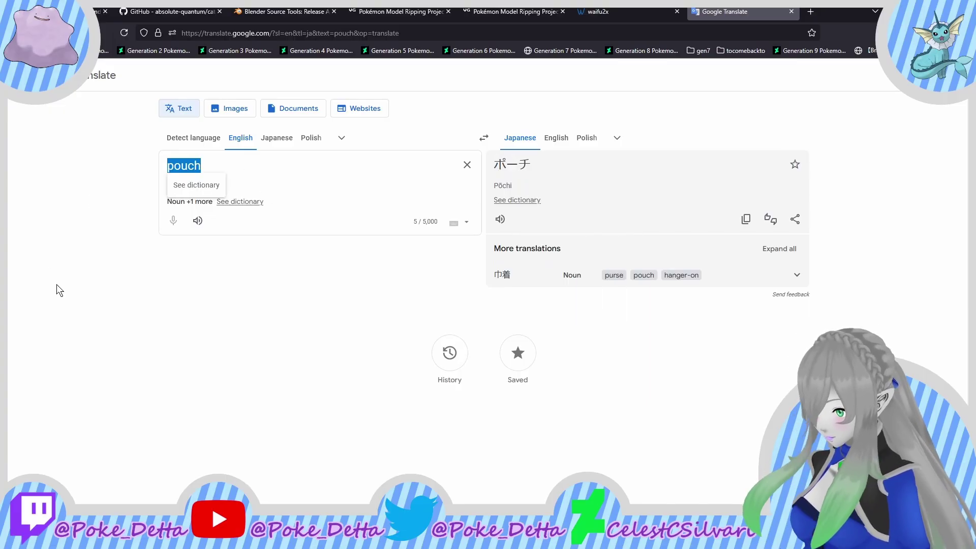
text(egg)
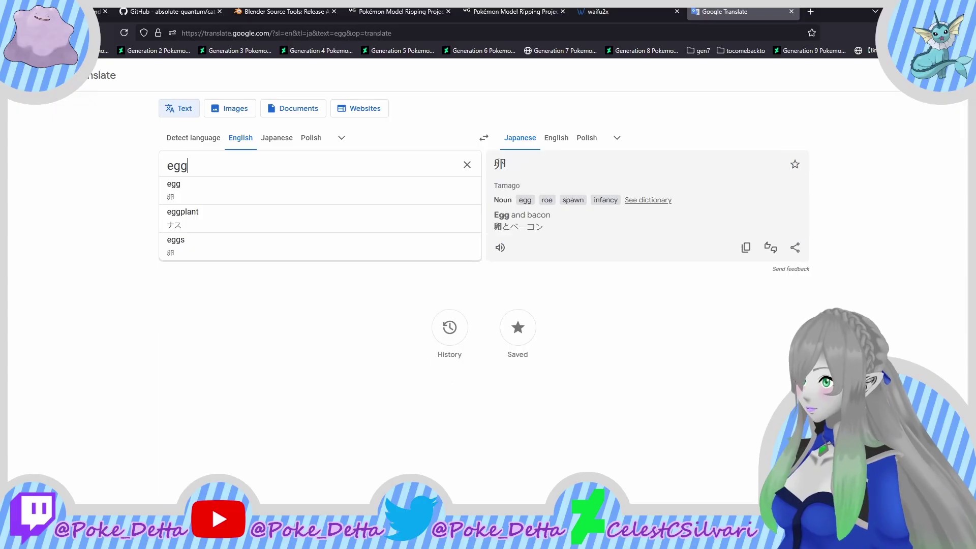
Step: Switch back to PMX Editor and rename the FeelerD bone as ポーチ by pasting the copied translation
key(alt+Tab)
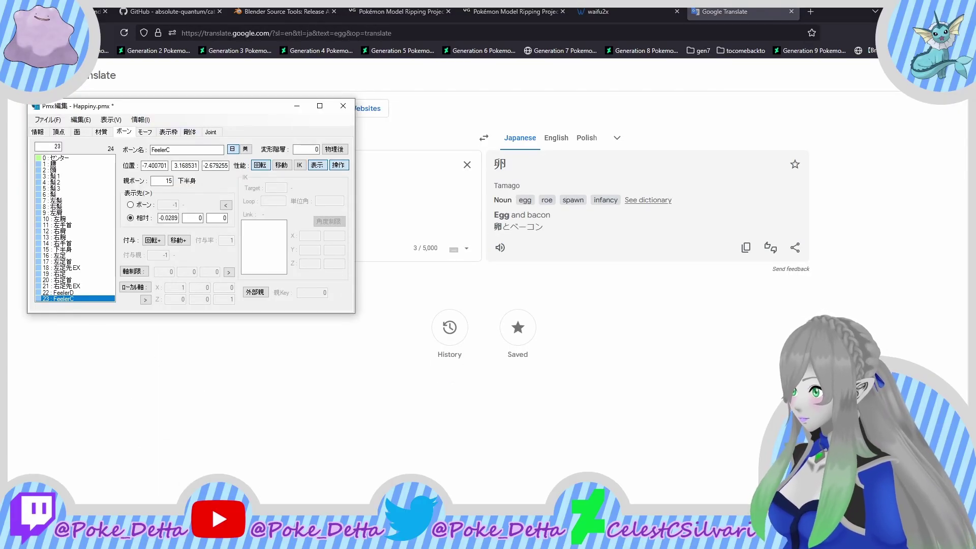
key(alt+Tab)
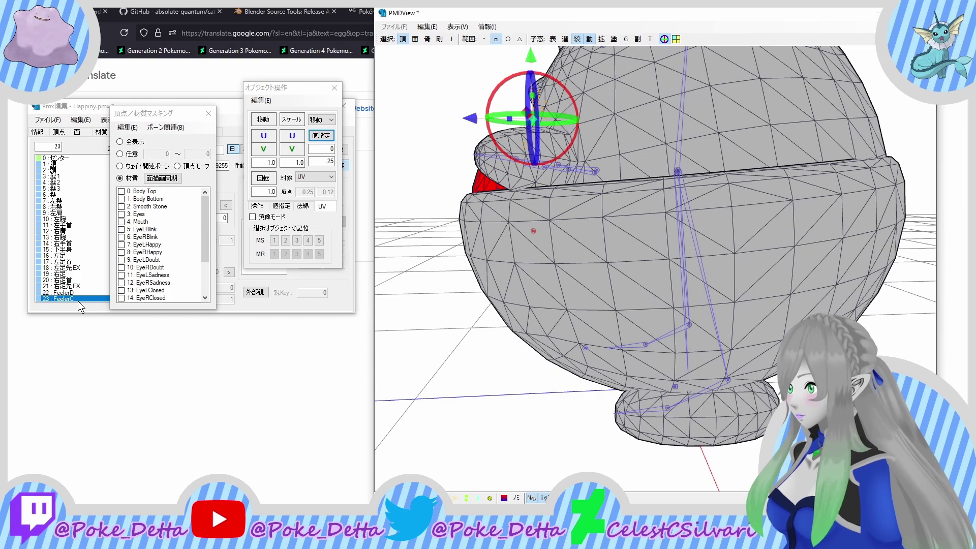
click(62, 293)
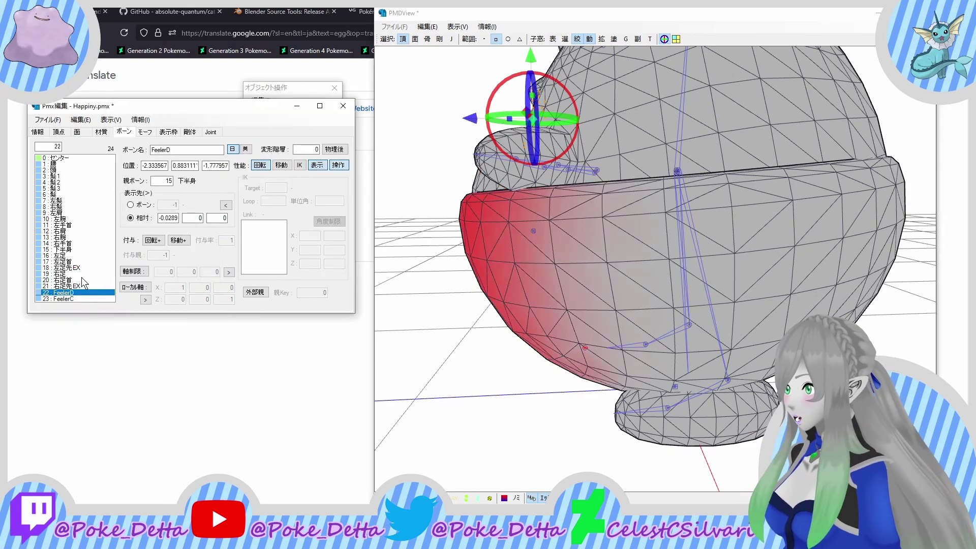
double_click(184, 149)
right_click(184, 148)
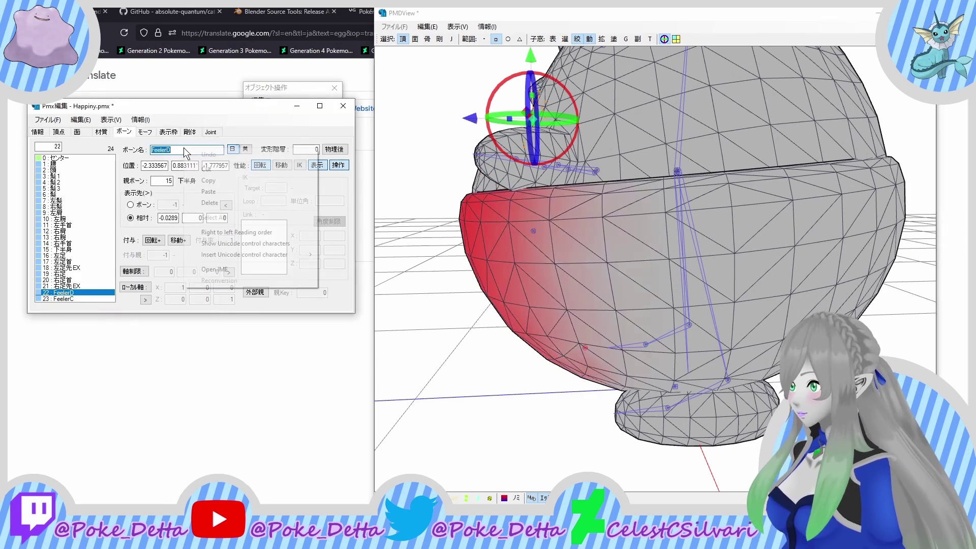
click(208, 192)
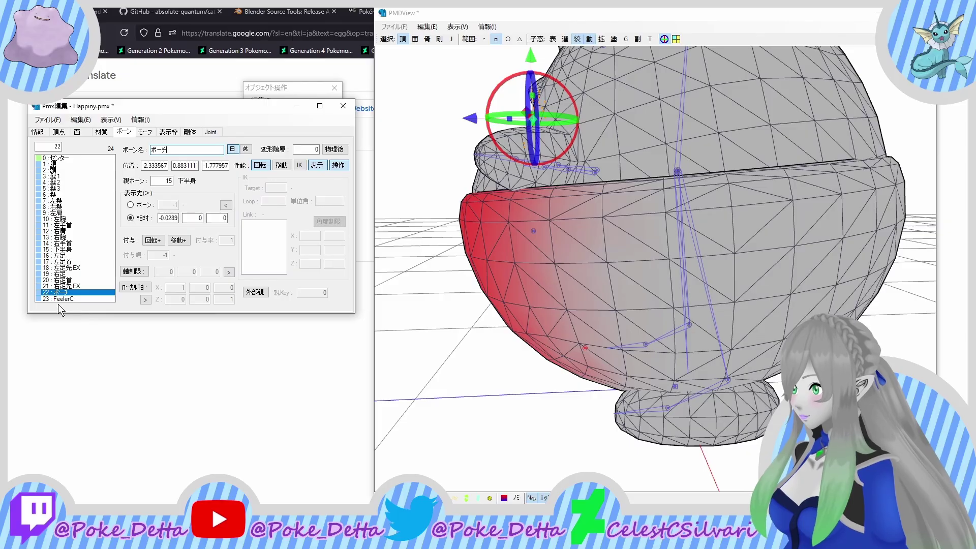
Step: Enable the movement property (移動) for the FeelerC and ポーチ bones
click(45, 299)
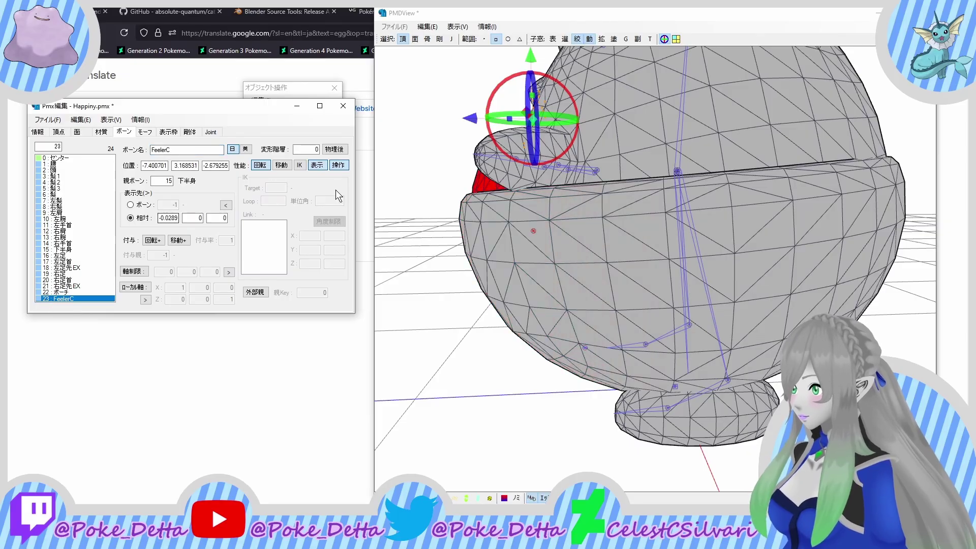
click(281, 164)
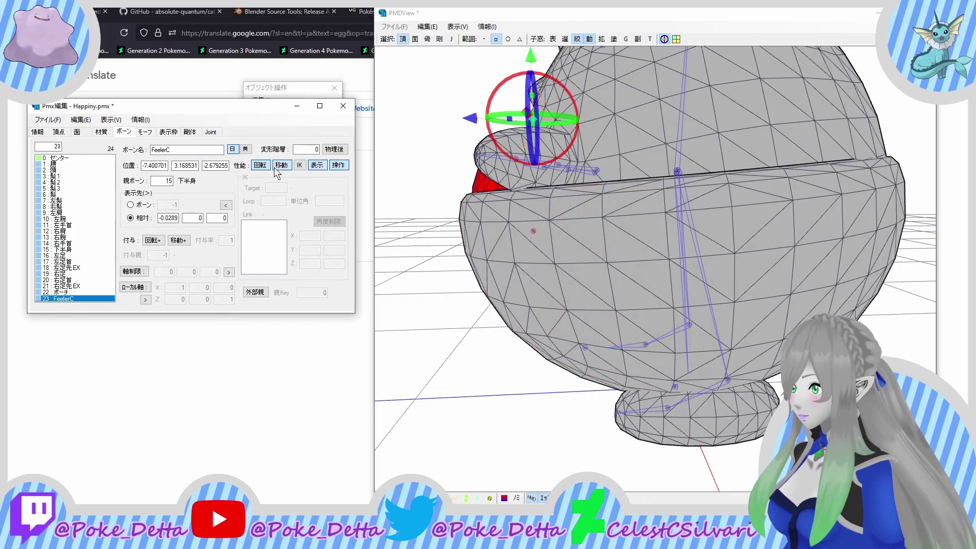
click(69, 293)
click(281, 164)
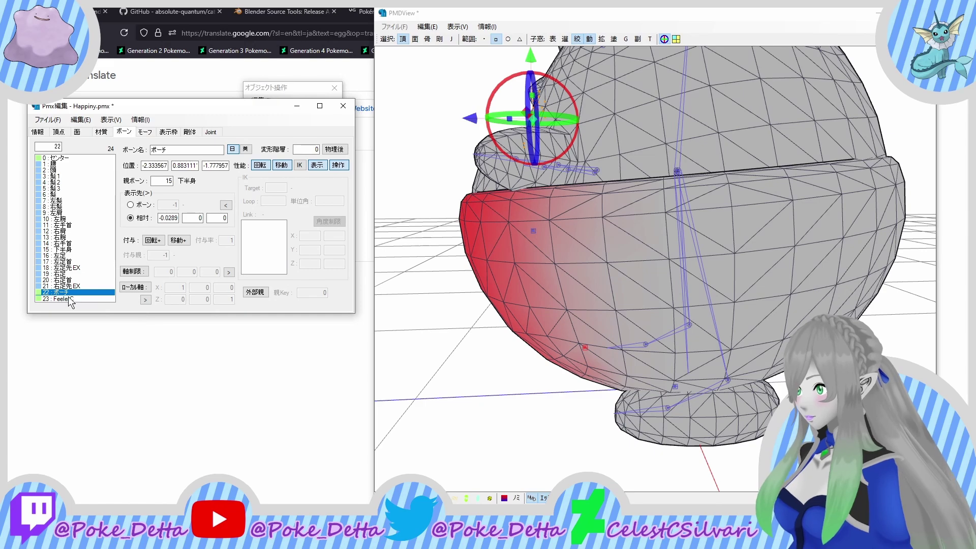
Step: Switch to Google Translate and copy the Japanese translation of "egg", 卵
click(143, 358)
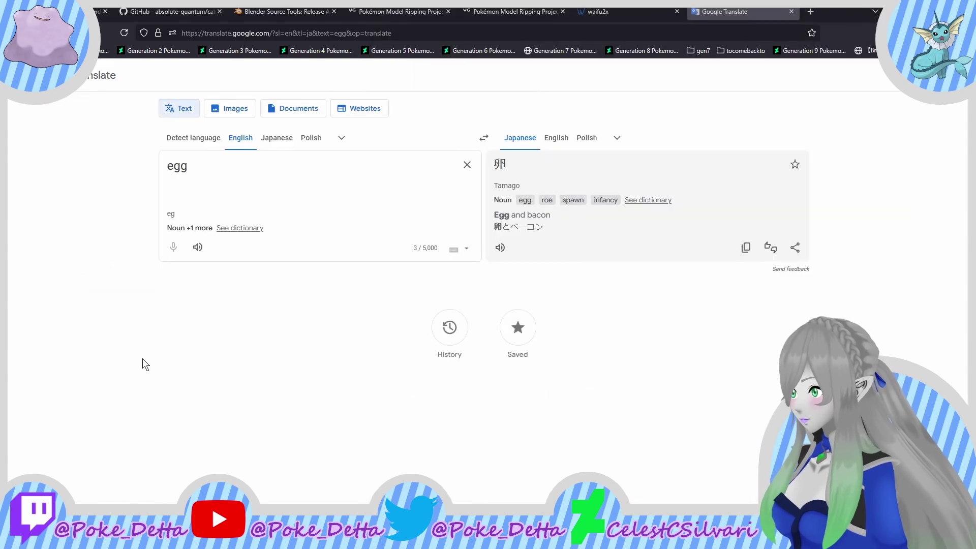
double_click(497, 174)
right_click(497, 175)
click(510, 181)
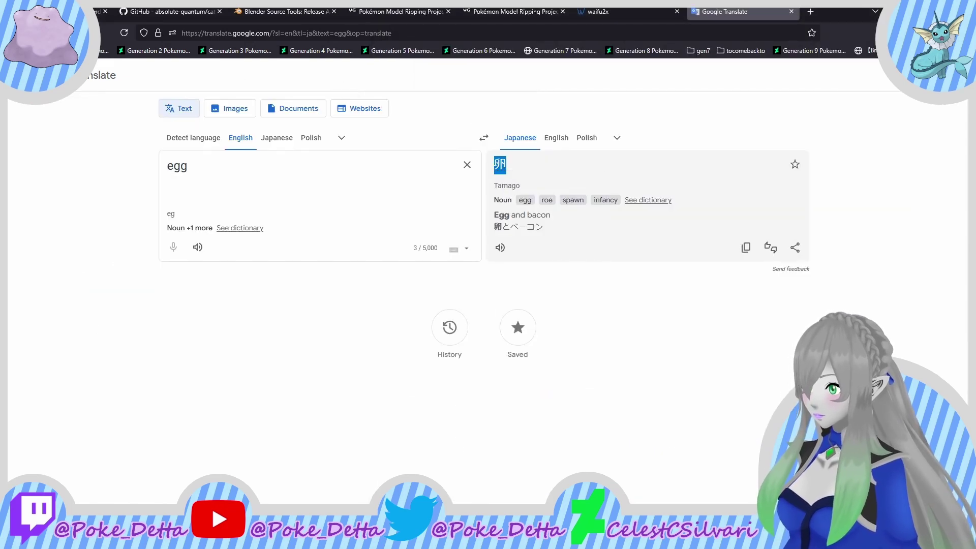
click(127, 538)
click(153, 538)
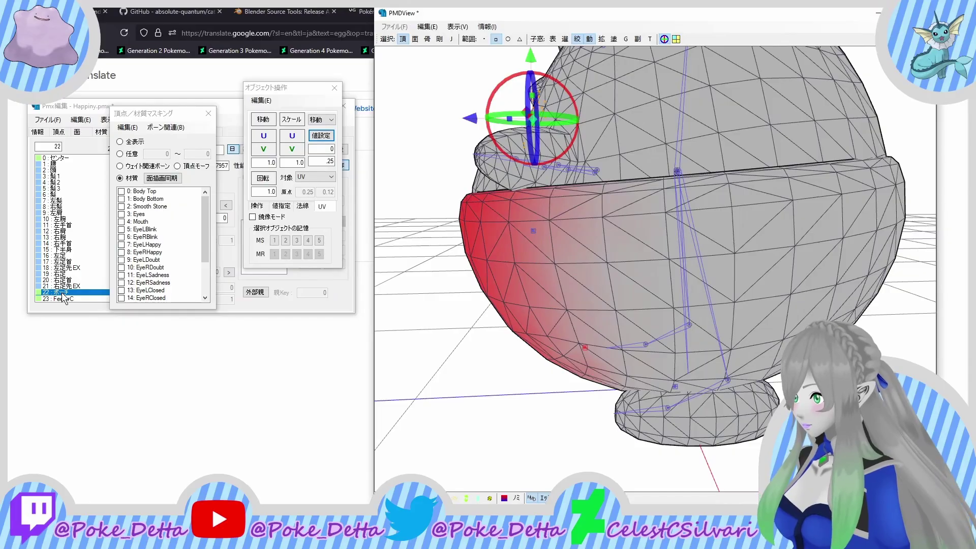
click(110, 326)
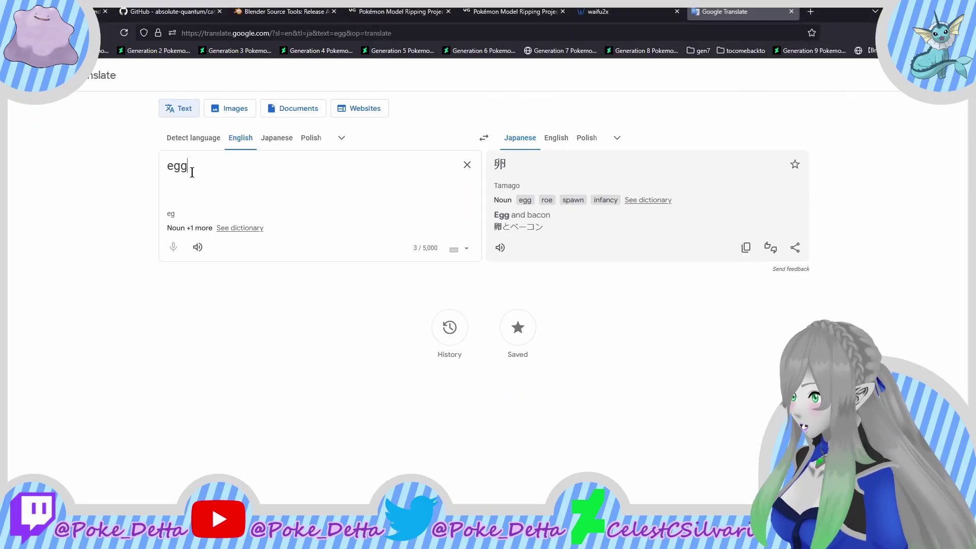
Step: Translate "smooth stone" into Japanese and copy the translation 滑らかな石
drag(191, 169, 127, 180)
text(stone)
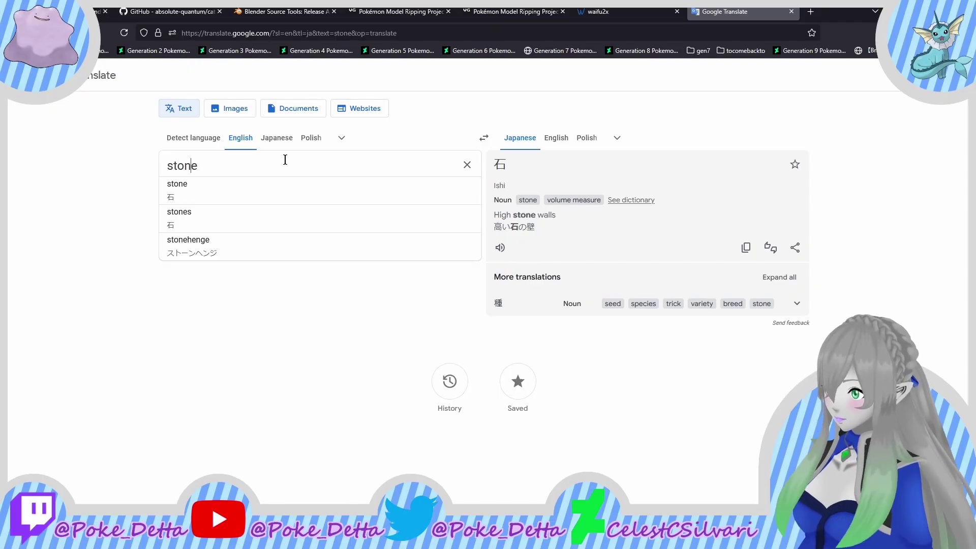
text(smoo)
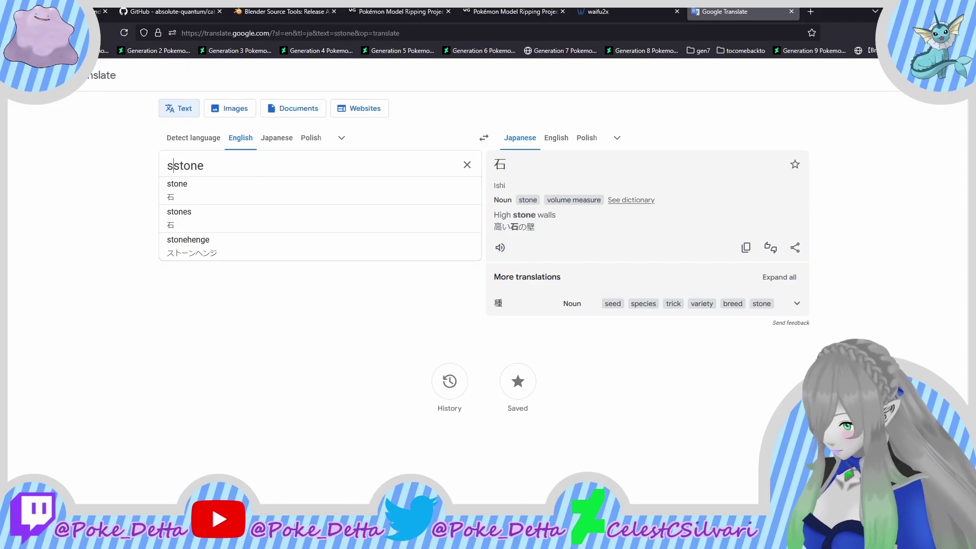
text(th)
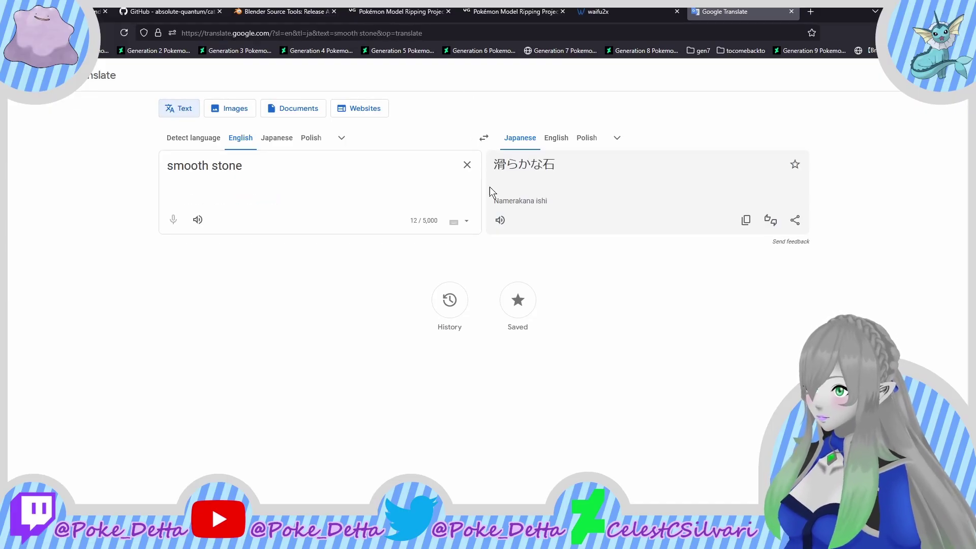
drag(494, 164, 555, 165)
right_click(525, 163)
click(541, 169)
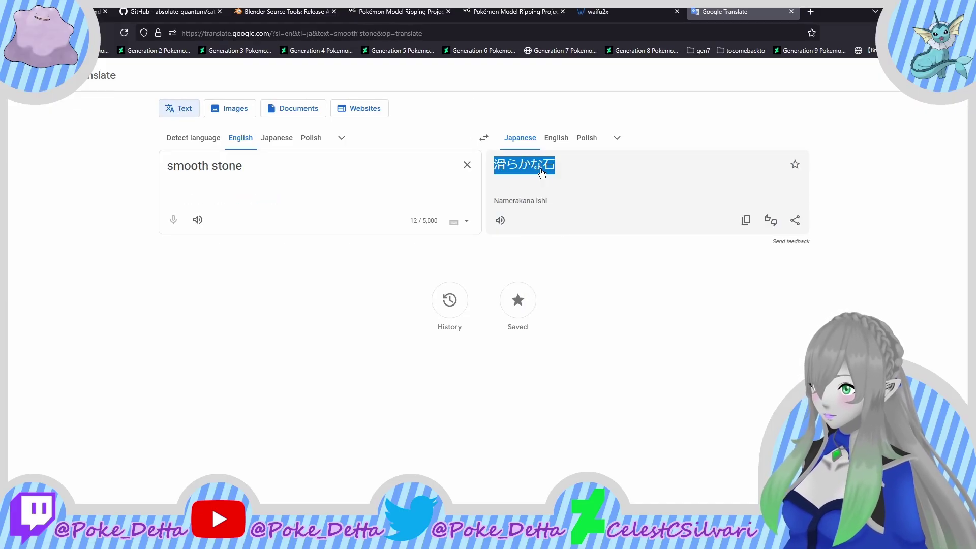
Step: Switch back to PMX Editor and rename the FeelerC bone as 滑らかな石 by pasting the copied translation
key(alt+Tab)
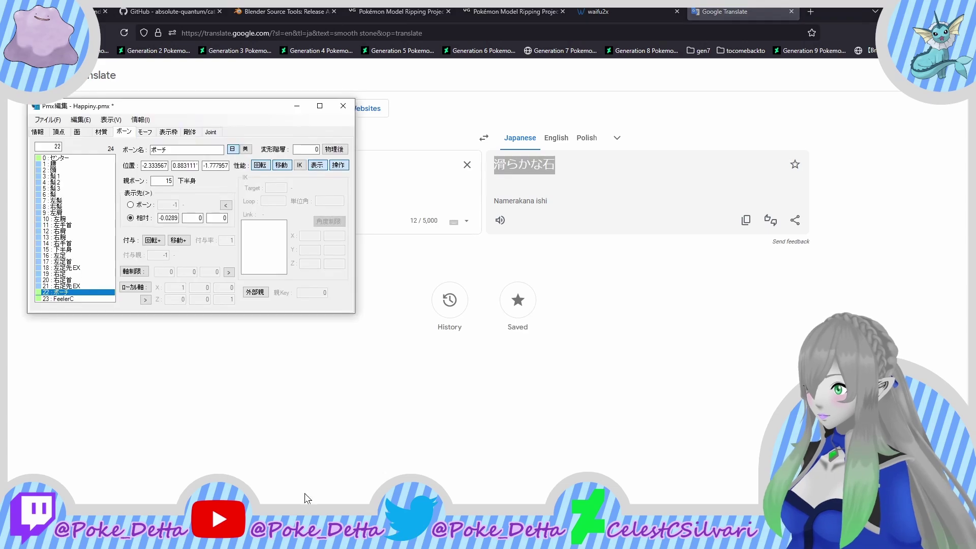
click(71, 300)
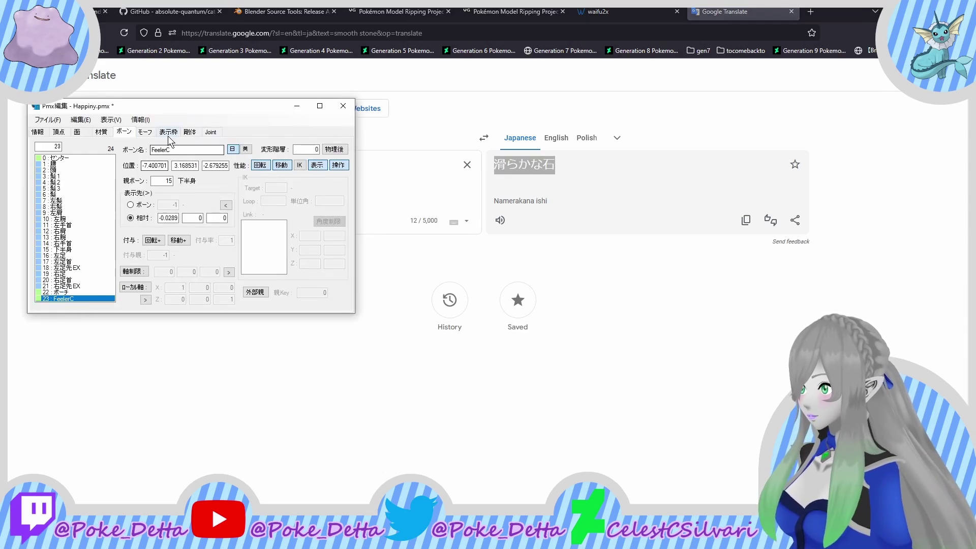
double_click(163, 150)
right_click(162, 151)
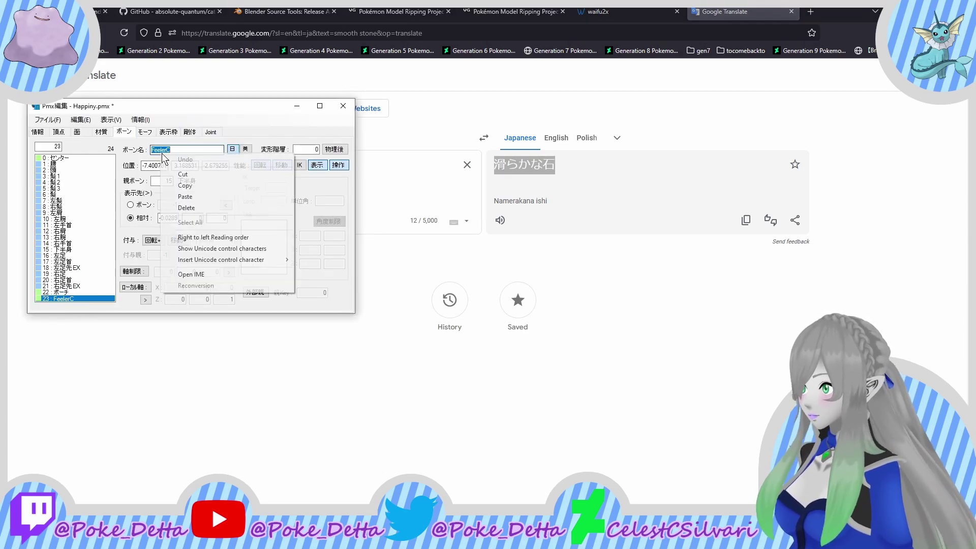
click(199, 198)
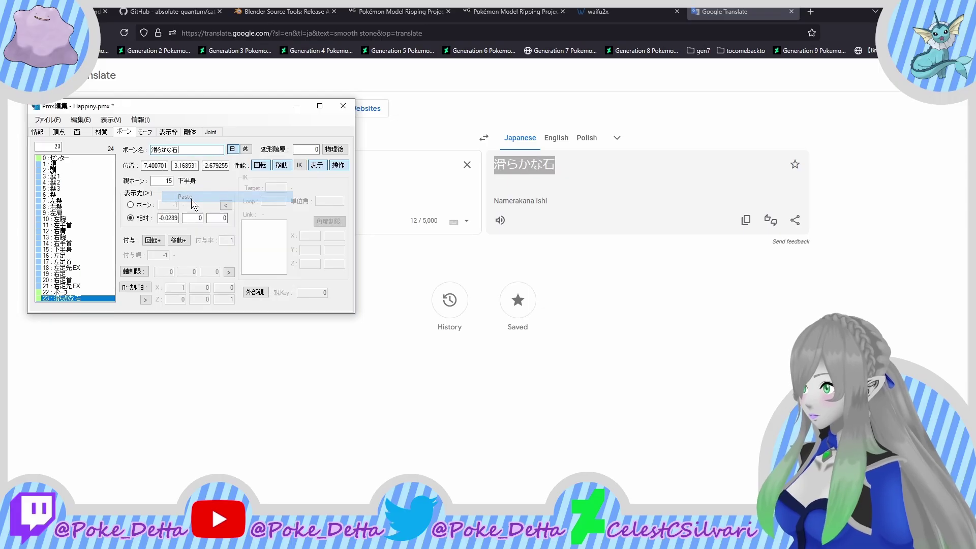
Step: Assign Happiny's material morphs 0 to 9 to the eye panel, 左上(目)
click(146, 133)
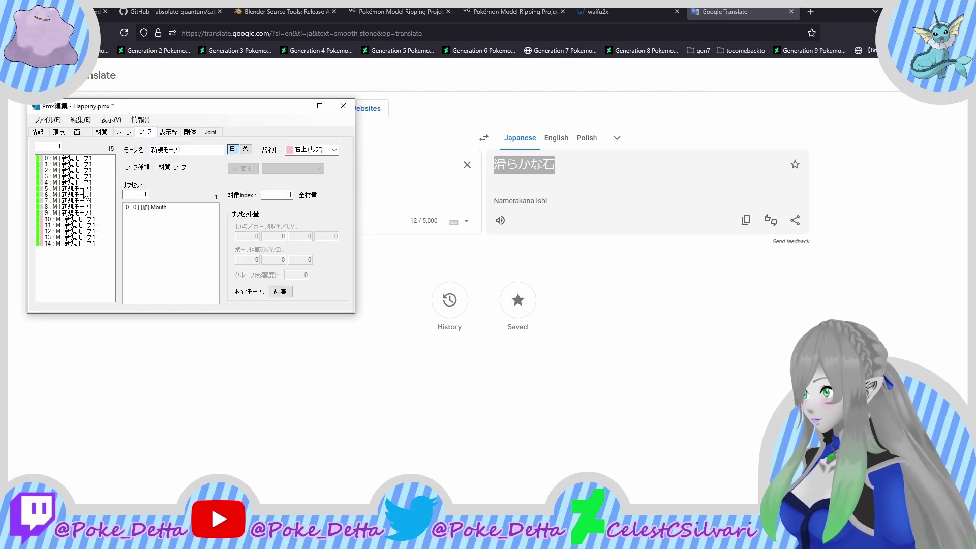
drag(65, 206, 113, 155)
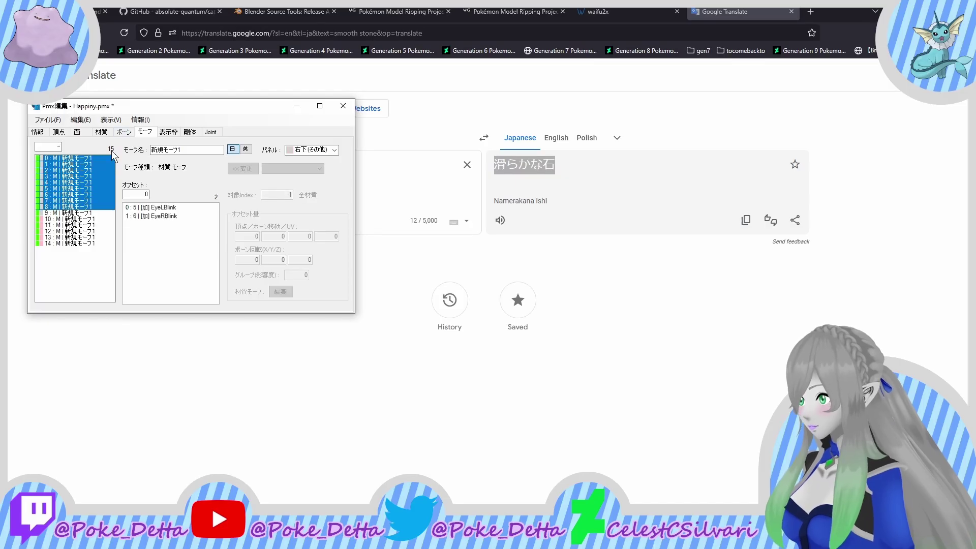
click(84, 219)
drag(88, 213, 96, 131)
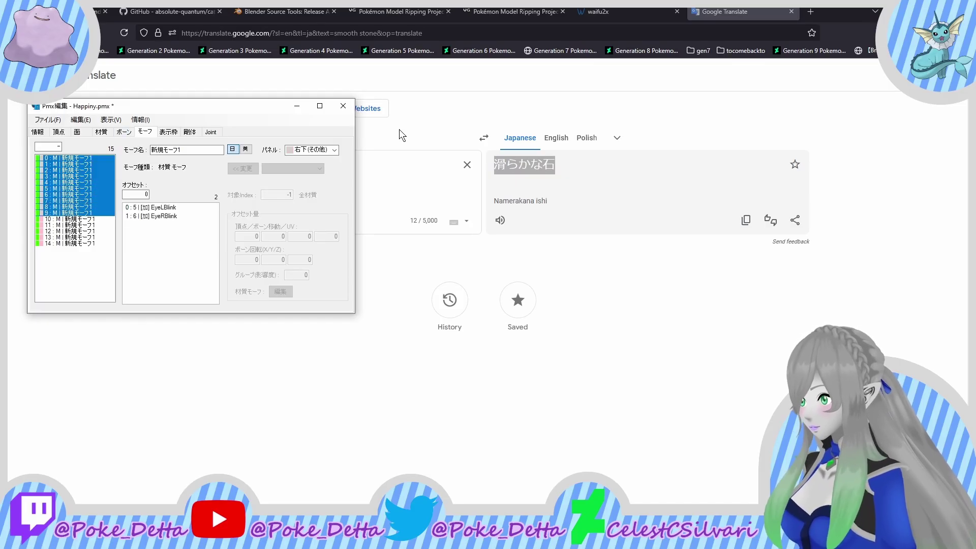
scroll(310, 153, up, 1)
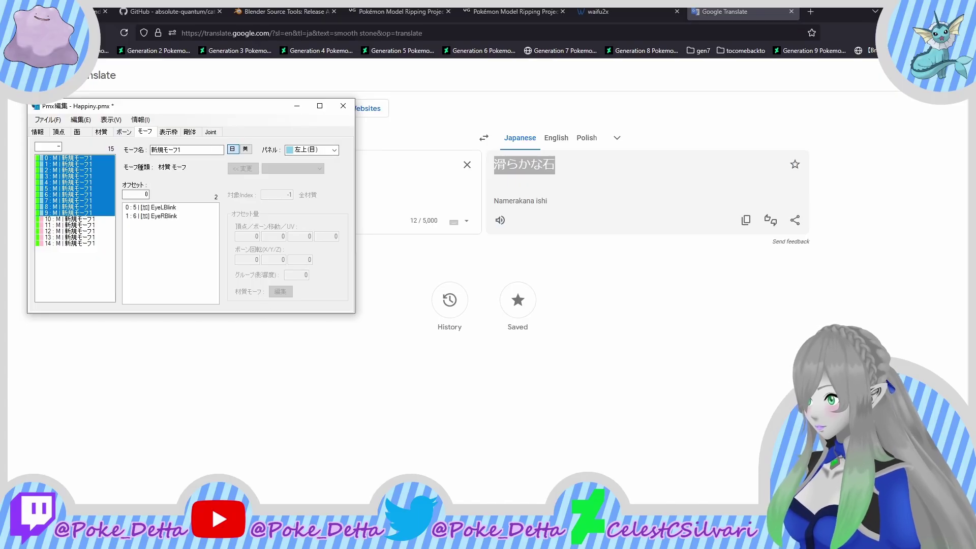
Step: Switch to the Detta Base model's morph list and copy the blink morph's name, まばたき
key(alt+Tab)
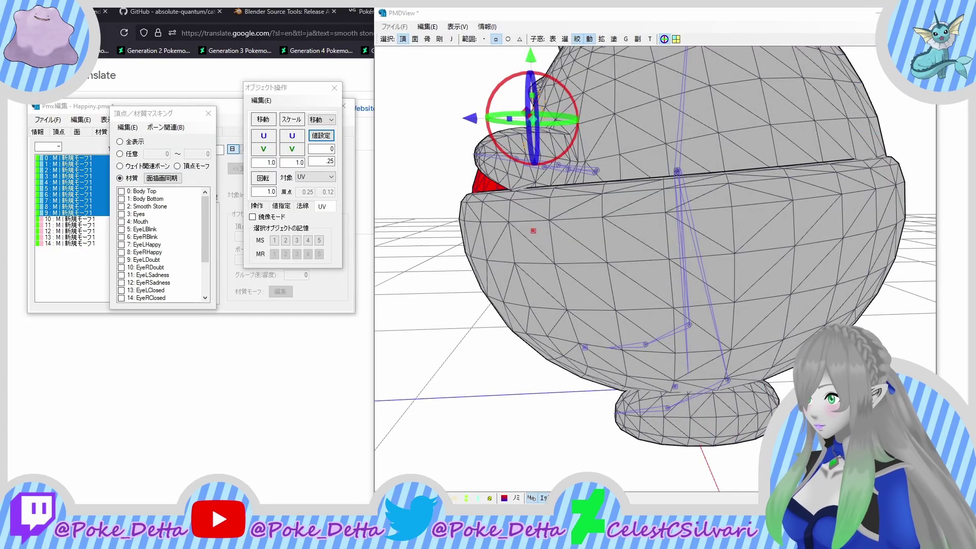
key(alt+Tab)
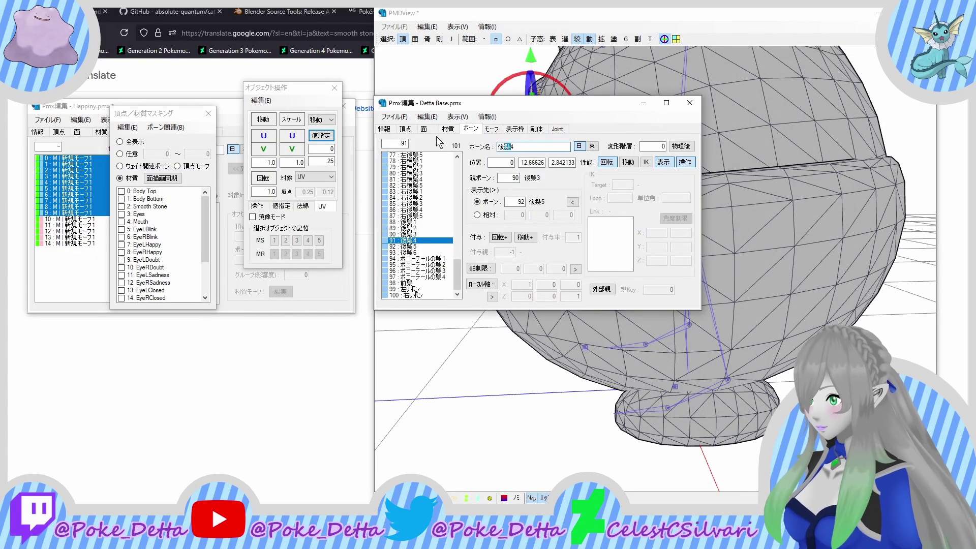
click(491, 129)
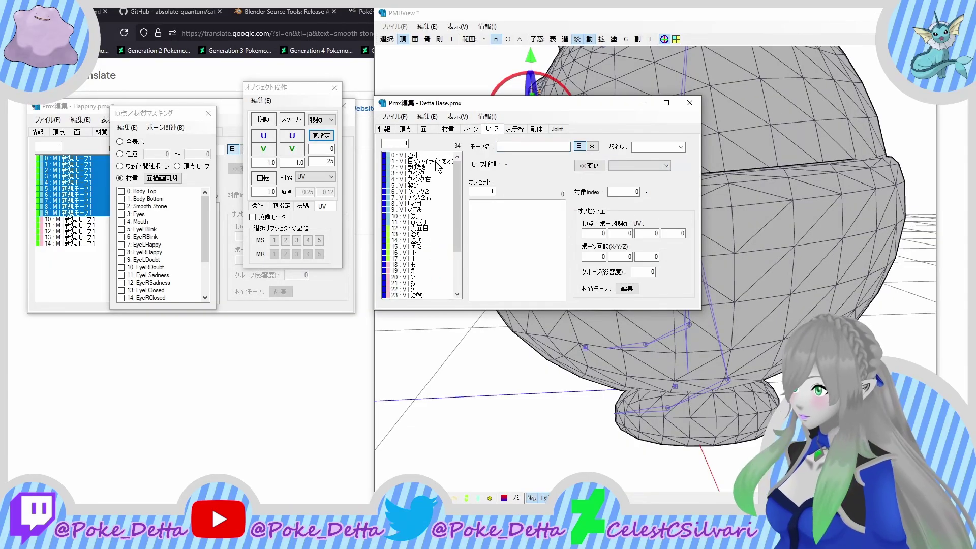
click(433, 167)
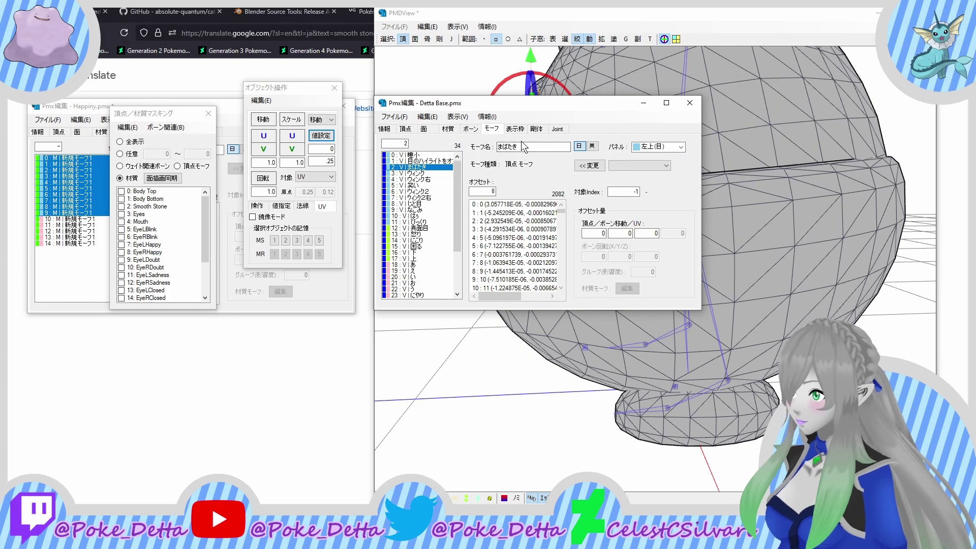
right_click(540, 147)
click(563, 176)
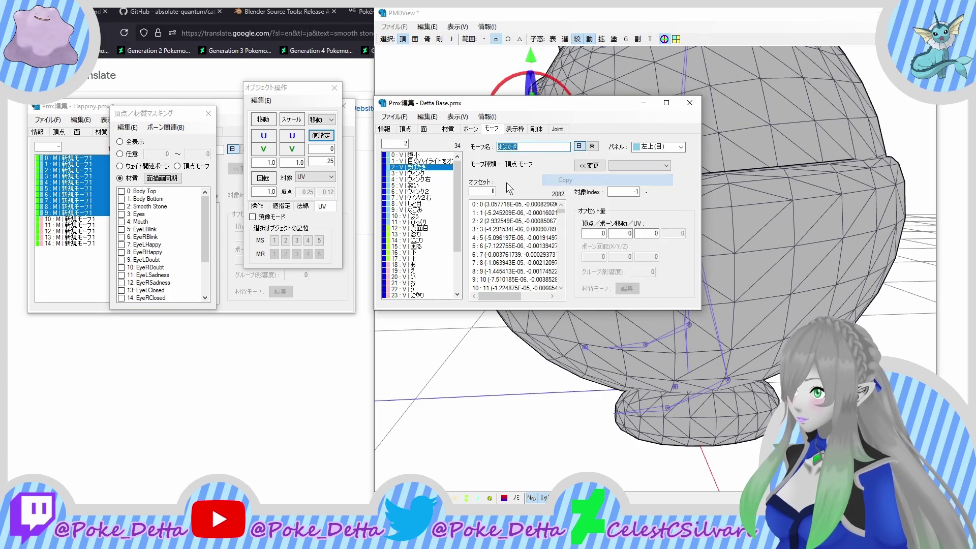
Step: Rename Happiny's morph 0, which combines EyeLBlink and EyeRBlink, as まばたき by pasting the copied name
click(440, 172)
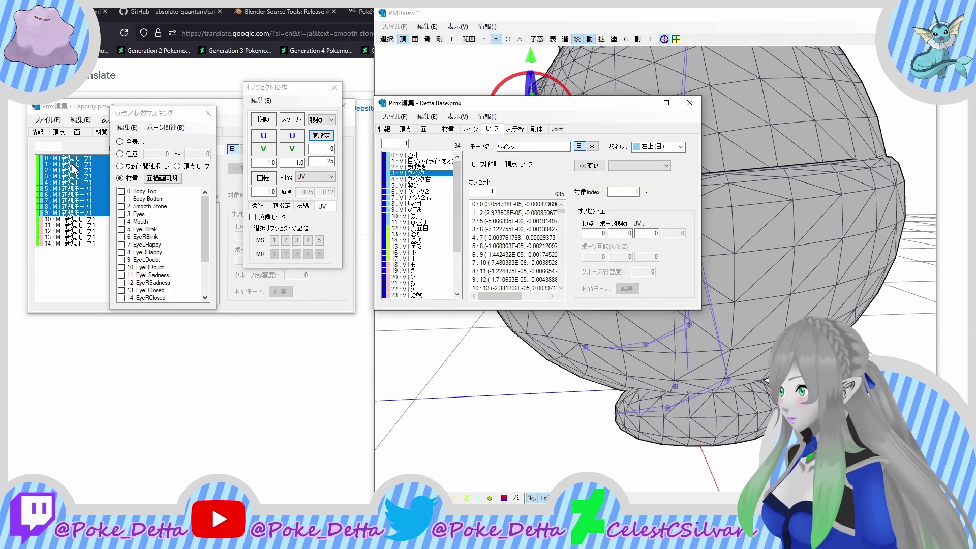
drag(85, 163, 130, 161)
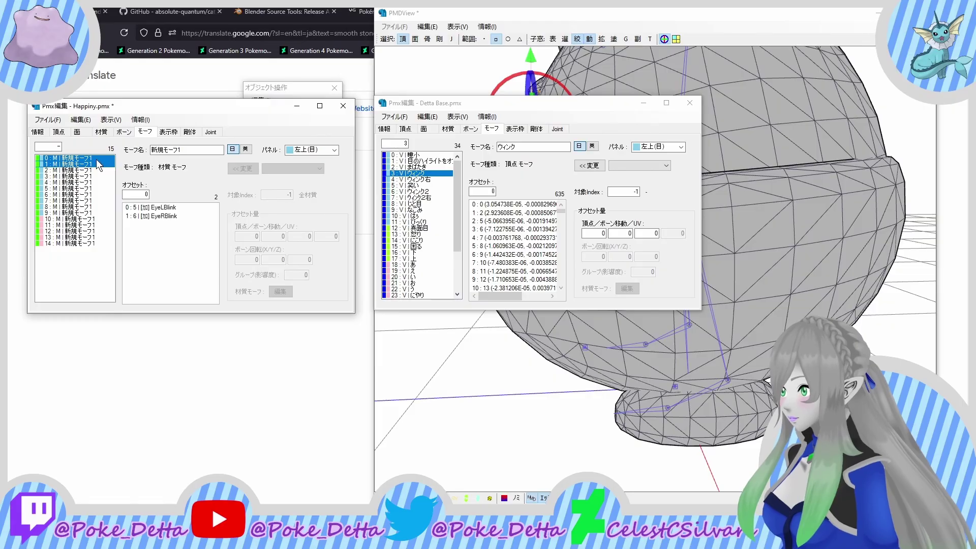
click(76, 158)
right_click(192, 149)
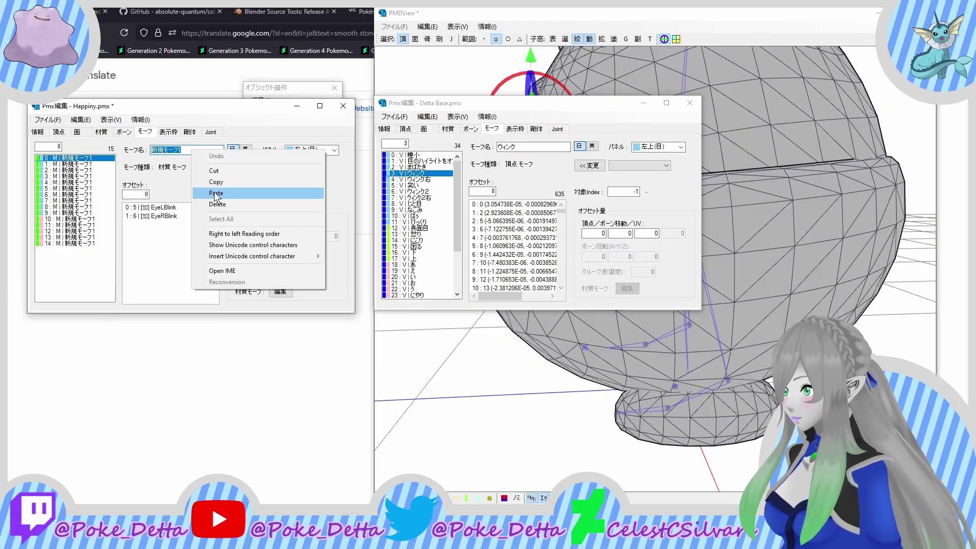
click(216, 194)
click(47, 161)
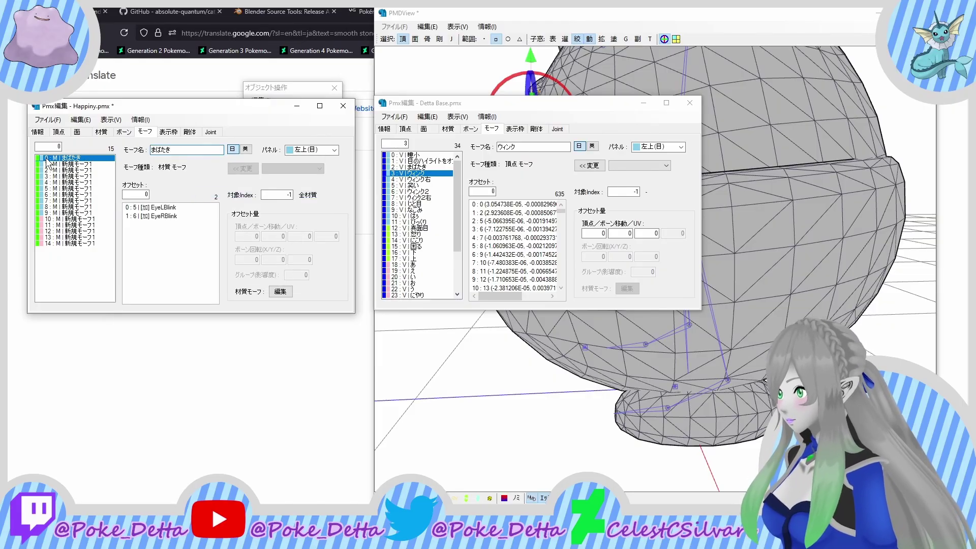
Step: Copy the name ウィンク from Detta Base and paste it as the name of Happiny's single EyeLBlink morph
click(80, 164)
right_click(519, 149)
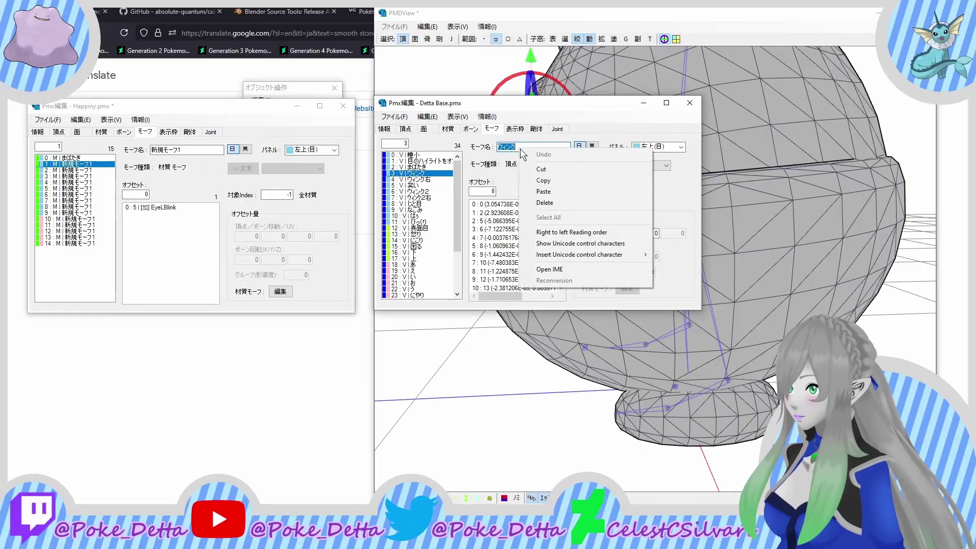
click(543, 181)
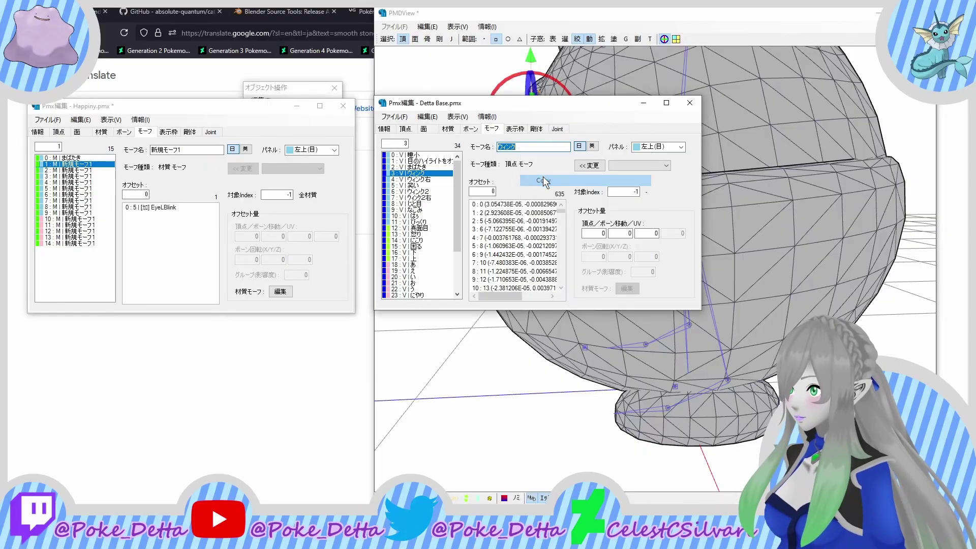
click(424, 179)
right_click(179, 149)
click(203, 189)
Step: Copy the name ウィンク右 from Detta Base and paste it as the name of Happiny's single EyeRBlink morph
click(76, 170)
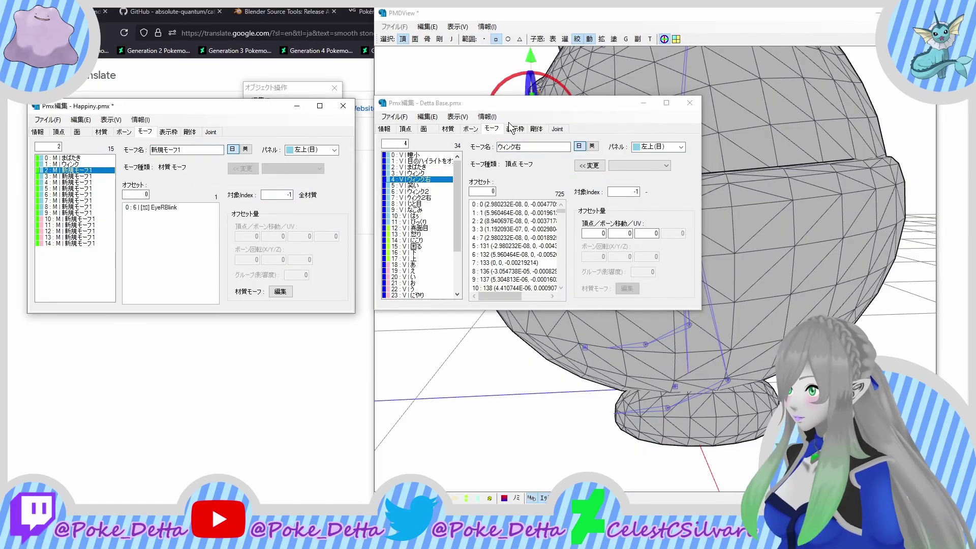
right_click(521, 149)
click(542, 180)
click(424, 185)
right_click(175, 149)
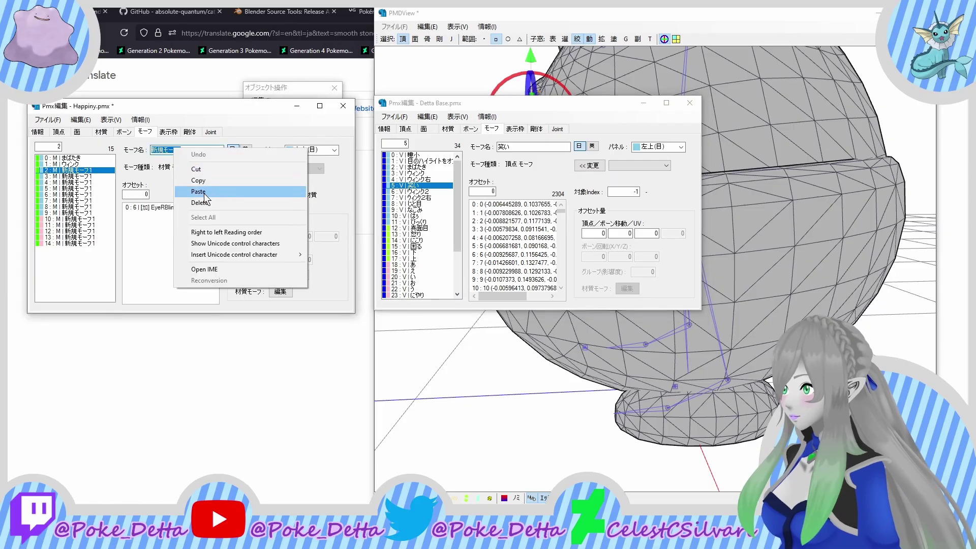
click(204, 191)
Step: Rename Happiny's combined EyeLHappy and EyeRHappy morph as 笑い, using the name copied from Detta Base
click(76, 176)
right_click(520, 148)
click(538, 178)
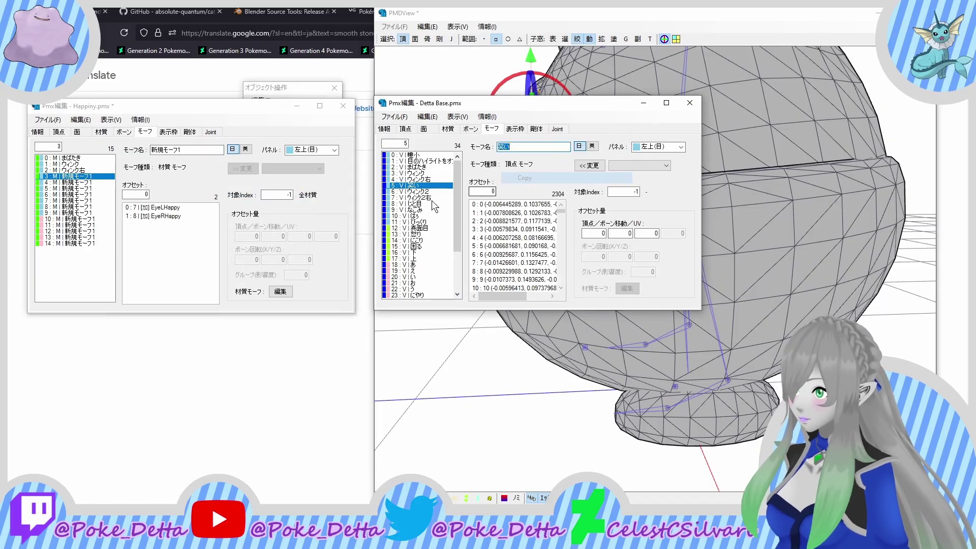
click(425, 191)
right_click(189, 149)
click(234, 191)
Step: Rename Happiny's single EyeLHappy morph as ウィンク2, using the name copied from Detta Base
click(76, 182)
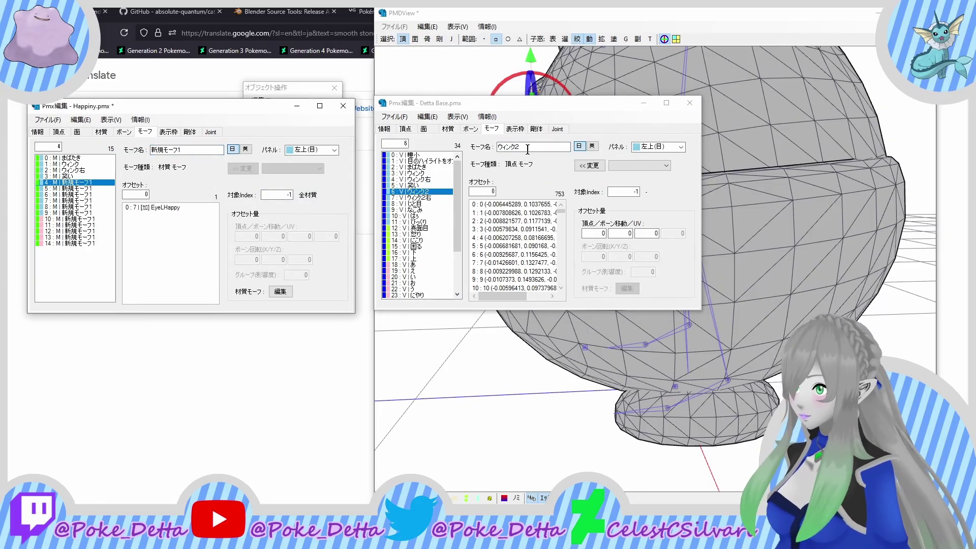
right_click(527, 149)
click(544, 182)
click(425, 198)
right_click(189, 150)
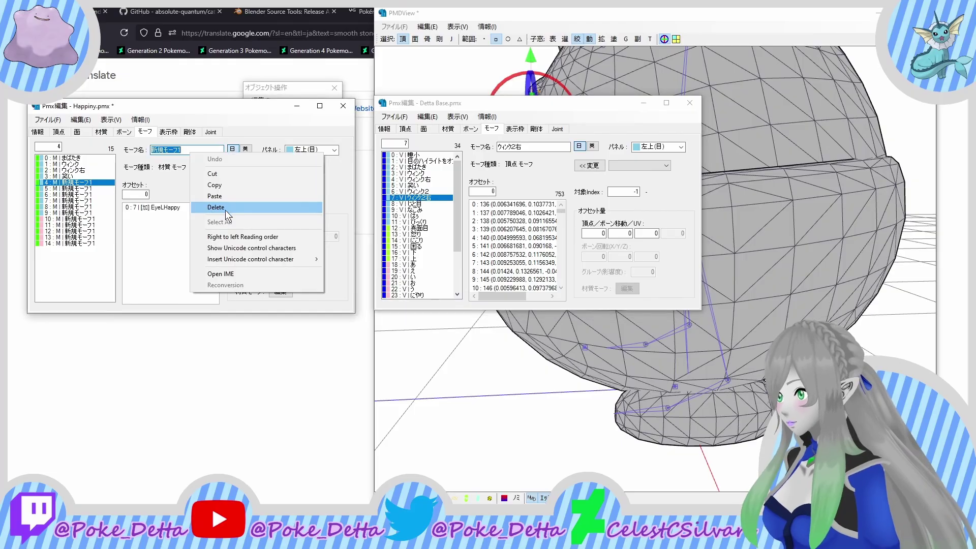
click(214, 196)
Step: Rename Happiny's single EyeRHappy morph as ウィンク2右, using the name copied from Detta Base
click(77, 188)
click(414, 204)
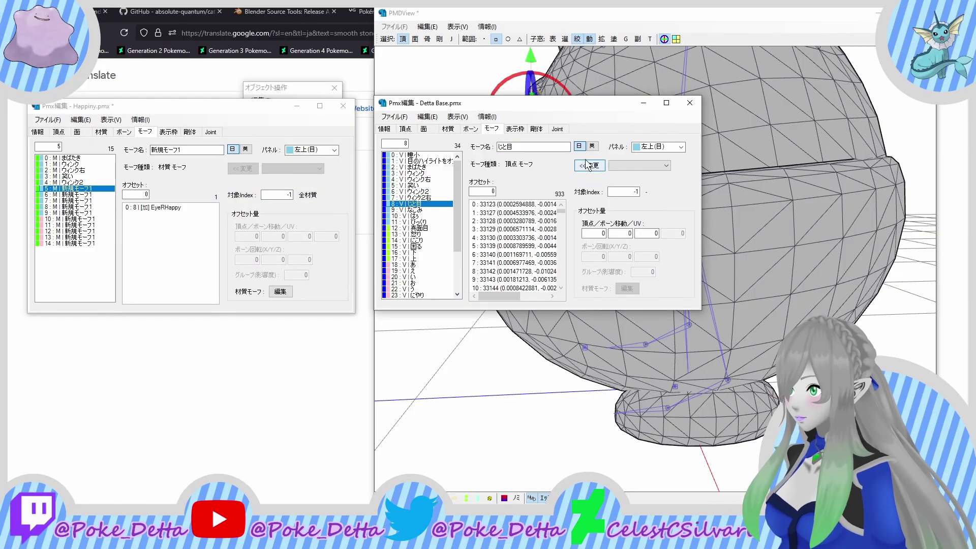
right_click(199, 154)
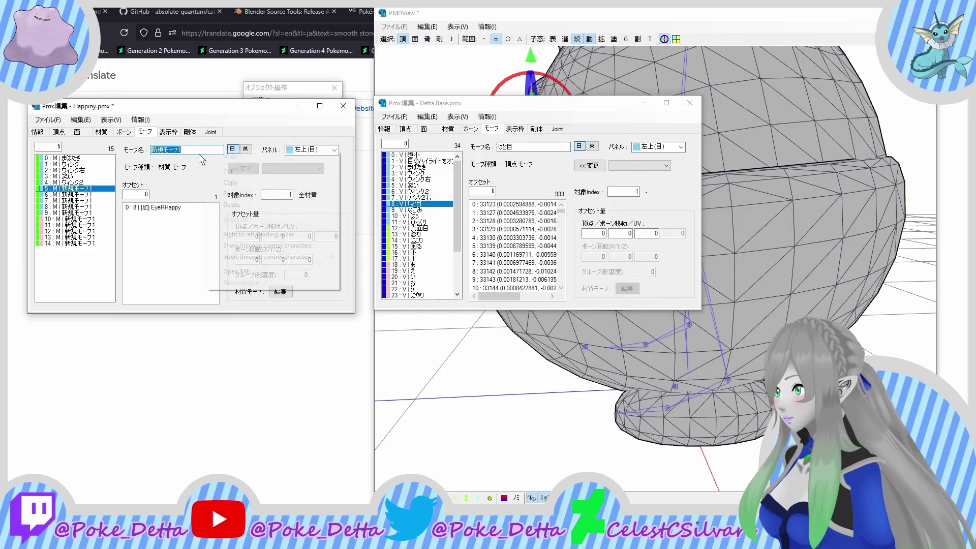
click(231, 193)
Step: Rename Happiny's combined EyeLDoubt and EyeRDoubt morph as じと目, using the name copied from Detta Base
click(76, 194)
right_click(528, 147)
click(543, 181)
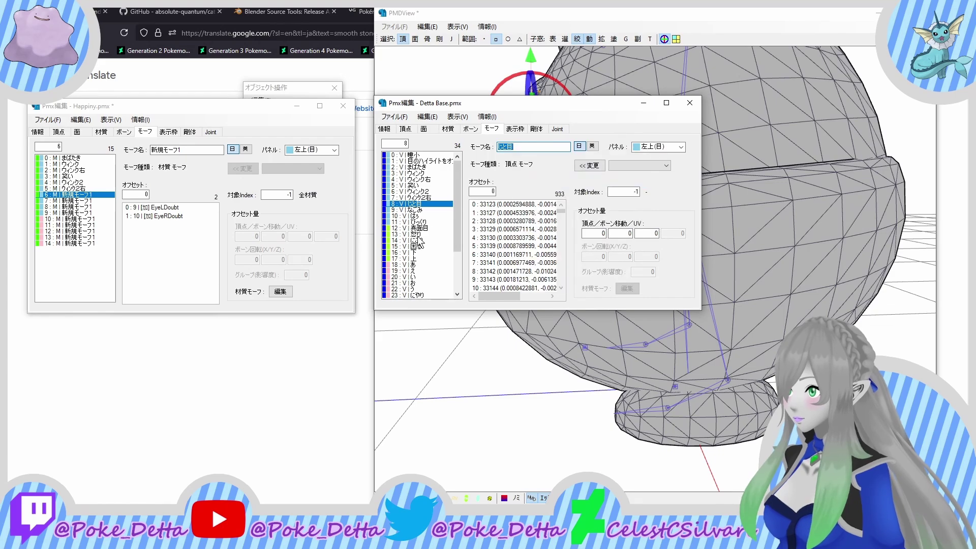
click(414, 246)
right_click(151, 147)
click(166, 189)
Step: Rename Happiny's combined EyeLSadness and EyeRSadness morph as 困る and check the English name of Detta Base's はぅ morph
click(76, 201)
click(521, 147)
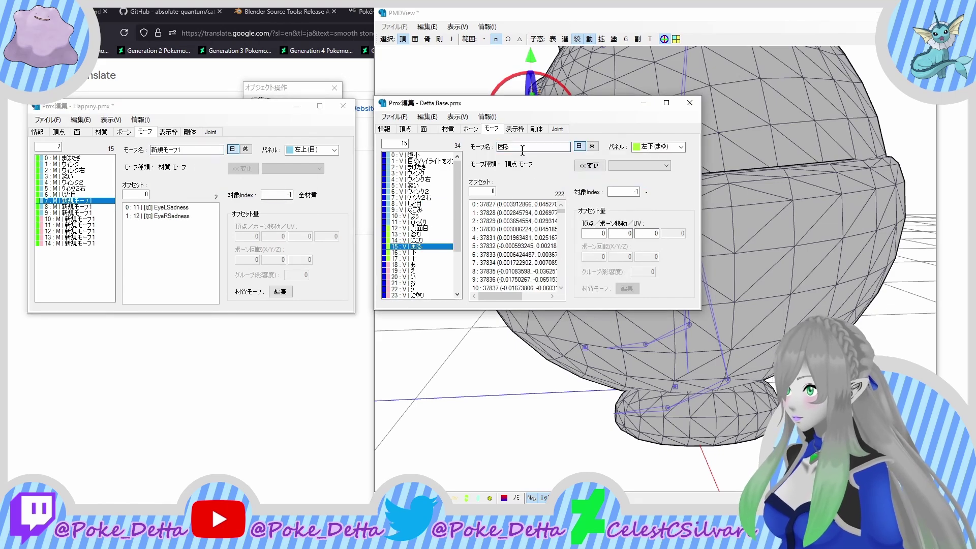
click(424, 215)
click(592, 147)
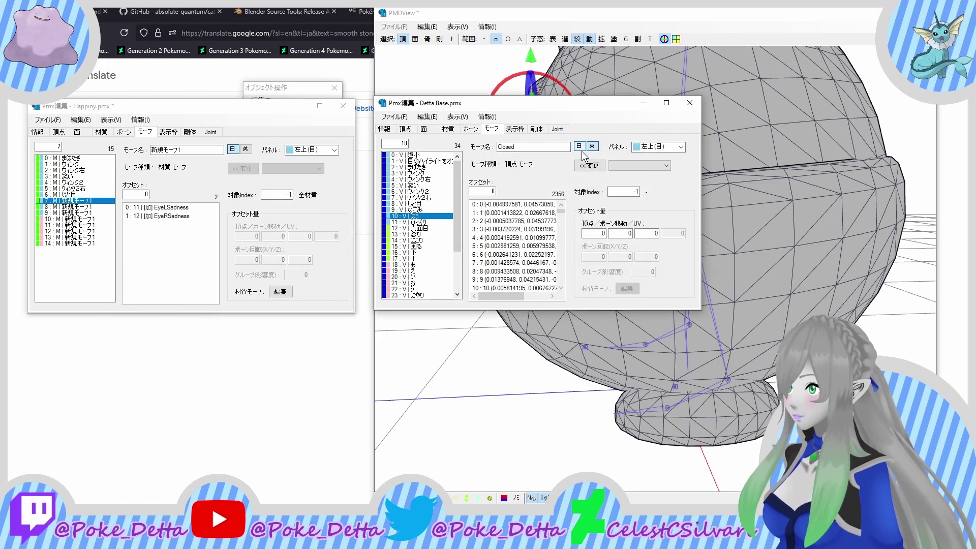
click(579, 146)
right_click(151, 150)
click(166, 189)
Step: Rename Happiny's combined EyeLClosed and EyeRClosed morph as はぅ, using the name copied from Detta Base
click(77, 207)
click(514, 148)
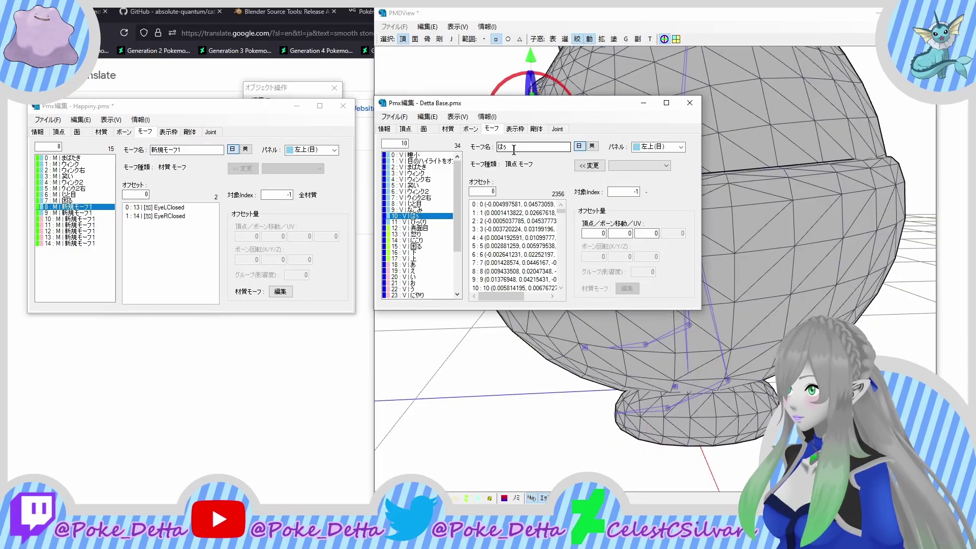
click(406, 234)
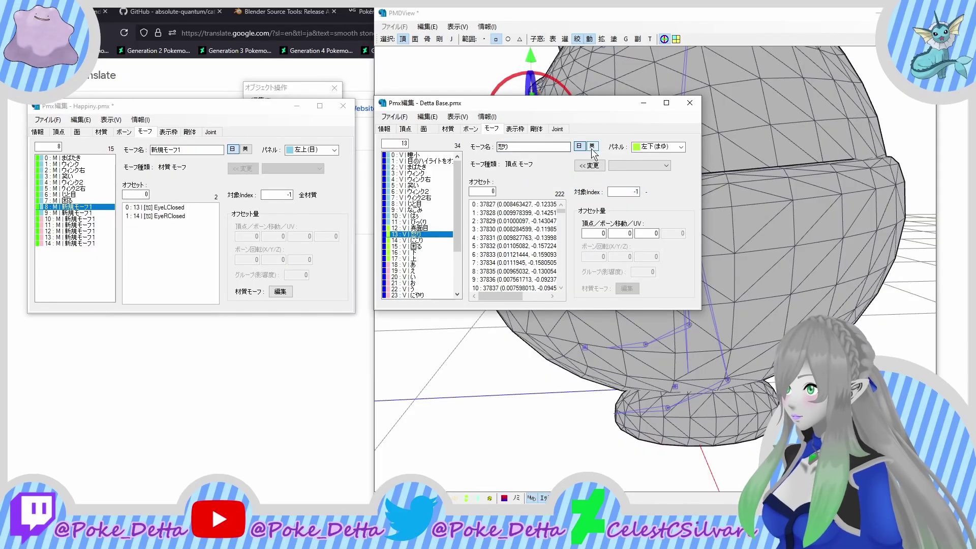
click(592, 147)
click(579, 147)
right_click(151, 149)
click(166, 189)
Step: Rename Happiny's combined EyeLAnger and EyeRAnger morph as 怒り, using the name copied from Detta Base
click(76, 213)
click(521, 148)
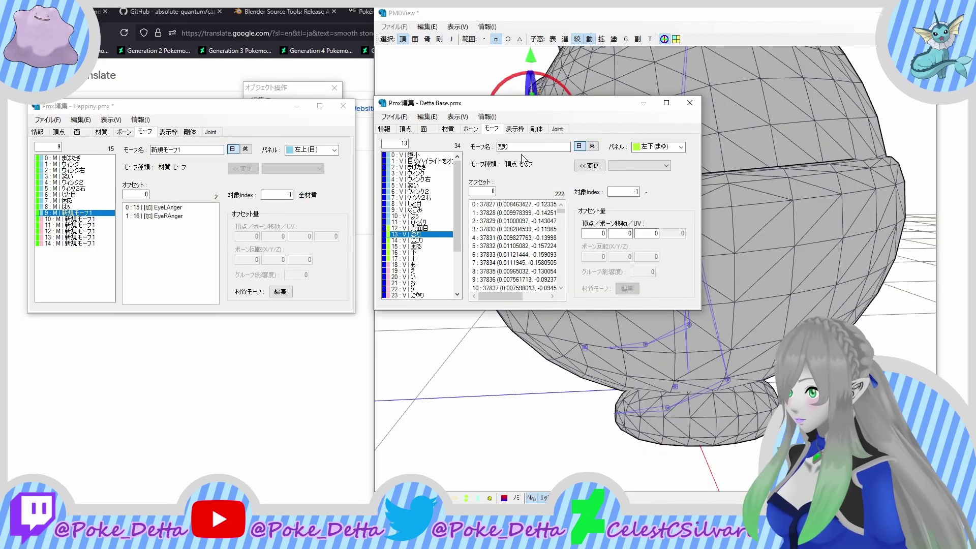
right_click(503, 147)
click(518, 168)
scroll(421, 238, down, 3)
click(414, 288)
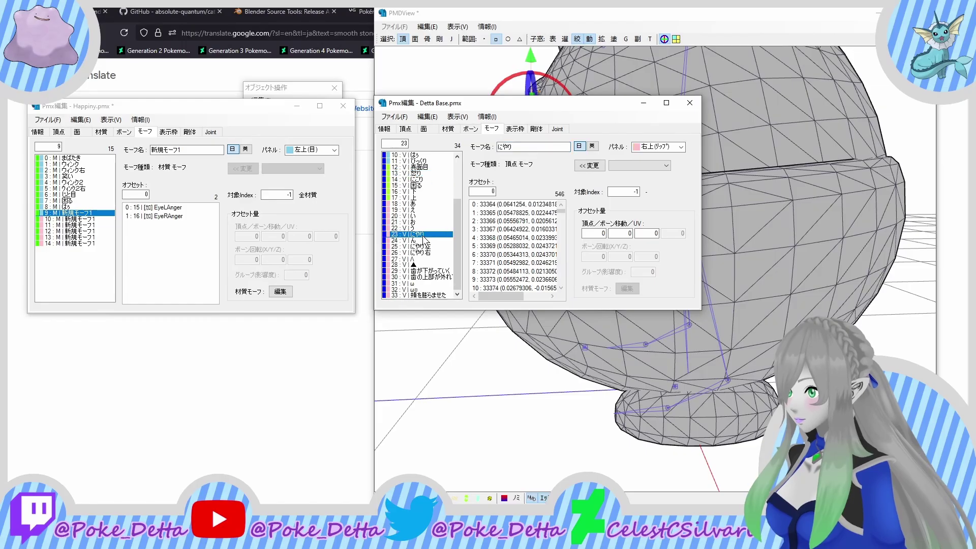
right_click(151, 150)
click(167, 193)
Step: Copy the にやり morph name from Detta Base for Happiny's MouthOpen morph
click(76, 219)
click(523, 147)
right_click(534, 149)
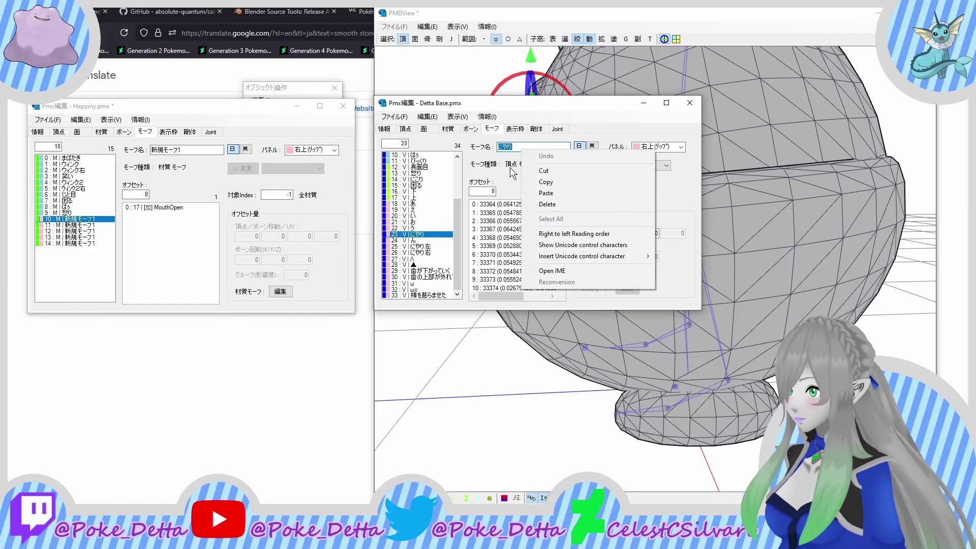
click(546, 181)
Step: Switch to File Explorer and browse drive LAPTOP STORAGE 1 (E:) to the MMD\Pokemon\Pokemon\Gen1 folder
key(alt+Tab)
click(251, 193)
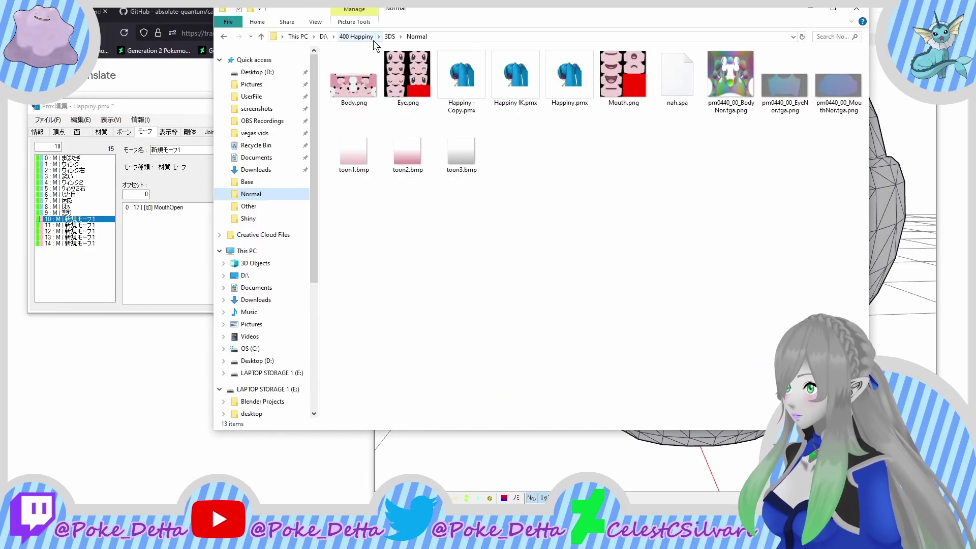
click(270, 184)
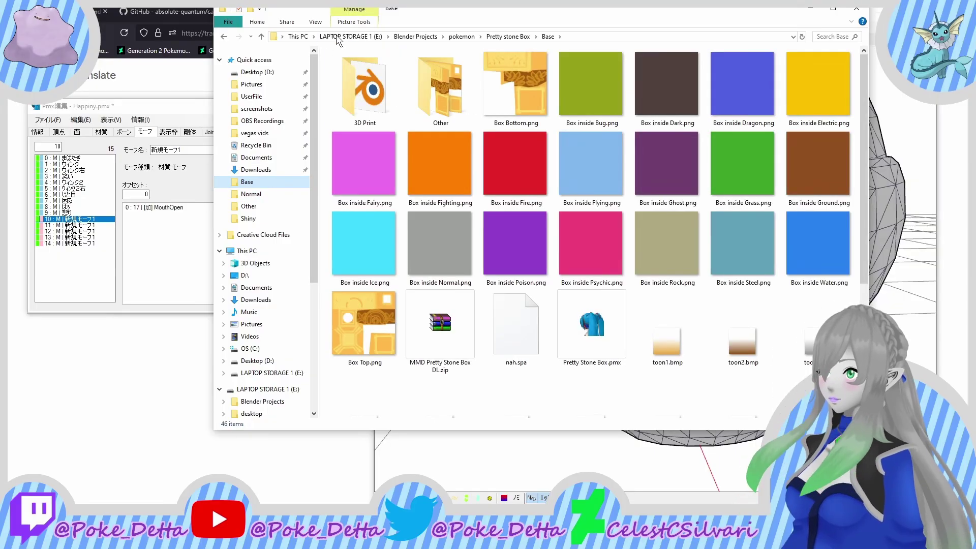
click(345, 21)
click(340, 23)
click(343, 36)
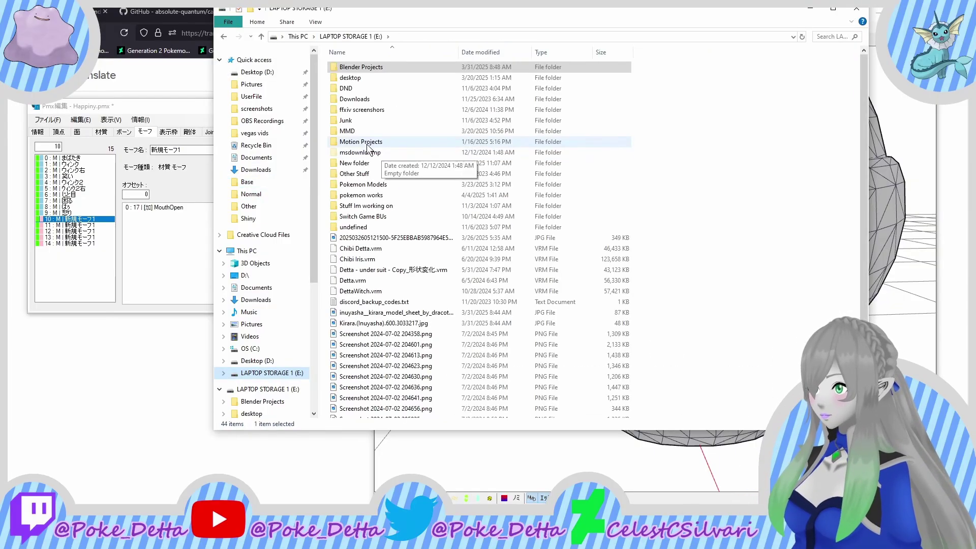
double_click(367, 132)
double_click(353, 165)
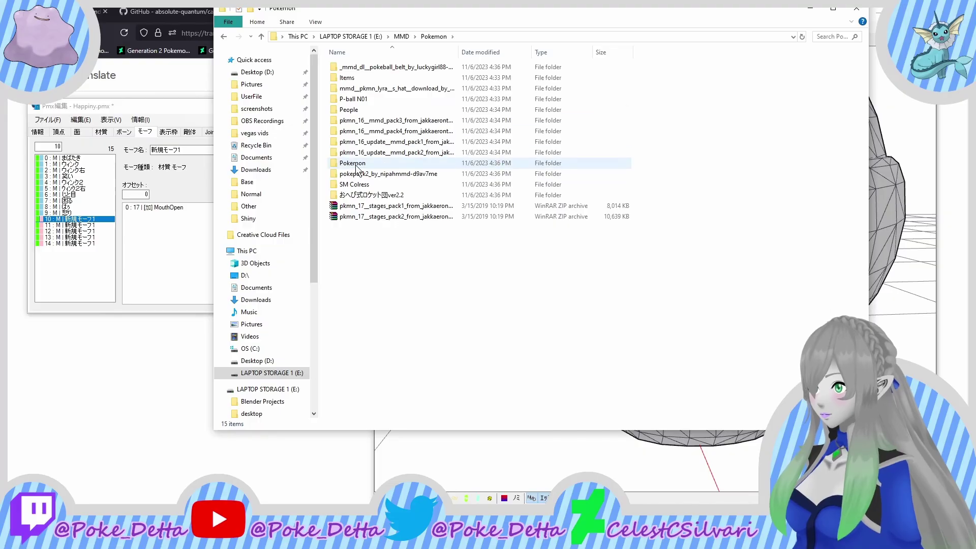
double_click(352, 165)
double_click(365, 70)
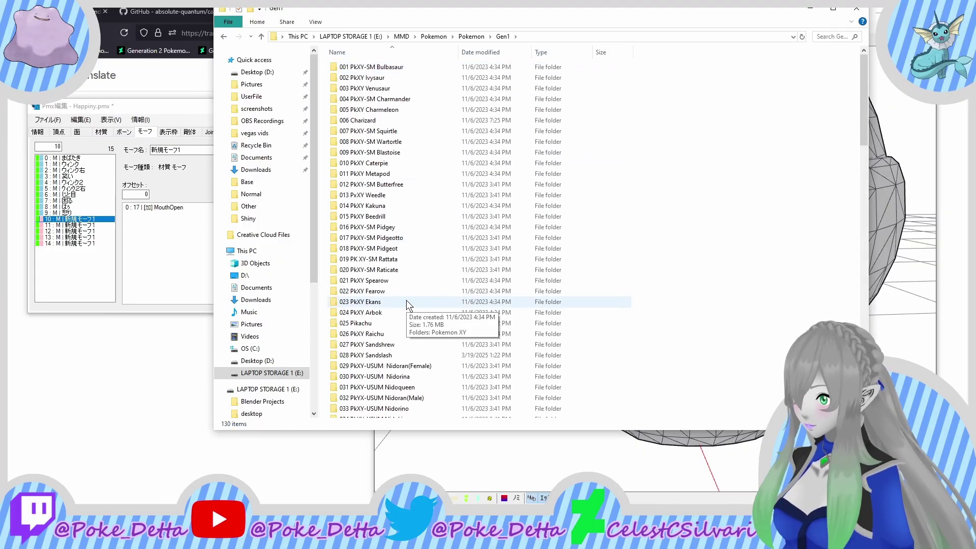
Step: Open the Normal folder of the 025 Pikachu model within Gen1
double_click(362, 323)
double_click(376, 67)
double_click(377, 64)
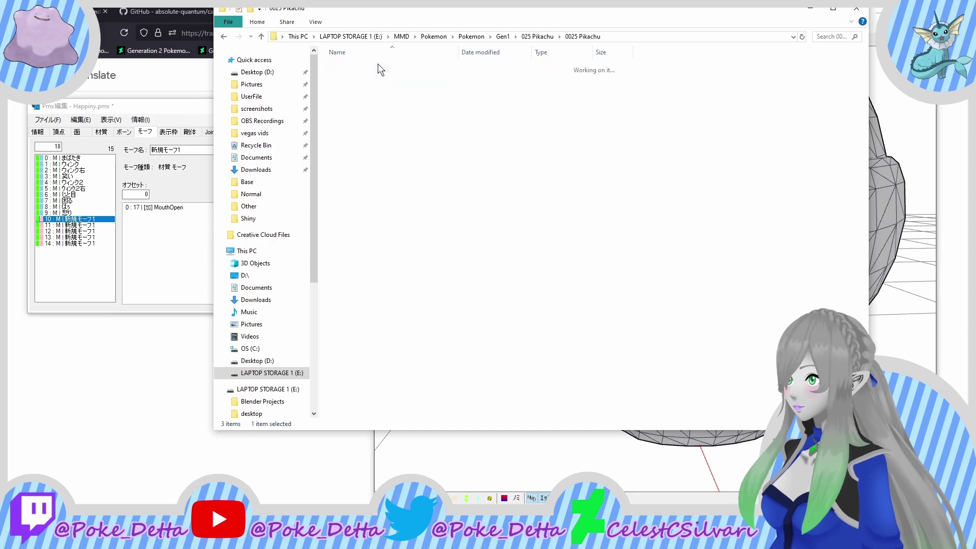
double_click(377, 64)
click(621, 37)
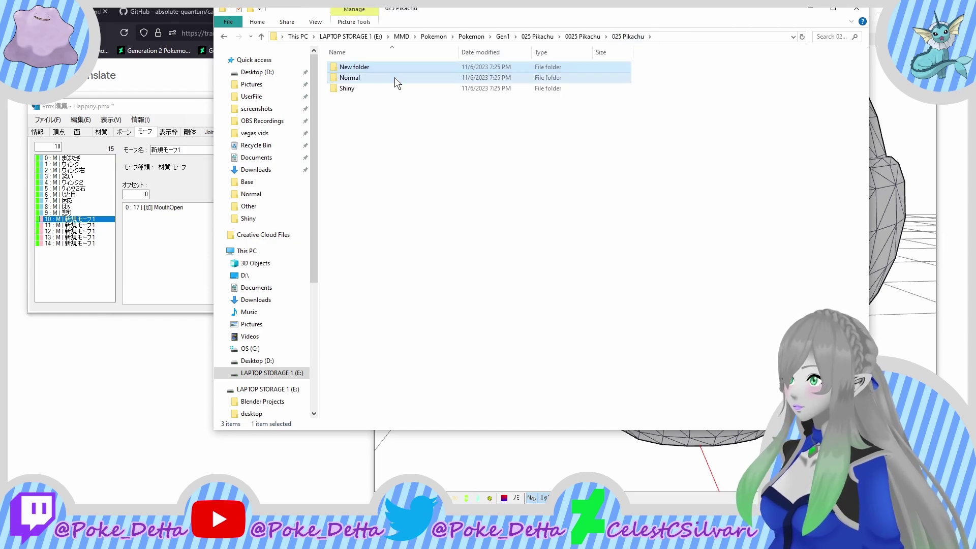
double_click(395, 77)
Step: Rename Happiny's morphs 10 and 11 together as にやり, using the copied name
drag(76, 232, 97, 220)
double_click(173, 150)
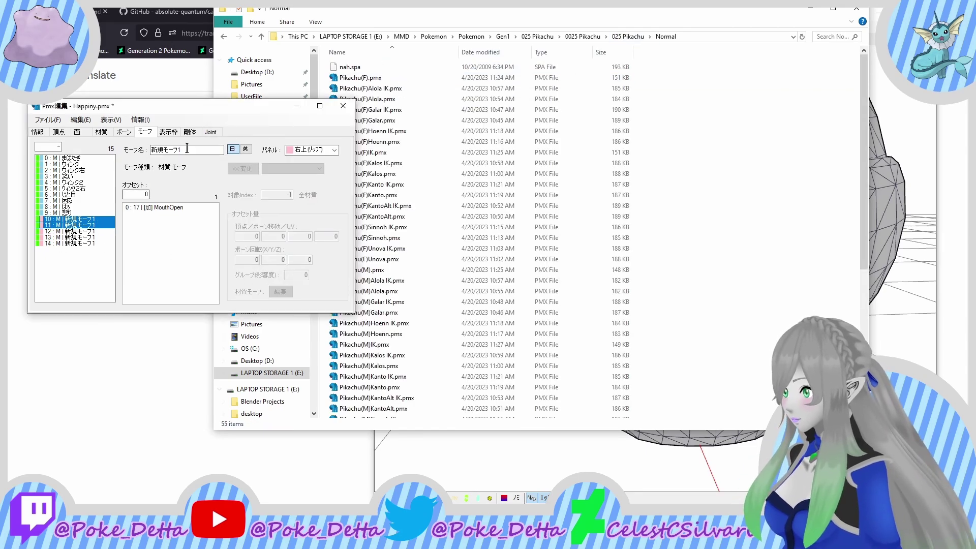
right_click(174, 149)
click(219, 194)
Step: Try to load Pikachu(F).pmx from the Normal folder, close File Explorer and return to the model editors
click(365, 81)
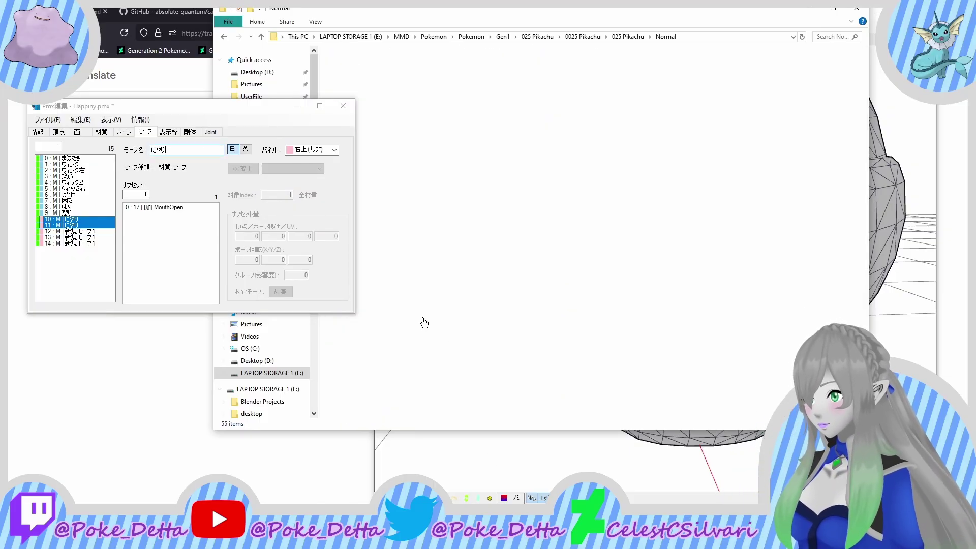
key(alt+F4)
key(alt+Tab)
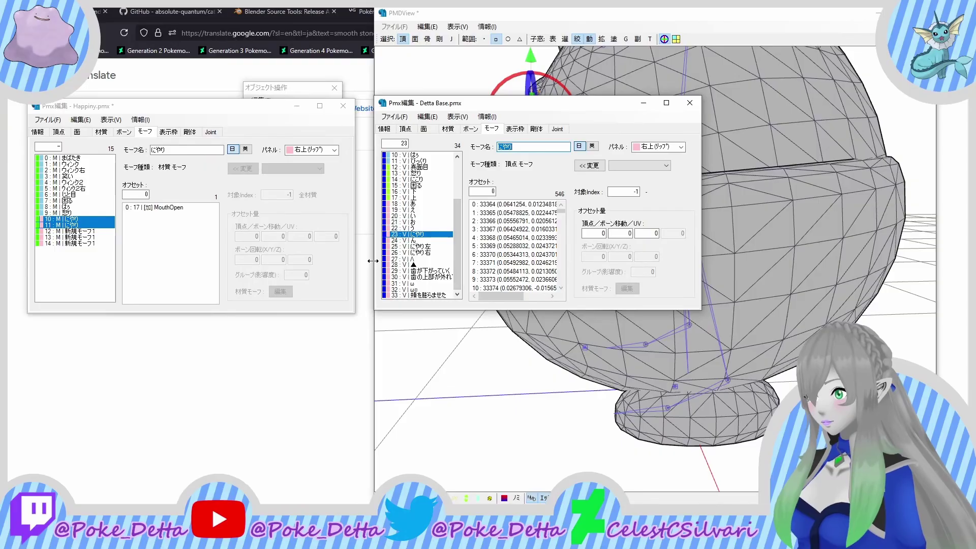
Step: Rename Happiny's MouthRegretBox morph as ▲, using the name copied from Detta Base
key(Down)
key(Down)
key(Down)
key(Down)
key(Down)
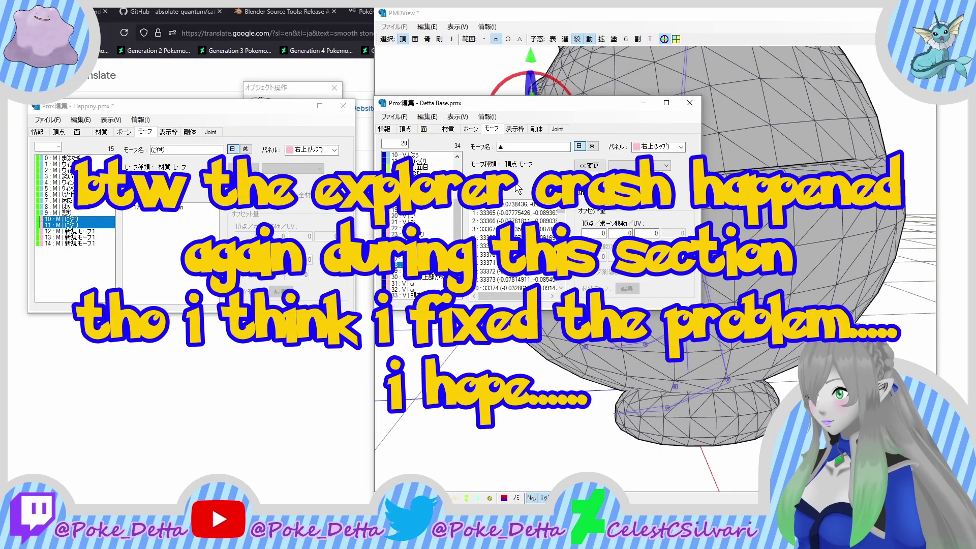
click(75, 238)
drag(152, 150, 199, 151)
right_click(199, 150)
click(218, 194)
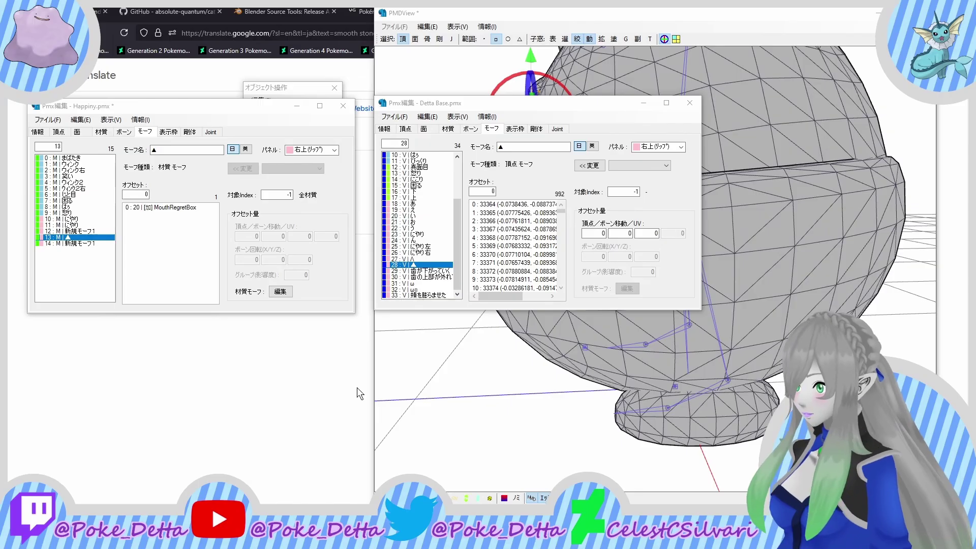
Step: Open a new File Explorer window at the MMD\Pokemon\Pokemon\Gen1 folder on LAPTOP STORAGE 1 (E:)
click(350, 538)
click(376, 539)
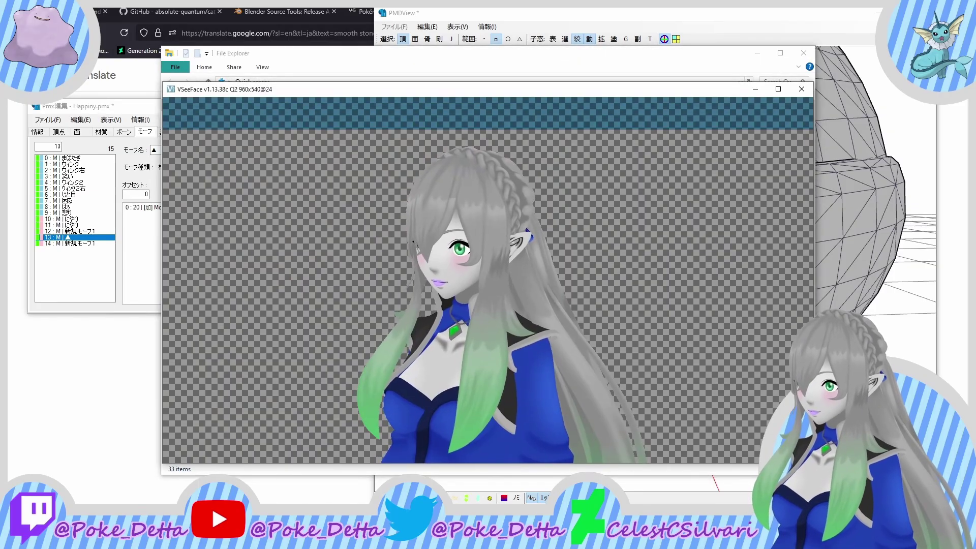
click(351, 539)
click(212, 238)
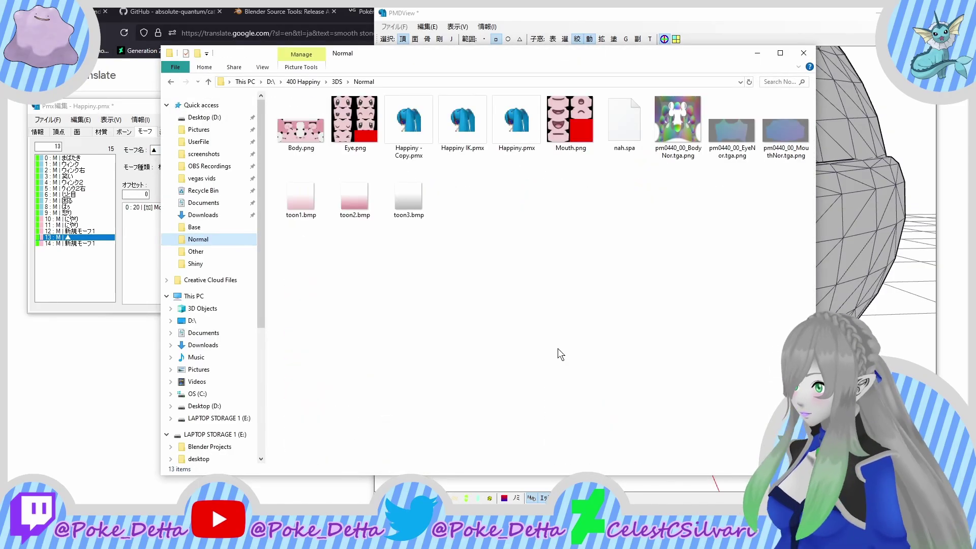
key(super+e)
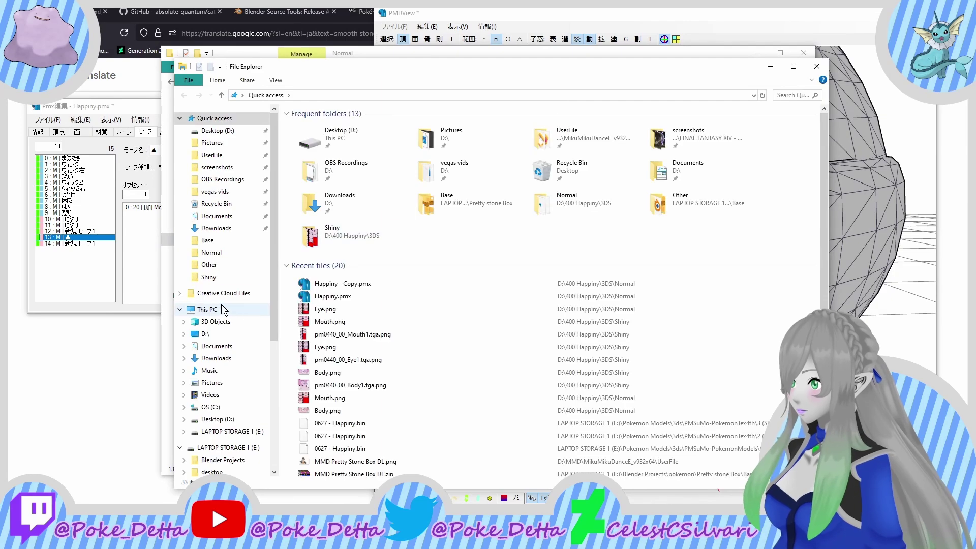
click(229, 448)
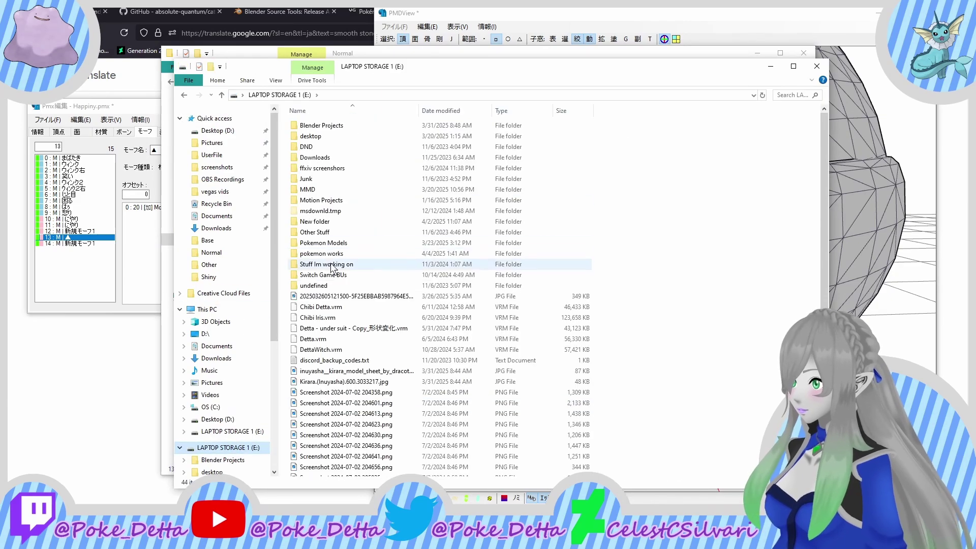
double_click(307, 189)
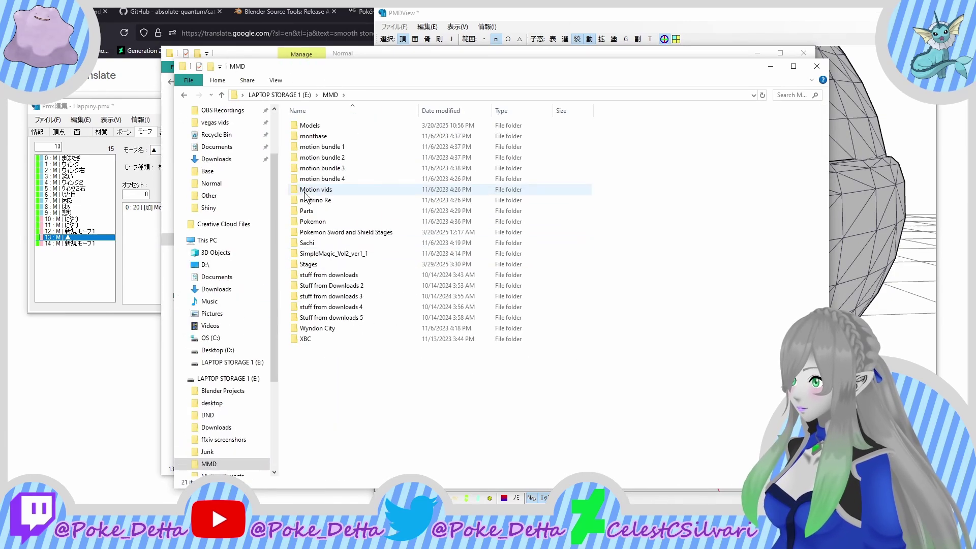
double_click(311, 221)
double_click(320, 221)
double_click(323, 125)
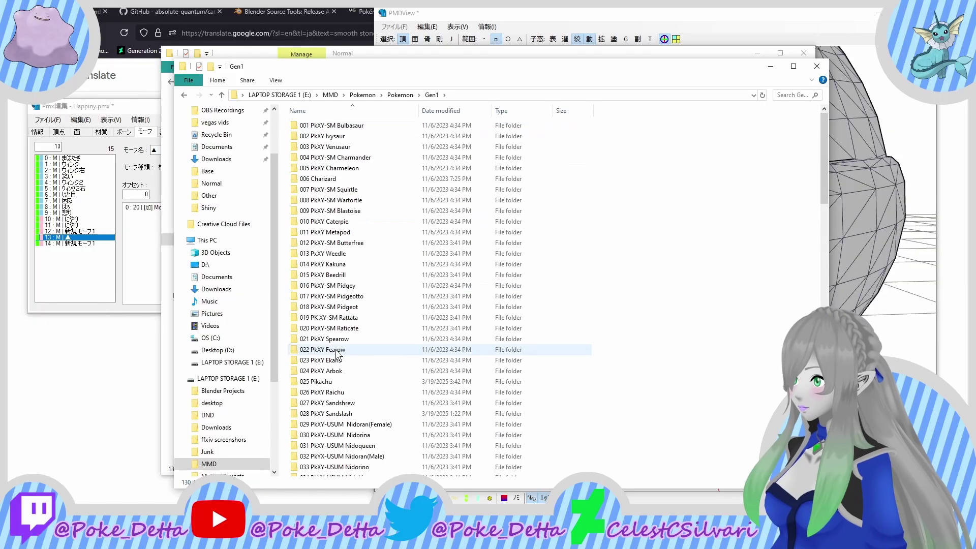
Step: Load Pikachu(F).pmx from the 025 Pikachu Normal folder as a new model in place of Detta Base and view its morphs
double_click(316, 382)
double_click(338, 126)
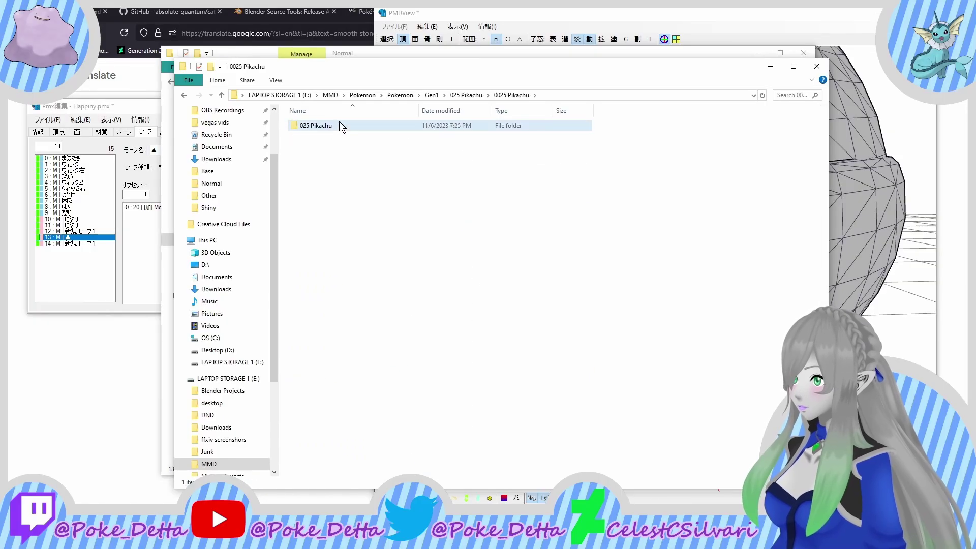
double_click(330, 127)
double_click(310, 136)
drag(346, 170, 132, 264)
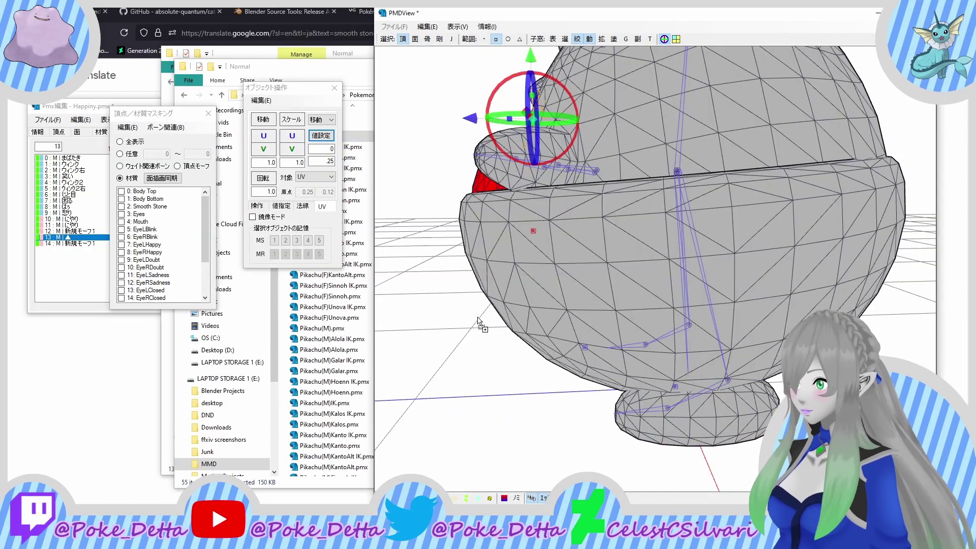
click(223, 263)
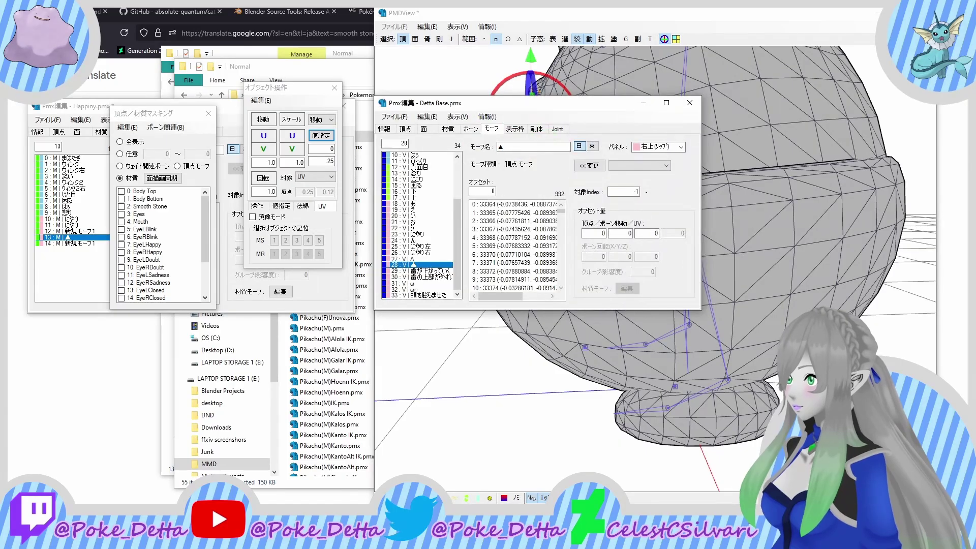
click(264, 171)
double_click(320, 136)
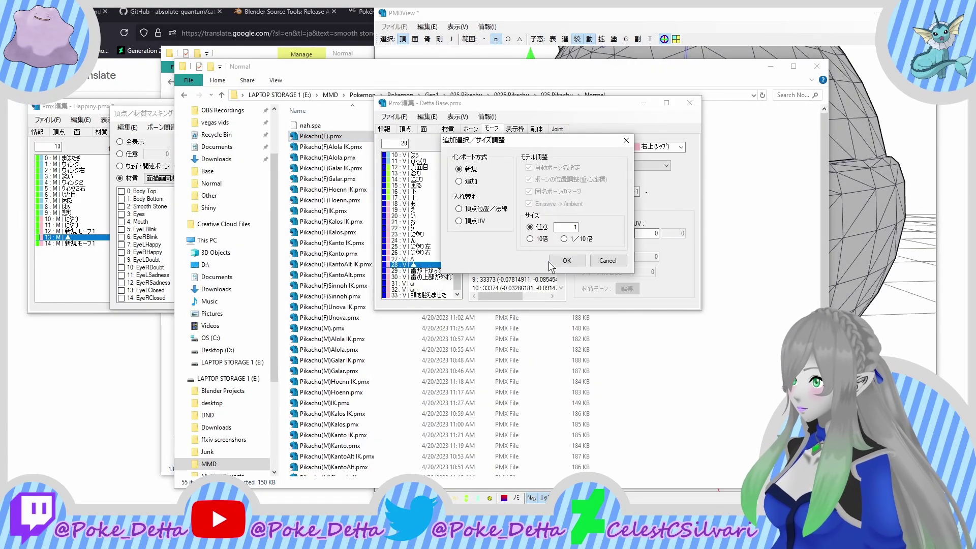
click(490, 130)
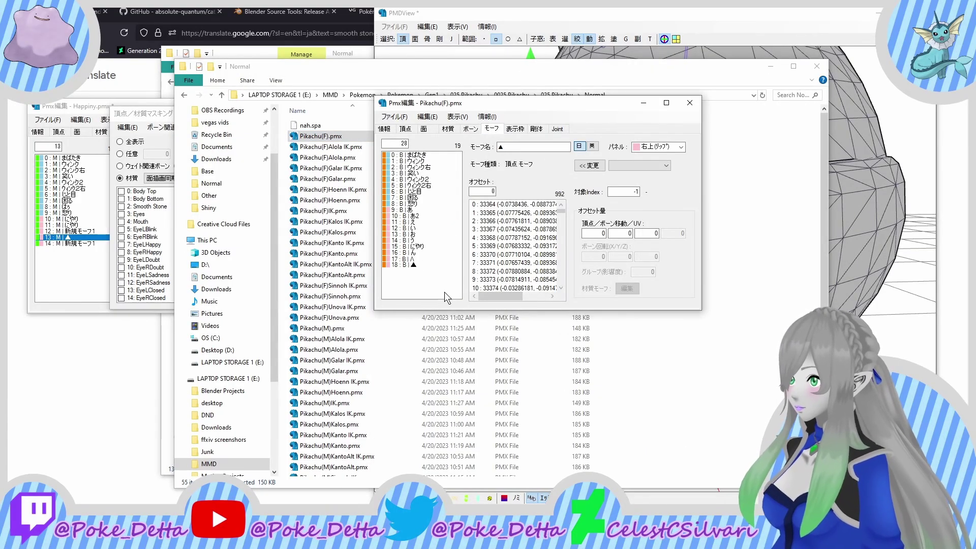
Step: Go back to the Gen1 folder and open 134 Vaporeon\3DS\Normal
click(526, 95)
click(534, 95)
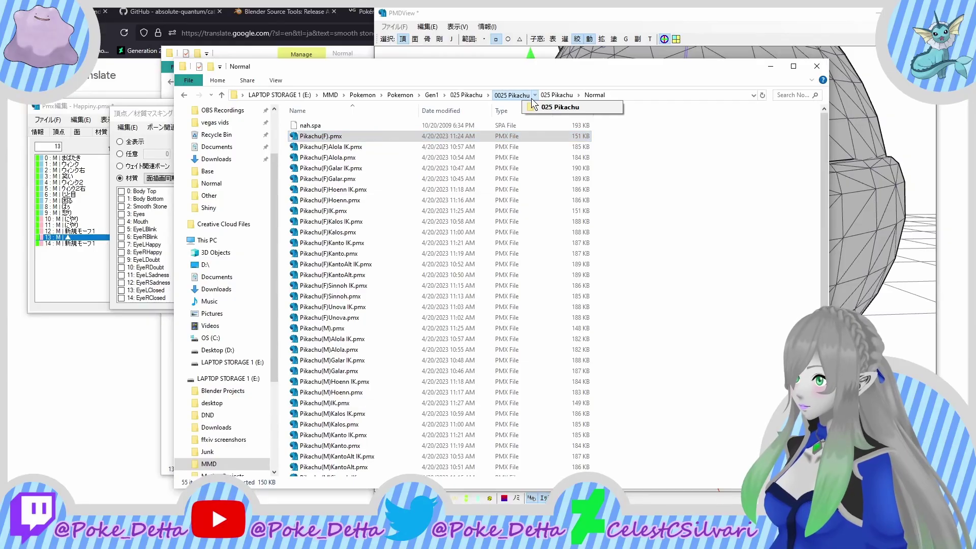
click(432, 95)
click(431, 95)
scroll(315, 278, down, 15)
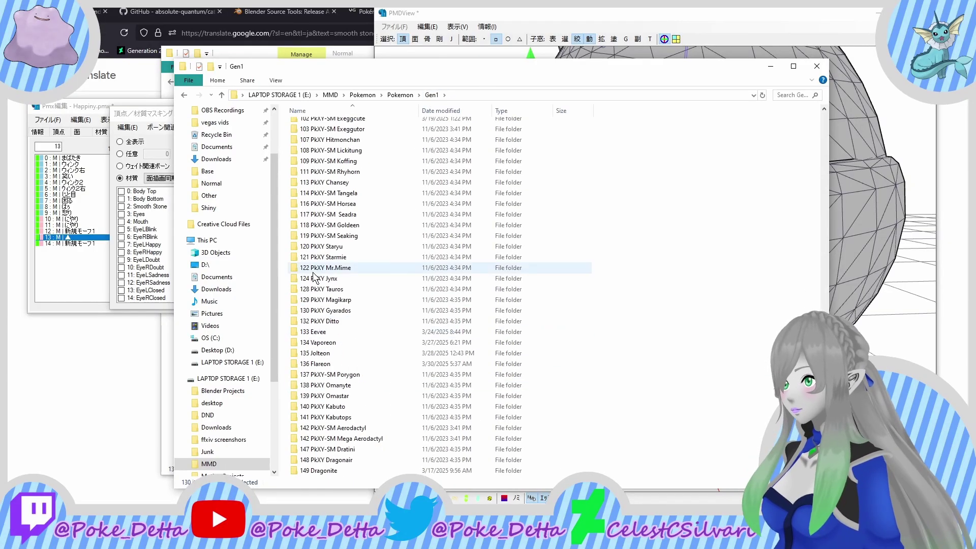
double_click(326, 343)
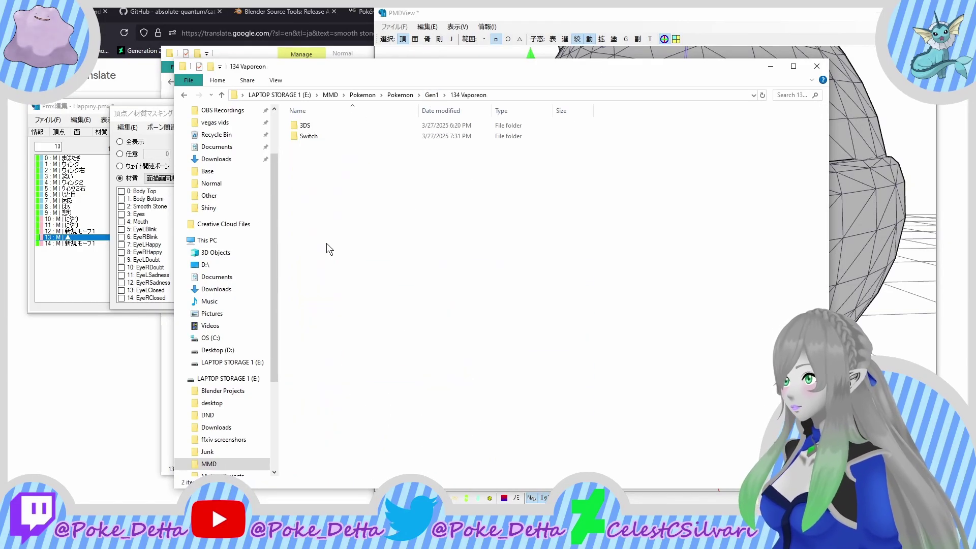
double_click(328, 125)
double_click(328, 125)
Step: Load Vaporeon IK.pmx as a new model in place of Pikachu(F) and display its morph list
click(323, 222)
drag(322, 222, 510, 261)
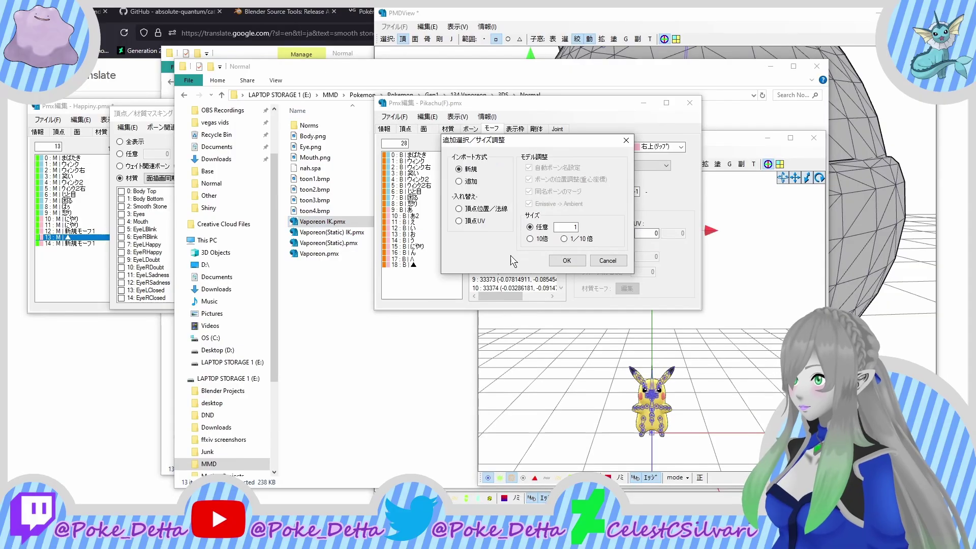
click(567, 260)
click(470, 129)
scroll(439, 259, down, 3)
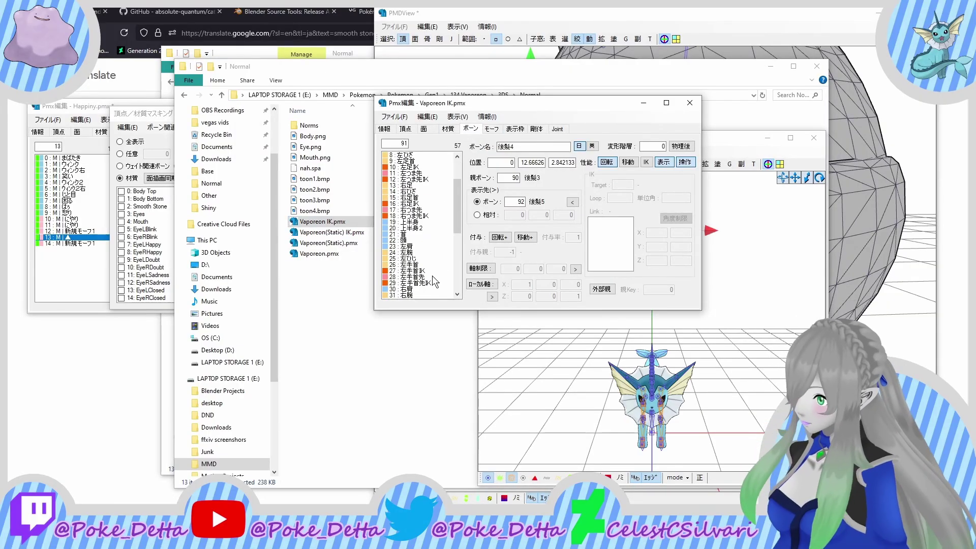
click(491, 129)
Step: Copy the name む！ from Vaporeon's MouthFrown morph and paste it as the name of Happiny's MouthSad morph, number 12
click(428, 228)
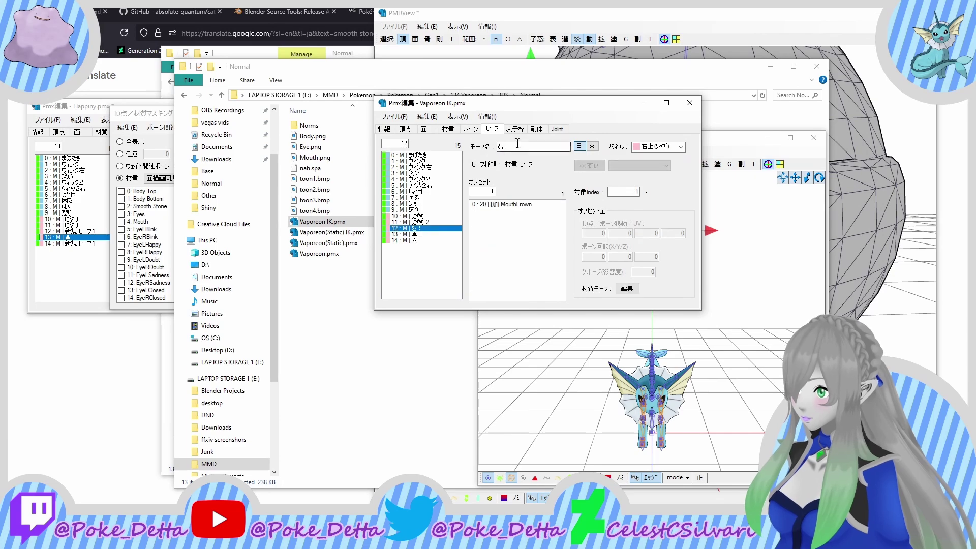
double_click(514, 147)
right_click(515, 148)
click(527, 184)
click(415, 241)
click(76, 231)
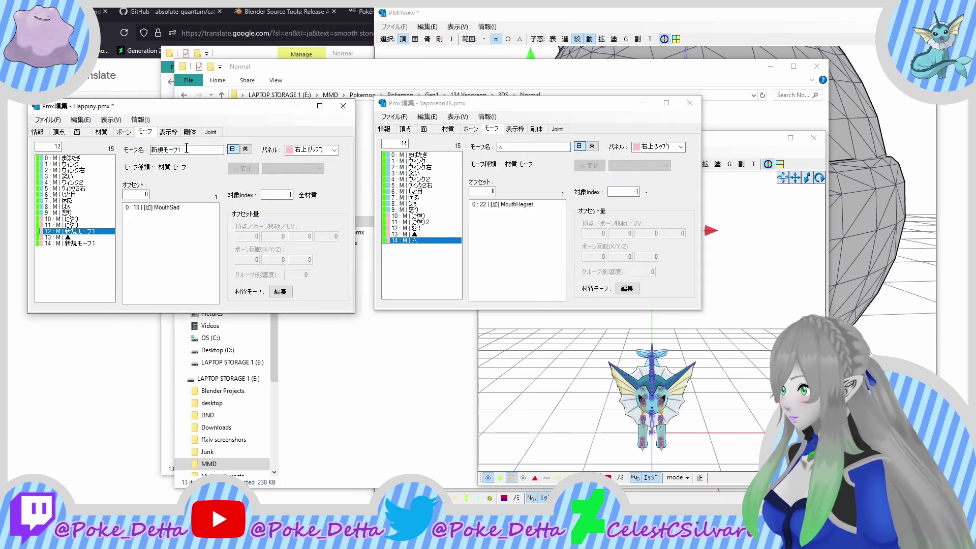
double_click(165, 150)
right_click(186, 149)
click(199, 192)
Step: Copy the ∧ name from Vaporeon's MouthRegret morph and paste it as the name of Happiny's MouthRegret morph, number 14
click(76, 242)
double_click(514, 147)
right_click(518, 149)
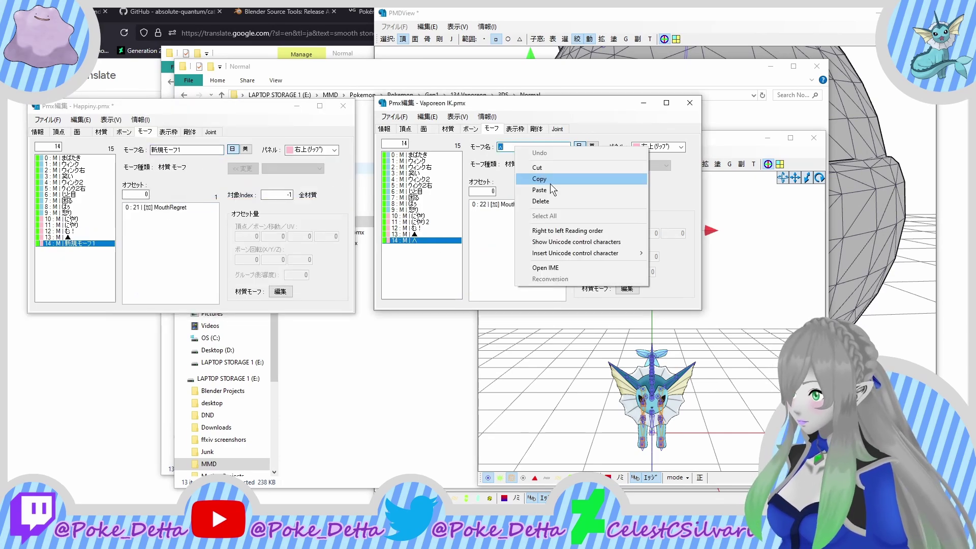
click(527, 184)
double_click(165, 149)
right_click(186, 149)
click(199, 192)
Step: Clear the Vaporeon model from the reference editor by starting a new empty model
click(405, 119)
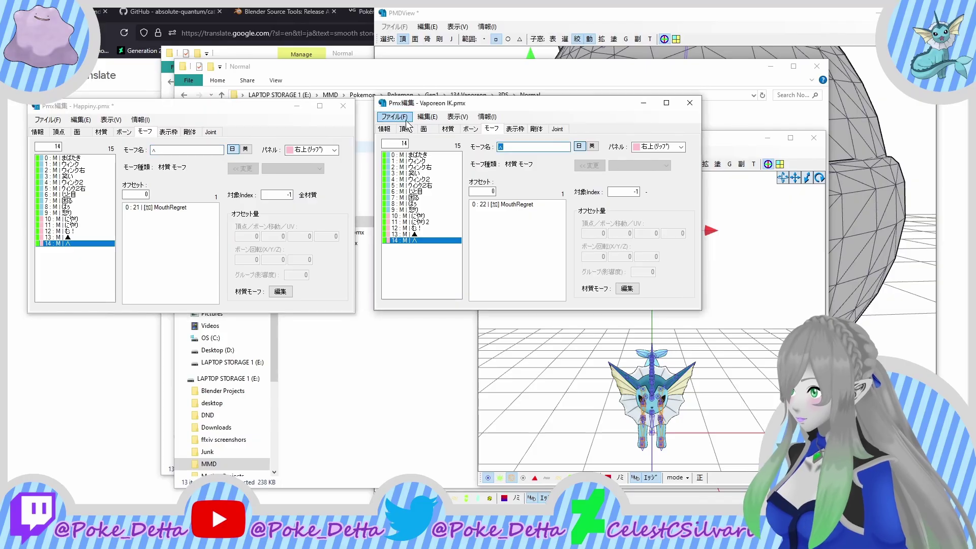
click(405, 117)
click(407, 128)
click(460, 303)
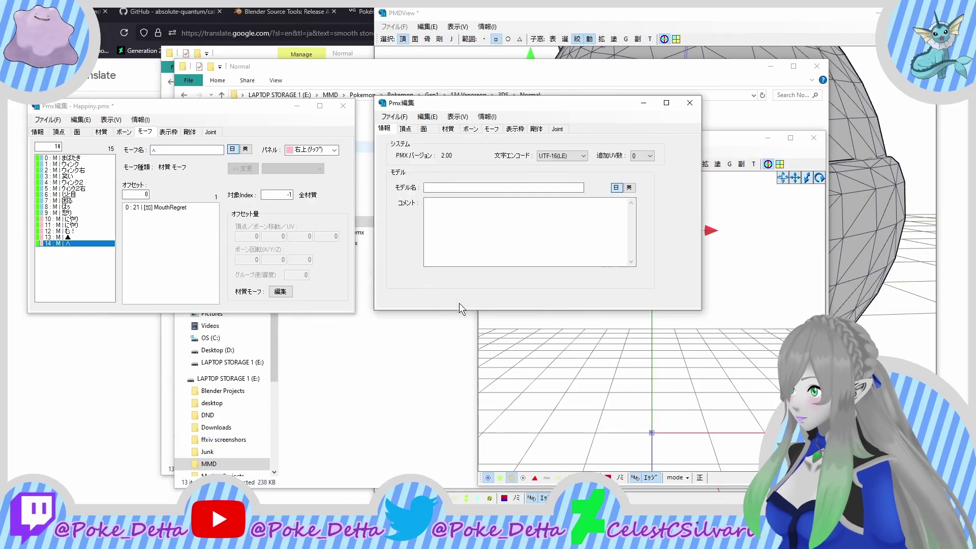
click(84, 123)
click(87, 122)
click(93, 130)
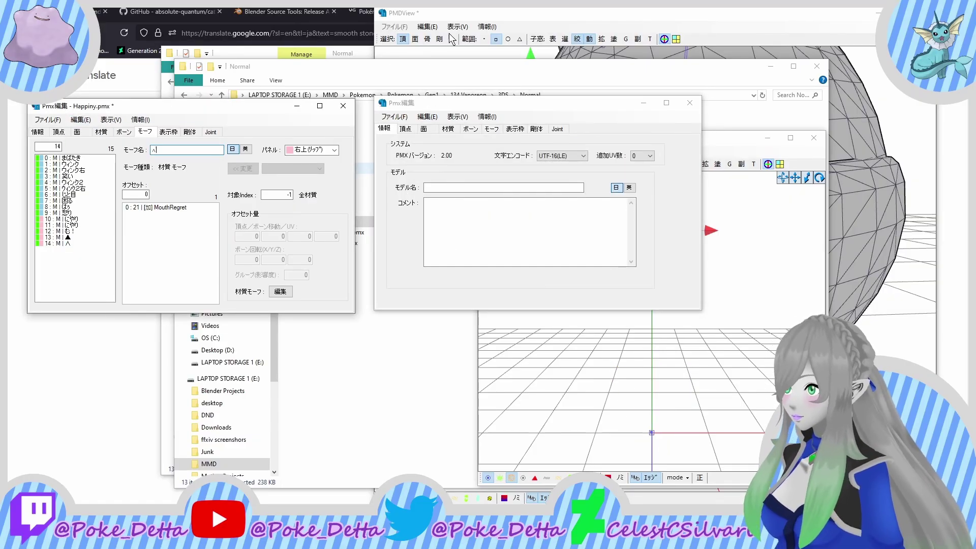
click(428, 31)
click(428, 31)
click(432, 35)
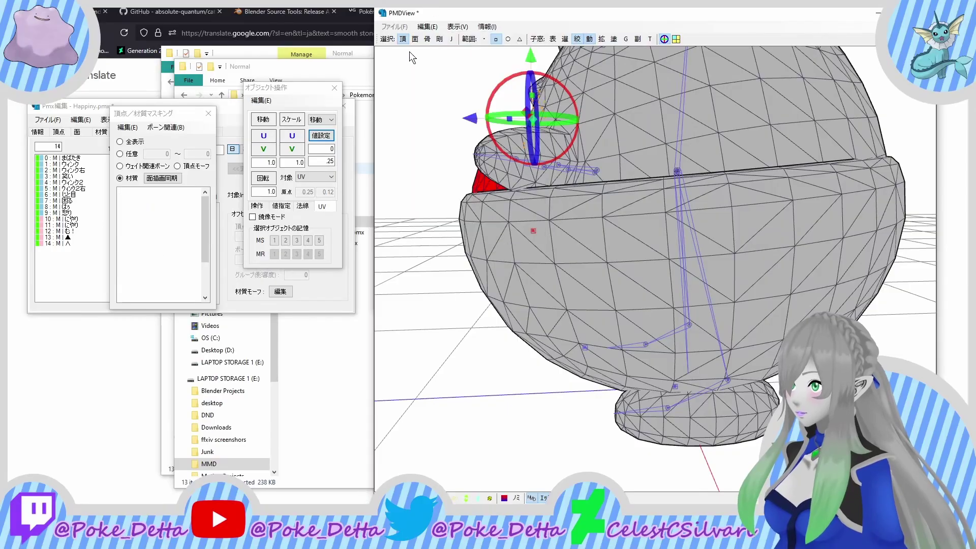
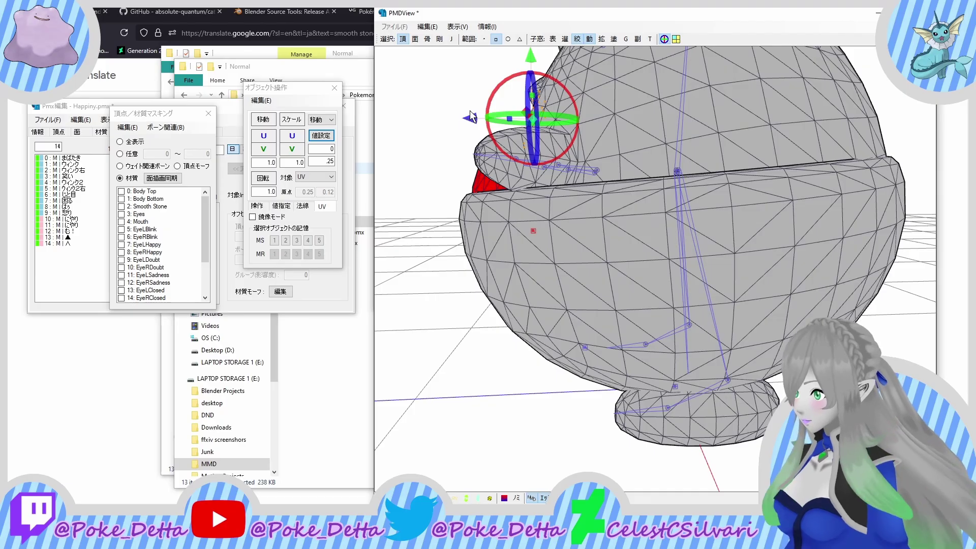
click(80, 119)
click(118, 135)
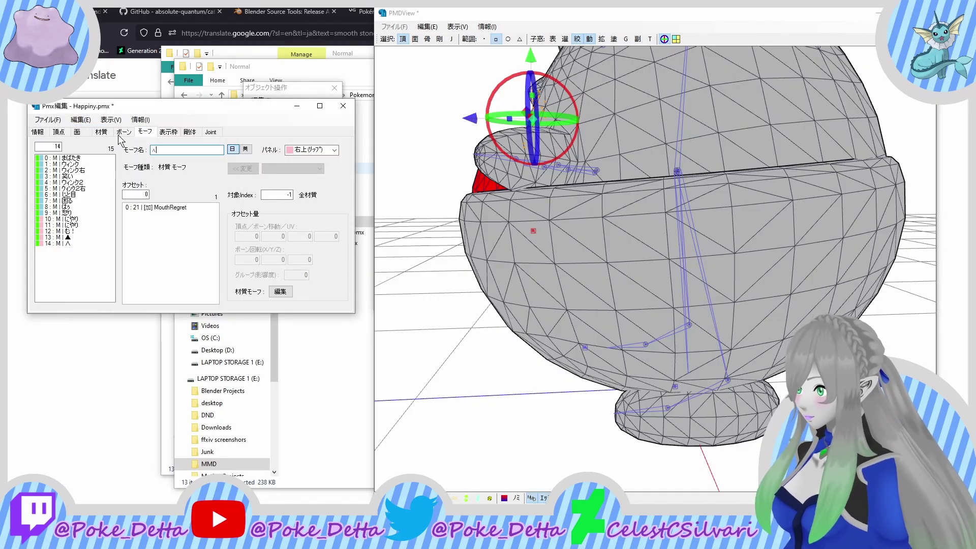
click(427, 27)
click(441, 38)
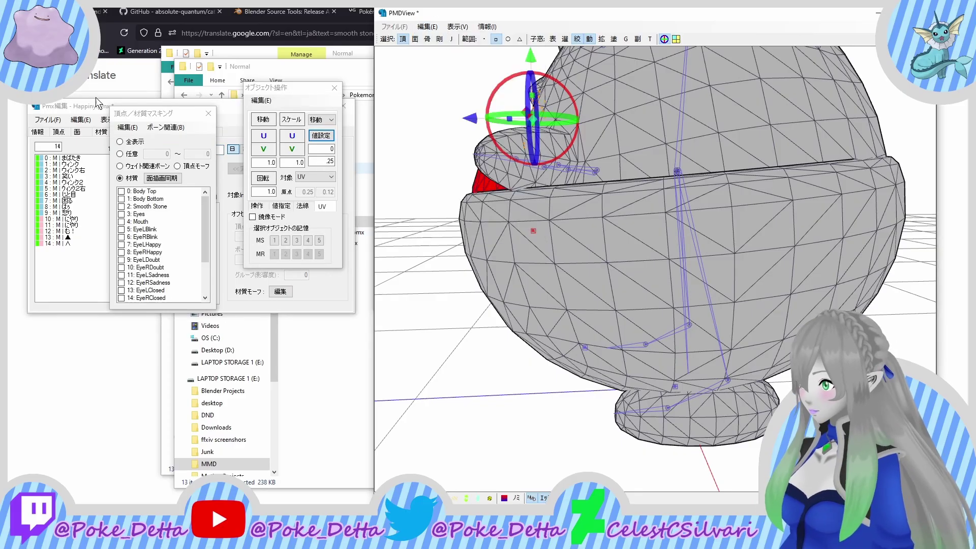
click(56, 120)
click(197, 178)
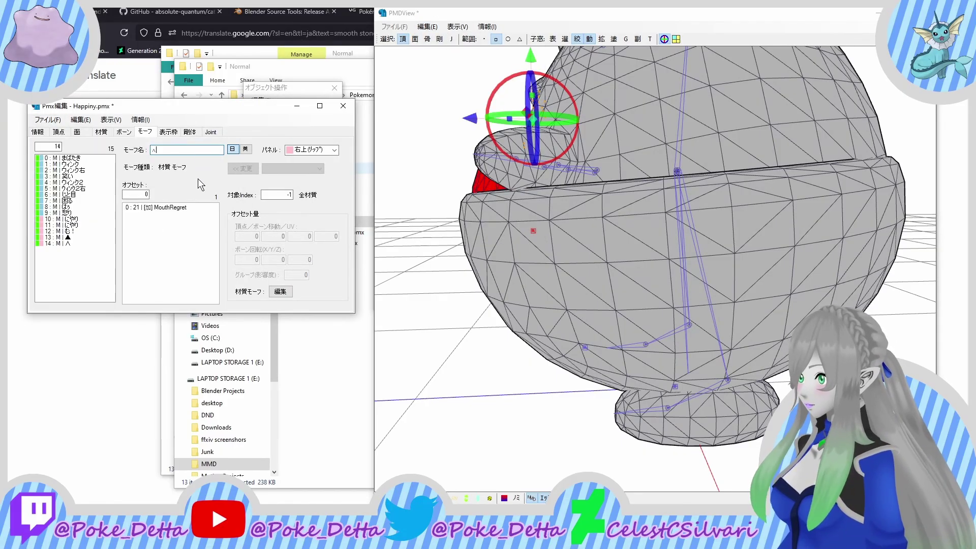
Step: Show Happiny's model information and select the whole comment text
click(43, 135)
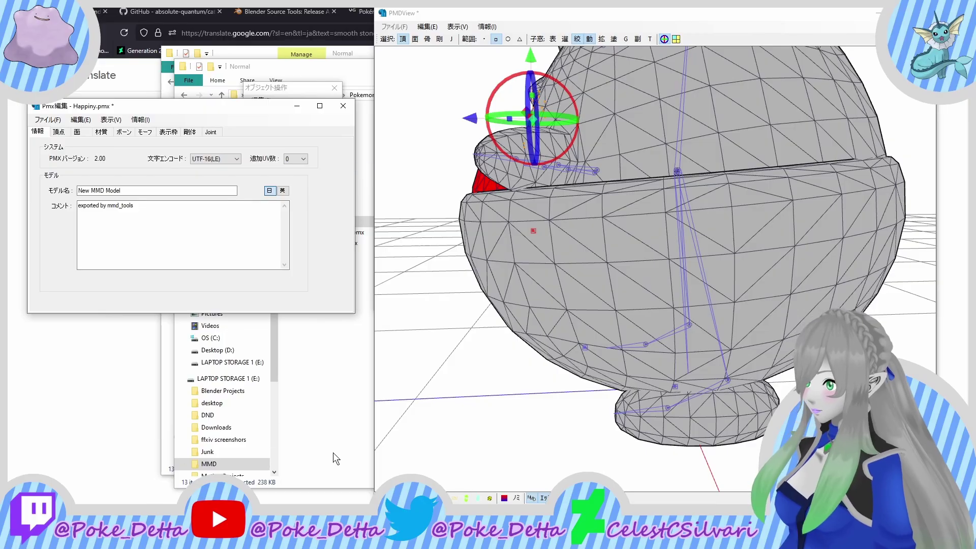
drag(177, 251, 10, 205)
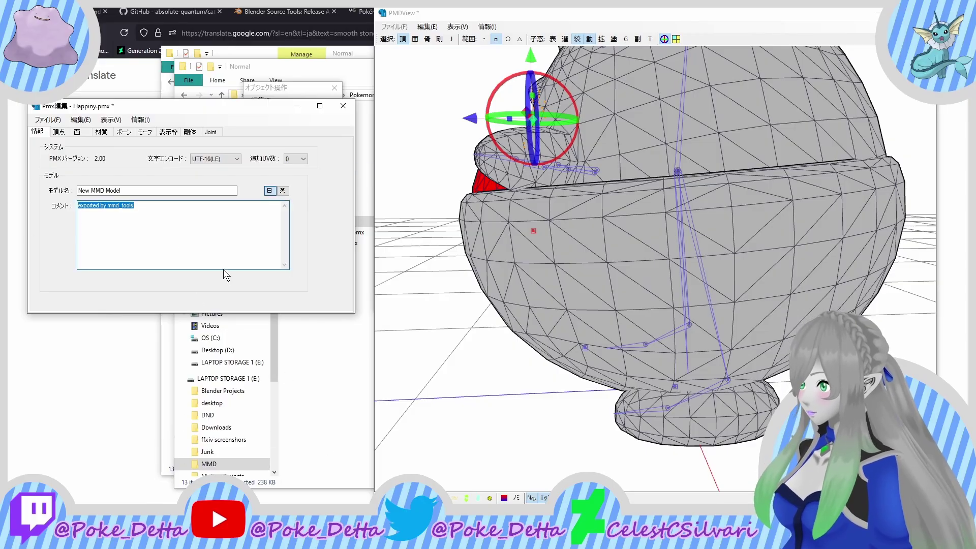
click(376, 463)
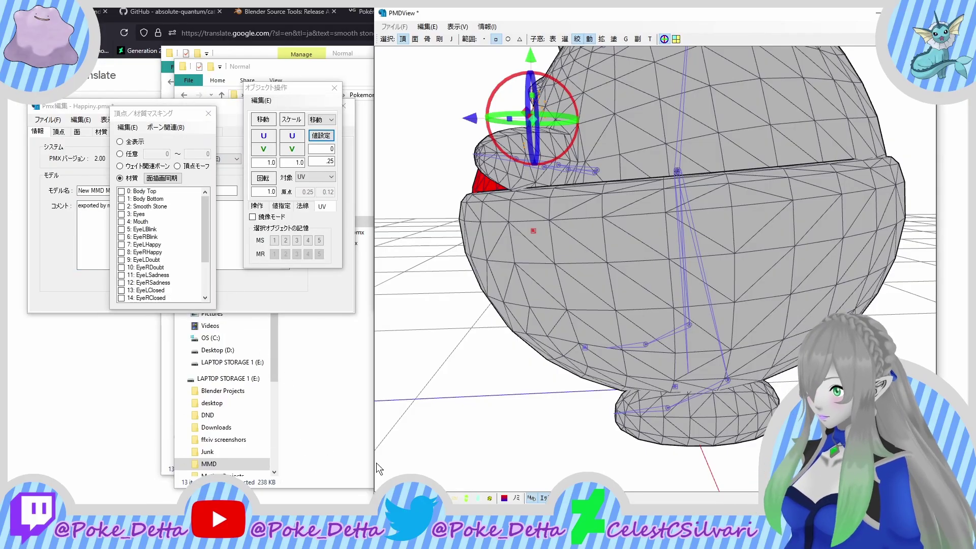
Step: Load Vaporeon IK.pmx from the 134 Vaporeon Normal folder as a new model in the empty reference editor
click(167, 426)
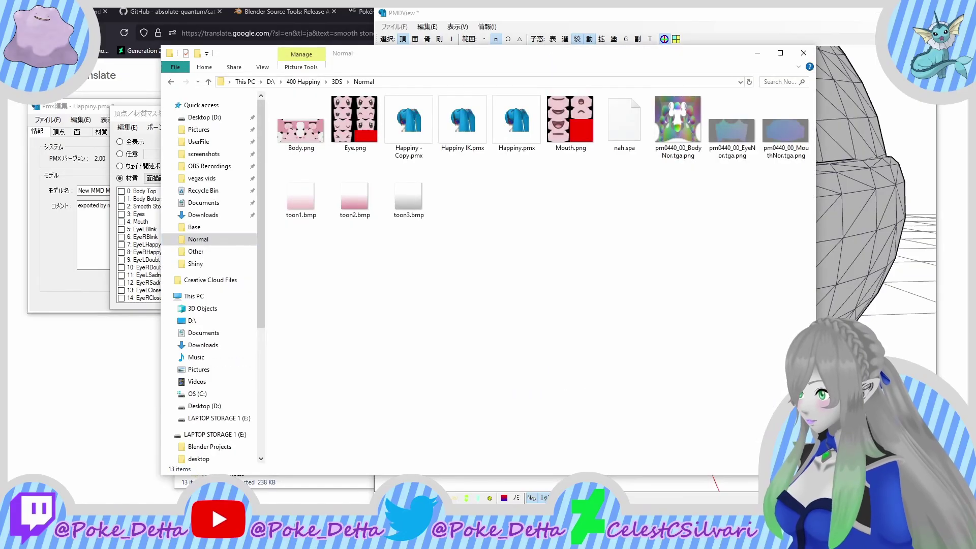
click(315, 482)
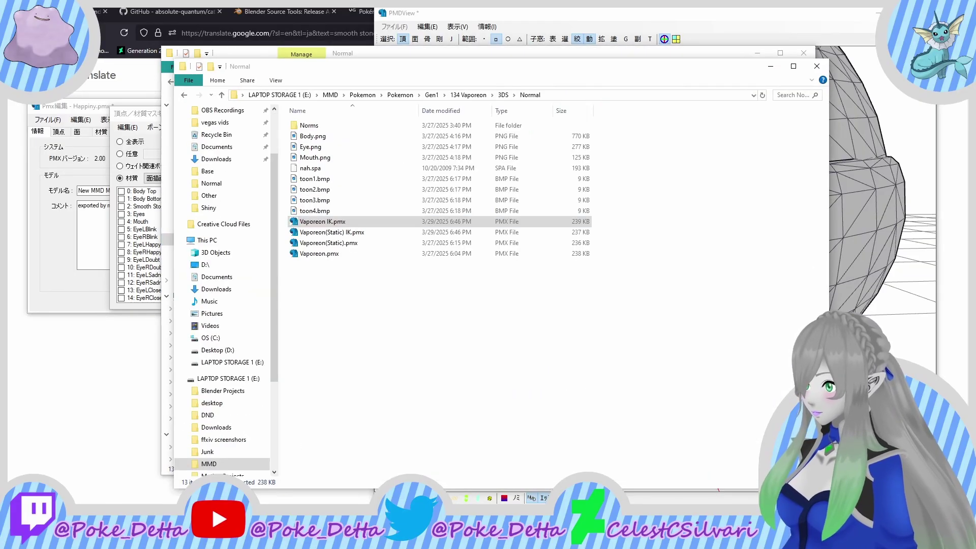
drag(331, 226, 468, 460)
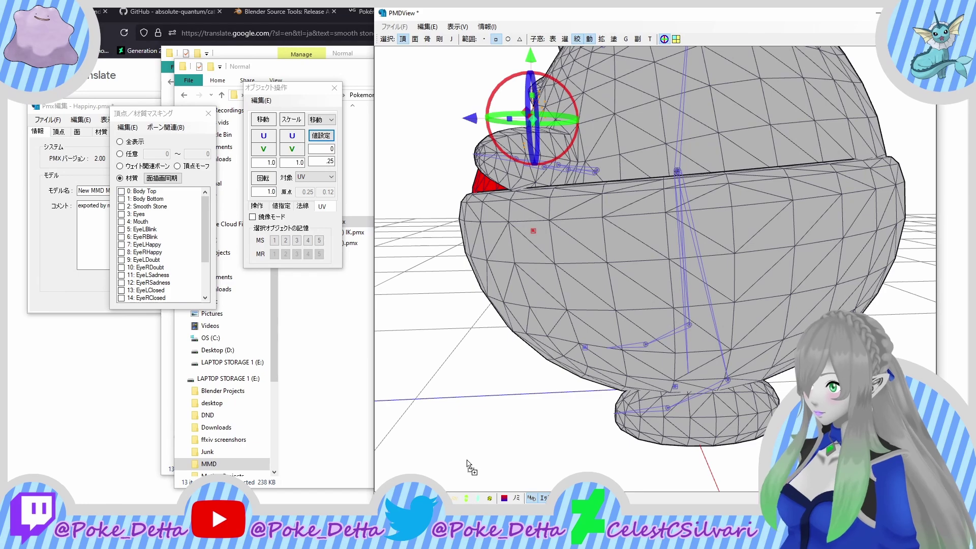
drag(407, 519, 301, 377)
click(304, 376)
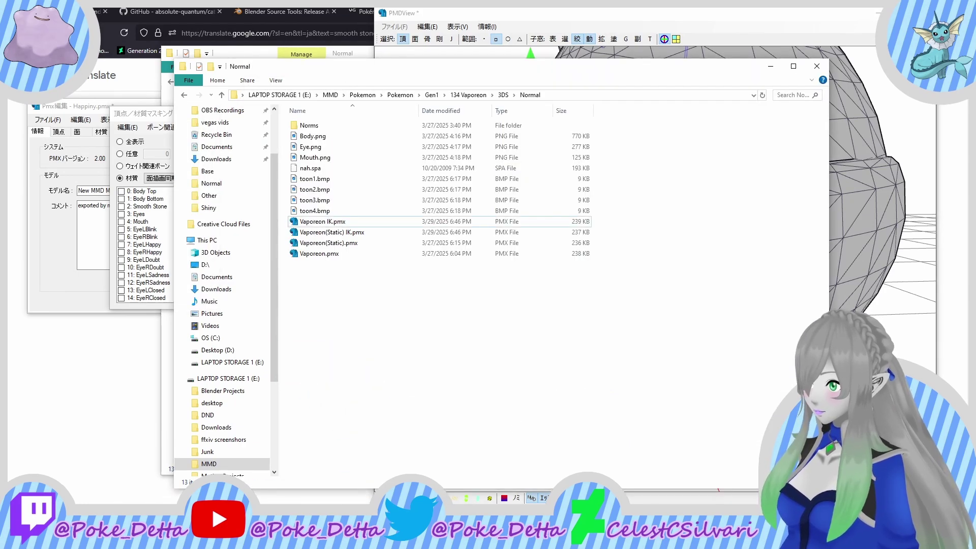
drag(322, 222, 441, 251)
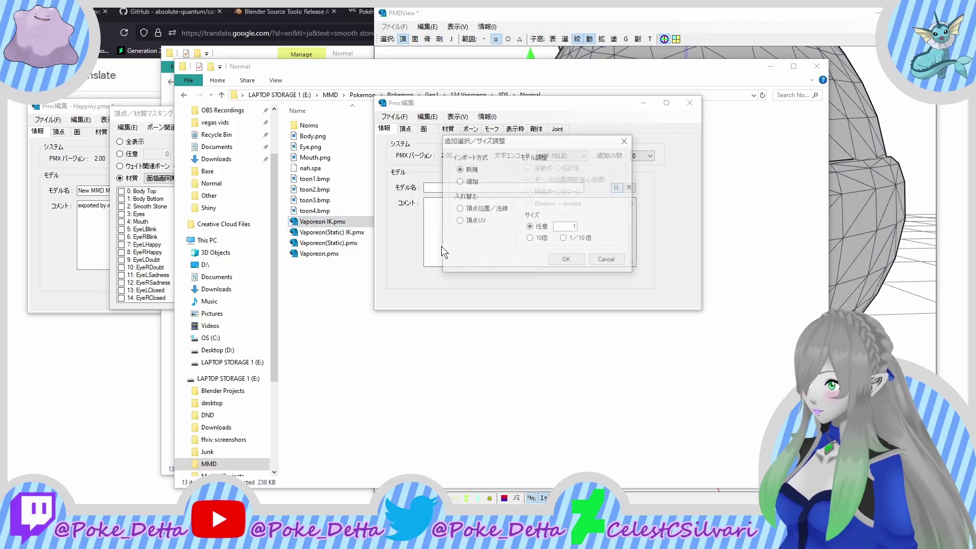
click(566, 260)
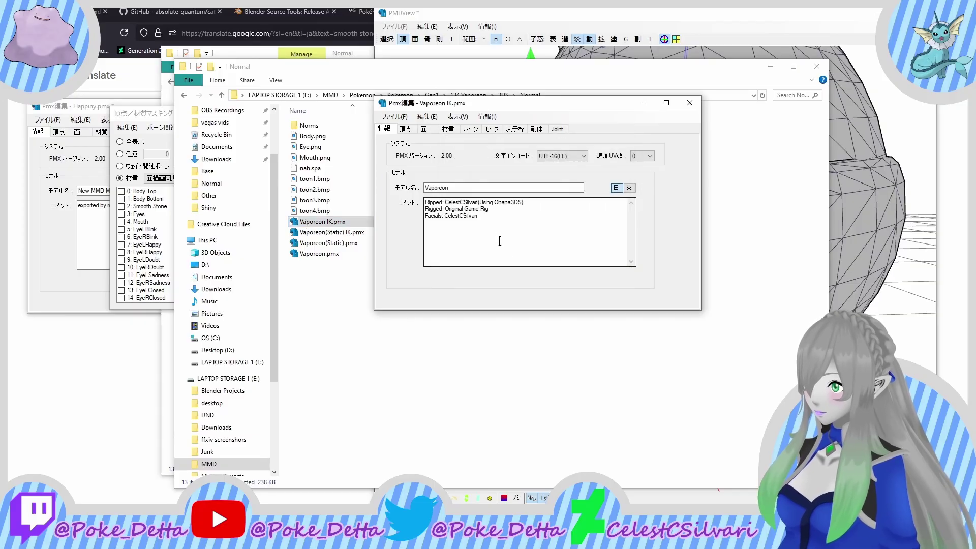
Step: Copy Vaporeon's credits comment and paste it over Happiny's Japanese and English comments
right_click(490, 230)
key(super+c)
click(514, 263)
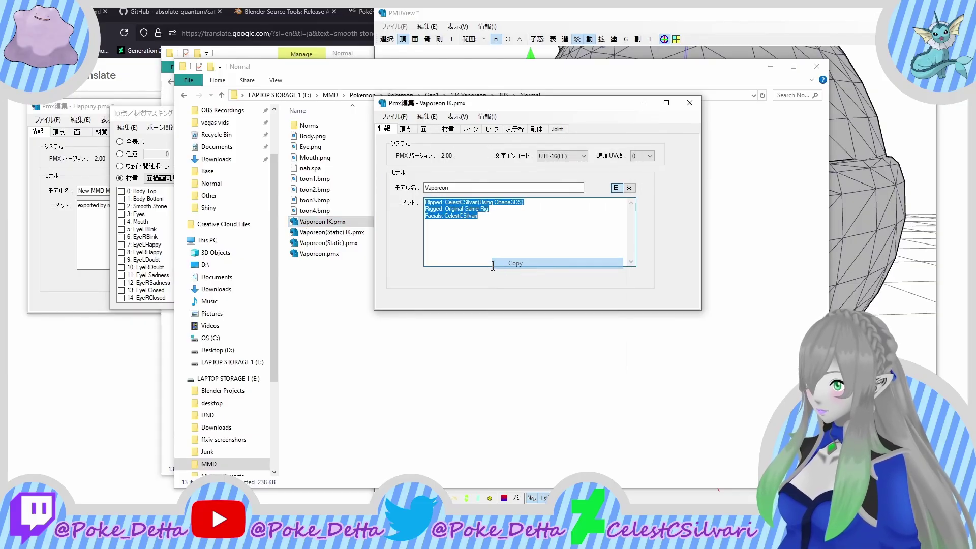
right_click(100, 210)
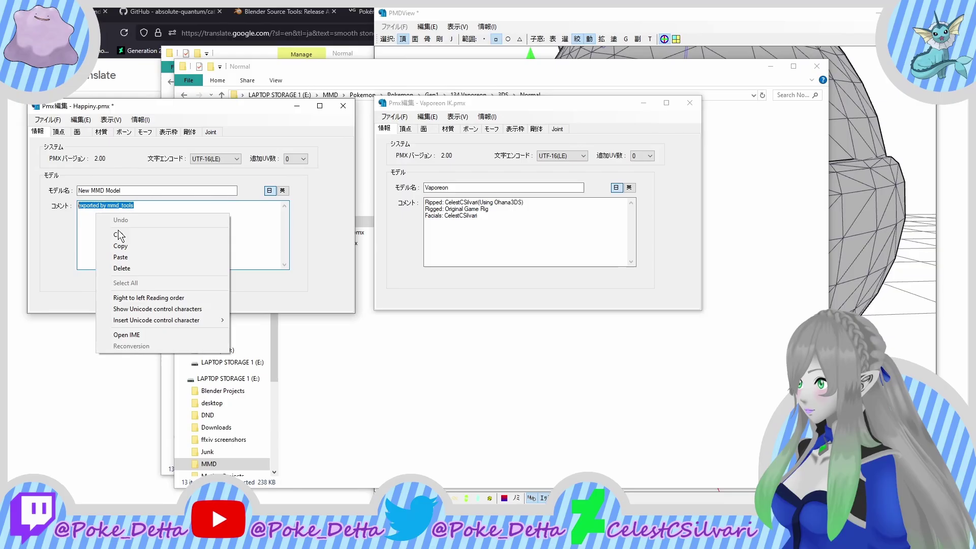
click(128, 254)
click(282, 190)
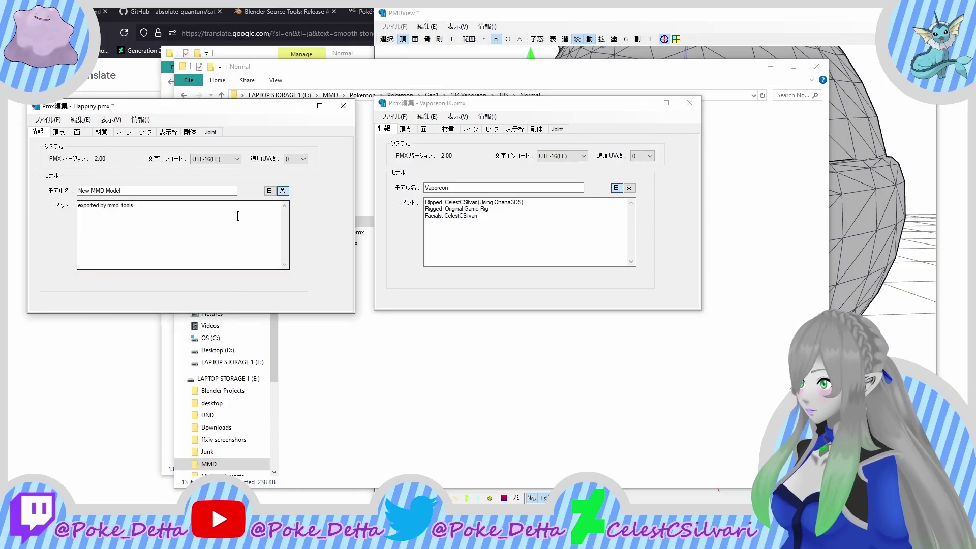
right_click(238, 215)
click(262, 259)
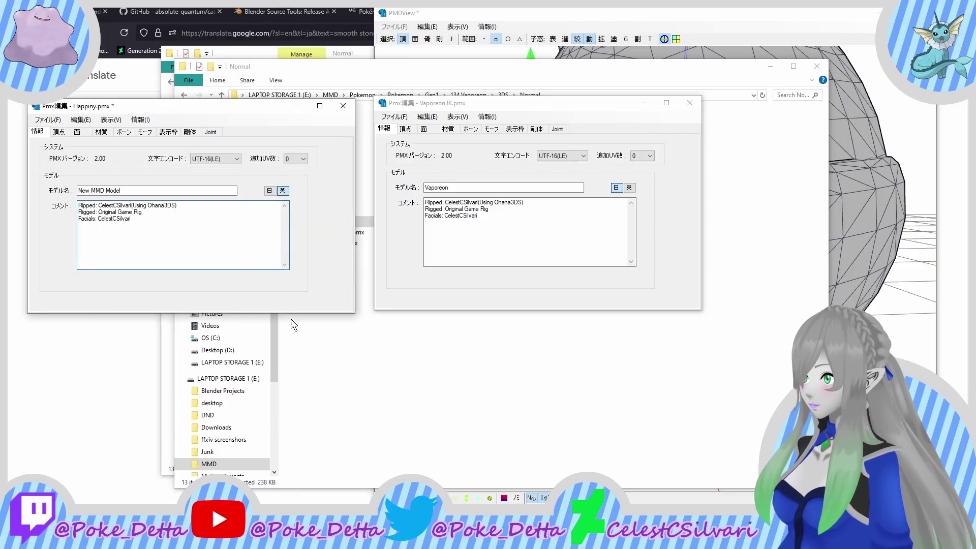
Step: Close the Vaporeon folder window and bring up the 400 Happiny\3DS\Normal folder
click(375, 369)
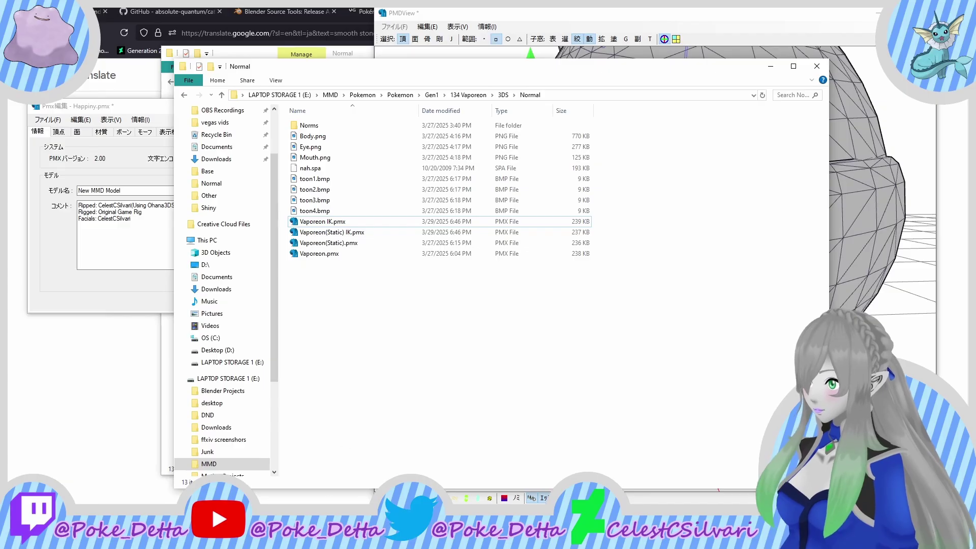
click(816, 66)
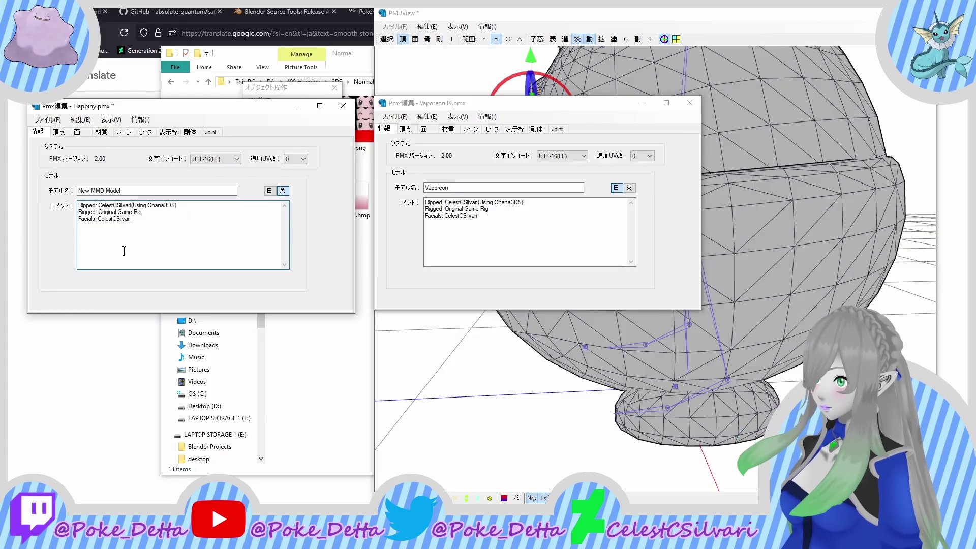
drag(157, 237, 12, 275)
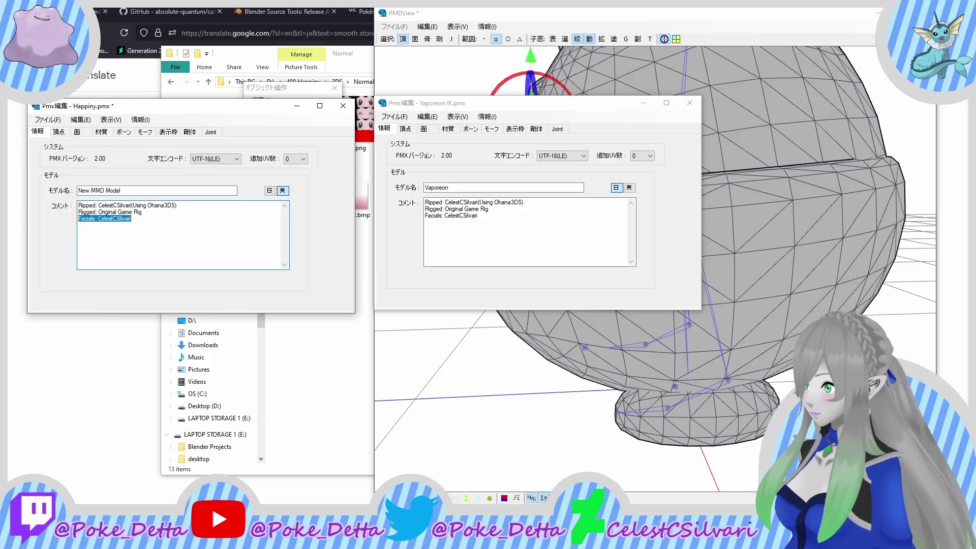
click(349, 312)
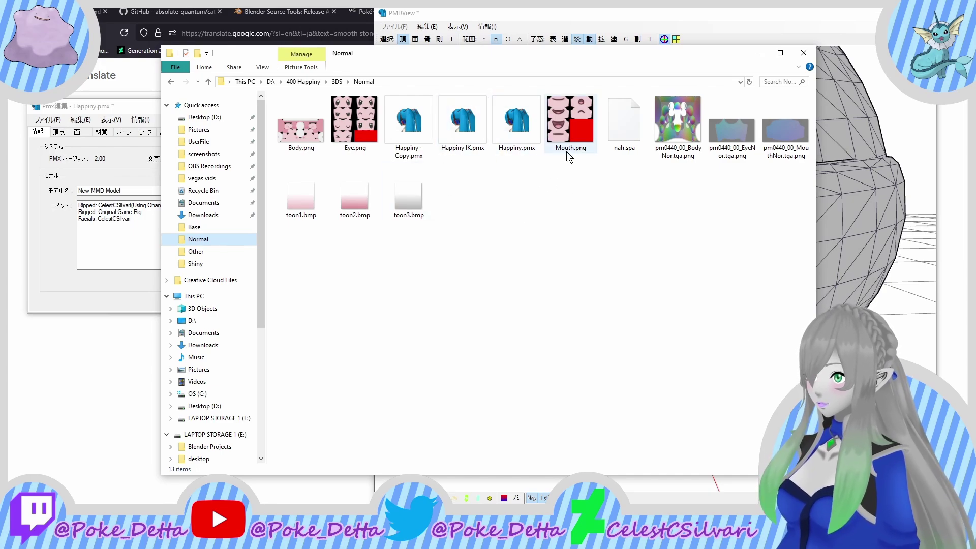
click(513, 152)
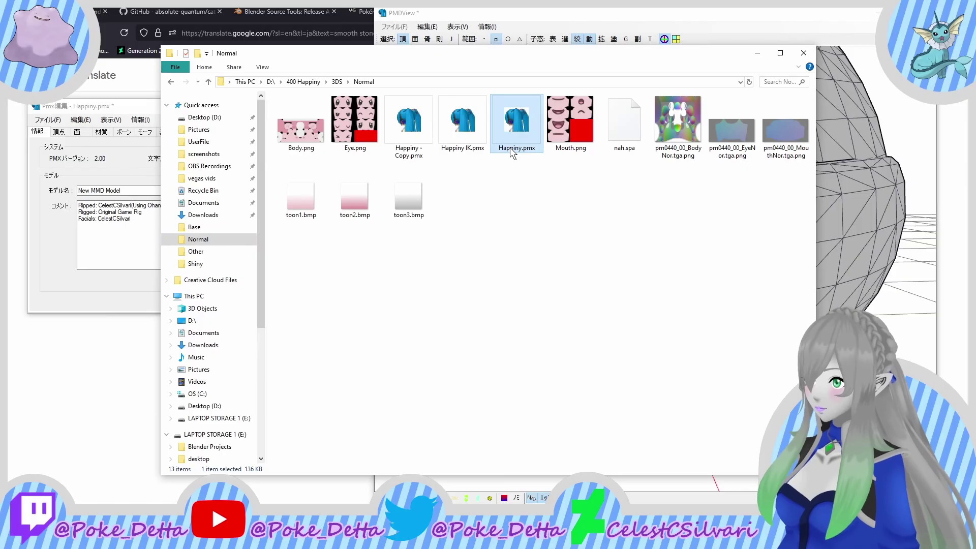
click(512, 151)
right_click(511, 149)
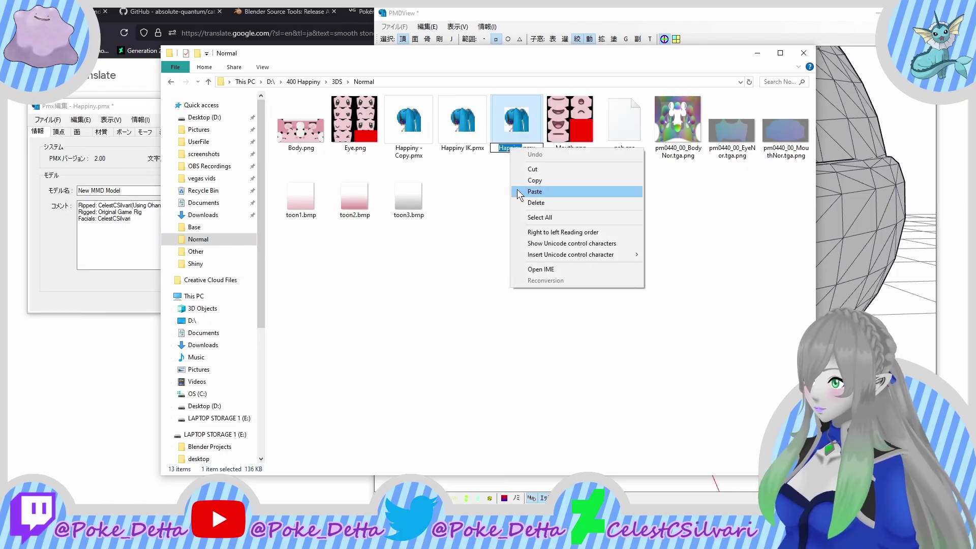
click(535, 192)
click(526, 435)
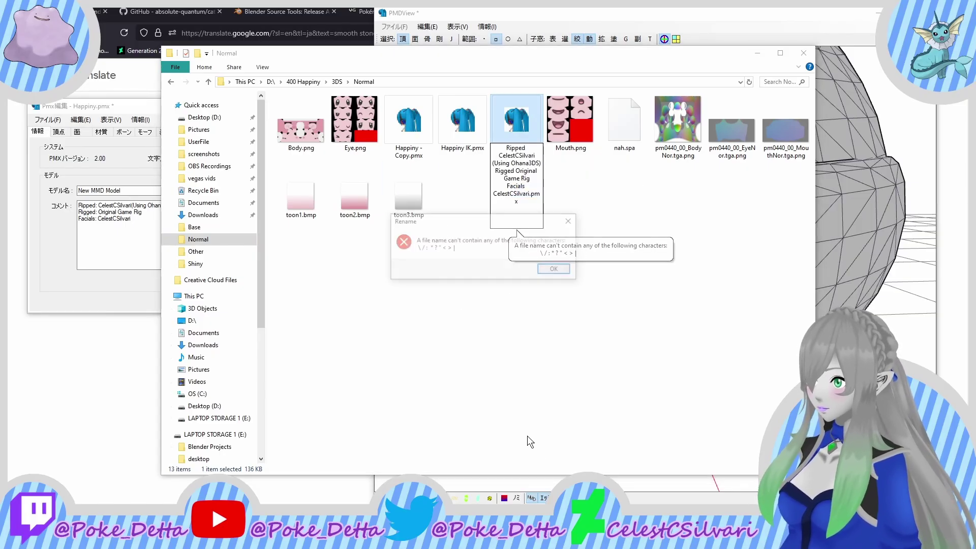
click(555, 269)
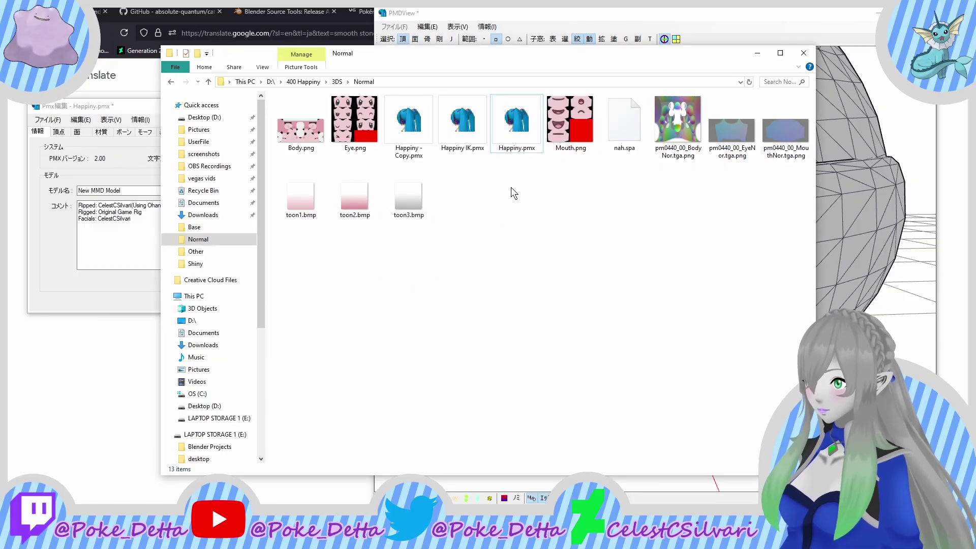
Step: Copy the base name of the Happiny.pmx file and paste it as the English model name
click(512, 149)
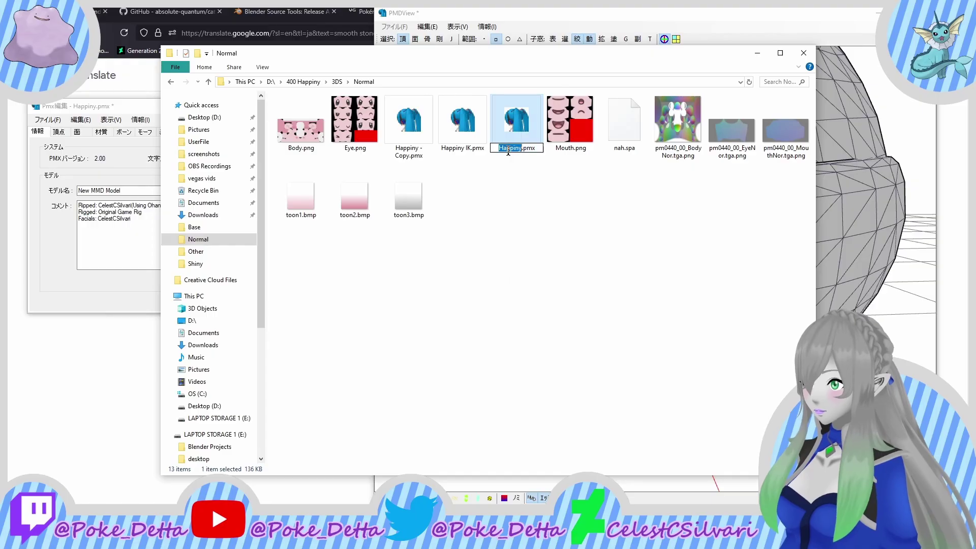
right_click(509, 150)
click(534, 183)
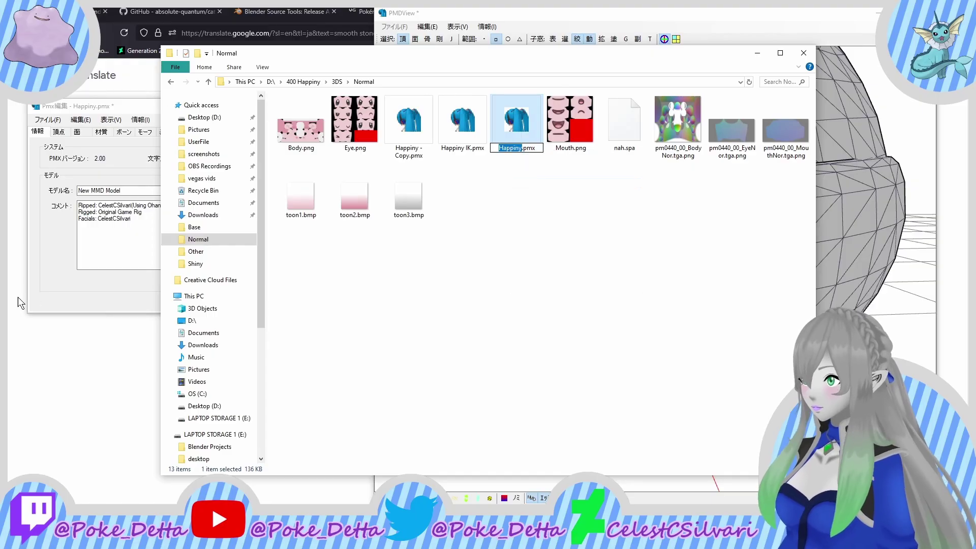
click(147, 190)
right_click(138, 189)
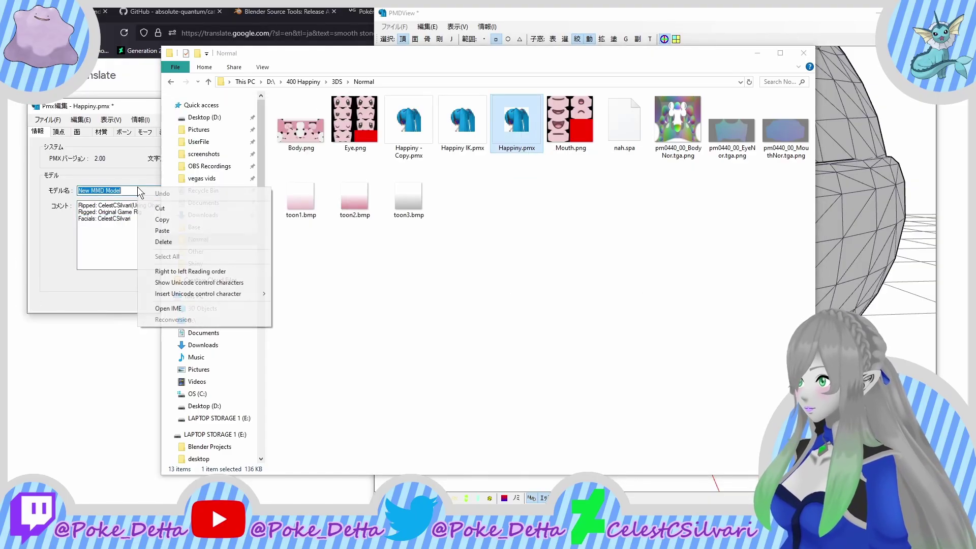
click(191, 230)
click(431, 231)
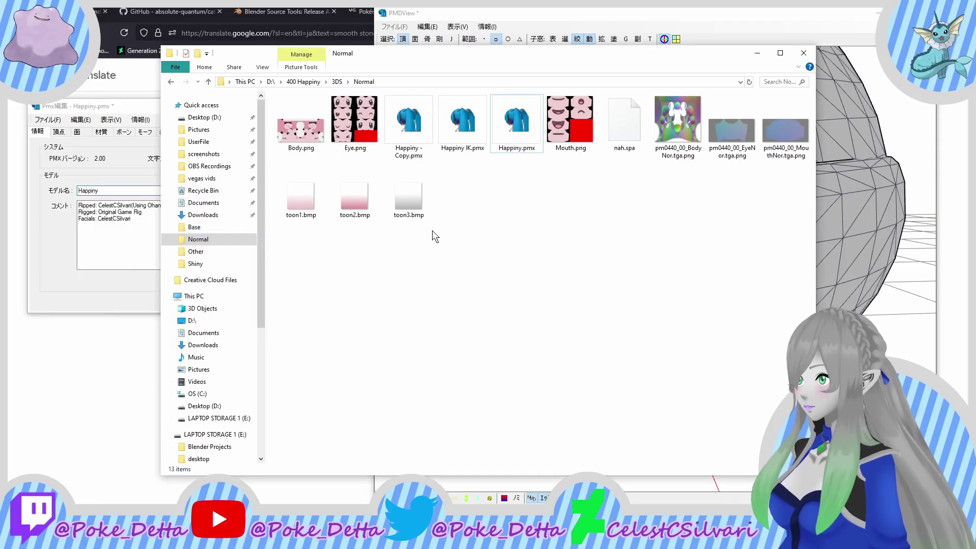
Step: Replace the Japanese model name with the copied name Happiny
click(158, 184)
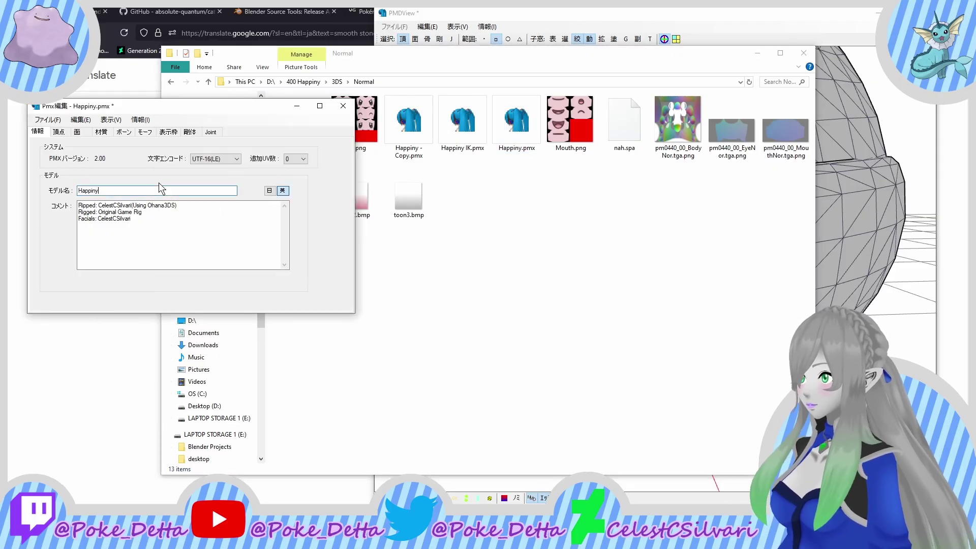
click(282, 190)
right_click(223, 187)
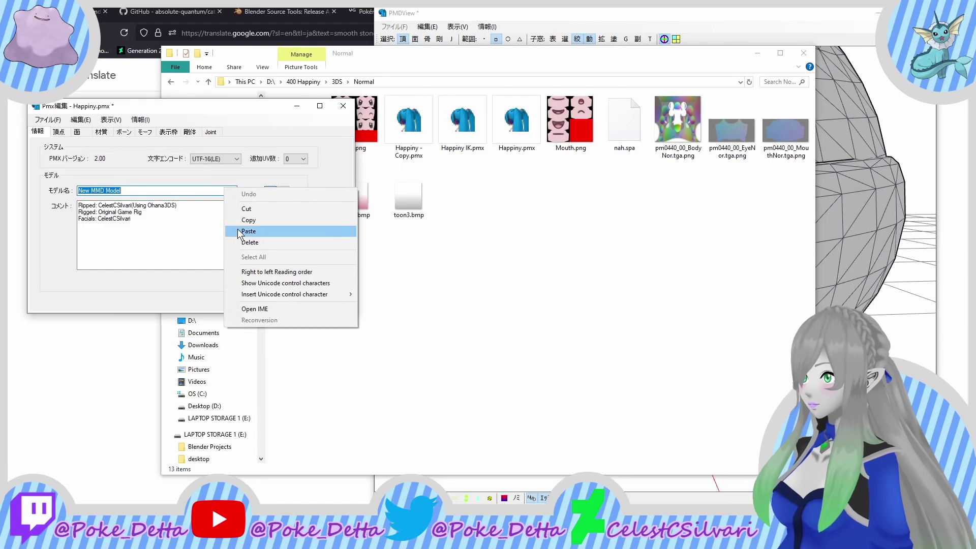
click(237, 228)
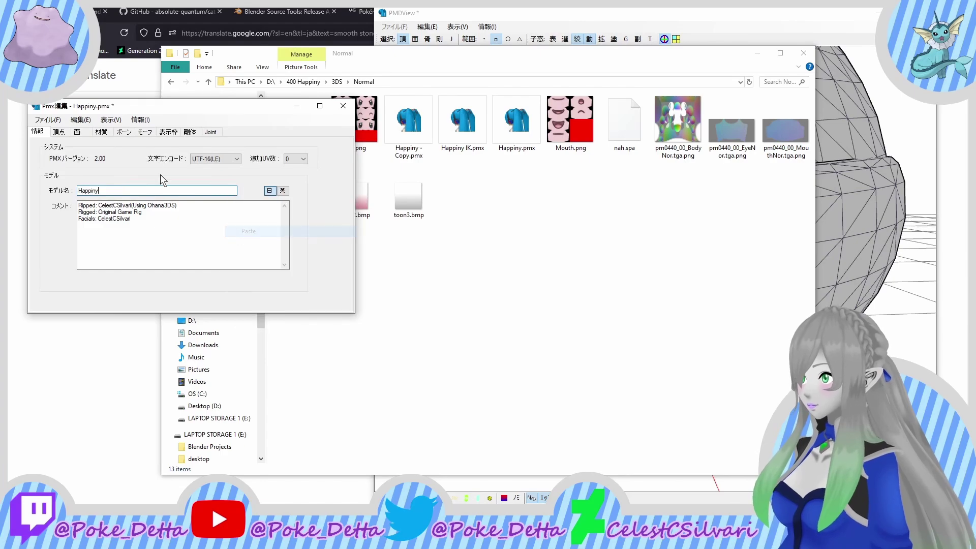
Step: Update the model from the 3D view and save it over the existing Happiny.pmx
click(89, 121)
click(194, 93)
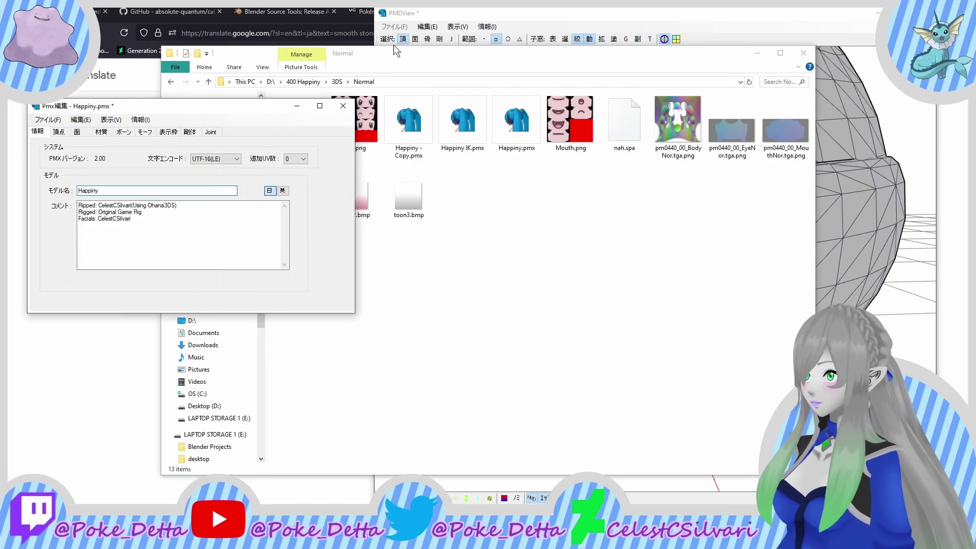
click(425, 28)
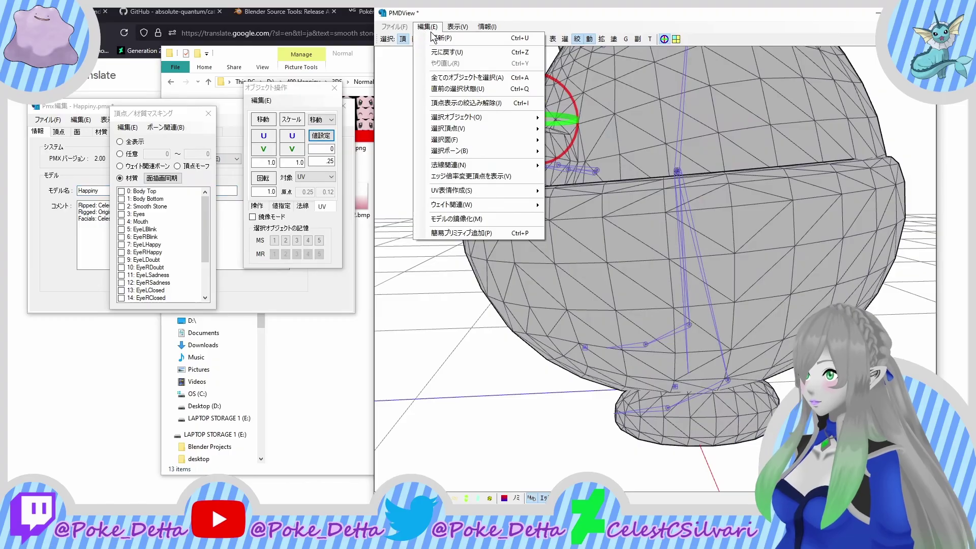
click(437, 38)
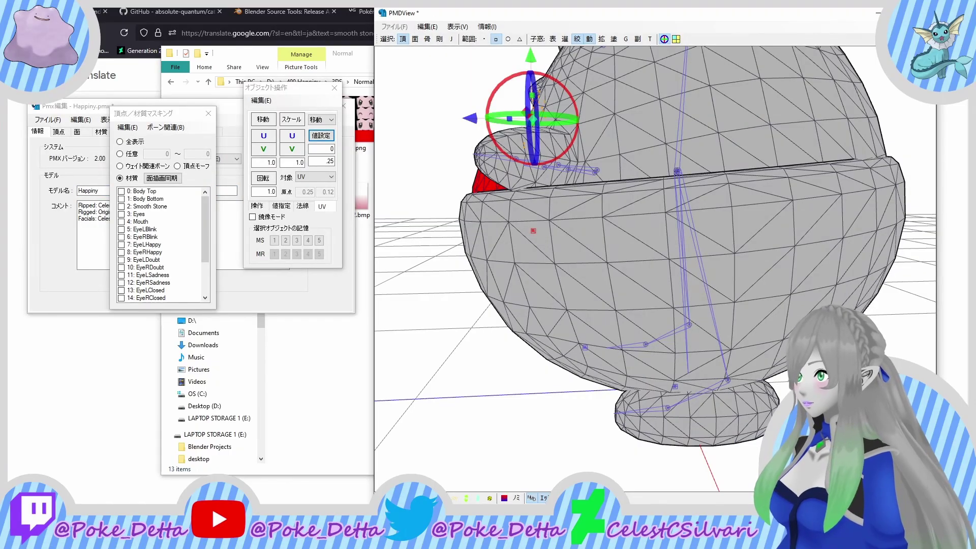
click(47, 114)
click(48, 119)
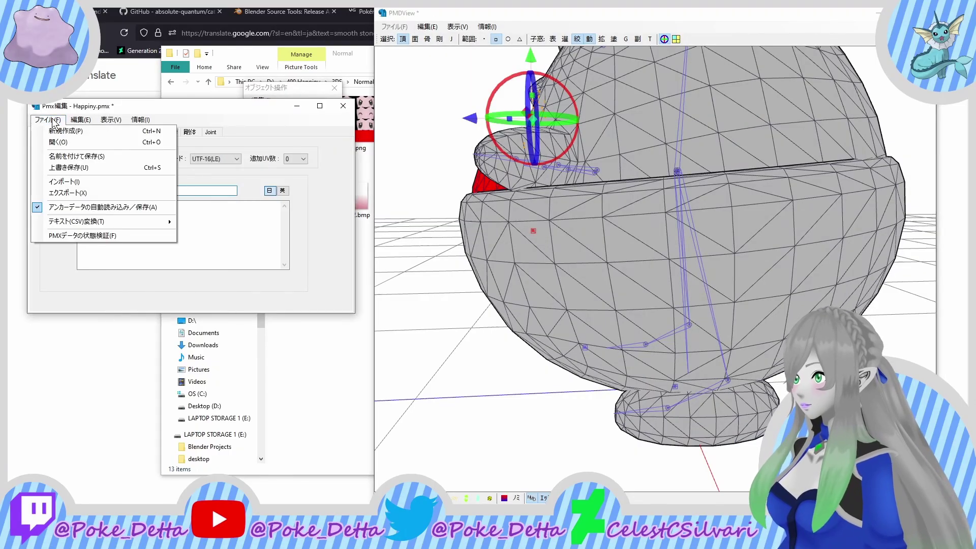
click(99, 169)
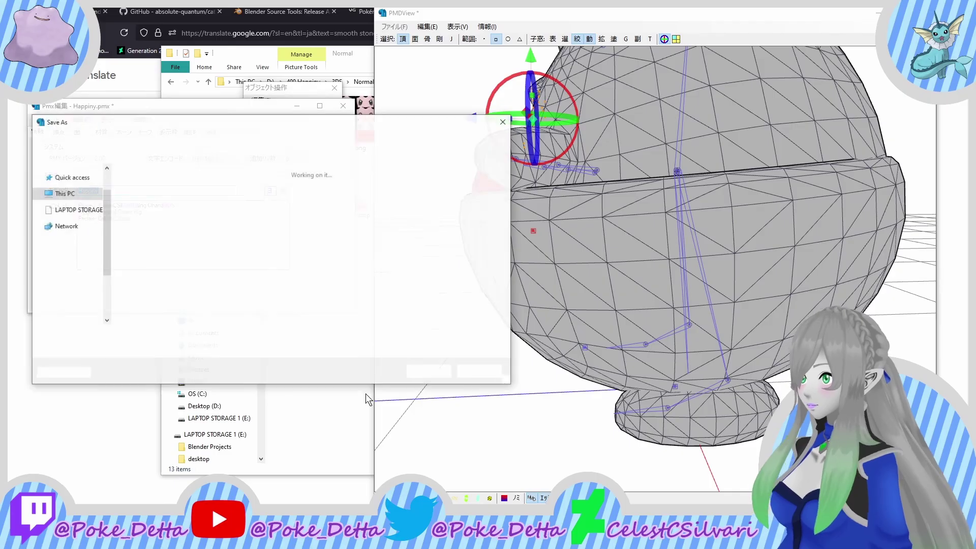
click(433, 374)
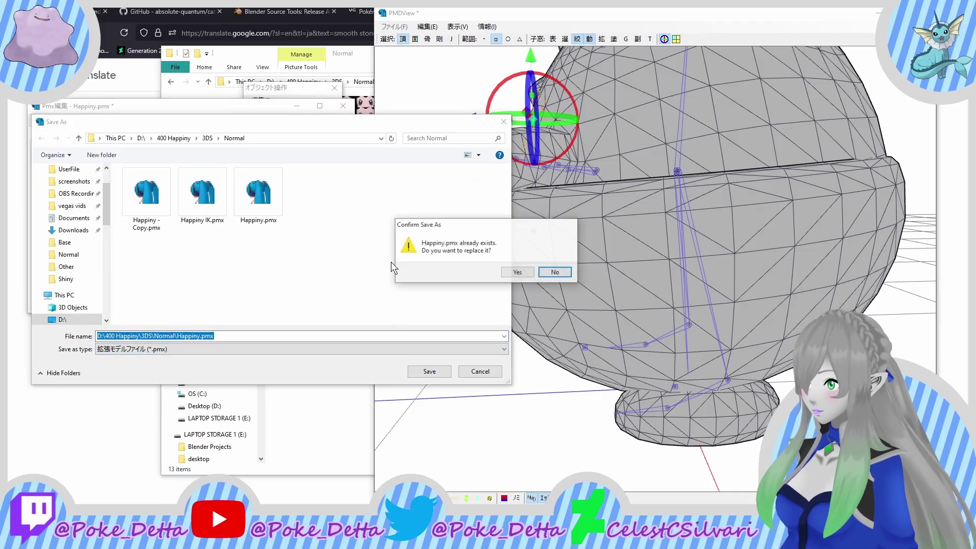
click(514, 270)
Step: Select every bone from 腰 to 滑らかな石, leaving out センター, and copy their indices
right_drag(465, 261, 477, 269)
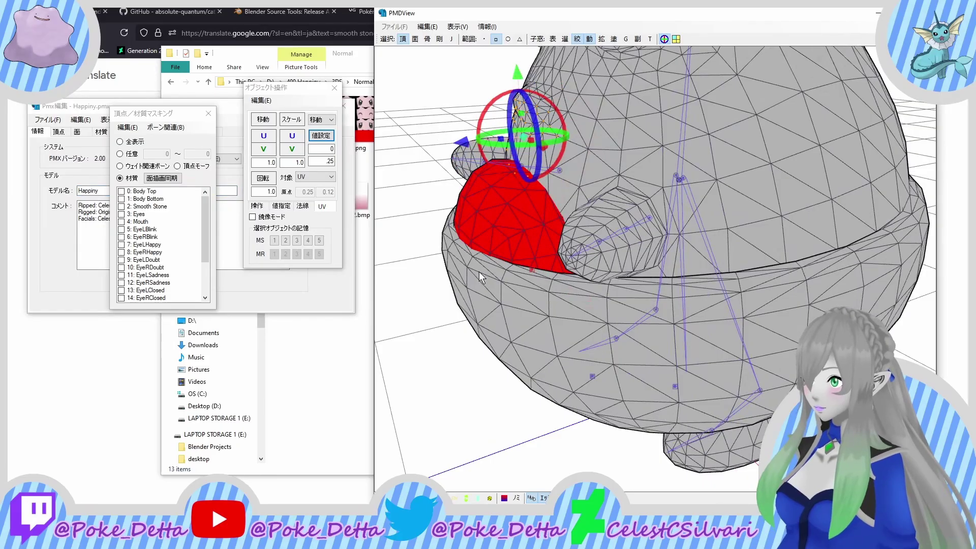
scroll(479, 271, down, 3)
click(74, 189)
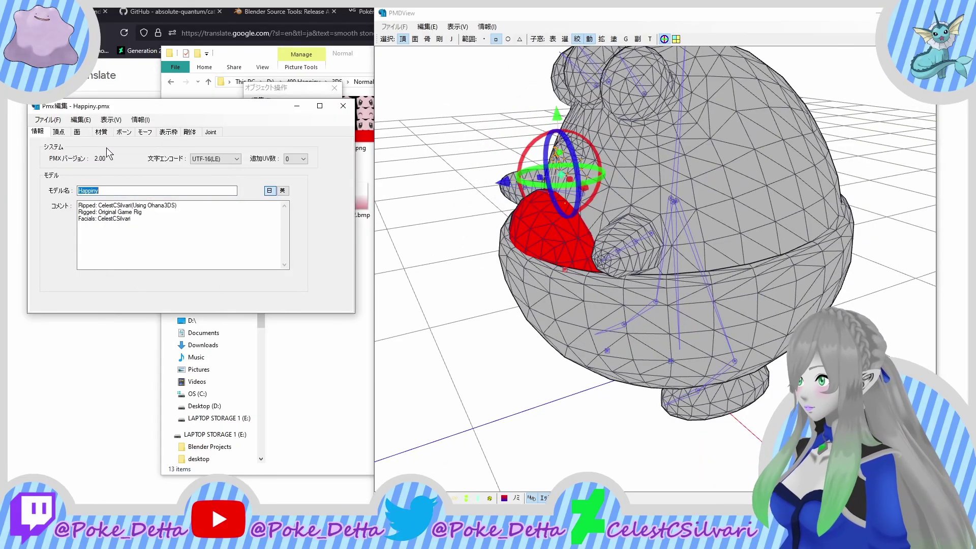
click(137, 133)
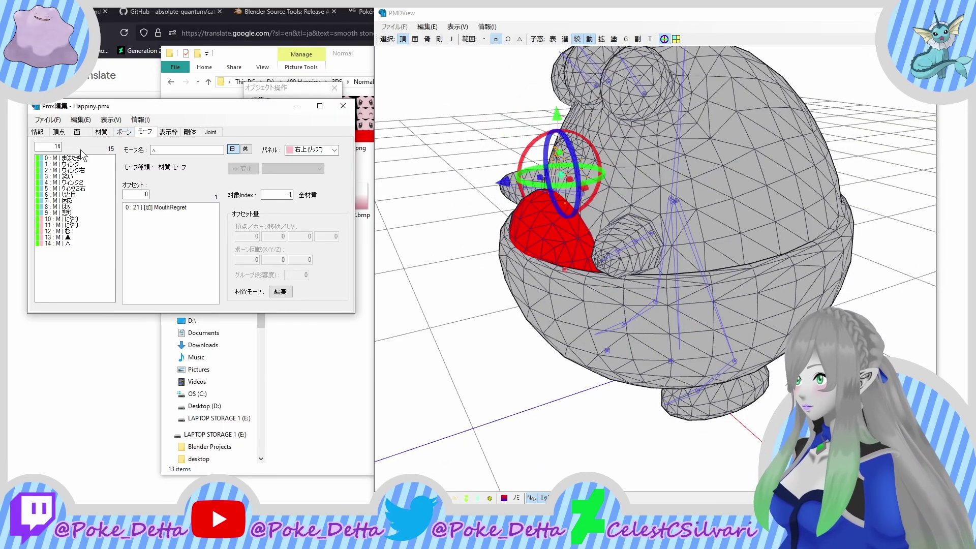
click(122, 133)
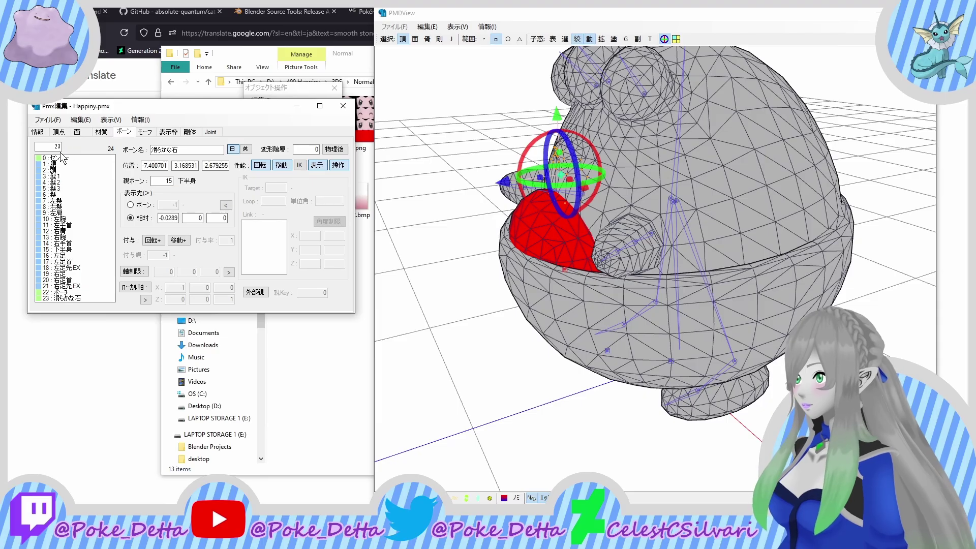
click(65, 163)
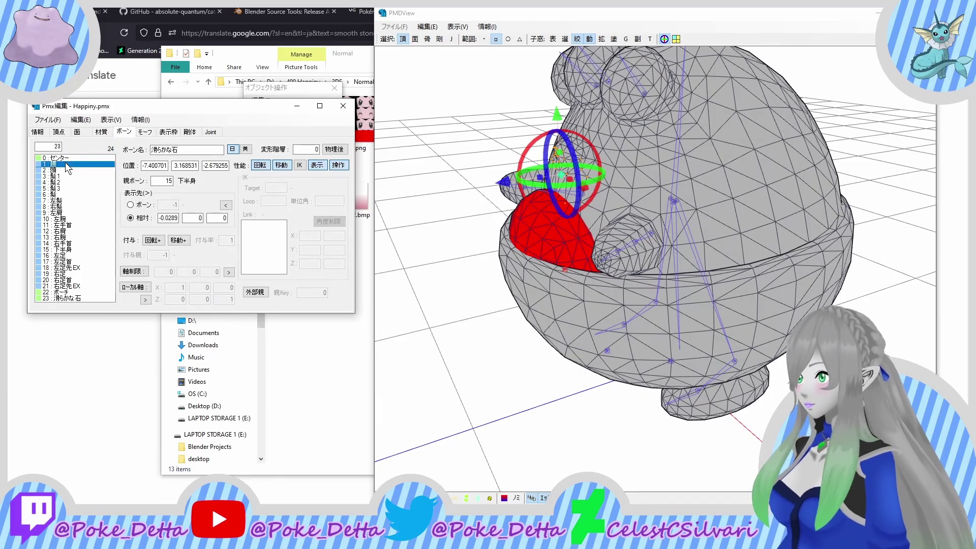
key(ctrl+a)
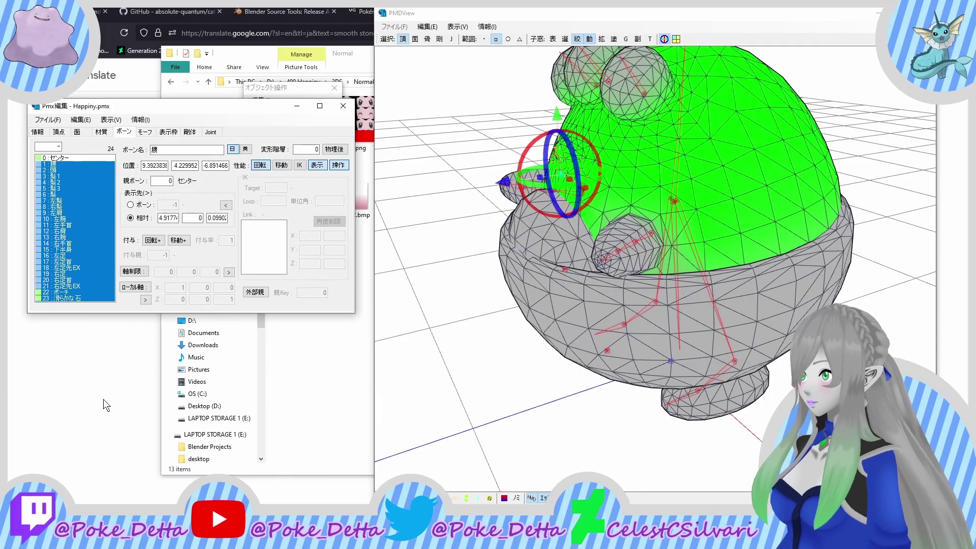
right_click(71, 247)
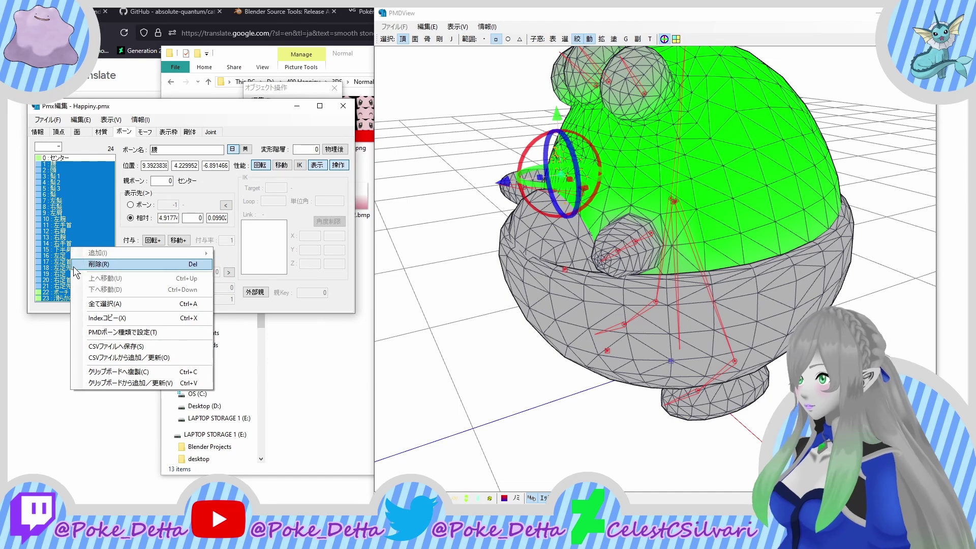
click(107, 318)
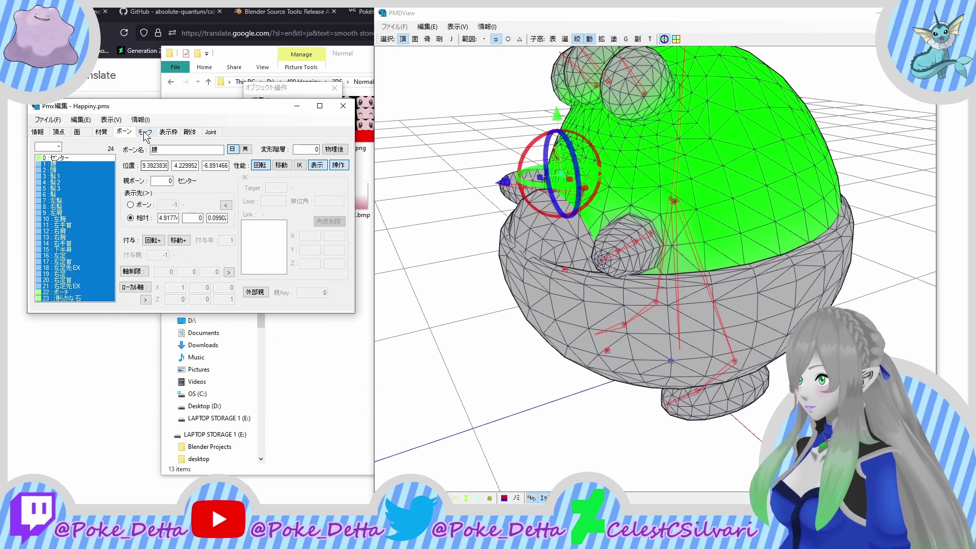
Step: Add a new display frame after 表情 and name it Upper Body
click(166, 132)
right_click(99, 210)
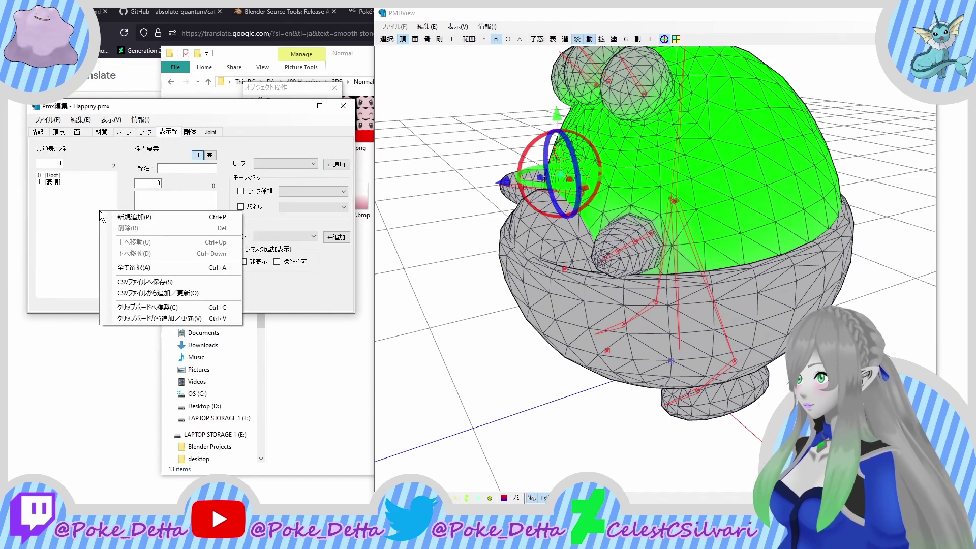
click(175, 213)
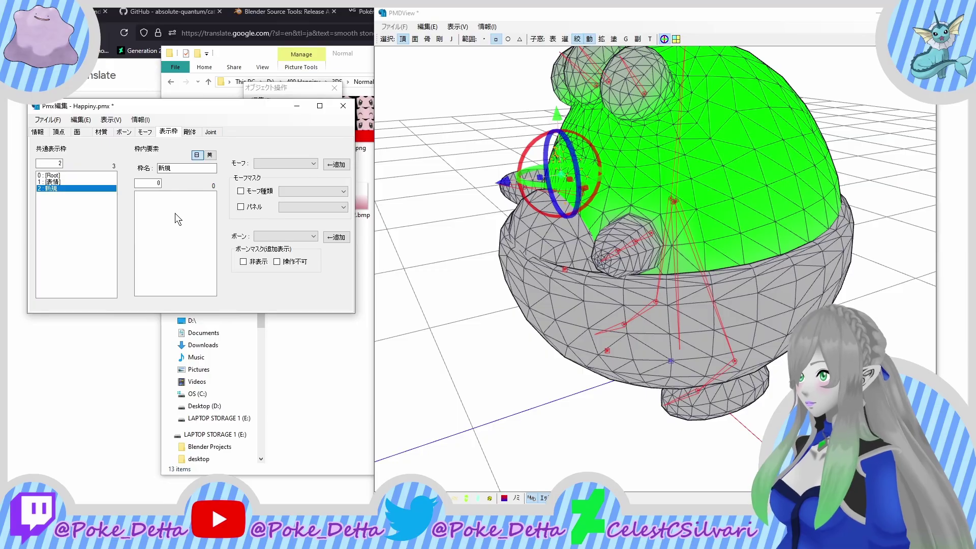
click(203, 169)
drag(203, 170, 159, 169)
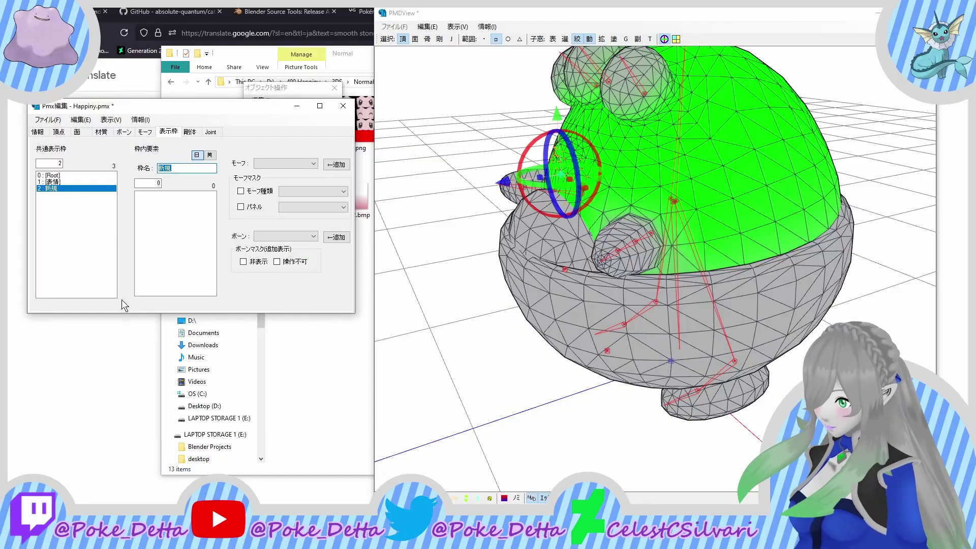
text(Upper)
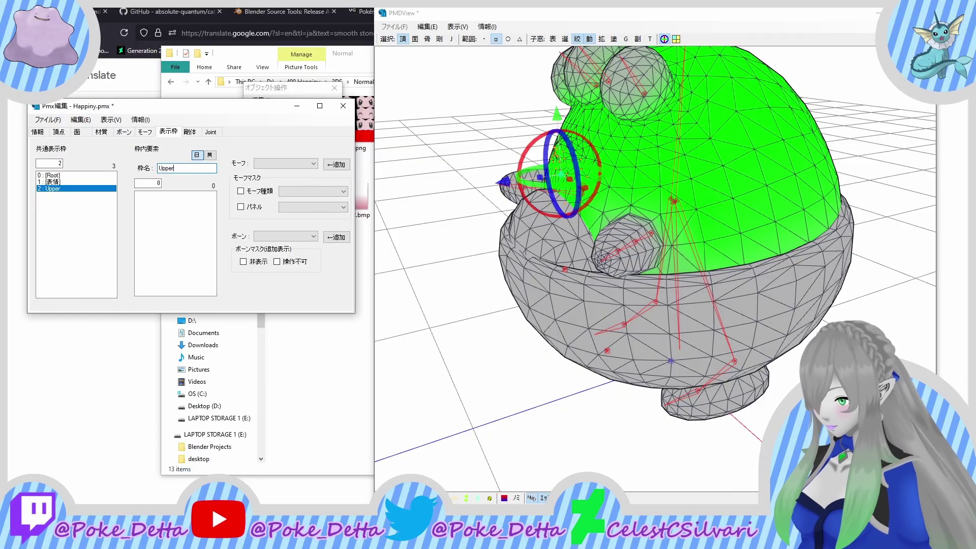
text( Body)
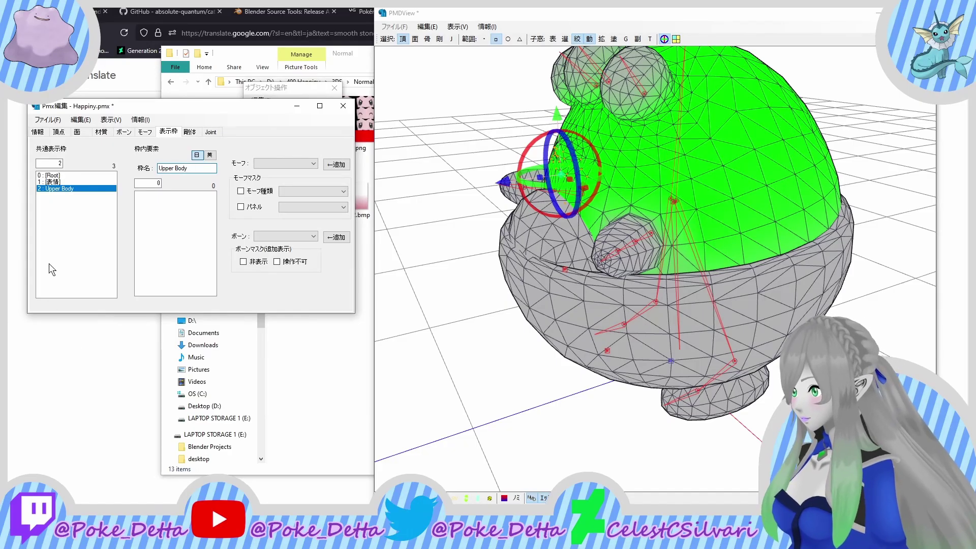
Step: Add another display frame after Upper Body and name it Lower Body
right_click(49, 232)
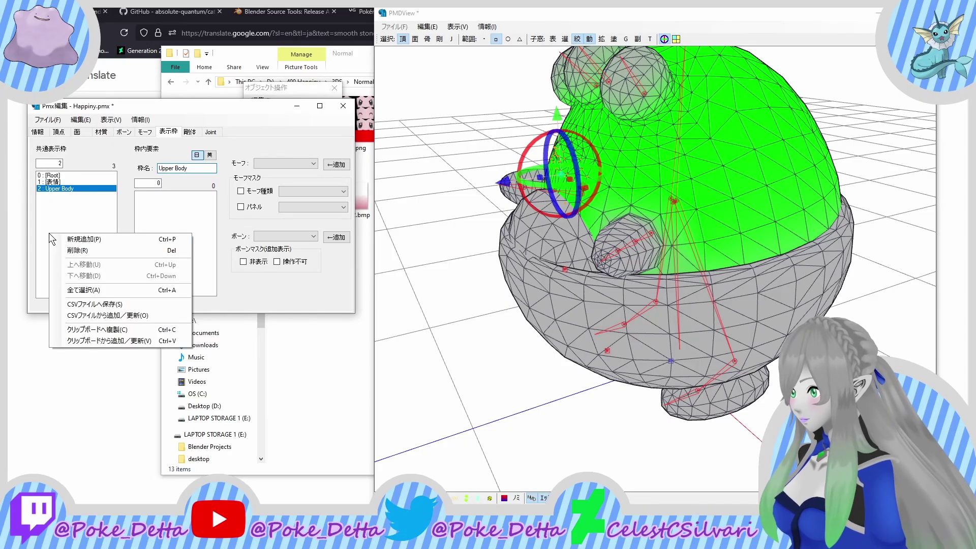
click(128, 240)
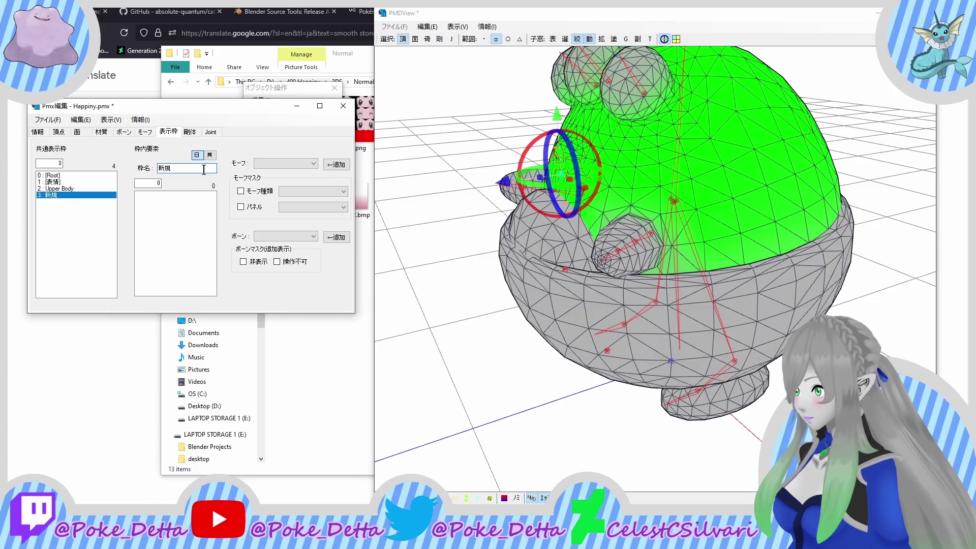
drag(210, 167, 150, 170)
text(L)
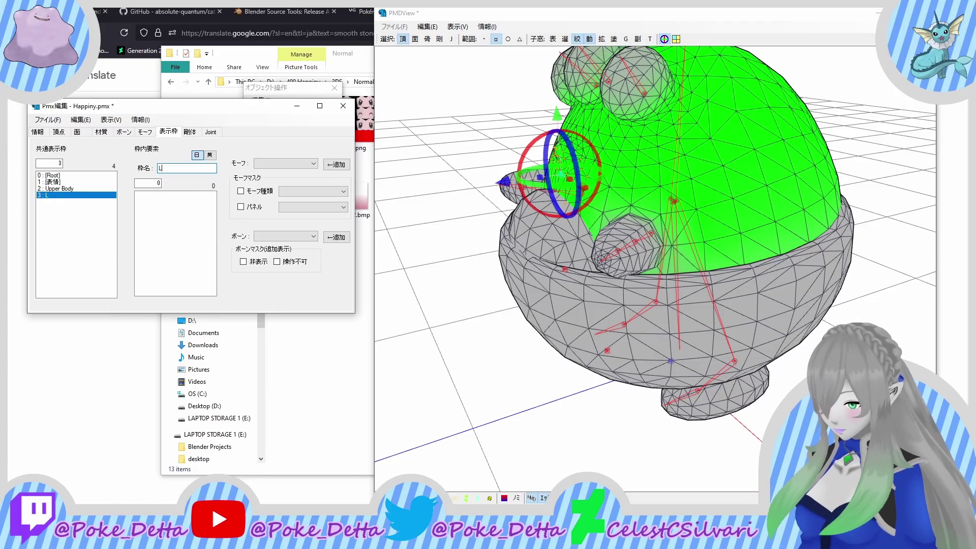
text(owwerr)
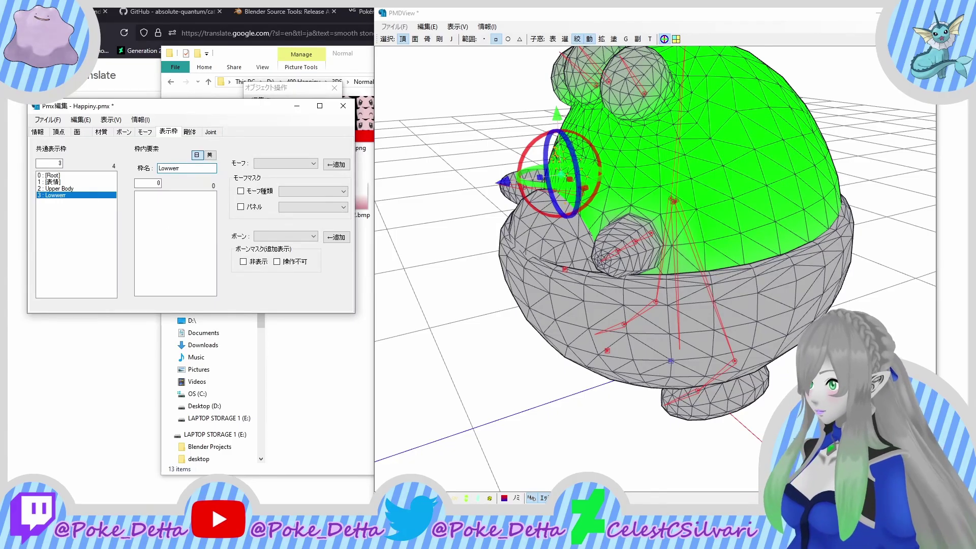
key(BackSpace)
key(BackSpace)
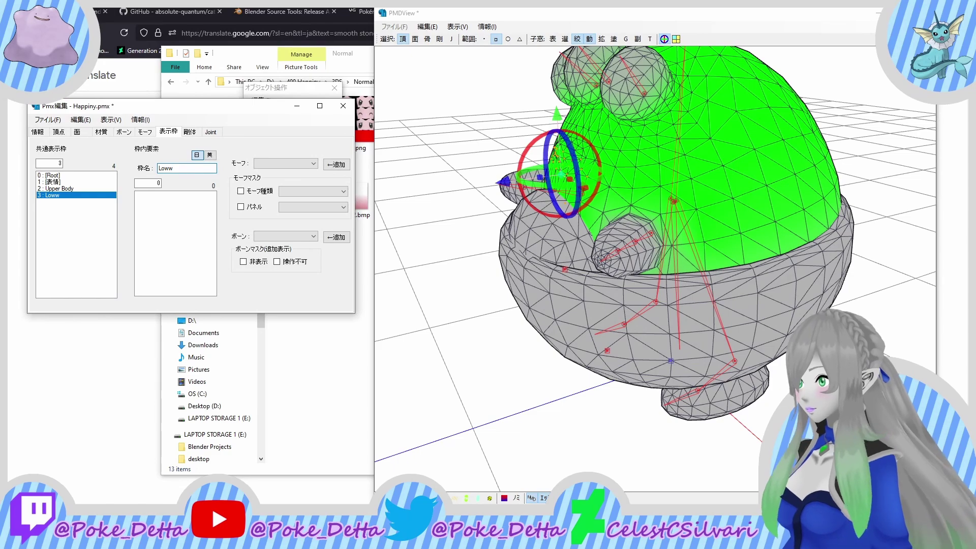
text(er )
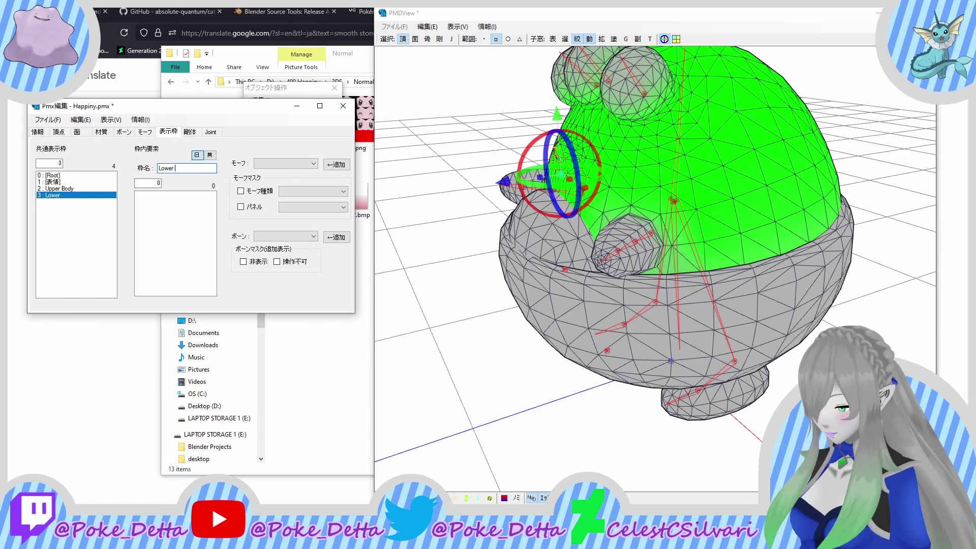
text(Body)
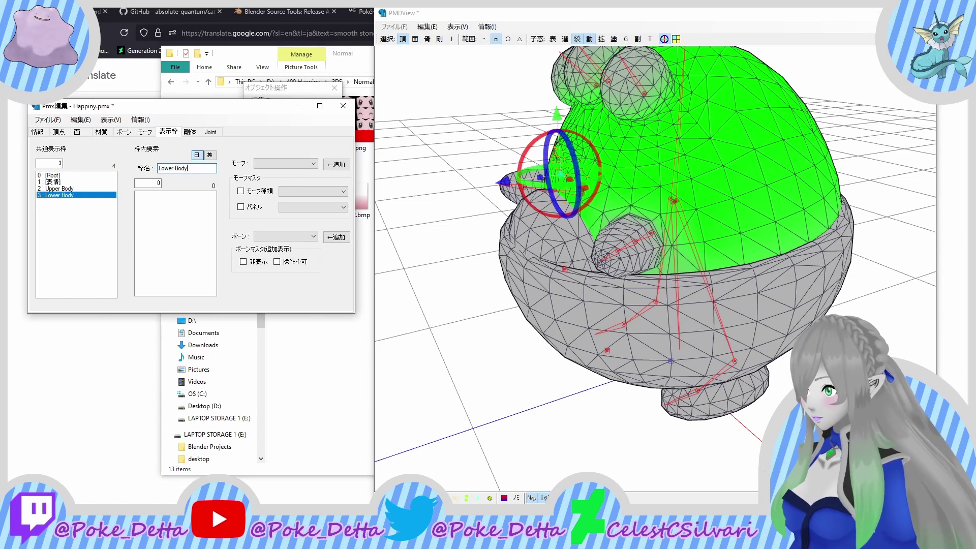
Step: Add the bones from the copied indices to the Upper Body display frame
click(84, 189)
right_click(189, 225)
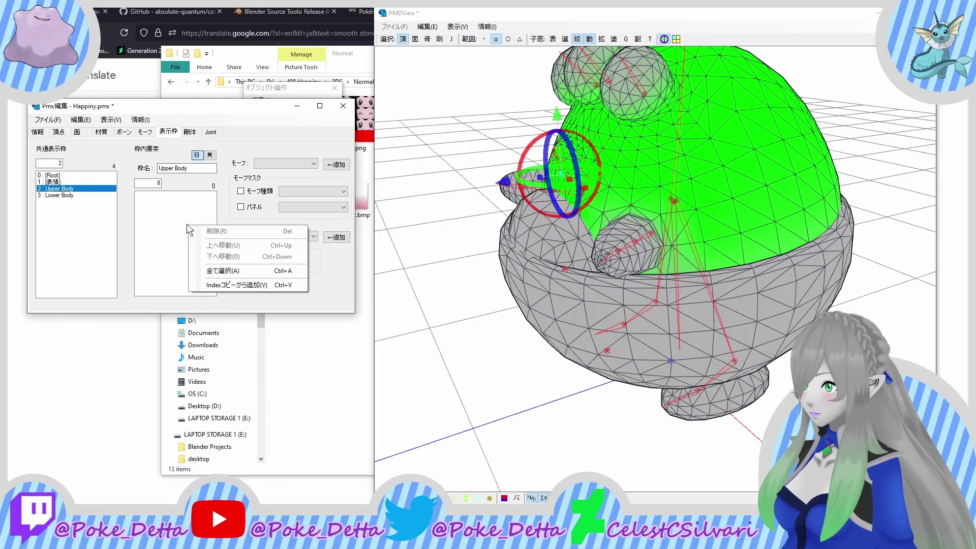
click(206, 282)
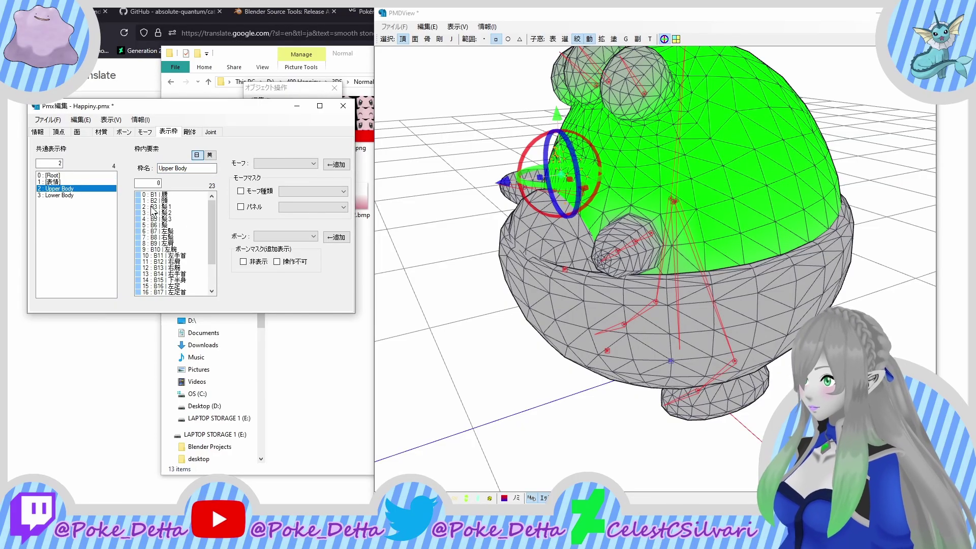
Step: Remove 腰 and all bones from 下半身 to 滑らかな石 from the Upper Body display frame
right_click(173, 196)
click(196, 203)
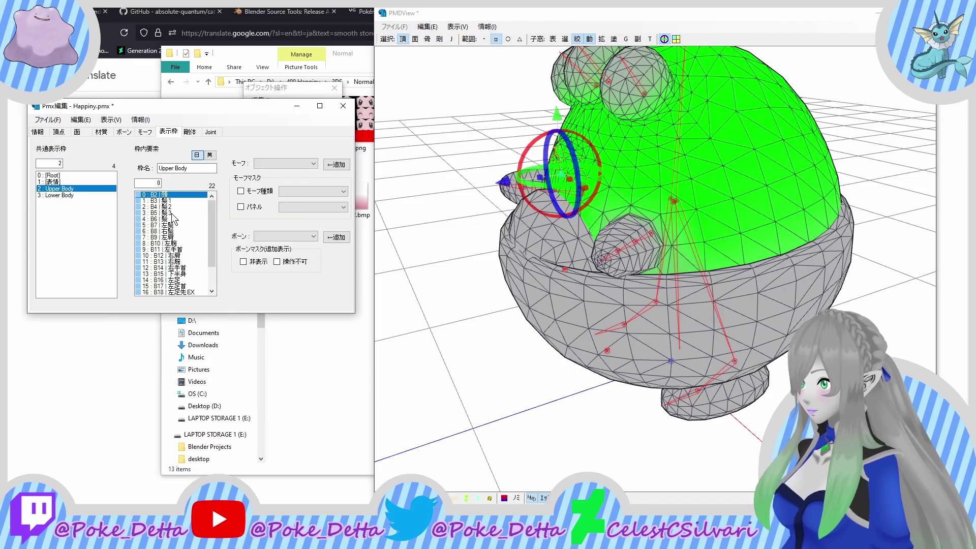
click(173, 275)
drag(173, 278, 183, 300)
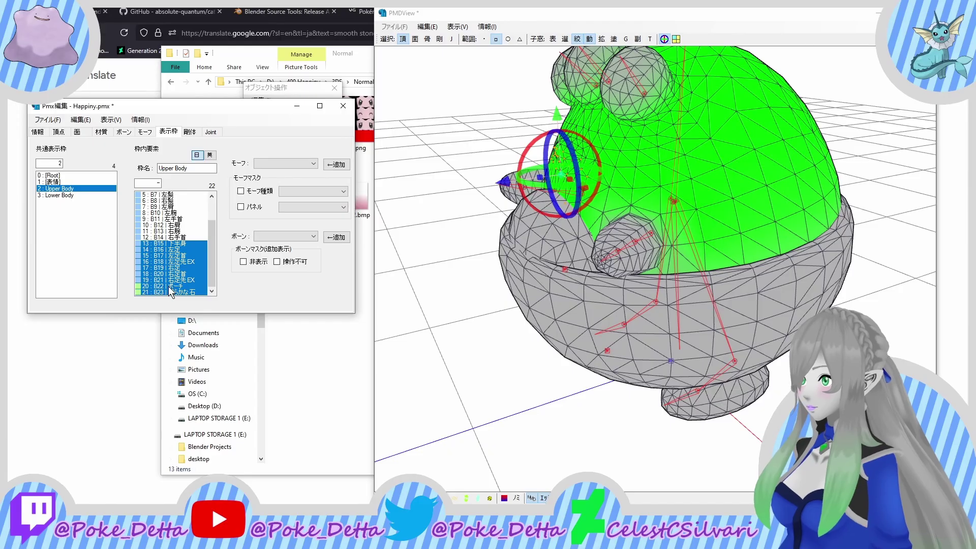
right_click(161, 267)
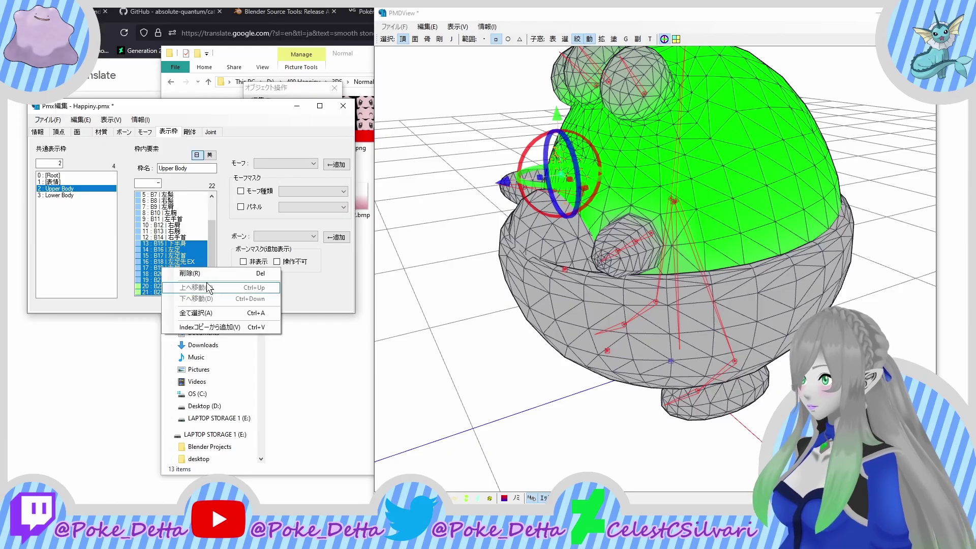
click(224, 272)
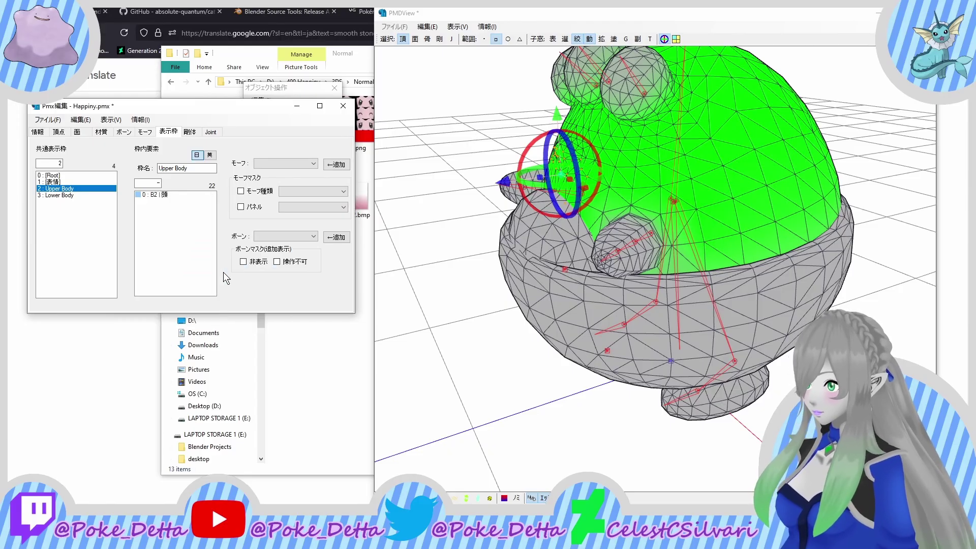
Step: Add the unassigned bones from the copied indices to the Lower Body display frame
click(66, 197)
right_click(154, 241)
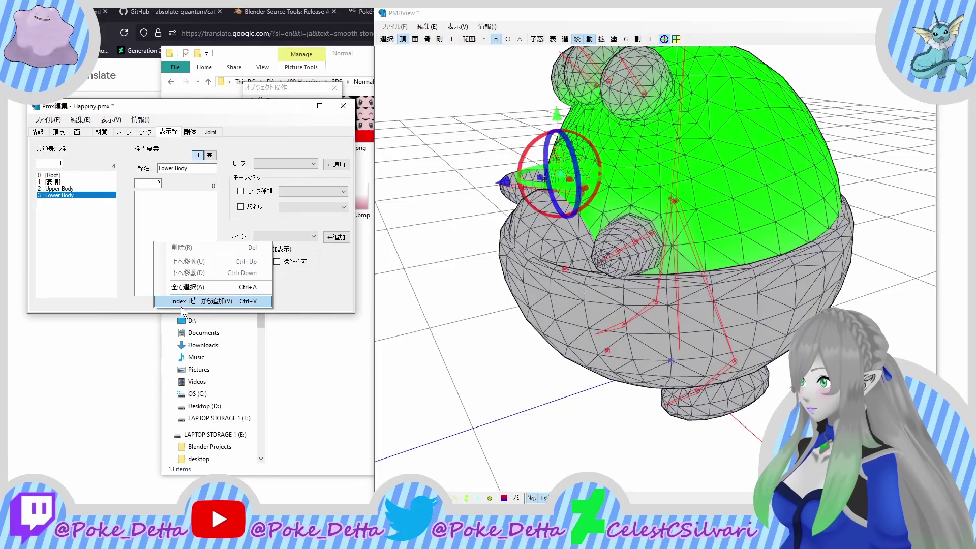
click(182, 302)
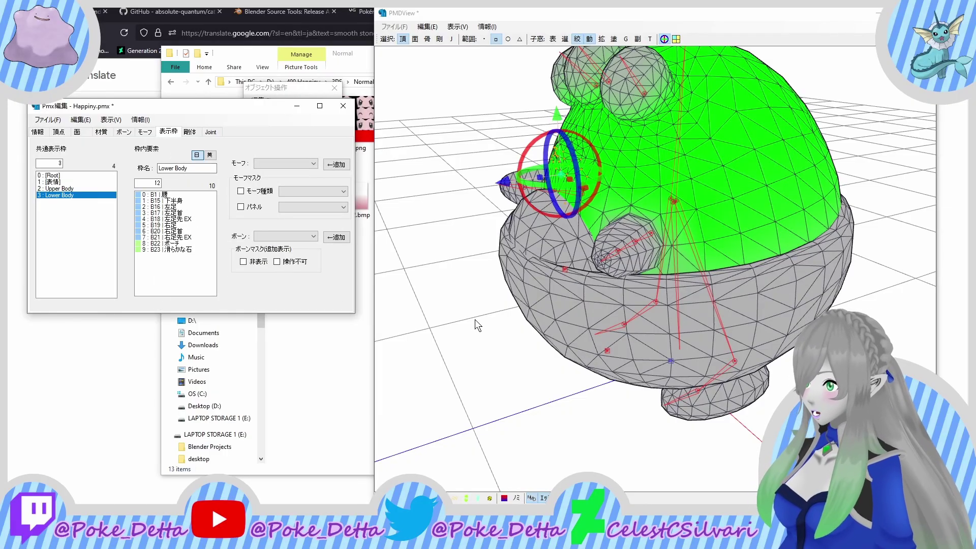
right_drag(475, 319, 496, 306)
click(80, 230)
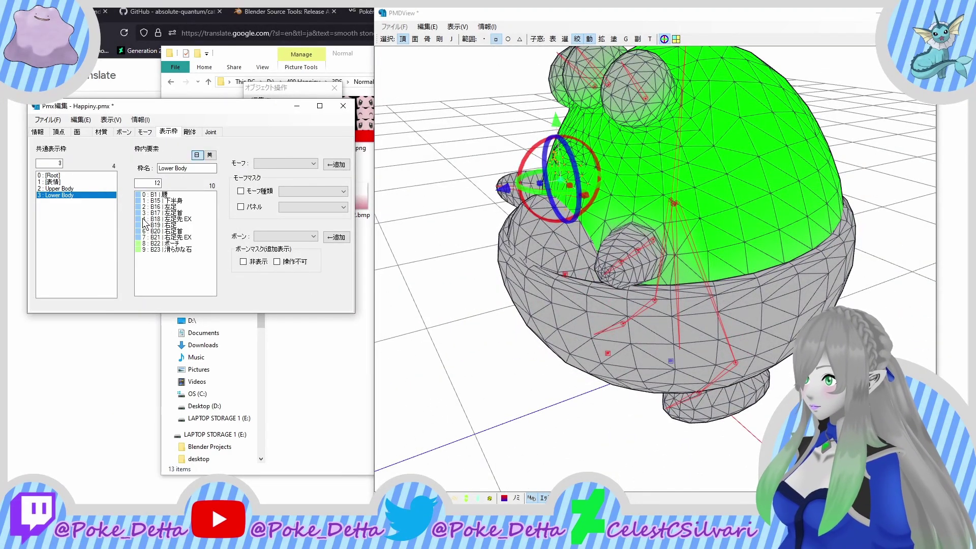
click(76, 188)
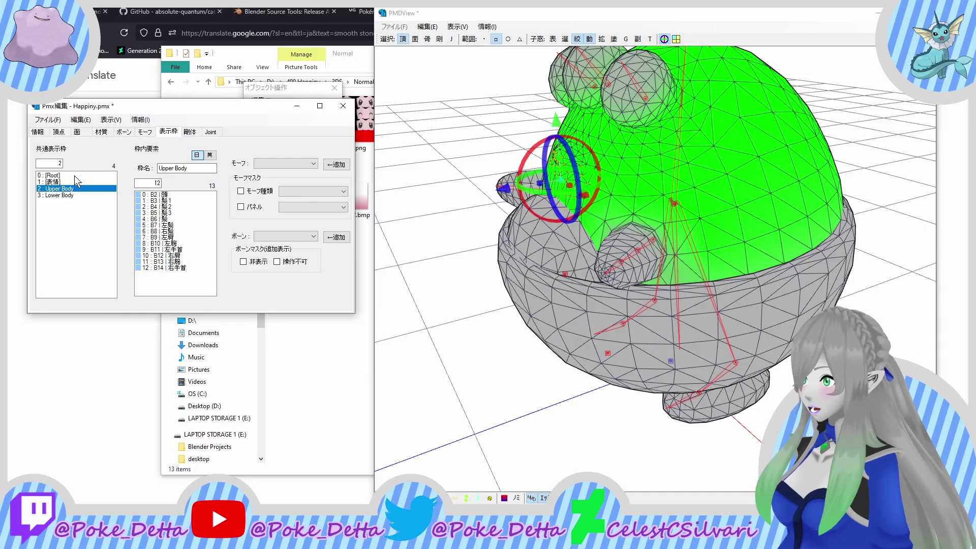
click(74, 175)
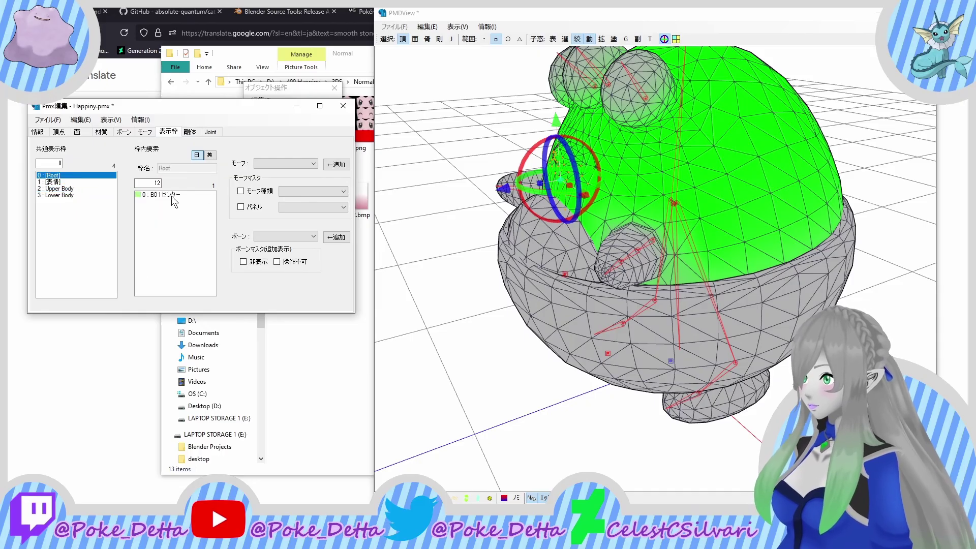
Step: Select every morph from まばたき to the last one and copy their indices
click(54, 183)
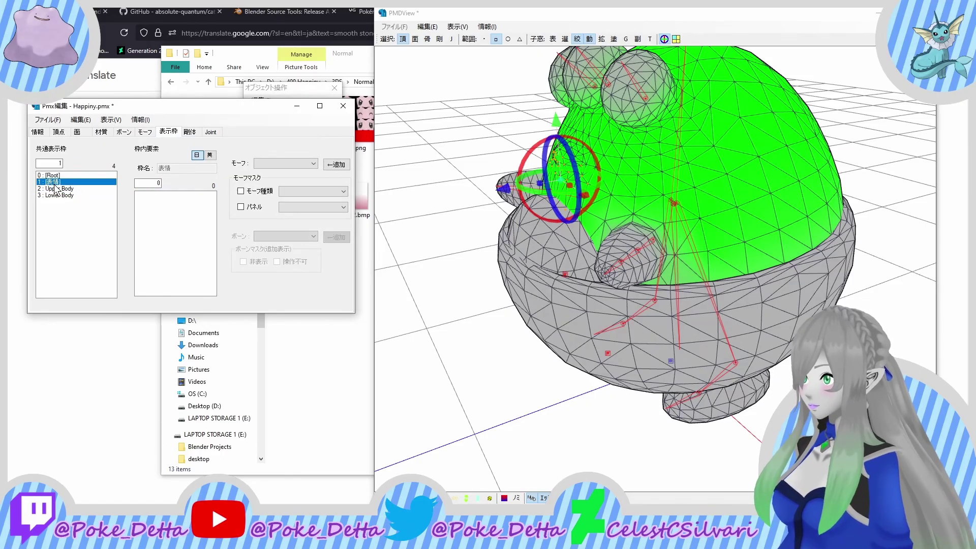
click(116, 133)
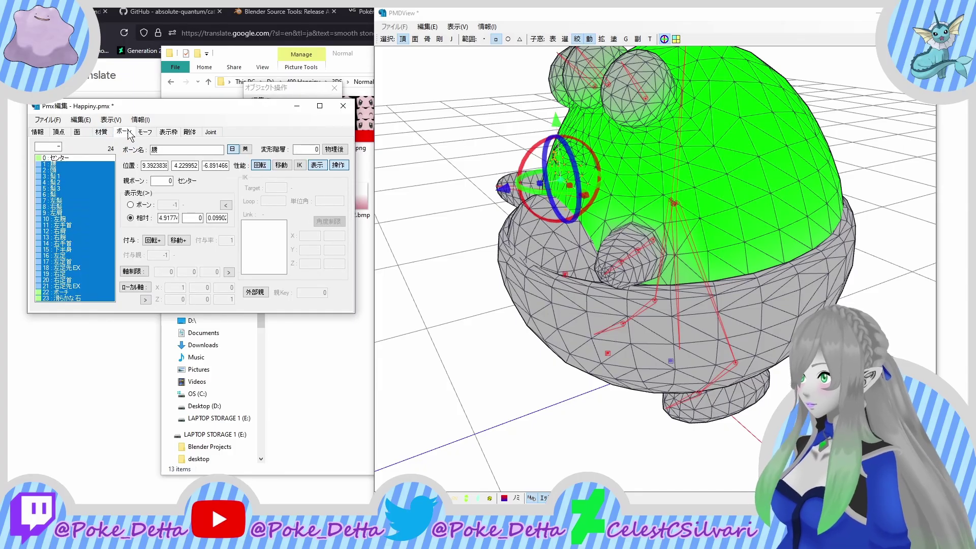
click(144, 132)
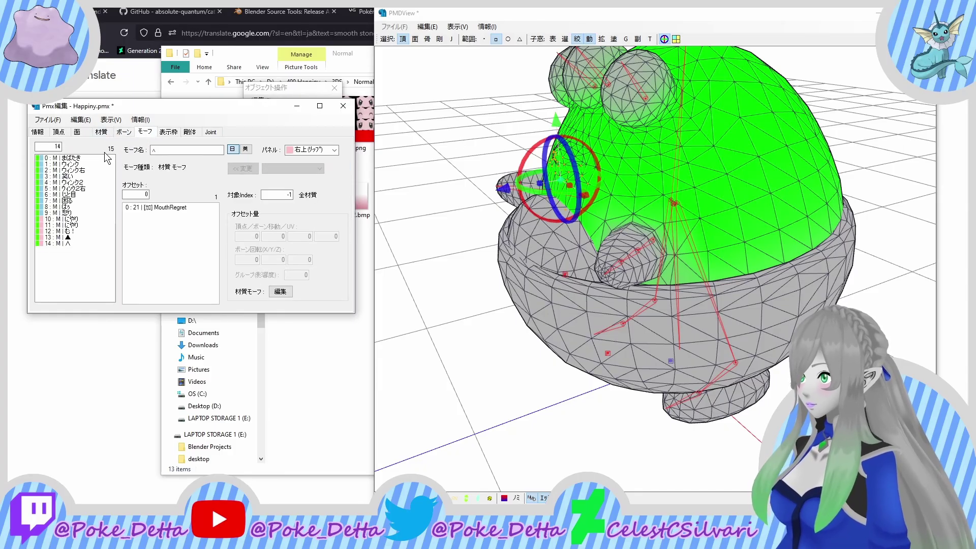
drag(71, 158, 58, 242)
right_click(59, 219)
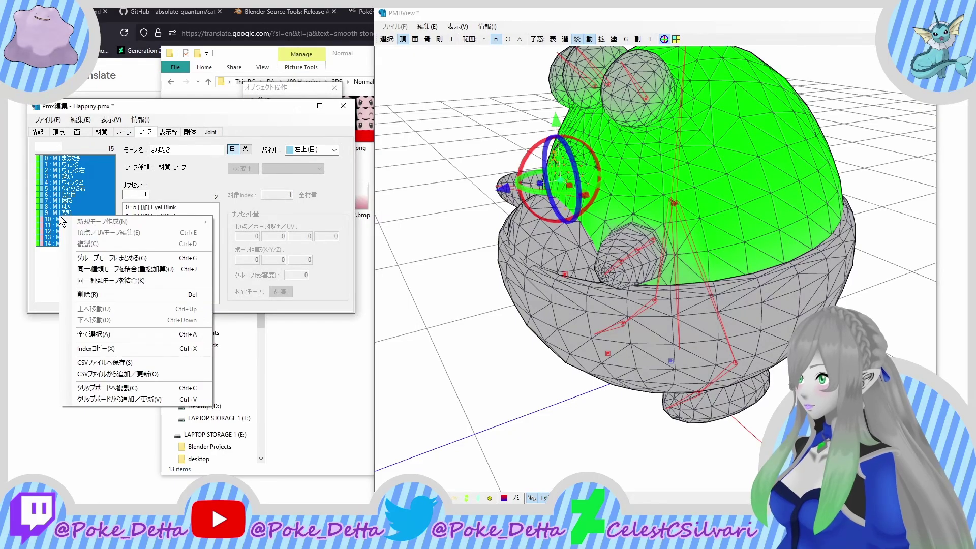
click(142, 348)
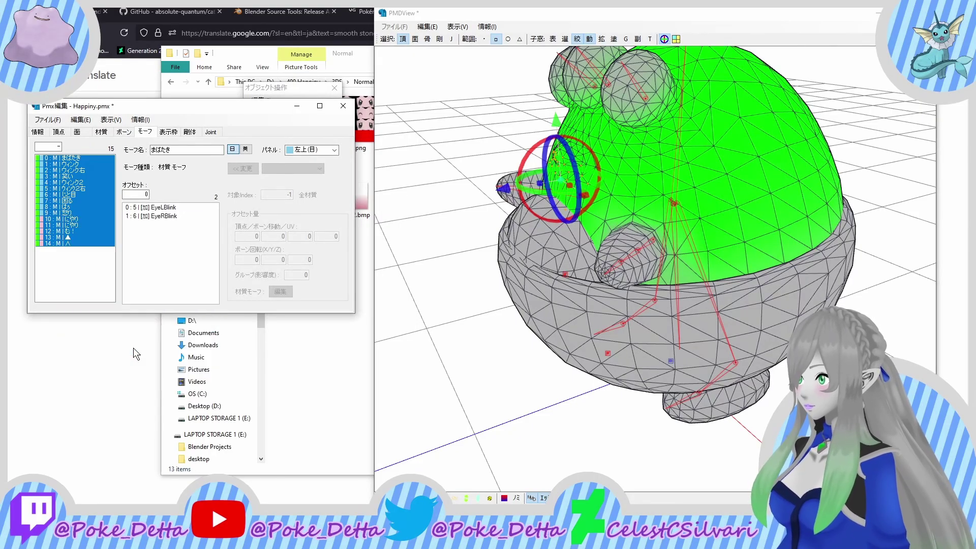
Step: Add the morphs from the copied indices to the 表情 display frame
click(167, 132)
click(106, 182)
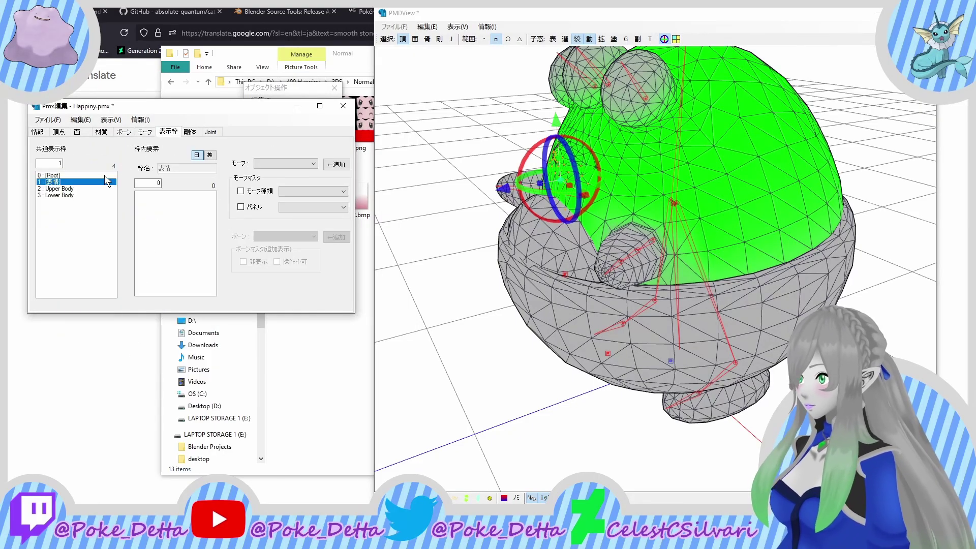
right_click(179, 240)
click(210, 298)
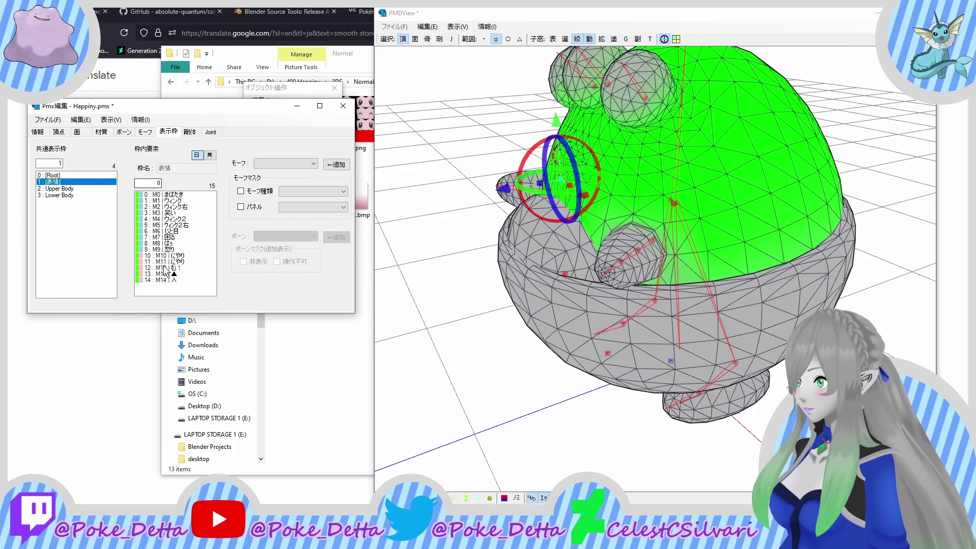
click(55, 188)
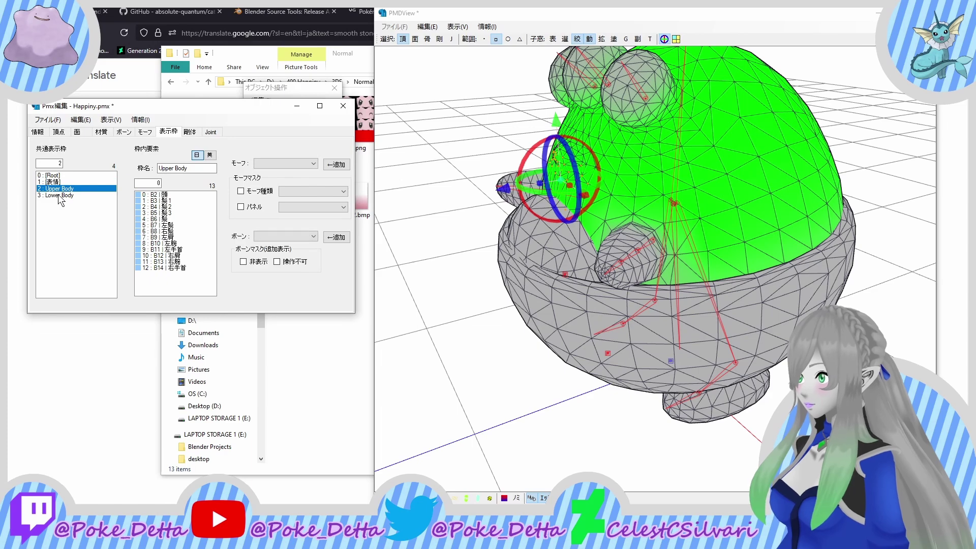
click(59, 196)
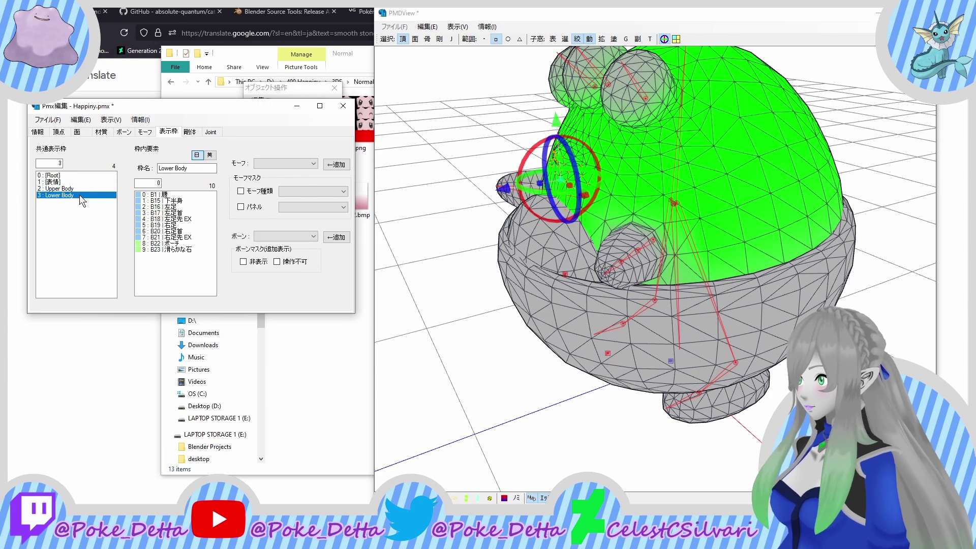
Step: Batch-correct the material names, generating English names from the Japanese ones with the dictionary (和名(JP)→英名(EN)) and applying them
click(80, 120)
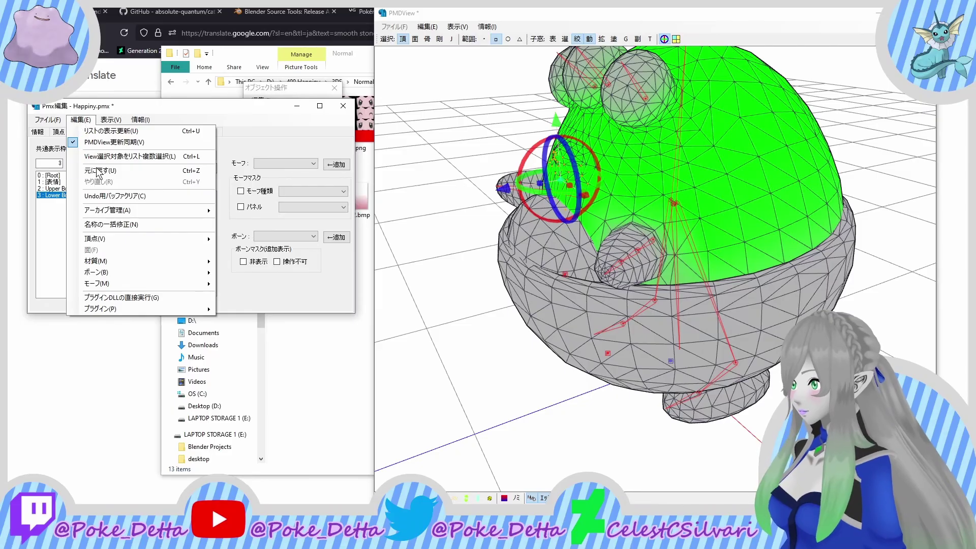
click(124, 225)
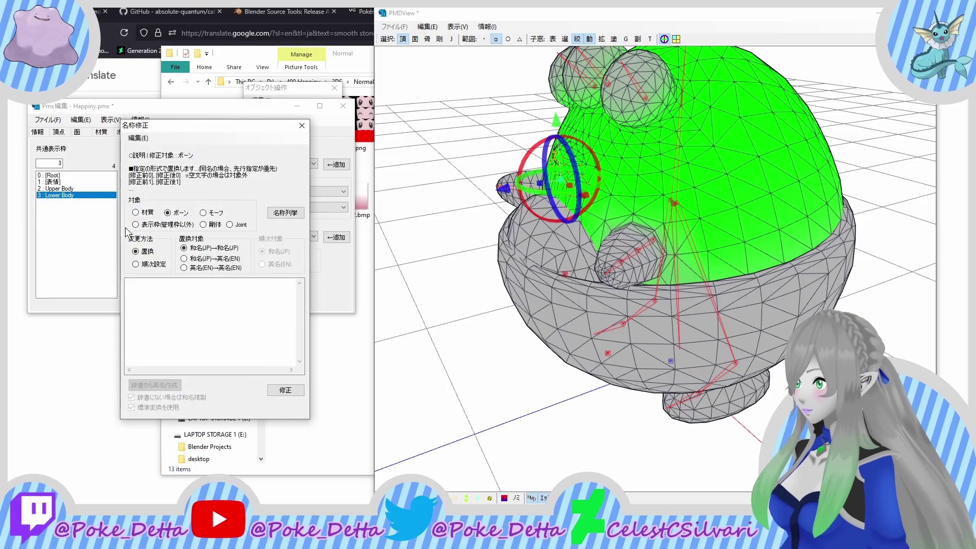
click(135, 212)
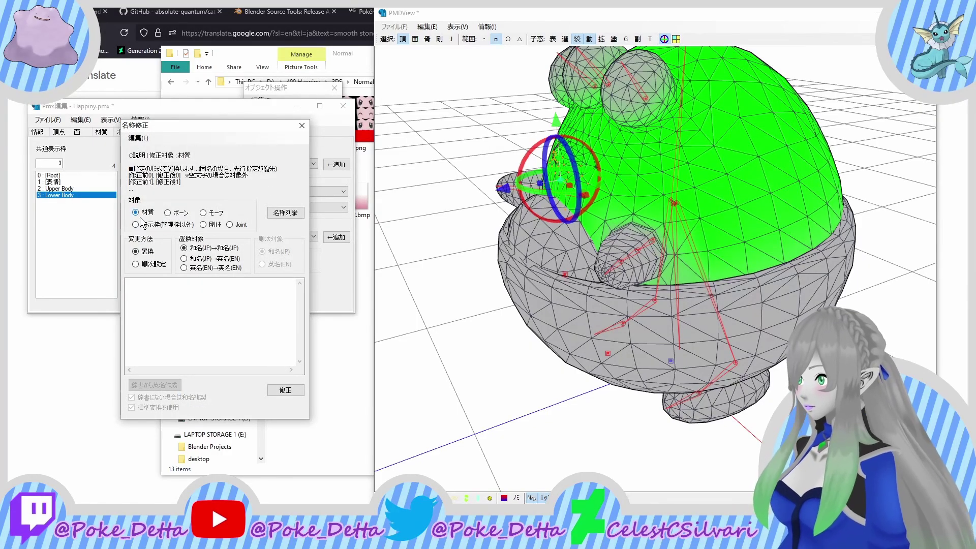
click(194, 257)
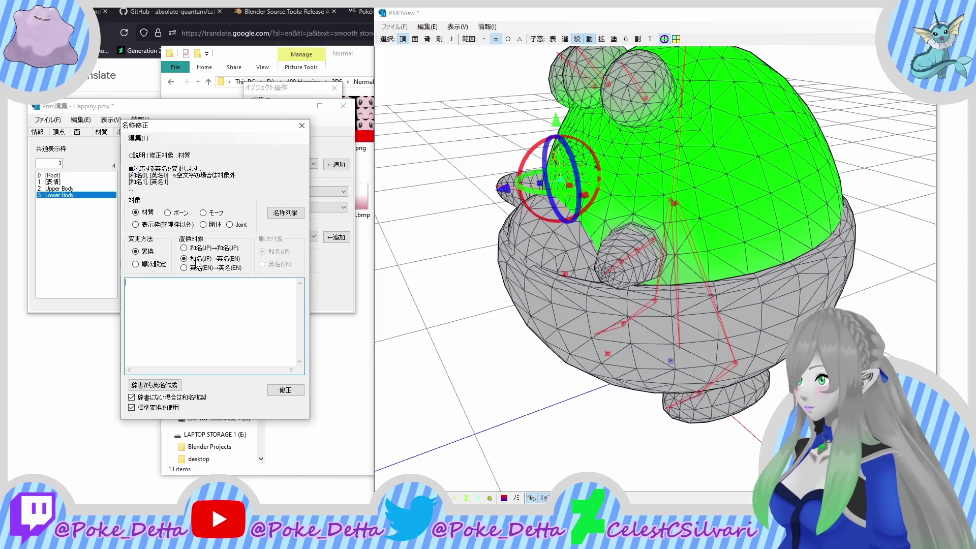
click(214, 353)
click(179, 386)
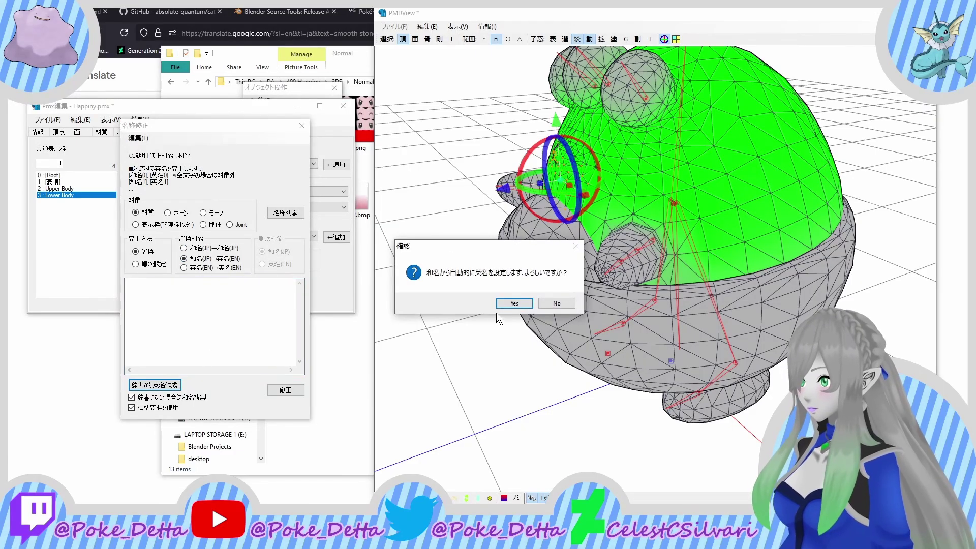
click(506, 305)
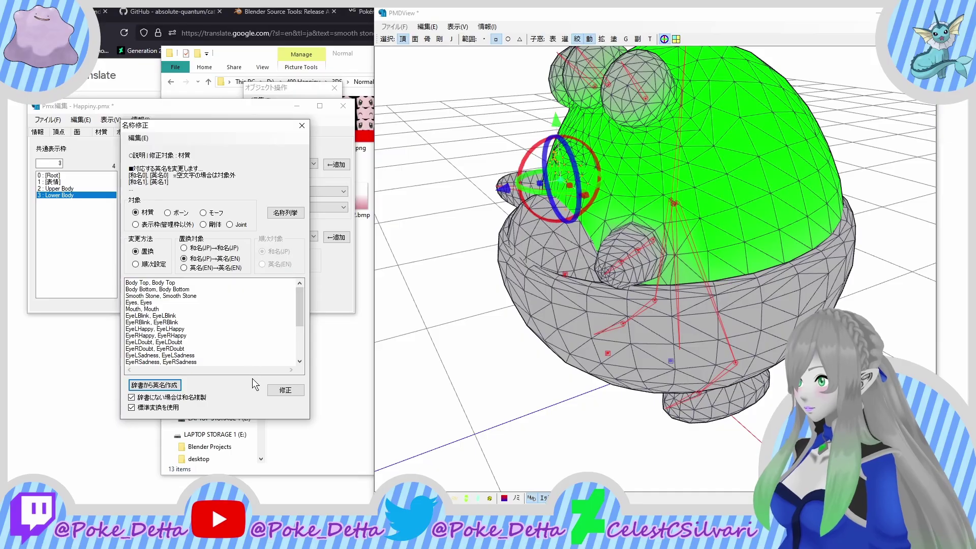
click(285, 389)
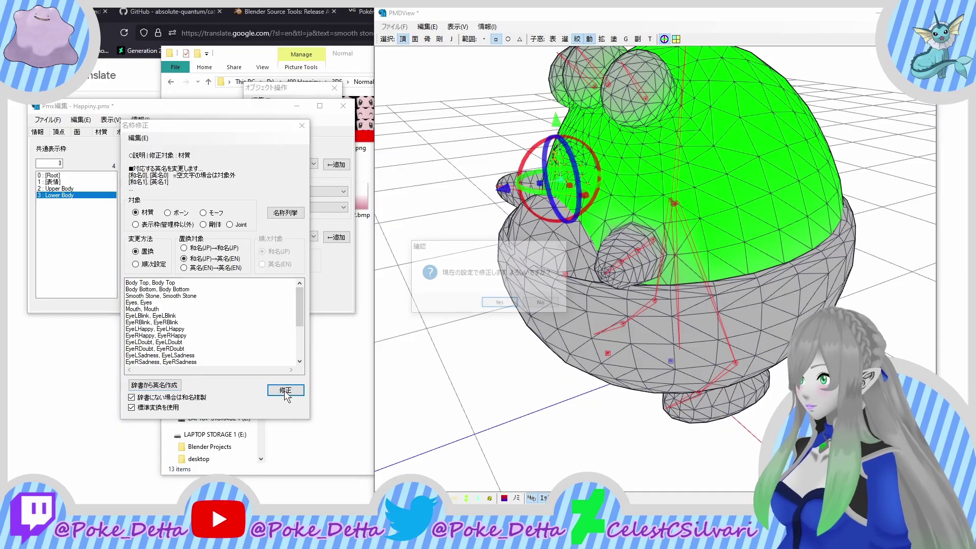
click(500, 303)
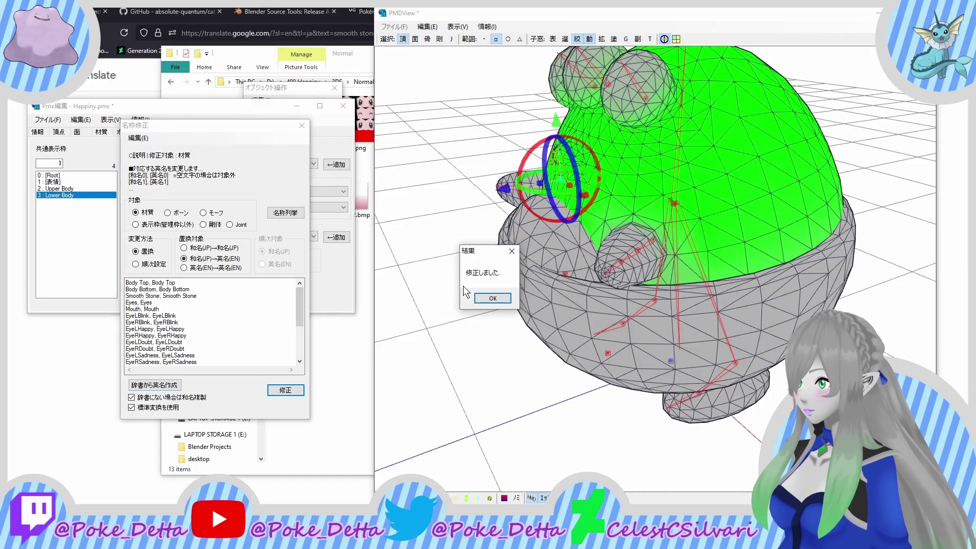
click(491, 298)
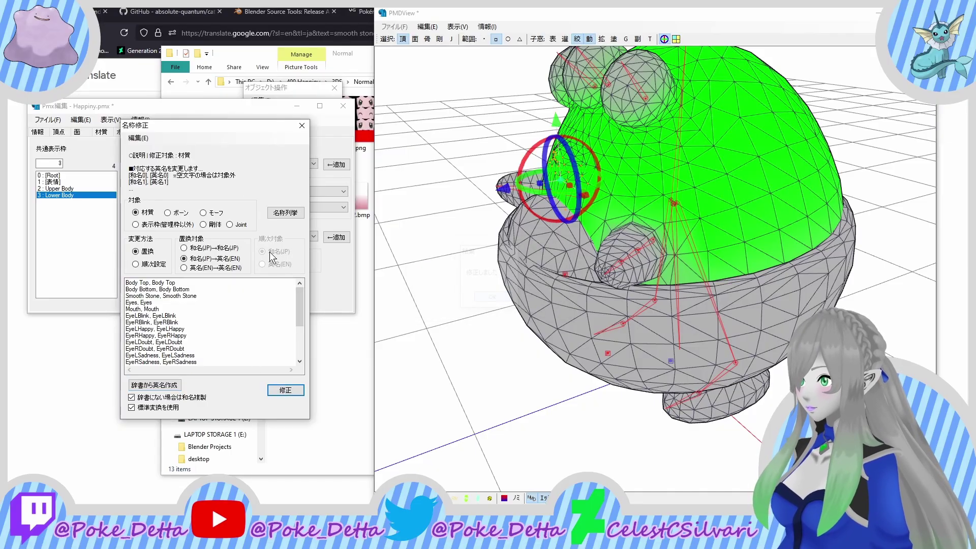
Step: Generate English names for the bones from the dictionary, review the resulting list, and apply the correction
click(168, 212)
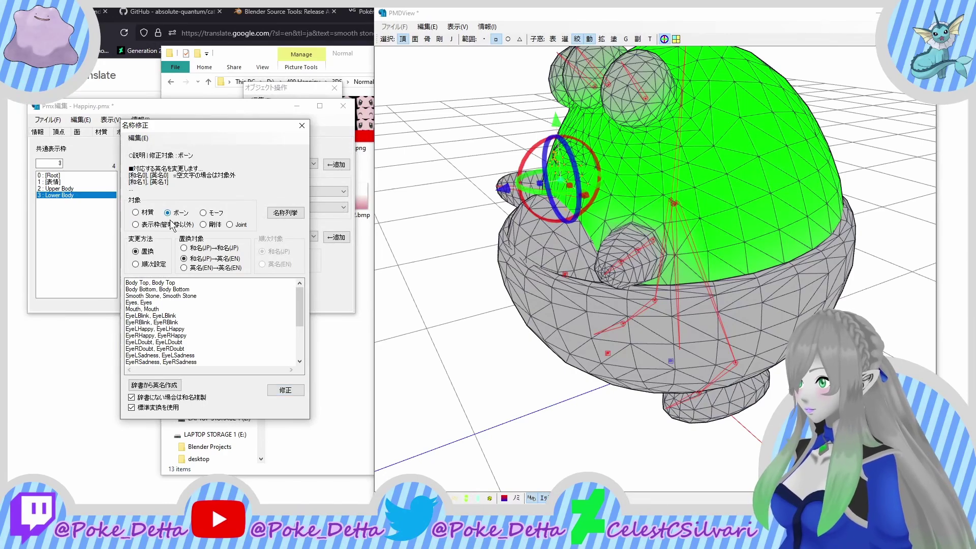
click(156, 385)
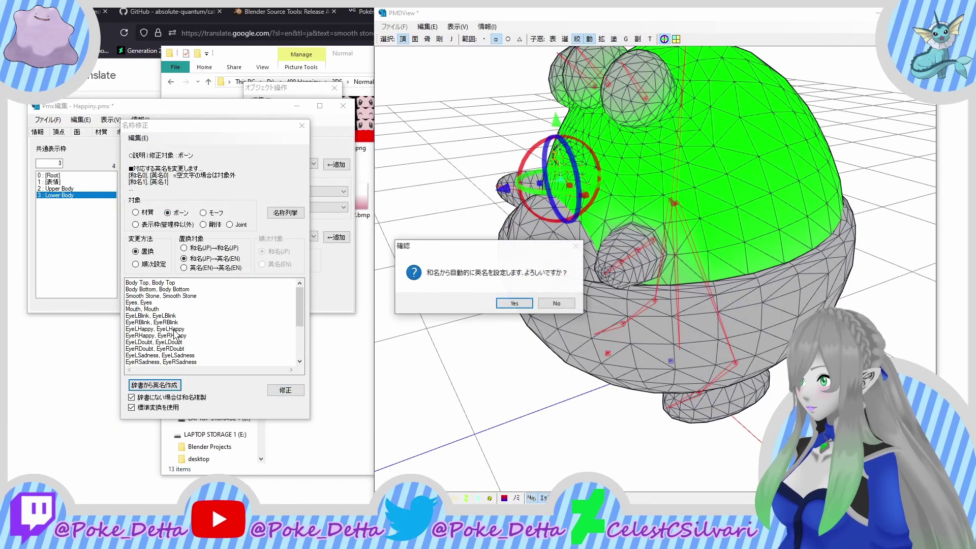
click(509, 303)
scroll(155, 294, down, 4)
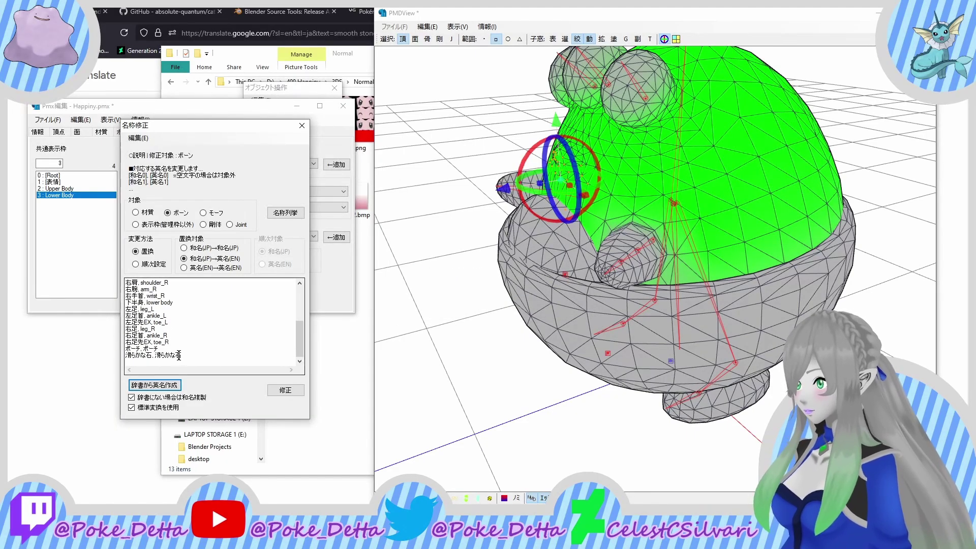
scroll(160, 302, up, 4)
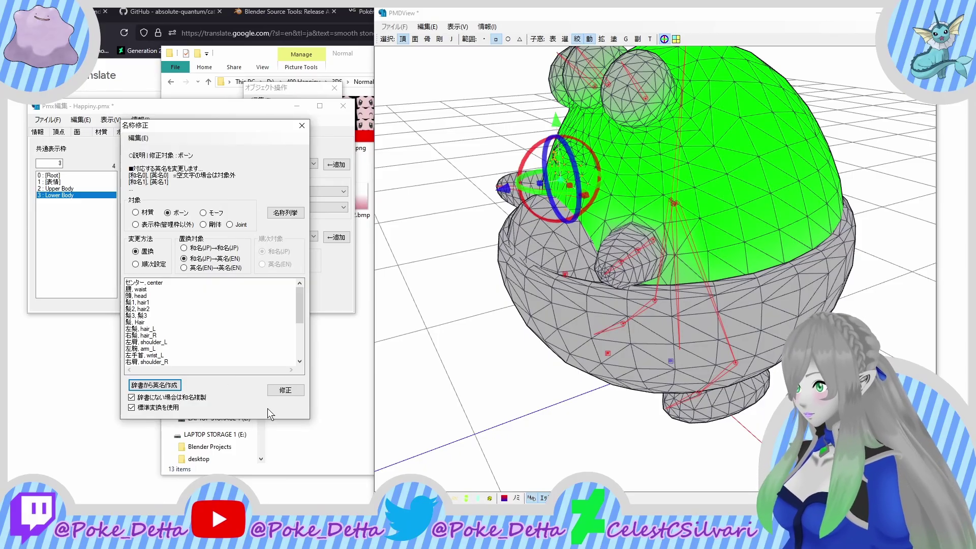
click(281, 387)
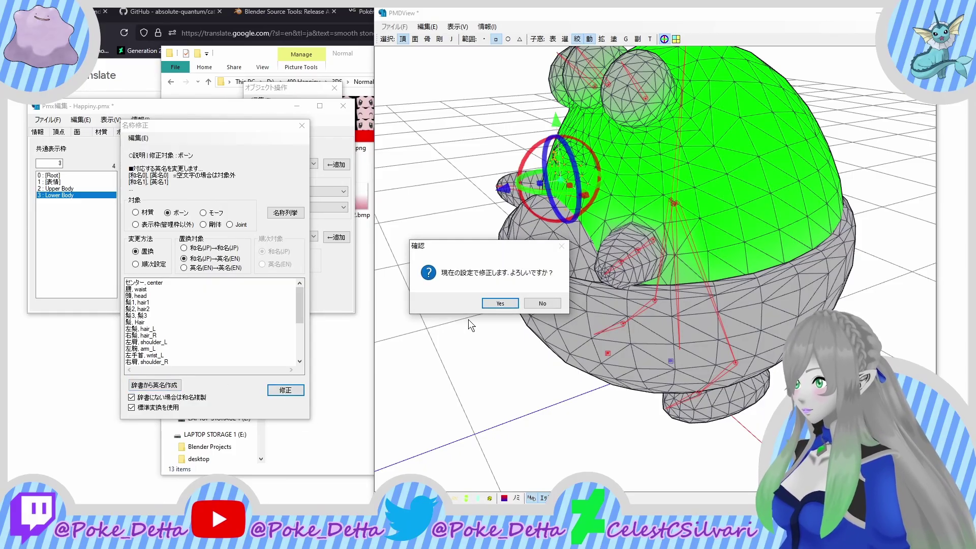
click(494, 305)
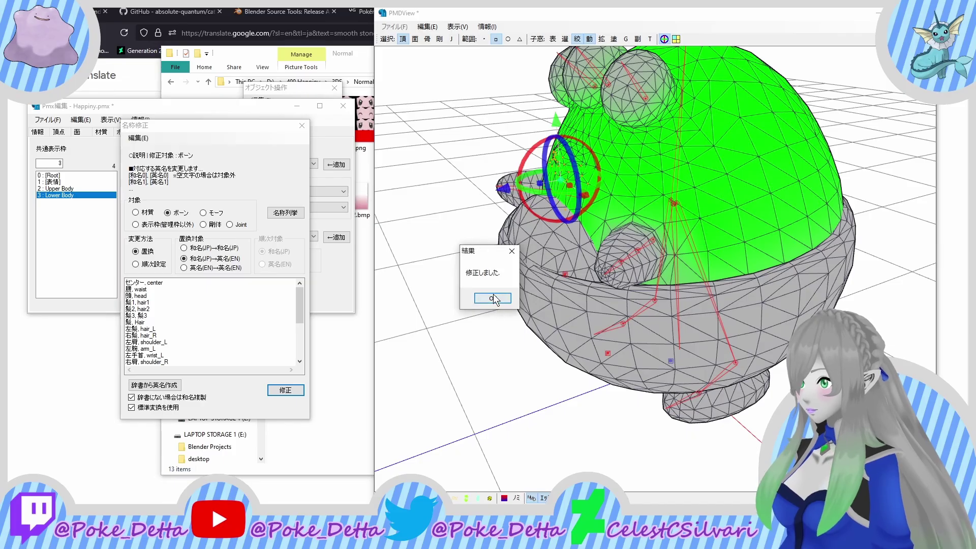
click(489, 294)
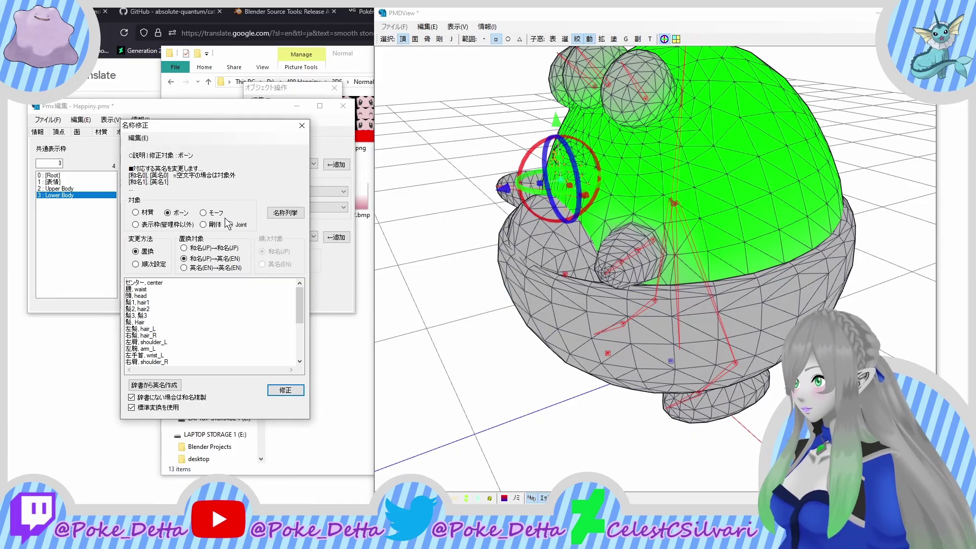
Step: Generate English names for the morphs from the dictionary, review the resulting list, and apply the correction
click(203, 213)
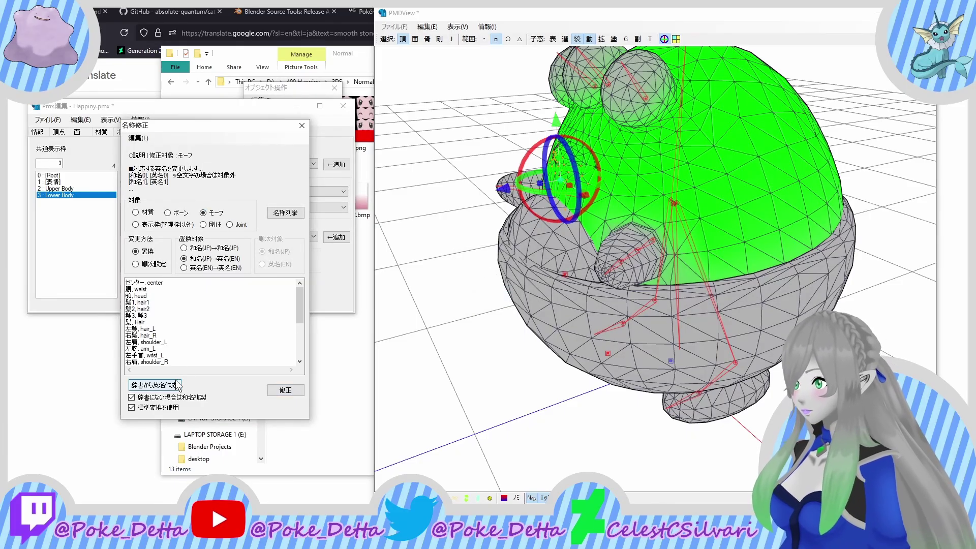
click(154, 384)
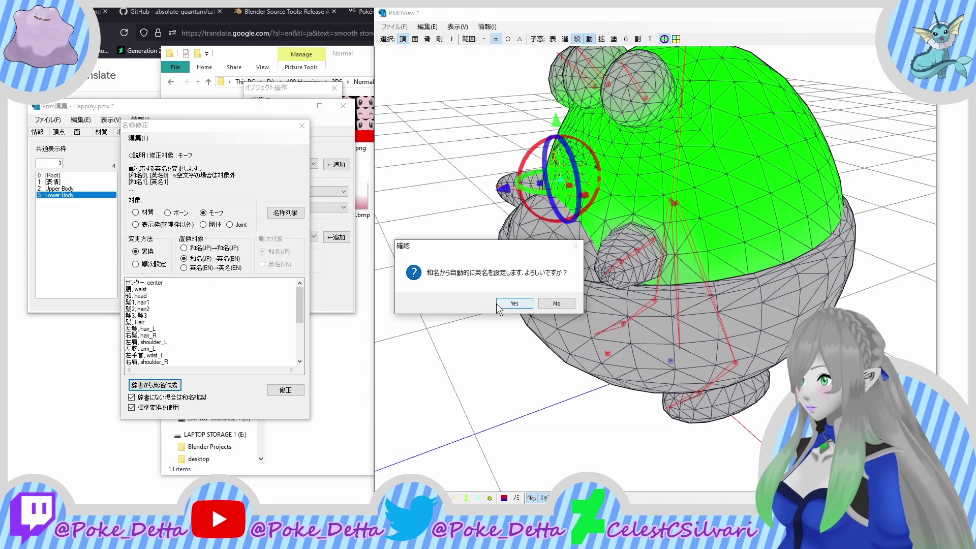
click(497, 303)
scroll(190, 361, down, 2)
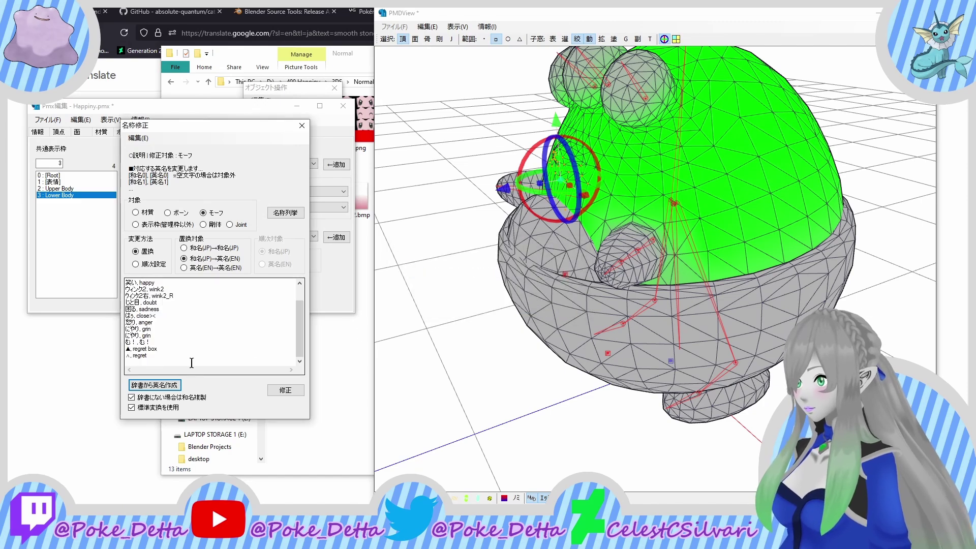
click(285, 390)
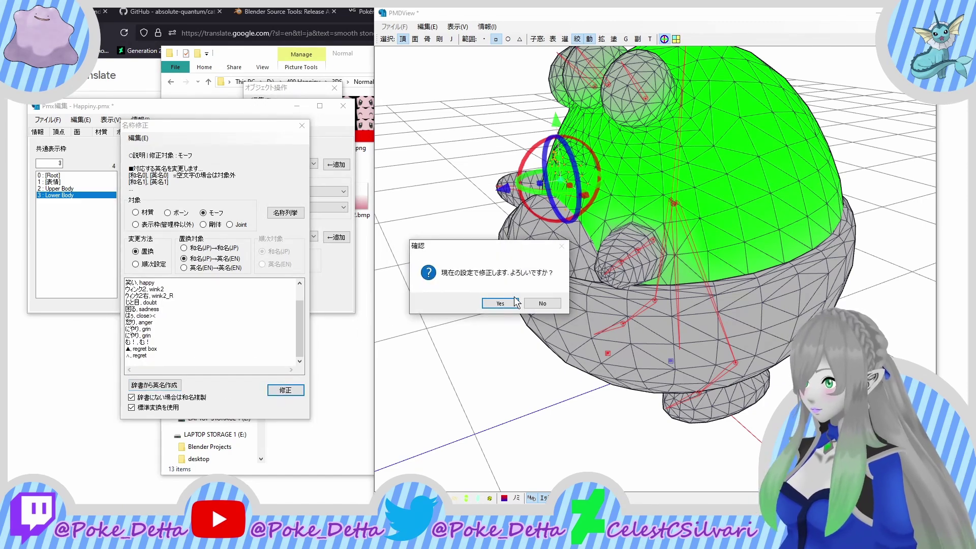
click(500, 304)
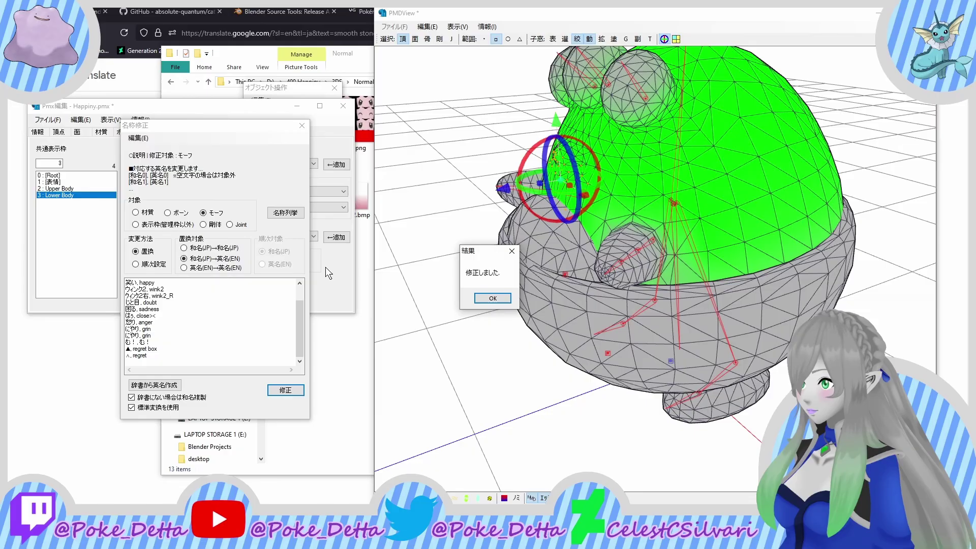
click(492, 298)
Step: Generate English names for the display frames (表示枠) from the dictionary, apply the correction, and close the name correction window
click(151, 225)
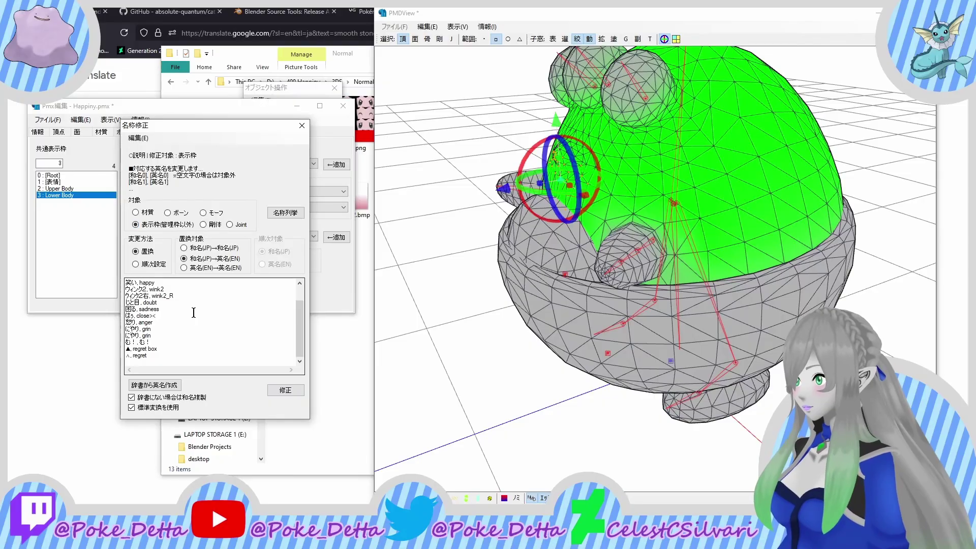
click(155, 385)
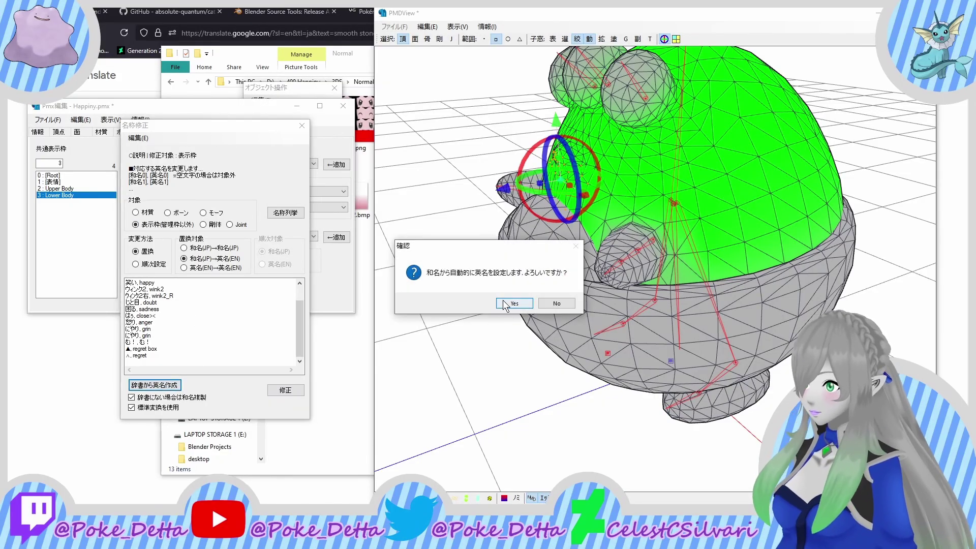
click(504, 302)
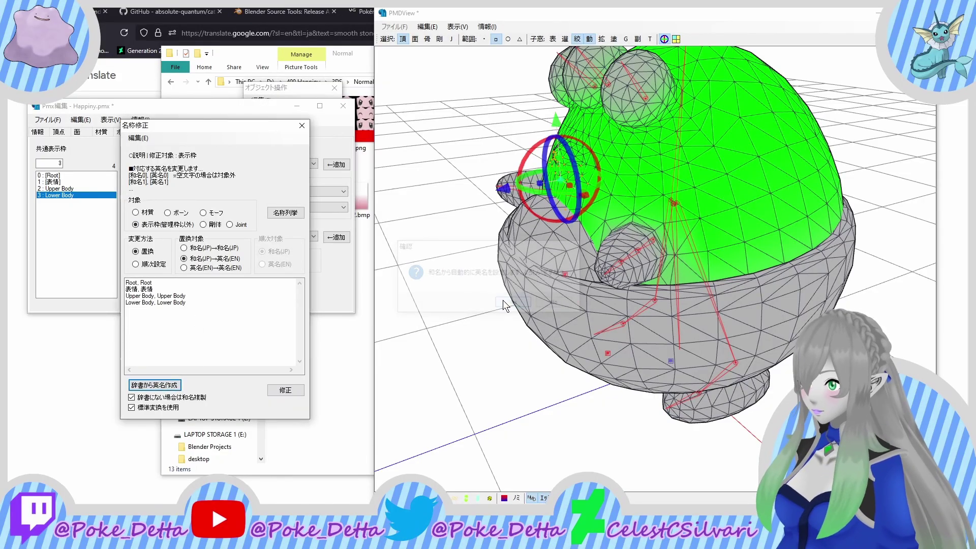
click(284, 389)
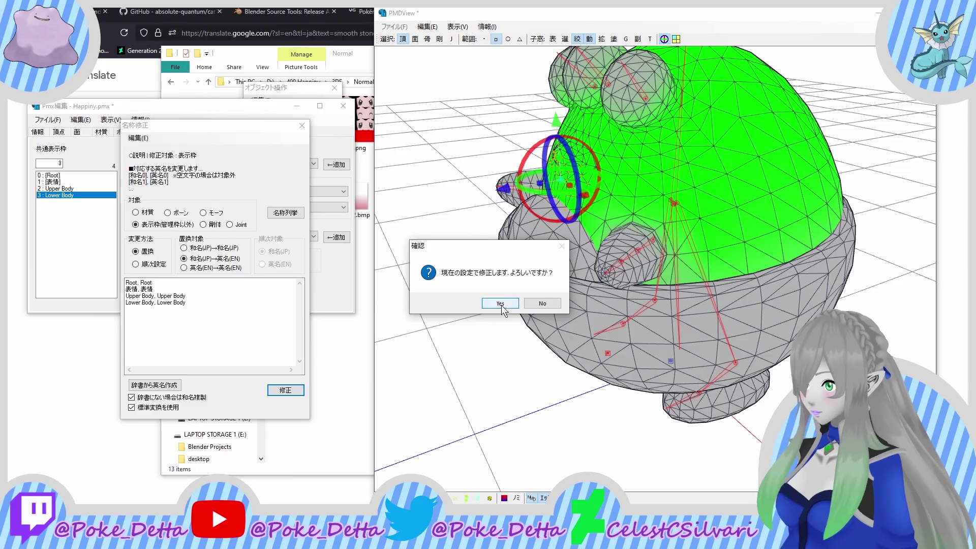
click(501, 304)
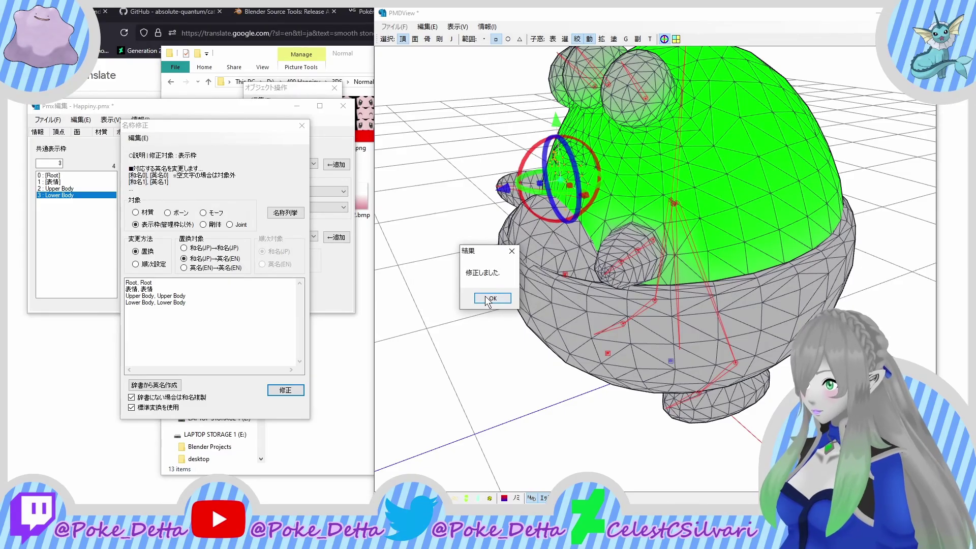
click(486, 299)
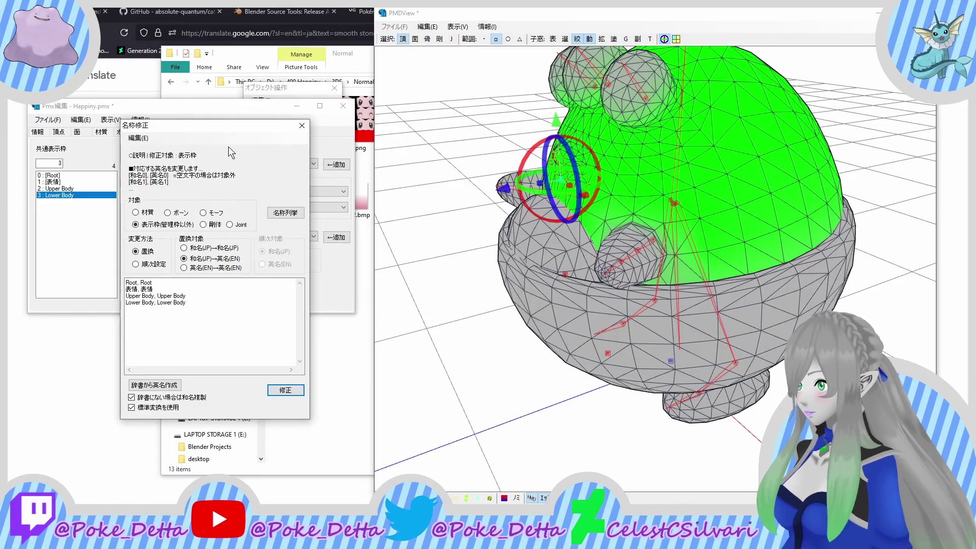
click(302, 126)
Step: Save the Happiny.pmx model, overwriting the existing file
click(79, 120)
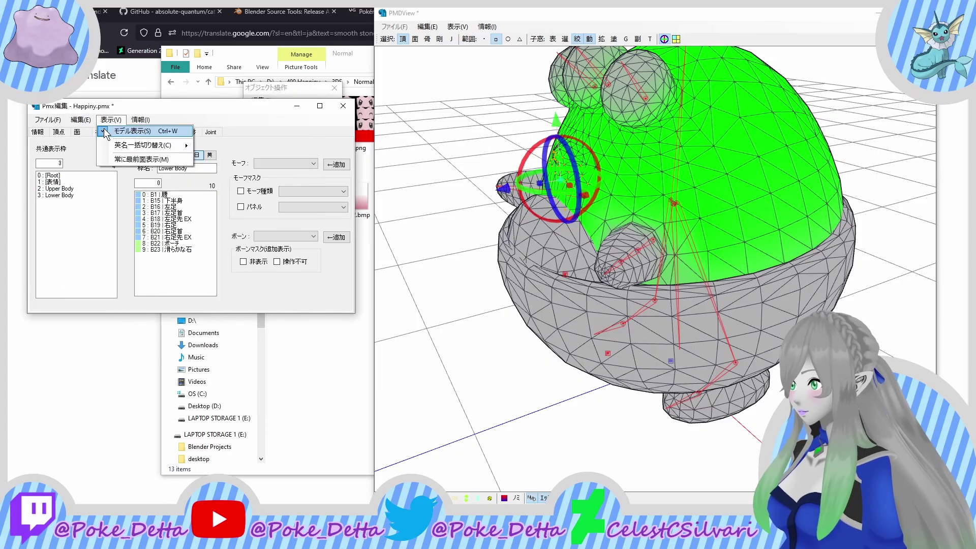
click(104, 131)
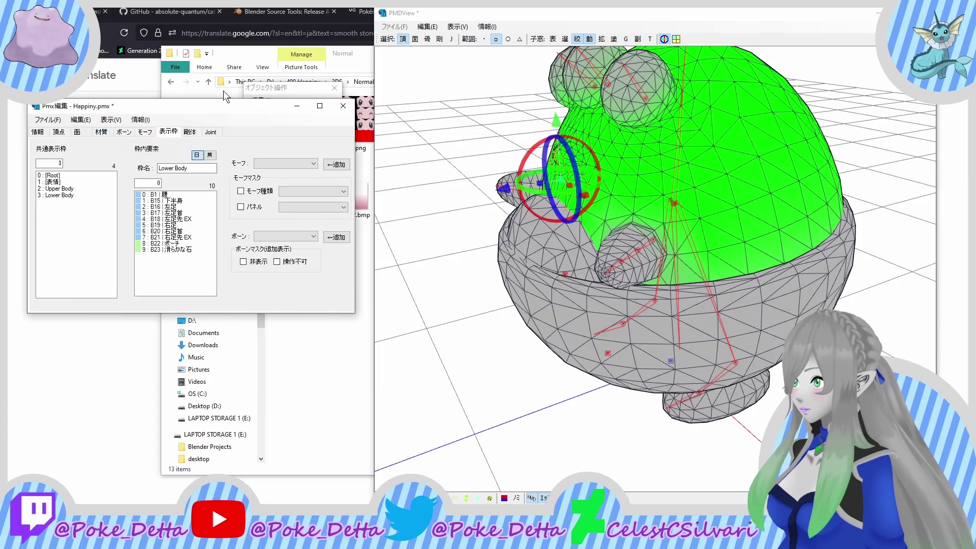
click(398, 48)
click(427, 26)
click(126, 108)
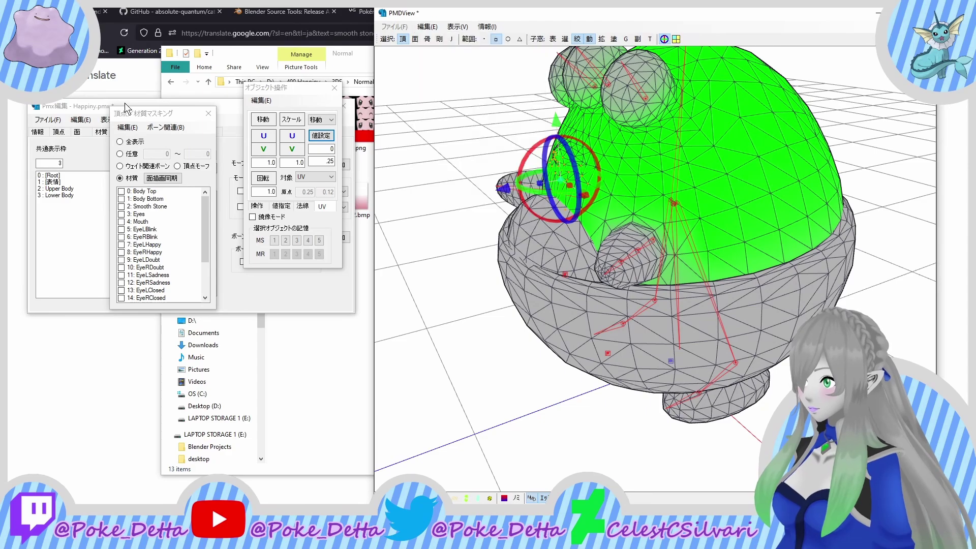
click(61, 119)
click(60, 120)
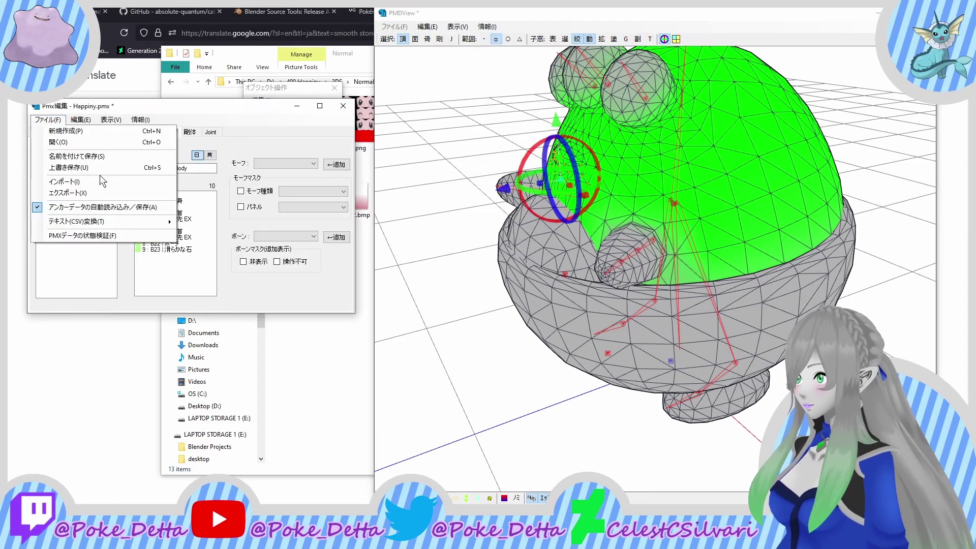
click(116, 166)
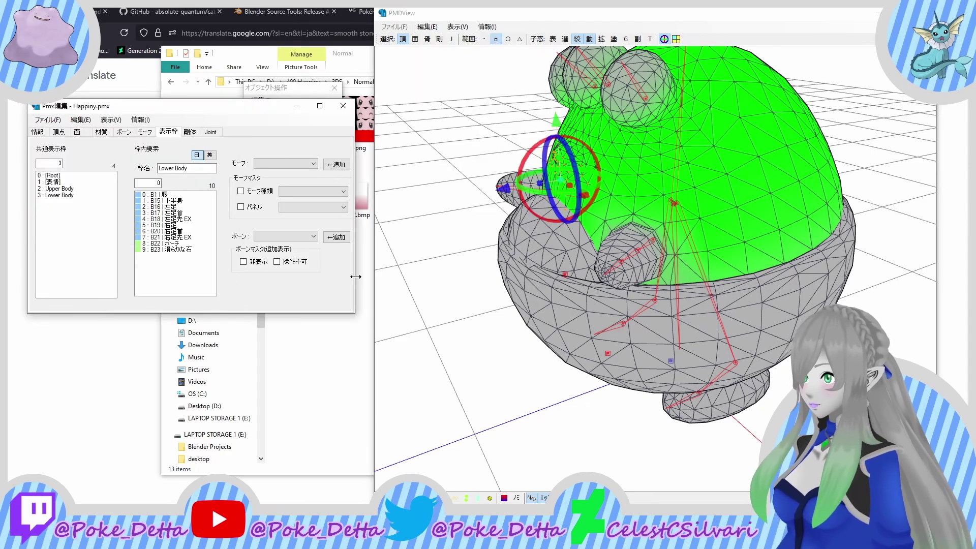
Step: Bring up the bone list, clear the model view's current selection, and switch its selection target from vertices to bones
right_drag(401, 278, 419, 269)
scroll(581, 282, up, 3)
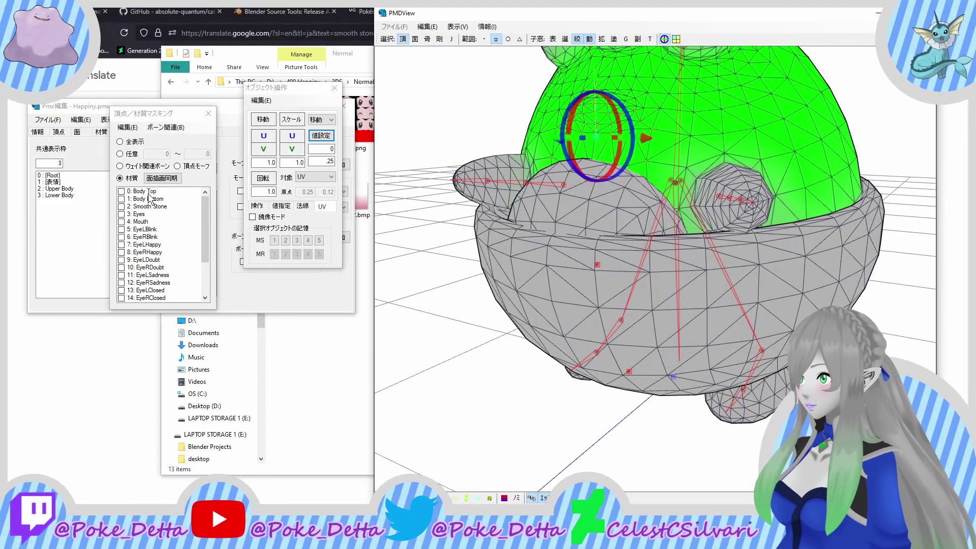
click(103, 155)
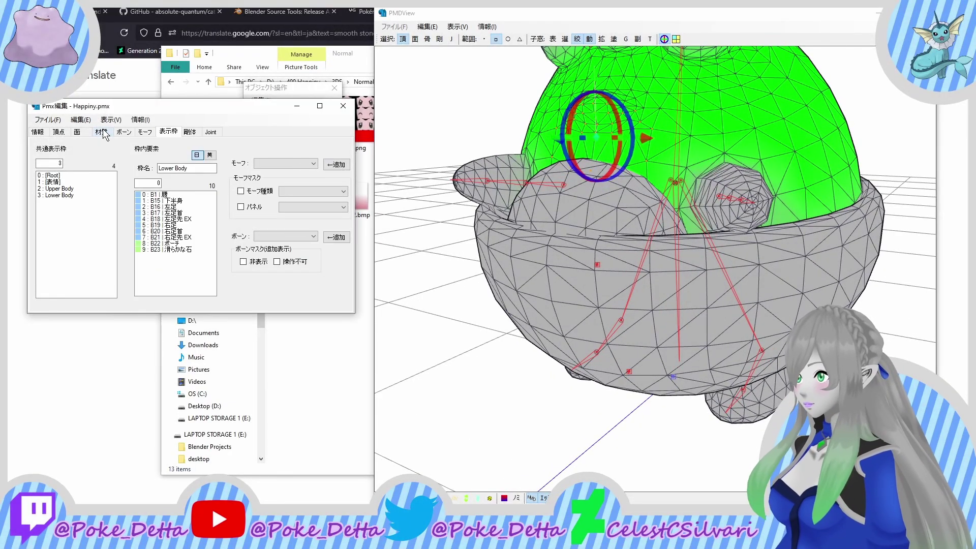
click(107, 132)
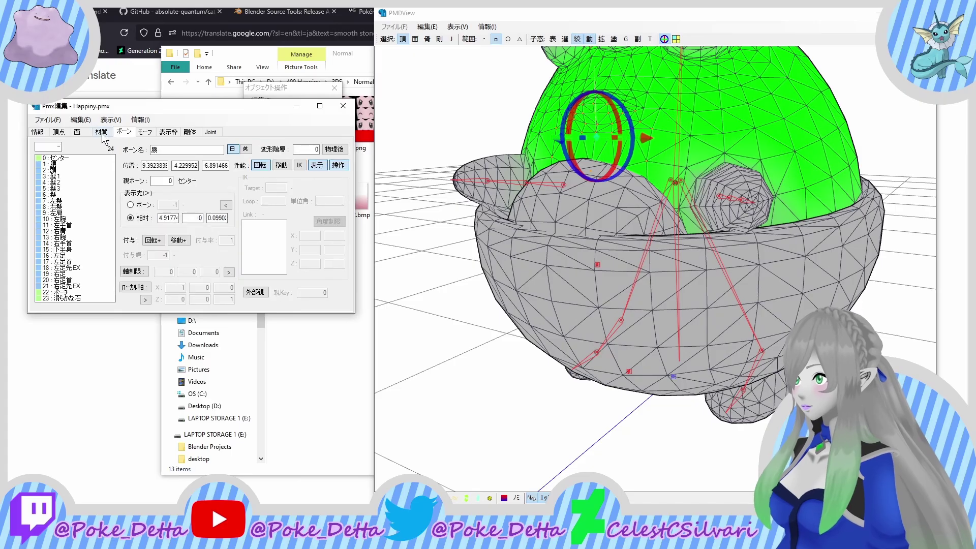
click(410, 105)
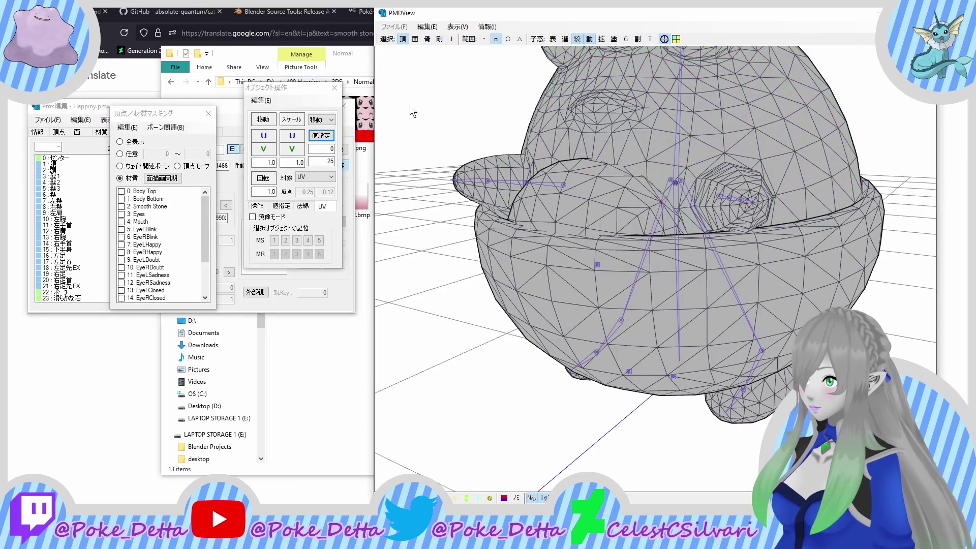
click(427, 40)
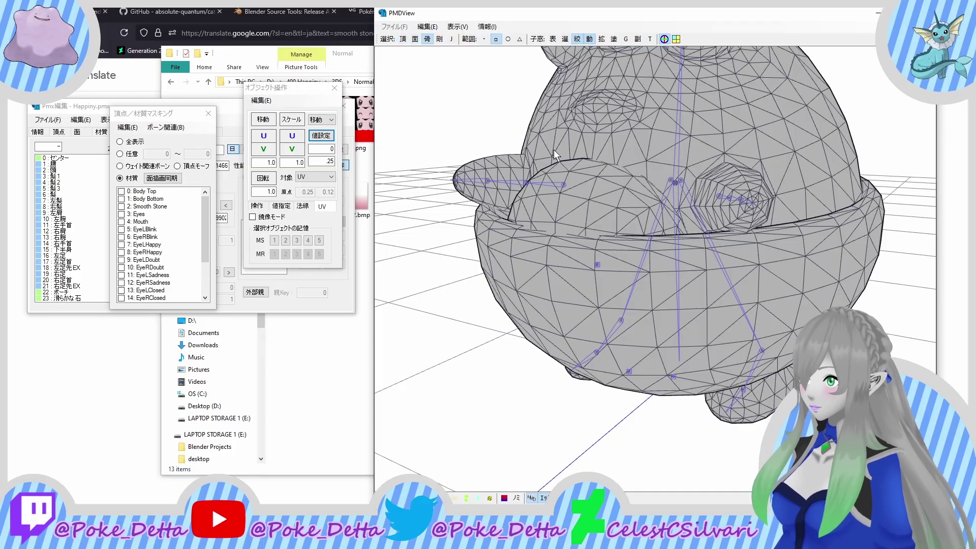
middle_drag(553, 154, 543, 158)
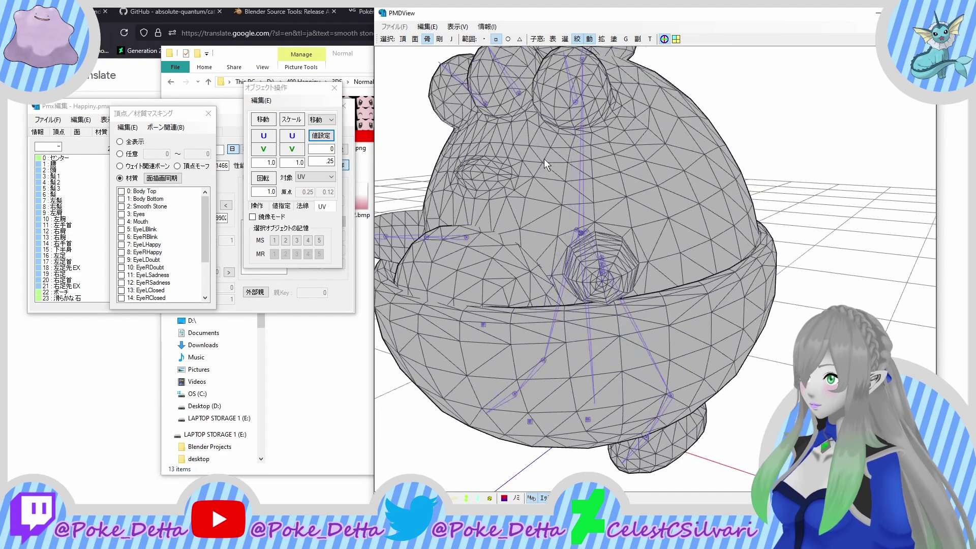
Step: Create a bone-following base rigid body (基礎剛体の作成 - ボーン追従) for the 頭 bone and show rigid bodies in the model view
click(51, 170)
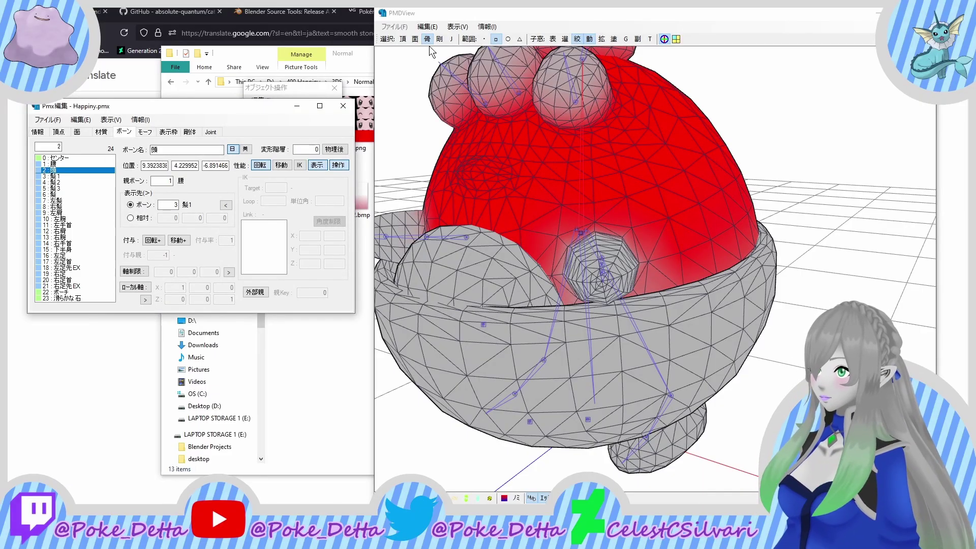
click(424, 30)
mouse_move(431, 152)
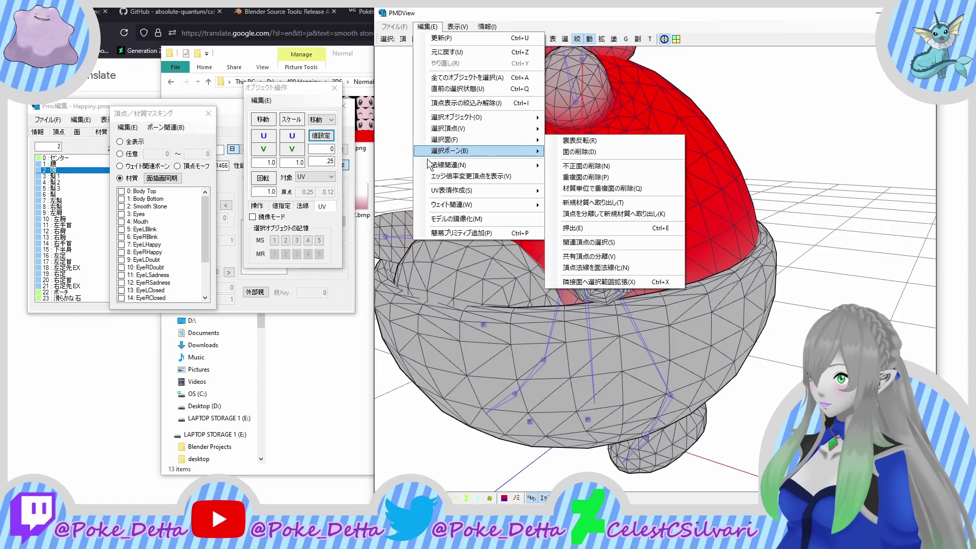
mouse_move(472, 151)
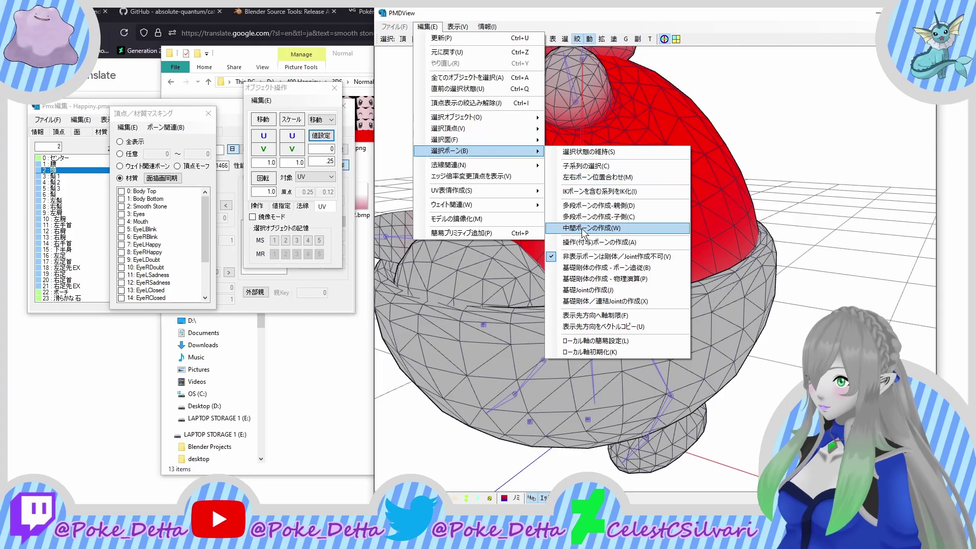
click(620, 274)
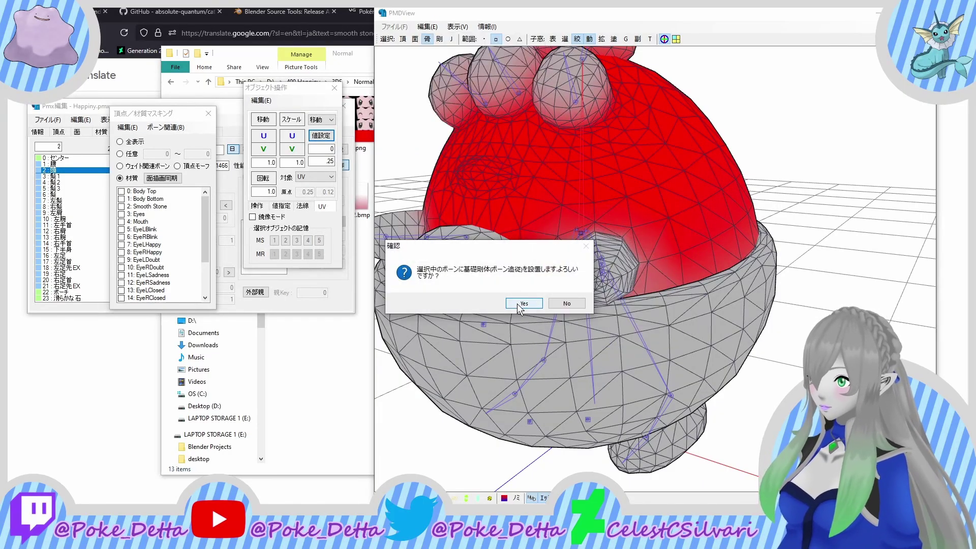
click(518, 304)
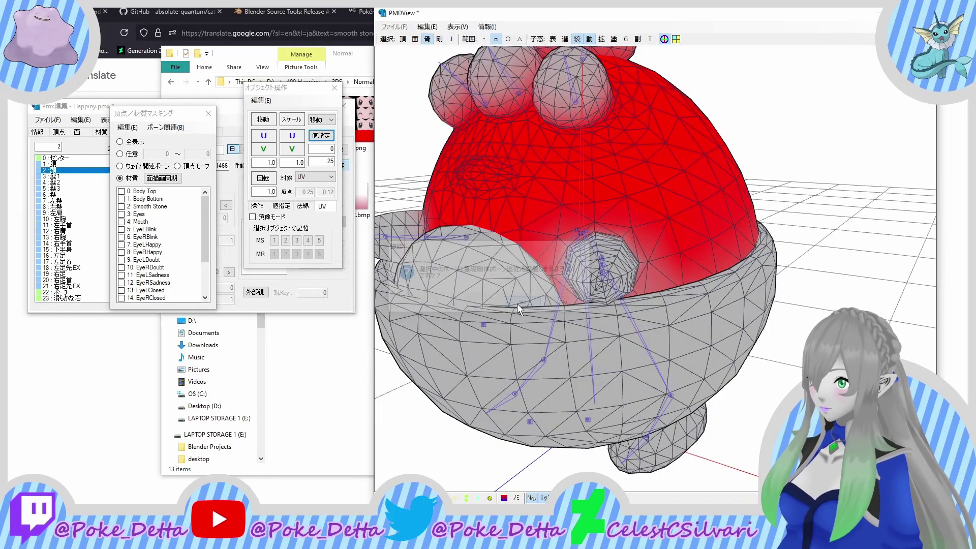
click(438, 39)
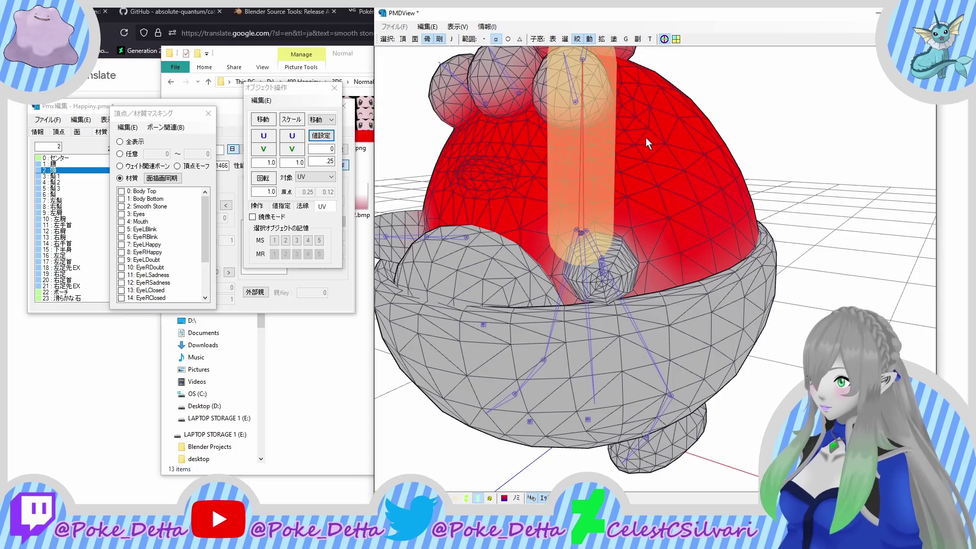
Step: Create base rigid bodies with linked joints (基礎剛体／連結Jointの作成) for the hair bones 髪1 through 右髪 and inspect their placement
click(62, 176)
drag(60, 174, 76, 202)
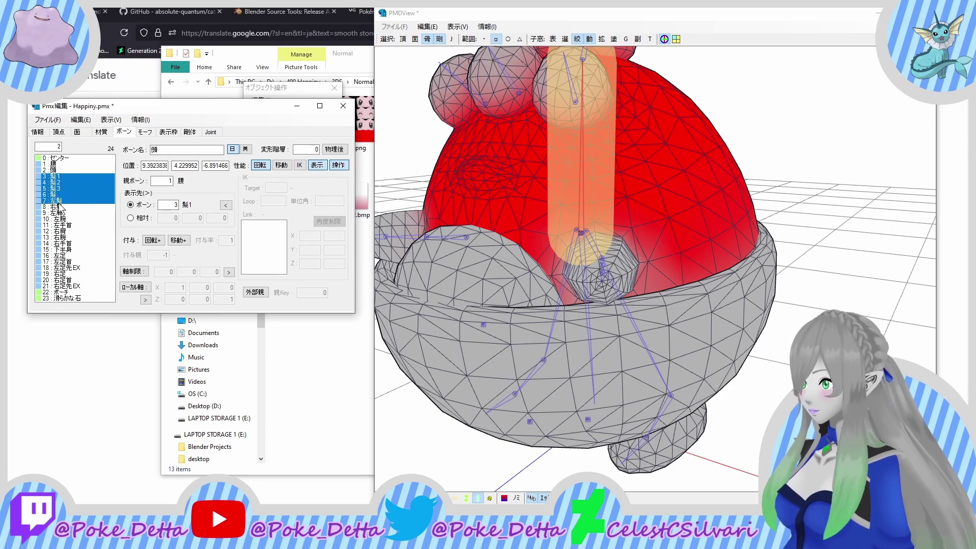
shift+click(57, 207)
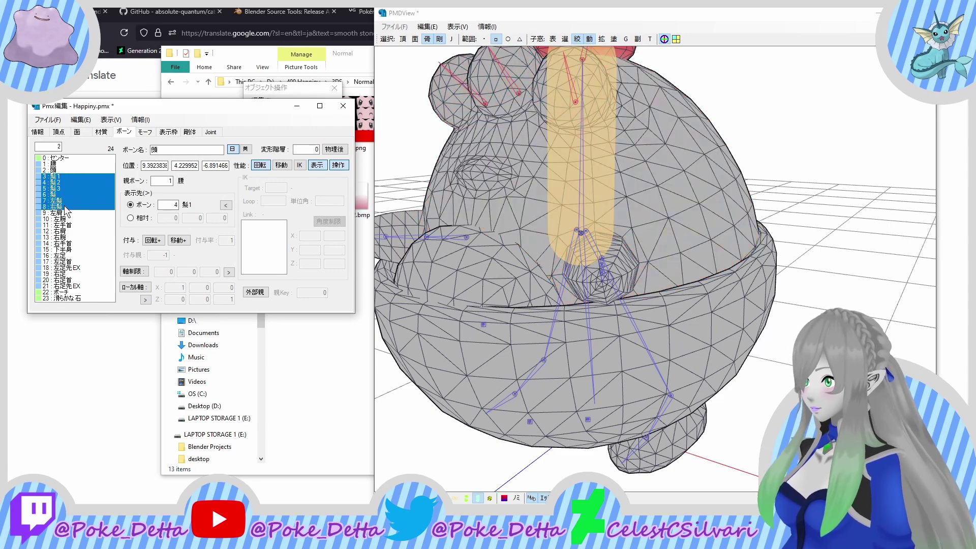
click(432, 27)
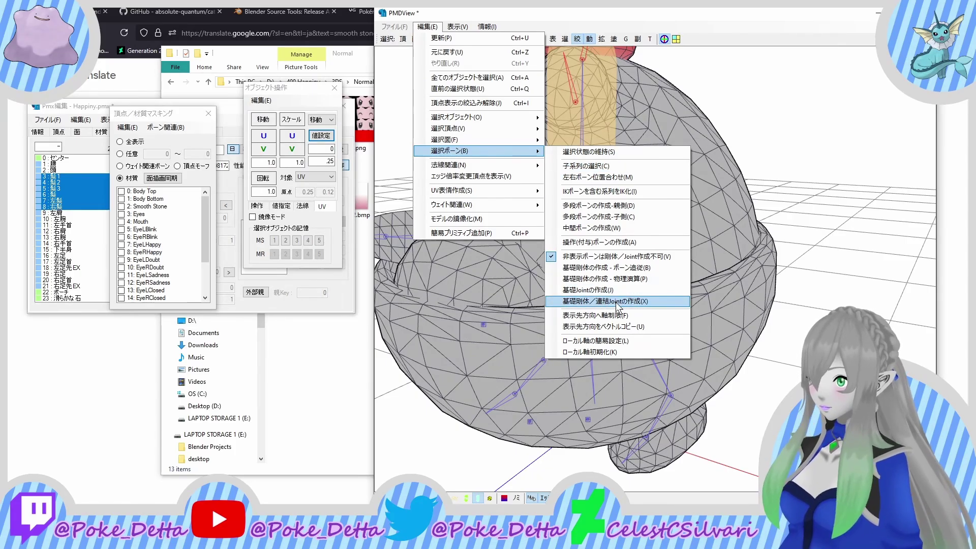
click(615, 302)
click(518, 303)
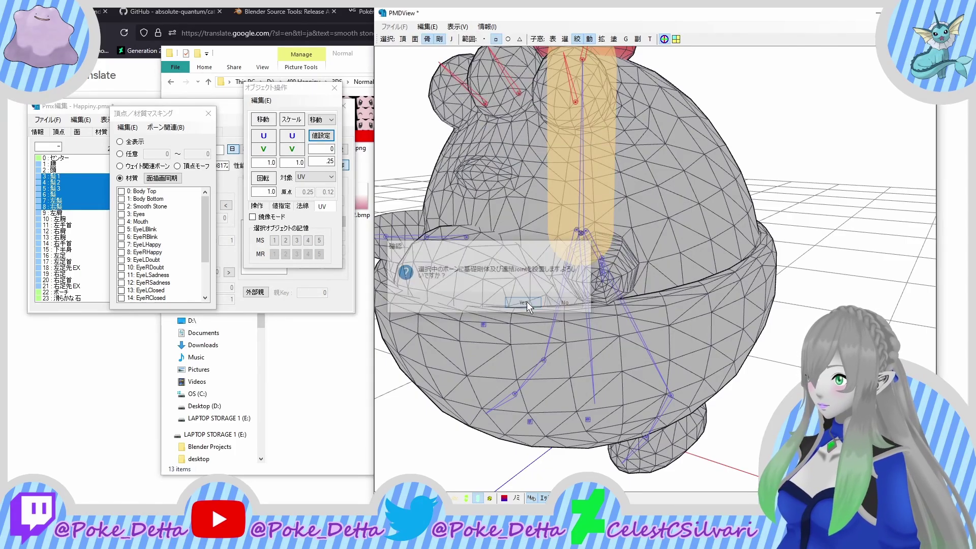
mouse_move(503, 295)
middle_down()
mouse_move(506, 309)
mouse_move(508, 298)
middle_up()
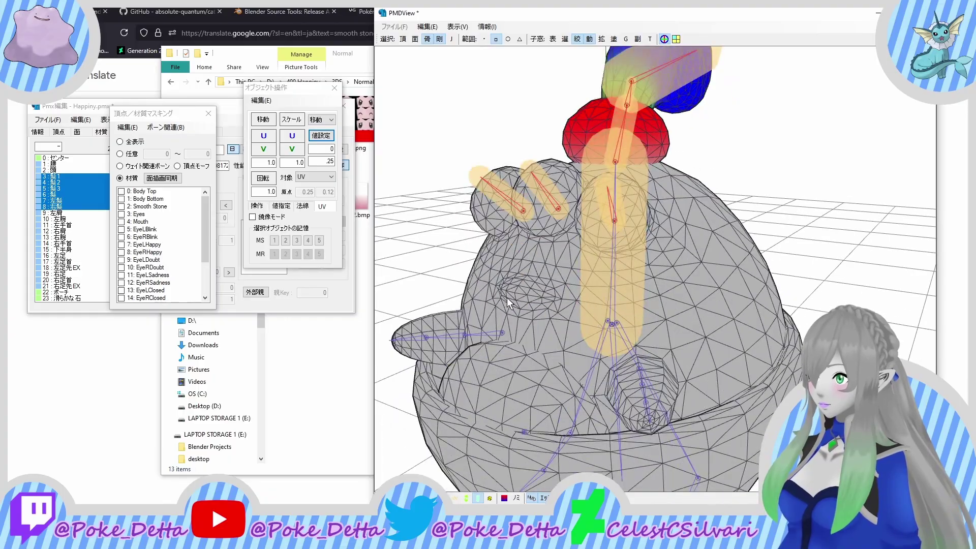
scroll(532, 287, down, 2)
right_drag(651, 255, 627, 255)
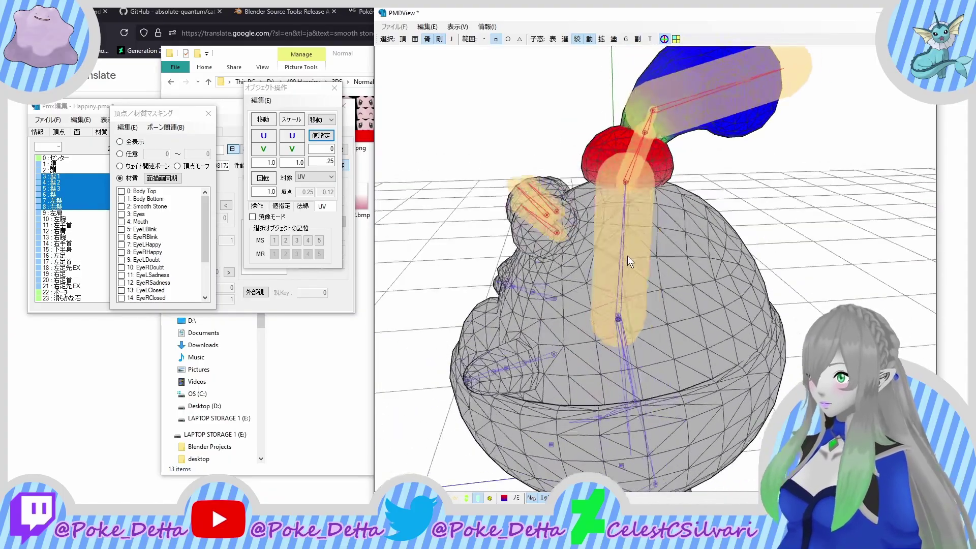
click(231, 147)
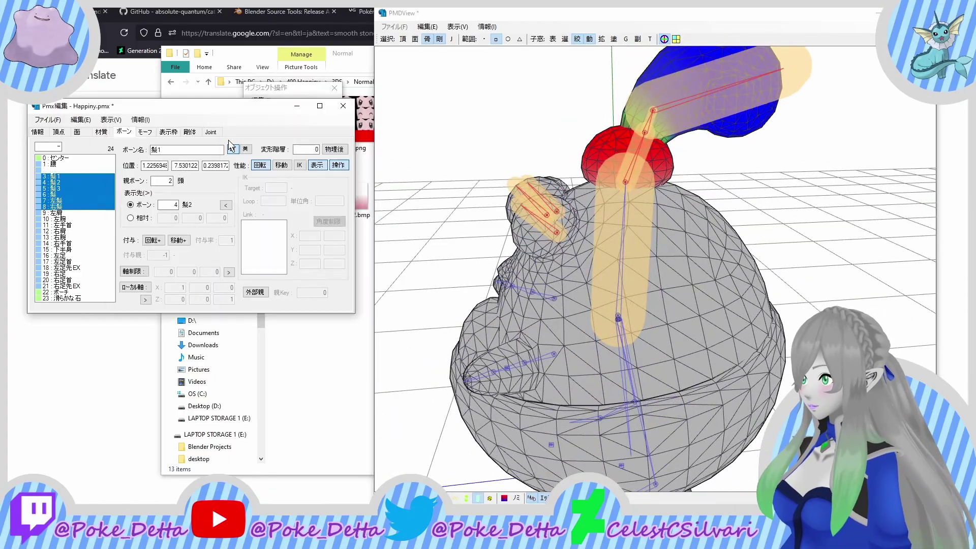
Step: Change the 頭 rigid body's shape from a capsule to a sphere (球)
click(190, 132)
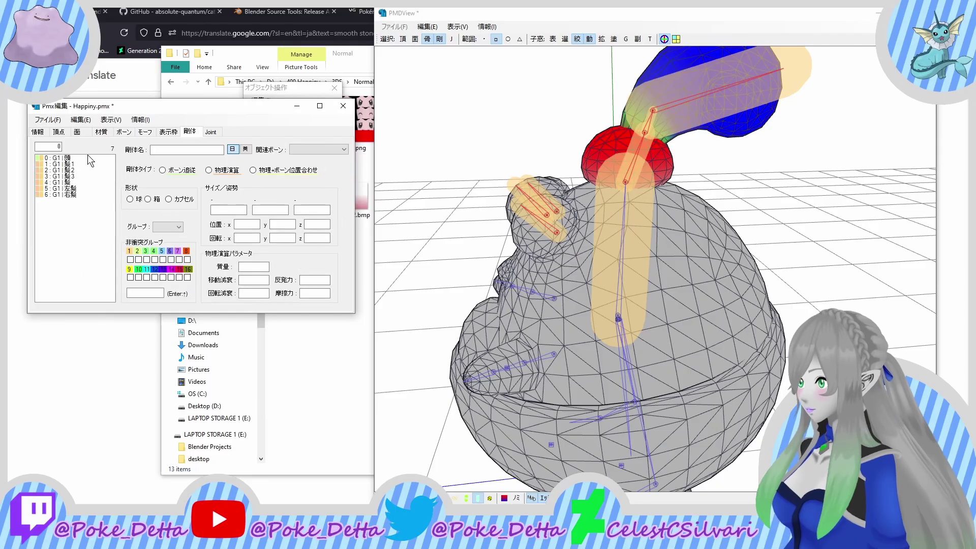
click(71, 158)
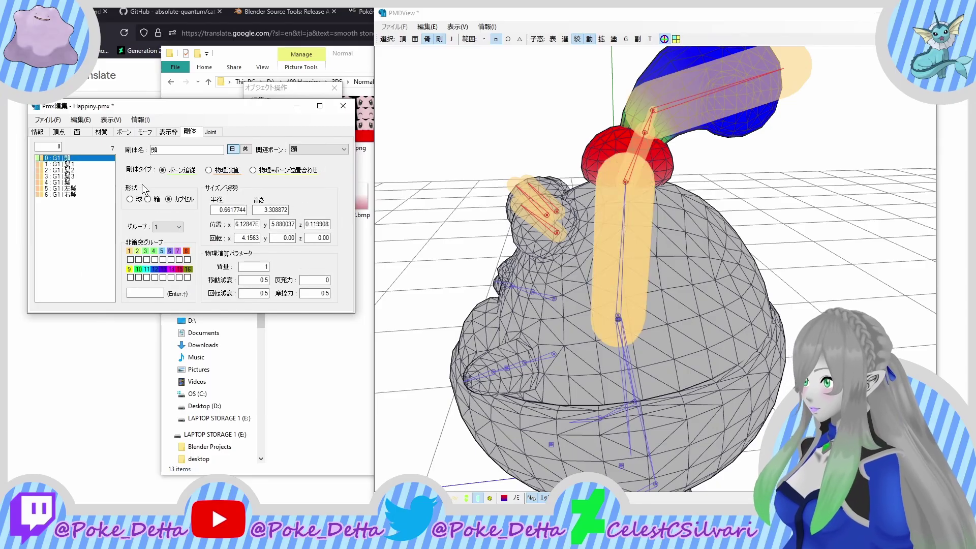
click(131, 199)
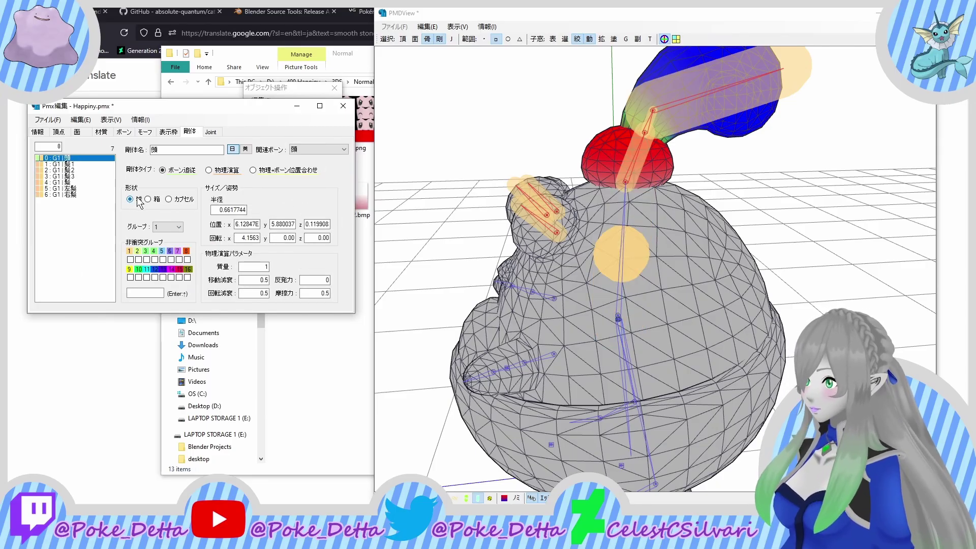
scroll(493, 280, up, 2)
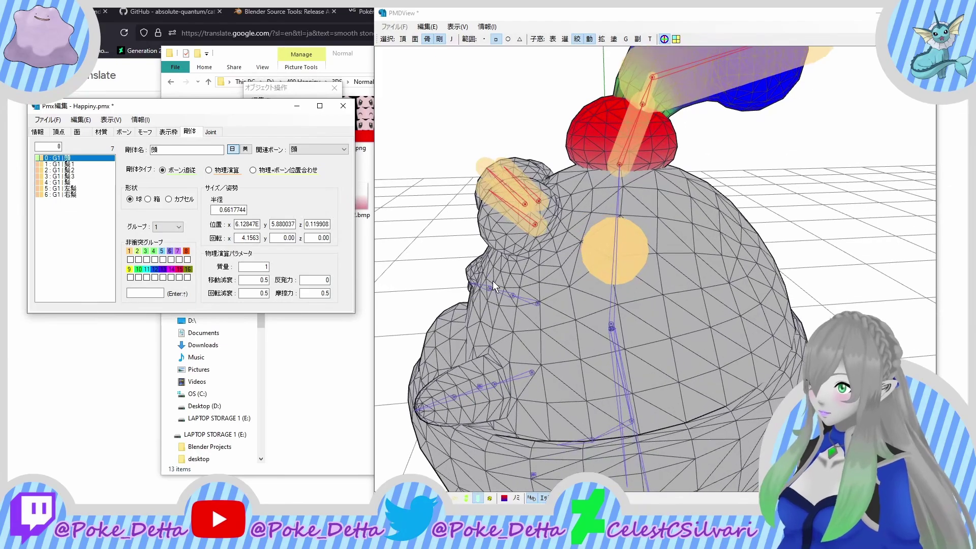
Step: Show the model in four views, enlarge the 頭 sphere using a 0.1 scale step, and move it down and back to fill the head
click(627, 233)
click(676, 39)
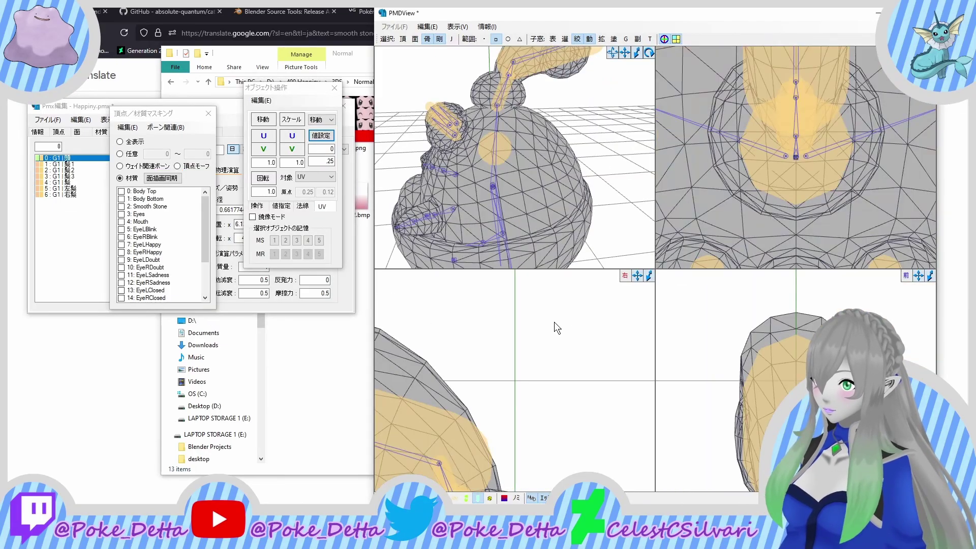
click(553, 301)
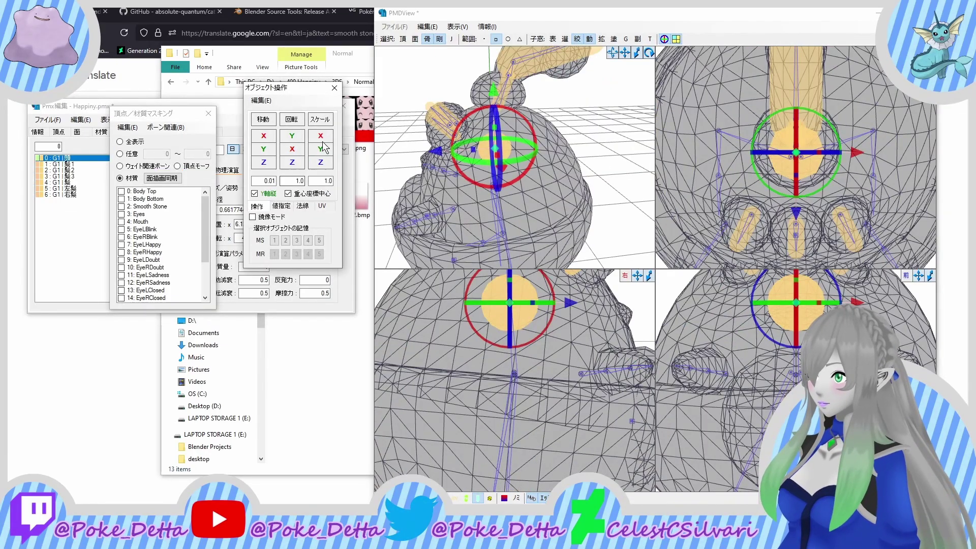
text(2.1)
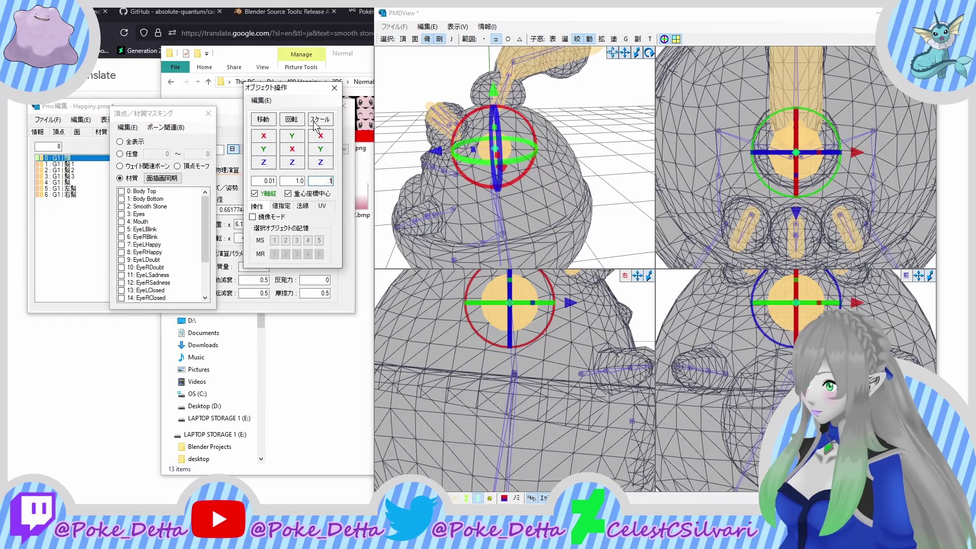
click(319, 120)
drag(319, 120, 330, 120)
scroll(590, 311, down, 3)
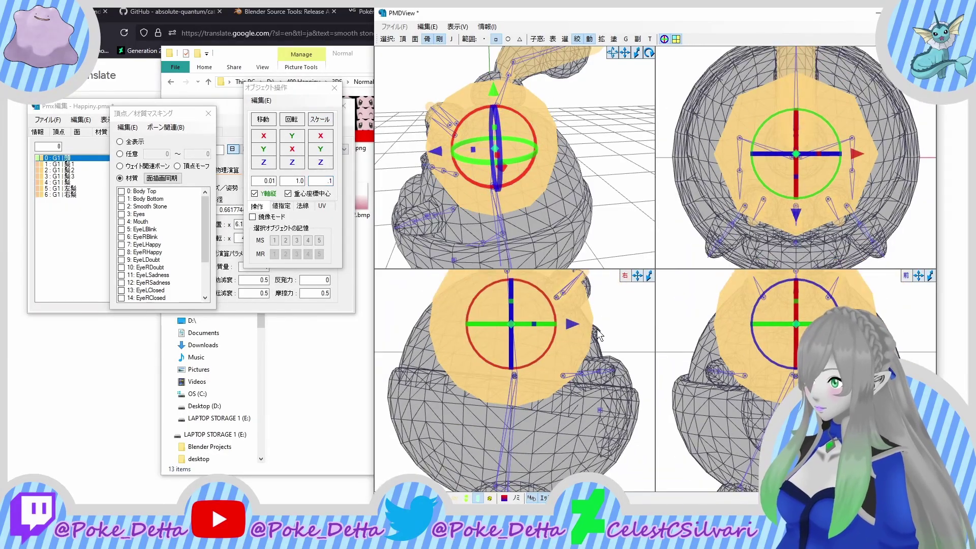
middle_drag(590, 311, 590, 337)
drag(510, 286, 503, 321)
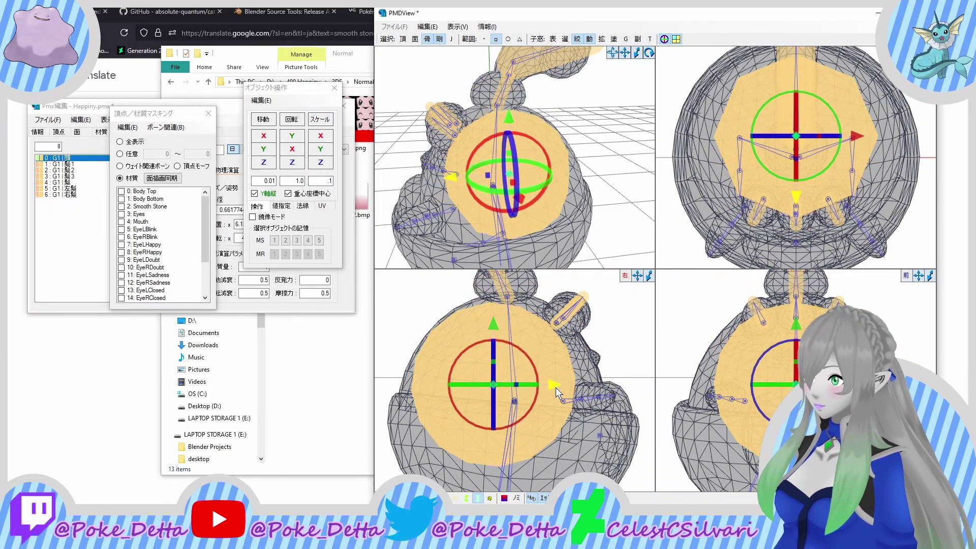
Step: Make the 髪1 rigid body a sphere with a radius of 0.9
click(66, 165)
middle_drag(413, 331, 448, 427)
scroll(448, 427, up, 5)
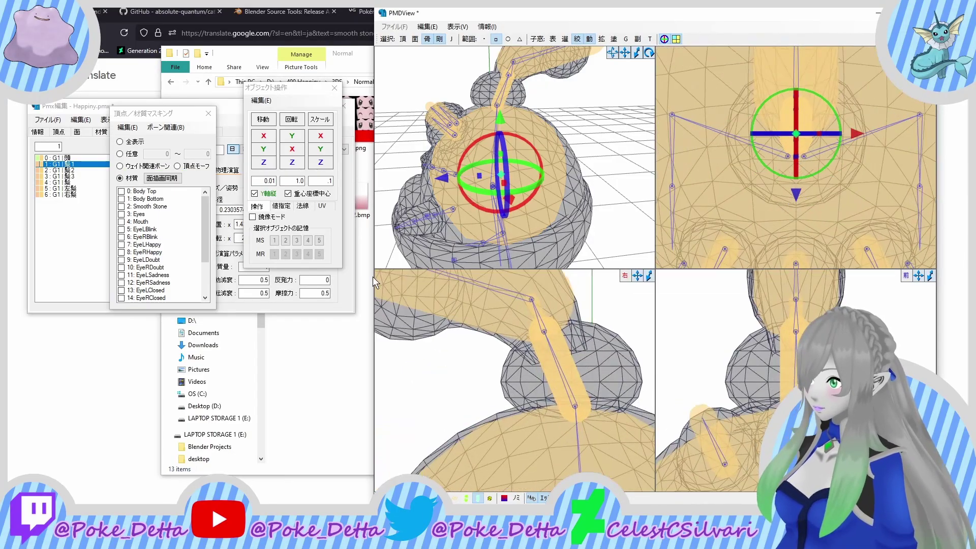
click(220, 205)
double_click(220, 209)
text(.8)
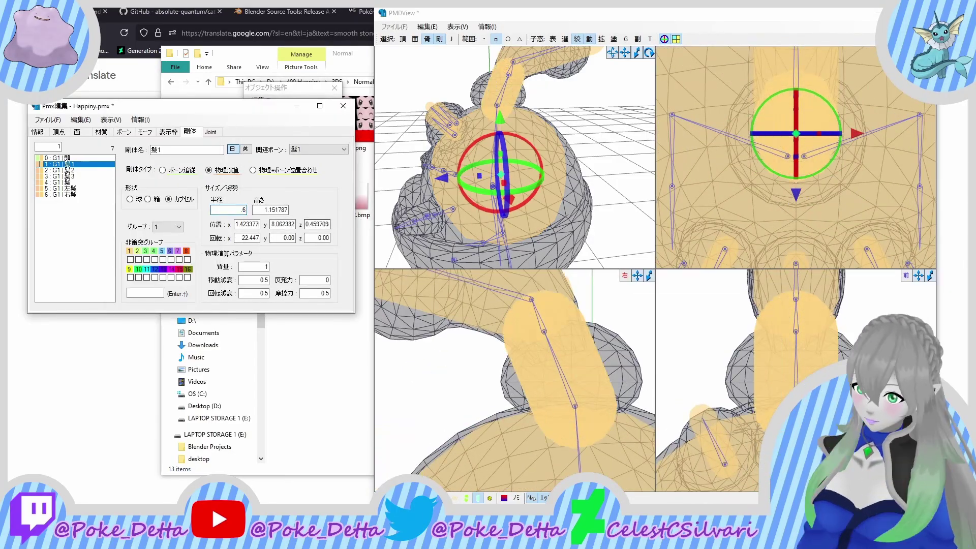
text(.5)
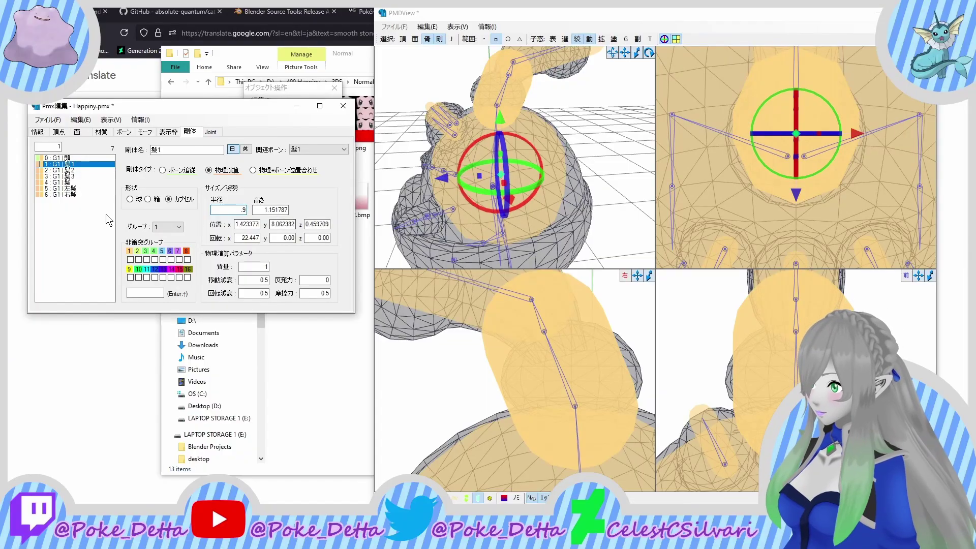
Step: Make the 髪2 rigid body a sphere with a radius of 0.5
click(71, 170)
click(130, 199)
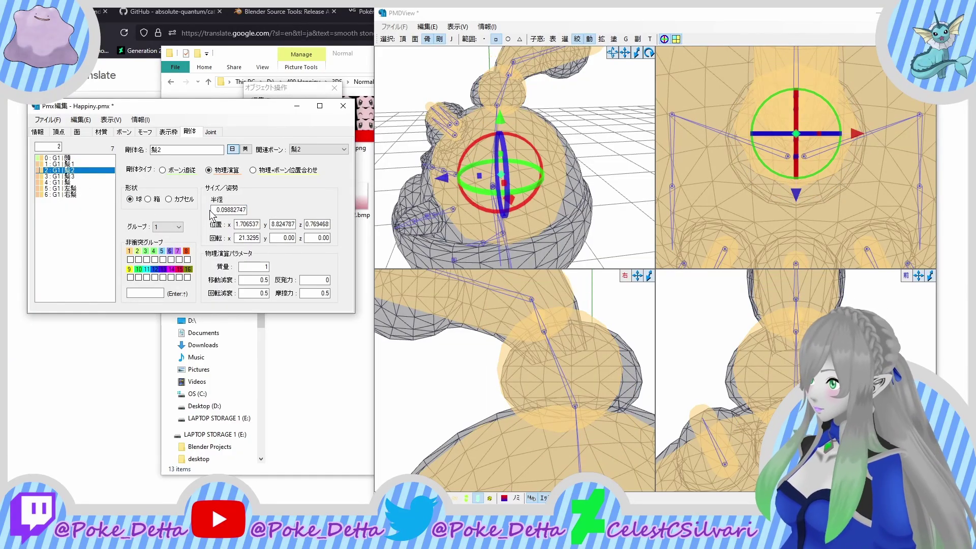
double_click(233, 209)
text(.6)
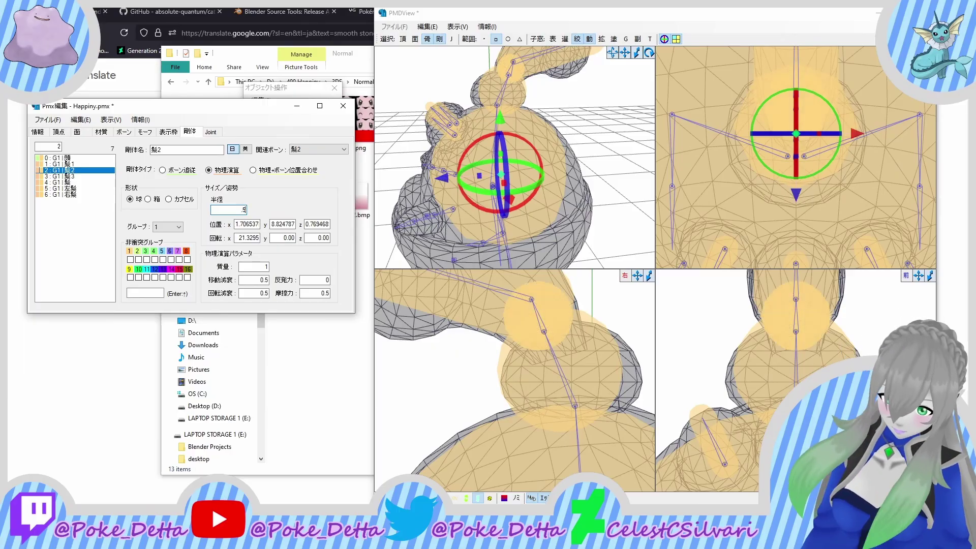
Step: Change the 髪3 rigid body's shape to a box (箱) and set its depth (奥行) to 1.2
scroll(468, 331, down, 2)
middle_drag(468, 331, 484, 358)
click(43, 176)
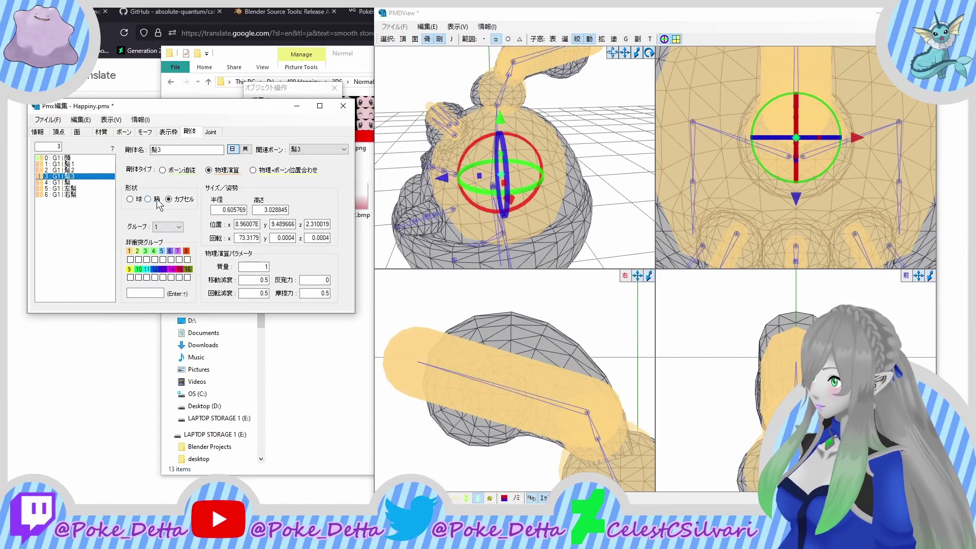
double_click(294, 210)
text(1)
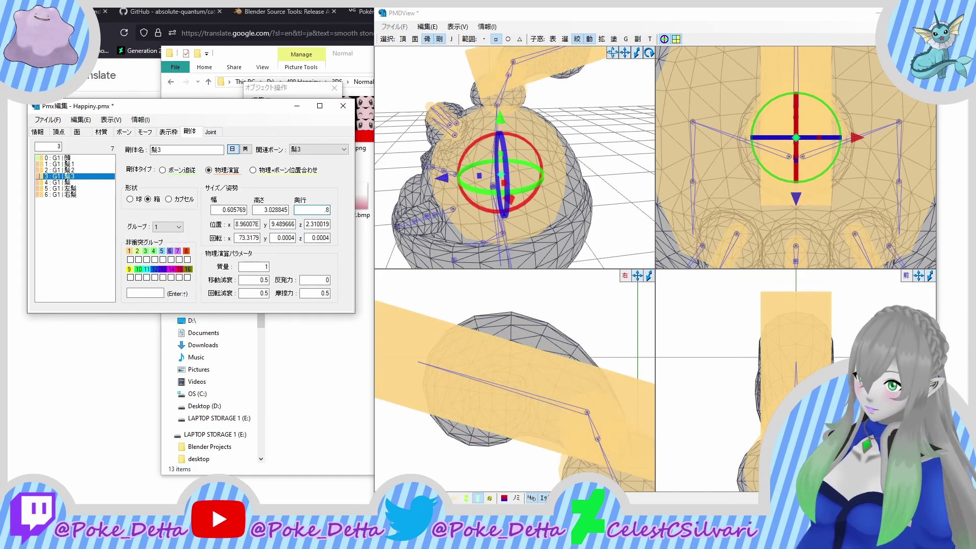
text(2)
key(BackSpace)
text(1.2)
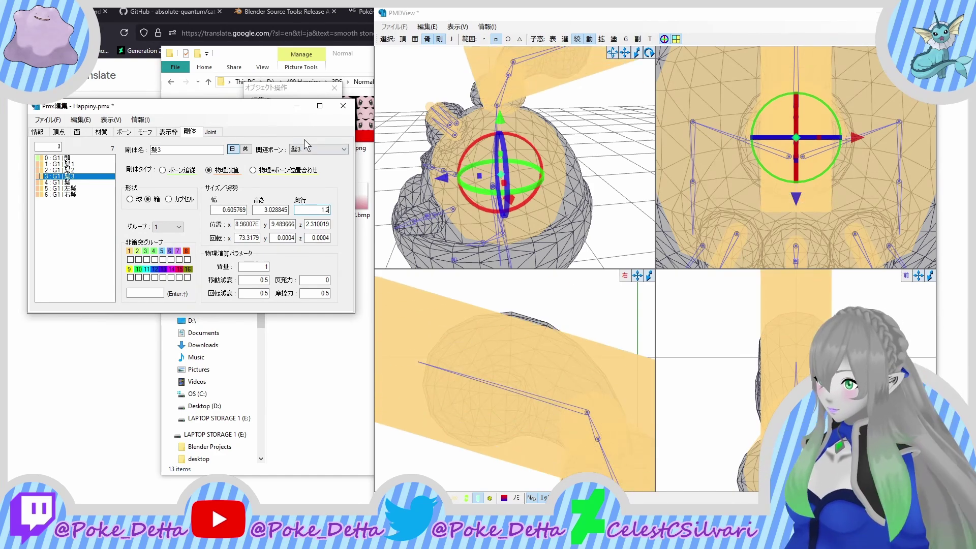
Step: Set the 髪3 box's width (幅) to 0.7 and its height (高さ) to 1.6
drag(217, 210, 332, 222)
text(.5)
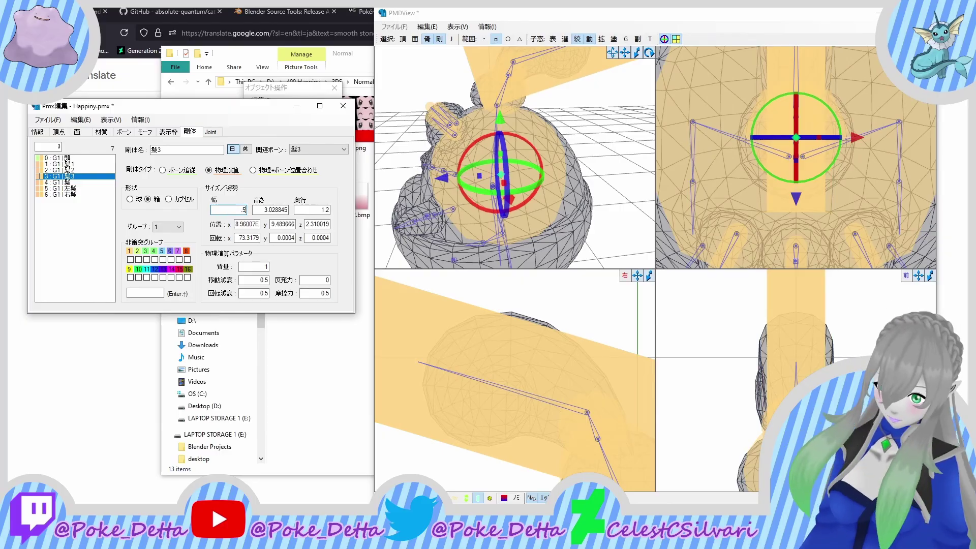
key(BackSpace)
text(7)
double_click(286, 209)
text(.5)
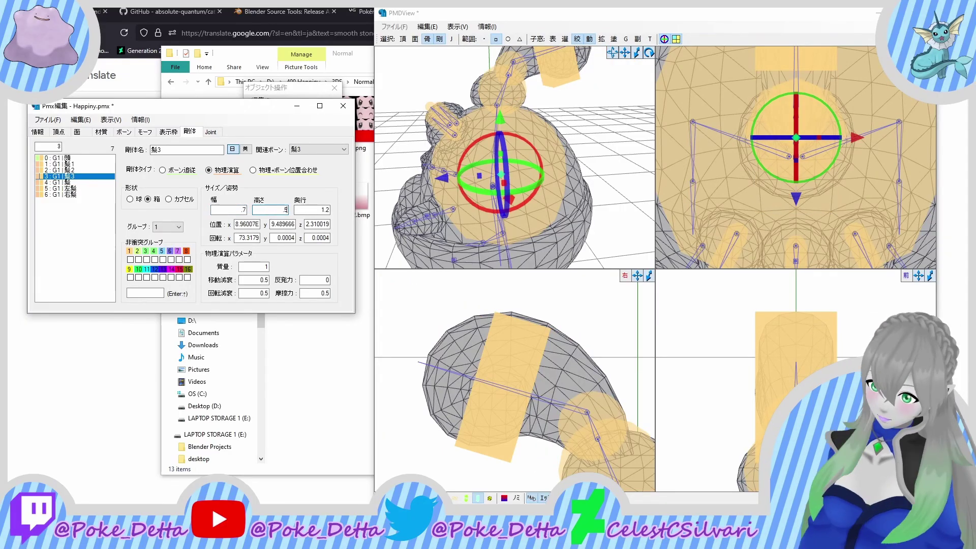
key(BackSpace)
key(BackSpace)
text(1.6)
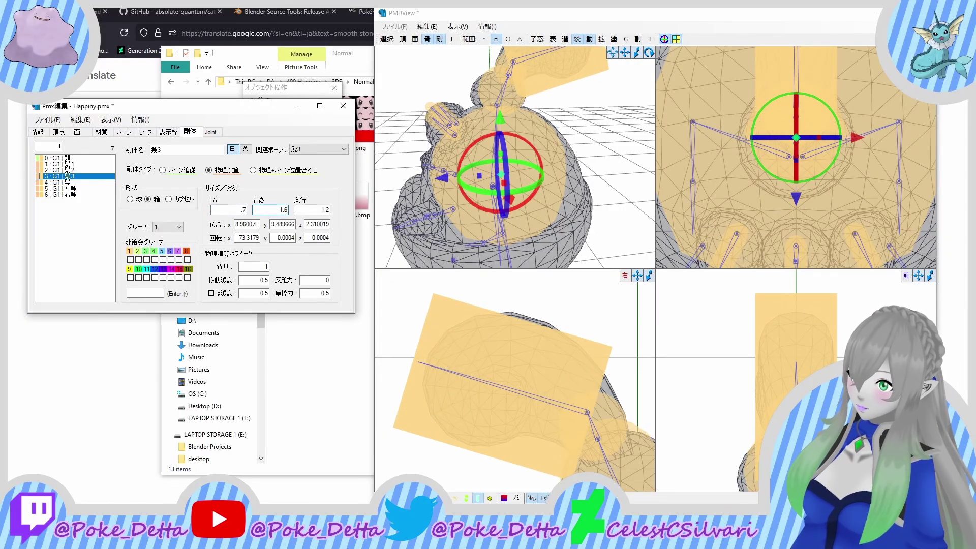
Step: Change the 髪, 左髪 and 右髪 rigid bodies together to spheres with a radius of 0.7
drag(90, 182, 111, 196)
click(130, 199)
middle_drag(509, 338, 387, 269)
scroll(386, 274, up, 2)
click(232, 233)
double_click(229, 209)
text(.5)
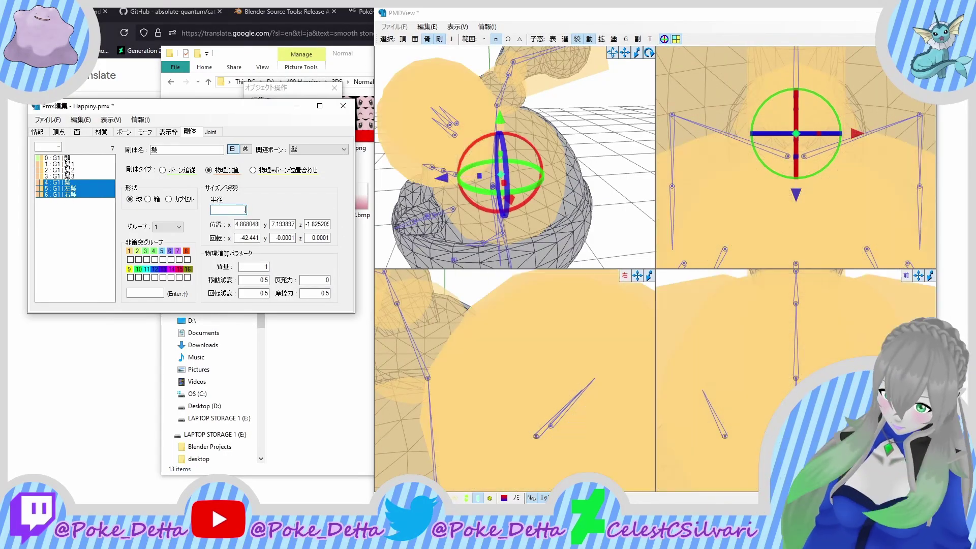
key(BackSpace)
text(7)
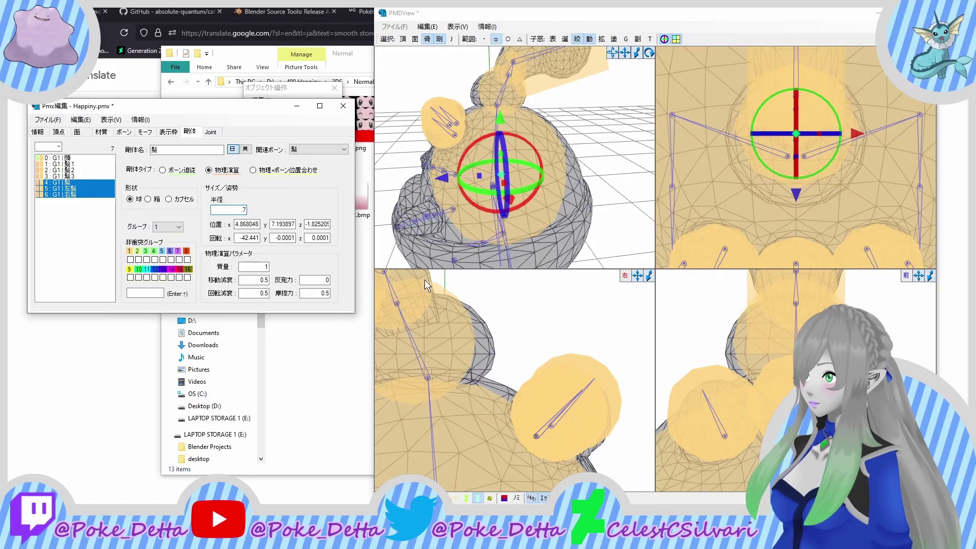
Step: Add group 1 to the non-collision groups (非衝突グループ) of the 髪, 左髪, 右髪 and 髪1 rigid bodies
scroll(483, 400, down, 2)
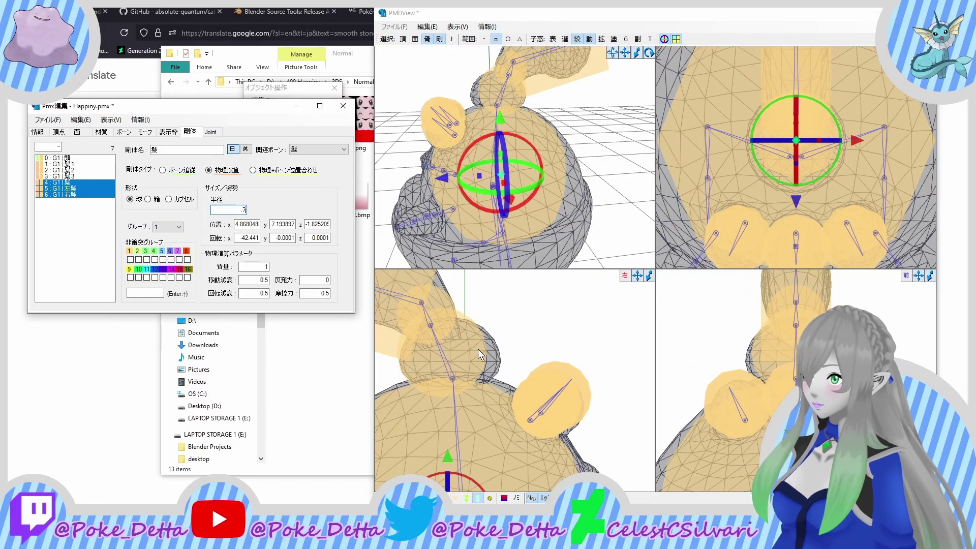
middle_drag(480, 349, 489, 340)
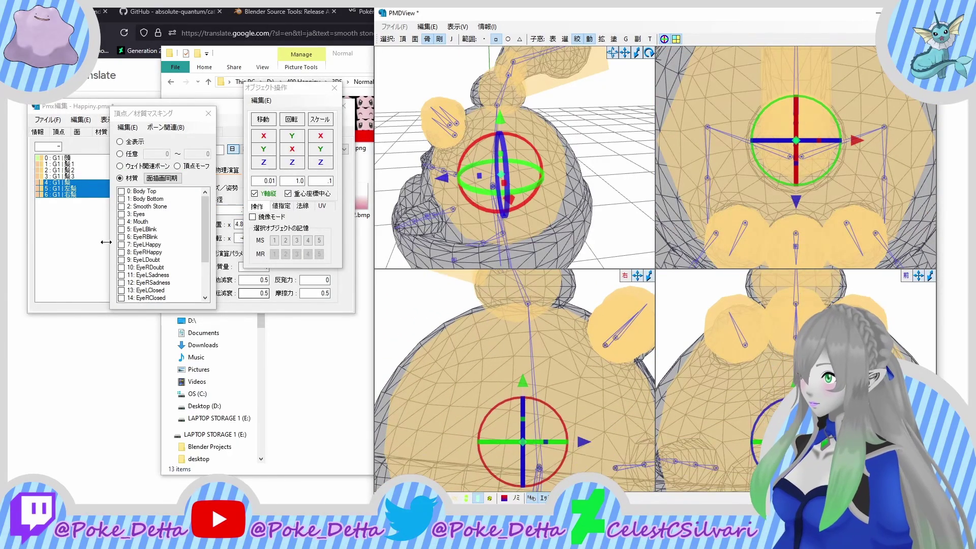
click(66, 183)
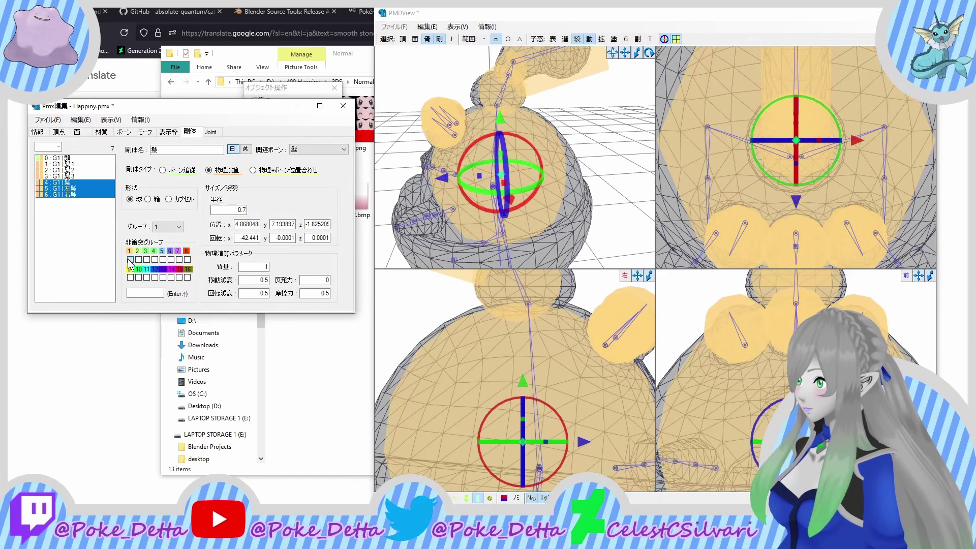
click(130, 260)
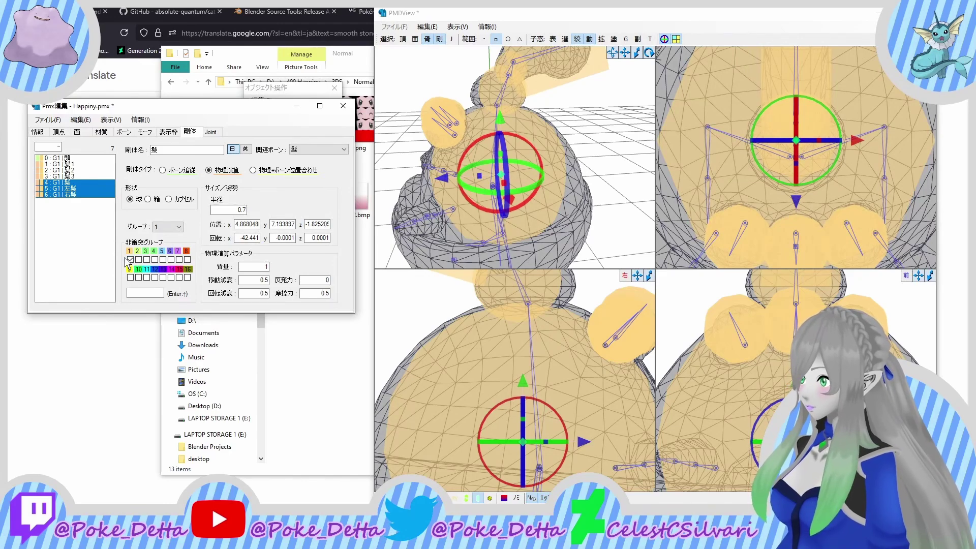
click(85, 164)
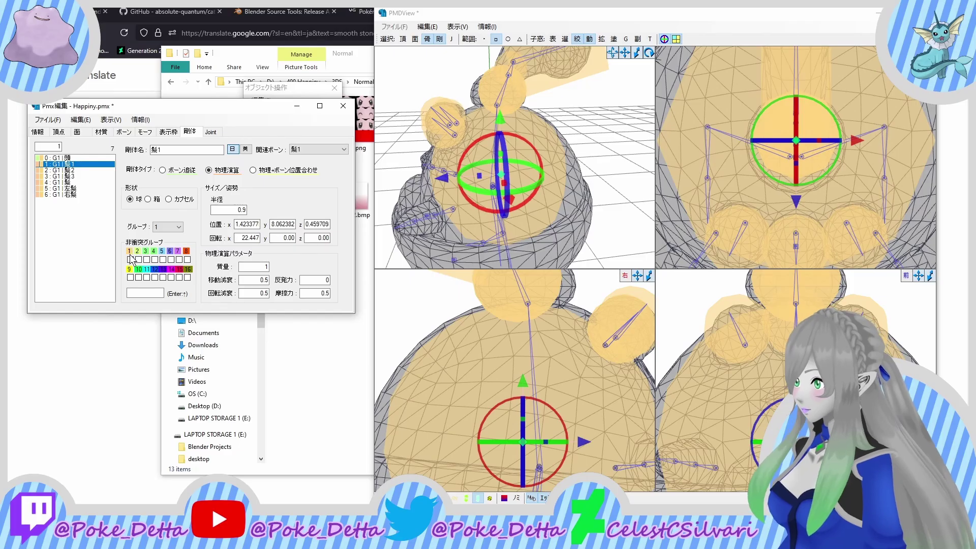
click(130, 259)
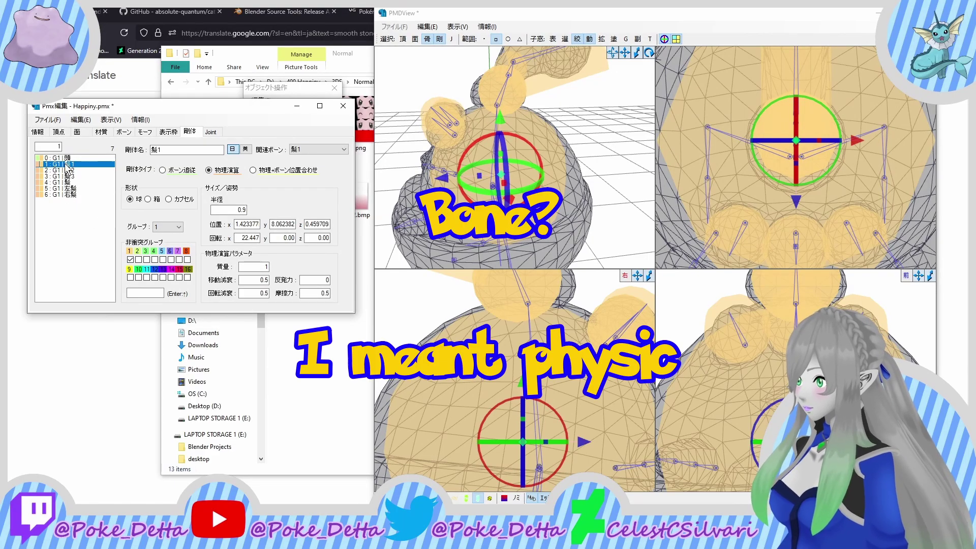
Step: Assign all six hair rigid bodies, 髪1 through 右髪, to group 4 and add group 4 to their non-collision groups
drag(68, 165, 66, 213)
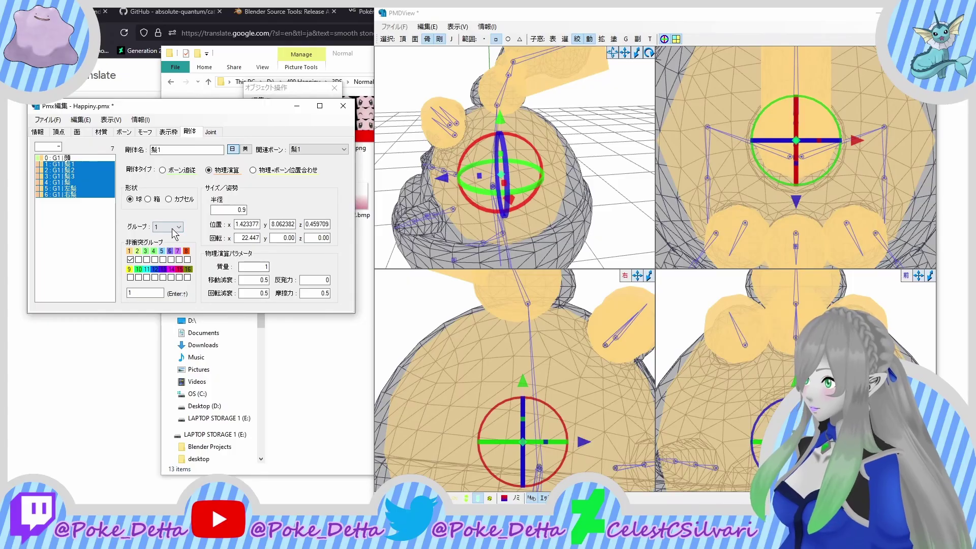
scroll(174, 232, down, 2)
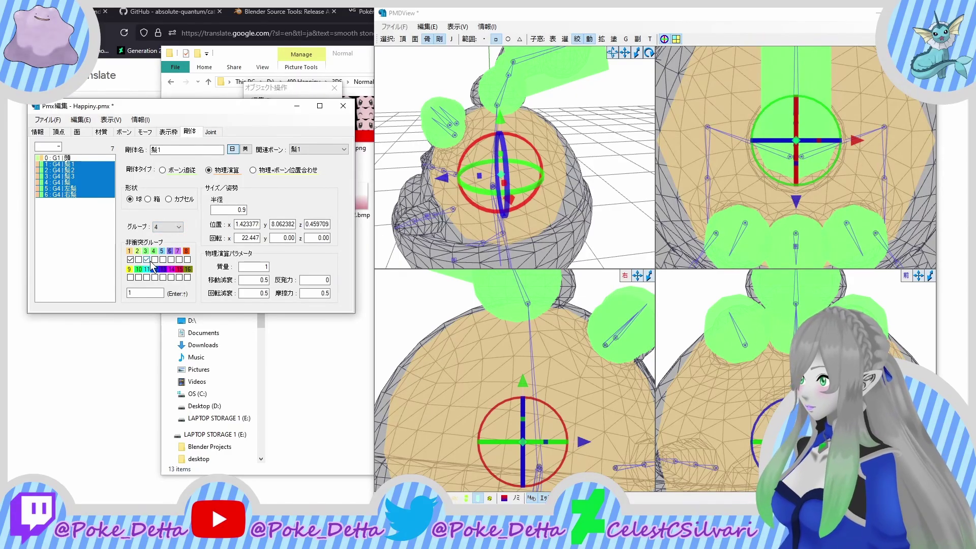
click(148, 261)
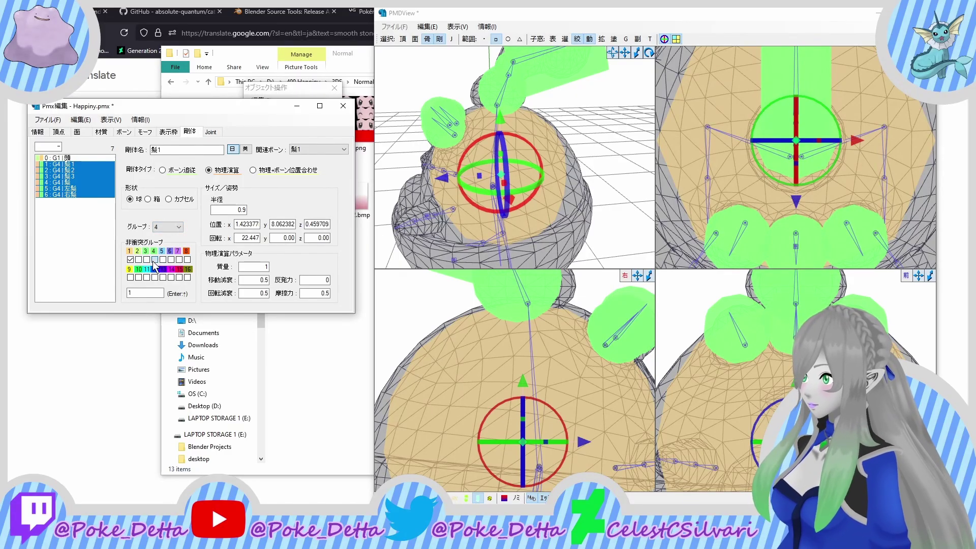
click(155, 260)
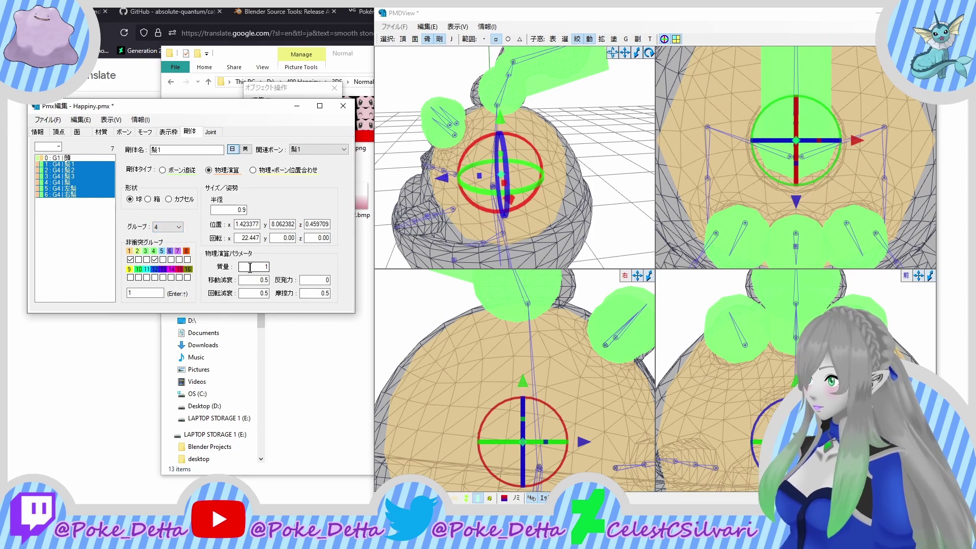
Step: Set the mass (質量) of the six hair rigid bodies to 0.1
drag(249, 266, 318, 281)
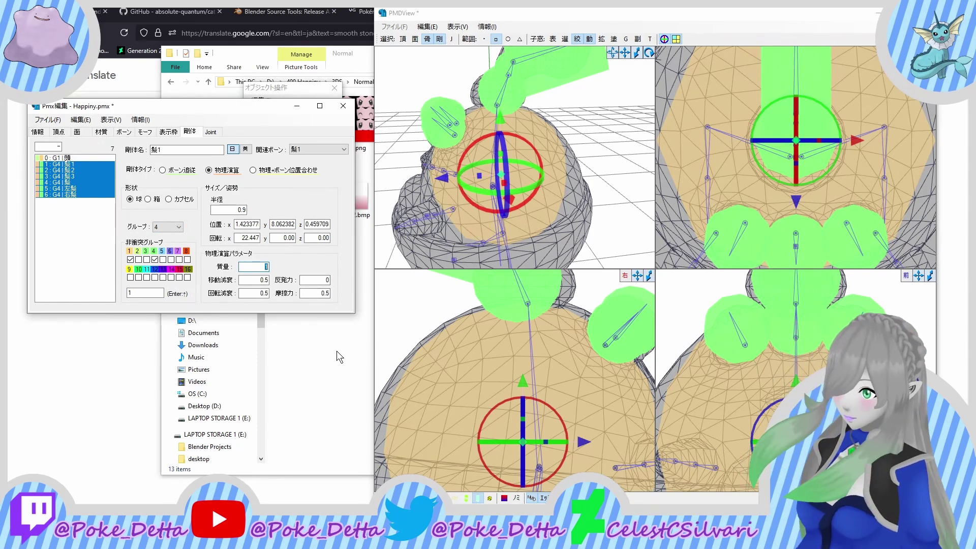
text(.1)
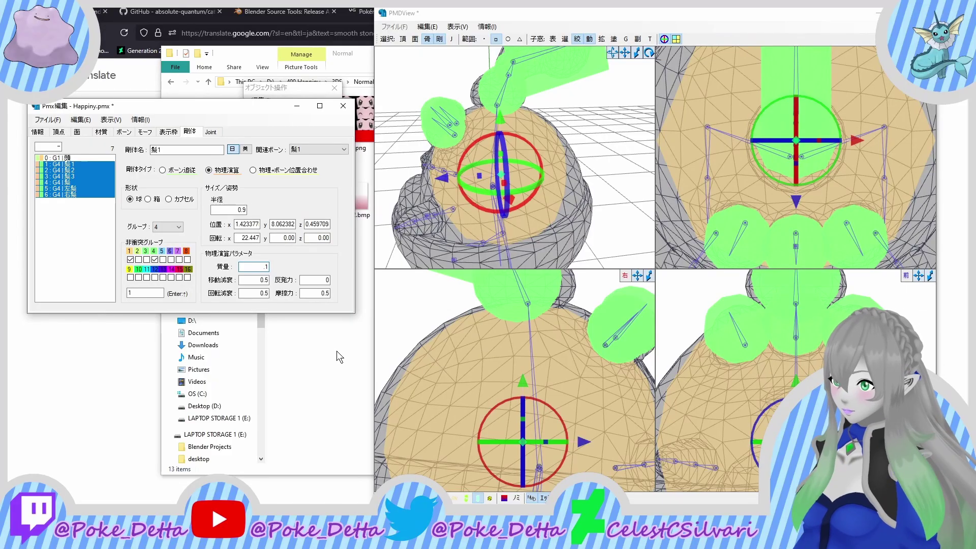
key(Tab)
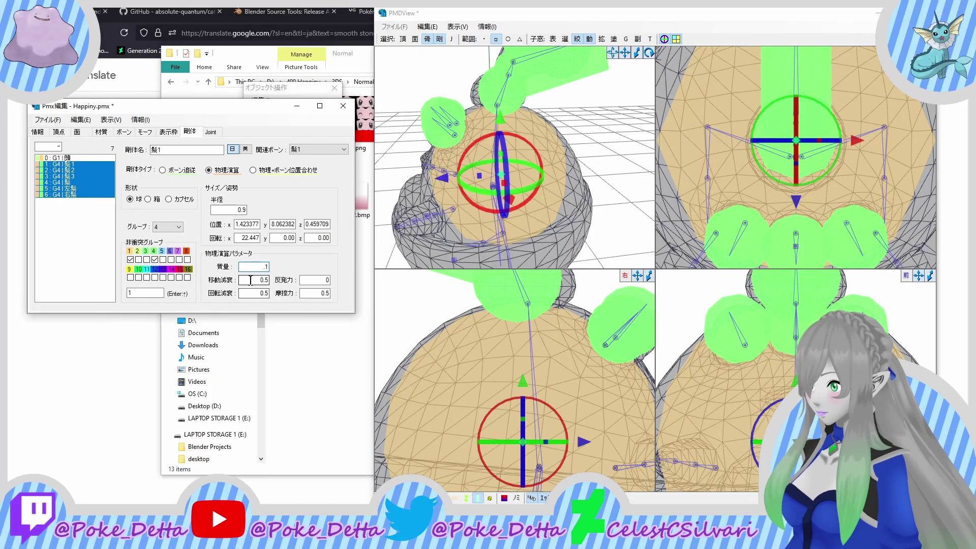
Step: Set the movement damping (移動減衰) and rotation damping (回転減衰) of the six hair rigid bodies to 0.9999 and their friction (摩擦力) to 0
text(.99999)
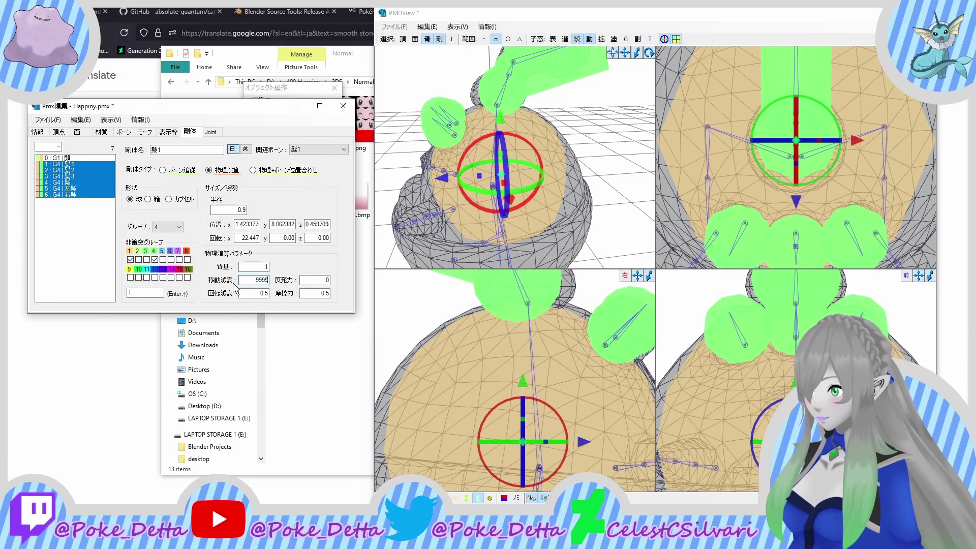
key(Tab)
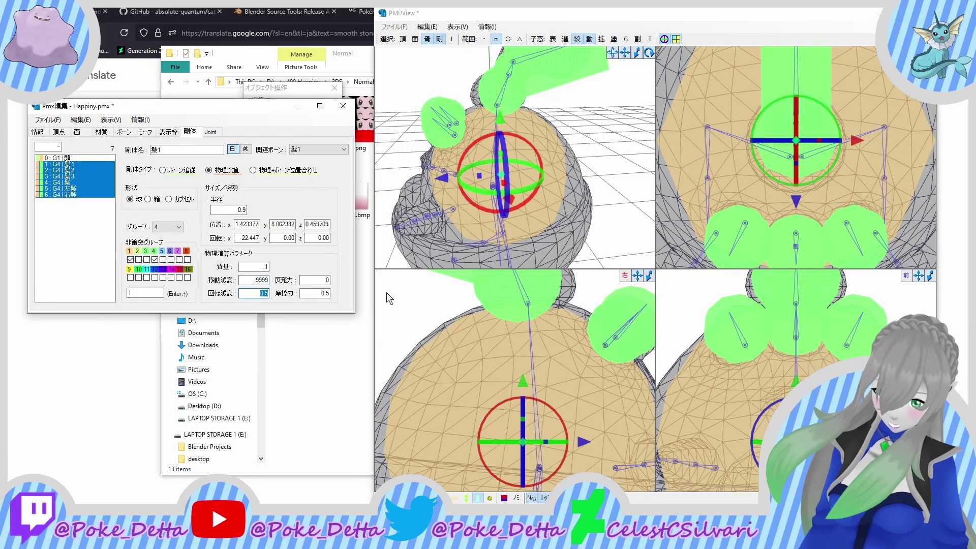
text(.9999)
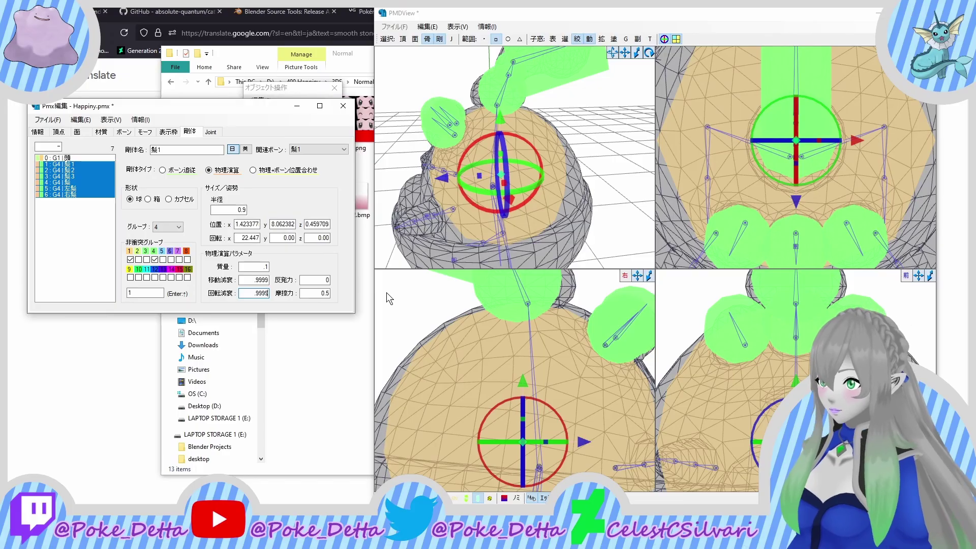
key(Tab)
key(Tab)
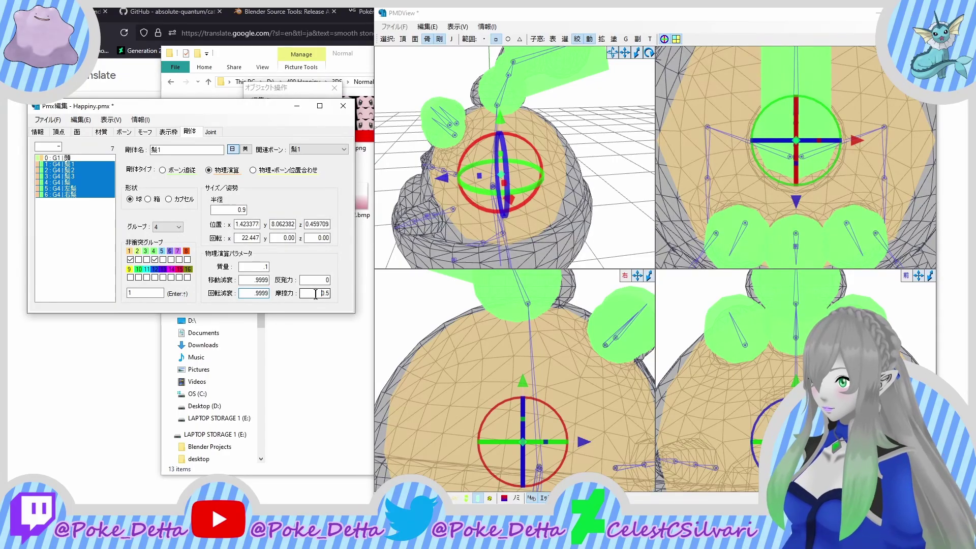
text(0)
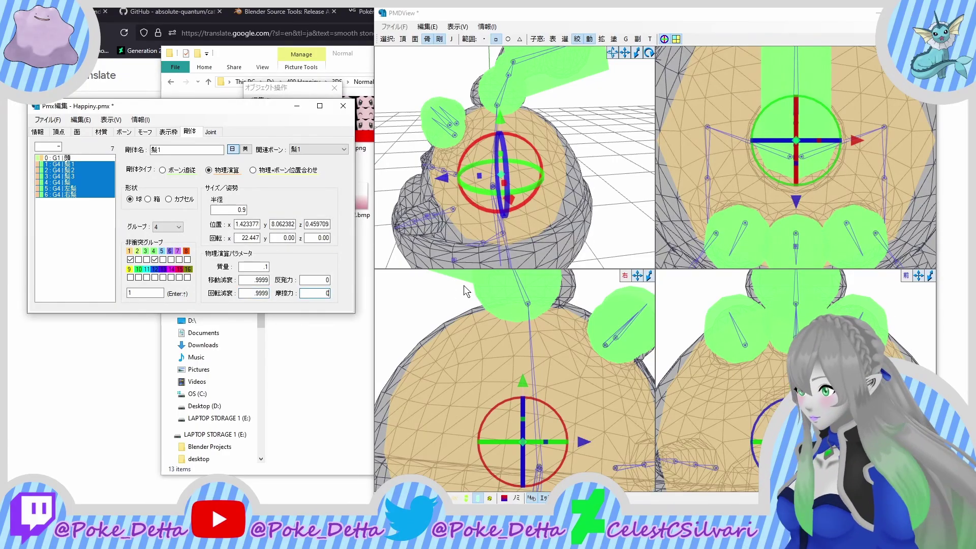
Step: Limit the rotation of all six hair joints to between -0.3 and 0.3 on the x and z axes
click(216, 133)
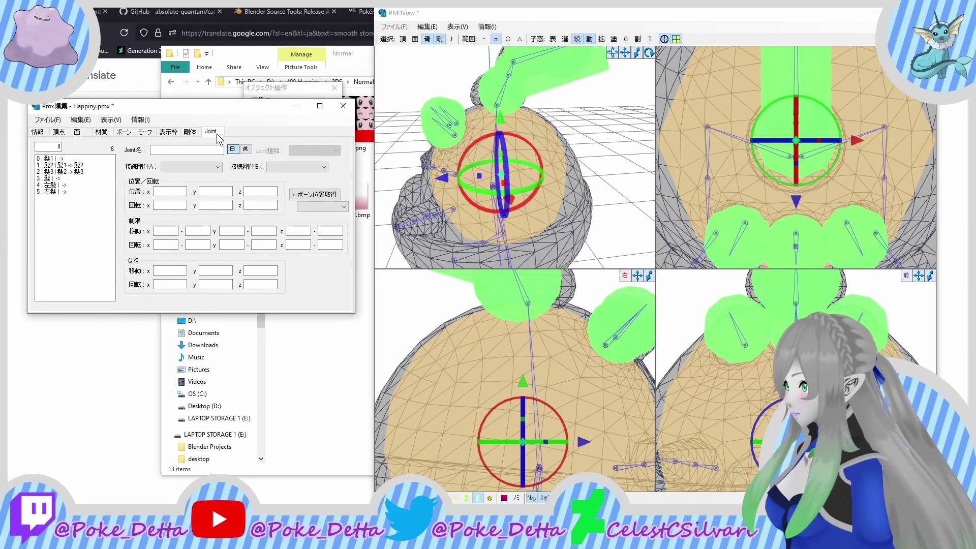
click(60, 159)
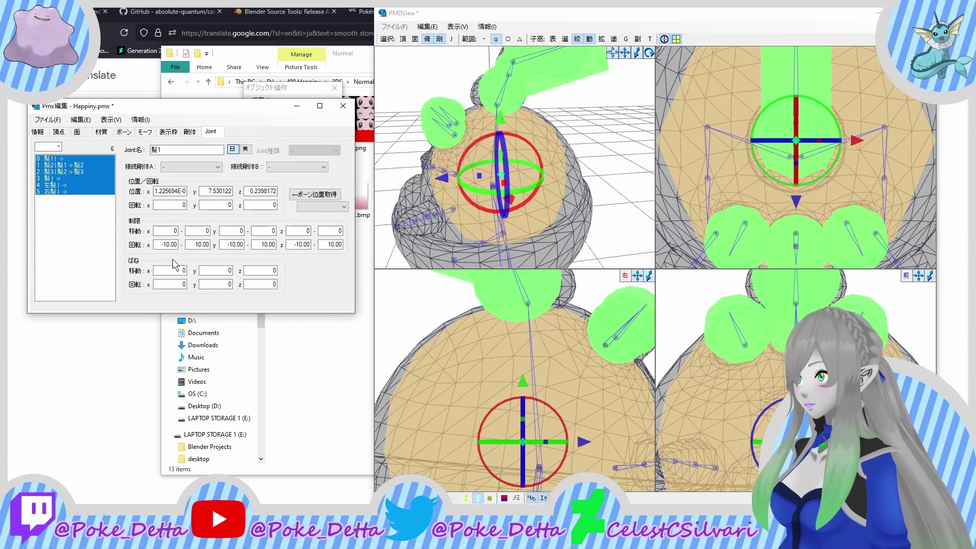
click(172, 244)
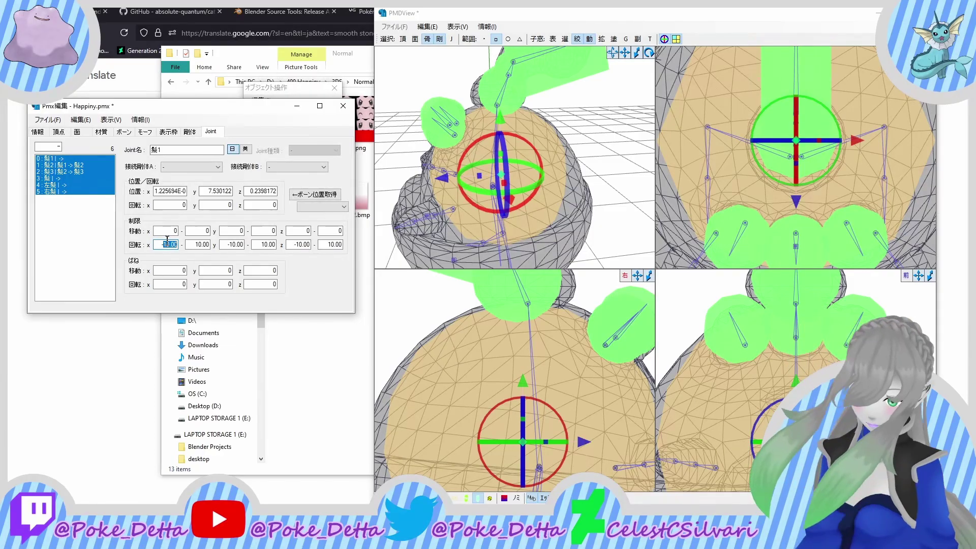
text(-3)
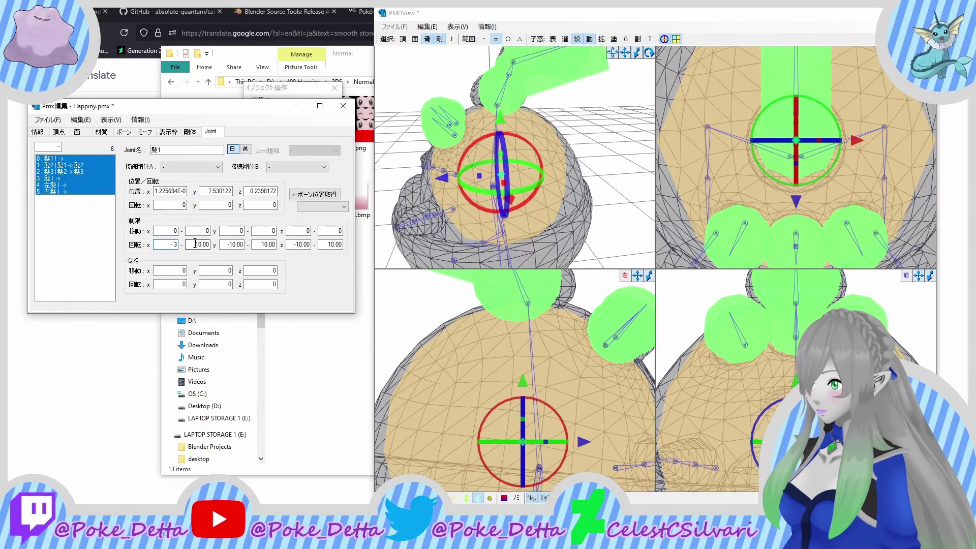
text(3)
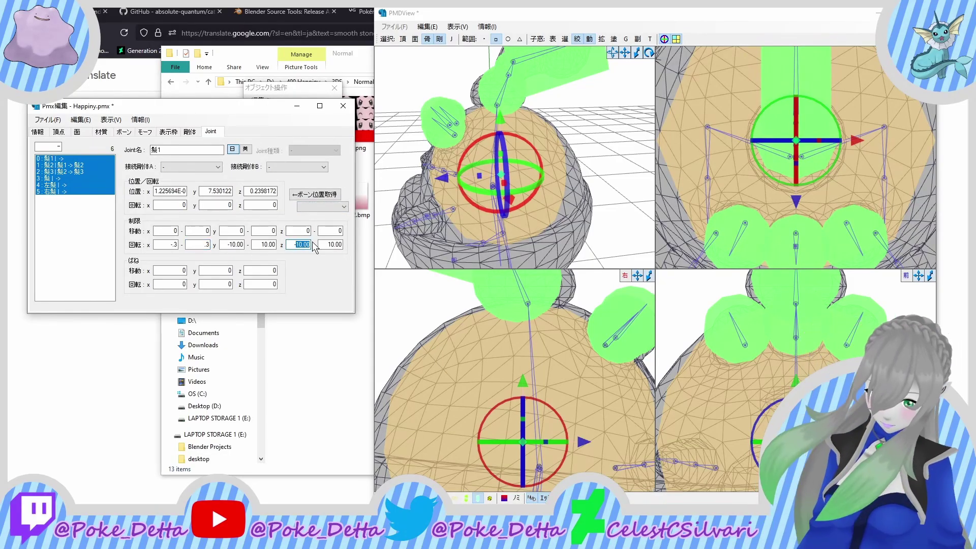
text(-3)
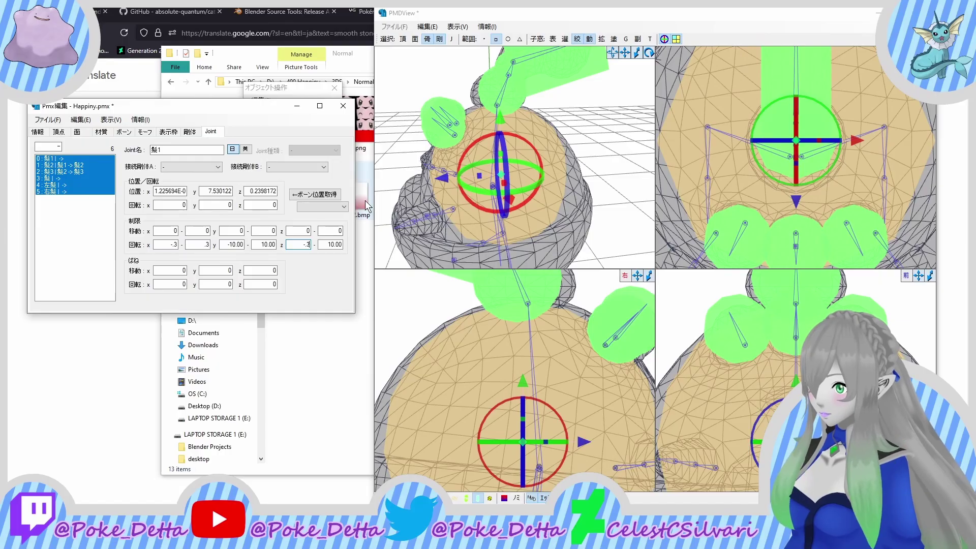
double_click(339, 242)
text(.3)
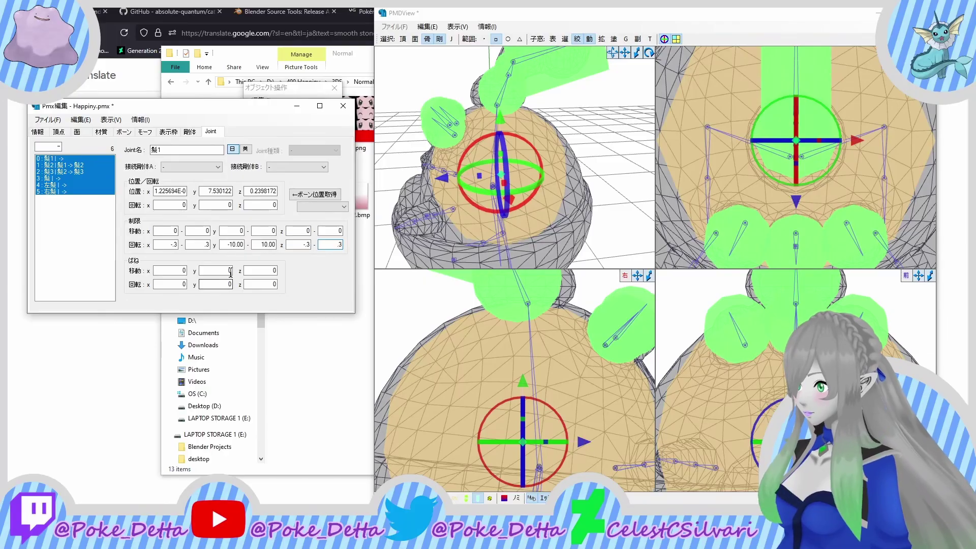
Step: Set both y-axis rotation limits of the six hair joints to 0
double_click(266, 244)
text(0)
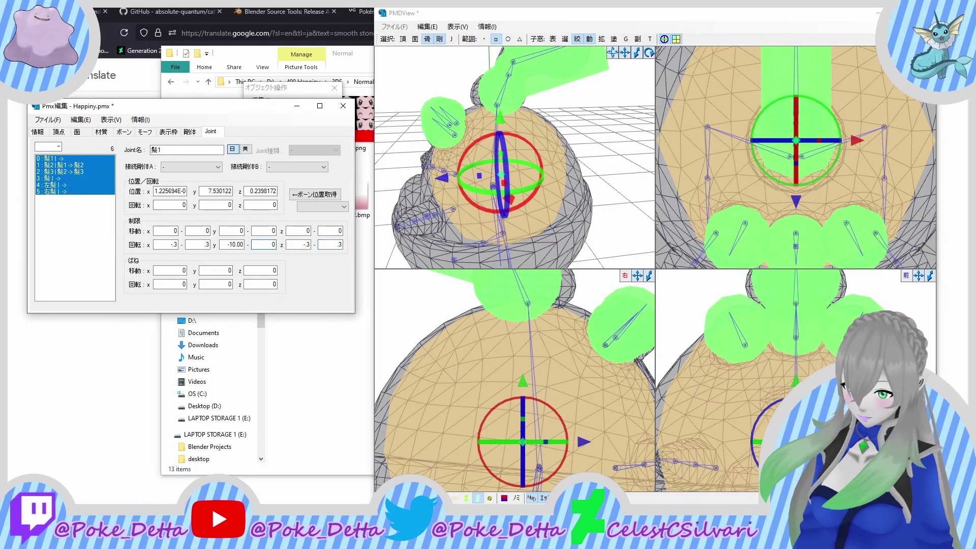
double_click(222, 246)
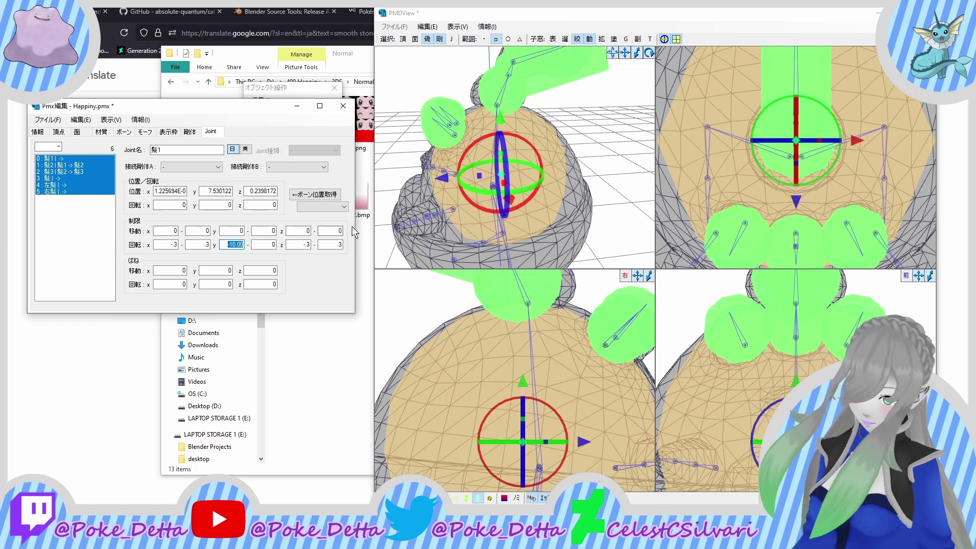
text(0)
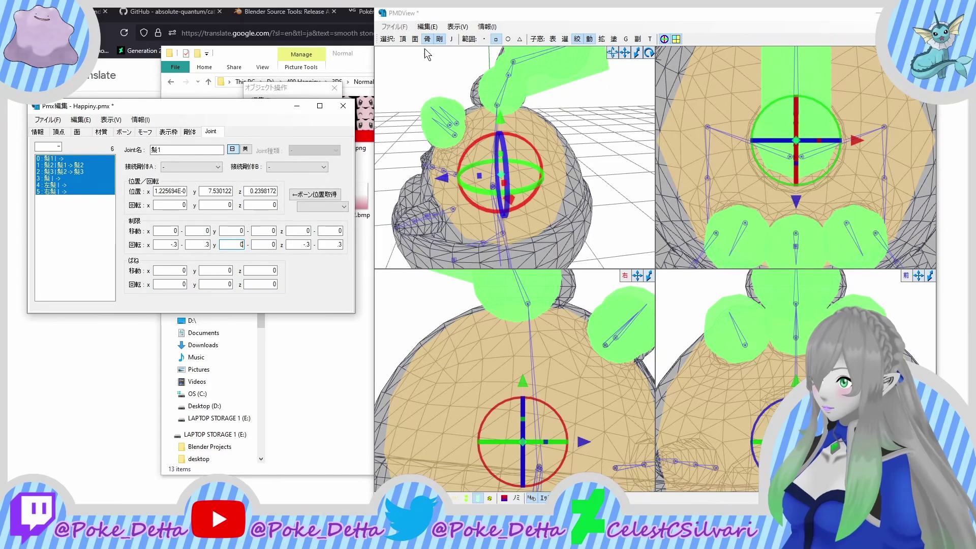
Step: Show the joints in the model view and connect joint 髪1 from rigid body 頭 to rigid body 髪1
click(450, 41)
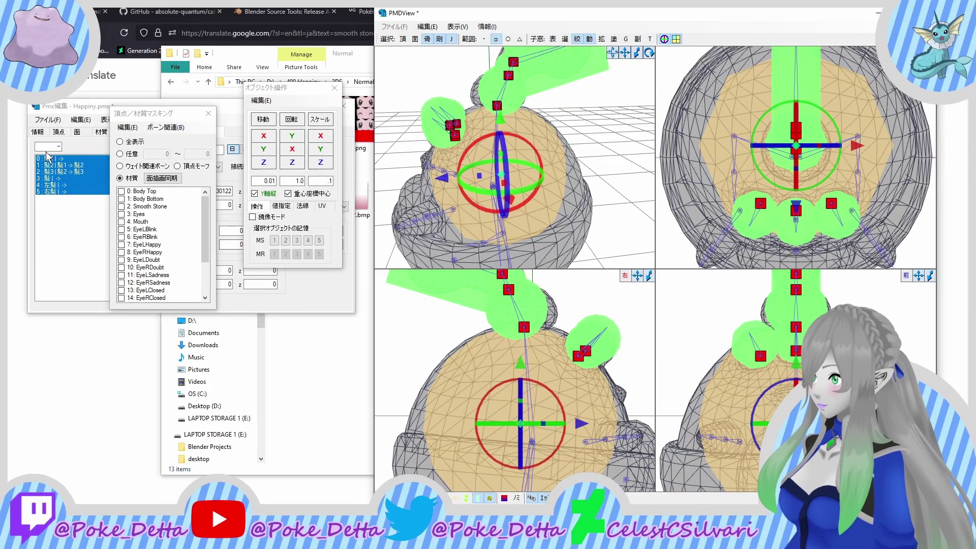
click(67, 165)
click(65, 159)
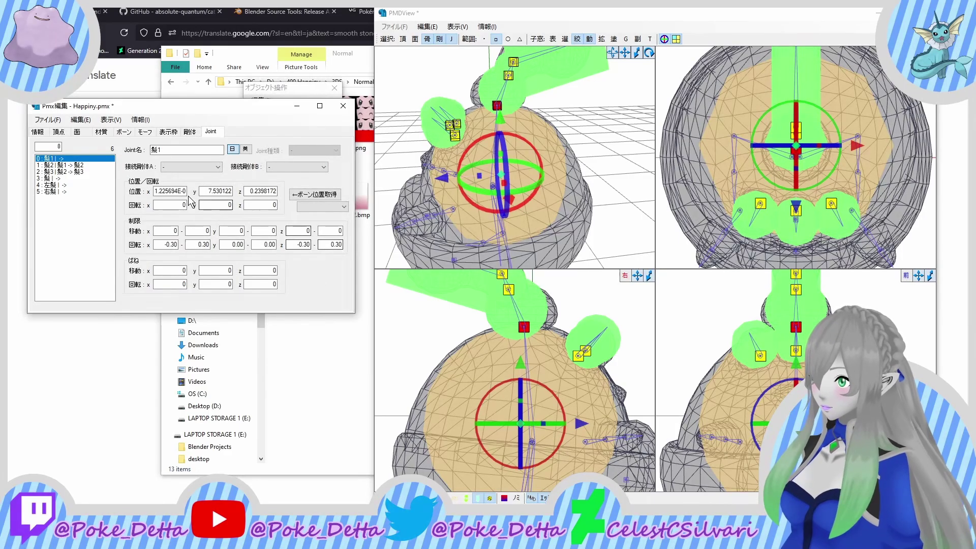
click(194, 167)
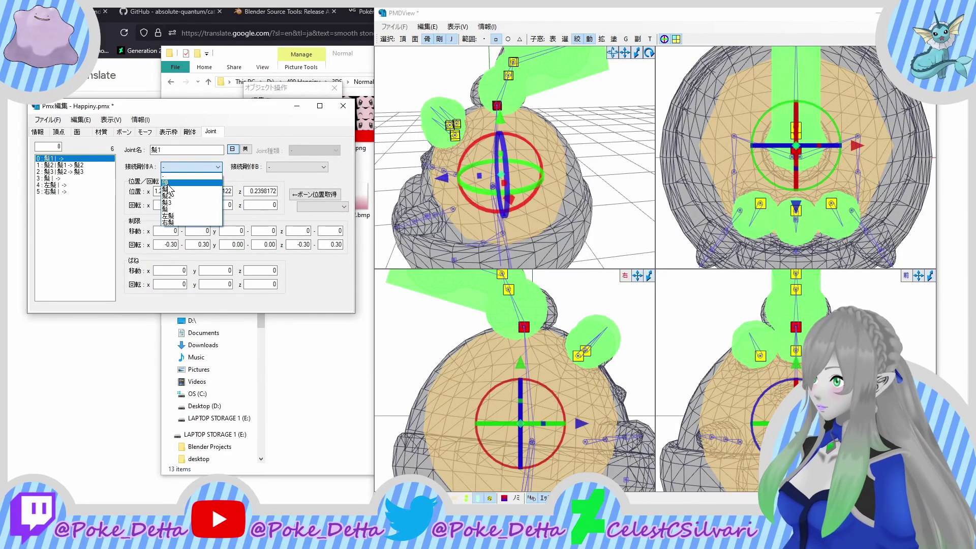
click(165, 182)
click(271, 170)
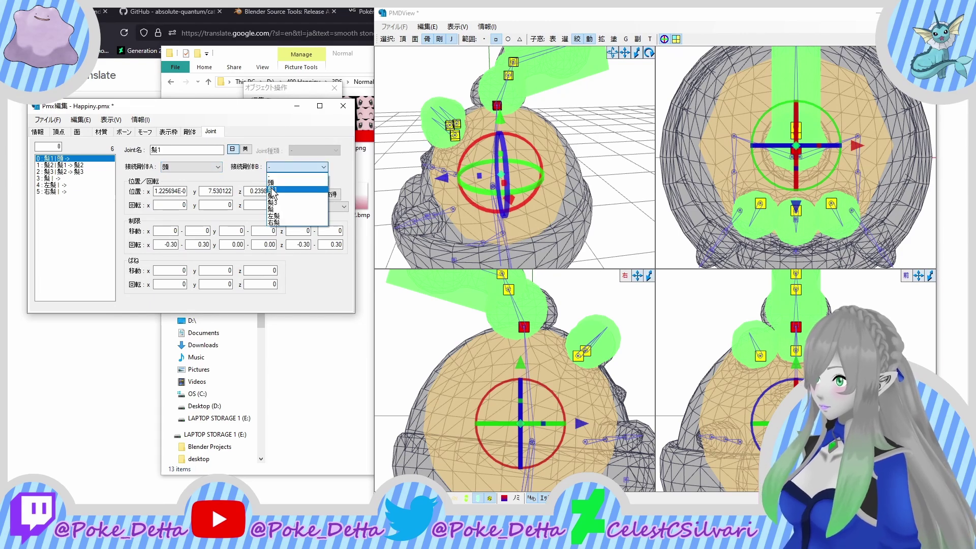
click(273, 189)
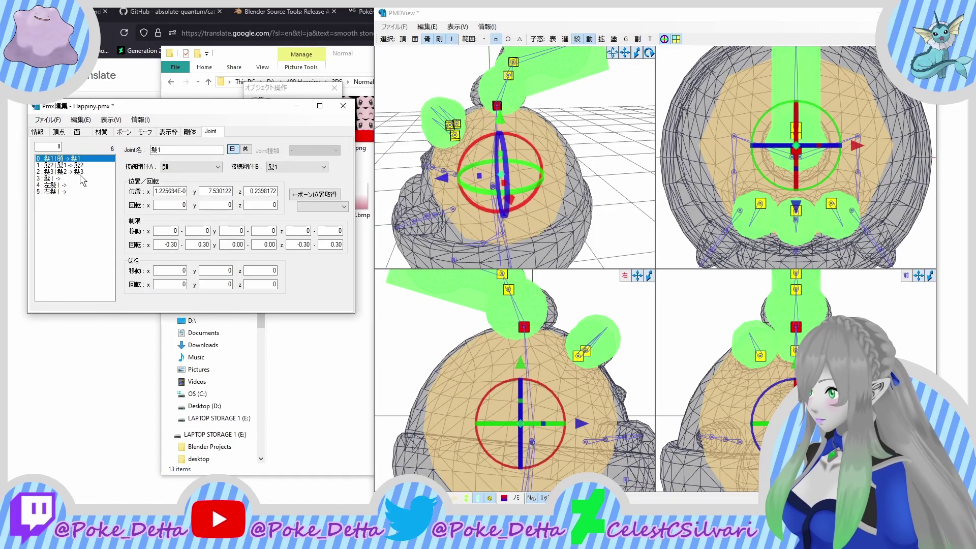
Step: Set connected rigid body A to 頭 and rigid body B to 髪 for the 髪, 左髪 and 右髪 joints together
click(66, 172)
drag(61, 179, 77, 235)
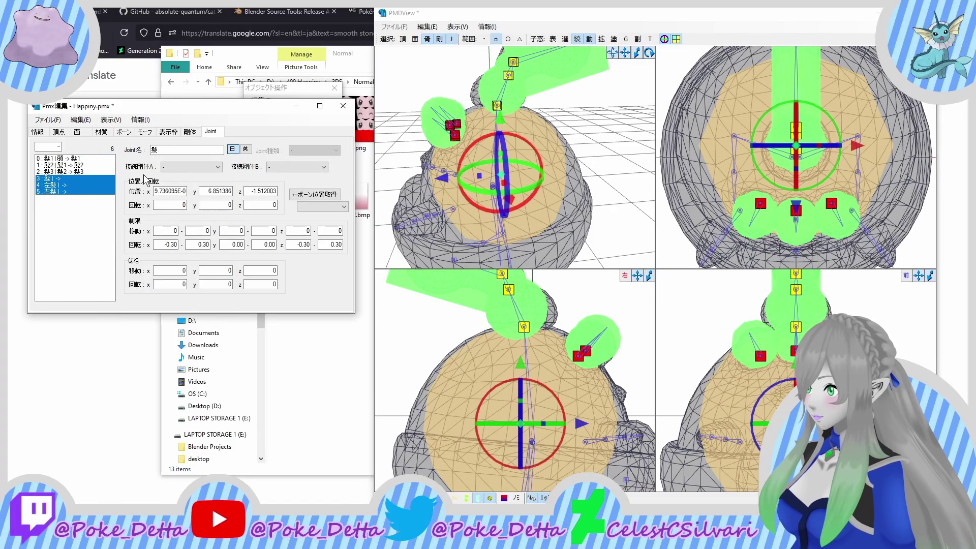
click(178, 167)
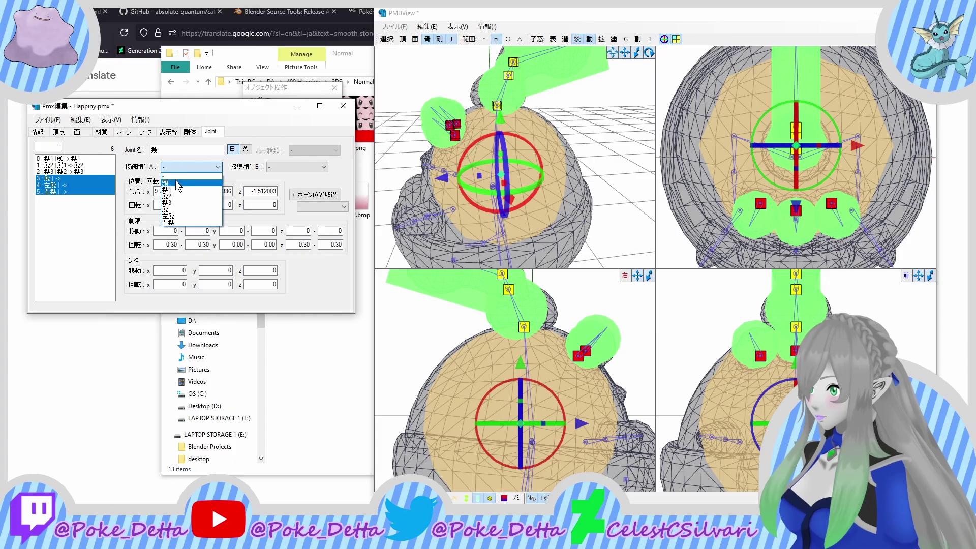
click(175, 188)
click(320, 167)
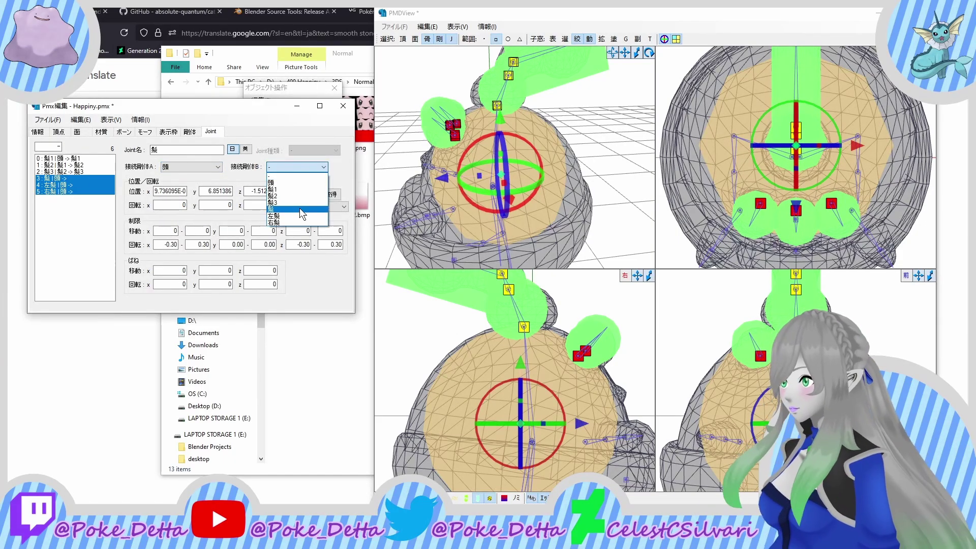
click(300, 209)
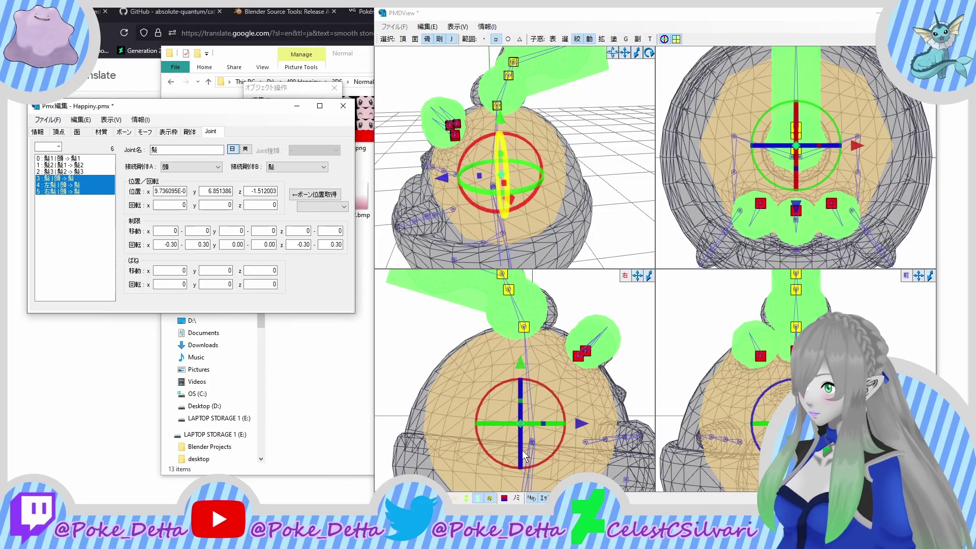
Step: Change connected rigid body B to 左髪 for the 左髪 joint and to 右髪 for the 右髪 joint
click(77, 186)
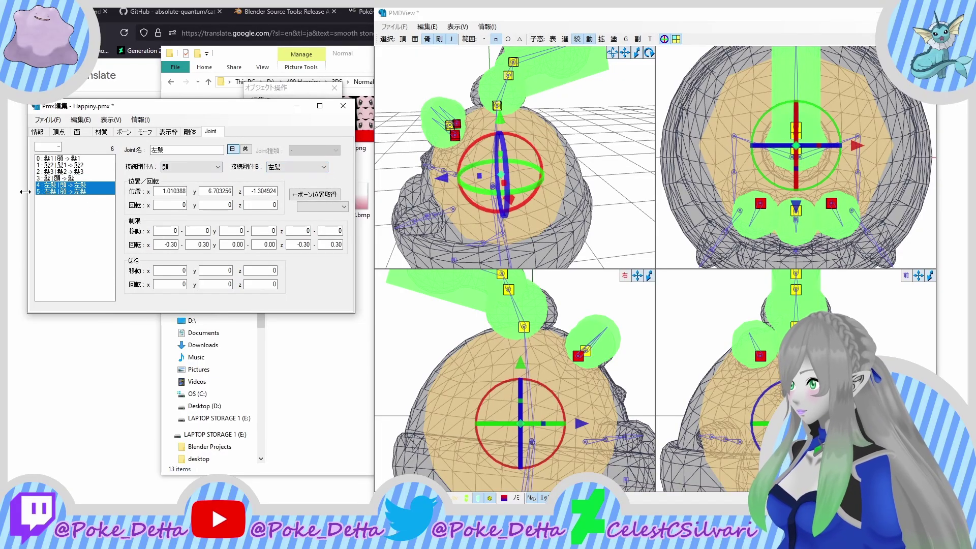
click(50, 192)
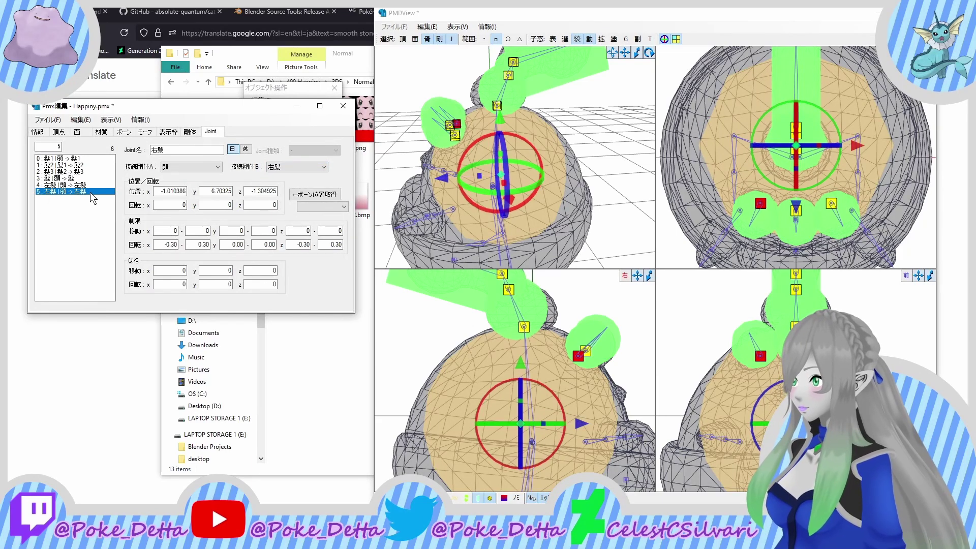
key(Up)
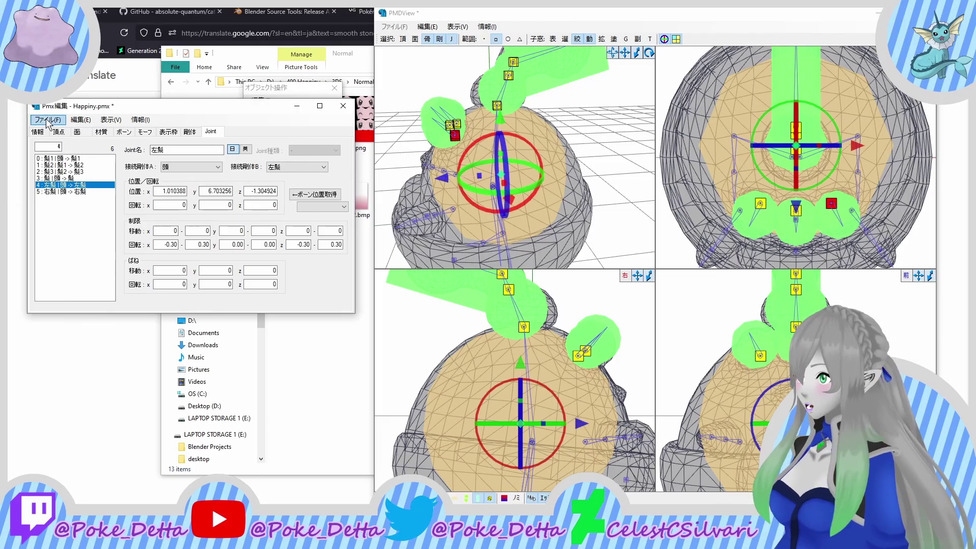
Step: Create a bone-following base rigid body (基礎剛体) for the 下半身 bone
click(108, 133)
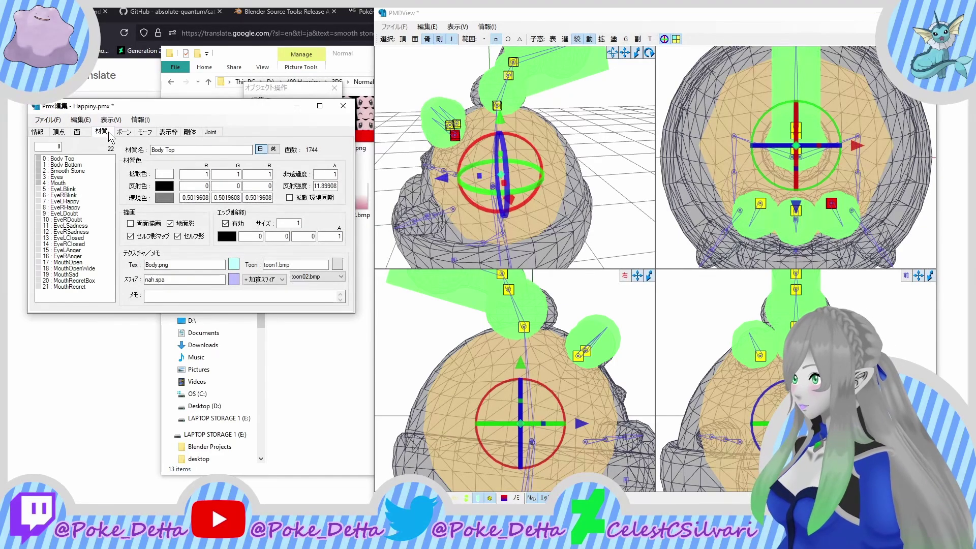
click(122, 133)
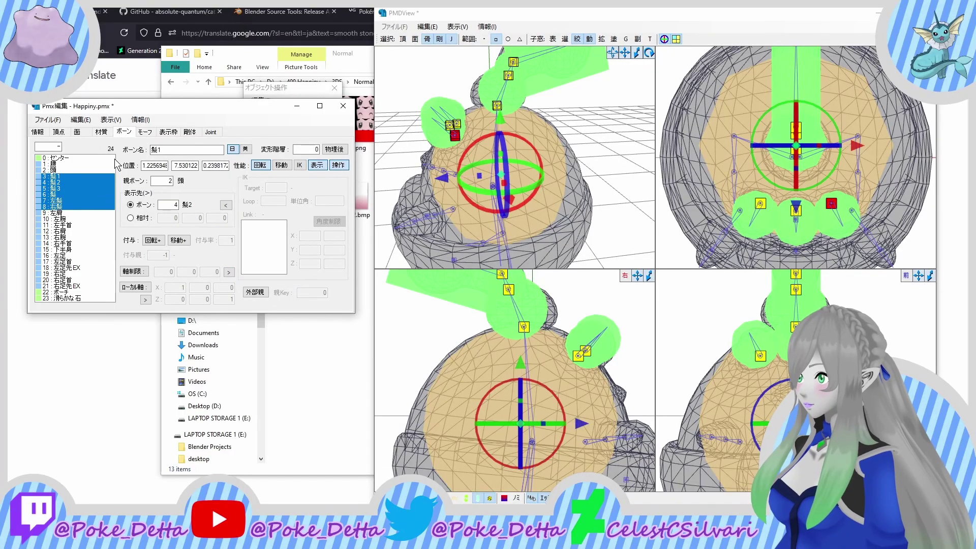
click(91, 224)
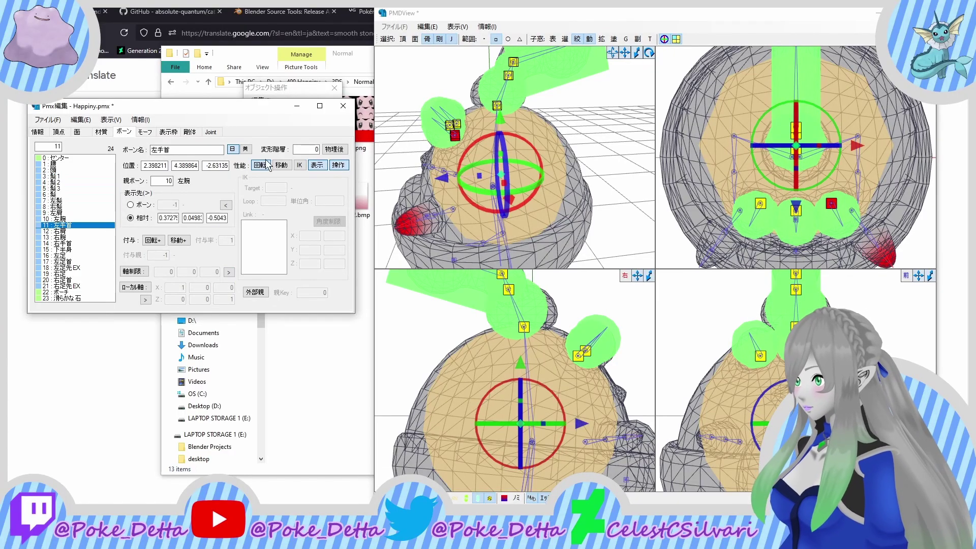
click(56, 249)
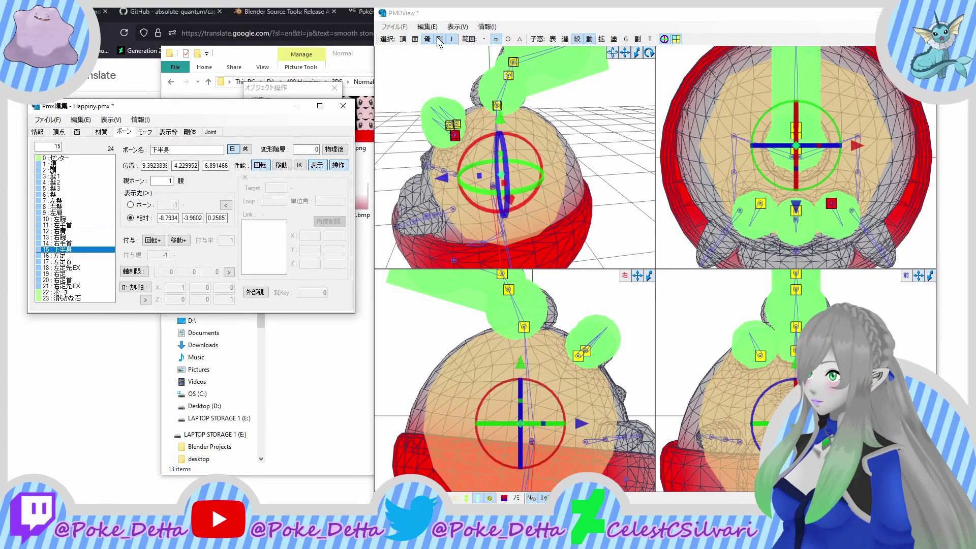
click(427, 27)
mouse_move(481, 151)
click(621, 264)
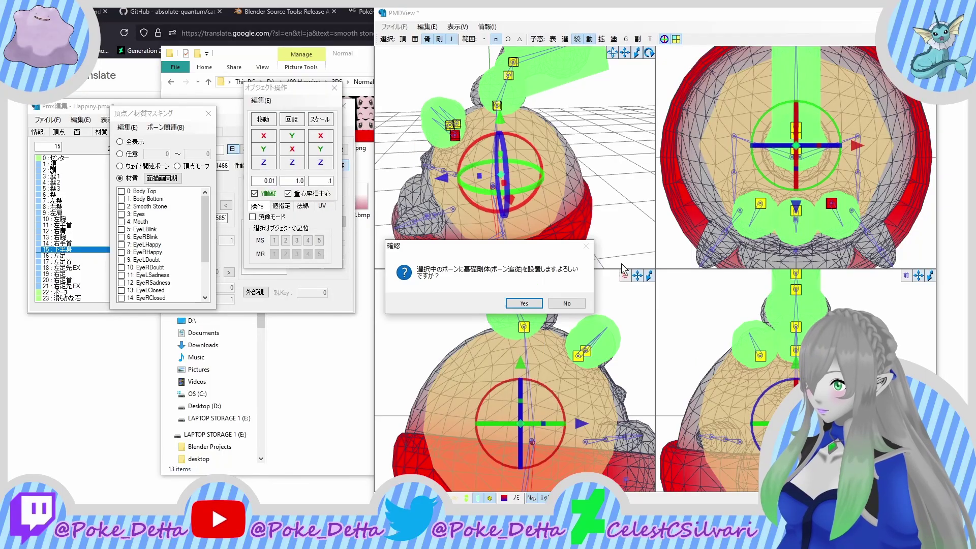
click(530, 303)
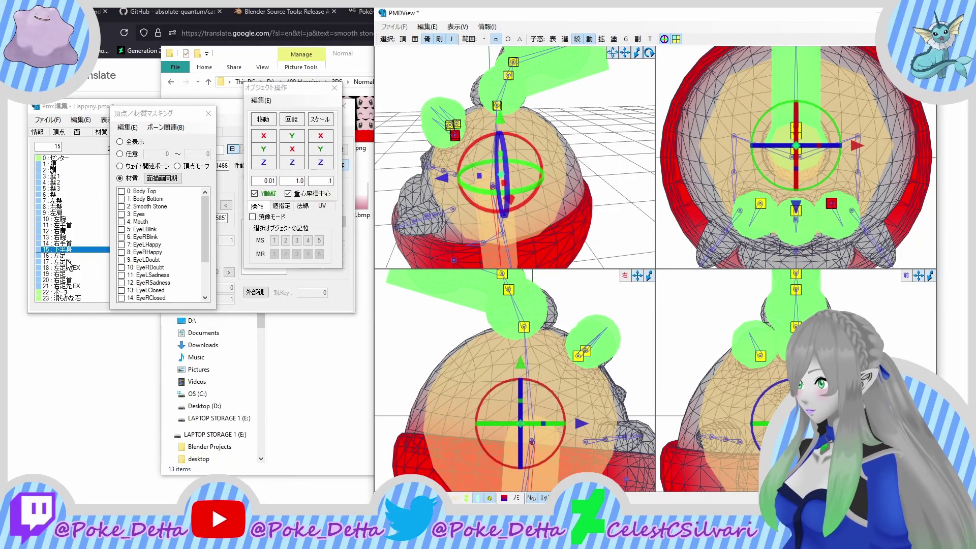
Step: Create bone-following base rigid bodies (基礎剛体) for the bones from 左腕 through 滑らかな石, leaving out 下半身
drag(68, 219, 61, 299)
click(427, 27)
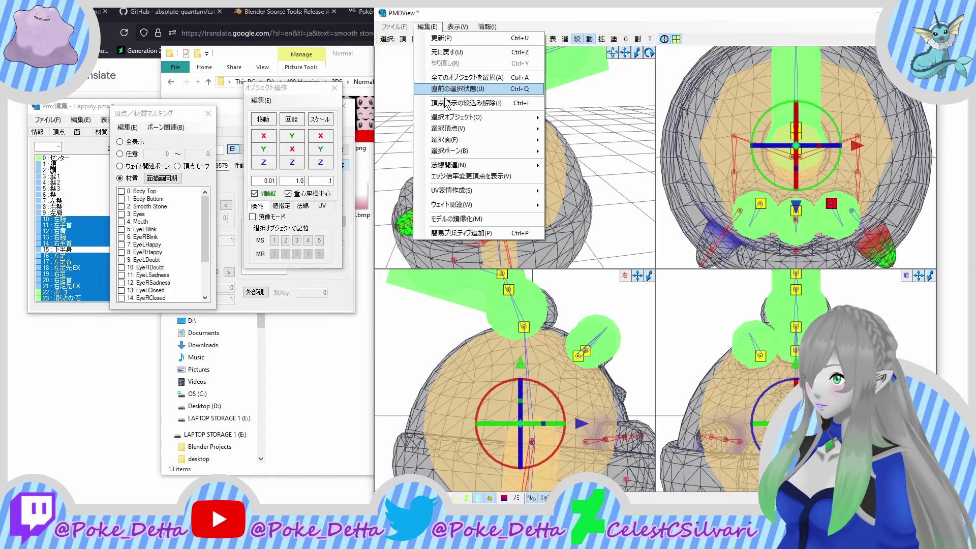
mouse_move(477, 151)
click(559, 268)
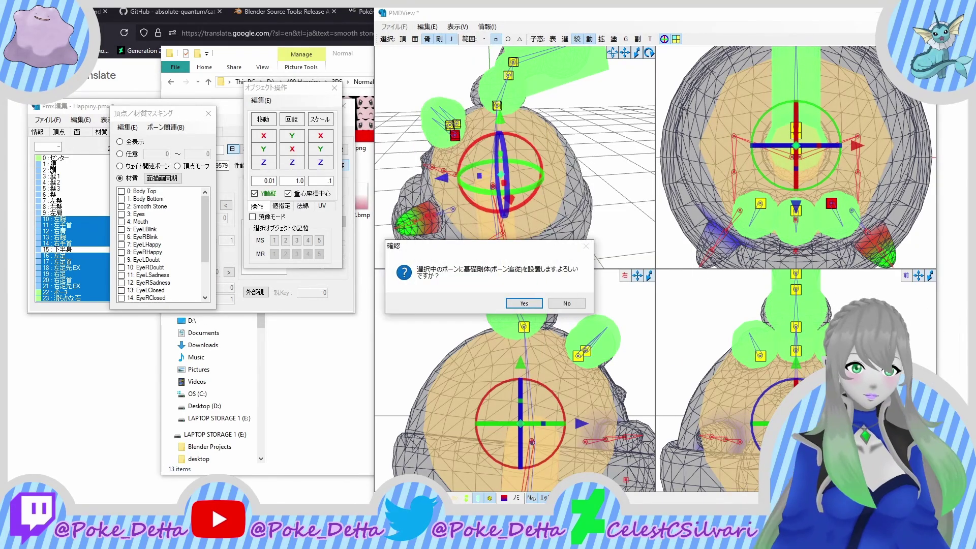
click(522, 304)
click(58, 206)
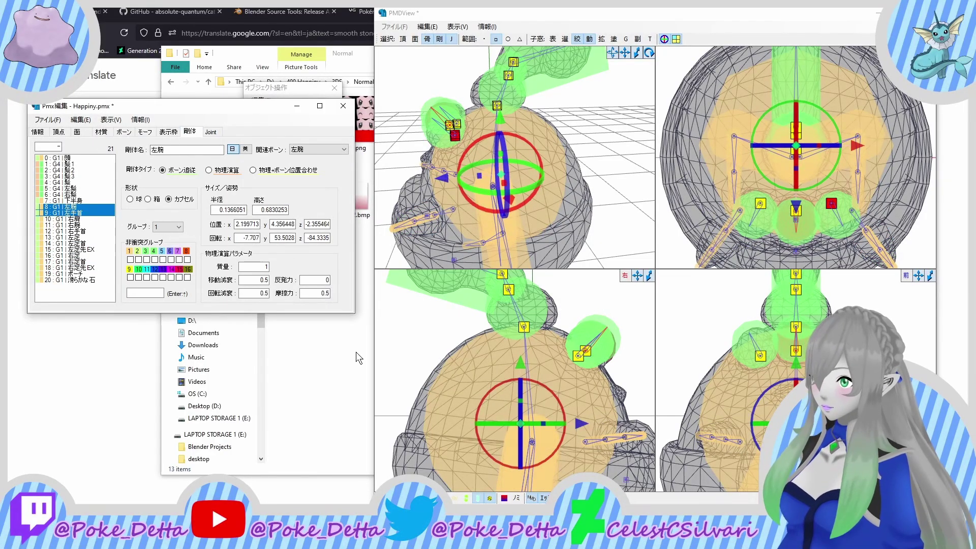
middle_drag(429, 247, 438, 216)
right_drag(437, 217, 470, 239)
Step: Create a bone-following base rigid body for the 左肩 bone as well
click(97, 136)
click(123, 131)
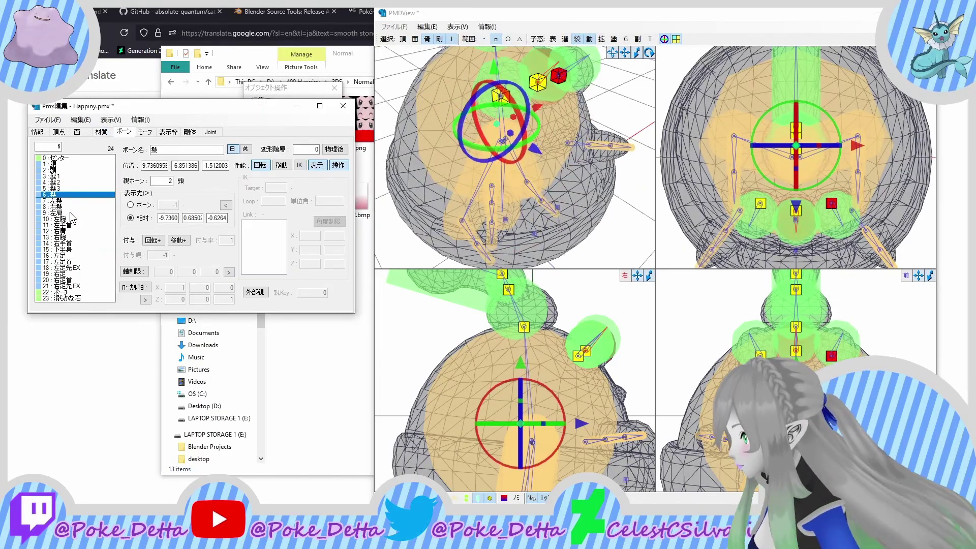
click(427, 27)
mouse_move(457, 165)
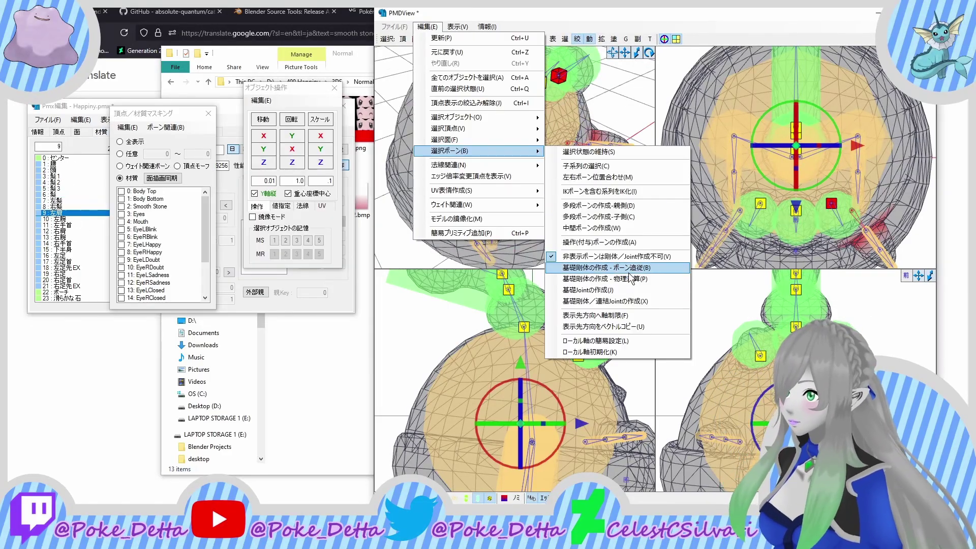
click(610, 270)
key(Return)
click(190, 131)
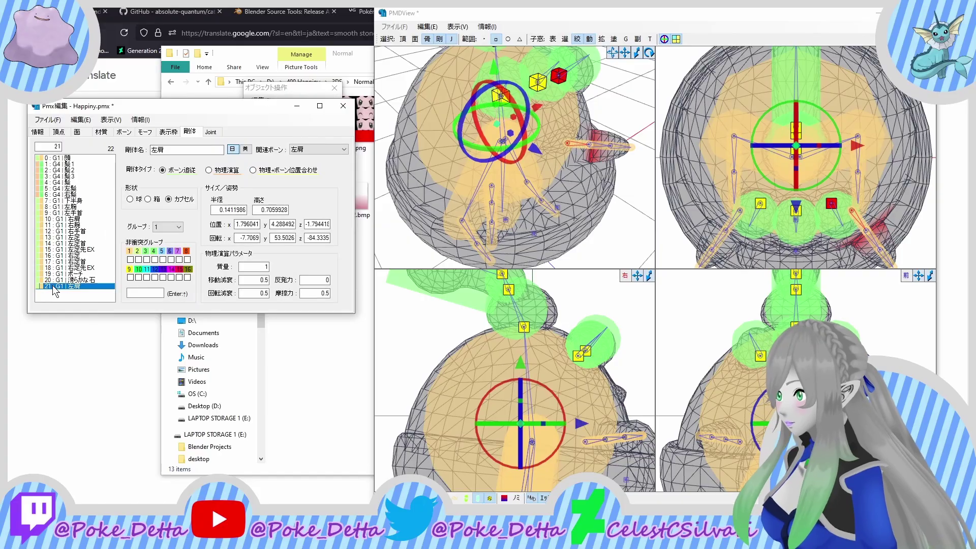
Step: Reorder the rigid bodies so 左肩 sits directly above 左腕 and 下半身 comes directly after 右手首
key(ctrl+Up)
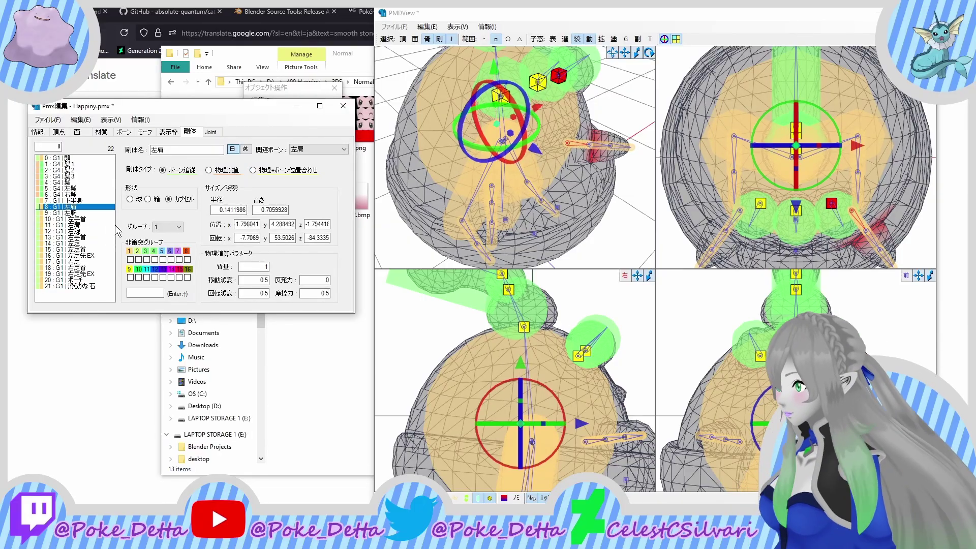
click(82, 200)
key(ctrl+Down)
key(ctrl+Down)
key(ctrl+Down)
key(ctrl+Down)
key(ctrl+Down)
key(ctrl+Down)
click(85, 200)
click(87, 207)
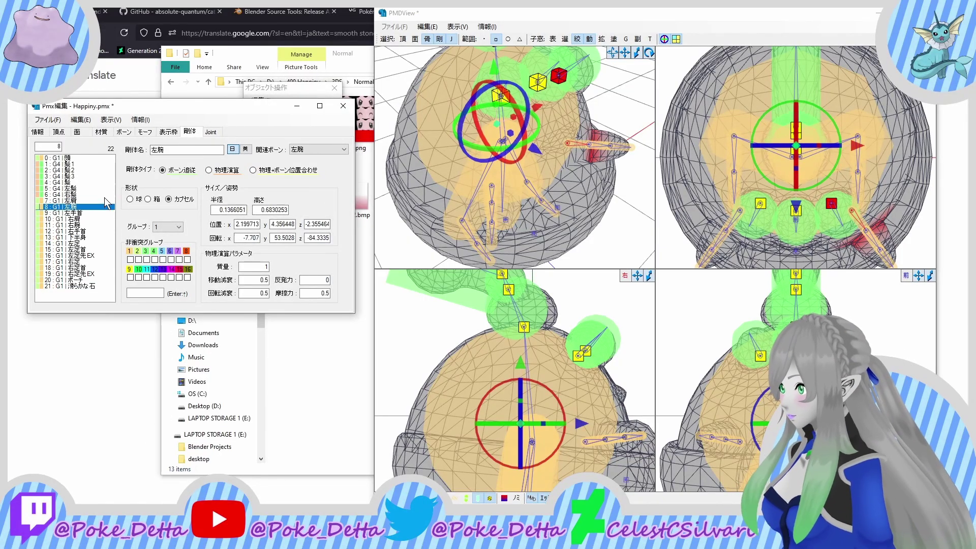
Step: Assign the three left arm rigid bodies to group 3 and the three right arm ones to group 2, and set all six radii to 0.5
drag(68, 200, 50, 215)
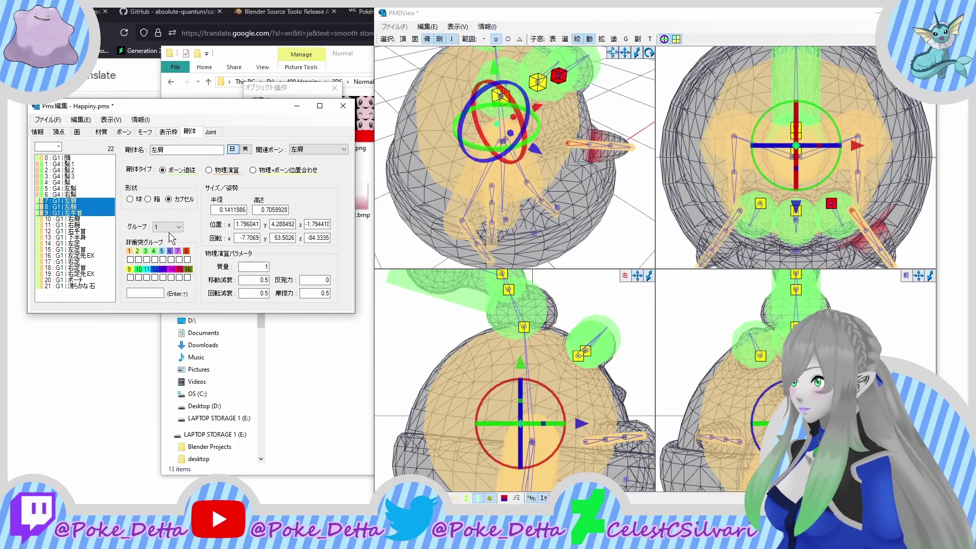
scroll(157, 228, down, 3)
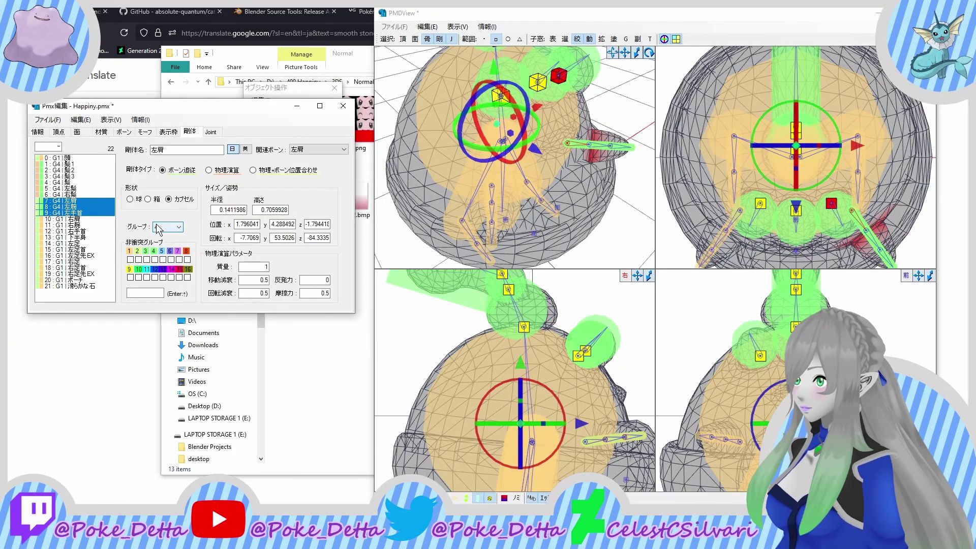
scroll(157, 228, up, 1)
drag(69, 218, 70, 201)
scroll(158, 229, down, 1)
click(70, 225)
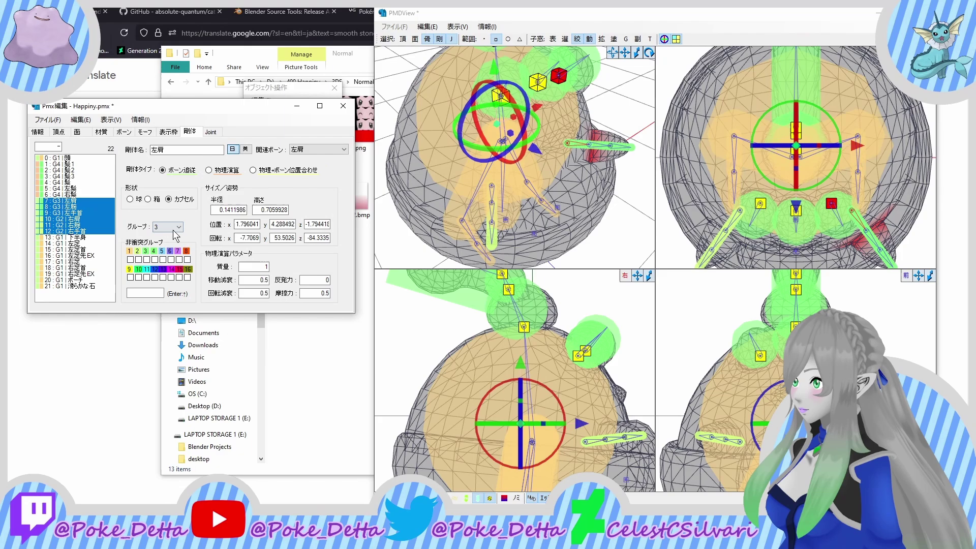
double_click(212, 209)
text(.5)
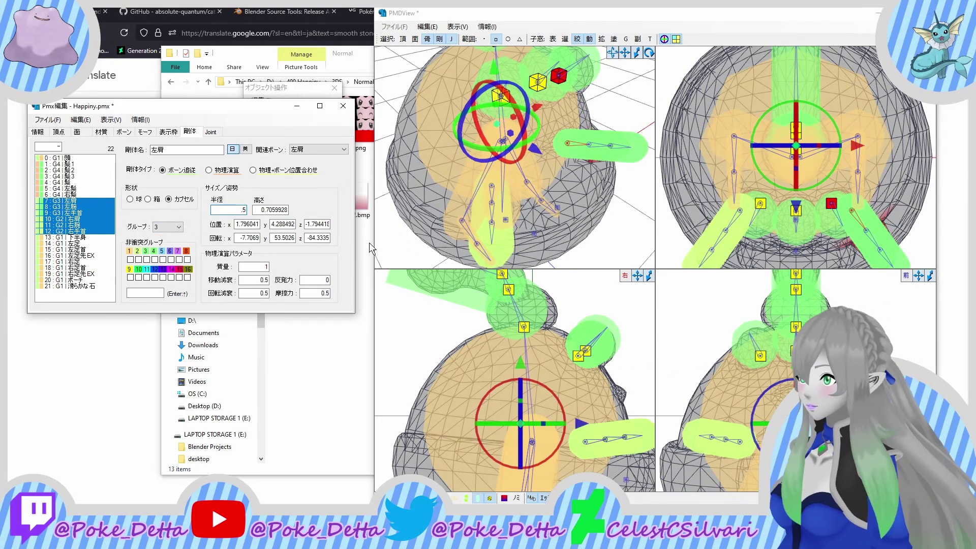
Step: Assign the 左足 and 右足 rigid bodies to group 8
click(70, 243)
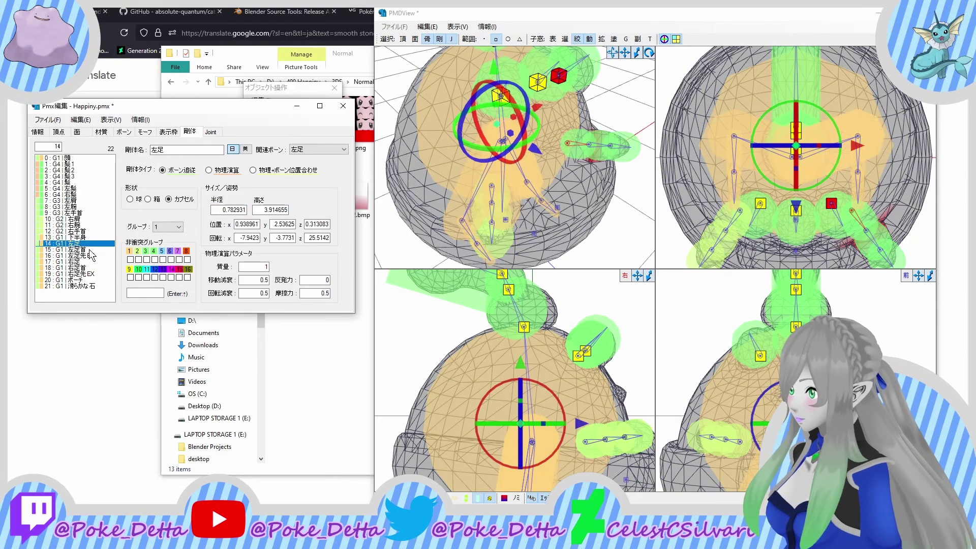
ctrl+click(76, 256)
ctrl+click(77, 256)
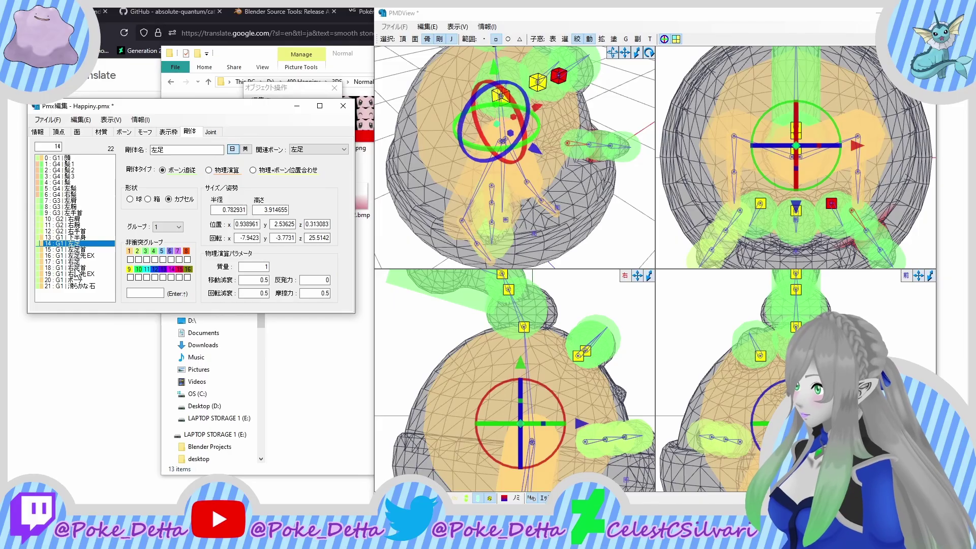
ctrl+click(73, 256)
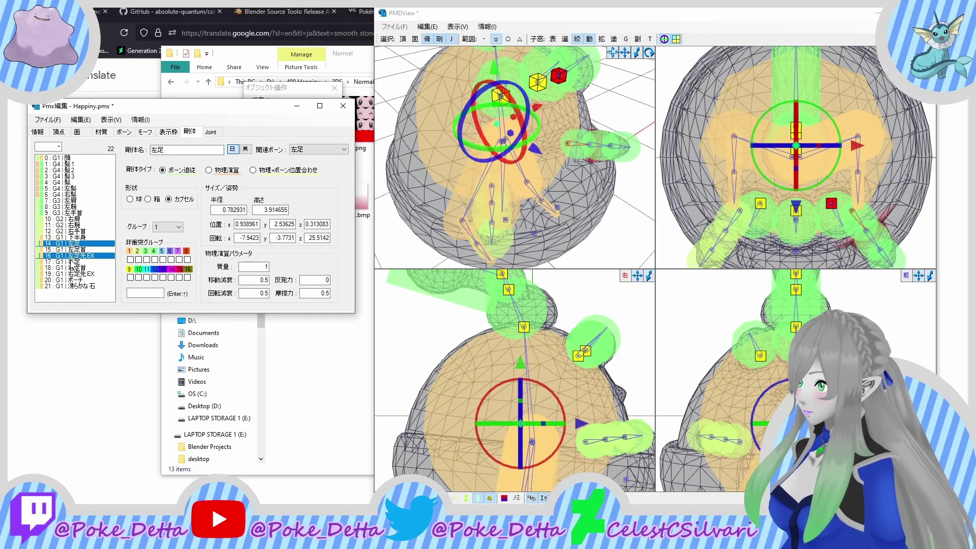
ctrl+click(74, 261)
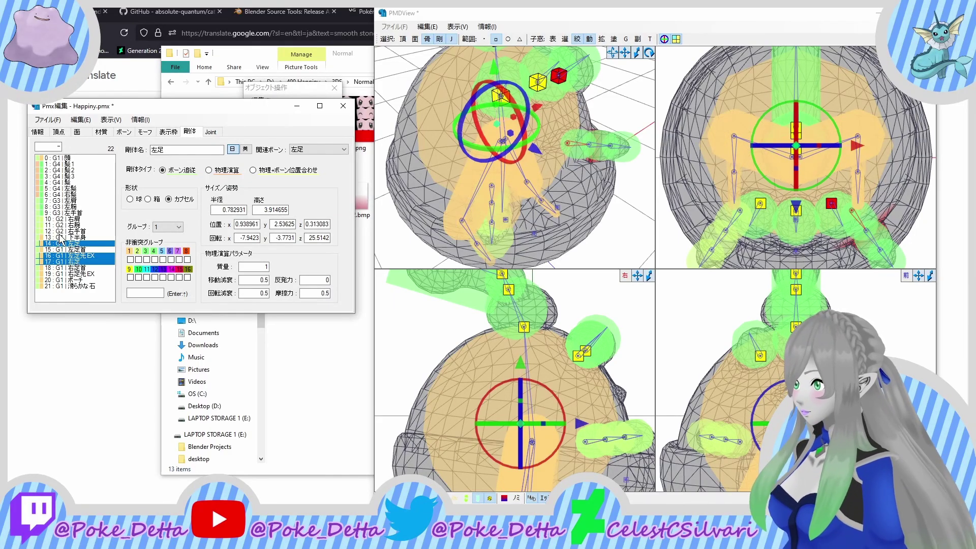
ctrl+click(97, 258)
scroll(175, 229, down, 7)
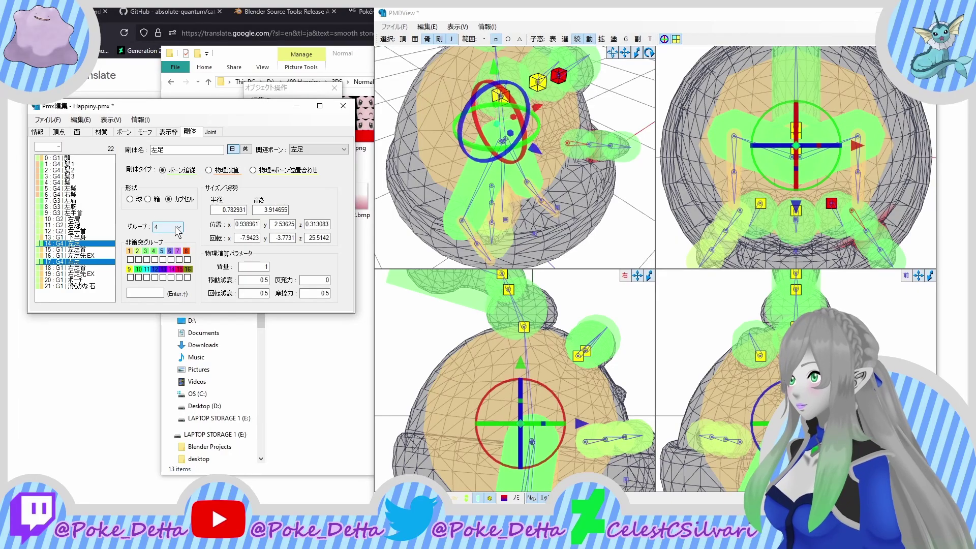
Step: Raise the 下半身 rigid body to a Y position of about 2.91 and set its sphere radius to 3.5
click(74, 237)
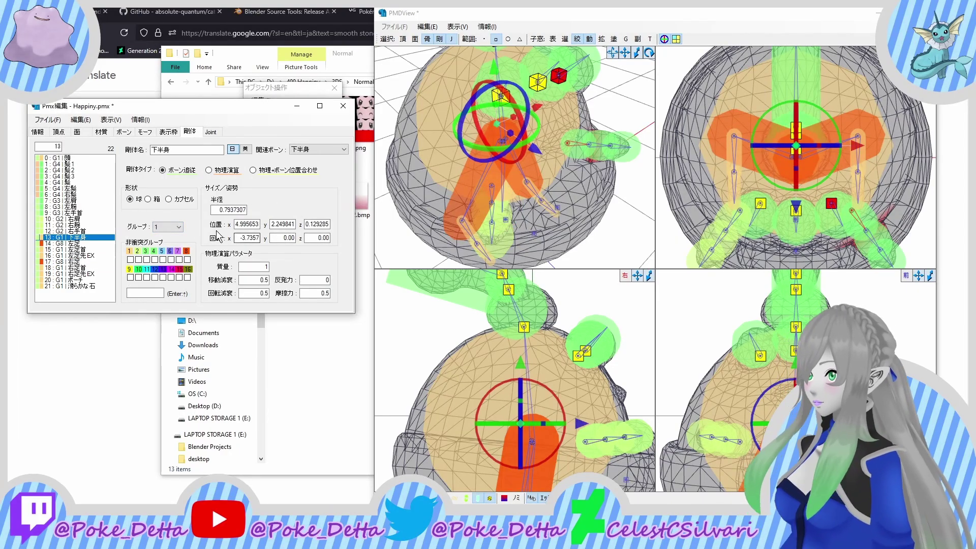
drag(212, 209, 313, 215)
text(1.5)
scroll(510, 366, down, 3)
middle_drag(510, 366, 481, 361)
drag(489, 348, 489, 331)
mouse_move(451, 410)
middle_down()
mouse_move(449, 325)
mouse_move(448, 416)
middle_up()
drag(97, 231, 99, 239)
click(98, 238)
drag(235, 209, 277, 210)
text(3.5)
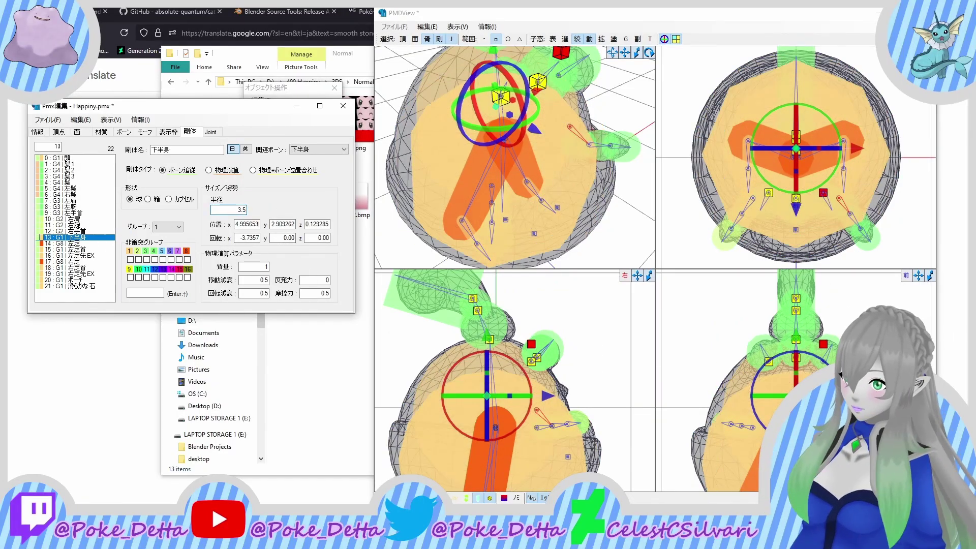
scroll(482, 363, down, 1)
middle_drag(482, 364, 499, 291)
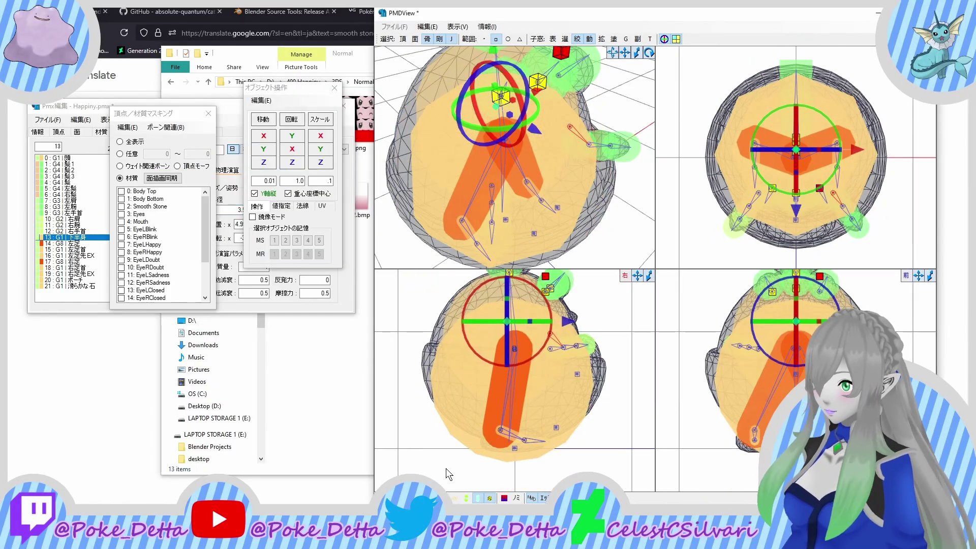
Step: Change the 左足首, 左足先EX, 右足首 and 右足先EX rigid bodies to box shapes with a depth of 0.1
click(54, 238)
drag(86, 256, 121, 252)
ctrl+click(77, 280)
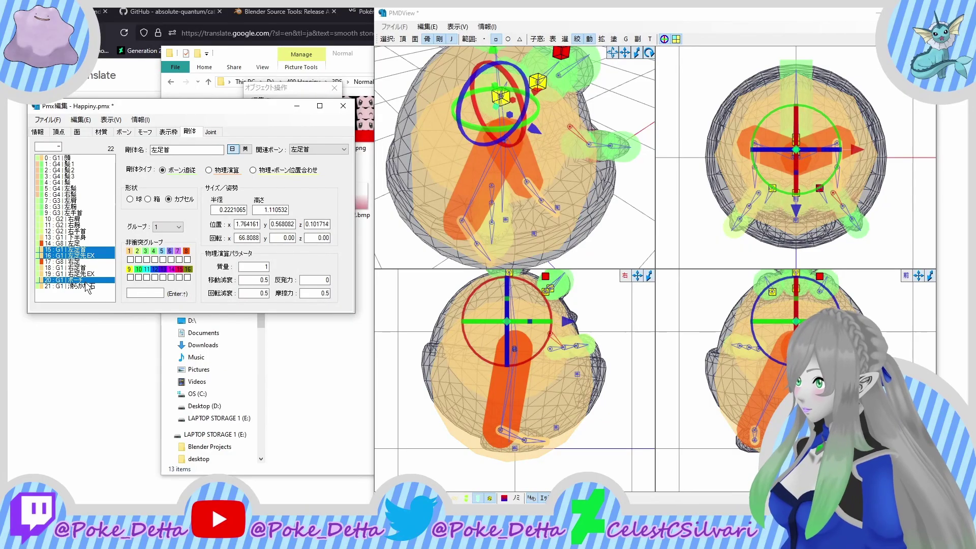
ctrl+click(77, 280)
ctrl+click(78, 268)
ctrl+click(78, 274)
scroll(508, 442, up, 3)
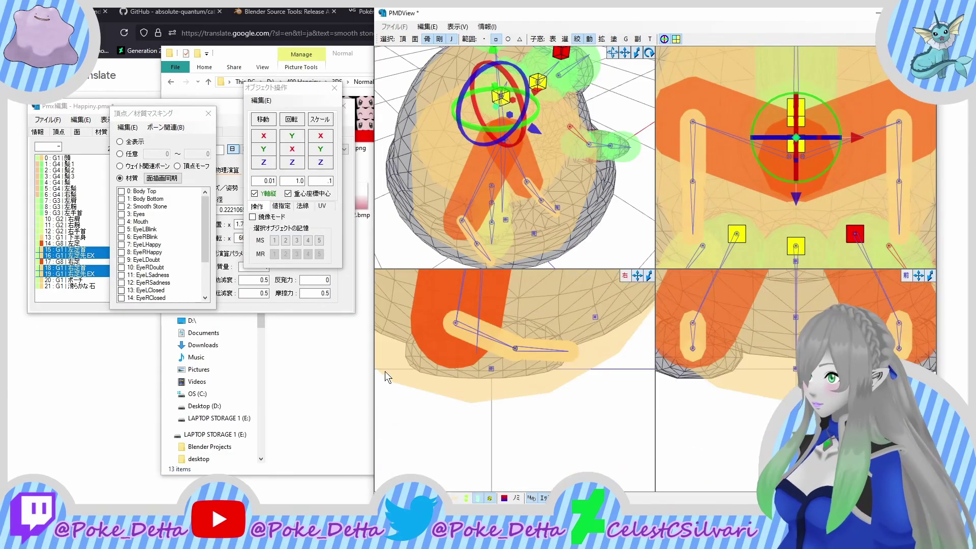
click(196, 208)
click(148, 199)
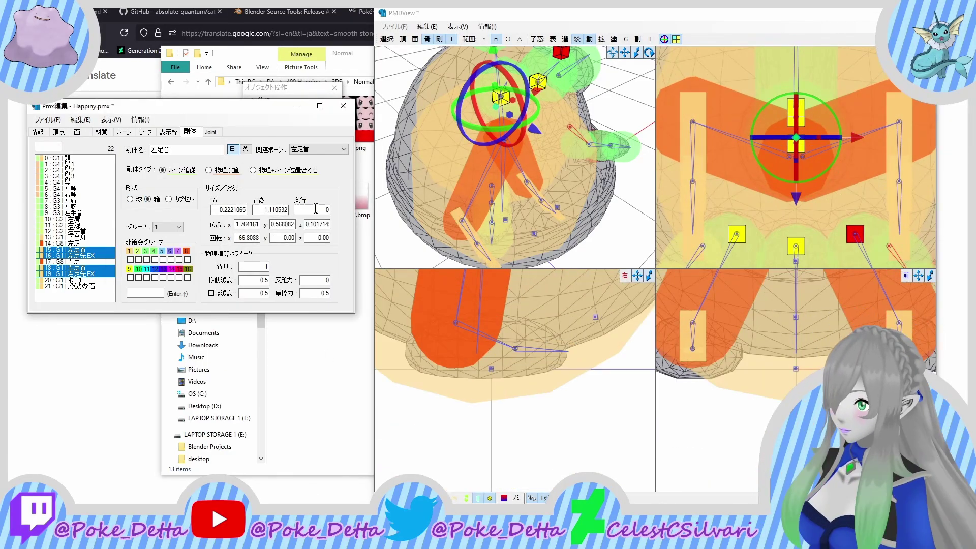
text(.1)
Step: Set the X rotation of the four foot boxes to 90
double_click(247, 238)
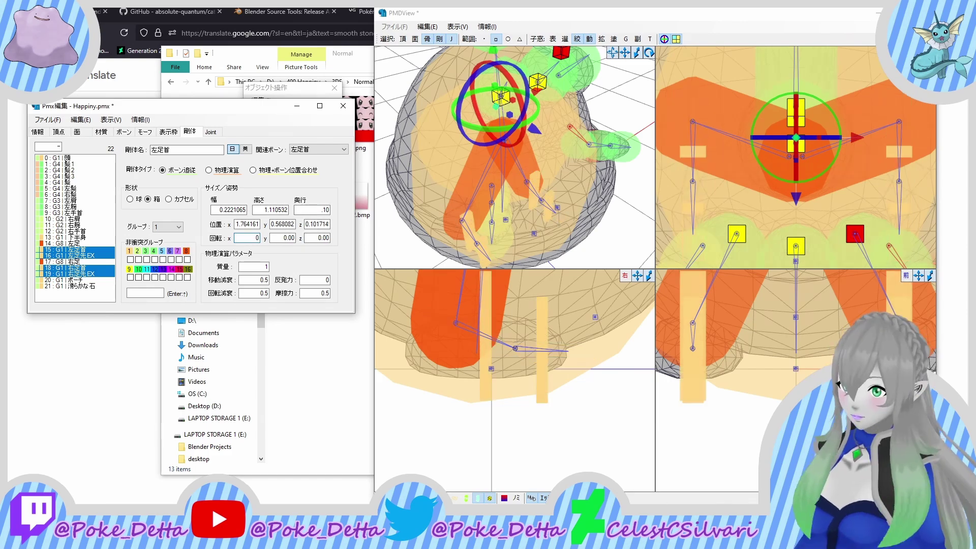
text(0)
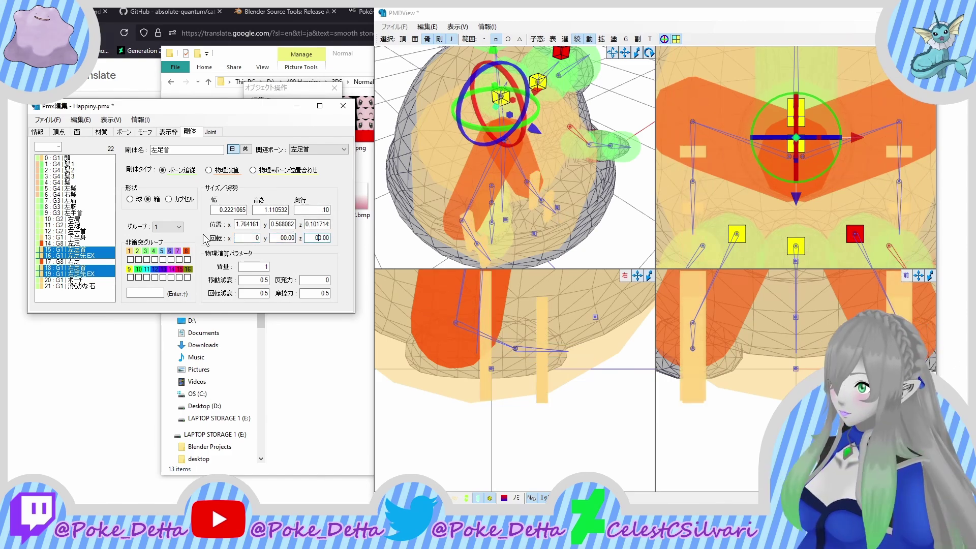
double_click(247, 237)
text(90)
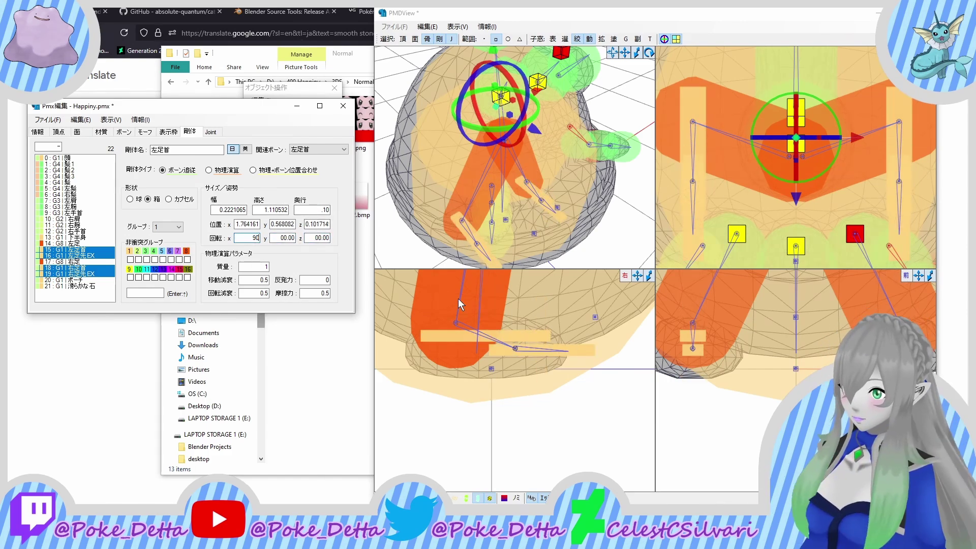
Step: Bring the four foot boxes to one common height and lower them to a Y position of about 0.2
click(595, 76)
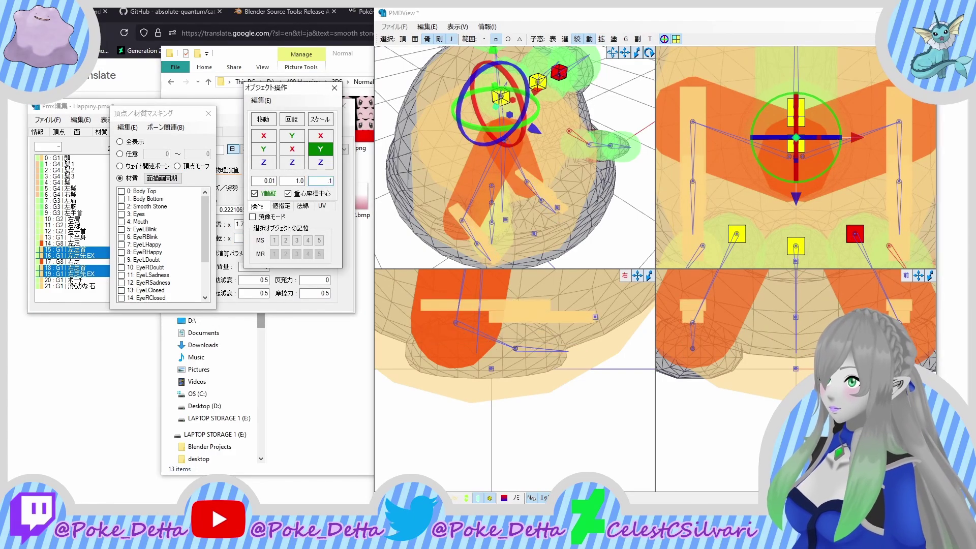
click(490, 475)
click(95, 250)
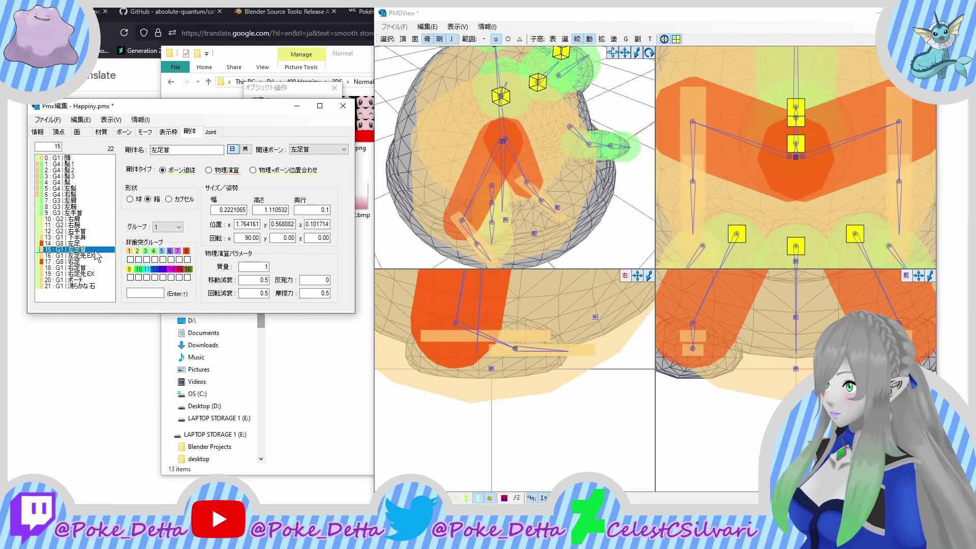
ctrl+click(71, 256)
ctrl+click(71, 268)
ctrl+click(71, 273)
click(405, 342)
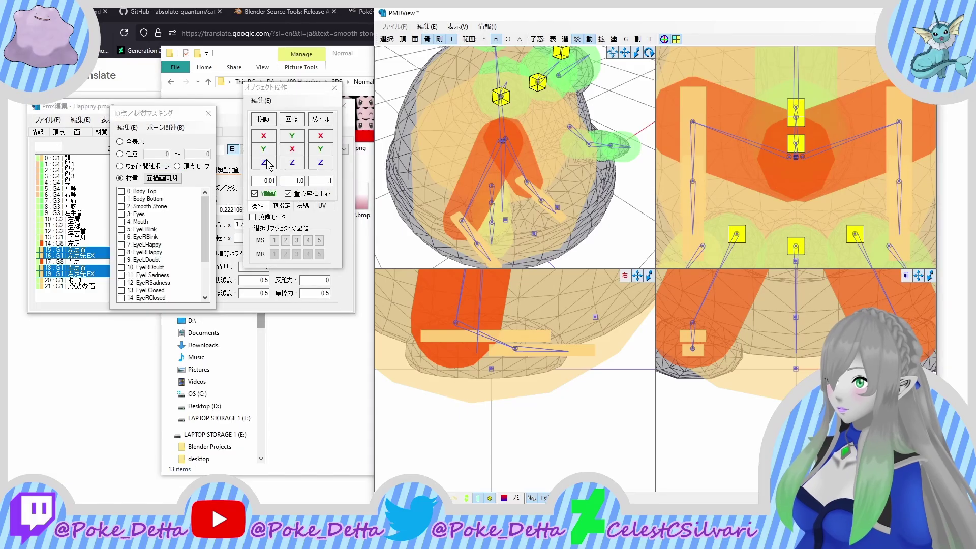
click(268, 165)
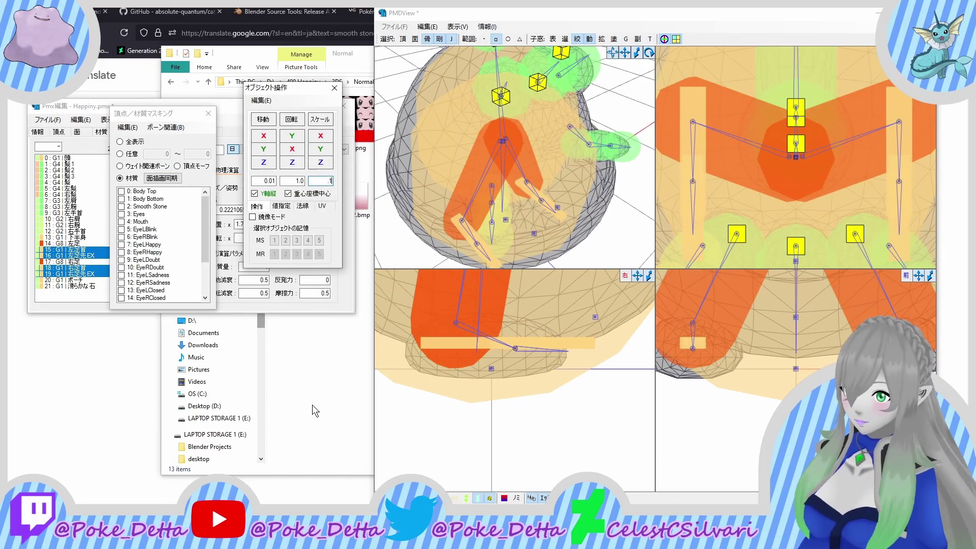
click(448, 441)
drag(513, 284, 513, 299)
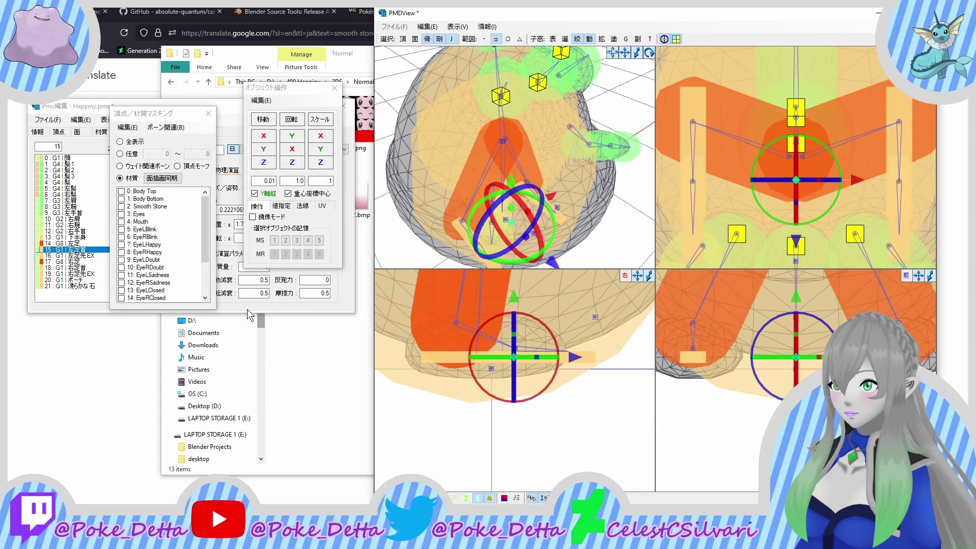
Step: Set the four foot boxes to a width of 0.8, a height of 0.5 and a depth of 0.4
click(74, 292)
ctrl+click(90, 250)
ctrl+click(66, 269)
ctrl+click(76, 275)
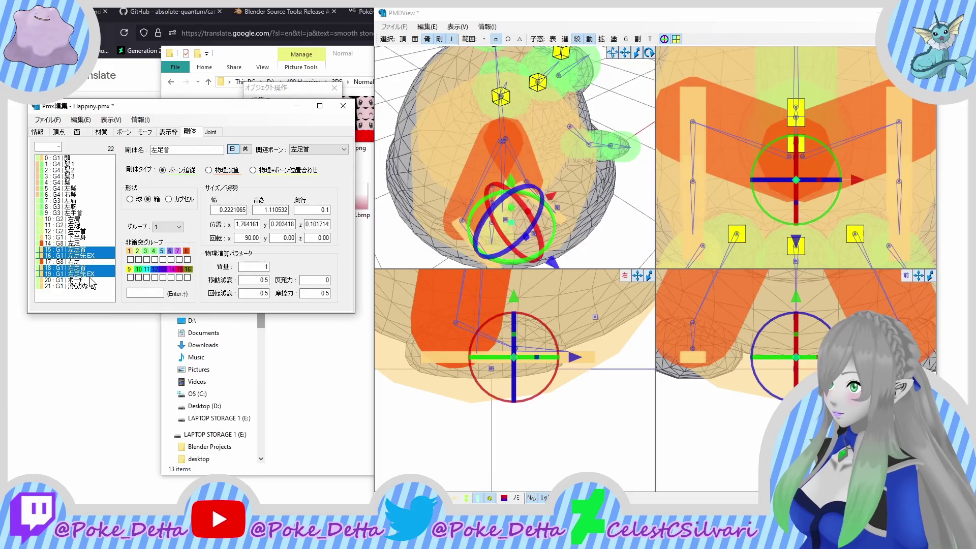
drag(255, 209, 346, 208)
double_click(305, 213)
text(.4)
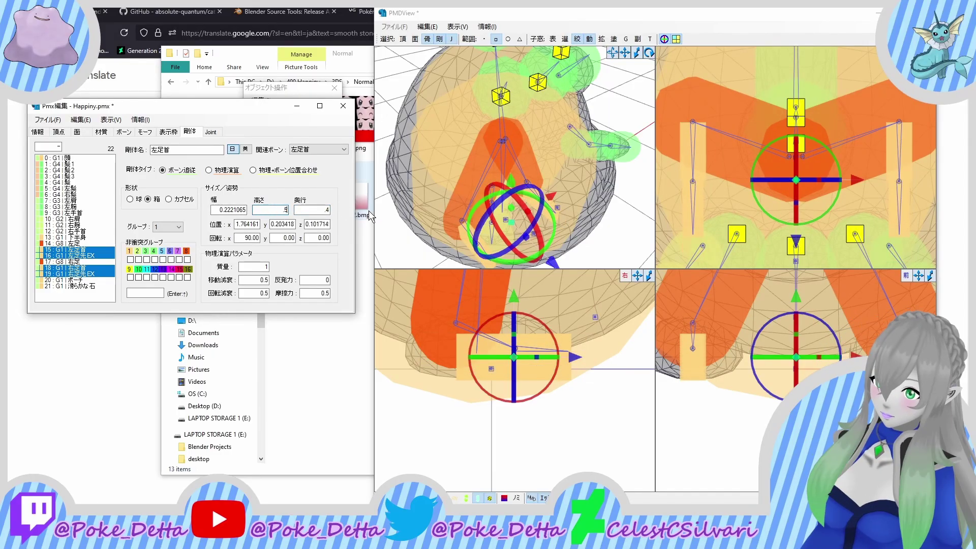
text(.5)
double_click(214, 210)
text(.4)
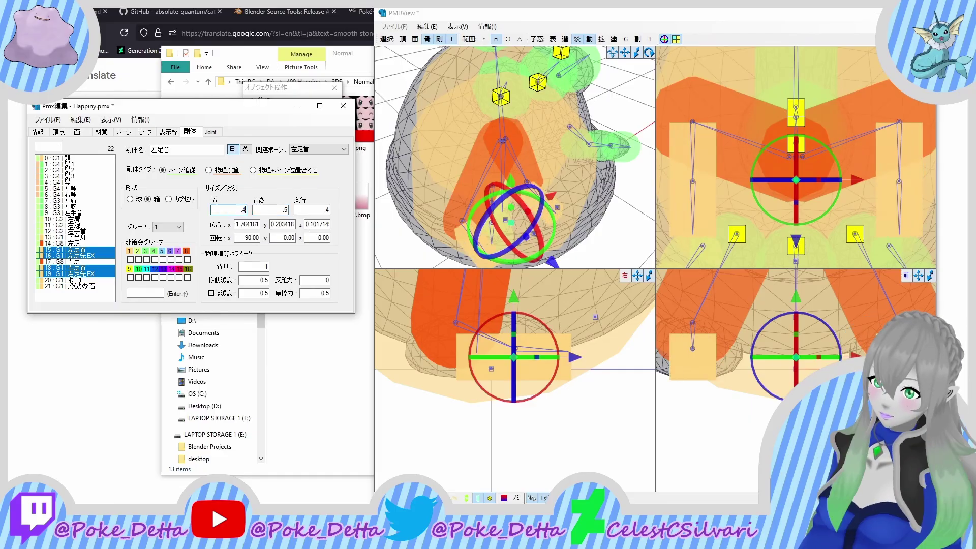
key(BackSpace)
text(8)
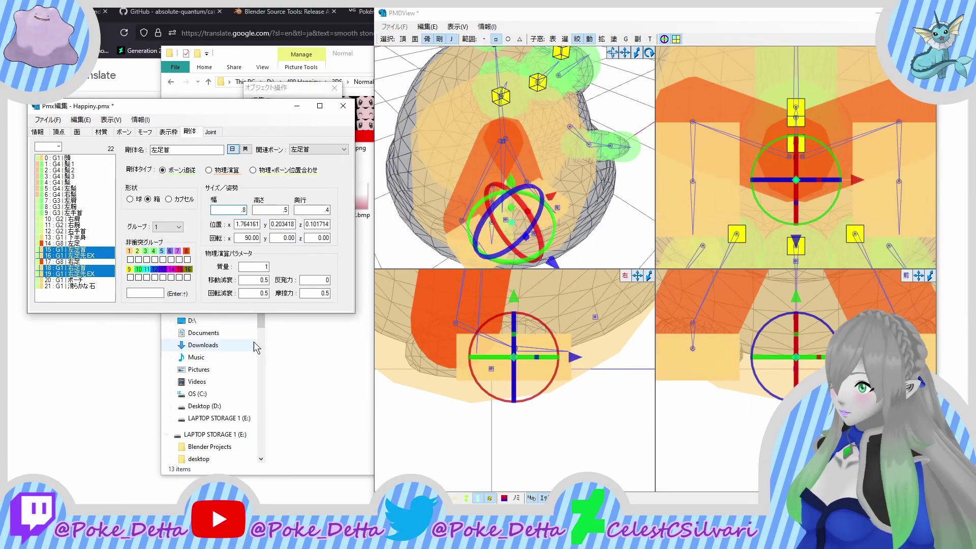
Step: Shift the 左足首 and 右足首 boxes backward together along Z to a position of about 0.53
click(81, 250)
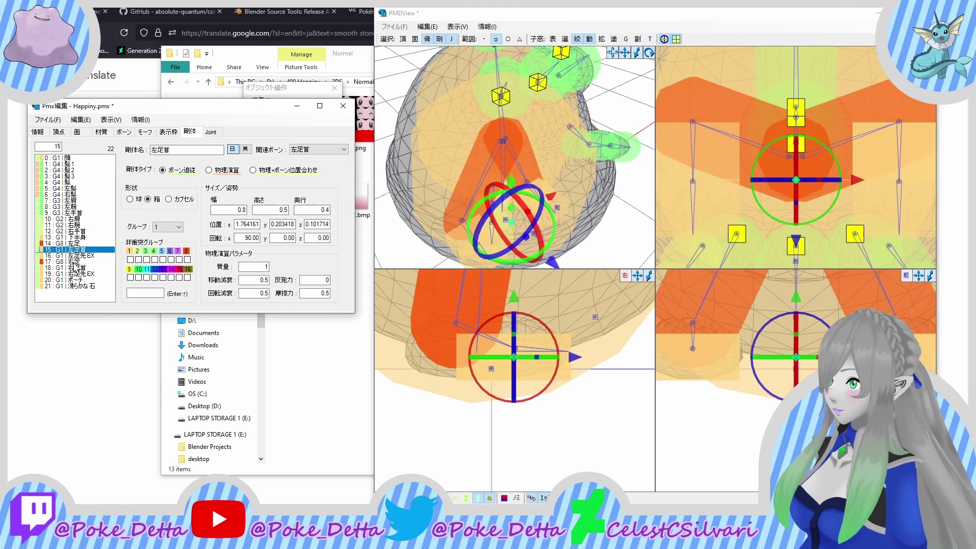
ctrl+click(71, 268)
click(564, 356)
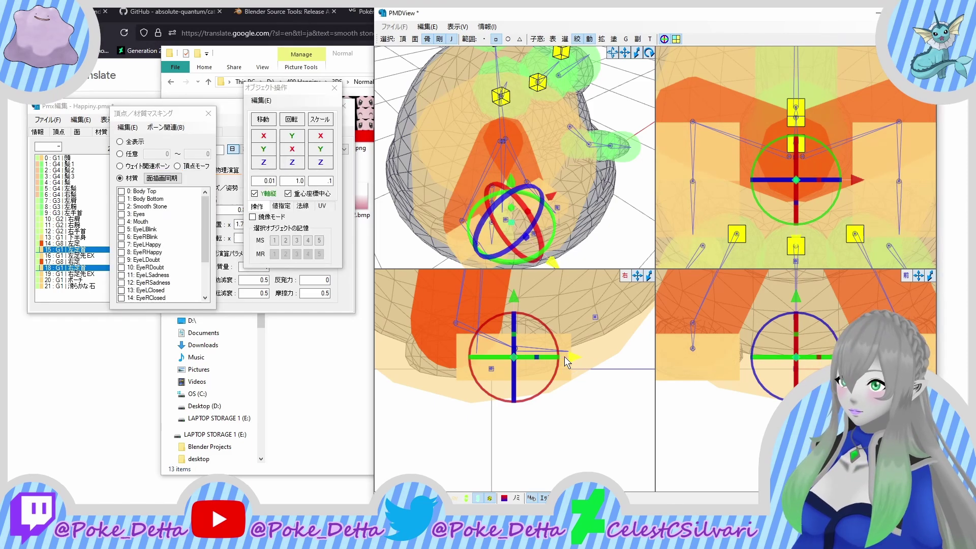
Step: Set the height of the 左足首 and 右足首 boxes to 0.9 and shift both farther backward along Z behind the toe boxes
click(81, 250)
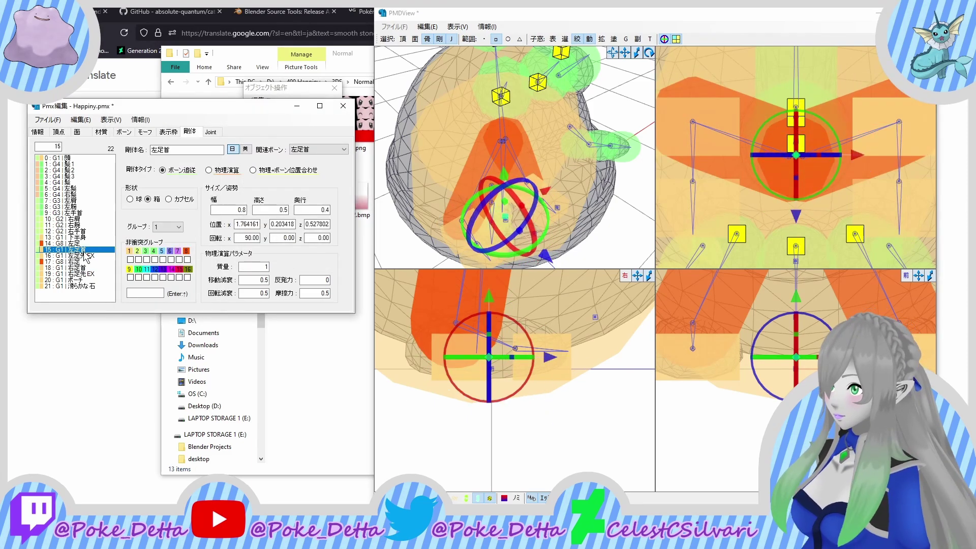
ctrl+click(74, 268)
double_click(275, 209)
text(8)
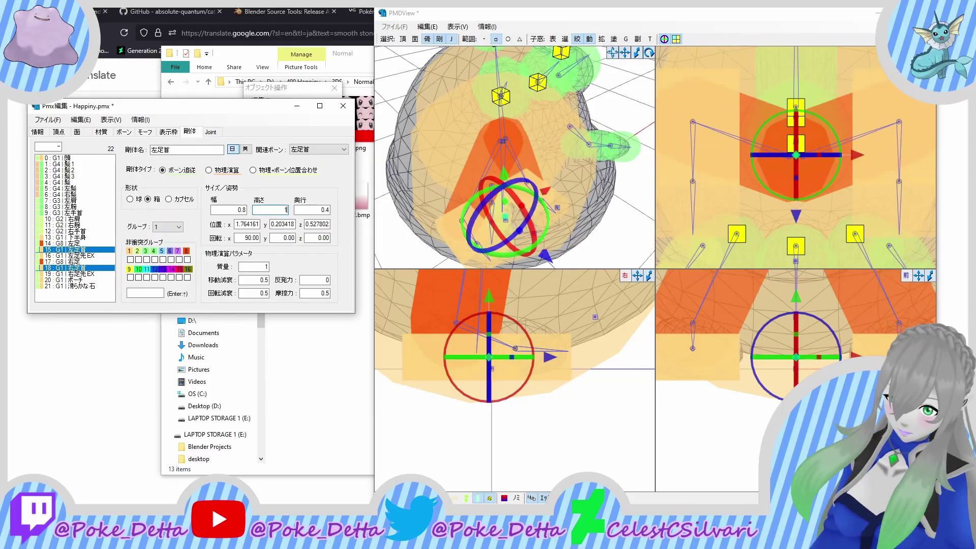
key(BackSpace)
text(9)
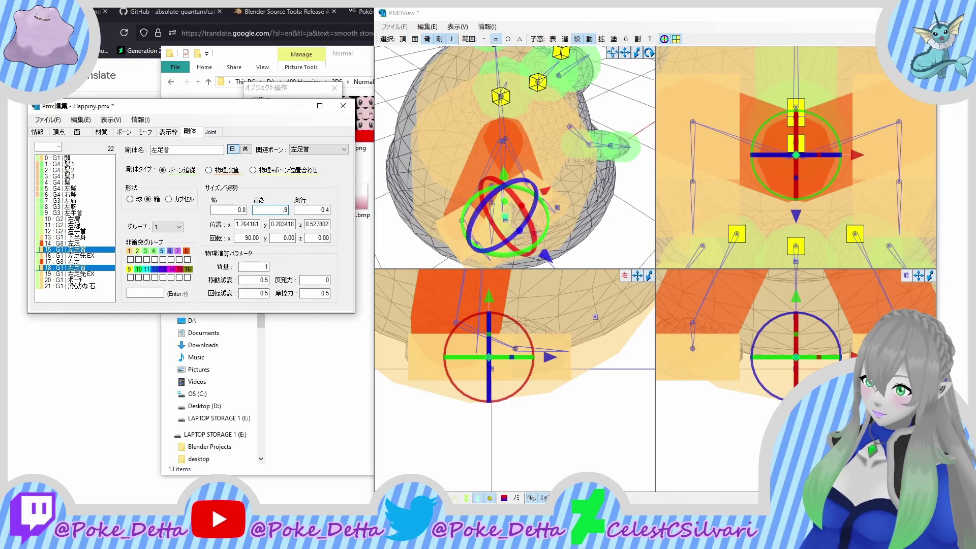
click(547, 355)
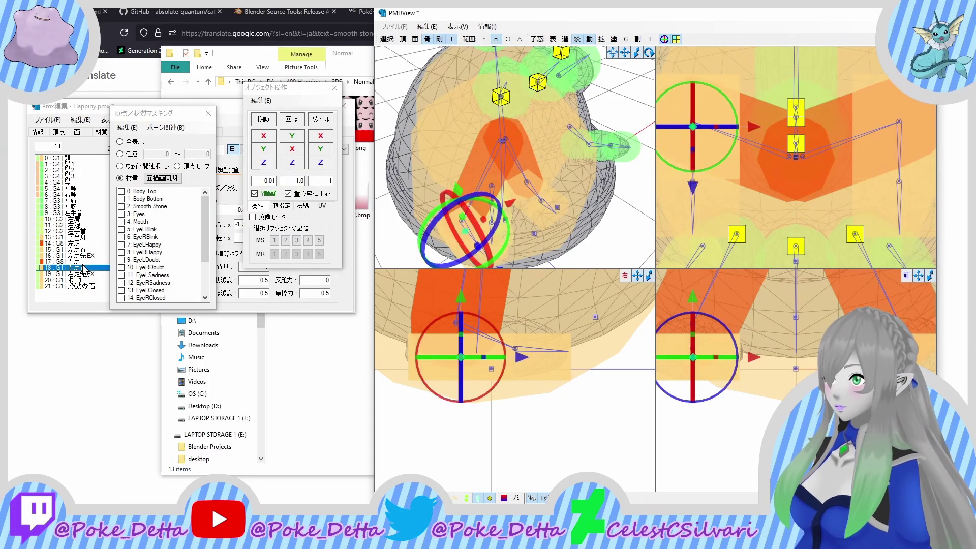
ctrl+click(74, 250)
click(514, 364)
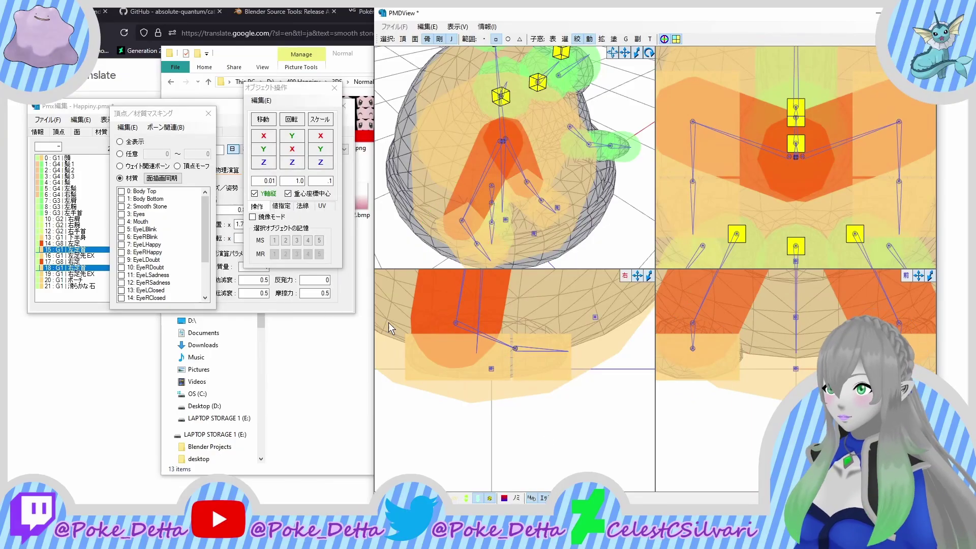
Step: Align the side-hair joints by pasting the 右髪 joint's Y position into the 左髪 joint
scroll(389, 322, down, 5)
middle_drag(501, 300, 455, 359)
scroll(455, 359, up, 5)
click(443, 322)
click(444, 366)
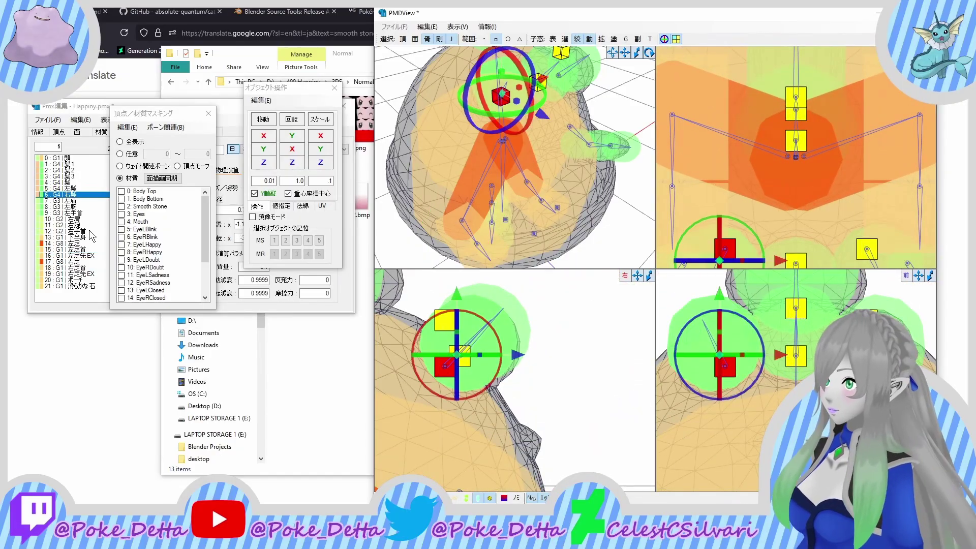
click(91, 235)
click(210, 131)
click(74, 192)
click(81, 185)
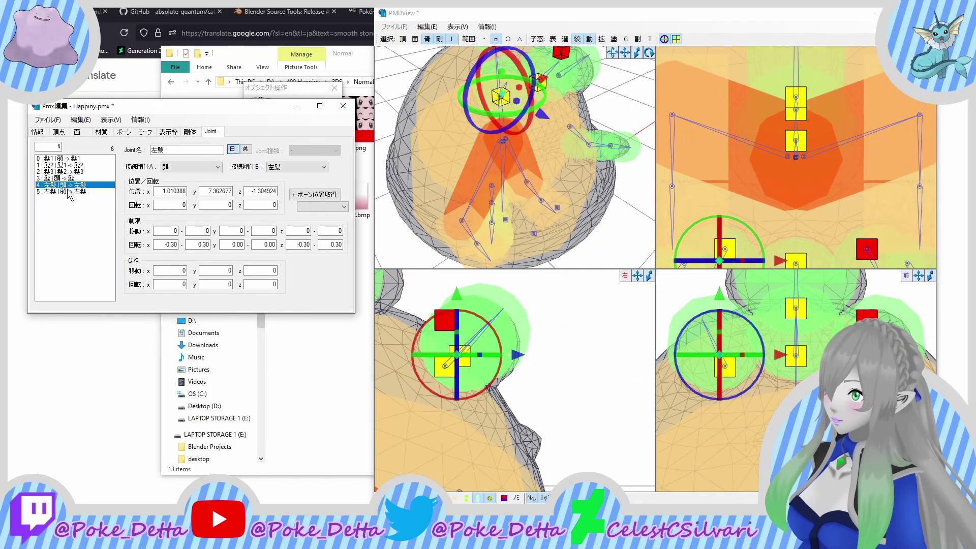
click(81, 192)
right_click(81, 185)
drag(231, 192, 202, 191)
right_click(202, 191)
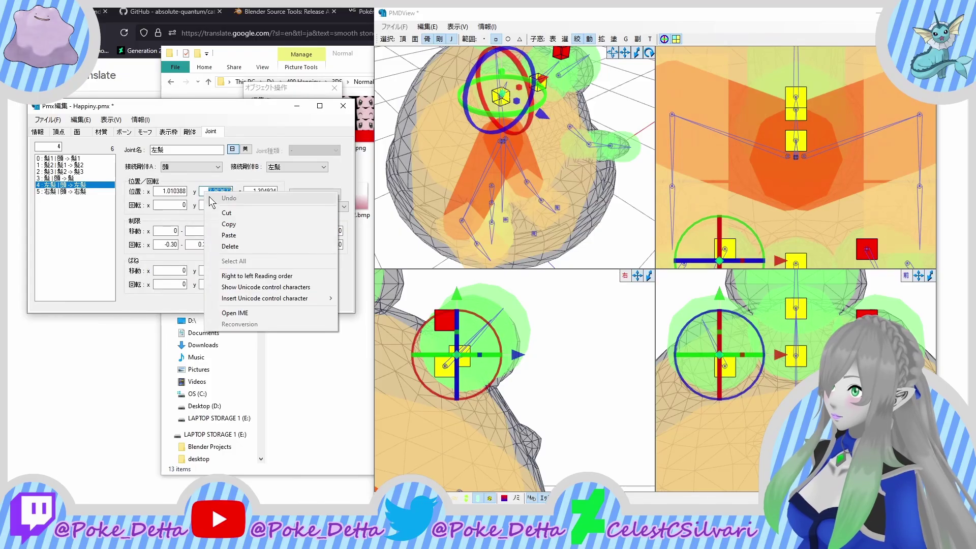
click(239, 235)
click(595, 325)
Step: Change the ポーチ rigid body to a box shape and turn off bone and joint selection in the model view
scroll(496, 328, down, 4)
scroll(496, 328, down, 6)
middle_drag(476, 467, 470, 376)
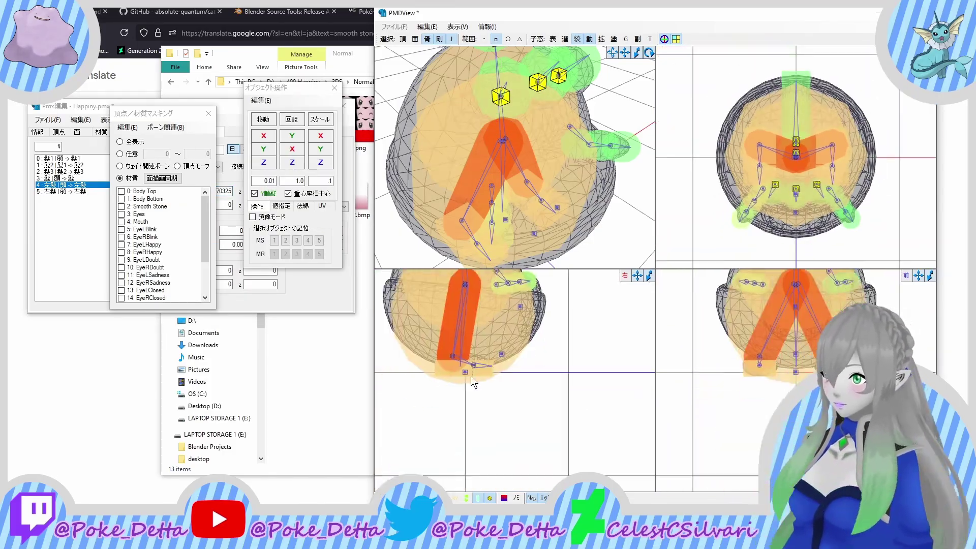
scroll(471, 376, up, 4)
middle_drag(409, 299, 428, 357)
click(43, 184)
click(190, 131)
click(91, 280)
click(147, 199)
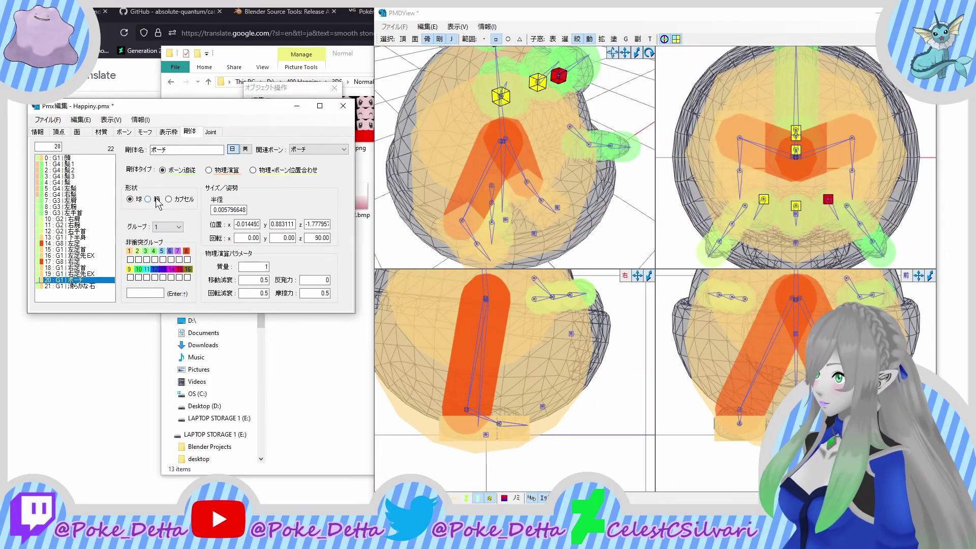
click(311, 209)
text(.1)
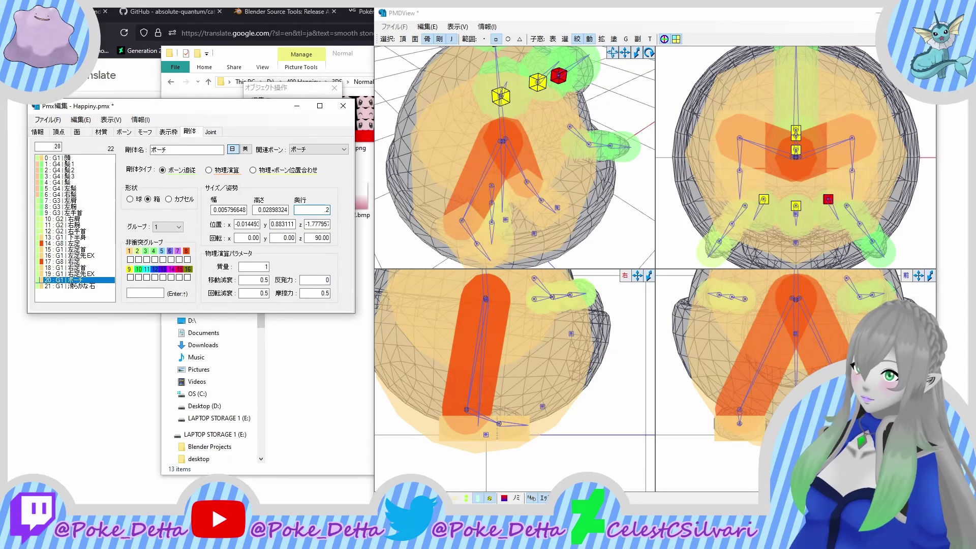
click(451, 39)
click(427, 40)
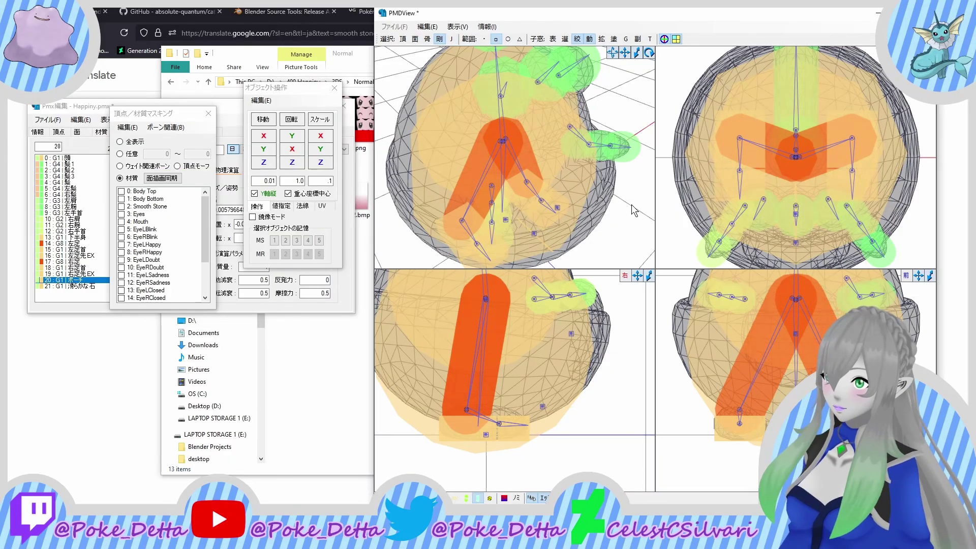
Step: Set the ポーチ box's rotation to 0 on all axes and its width, height and depth to 1
click(80, 273)
click(76, 279)
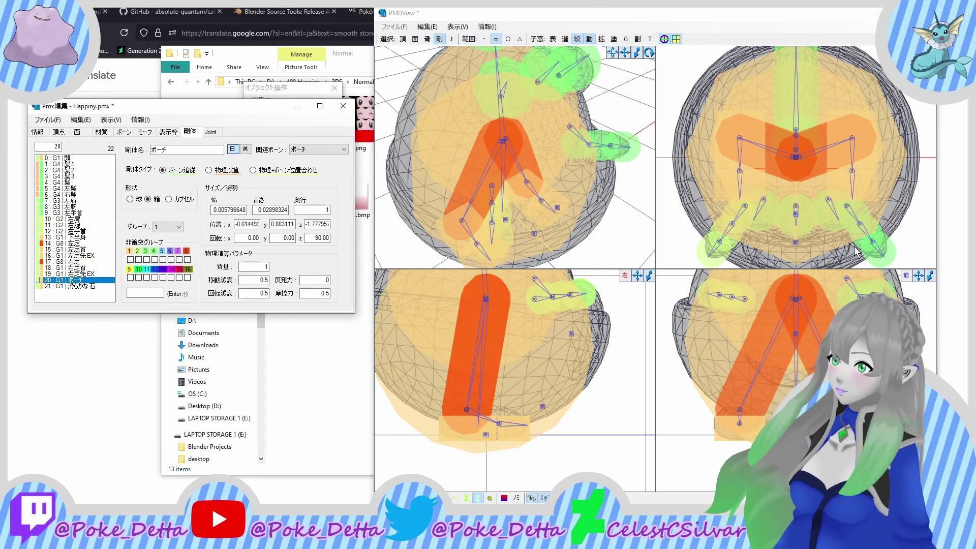
key(Tab)
key(Tab)
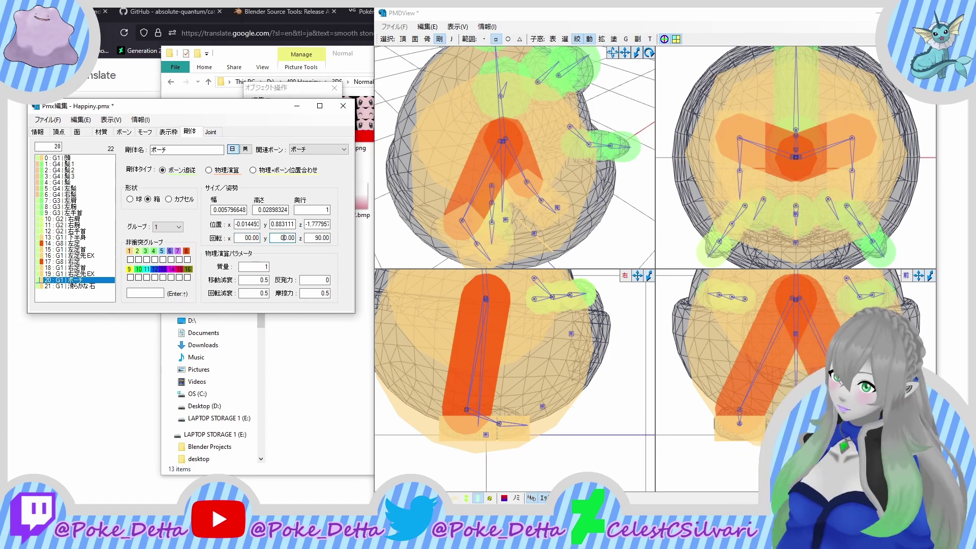
drag(257, 210, 432, 215)
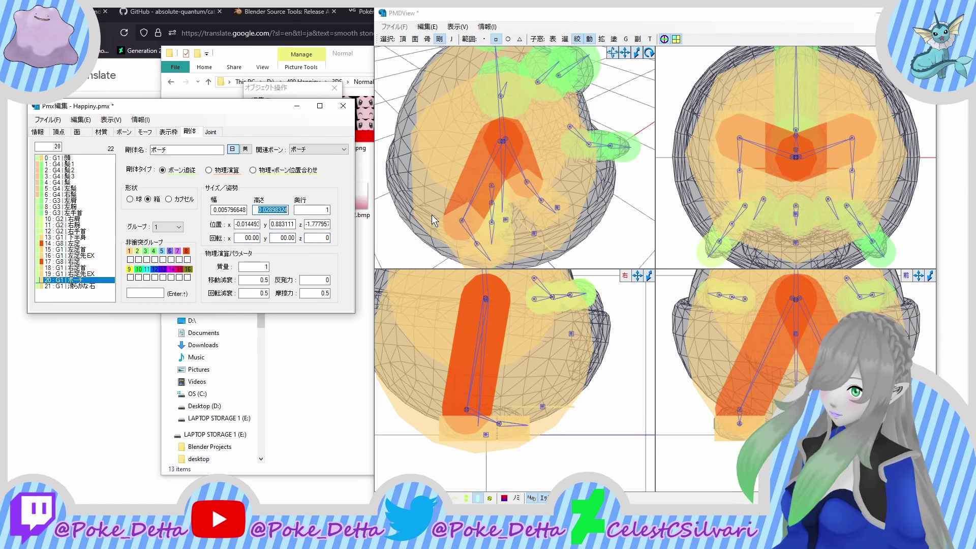
text(1)
key(shift+Tab)
text(1)
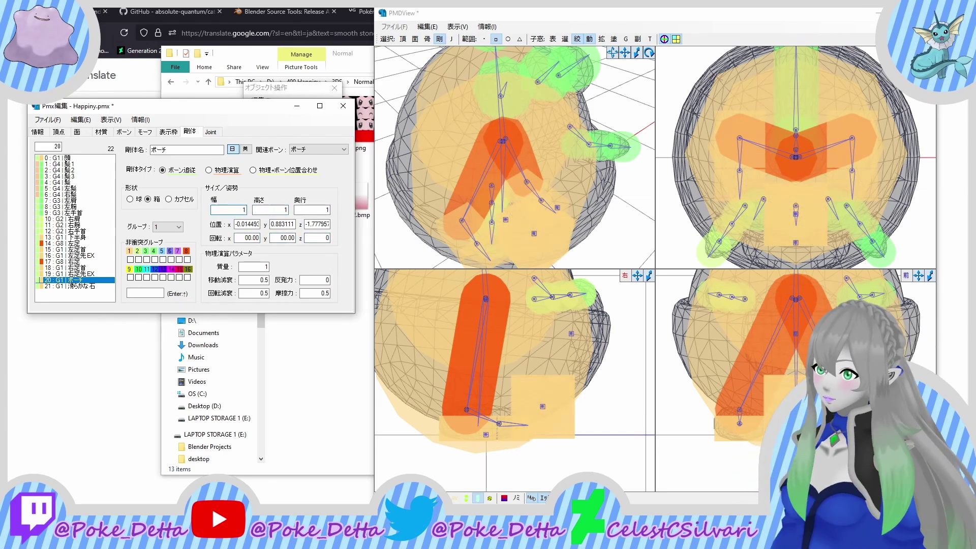
Step: Set the ポーチ box to a width of 2, a height of 2 and a depth of 0.2
text(2)
key(Tab)
text(.2)
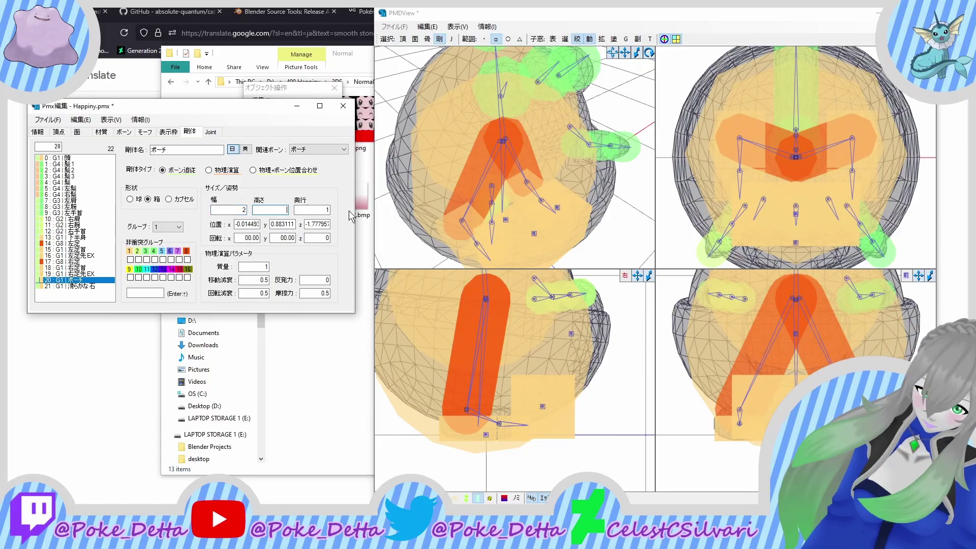
key(Tab)
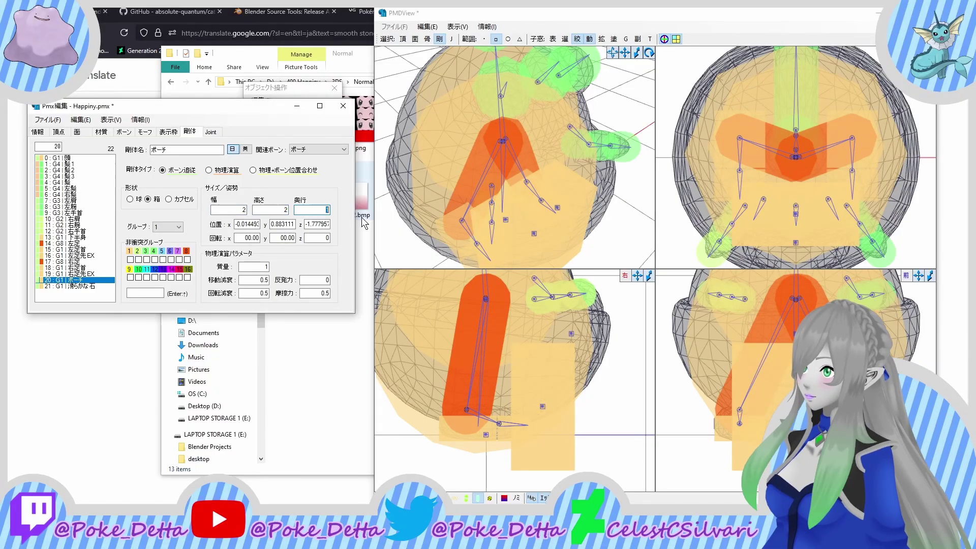
text(.1)
key(BackSpace)
text(3)
key(BackSpace)
text(2)
Step: Move the ポーチ box forward and up and tilt it along the curved front of the lower body
click(544, 458)
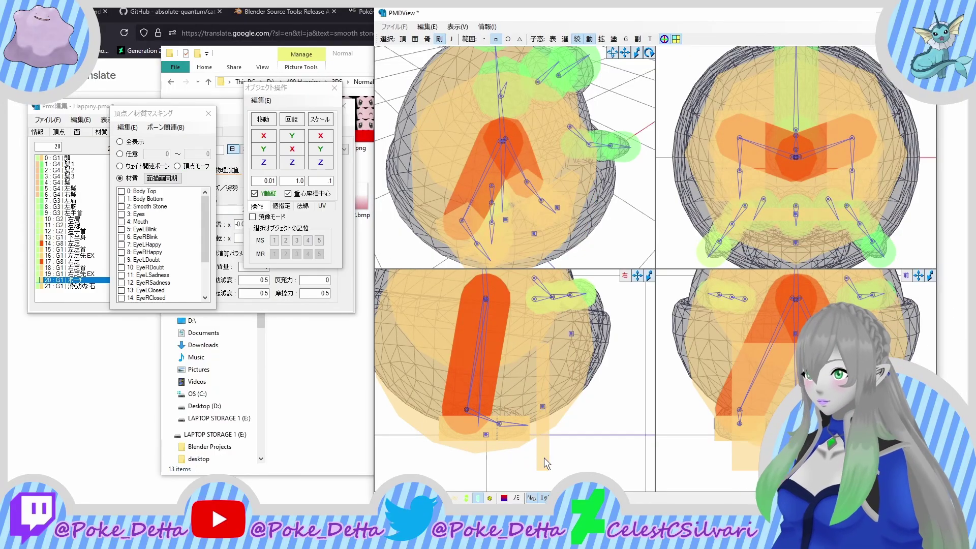
click(542, 406)
drag(541, 406, 568, 367)
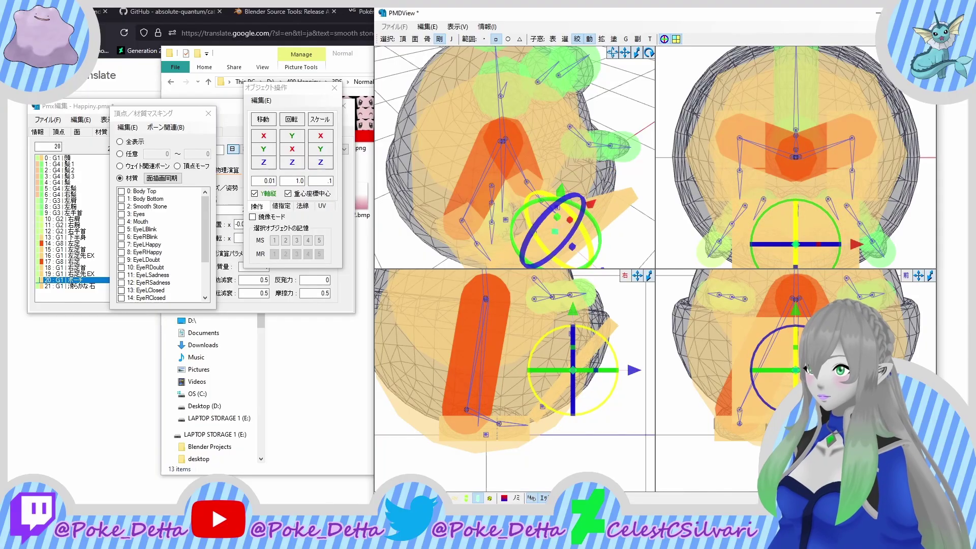
Step: Change the 滑らかな石 rigid body to a box with width, height and depth all set to 0.5
click(101, 304)
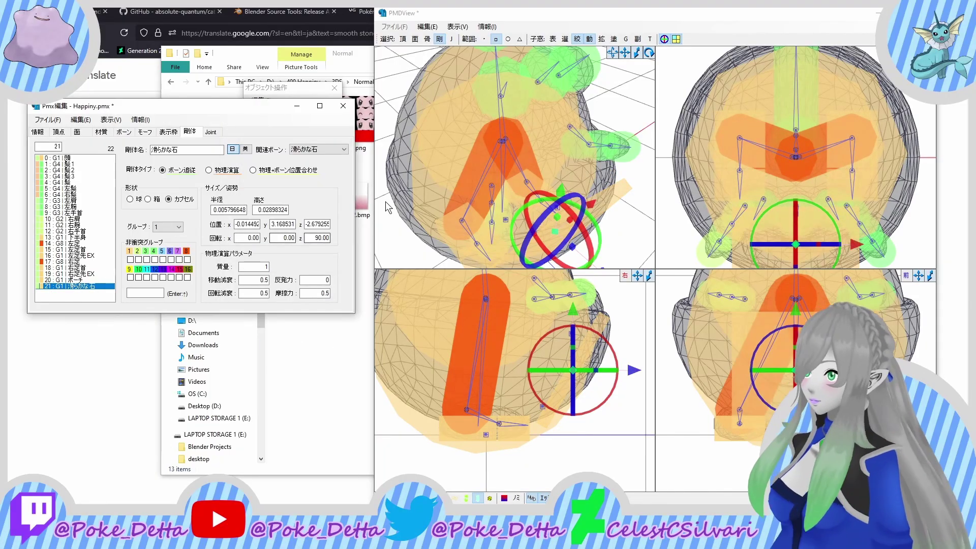
click(155, 199)
text(.1)
key(BackSpace)
text(5)
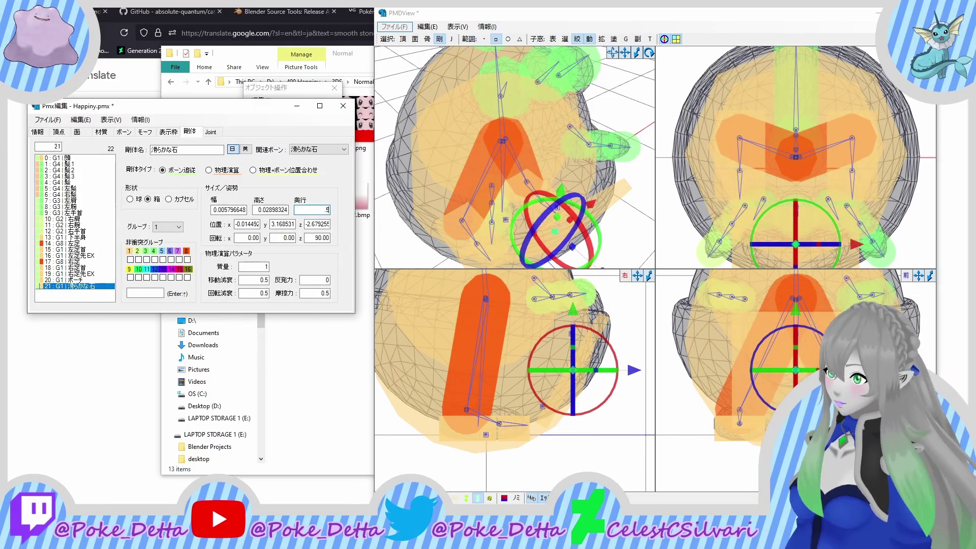
double_click(258, 209)
text(.5)
double_click(228, 209)
text(.5)
Step: Mask the model to show only the Smooth Stone material and select the 滑らかな石 rigid body
scroll(541, 336, up, 2)
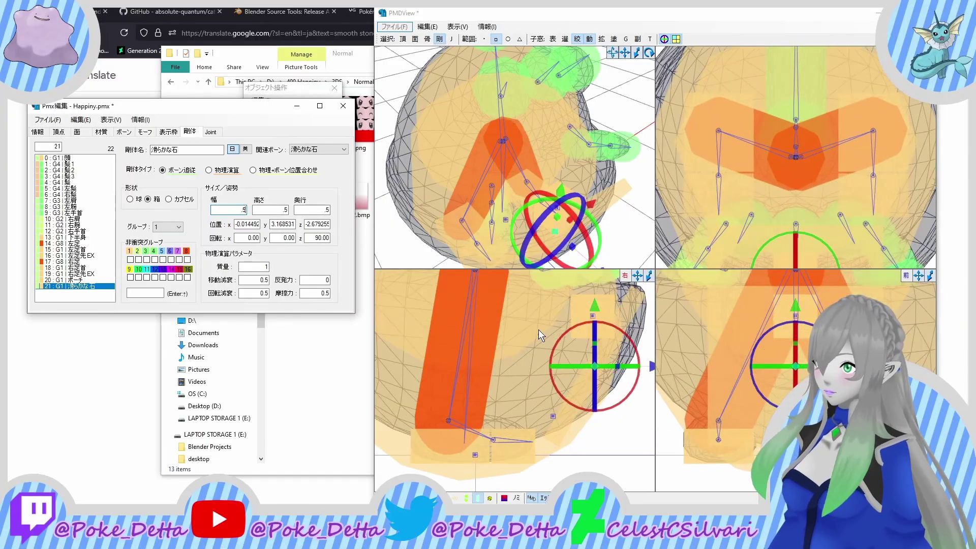
scroll(540, 335, up, 1)
click(292, 87)
click(163, 179)
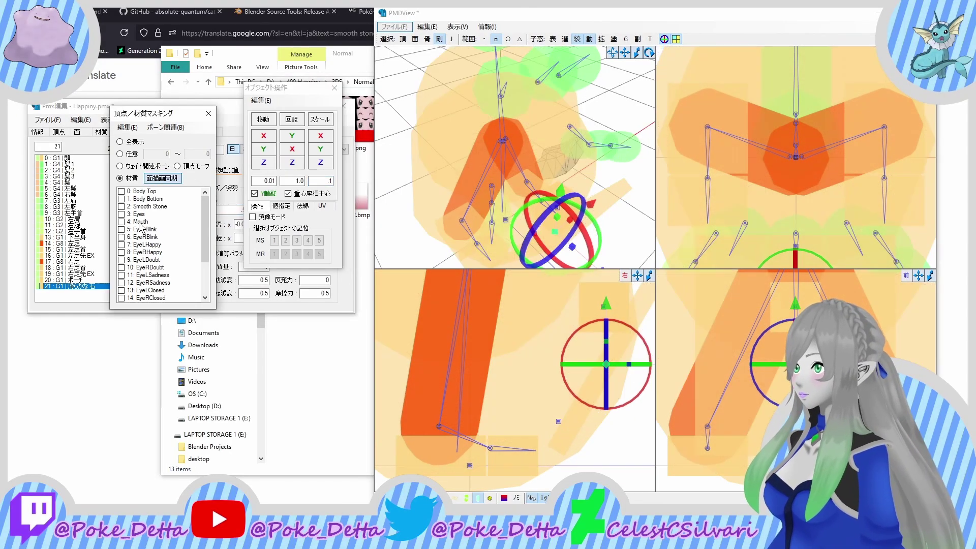
click(142, 207)
middle_drag(593, 310, 463, 350)
scroll(556, 364, down, 2)
click(83, 287)
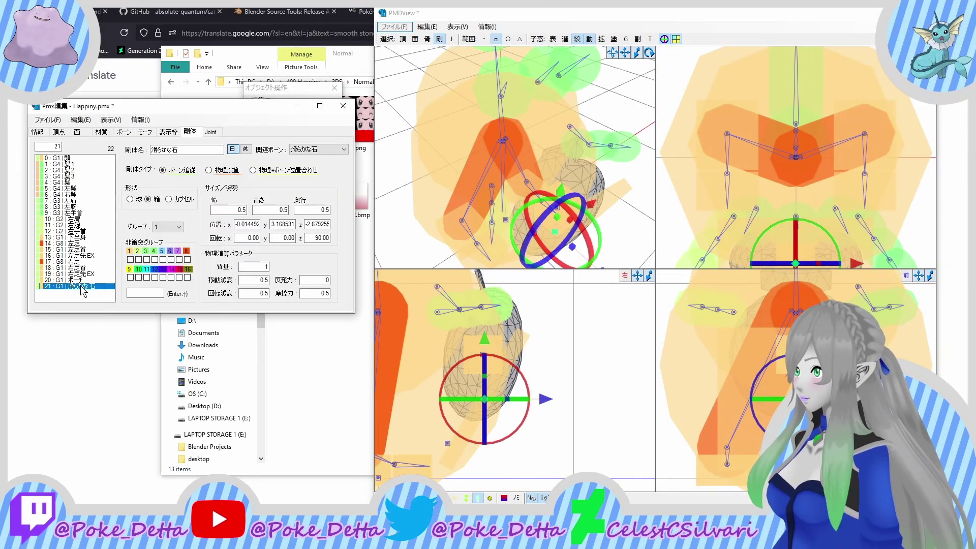
click(90, 280)
click(92, 286)
Step: Size the 滑らかな石 box to 1.6 wide, 1.6 high and 1 deep, then raise and tilt it to fit the stone mesh
double_click(225, 210)
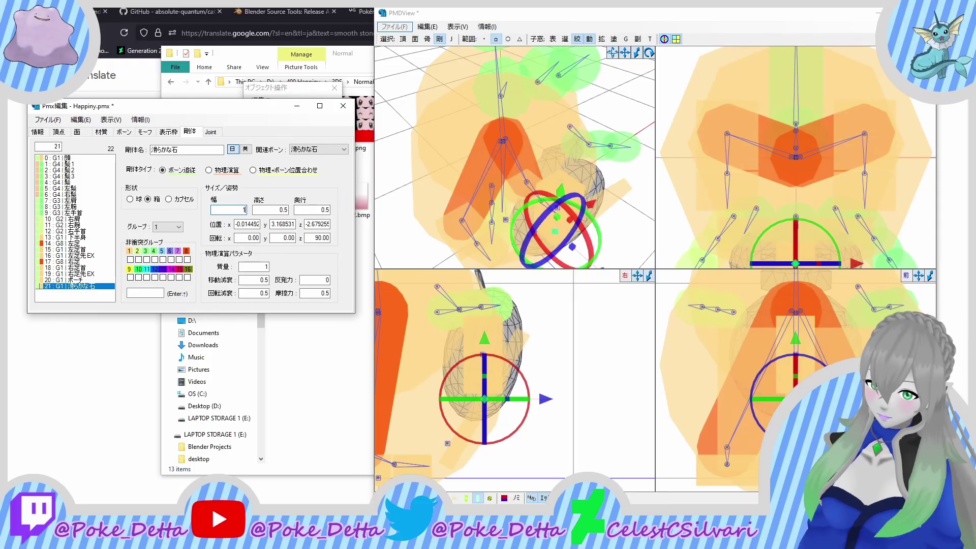
text(1.6)
key(Tab)
text(1.6)
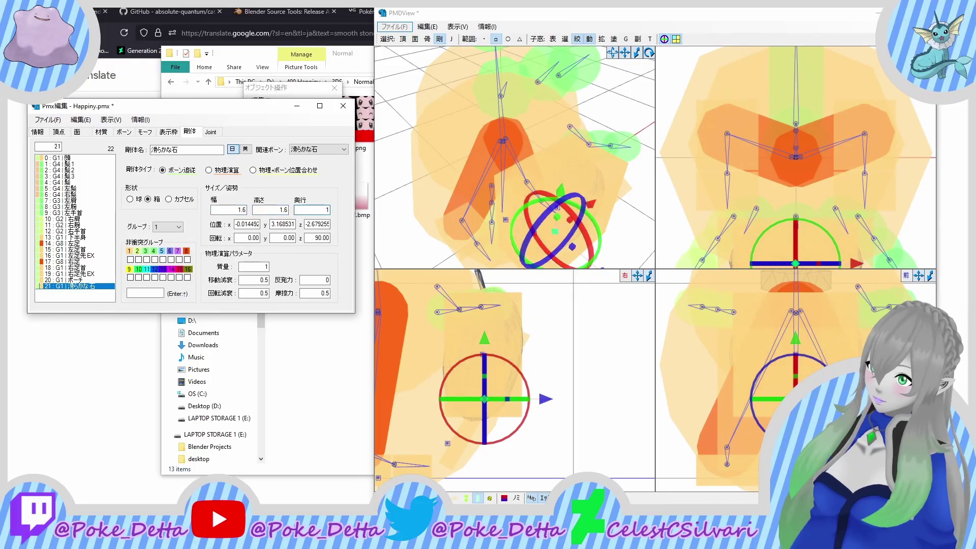
click(453, 348)
click(447, 328)
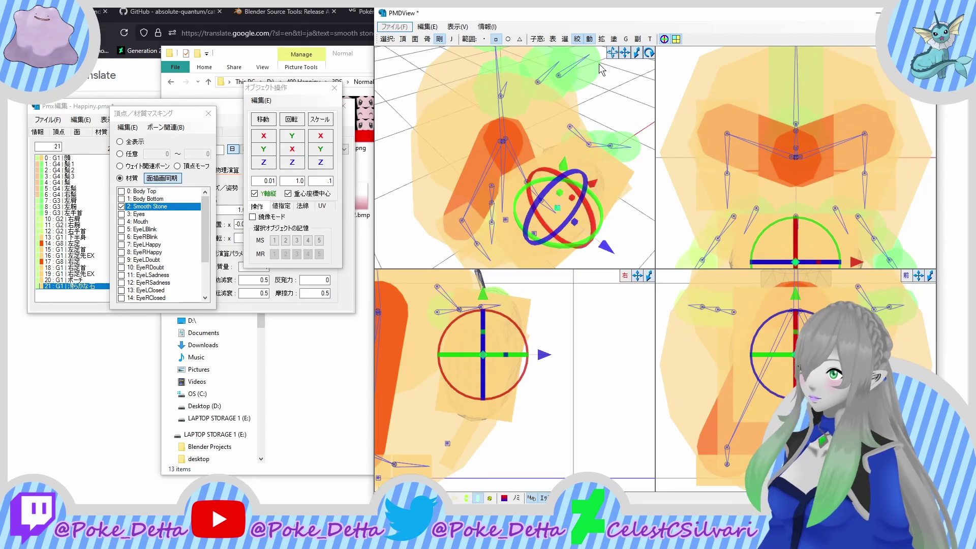
Step: Switch to a single perspective view and turn off the material masking to show the whole model
click(676, 39)
scroll(551, 331, down, 3)
right_drag(551, 331, 513, 328)
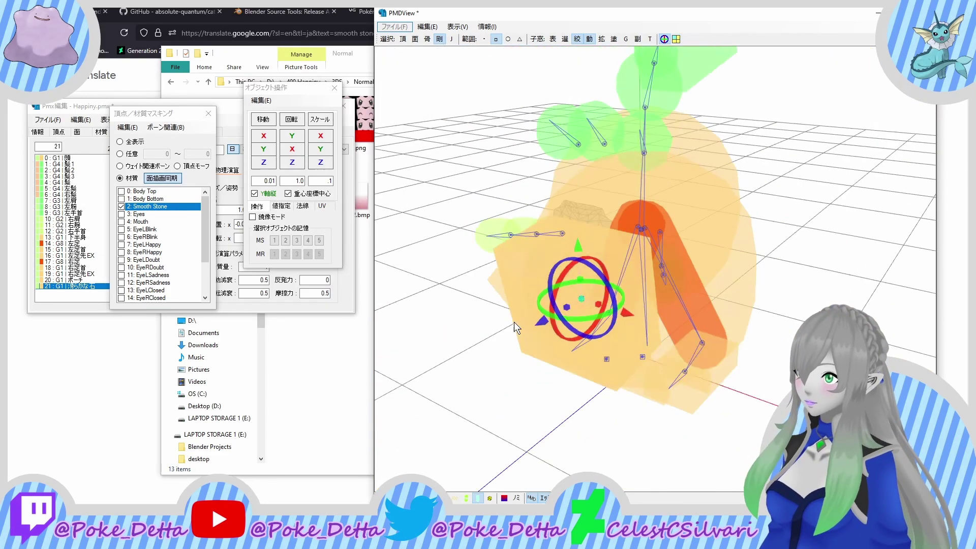
click(157, 179)
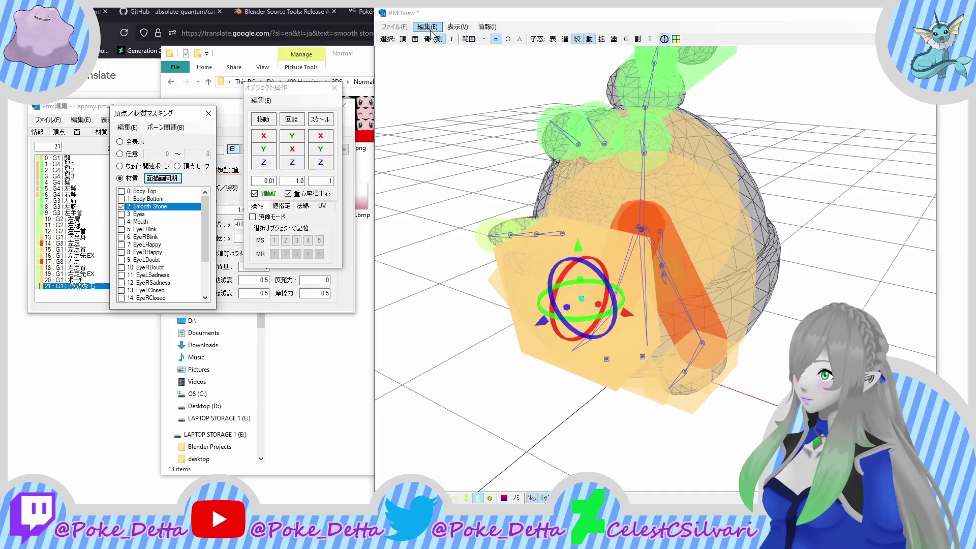
Step: Show the model with shaded materials and display its rigid bodies and joints, checking how they fit around the body
click(402, 39)
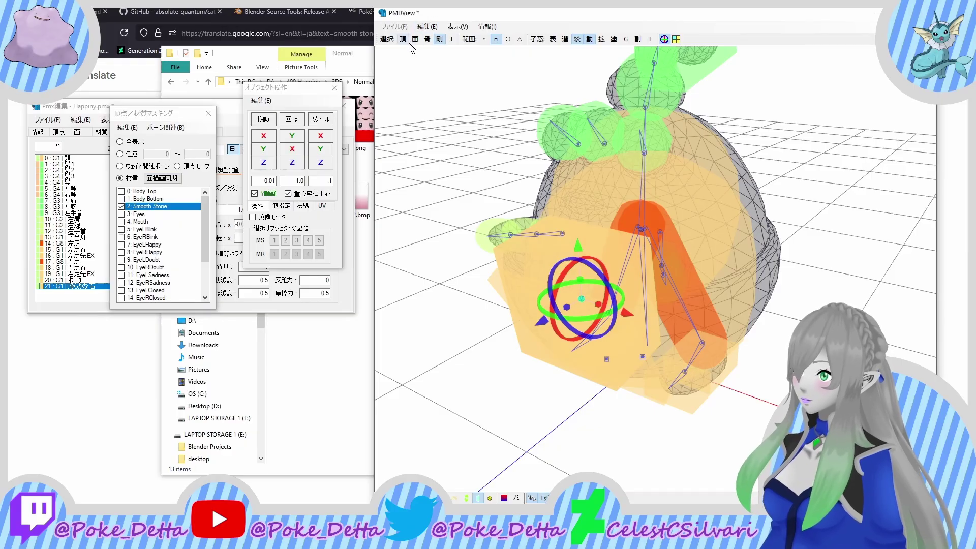
click(439, 40)
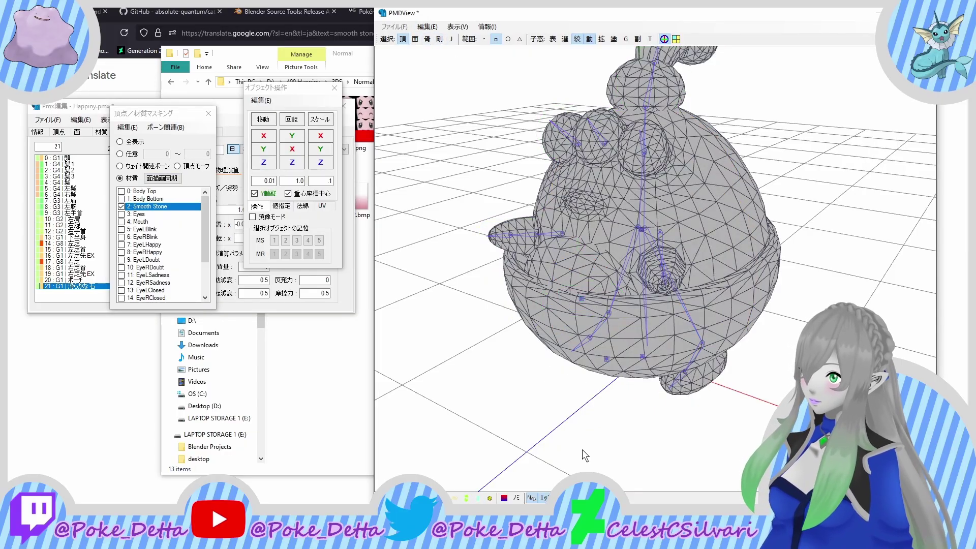
right_click(585, 431)
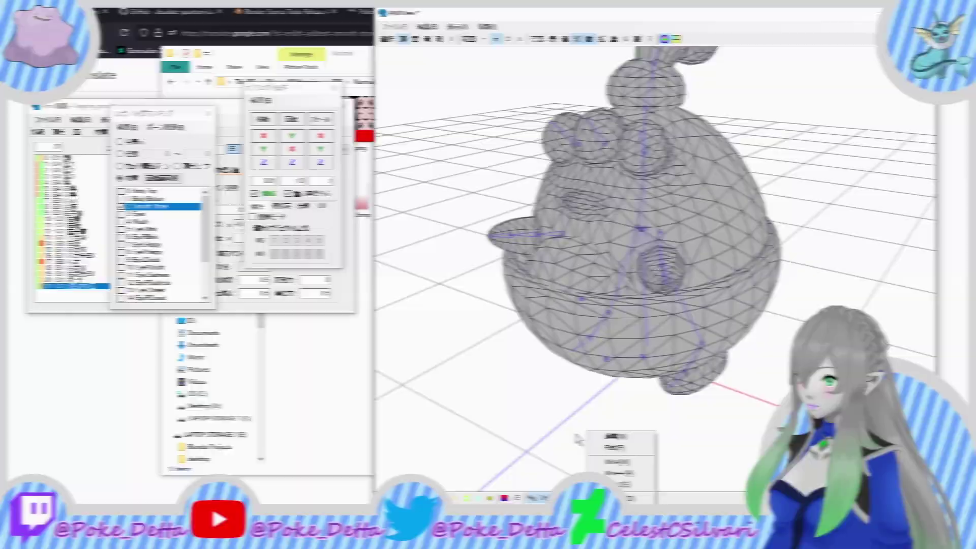
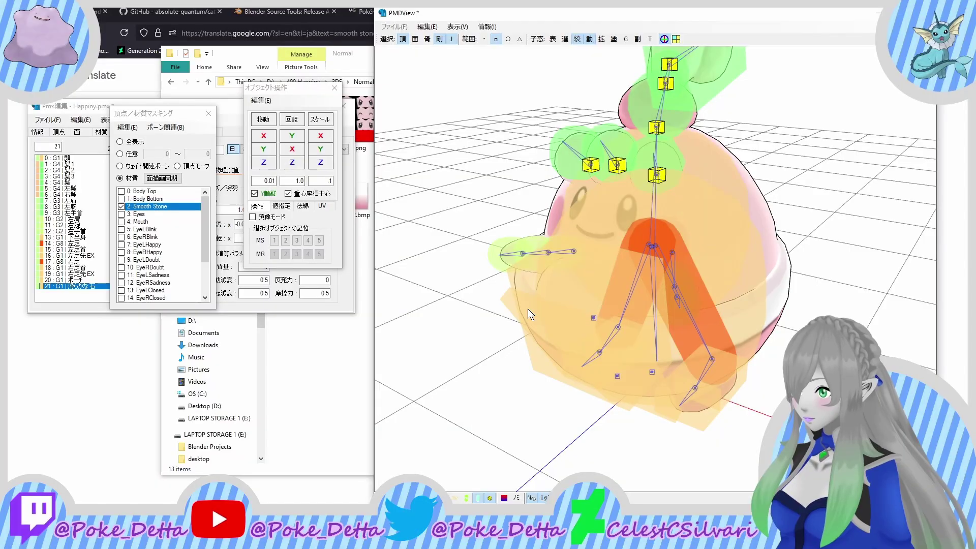
middle_drag(528, 309, 522, 321)
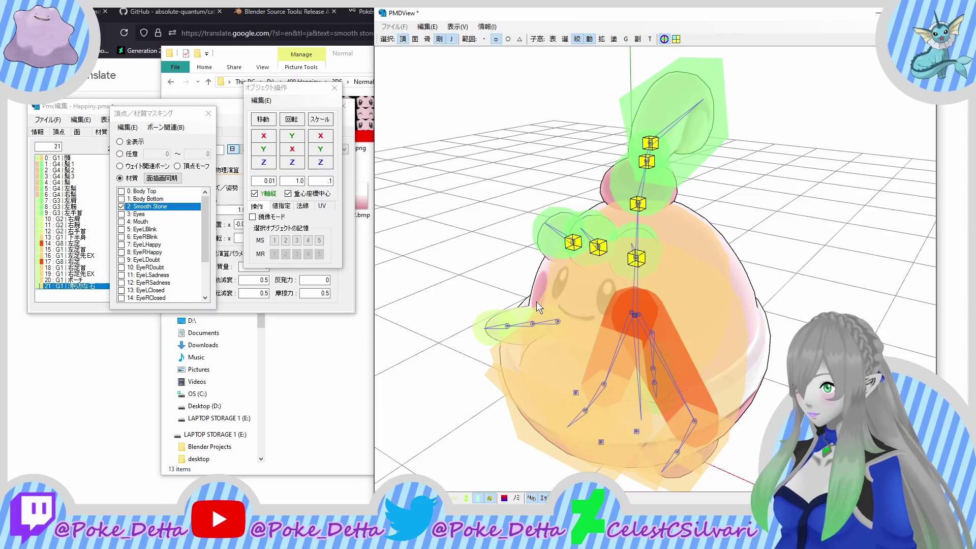
mouse_move(649, 271)
right_down()
mouse_move(602, 277)
mouse_move(746, 257)
mouse_move(645, 272)
right_up()
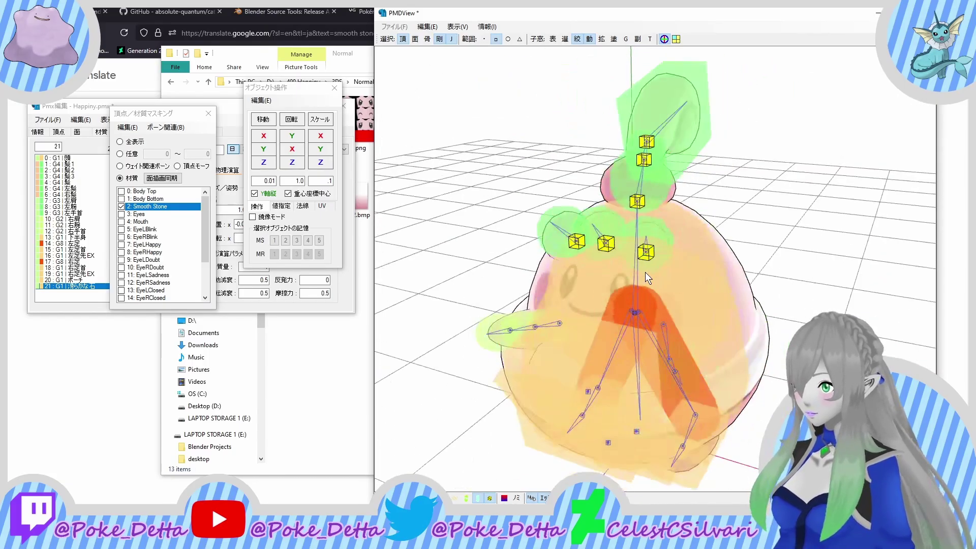
Step: Hide the joints and rigid bodies and turn the textured model to a front view
click(449, 43)
click(440, 42)
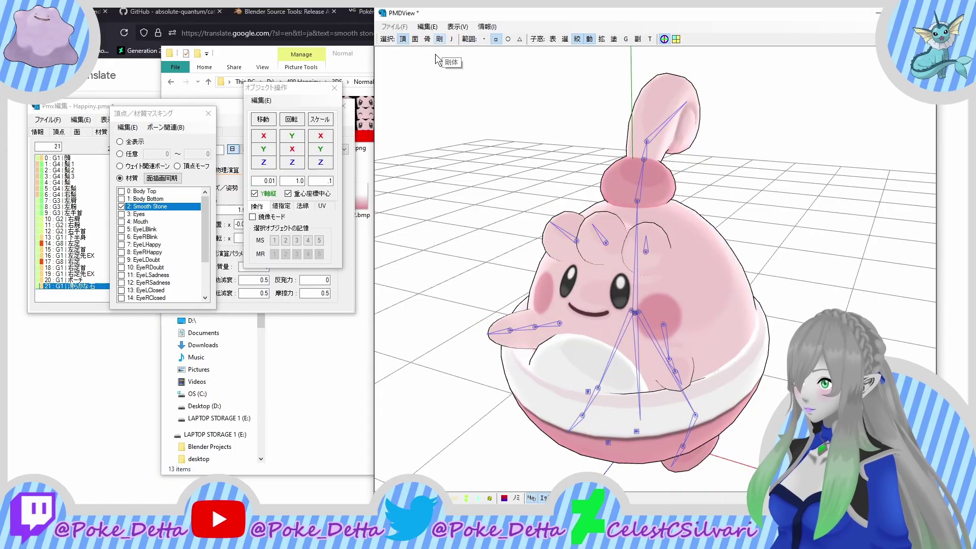
right_drag(478, 140, 484, 135)
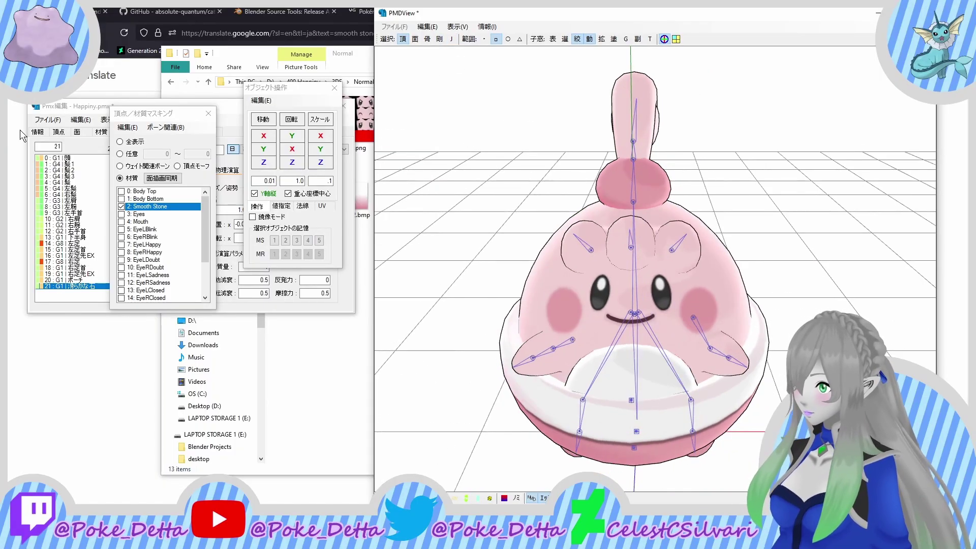
click(82, 121)
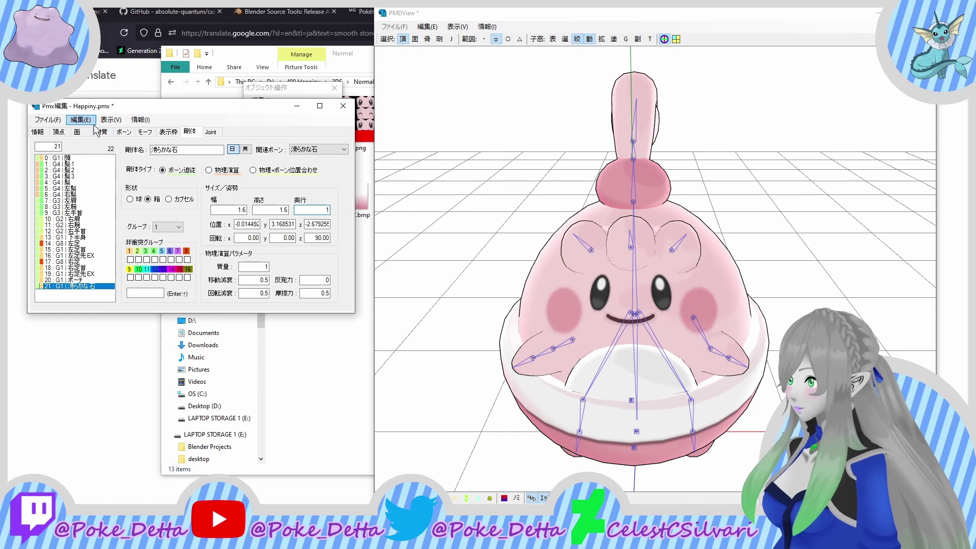
click(81, 120)
click(131, 136)
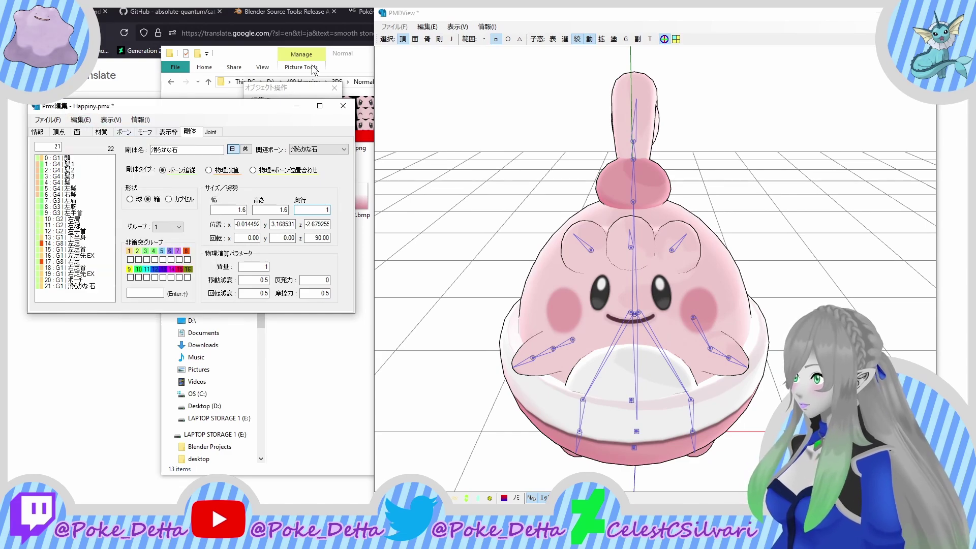
click(426, 26)
click(436, 39)
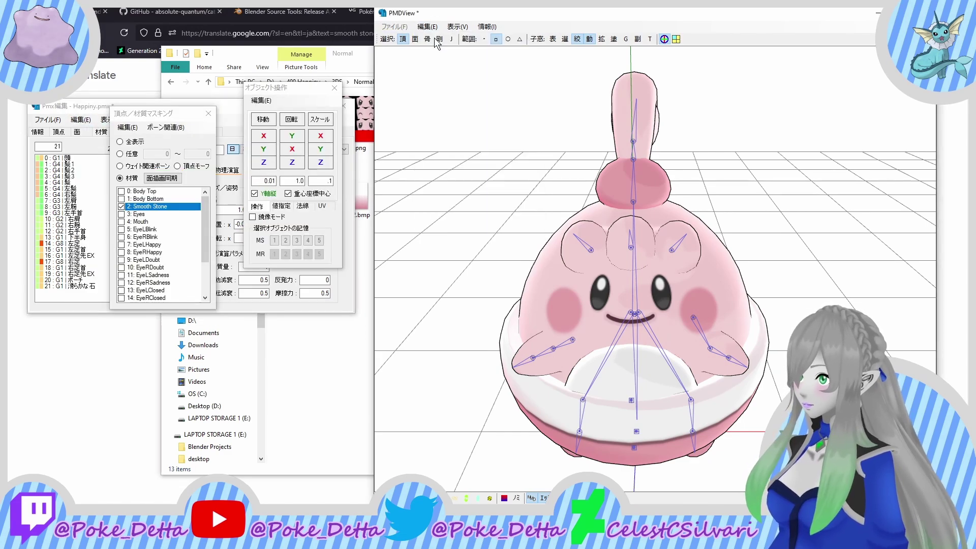
Step: Use batch name correction (名称の一括修正) to generate the rigid bodies' English names from their Japanese names with the dictionary, and apply them
click(87, 123)
click(81, 120)
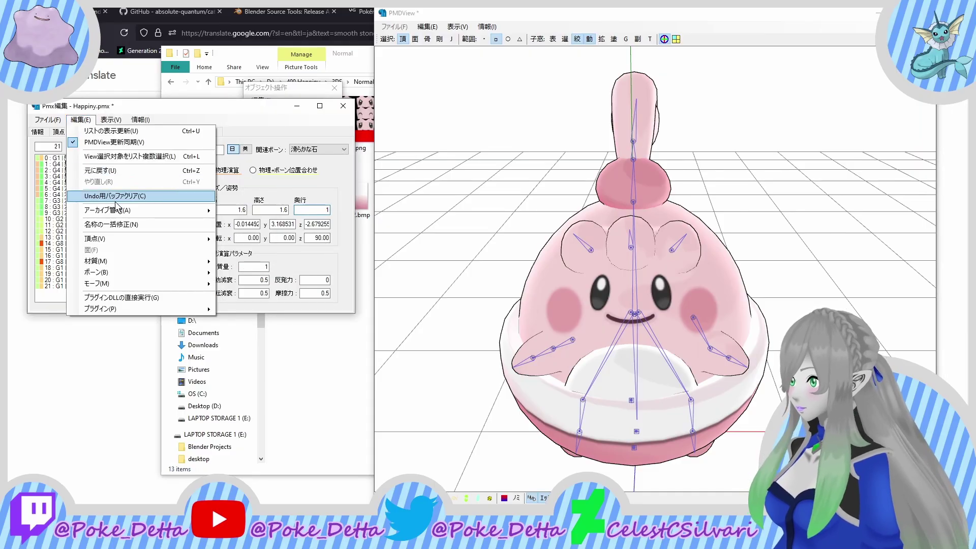
click(120, 225)
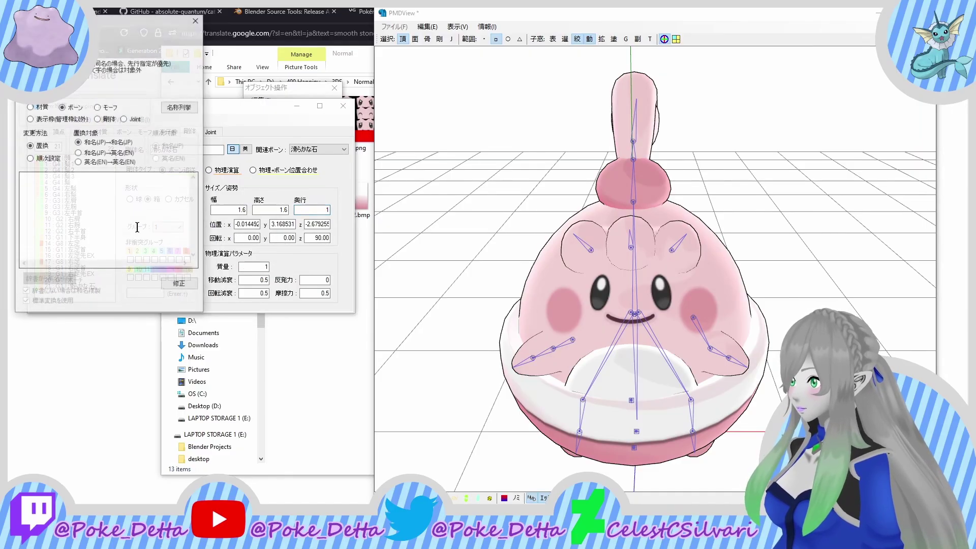
click(78, 153)
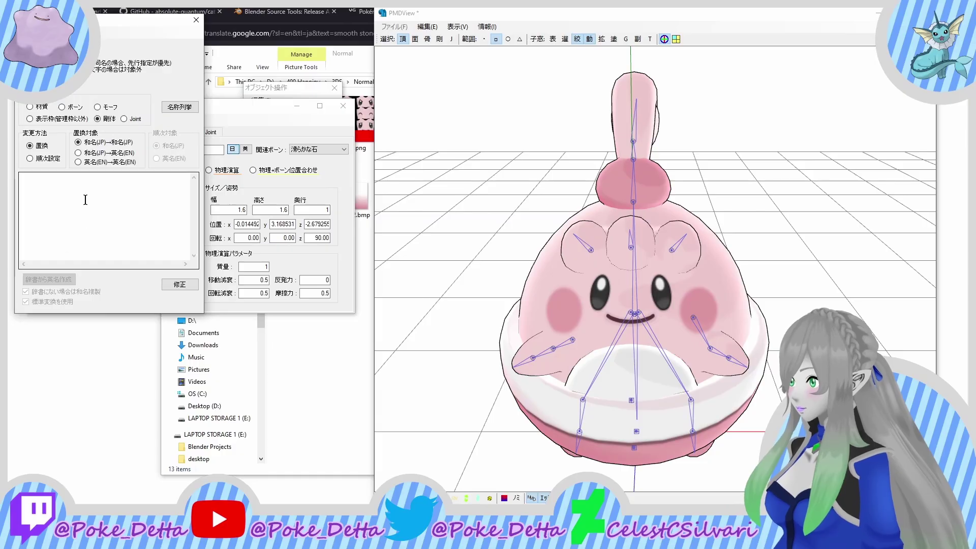
click(93, 210)
click(67, 279)
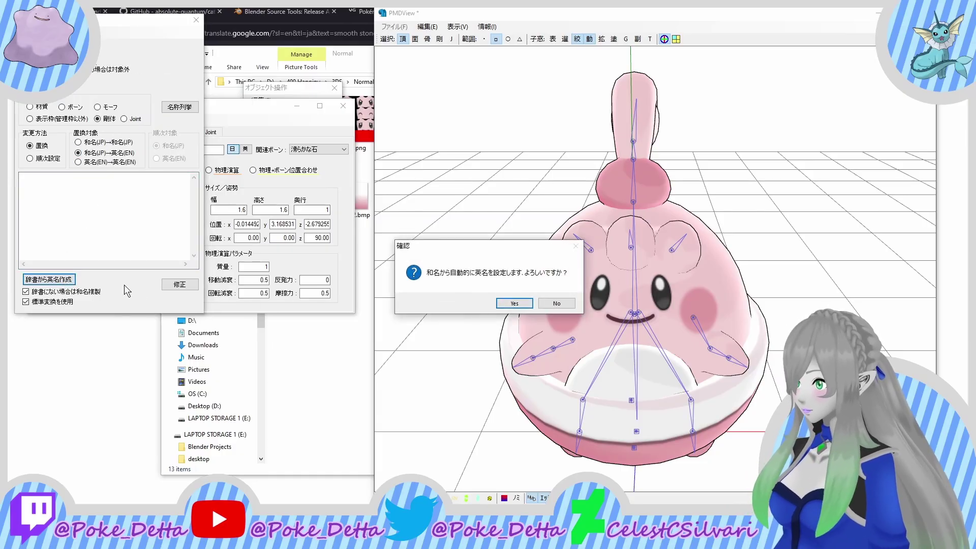
click(508, 302)
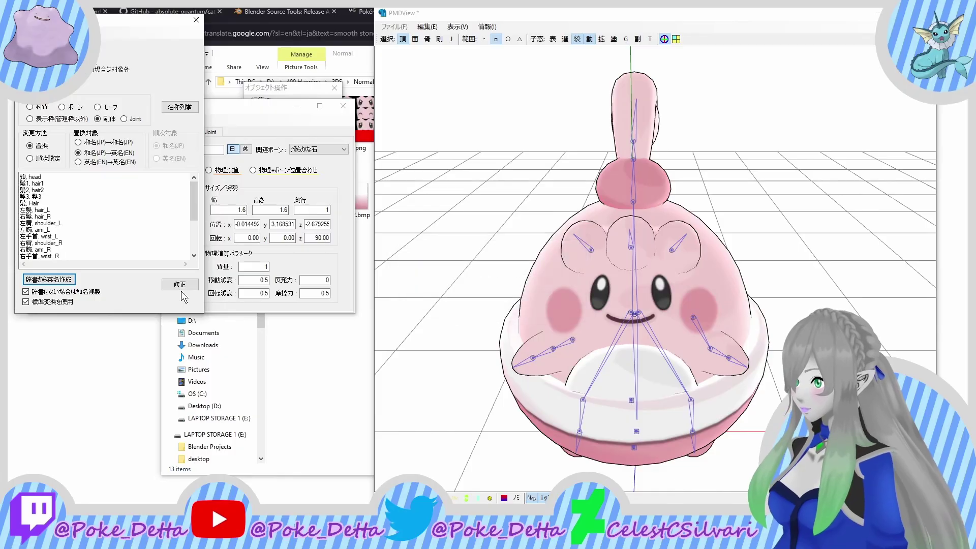
click(179, 284)
click(500, 303)
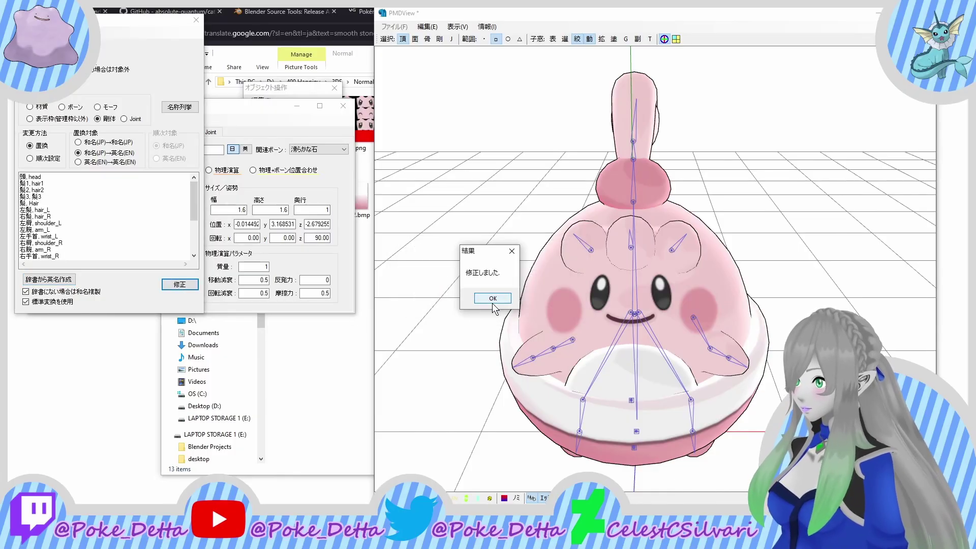
click(498, 300)
Step: Generate English names for the joints from the dictionary and apply them to the model
click(130, 119)
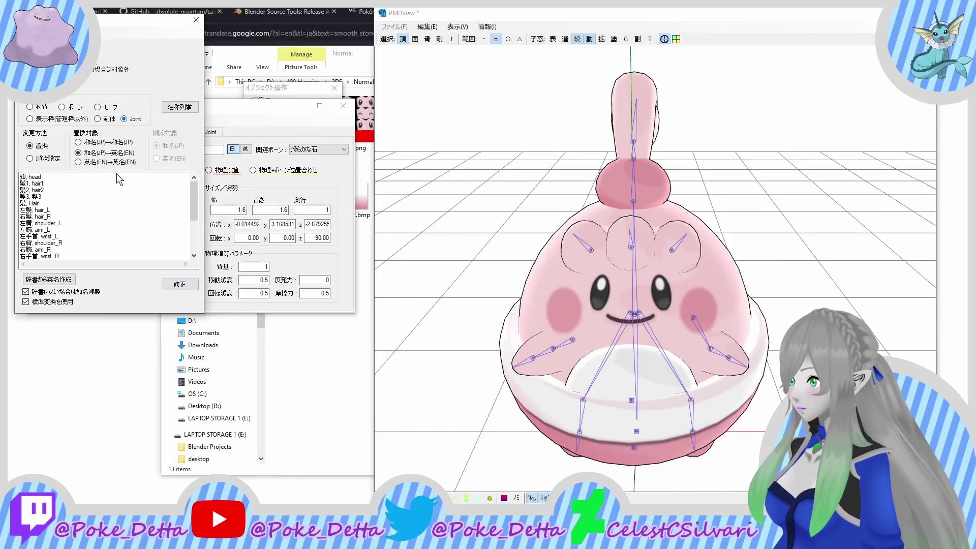
click(68, 278)
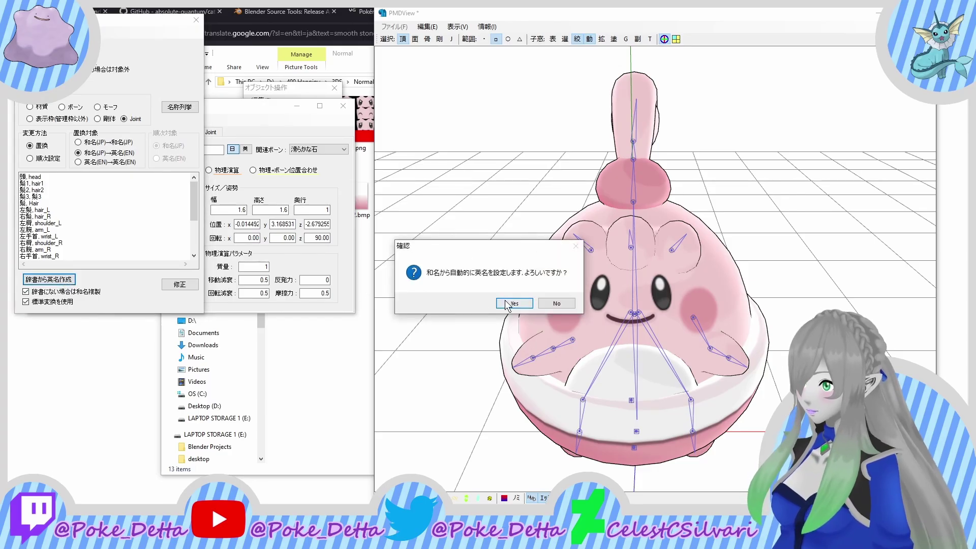
click(510, 303)
click(182, 284)
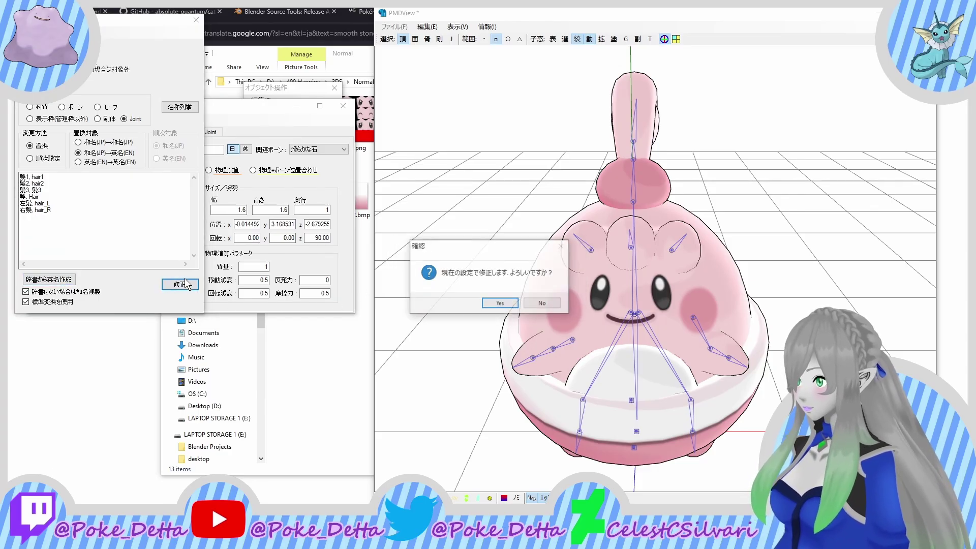
Step: Apply the Japanese-to-English name replacement to the joints and save the Happiny model
click(482, 303)
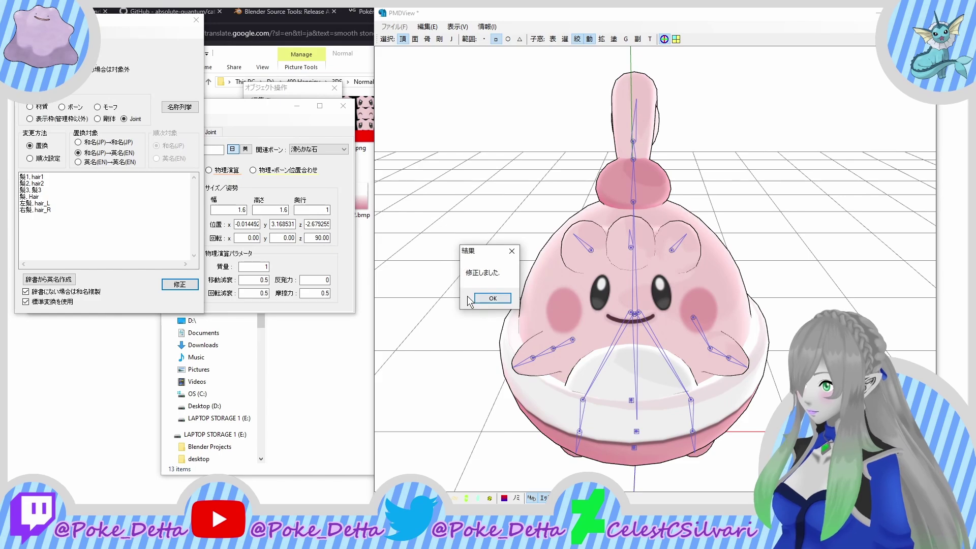
key(Return)
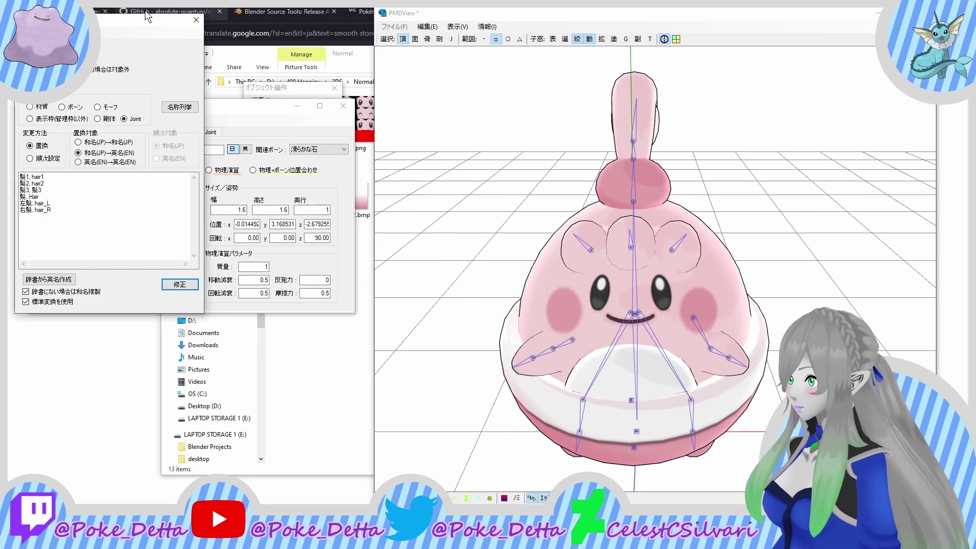
click(195, 20)
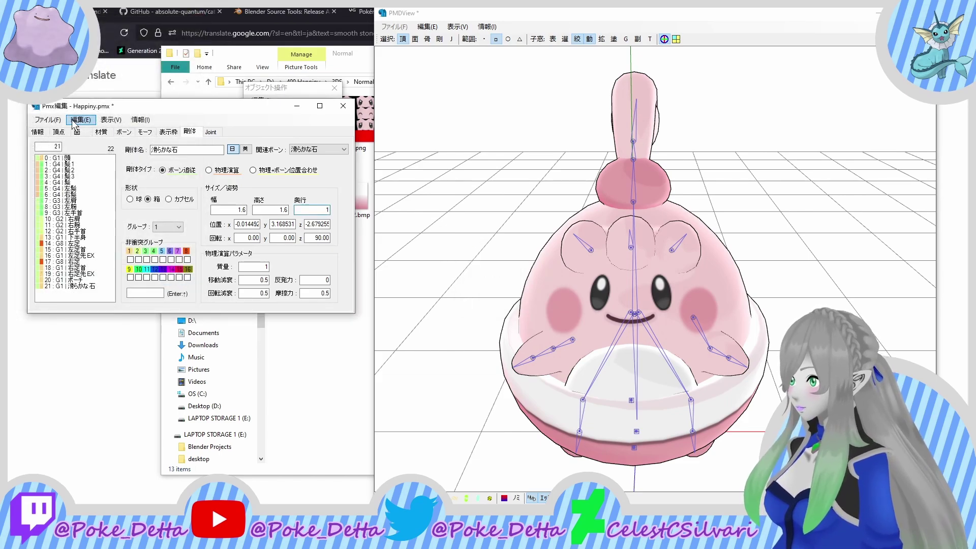
click(48, 119)
click(106, 168)
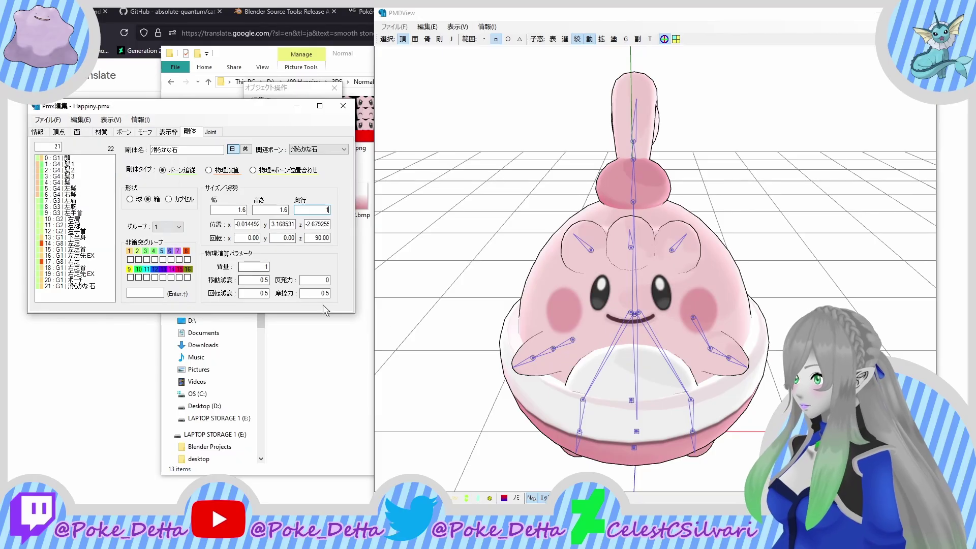
right_drag(493, 354, 450, 349)
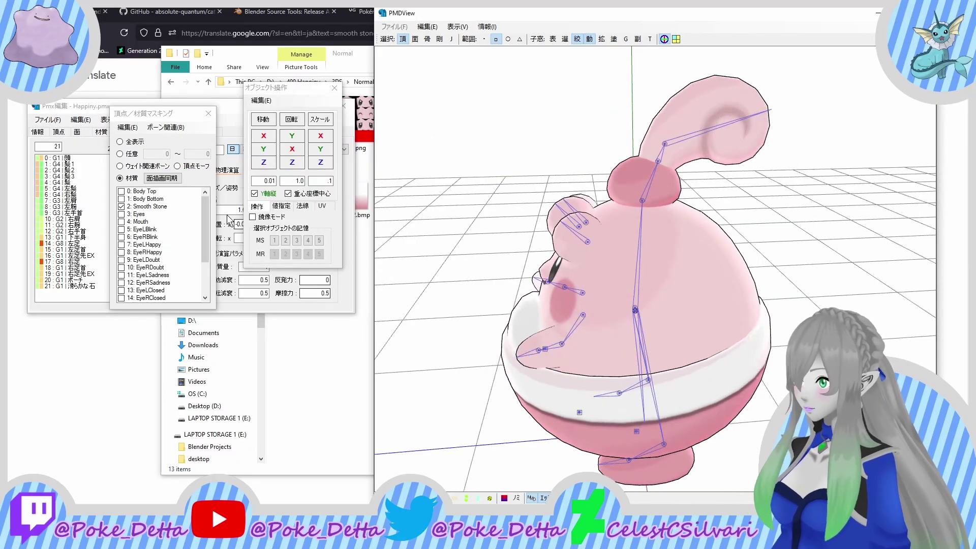
Step: Delete the file Happiny - Copy.pmx from the Normal folder in File Explorer
click(324, 361)
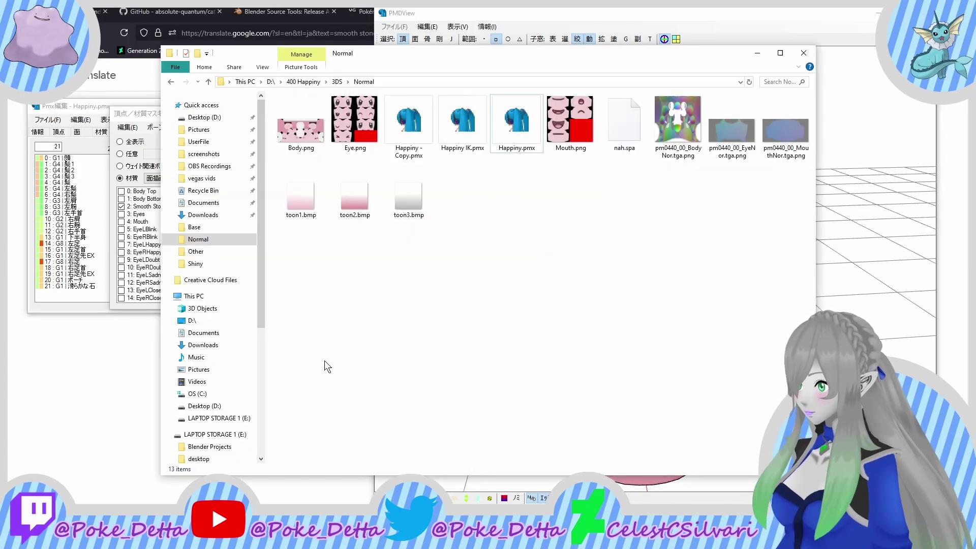
click(408, 152)
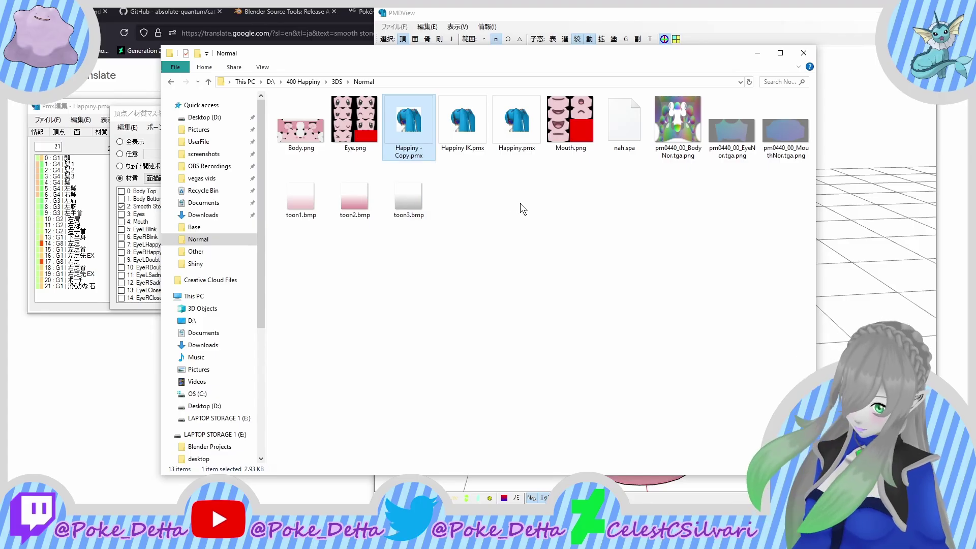
key(Delete)
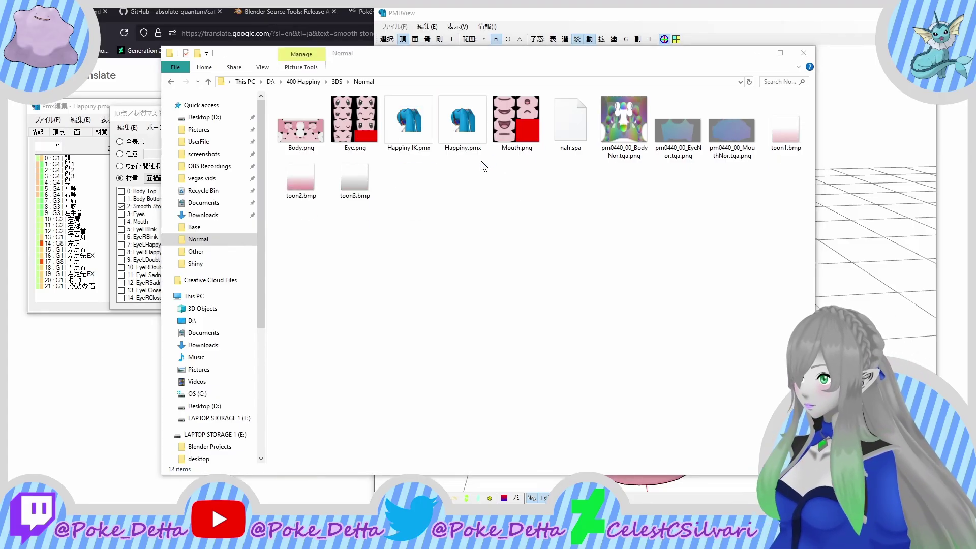
Step: Load Happiny IK.pmx from the folder into PMX Editor as a new model at size 1, and enable bone selection in the model view
click(409, 124)
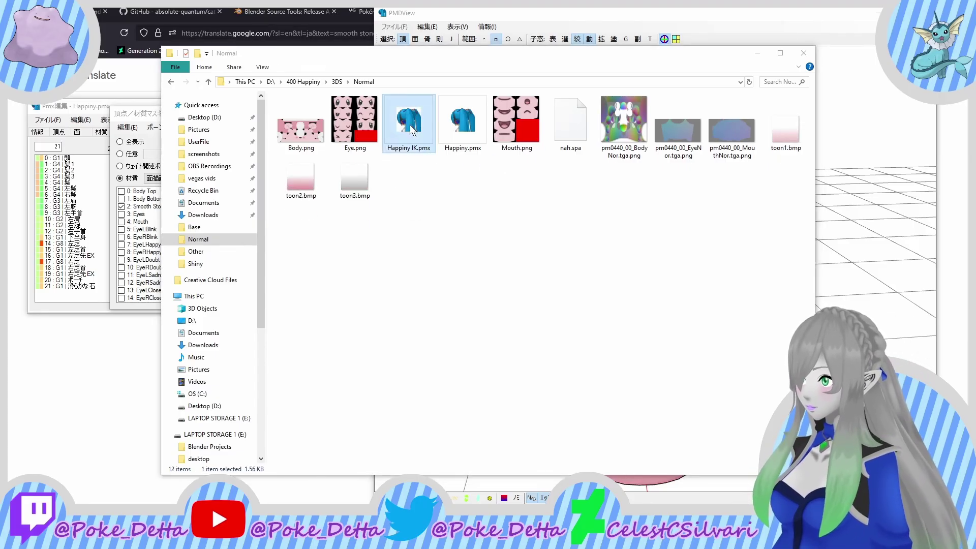
drag(409, 123, 106, 214)
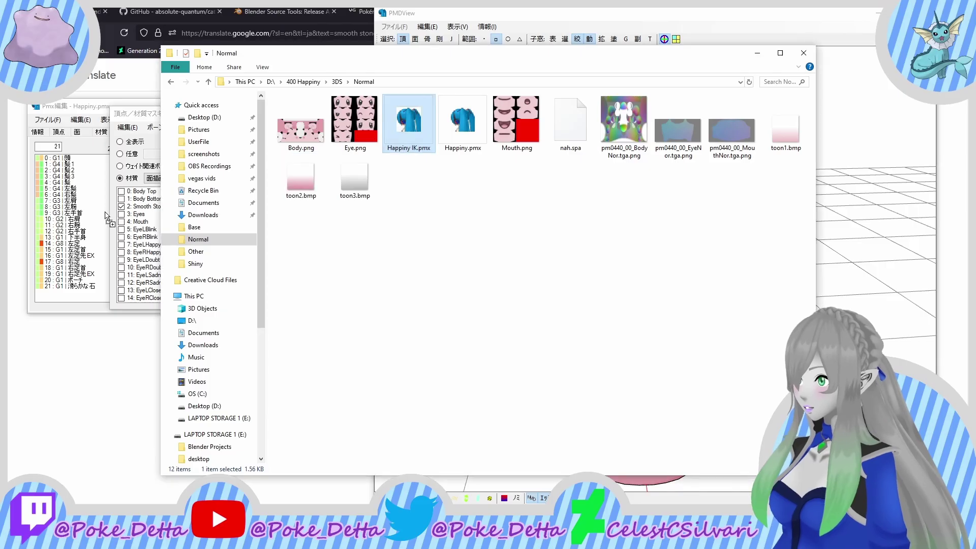
drag(68, 244, 77, 243)
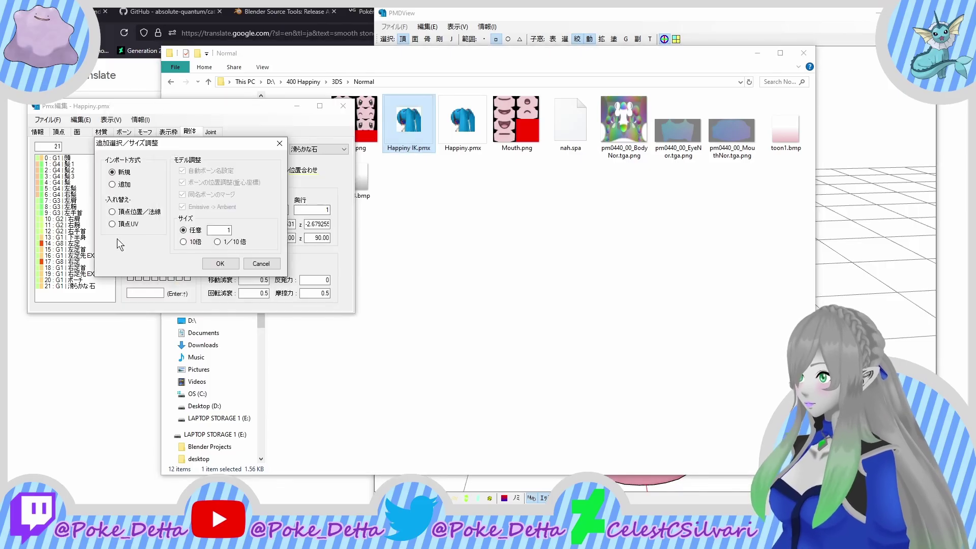
click(219, 264)
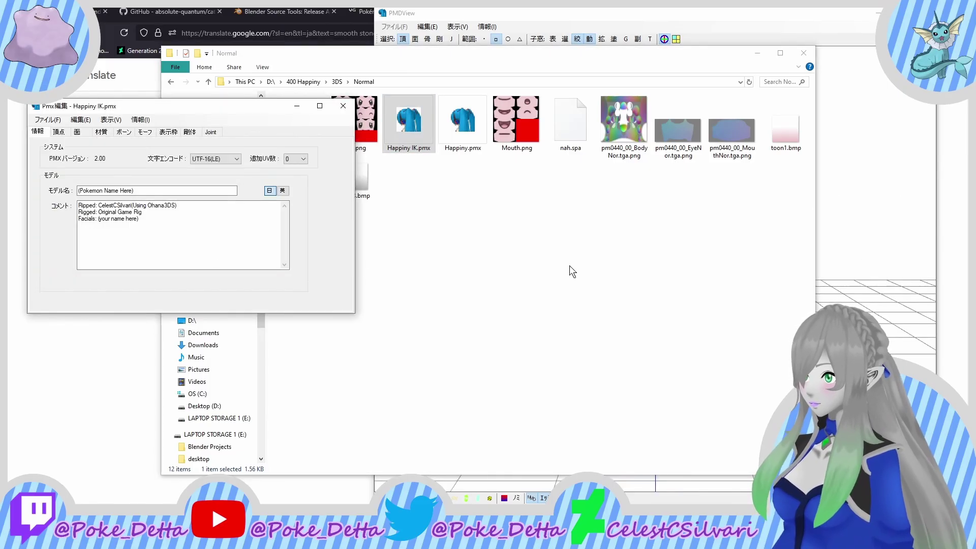
click(422, 44)
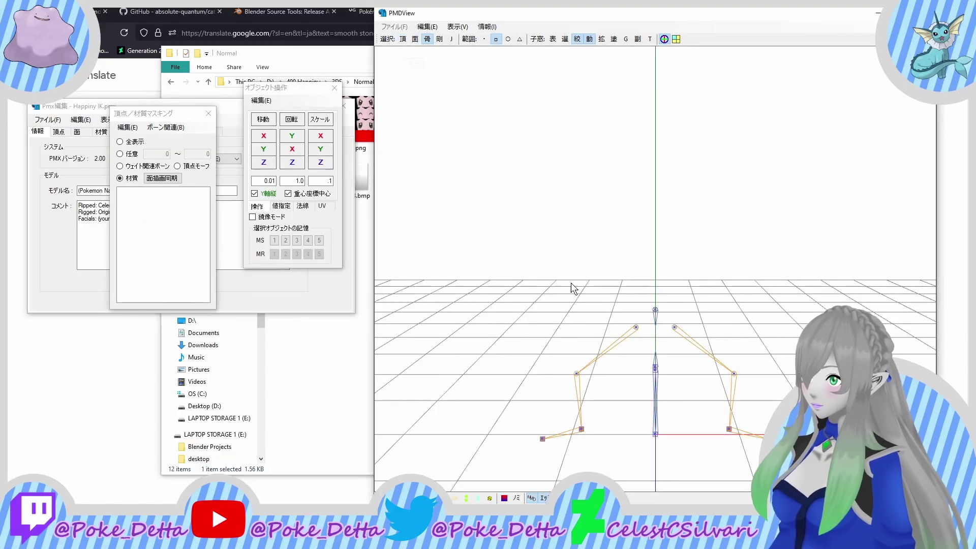
right_drag(571, 283, 436, 243)
Step: Delete the two knee bones 左ひざ and 右ひざ from the IK model
click(105, 158)
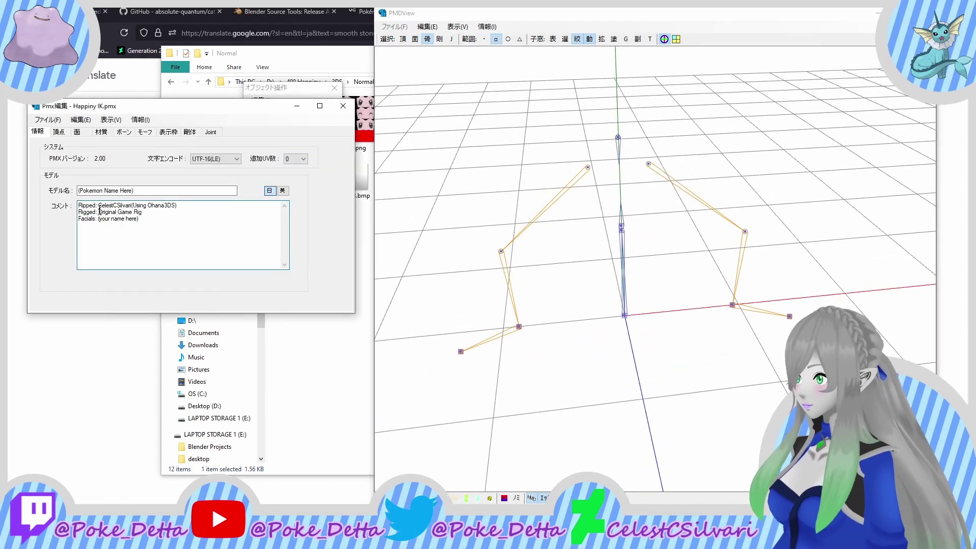
click(109, 136)
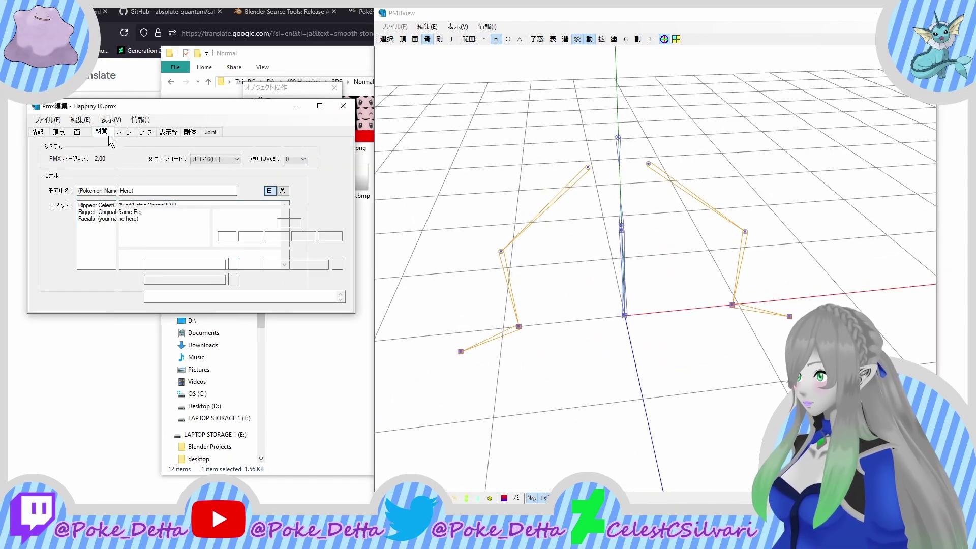
click(124, 134)
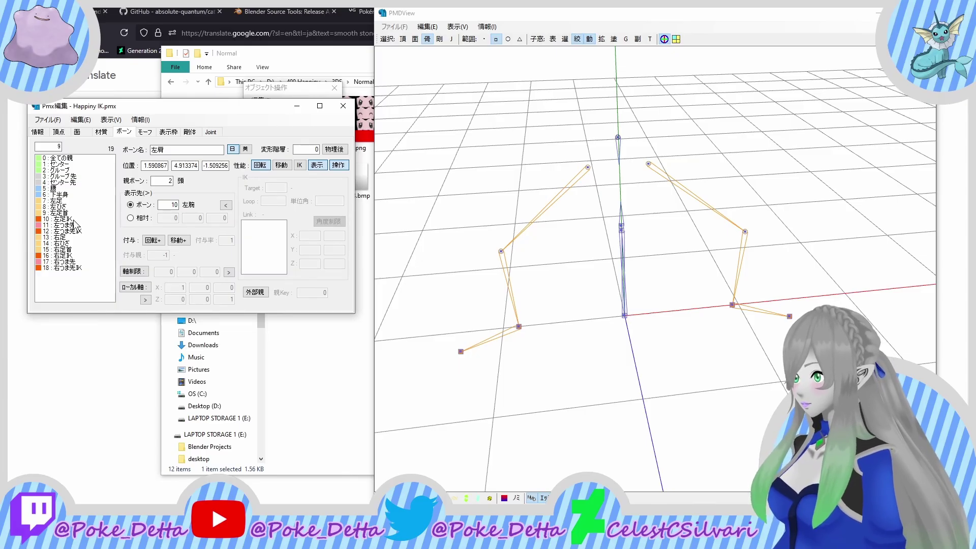
click(62, 207)
right_click(66, 207)
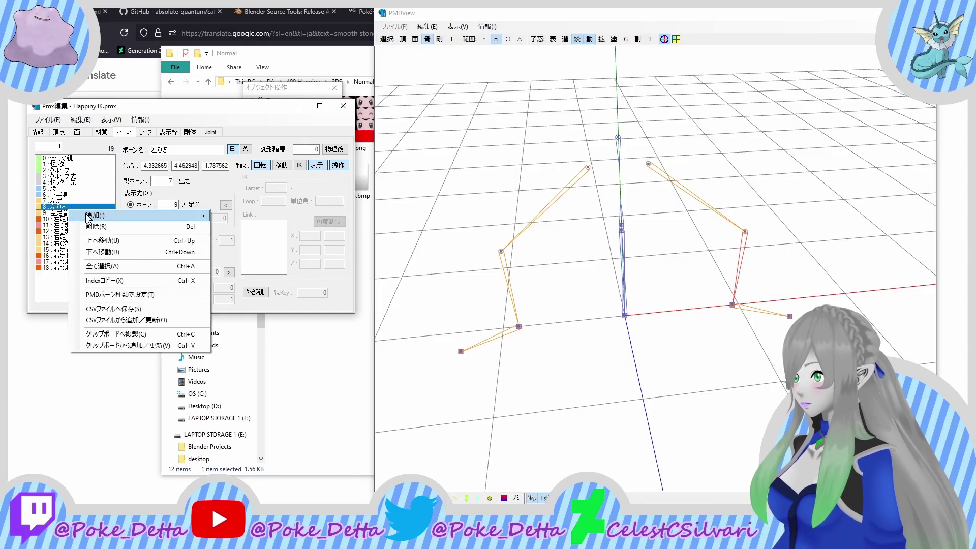
click(96, 226)
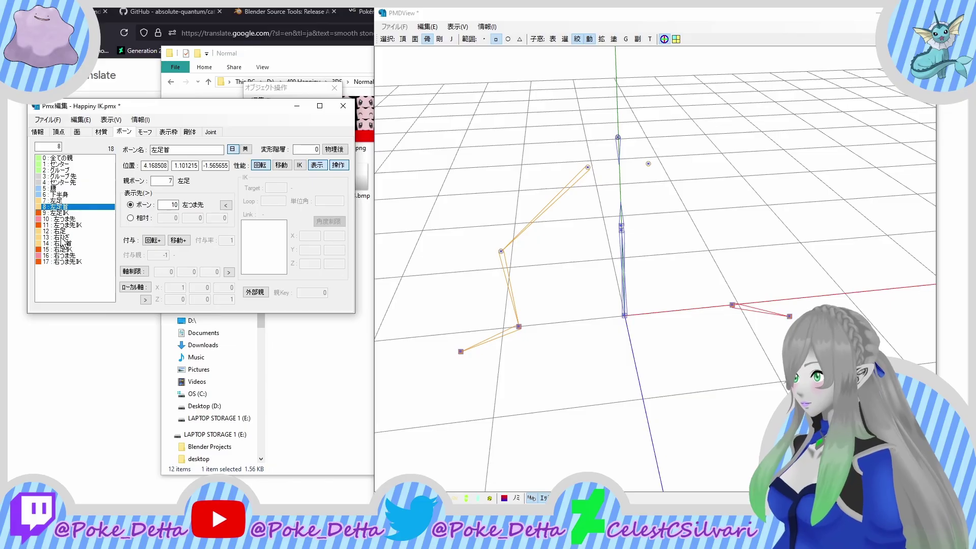
click(60, 237)
right_click(61, 237)
click(89, 255)
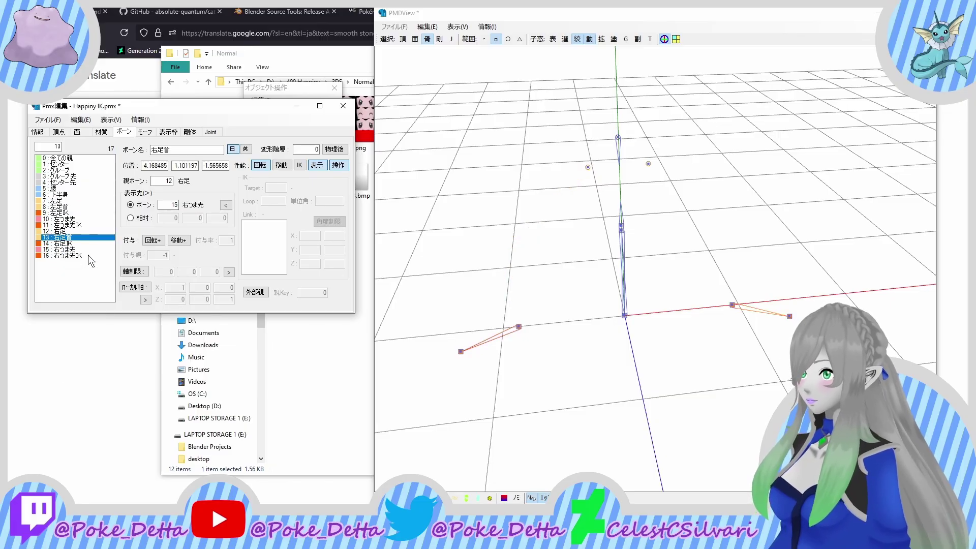
Step: Link the display target of leg bone 左足 to bone 8 and of 右足 to bone 13
click(72, 202)
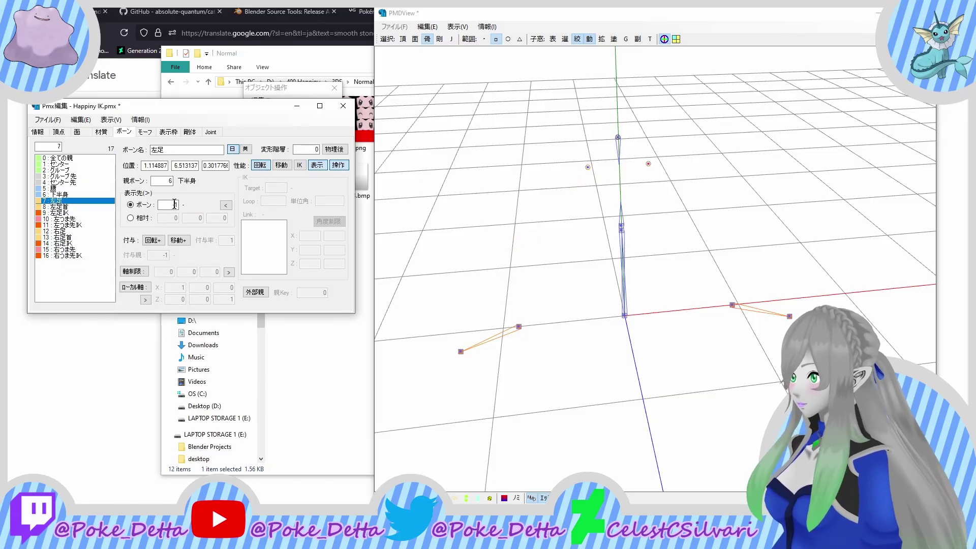
text(8)
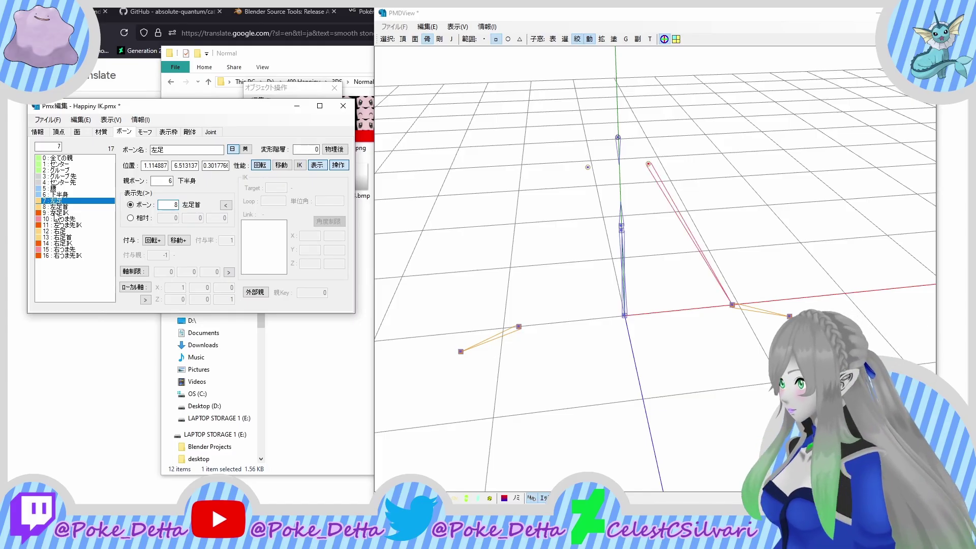
click(64, 238)
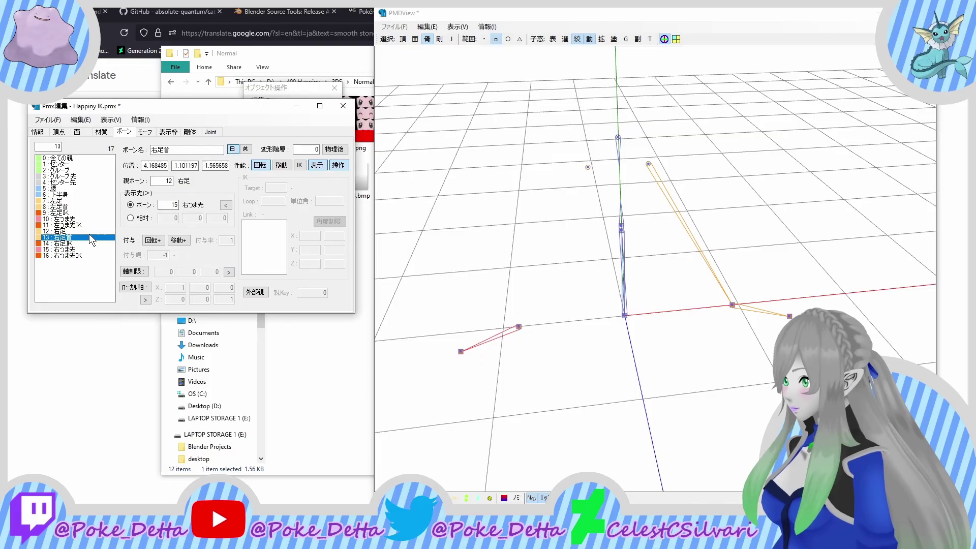
click(79, 231)
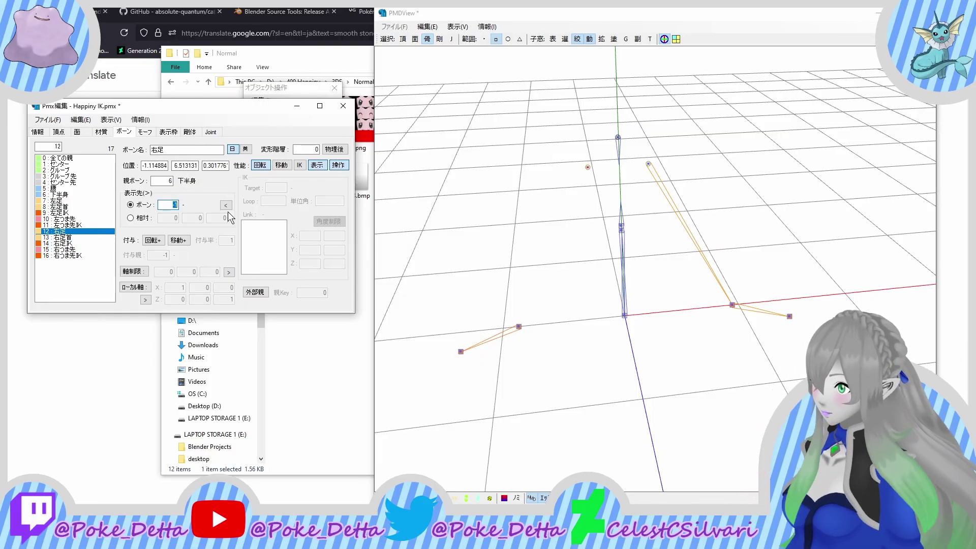
text(13)
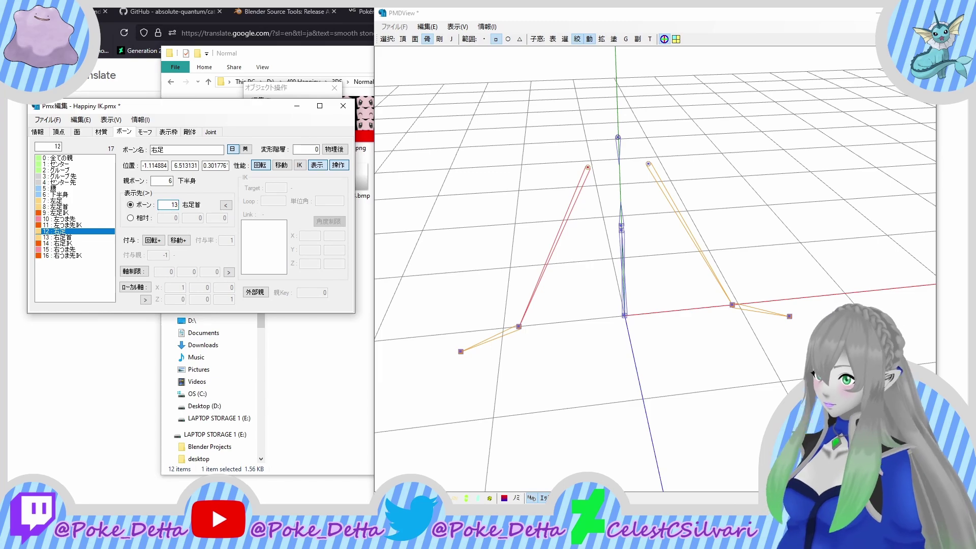
scroll(587, 246, up, 3)
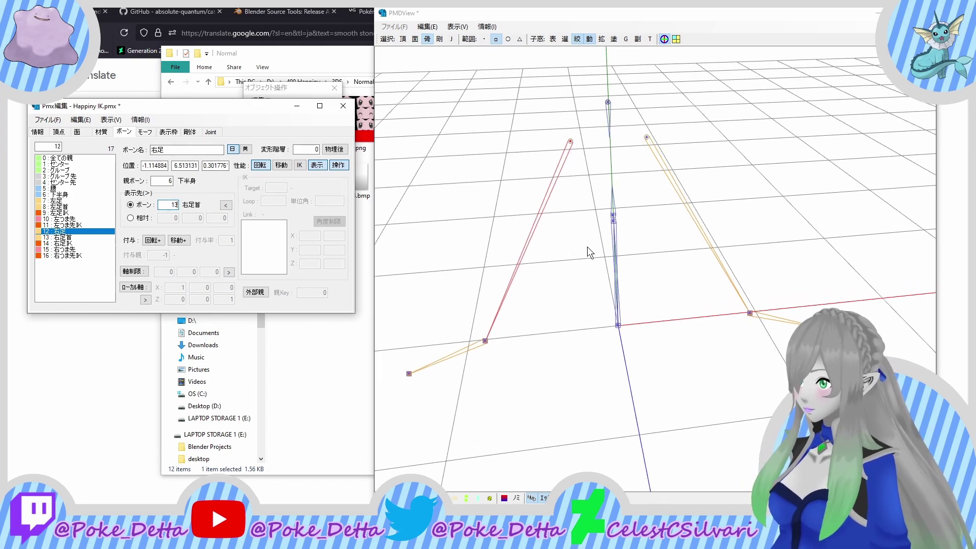
mouse_move(586, 246)
right_down()
mouse_move(712, 256)
mouse_move(592, 252)
right_up()
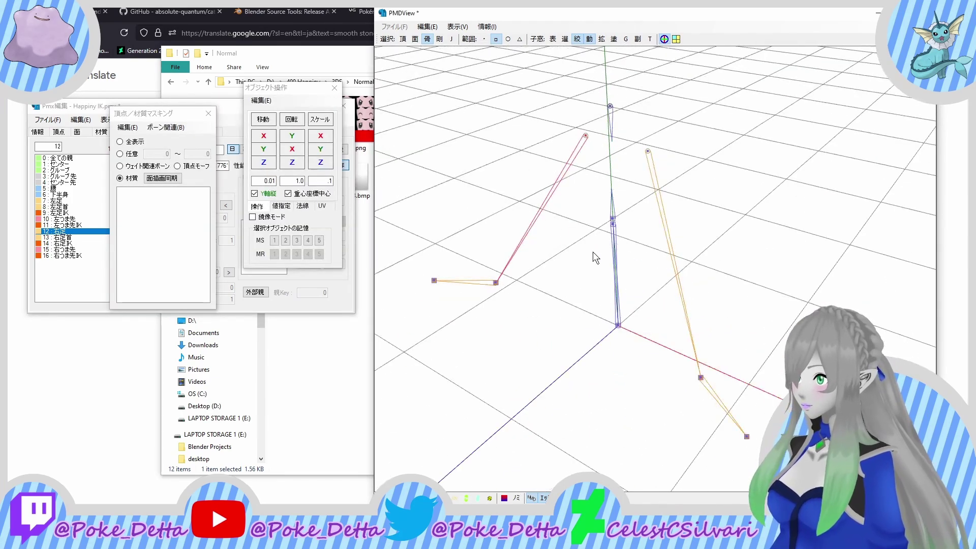
Step: Load Happiny.pmx from the folder as a new model into the second editor window, which holds Vaporeon IK
click(880, 13)
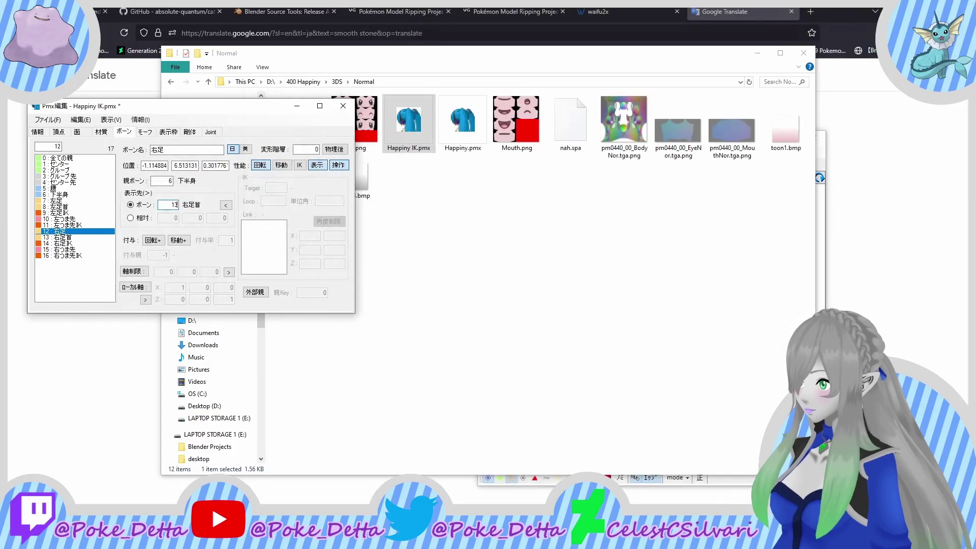
key(alt+Tab)
key(alt+Tab)
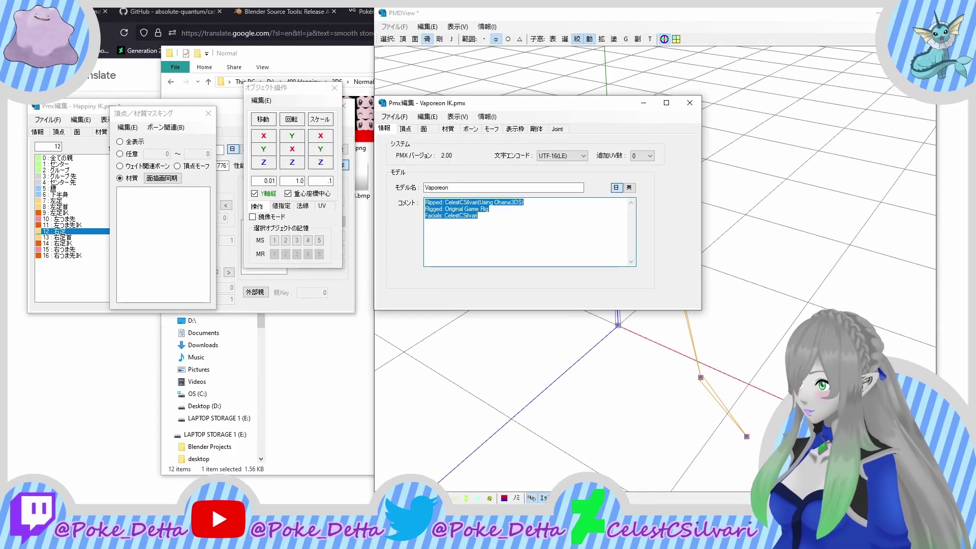
click(316, 358)
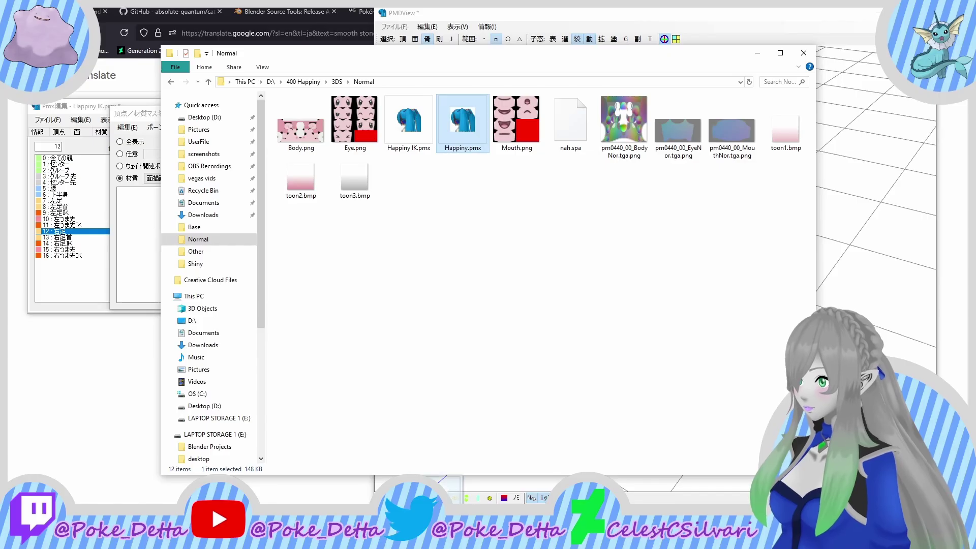
drag(524, 402, 524, 402)
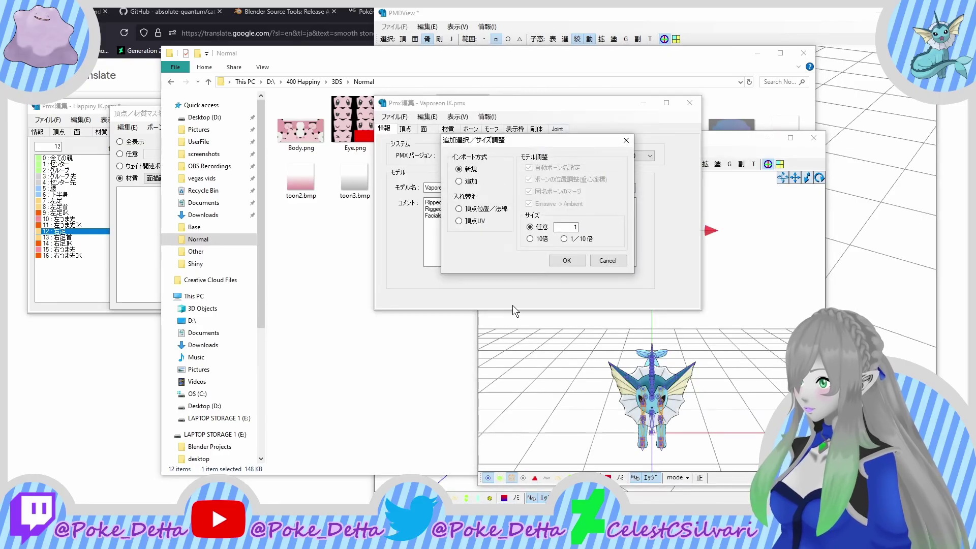
click(553, 260)
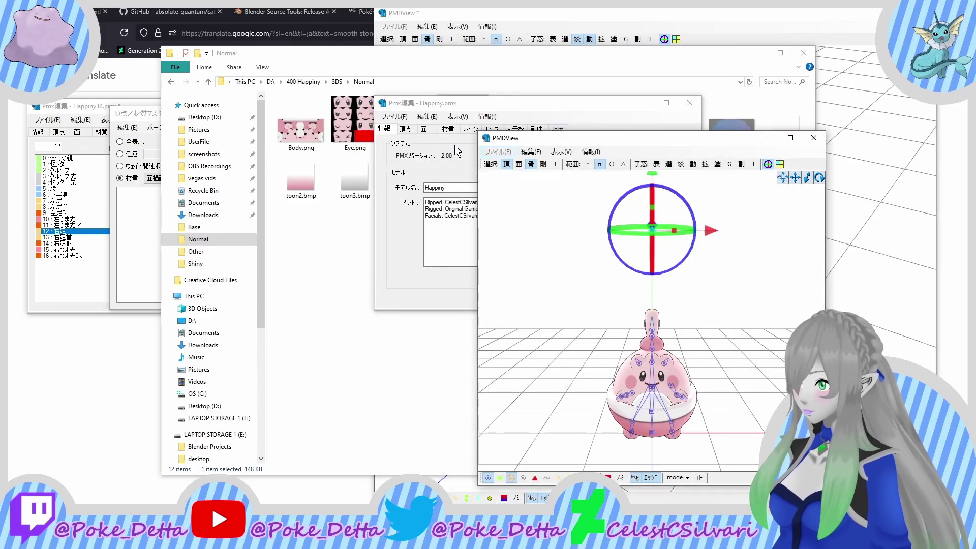
Step: Give bones 腰 and 下半身 in the IK model the Y position 4.229952 copied from 下半身 in Happiny.pmx
click(467, 260)
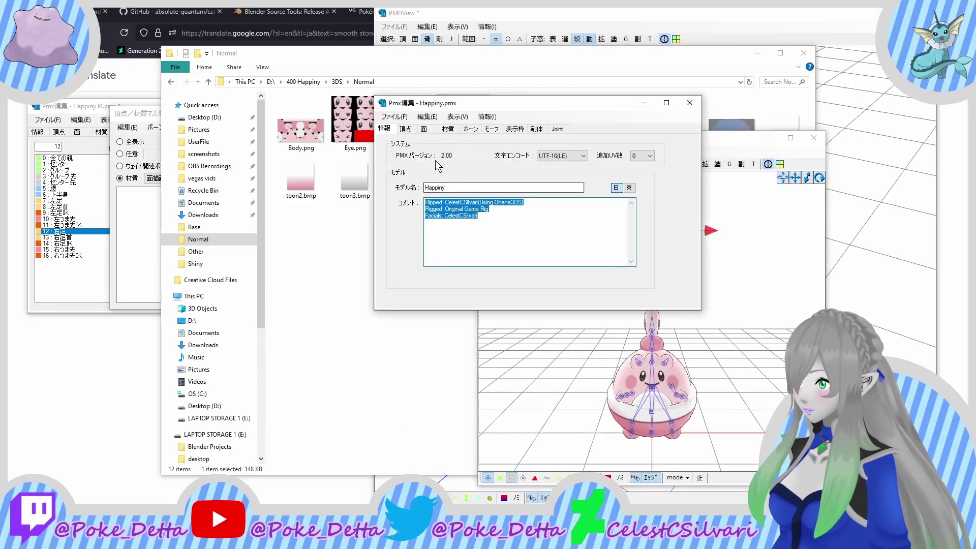
click(456, 131)
click(464, 131)
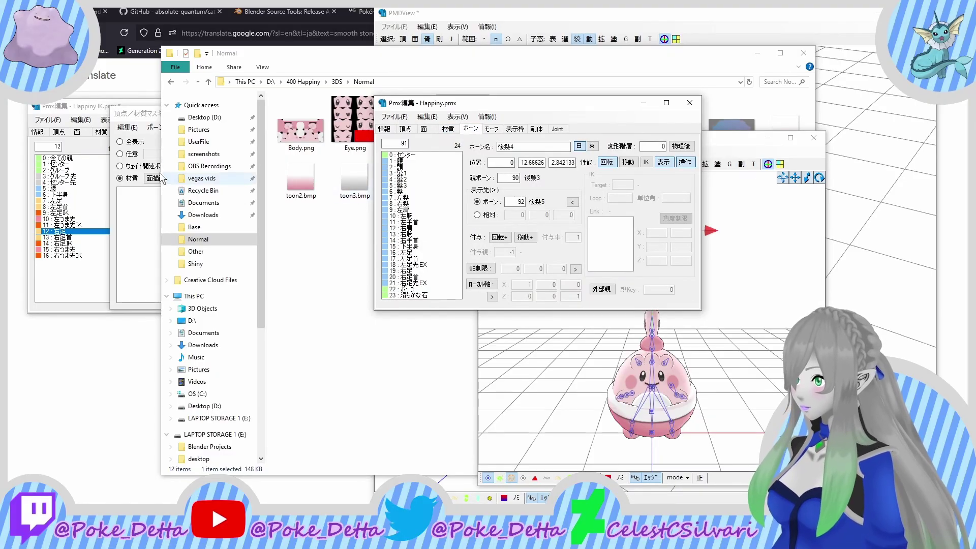
click(55, 188)
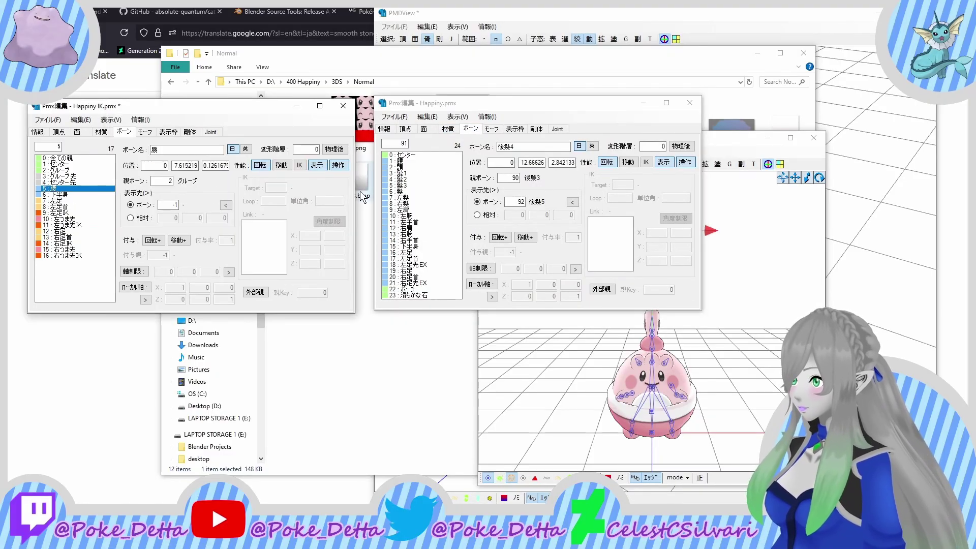
click(391, 161)
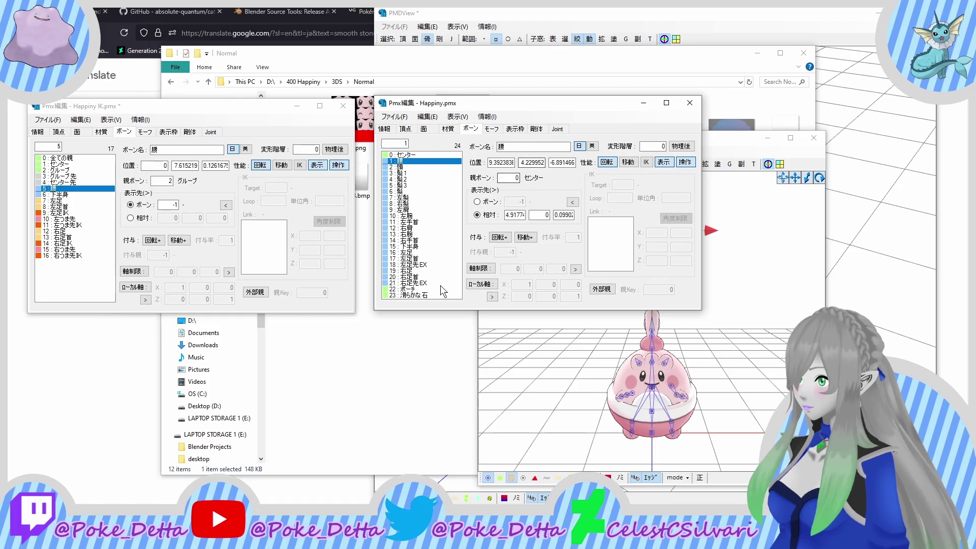
click(417, 241)
click(417, 246)
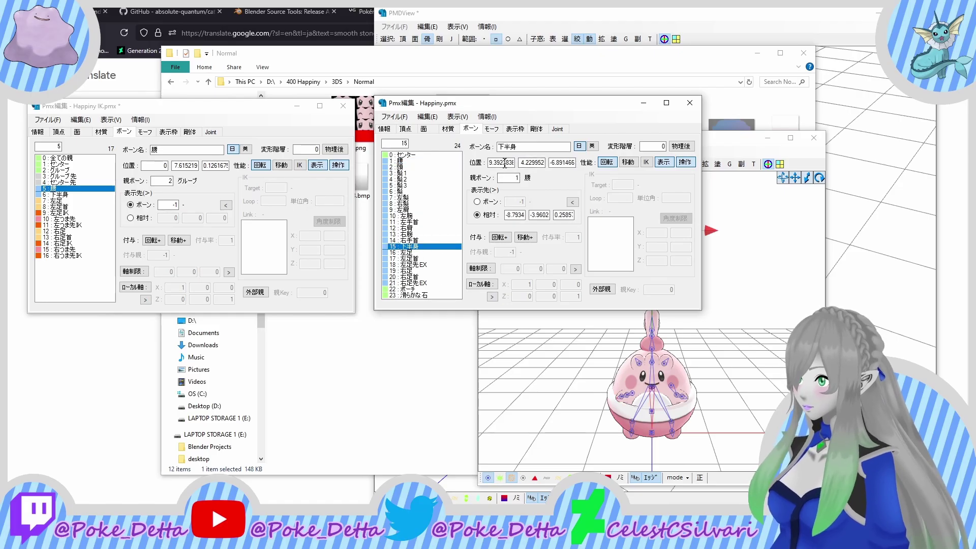
right_click(527, 166)
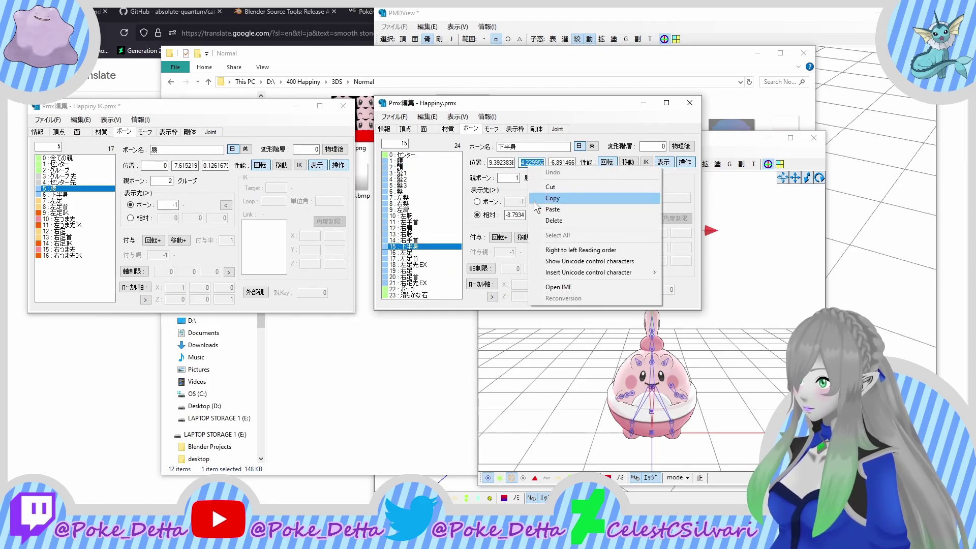
click(545, 199)
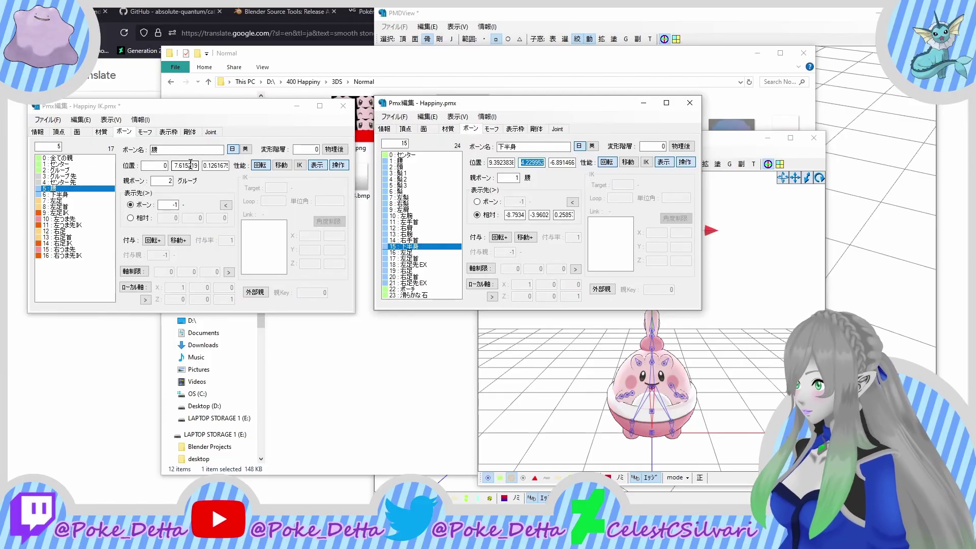
click(36, 192)
shift+click(75, 194)
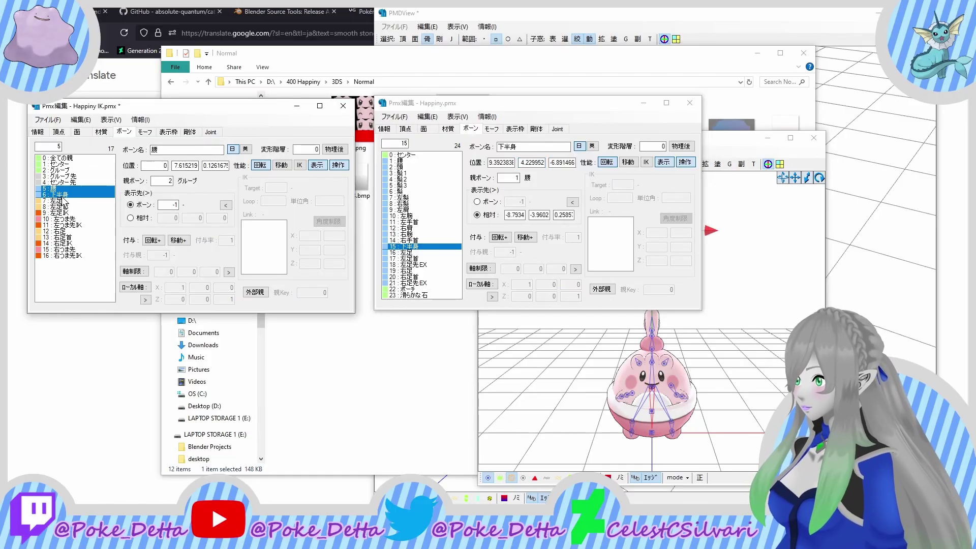
right_click(189, 162)
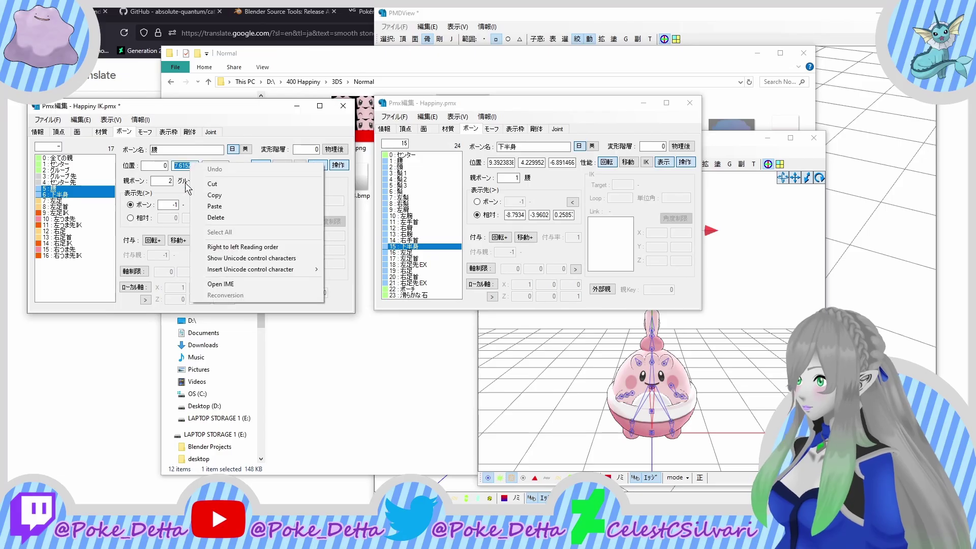
click(210, 207)
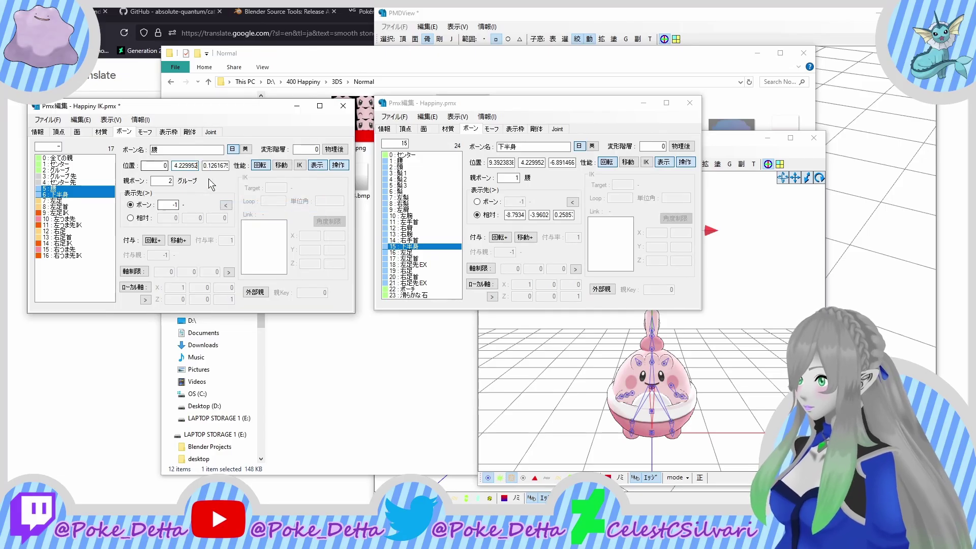
Step: Copy the Z position of 下半身 in Happiny.pmx to the selected 腰 and 下半身 bones of the IK model
double_click(570, 163)
right_click(570, 163)
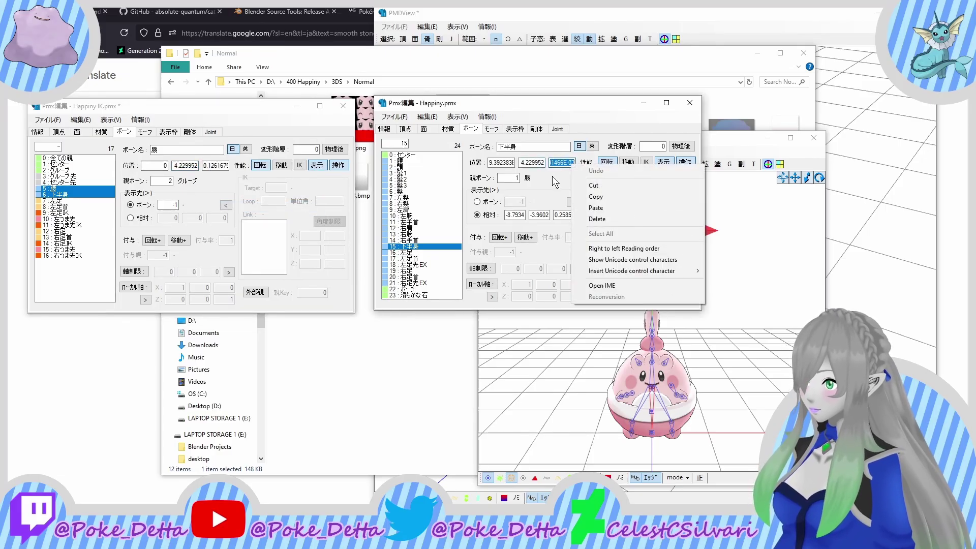
click(592, 197)
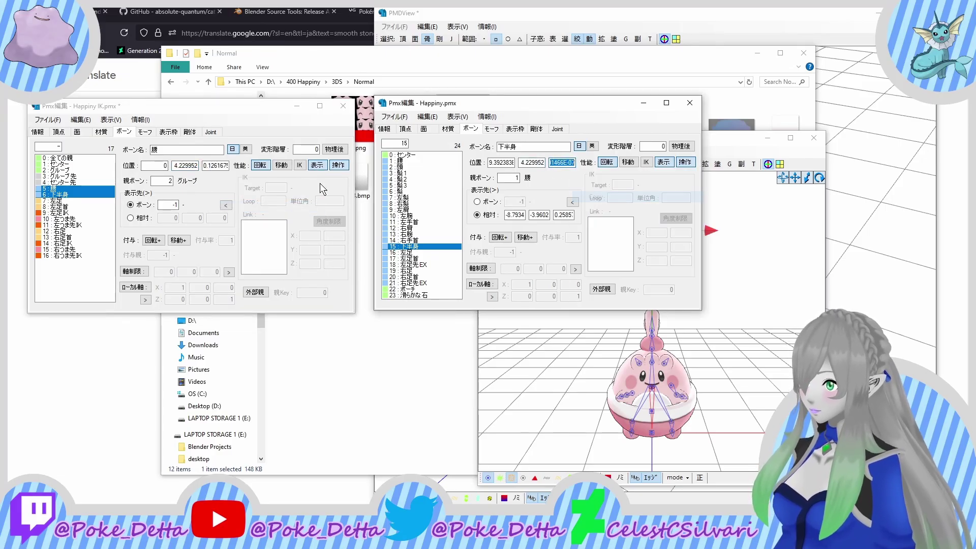
double_click(218, 165)
right_click(217, 166)
click(264, 208)
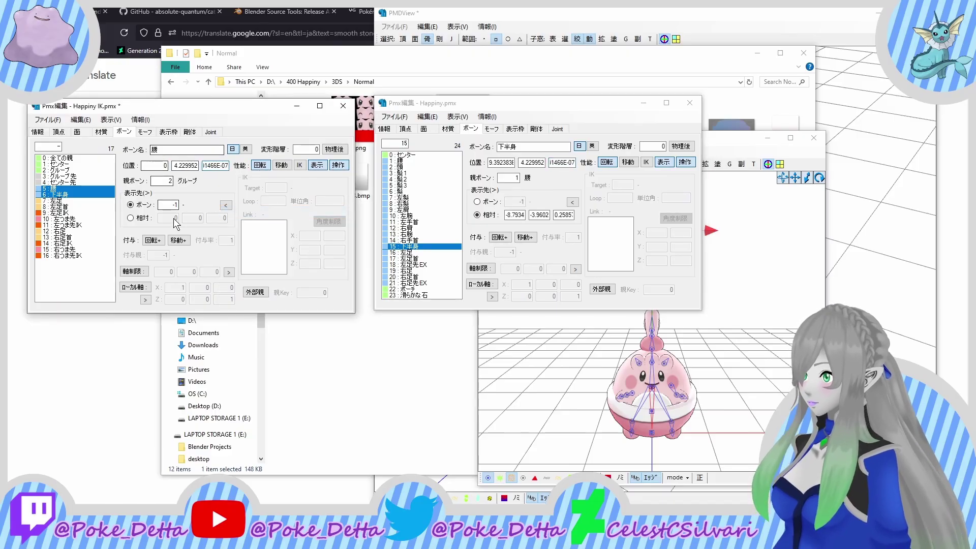
Step: Set the relative display Y offset of the IK model's 下半身 to the one copied from Happiny's 下半身
click(72, 195)
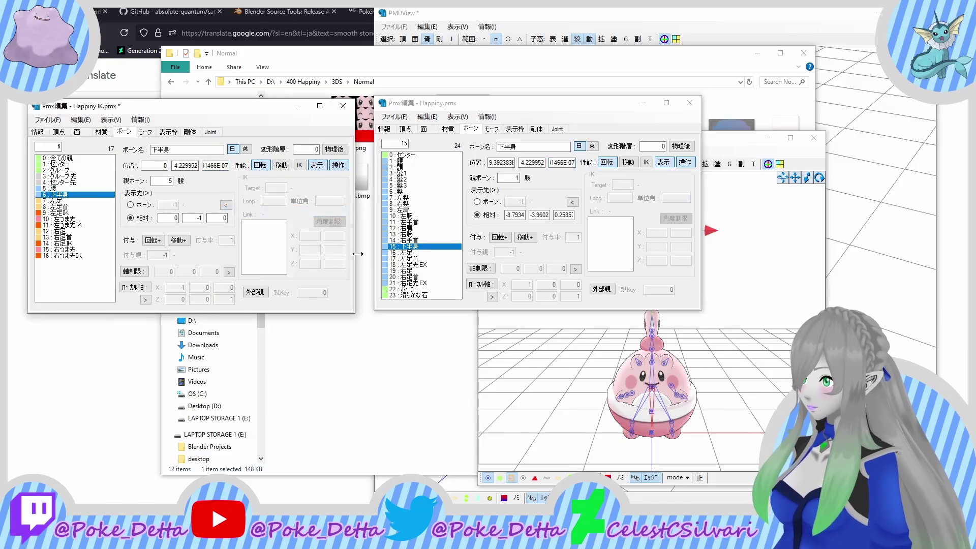
click(411, 245)
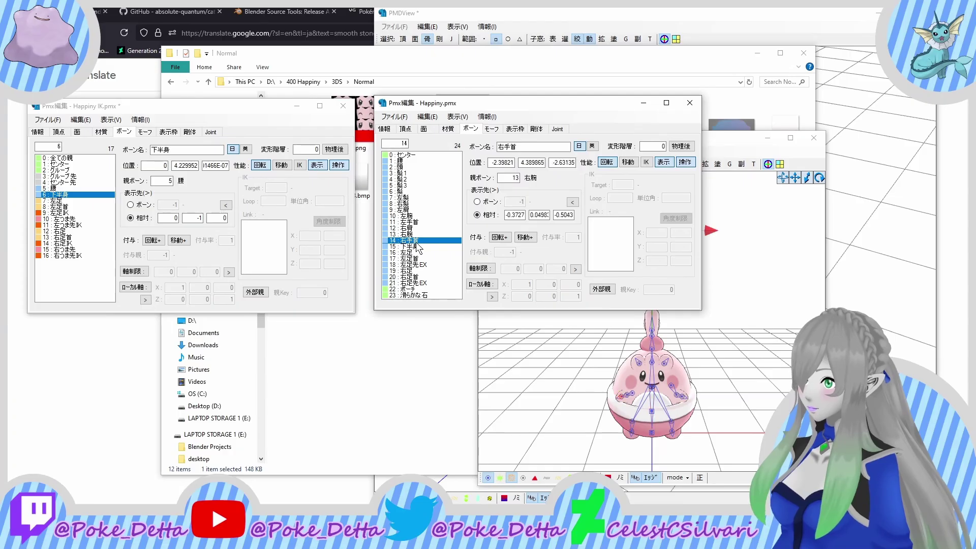
double_click(539, 214)
right_click(539, 214)
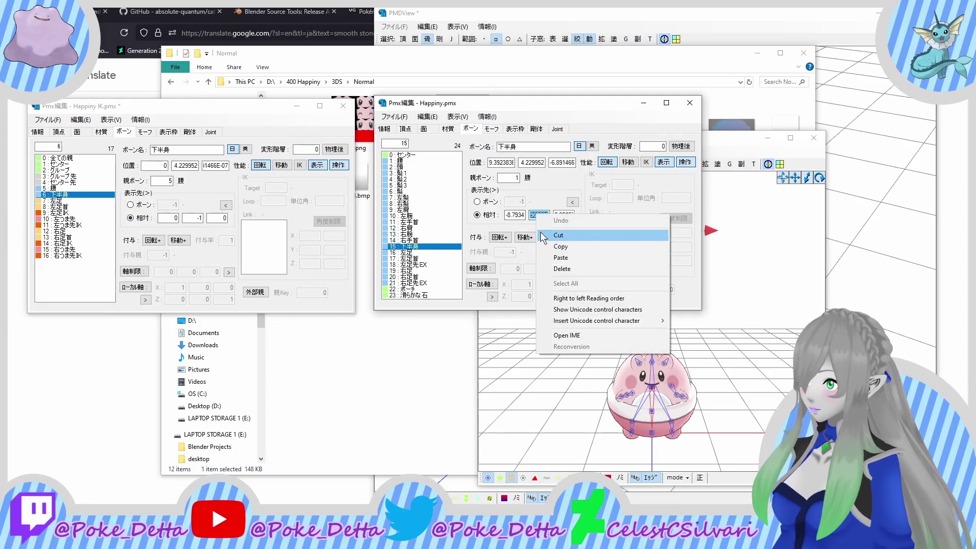
click(560, 247)
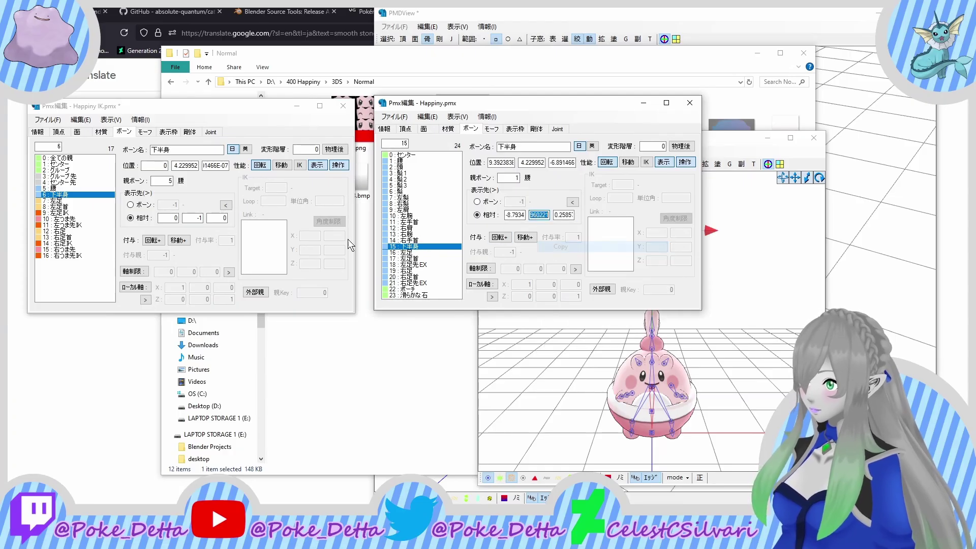
double_click(199, 219)
right_click(202, 222)
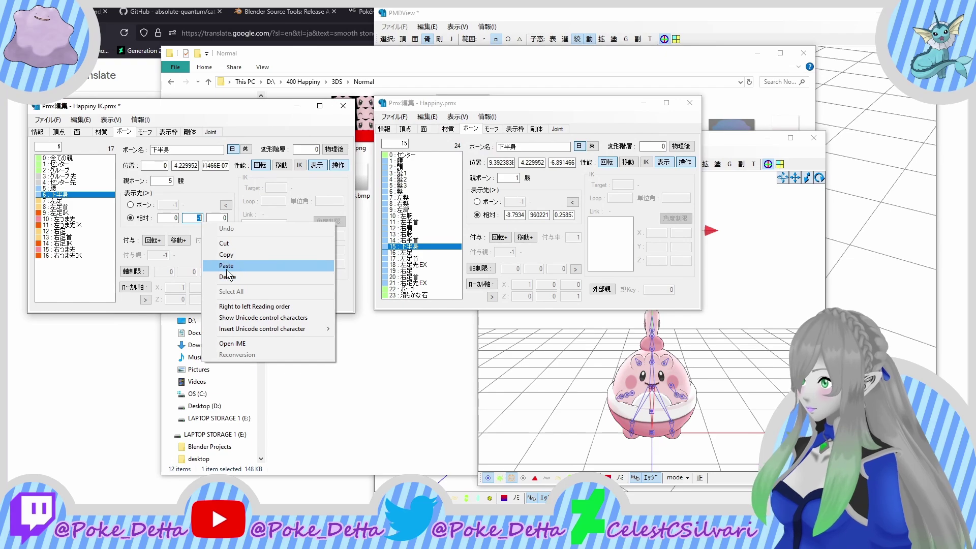
click(242, 266)
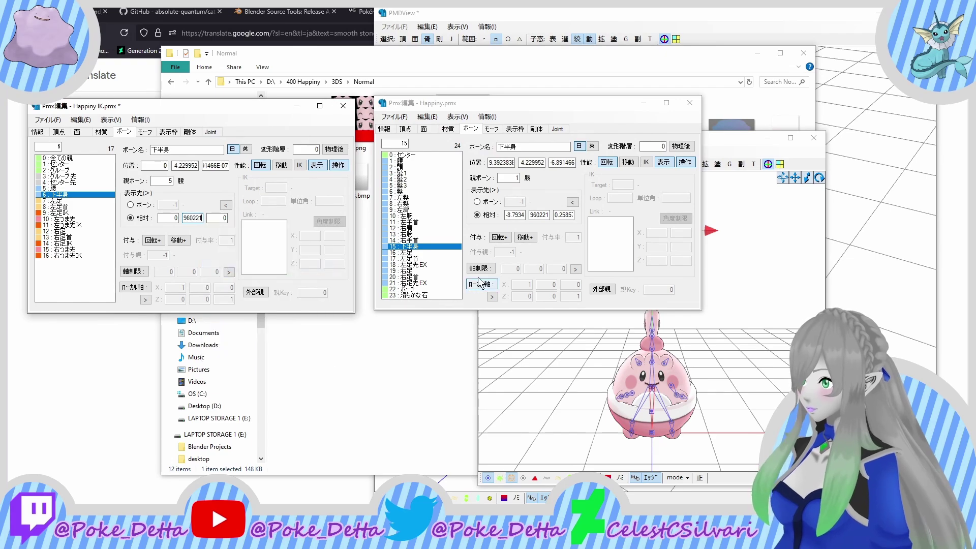
Step: Copy the relative display Z offset of Happiny's 下半身 to the same bone in the IK model
double_click(564, 215)
right_click(565, 215)
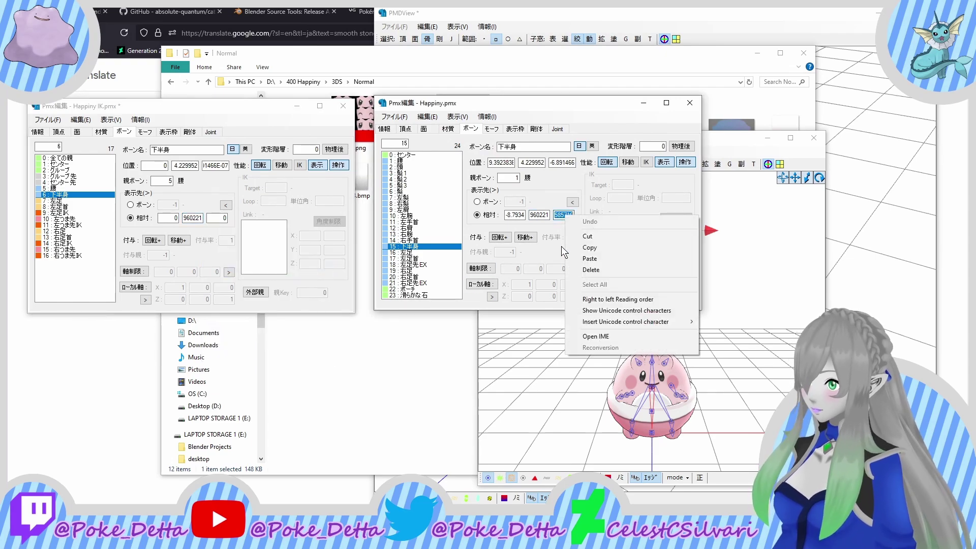
click(588, 247)
double_click(217, 217)
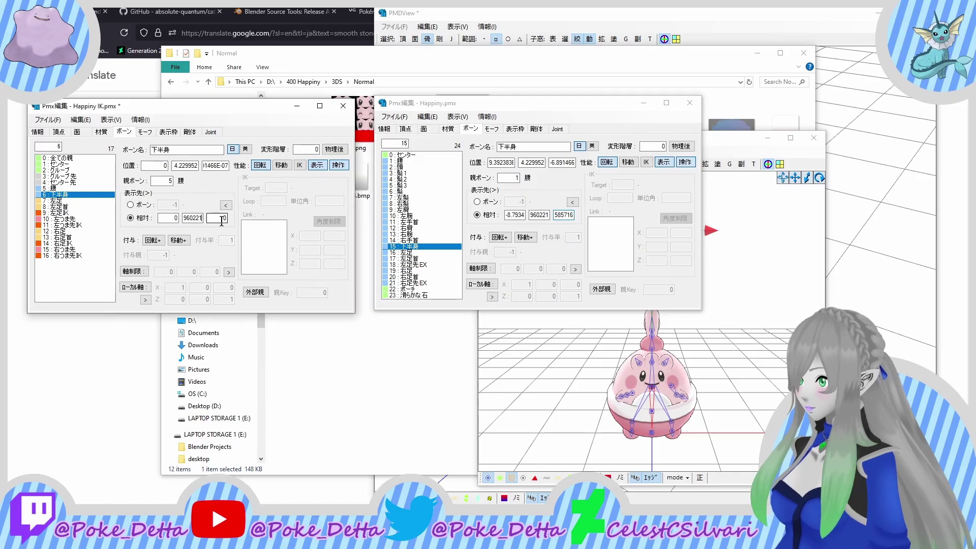
right_click(222, 220)
click(255, 264)
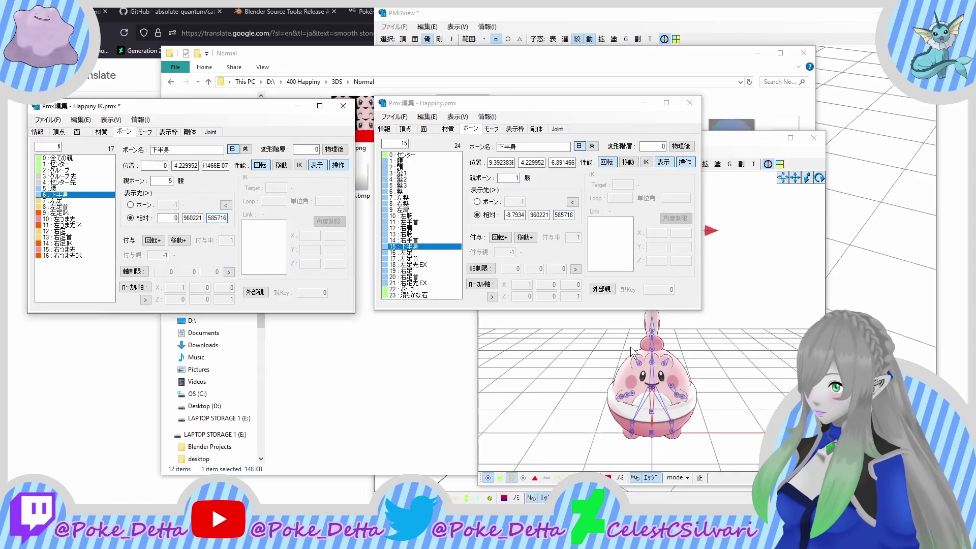
Step: Select both leg bones 左足 and 右足 in the IK model and give them the X position of Happiny's 左足
click(778, 376)
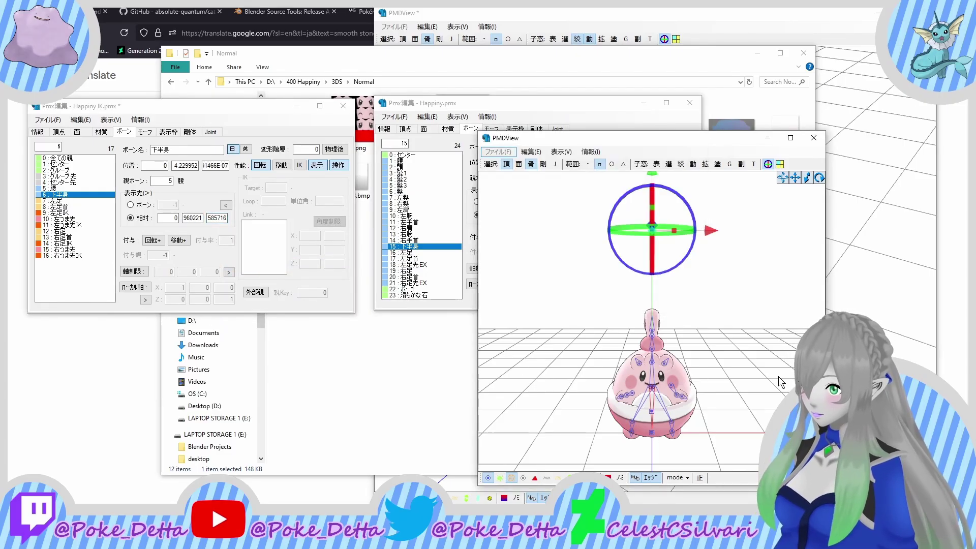
right_drag(844, 381, 597, 249)
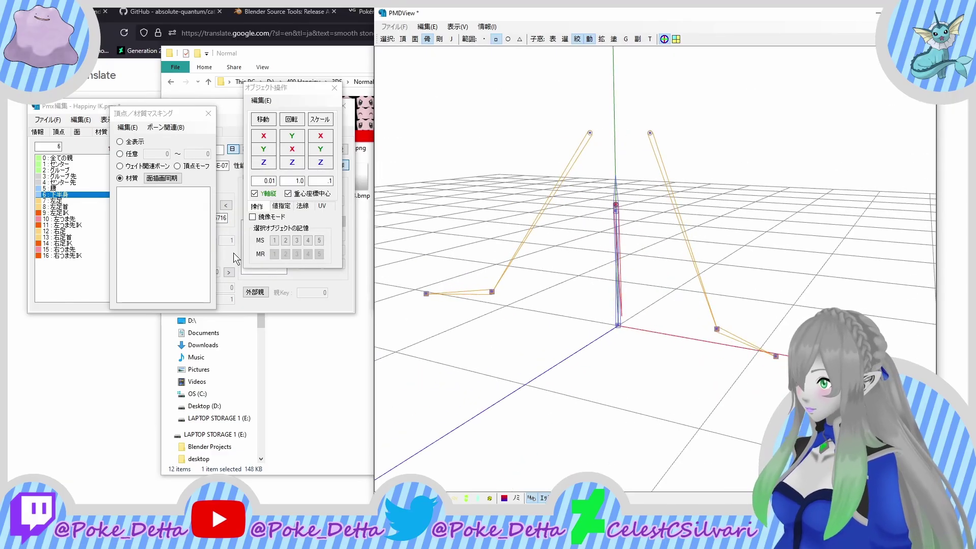
click(76, 201)
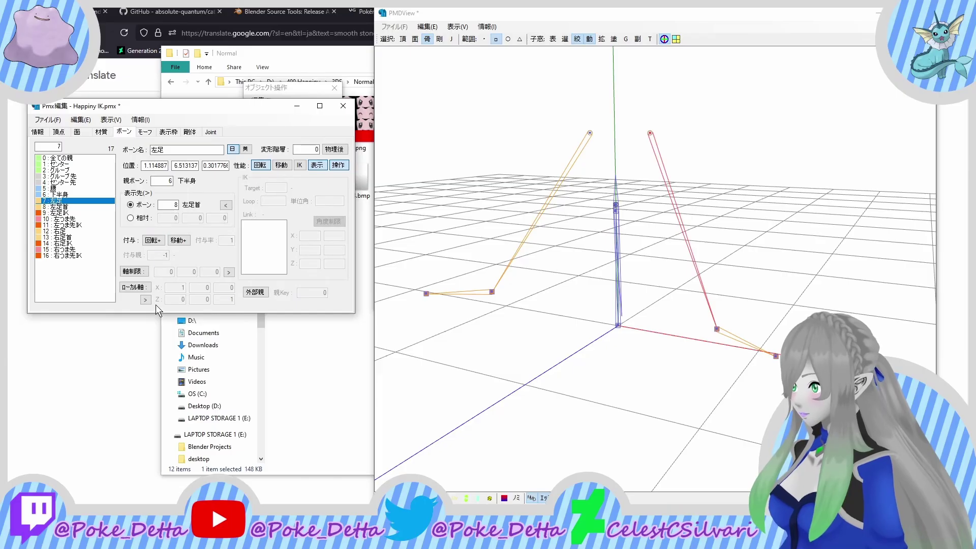
ctrl+click(64, 231)
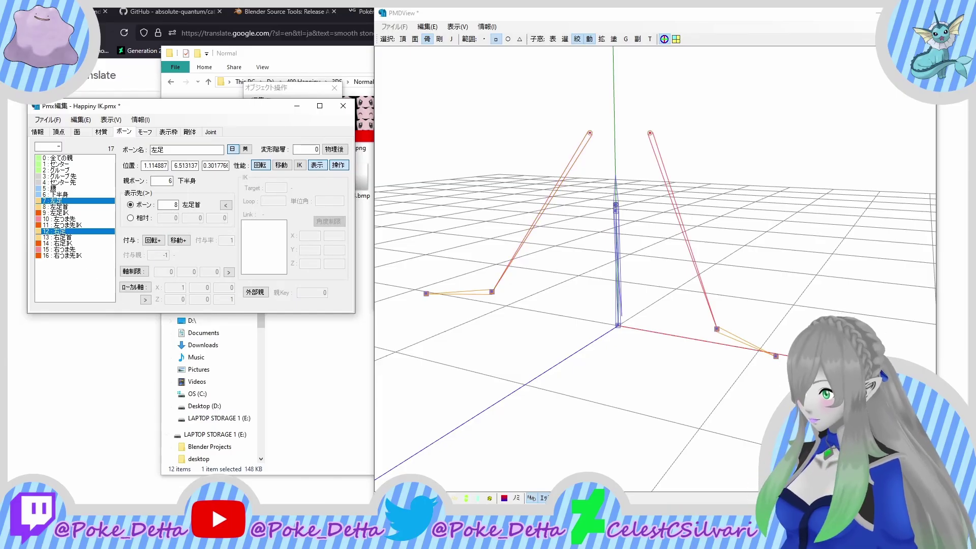
click(878, 13)
click(488, 103)
click(406, 252)
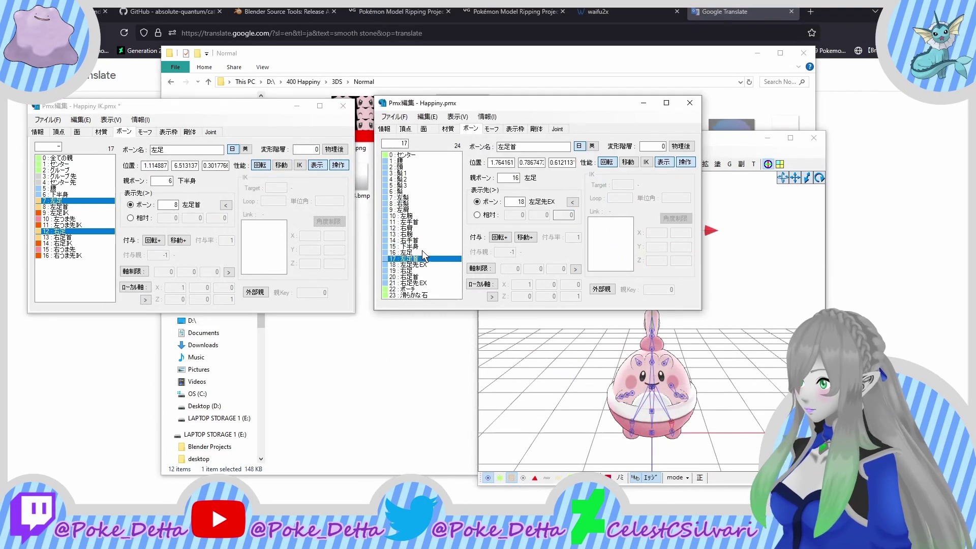
right_click(500, 164)
click(532, 195)
right_click(185, 168)
click(208, 213)
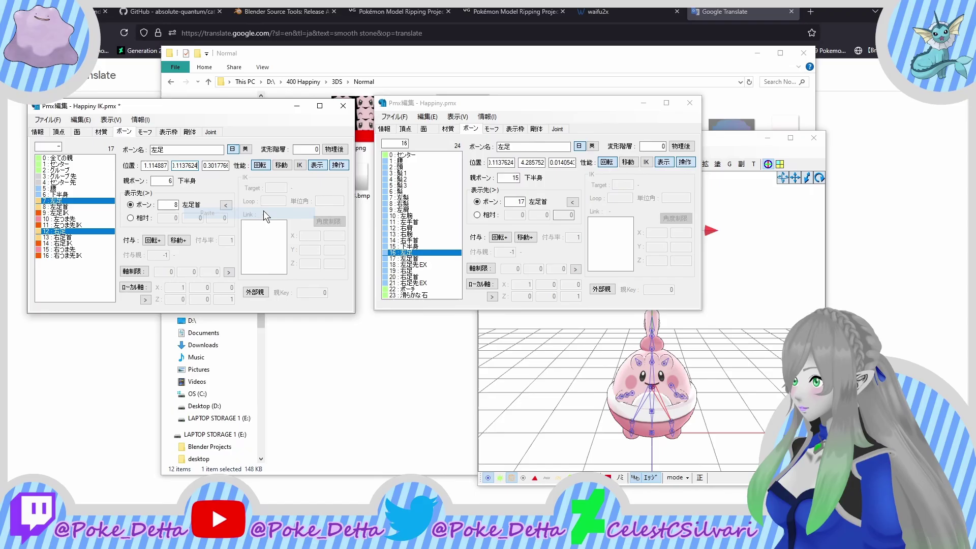
double_click(155, 165)
right_click(160, 169)
click(199, 215)
Step: Set the Y position of the IK model's two leg bones to 4.285752, copied from Happiny's 左足
double_click(531, 162)
right_click(532, 165)
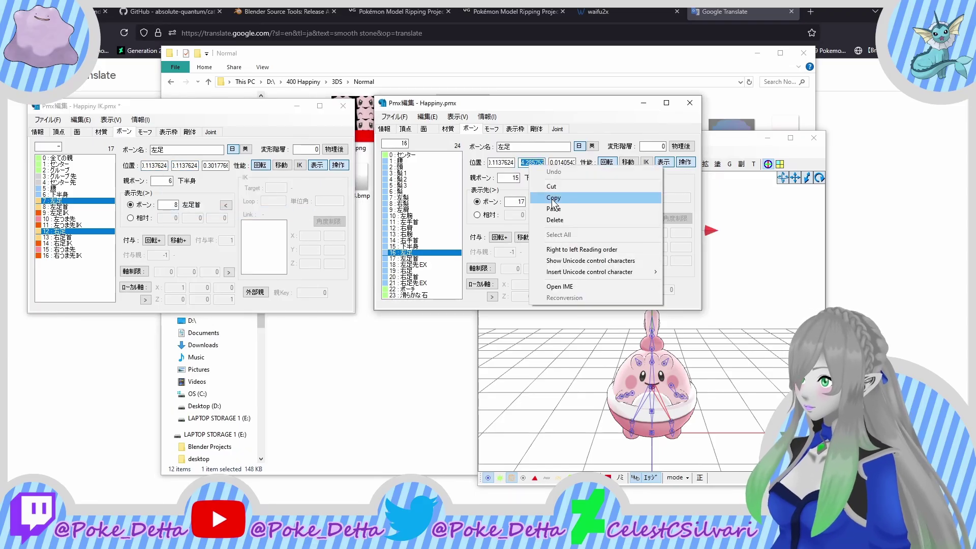
click(557, 199)
right_click(192, 168)
click(227, 242)
right_click(185, 167)
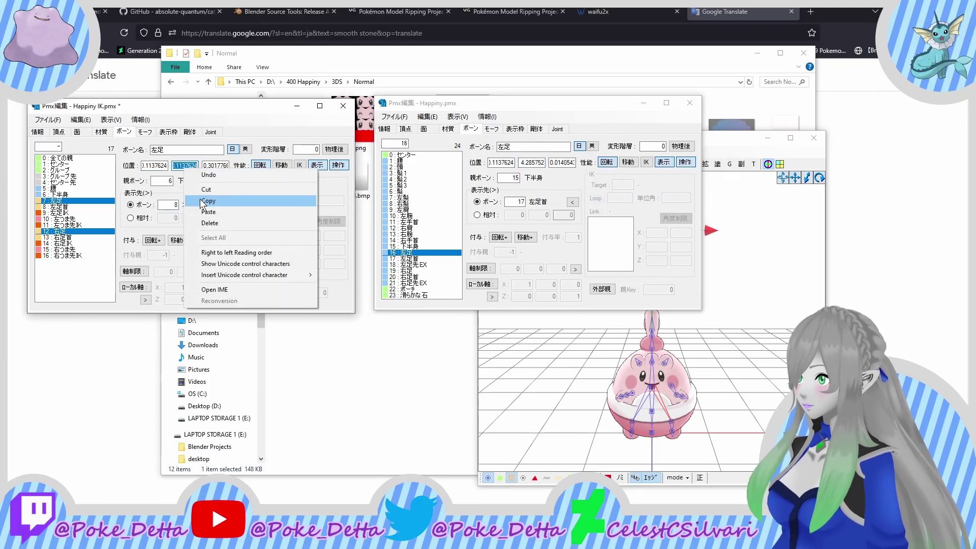
click(204, 211)
Step: Copy the Z position of Happiny's 左足 to the IK model's two selected leg bones
double_click(562, 163)
right_click(567, 164)
click(589, 197)
double_click(214, 165)
right_click(219, 168)
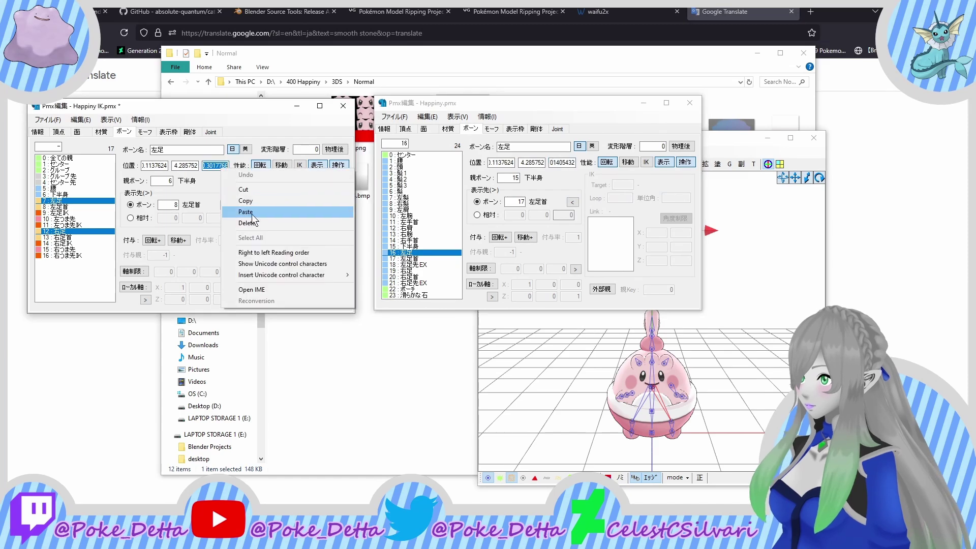
click(238, 210)
Step: Give IK bones 8 to 16, except 右足, the X position 1.764161 copied from Happiny's 左足首
click(406, 258)
drag(59, 206, 66, 326)
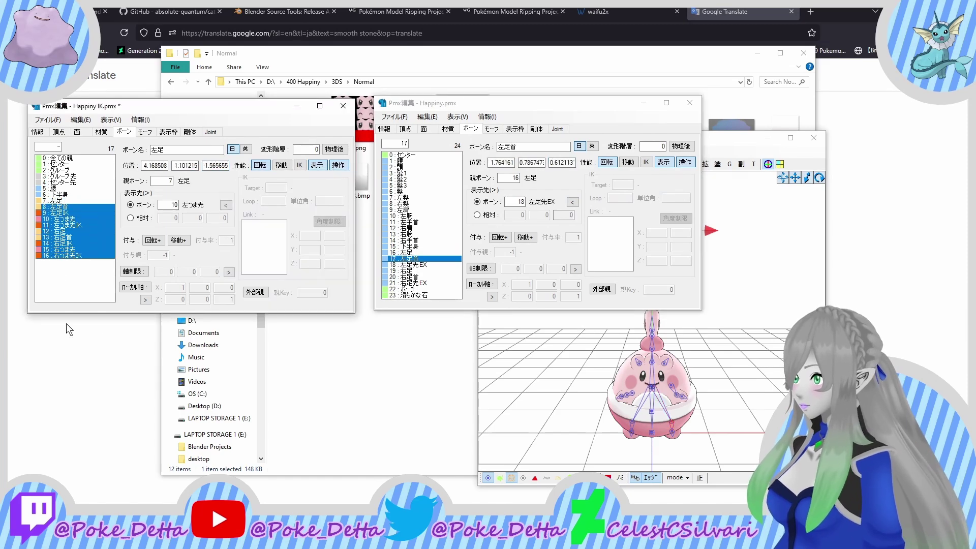
ctrl+click(39, 231)
double_click(495, 163)
right_click(490, 161)
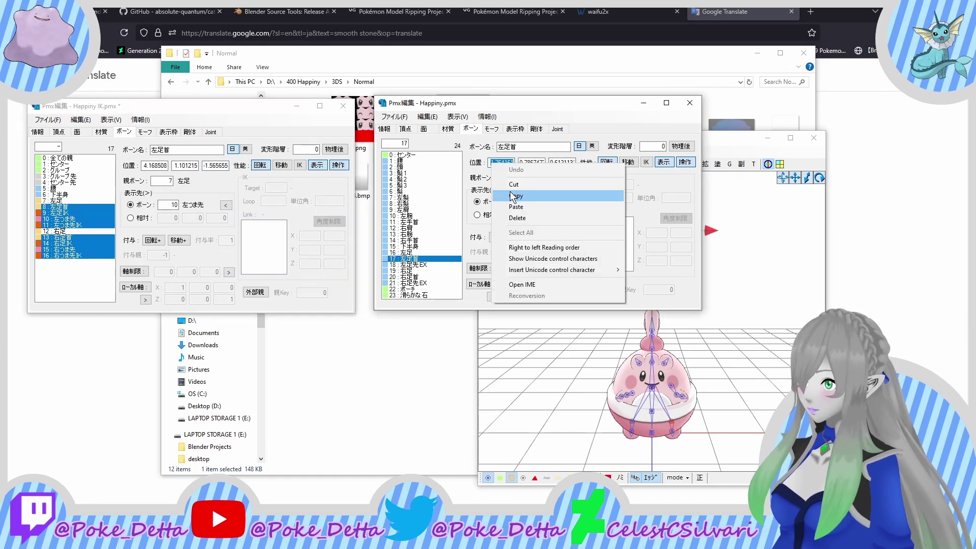
click(513, 191)
double_click(185, 166)
right_click(187, 170)
key(Escape)
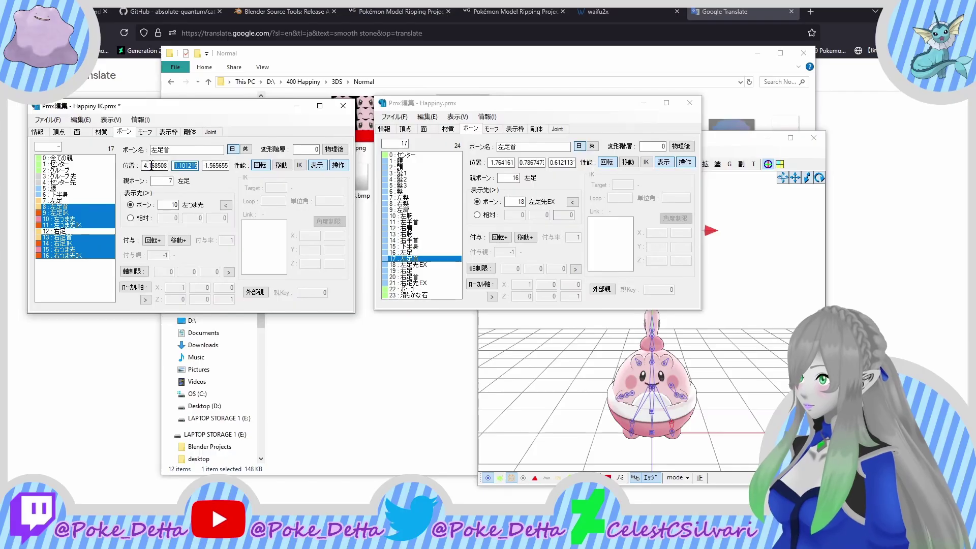
double_click(151, 166)
right_click(152, 165)
click(190, 210)
Step: Copy the Y position 0.7867473 of Happiny's 左足首 to the selected IK model bones
double_click(529, 164)
right_click(529, 165)
click(548, 197)
double_click(188, 165)
right_click(192, 165)
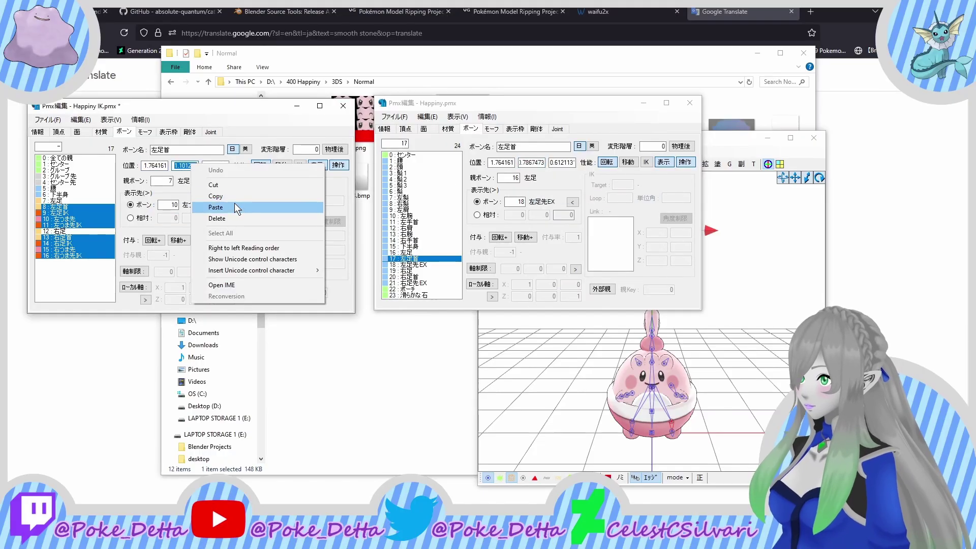
click(235, 208)
Step: Copy the Z position 0.6121131 of Happiny's 左足首 to the selected IK model bones
double_click(562, 163)
right_click(556, 162)
click(574, 195)
double_click(215, 165)
right_click(217, 166)
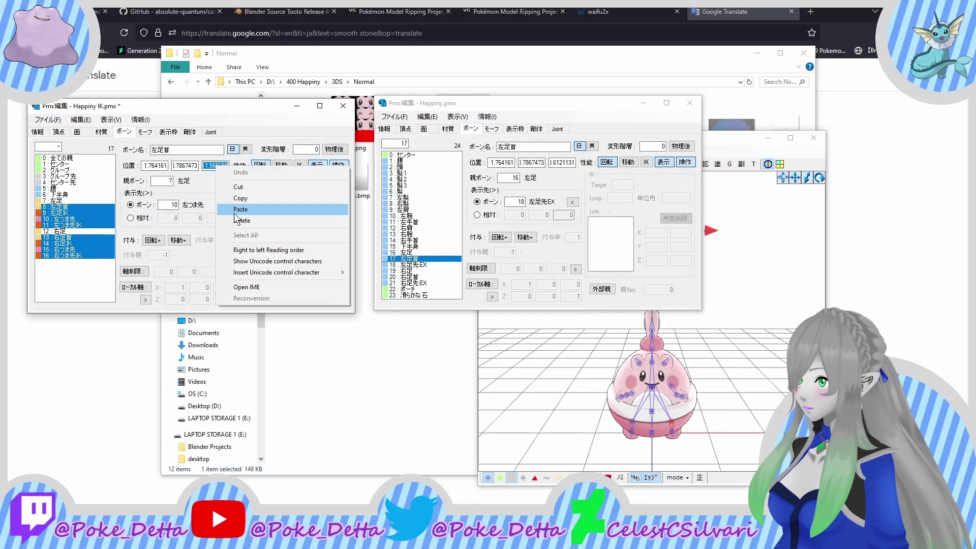
click(237, 209)
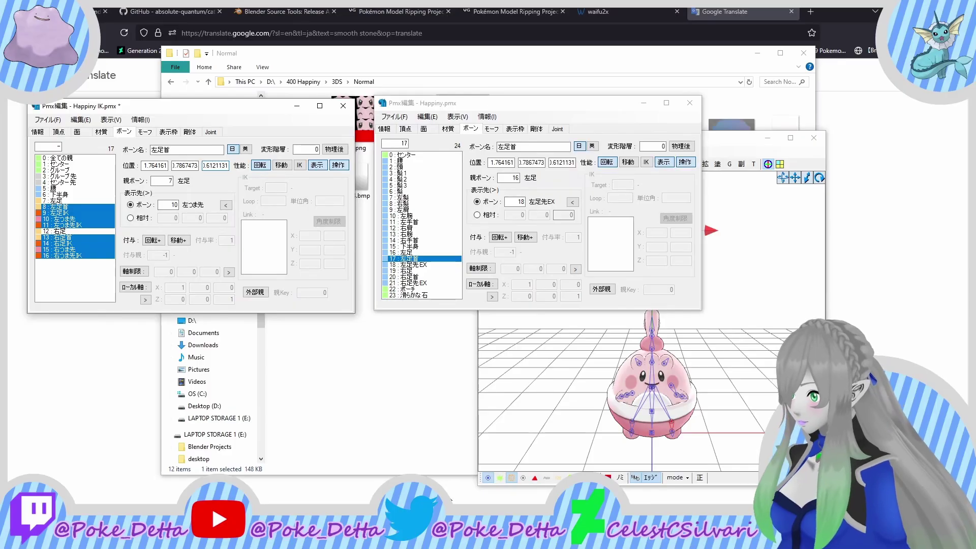
double_click(561, 162)
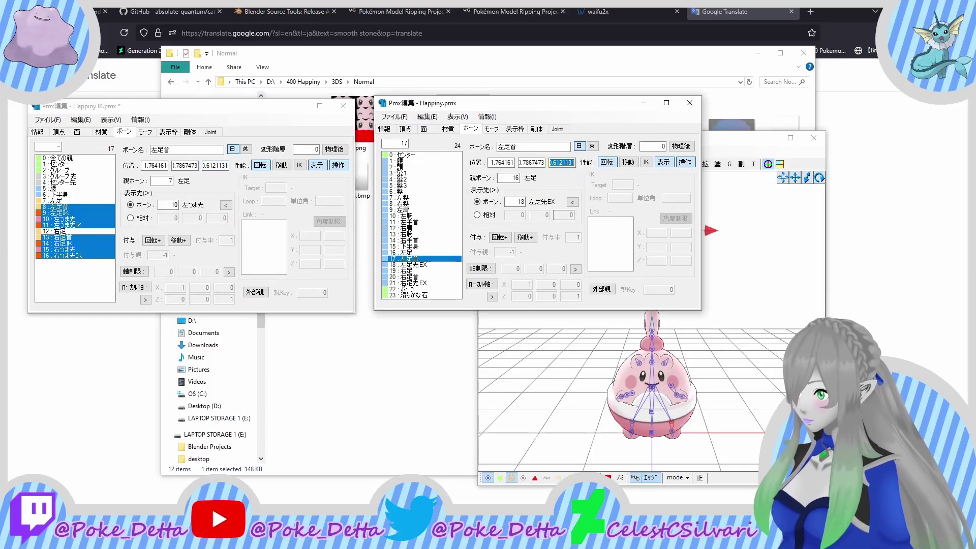
Step: Mirror the IK model's 右足 bone to the other side by making its X position negative, -0.113762
click(508, 533)
scroll(635, 386, up, 2)
right_drag(635, 387, 792, 363)
click(48, 226)
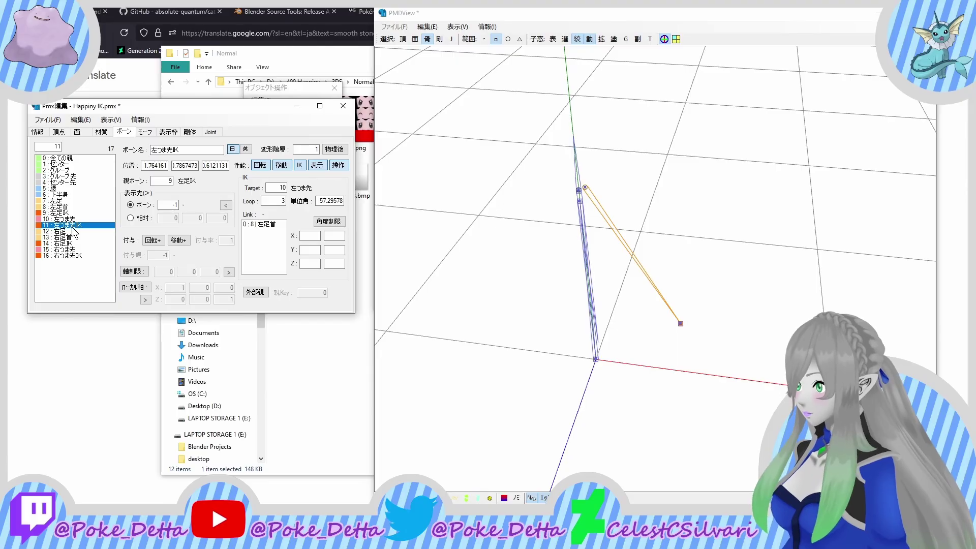
click(73, 231)
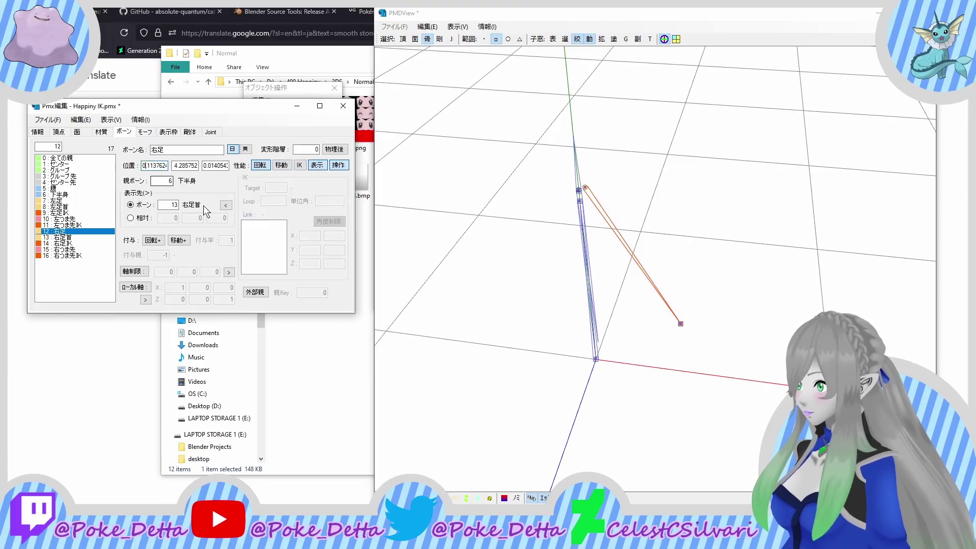
text(-)
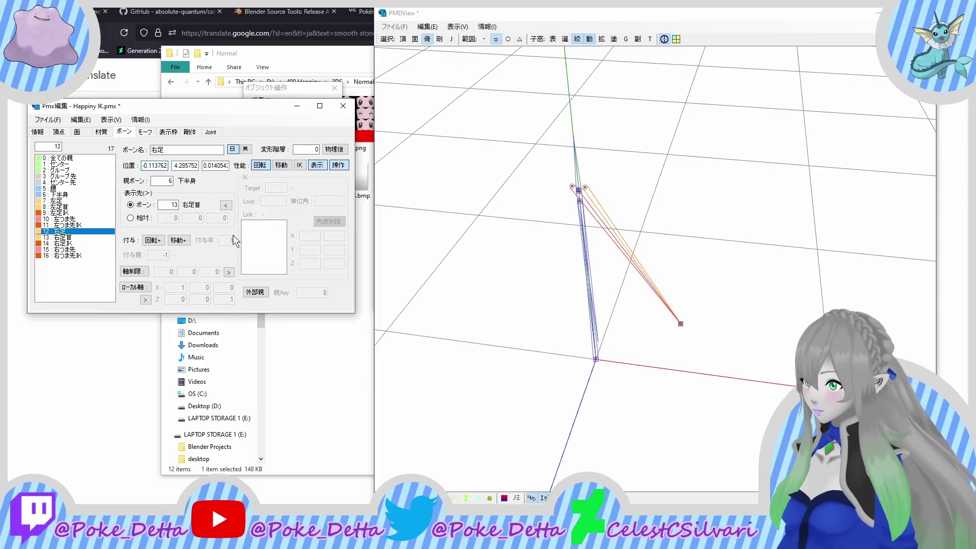
Step: Give the right ankle and toe bones 13 to 16 (右足首 to 右つま先IK) the negative X position -1.764161
click(40, 237)
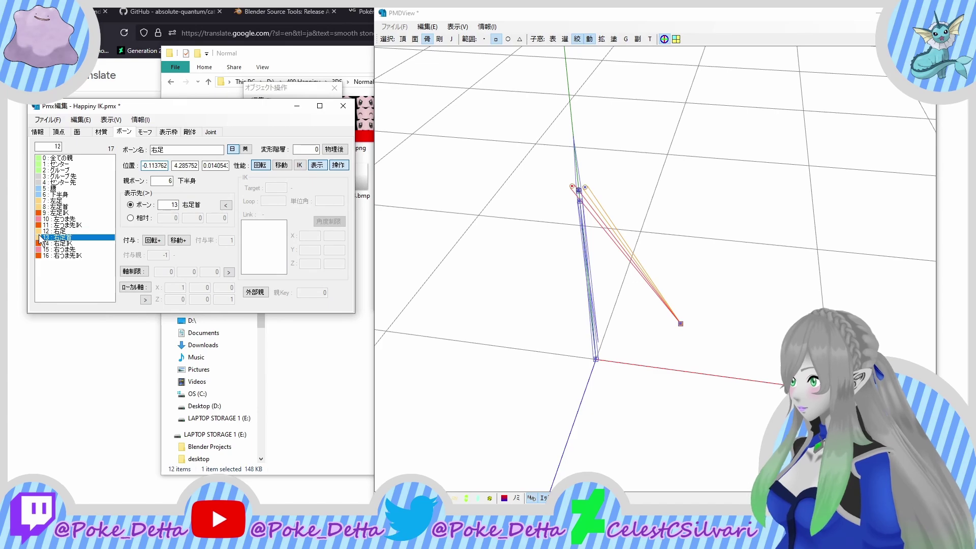
drag(41, 237, 48, 255)
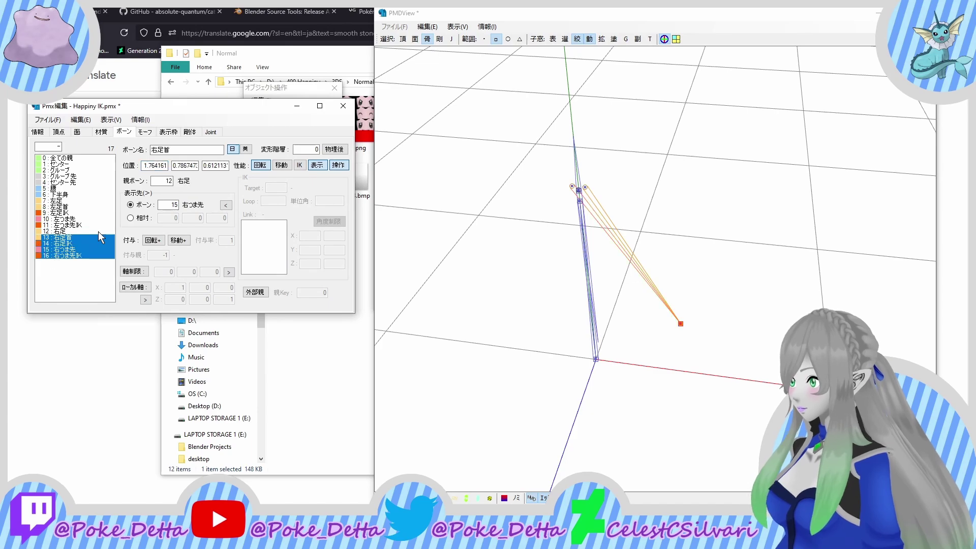
click(143, 167)
text(-)
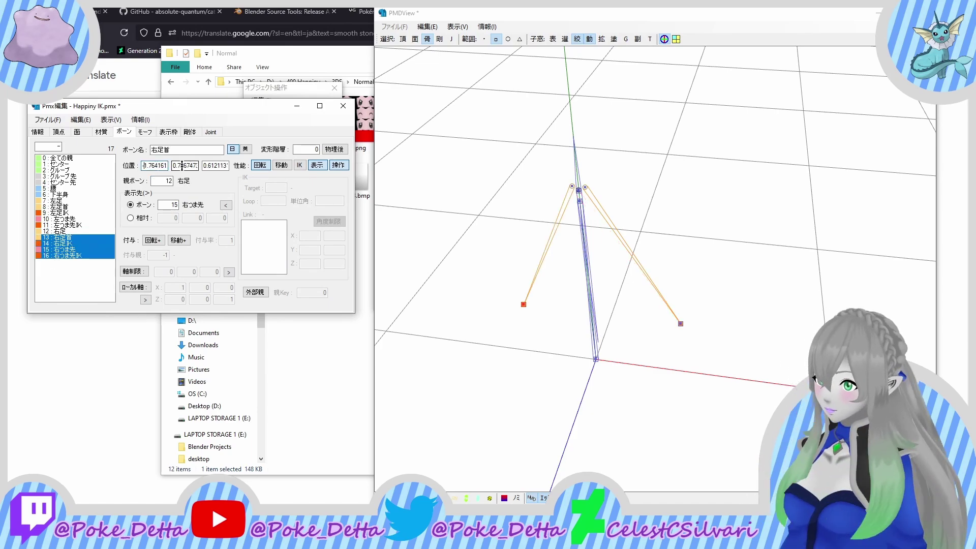
right_drag(688, 191, 410, 259)
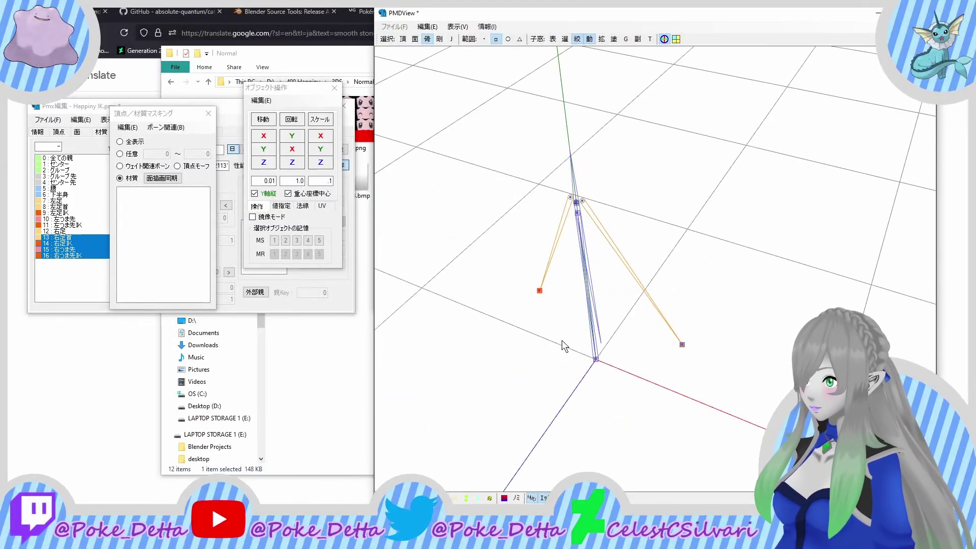
Step: Import Happiny.pmx into the IK model in append mode (追加), merging bones with the same name
click(325, 365)
drag(455, 106, 85, 191)
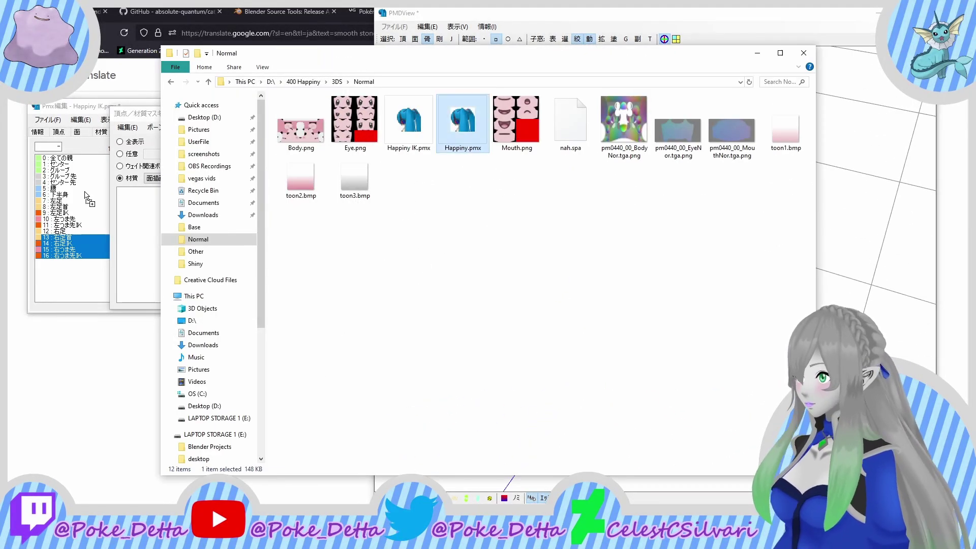
click(123, 185)
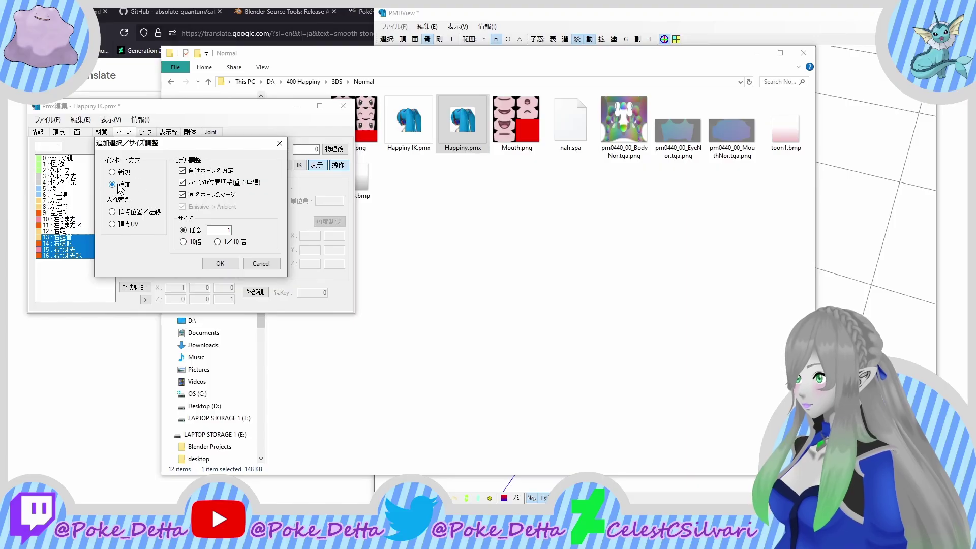
click(216, 267)
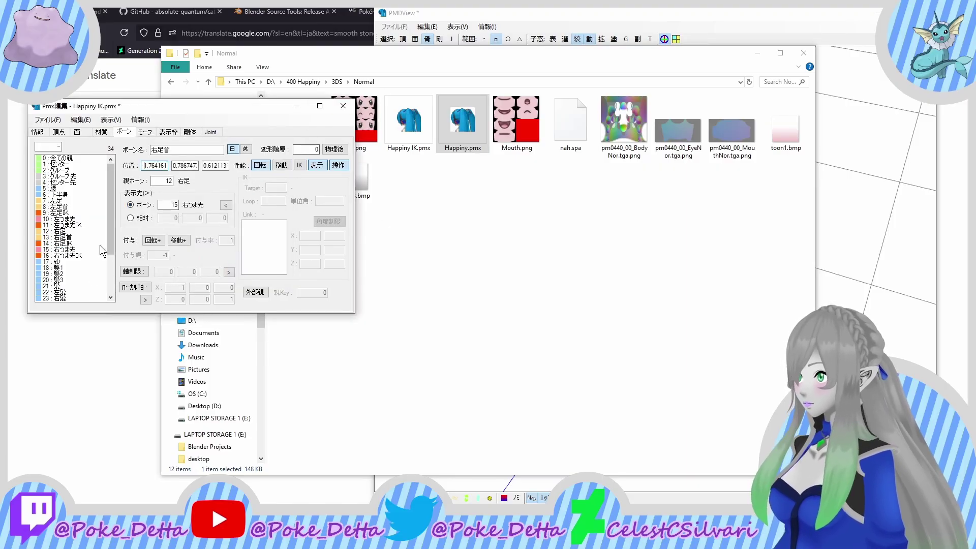
Step: Set the deform layer (変形階層) of 左足先EX and 右足先EX to 1
scroll(81, 239, down, 4)
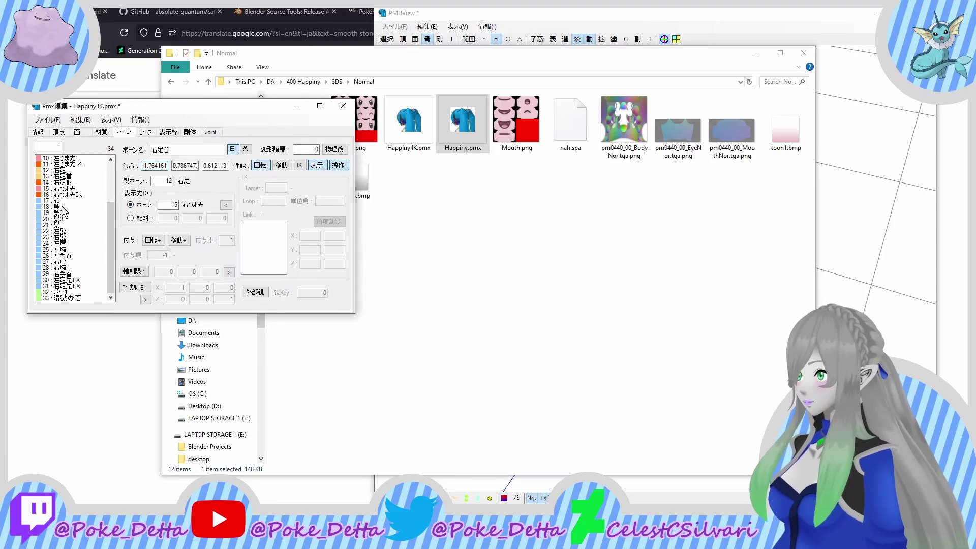
shift+click(79, 286)
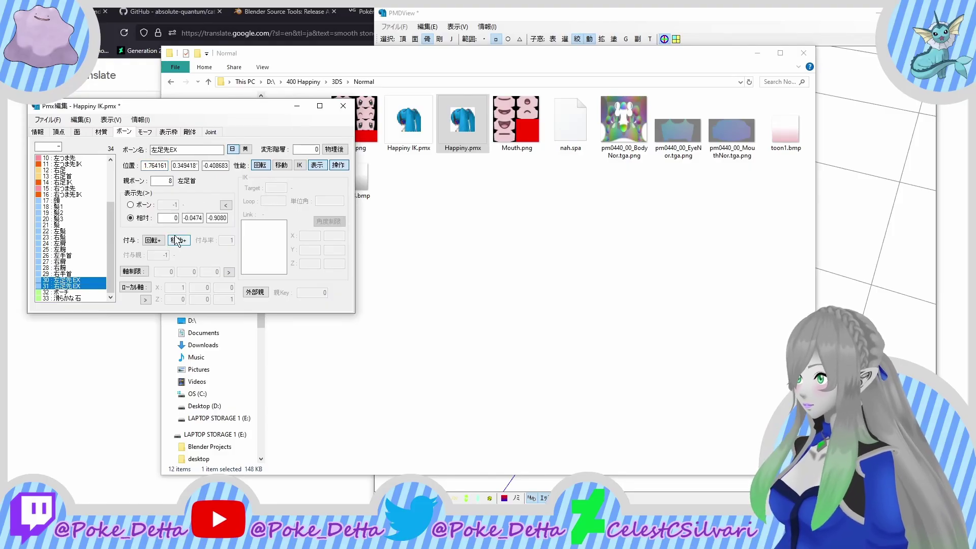
click(304, 150)
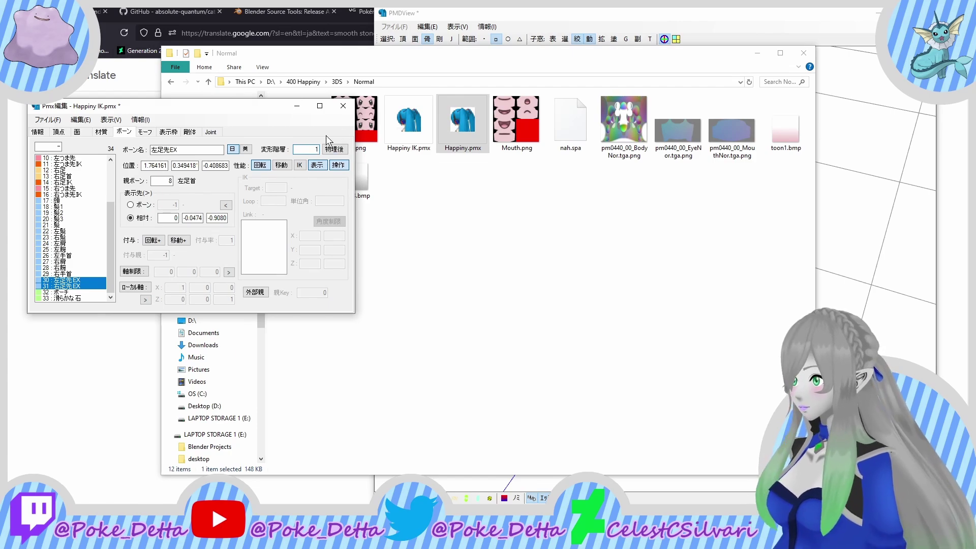
key(Tab)
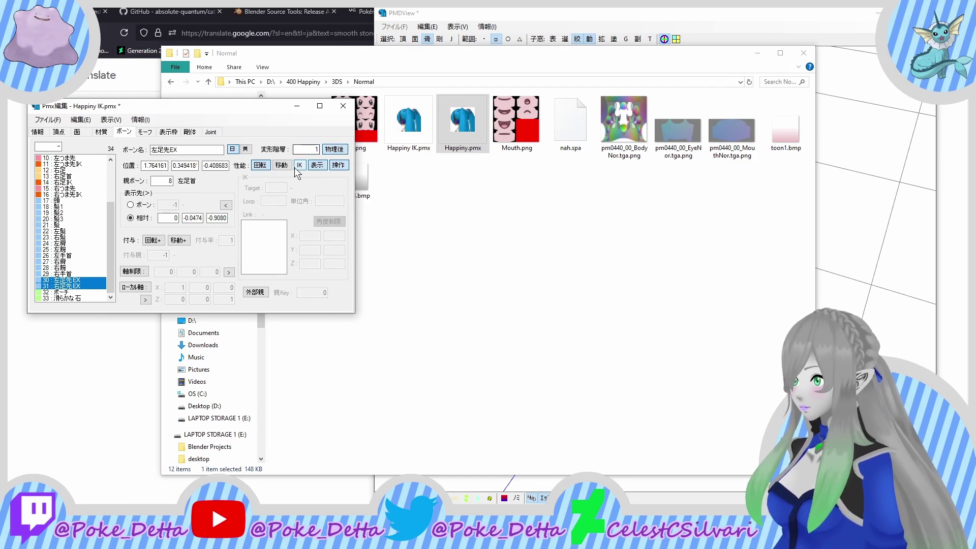
Step: Move the left and right つま先 and つま先IK bones forward to Z about -0.75 and down to Y about 0.73
click(528, 15)
scroll(602, 275, up, 4)
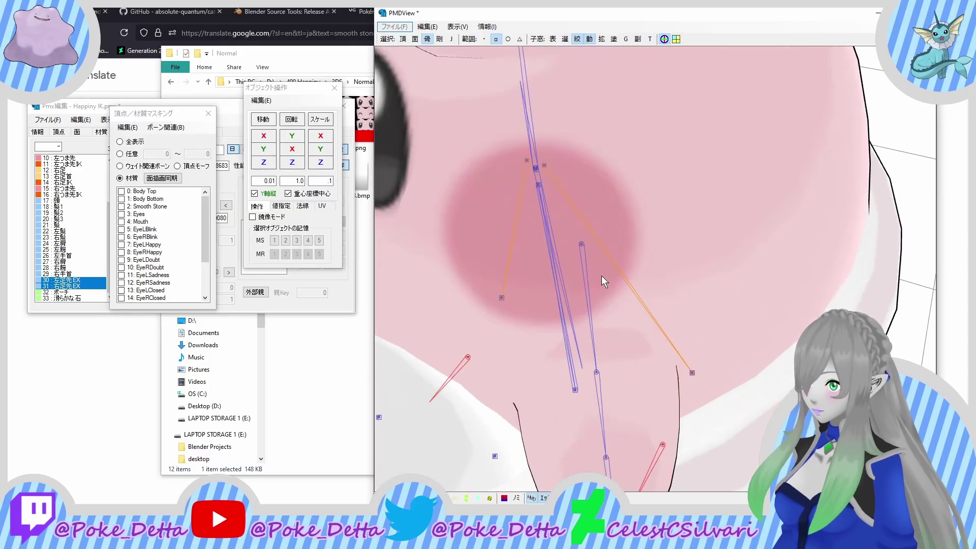
right_drag(602, 276, 602, 245)
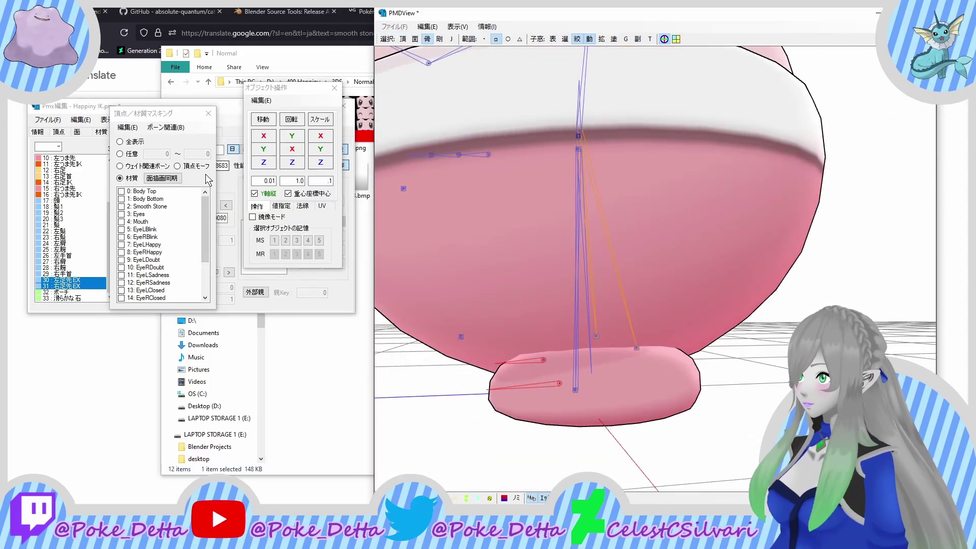
click(81, 195)
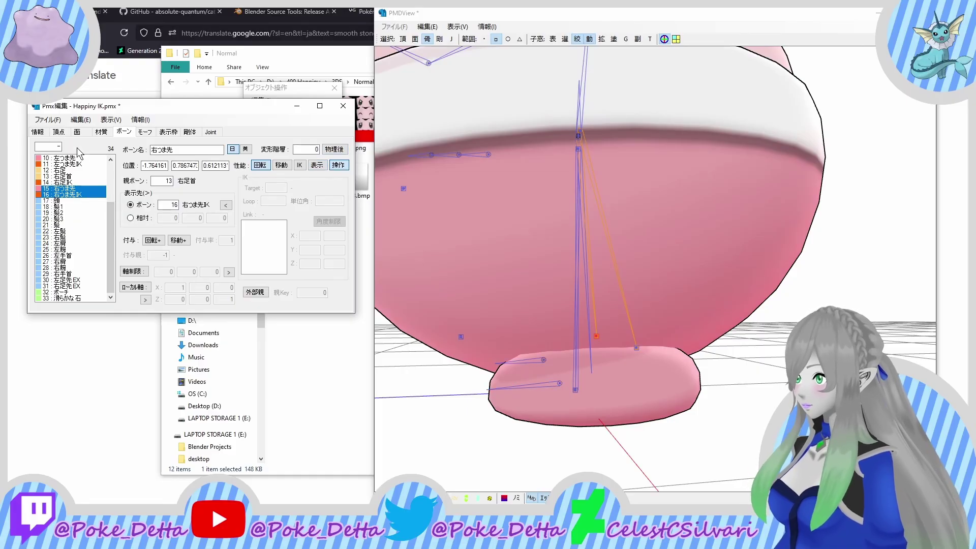
ctrl+click(76, 164)
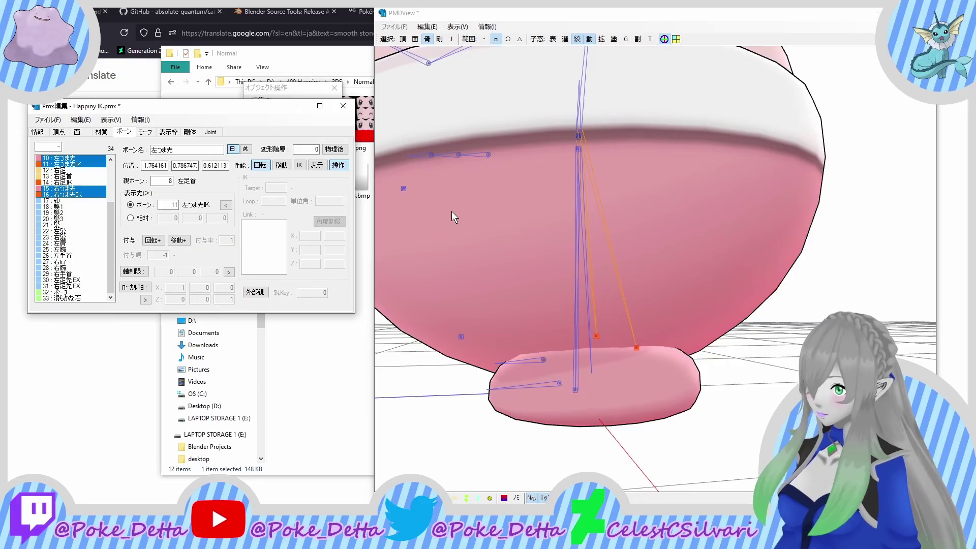
click(754, 345)
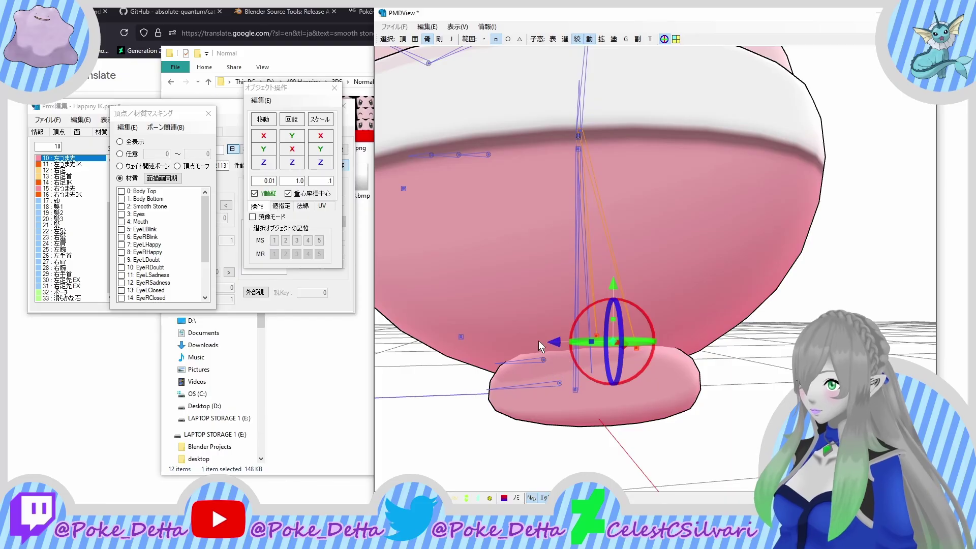
drag(557, 340, 469, 348)
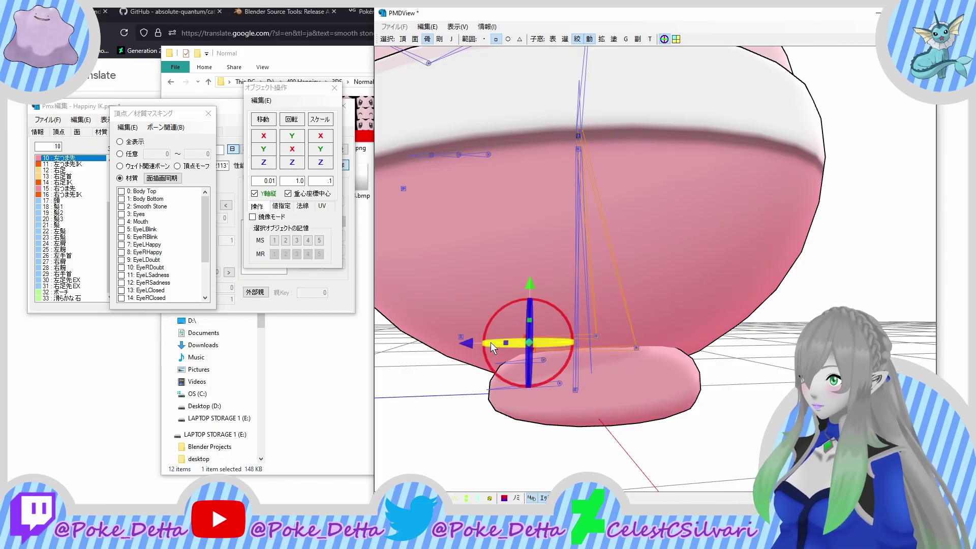
drag(526, 287, 523, 291)
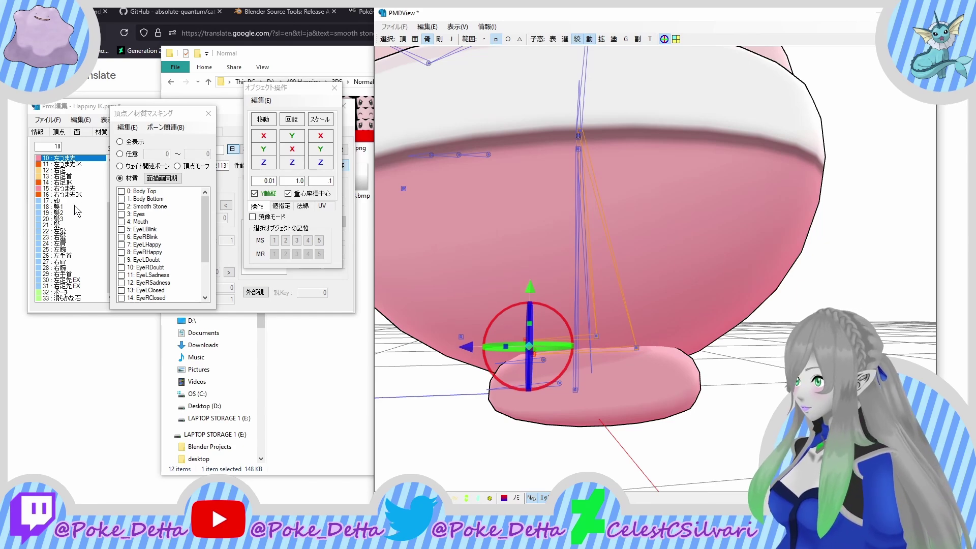
Step: Switch the display target of 左つま先IK and 右つま先IK to a relative offset (相対) with Y at -1
click(66, 194)
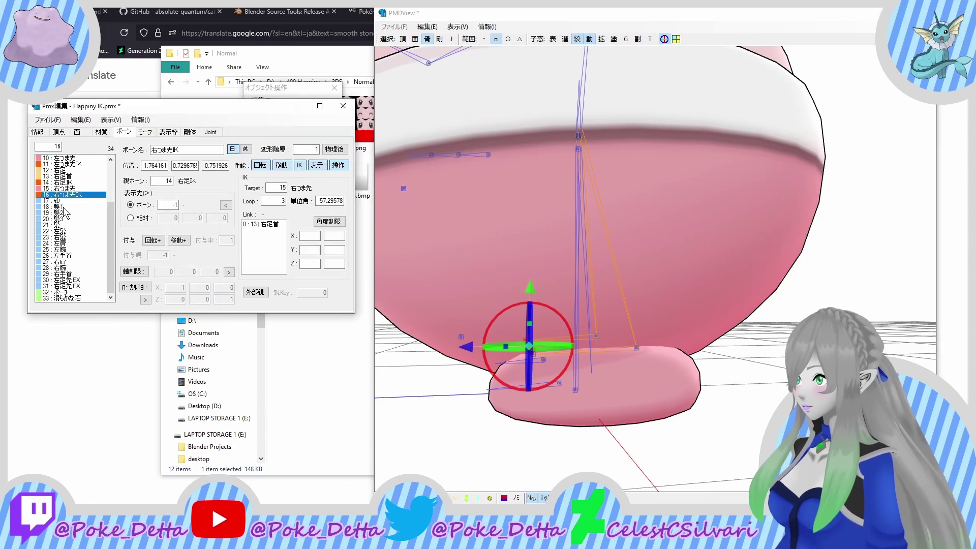
ctrl+click(79, 164)
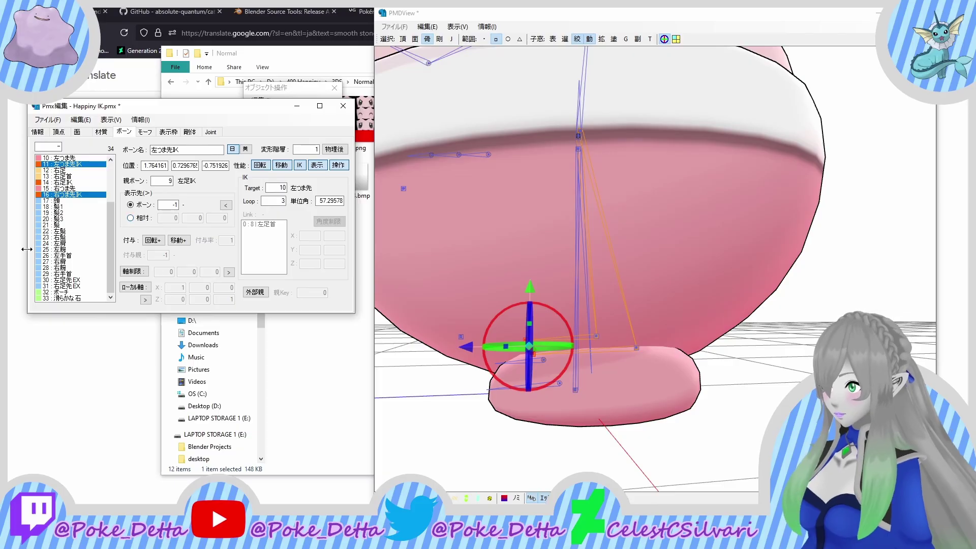
click(131, 217)
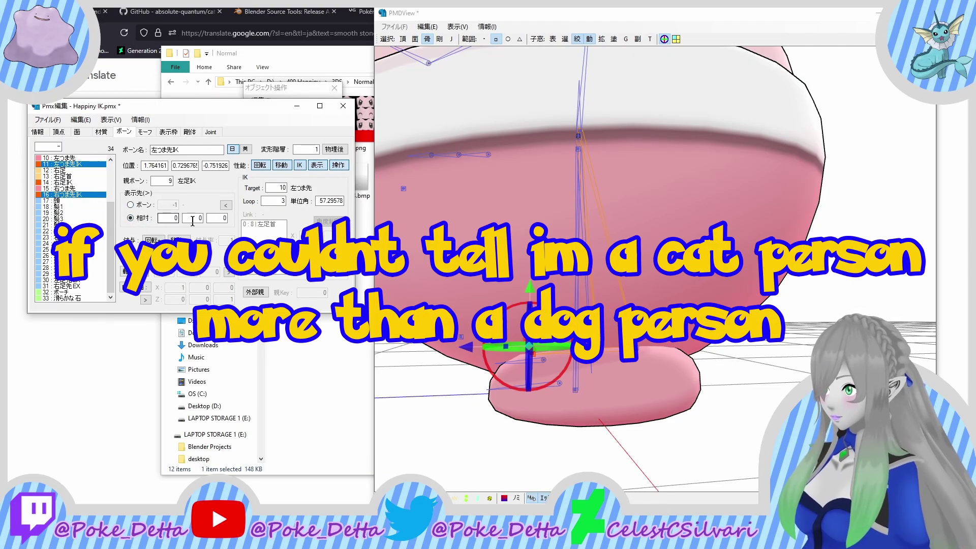
double_click(195, 217)
text(-1)
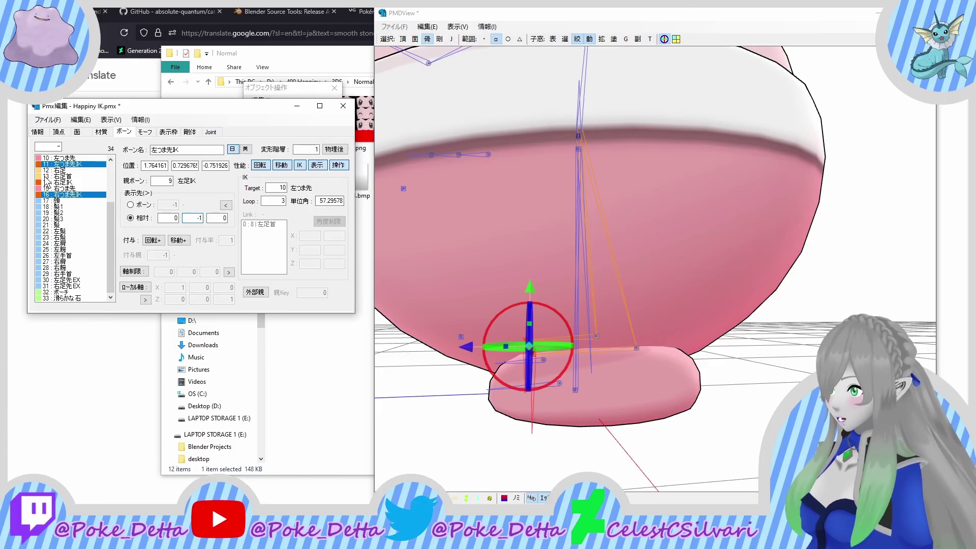
Step: Switch the display target of 左足IK and 右足IK to a relative offset (相対) with Z at 1
click(47, 177)
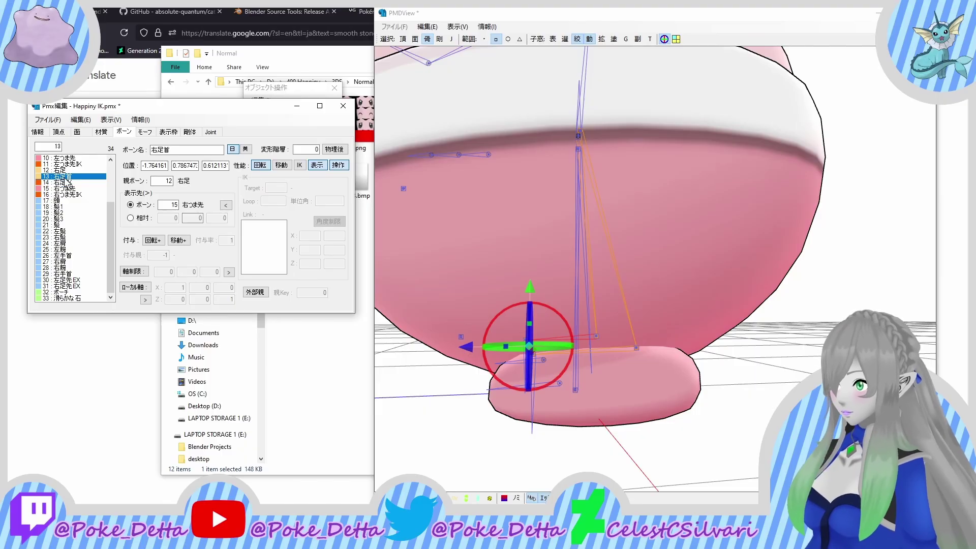
click(68, 183)
scroll(69, 173, up, 4)
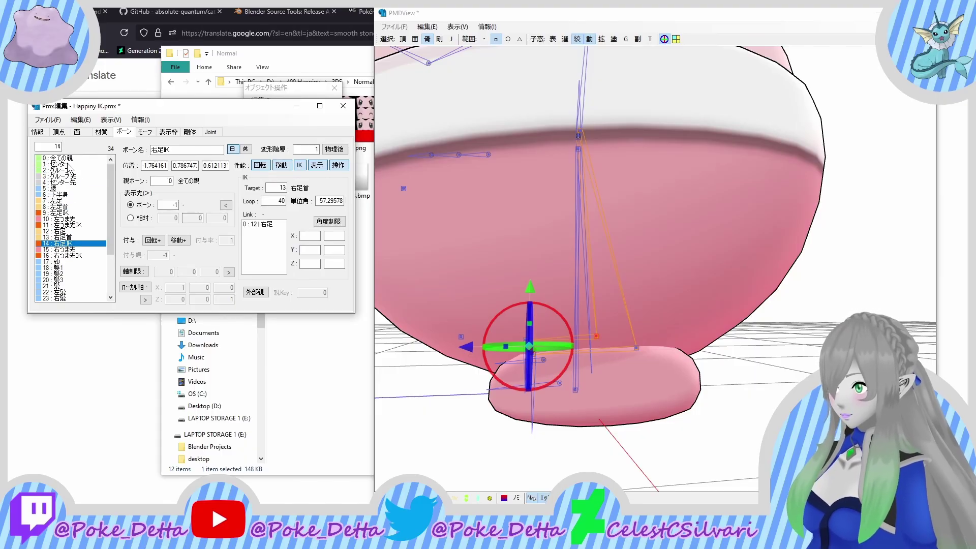
click(63, 213)
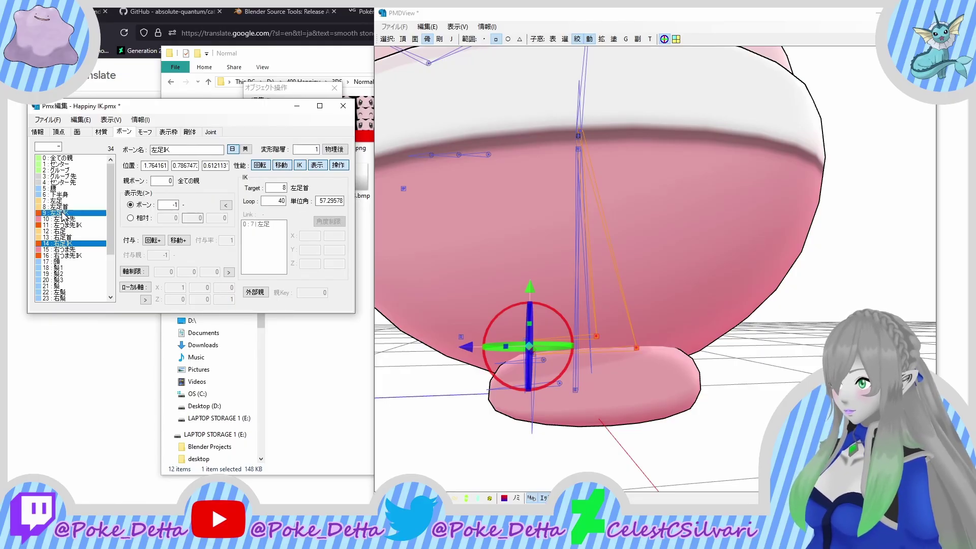
click(144, 218)
double_click(219, 217)
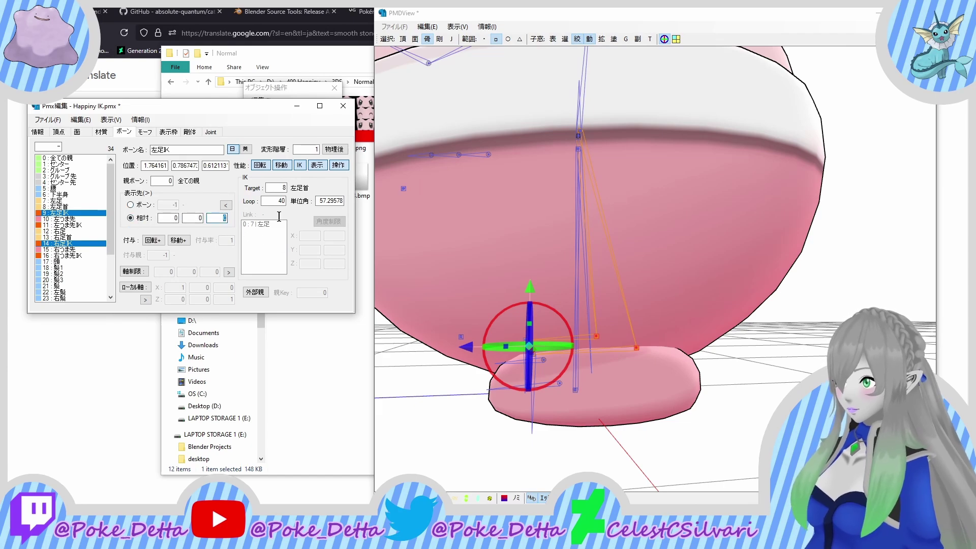
text(01)
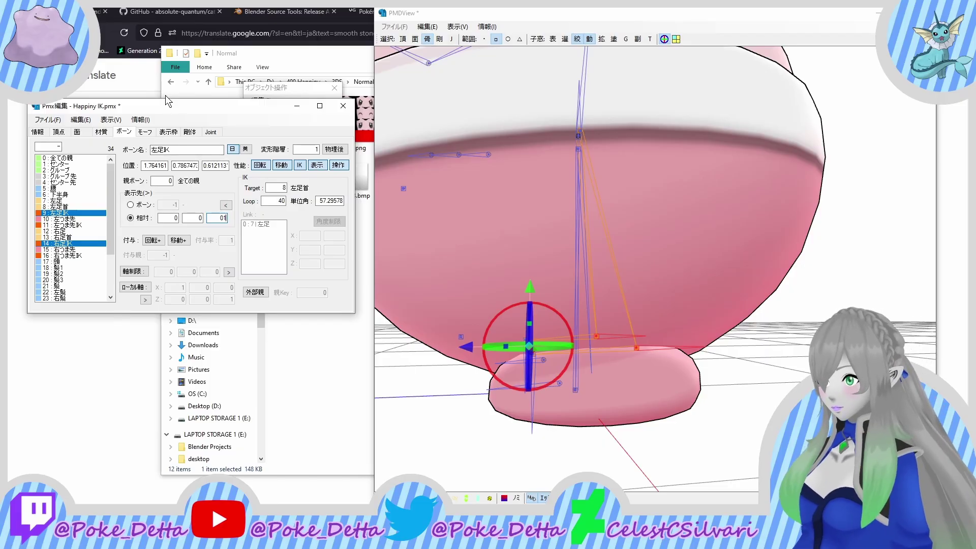
click(615, 203)
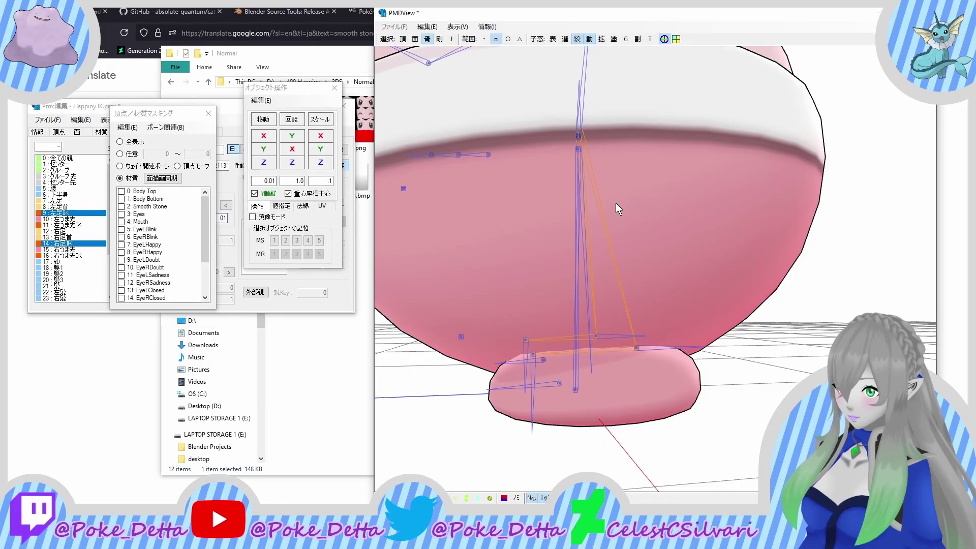
Step: Refresh the PMX editor's list display and update the PMDView model display
scroll(504, 207, down, 5)
scroll(607, 231, down, 6)
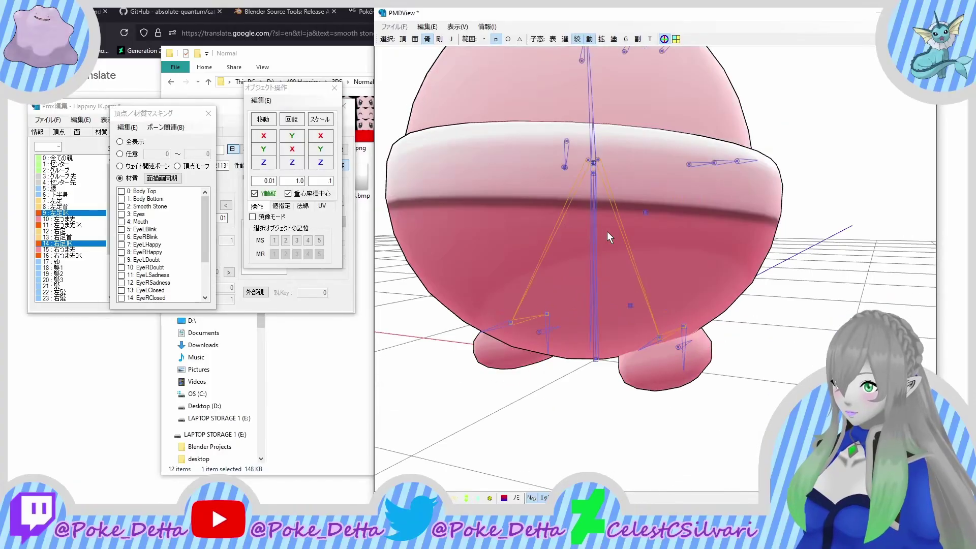
right_drag(697, 229, 638, 258)
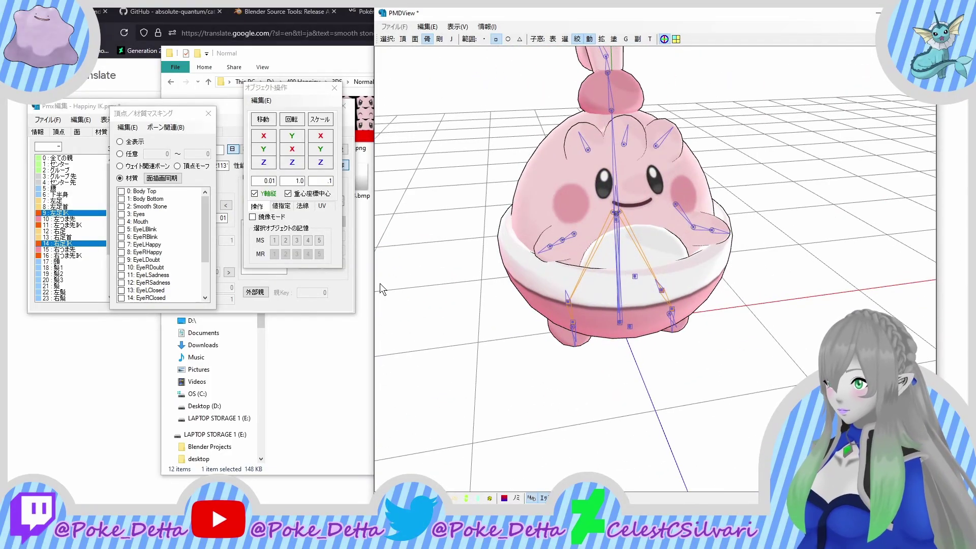
click(80, 207)
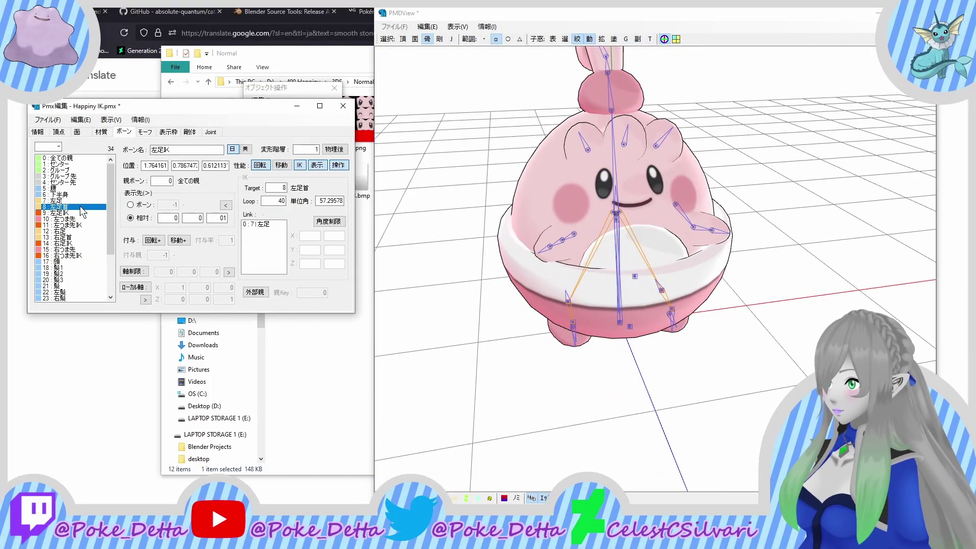
click(80, 119)
mouse_move(104, 122)
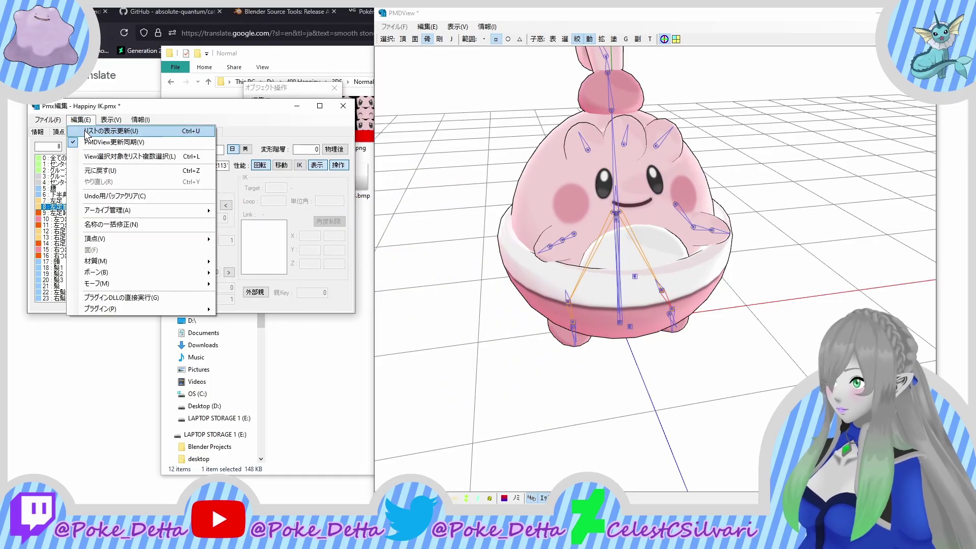
click(85, 131)
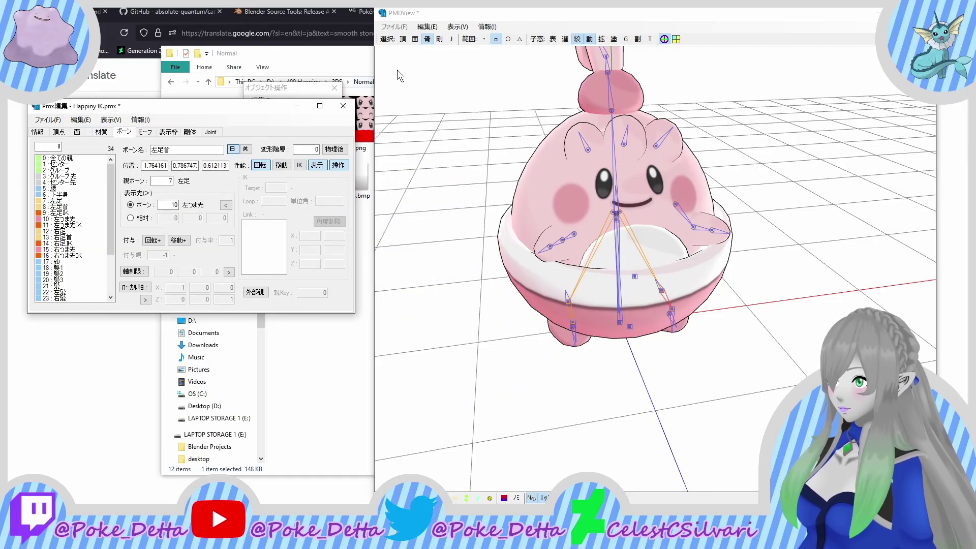
click(426, 26)
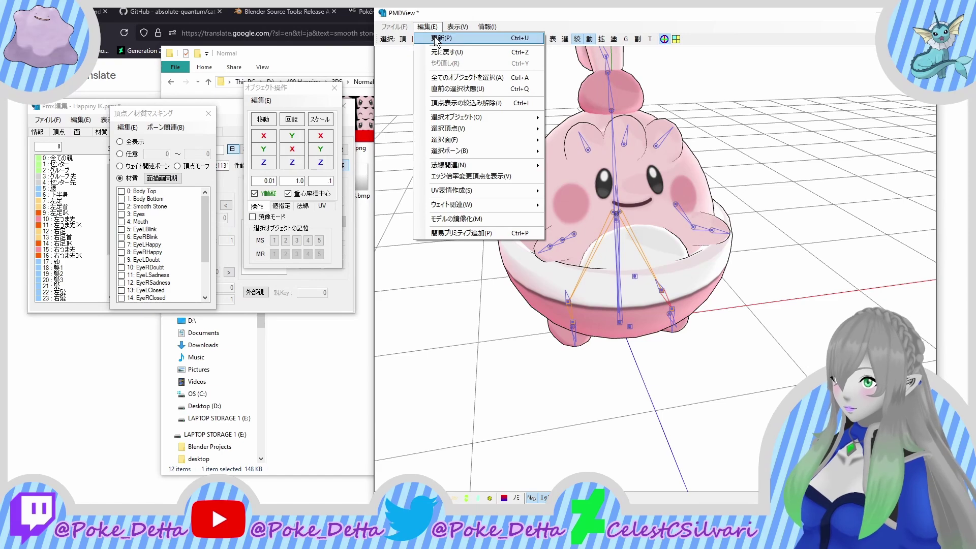
click(434, 38)
Step: Save the model over the existing Happiny IK.pmx in the Normal folder
click(48, 125)
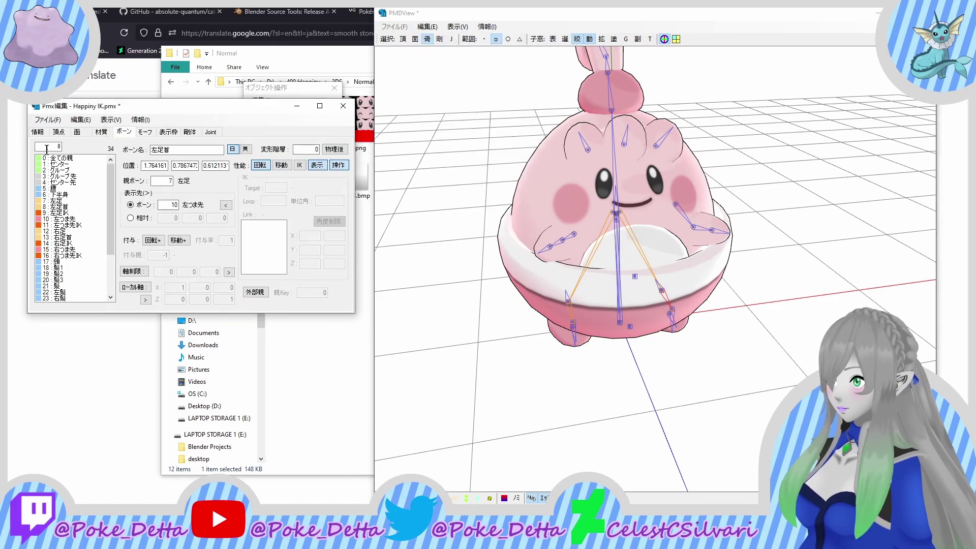
click(47, 122)
click(47, 164)
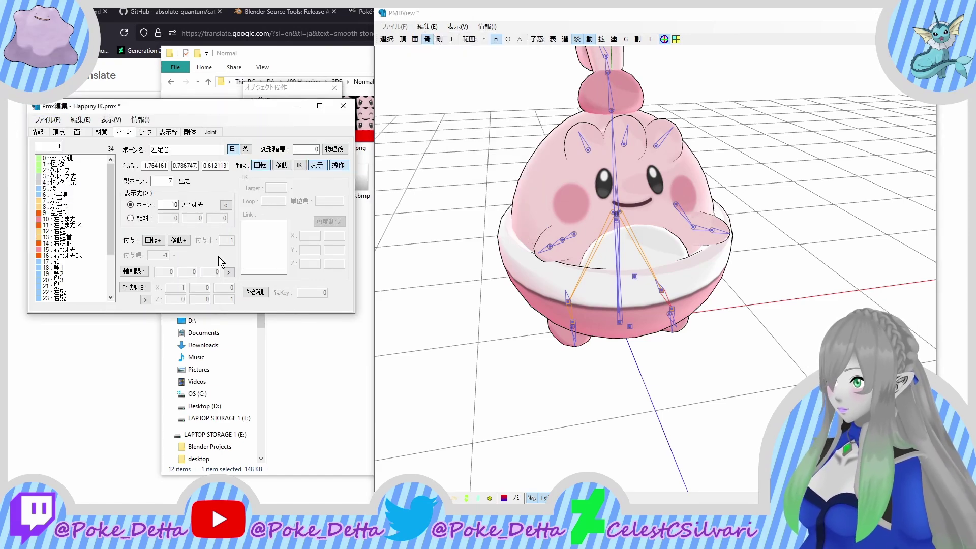
click(427, 371)
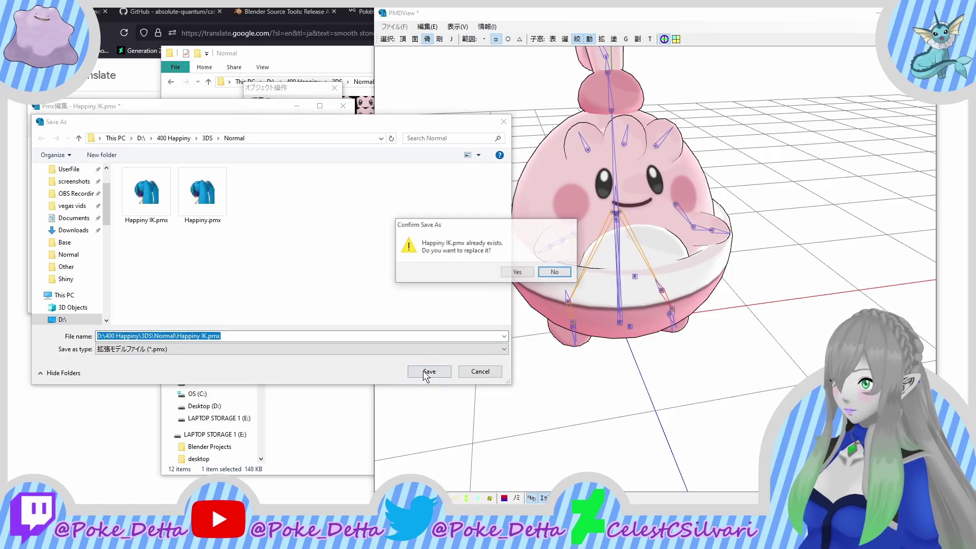
click(514, 272)
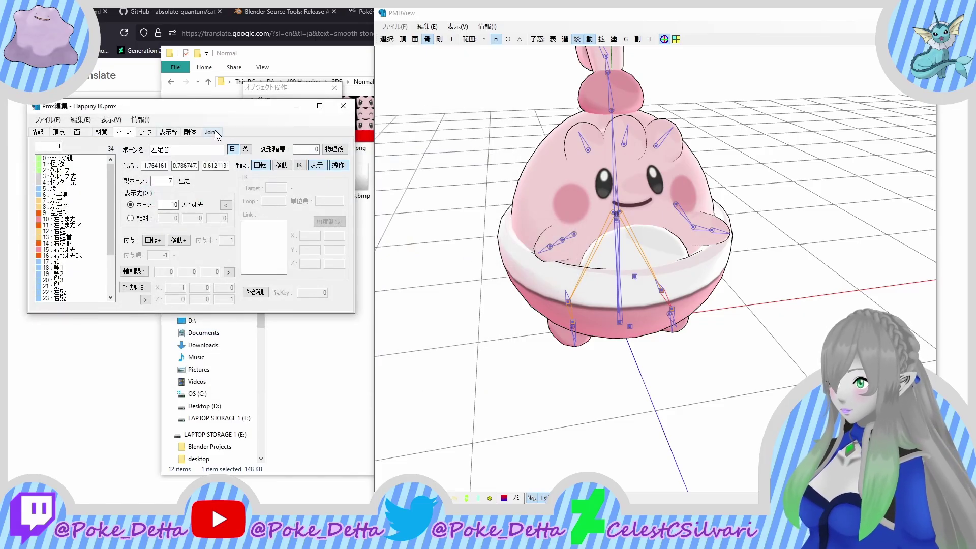
Step: Delete all the hair joints from the model
click(211, 132)
drag(71, 158, 69, 237)
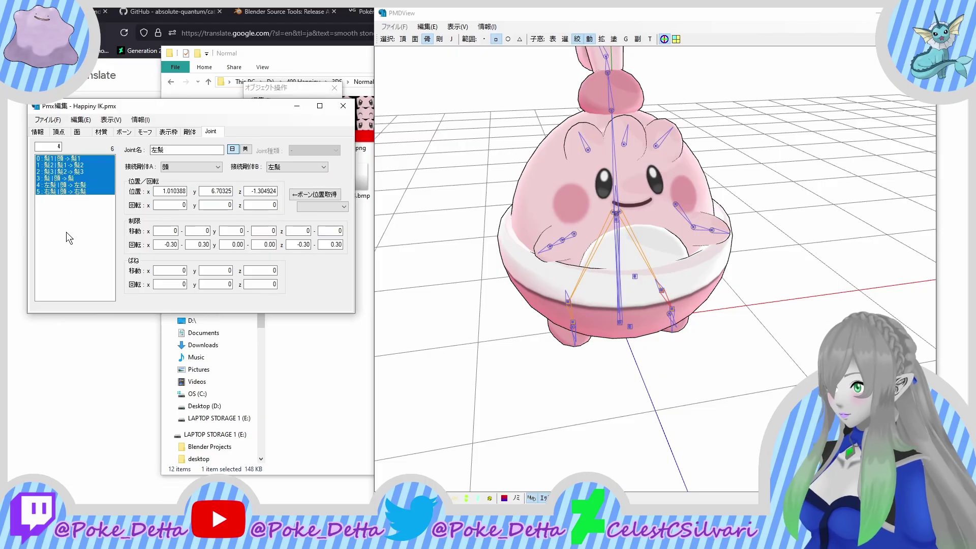
key(Delete)
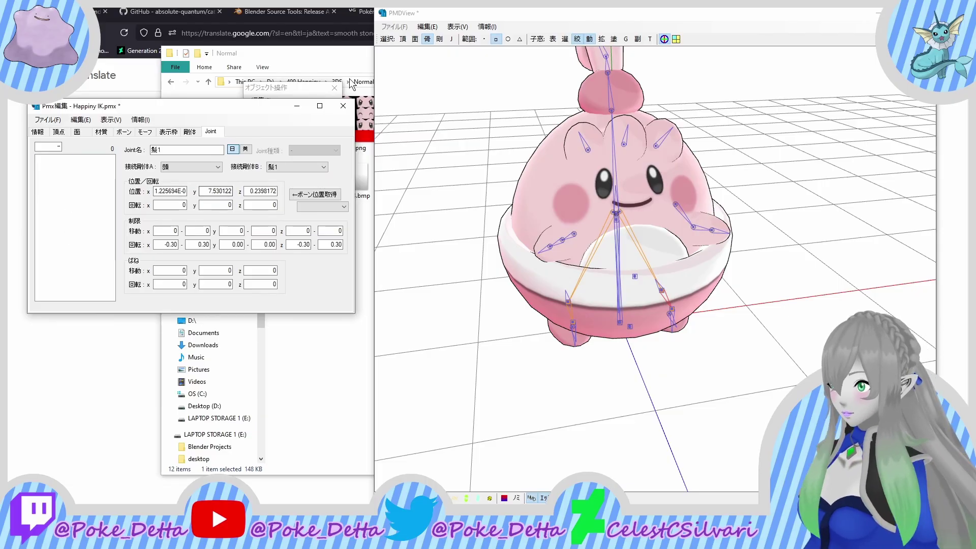
Step: Set the rigid body type of 髪1, 髪2, 髪3, 髪, 左髪 and 右髪 to bone-following (ボーン追従)
click(188, 132)
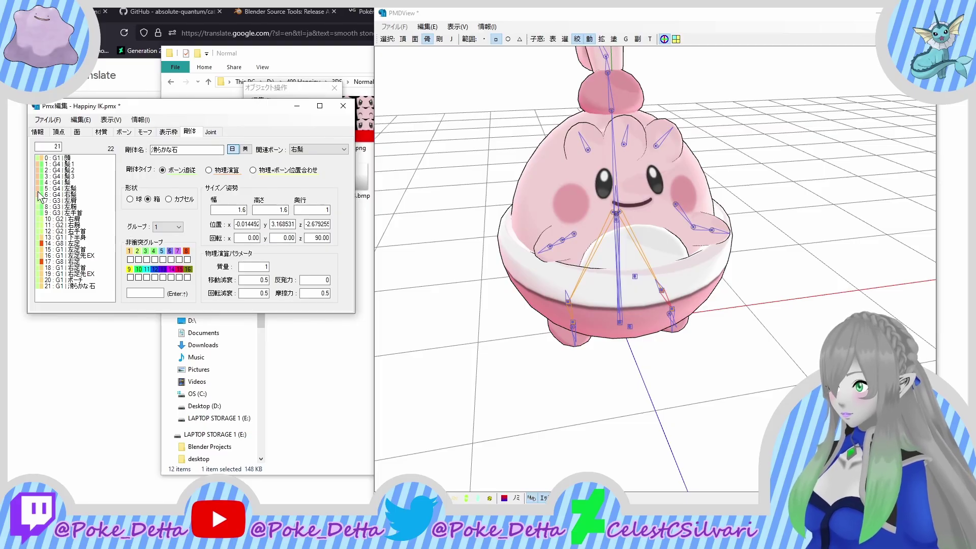
drag(40, 196, 44, 164)
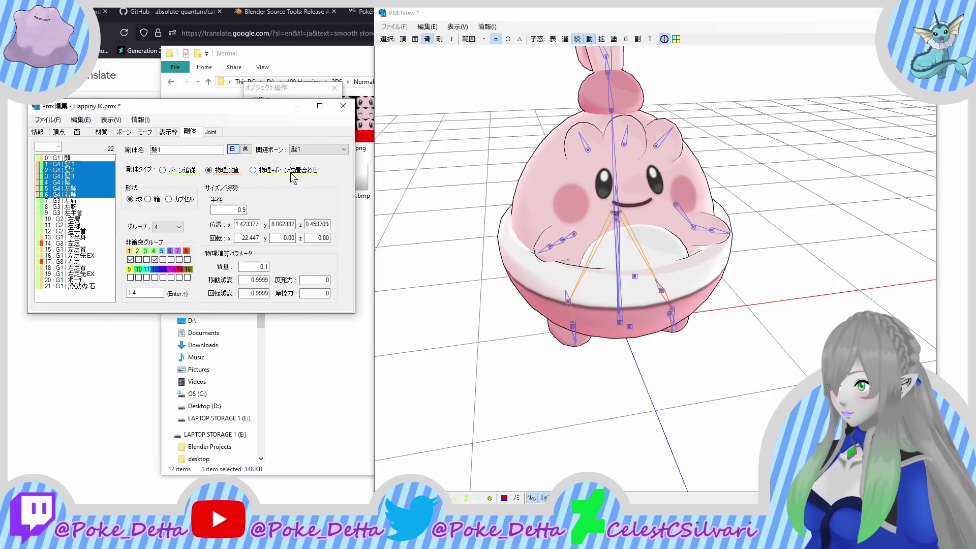
click(177, 170)
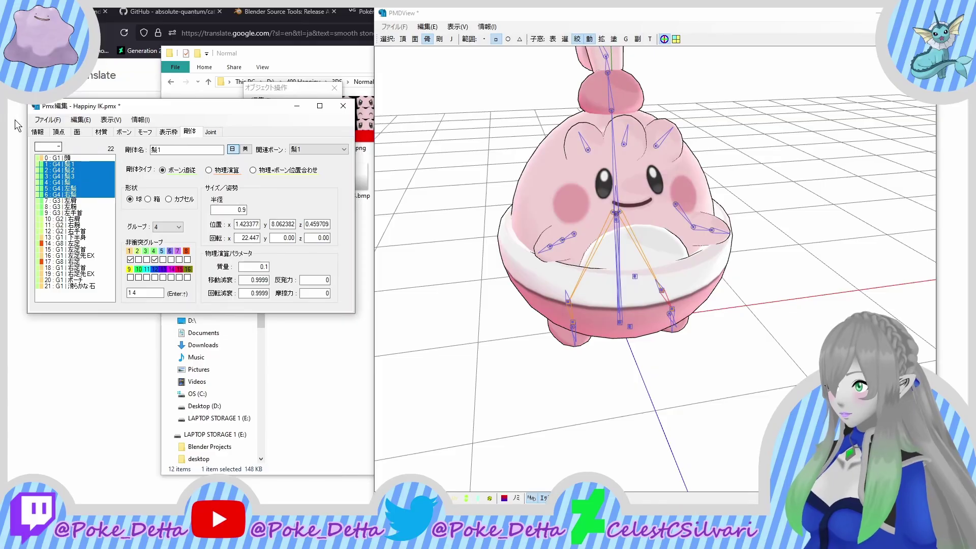
Step: Save a static copy of the model in the Normal folder as Happiny(Static) IK.pmx
click(46, 120)
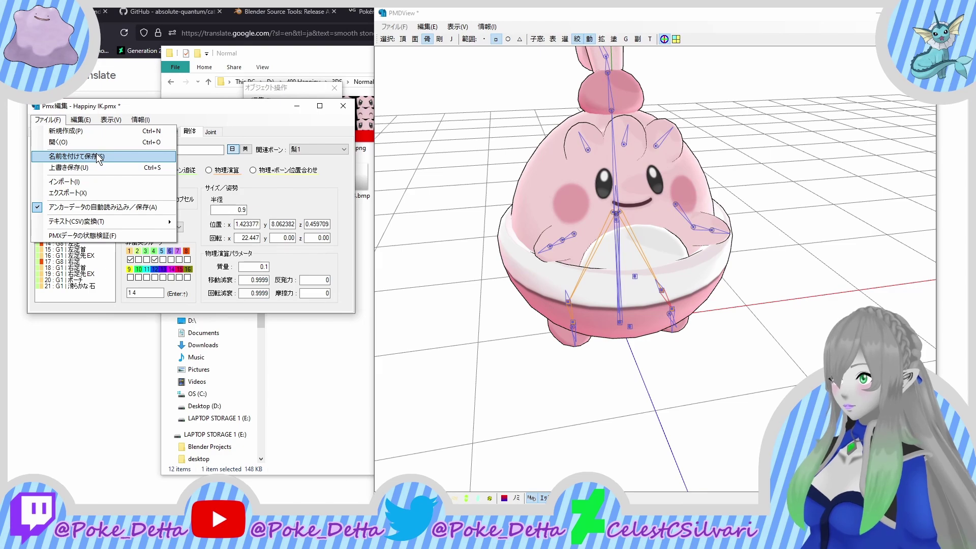
click(99, 156)
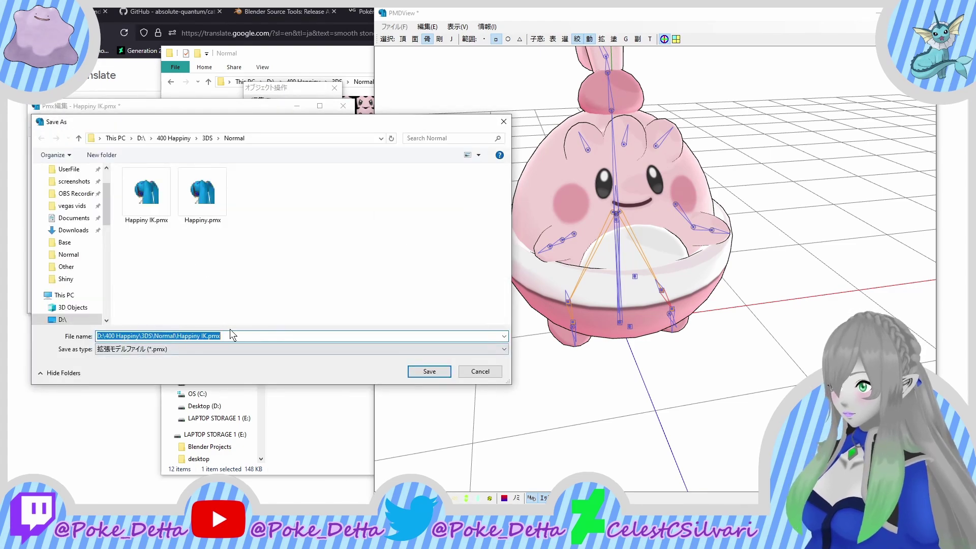
click(200, 336)
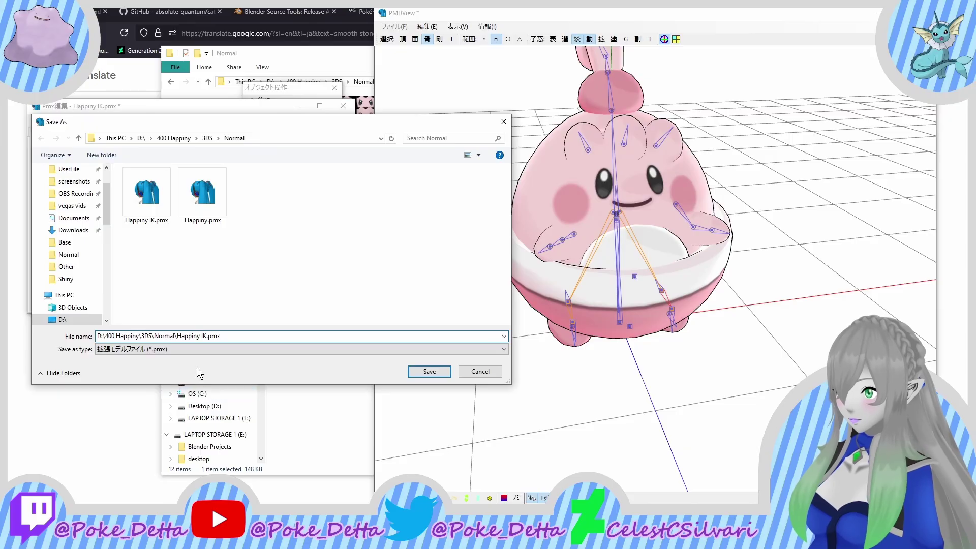
text((Stat)
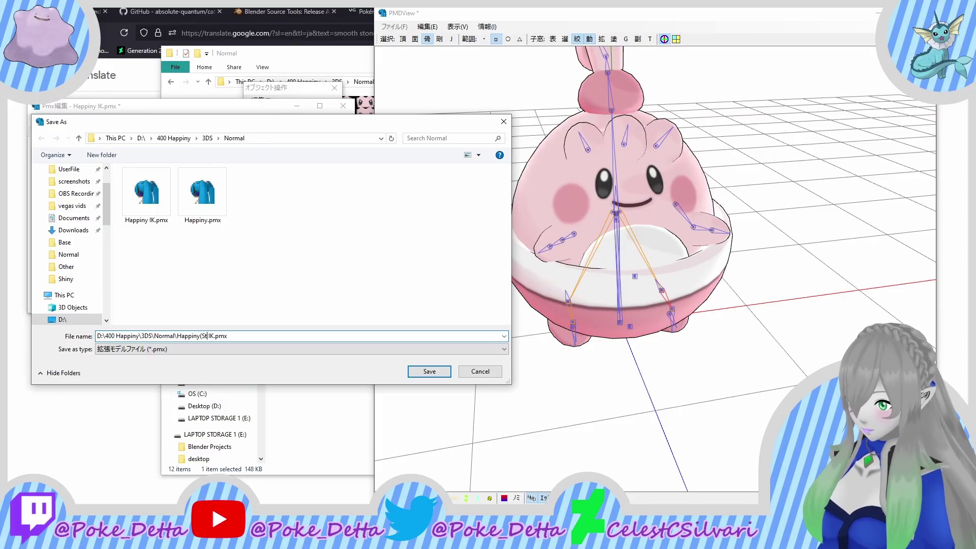
text(ic))
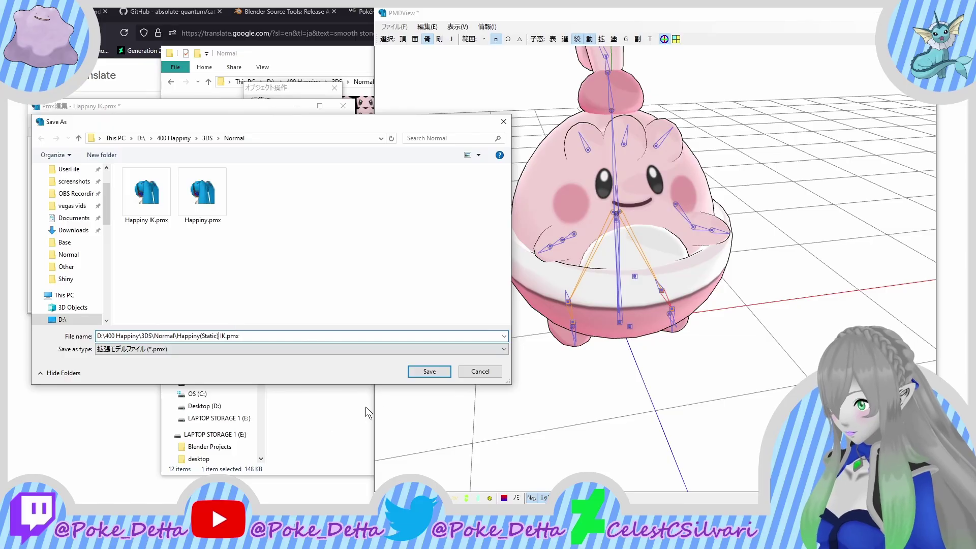
click(429, 371)
Step: Examine where the センター, グループ, グループ先 and センター先 bones sit inside the body
scroll(504, 282, up, 5)
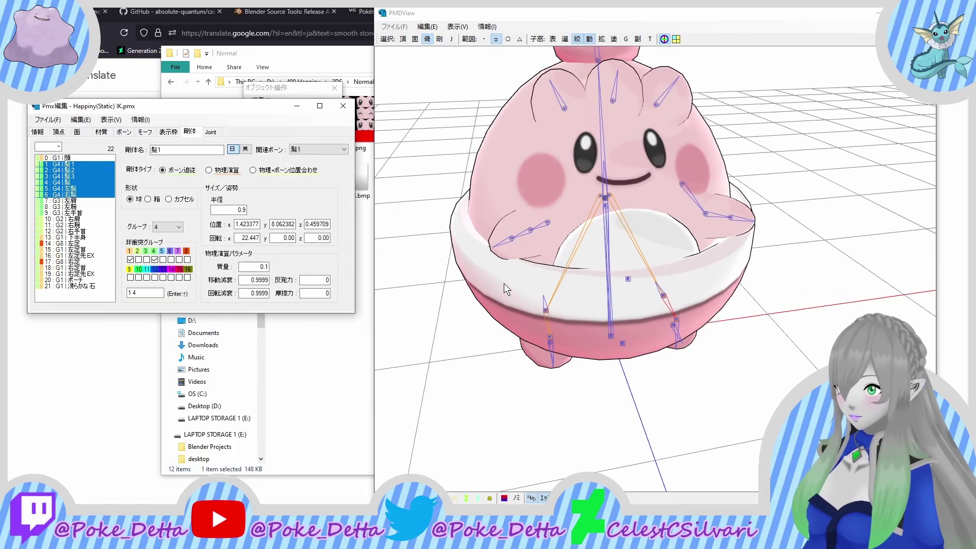
scroll(534, 252, up, 3)
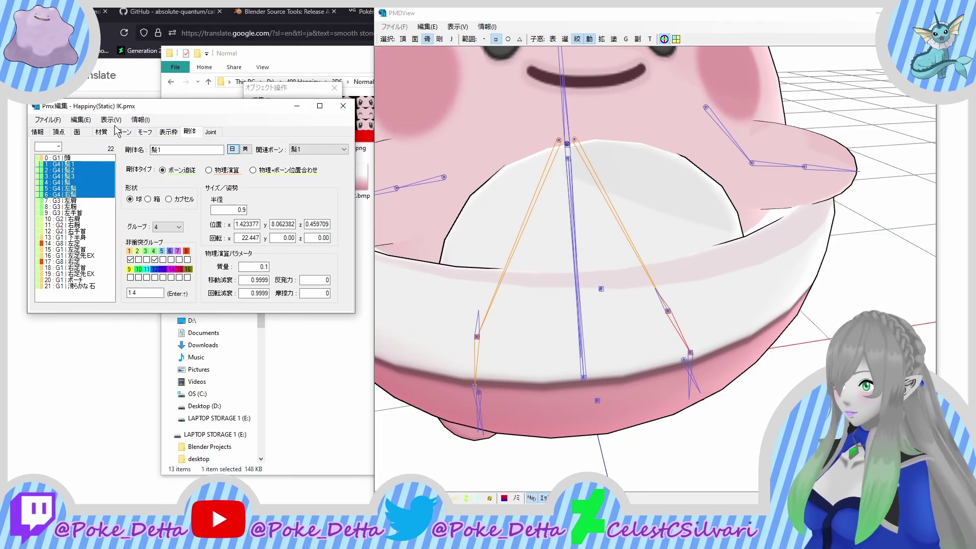
click(146, 132)
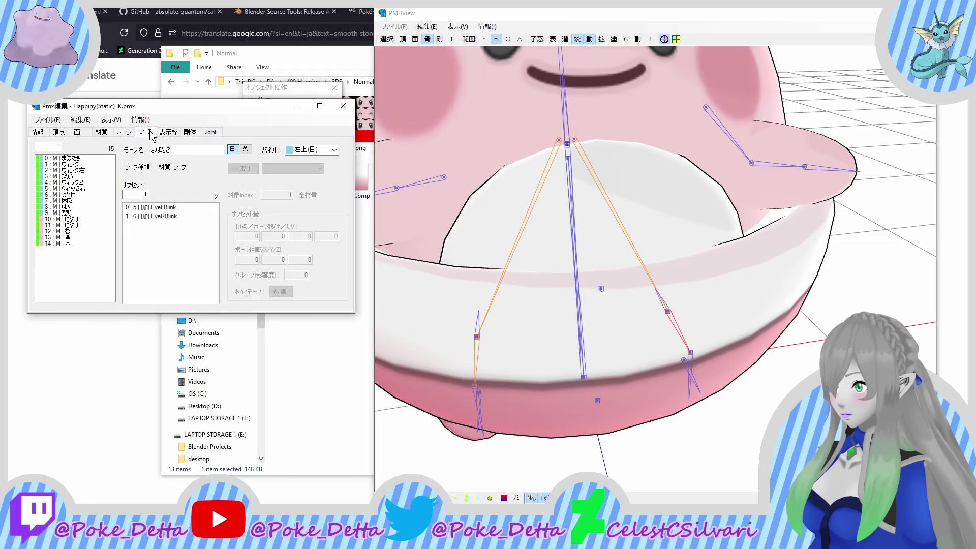
click(124, 131)
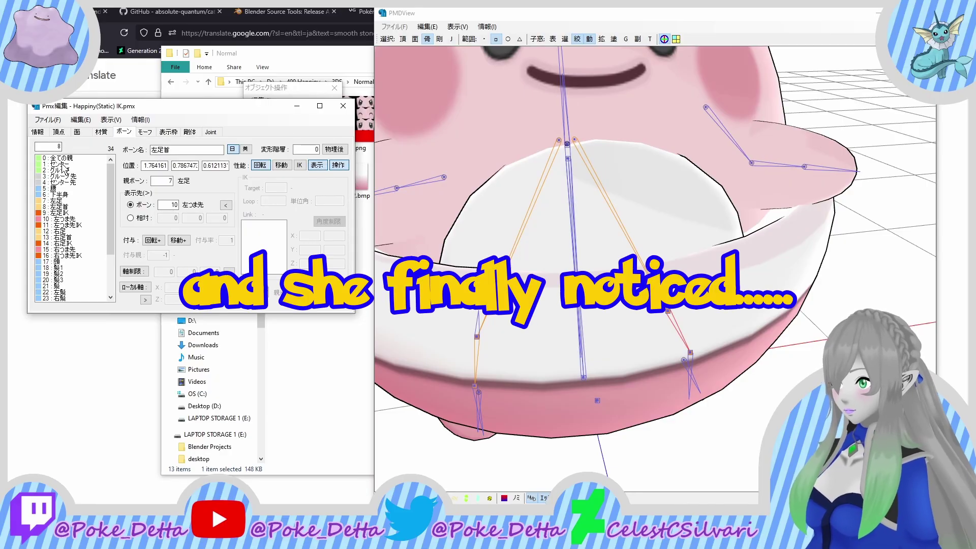
click(62, 164)
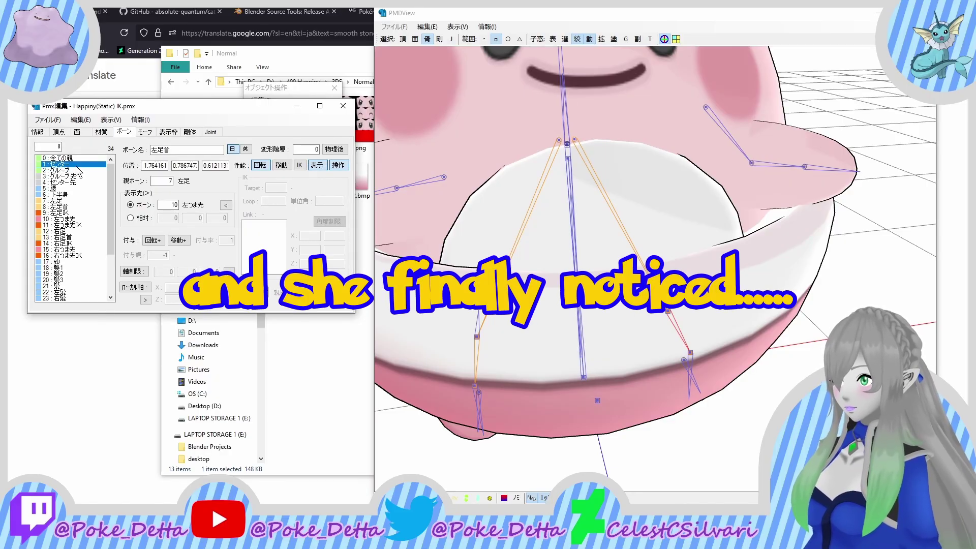
shift+click(66, 176)
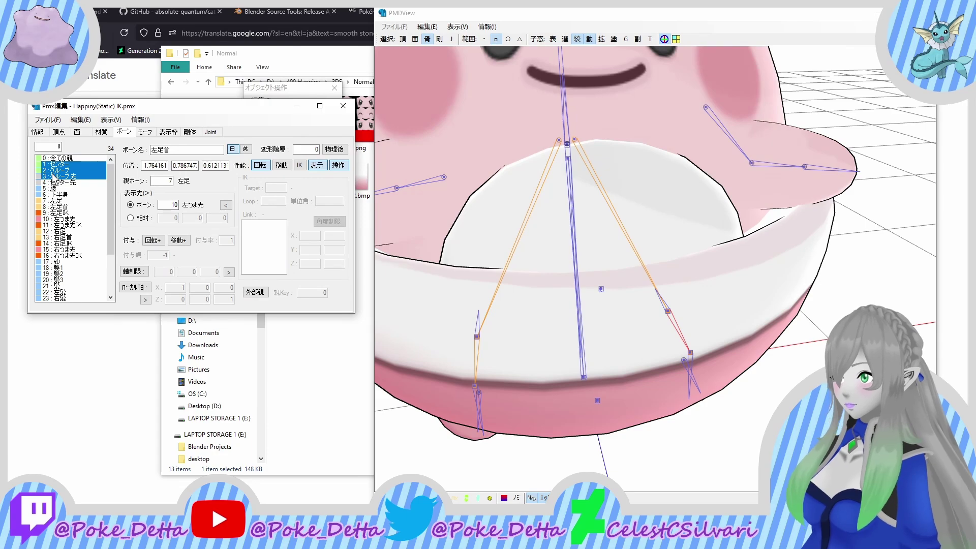
shift+click(56, 182)
click(528, 312)
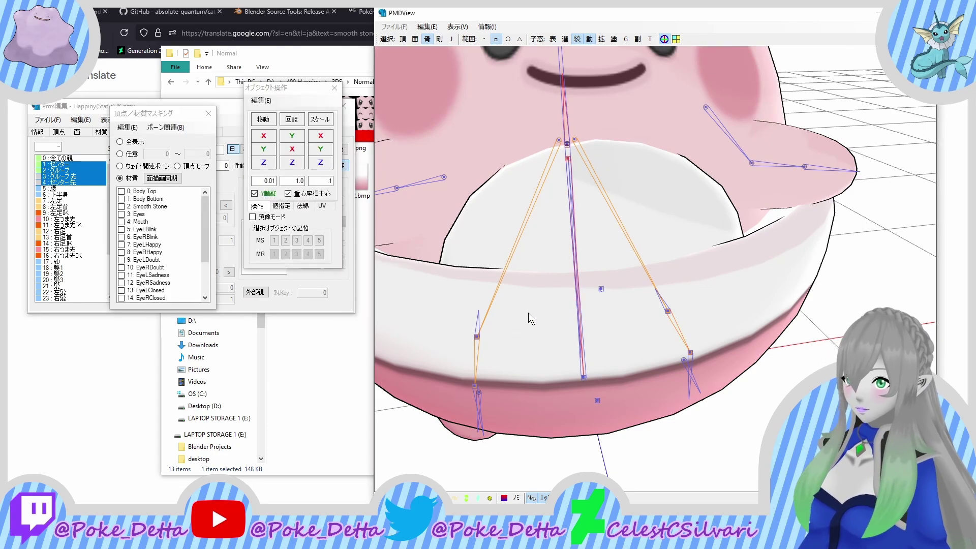
mouse_move(509, 316)
right_down()
mouse_move(540, 316)
mouse_move(509, 322)
right_up()
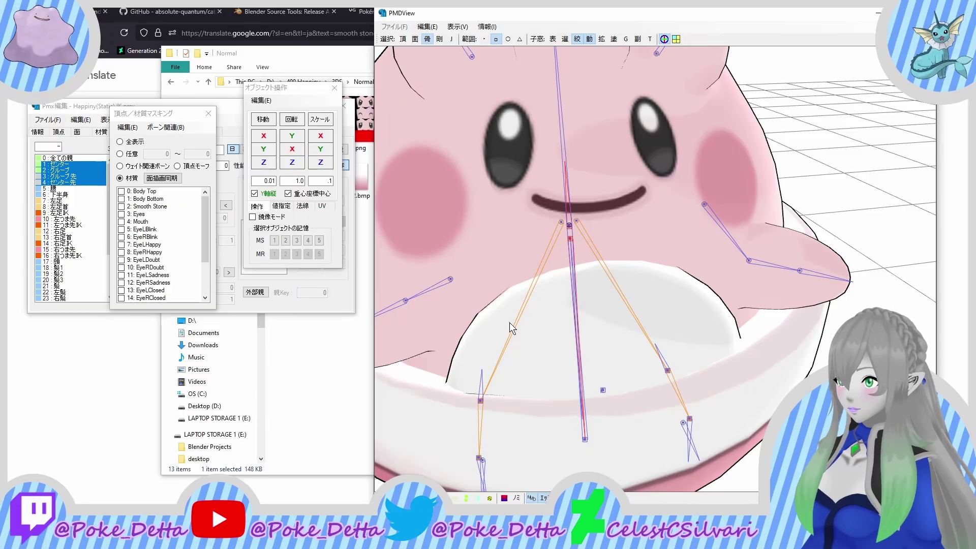
Step: Move the センター, グループ and グループ先 bones straight down into the lower half of the body
click(72, 176)
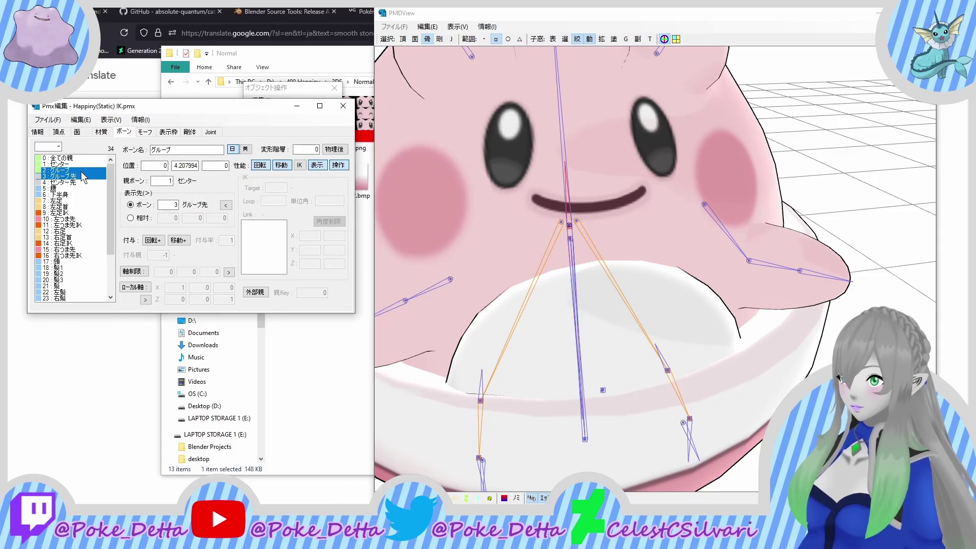
drag(71, 172, 56, 177)
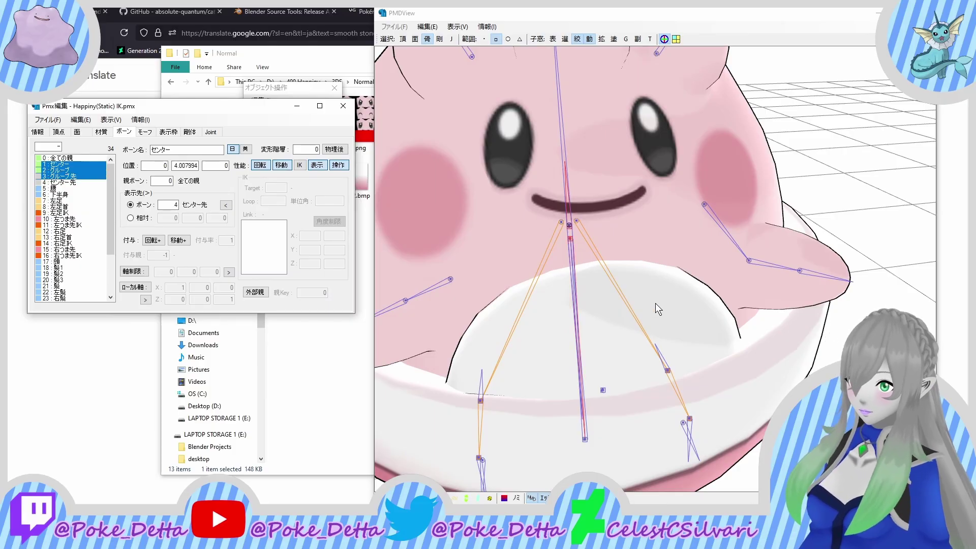
click(843, 187)
key(r)
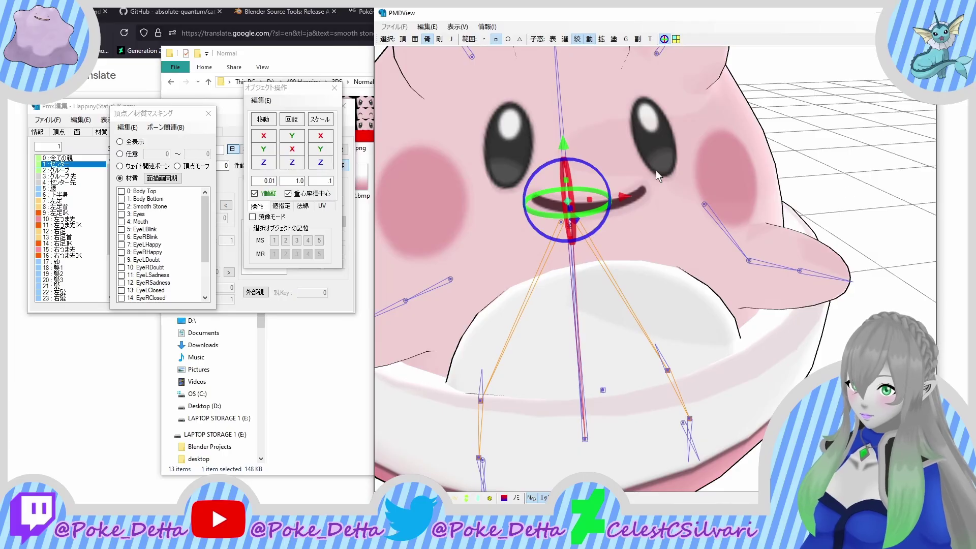
drag(566, 147, 576, 293)
right_drag(528, 259, 532, 224)
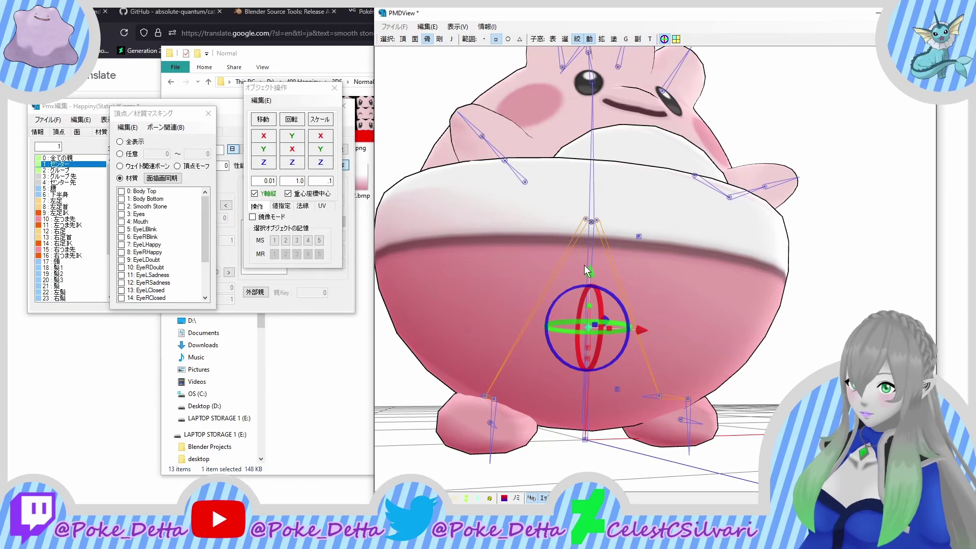
drag(585, 271, 587, 283)
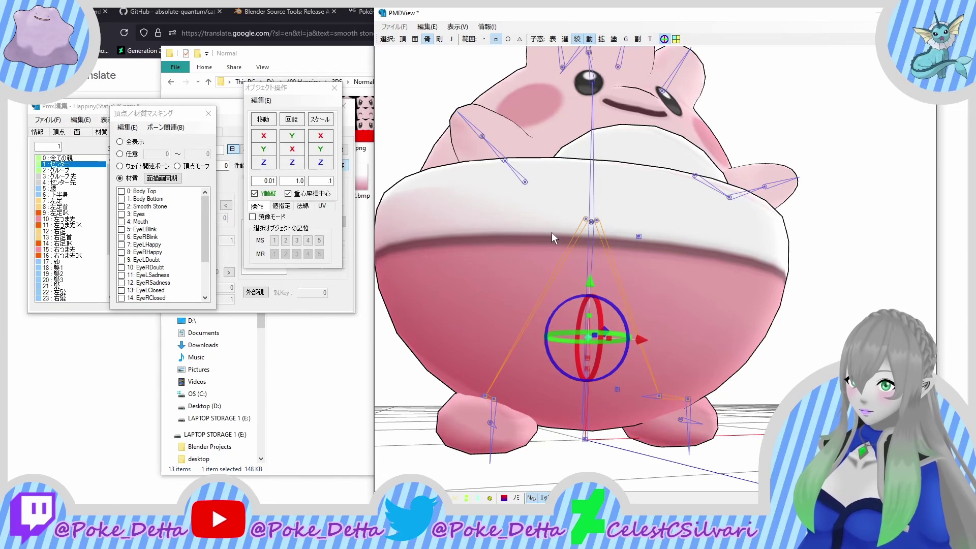
click(477, 255)
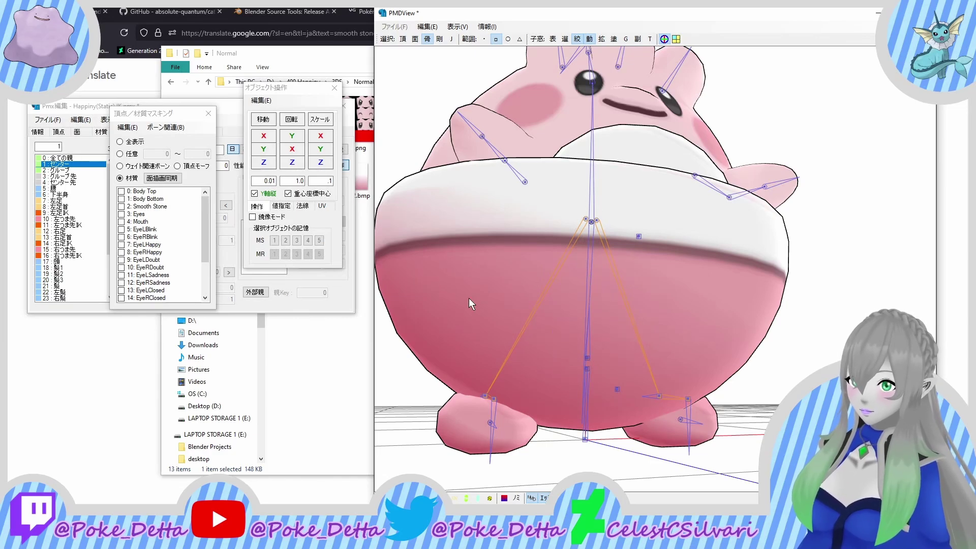
right_drag(468, 298, 463, 307)
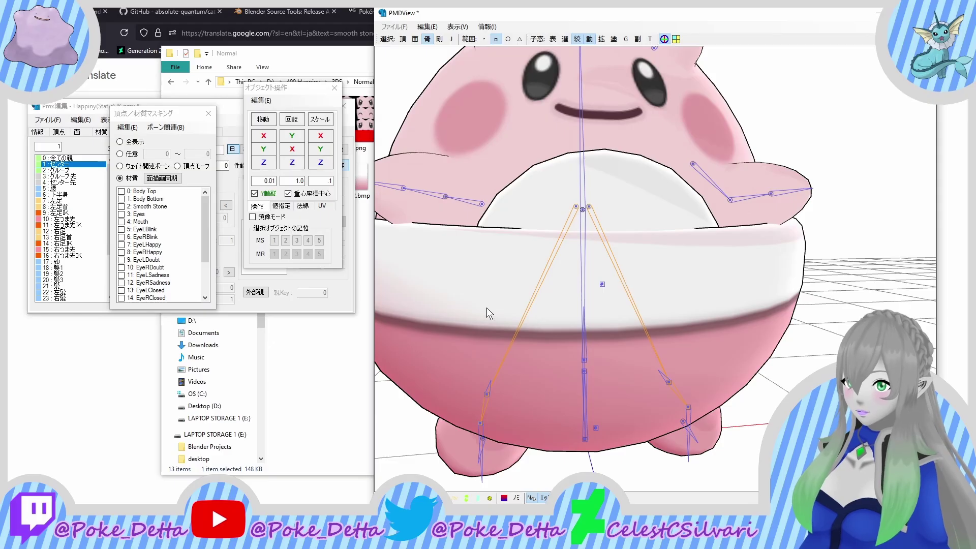
Step: Save the static model with the lowered bones over the existing Happiny(Static) IK.pmx
click(46, 120)
click(46, 121)
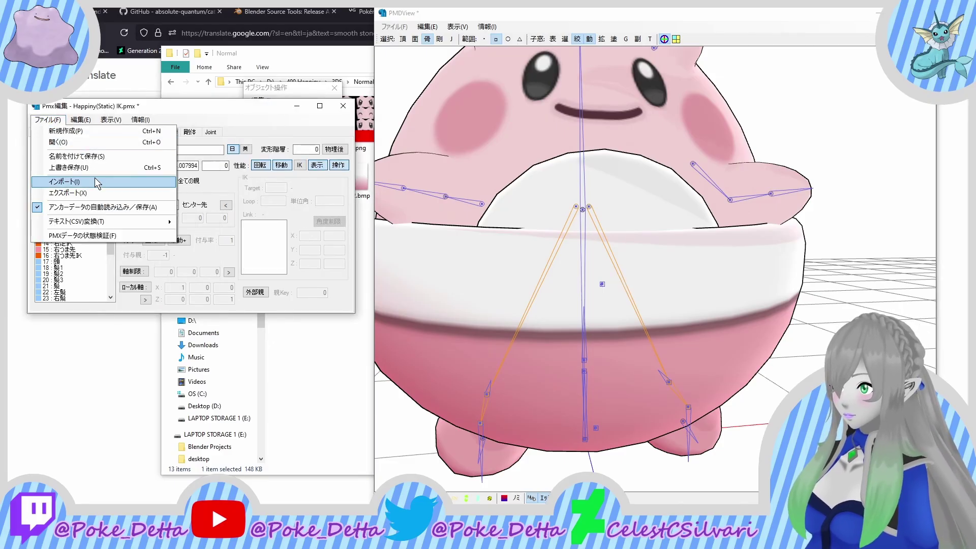
click(105, 167)
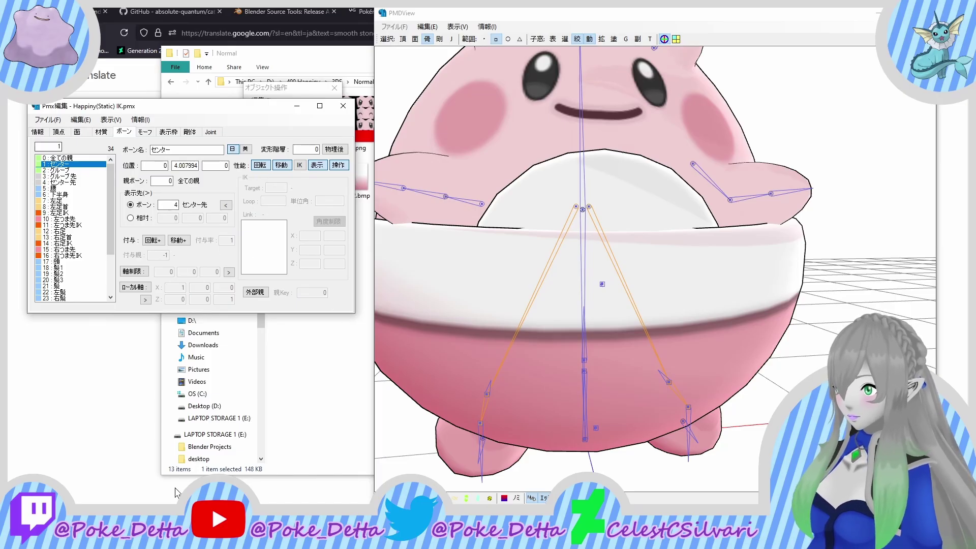
Step: Load Happiny IK.pmx from the Normal folder into the PMX editor as a new import
click(362, 296)
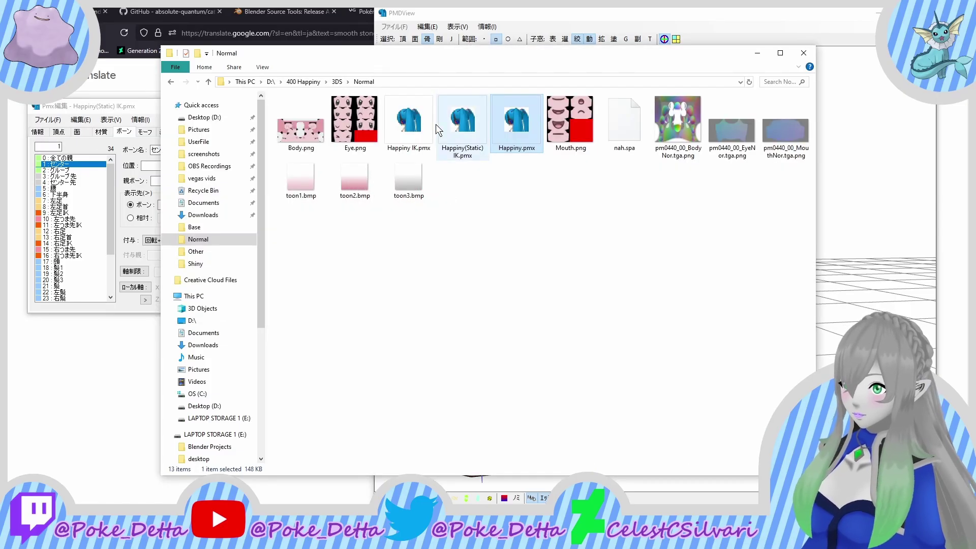
drag(413, 125, 88, 197)
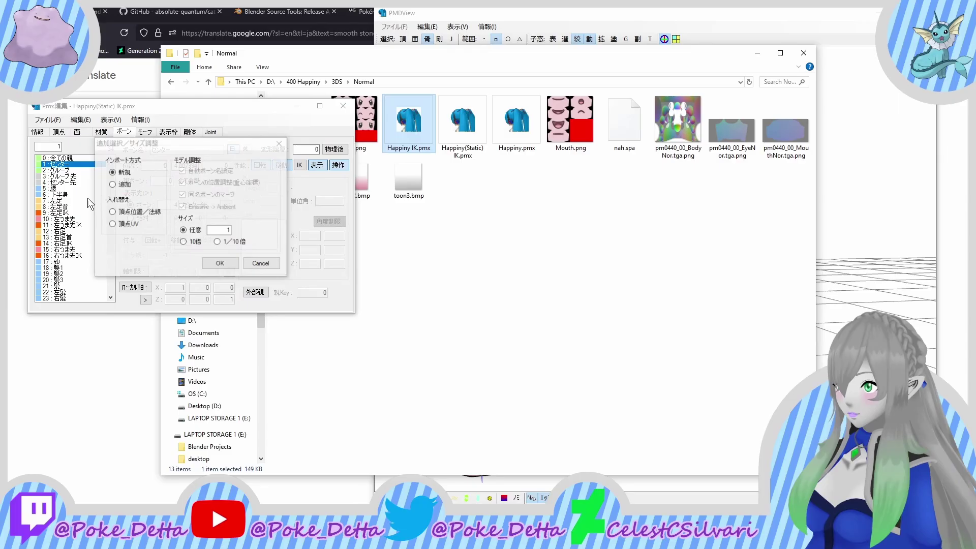
click(206, 264)
Step: Move the センター, グループ and グループ先 bones of Happiny IK straight down into the lower half of the body
click(124, 131)
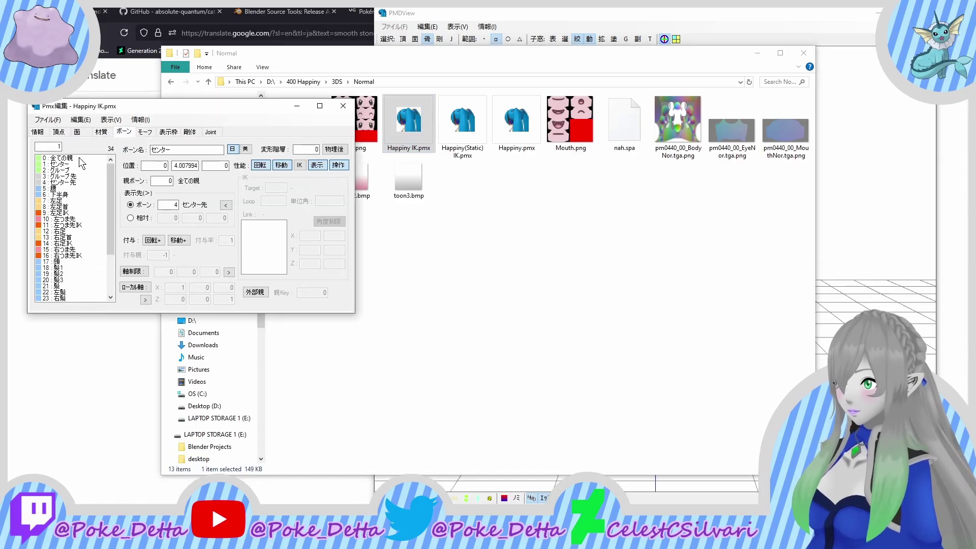
drag(70, 164, 42, 181)
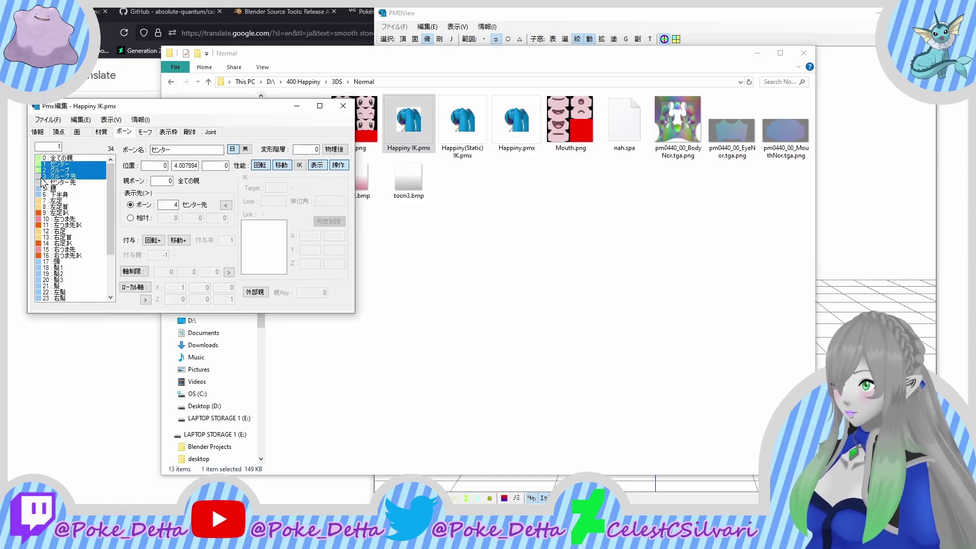
click(664, 39)
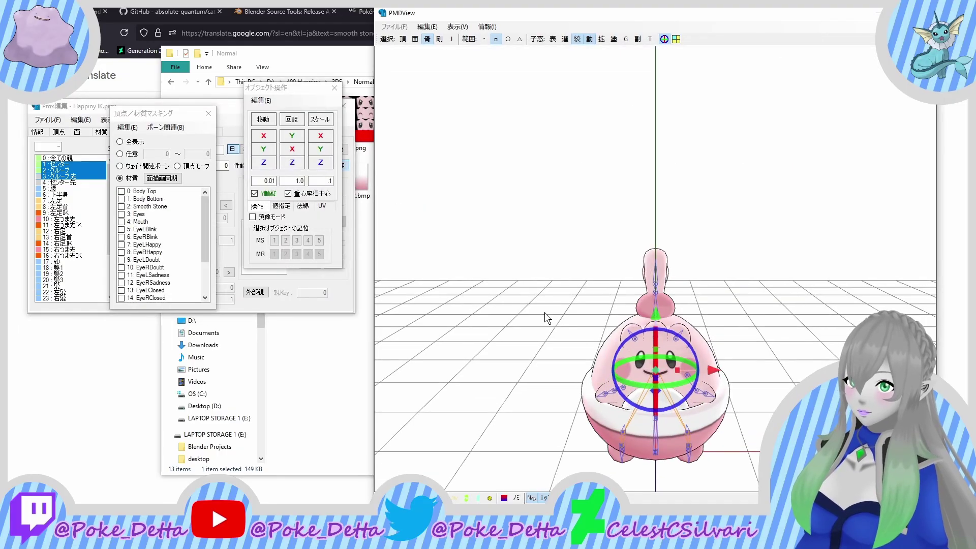
scroll(544, 312, up, 5)
middle_drag(552, 240, 545, 211)
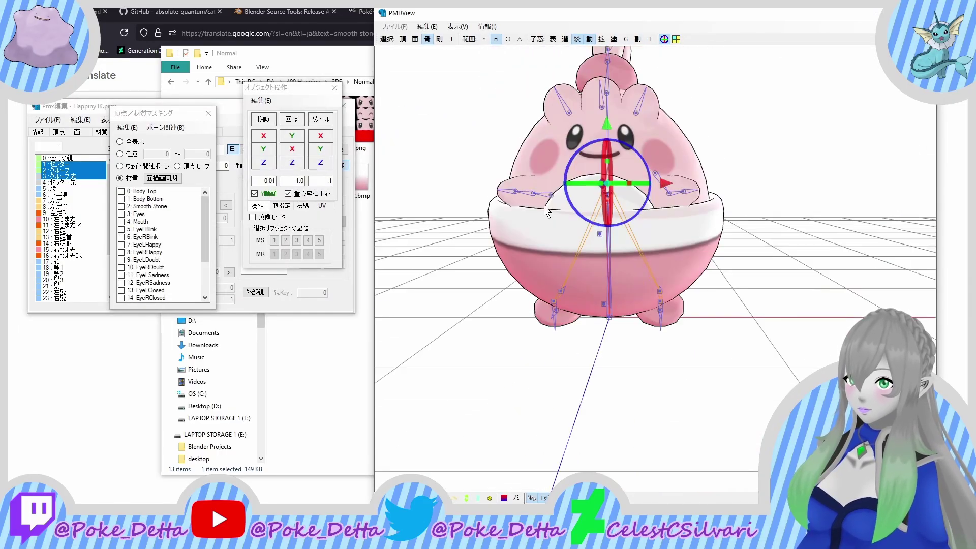
scroll(544, 188, up, 3)
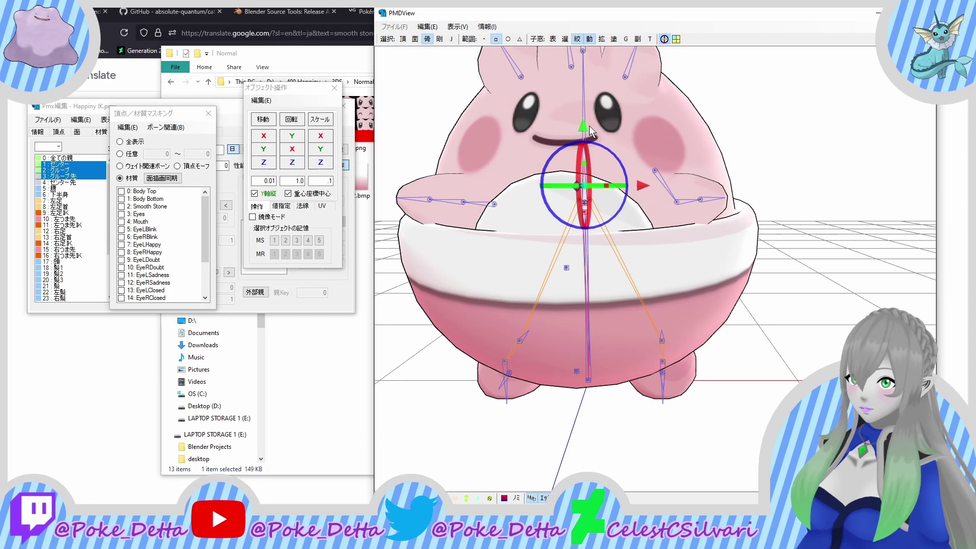
drag(581, 122, 564, 242)
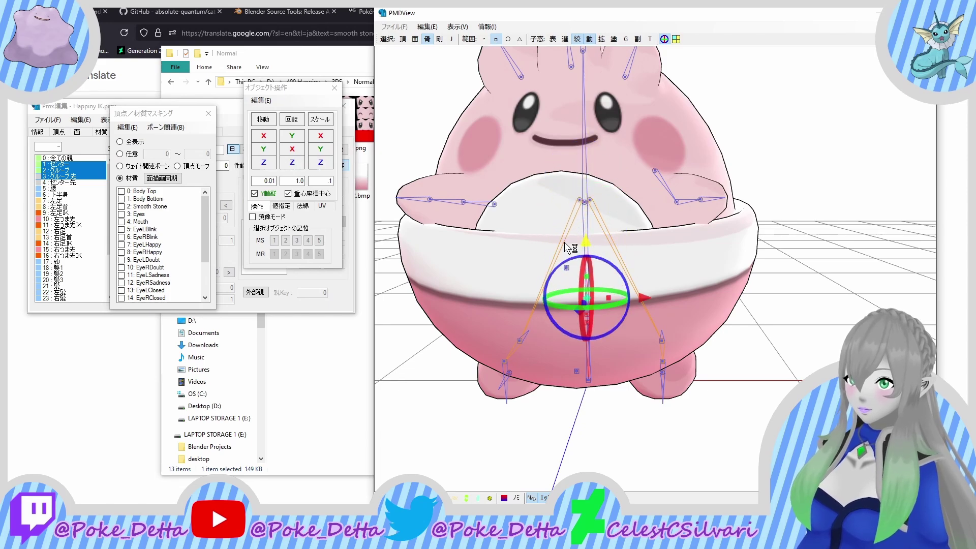
click(442, 283)
right_drag(442, 283, 410, 262)
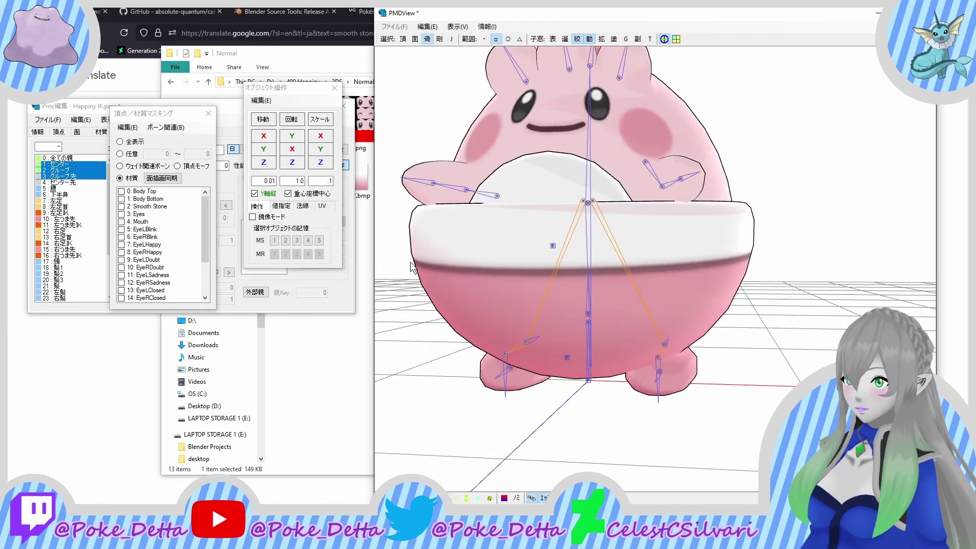
Step: Save the edited physics model over the existing Happiny IK.pmx in the Normal folder, with its joints intact
click(83, 168)
click(206, 133)
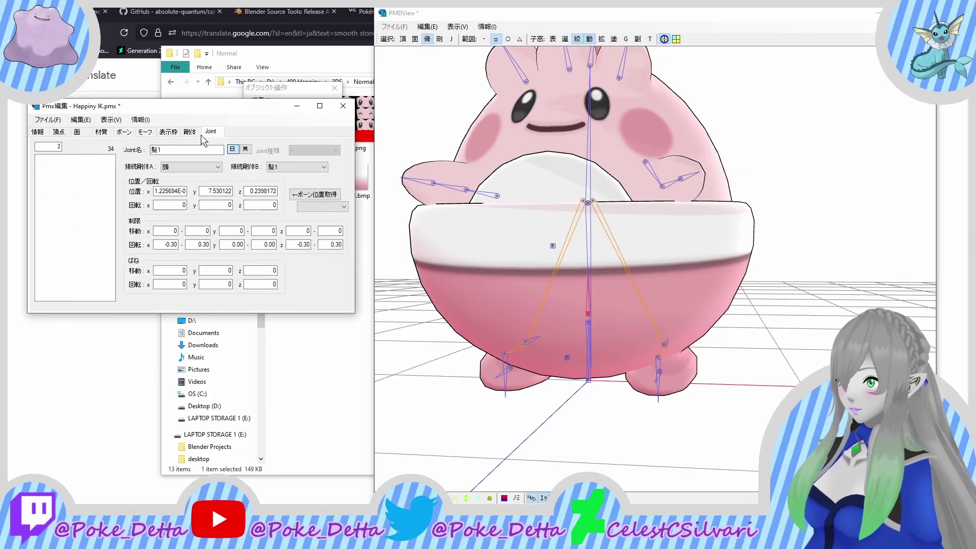
drag(101, 159, 78, 262)
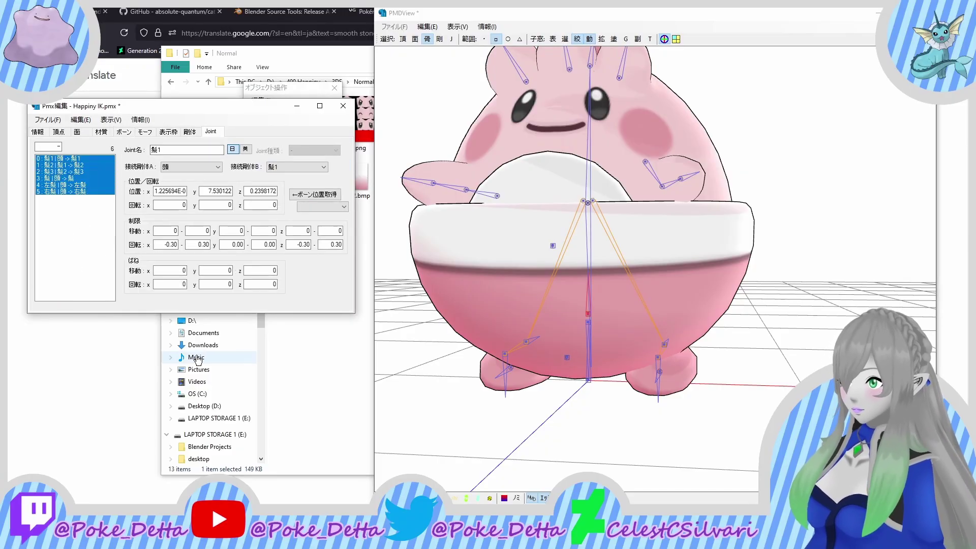
click(40, 121)
click(99, 169)
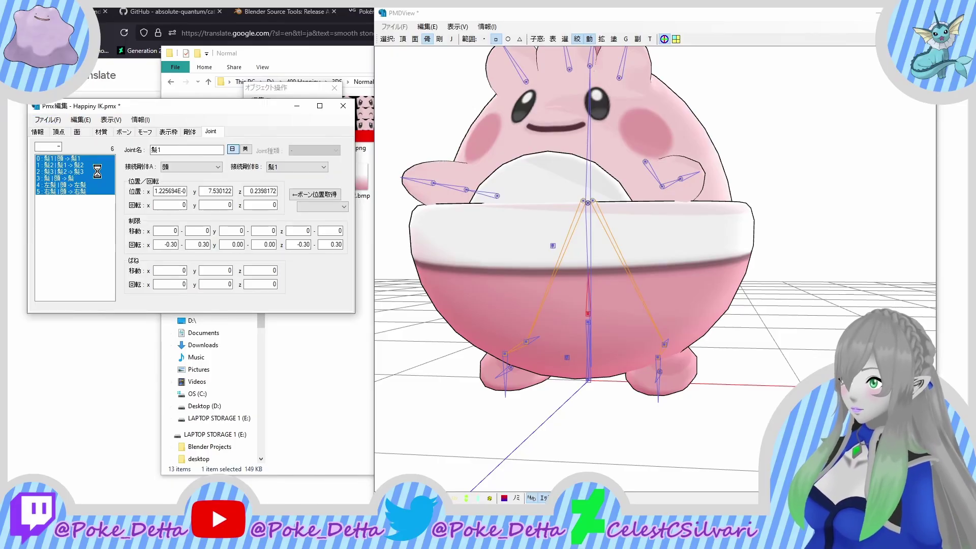
click(428, 371)
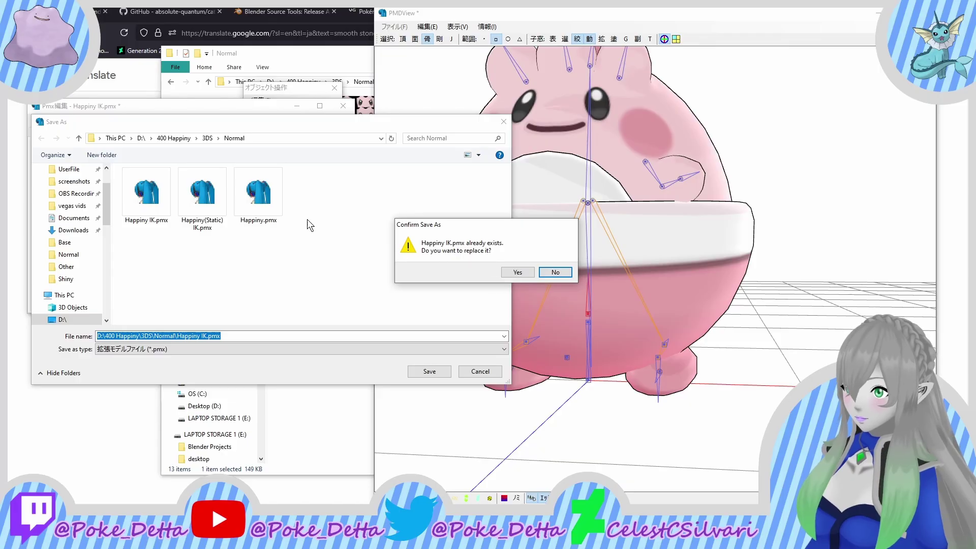
click(509, 275)
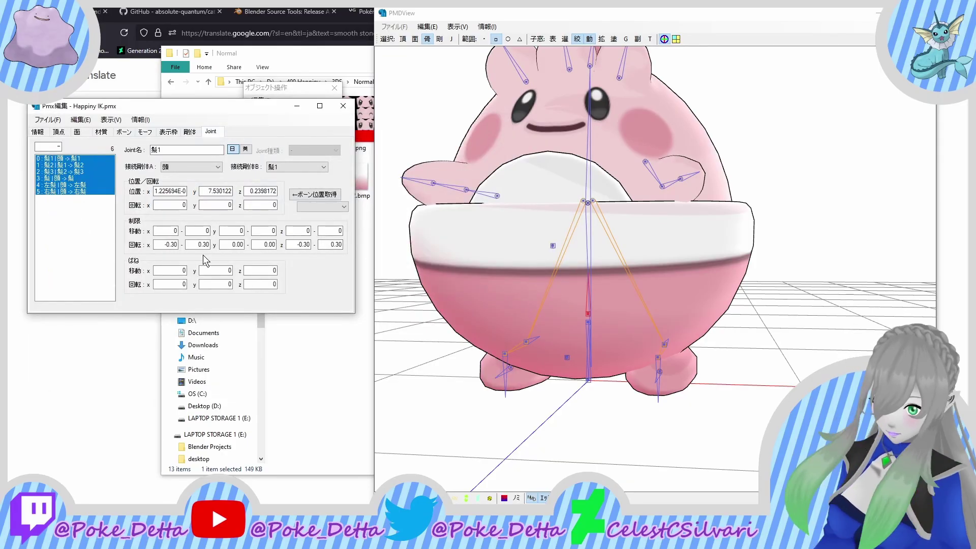
Step: Delete all the hair joints and select the rigid bodies 髪1 through 右髪 to check their type
key(Delete)
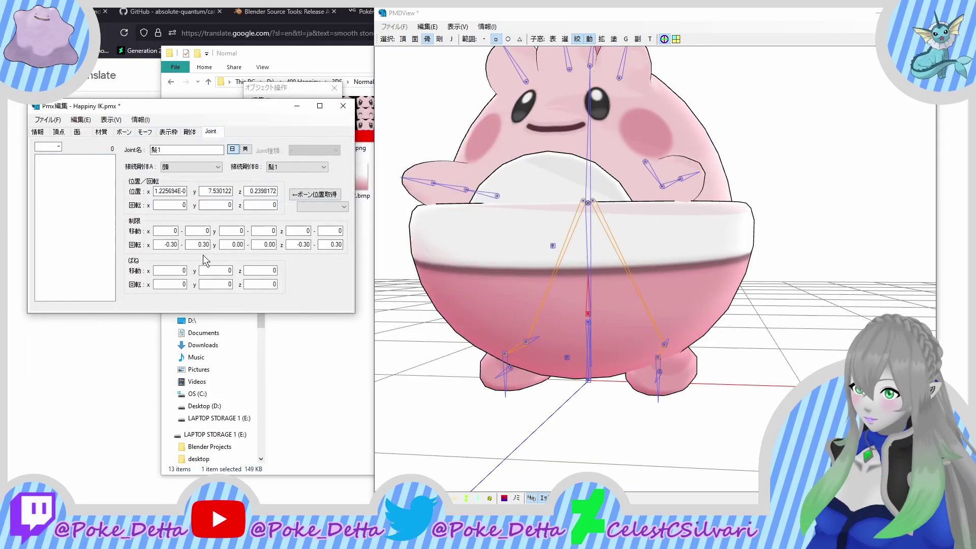
click(190, 132)
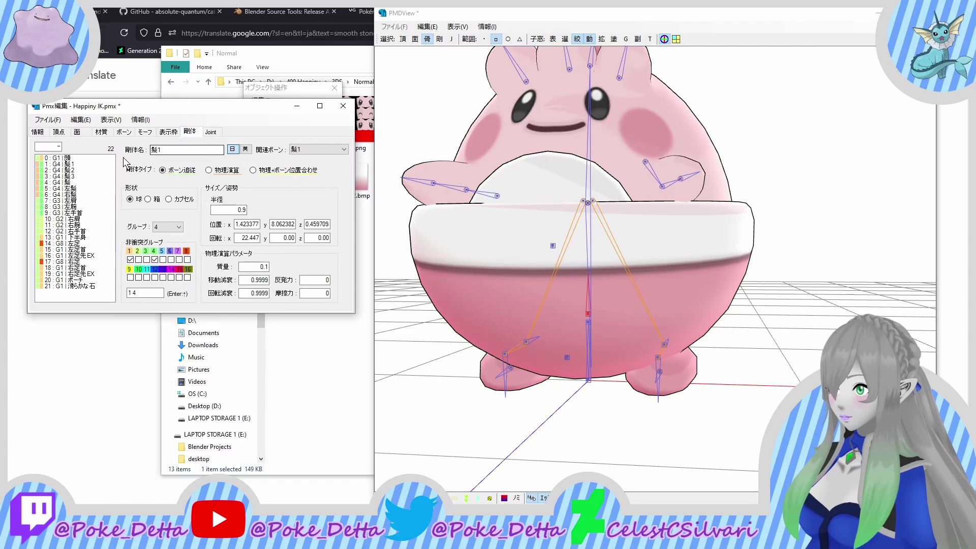
drag(47, 195, 94, 169)
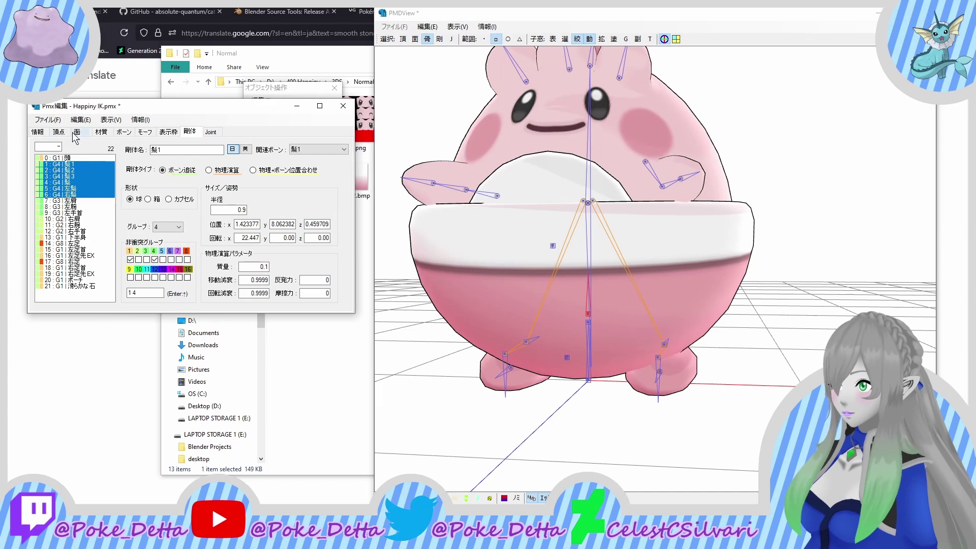
Step: Save the jointless IK model under the name Happiny(Static) IK.pmx, replacing the existing file
click(48, 120)
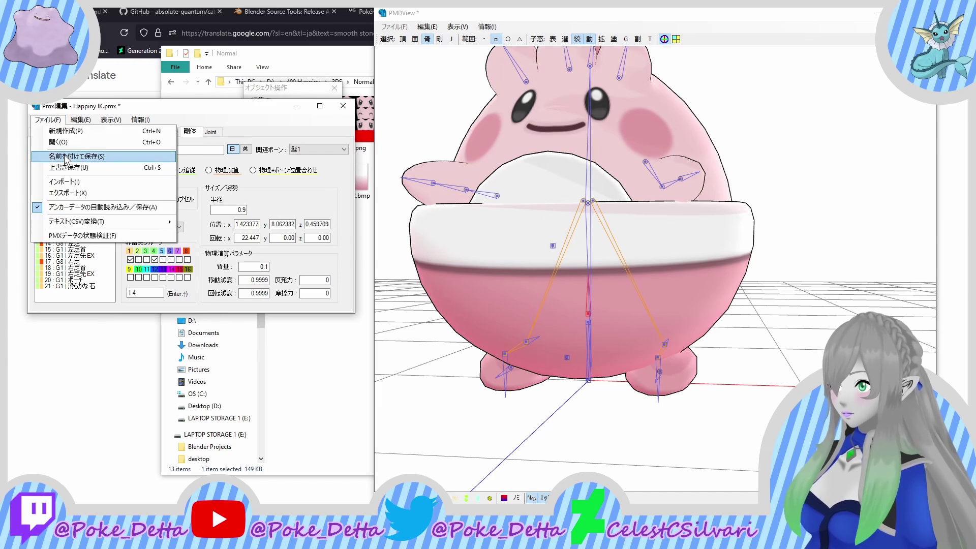
click(65, 157)
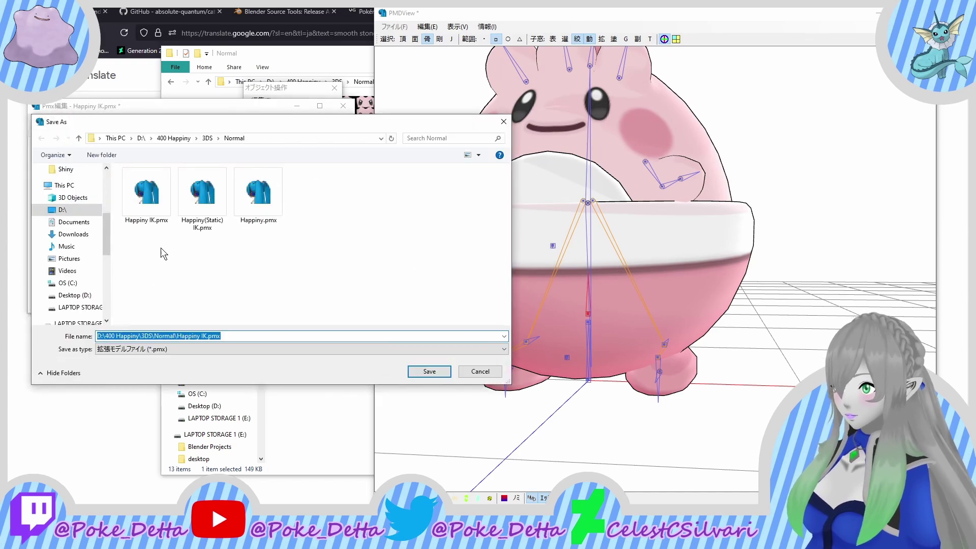
double_click(194, 216)
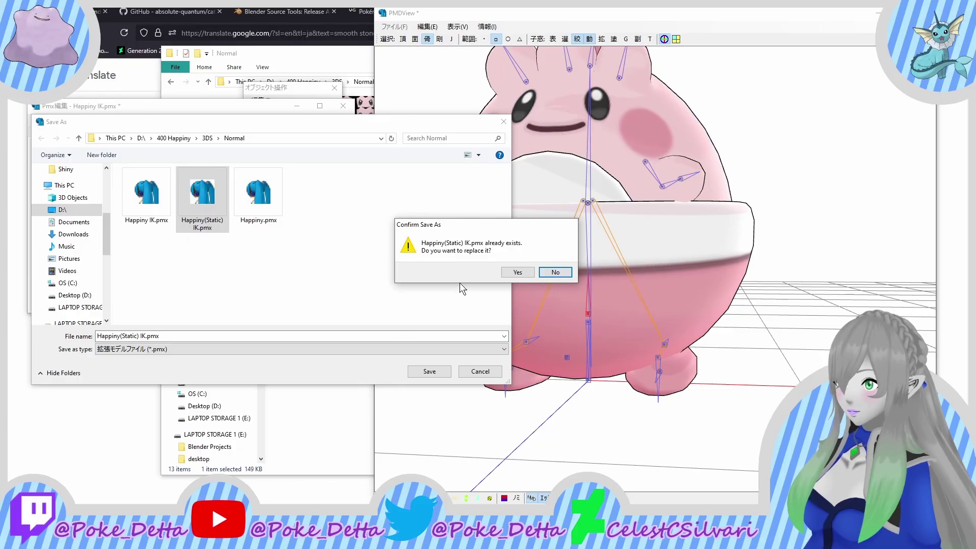
click(518, 272)
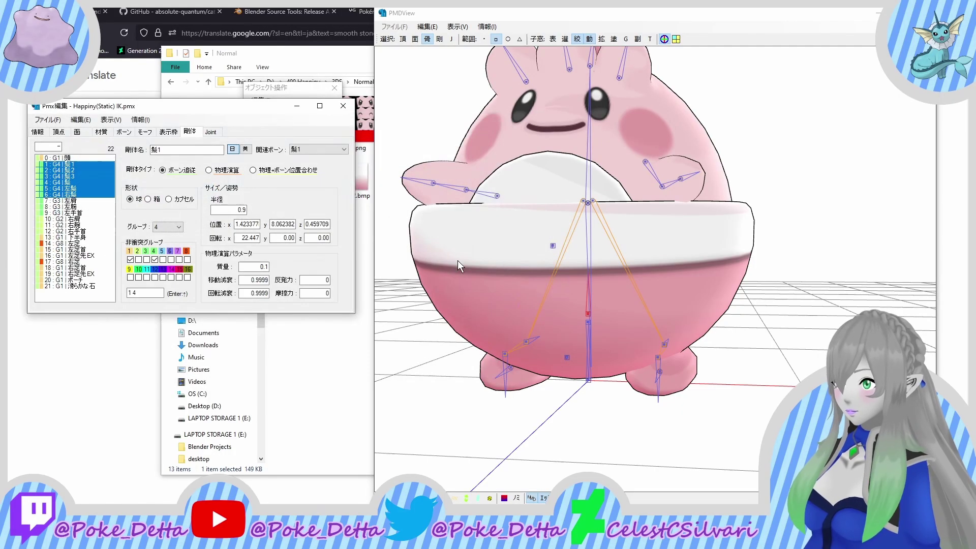
Step: Load Happiny.pmx from the Normal folder as a new import, delete all its joints and show its rigid bodies
click(297, 331)
drag(516, 125, 94, 226)
click(235, 260)
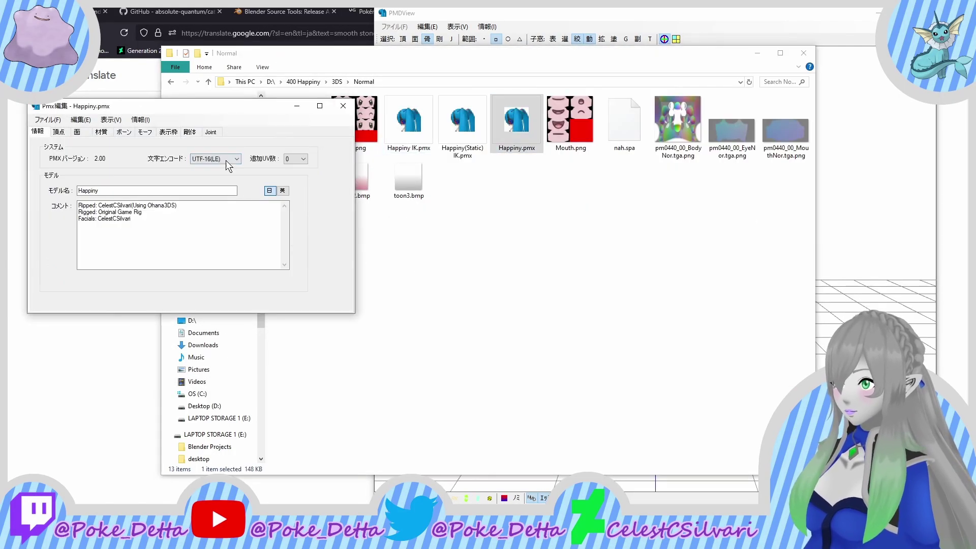
click(211, 131)
drag(68, 192, 66, 158)
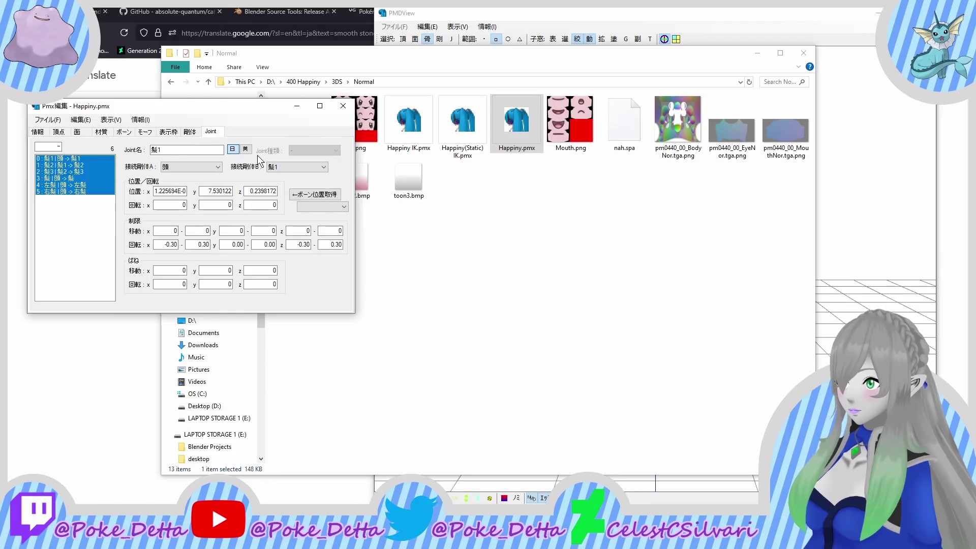
key(Delete)
click(189, 132)
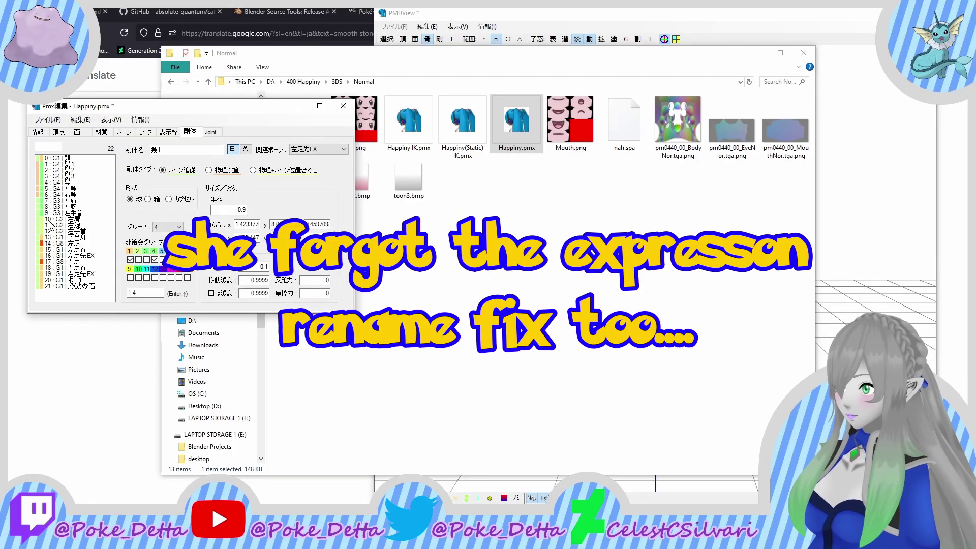
Step: Save the jointless model in the Normal folder under the new name Happiny(Static)
click(47, 119)
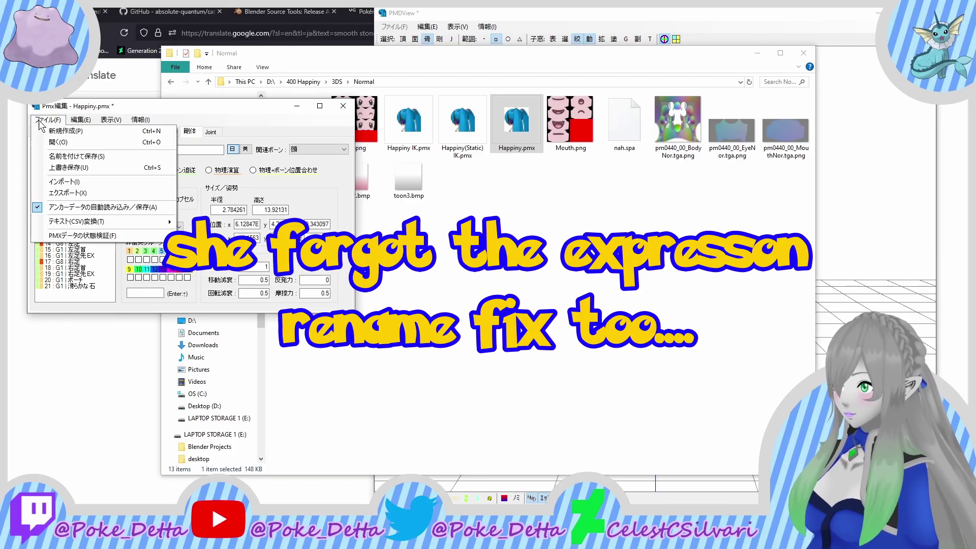
click(66, 160)
key(End)
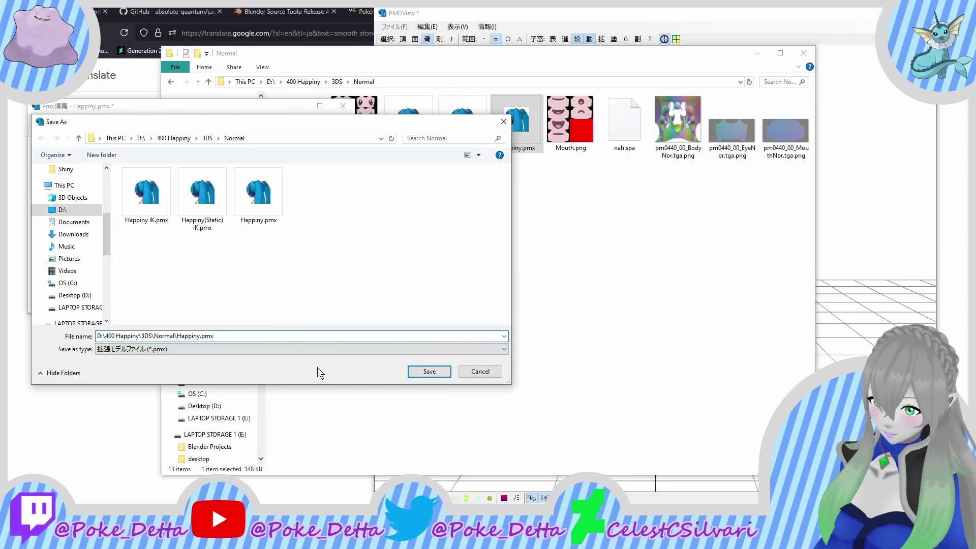
key(BackSpace)
key(BackSpace)
key(BackSpace)
key(BackSpace)
text((Sta)
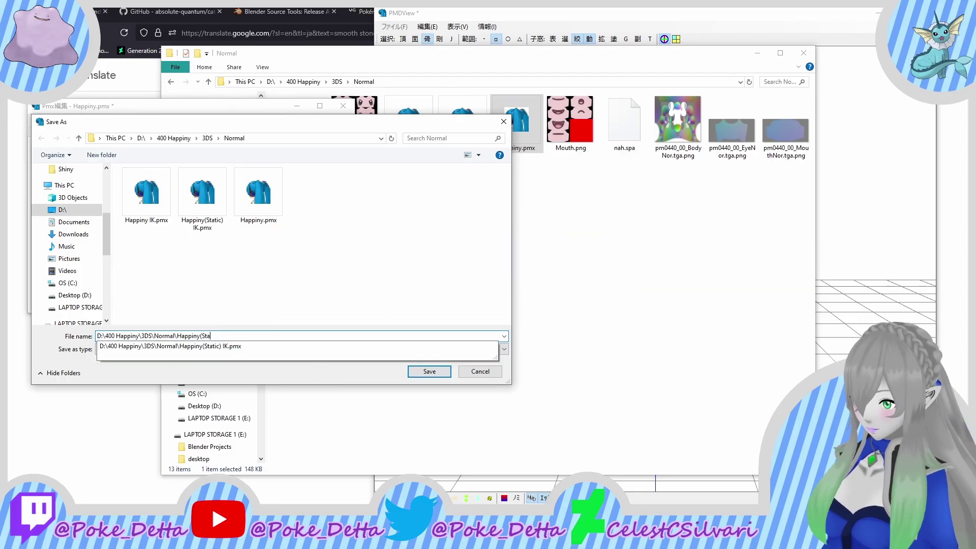
text(tic))
click(419, 372)
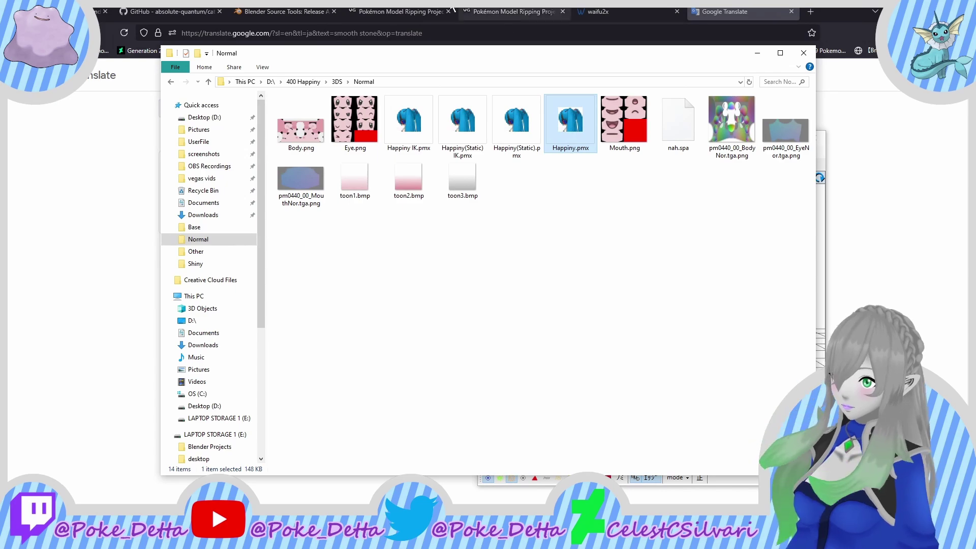
Step: Switch to waifu2x in the browser, closing the Google Translate page, and choose Body.png from Happiny's Normal folder for upscaling
click(792, 12)
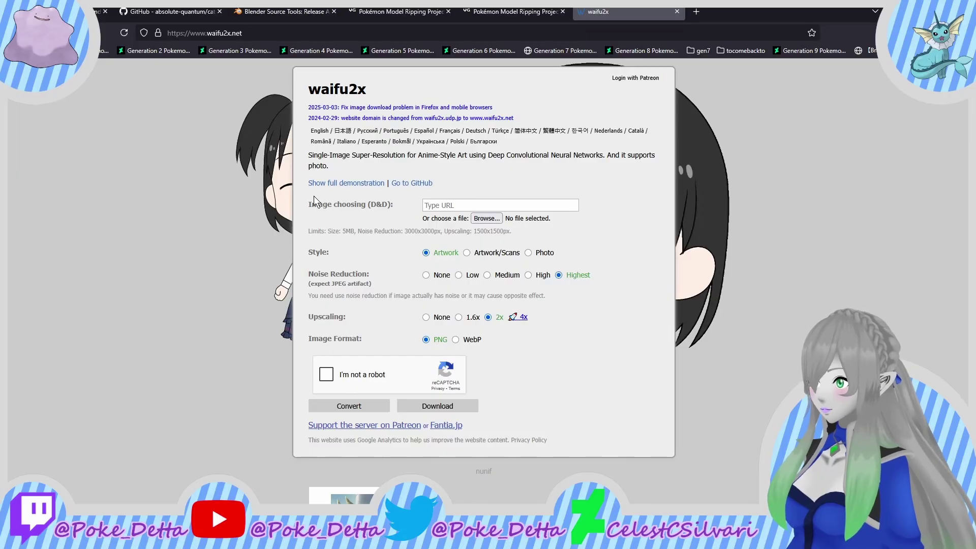
click(487, 218)
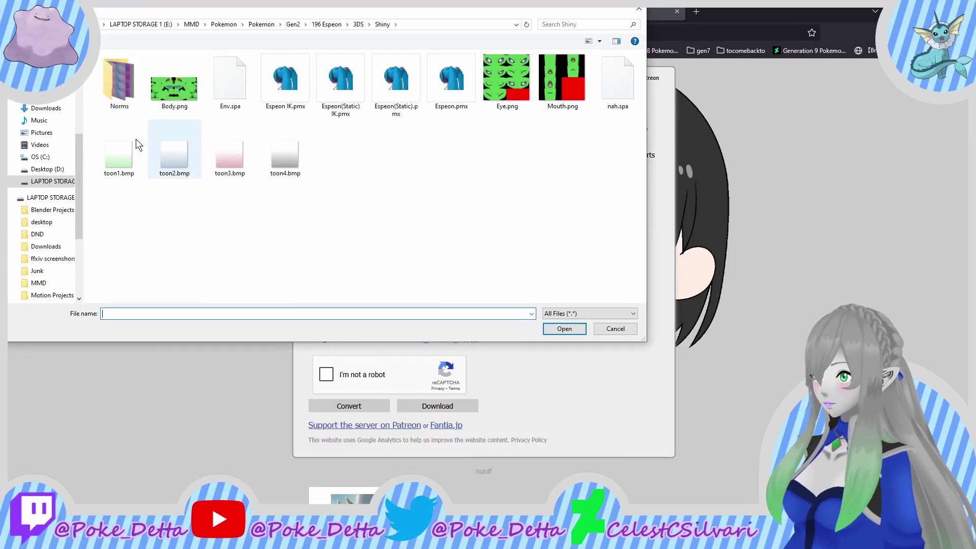
scroll(53, 145, up, 5)
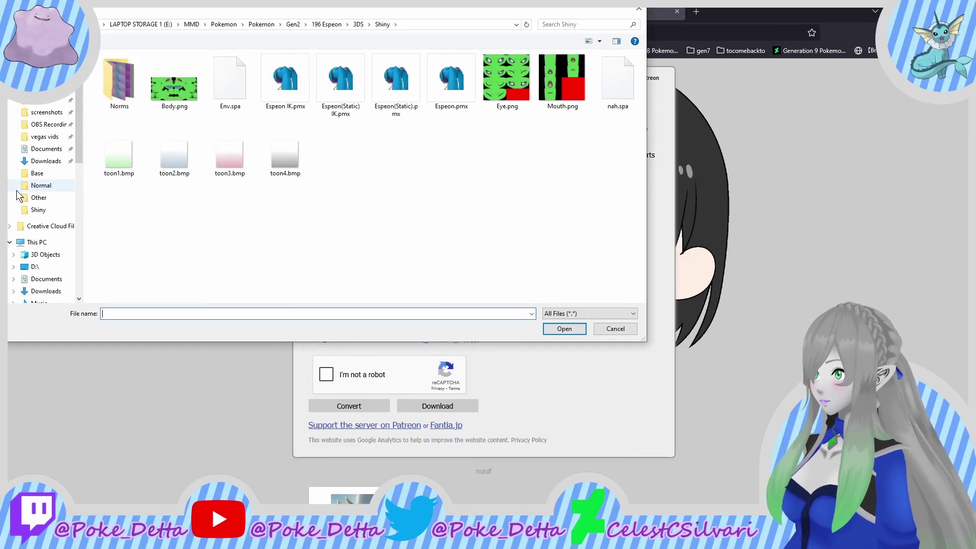
click(37, 185)
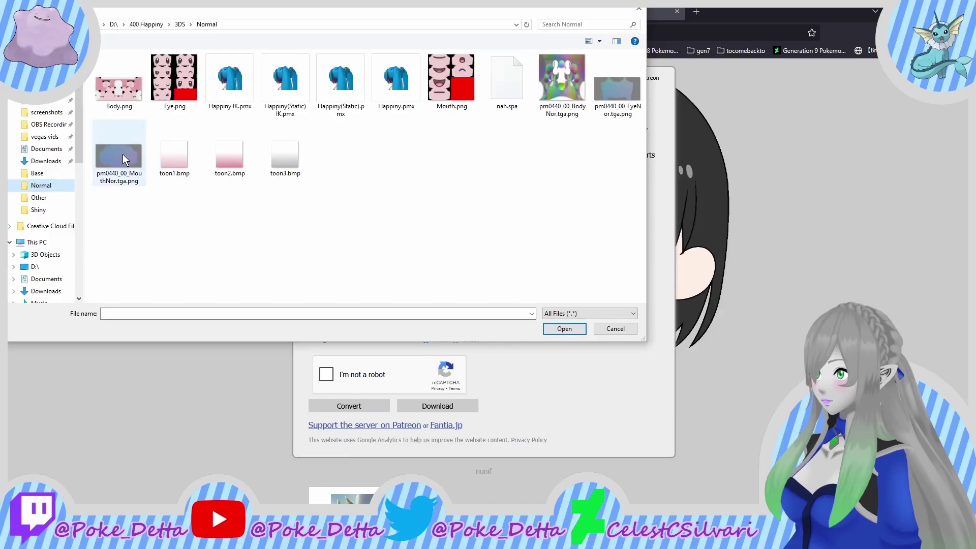
double_click(122, 98)
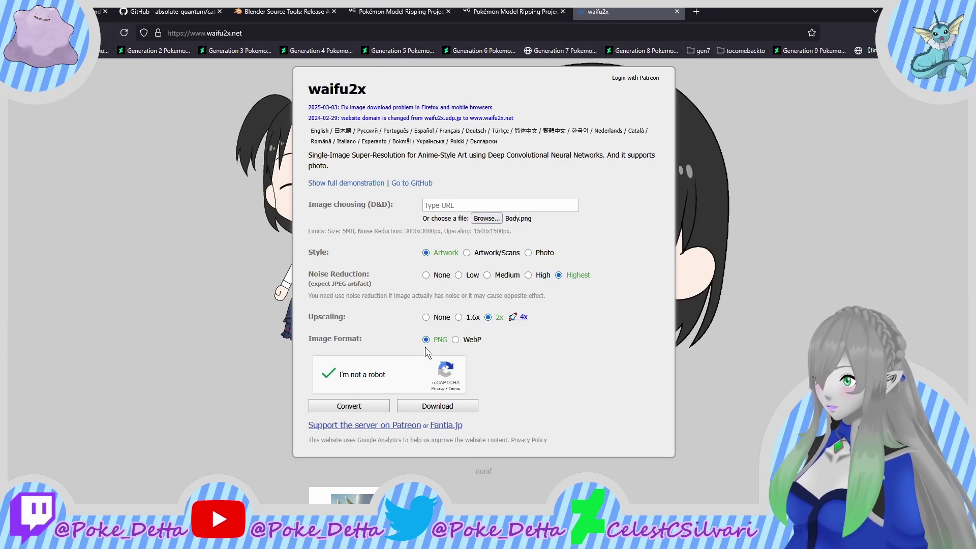
Step: Convert Body.png with 2x upscaling and highest noise reduction, save it over Body.png in Happiny's Normal folder, and close the result
click(348, 405)
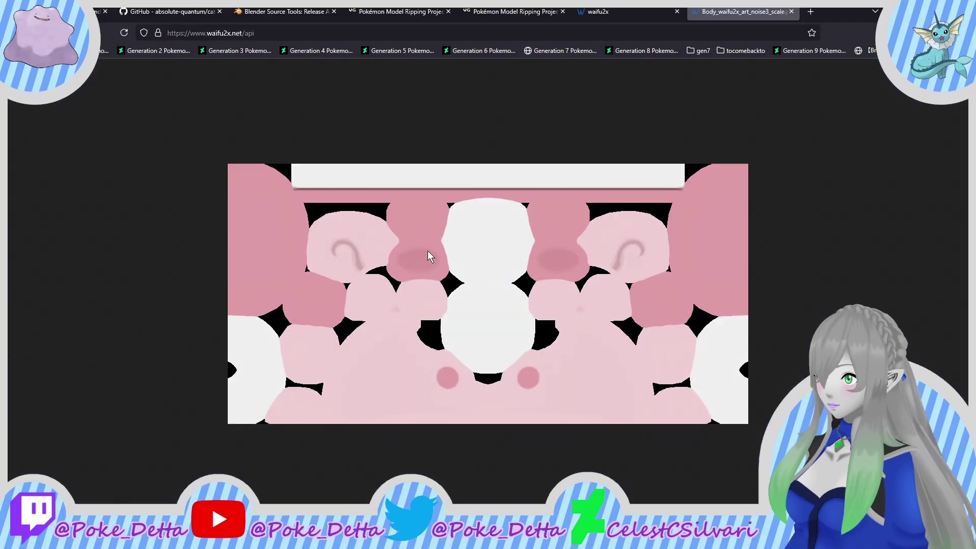
right_click(429, 255)
click(443, 261)
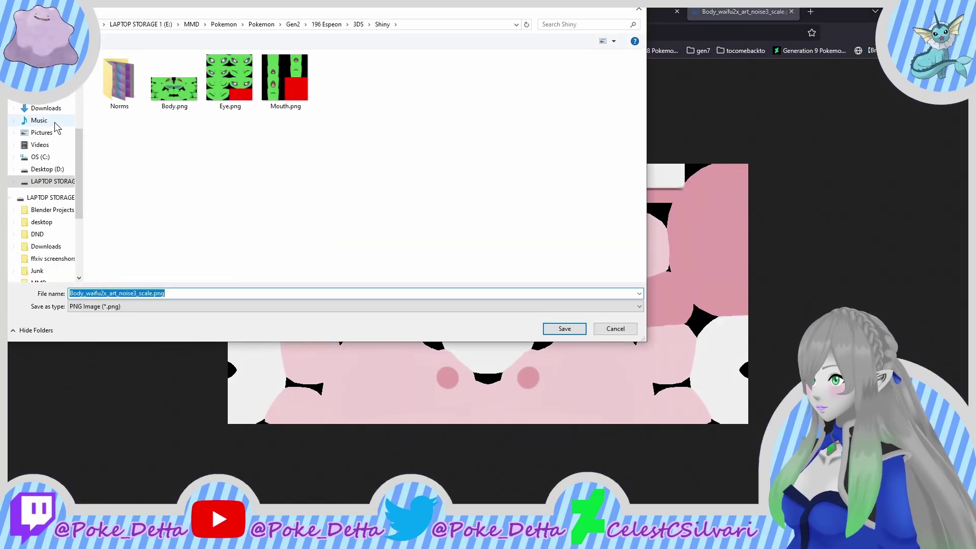
scroll(55, 124, up, 3)
click(41, 116)
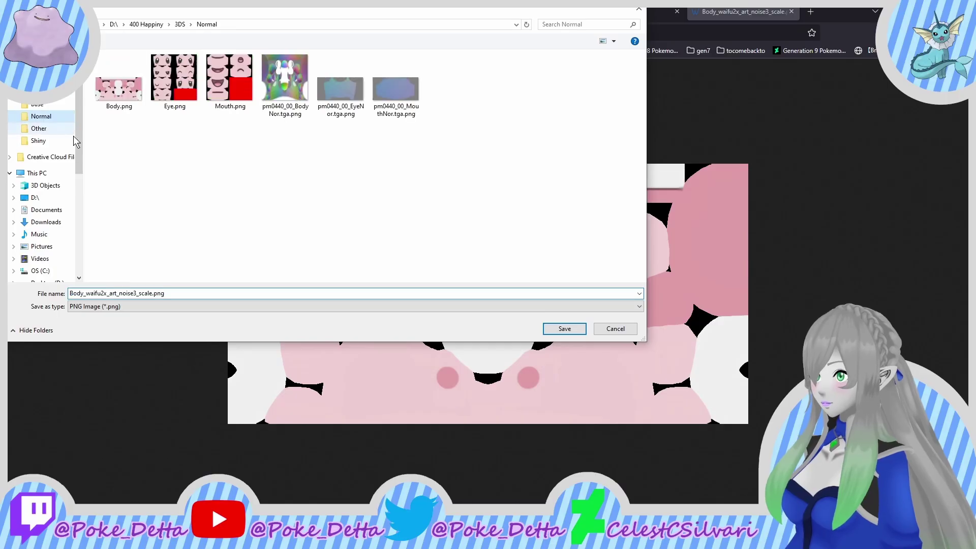
click(122, 113)
key(Return)
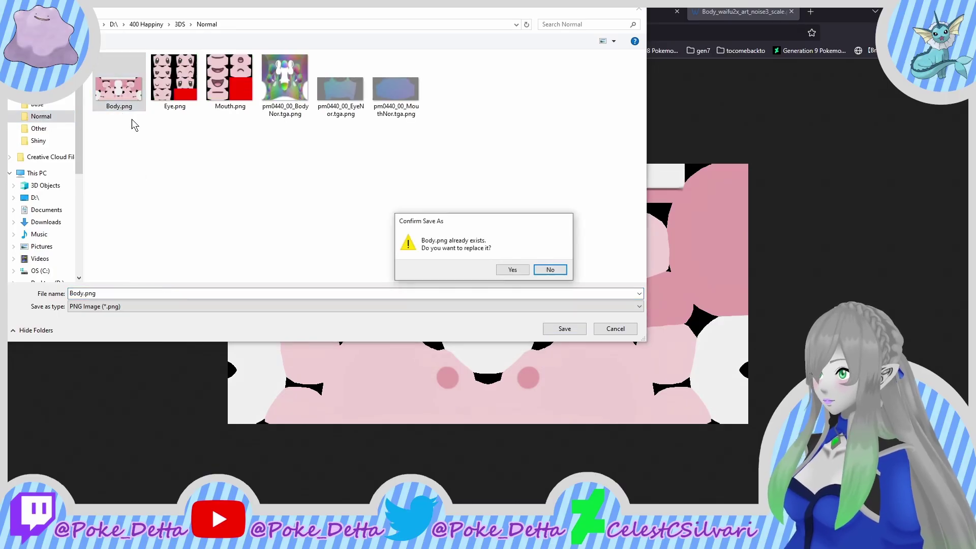
click(508, 270)
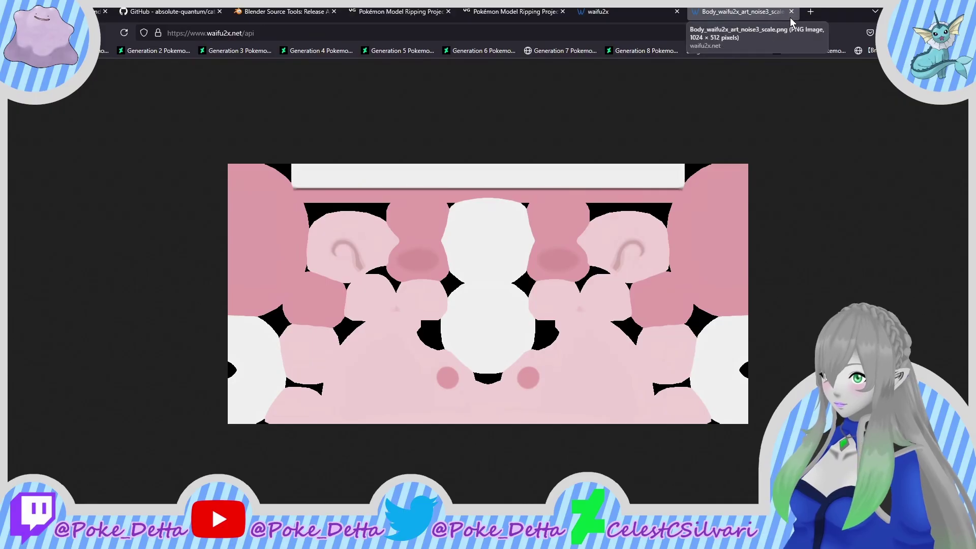
click(791, 11)
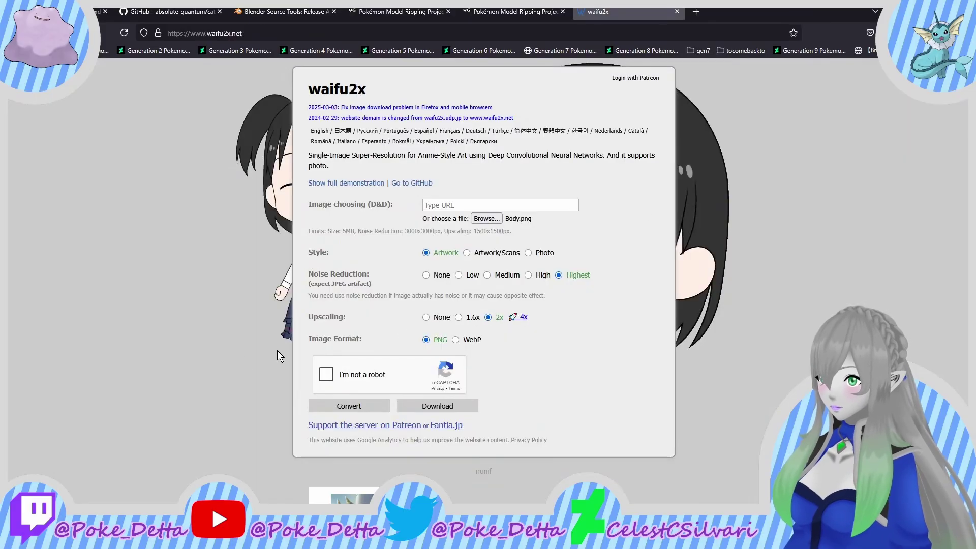
Step: Convert the saved Normal Body.png a second time, overwrite Body.png with the larger result, and close it
click(326, 374)
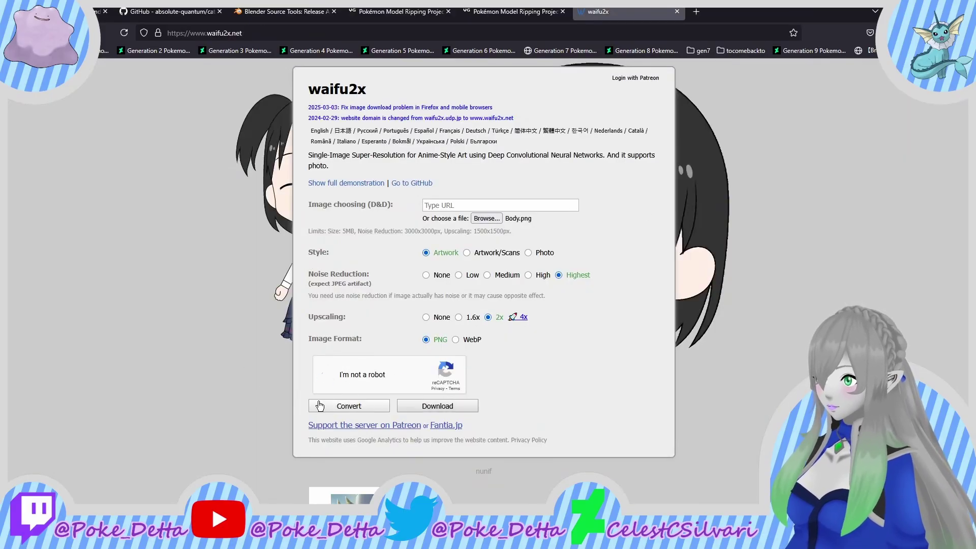
click(325, 405)
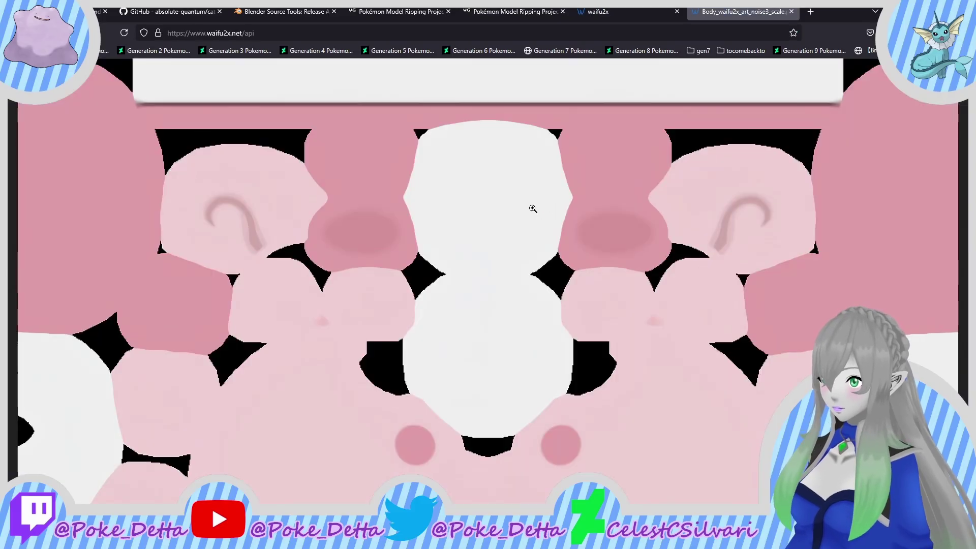
click(532, 209)
right_click(528, 210)
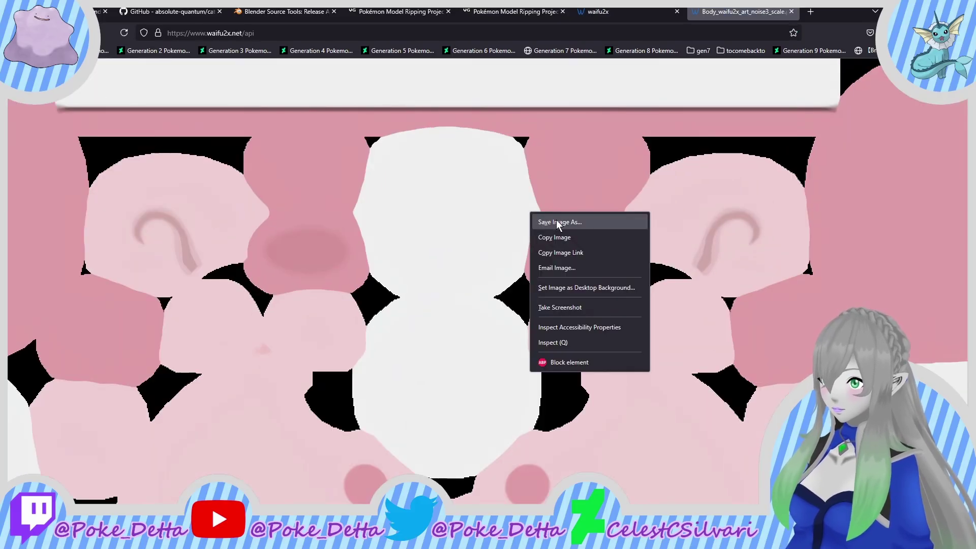
click(556, 220)
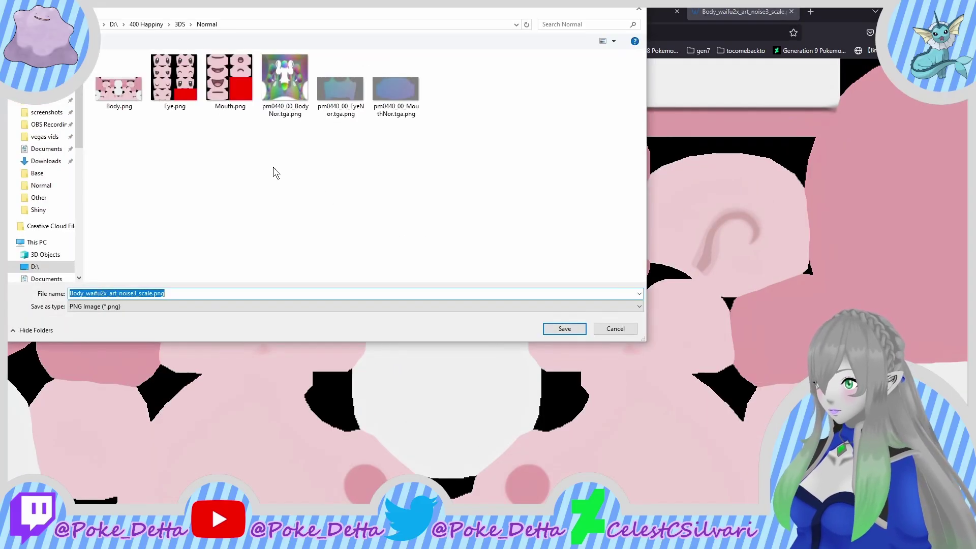
double_click(117, 94)
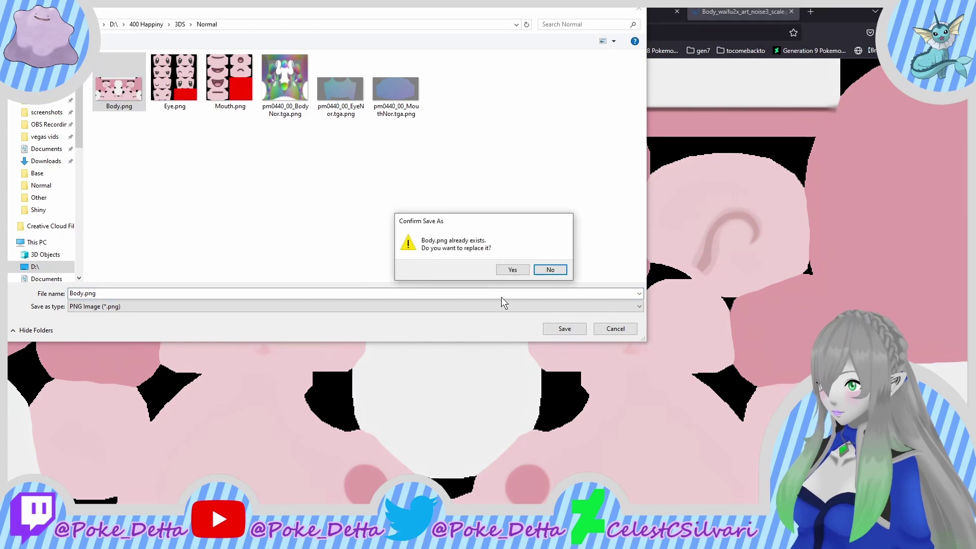
click(508, 272)
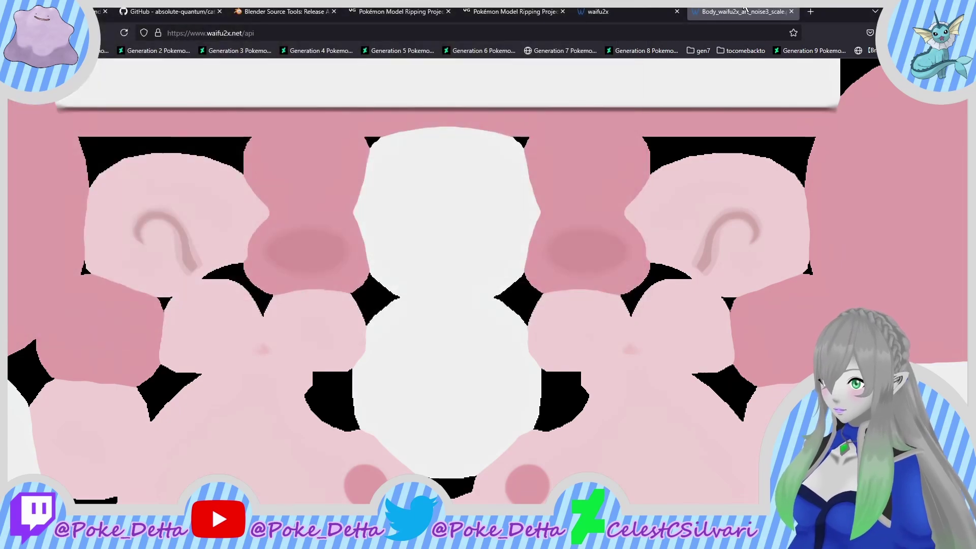
click(791, 12)
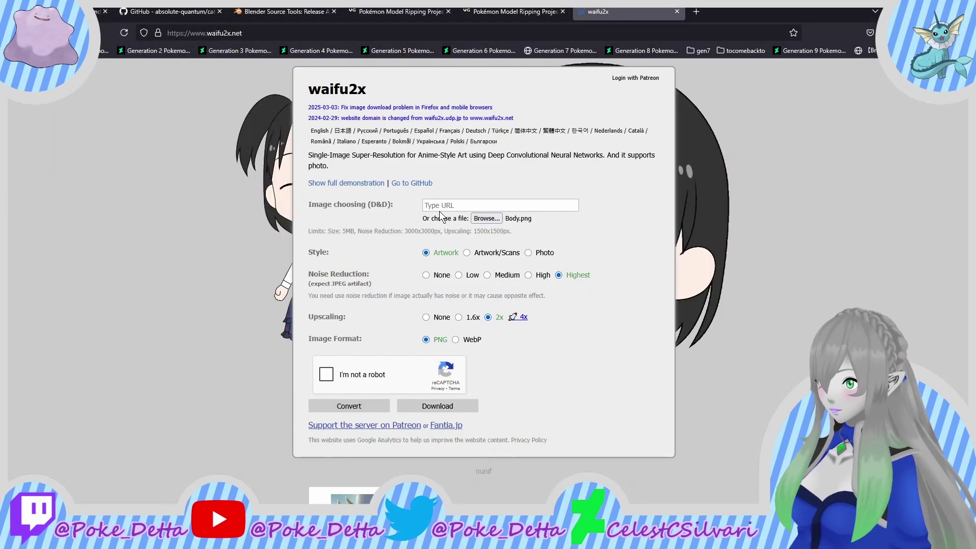
Step: Choose Eye.png from the Normal folder for upscaling and complete the reCAPTCHA by selecting the fire hydrant images
click(477, 218)
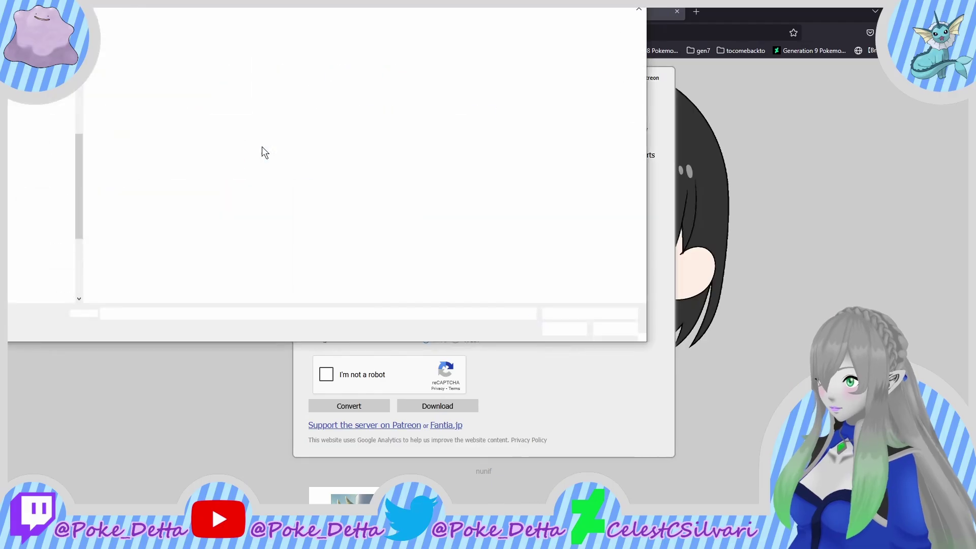
double_click(167, 93)
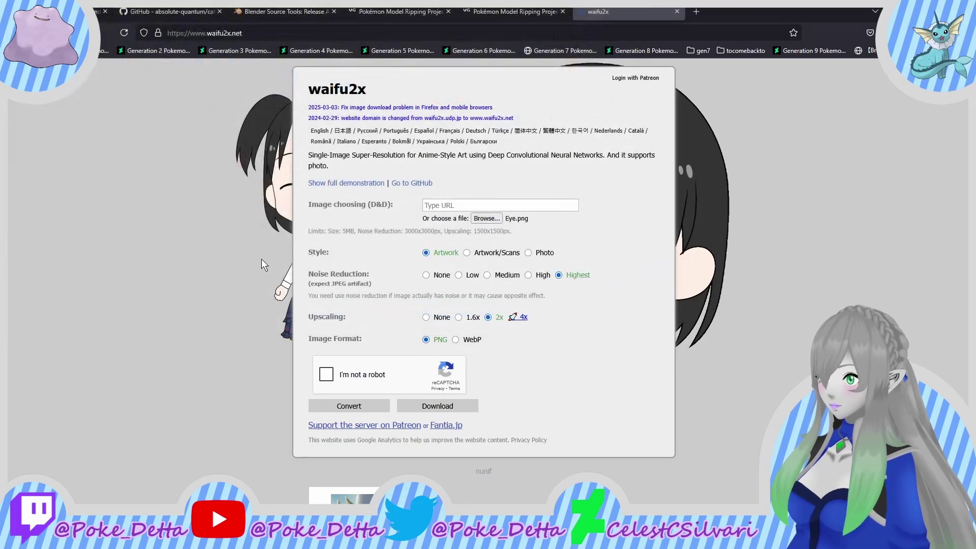
click(321, 409)
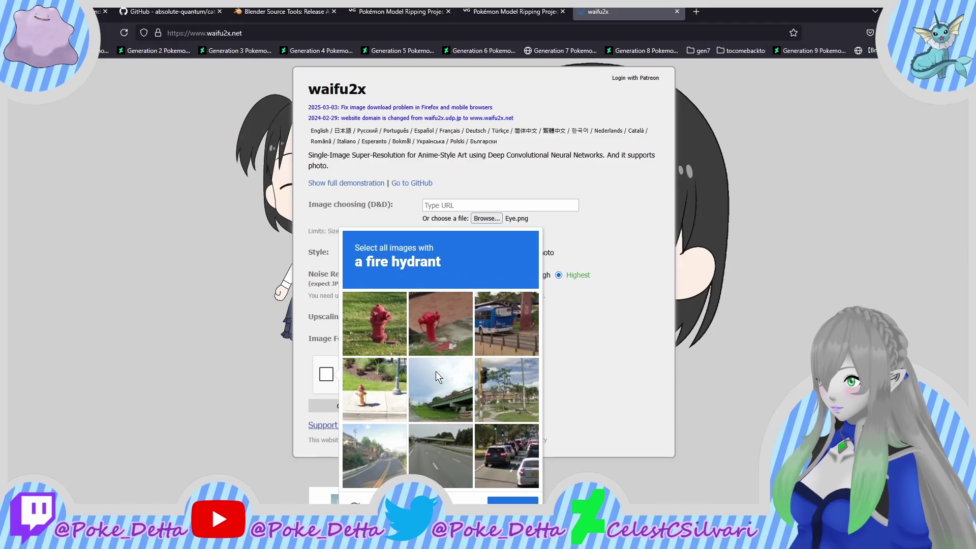
click(402, 333)
click(422, 331)
click(361, 375)
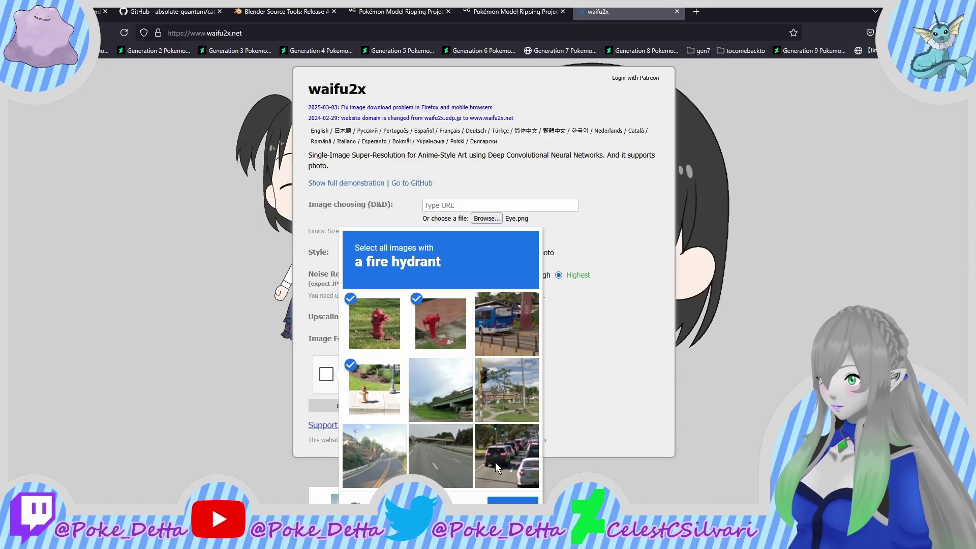
click(512, 501)
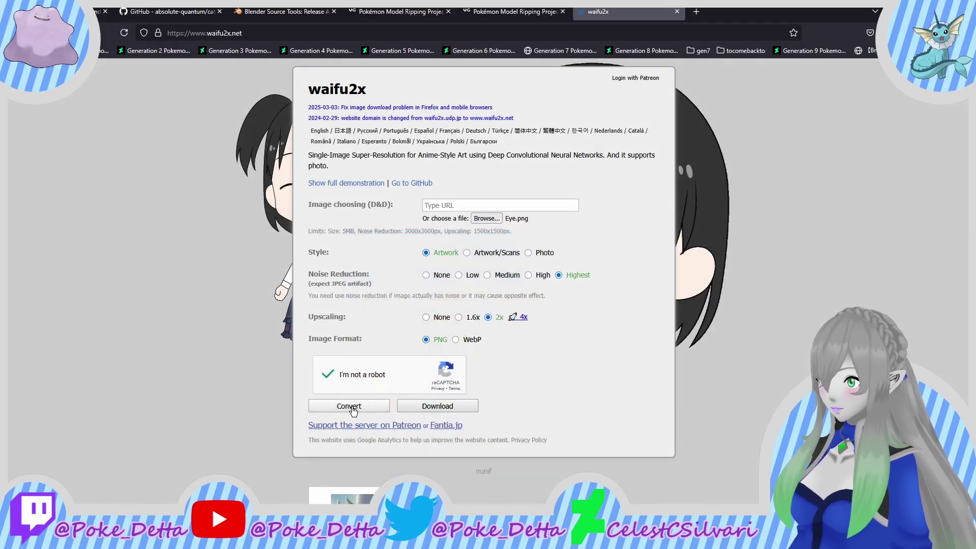
Step: Convert Eye.png, save the upscaled image over Eye.png in the Normal folder, and close the result
click(322, 407)
right_click(503, 215)
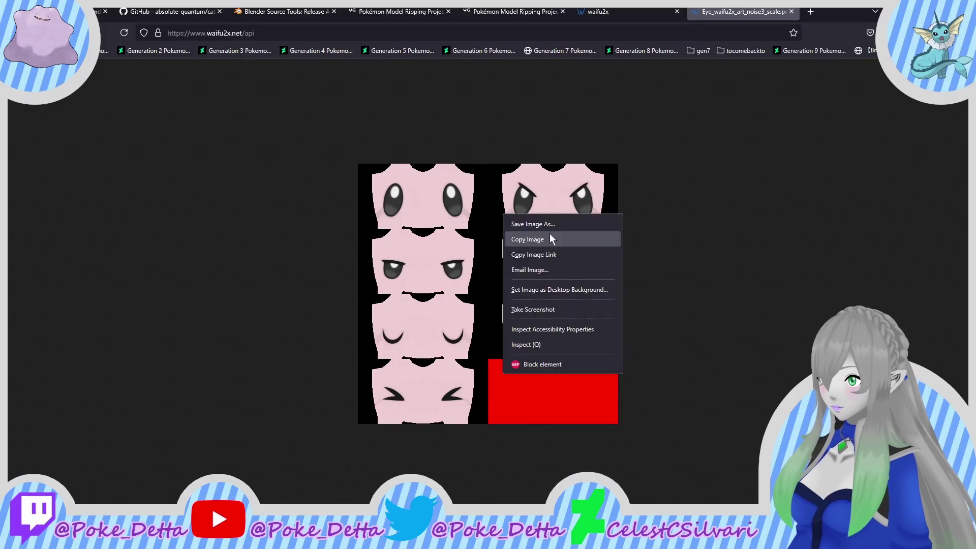
click(540, 226)
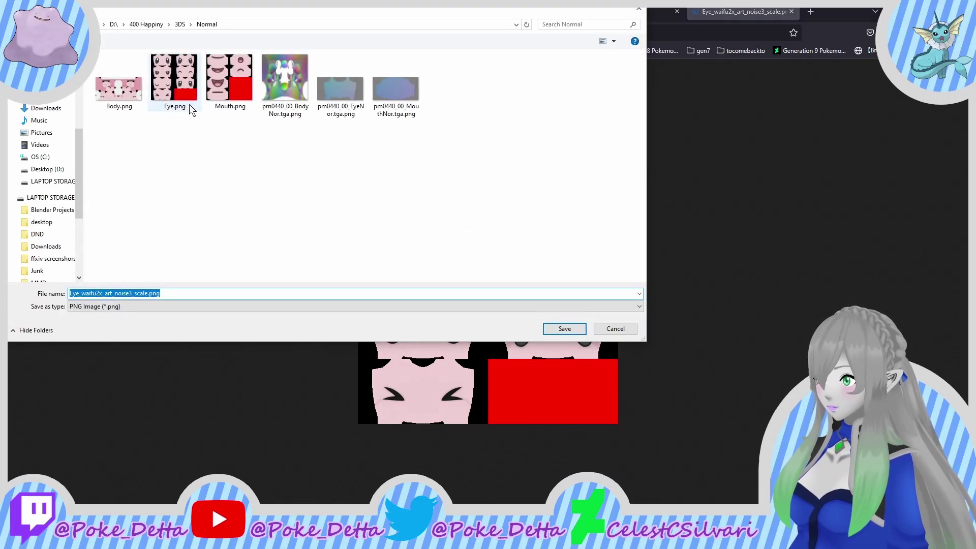
double_click(185, 100)
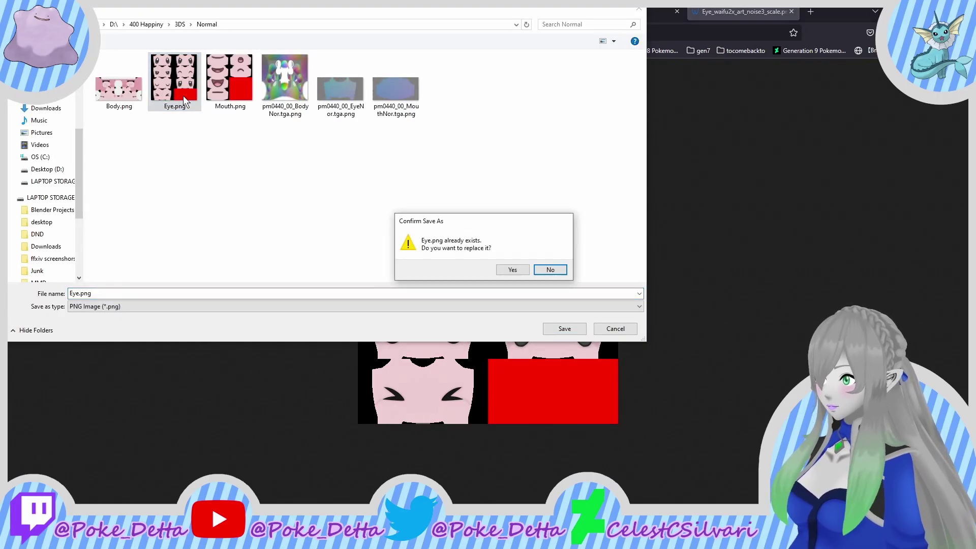
click(506, 270)
click(791, 11)
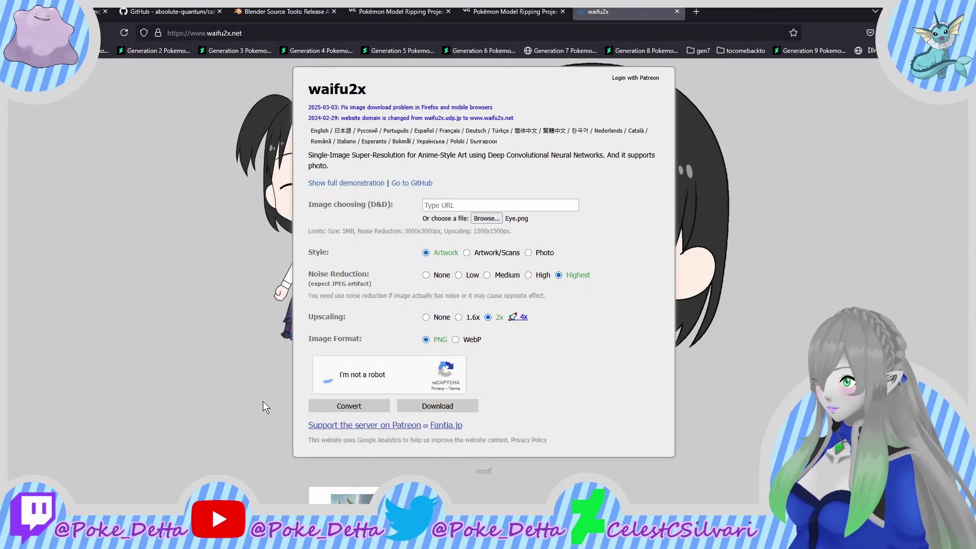
Step: Upscale the Normal Eye.png once more, replace Eye.png with the new result, and close it
click(342, 407)
right_click(477, 193)
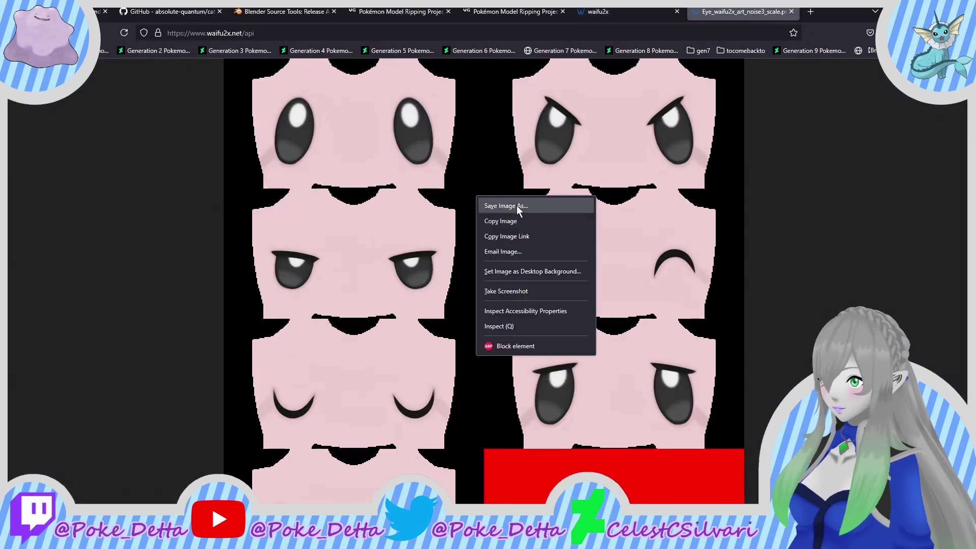
click(516, 205)
double_click(174, 111)
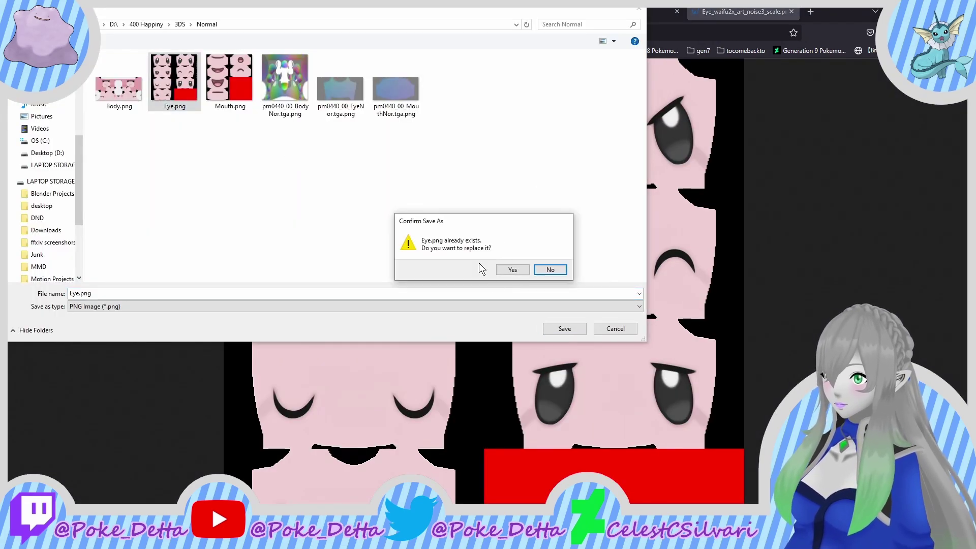
click(512, 270)
key(ctrl+w)
Step: Choose Mouth.png from the Normal folder, convert it, save the upscaled image over the original, and close the result
click(458, 218)
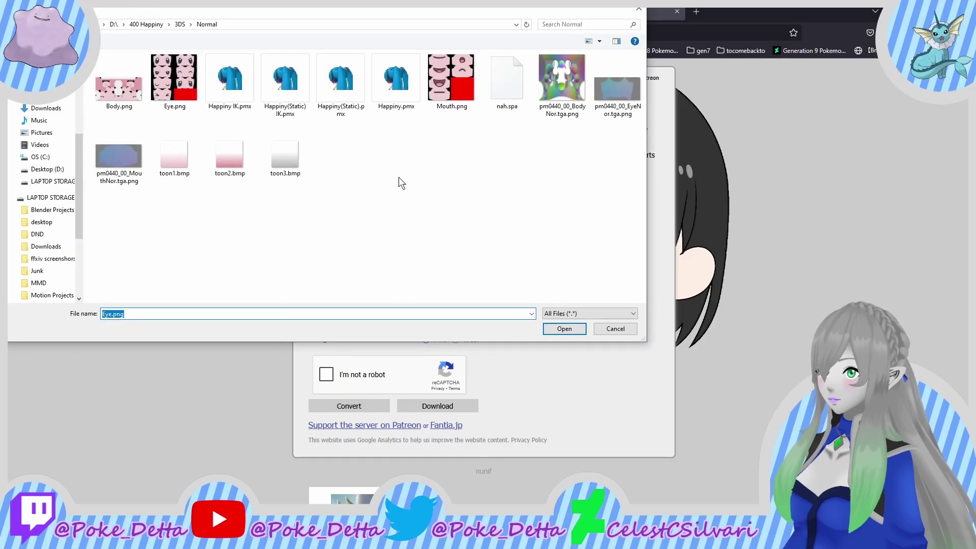
double_click(448, 86)
click(349, 406)
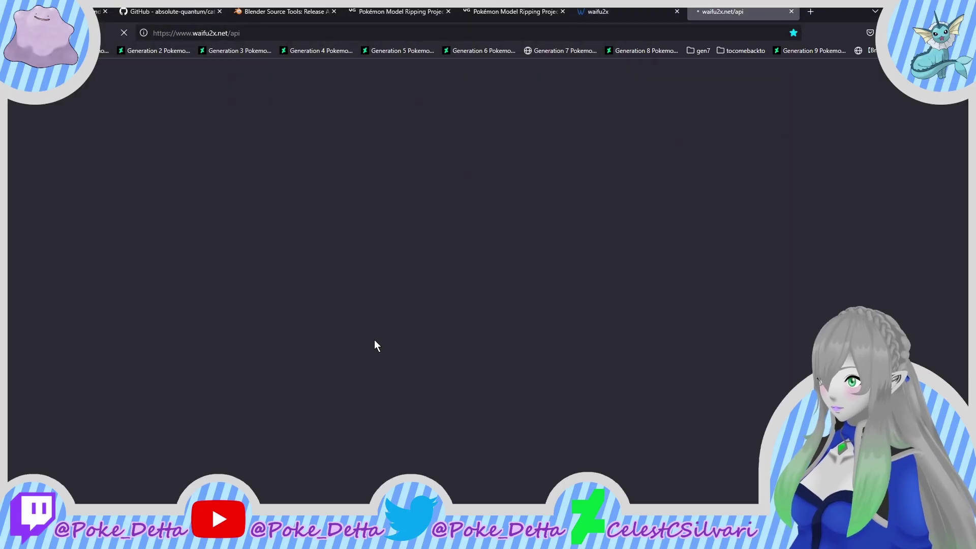
right_click(504, 278)
click(559, 294)
double_click(230, 82)
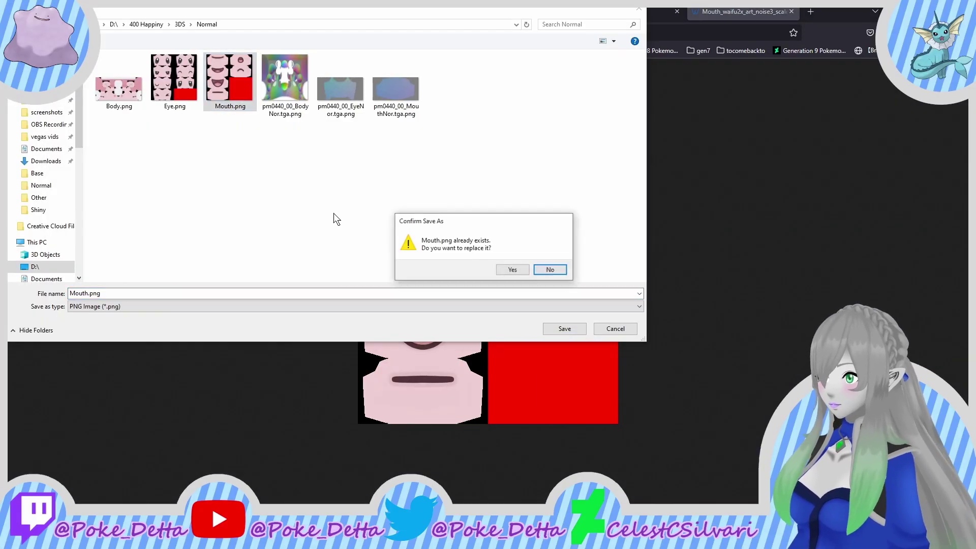
click(512, 269)
click(791, 11)
Step: Complete the traffic lights reCAPTCHA for a second conversion of Mouth.png
click(326, 374)
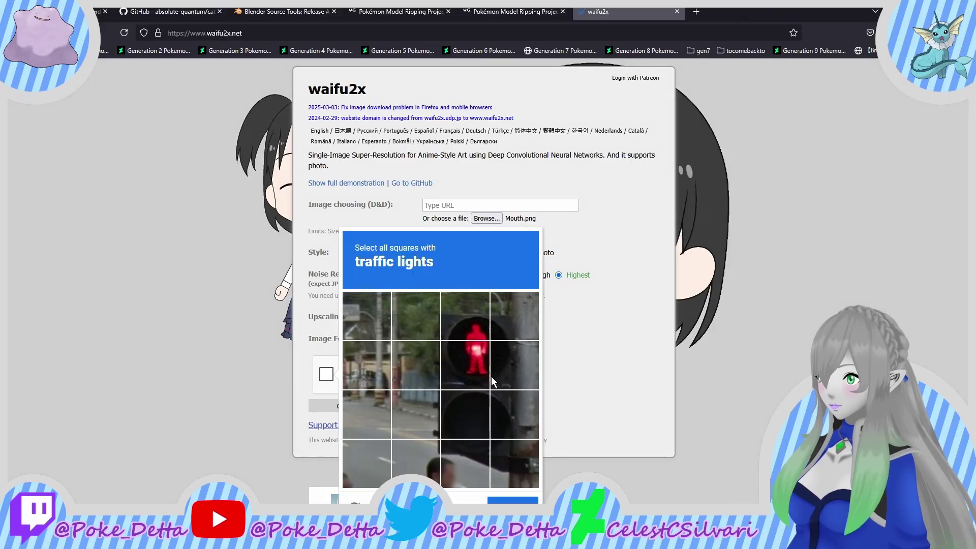
click(483, 359)
click(465, 316)
click(510, 370)
click(514, 414)
click(462, 460)
click(514, 460)
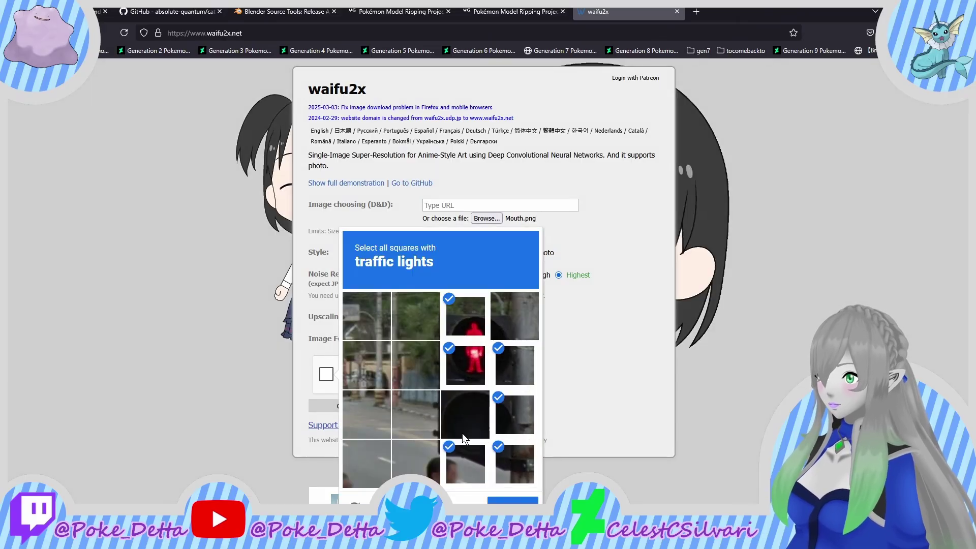
click(462, 433)
click(508, 500)
Step: Save the second upscaled mouth image over Mouth.png in the Normal folder and close the result
right_click(478, 241)
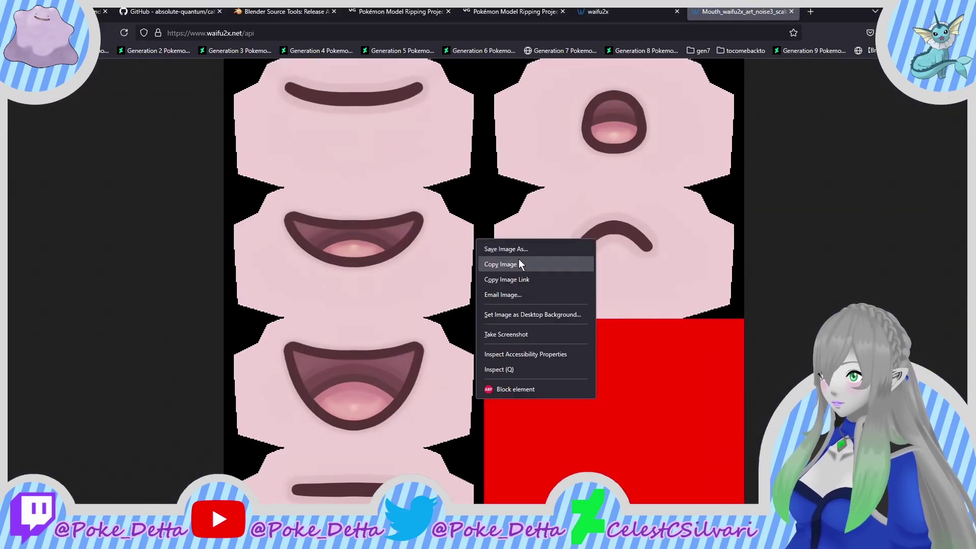
click(503, 249)
double_click(228, 76)
click(512, 269)
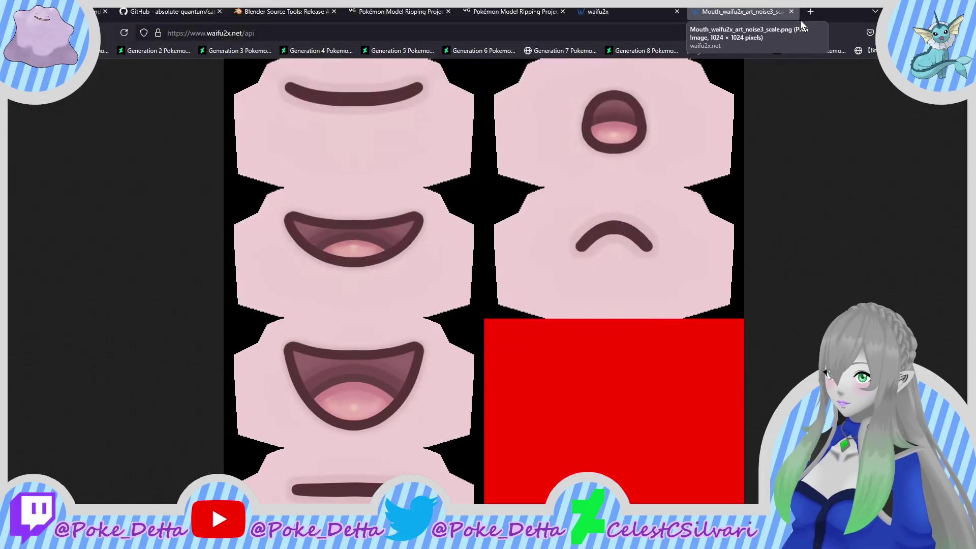
click(792, 12)
Step: Choose Body.png from Happiny's 3DS Shiny folder, pass the robot check and upscale it
click(485, 220)
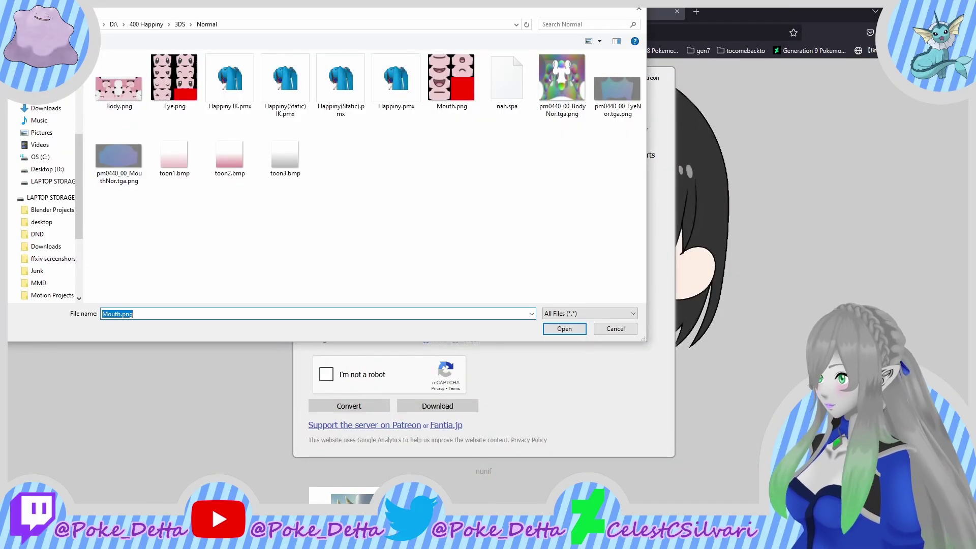
click(180, 24)
double_click(124, 81)
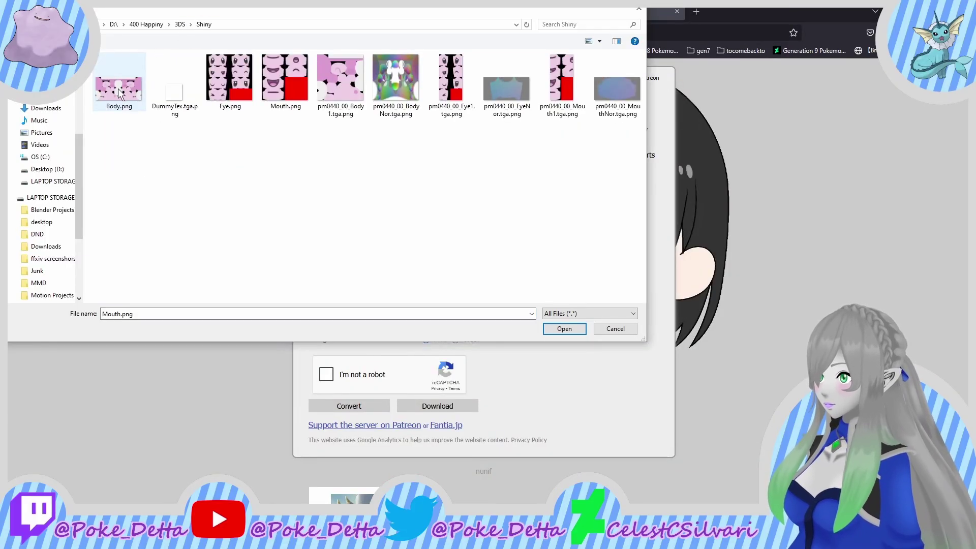
double_click(119, 78)
click(326, 374)
click(437, 406)
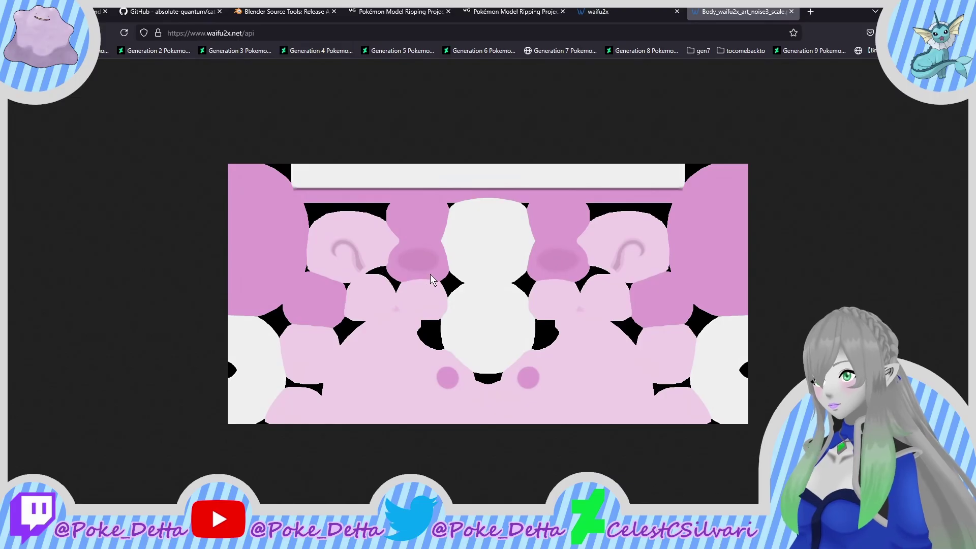
Step: Save the upscaled body image over Body.png in the Shiny folder and close the result
key(ctrl+s)
click(38, 210)
double_click(117, 86)
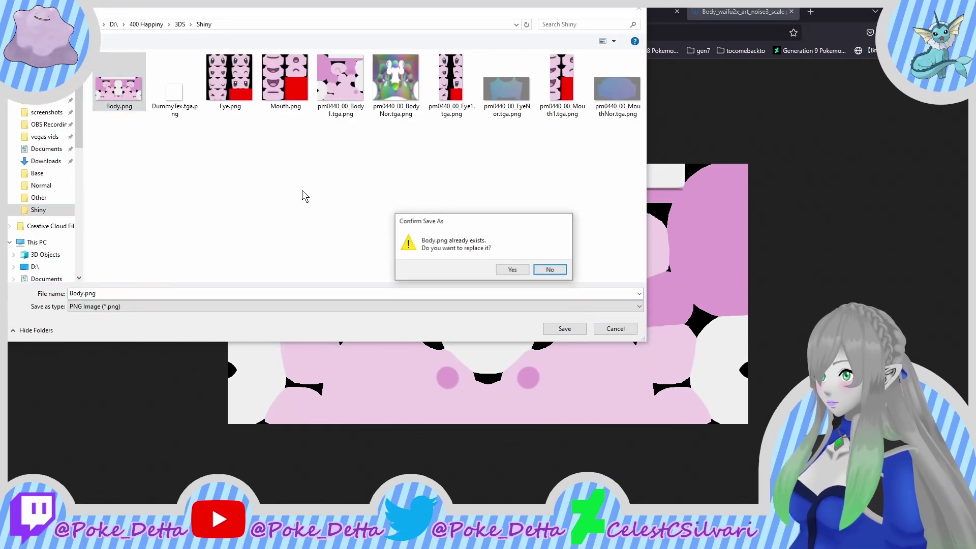
click(508, 270)
click(791, 11)
Step: Upscale the Shiny Body.png a second time, replace the file with the new result, and close the image
click(326, 374)
click(437, 406)
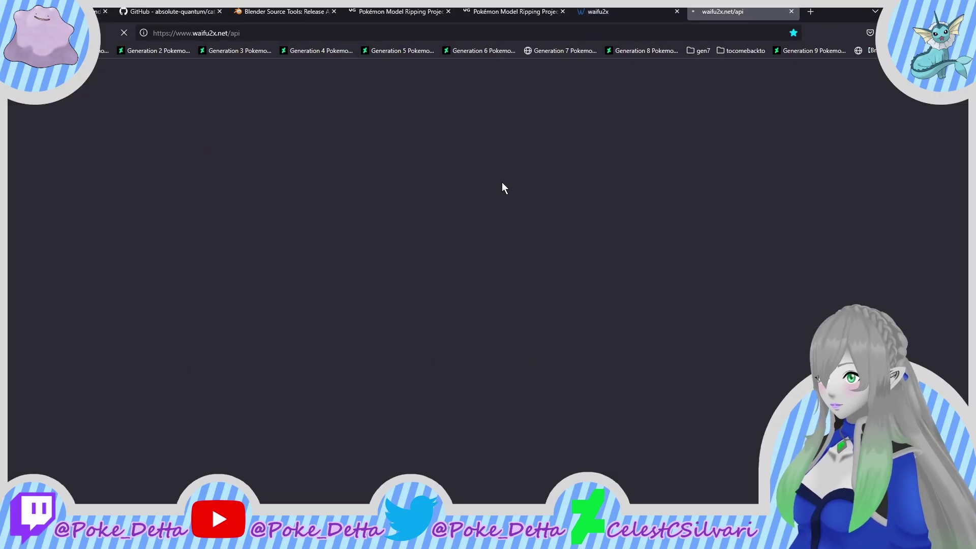
key(ctrl+s)
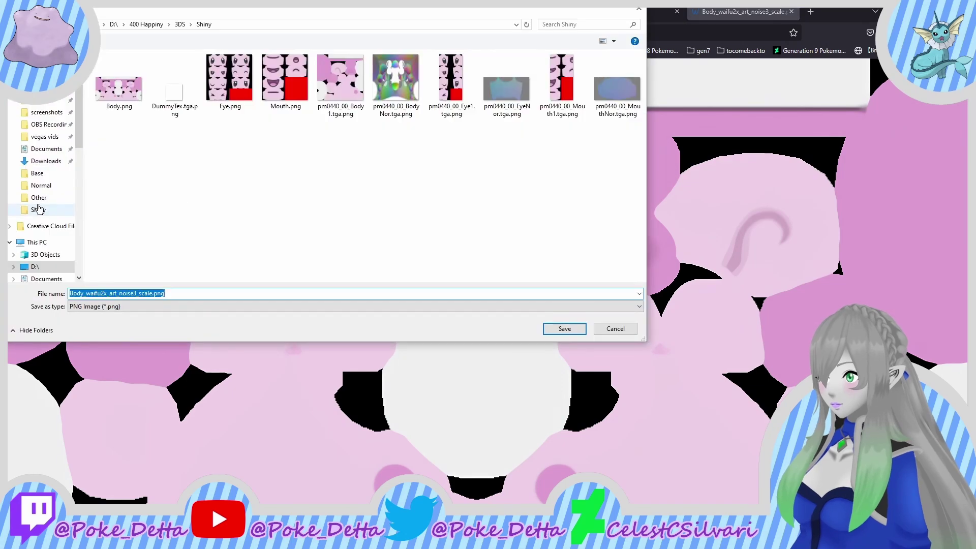
click(38, 209)
double_click(118, 87)
click(508, 270)
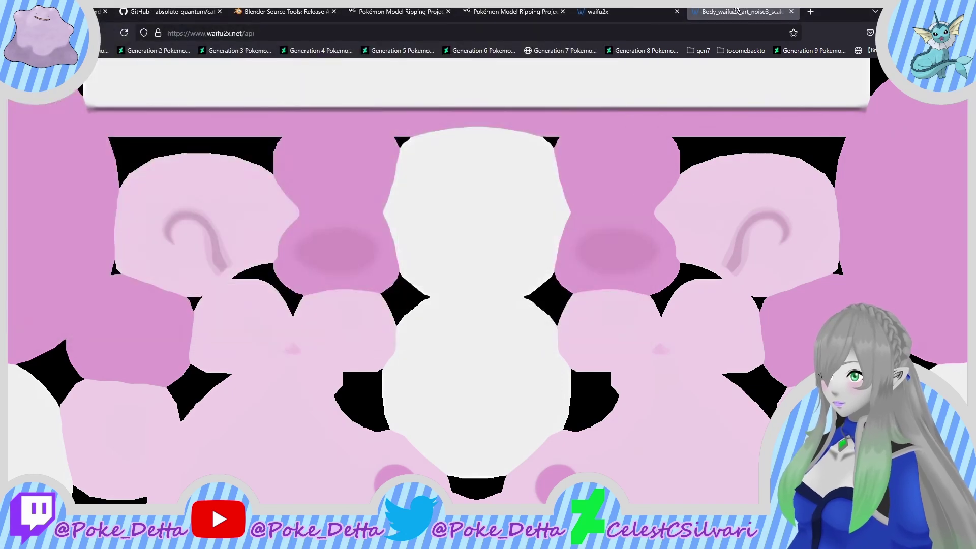
click(791, 11)
Step: Choose Eye.png from the Shiny folder, pass the robot check and convert it
click(480, 218)
double_click(227, 100)
click(325, 373)
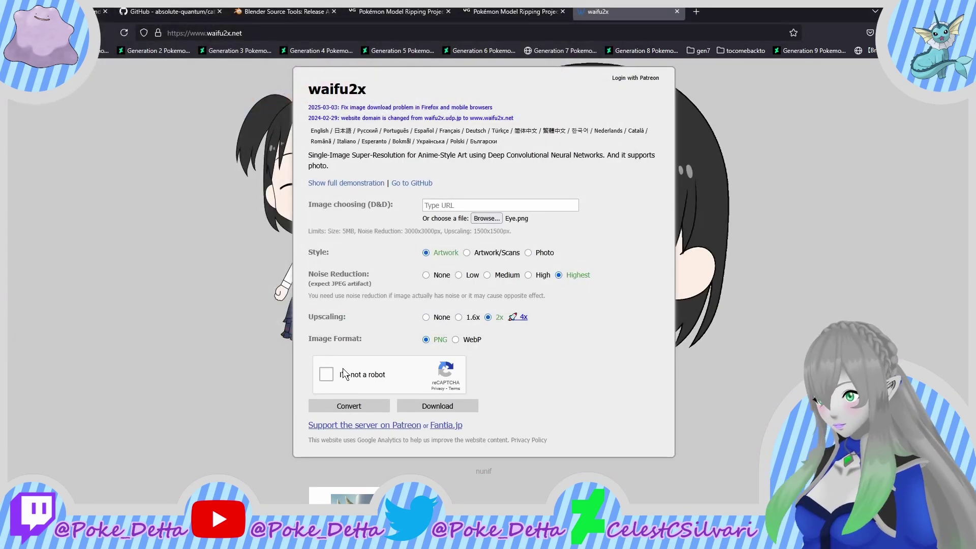
click(341, 404)
Step: Save the upscaled eye image over Eye.png in the Shiny folder and close the result
right_click(425, 295)
click(444, 312)
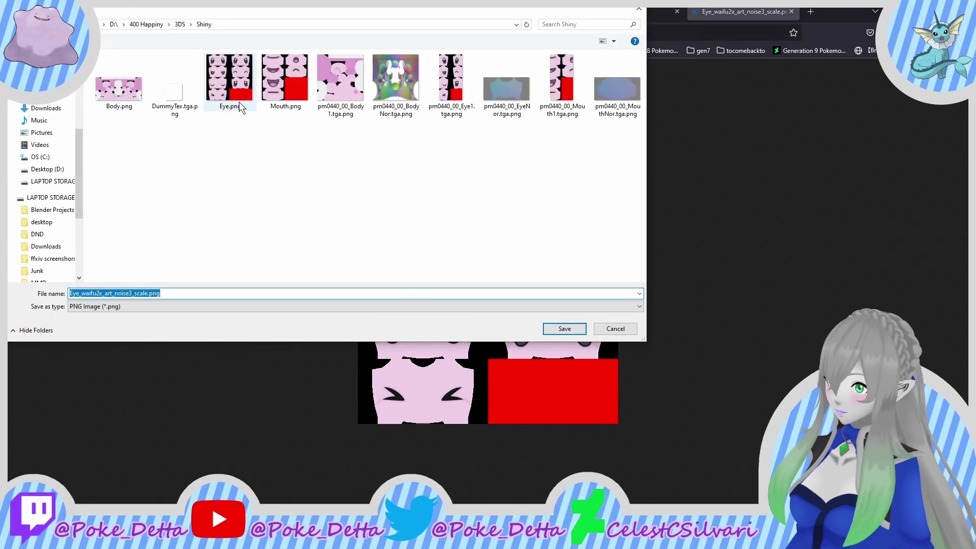
double_click(239, 102)
click(512, 269)
click(791, 11)
Step: Complete the bicycles and motorcycles reCAPTCHA challenges for a second conversion of Eye.png
click(326, 374)
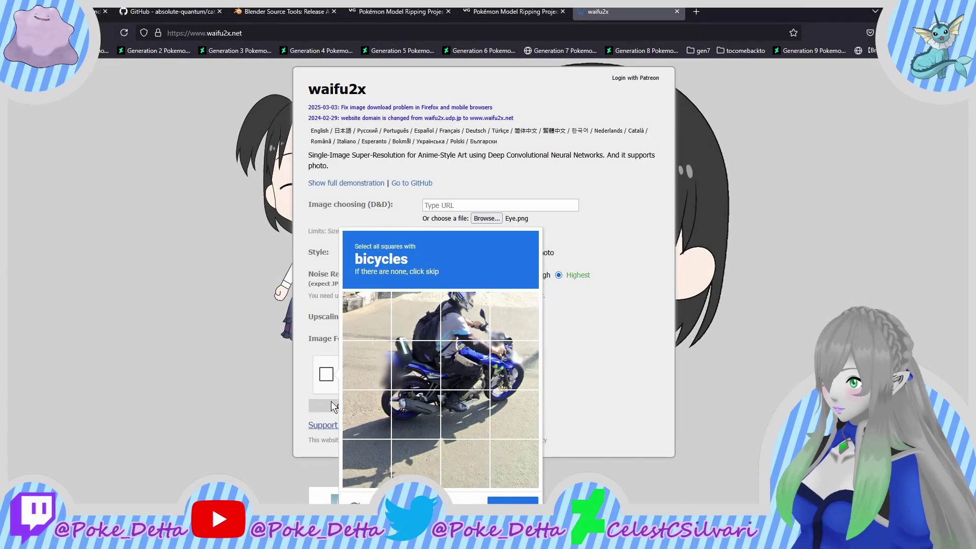
click(367, 414)
click(499, 500)
click(416, 406)
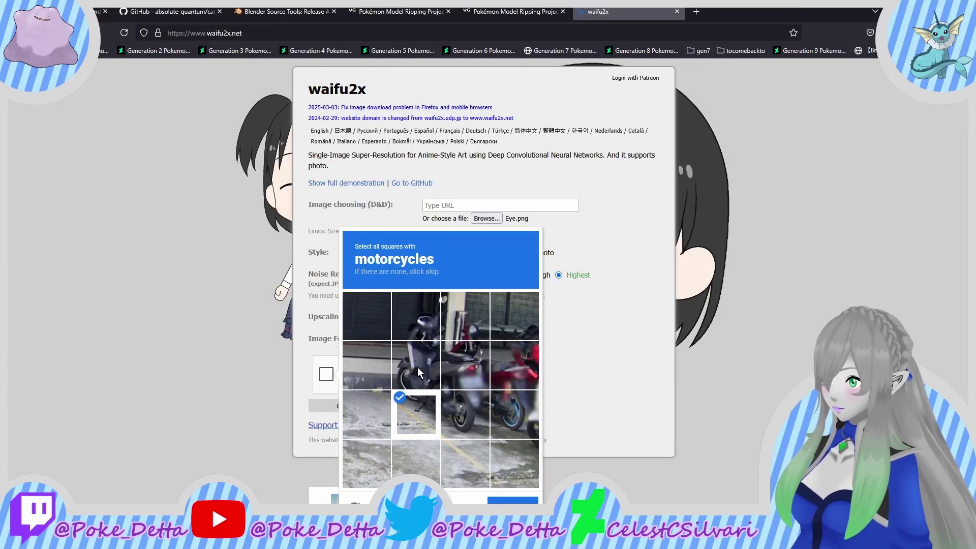
click(417, 365)
click(417, 323)
click(459, 323)
click(461, 331)
click(464, 360)
click(500, 363)
click(513, 413)
click(465, 412)
click(511, 501)
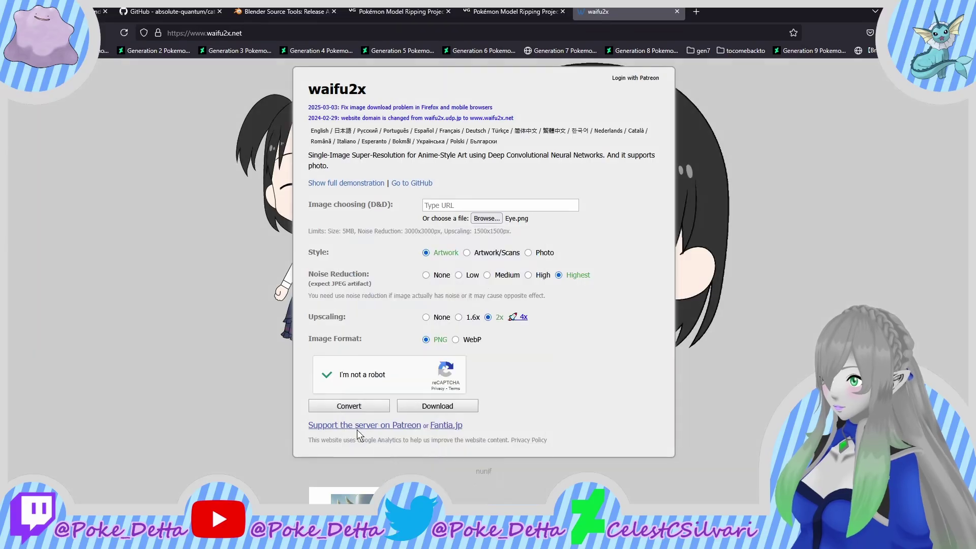
Step: Convert Eye.png again, save the second upscaled image over the Shiny Eye.png, and close the result
click(349, 407)
key(ctrl+s)
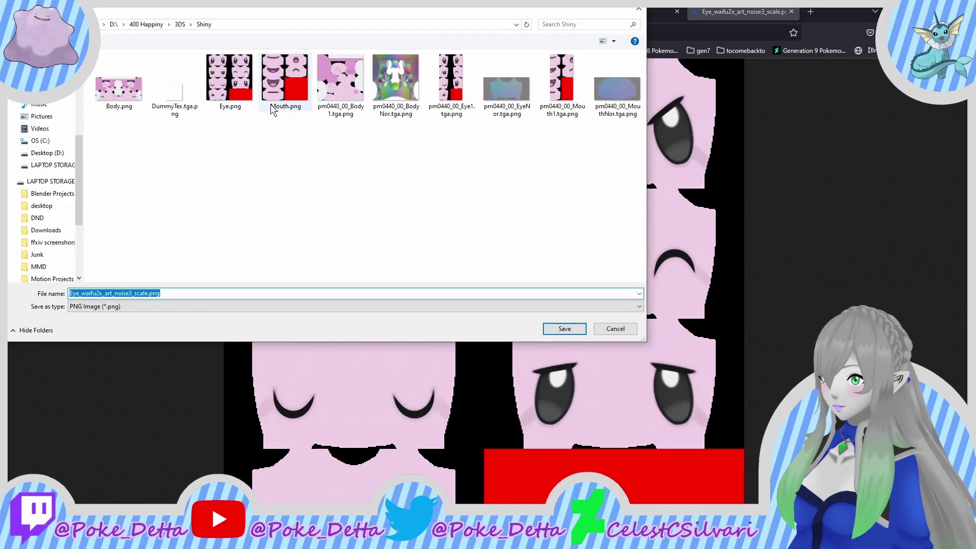
double_click(230, 82)
click(512, 269)
click(790, 11)
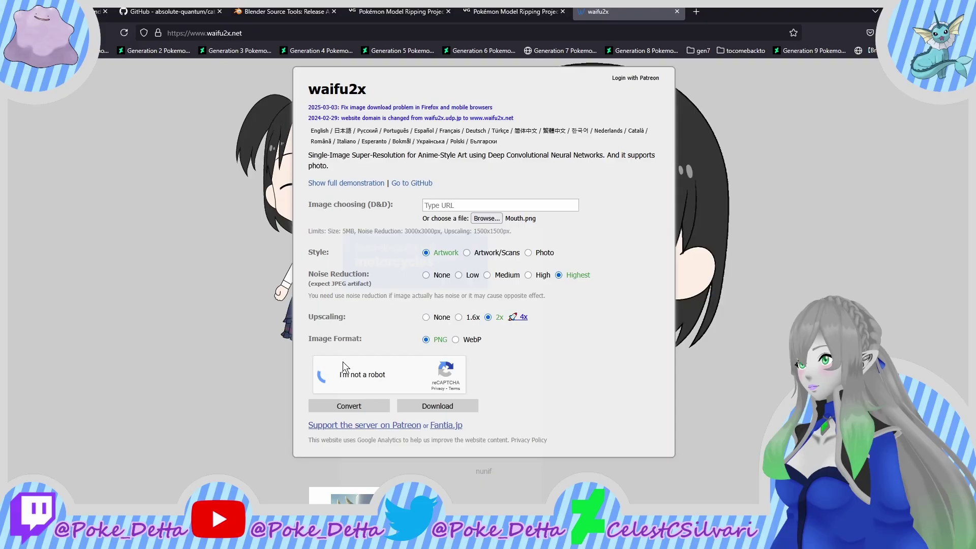
Step: With Mouth.png chosen as the source image, complete the motorcycles reCAPTCHA and convert it
click(328, 374)
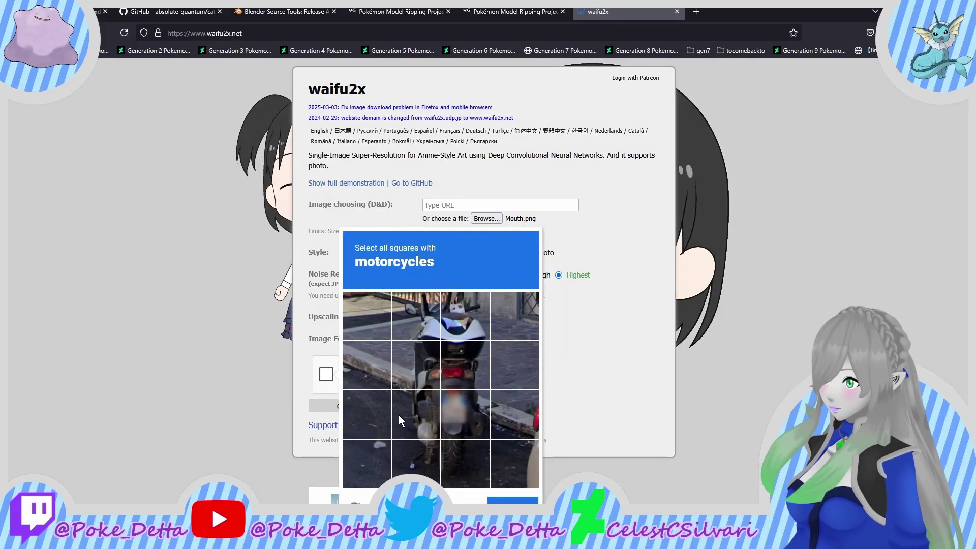
click(455, 445)
click(416, 457)
click(415, 415)
click(416, 365)
click(455, 365)
click(456, 397)
click(415, 315)
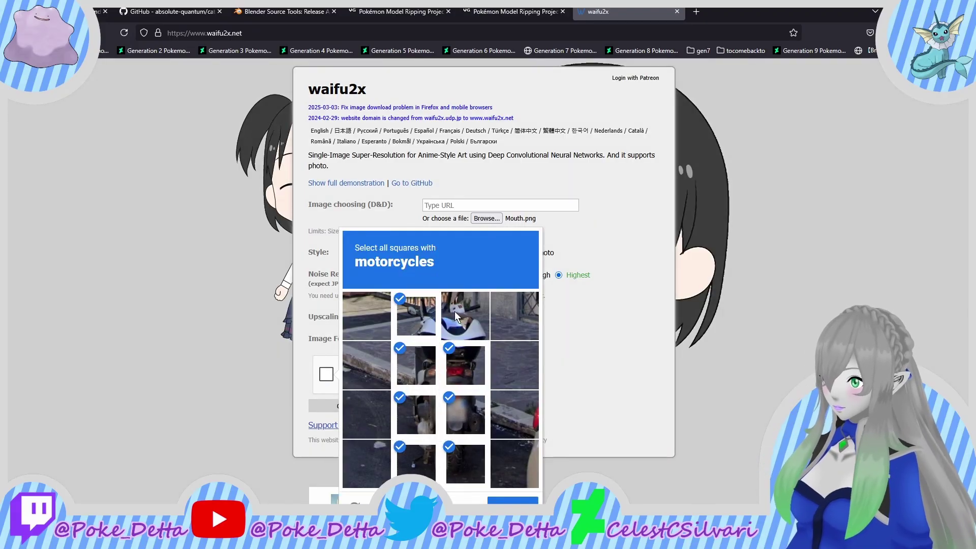
click(454, 311)
click(360, 409)
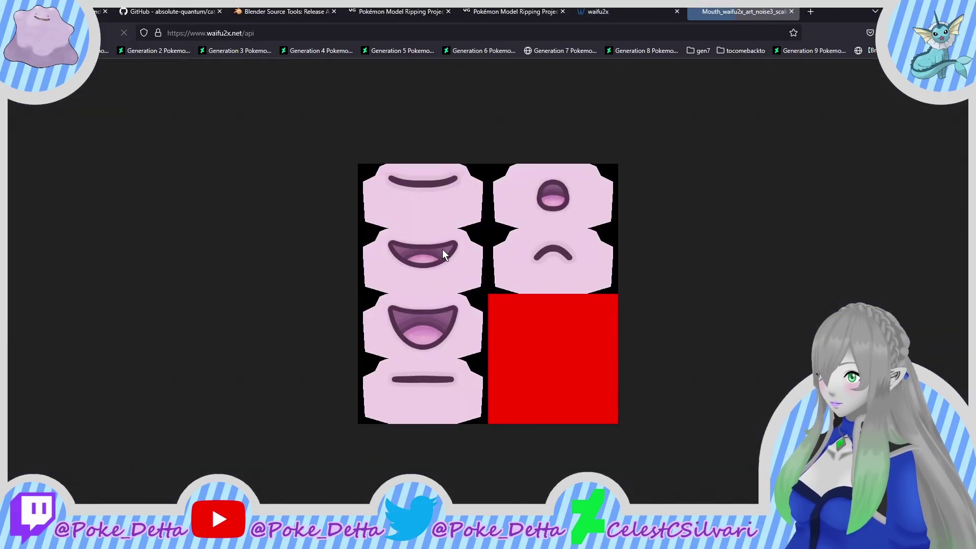
Step: Save the upscaled mouth image over Mouth.png in the Shiny folder and close the result
right_click(500, 270)
key(v)
double_click(285, 79)
click(510, 271)
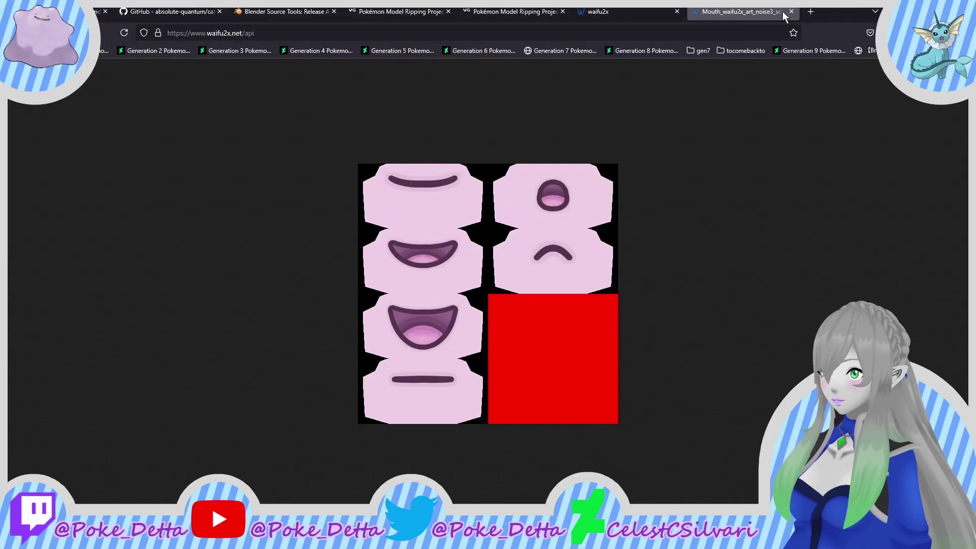
click(791, 11)
Step: Upscale Mouth.png a second time, save it over the Shiny Mouth.png, close waifu2x and put the browser away
click(335, 406)
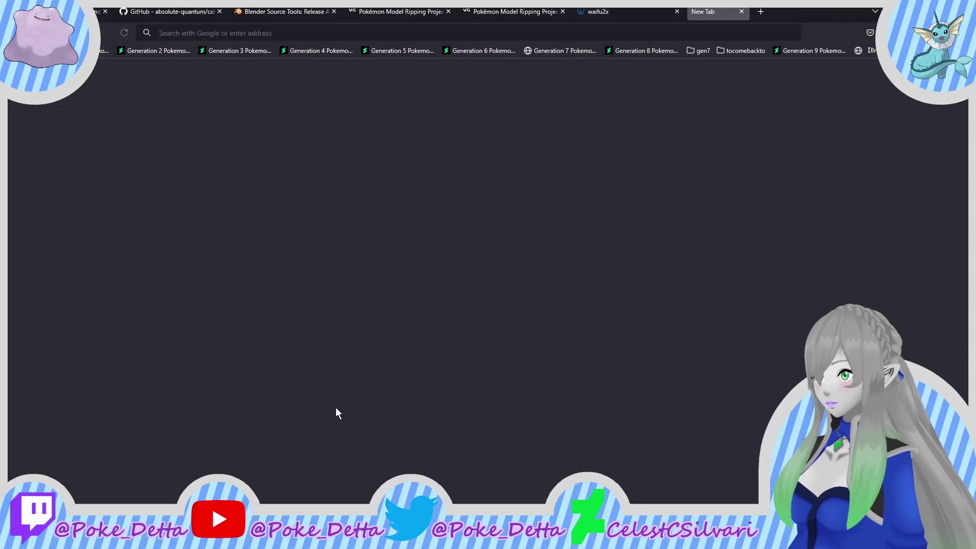
right_click(491, 173)
key(v)
double_click(285, 78)
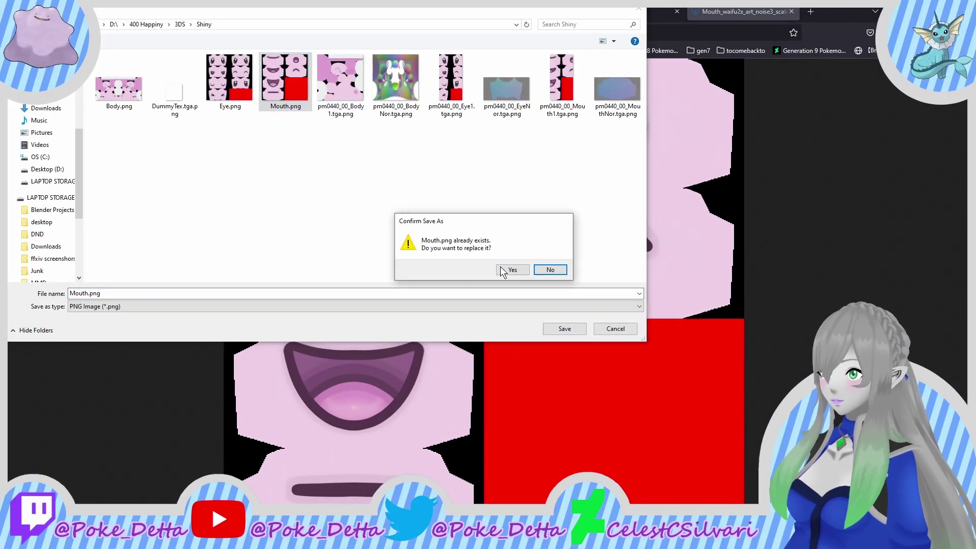
click(500, 270)
middle_click(684, 17)
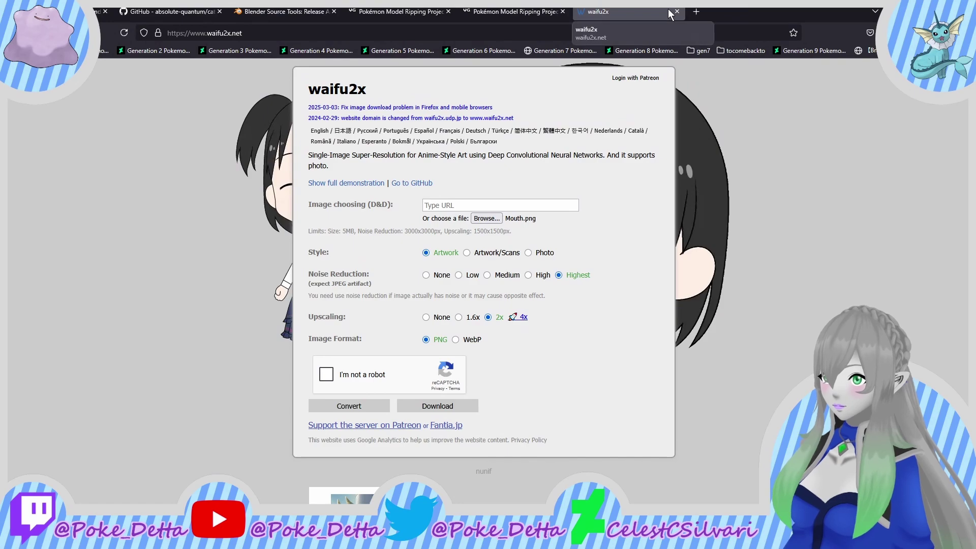
click(676, 12)
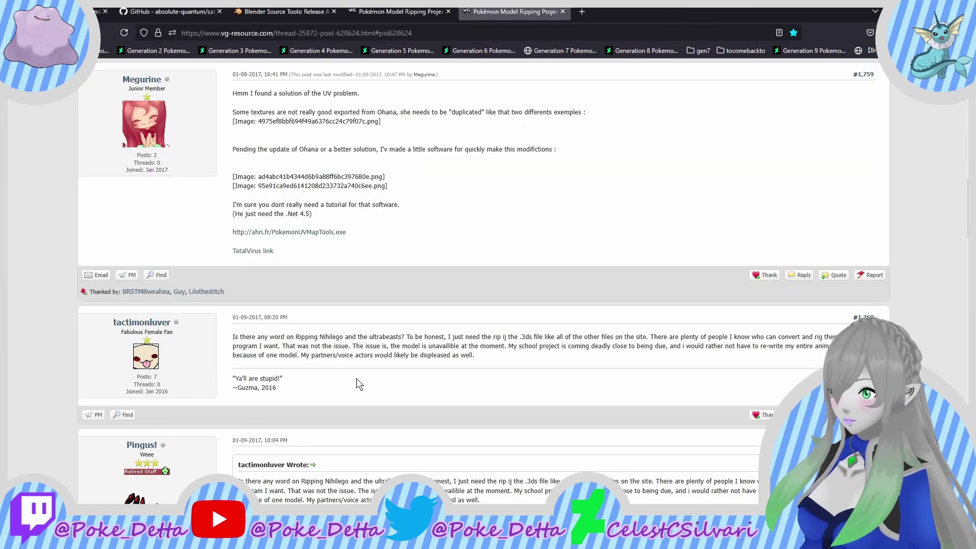
click(916, 9)
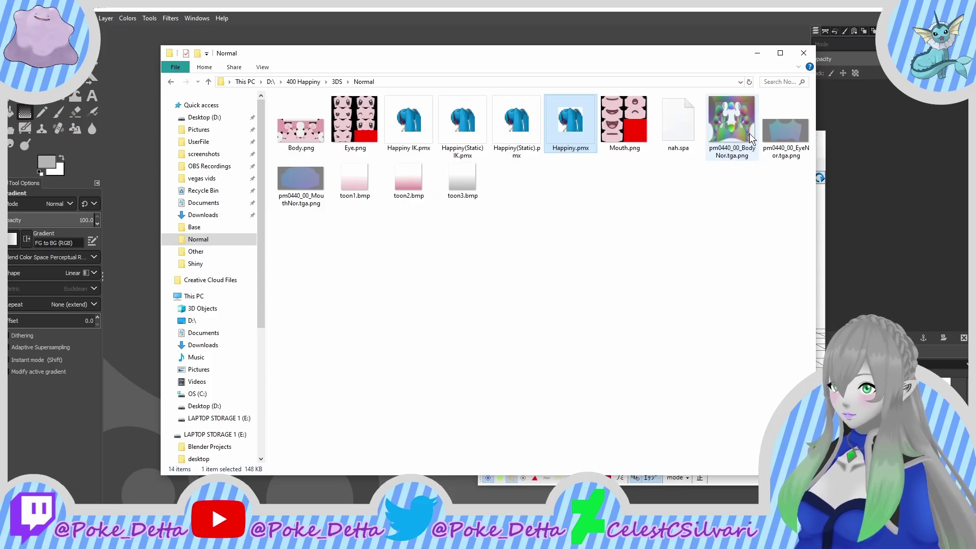
Step: View the normal maps pm0440_00_EyeNor.tga.png and pm0440_00_BodyNor.tga.png from Happiny's Normal folder
click(728, 143)
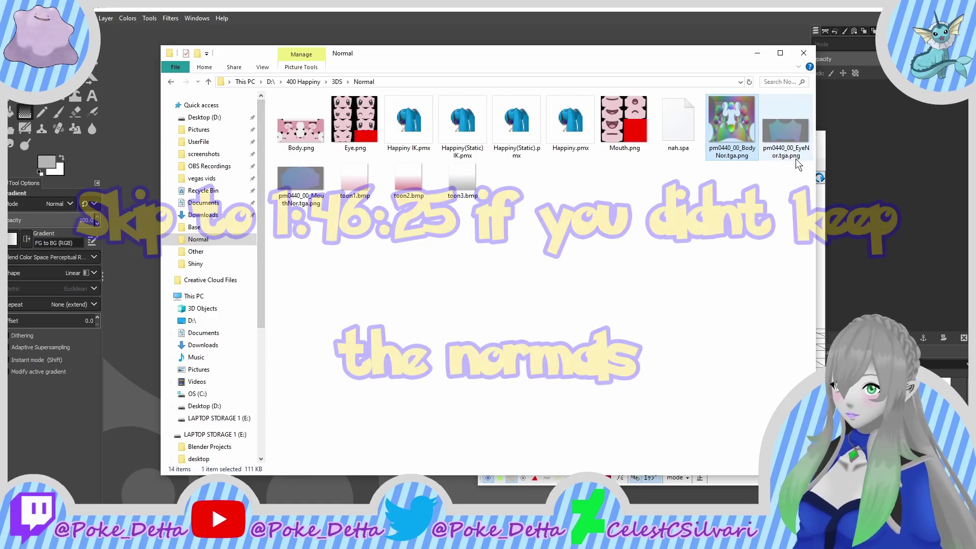
double_click(779, 128)
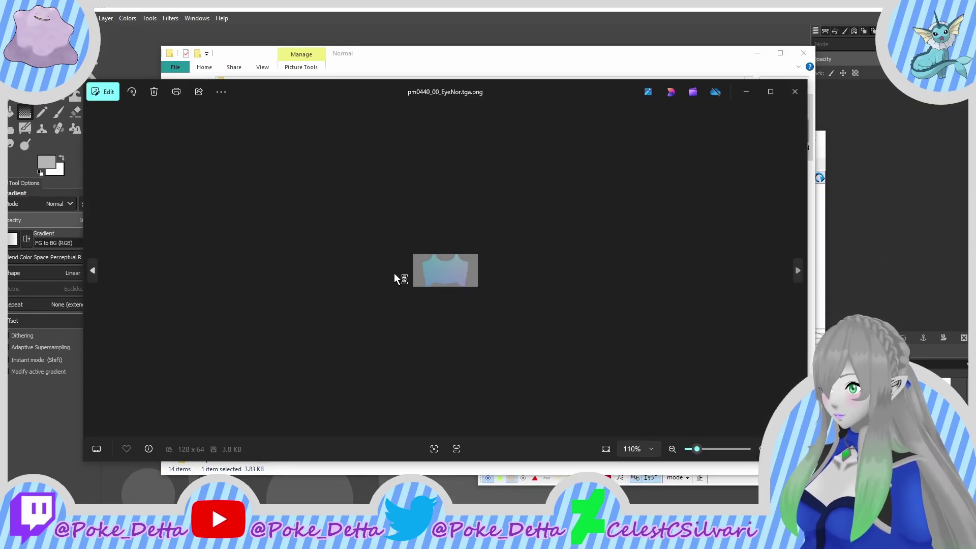
click(92, 270)
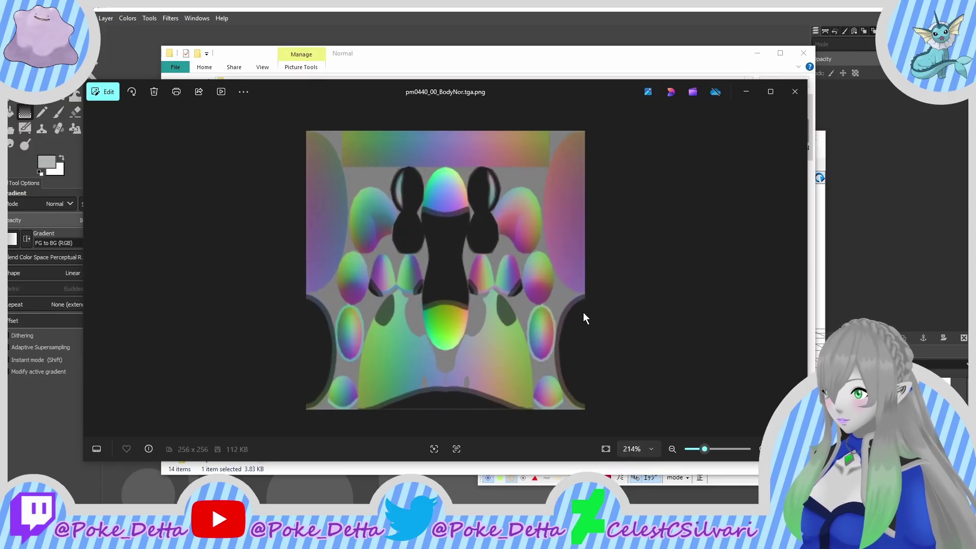
scroll(583, 318, up, 2)
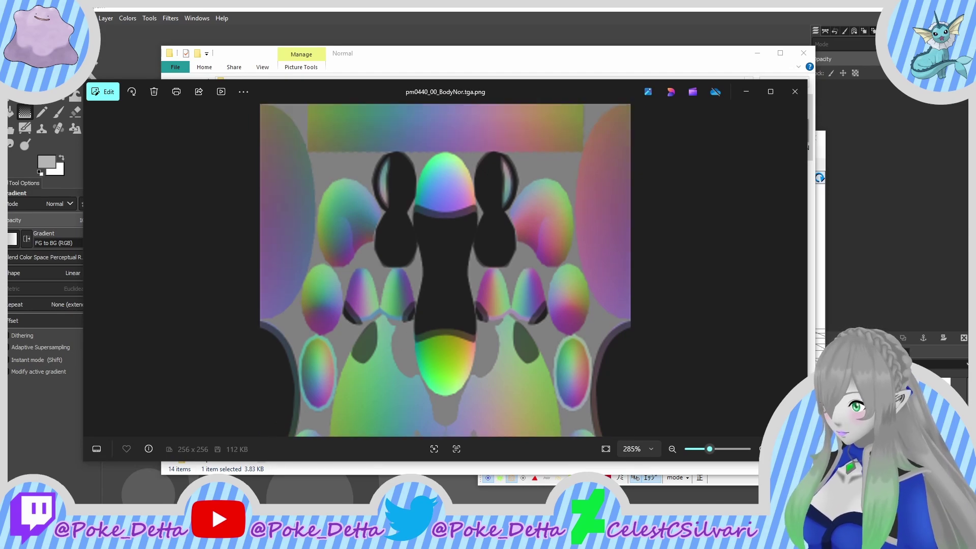
Step: Switch to File Explorer, browse to Pokemon Models > 3ds > Ohana3DS on drive E, and launch Ohana3DS Rebirth (No Alpha).exe
key(alt+Tab)
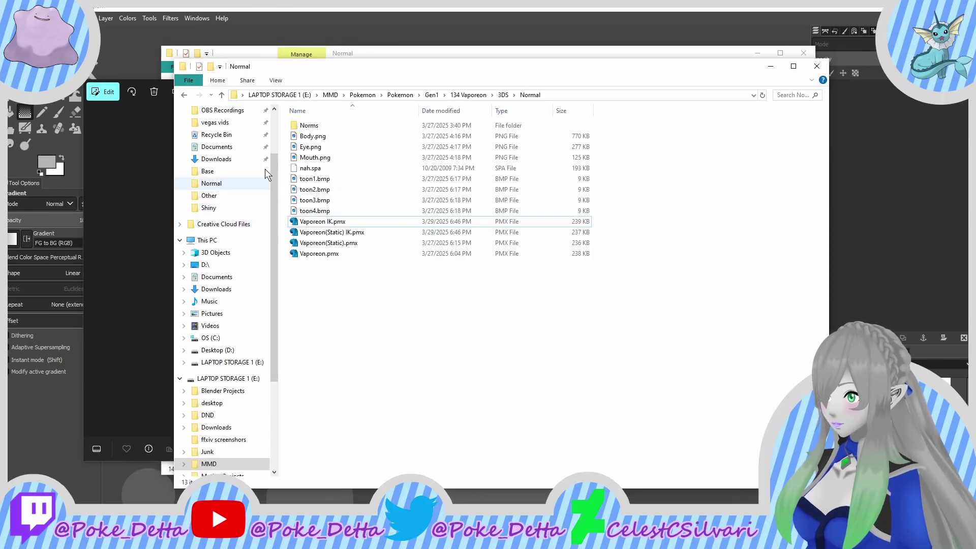
click(283, 94)
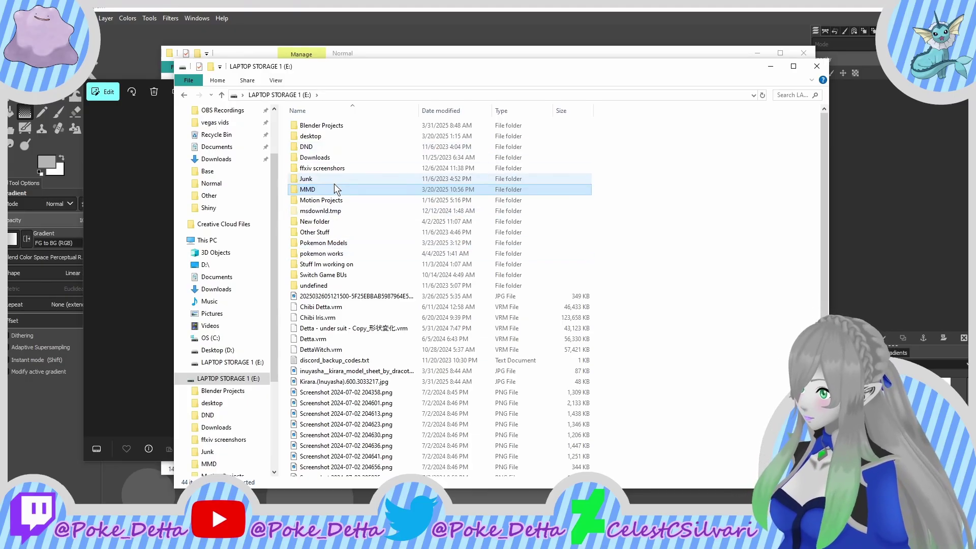
double_click(337, 243)
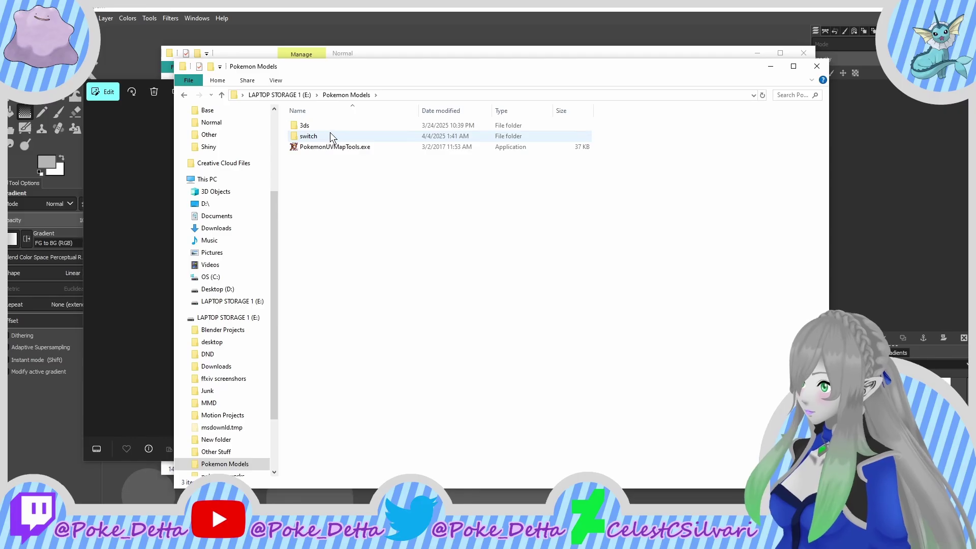
double_click(343, 127)
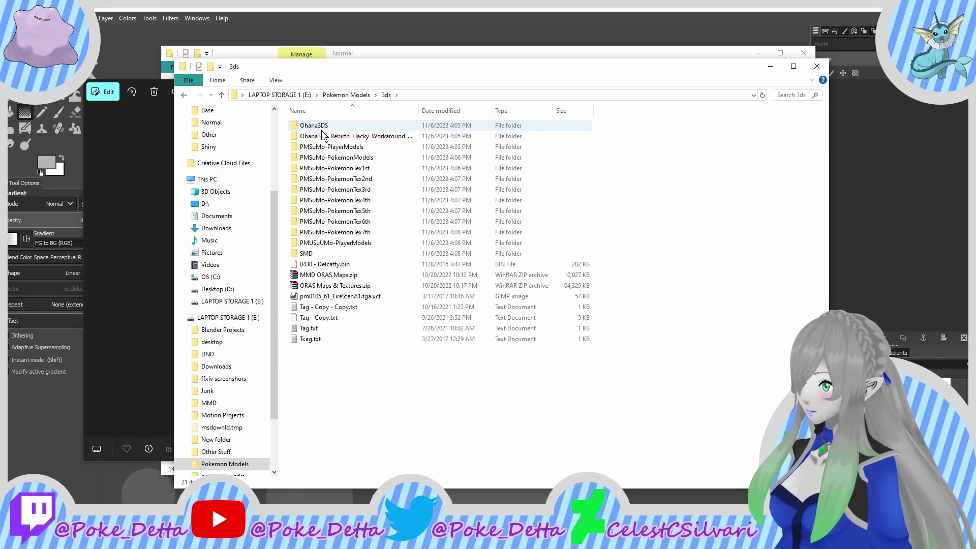
click(319, 129)
double_click(318, 130)
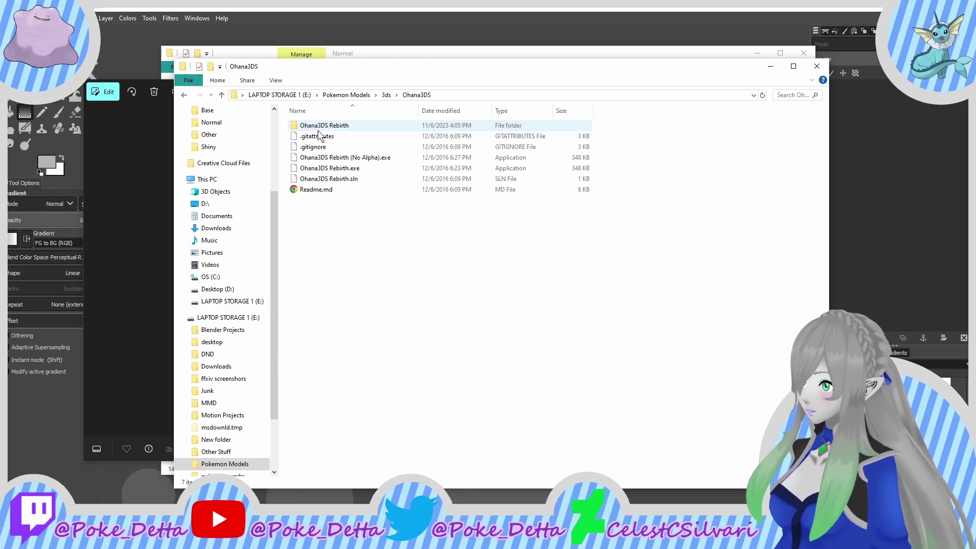
double_click(316, 161)
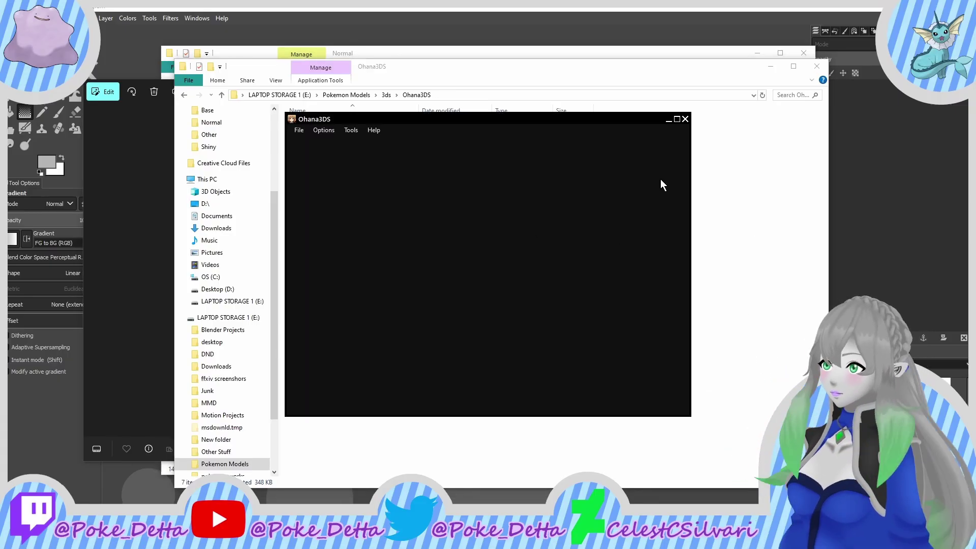
Step: Start opening a file and browse to Pokemon Models > 3ds > PMSuMo-PokemonTex4th > 2 (Tex)
click(298, 132)
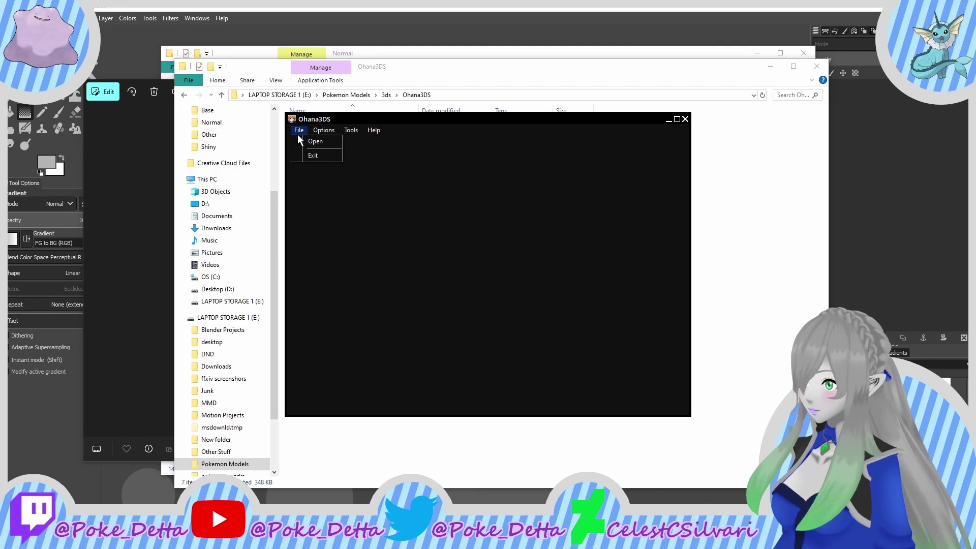
click(298, 142)
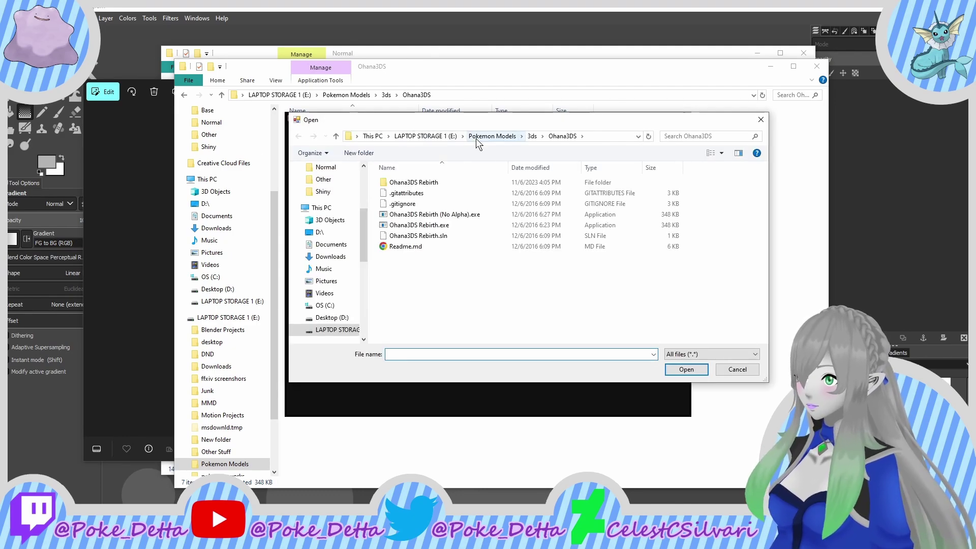
click(476, 138)
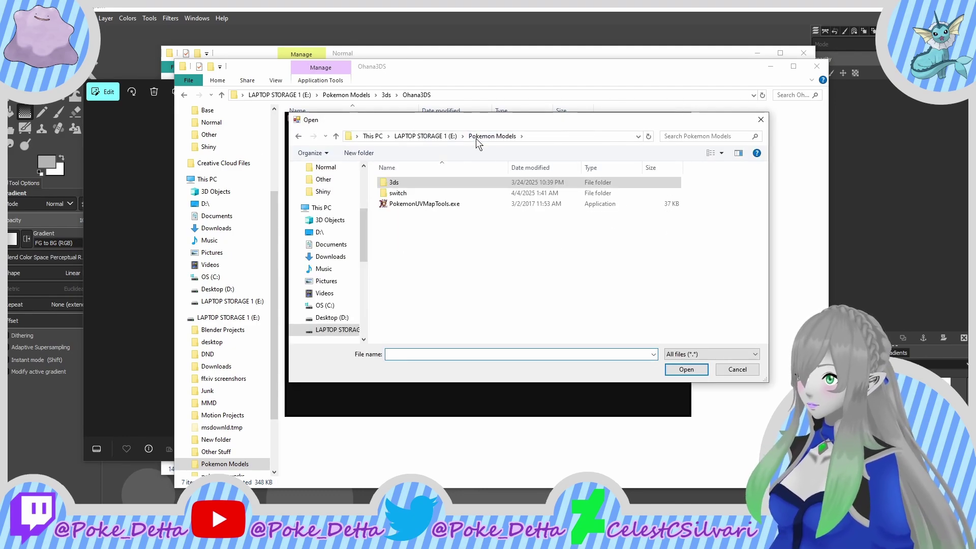
double_click(429, 180)
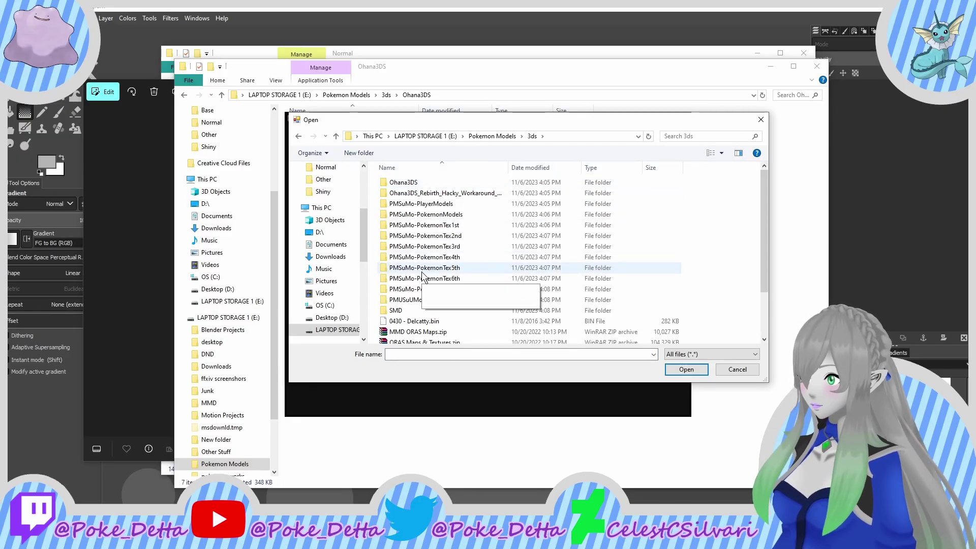
double_click(438, 257)
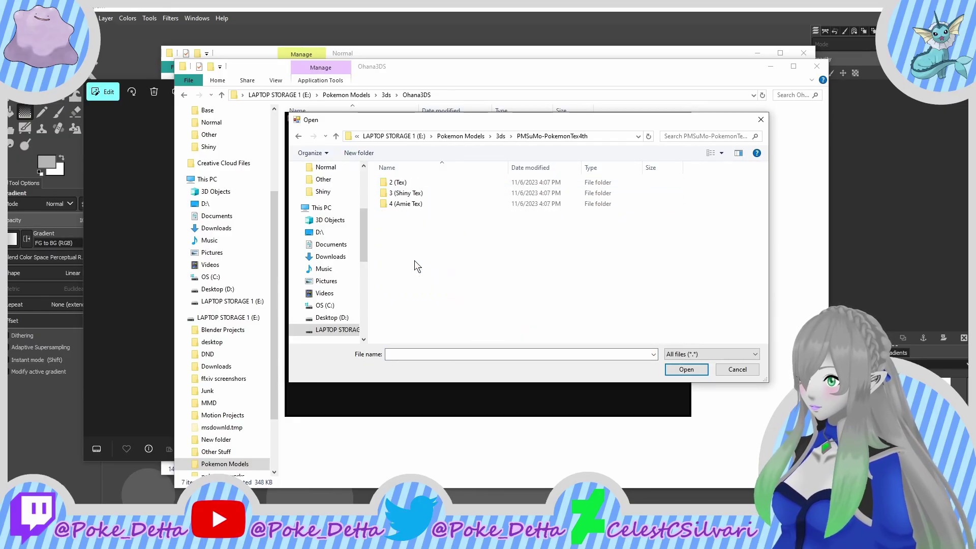
double_click(416, 183)
Step: Find 0627 - Happiny.bin in the 2 (Tex) folder and load it
scroll(441, 269, down, 20)
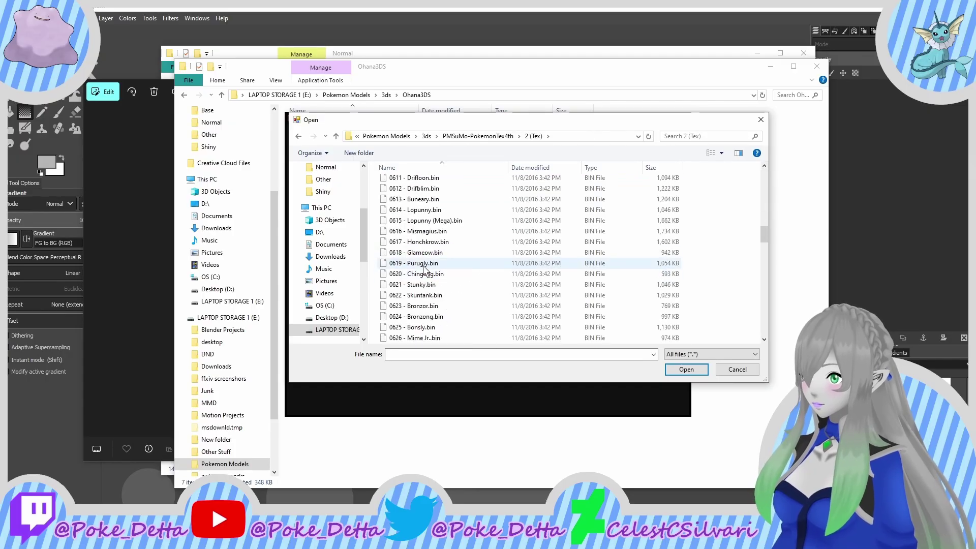
scroll(443, 274, down, 5)
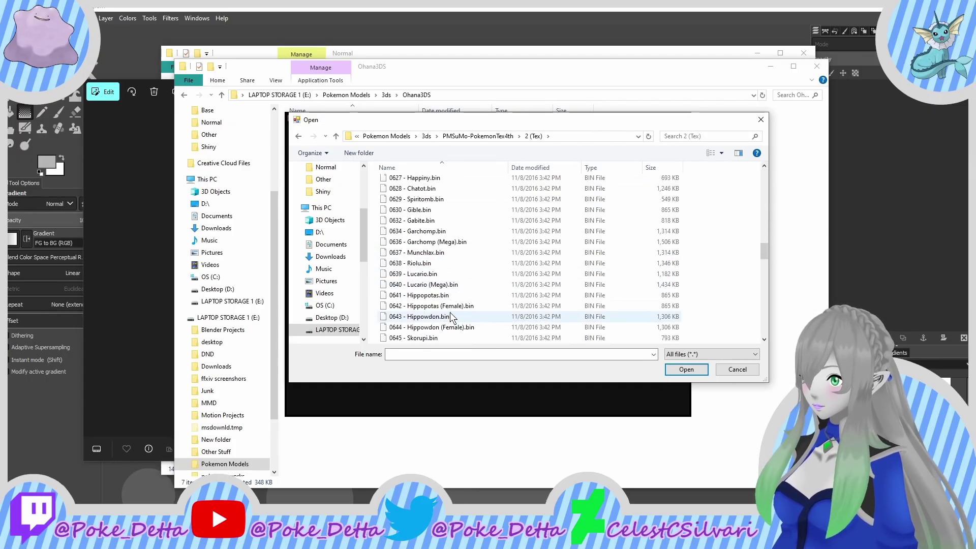
scroll(441, 283, up, 5)
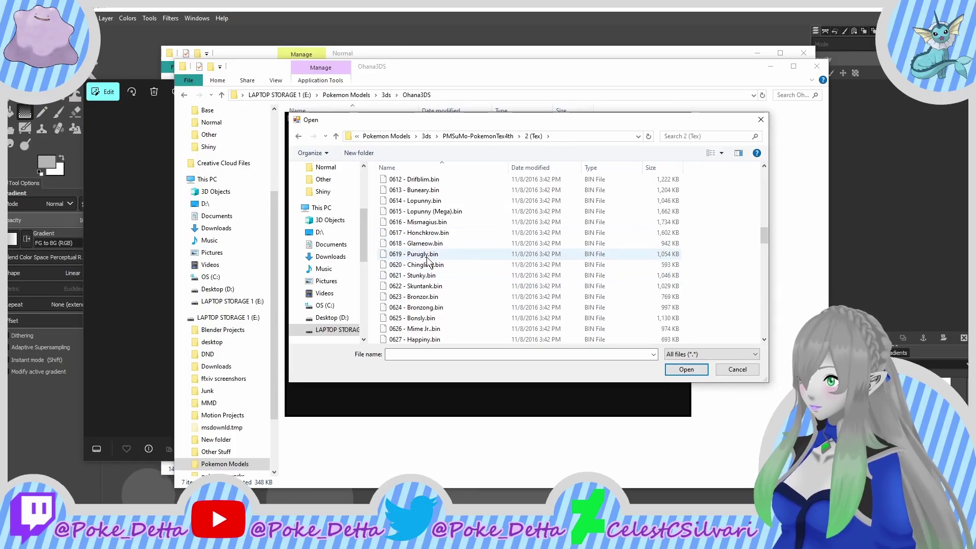
scroll(439, 255, up, 6)
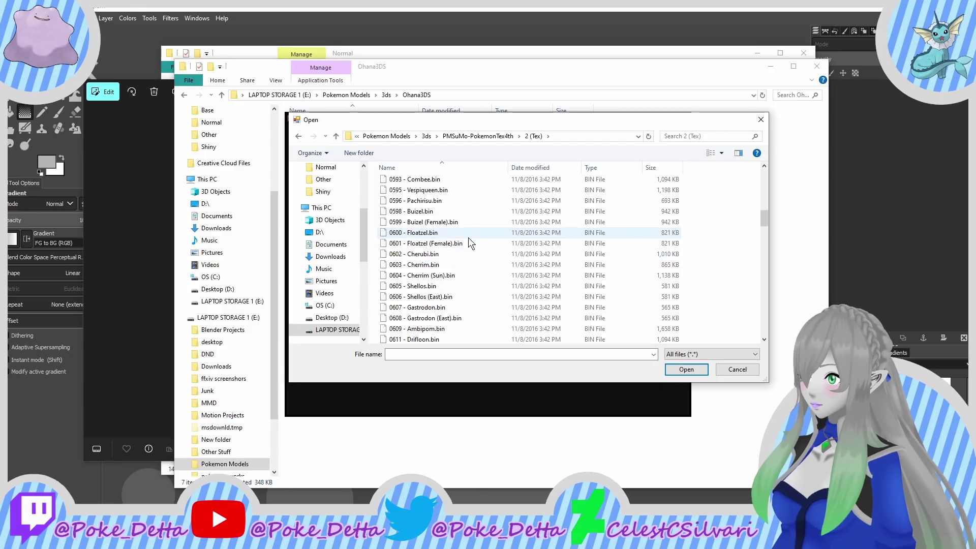
scroll(468, 236, up, 5)
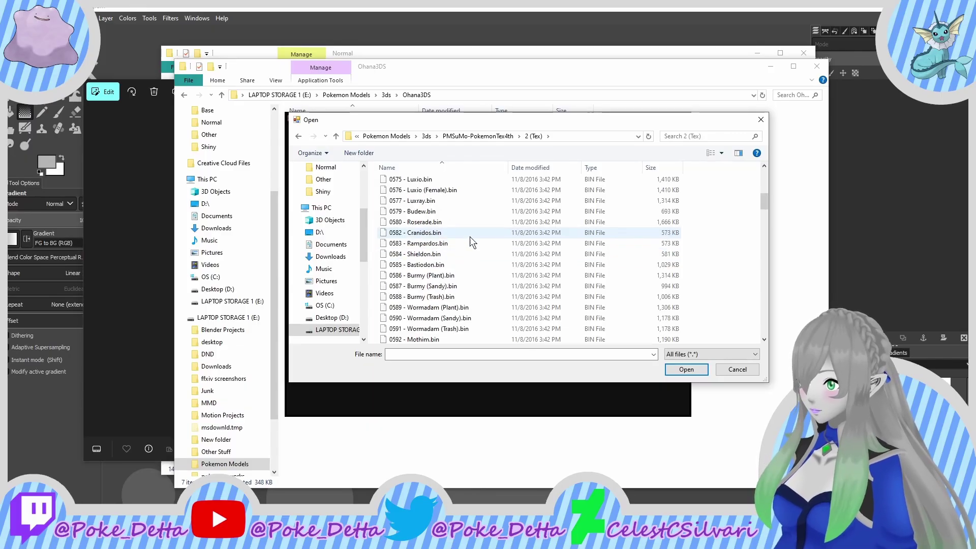
scroll(470, 241, down, 6)
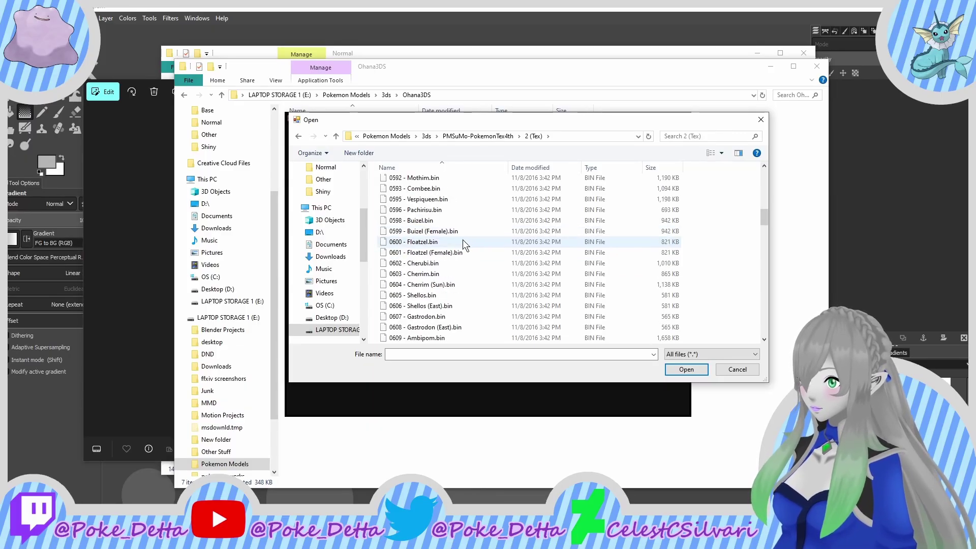
scroll(446, 275, down, 3)
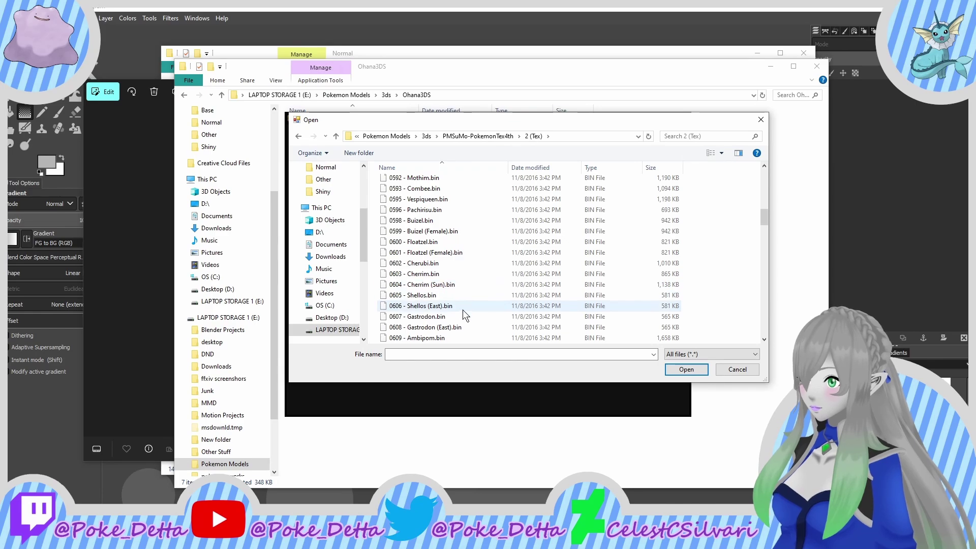
scroll(456, 313, down, 3)
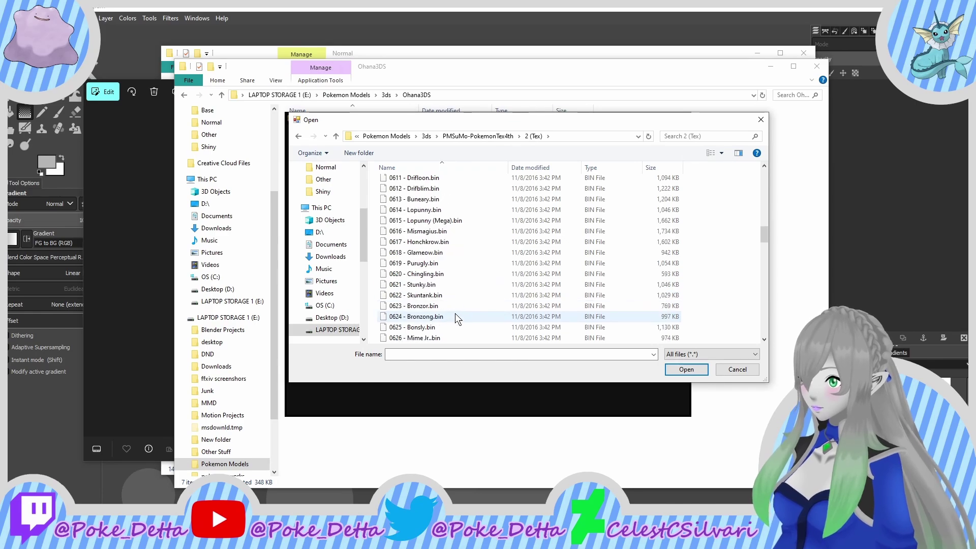
click(427, 337)
scroll(457, 285, down, 6)
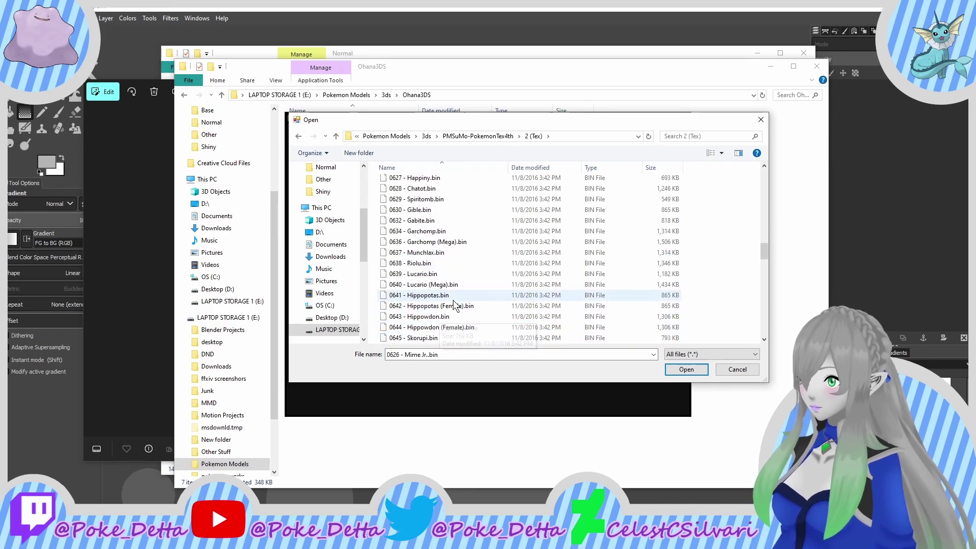
scroll(458, 261, up, 2)
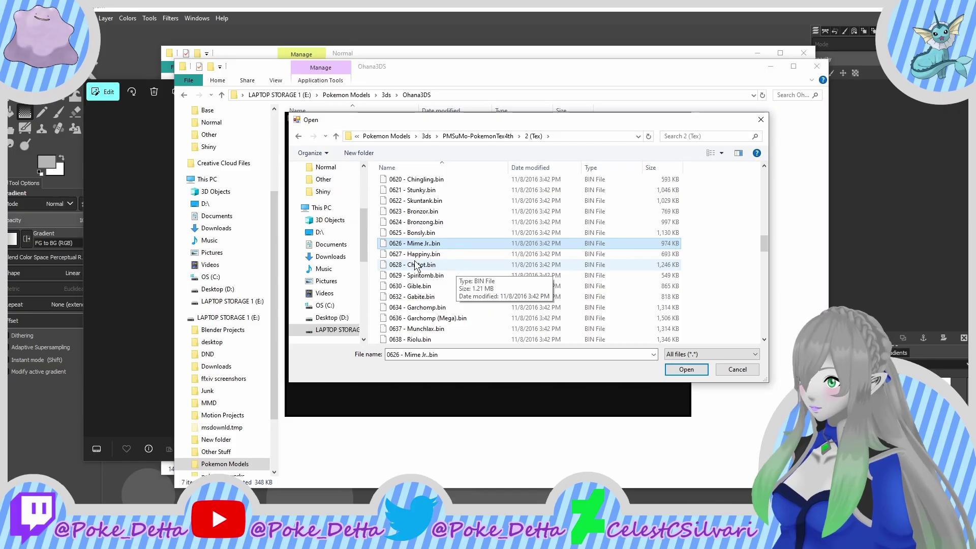
double_click(411, 253)
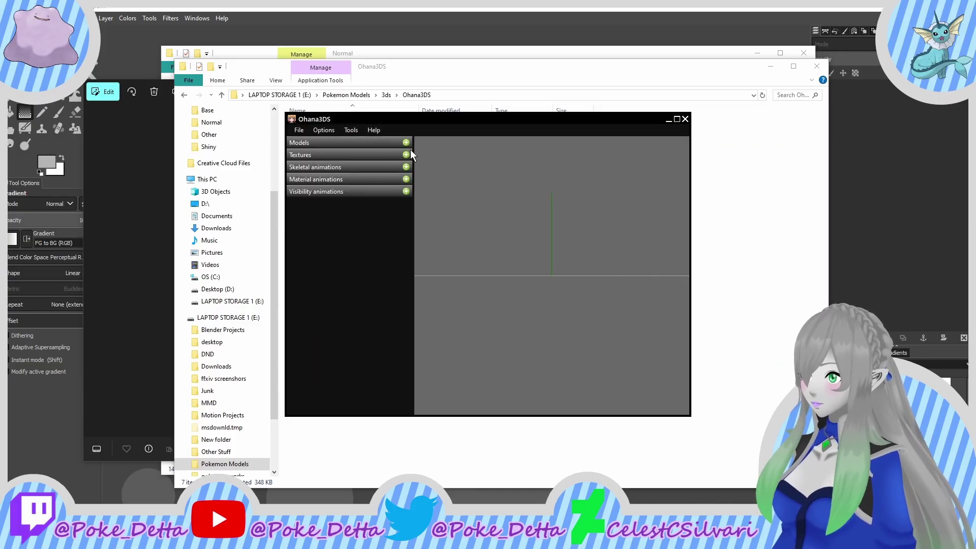
Step: Look through Happiny's loaded textures and open the texture export settings
click(397, 154)
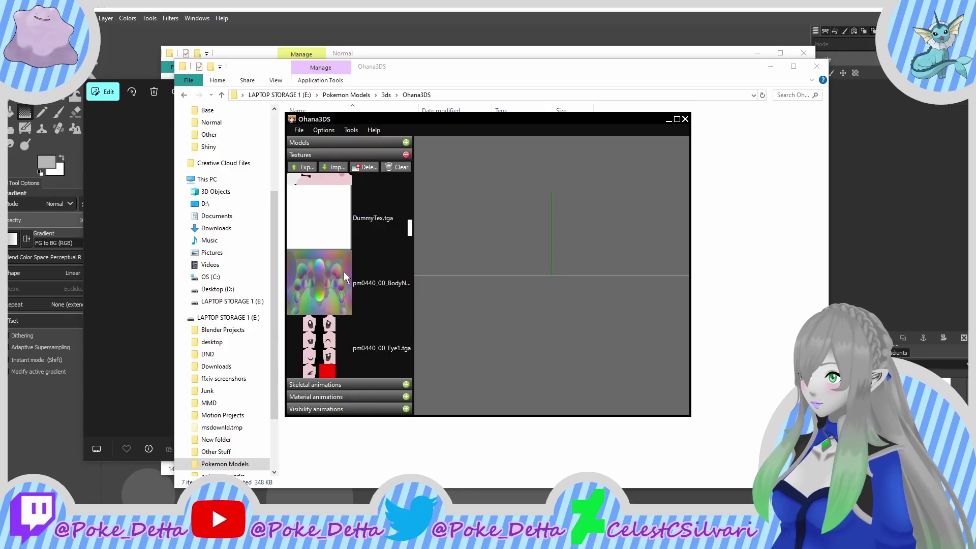
scroll(344, 280, down, 3)
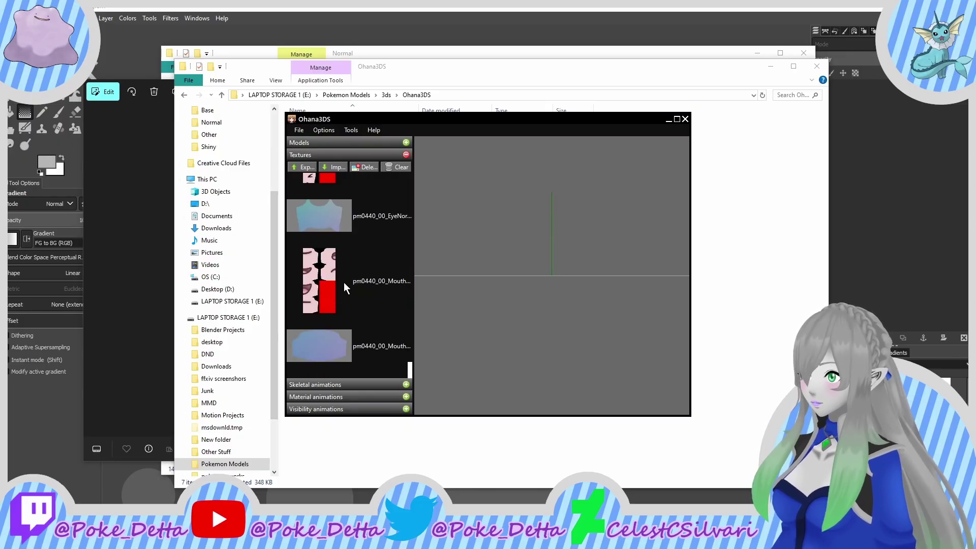
scroll(344, 287, up, 5)
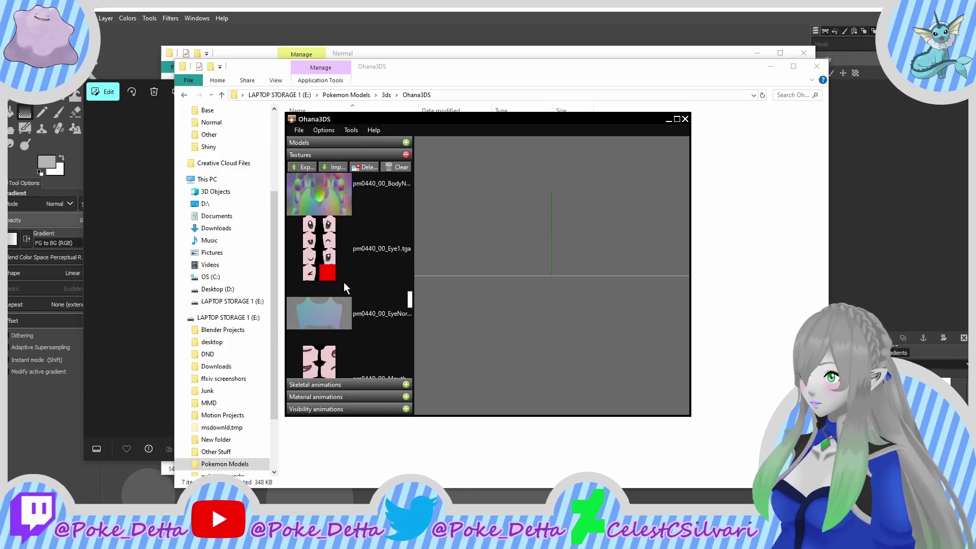
click(295, 169)
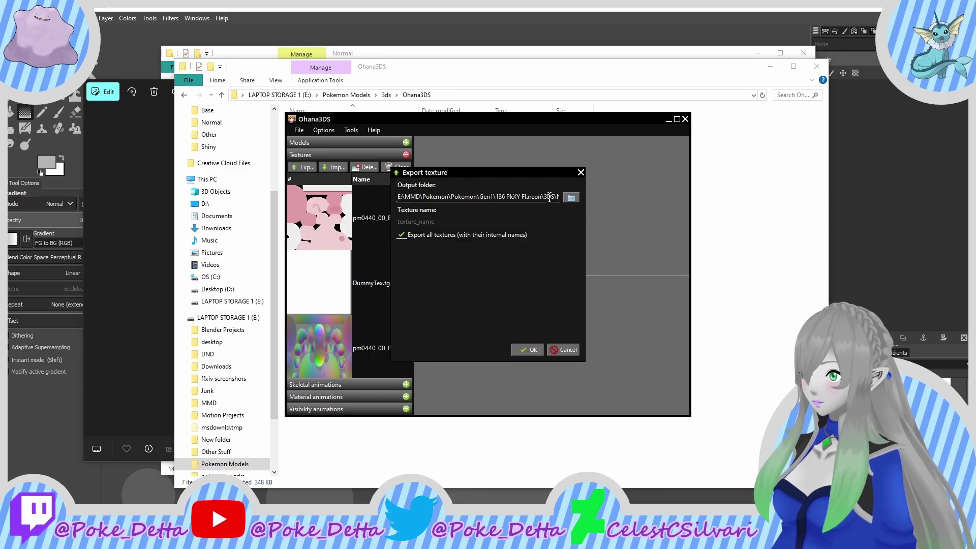
drag(550, 196, 572, 212)
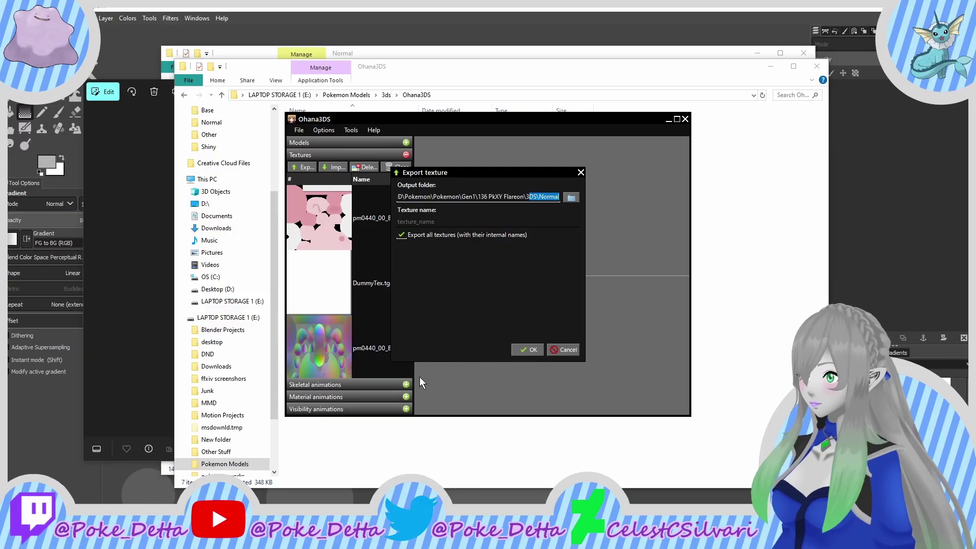
Step: Switch to File Explorer and copy the path of Happiny's 3DS Normal folder
click(257, 531)
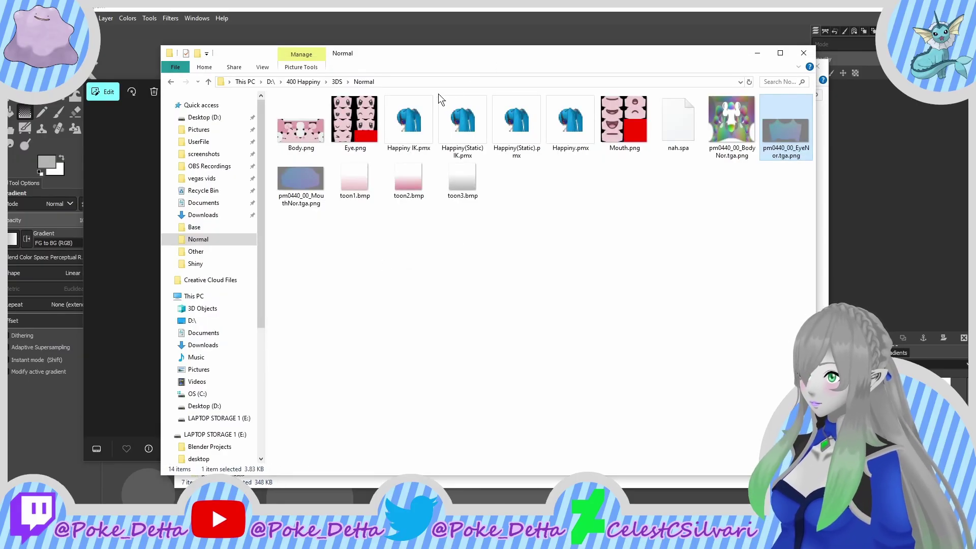
click(519, 80)
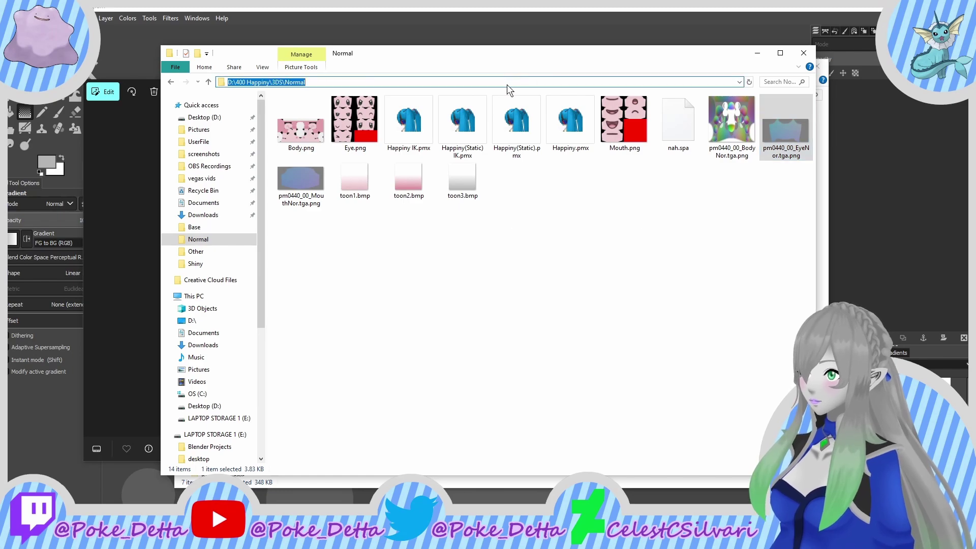
right_click(507, 84)
click(522, 119)
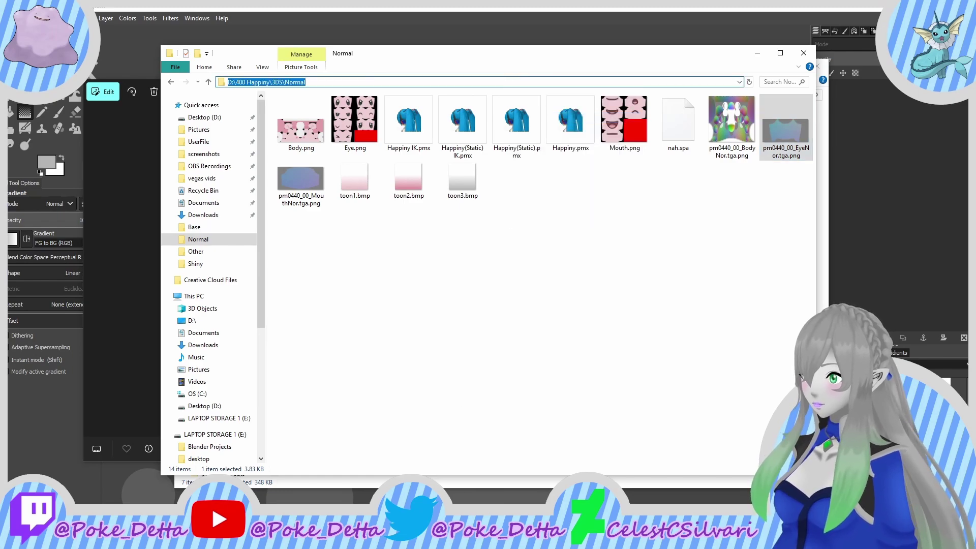
Step: Back in Ohana3DS, set the output folder to D:\400 Happiny\3DS\Normal, export all textures with their internal names, and close the program
key(alt+Tab)
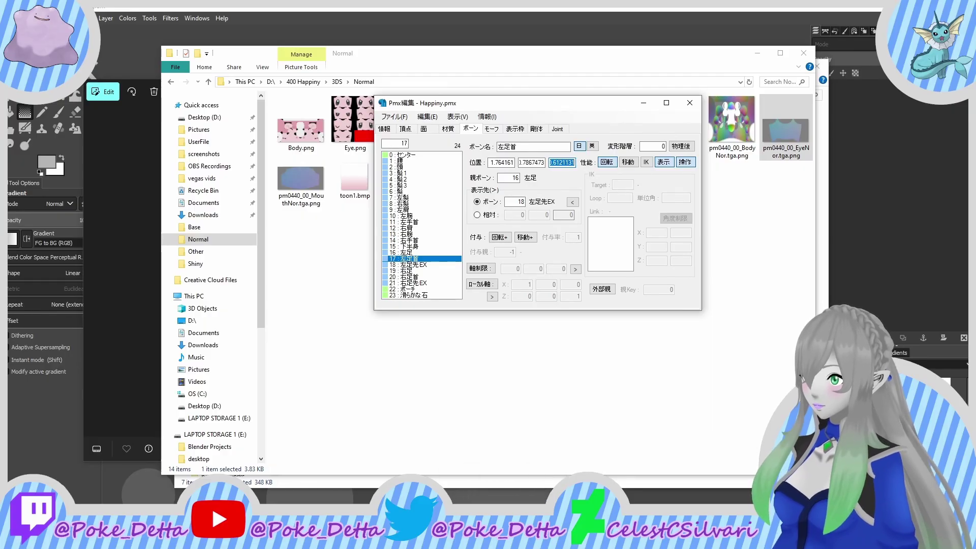
key(alt+Tab)
click(303, 167)
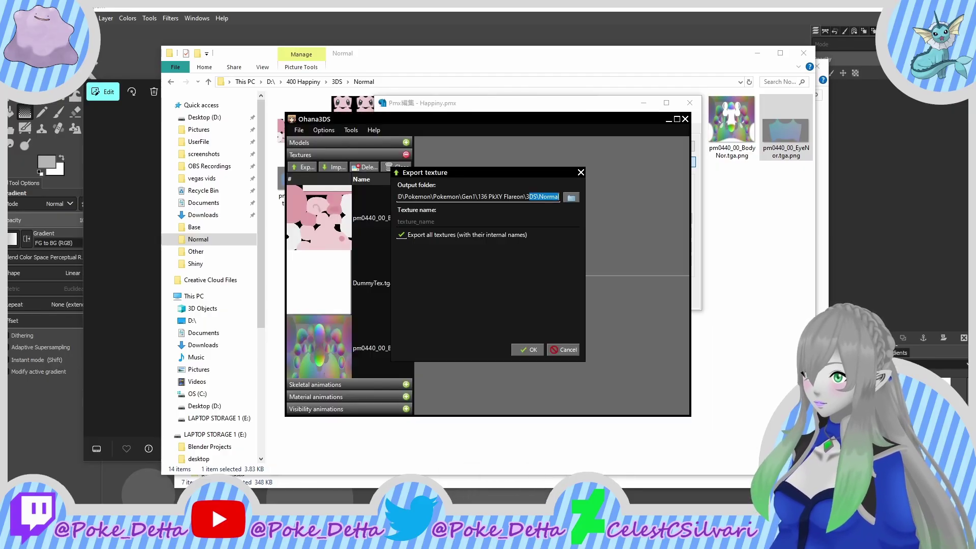
right_click(525, 196)
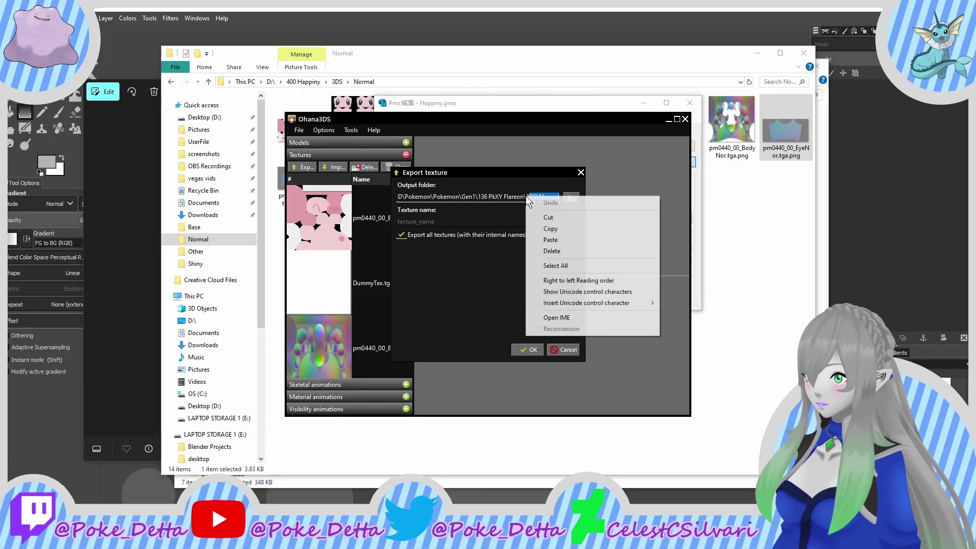
click(564, 264)
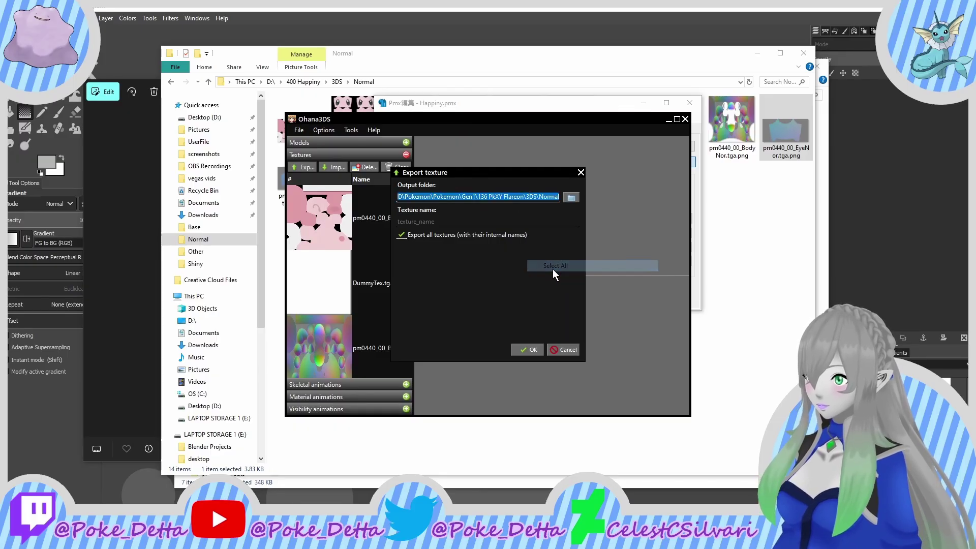
key(ctrl+v)
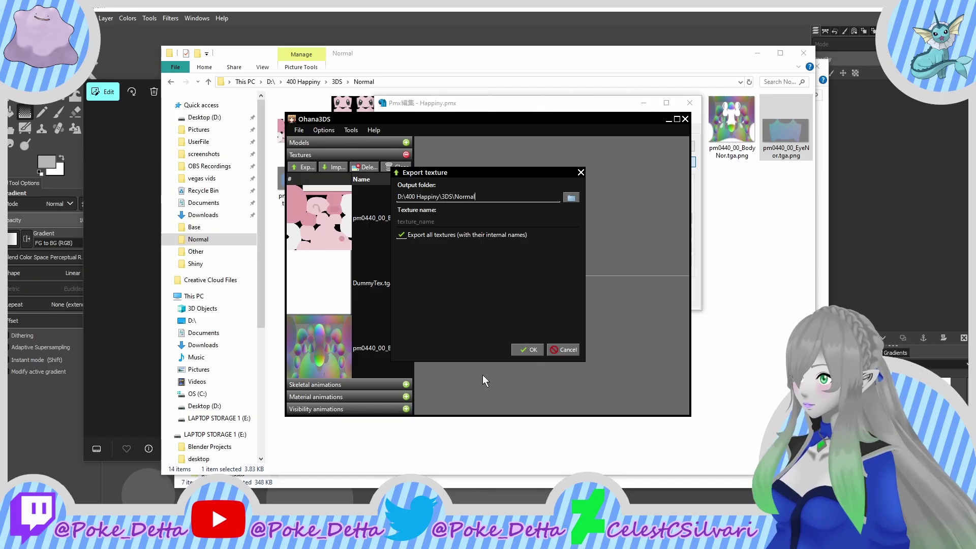
click(526, 350)
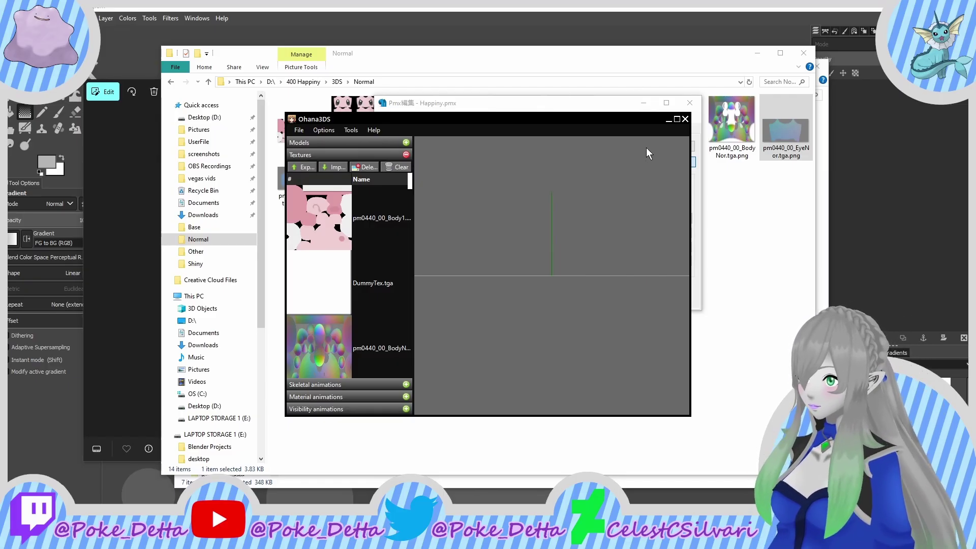
click(685, 119)
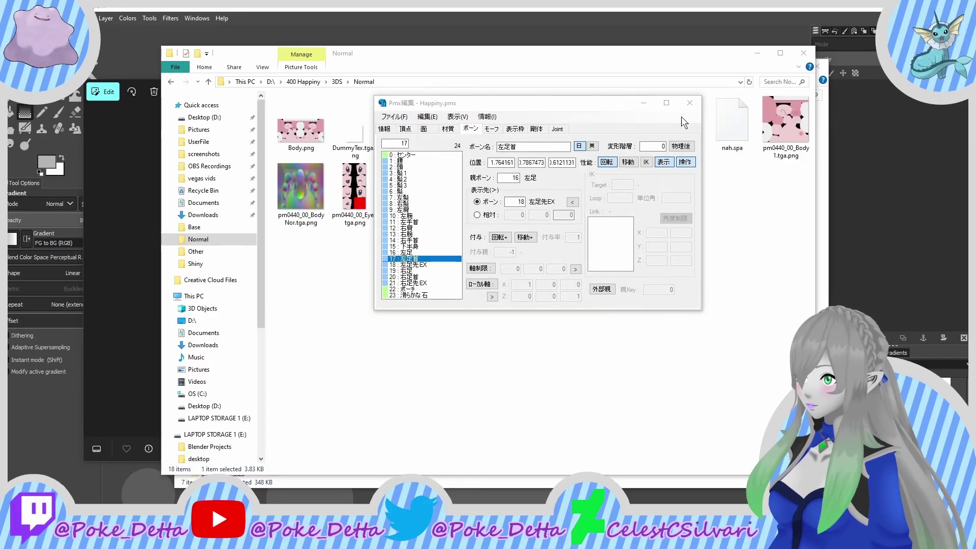
Step: Delete DummyTex.tga.png, pm0440_00_Body1.tga.png, pm0440_00_Eye1.tga.png and pm0440_00_Mouth1.tga.png from the Normal folder
click(772, 222)
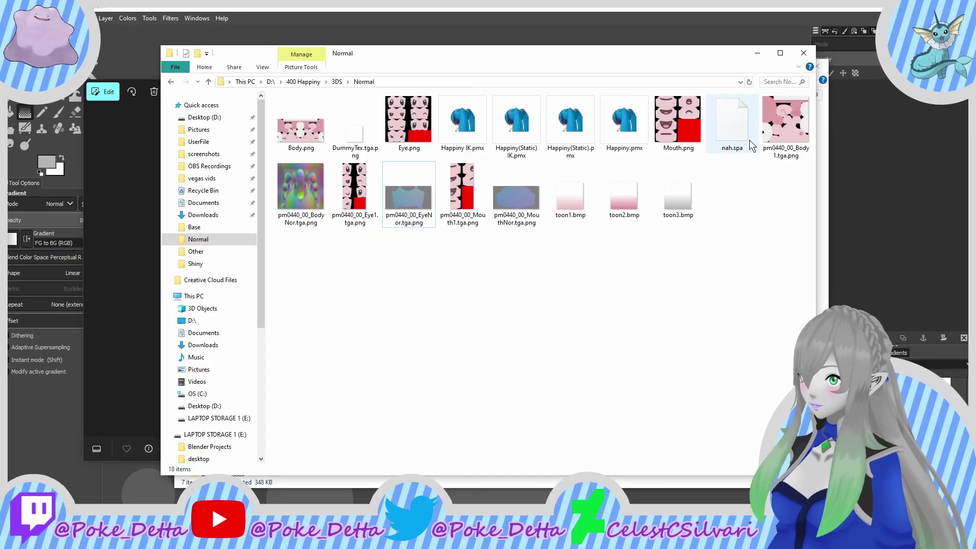
click(772, 141)
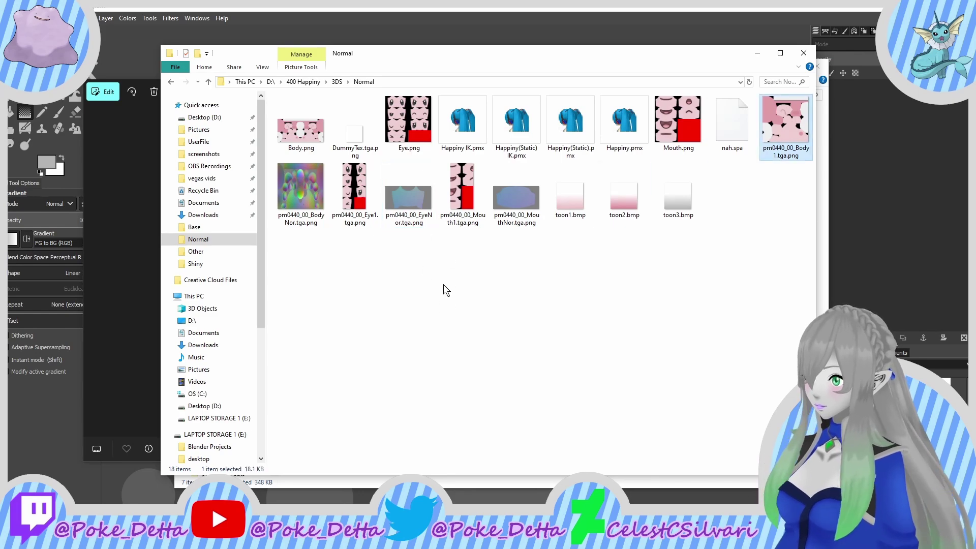
ctrl+drag(360, 254, 364, 151)
ctrl+click(443, 217)
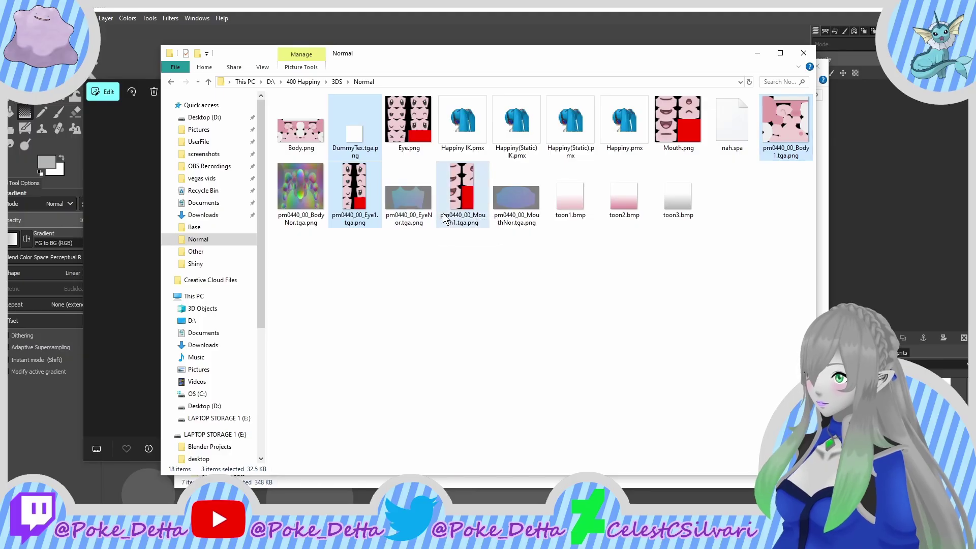
key(Delete)
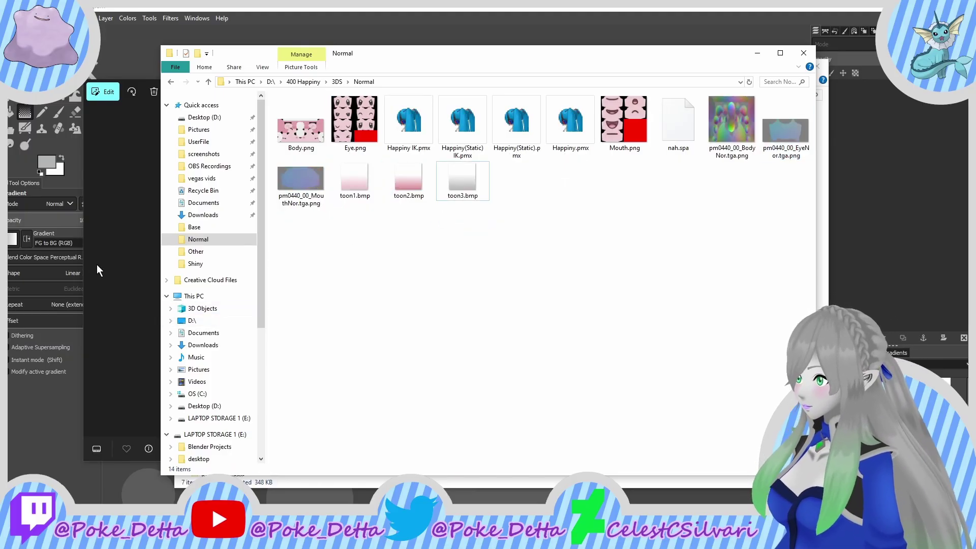
Step: Close the leftover image viewer and create a folder named Norms inside Happiny's 3DS Normal folder
click(112, 207)
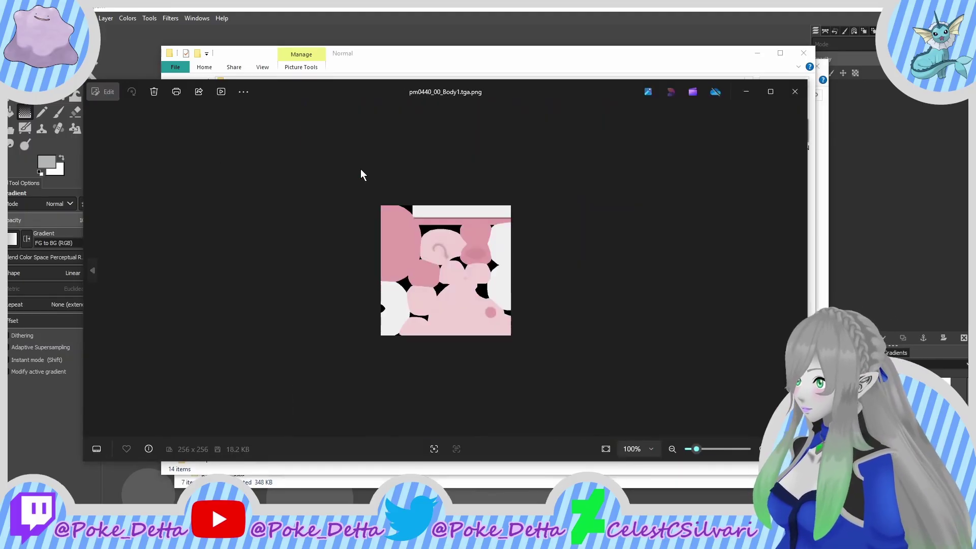
click(795, 92)
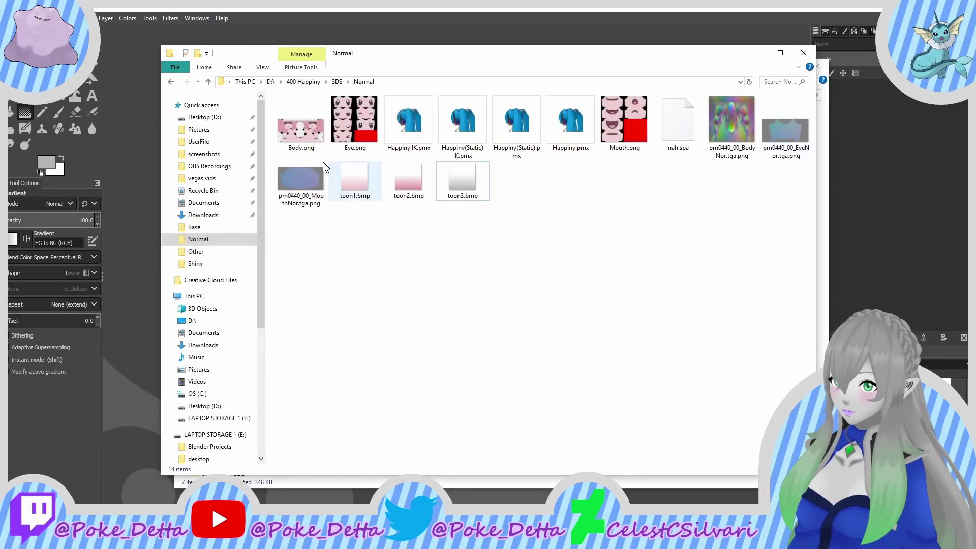
click(197, 53)
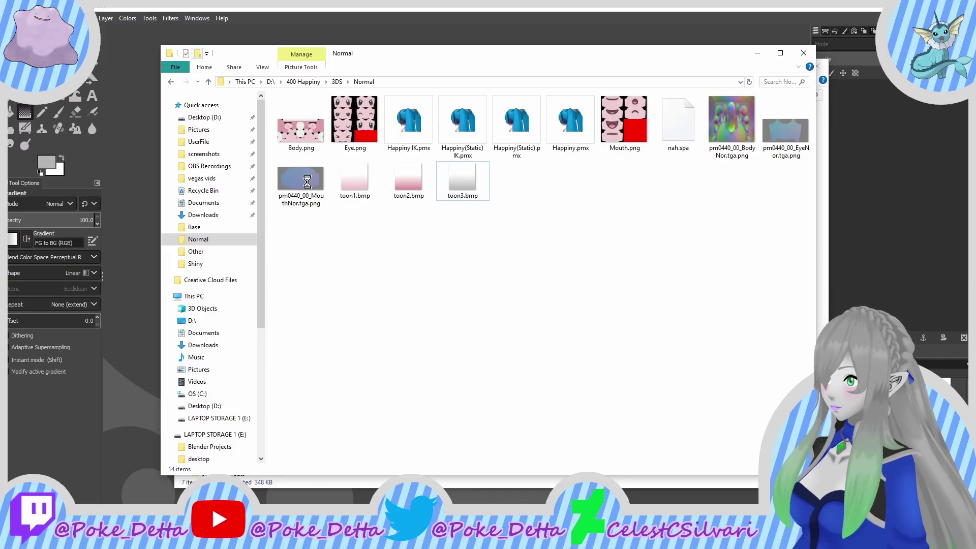
text(No)
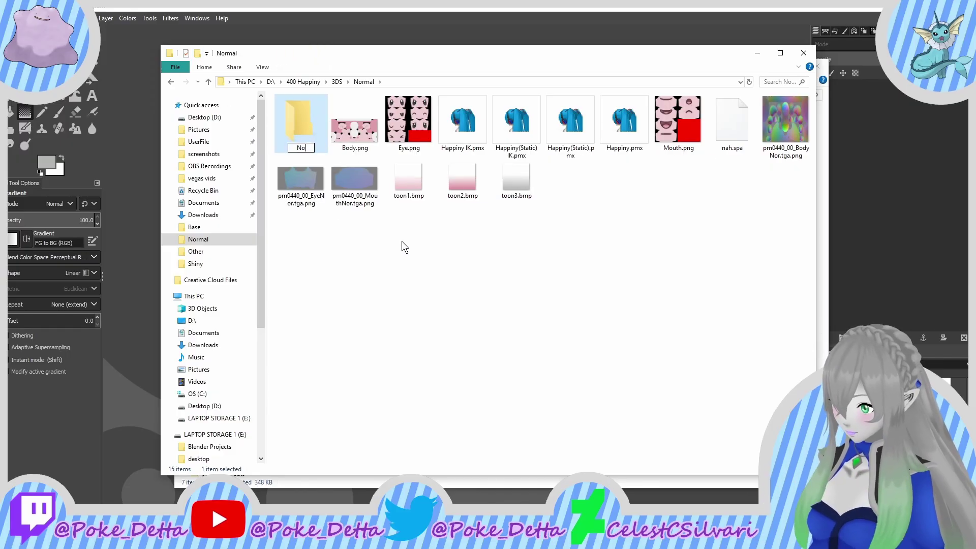
text(rms)
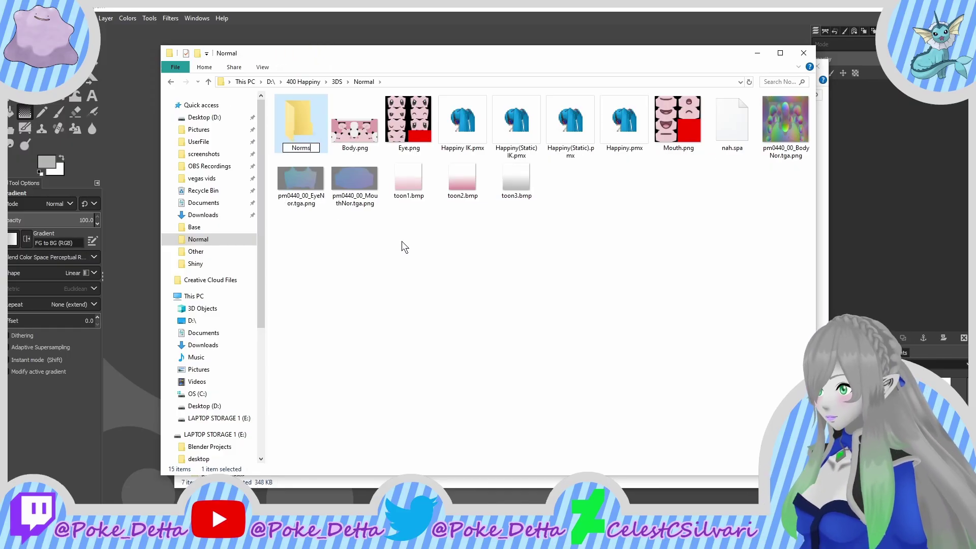
click(517, 295)
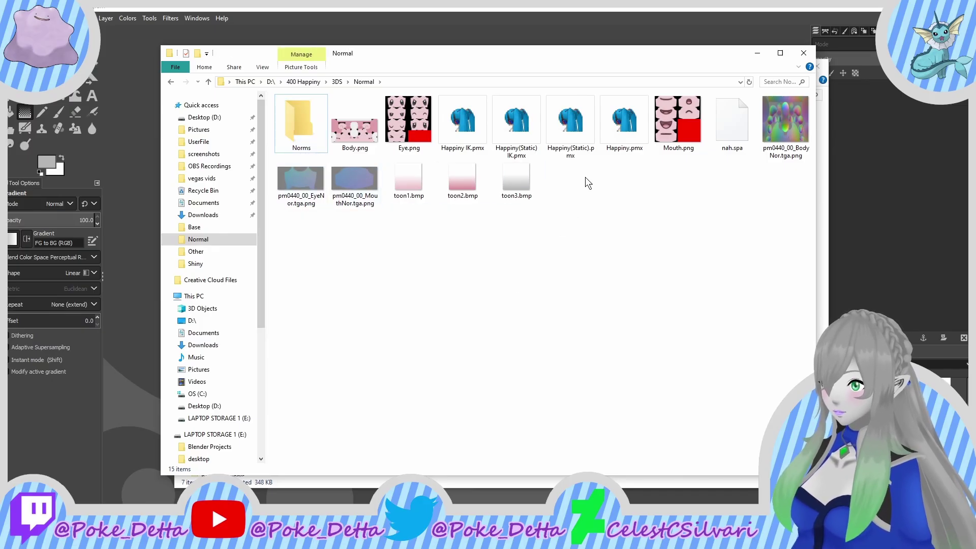
Step: Move pm0440_00_BodyNor.tga.png, pm0440_00_EyeNor.tga.png and pm0440_00_MouthNor.tga.png into the Norms folder and open that folder
drag(786, 141, 755, 133)
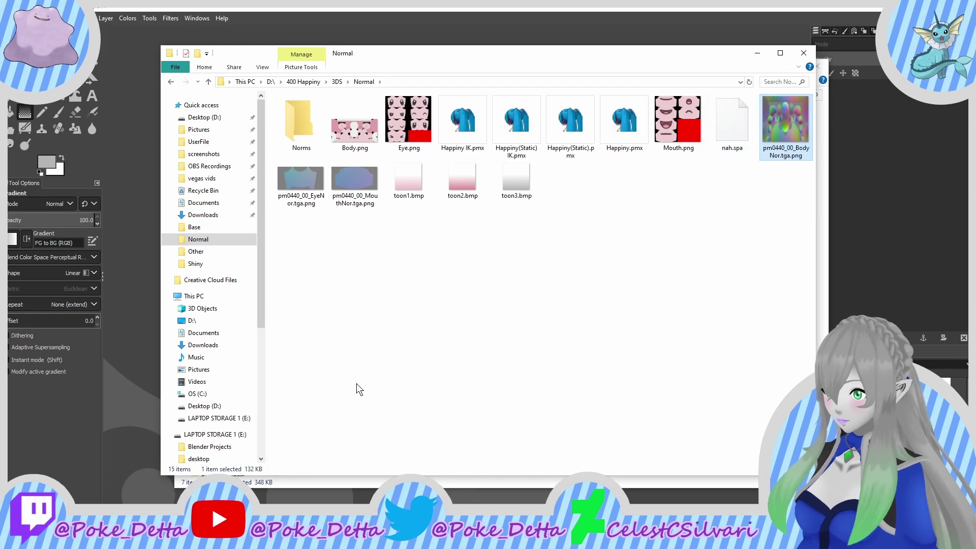
shift+click(348, 167)
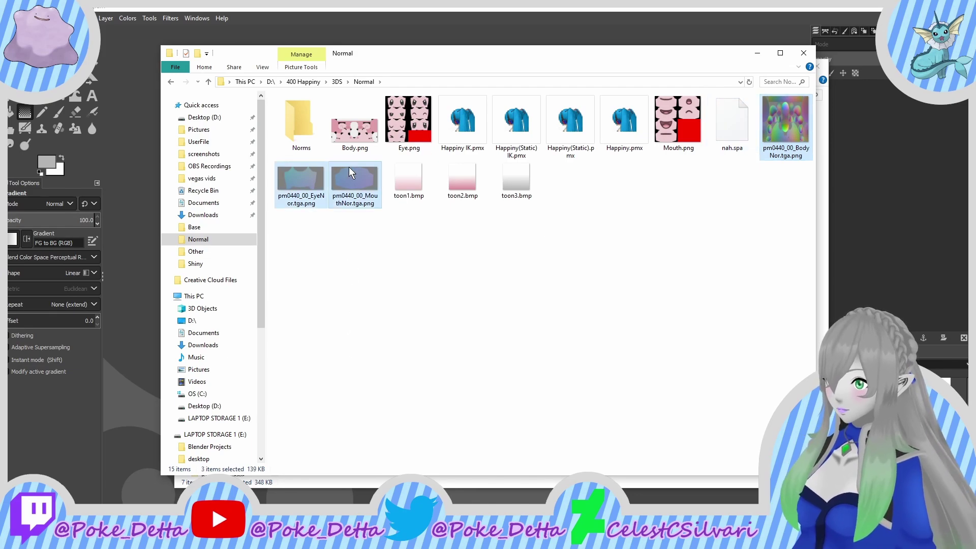
drag(313, 184, 309, 137)
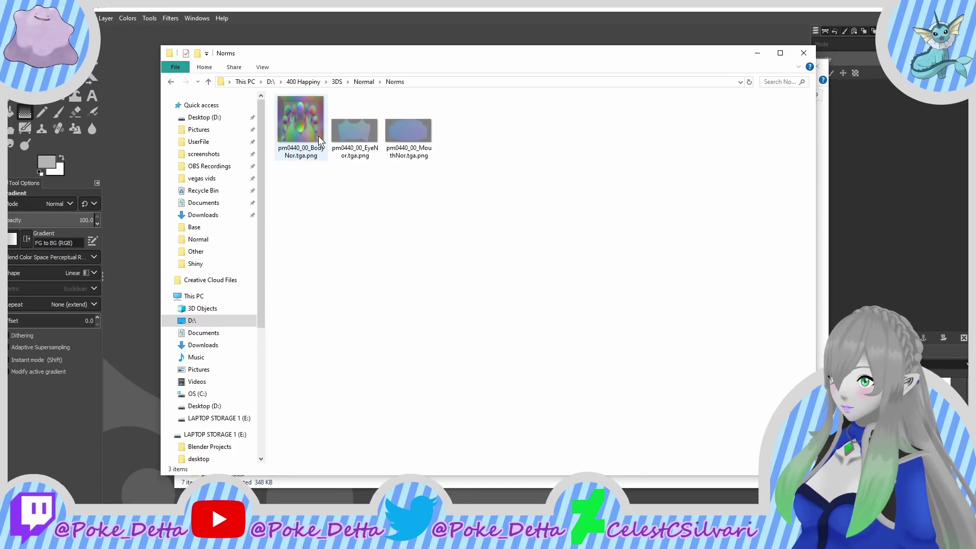
Step: Preview pm0440_00_BodyNor.tga.png in the image viewer and close it again
click(292, 156)
double_click(292, 156)
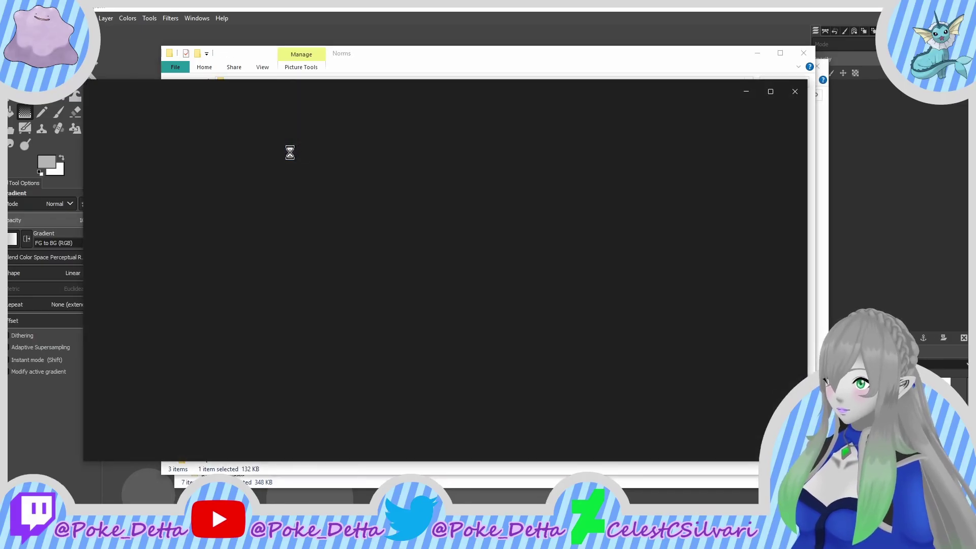
click(796, 92)
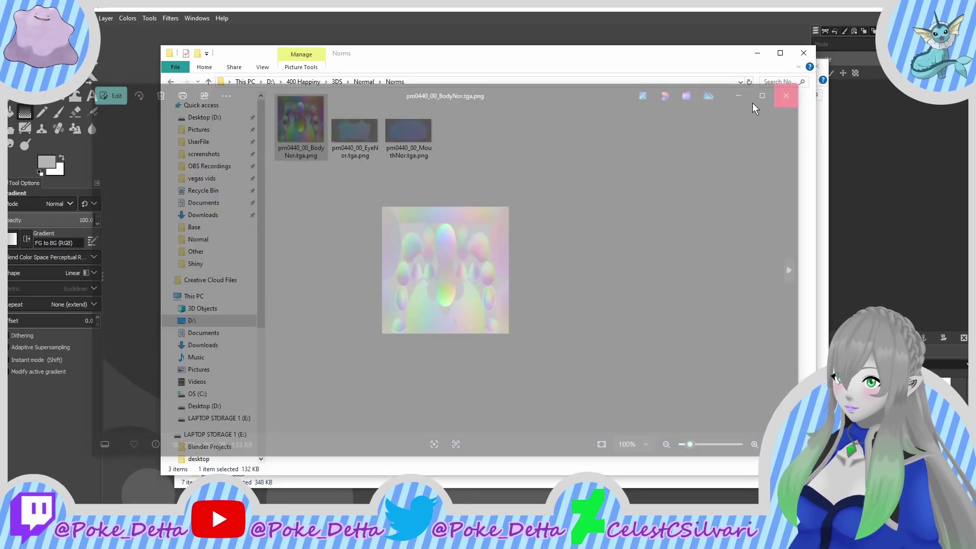
Step: Rename pm0440_00_BodyNor.tga.png as Body_Norms.png
click(287, 157)
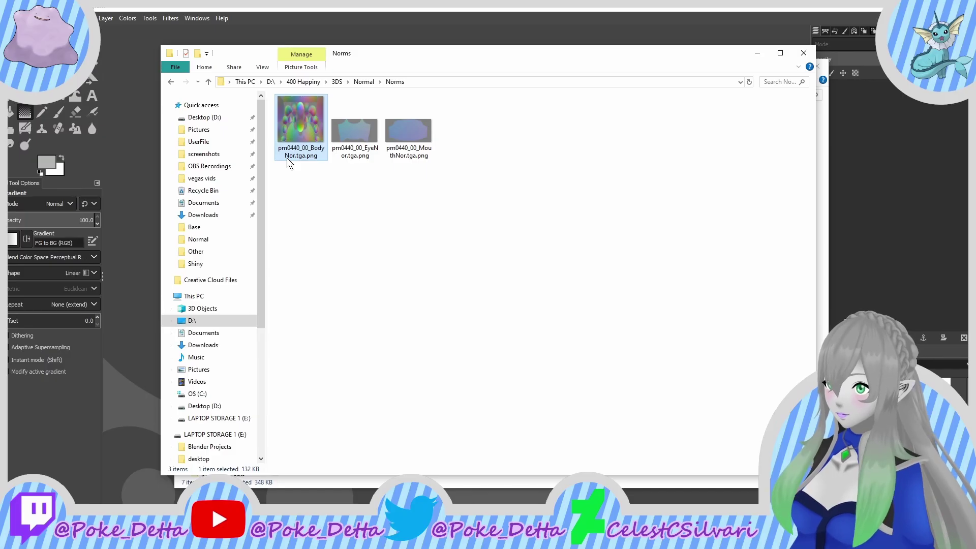
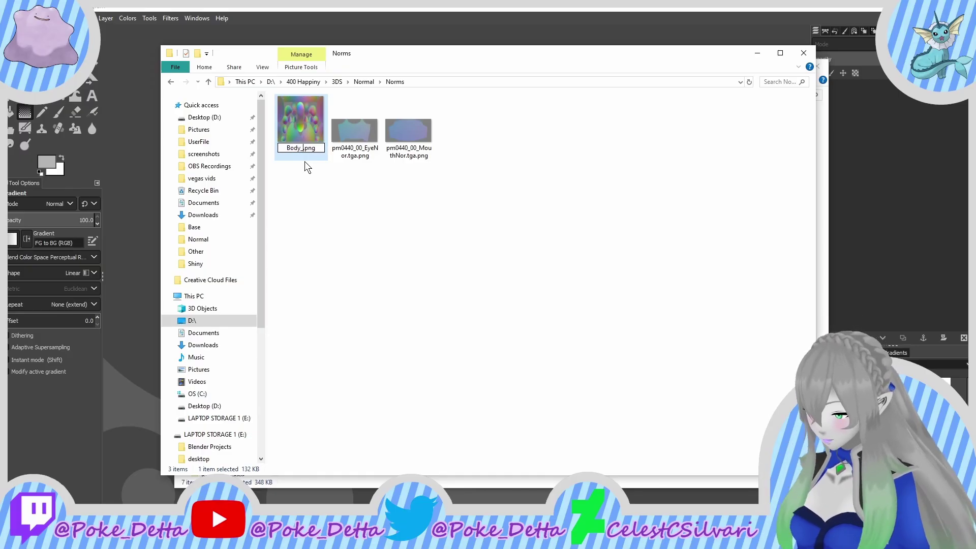
text(orms)
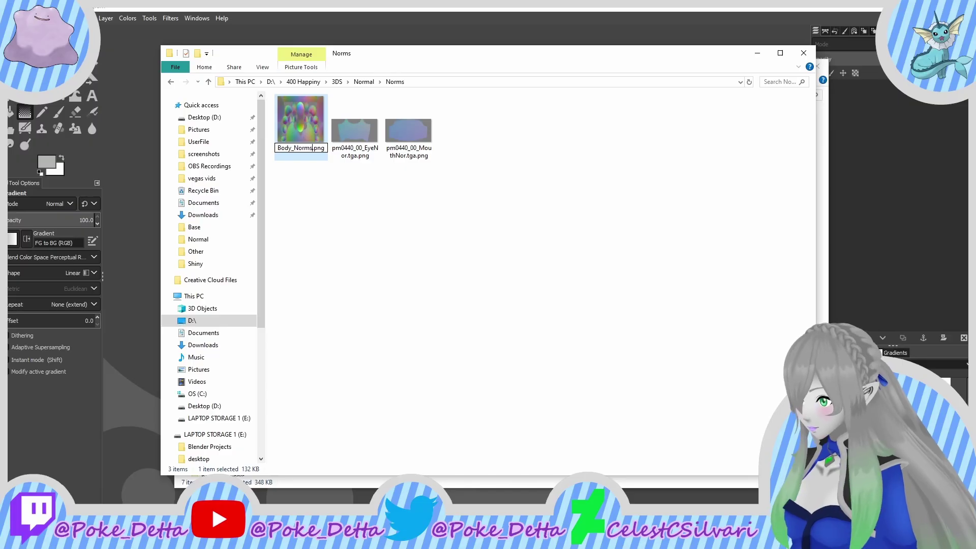
key(Return)
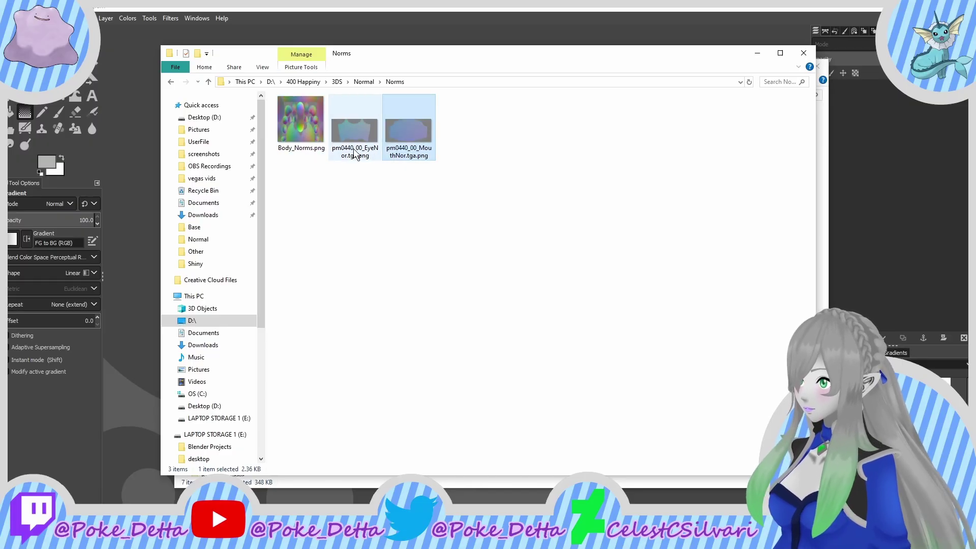
Step: Rename pm0440_00_EyeNor.tga.png as eye_Norm.png and Body_Norms.png as Body_Norm.png
click(356, 152)
click(355, 153)
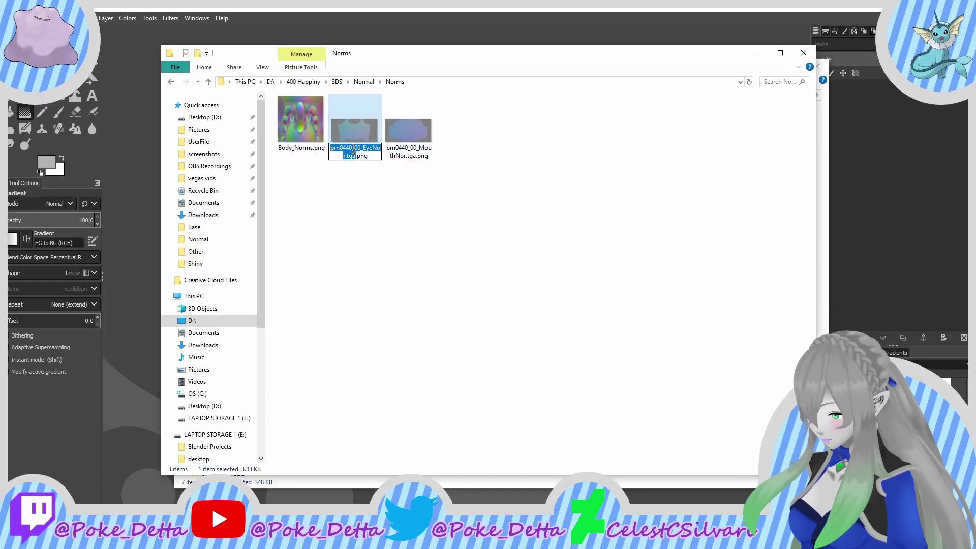
text(eye_Norm)
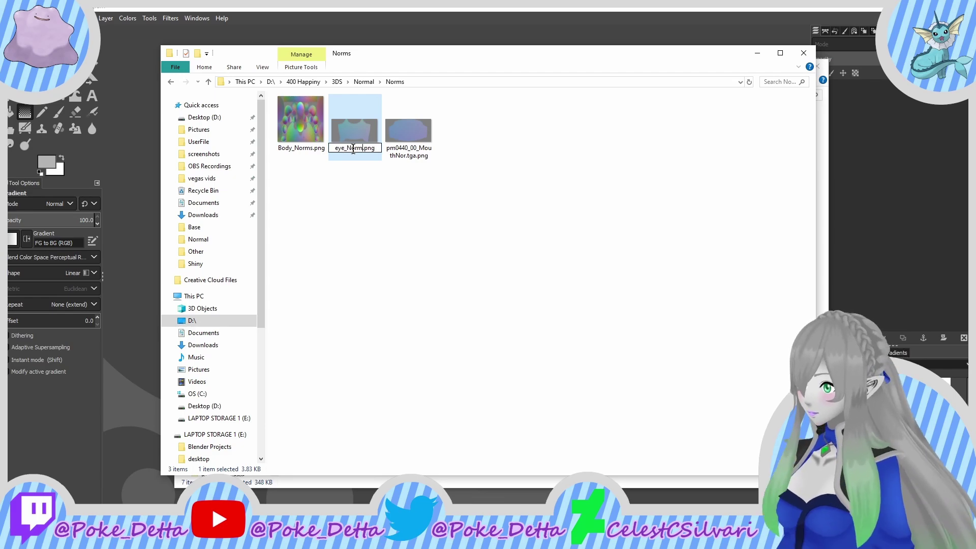
click(307, 142)
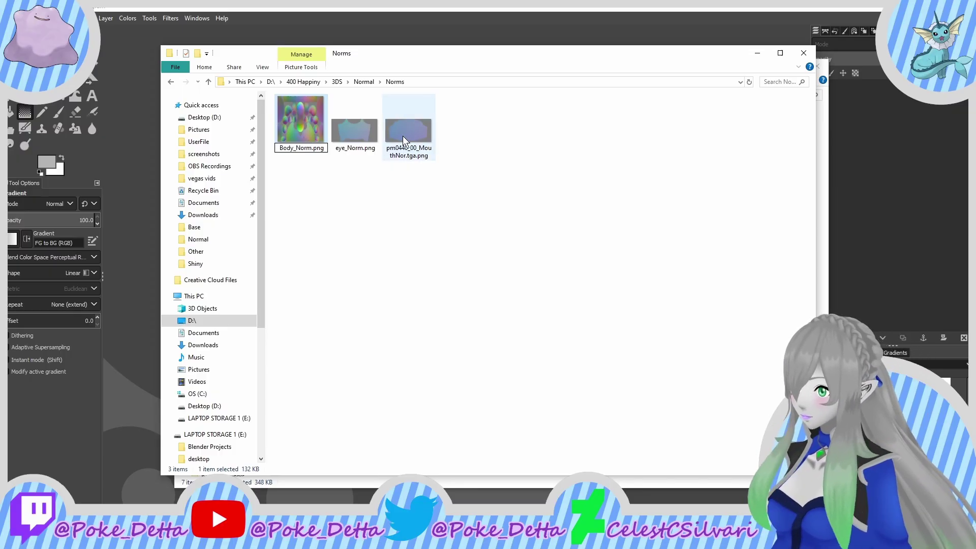
Step: Rename pm0440_00_MouthNor.tga.png as Mouth_Norm.png
click(407, 149)
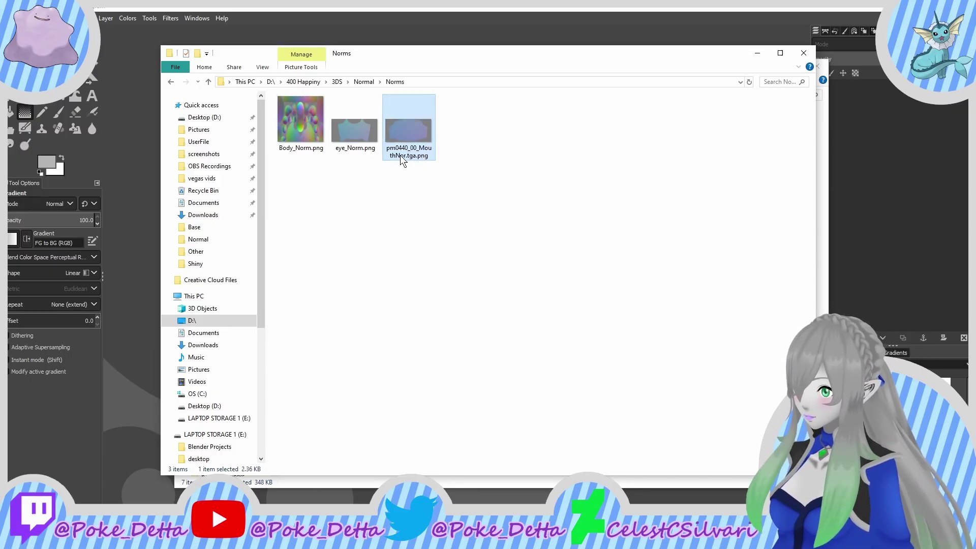
click(400, 154)
text(Mou)
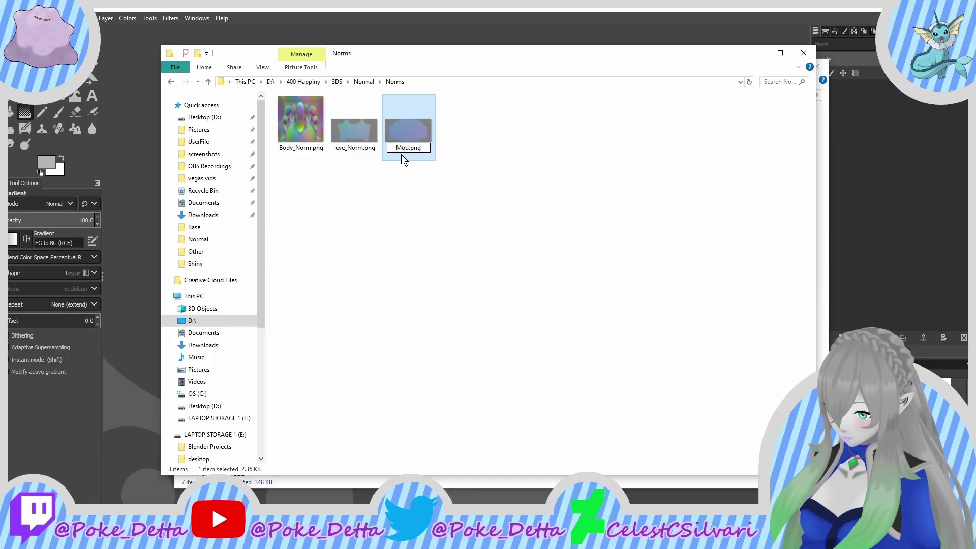
text(th_)
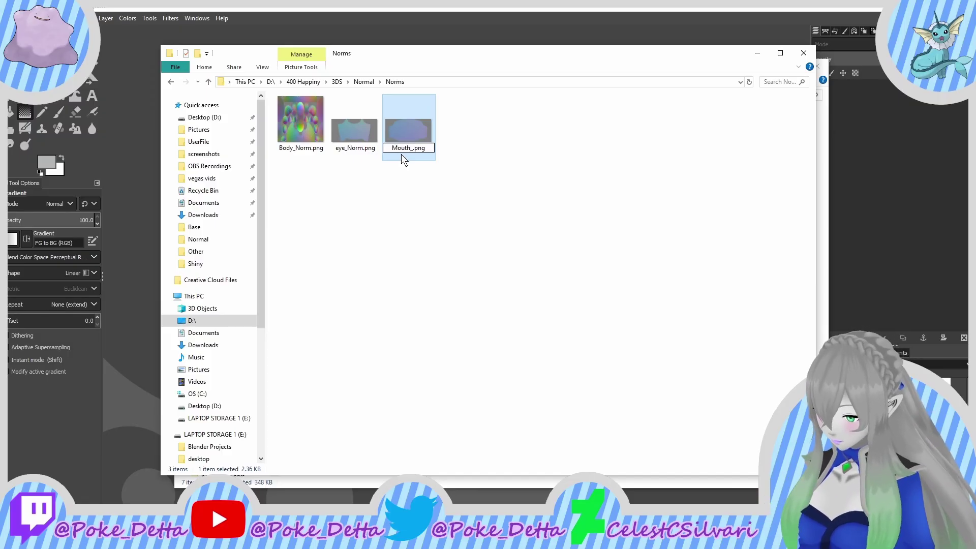
text(Norm)
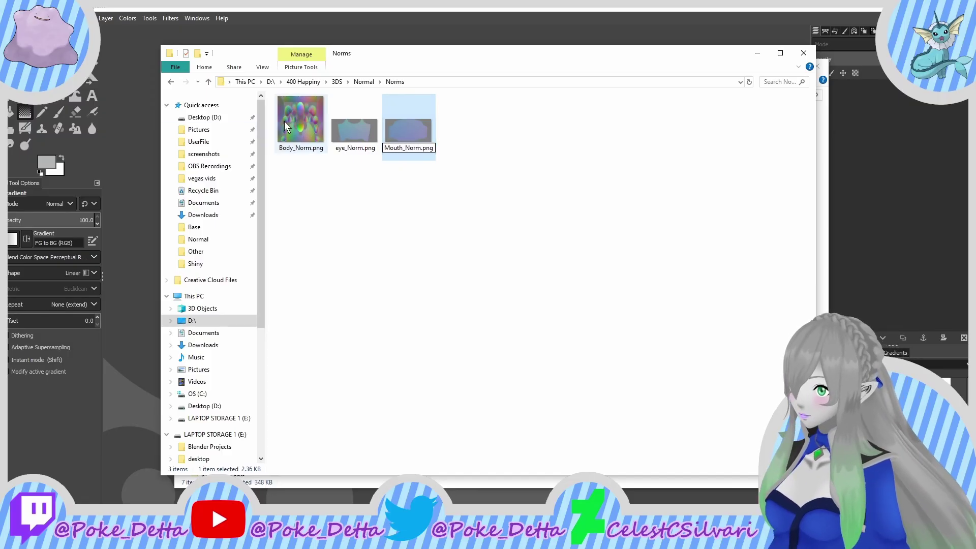
Step: Capitalize the first letter of the eye normal map's file name so it reads Eye_Norm.png
click(347, 152)
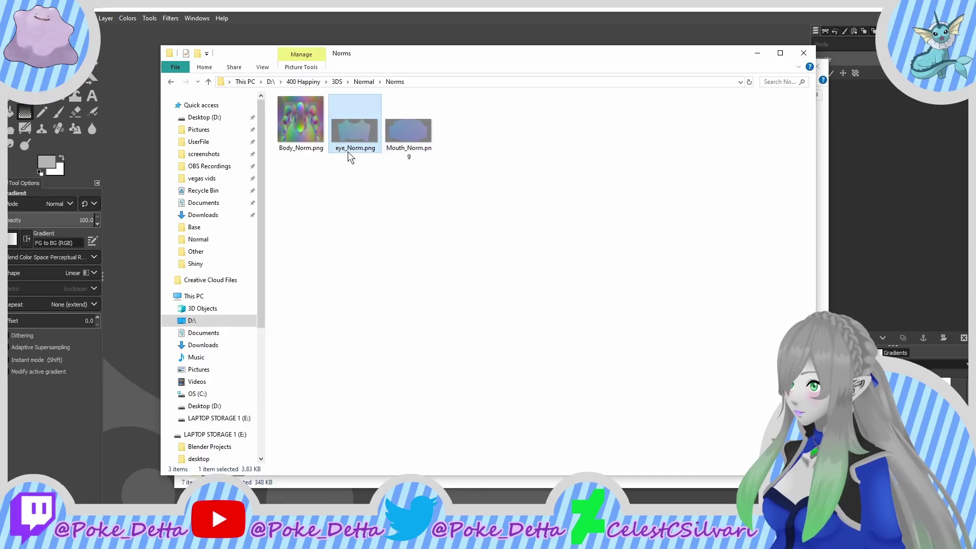
click(343, 150)
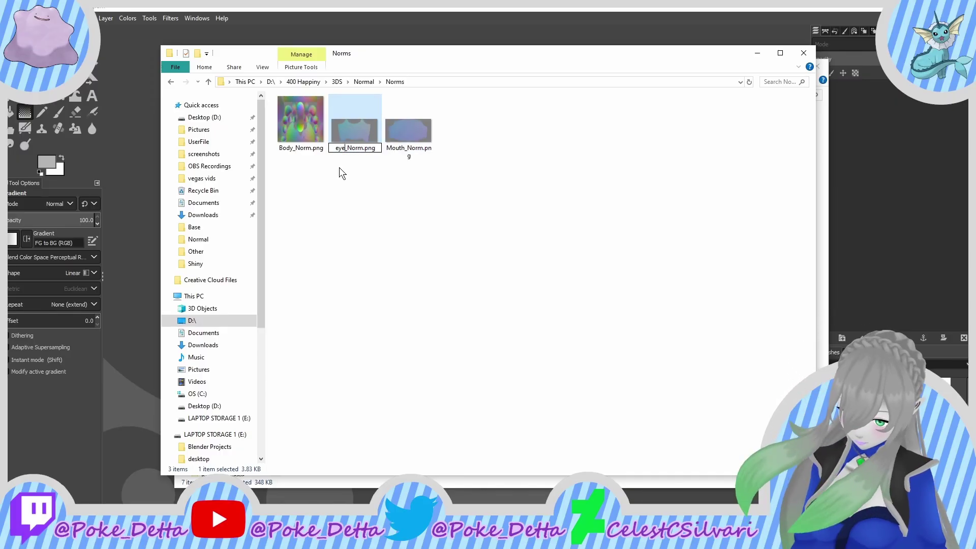
key(Delete)
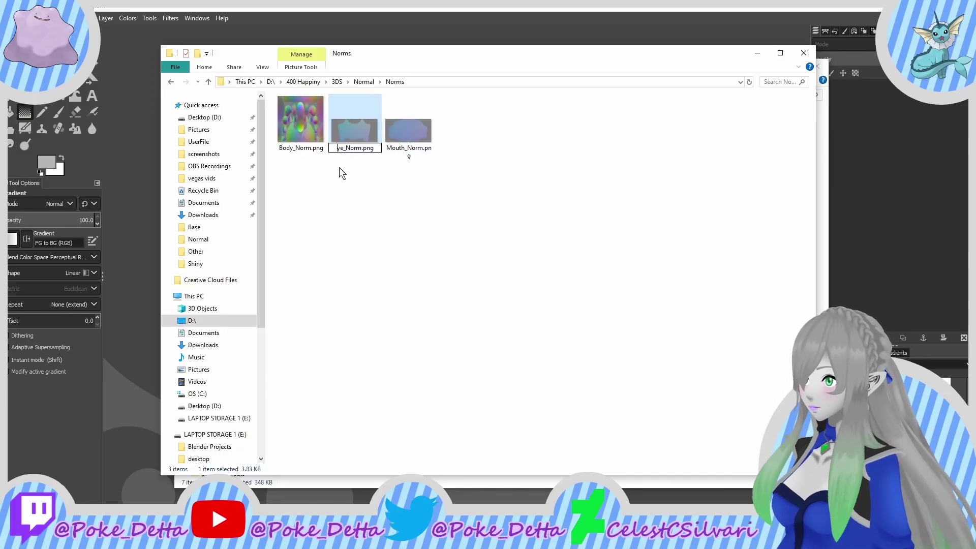
text(E)
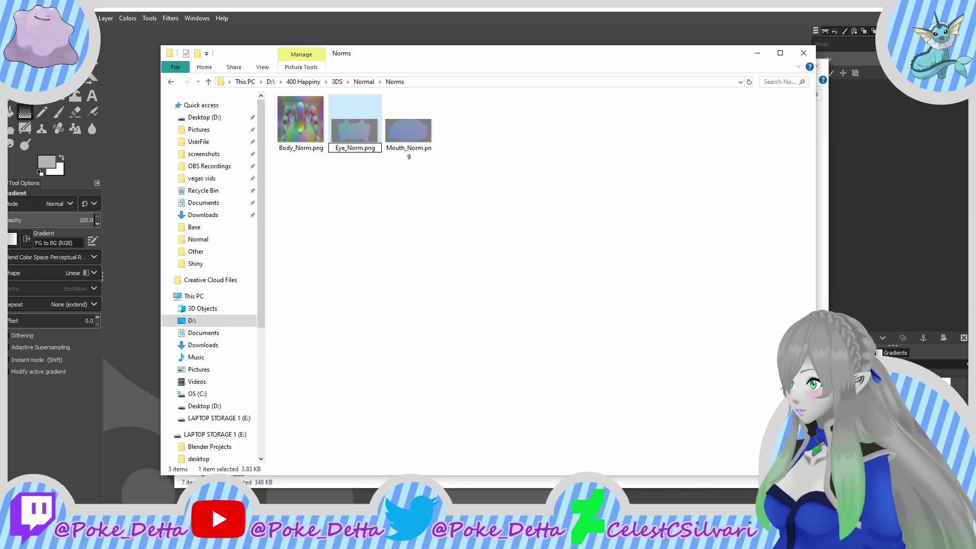
click(377, 228)
Step: Open Eye_Norm.png from the Norms folder in GIMP and activate the Move tool
click(366, 145)
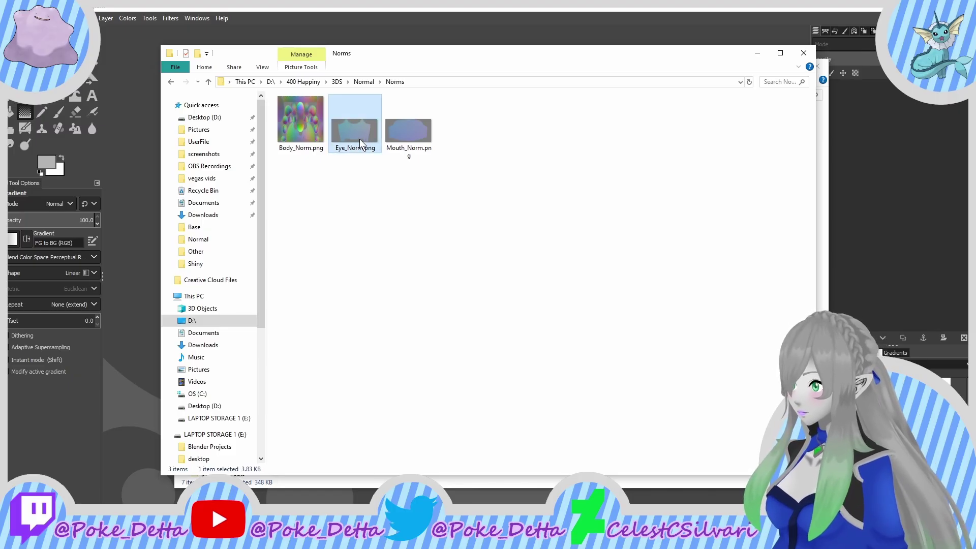
drag(118, 109, 118, 108)
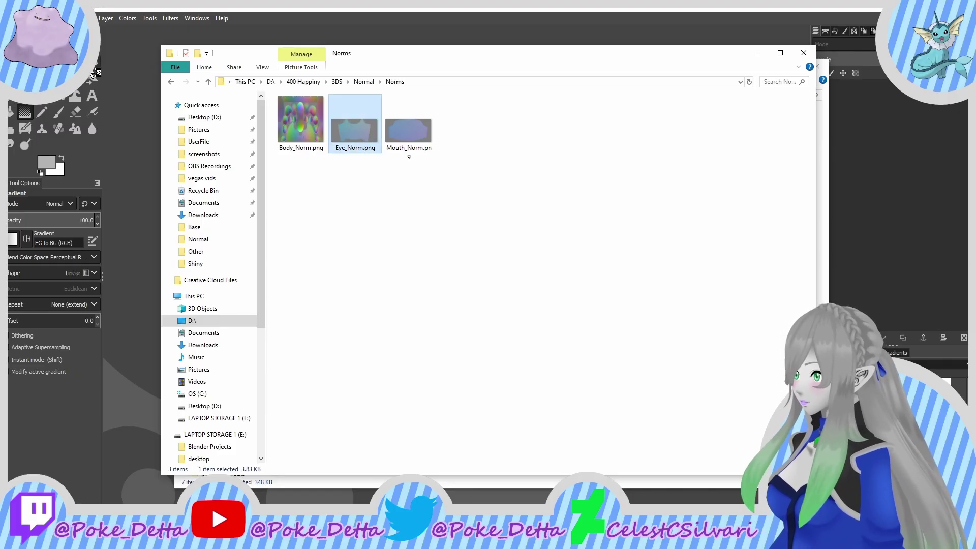
key(m)
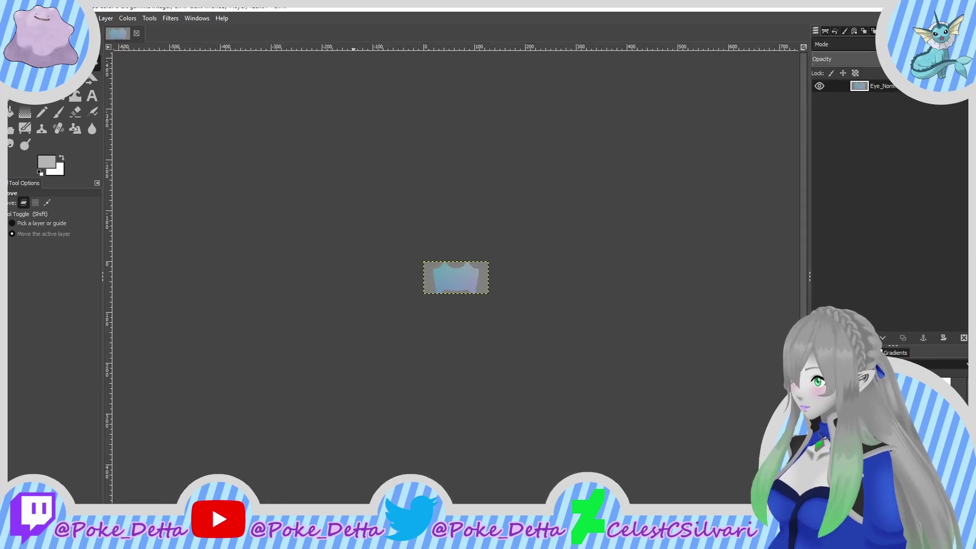
Step: Resize the eye normal map's canvas to 256 px wide (128*2) and 256 px high (64*4)
key(alt+i)
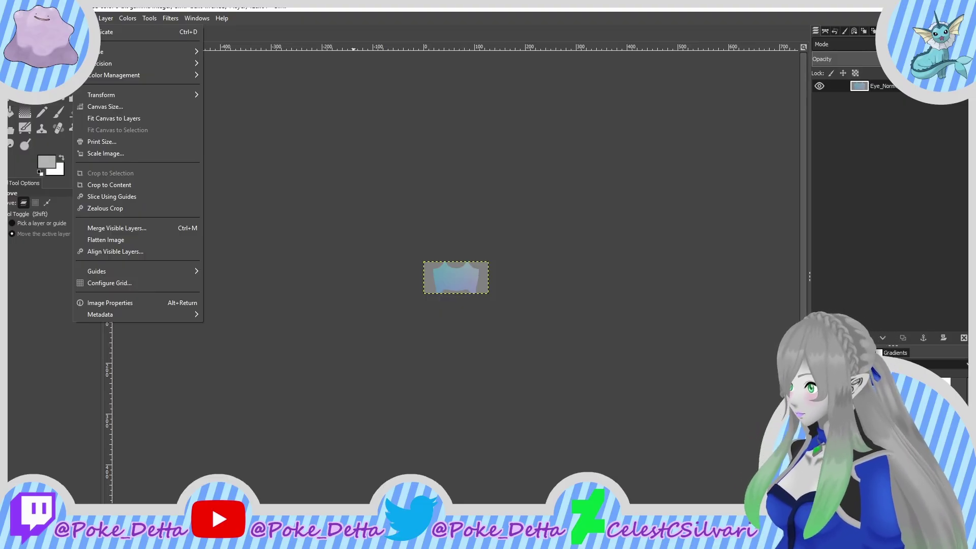
click(119, 106)
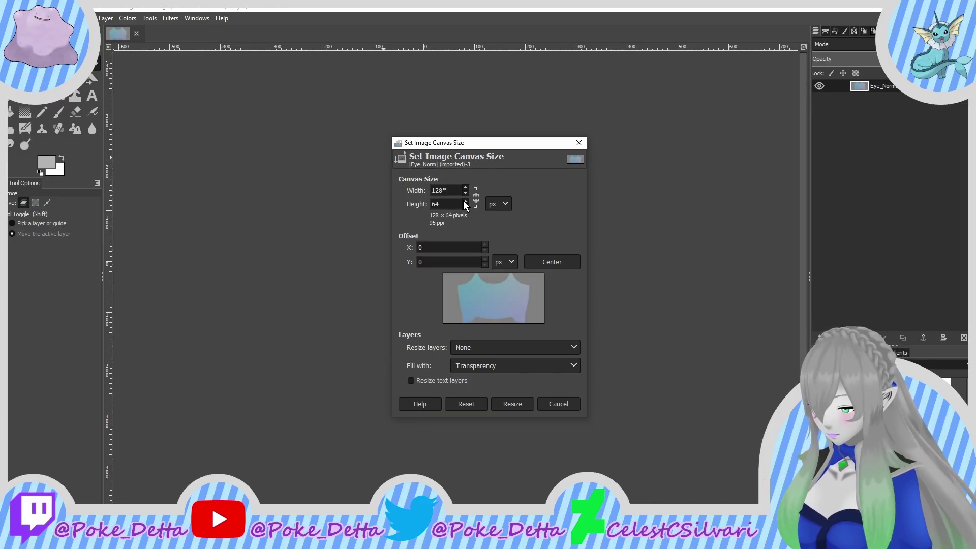
text(2)
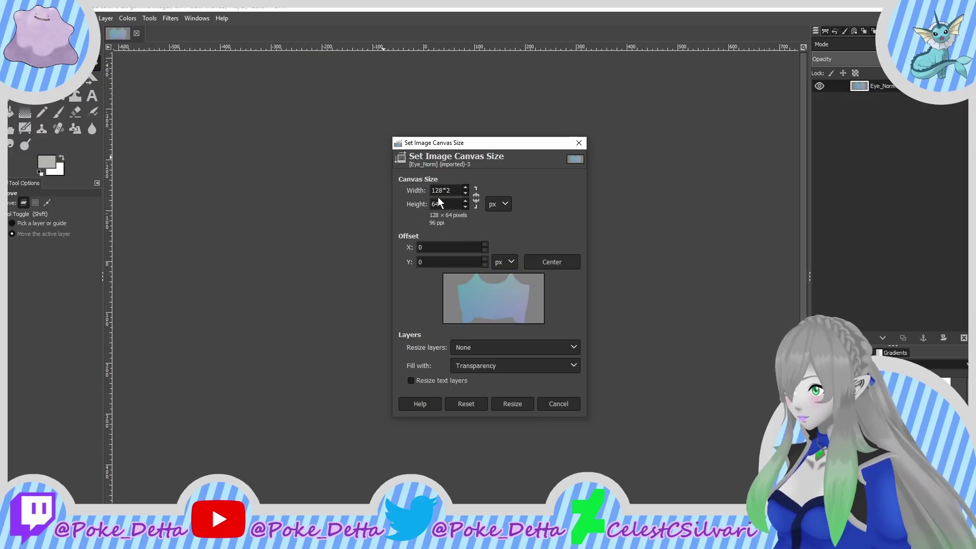
click(452, 204)
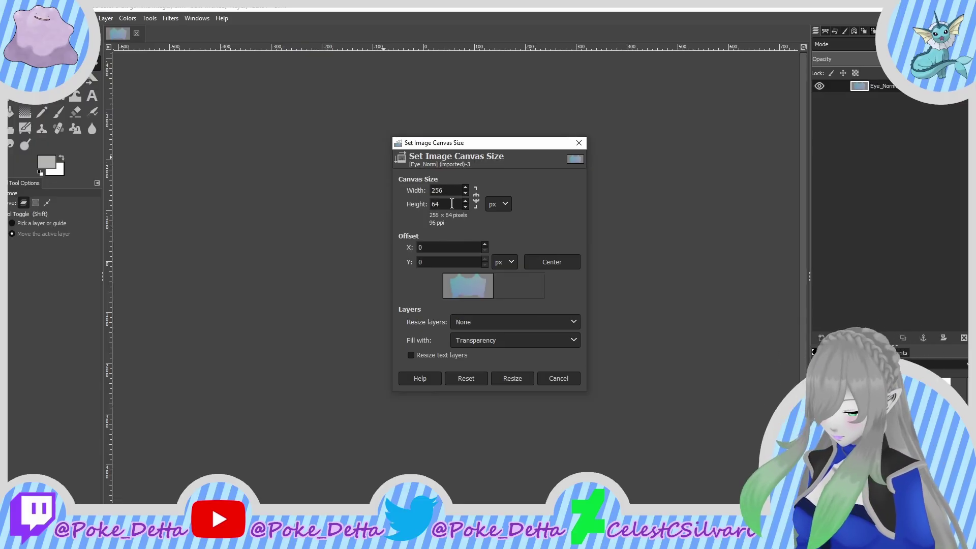
text(*)
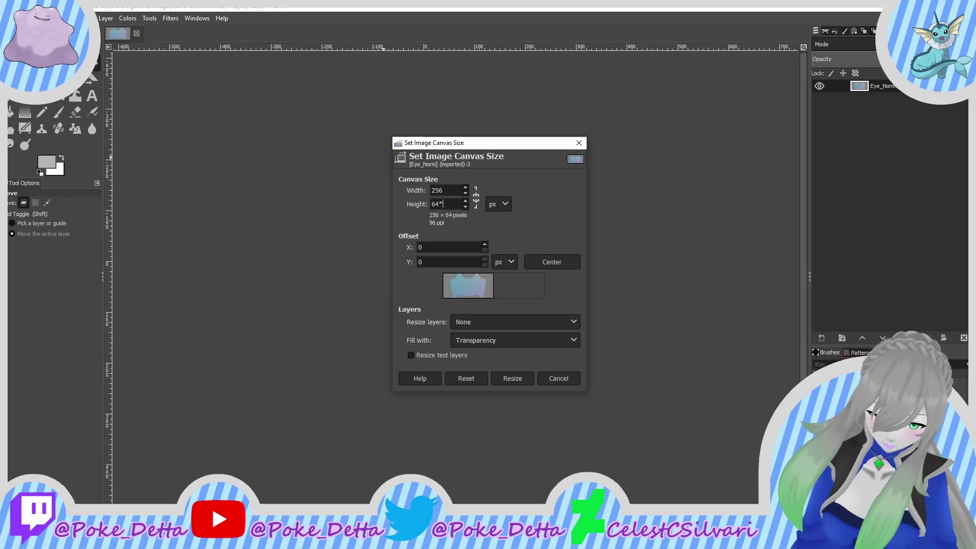
text(4)
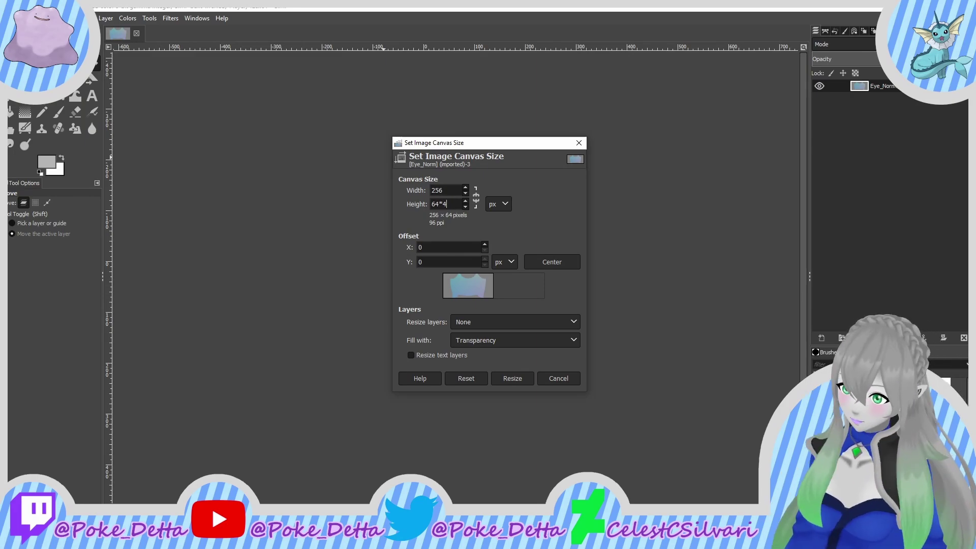
click(501, 376)
click(518, 456)
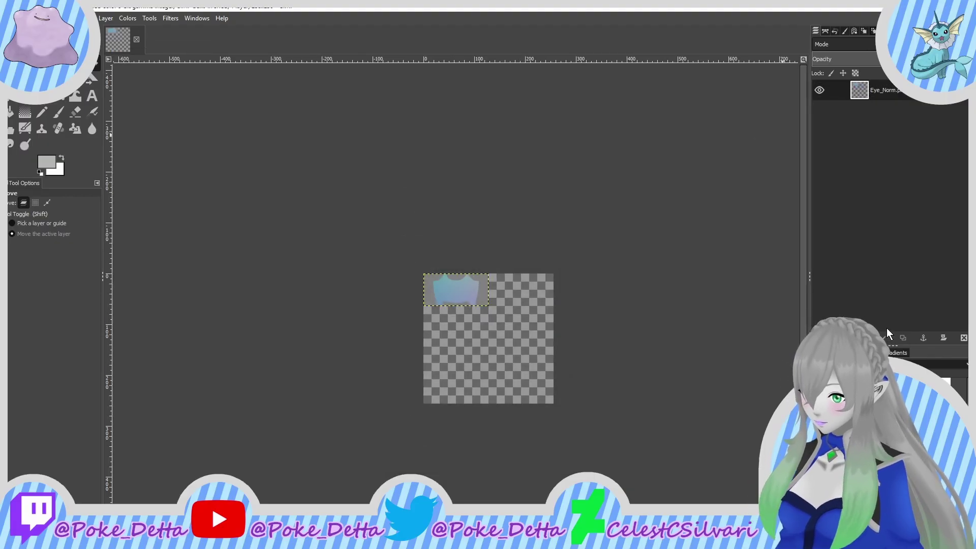
Step: Place a duplicate of the eye layer flush in the canvas's upper-right corner and merge it down
click(902, 338)
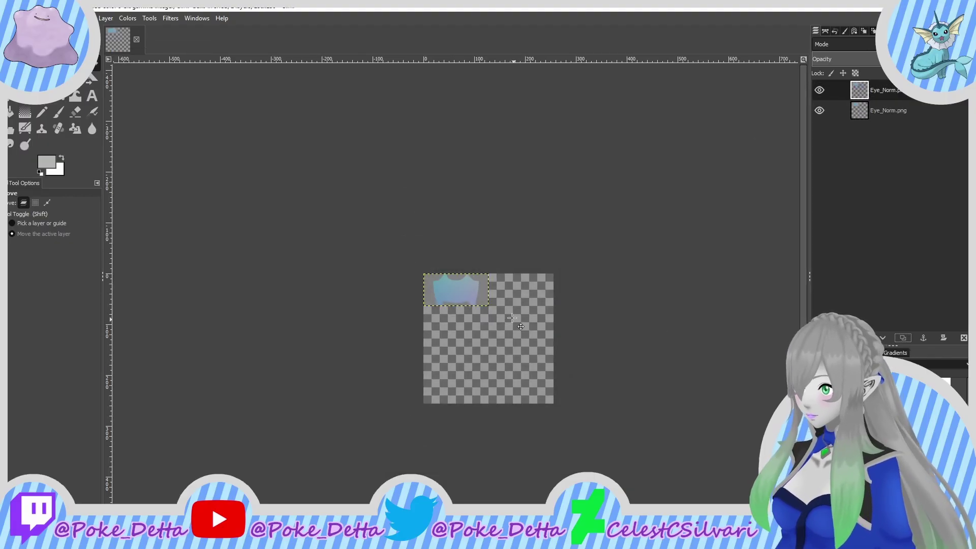
ctrl+scroll(512, 318, up, 5)
drag(189, 103, 491, 116)
middle_drag(491, 117, 318, 240)
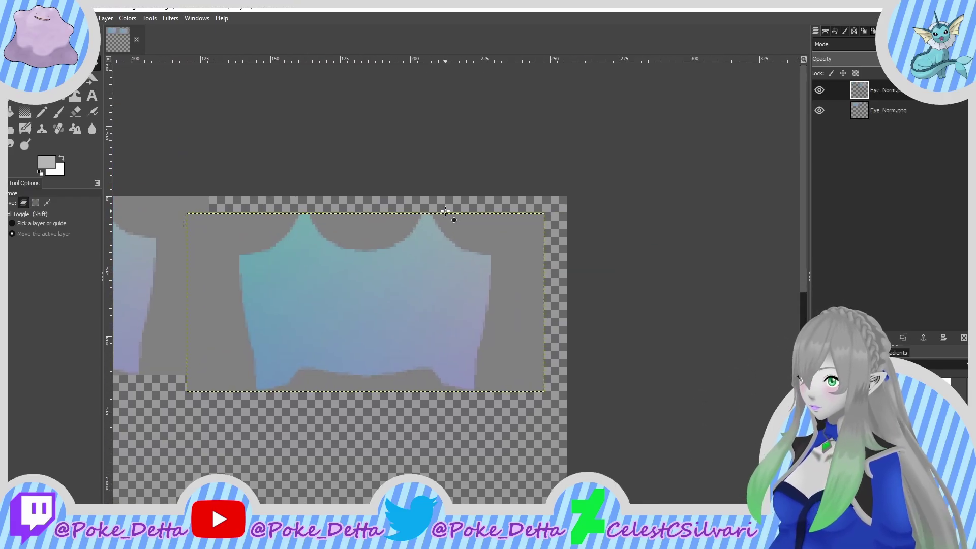
ctrl+scroll(474, 170, up, 4)
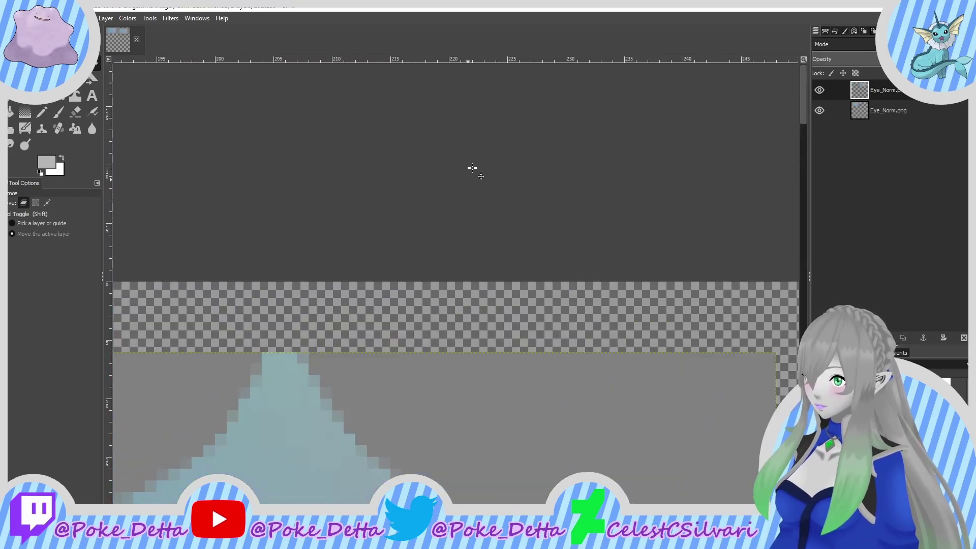
middle_drag(542, 434, 333, 312)
drag(373, 308, 457, 258)
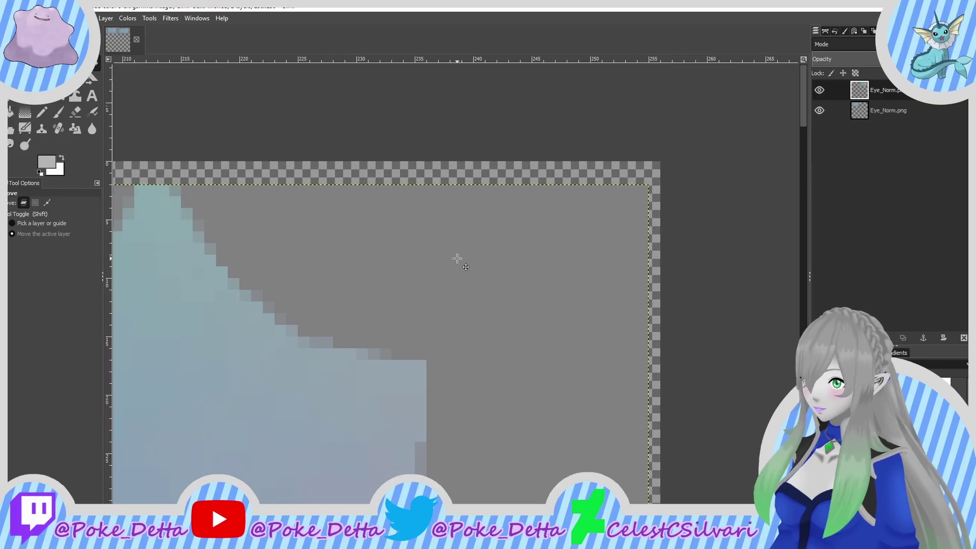
ctrl+scroll(691, 135, up, 3)
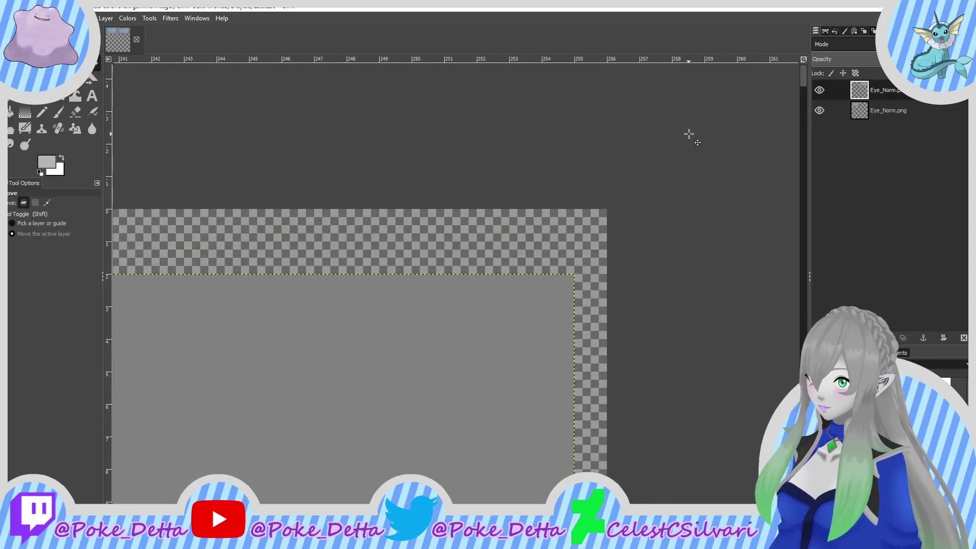
drag(538, 298, 549, 238)
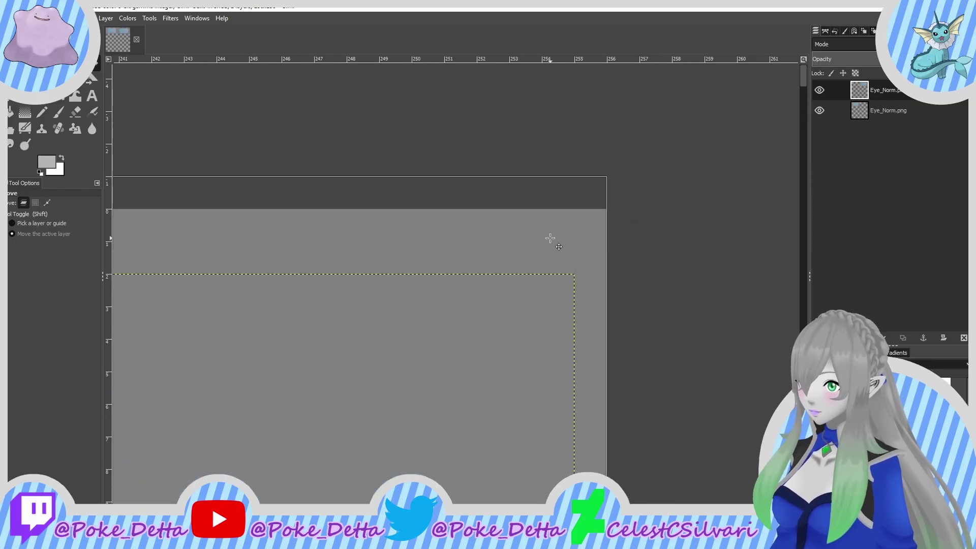
right_click(908, 113)
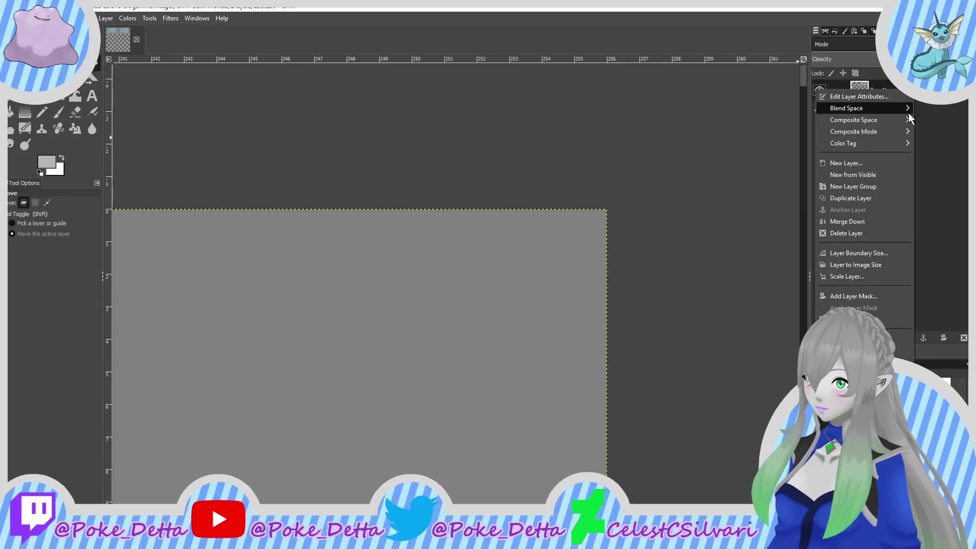
click(862, 221)
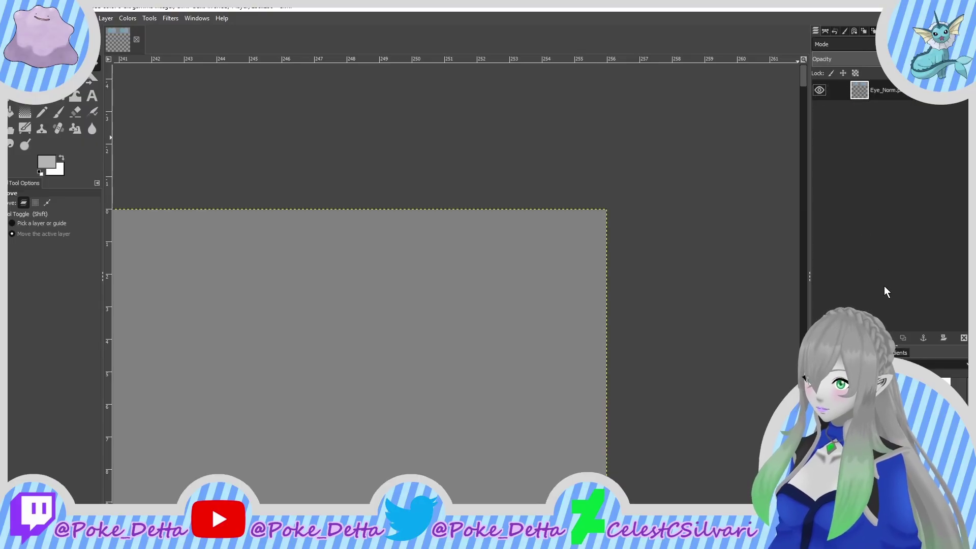
Step: Duplicate the merged eye row, align the copy directly beneath the first row, and merge it down
click(902, 338)
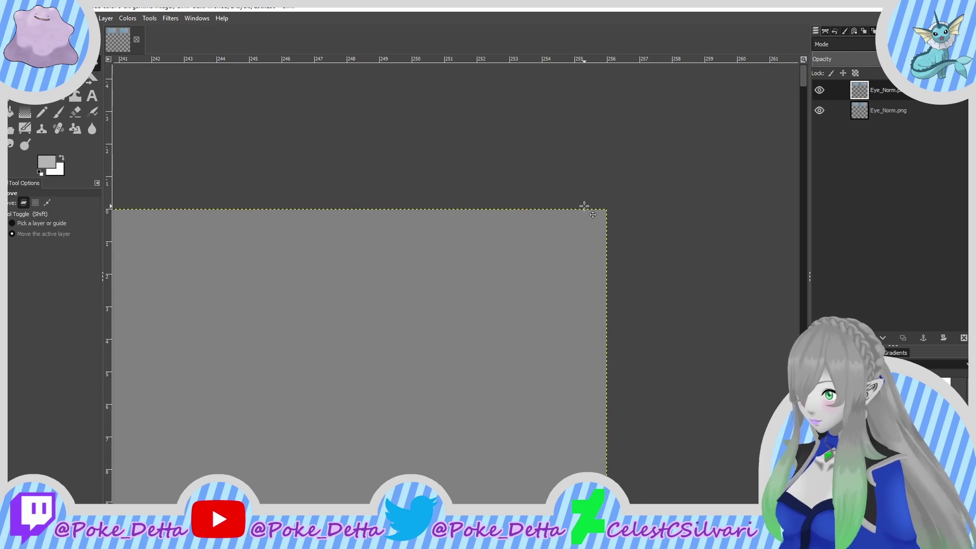
ctrl+scroll(600, 340, down, 3)
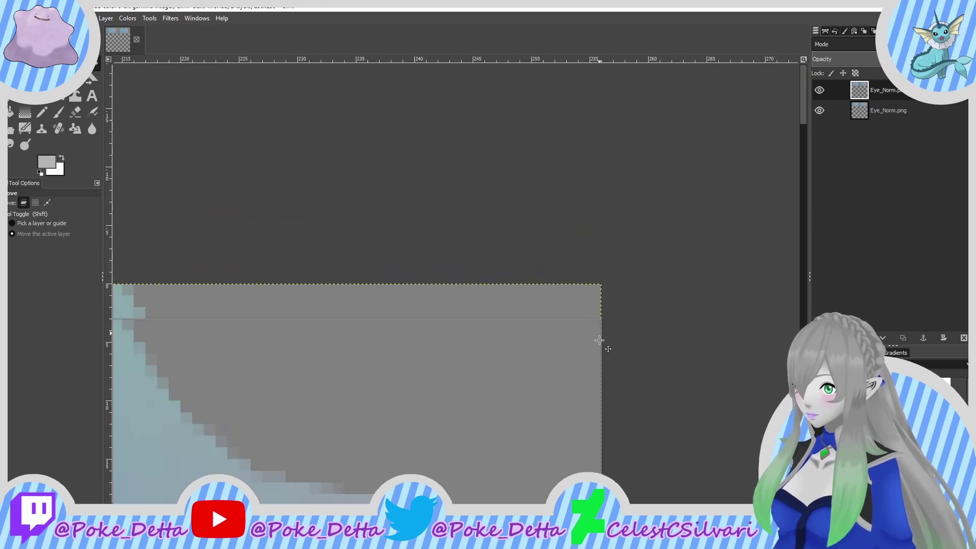
drag(599, 341, 555, 500)
ctrl+scroll(600, 340, up, 1)
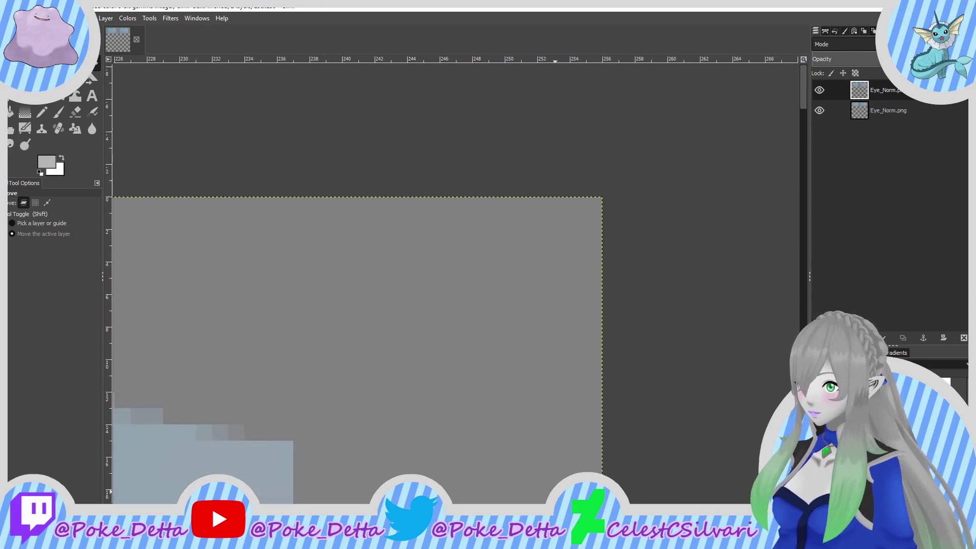
scroll(356, 285, down, 7)
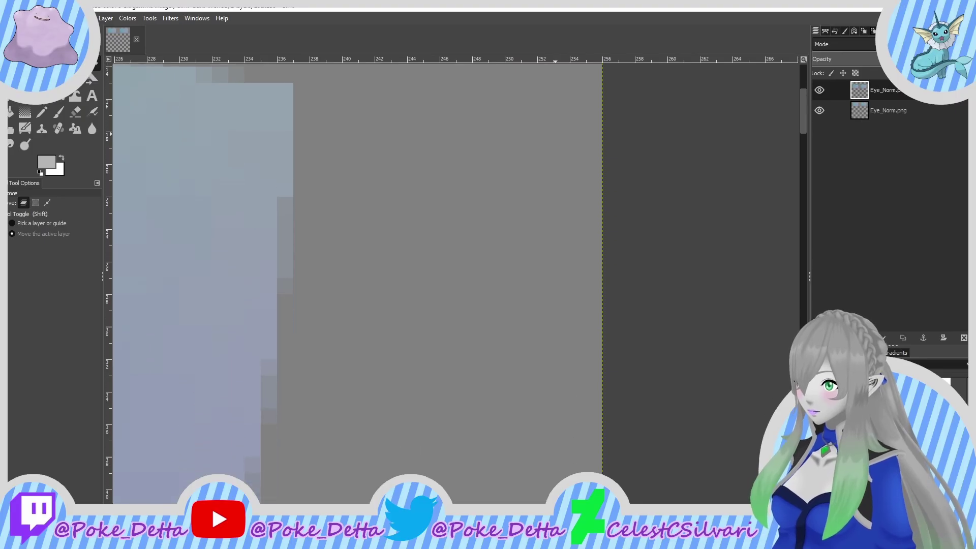
scroll(356, 284, down, 7)
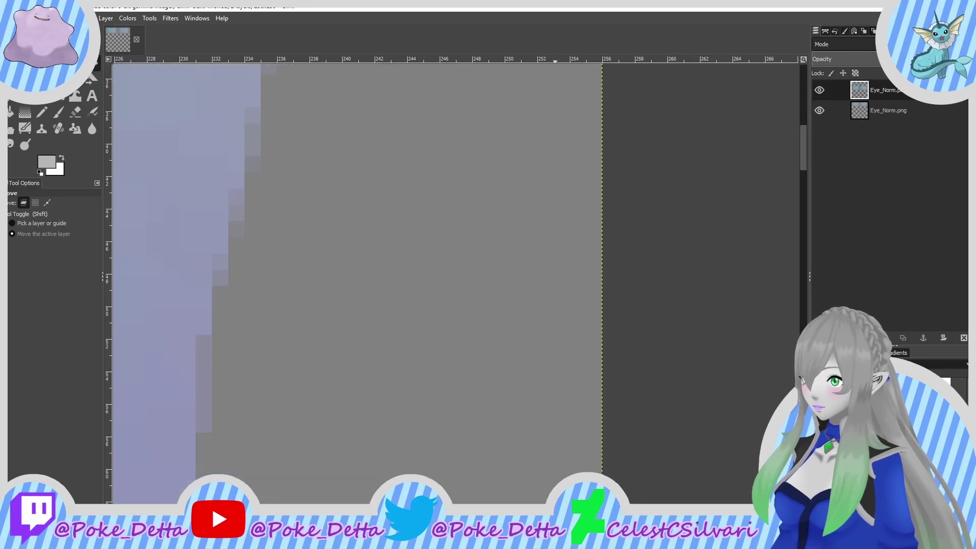
drag(554, 500, 523, 418)
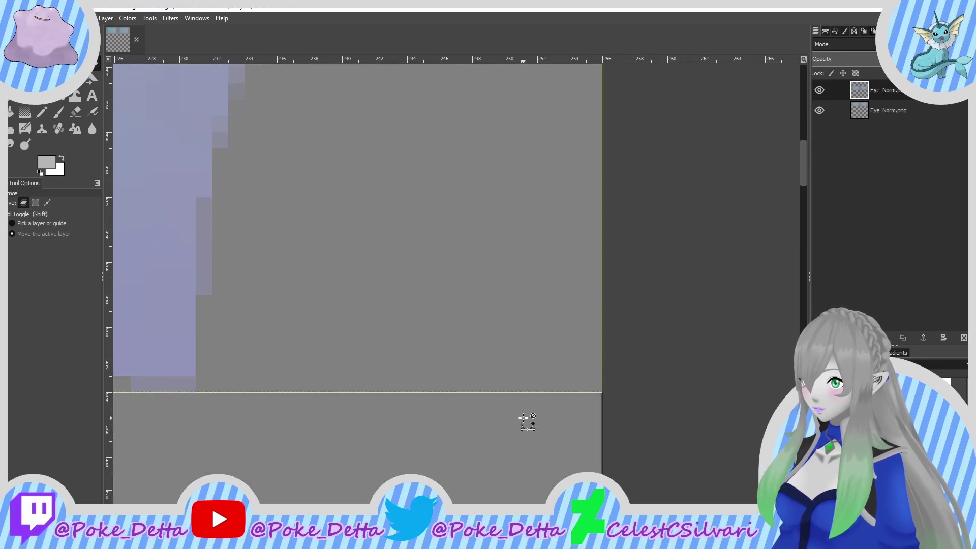
right_click(891, 86)
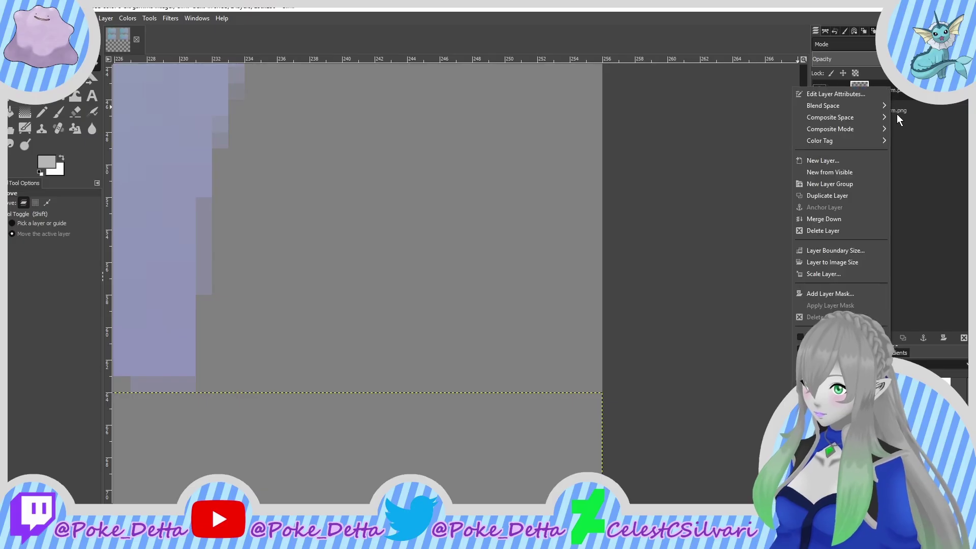
click(837, 219)
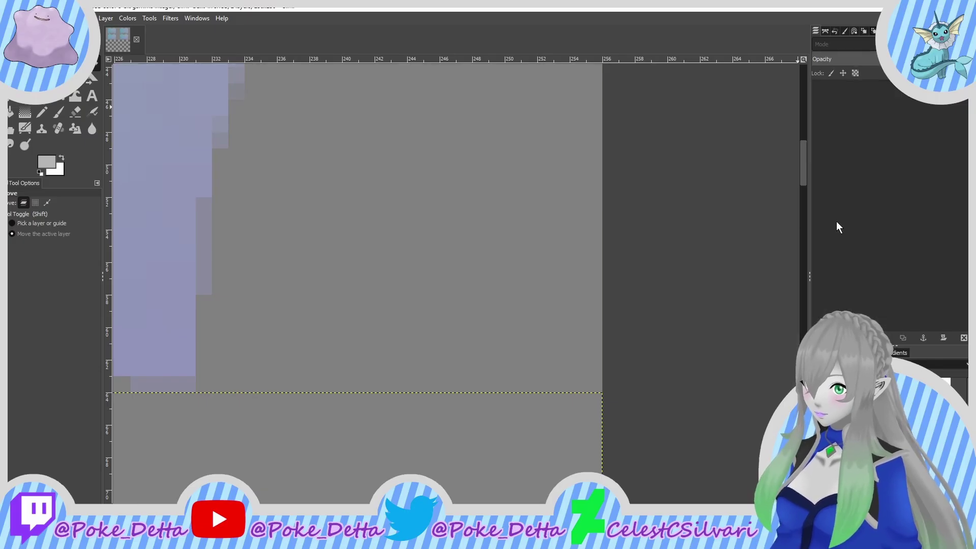
Step: Duplicate the two-row eye layer and align the copy to fill the lower half of the canvas
click(901, 337)
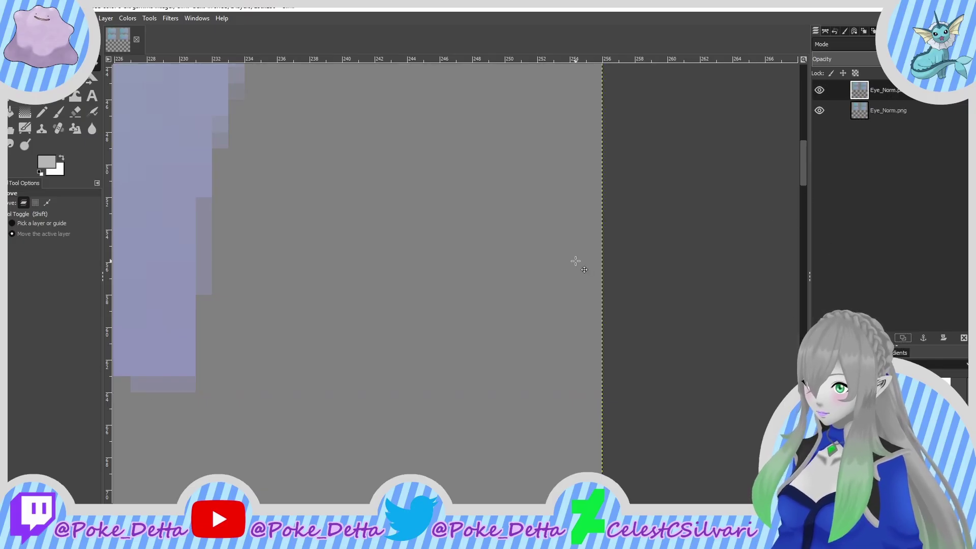
ctrl+scroll(558, 273, down, 2)
middle_drag(533, 216, 519, 401)
middle_drag(527, 196, 527, 355)
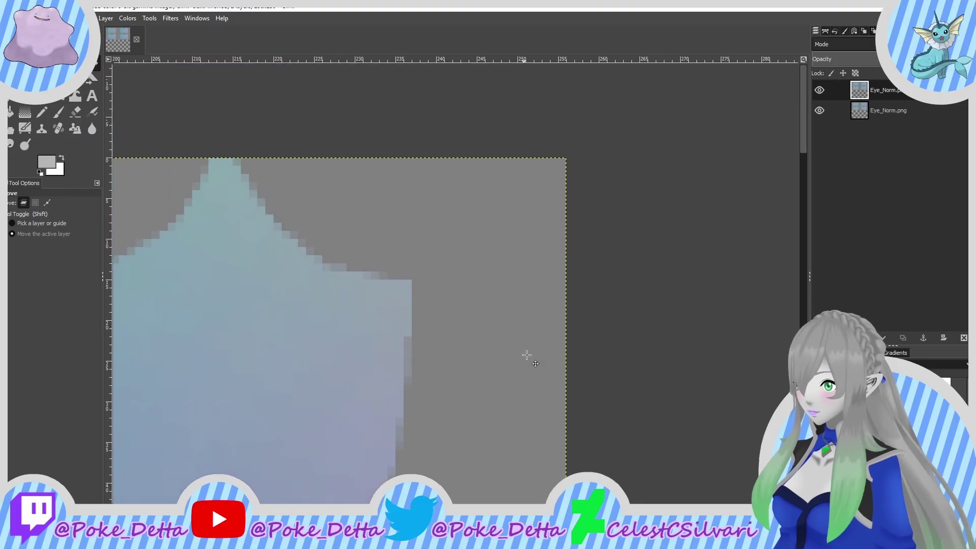
drag(515, 256, 514, 425)
scroll(480, 406, down, 3)
scroll(481, 407, down, 5)
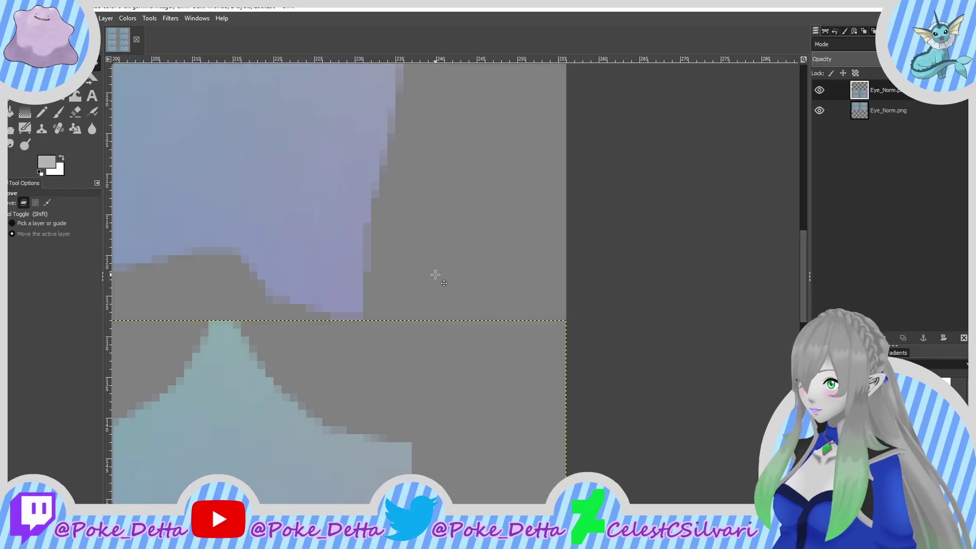
ctrl+scroll(435, 275, down, 5)
ctrl+scroll(428, 274, up, 2)
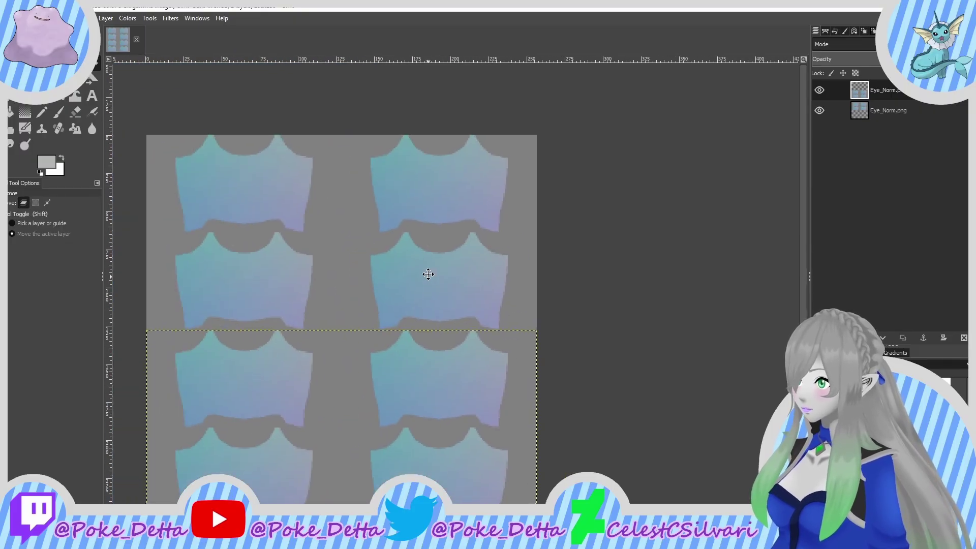
middle_drag(429, 275, 472, 216)
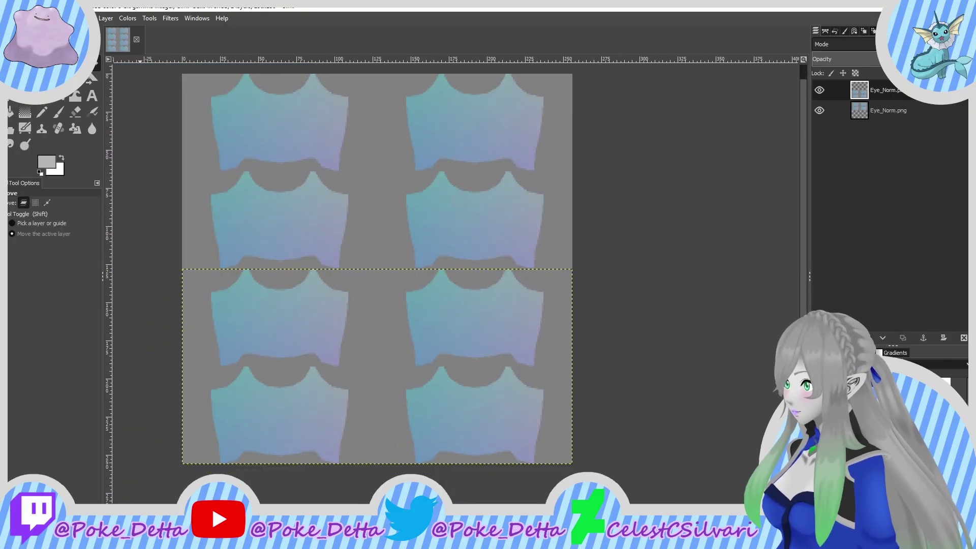
Step: Overwrite Eye_Norm.png with the tiled image and close it without saving a project file
click(13, 18)
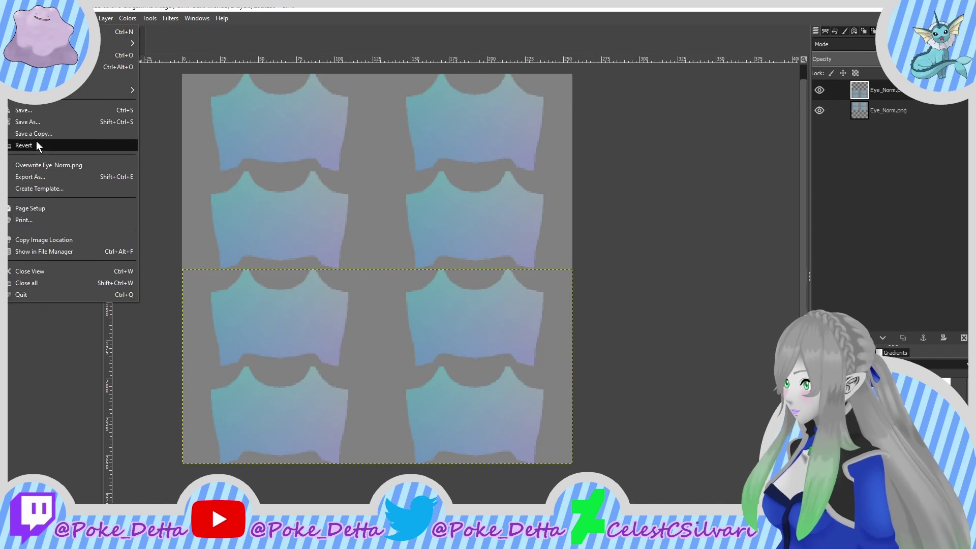
click(60, 166)
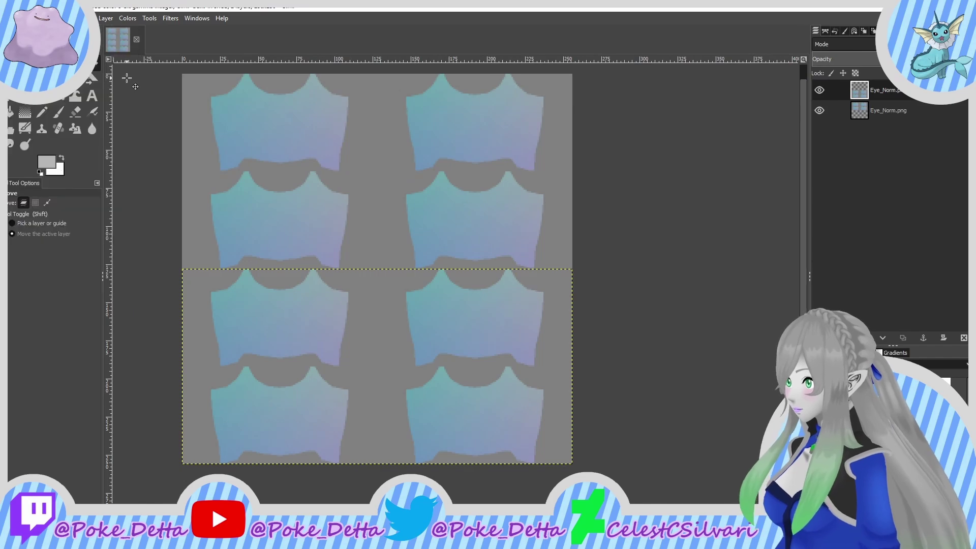
click(136, 40)
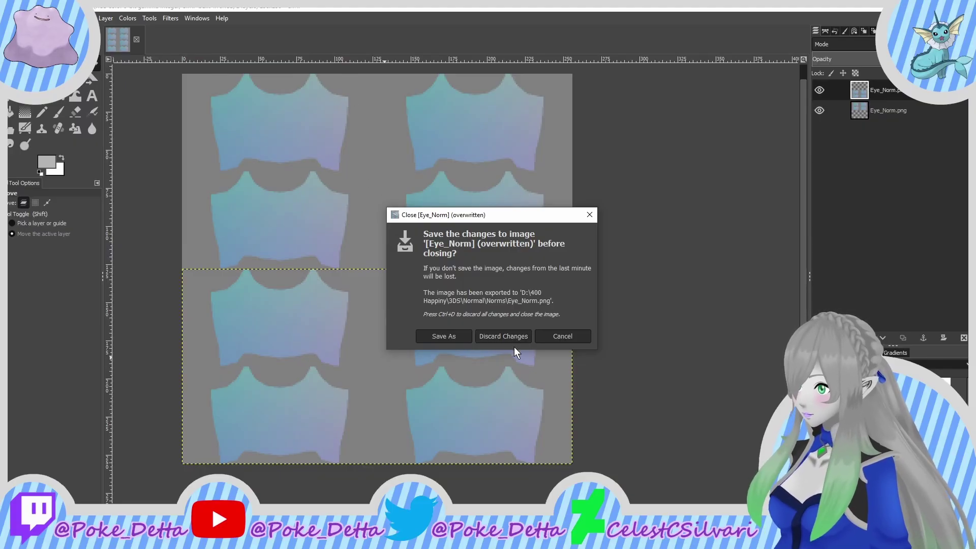
click(510, 333)
Step: Open Mouth_Norm.png from the Norms folder in GIMP and resize its canvas to 256 × 256 px
key(alt+Tab)
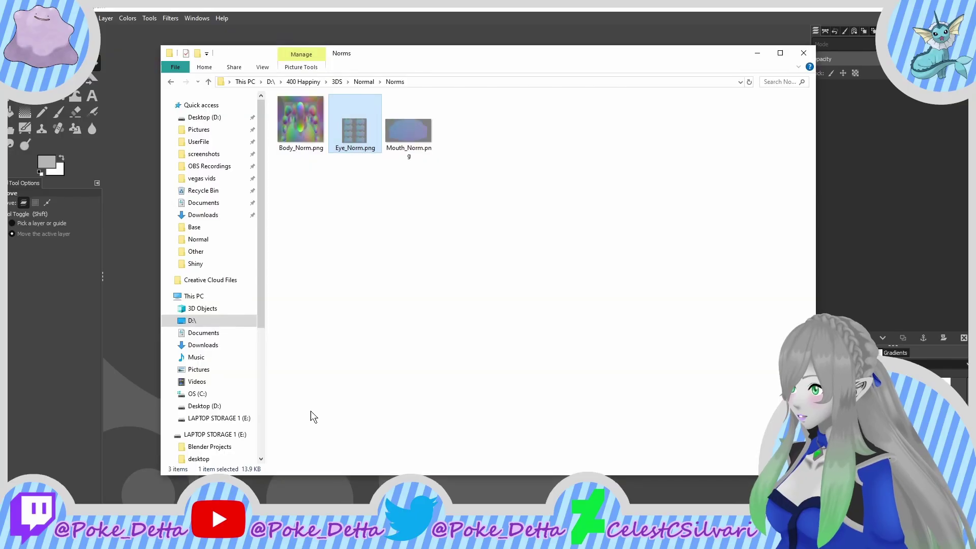
drag(406, 134, 129, 66)
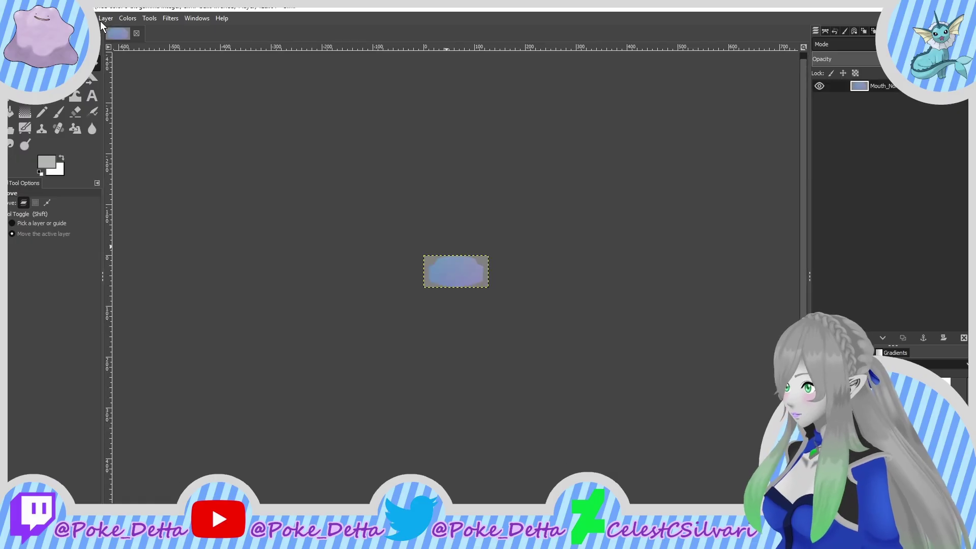
click(89, 18)
click(105, 106)
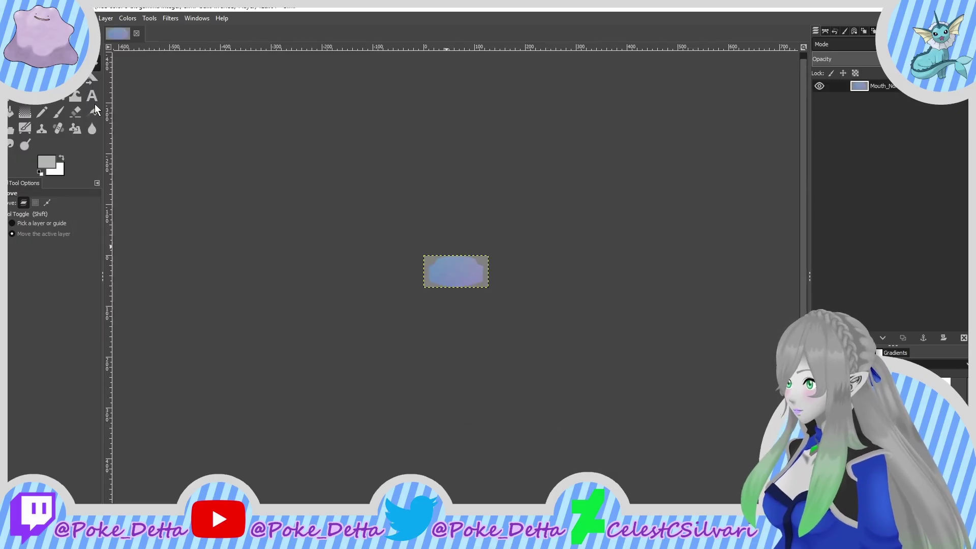
text(*2)
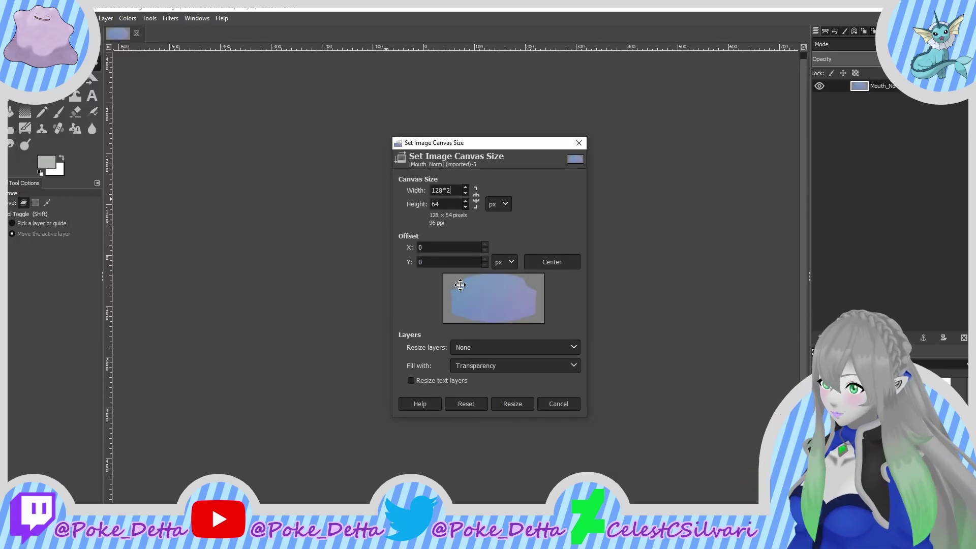
click(445, 203)
text(*4)
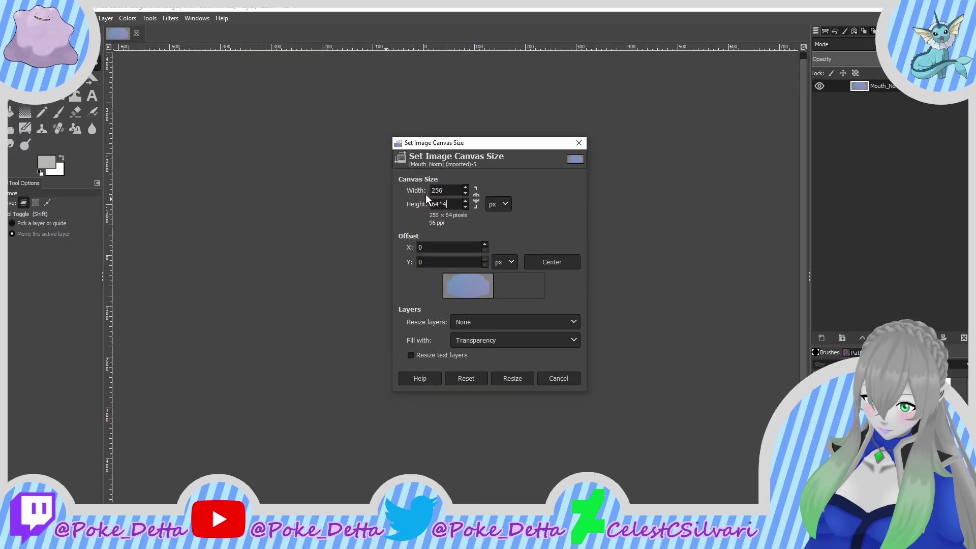
click(514, 379)
click(513, 450)
Step: Duplicate the mouth layer, place the copy flush in the canvas's upper-right corner, and merge it down
click(902, 337)
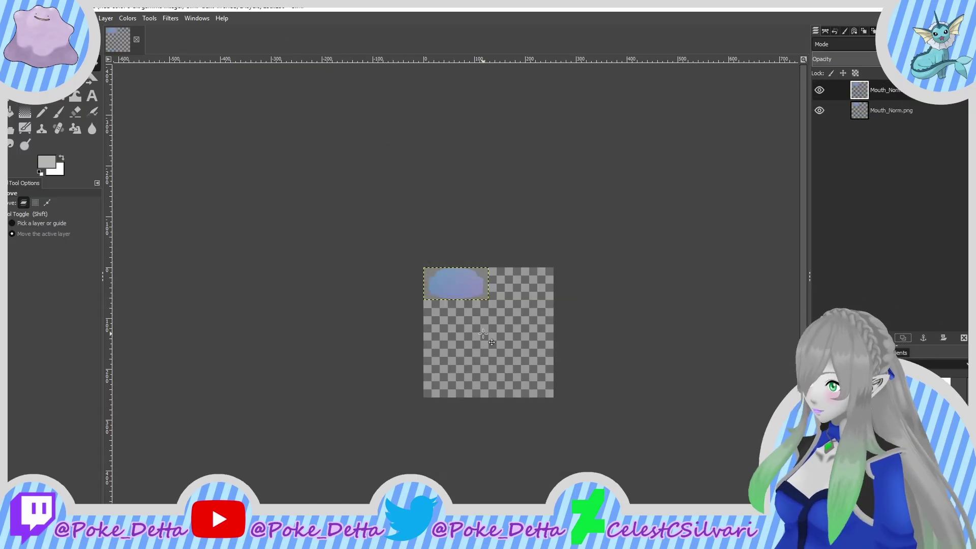
ctrl+scroll(277, 304, up, 6)
ctrl+scroll(277, 305, down, 1)
drag(276, 305, 679, 312)
ctrl+scroll(679, 312, up, 5)
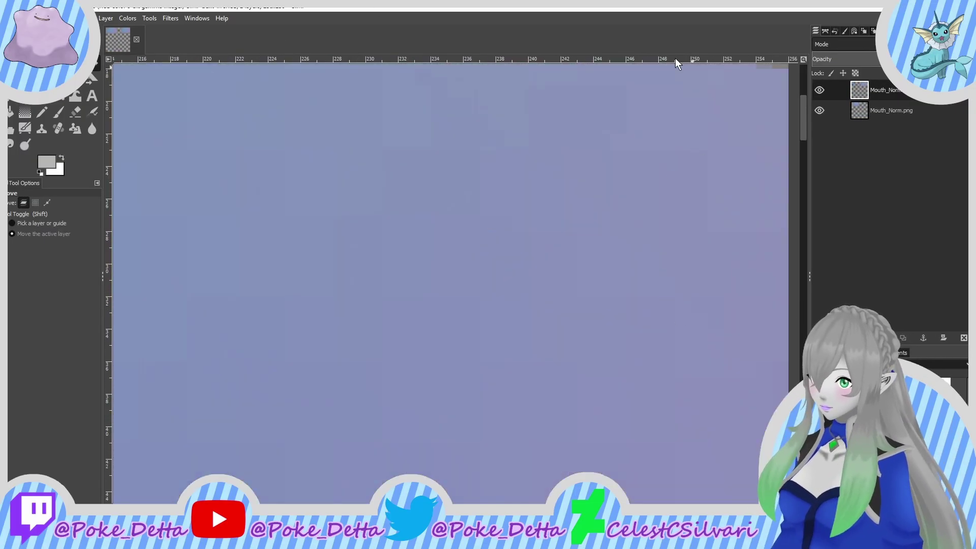
middle_drag(677, 66, 463, 490)
drag(564, 339, 288, 355)
right_click(819, 87)
click(845, 219)
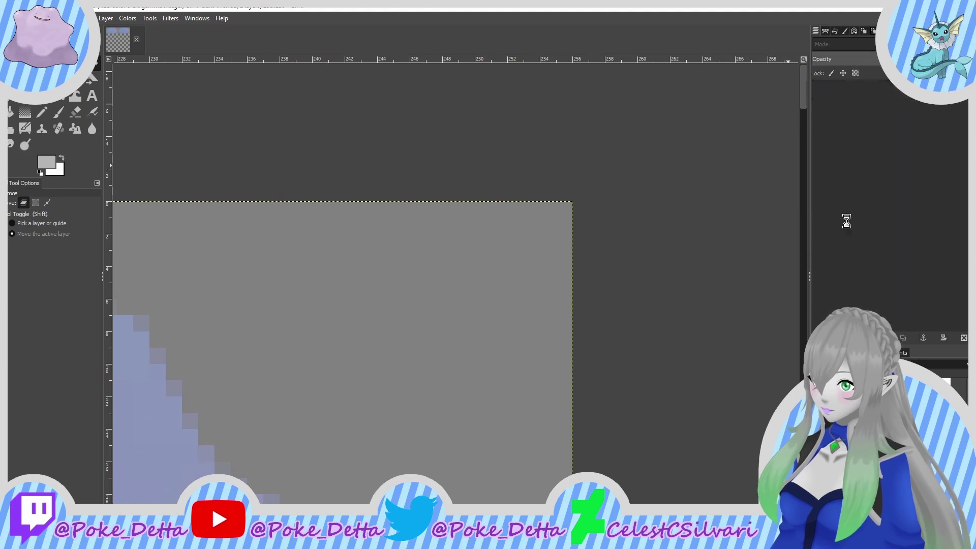
Step: Fill the rest of the canvas with aligned duplicates of the mouth row, placing a two-row copy in the lower half
click(902, 338)
scroll(484, 325, down, 20)
drag(519, 279, 497, 288)
scroll(531, 333, up, 19)
scroll(495, 331, down, 20)
Step: Overwrite Mouth_Norm.png with the tiled image and close it without saving a project file
click(13, 18)
click(56, 178)
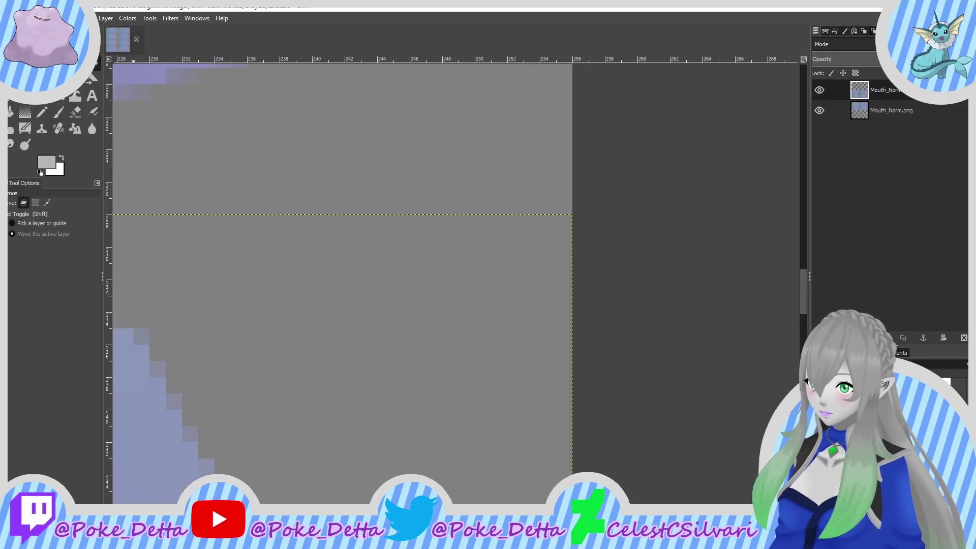
key(ctrl+q)
click(253, 228)
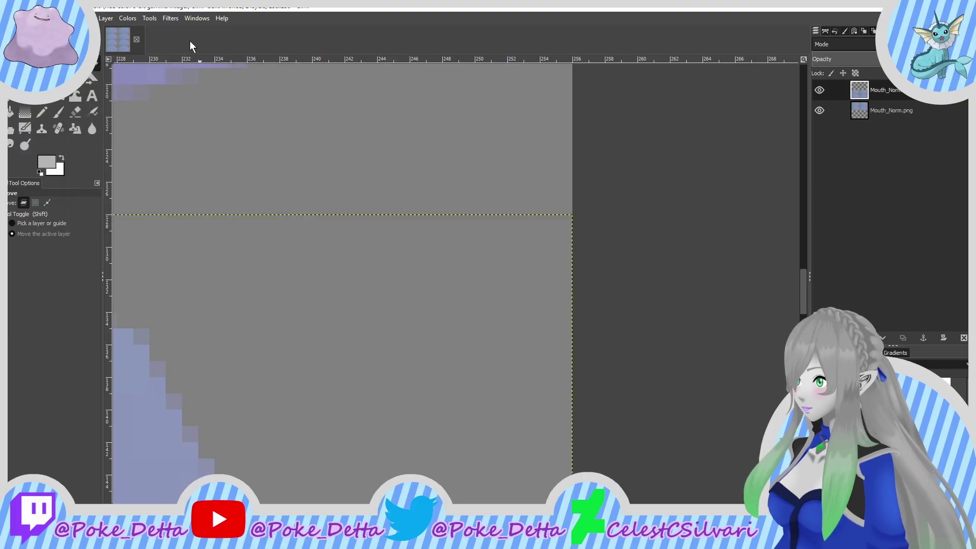
click(136, 39)
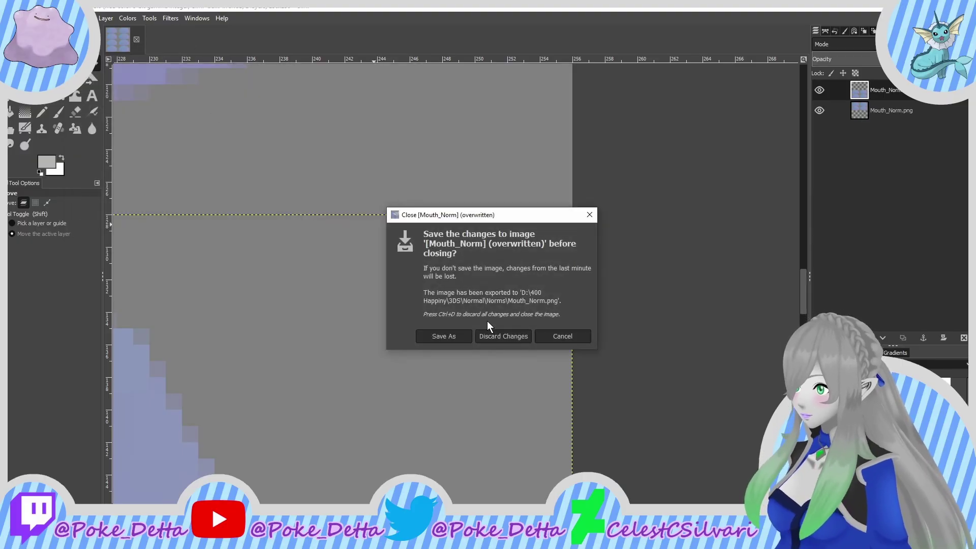
click(496, 334)
Step: Switch to File Explorer and go up from Norms to the Normal folder
key(alt+Tab)
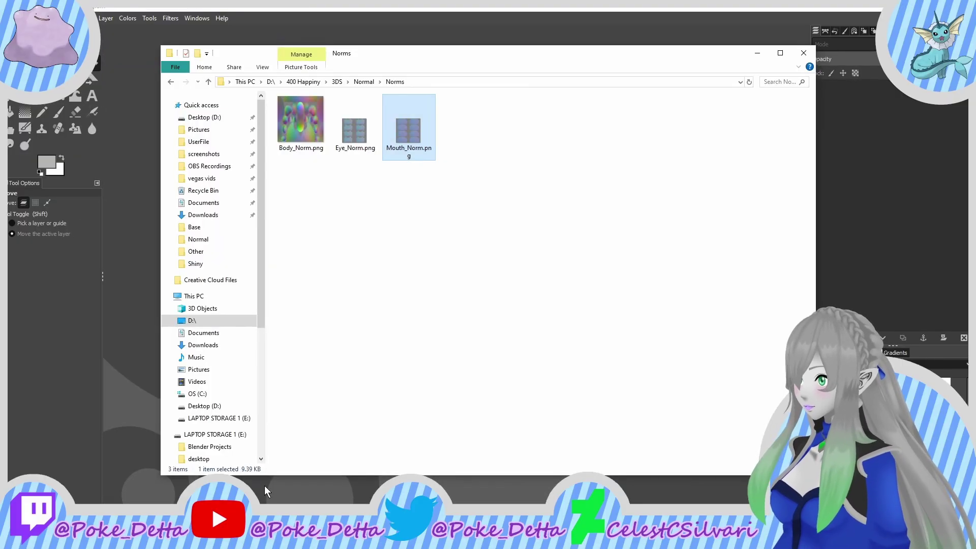
click(365, 82)
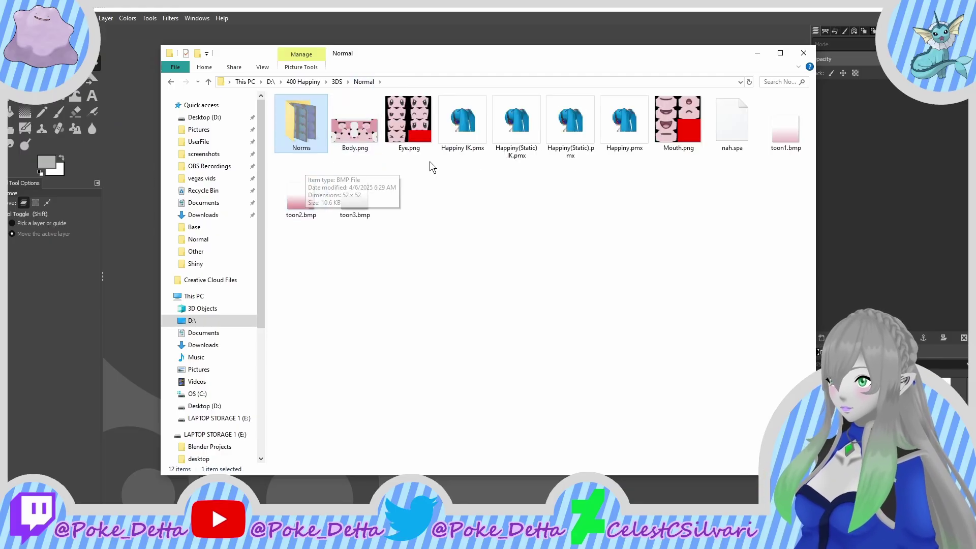
click(774, 141)
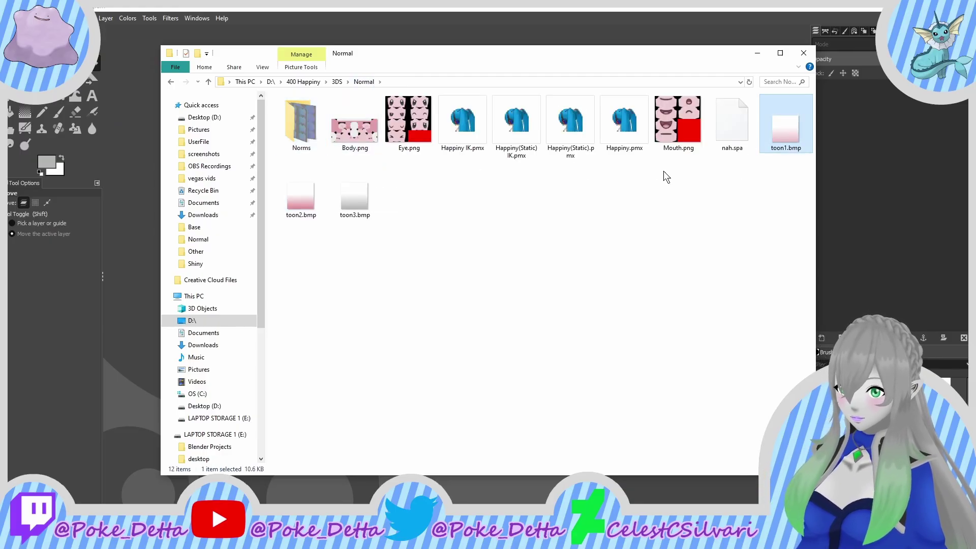
ctrl+drag(368, 279, 302, 186)
ctrl+click(727, 142)
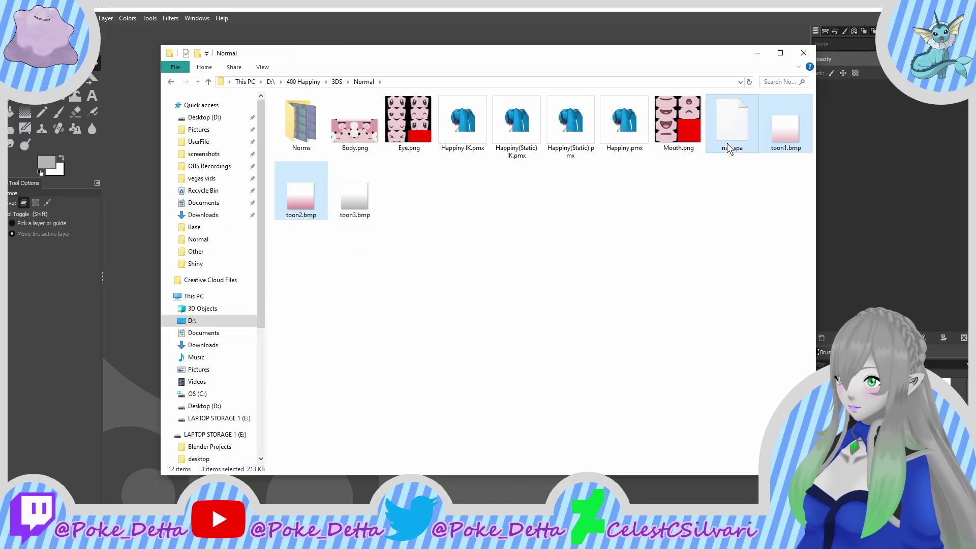
ctrl+drag(635, 160, 460, 133)
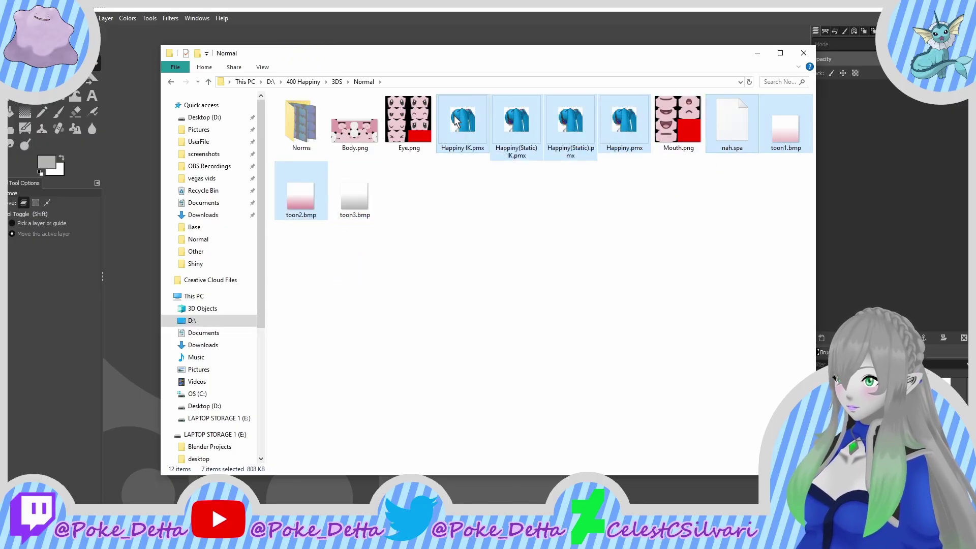
shift+click(298, 148)
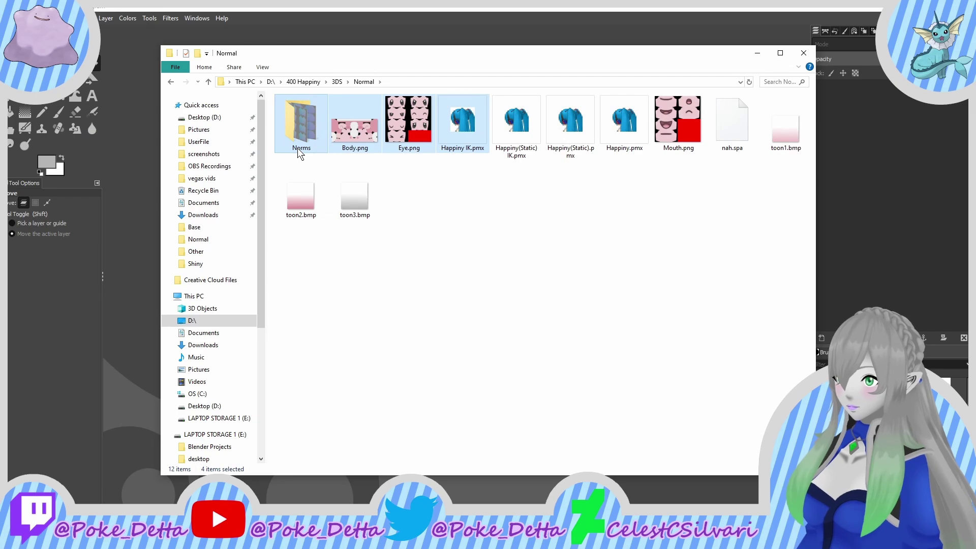
click(297, 147)
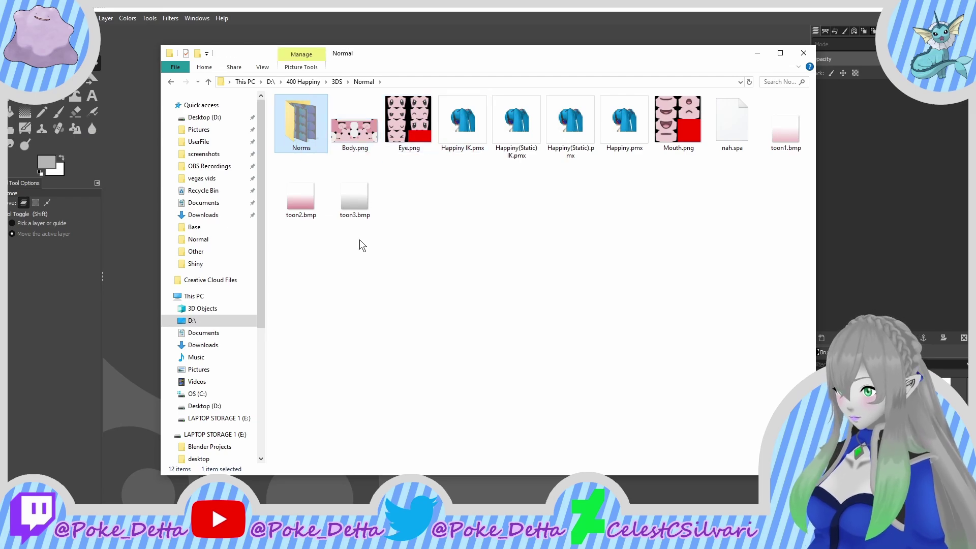
Step: Copy everything in the Normal folder except Body.png, Eye.png and Mouth.png, and open the Shiny folder in 3DS
key(ctrl+a)
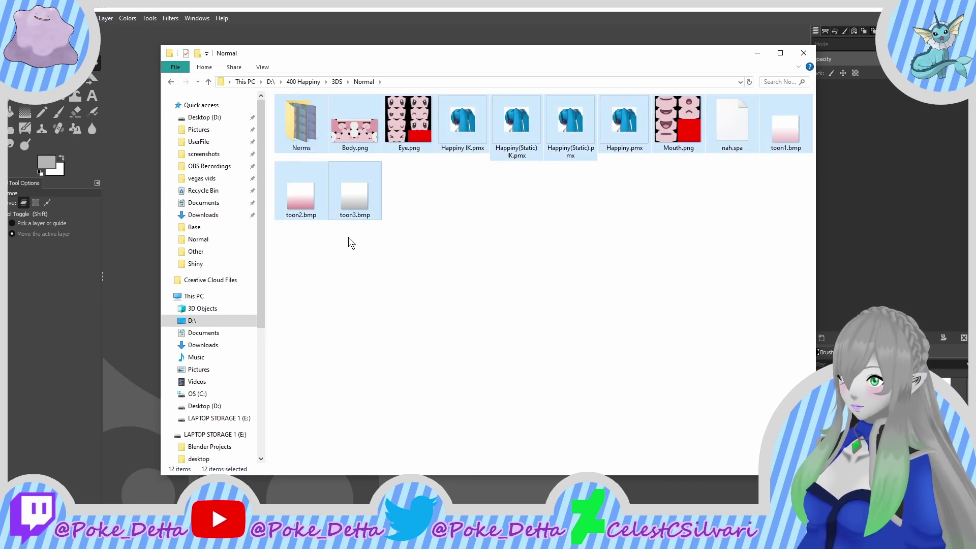
ctrl+click(357, 143)
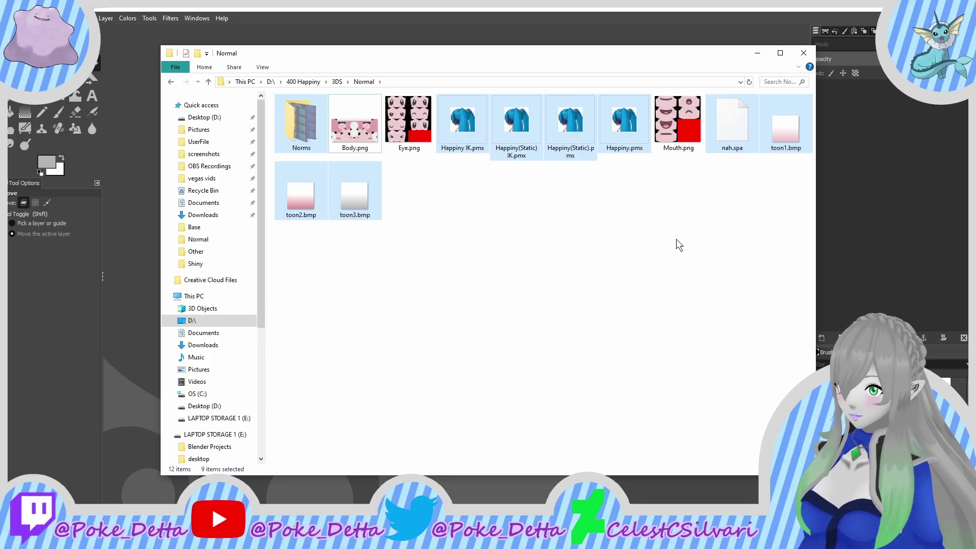
click(337, 82)
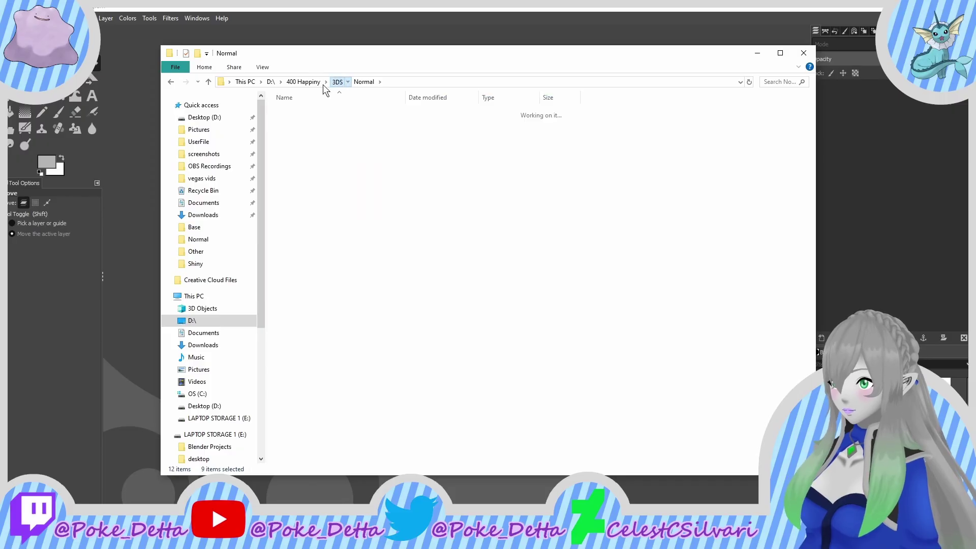
double_click(294, 116)
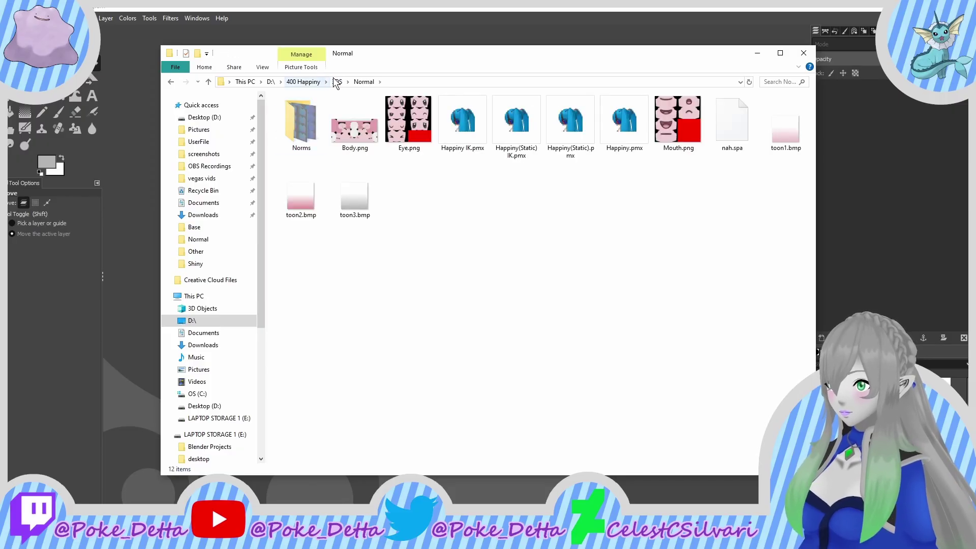
click(330, 81)
double_click(294, 124)
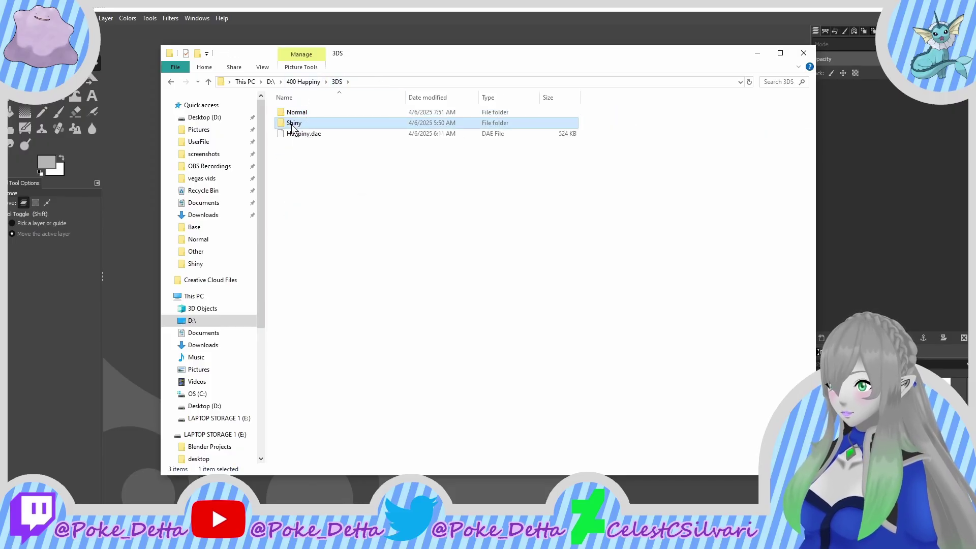
Step: Delete DummyTex.tga.png and the six pm0440_00 textures from the Shiny folder and paste in the copied Normal files
click(340, 159)
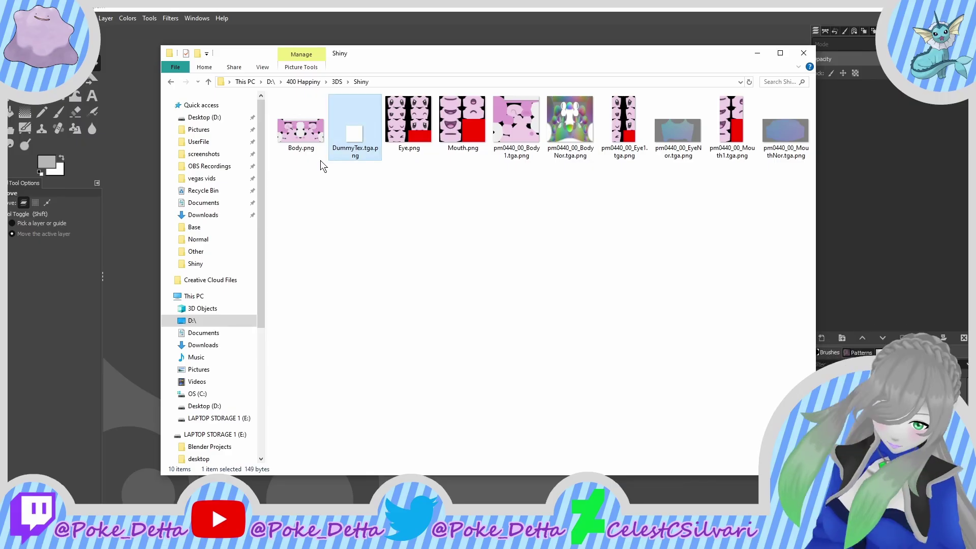
key(Delete)
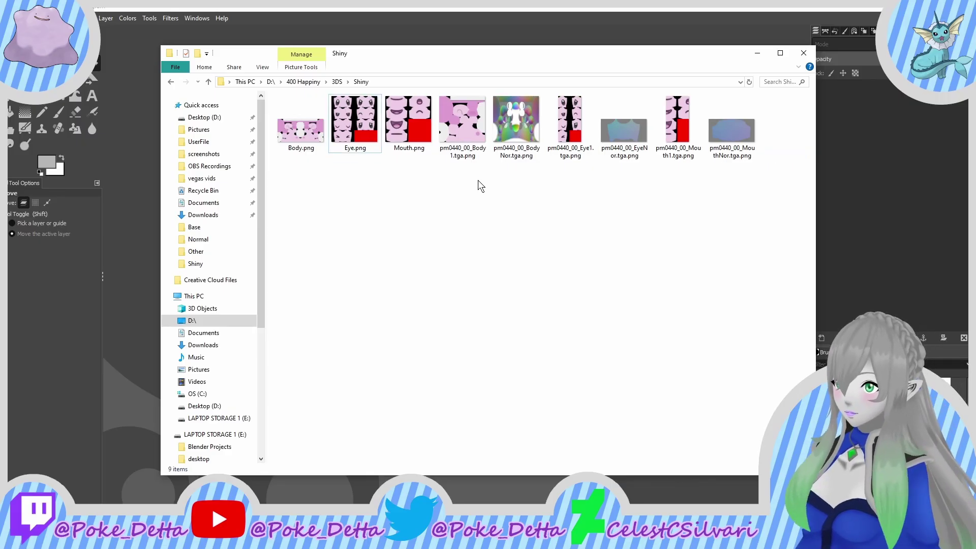
drag(477, 180, 835, 97)
click(834, 97)
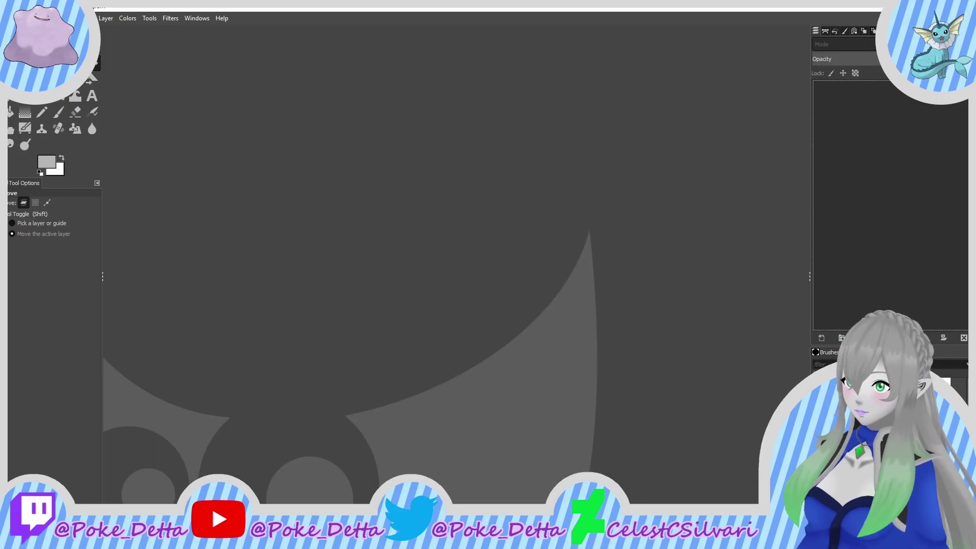
key(alt+Tab)
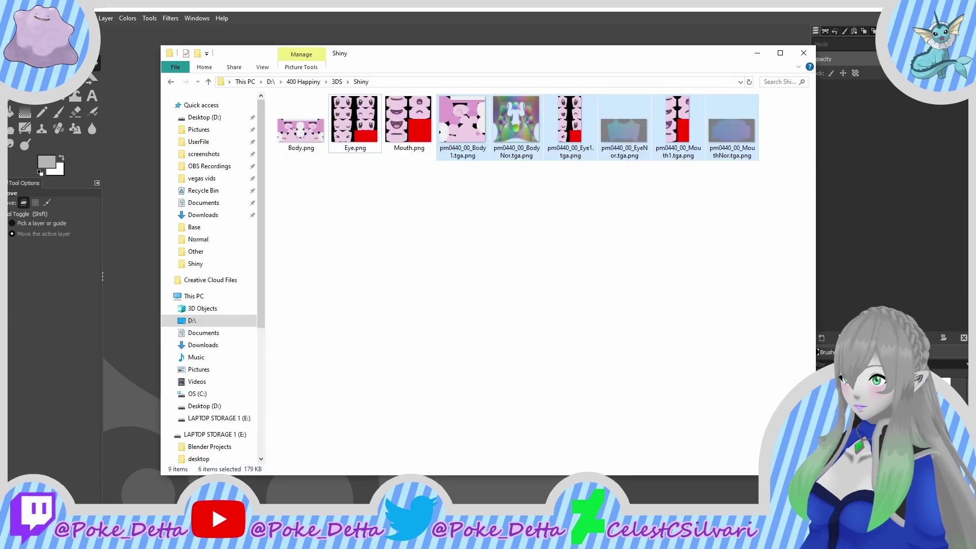
key(Delete)
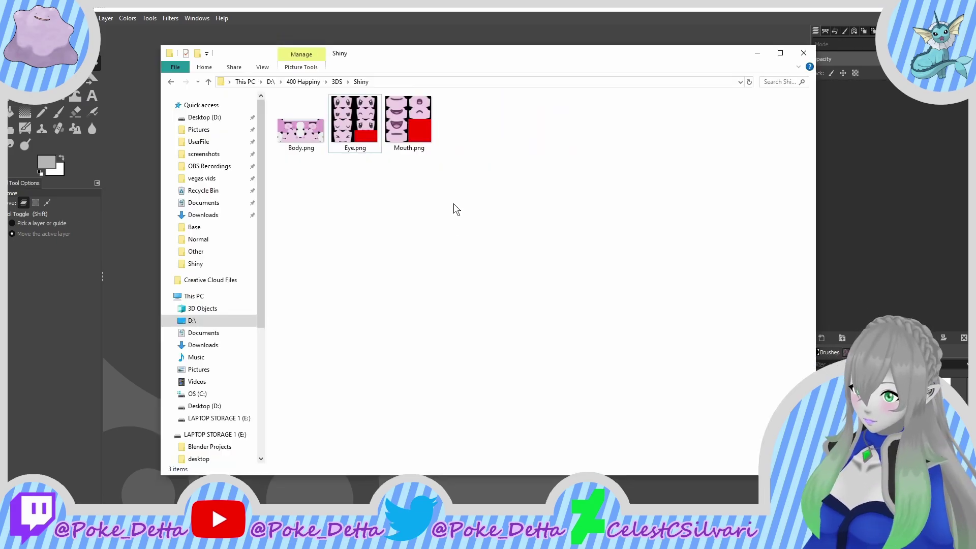
key(ctrl+v)
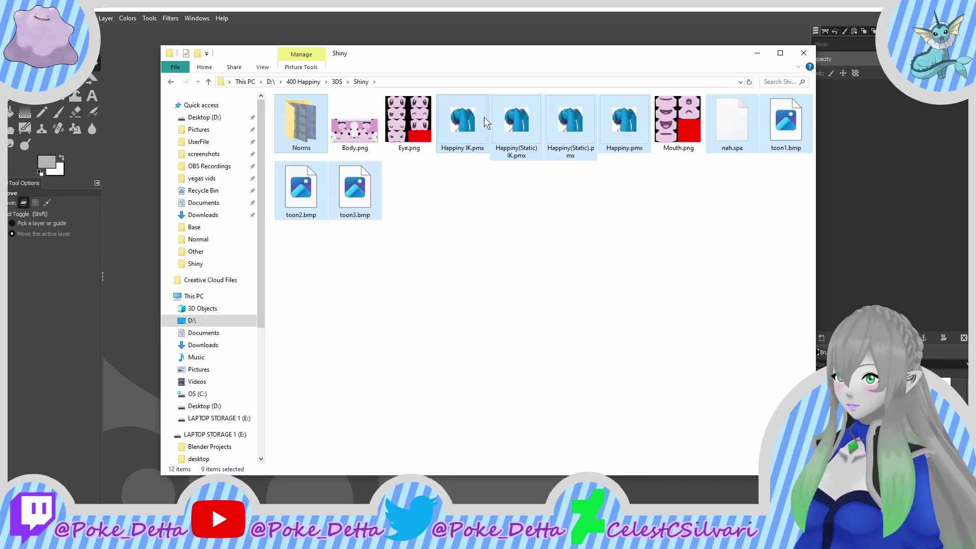
click(524, 185)
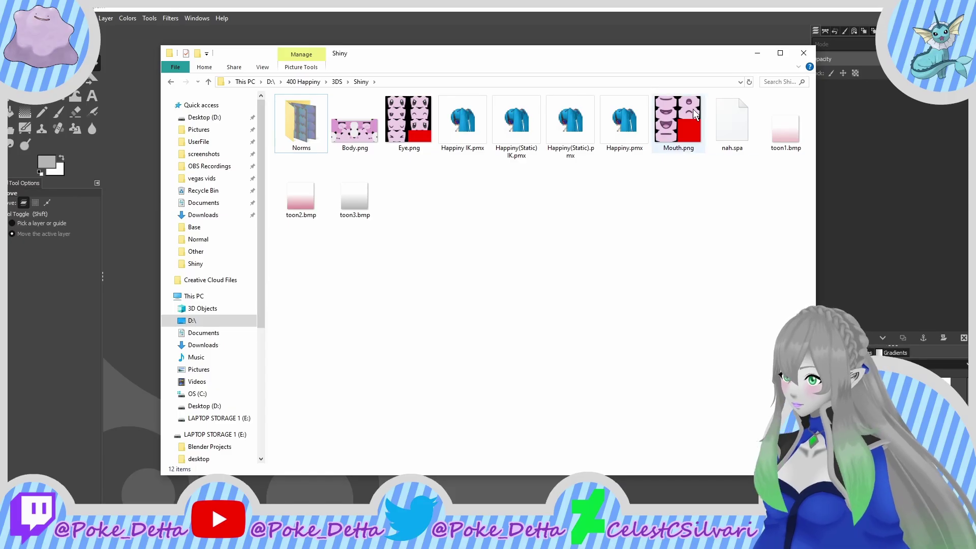
Step: Open Body.png, toon1.bmp and toon2.bmp from the Shiny folder as separate images in GIMP
click(778, 150)
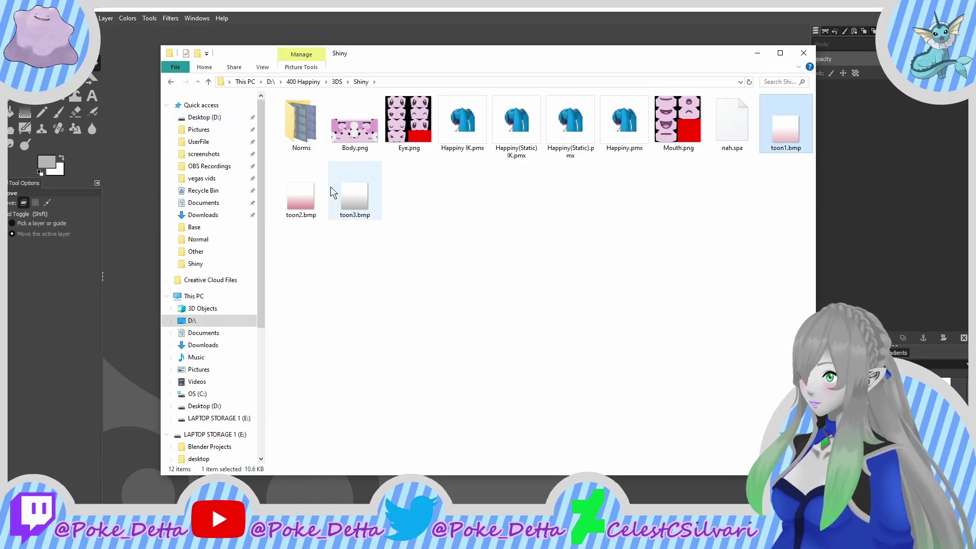
ctrl+click(305, 195)
ctrl+click(361, 126)
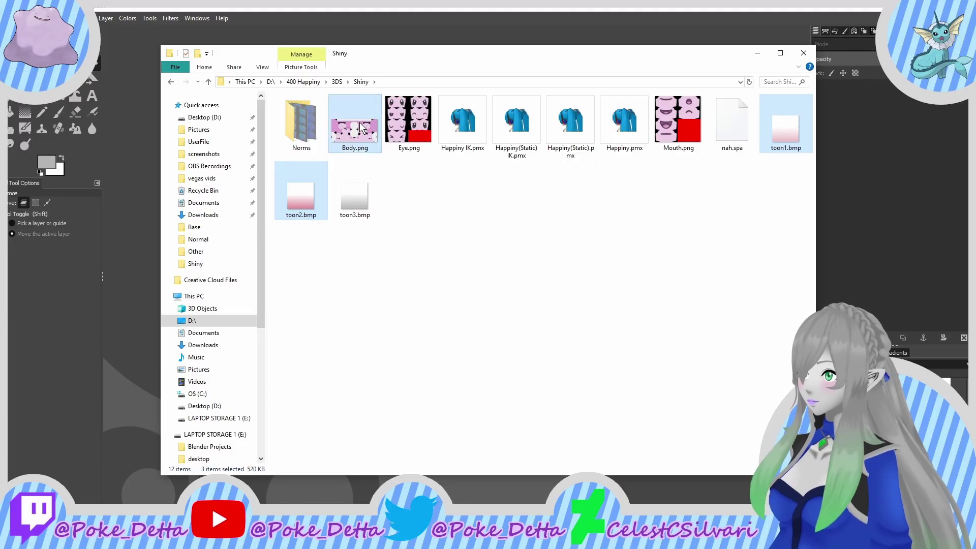
drag(361, 126, 136, 87)
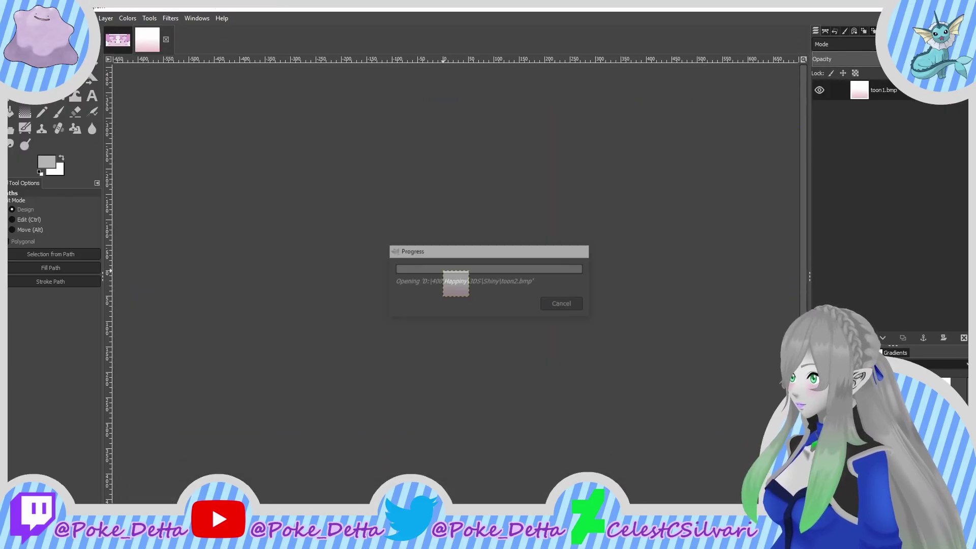
Step: Sample the light pink body color from Body.png as the foreground color with the Color Picker
key(o)
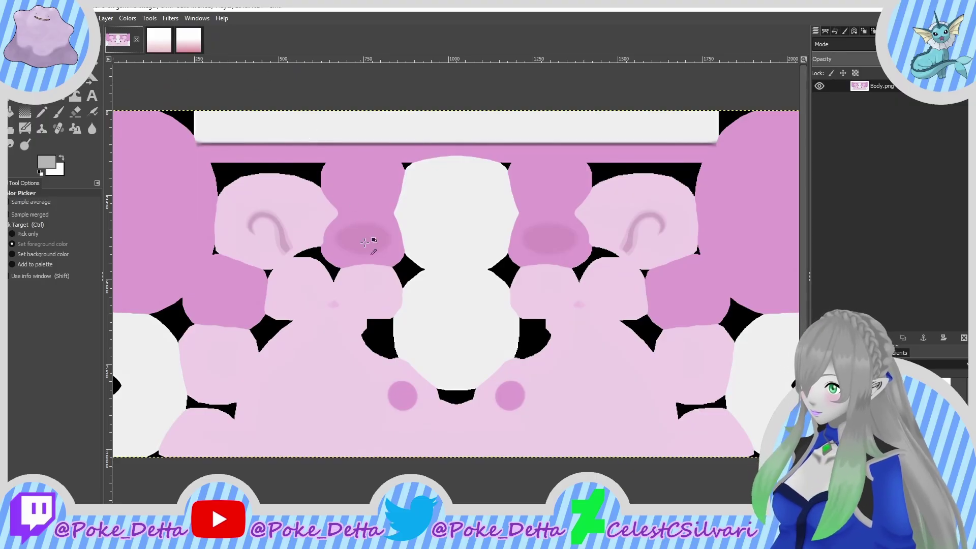
ctrl+scroll(371, 280, up, 9)
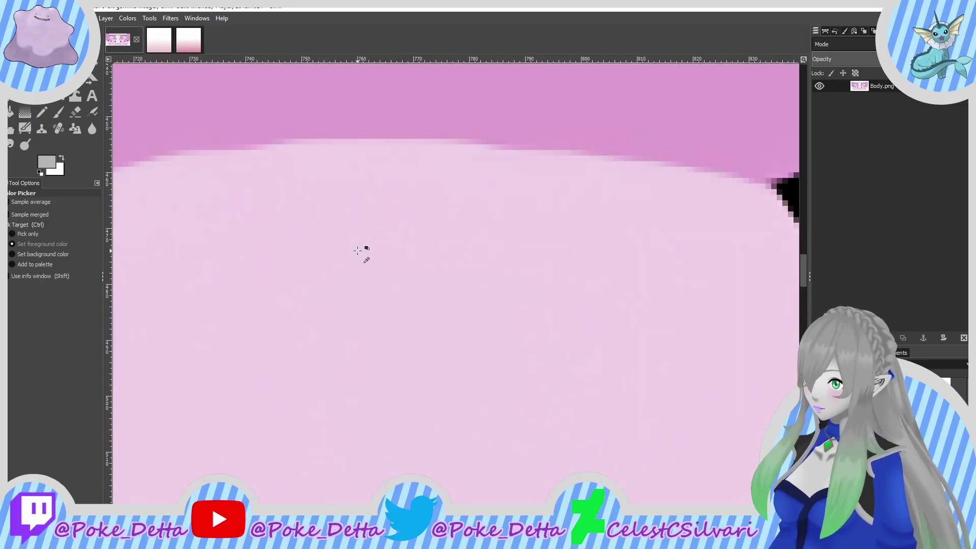
middle_drag(638, 98, 454, 235)
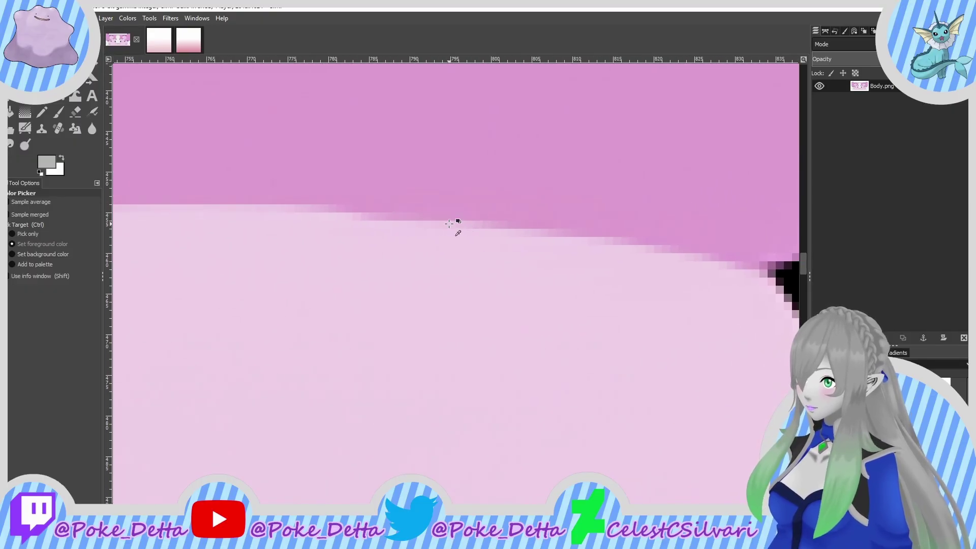
click(449, 223)
Step: Draw a linear FG to BG gradient on toon1.bmp from the bottom edge up to about Y 22 px and overwrite the file
click(169, 39)
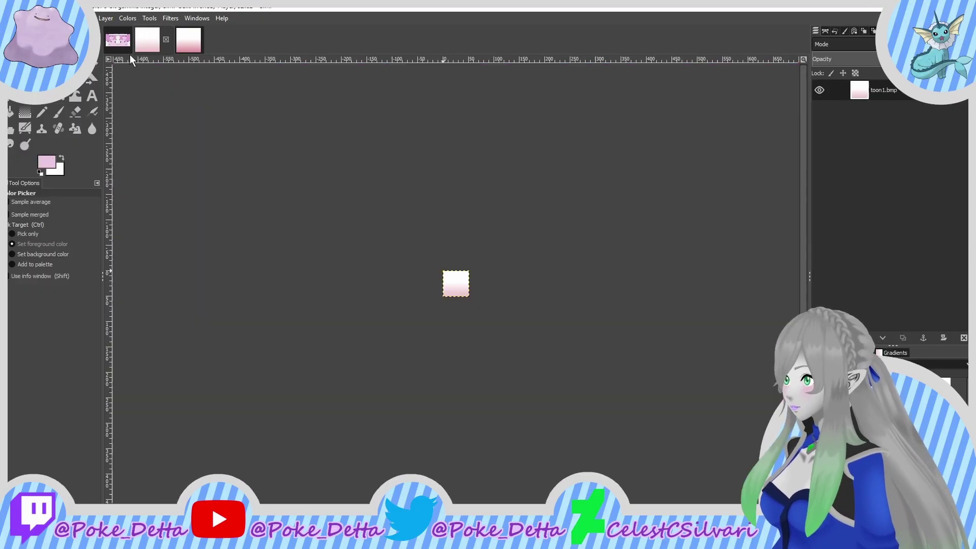
click(25, 111)
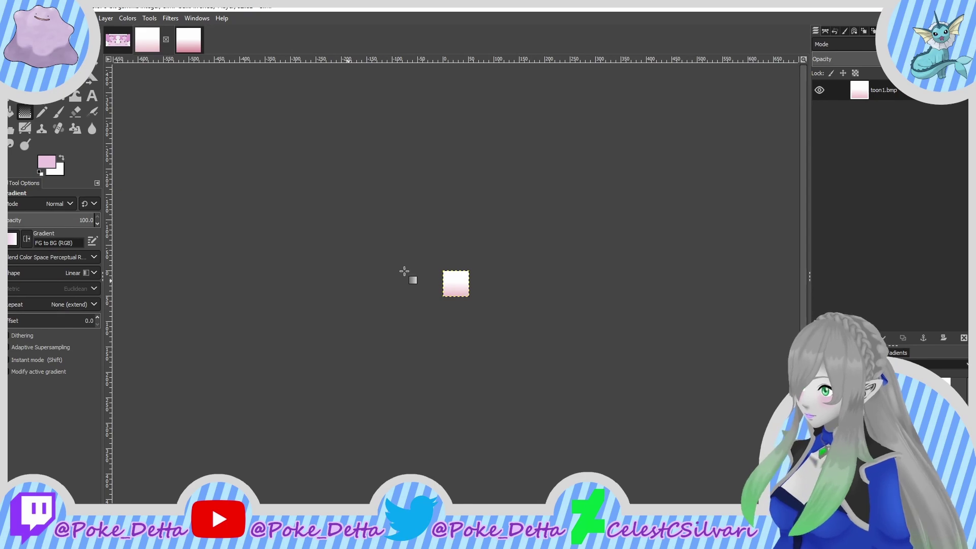
ctrl+scroll(559, 249, up, 7)
middle_drag(565, 346, 448, 259)
drag(456, 447, 455, 279)
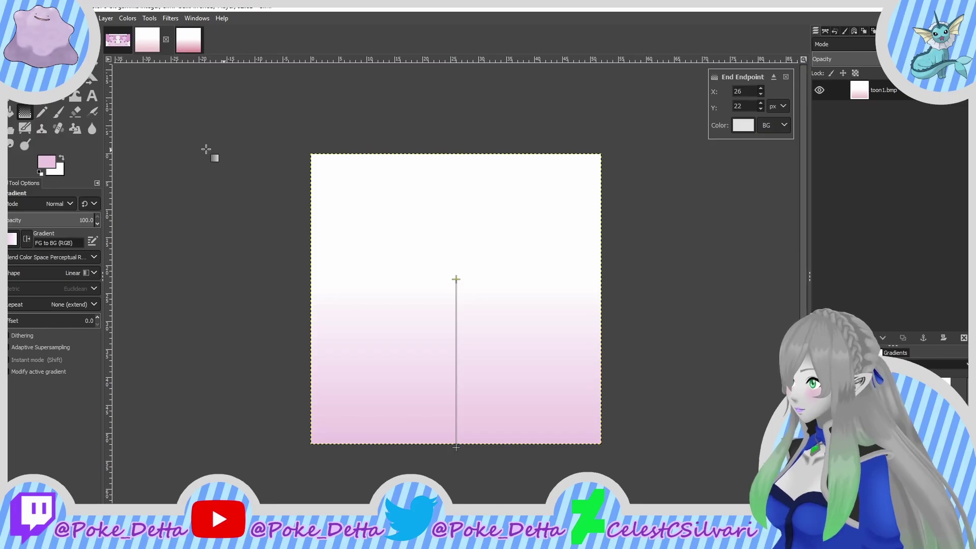
click(9, 18)
click(36, 163)
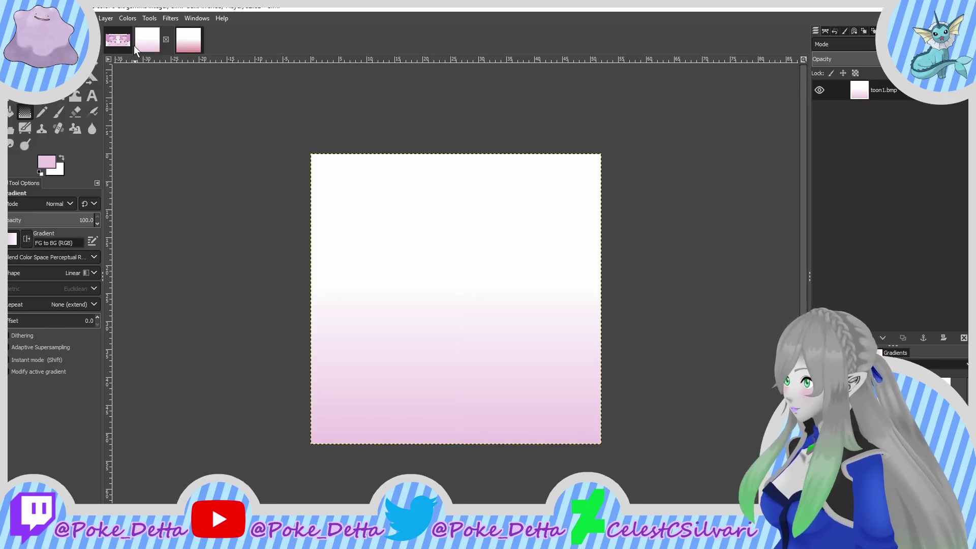
Step: Sample the darker pink from Body.png as the foreground color, and close the Body.png and toon1.bmp images
click(121, 42)
click(42, 62)
click(190, 90)
click(46, 161)
drag(381, 124, 376, 119)
click(468, 253)
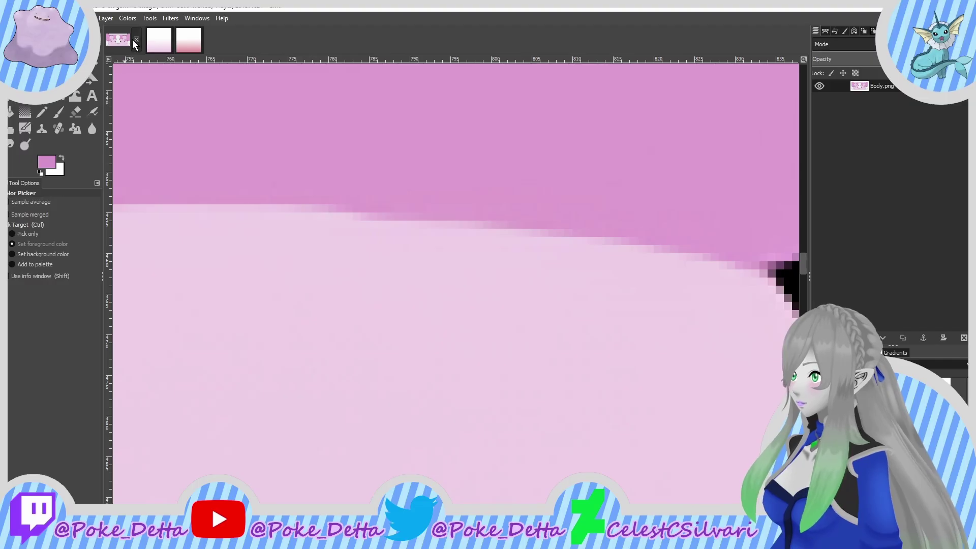
click(137, 40)
click(136, 40)
click(490, 340)
Step: Draw a linear FG to BG gradient upward from the bottom edge of toon2.bmp and overwrite the file
key(g)
ctrl+scroll(444, 294, up, 6)
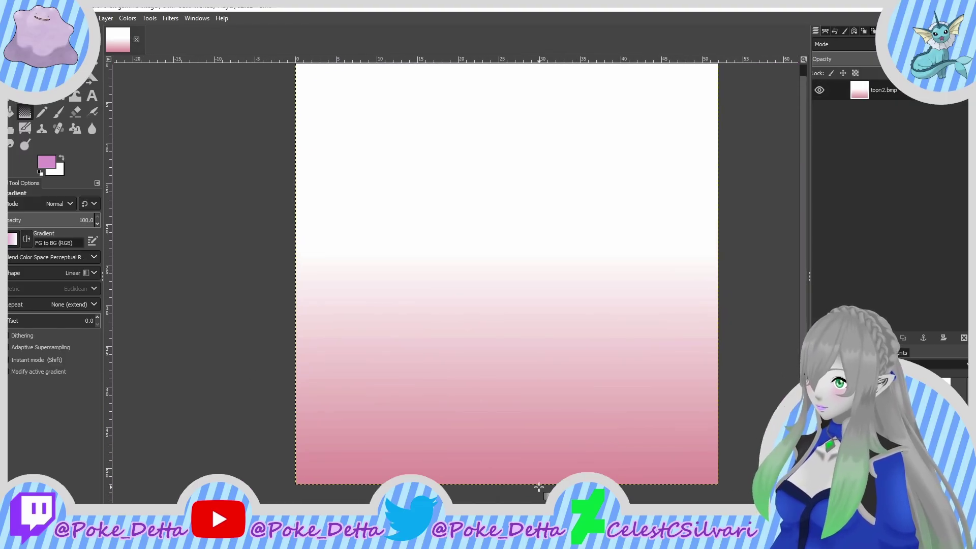
drag(538, 486, 539, 200)
click(16, 18)
click(36, 165)
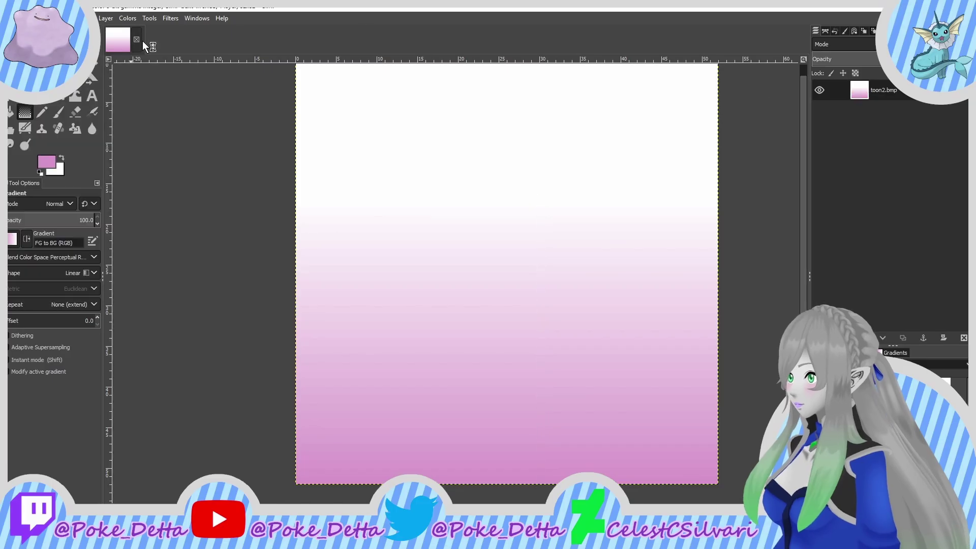
Step: Close GIMP and the PMX editor window that has Happiny.pmx open
click(964, 5)
click(136, 176)
click(384, 426)
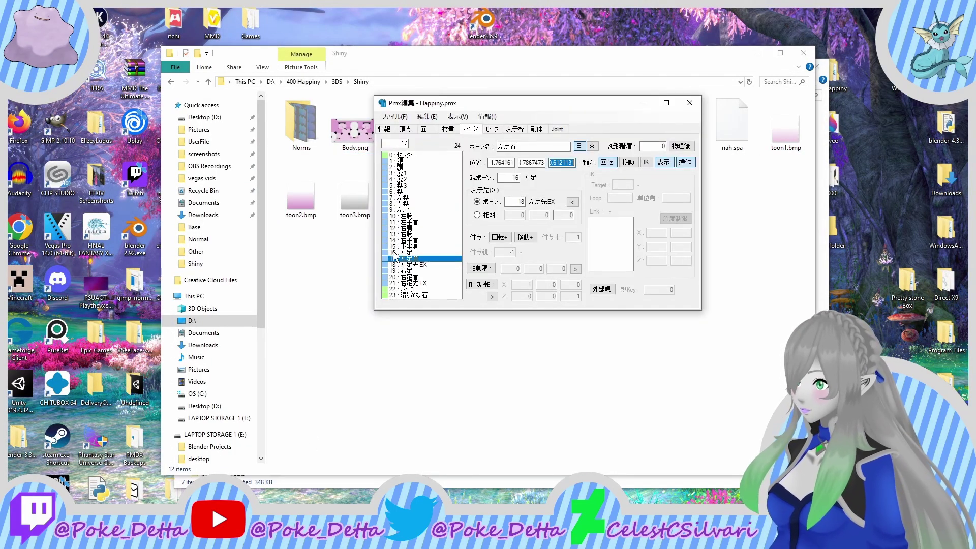
click(690, 102)
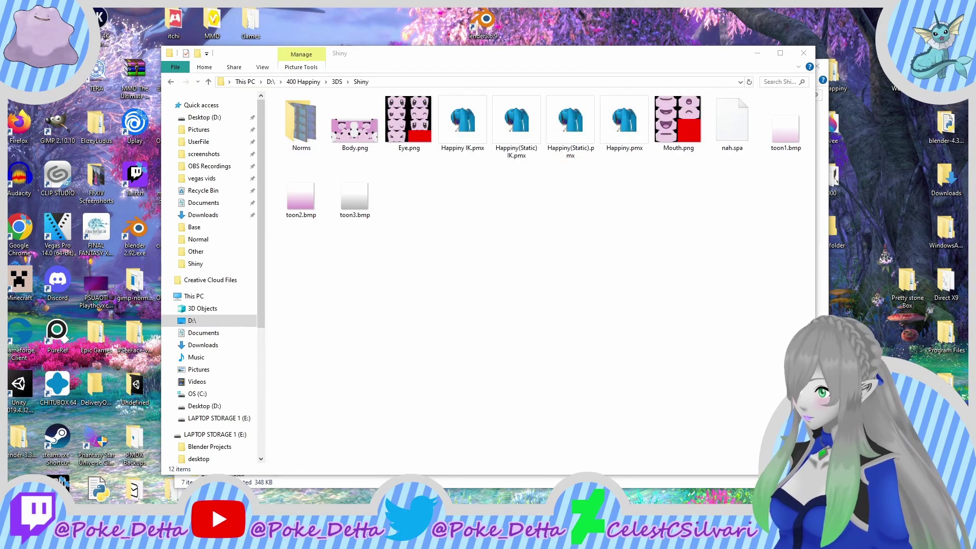
Step: Switch to MikuMikuDance and load Happiny IK.pmx from the Shiny folder, viewing the model at an angle
double_click(464, 142)
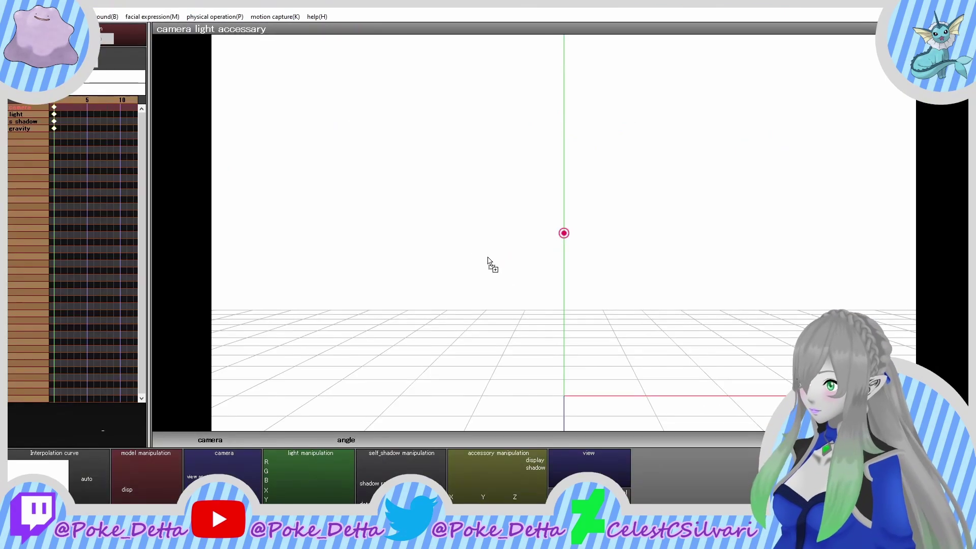
click(472, 305)
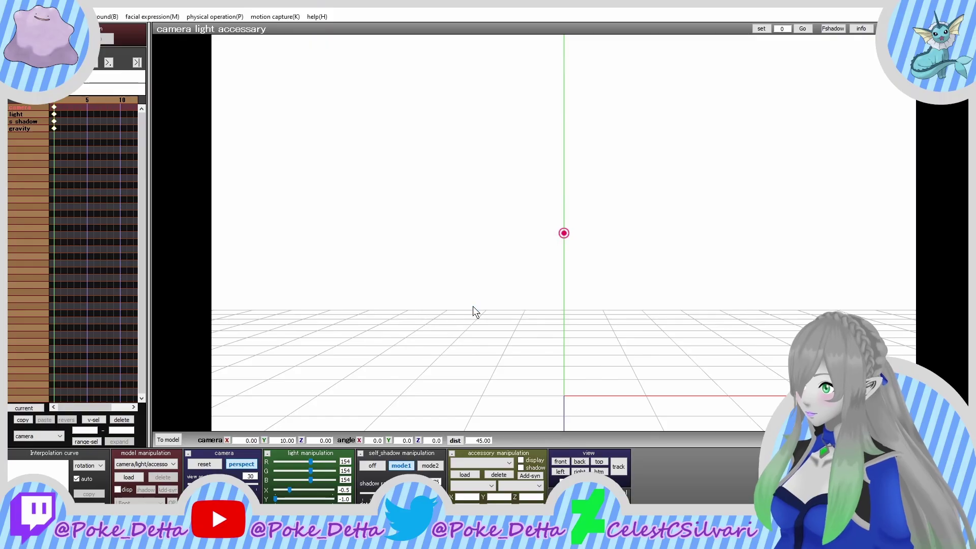
middle_drag(469, 294, 455, 242)
scroll(455, 242, up, 5)
right_drag(455, 242, 492, 260)
drag(937, 412, 936, 446)
mouse_move(553, 377)
mouse_down()
mouse_move(554, 355)
mouse_move(554, 377)
mouse_up()
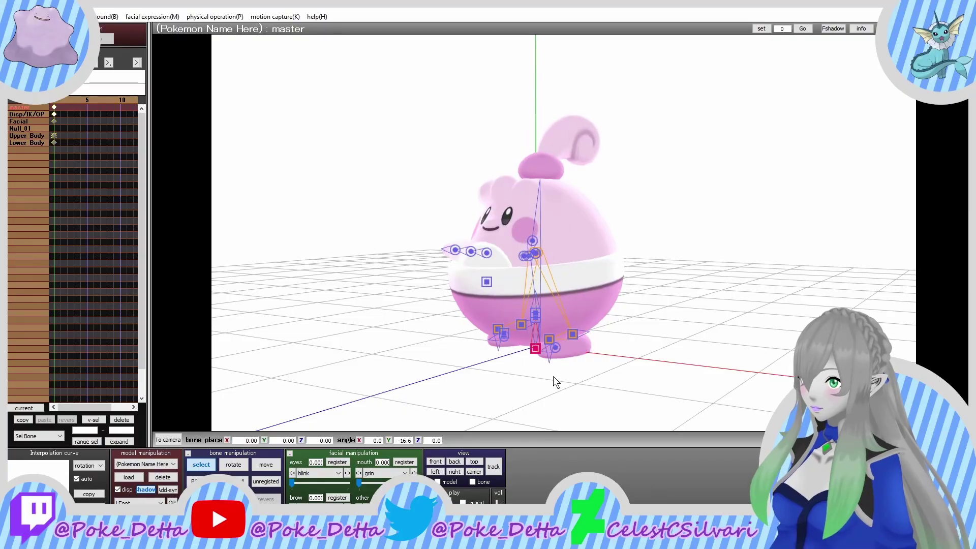
Step: Move the LFoot bone up and outward to about X 1.52, Y 2.18, Z 1.80
click(571, 334)
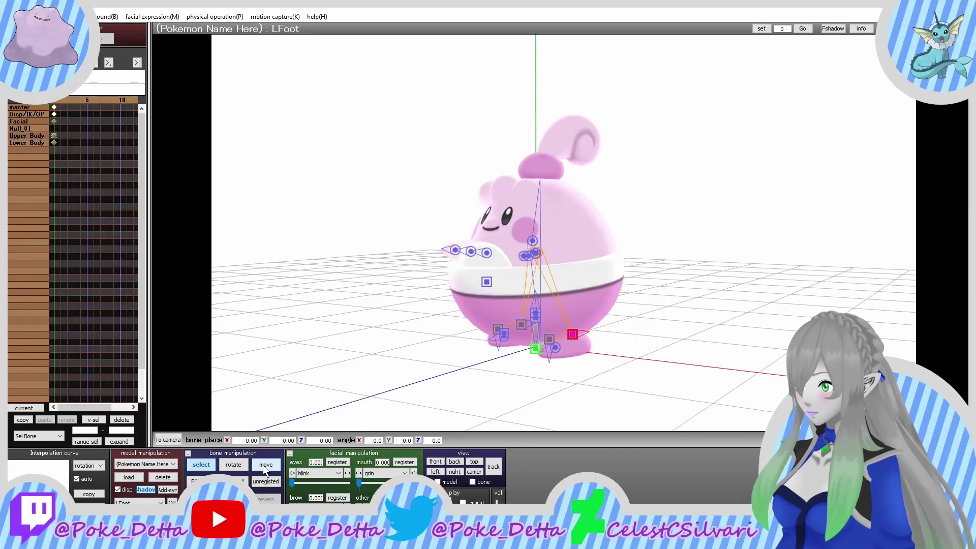
click(264, 464)
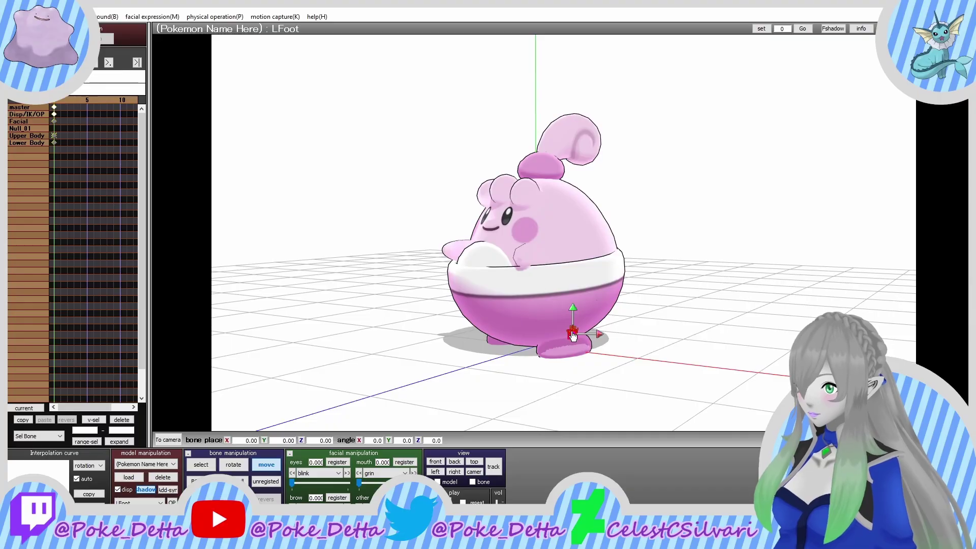
drag(572, 335, 639, 266)
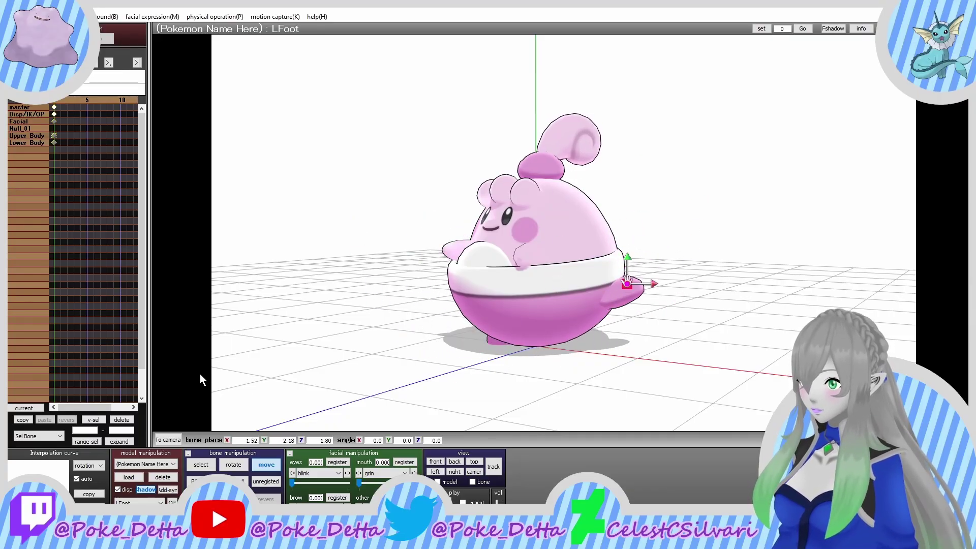
Step: Set the mouth morph grin and the eye morph wink2 both to 1.000
scroll(366, 328, up, 5)
right_drag(366, 328, 422, 348)
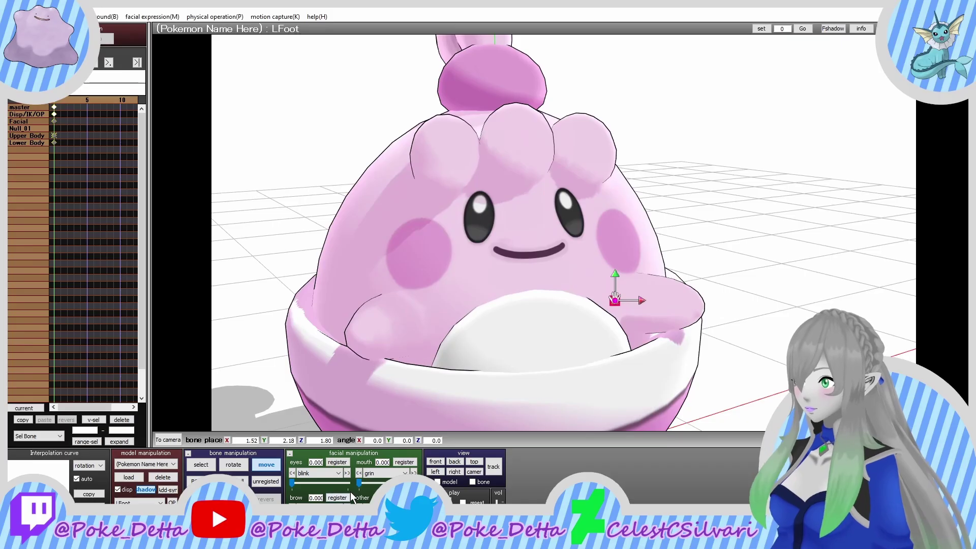
drag(359, 481, 511, 491)
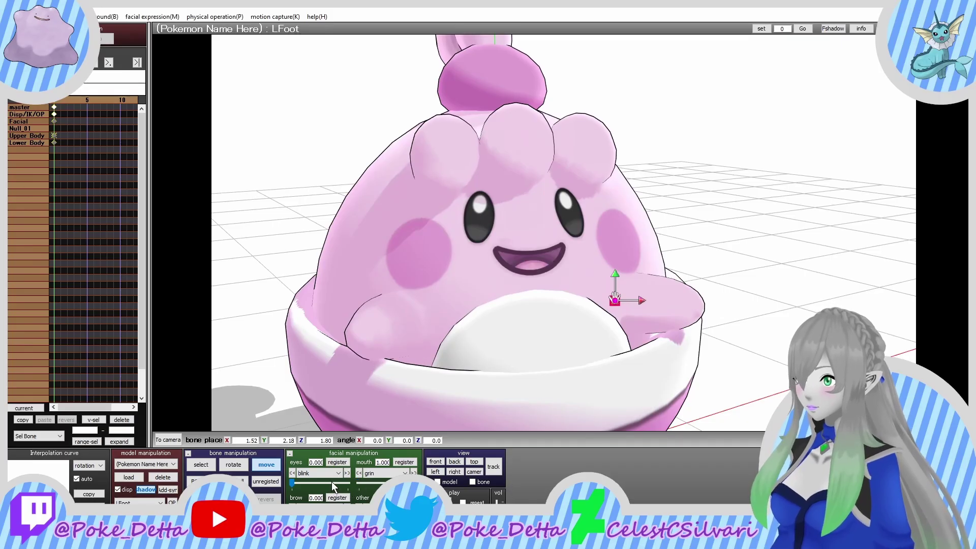
scroll(333, 486, down, 4)
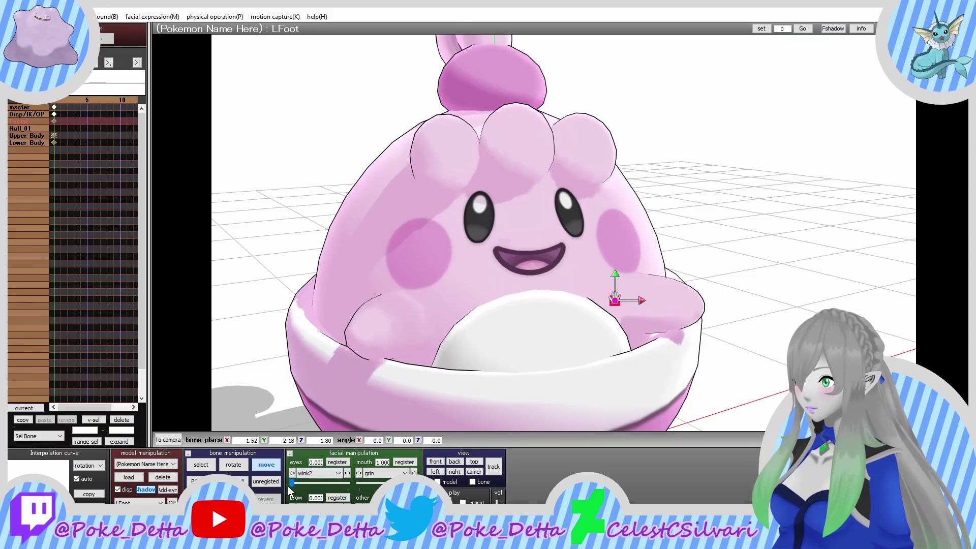
drag(293, 484, 347, 482)
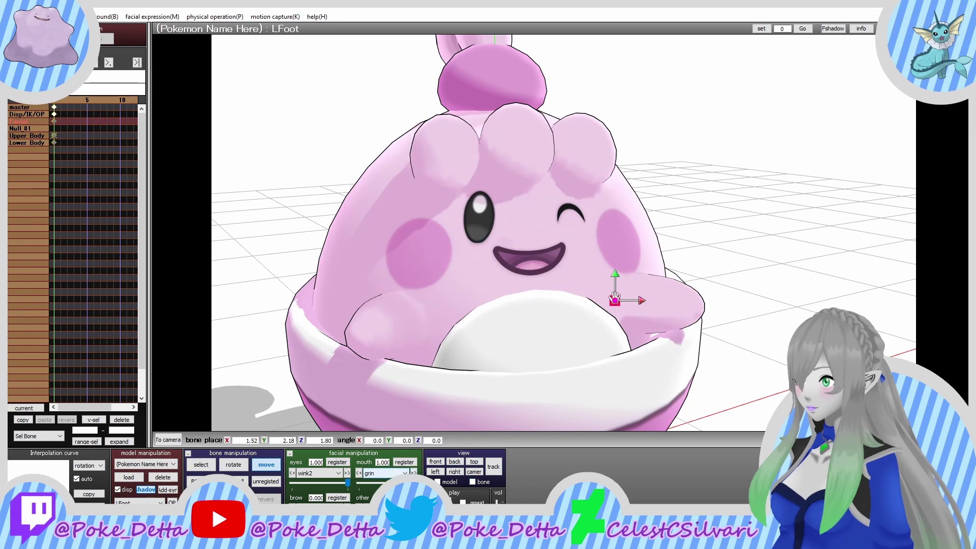
Step: Test the grin mouth morph between zero and full strength, leaving it at 0.000
click(378, 473)
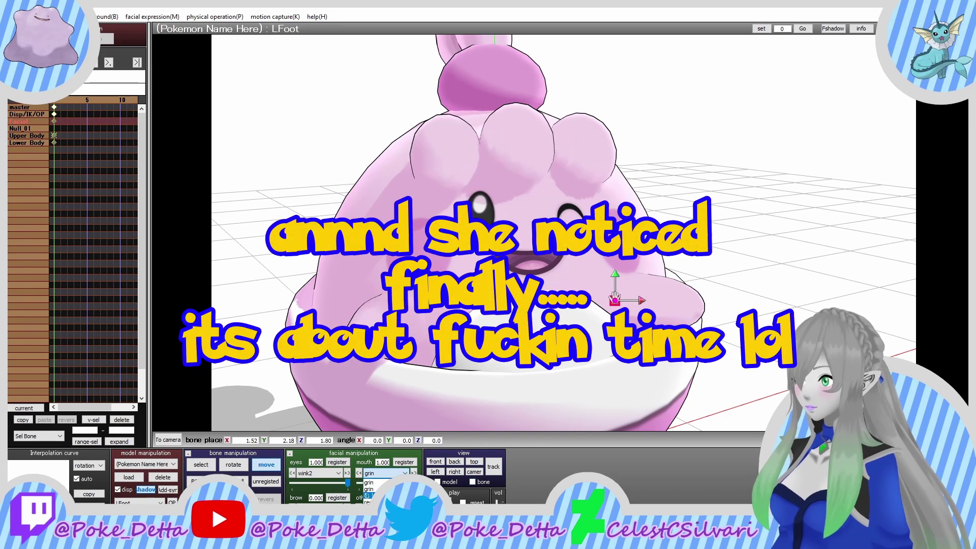
click(371, 488)
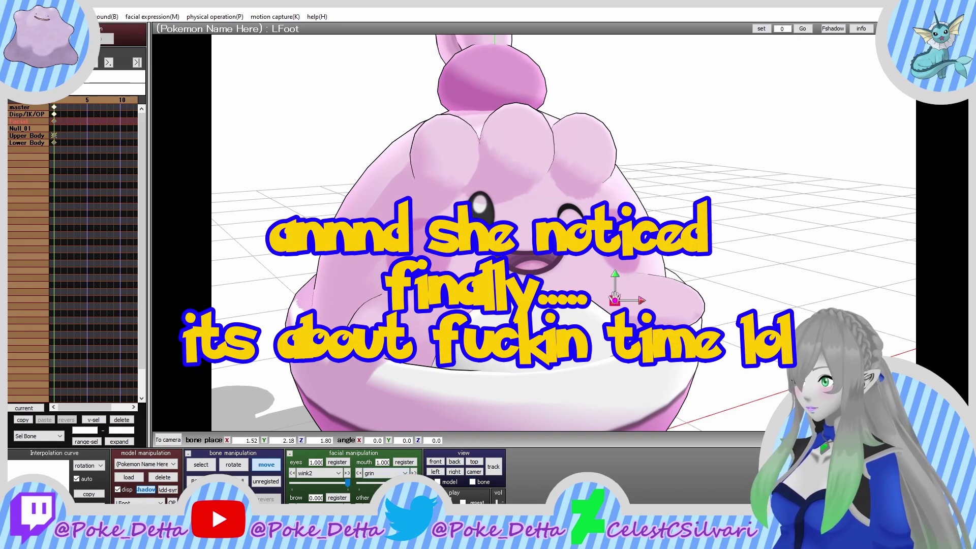
drag(411, 483, 358, 482)
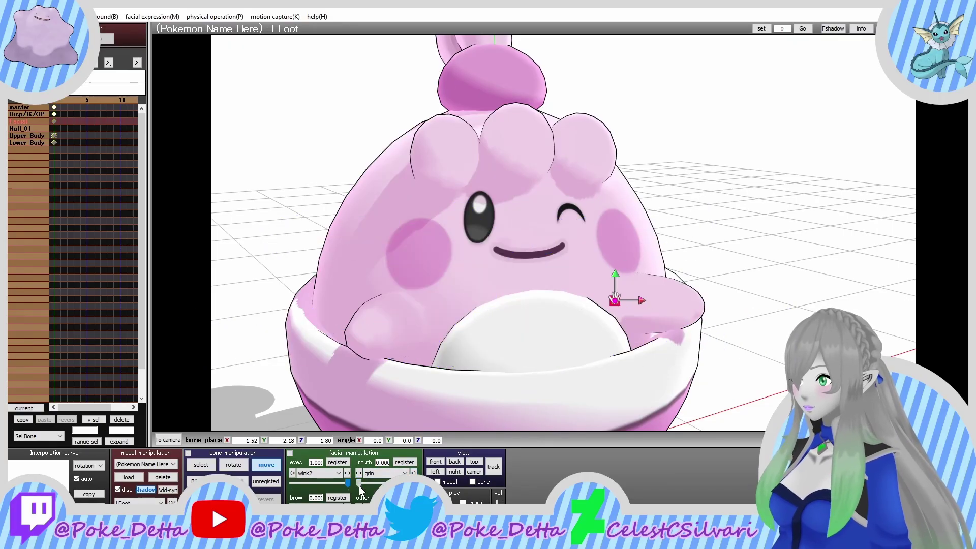
drag(358, 483, 499, 491)
drag(414, 482, 359, 482)
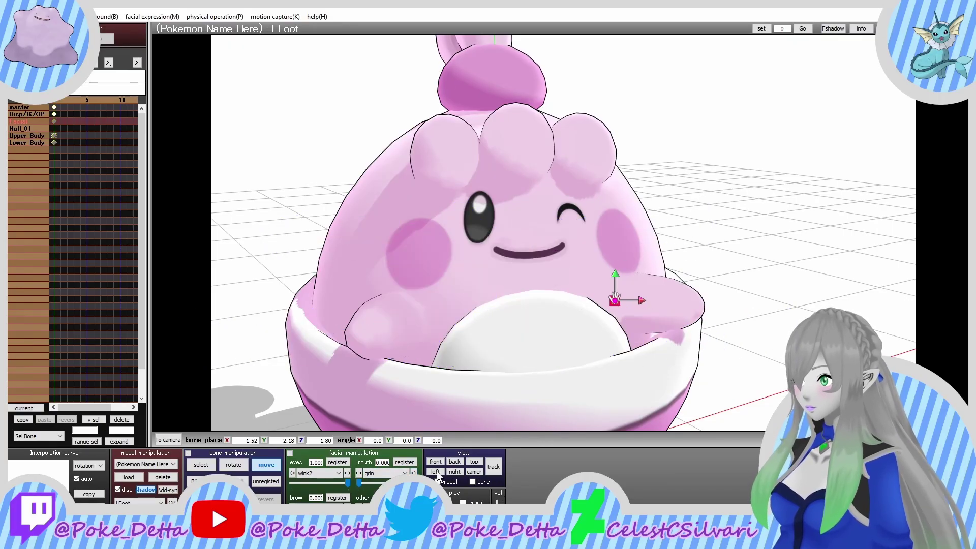
Step: Preview the next mouth morph at full strength, return it to 0.000, and view the face from the front
click(414, 473)
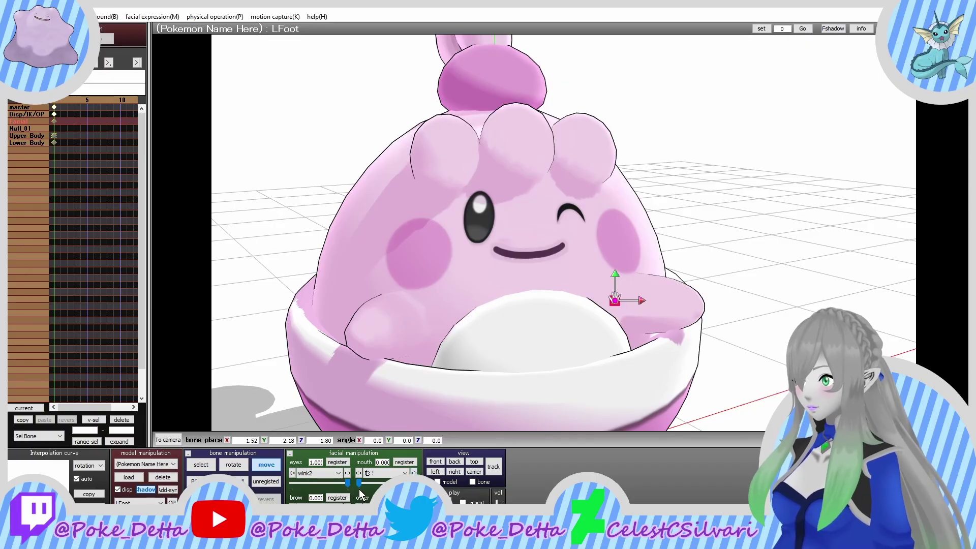
drag(360, 485, 506, 491)
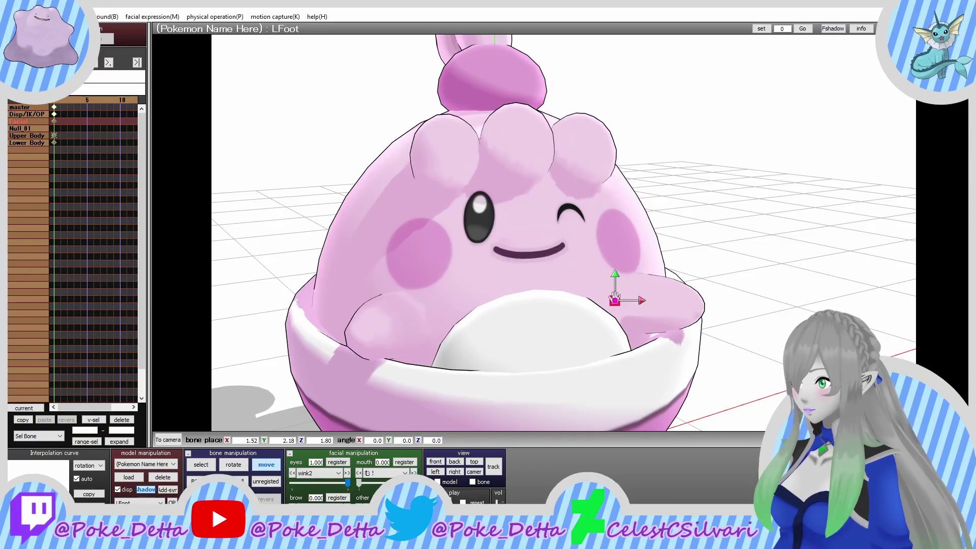
drag(336, 500, 172, 373)
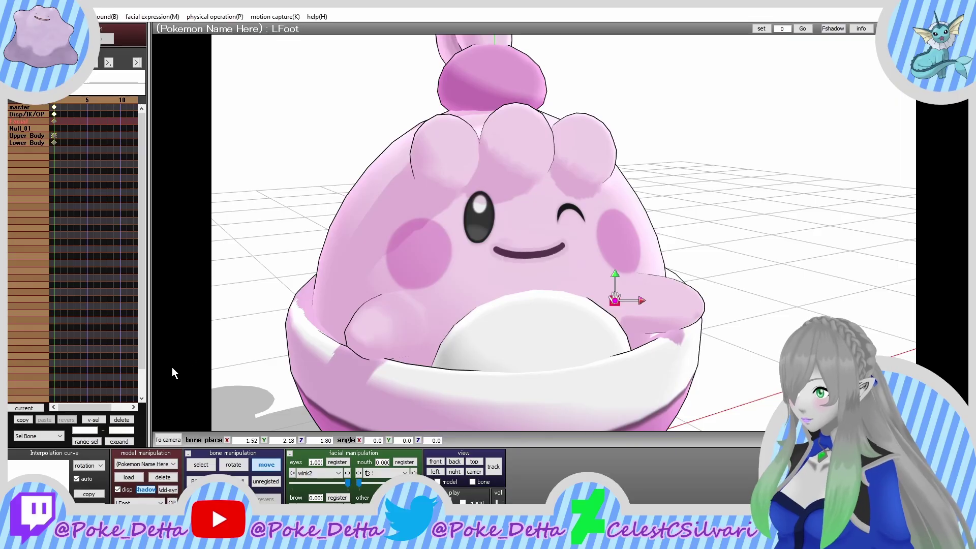
mouse_move(641, 275)
right_down()
mouse_move(484, 286)
mouse_move(638, 252)
mouse_move(632, 264)
right_up()
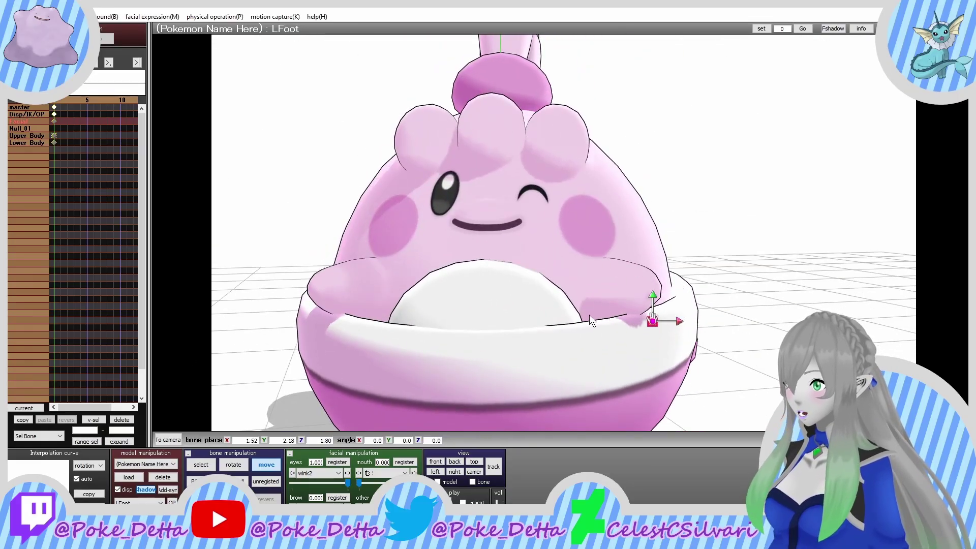